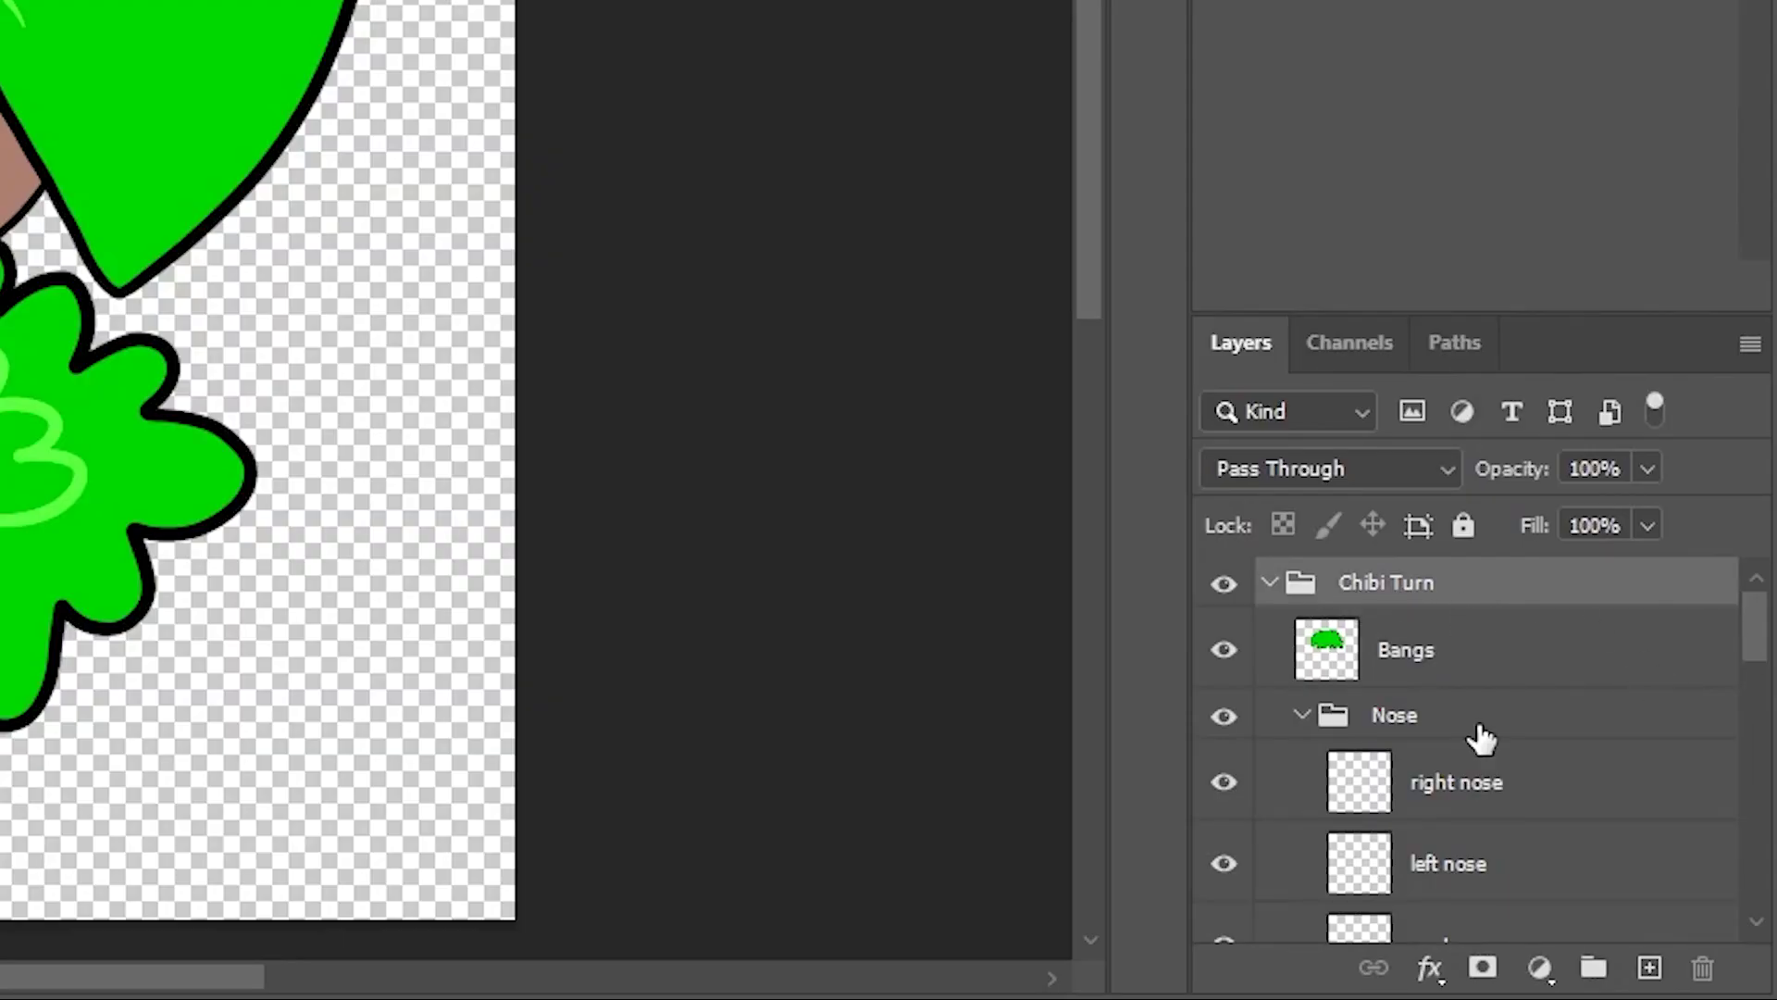
- Examine the Nose, Headline and Right Eye layers inside the Chibi Turn group and collapse the Right Eye group
{"action": "scroll", "coordinate": [1486, 736], "scroll_direction": "down", "scroll_amount": 3}
{"action": "scroll", "coordinate": [1481, 738], "scroll_direction": "down", "scroll_amount": 3}
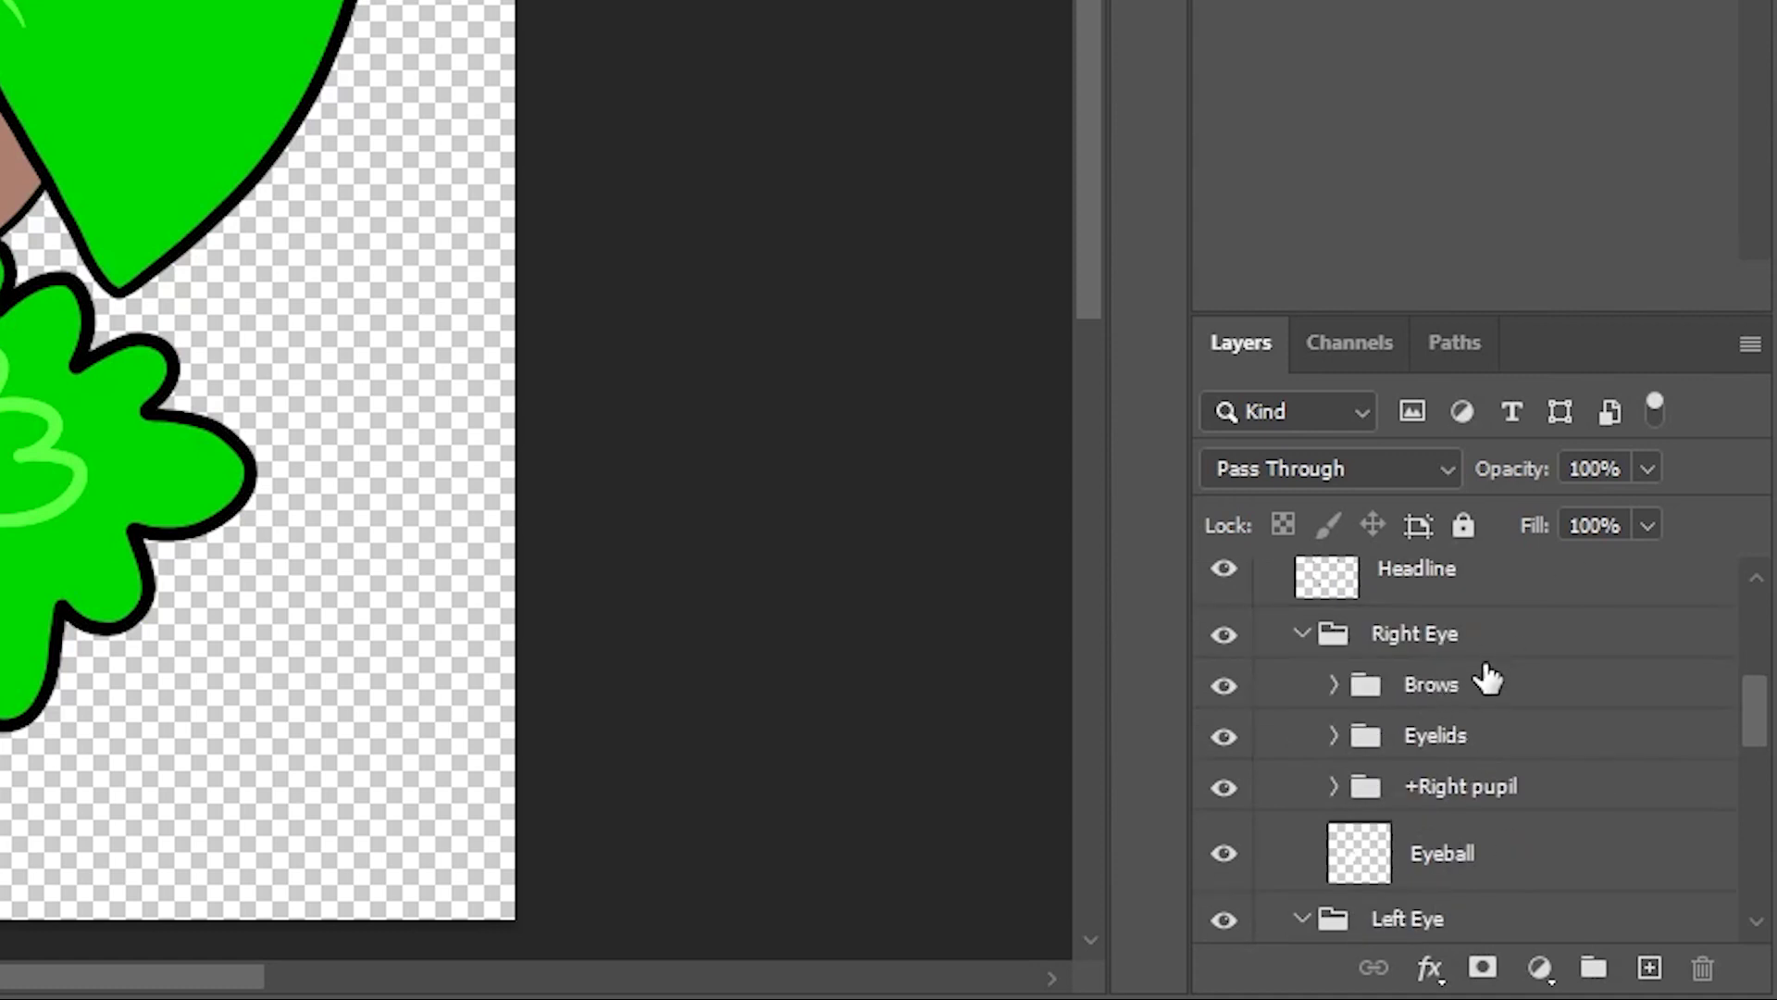
{"action": "left_click", "coordinate": [1430, 637]}
{"action": "left_click_drag", "start_coordinate": [1750, 711], "coordinate": [1749, 595]}
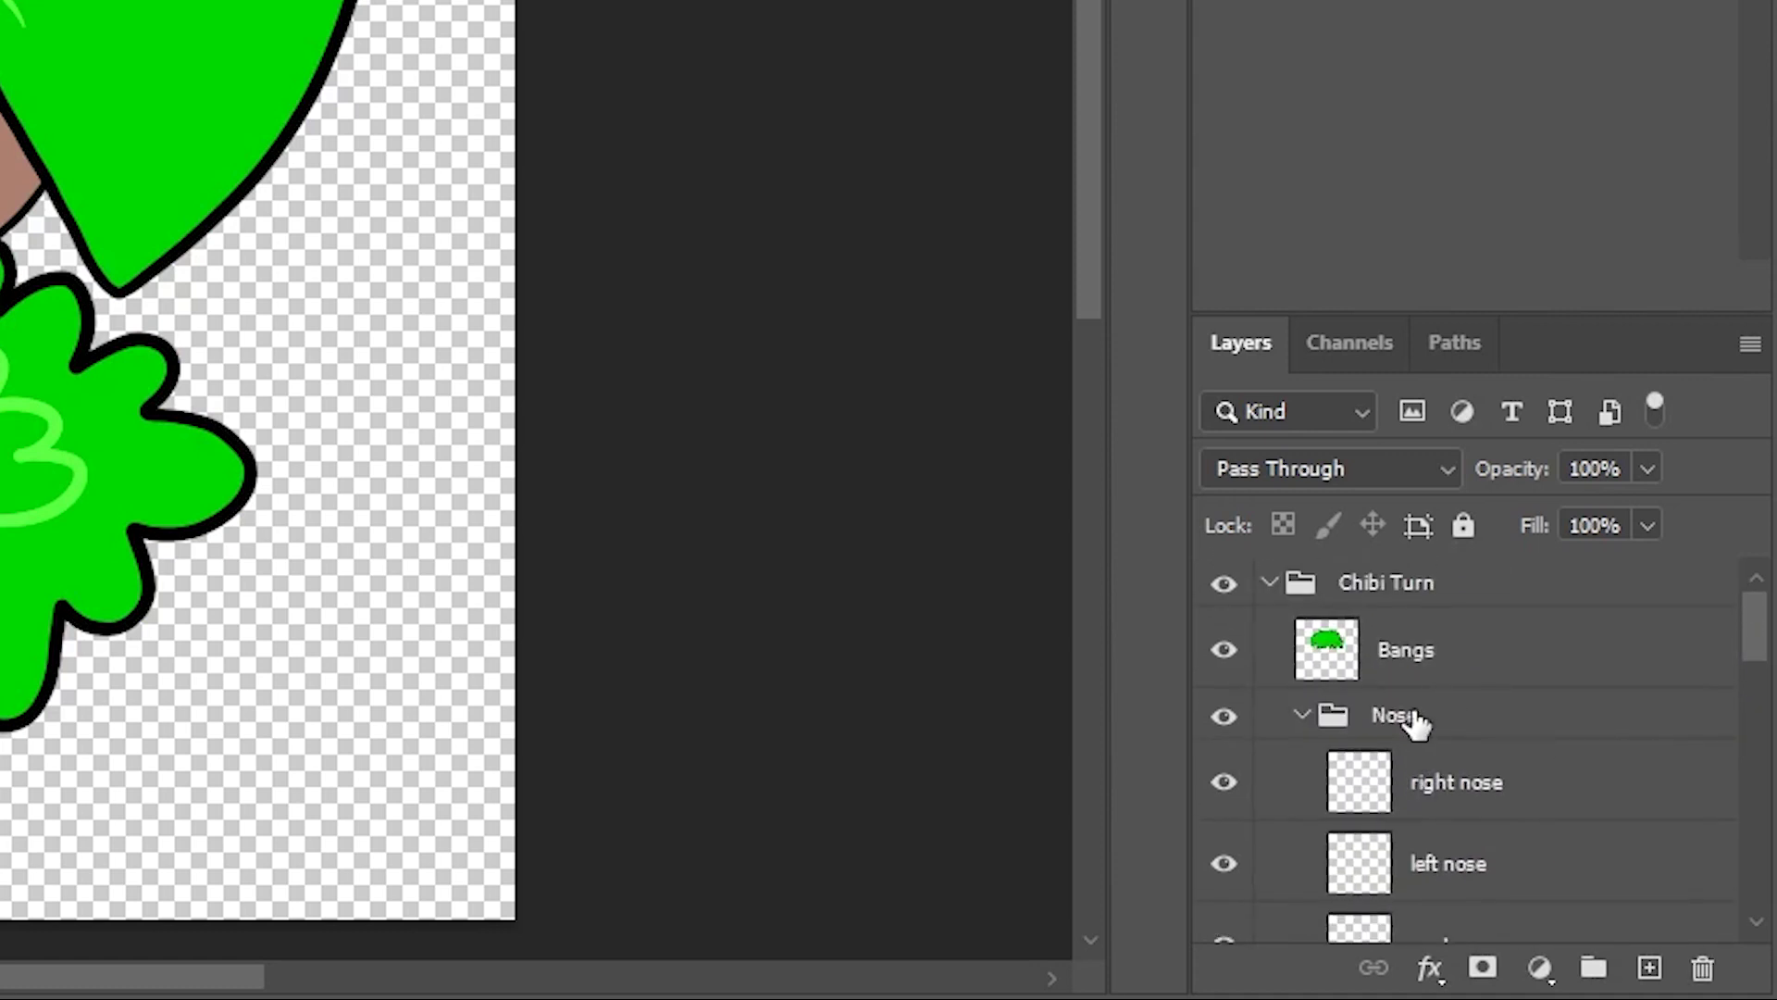
{"action": "scroll", "coordinate": [1416, 724], "scroll_direction": "down", "scroll_amount": 3}
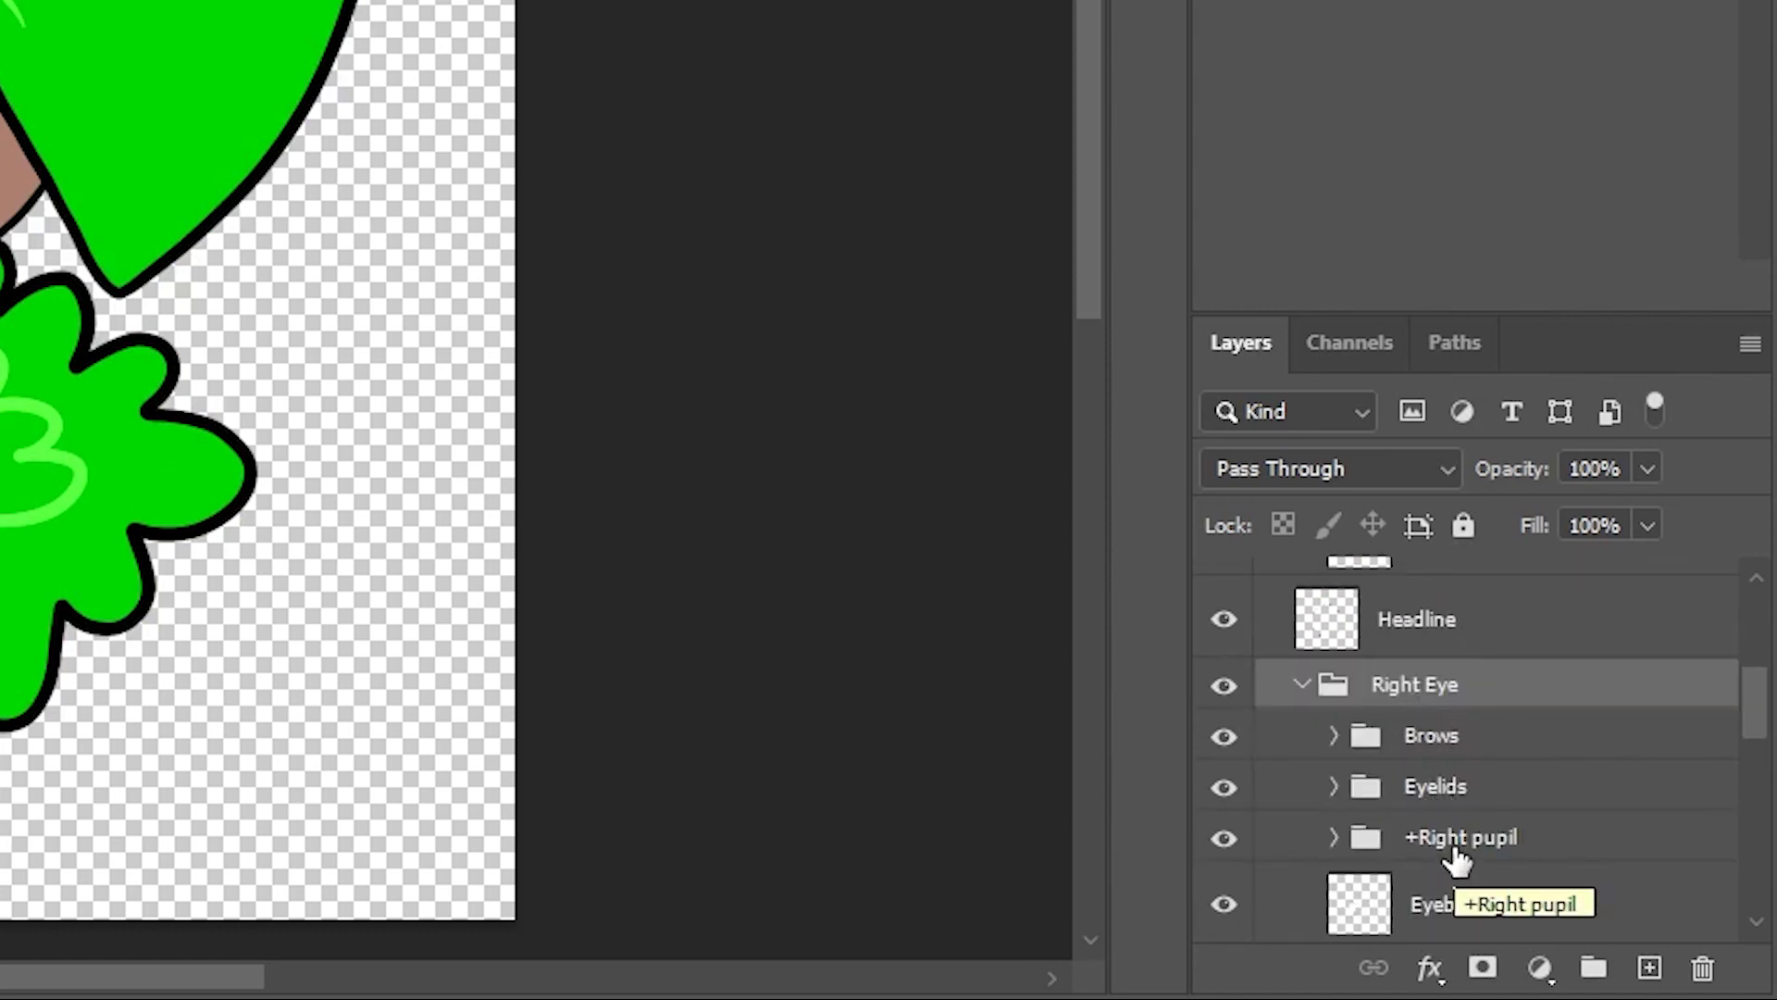
{"action": "scroll", "coordinate": [1472, 847], "scroll_direction": "down", "scroll_amount": 3}
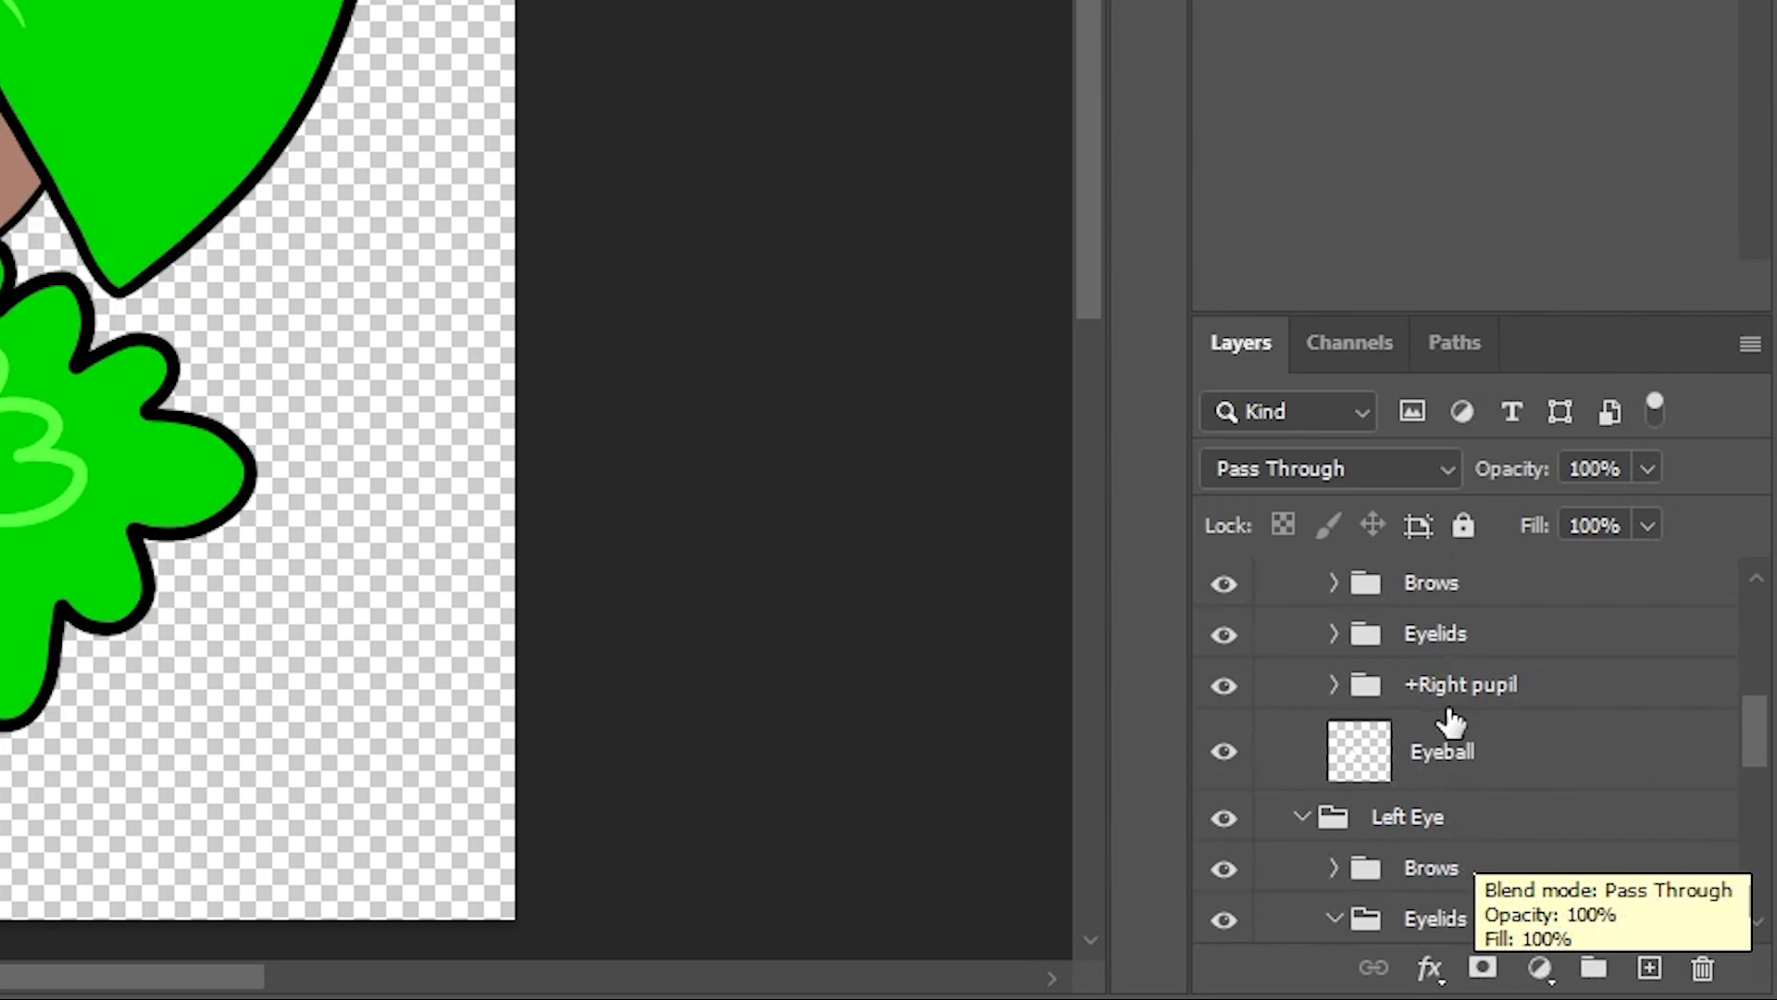
{"action": "scroll", "coordinate": [1425, 741], "scroll_direction": "up", "scroll_amount": 1}
{"action": "left_click", "coordinate": [1300, 584]}
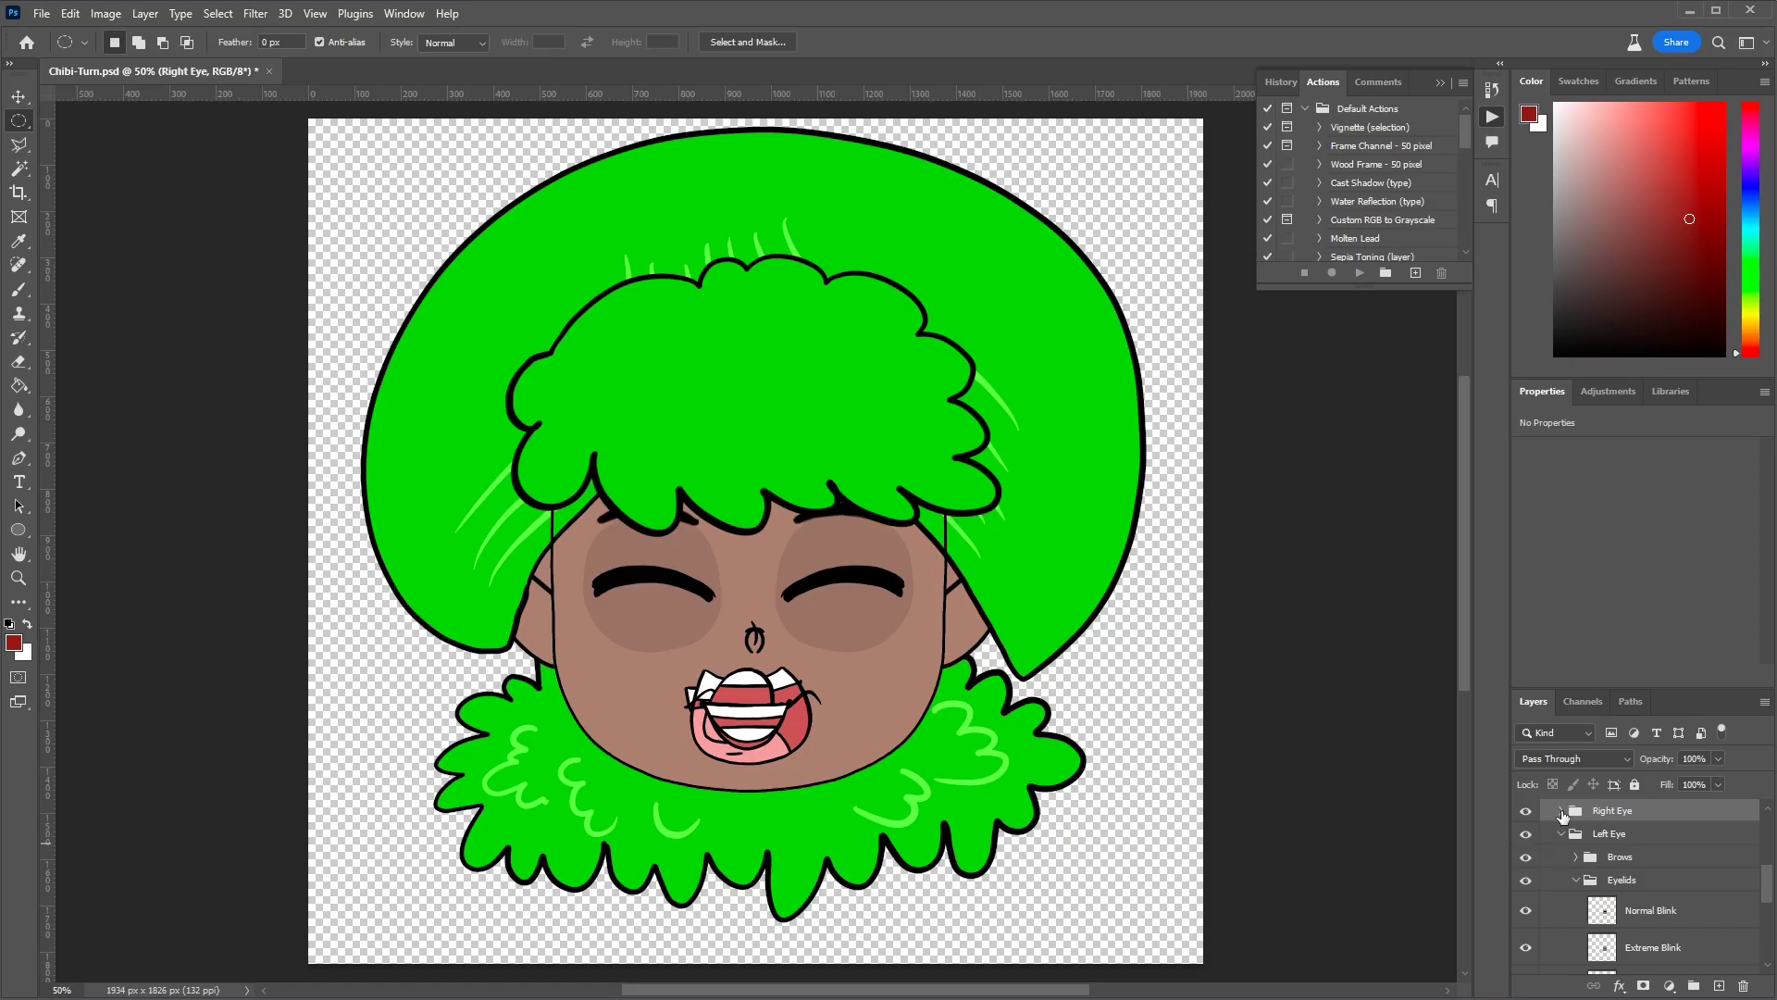
- Examine the Left Eye, Mouth, hair mask, head shape and ears layers inside the Chibi Turn group
{"action": "scroll", "coordinate": [1582, 859], "scroll_direction": "down", "scroll_amount": 1}
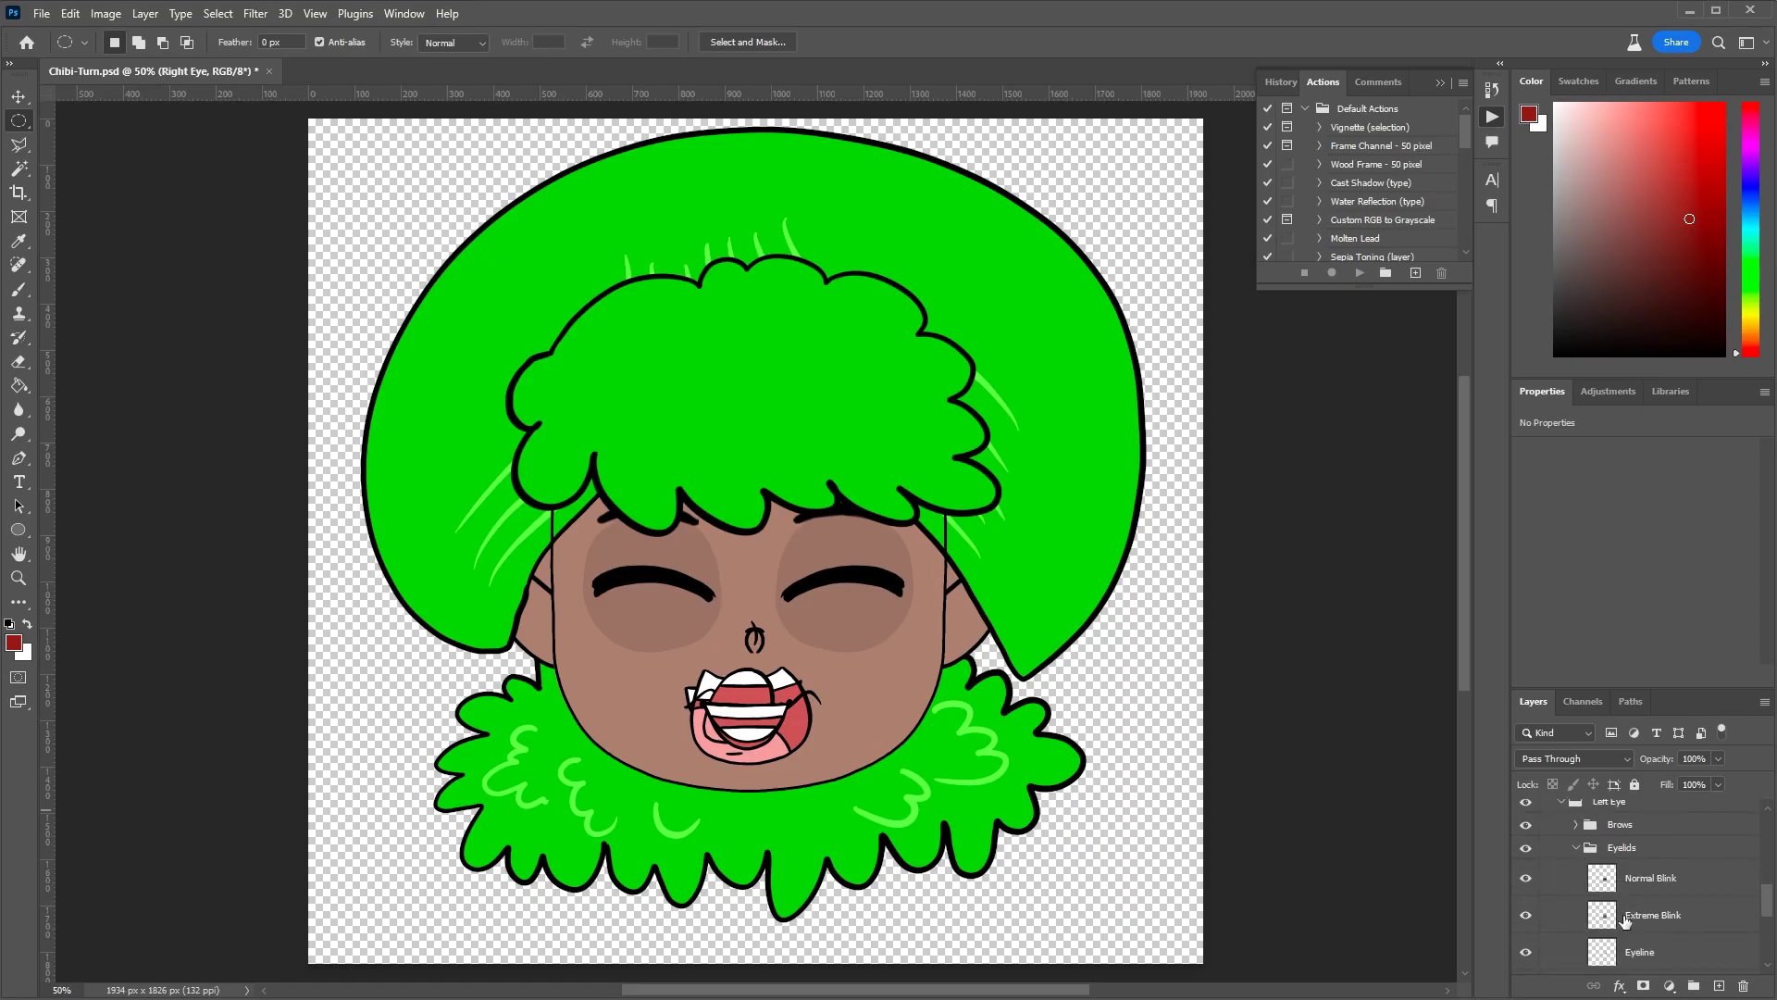
{"action": "scroll", "coordinate": [1625, 917], "scroll_direction": "down", "scroll_amount": 3}
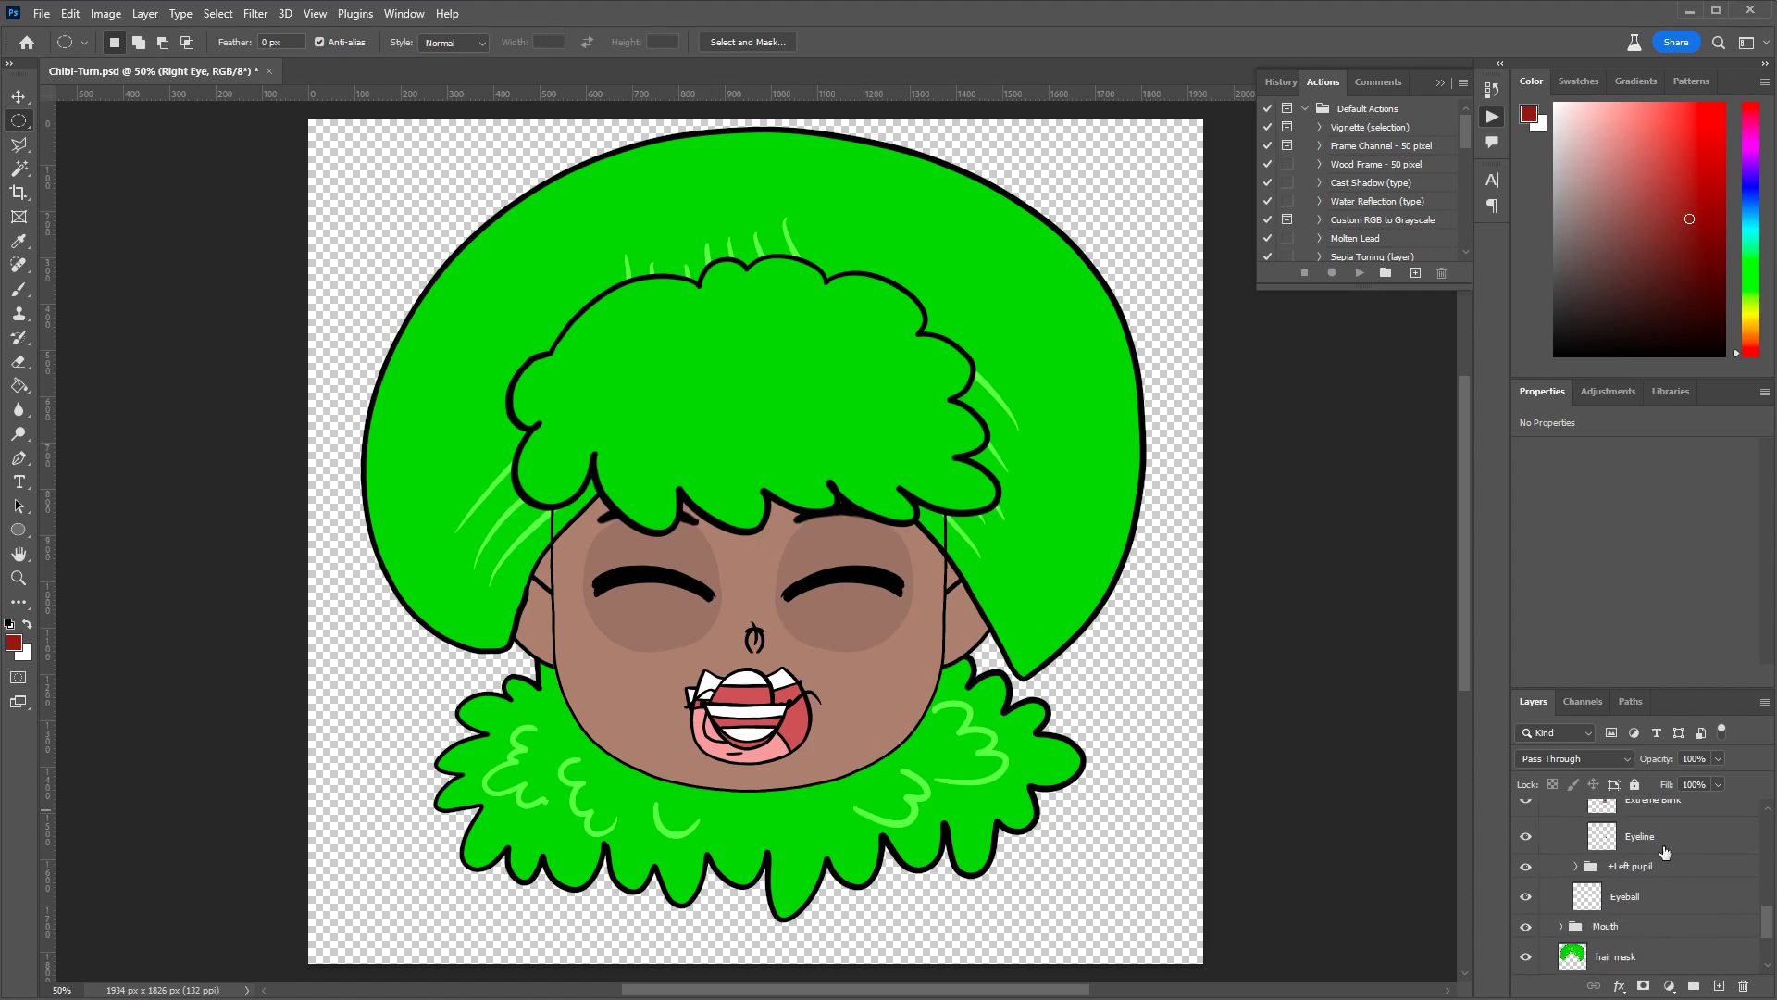
{"action": "scroll", "coordinate": [1618, 868], "scroll_direction": "up", "scroll_amount": 1}
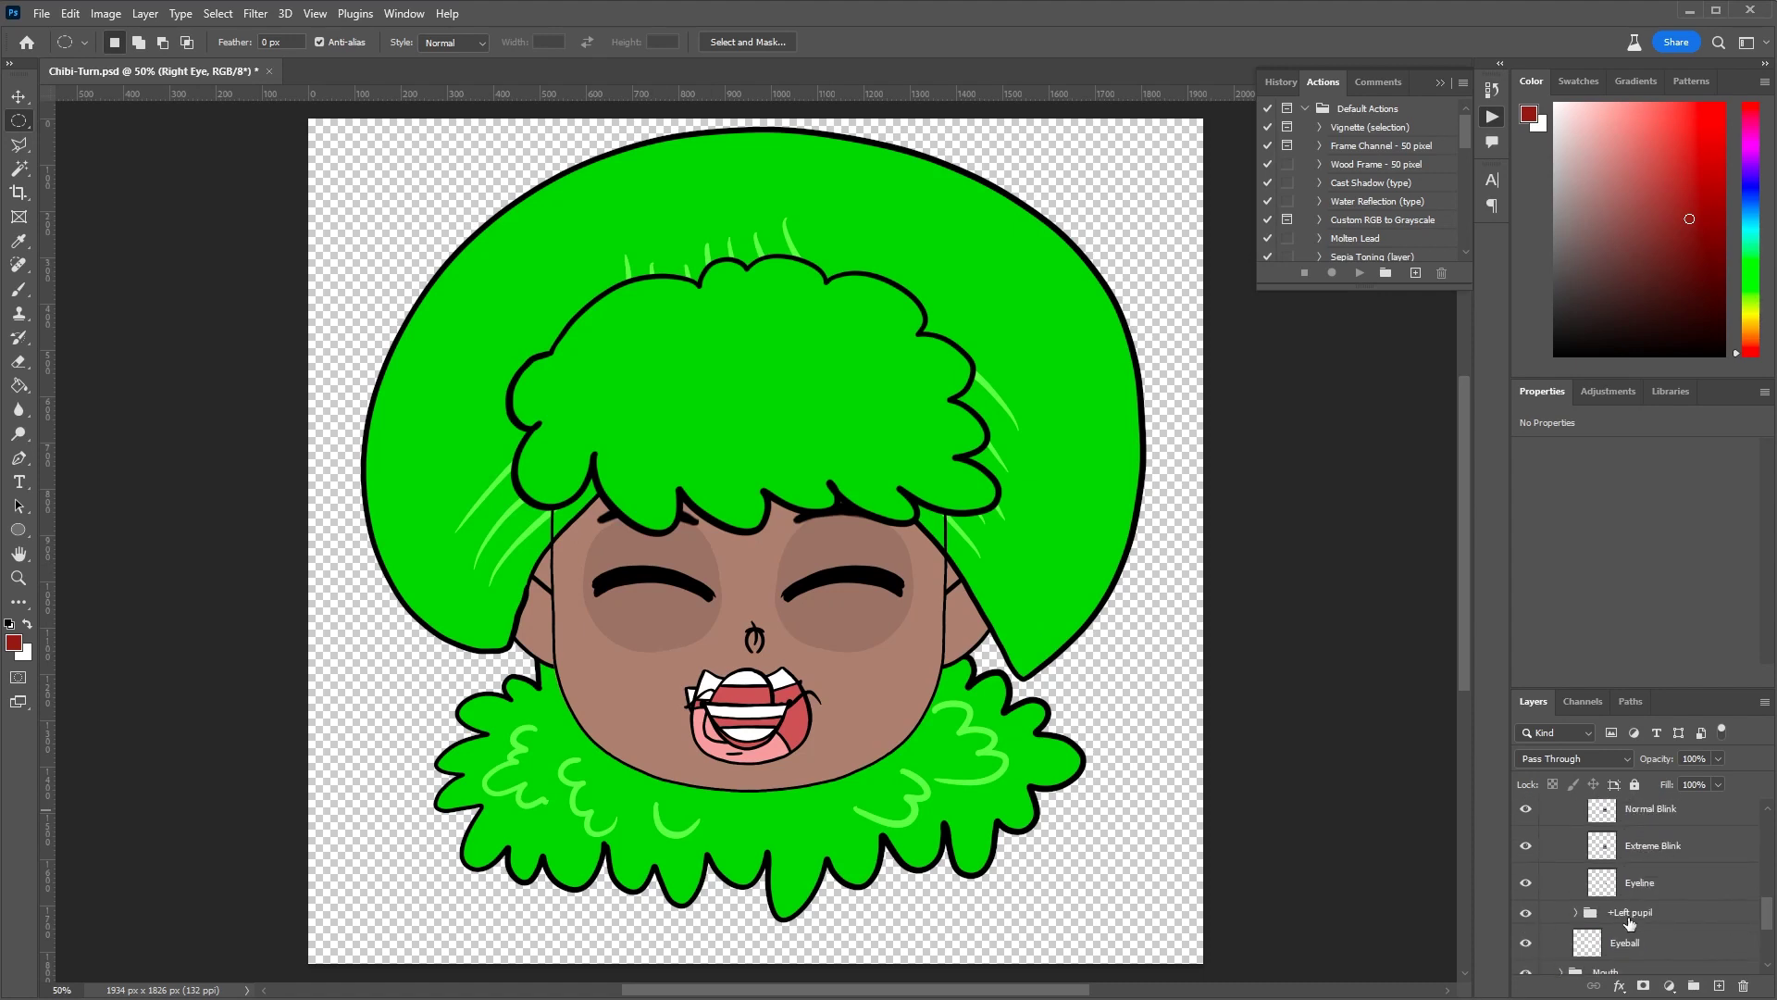
{"action": "scroll", "coordinate": [1628, 917], "scroll_direction": "down", "scroll_amount": 2}
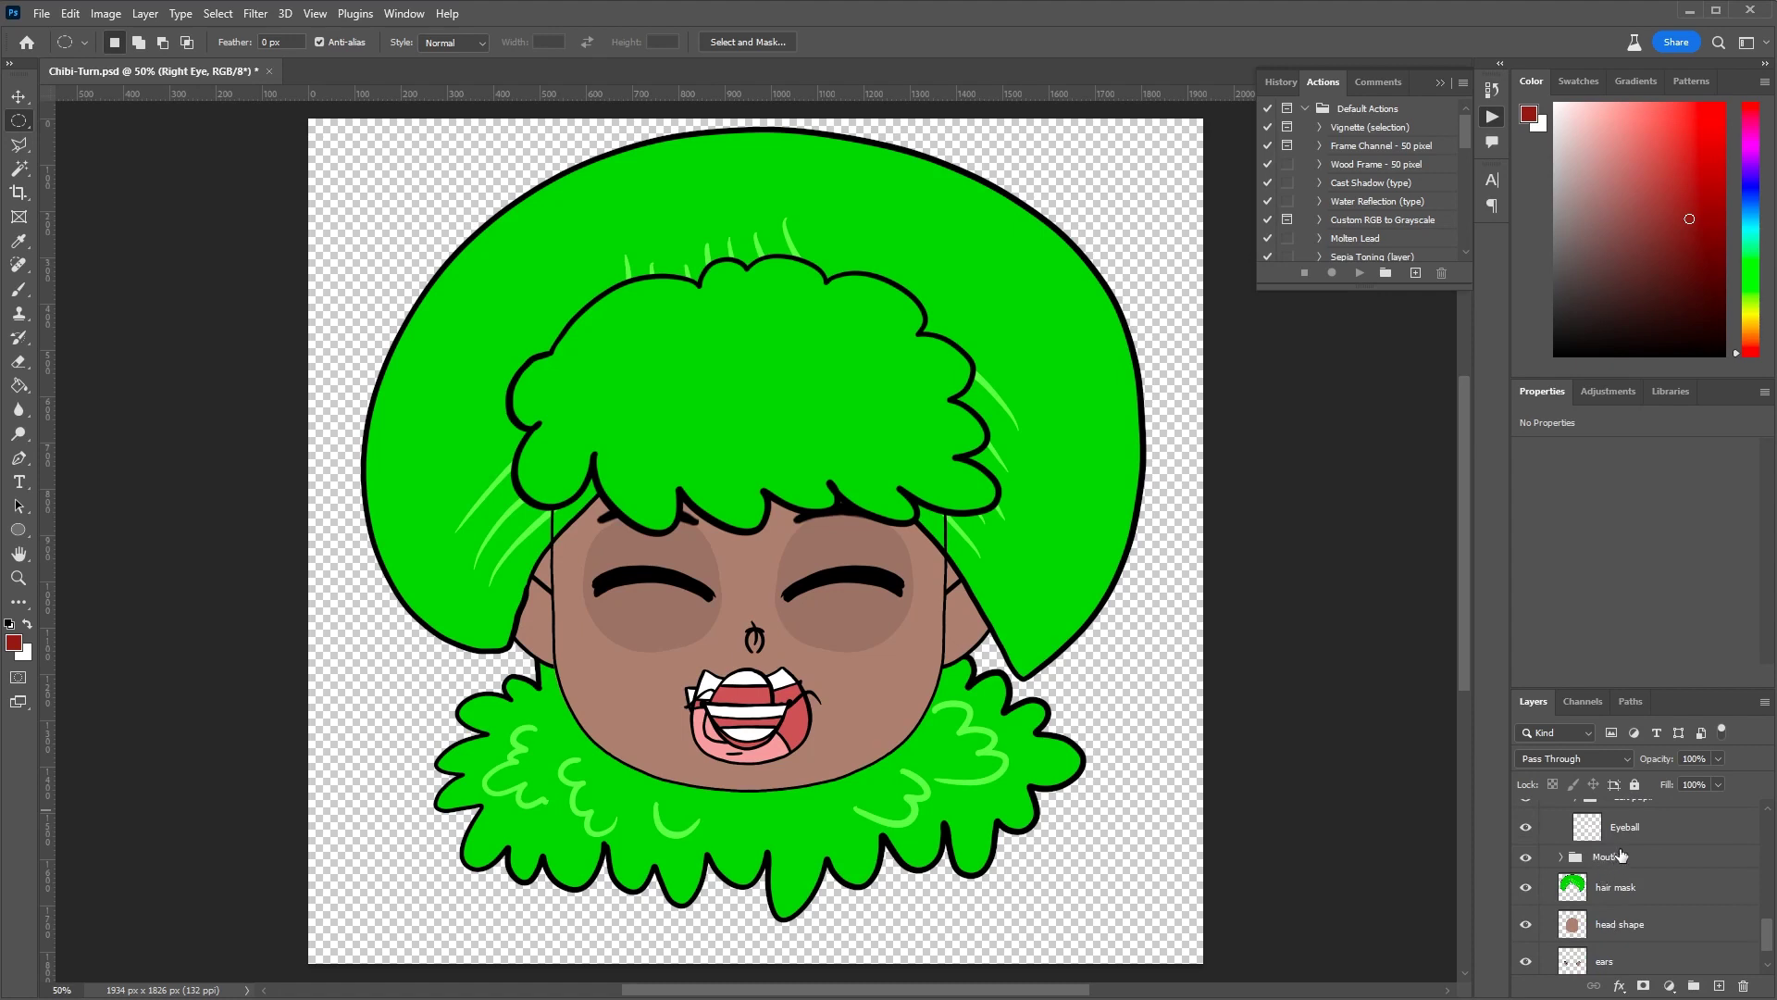
{"action": "left_click", "coordinate": [1602, 858]}
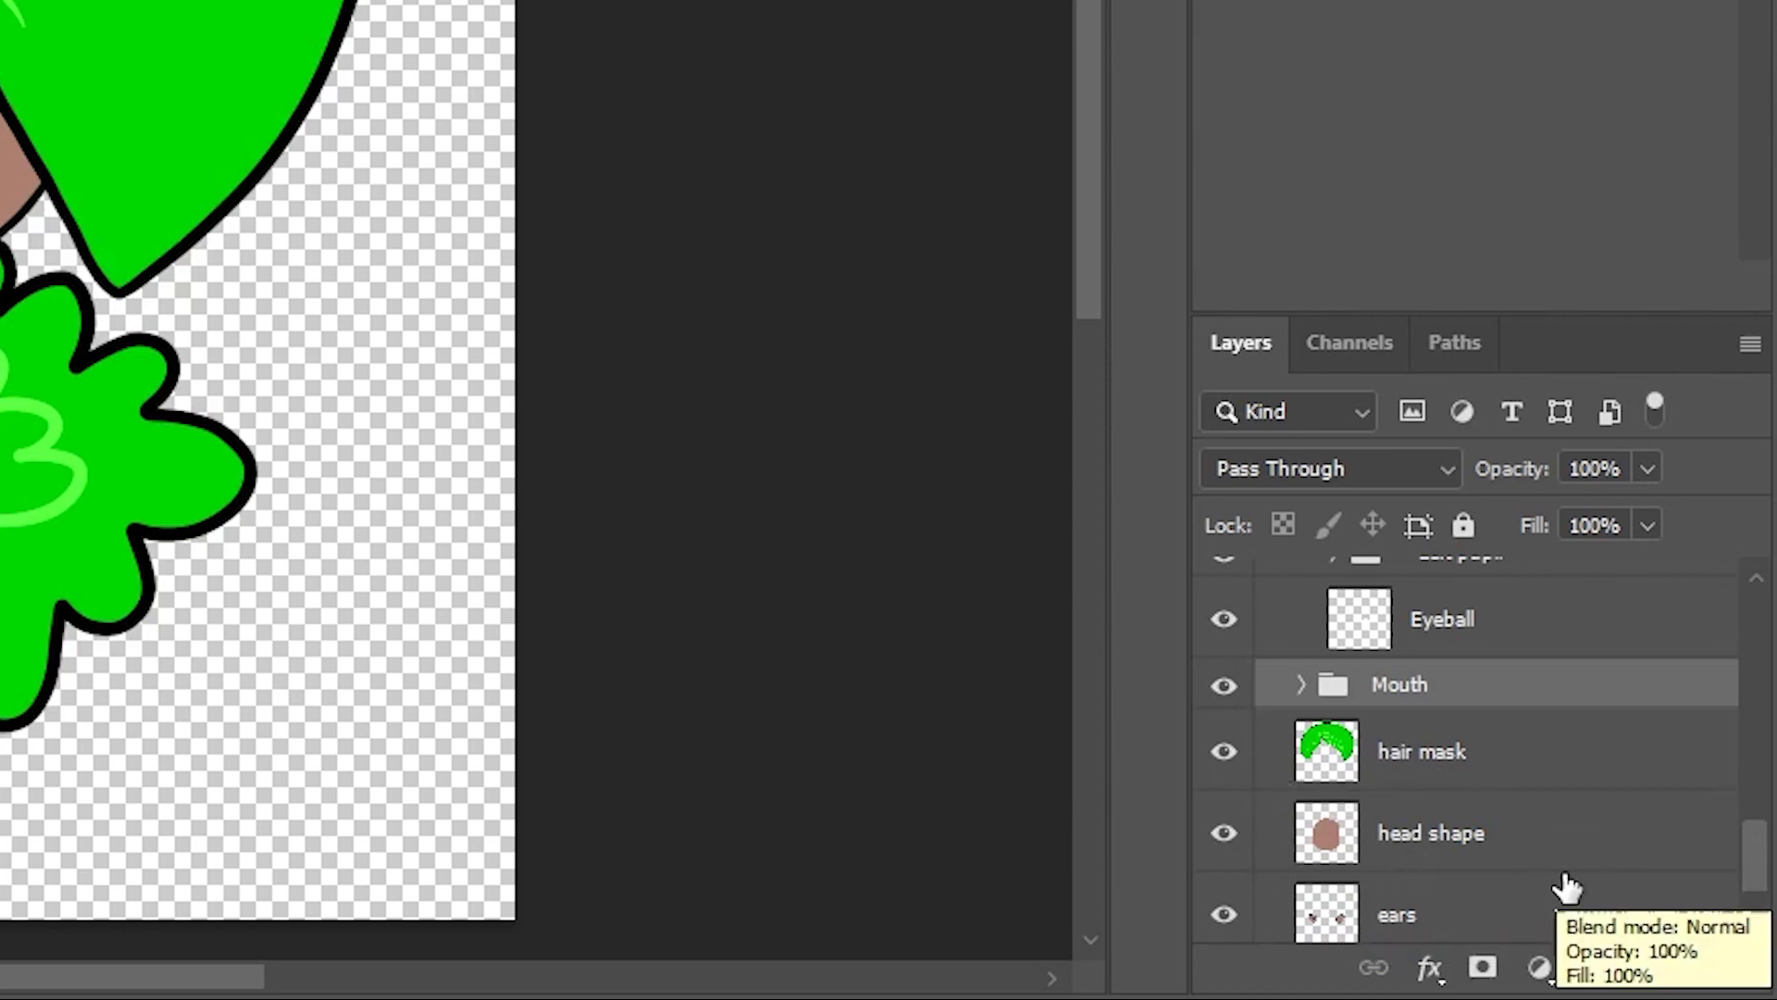
{"action": "scroll", "coordinate": [1420, 781], "scroll_direction": "down", "scroll_amount": 2}
{"action": "scroll", "coordinate": [1389, 754], "scroll_direction": "up", "scroll_amount": 2}
{"action": "scroll", "coordinate": [755, 533], "scroll_direction": "down", "scroll_amount": 1}
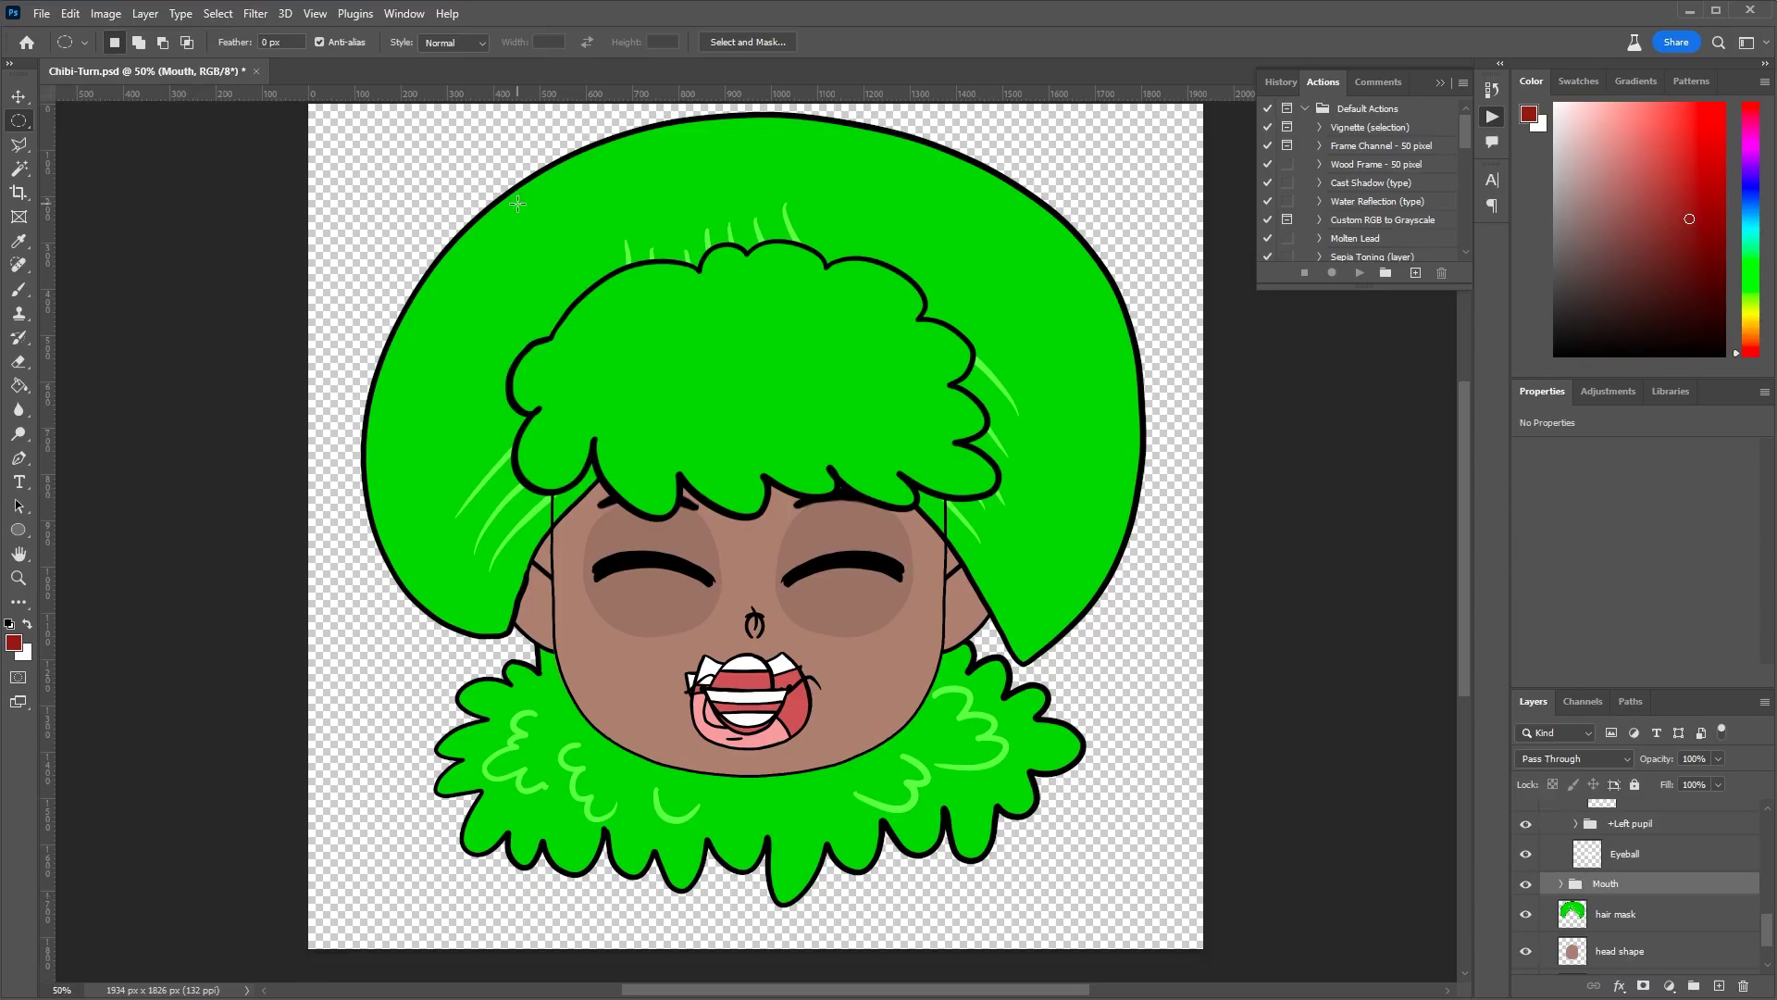
- Save the Chibi-Turn.psd artwork and switch to Adobe Character Animator
{"action": "left_click", "coordinate": [41, 13]}
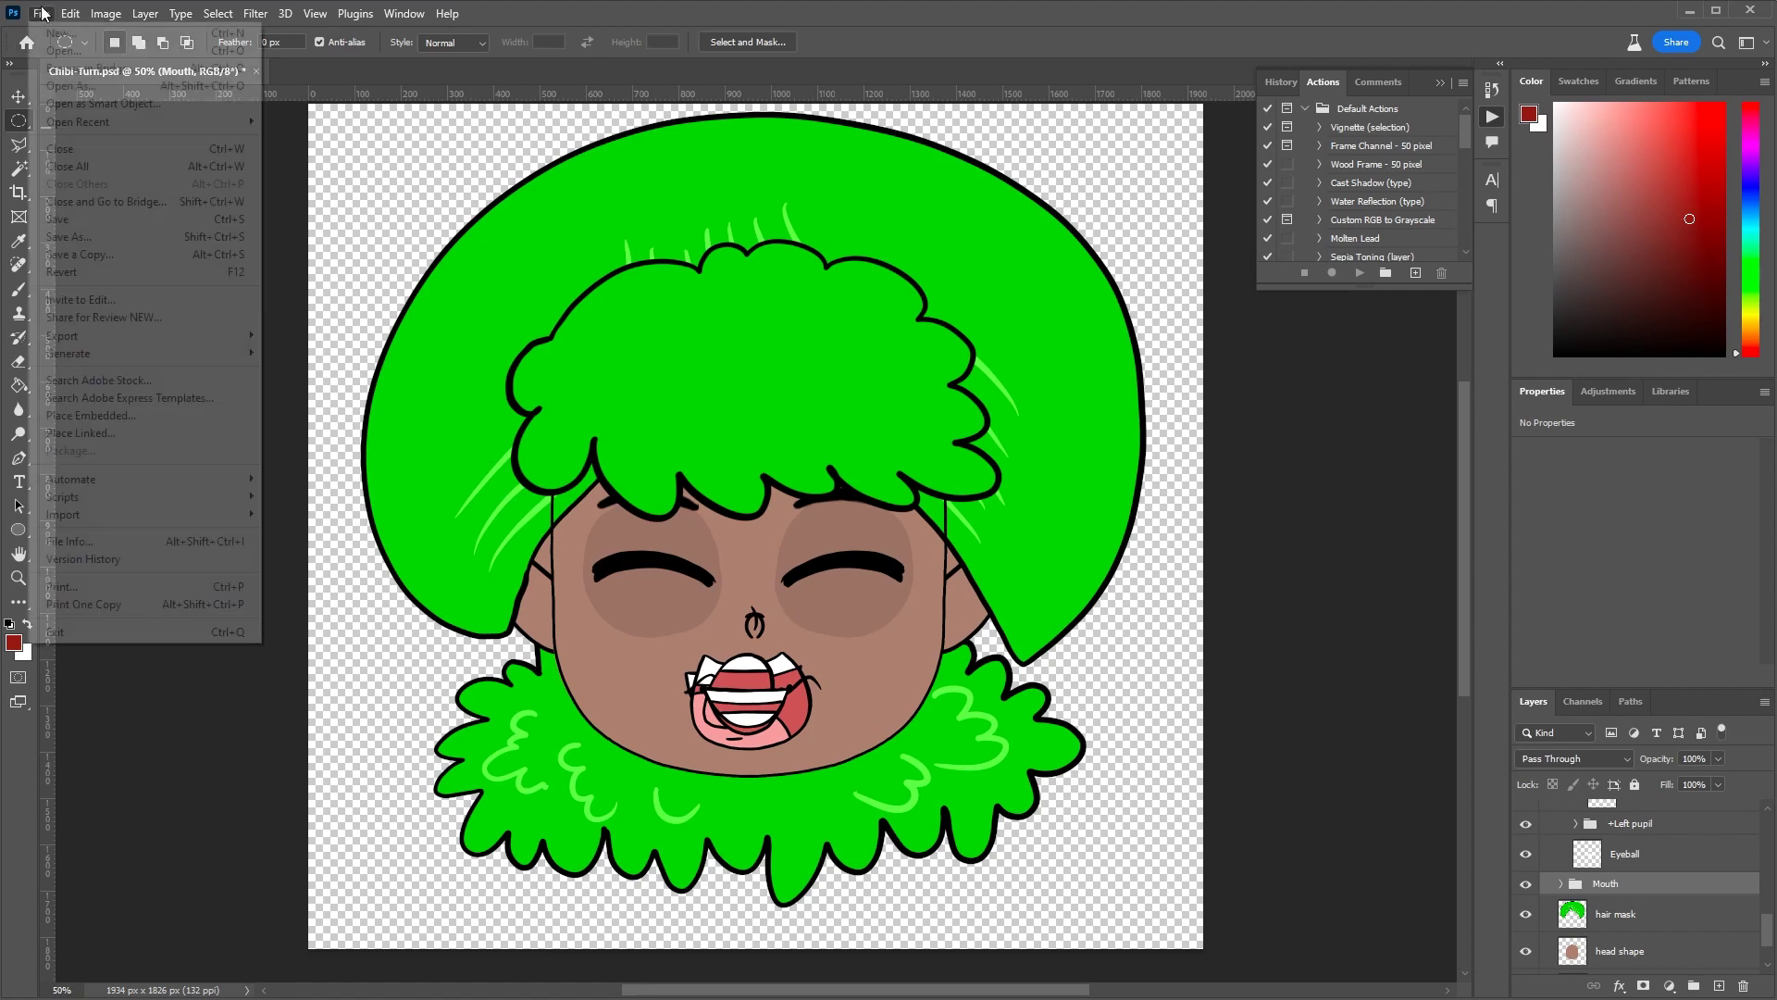
{"action": "left_click", "coordinate": [64, 219]}
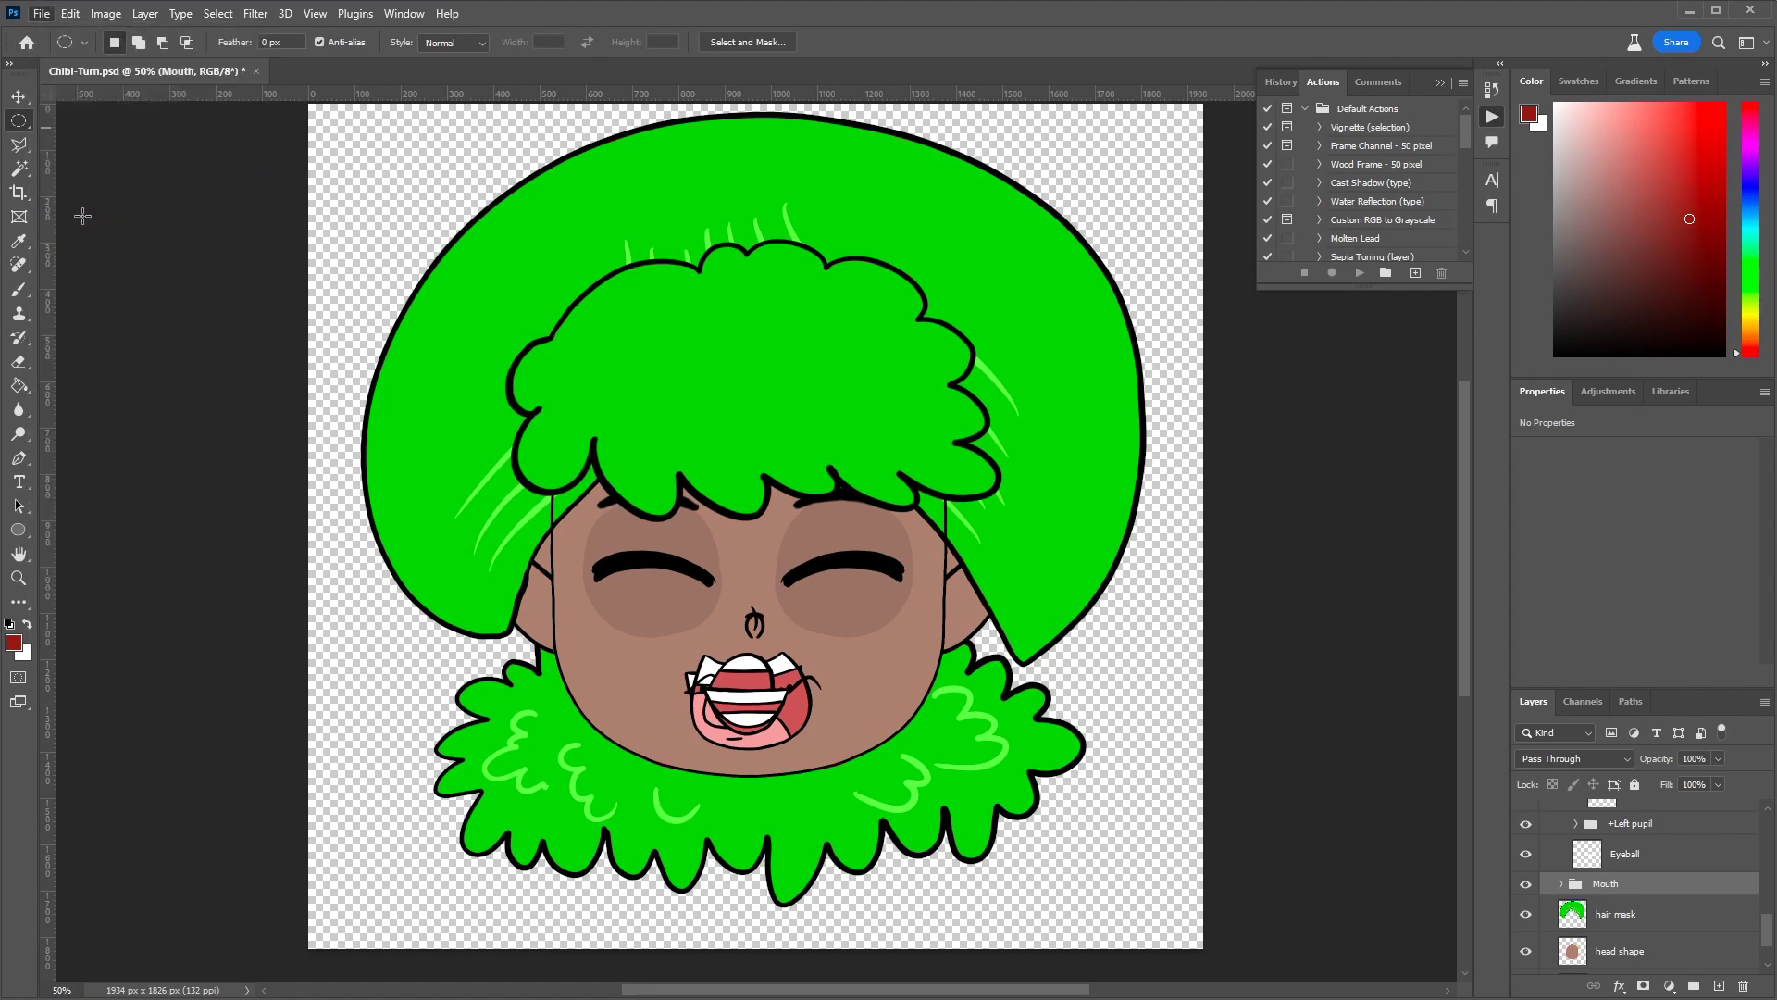
{"action": "left_click", "coordinate": [1693, 16]}
- Create a new project named Chibi-Head-Turn
{"action": "left_click", "coordinate": [15, 38]}
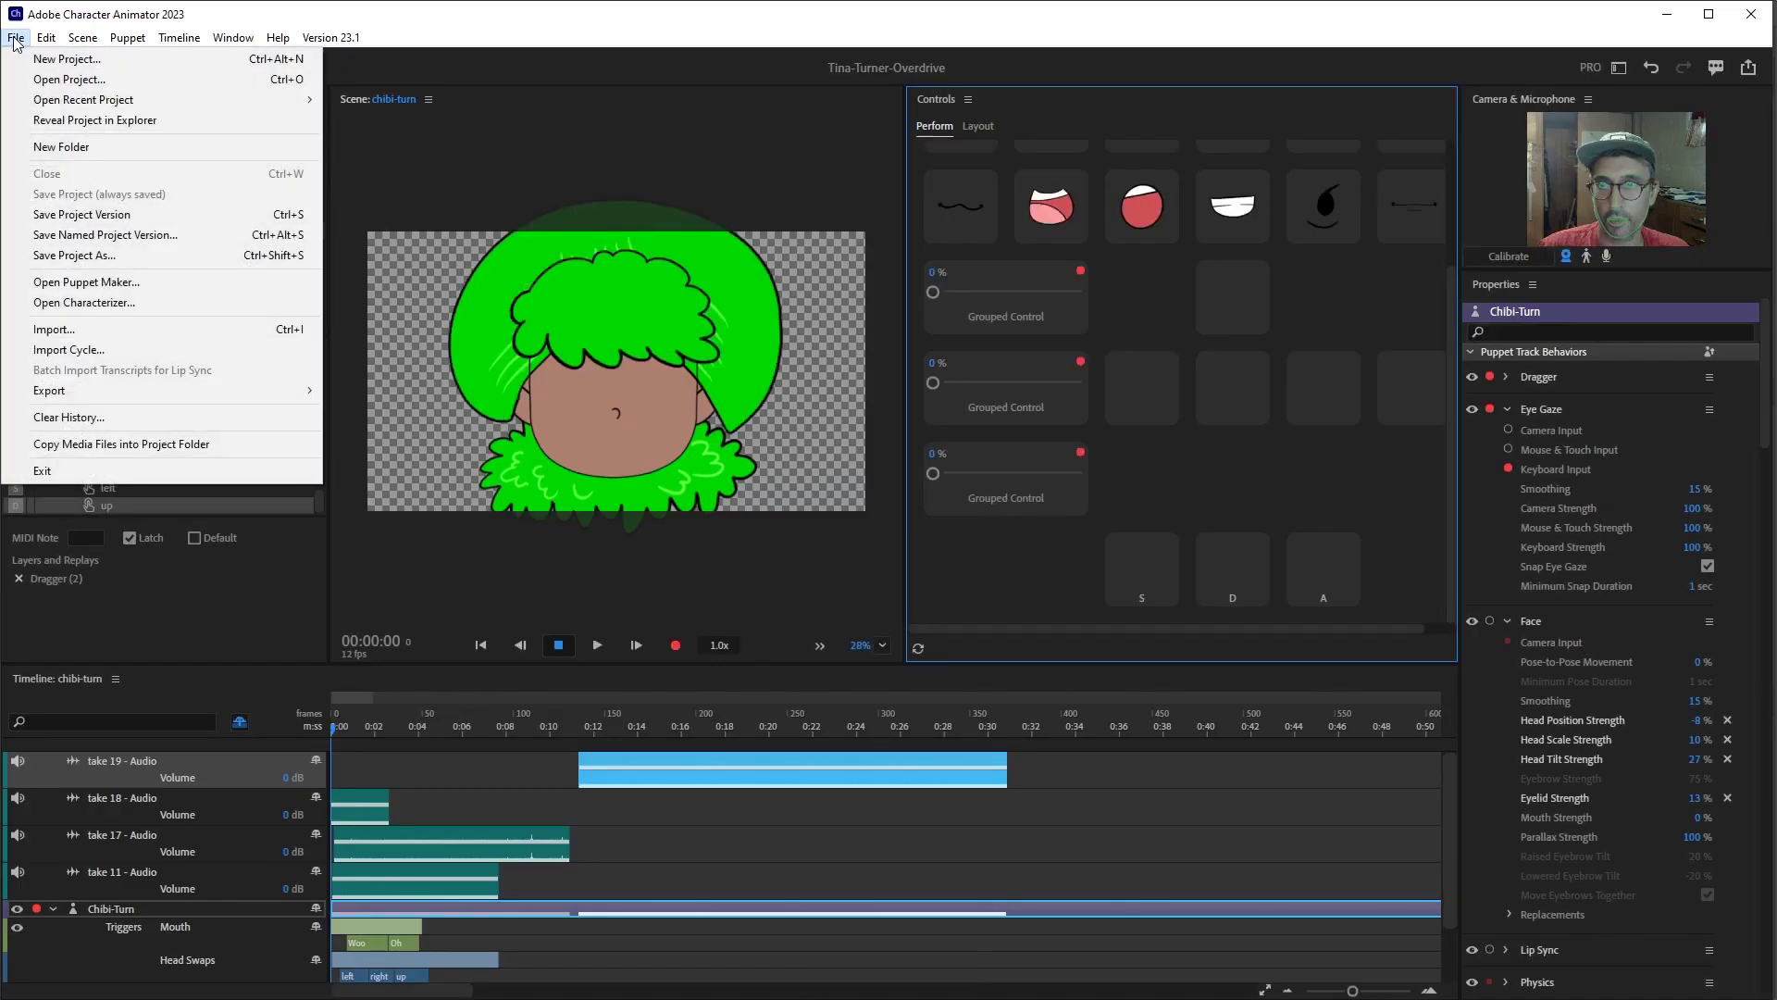
{"action": "left_click", "coordinate": [65, 59]}
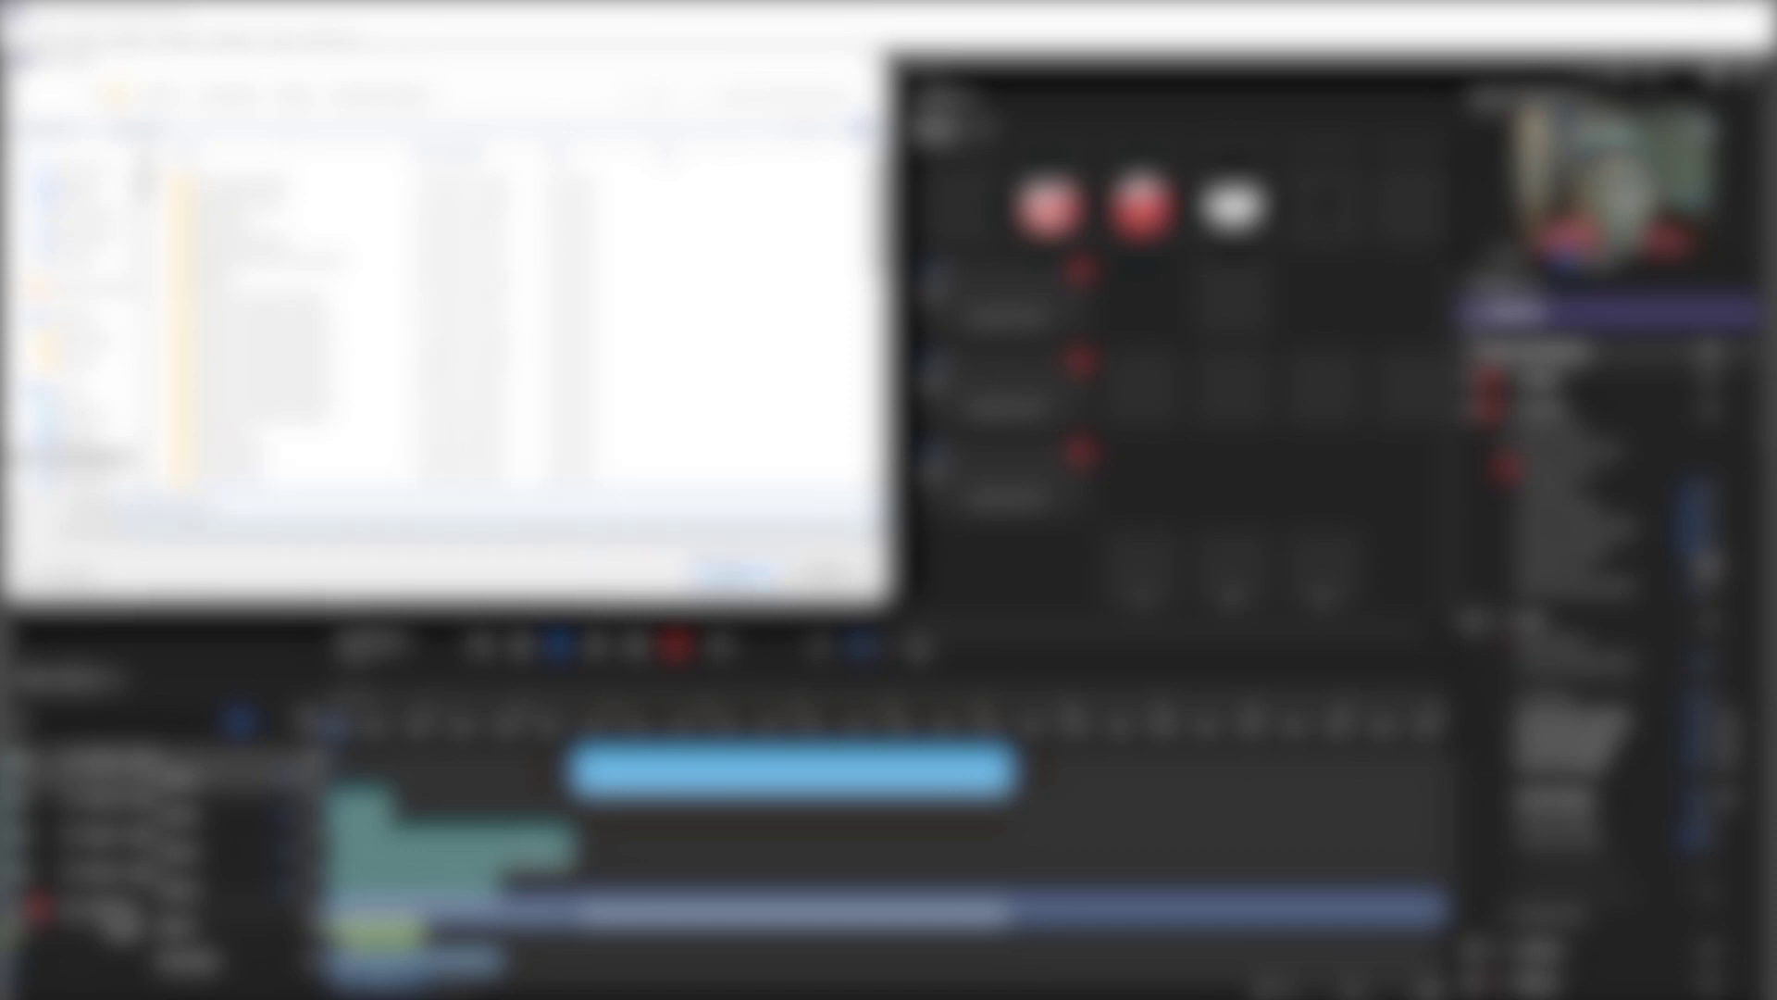
{"action": "left_click", "coordinate": [718, 562]}
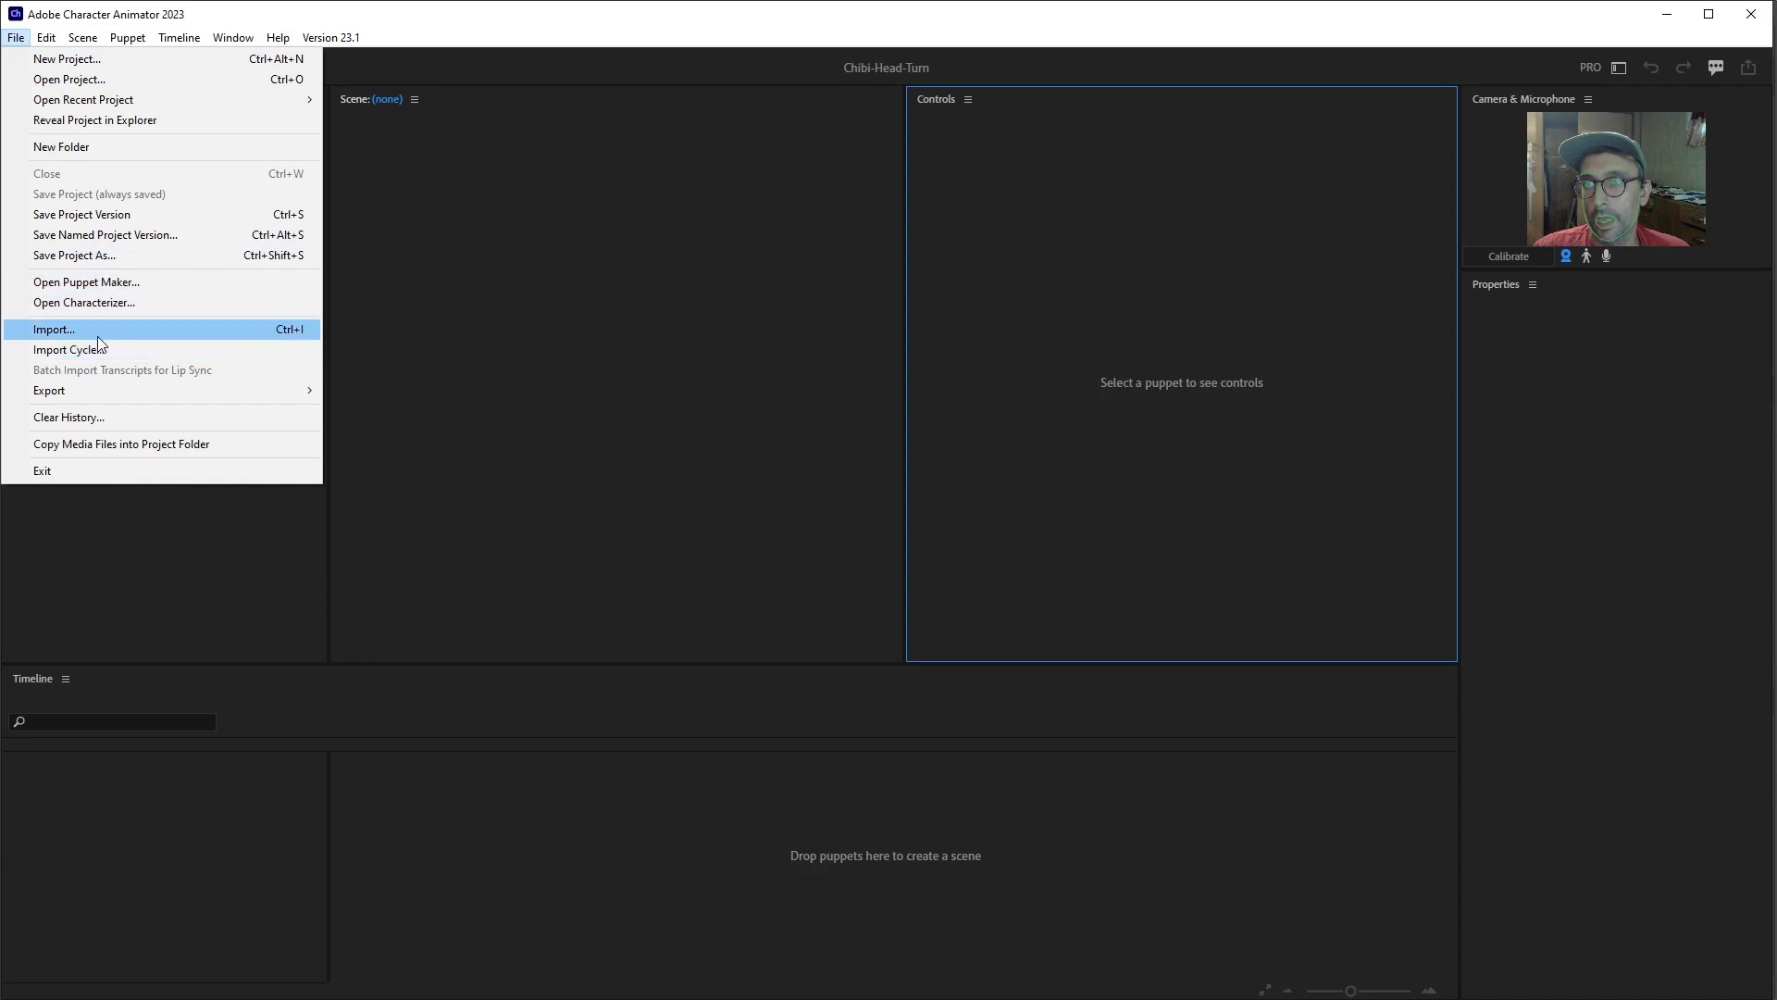
- Import the Chibi-Turn artwork as a puppet and open it for rigging
{"action": "left_click", "coordinate": [98, 334]}
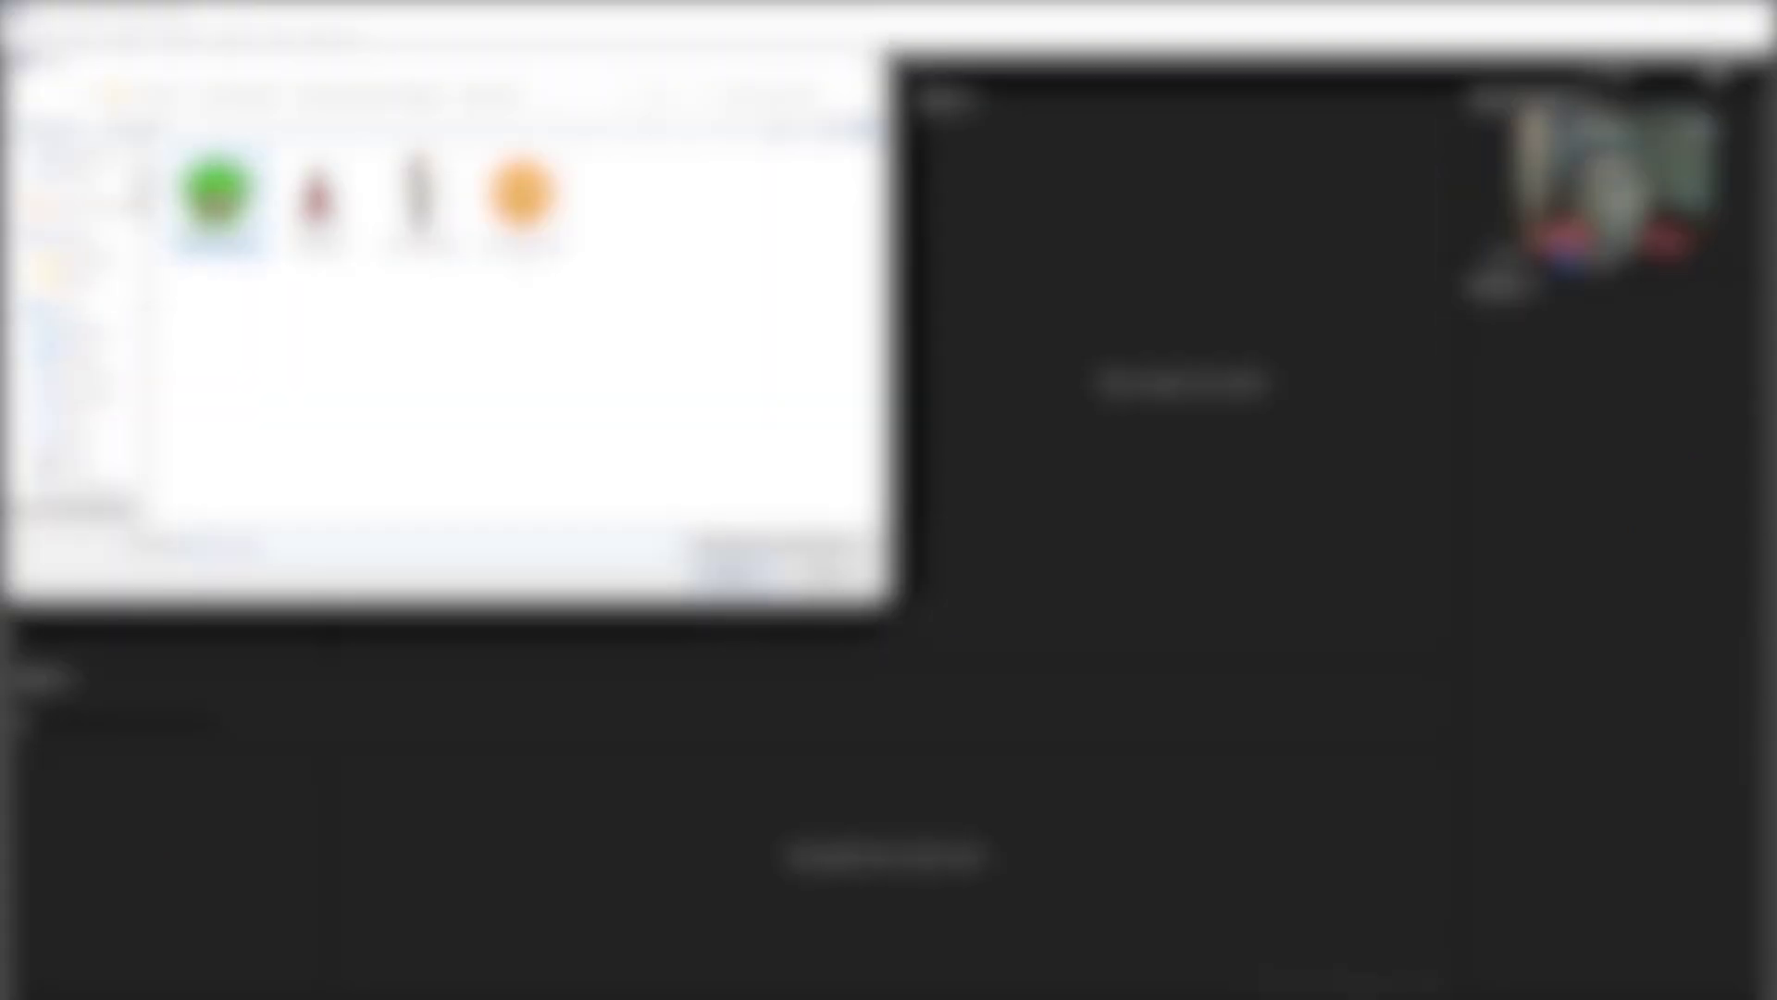
{"action": "left_click", "coordinate": [720, 568]}
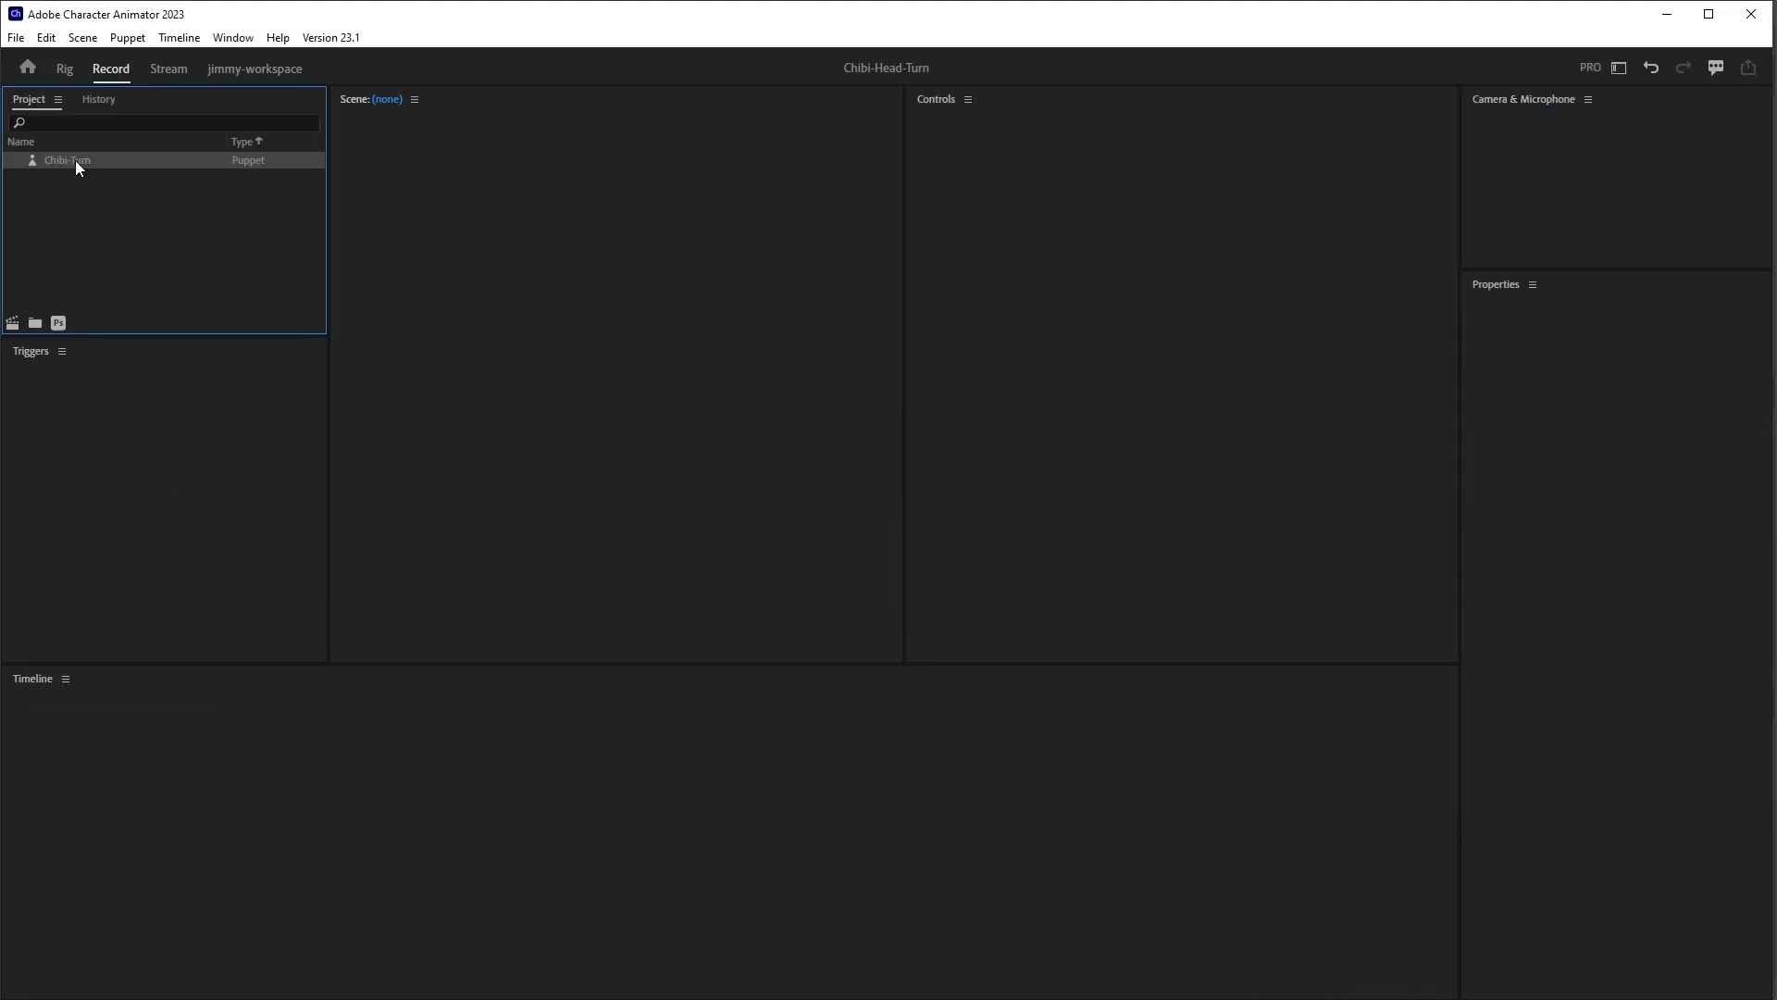
{"action": "double_click", "coordinate": [75, 160]}
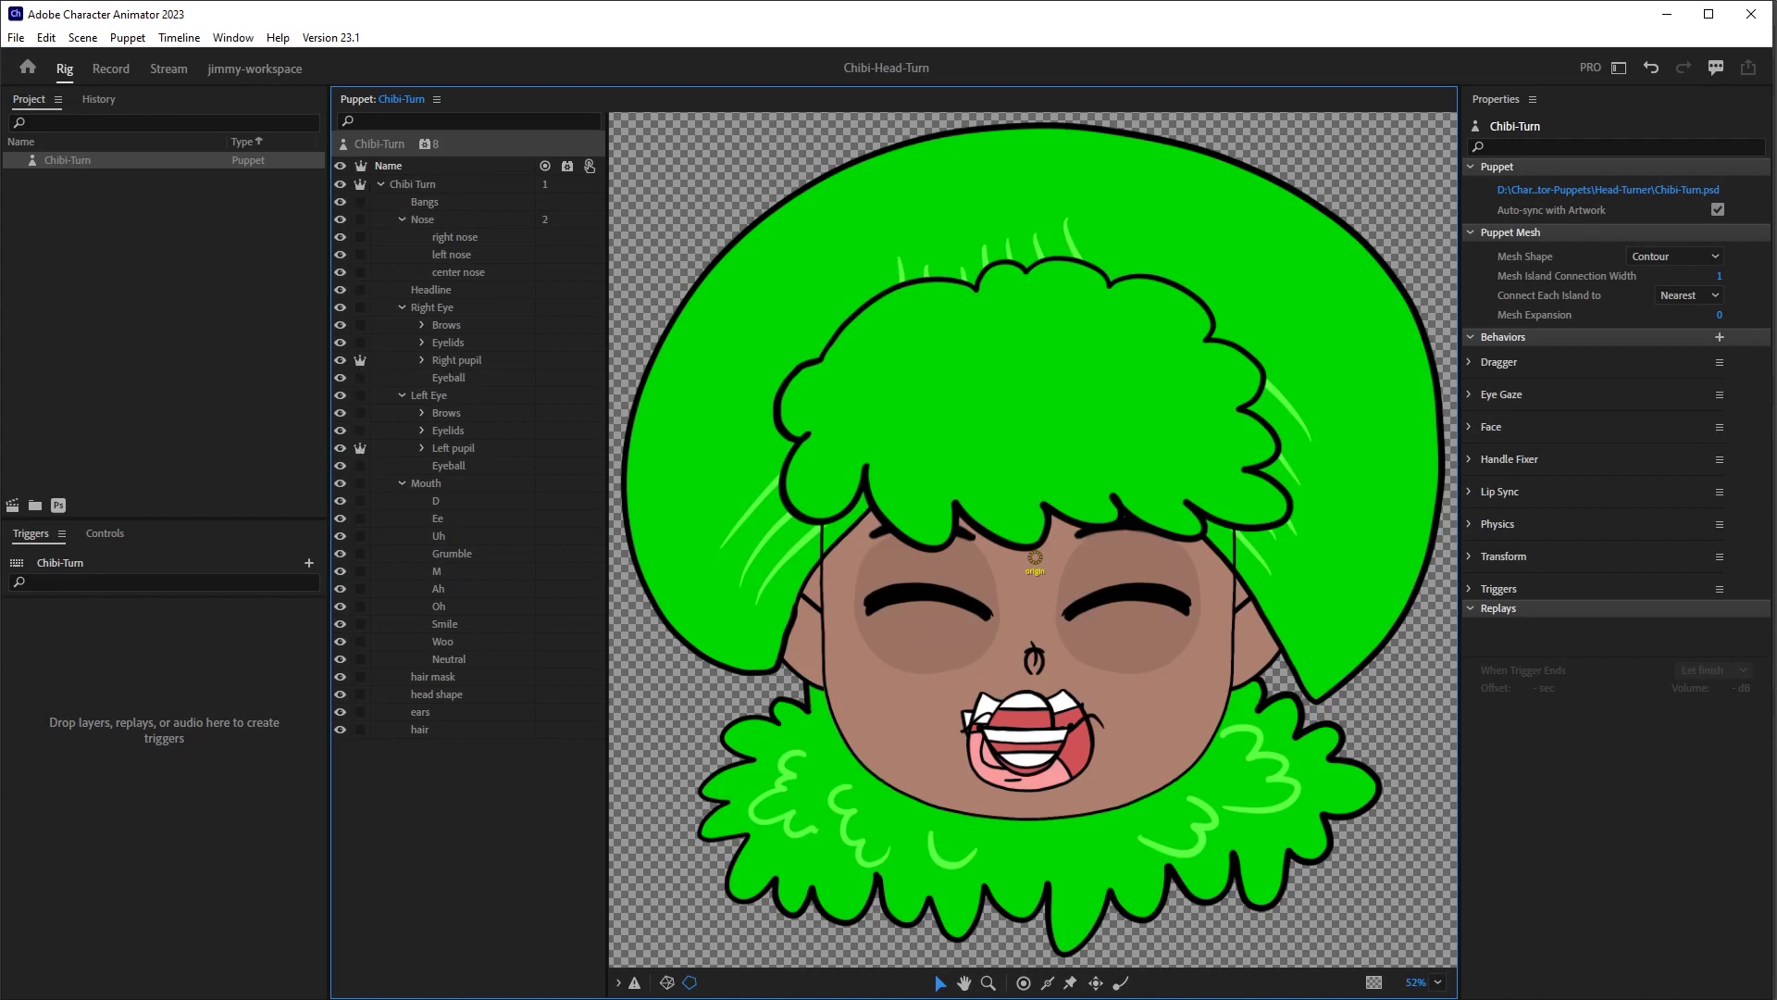
- Switch to Photoshop and review the Mouth, hair mask, head shape and ears layers of Chibi-Turn.psd
{"action": "key", "text": "alt+Tab"}
{"action": "scroll", "coordinate": [1640, 903], "scroll_direction": "down", "scroll_amount": 3}
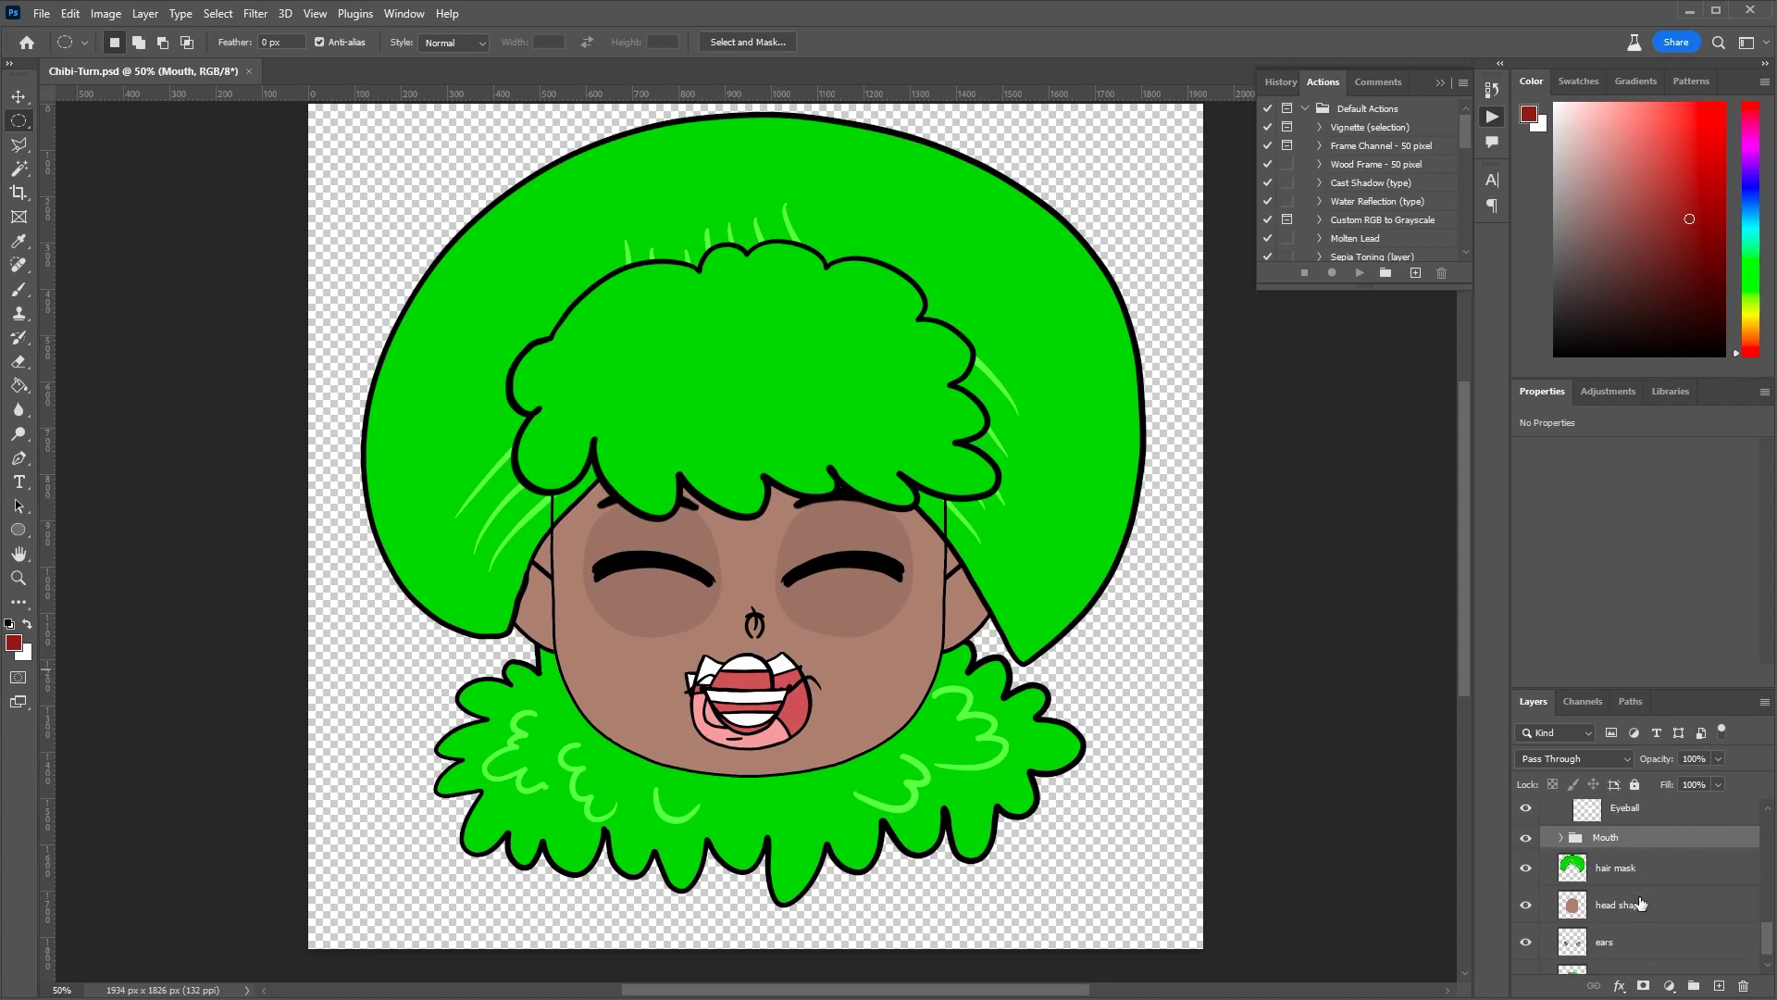
{"action": "scroll", "coordinate": [1640, 903], "scroll_direction": "up", "scroll_amount": 3}
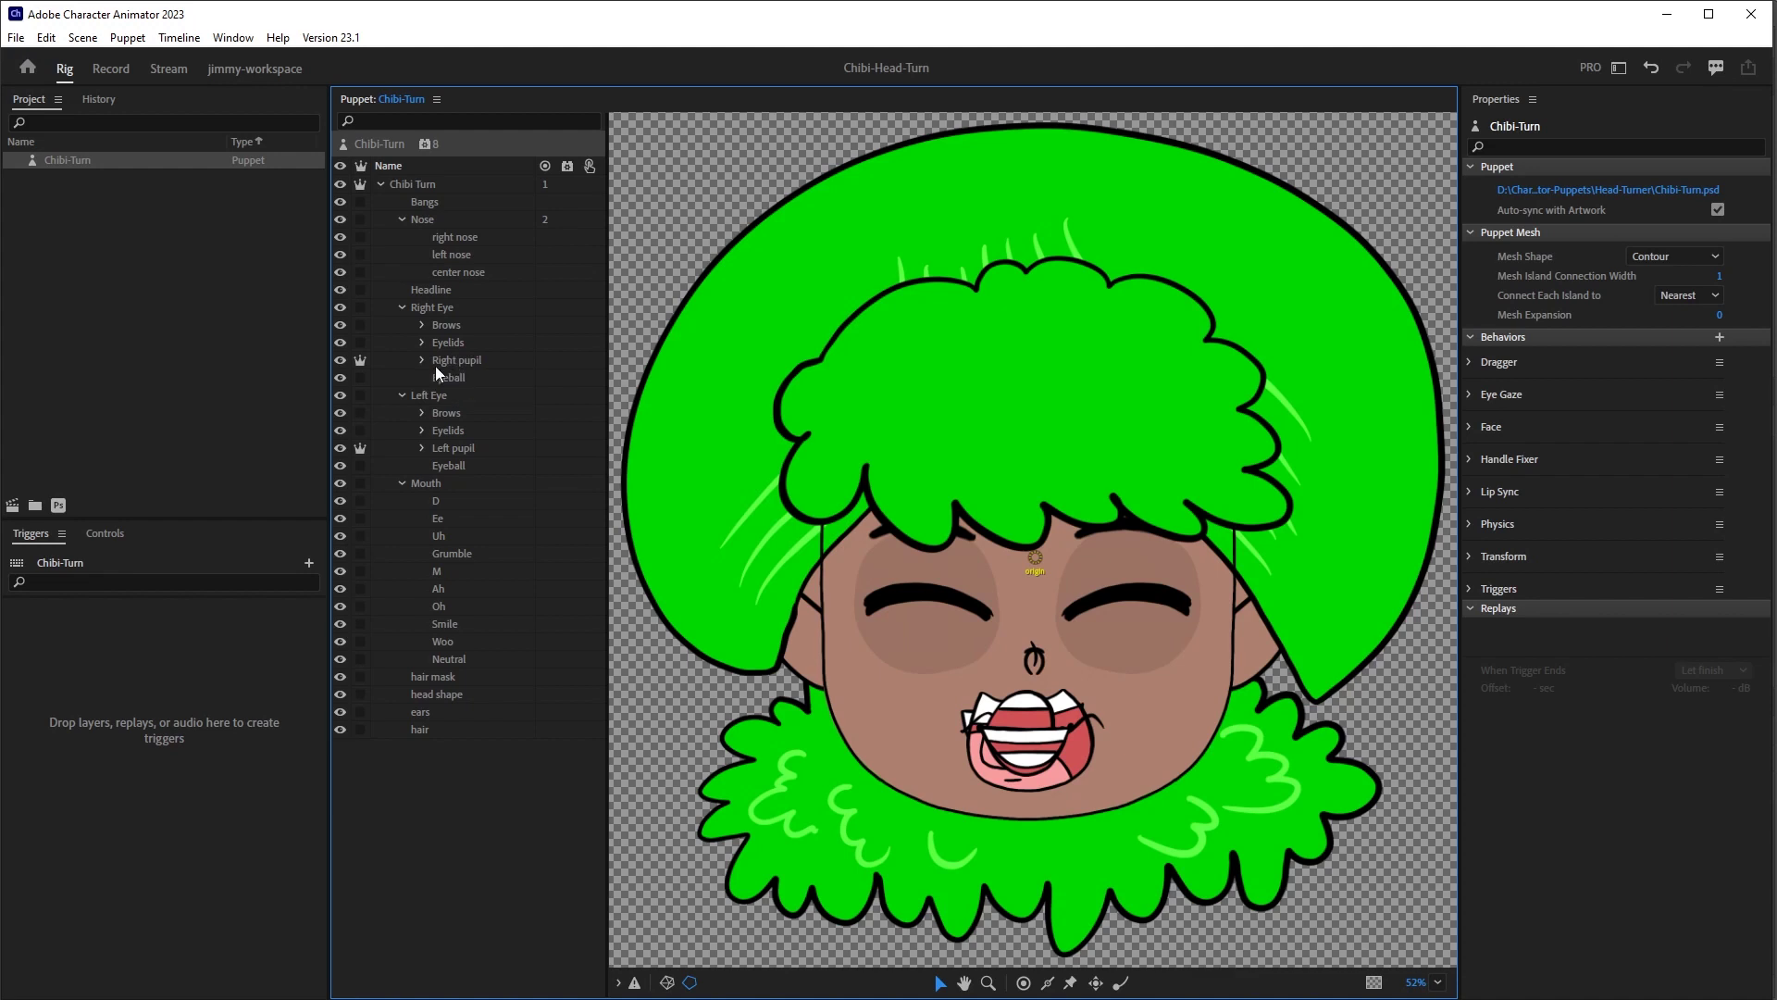
- In Character Animator, tag the Brows group inside the Right Eye group as Right Eyebrow
{"action": "left_click", "coordinate": [431, 307]}
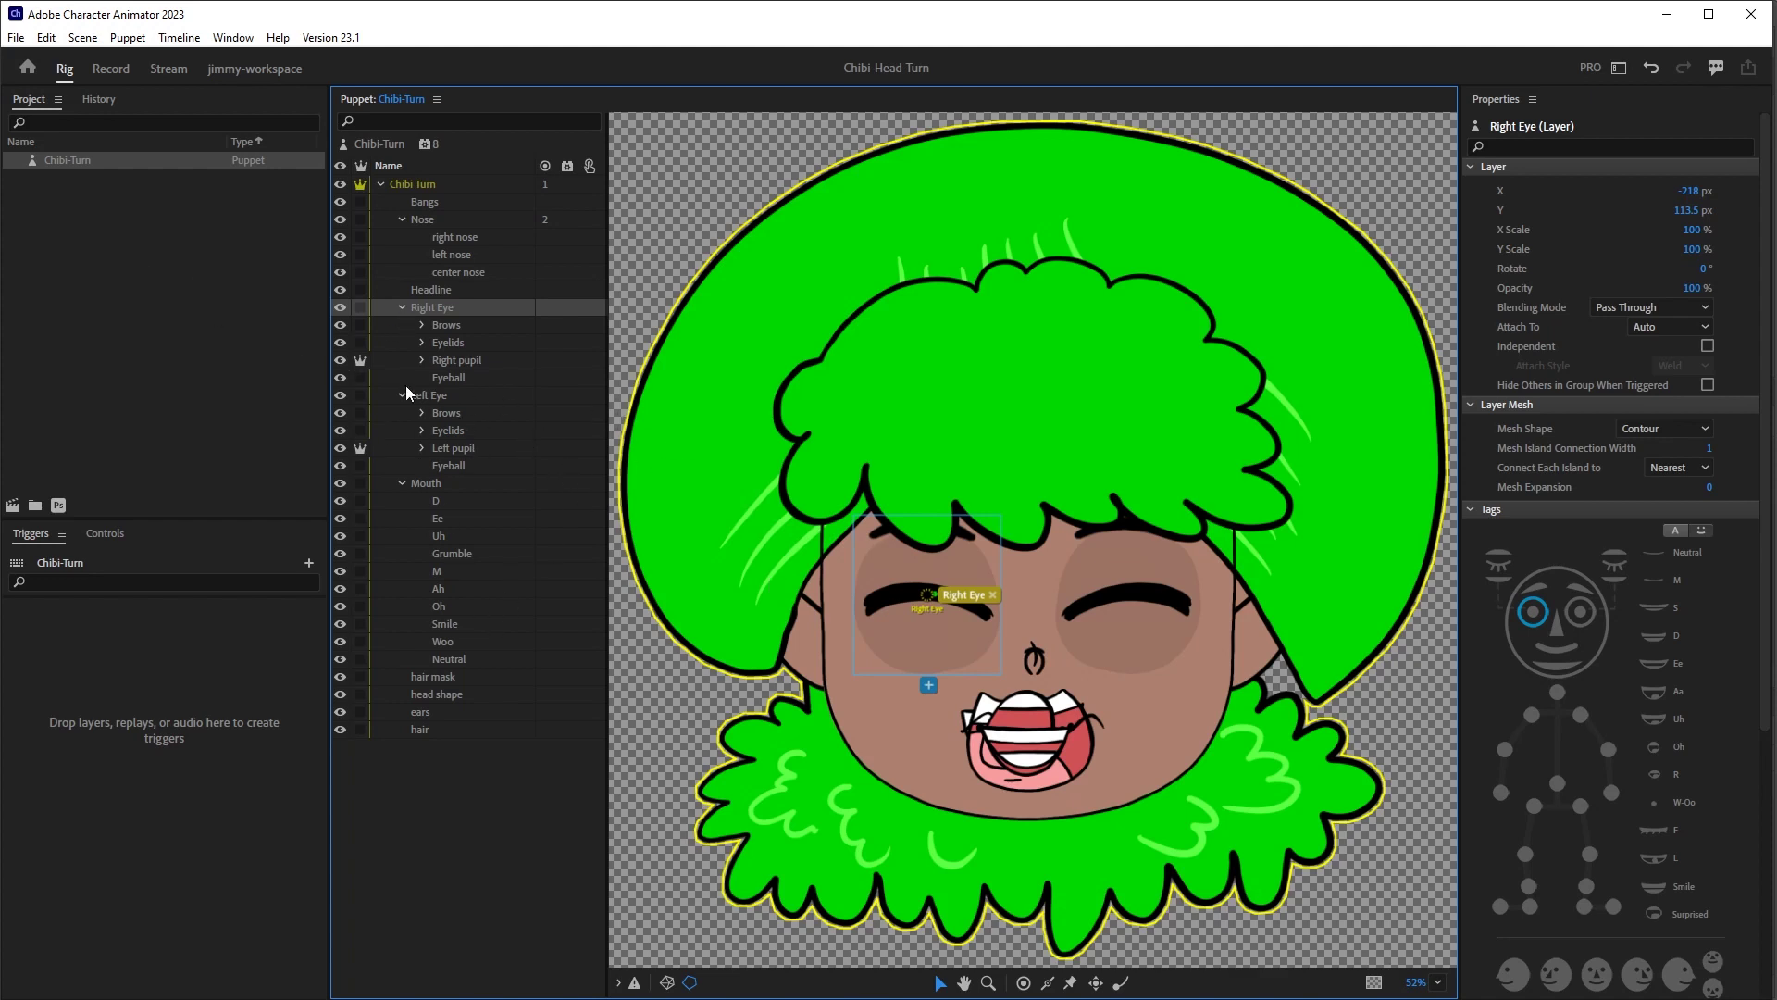
{"action": "left_click", "coordinate": [426, 220]}
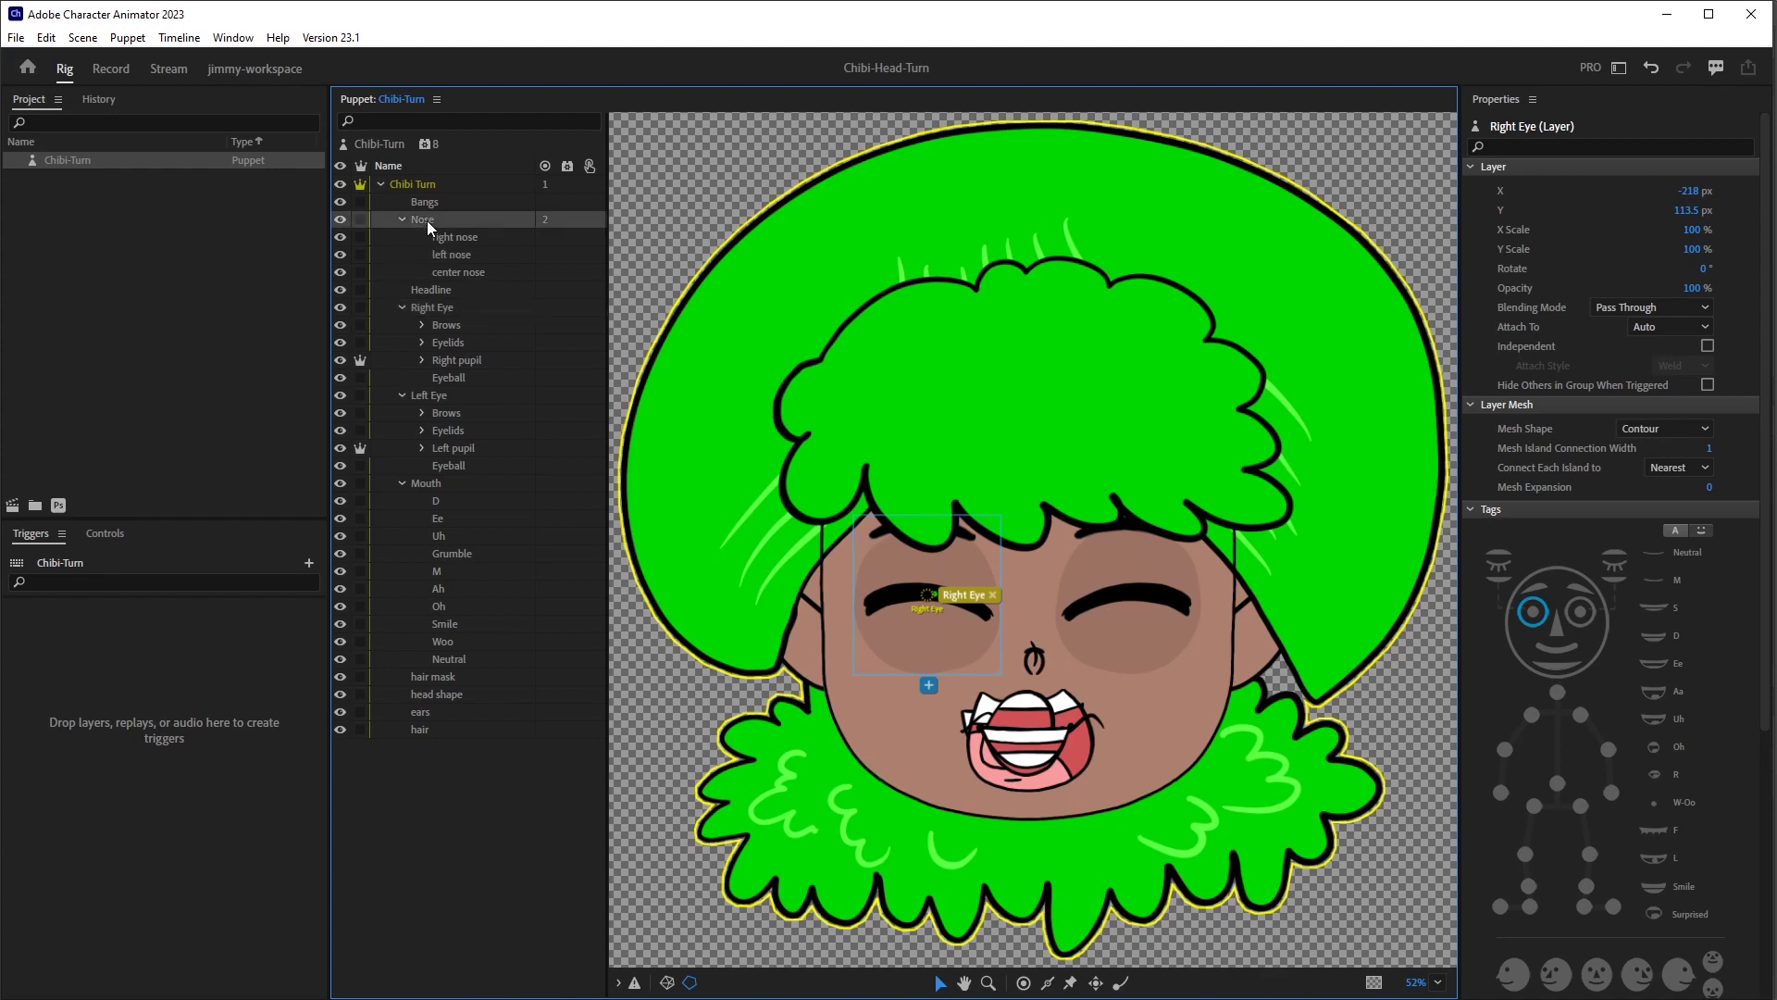
{"action": "left_click", "coordinate": [426, 308]}
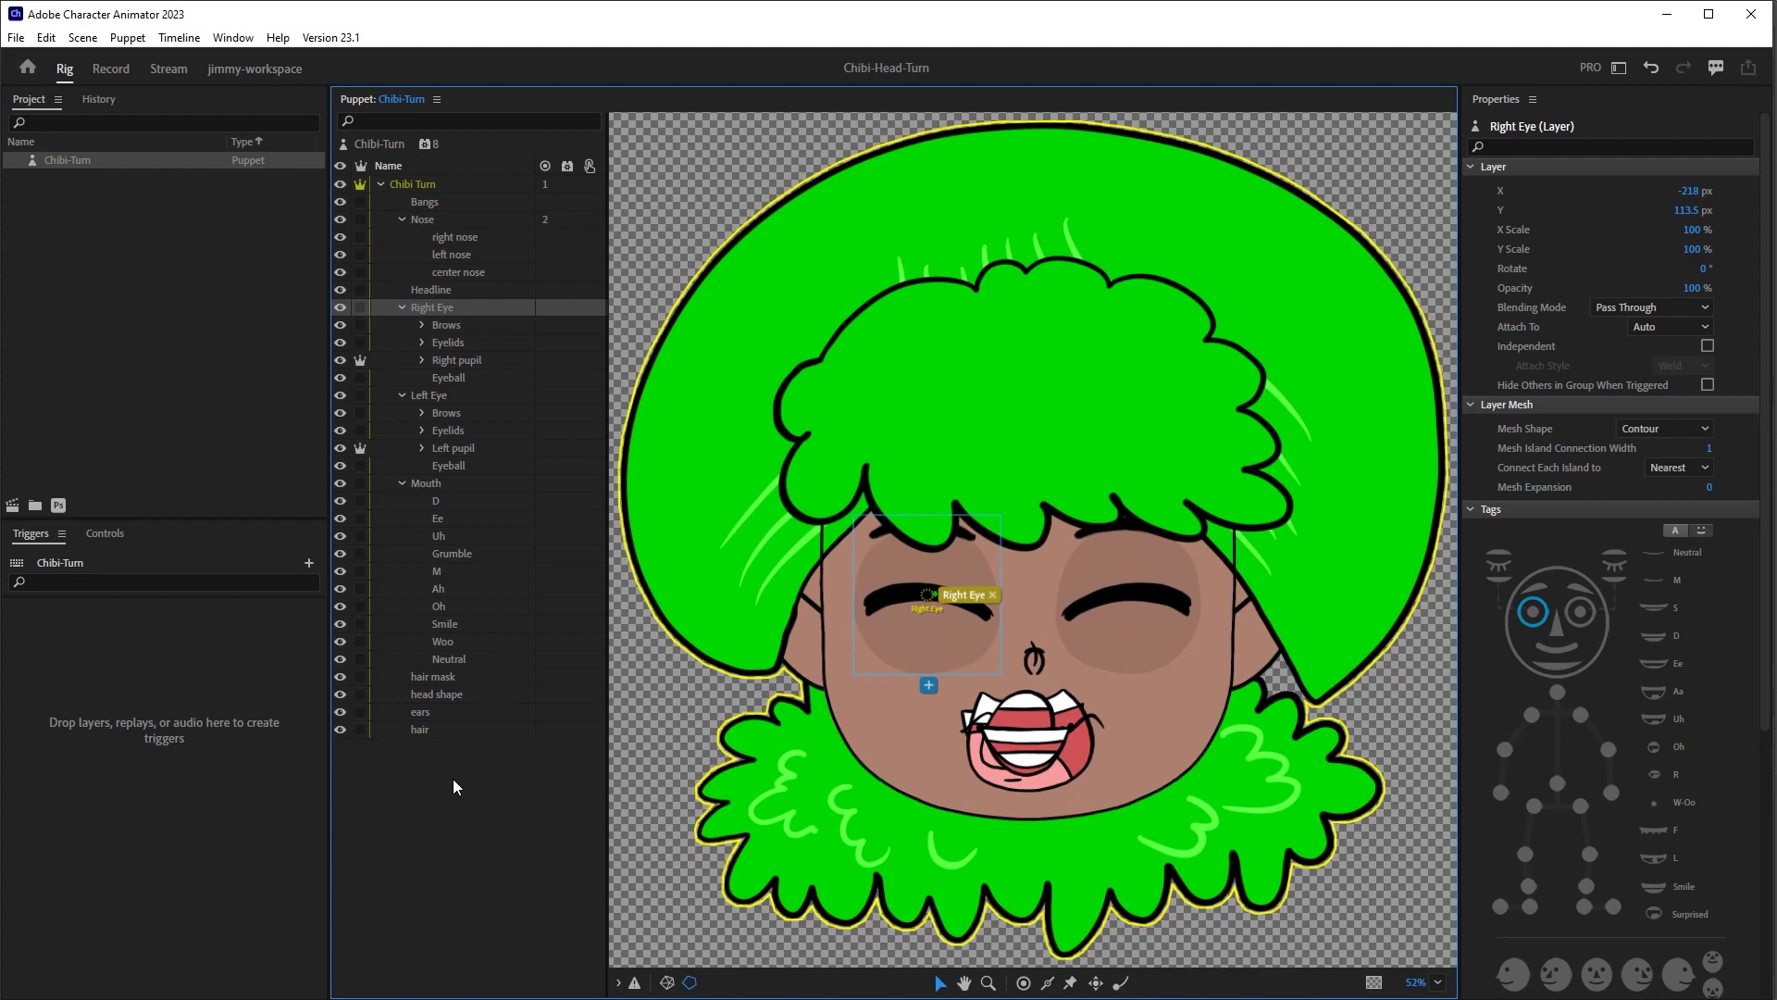
{"action": "left_click", "coordinate": [422, 325]}
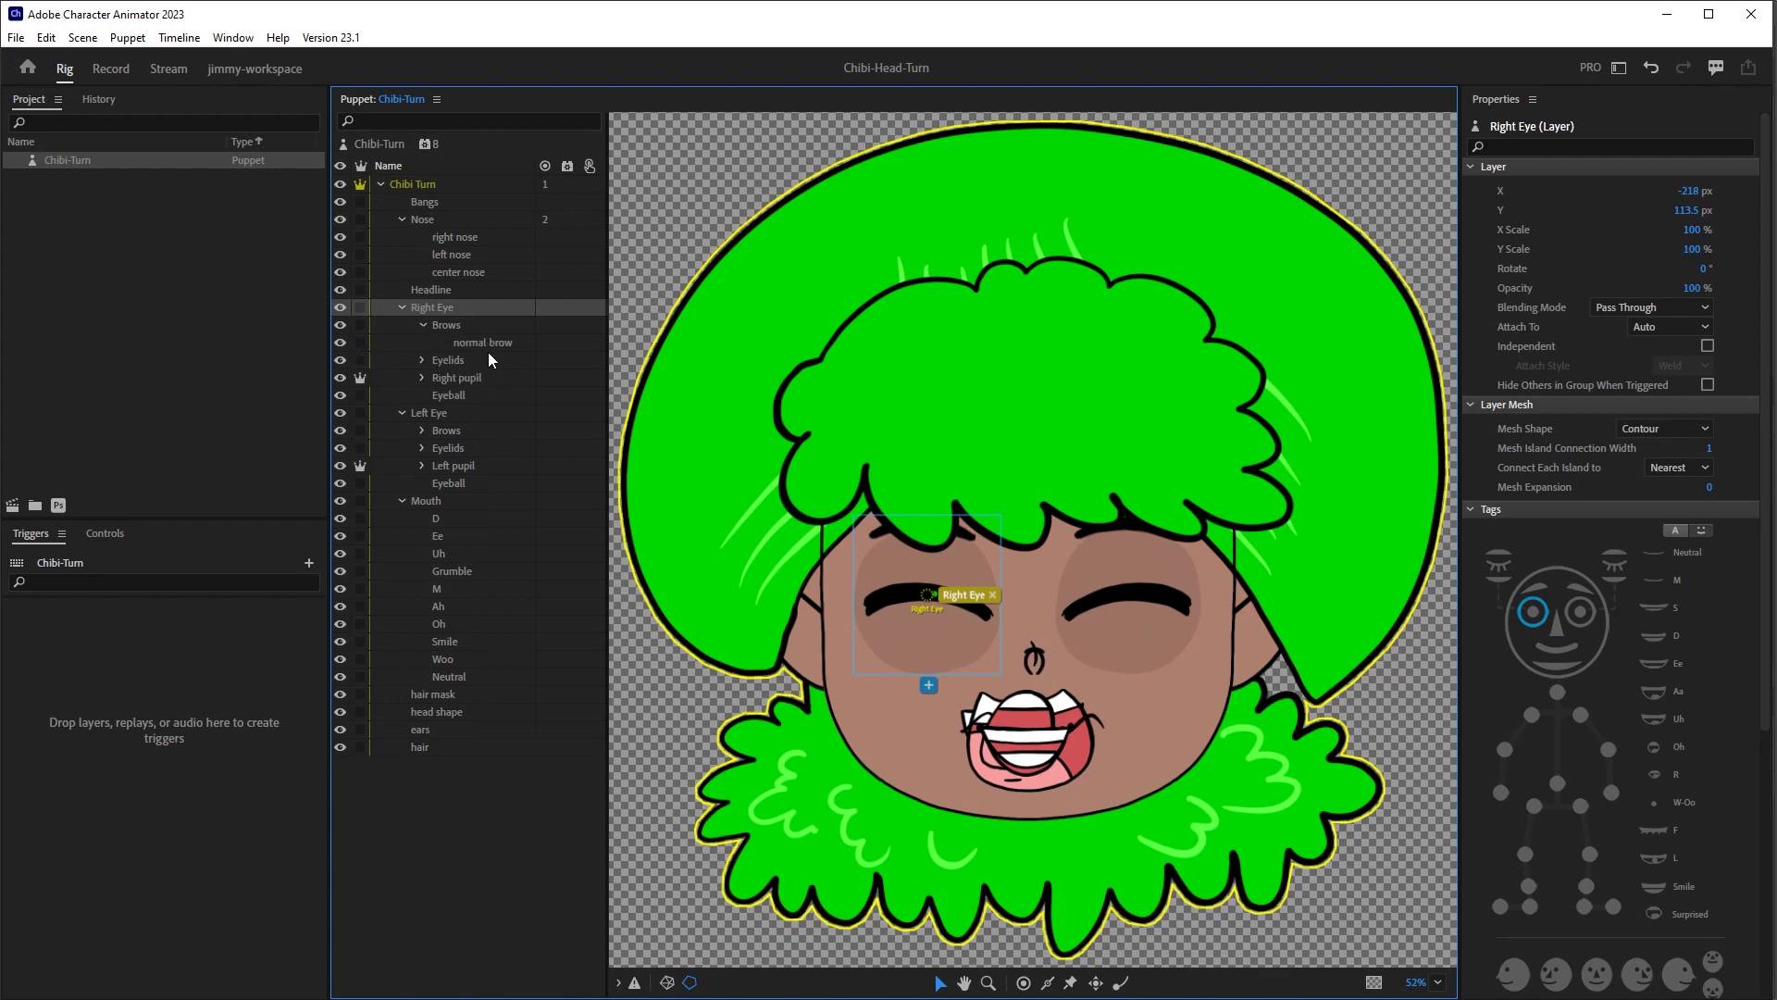
{"action": "left_click", "coordinate": [443, 326]}
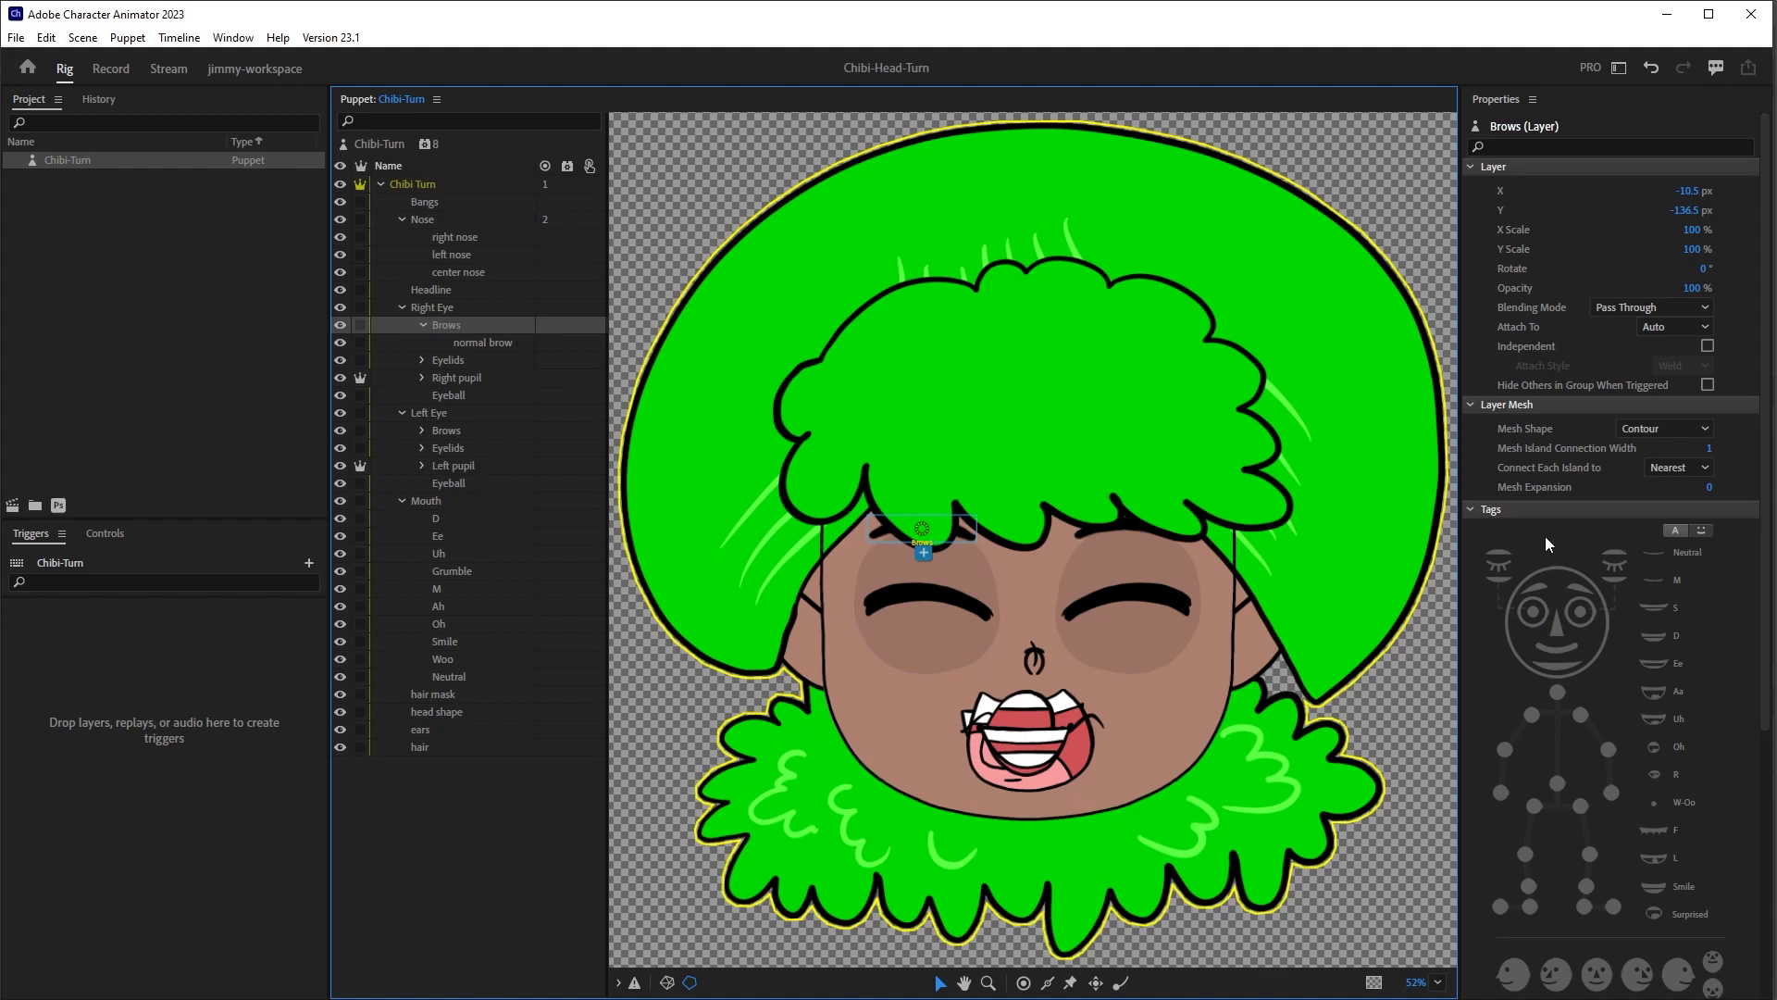
{"action": "left_click", "coordinate": [1539, 586]}
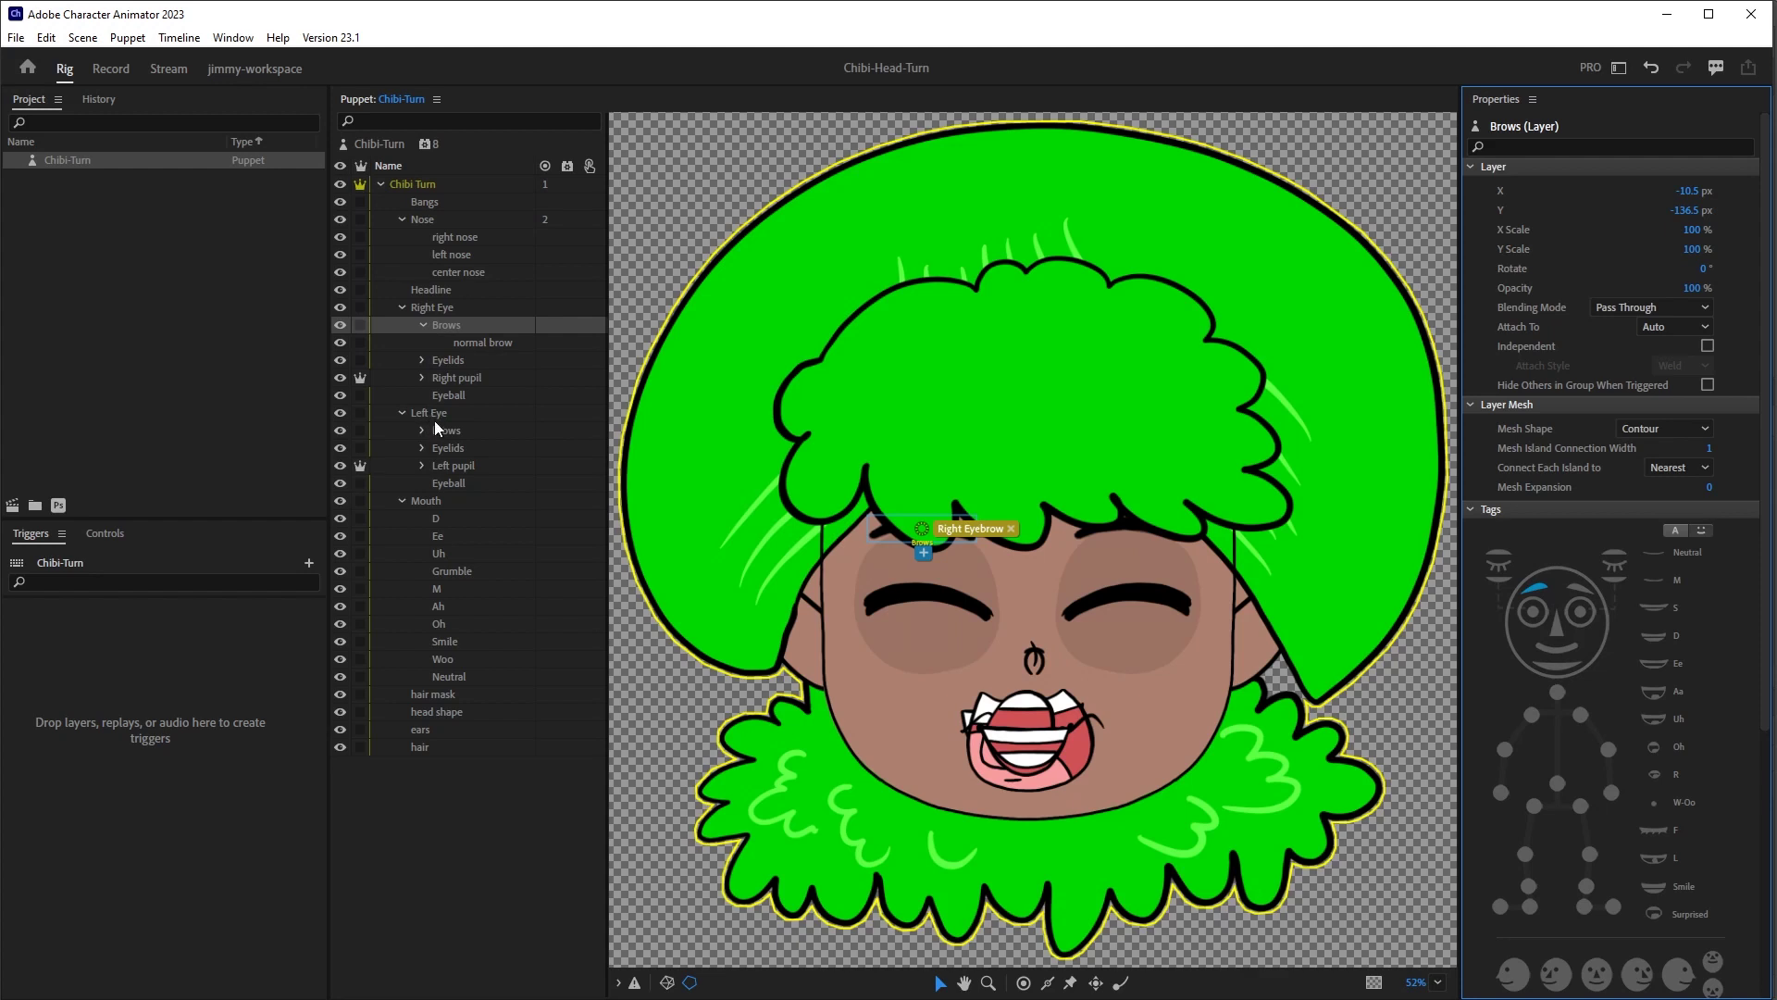
- Check the tags on the right eye's pupil and Eyelids groups, the Mouth group and its D, Uh and Grumble layers
{"action": "left_click", "coordinate": [456, 377]}
{"action": "left_click", "coordinate": [448, 359]}
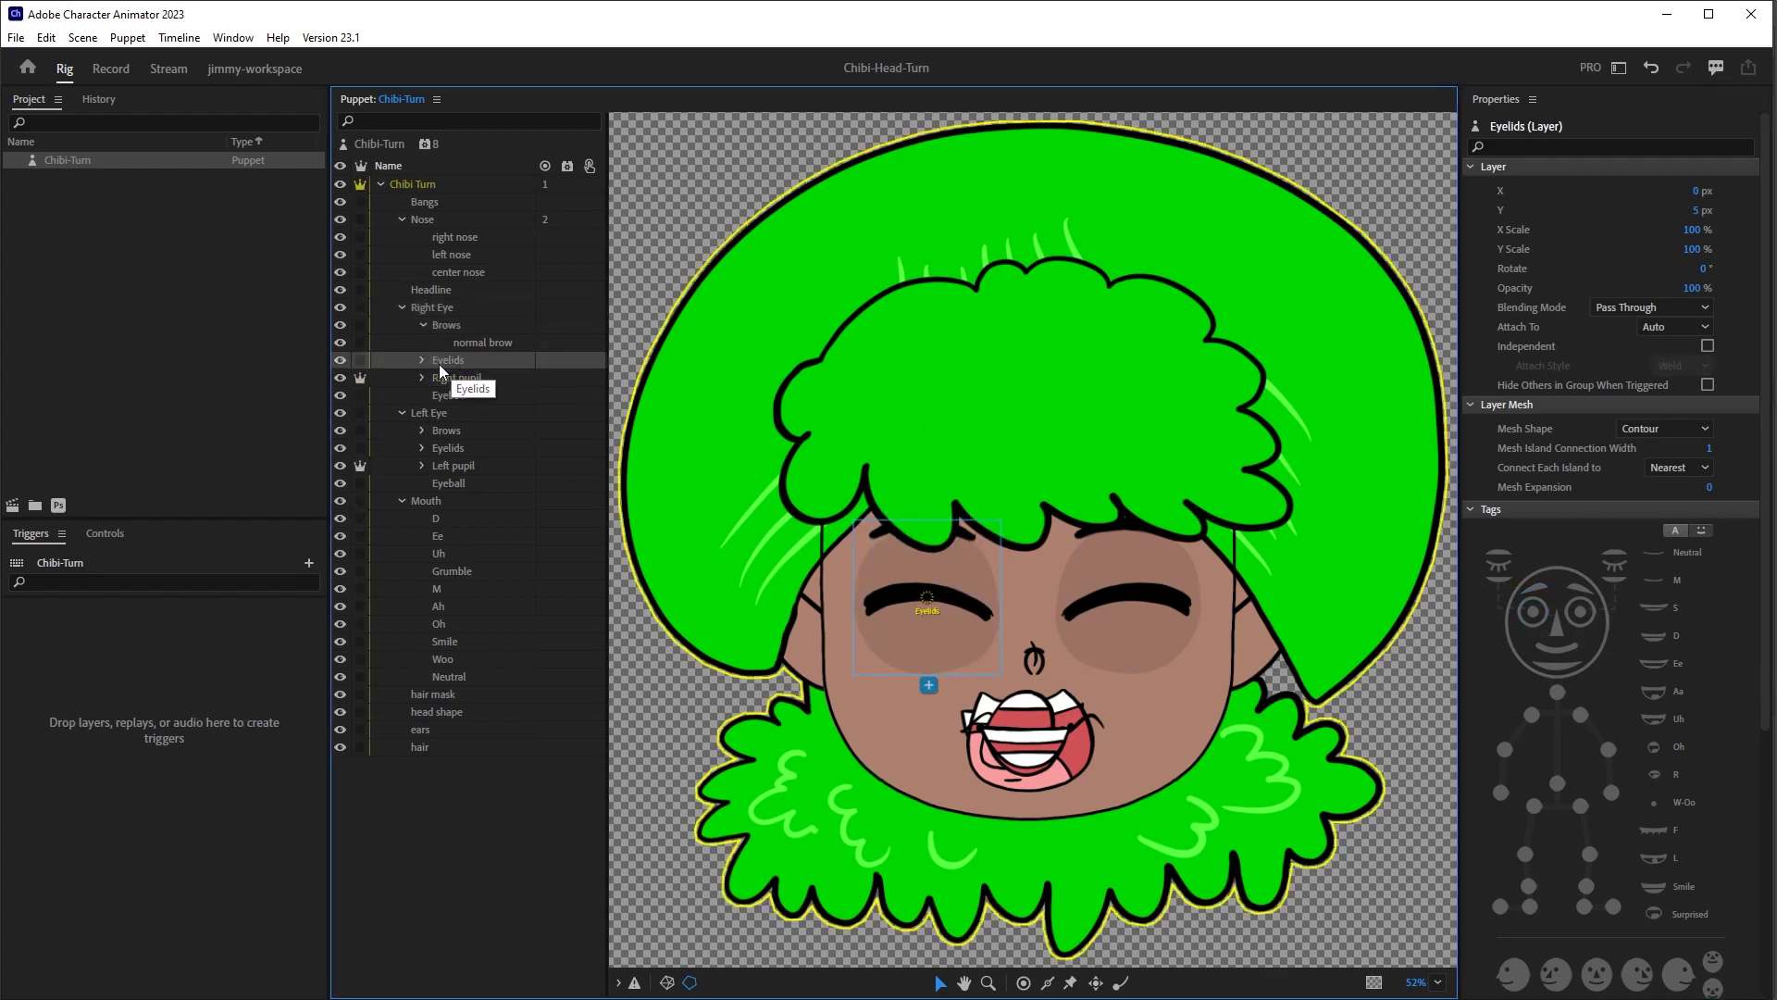
{"action": "left_click", "coordinate": [424, 500]}
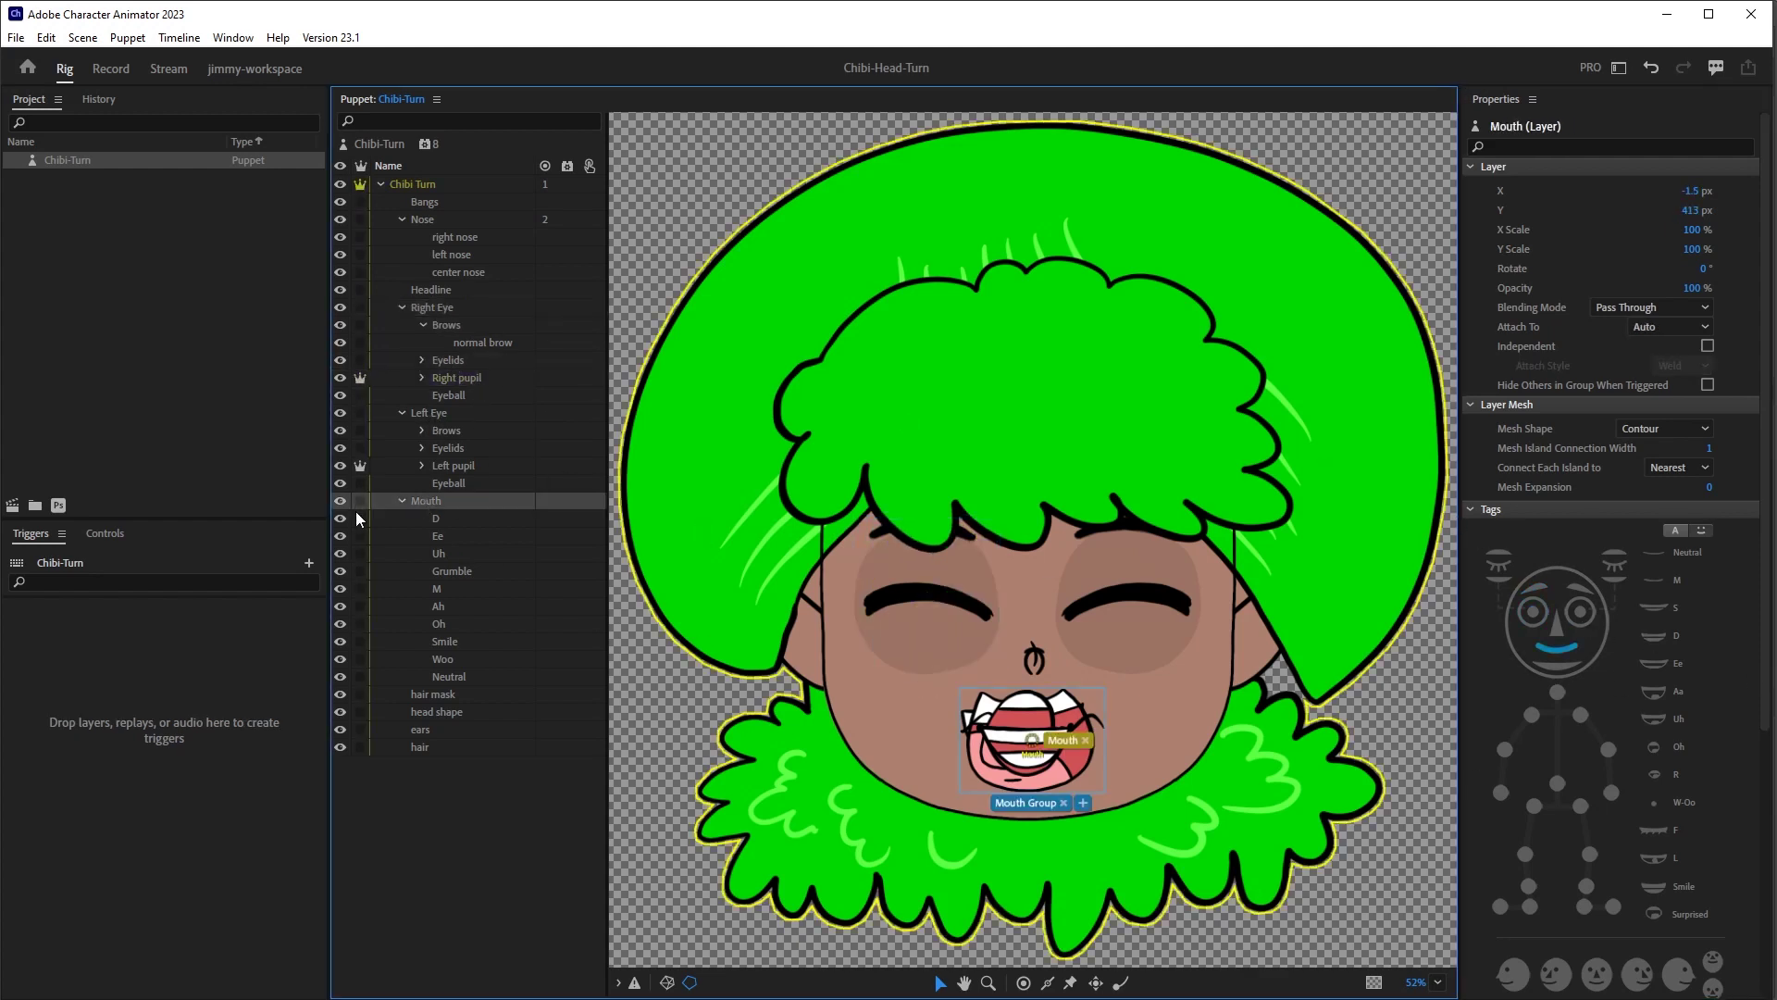
{"action": "left_click", "coordinate": [456, 520]}
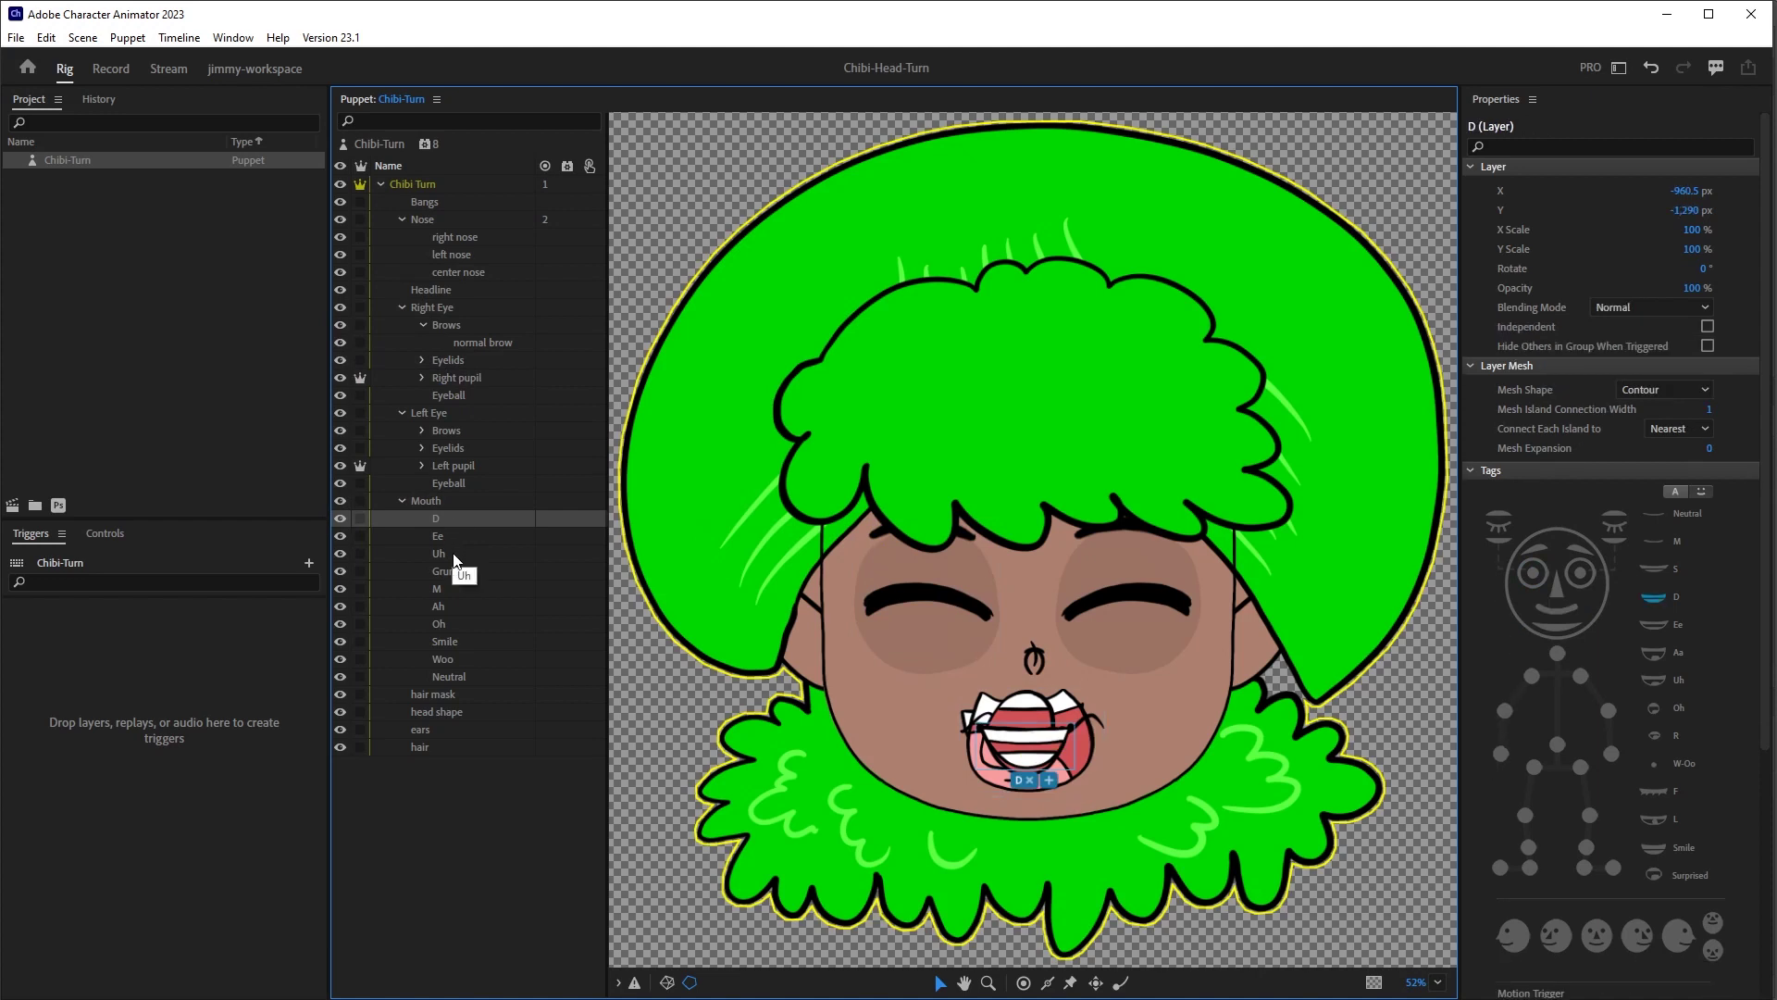
{"action": "left_click", "coordinate": [453, 554]}
{"action": "left_click", "coordinate": [455, 570]}
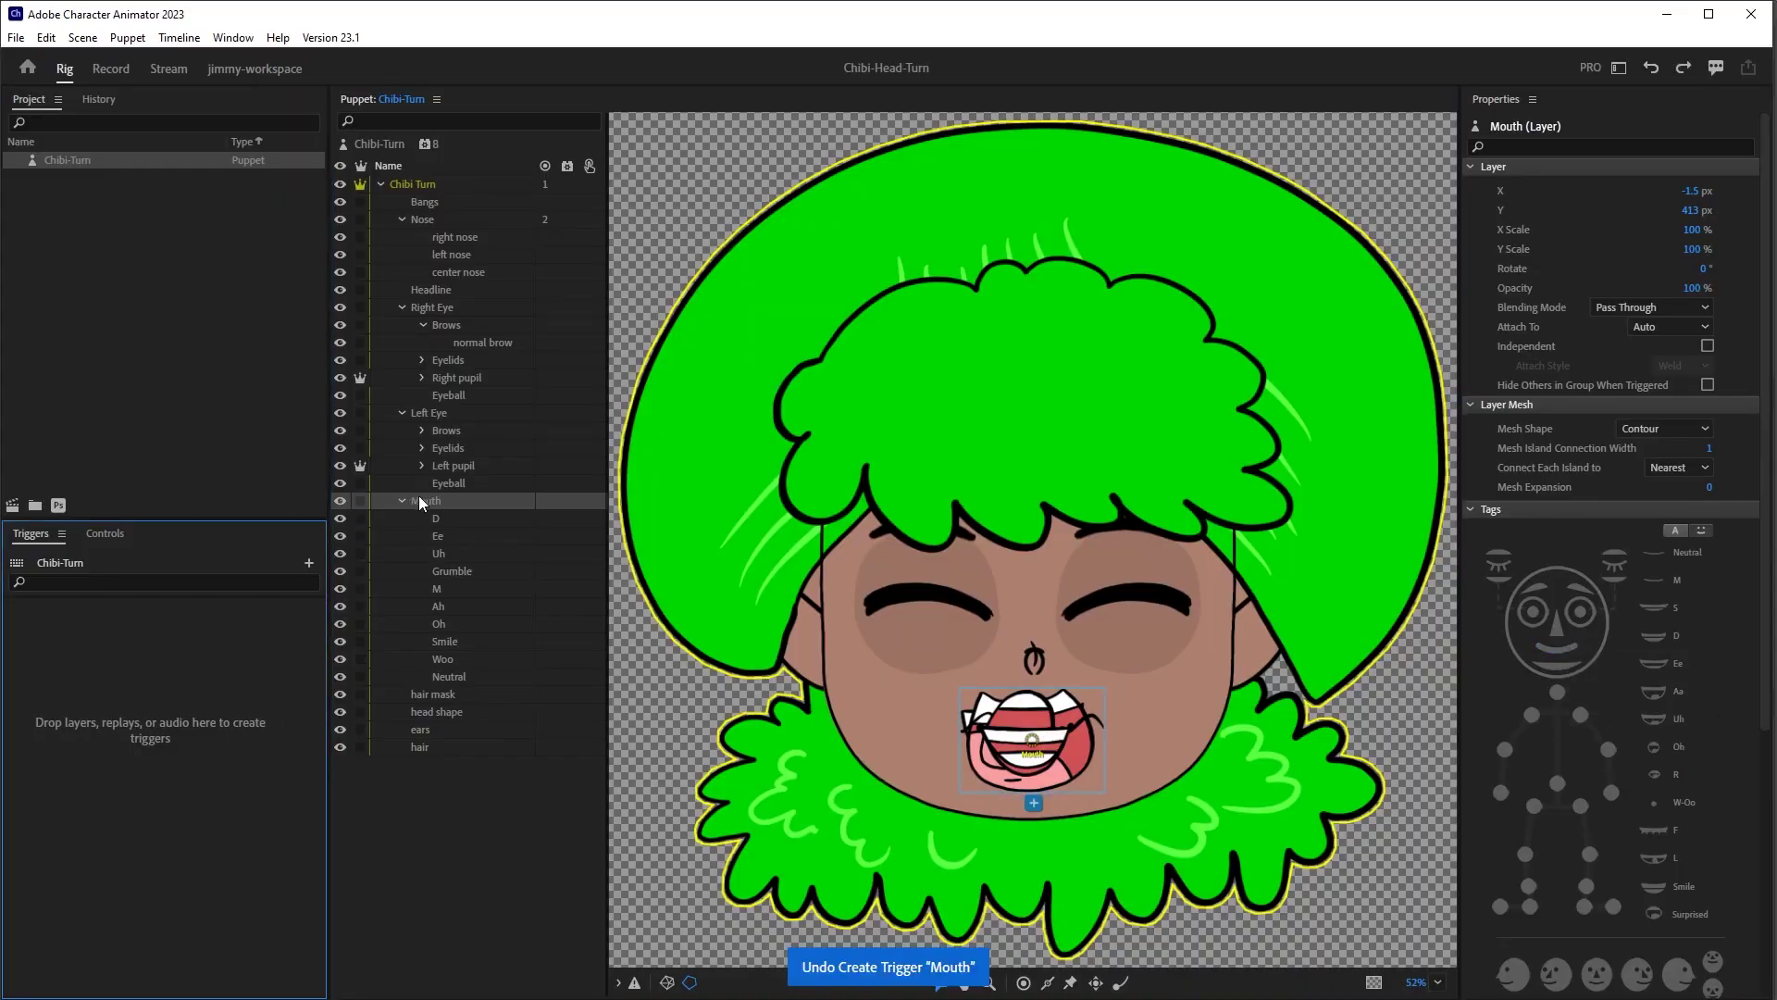
- Create a trigger swap set from the Mouth group and make Neutral its default trigger
{"action": "left_click_drag", "start_coordinate": [428, 500], "coordinate": [197, 957]}
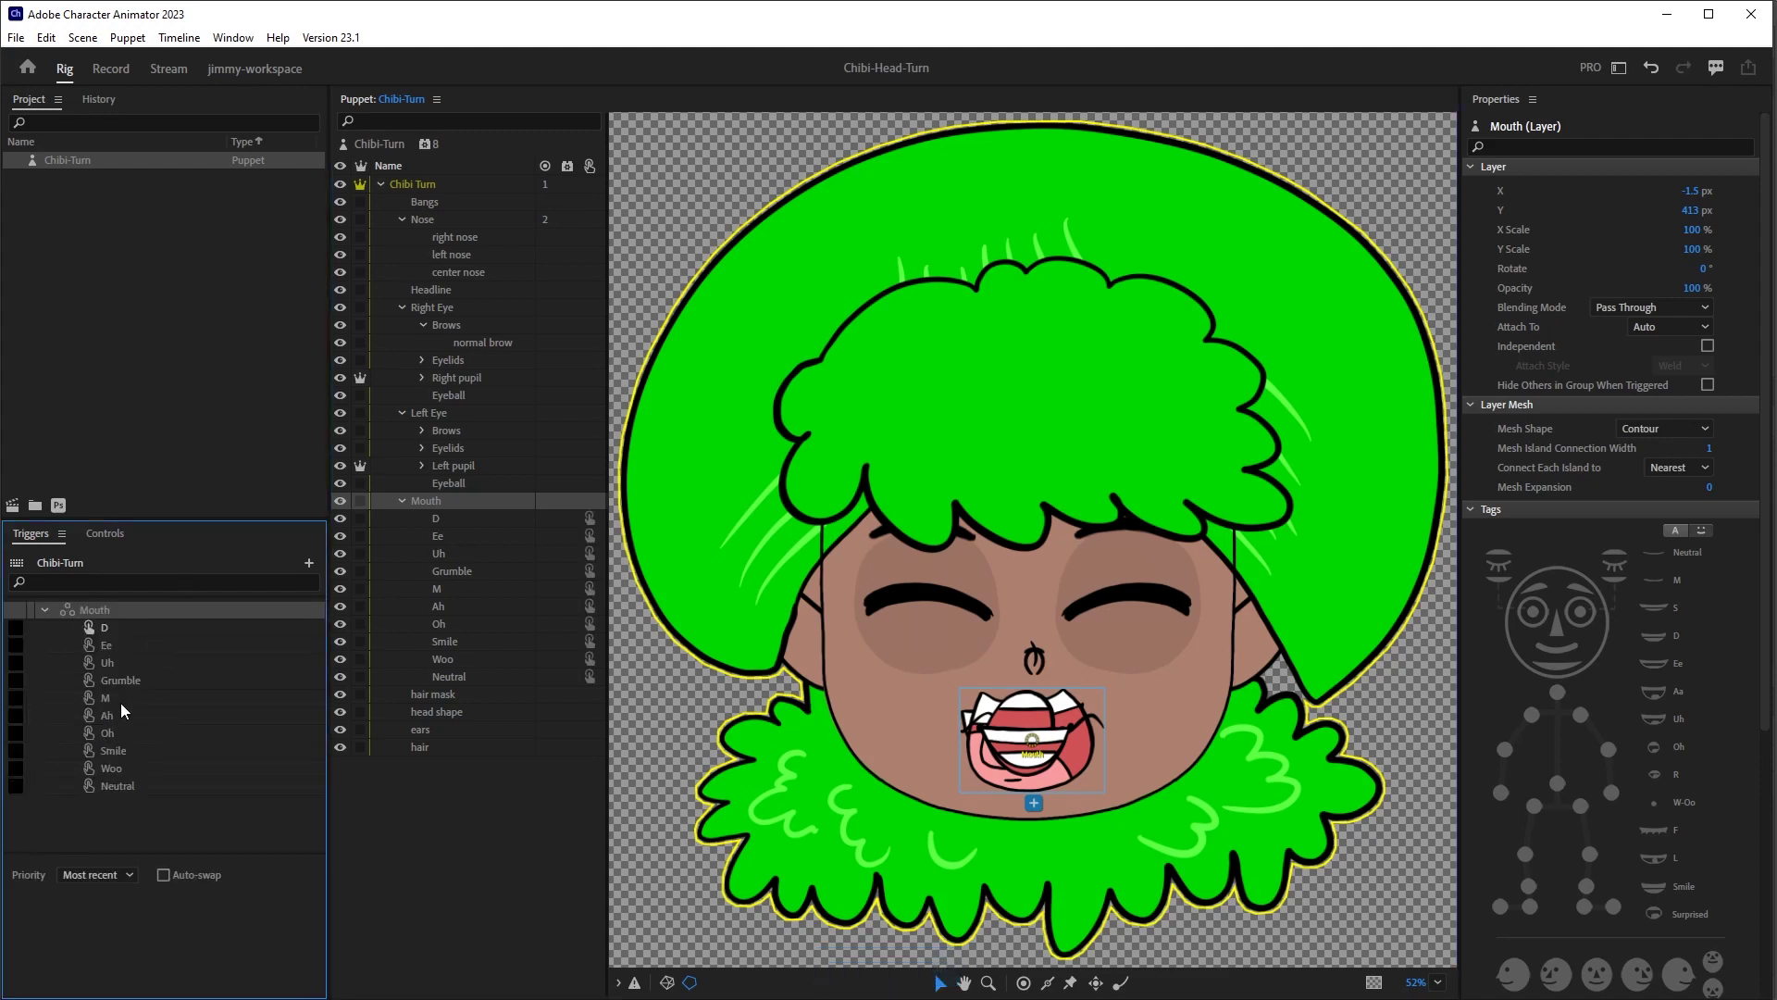
{"action": "left_click", "coordinate": [132, 789]}
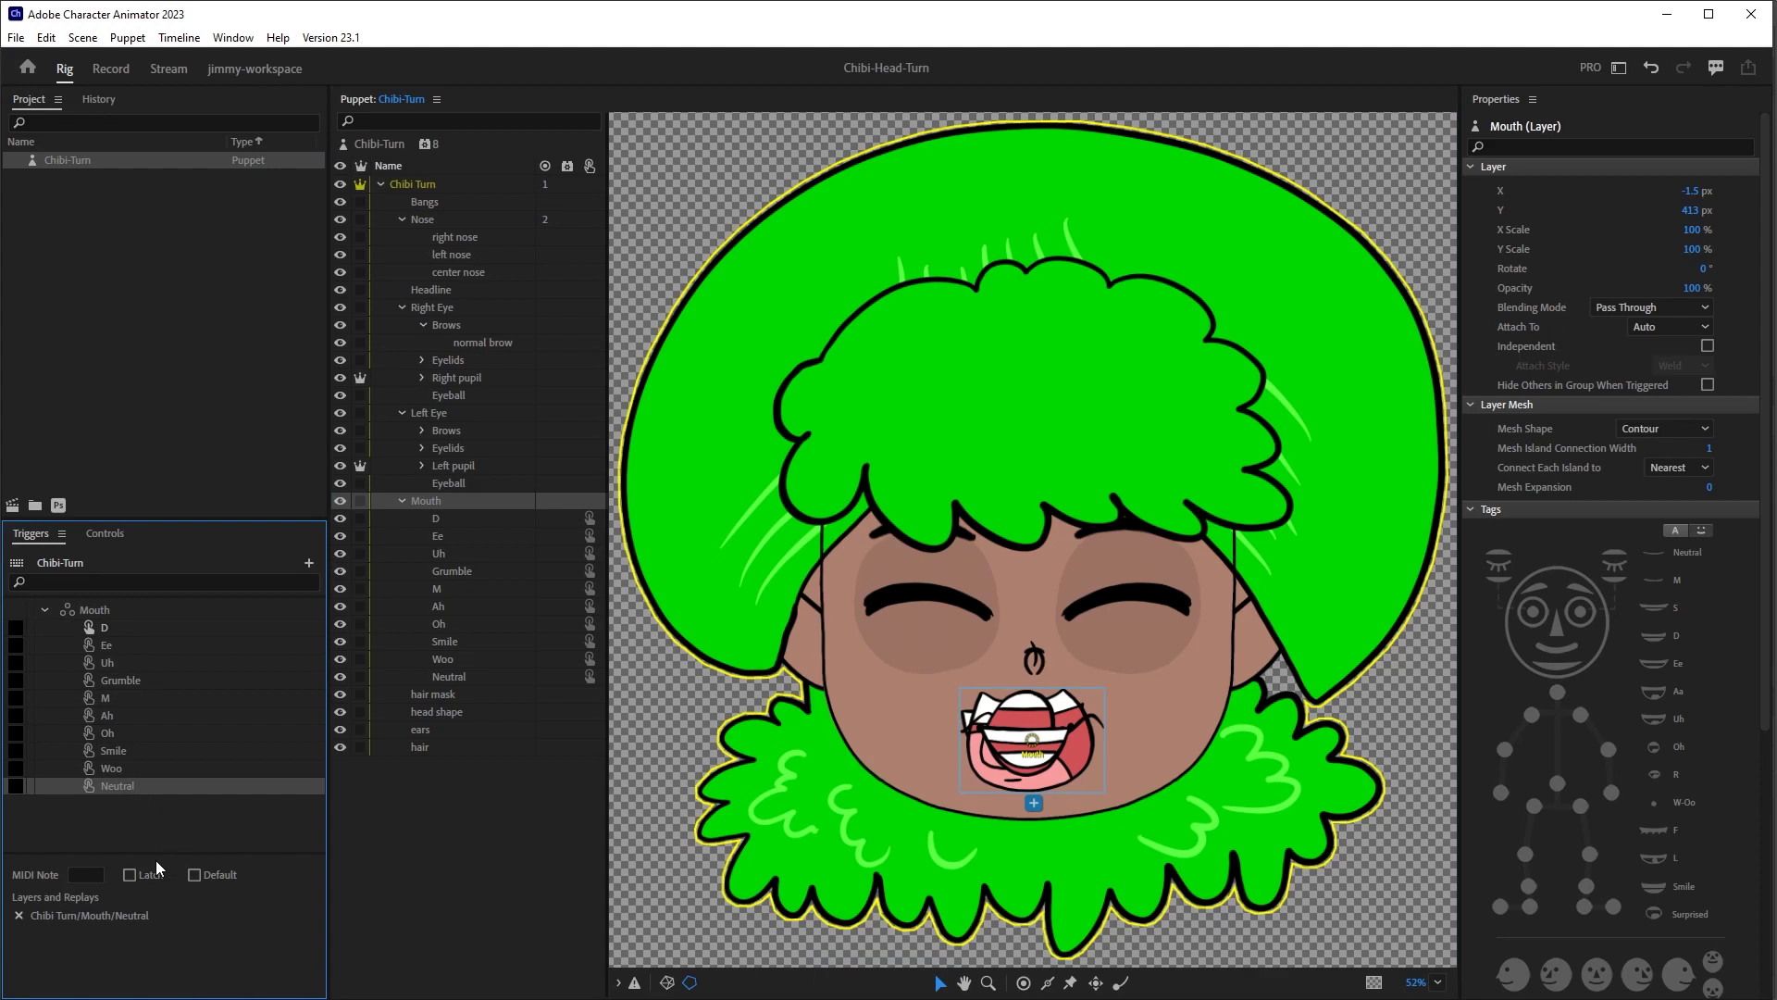
{"action": "left_click", "coordinate": [194, 874]}
- Turn on Latch for all the mouth triggers from D to Neutral
{"action": "left_click", "coordinate": [102, 629], "text": "shift"}
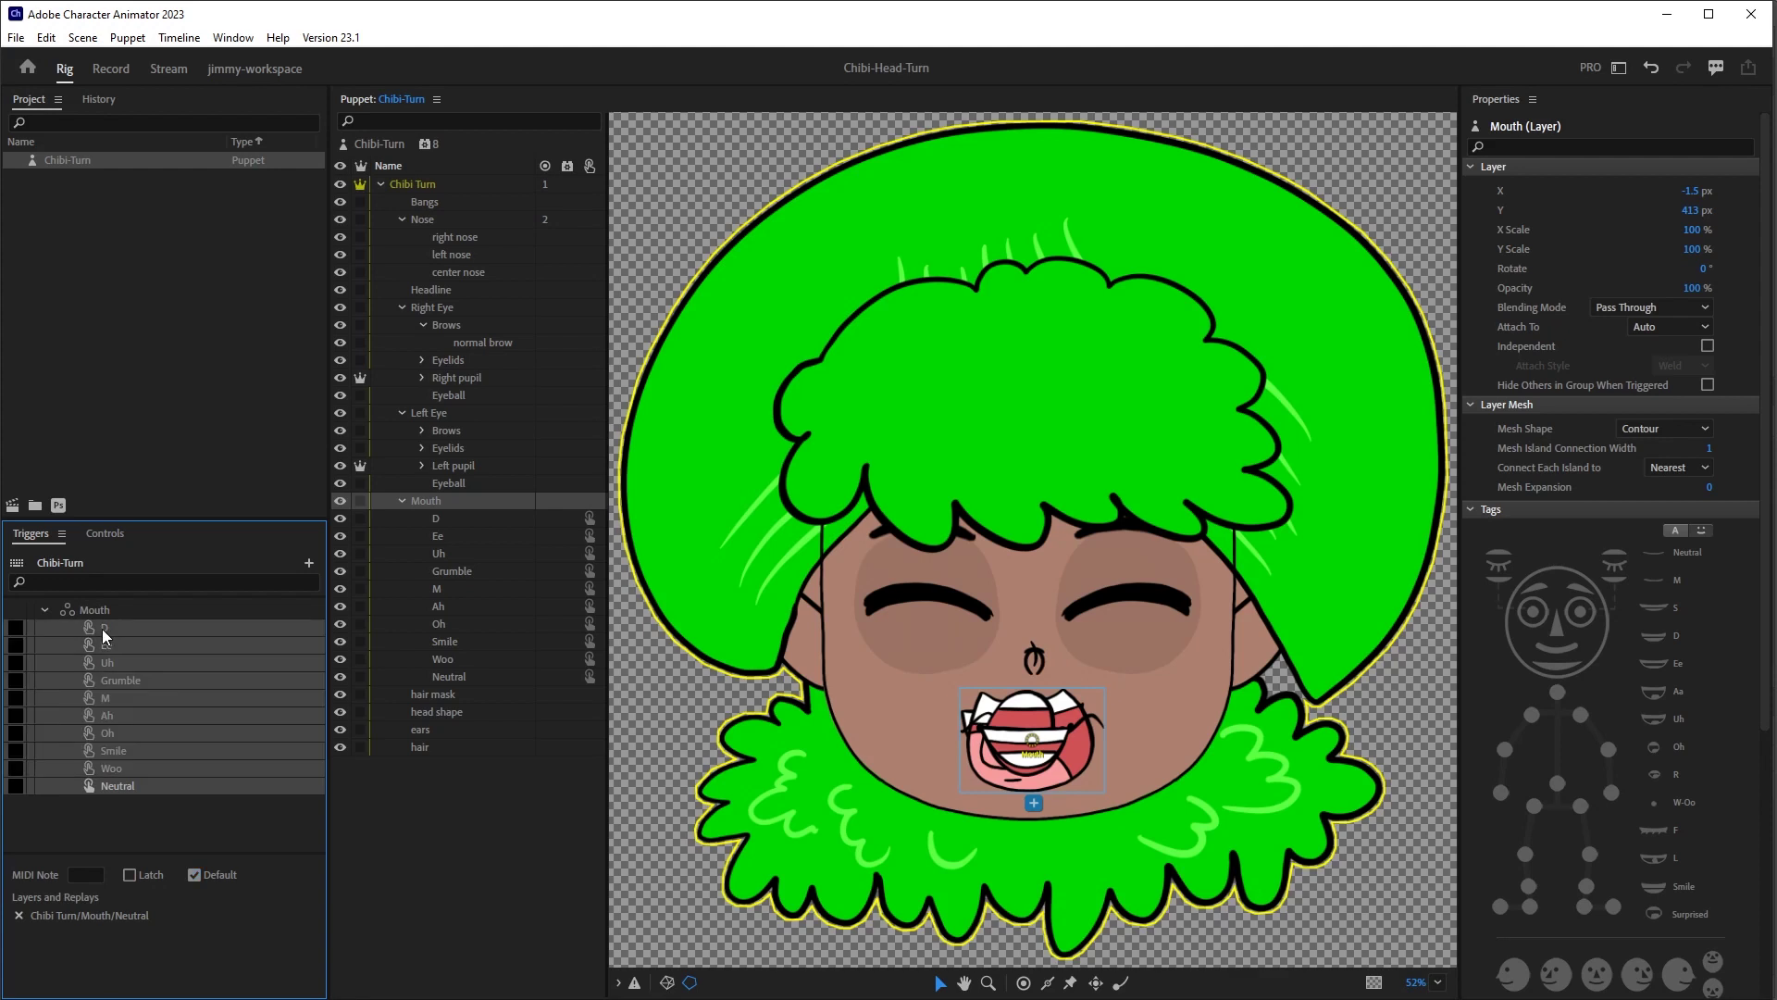
{"action": "left_click", "coordinate": [129, 875]}
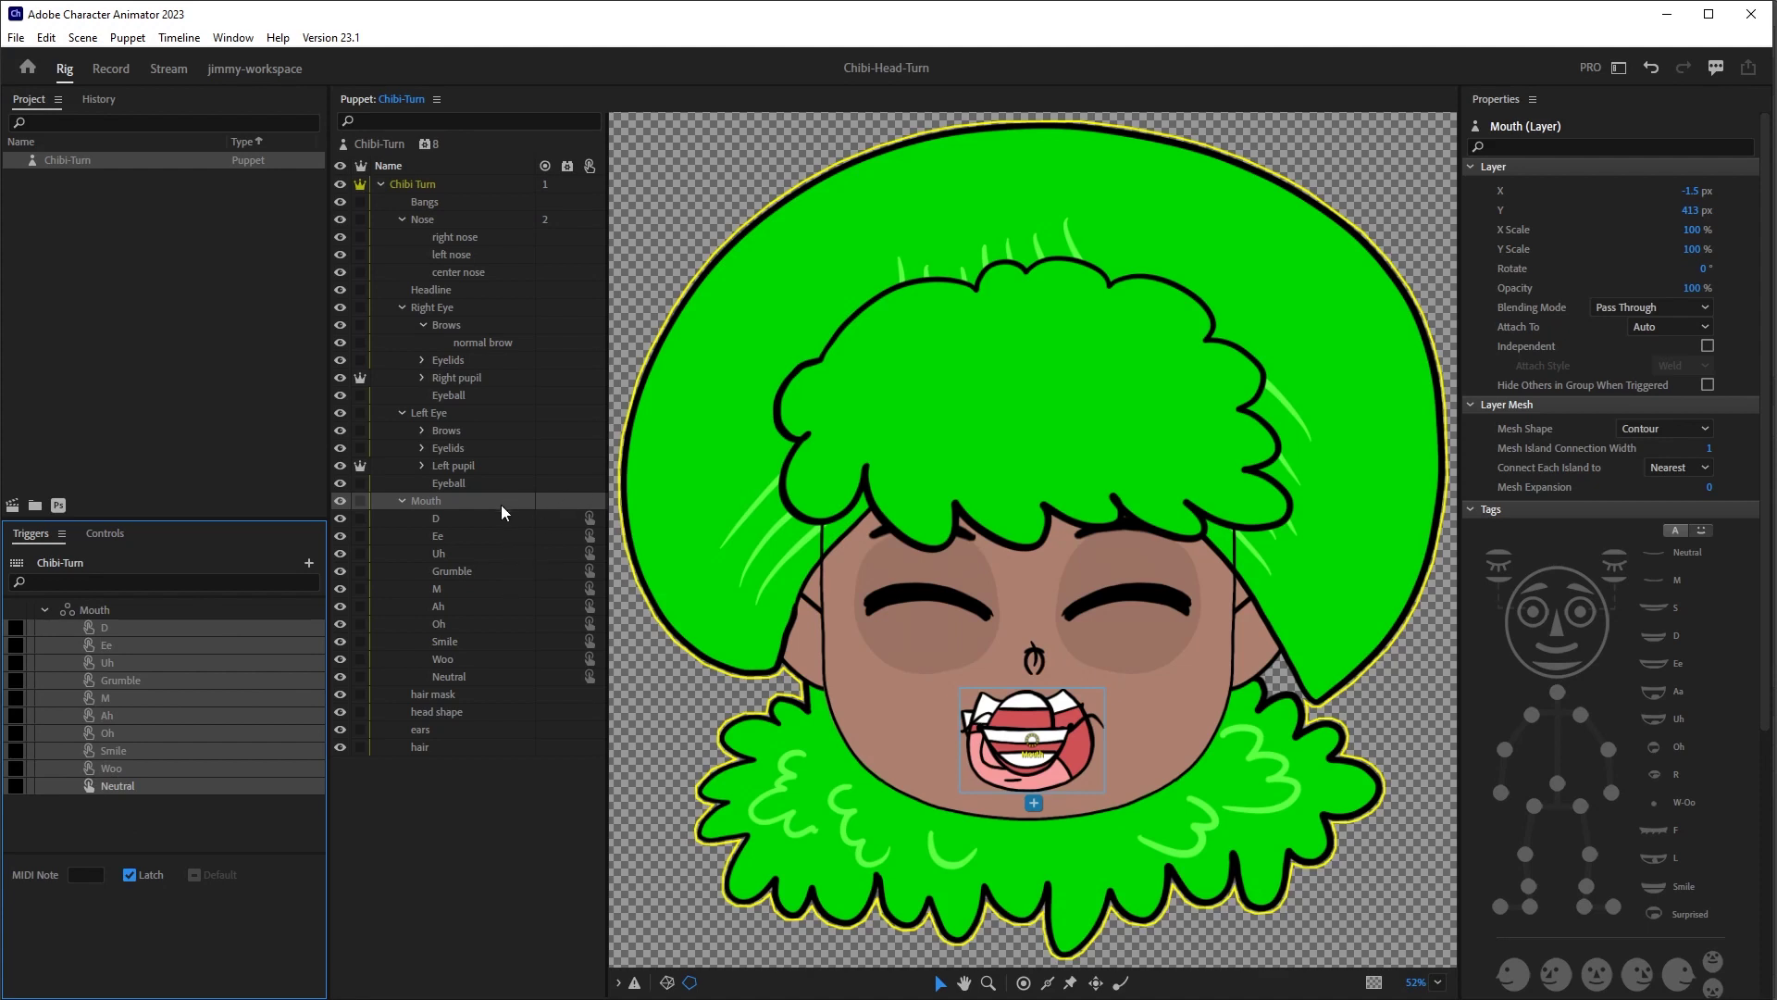
- Tag both the head shape layer and the top-level Chibi Turn group as Head
{"action": "left_click", "coordinate": [436, 711]}
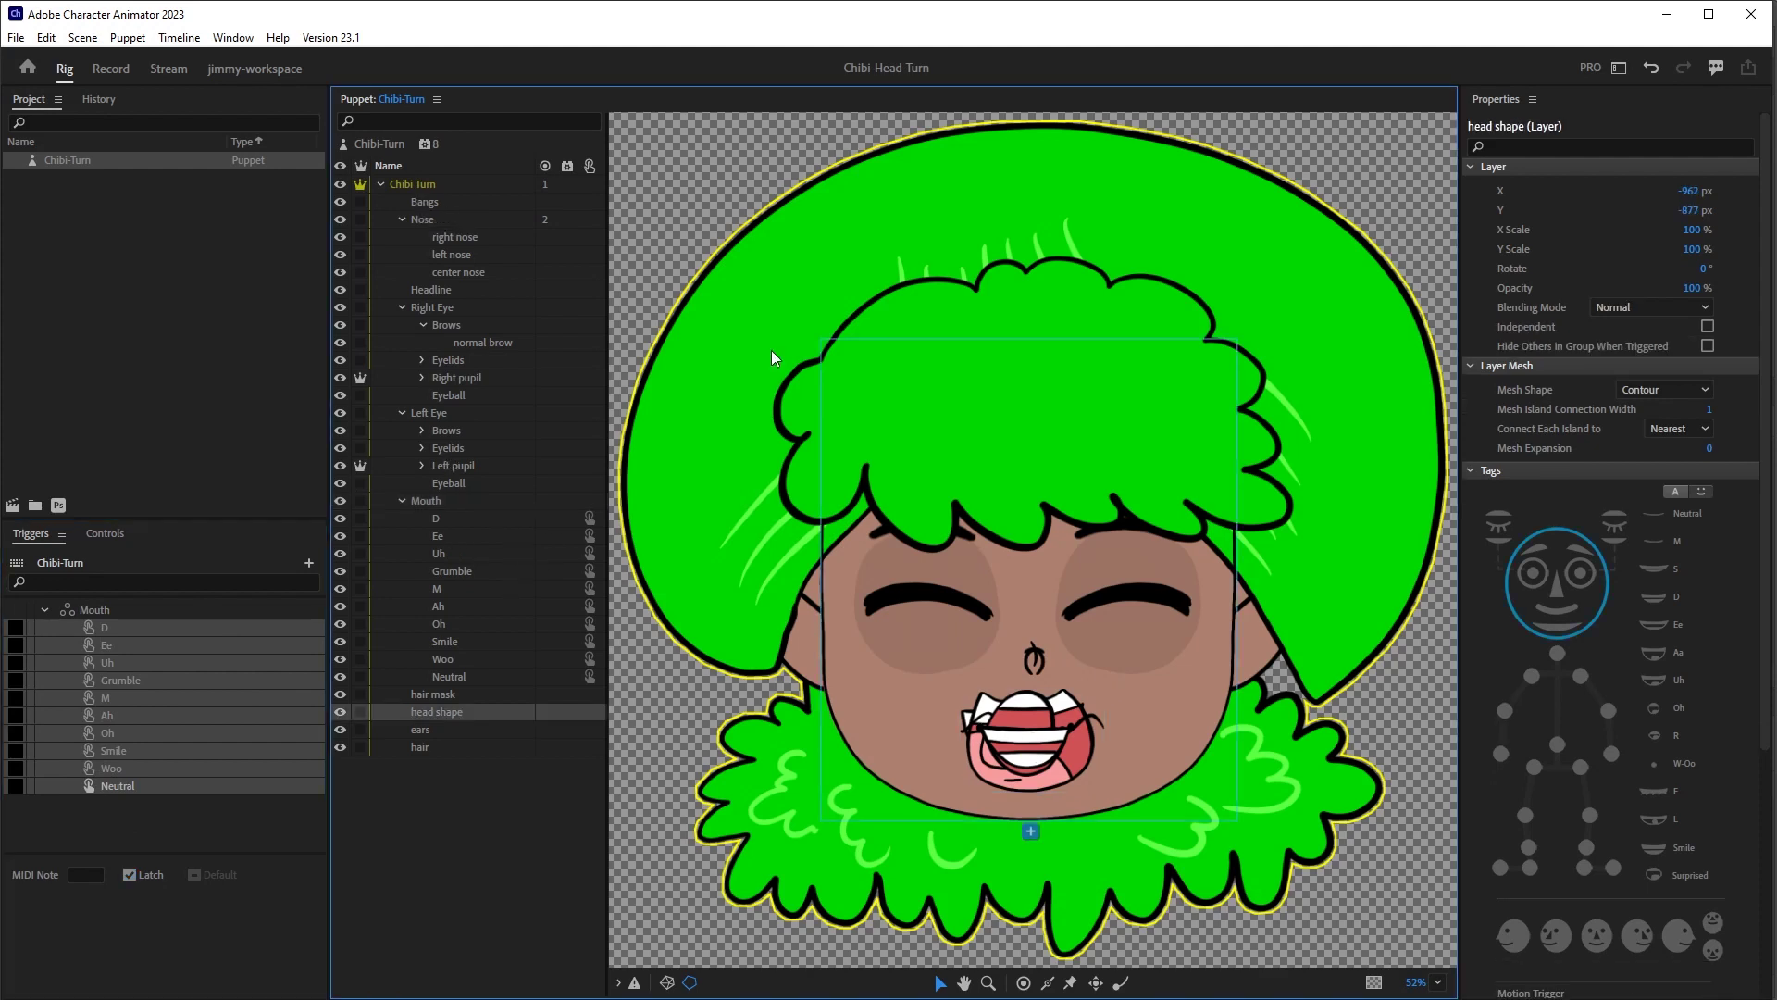
{"action": "left_click", "coordinate": [1534, 541]}
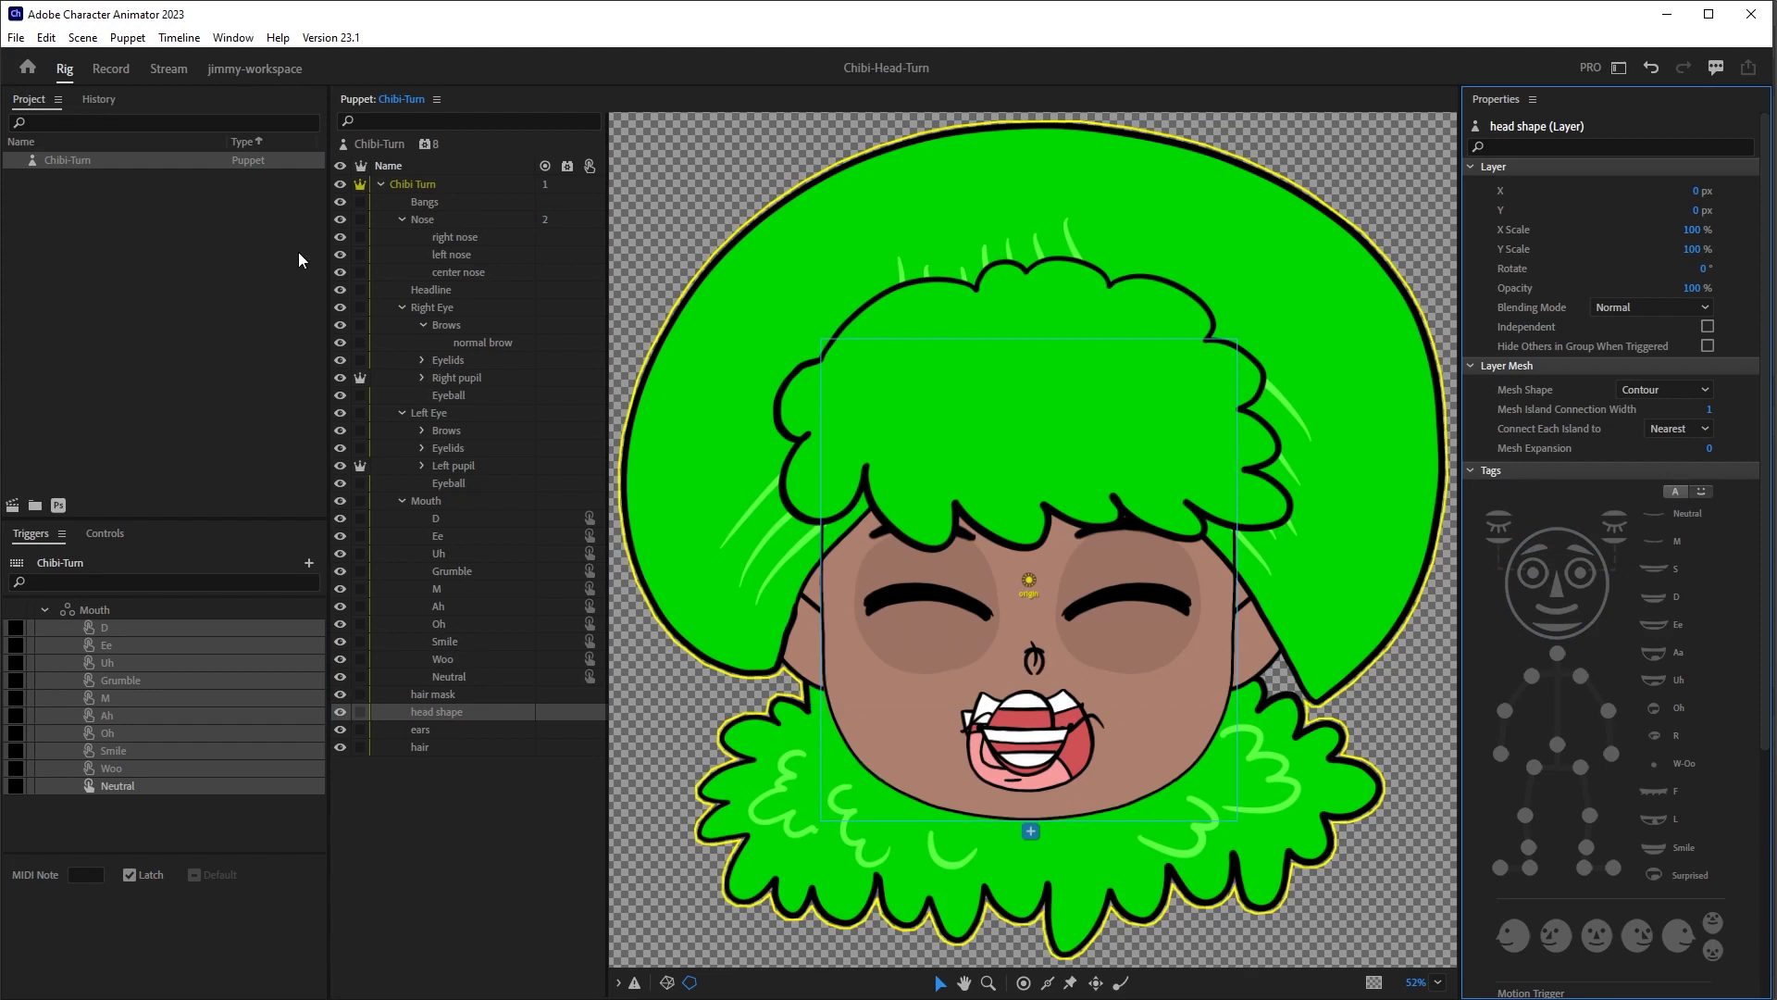
{"action": "left_click", "coordinate": [420, 187]}
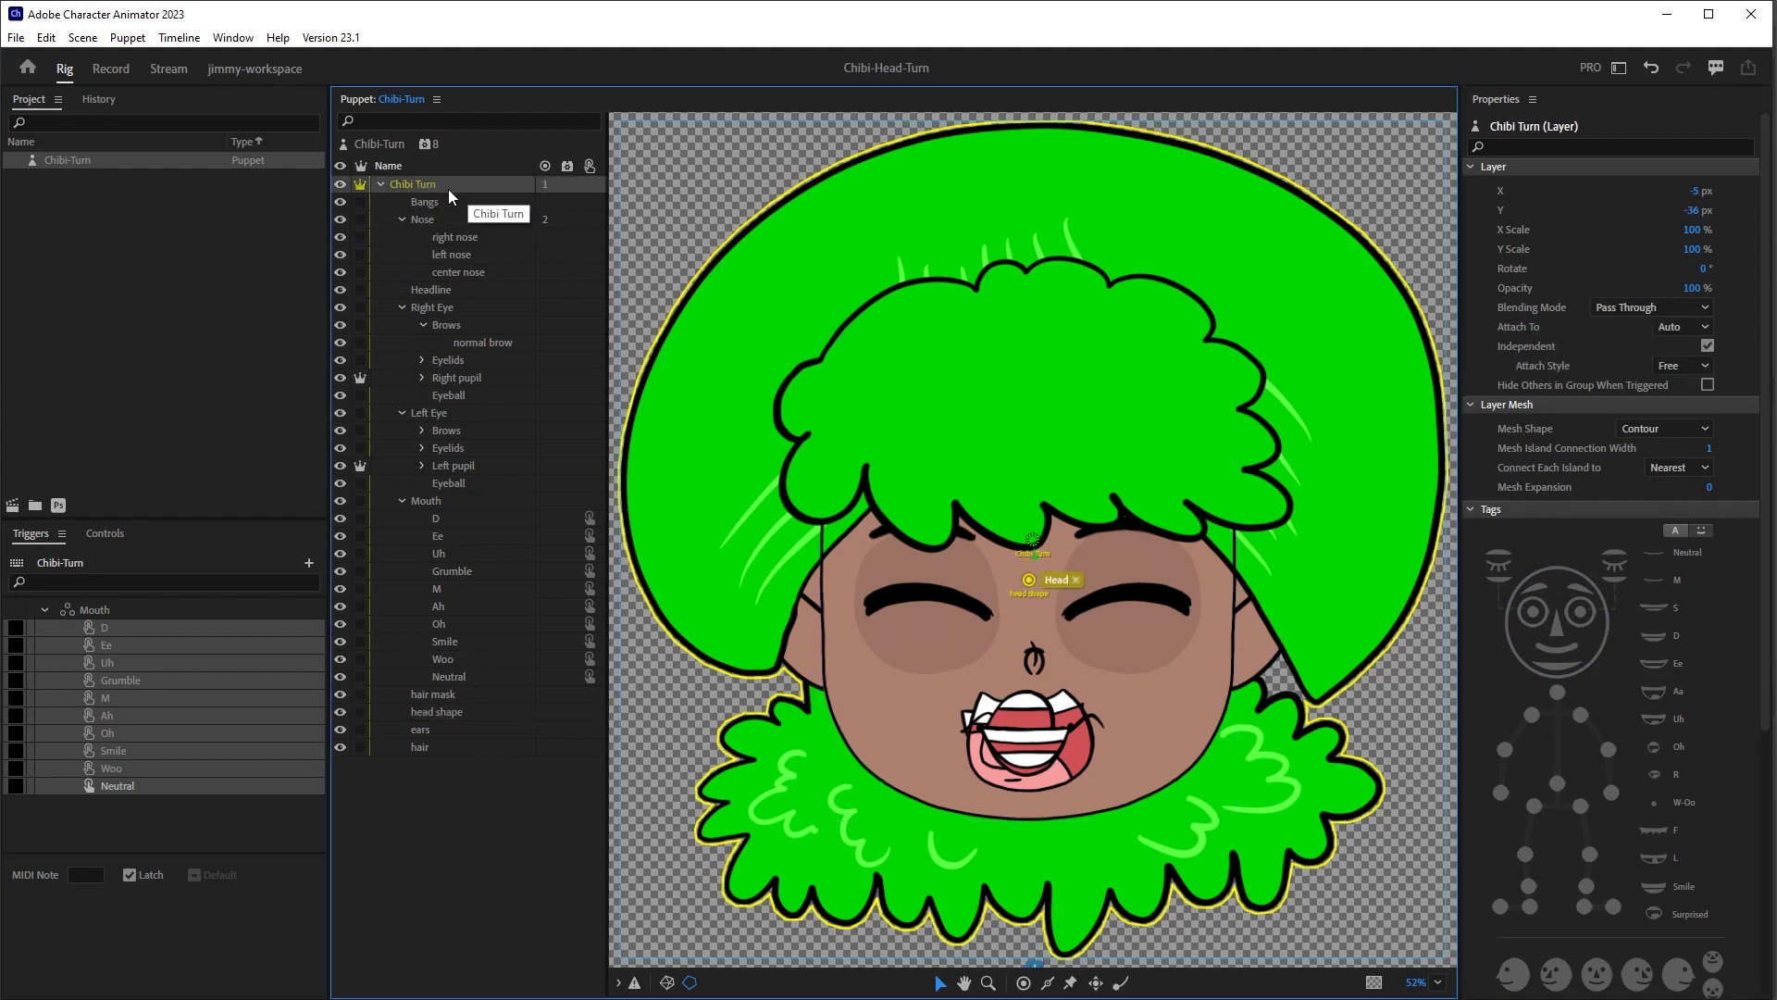
{"action": "left_click", "coordinate": [1541, 570]}
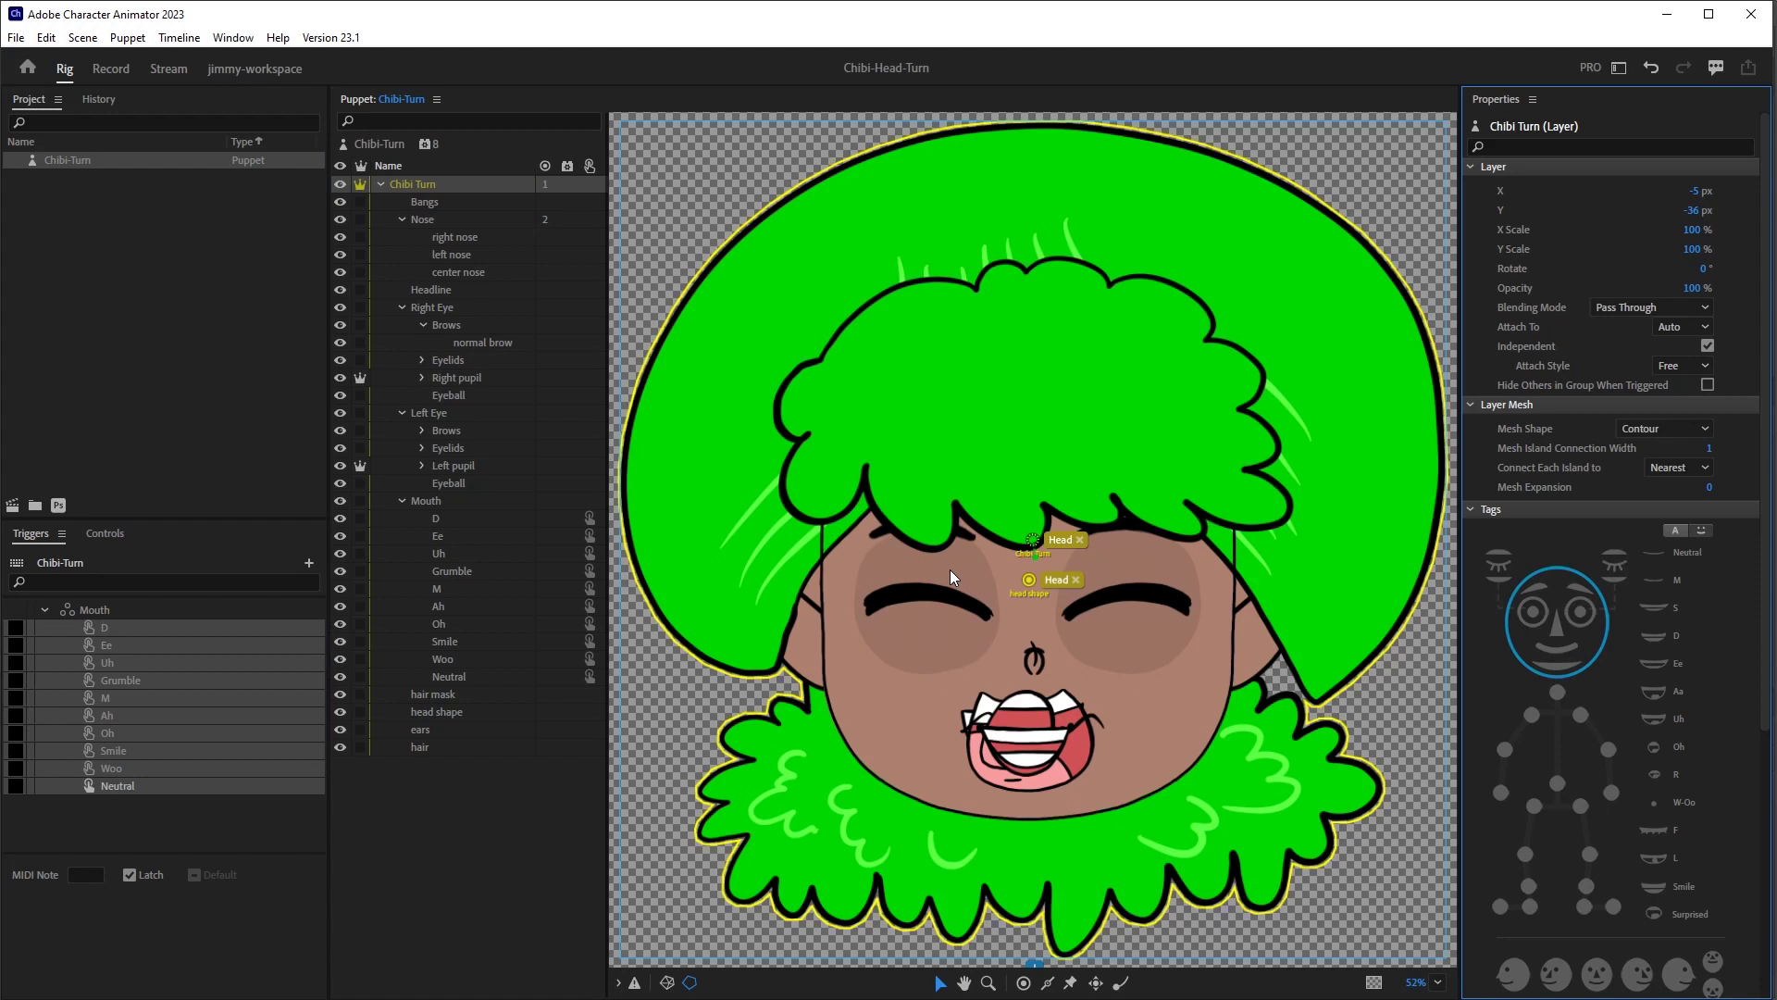
- Make the Bangs, Nose, Headline, Right Eye, Left Eye, Mouth, ears and hair layers independent
{"action": "left_click", "coordinate": [427, 205]}
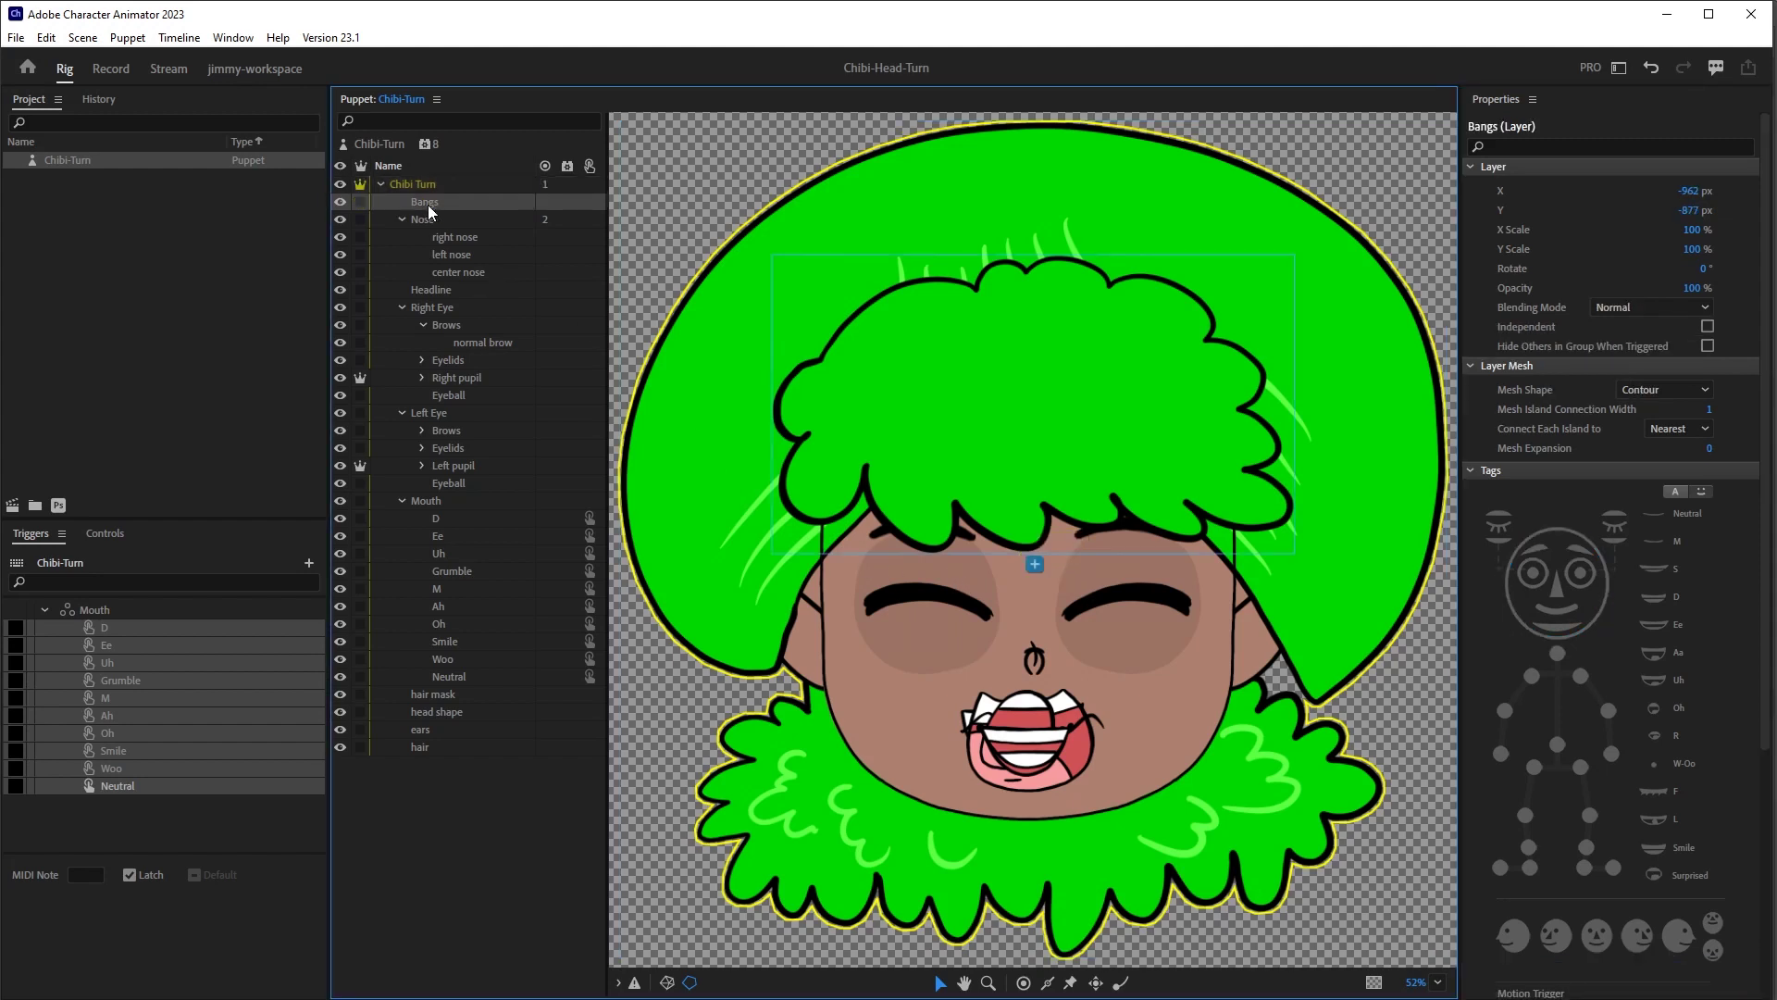
{"action": "left_click", "coordinate": [432, 219], "text": "ctrl"}
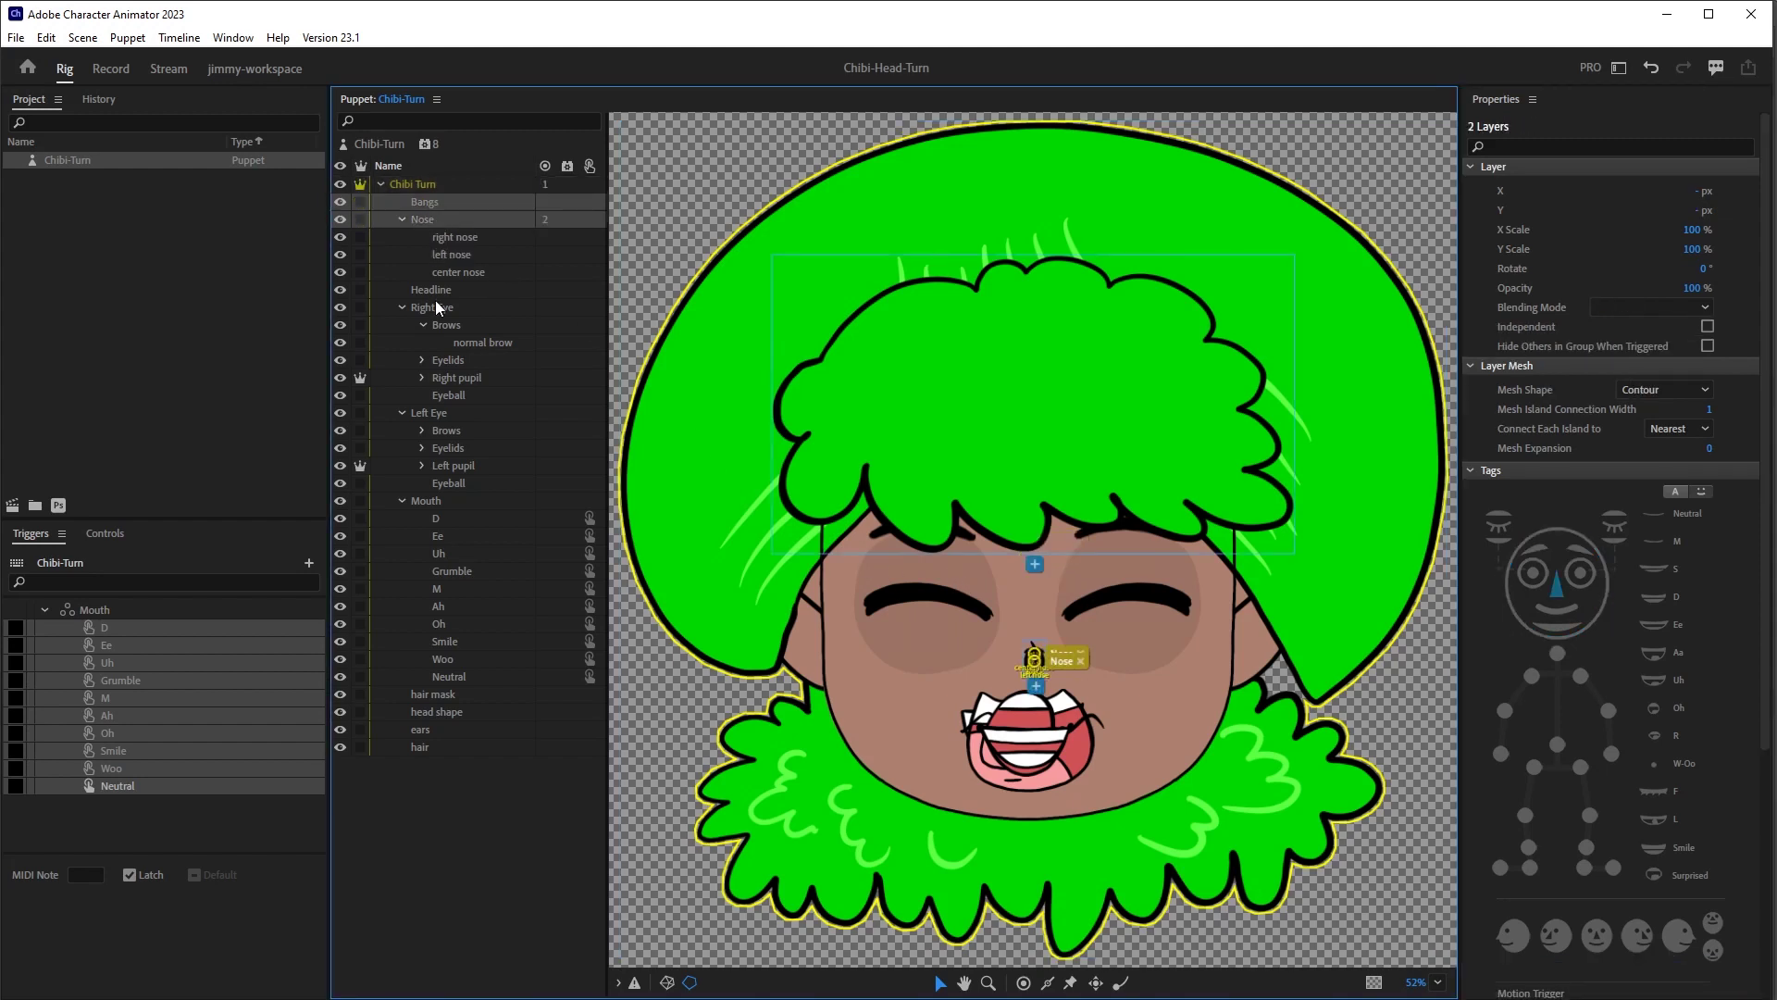
{"action": "left_click", "coordinate": [435, 289], "text": "ctrl"}
{"action": "left_click", "coordinate": [446, 310], "text": "ctrl"}
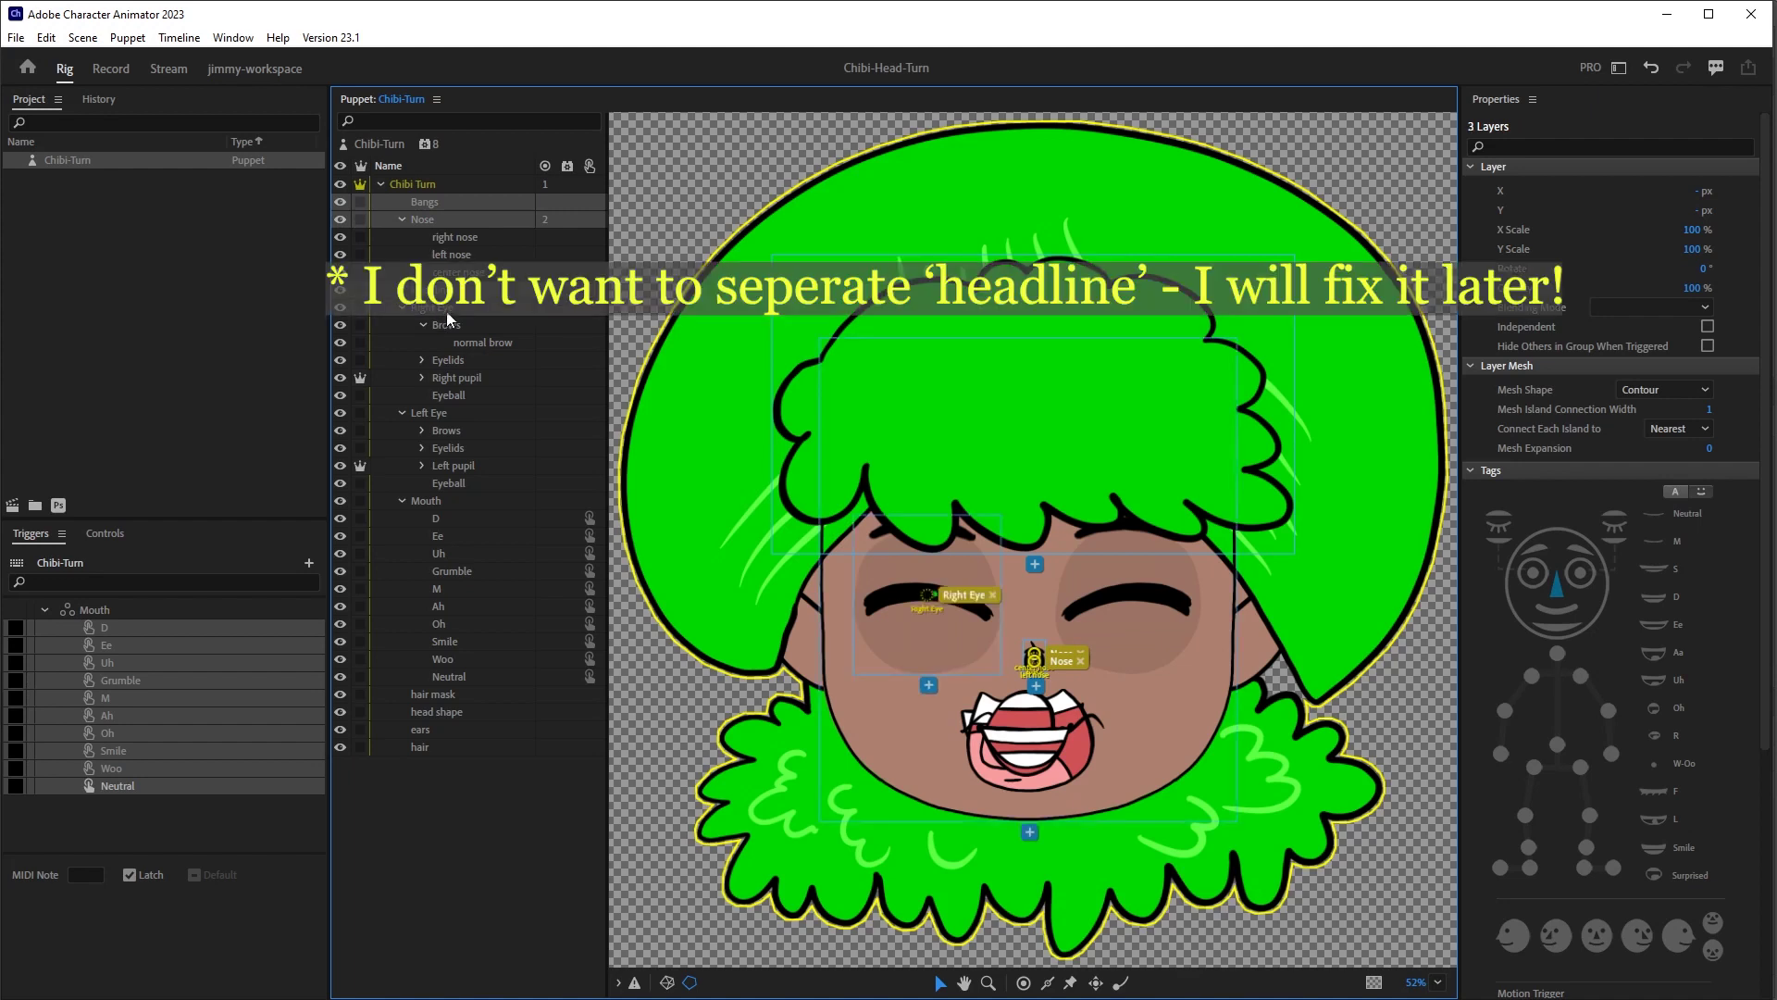
{"action": "left_click", "coordinate": [431, 412], "text": "ctrl"}
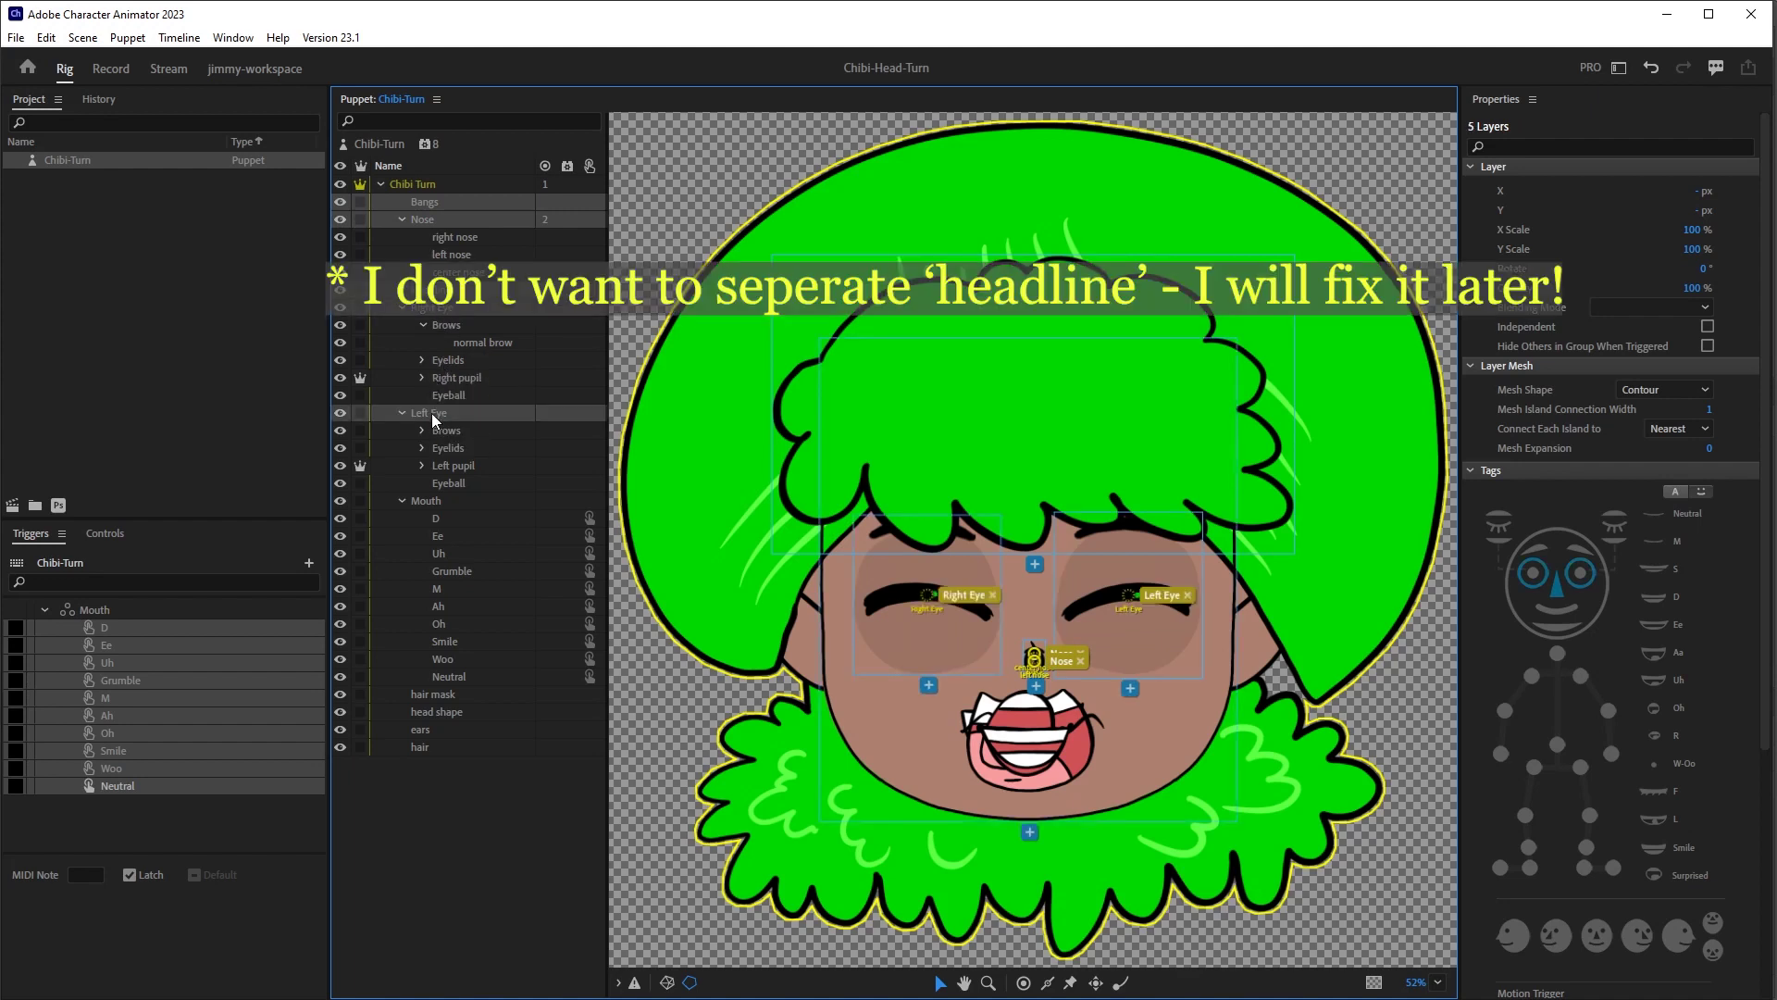
{"action": "left_click", "coordinate": [431, 502], "text": "ctrl"}
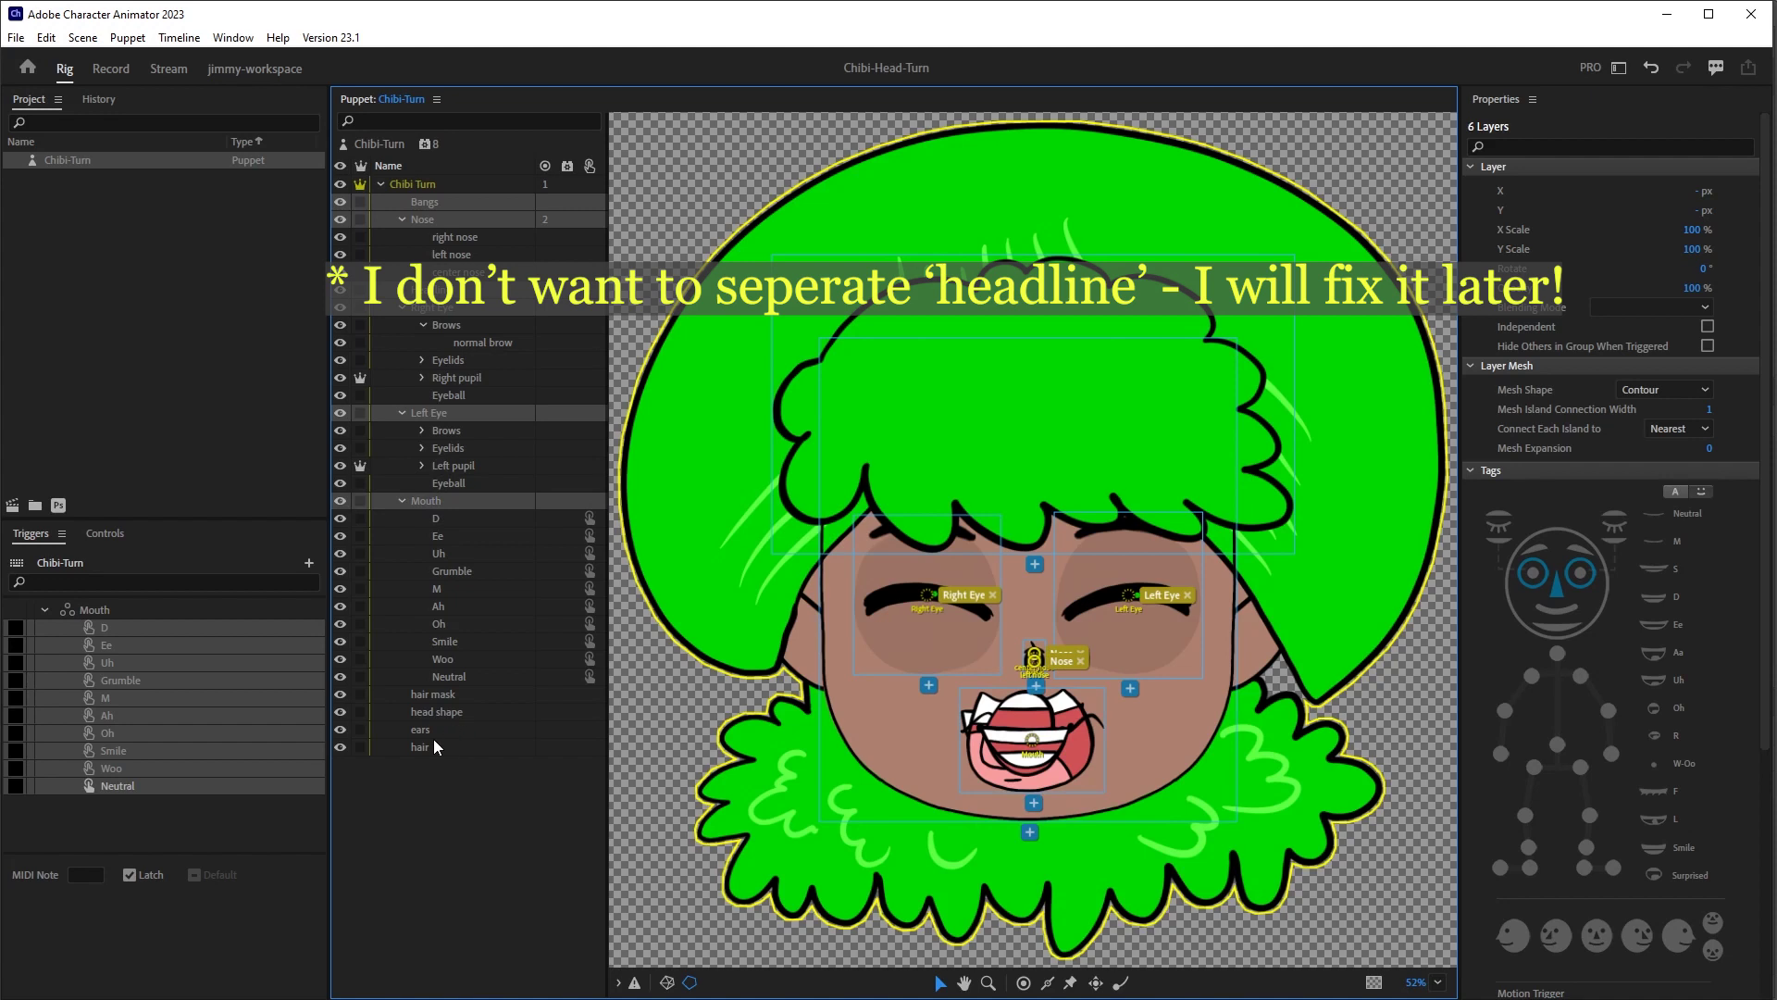
{"action": "left_click", "coordinate": [424, 730], "text": "ctrl"}
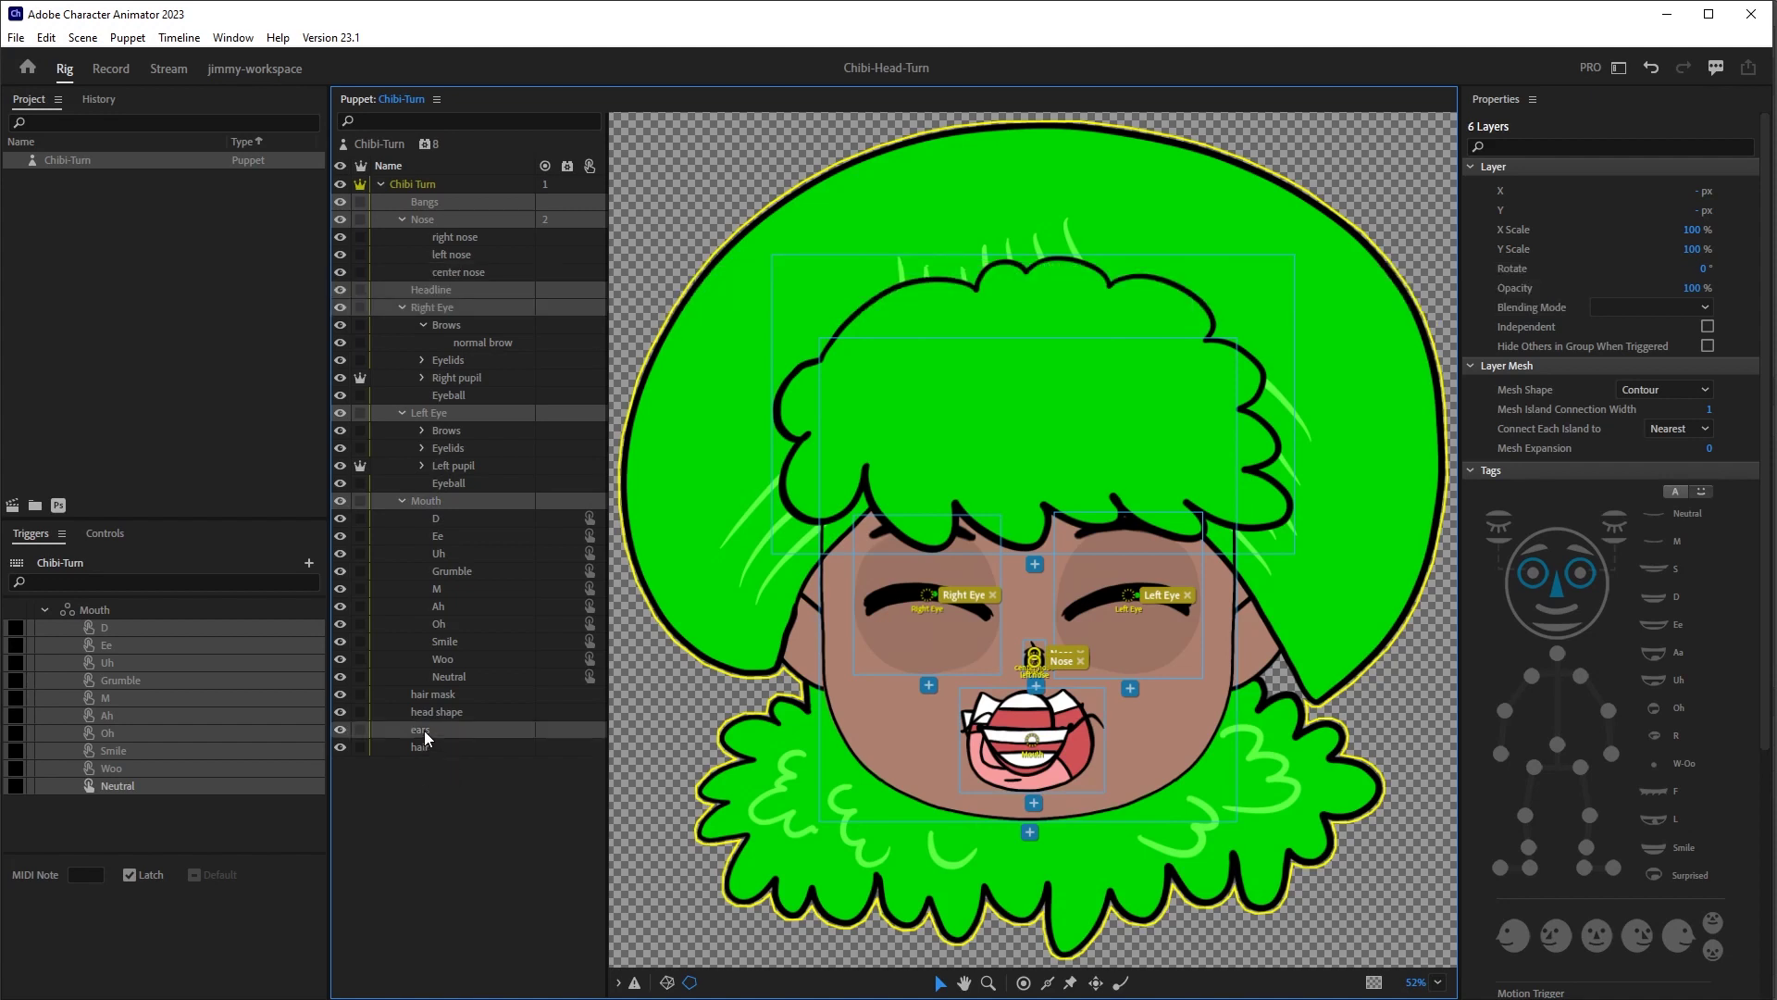
{"action": "left_click", "coordinate": [425, 749], "text": "ctrl"}
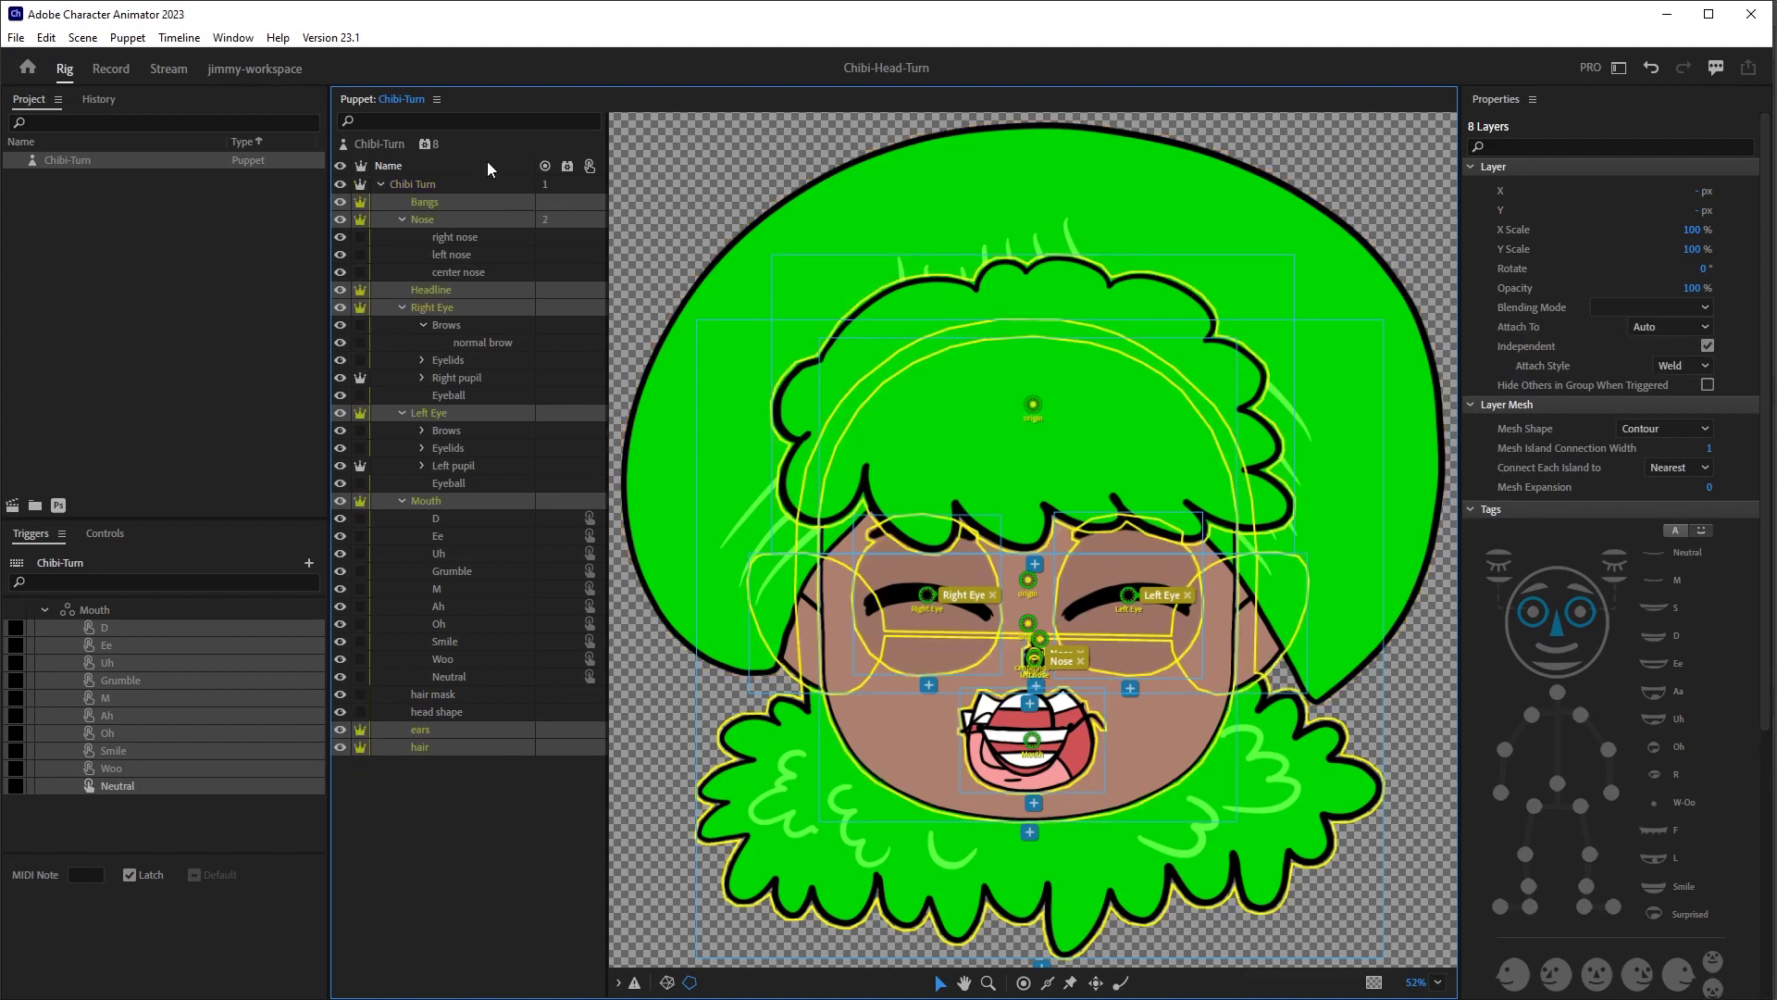
- Create a trigger swap set from the Nose group with its right, left and center nose layers
{"action": "left_click", "coordinate": [435, 217]}
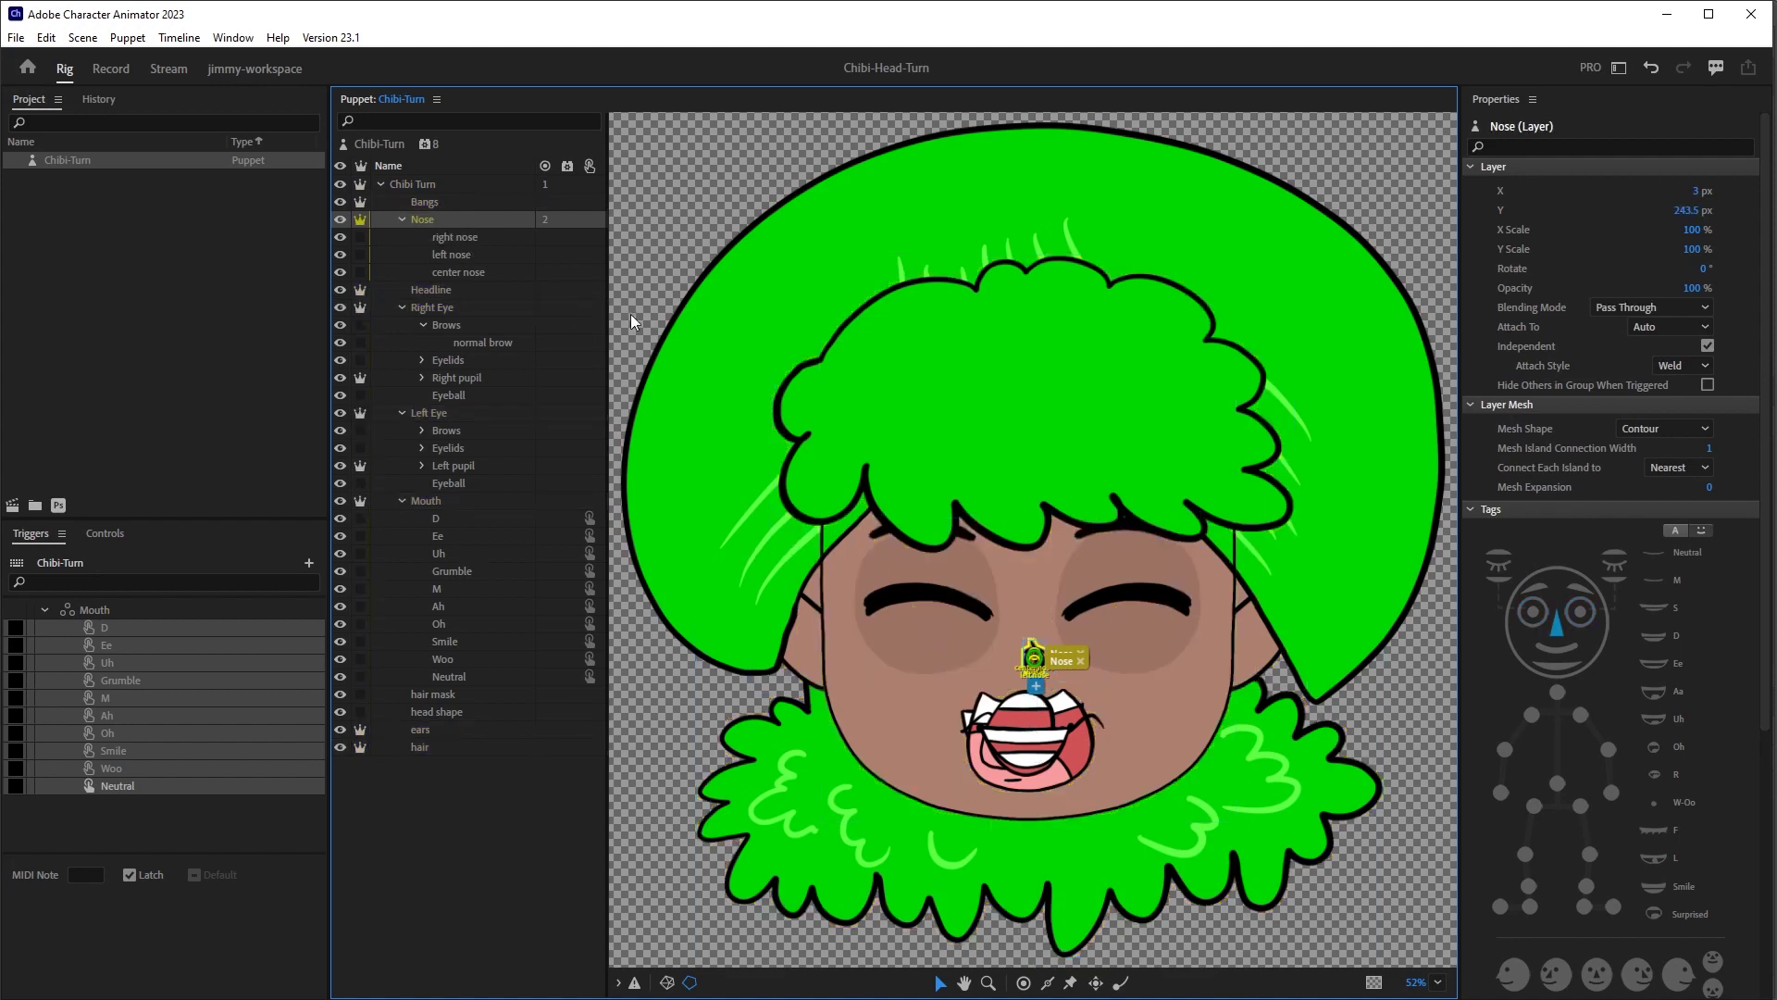
{"action": "left_click", "coordinate": [42, 609]}
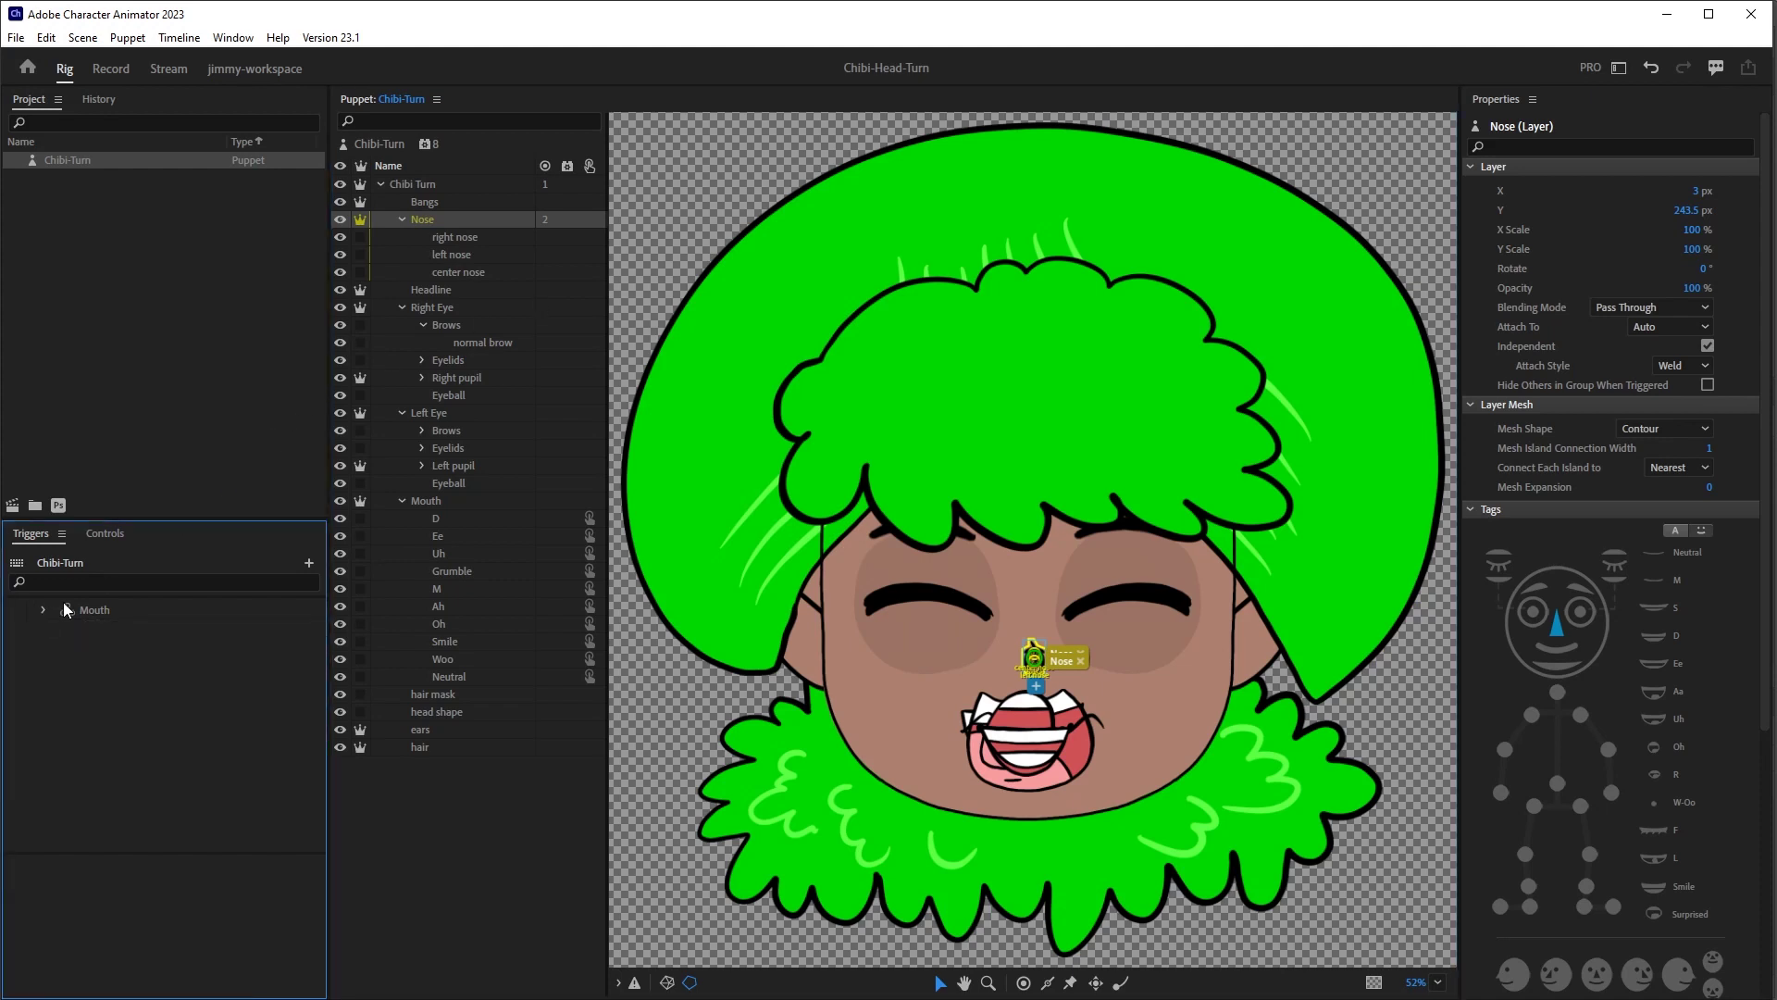
{"action": "left_click", "coordinate": [42, 610]}
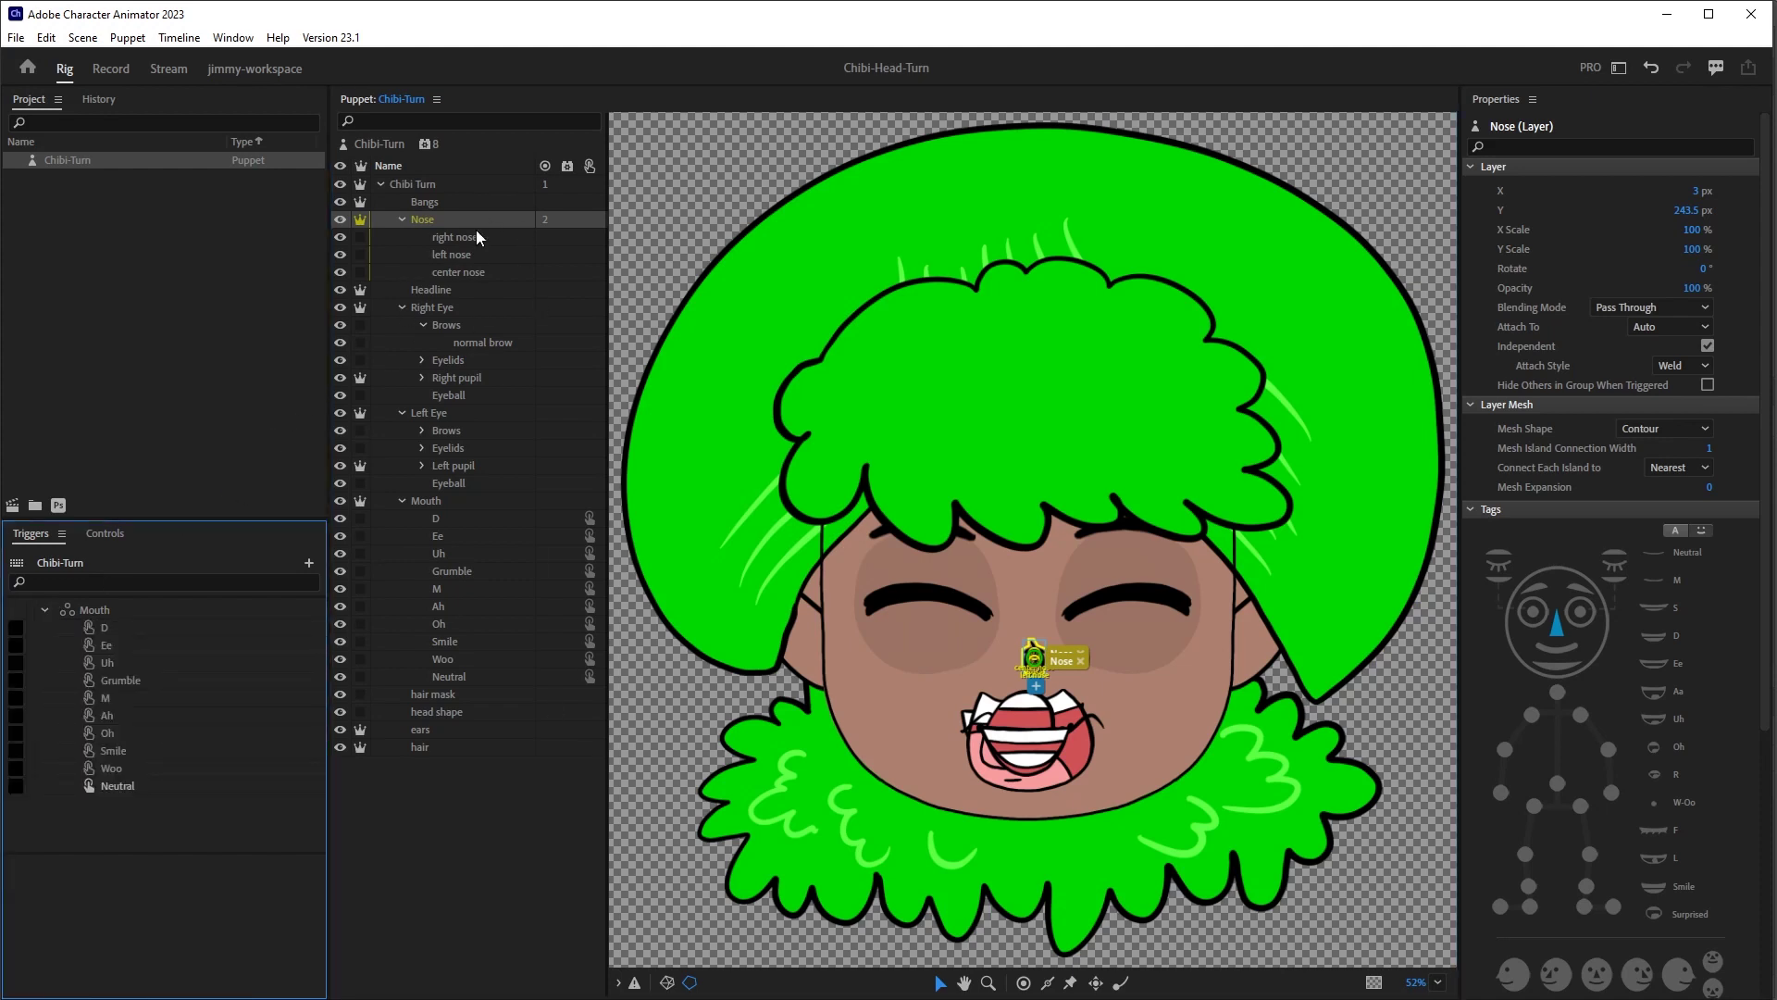
{"action": "left_click_drag", "start_coordinate": [422, 218], "coordinate": [200, 952]}
- Hide and show the Headline layer to check which part of the face it outlines
{"action": "left_click", "coordinate": [907, 602]}
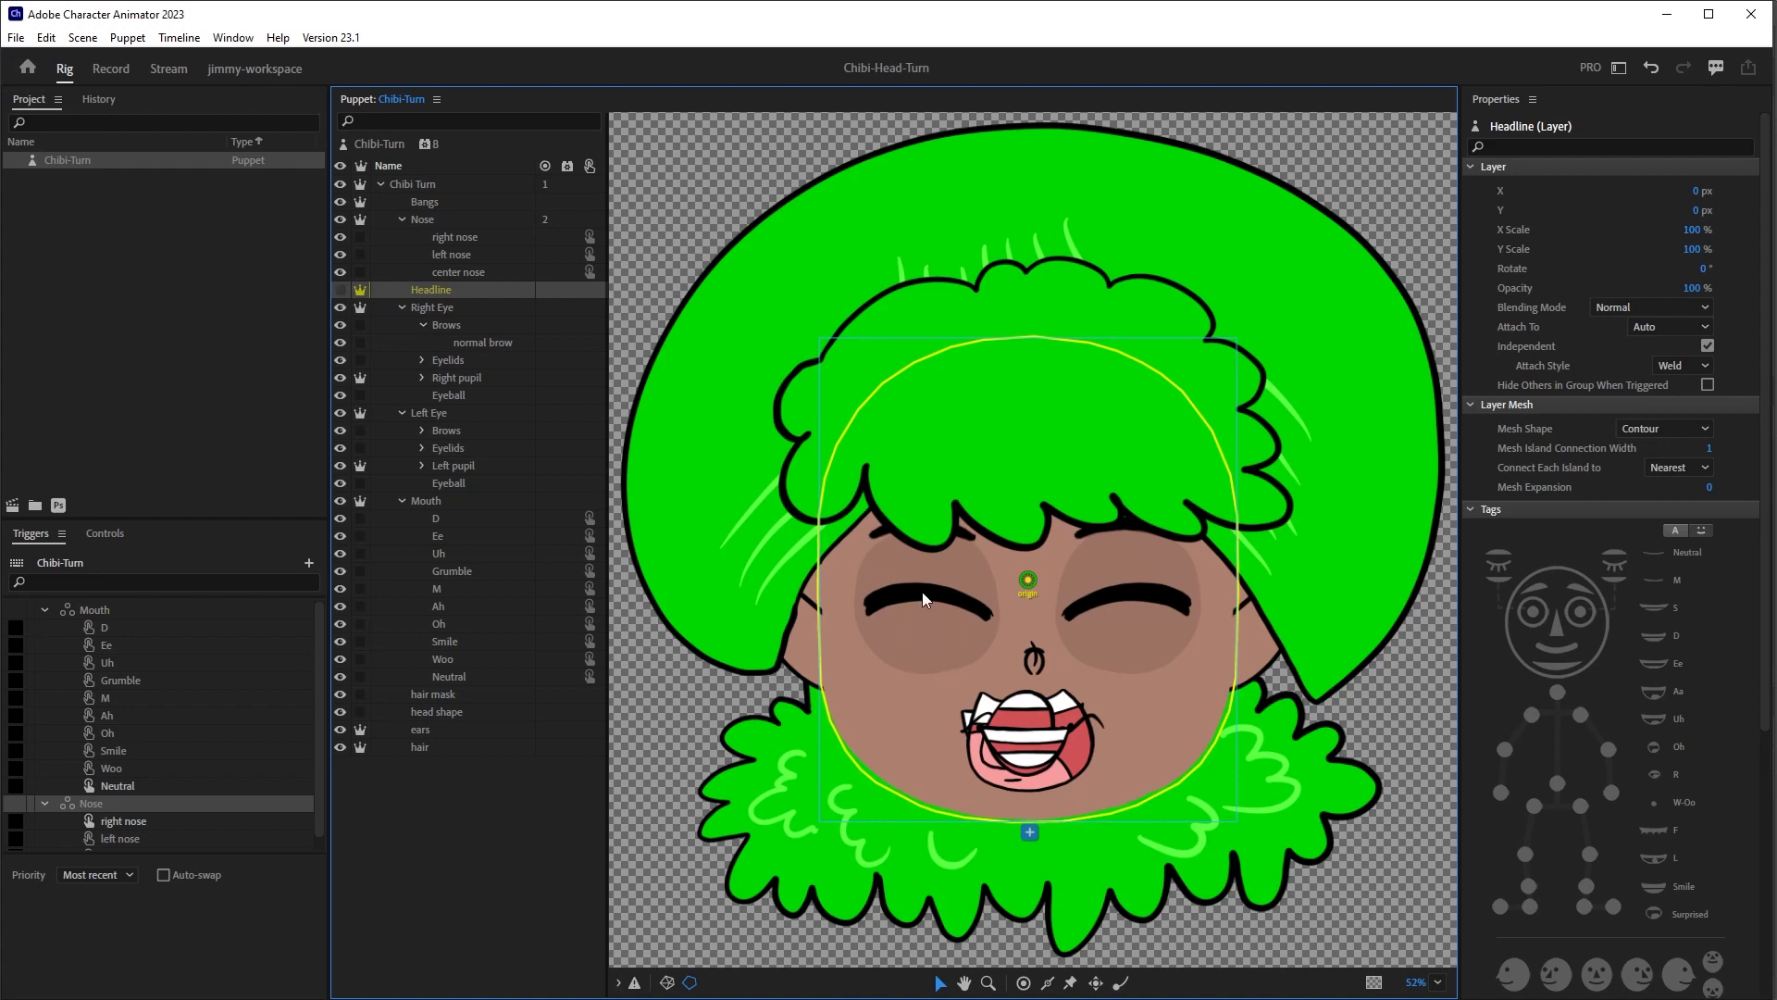
{"action": "left_click", "coordinate": [339, 291]}
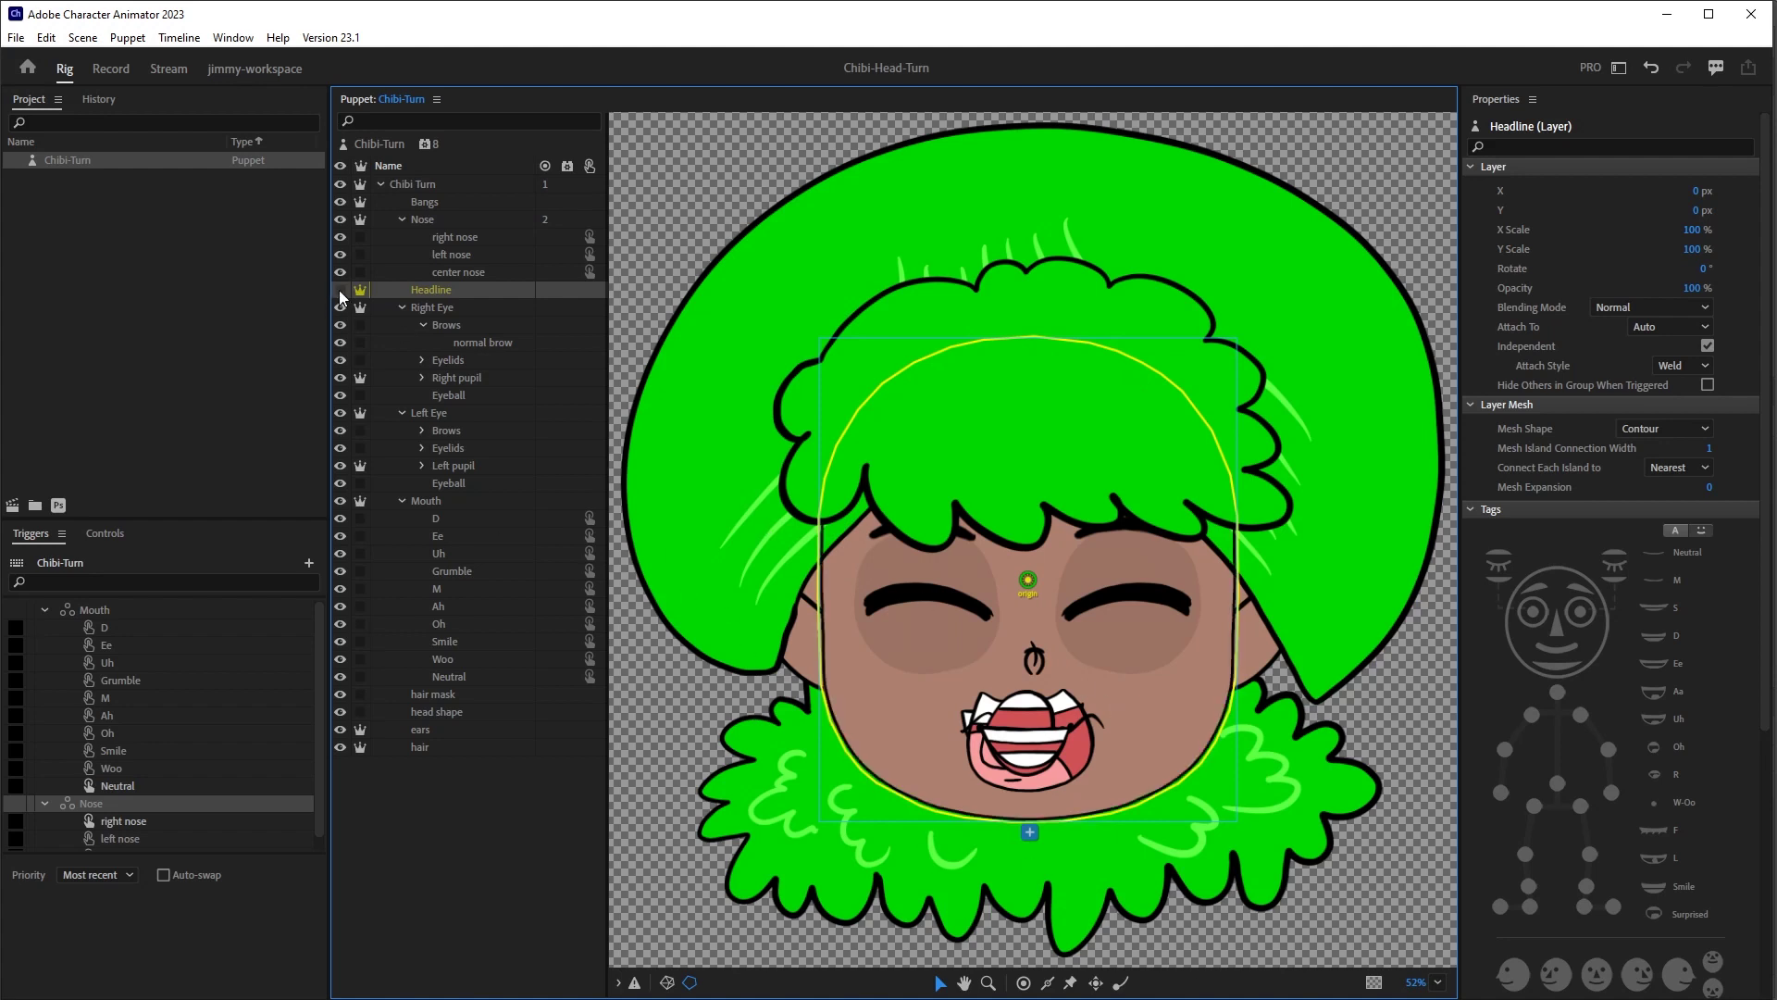
- Create a trigger swap set from the Eyelids group inside the Right Eye group
{"action": "left_click", "coordinate": [444, 313]}
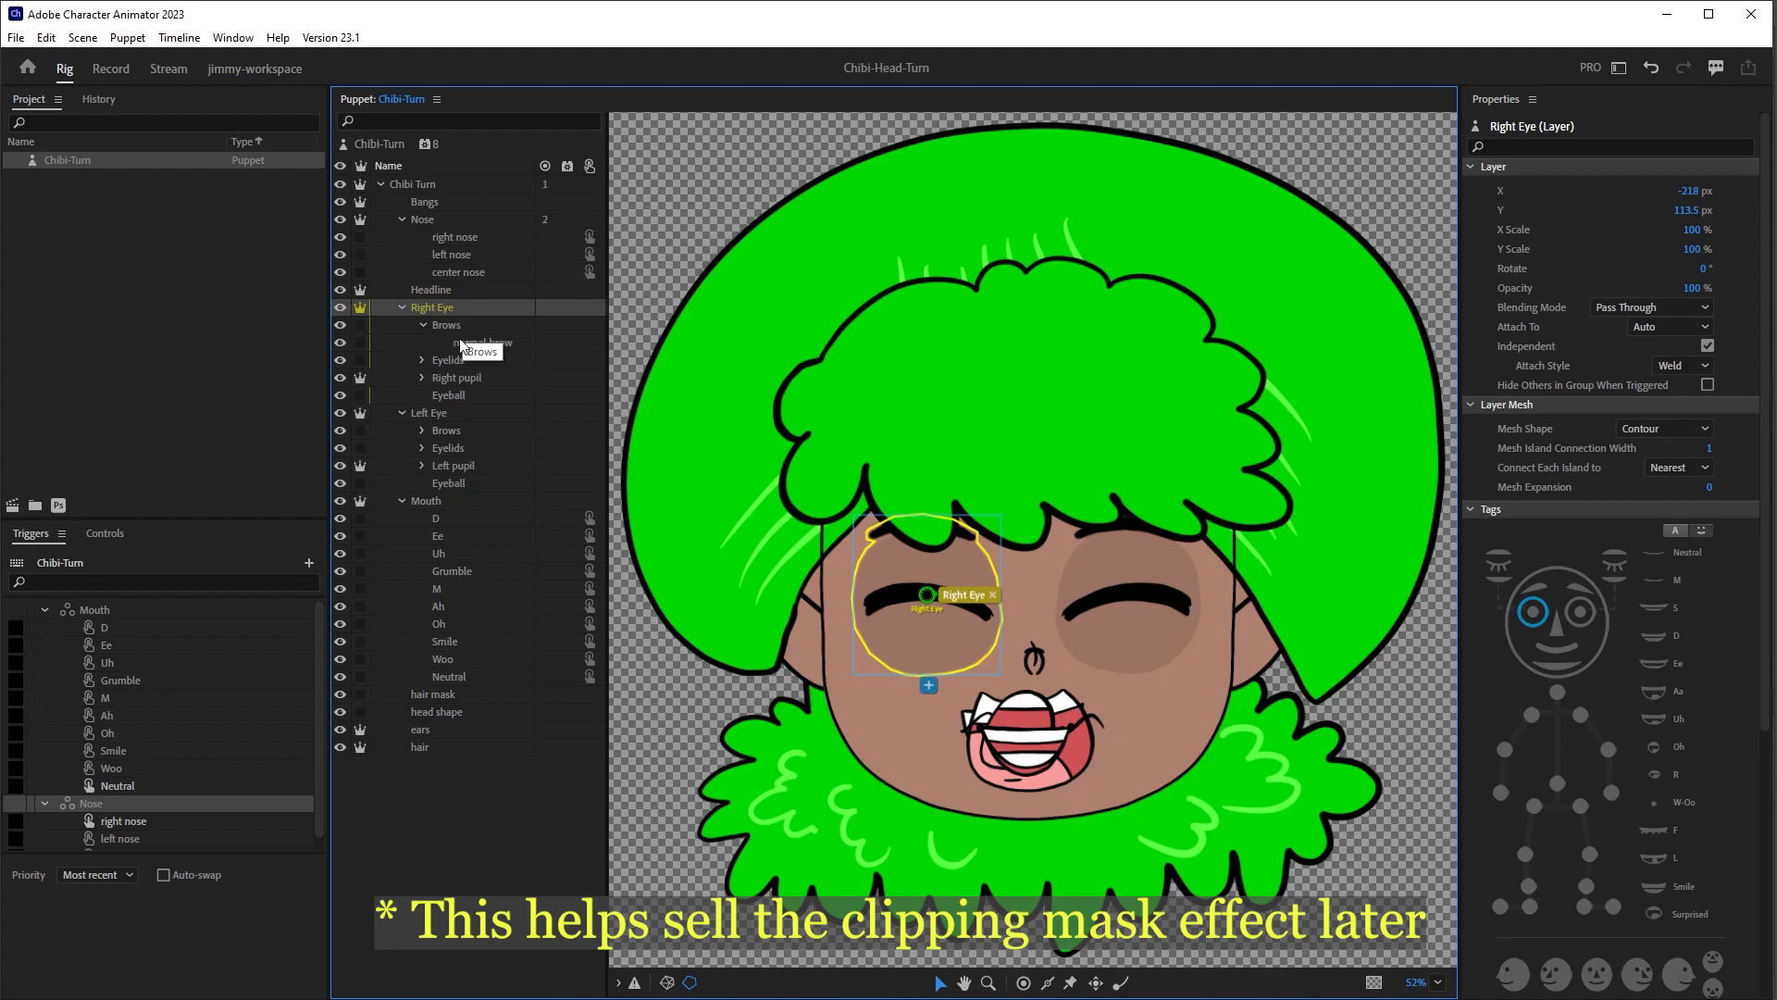
{"action": "left_click", "coordinate": [435, 363]}
{"action": "left_click", "coordinate": [424, 360]}
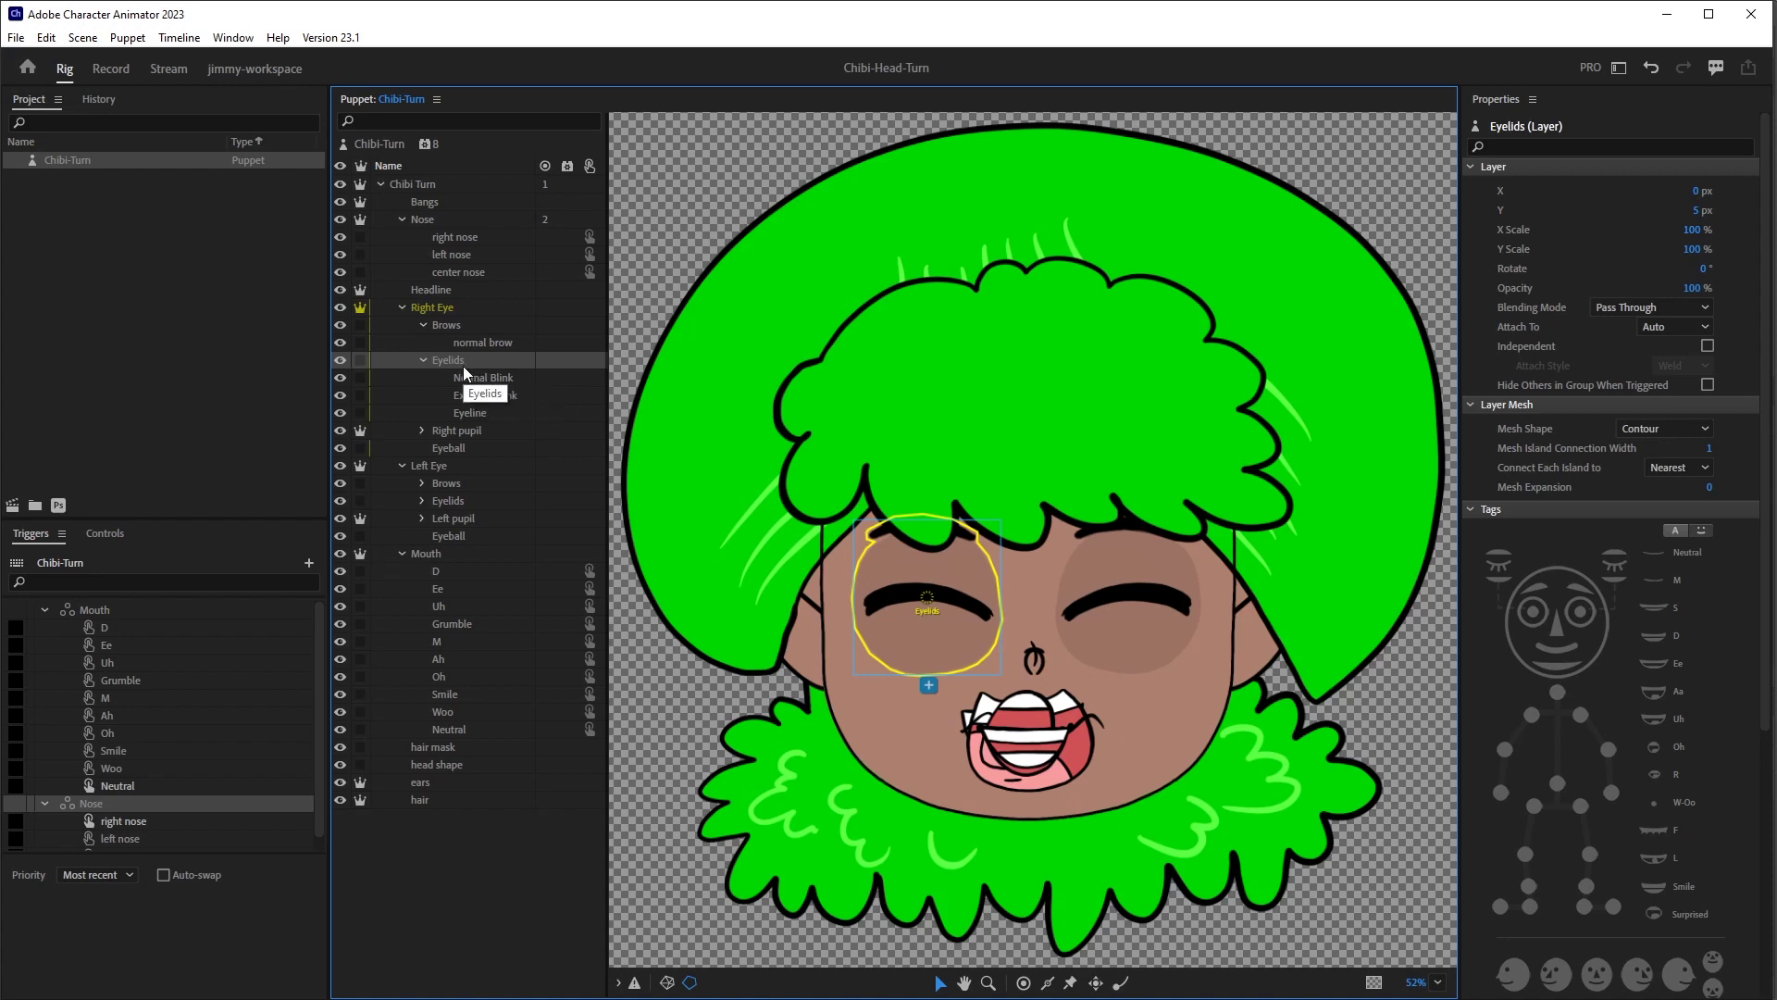
{"action": "left_click", "coordinate": [423, 360]}
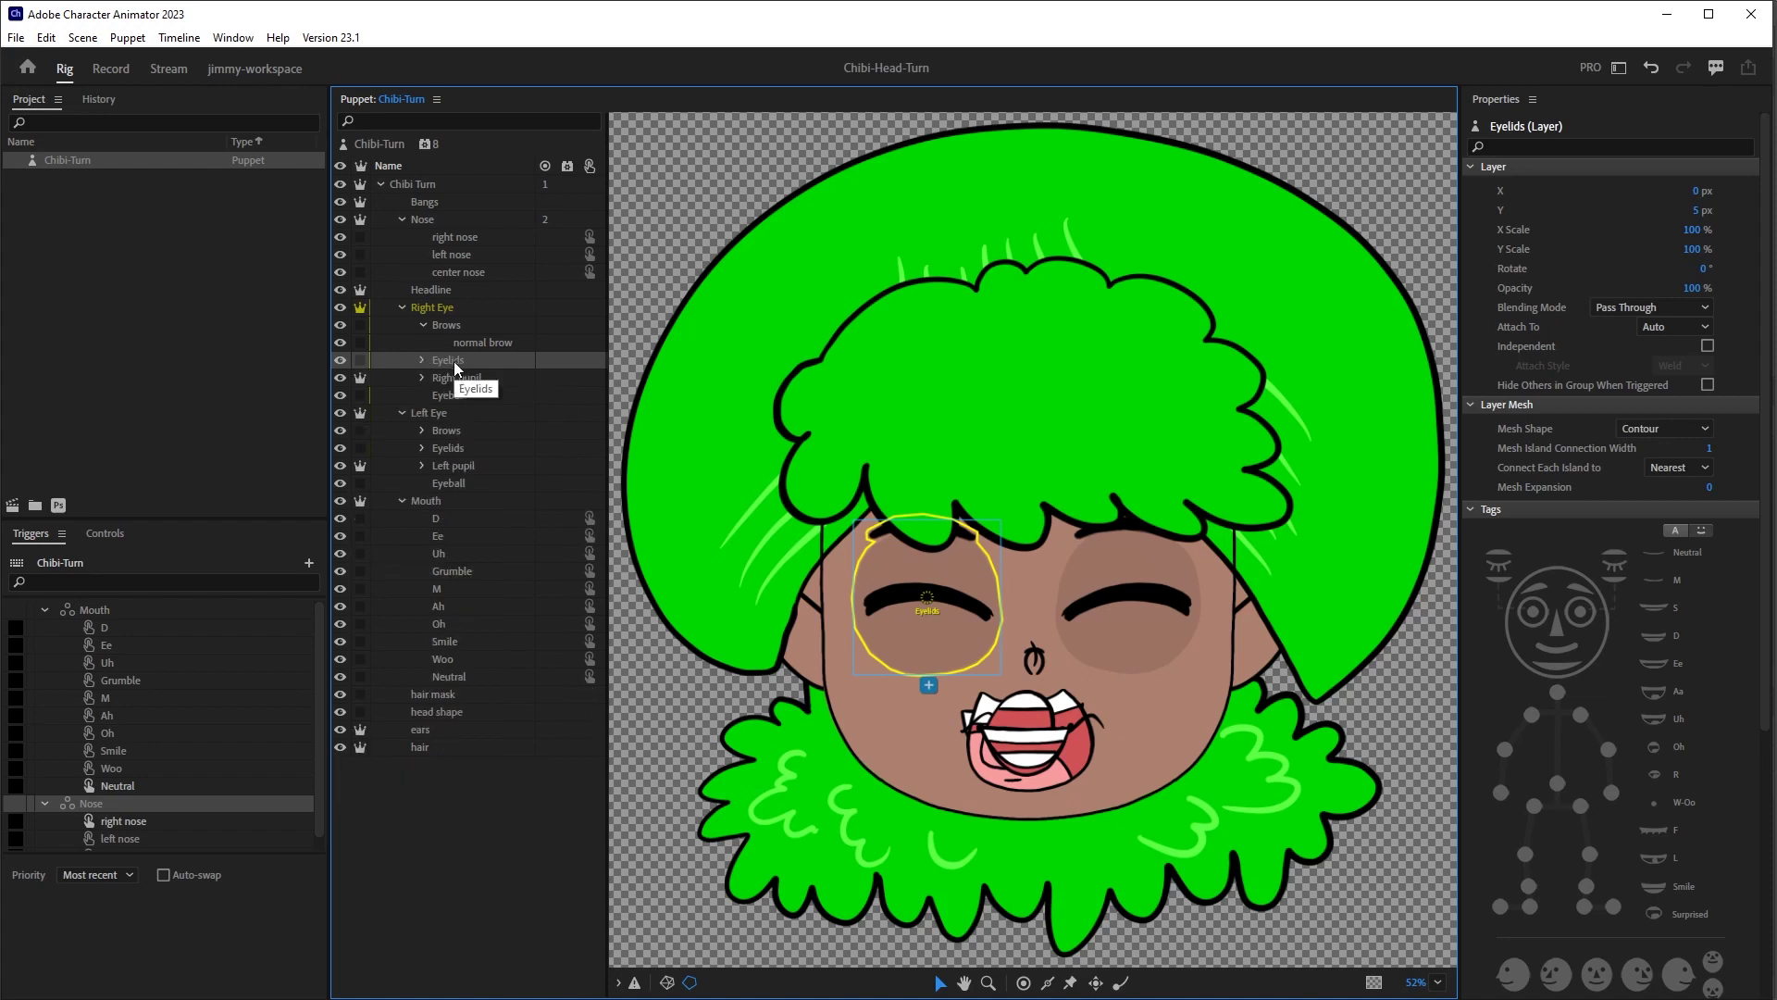
{"action": "left_click", "coordinate": [454, 363]}
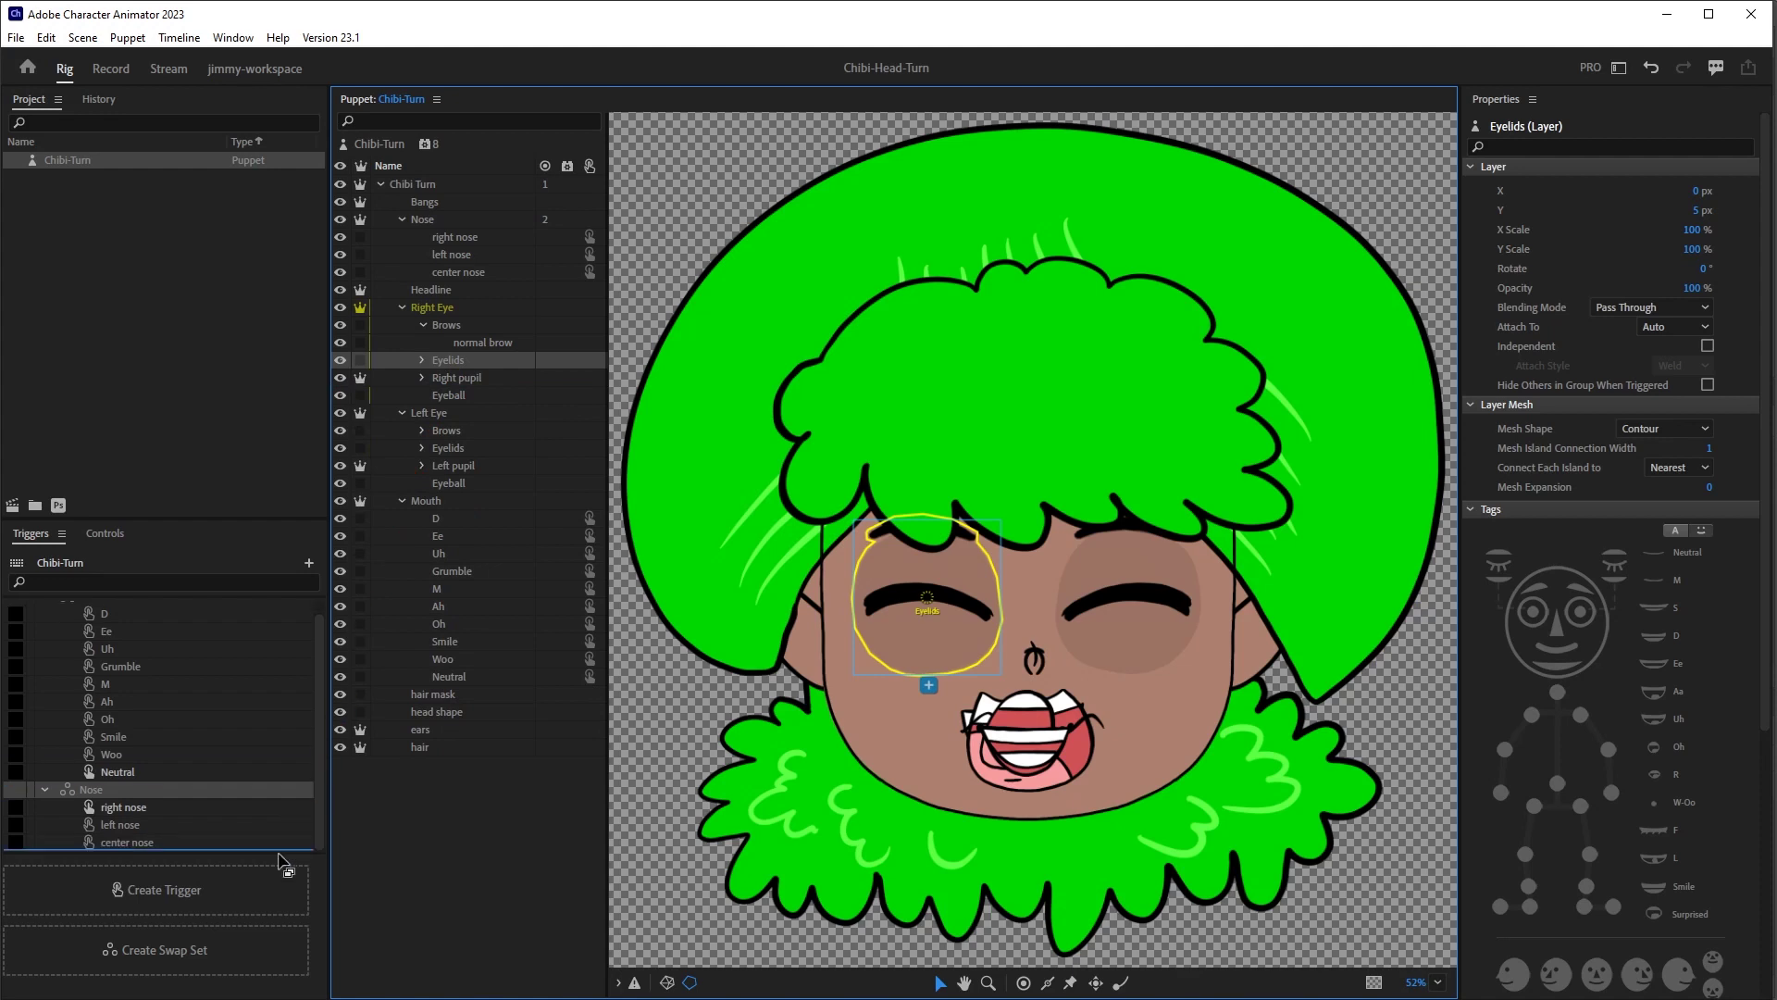
{"action": "left_click", "coordinate": [198, 952]}
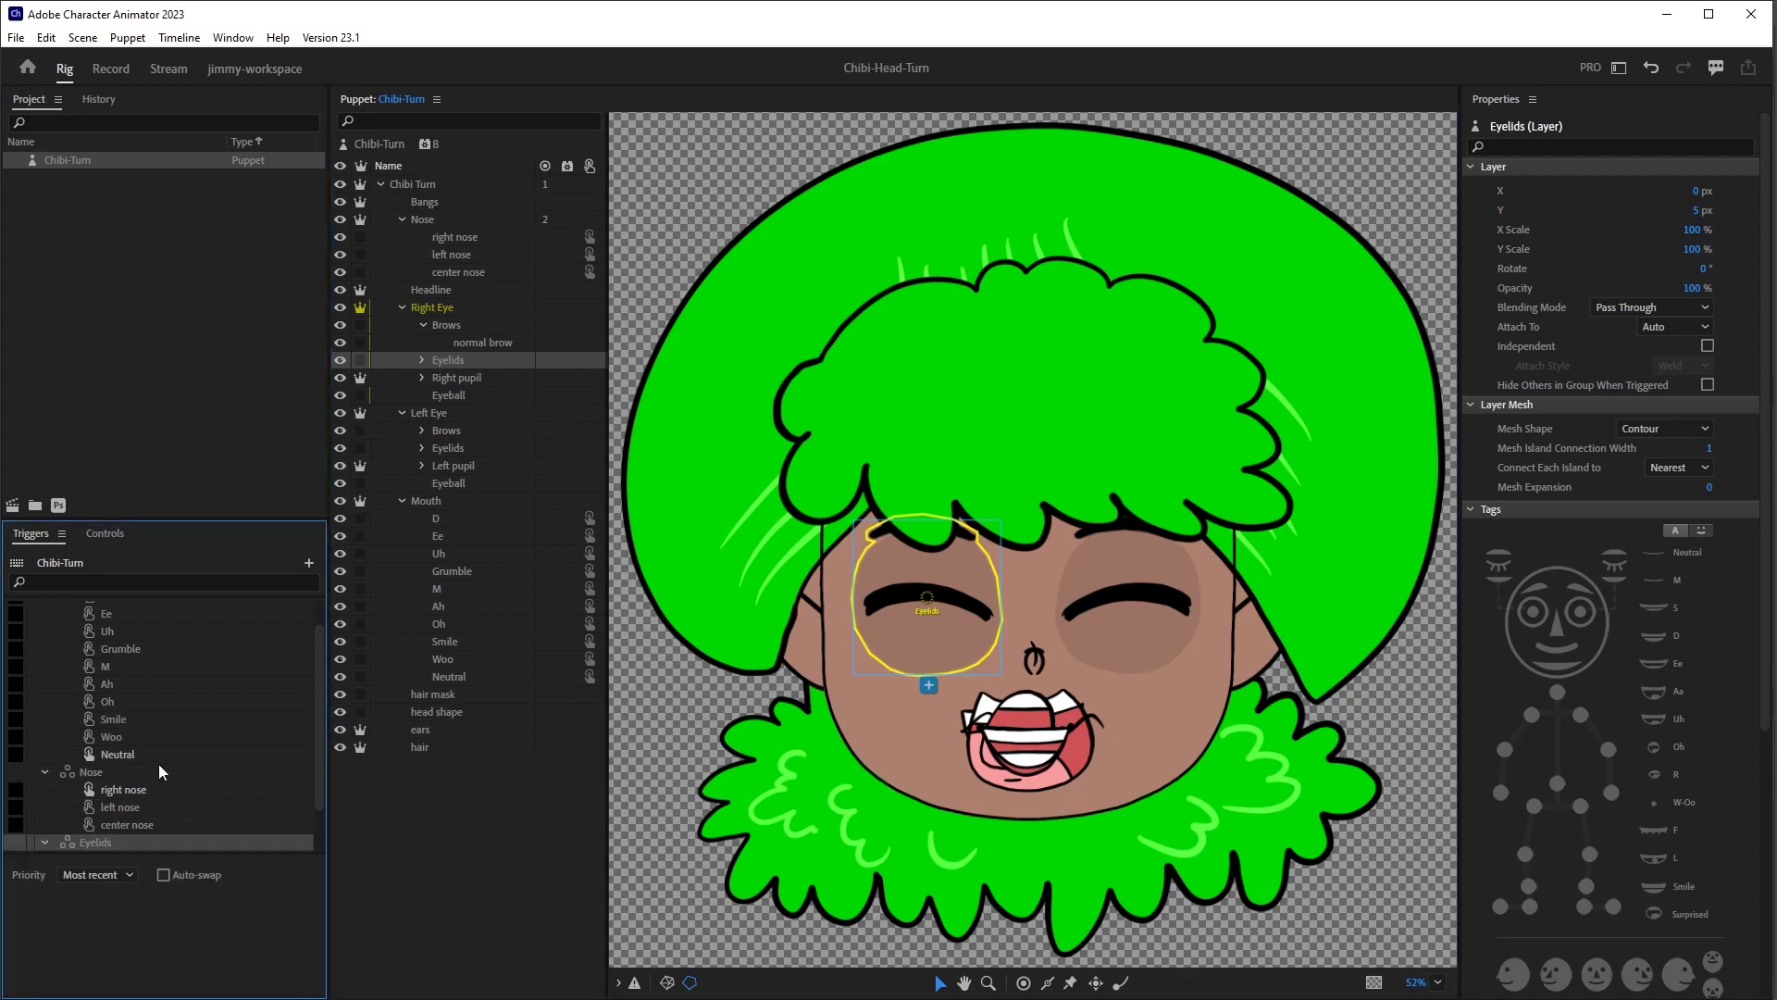
- Add the left eye's Normal Blink, Extreme Blink and Eyeline layers to the matching triggers in the Eyelids swap set
{"action": "left_click", "coordinate": [422, 448]}
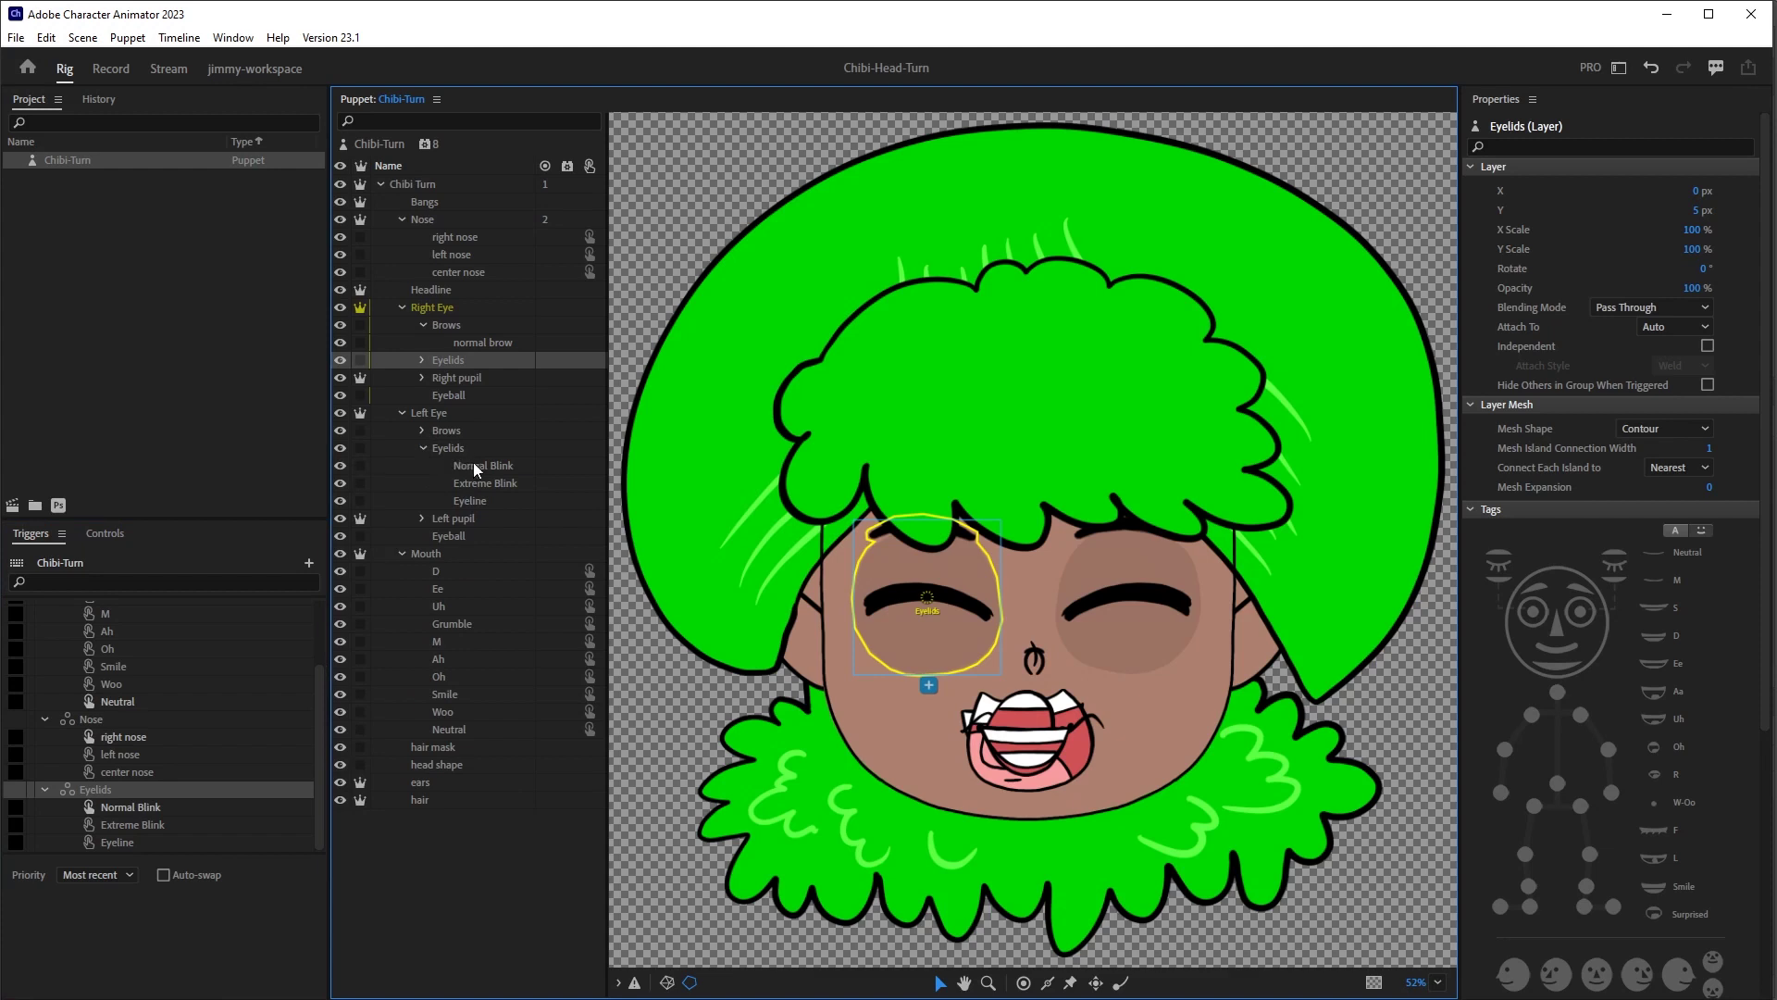
{"action": "left_click_drag", "start_coordinate": [475, 464], "coordinate": [188, 794]}
{"action": "left_click", "coordinate": [148, 803]}
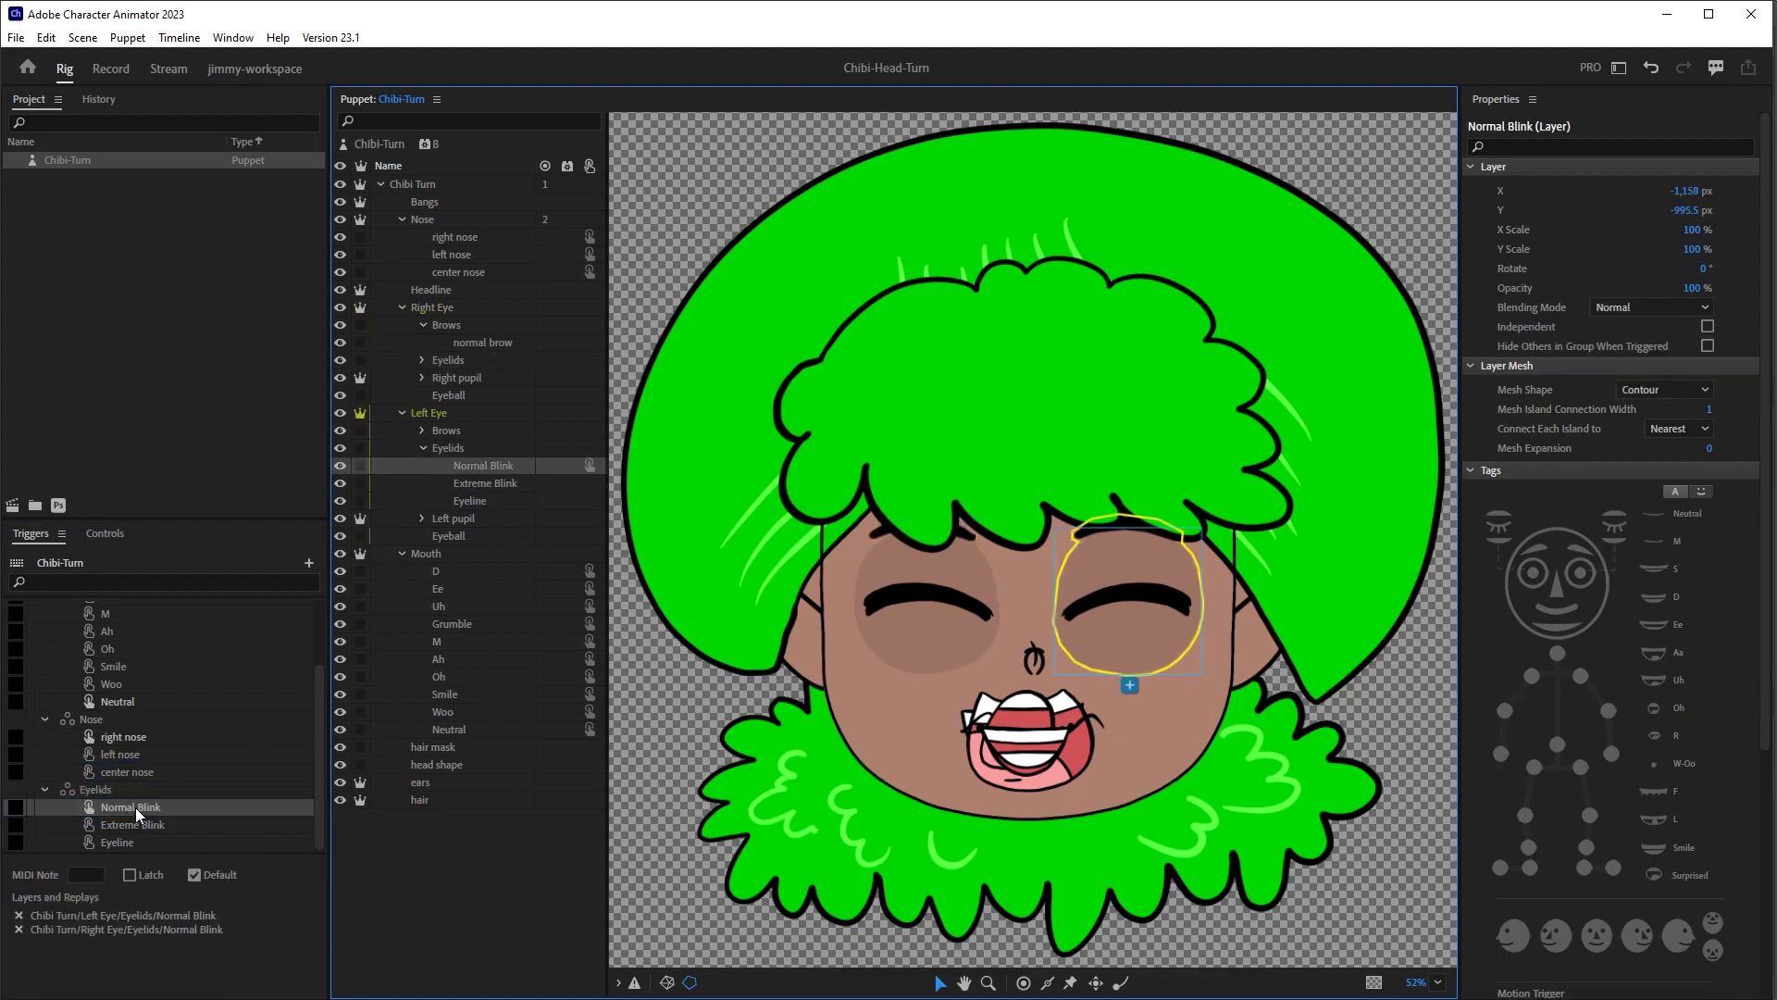
{"action": "left_click_drag", "start_coordinate": [493, 485], "coordinate": [167, 830]}
{"action": "left_click_drag", "start_coordinate": [478, 500], "coordinate": [156, 837]}
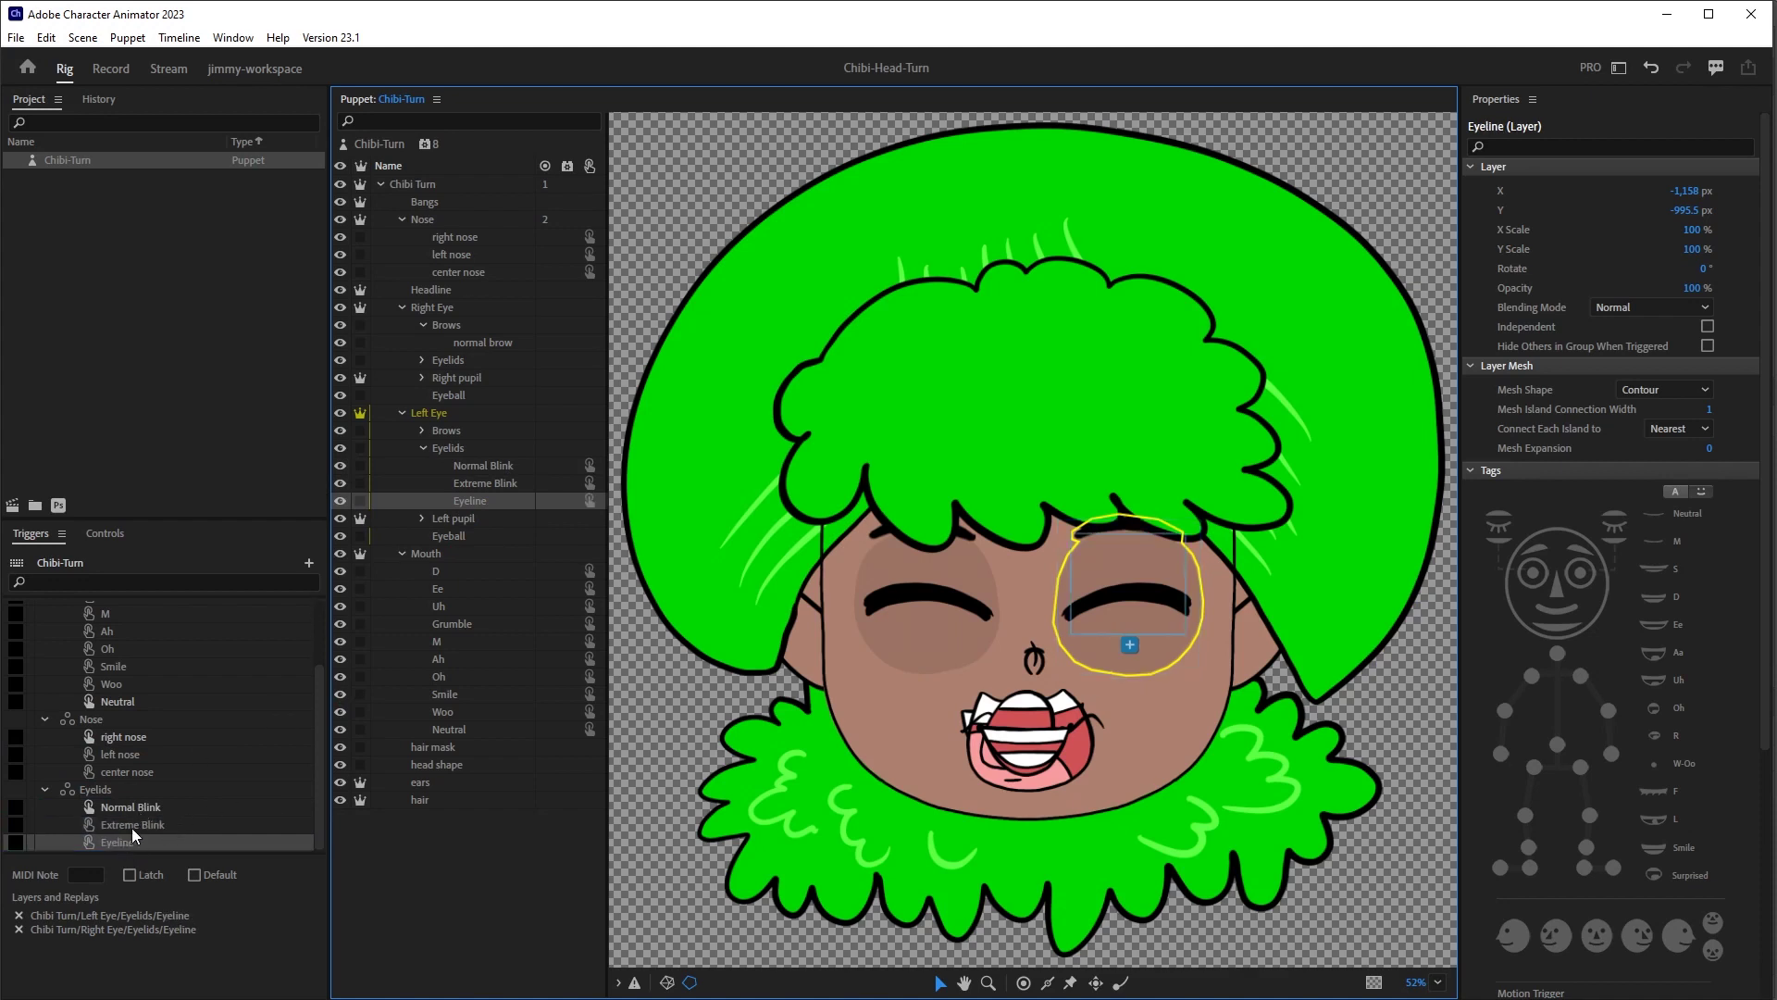
- Make Eyeline the default trigger of the Eyelids swap set and turn on Latch for all three eyelid triggers
{"action": "left_click", "coordinate": [120, 841]}
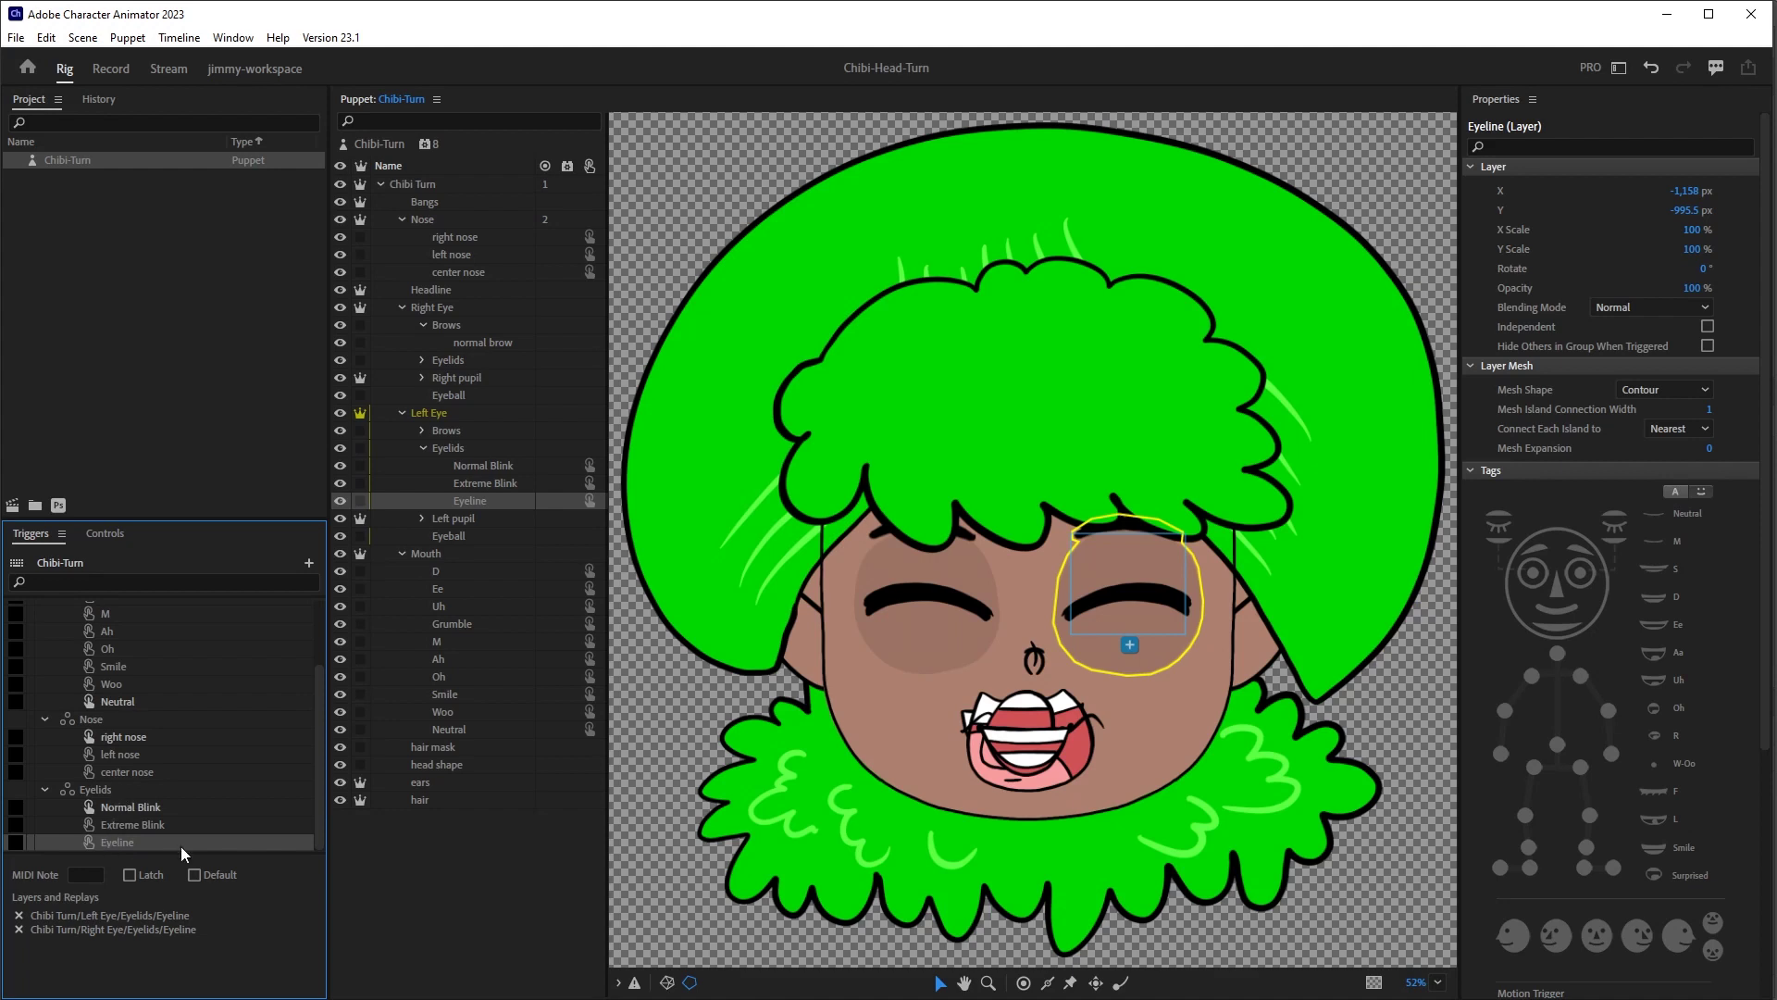
{"action": "left_click", "coordinate": [195, 875]}
{"action": "left_click", "coordinate": [124, 807], "text": "shift"}
{"action": "left_click", "coordinate": [129, 876]}
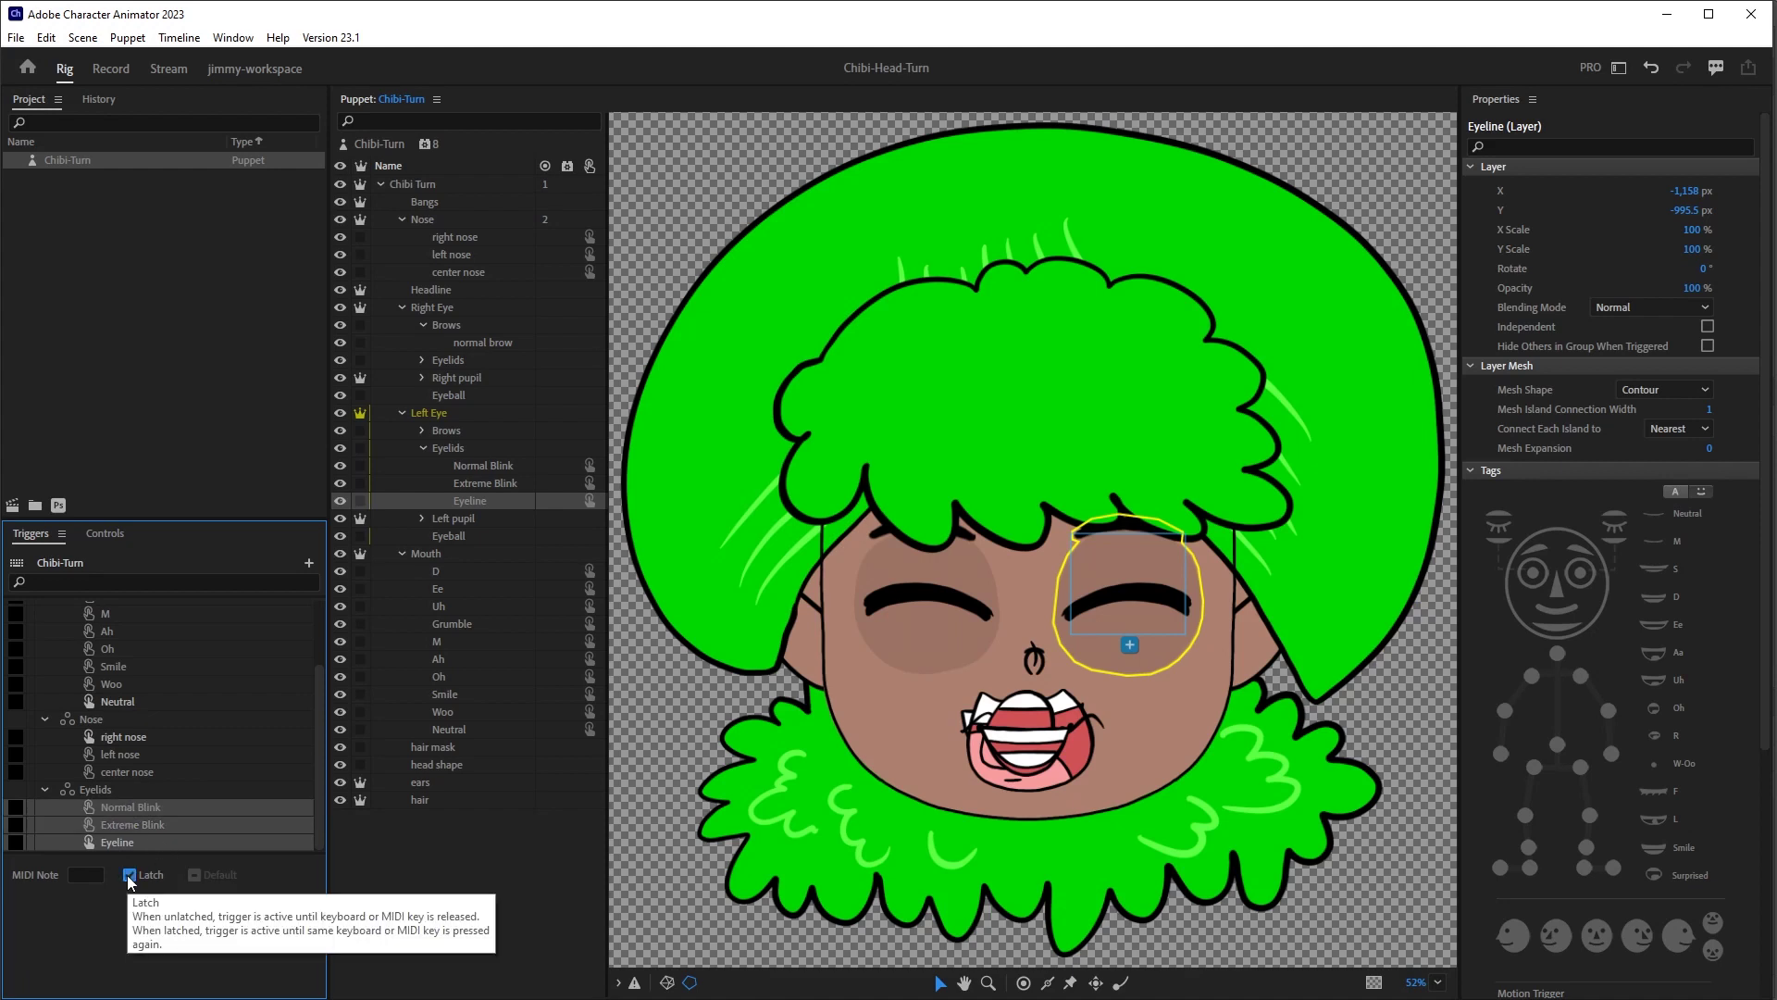
- Add the Cycle Layers behavior to the twinkle group in Right pupil and the New group in Left pupil together
{"action": "left_click", "coordinate": [452, 520]}
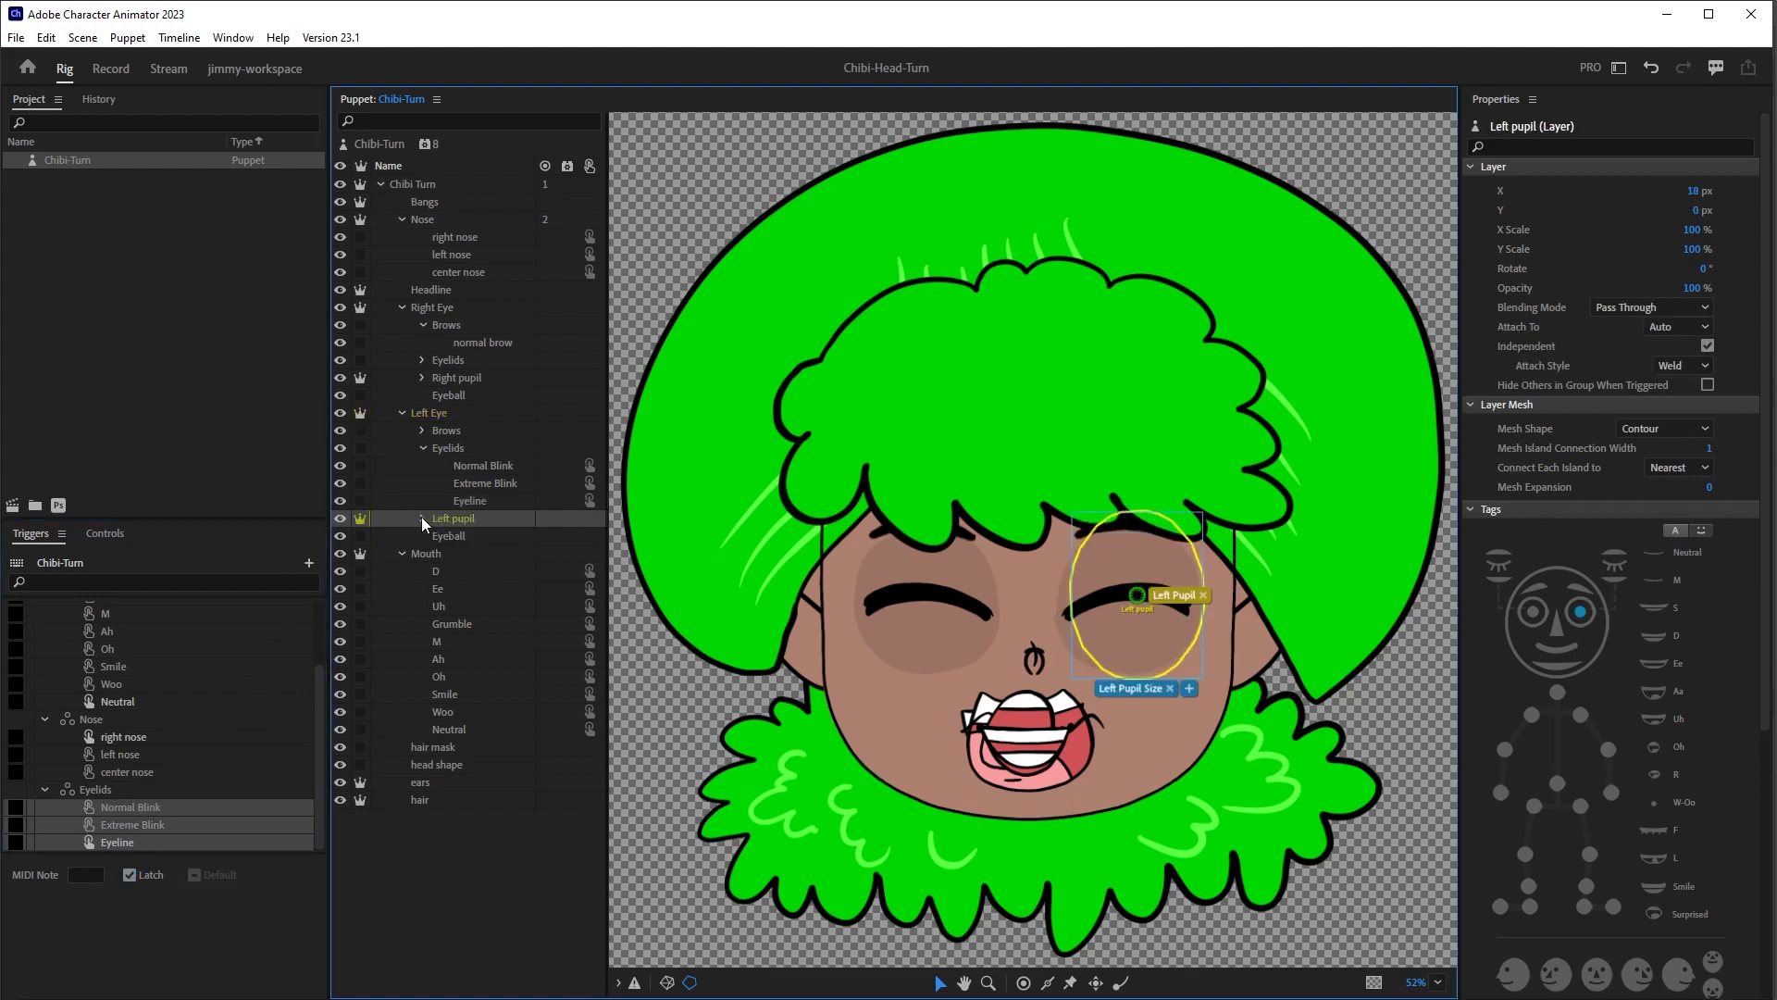
{"action": "left_click", "coordinate": [422, 519]}
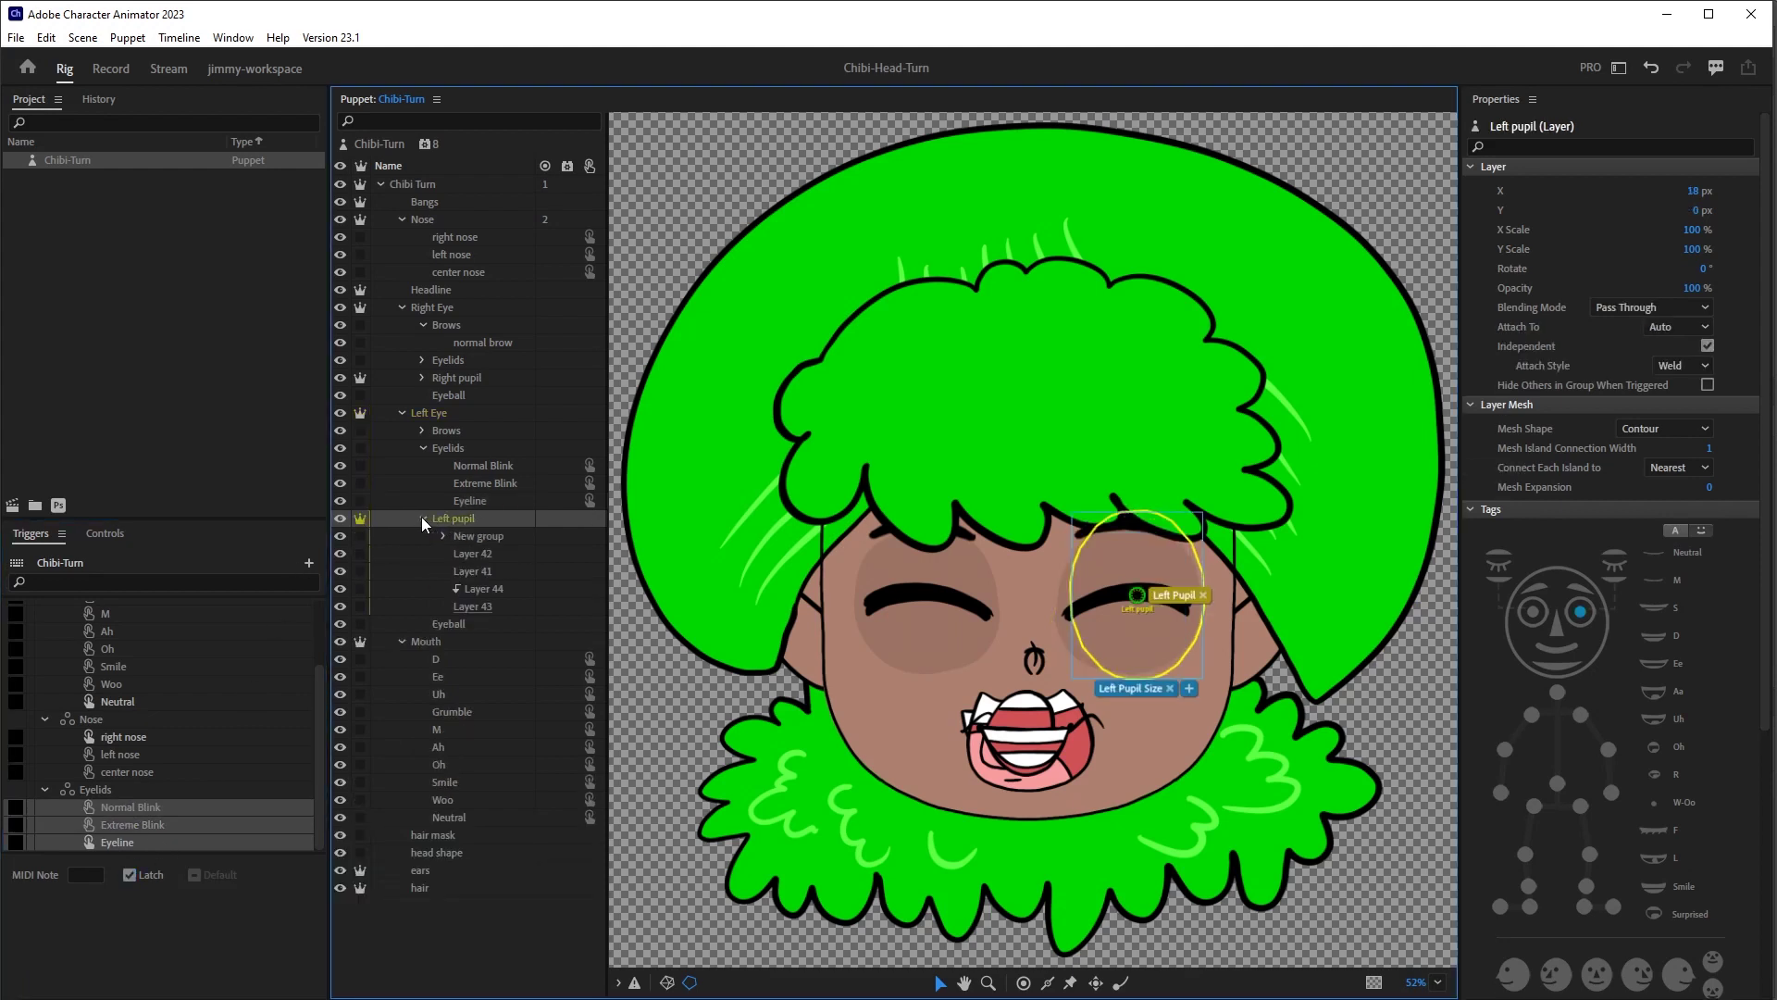
{"action": "left_click", "coordinate": [422, 378]}
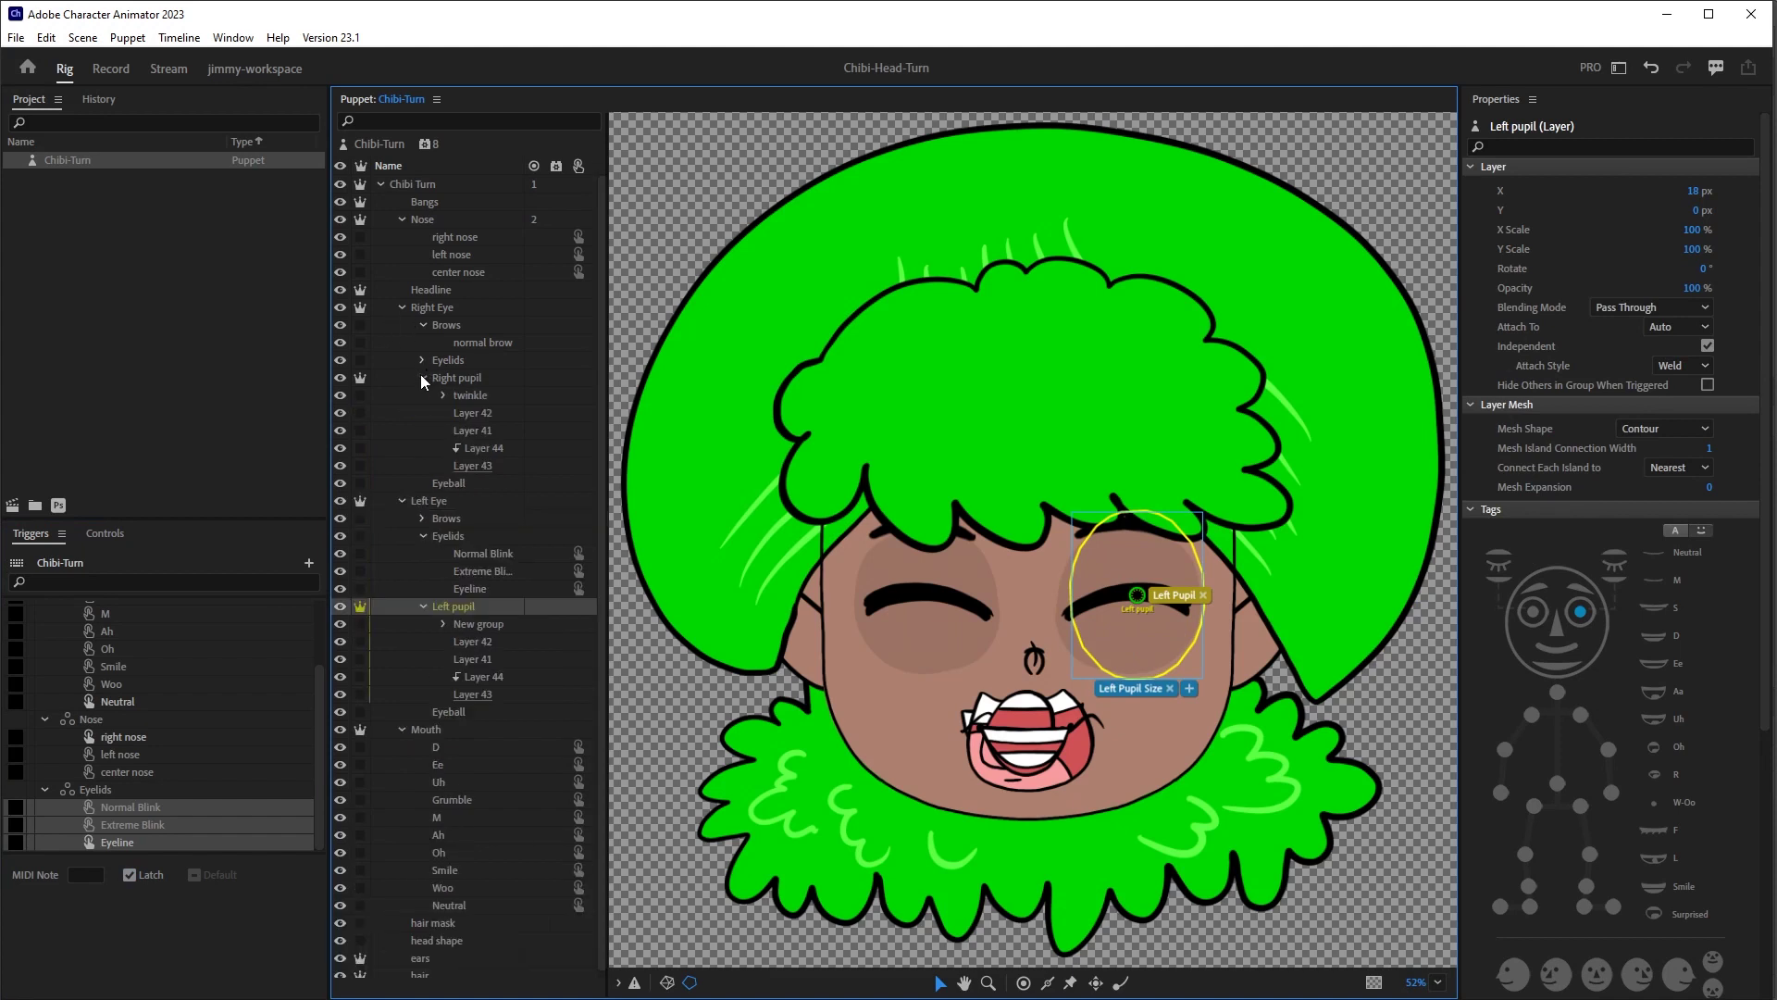
{"action": "left_click", "coordinate": [469, 396]}
{"action": "left_click", "coordinate": [487, 624], "text": "ctrl"}
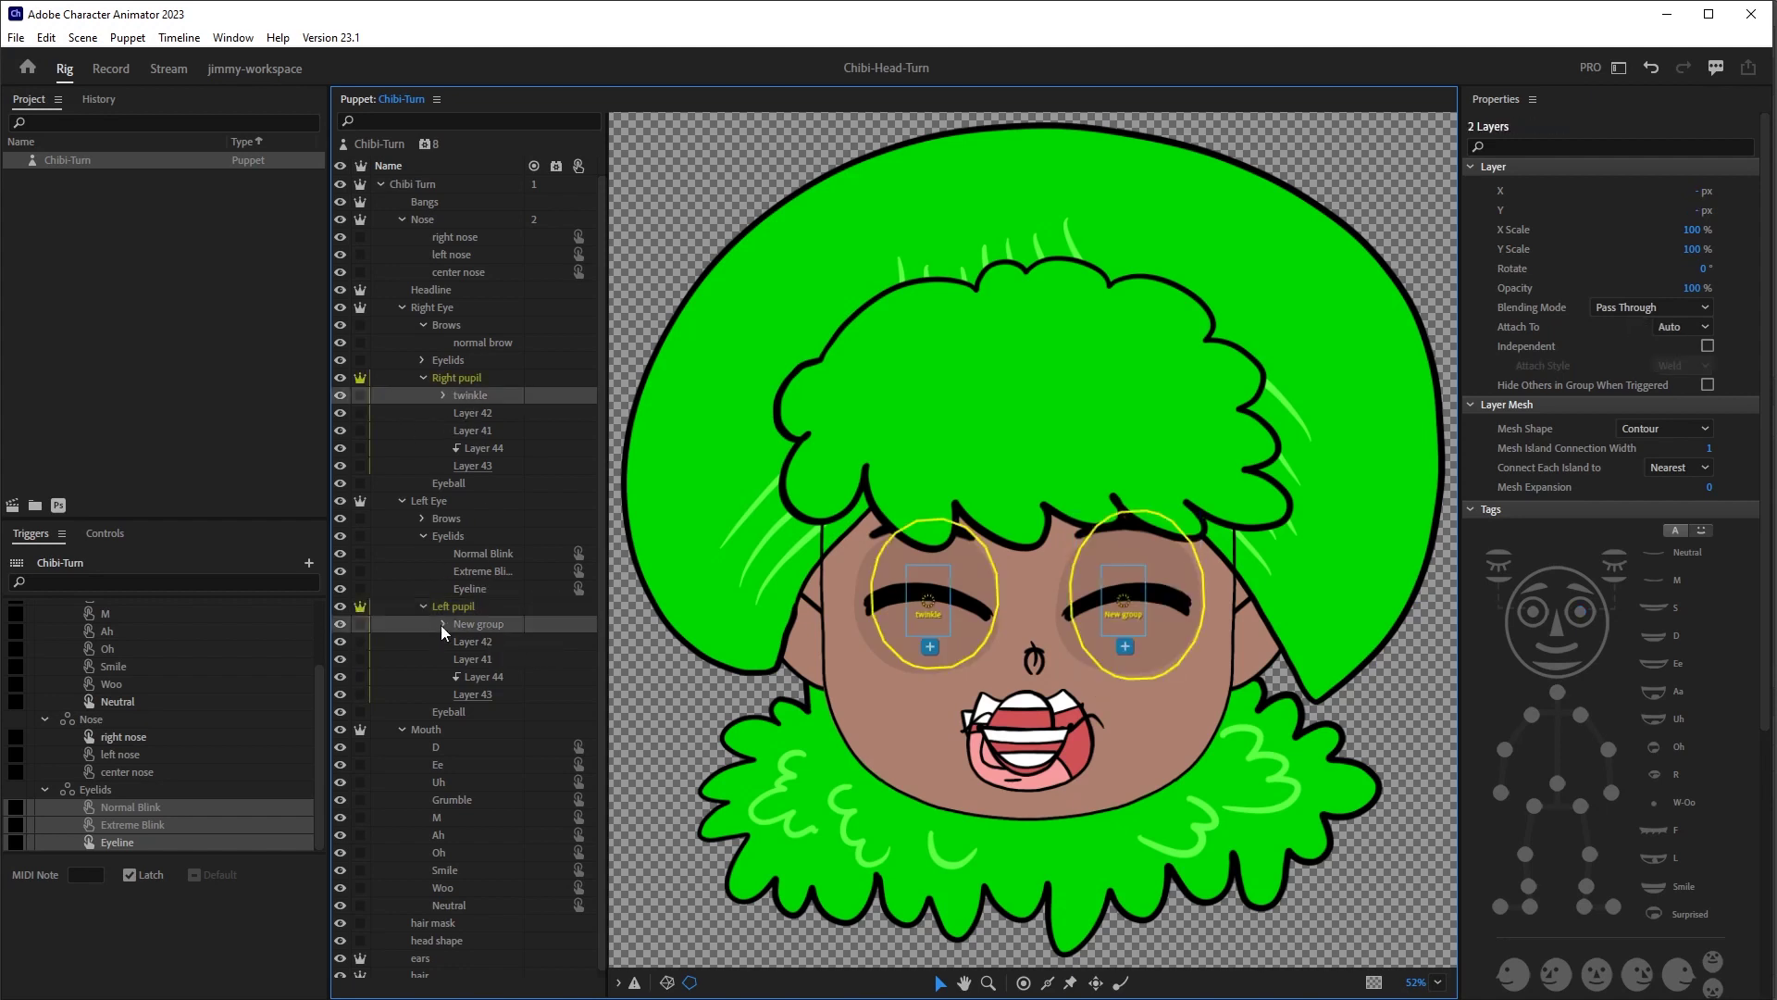
{"action": "left_click", "coordinate": [442, 623]}
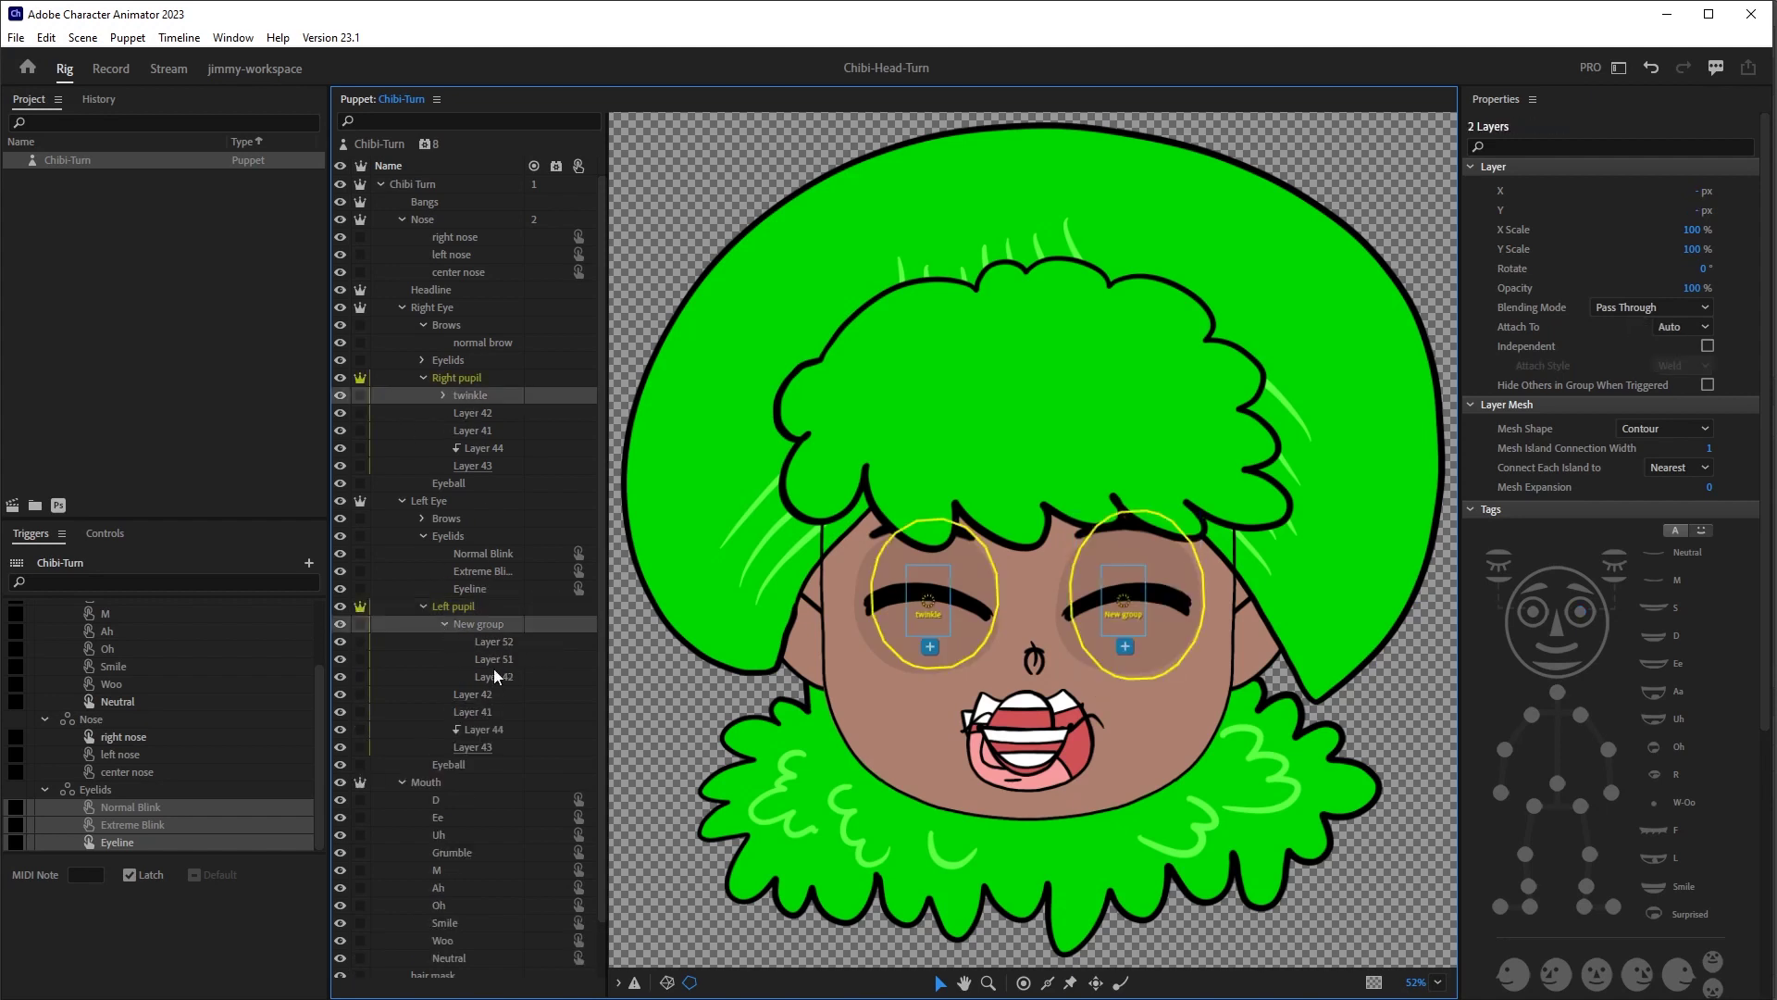
{"action": "left_click", "coordinate": [444, 624]}
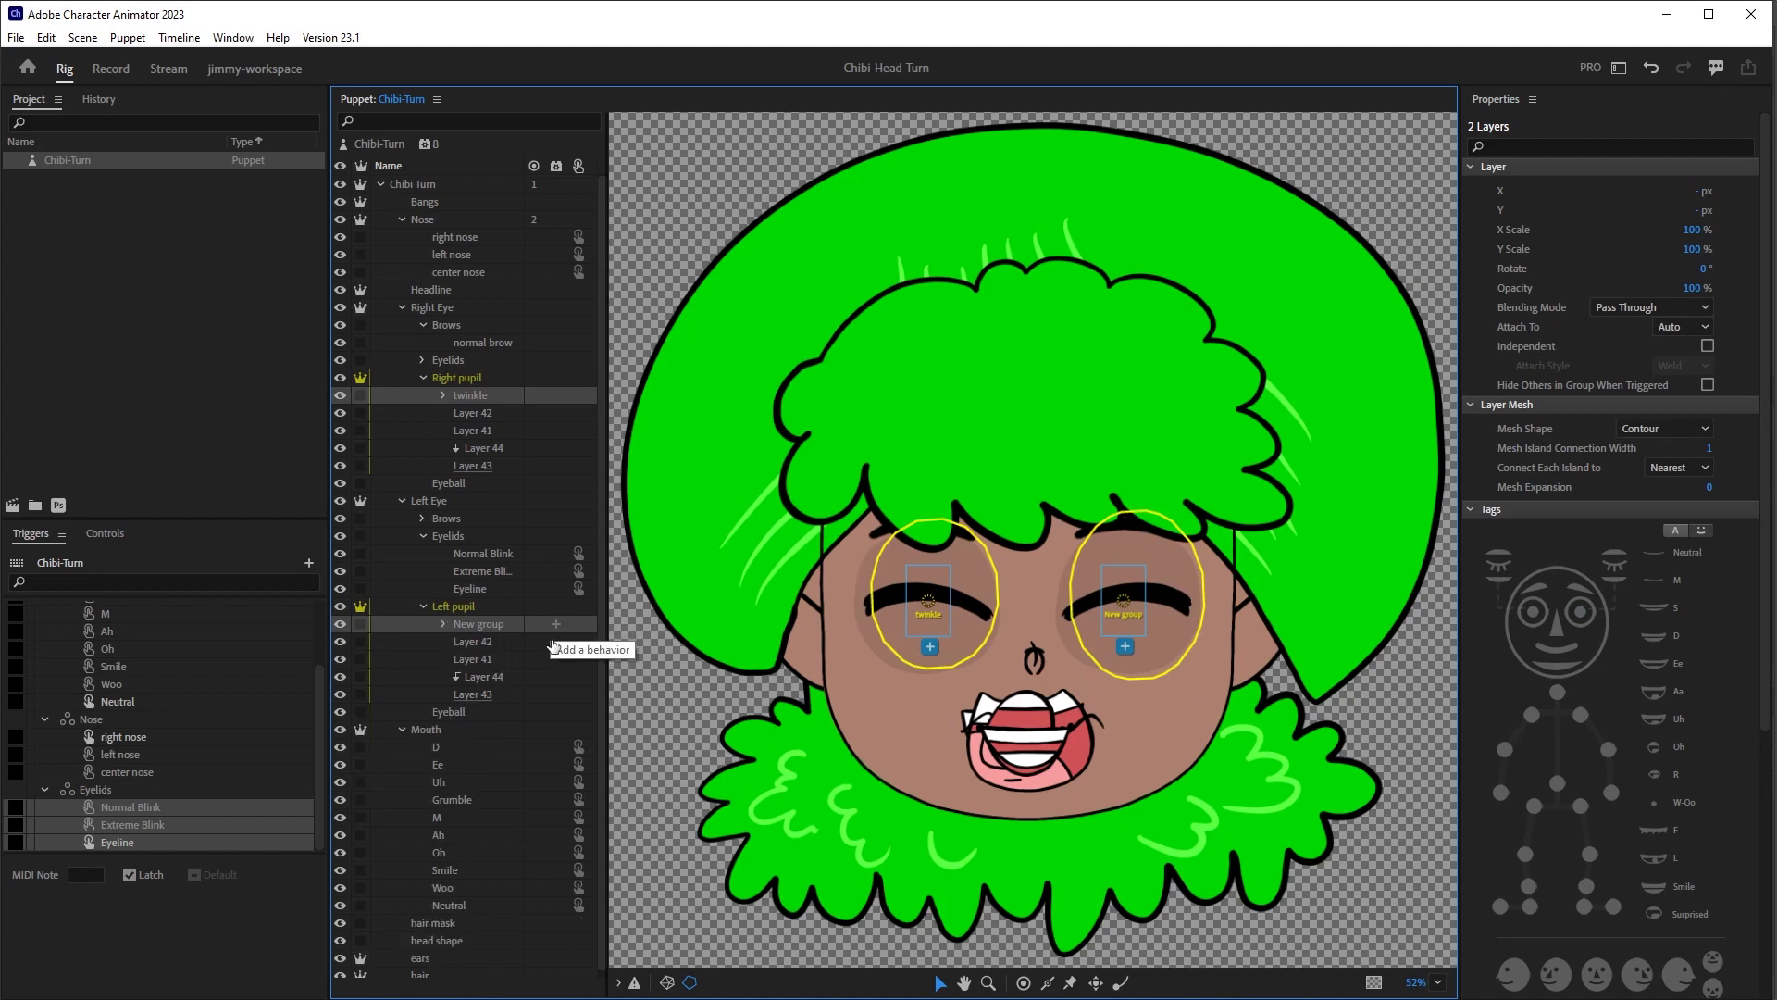
{"action": "scroll", "coordinate": [1719, 820], "scroll_direction": "down", "scroll_amount": 5}
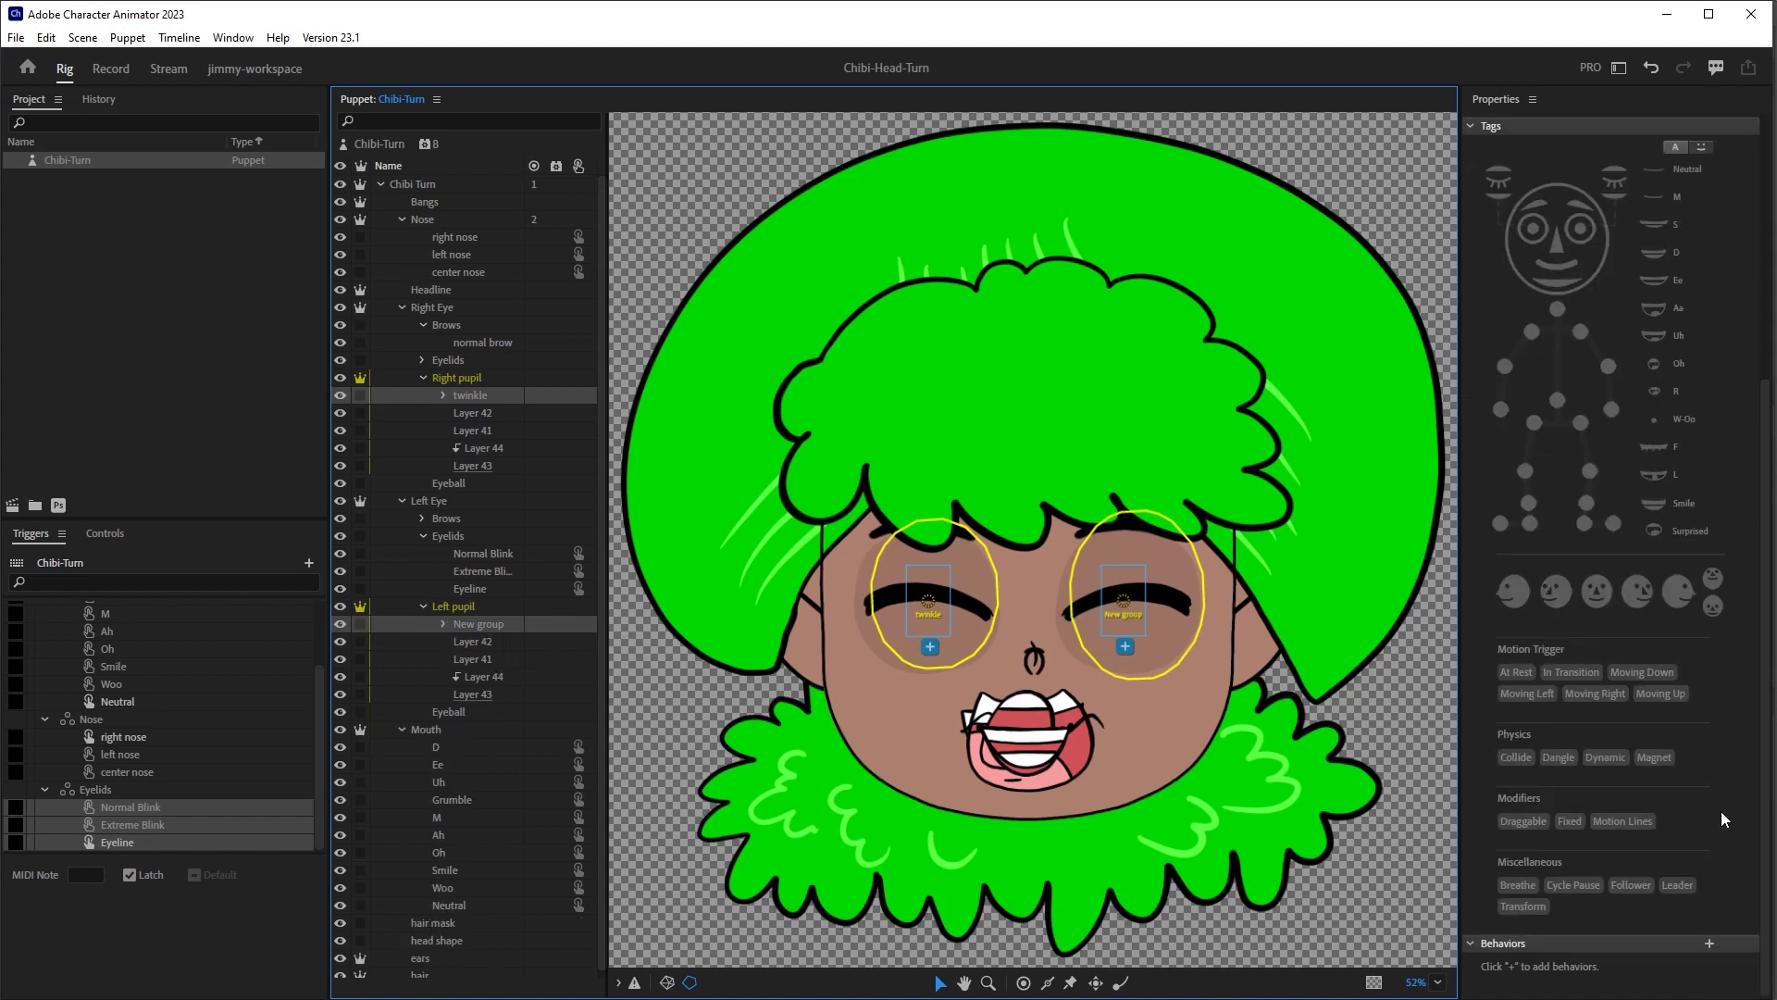
{"action": "left_click", "coordinate": [1708, 941]}
{"action": "left_click", "coordinate": [1667, 467]}
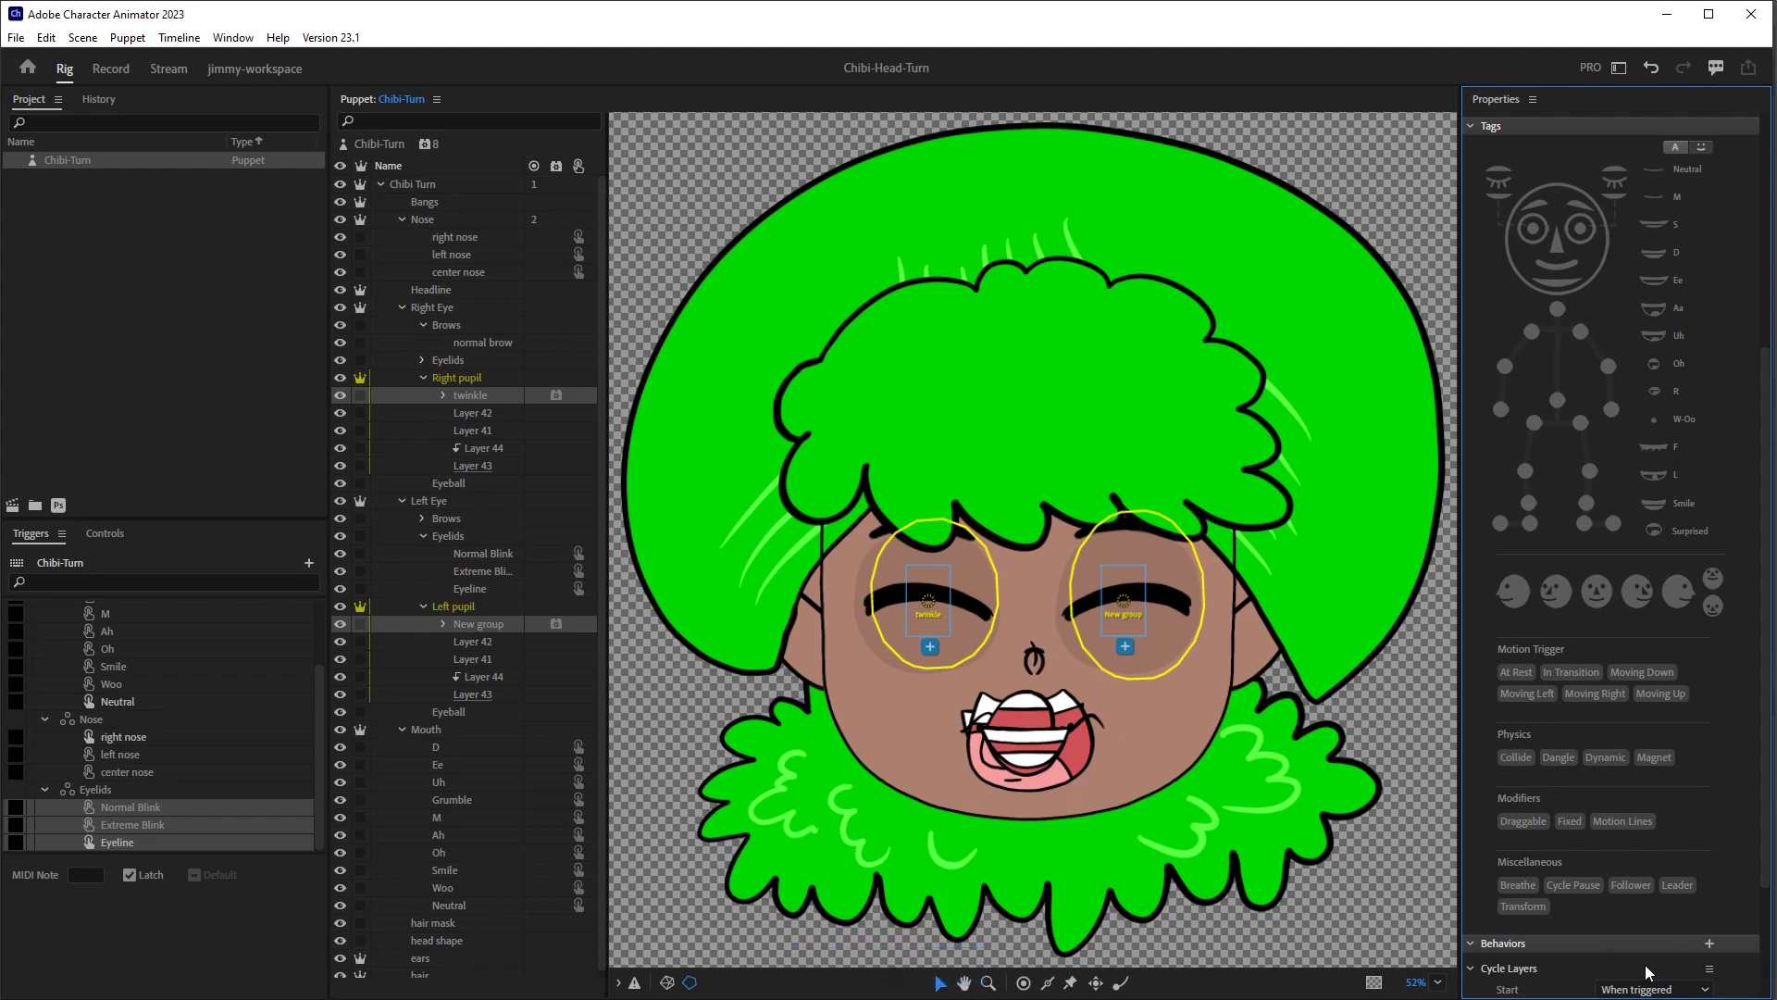
{"action": "scroll", "coordinate": [1527, 917], "scroll_direction": "down", "scroll_amount": 2}
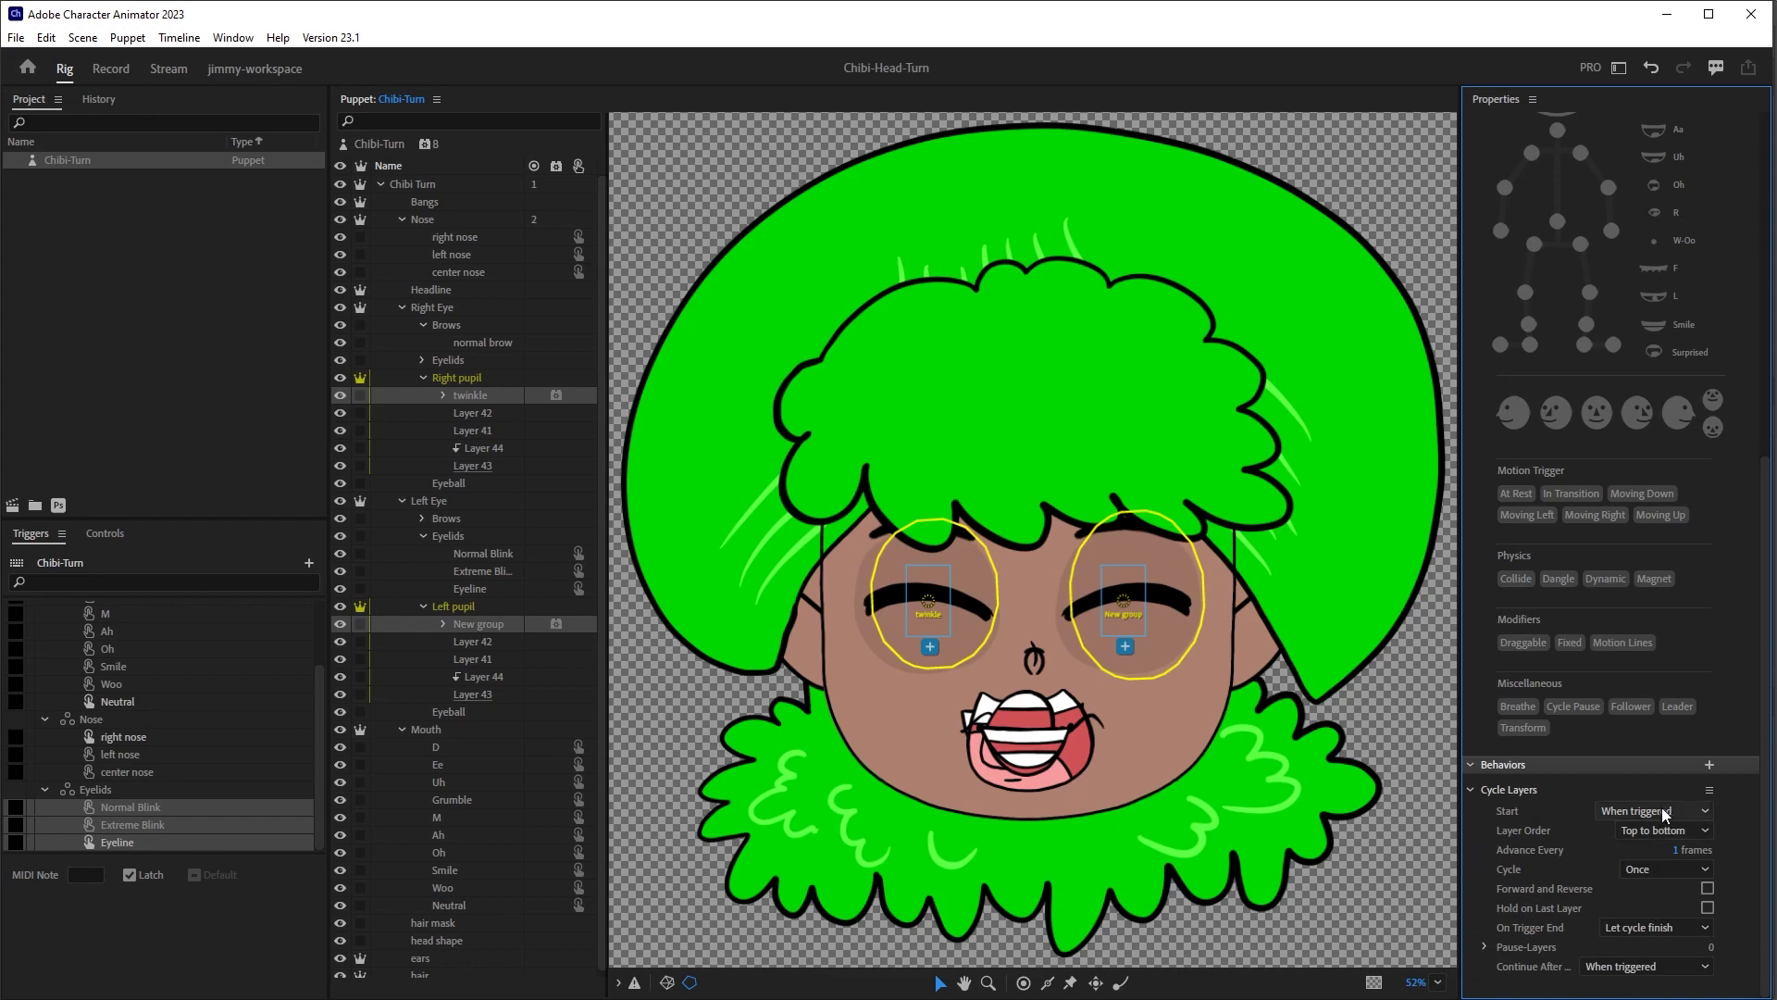
- Set the Cycle option of both pupils' twinkle groups to Continuously and assign both groups to one new twinkle trigger
{"action": "left_click", "coordinate": [1655, 870]}
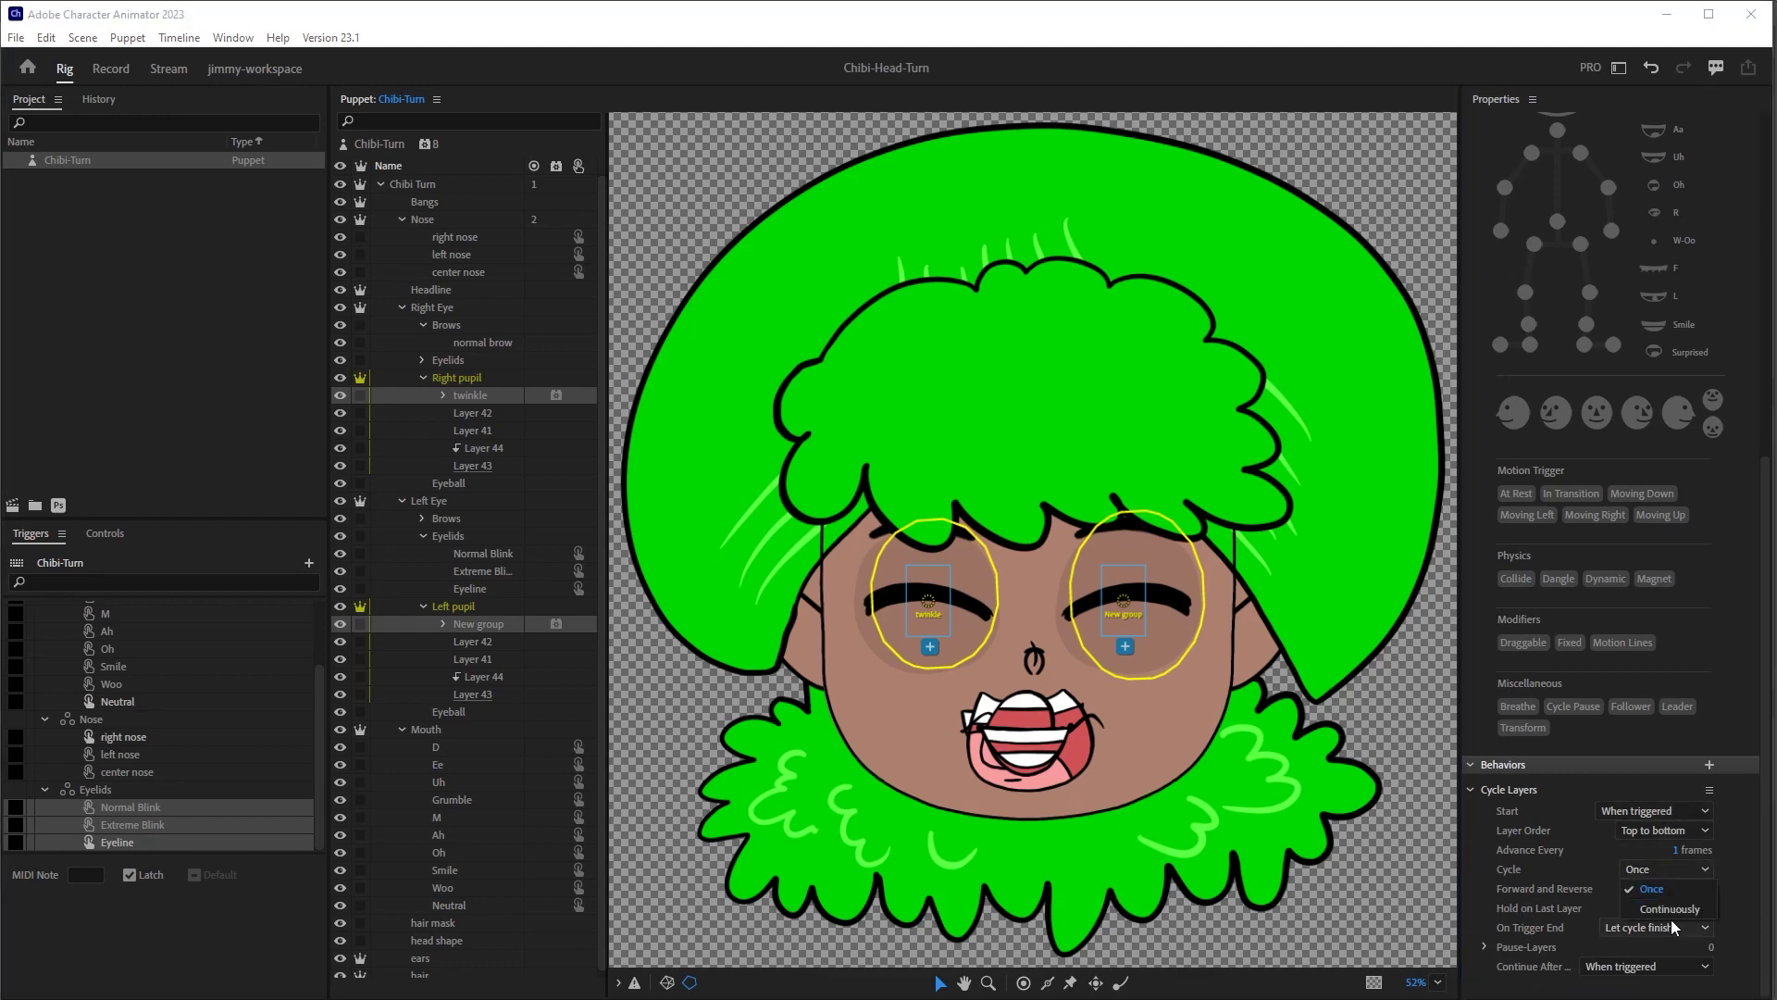
{"action": "left_click", "coordinate": [1675, 909]}
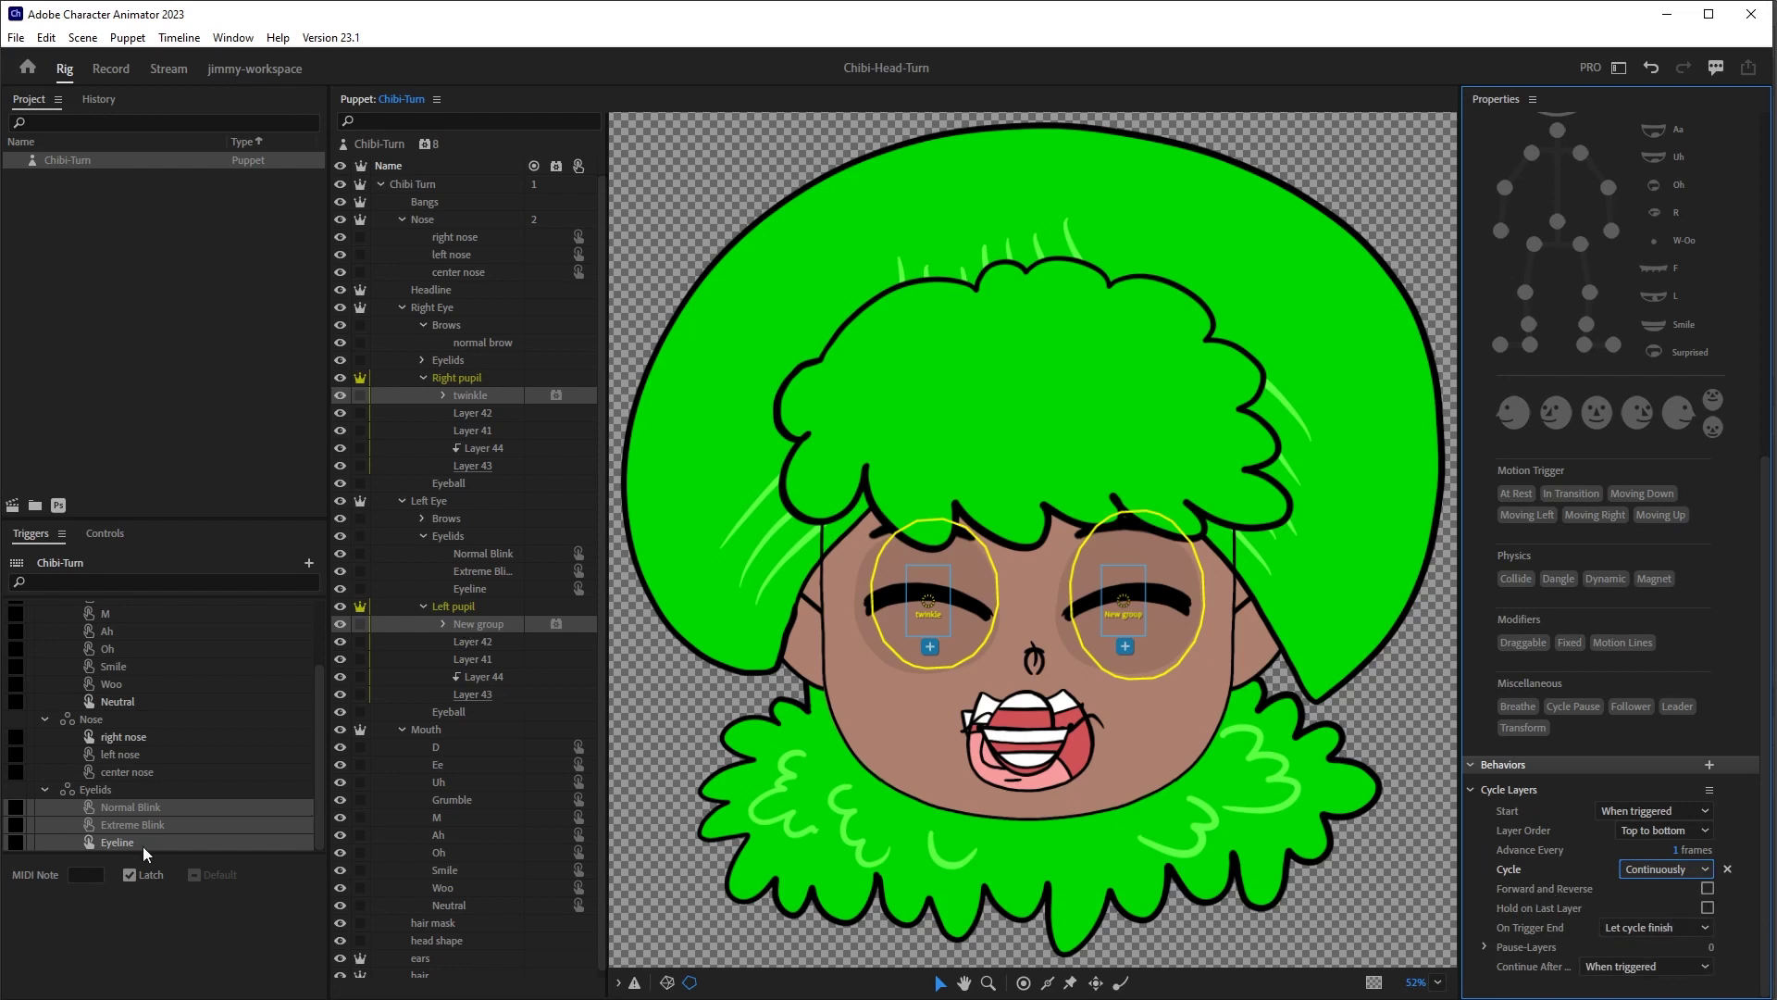
{"action": "left_click", "coordinate": [466, 395]}
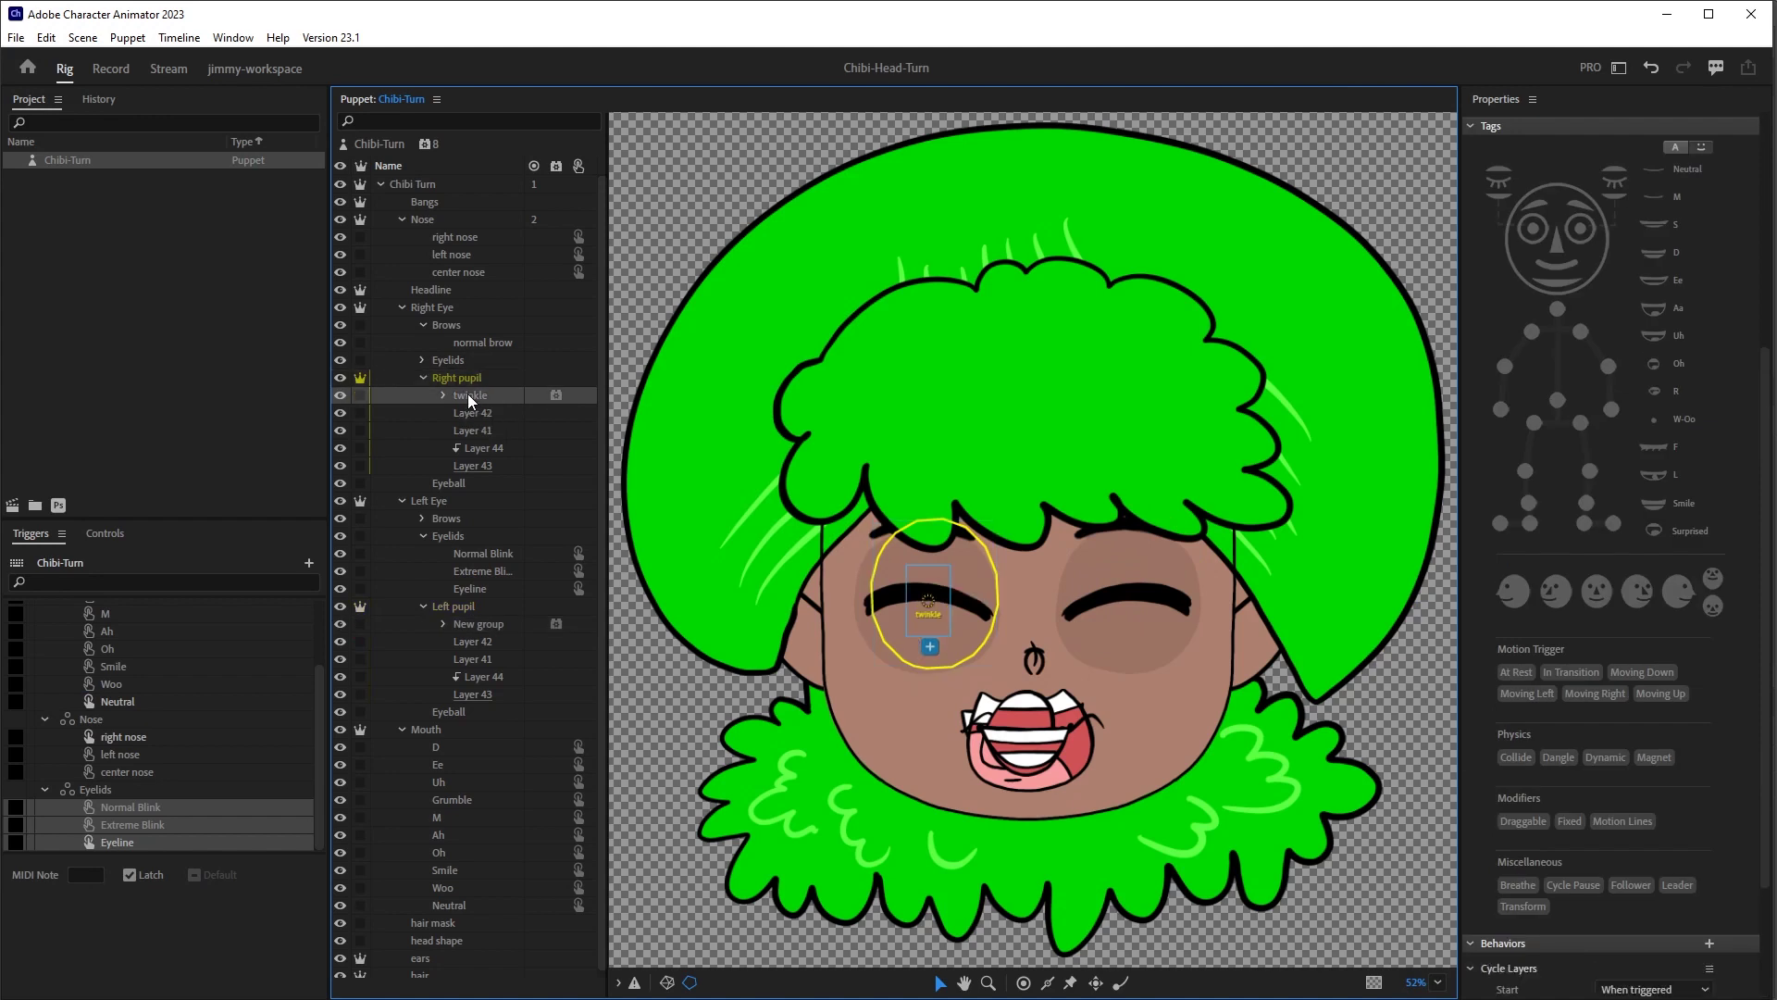
{"action": "left_click_drag", "start_coordinate": [469, 396], "coordinate": [152, 896]}
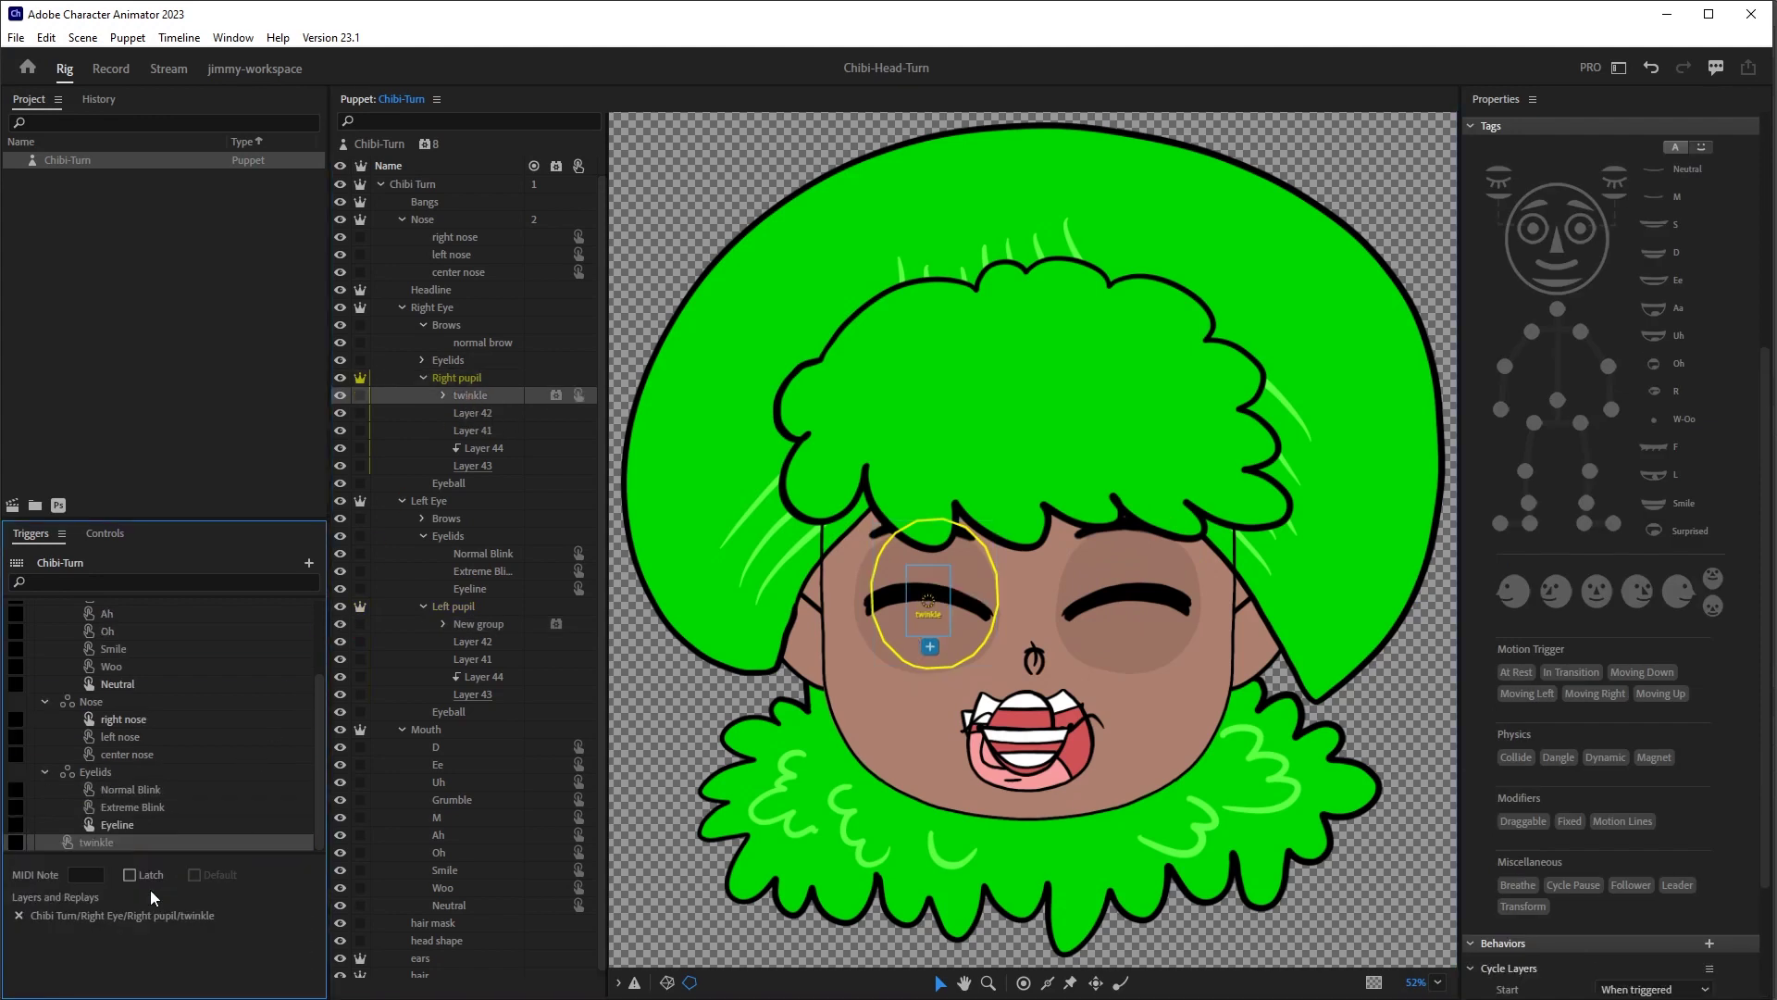
{"action": "left_click_drag", "start_coordinate": [493, 622], "coordinate": [90, 840]}
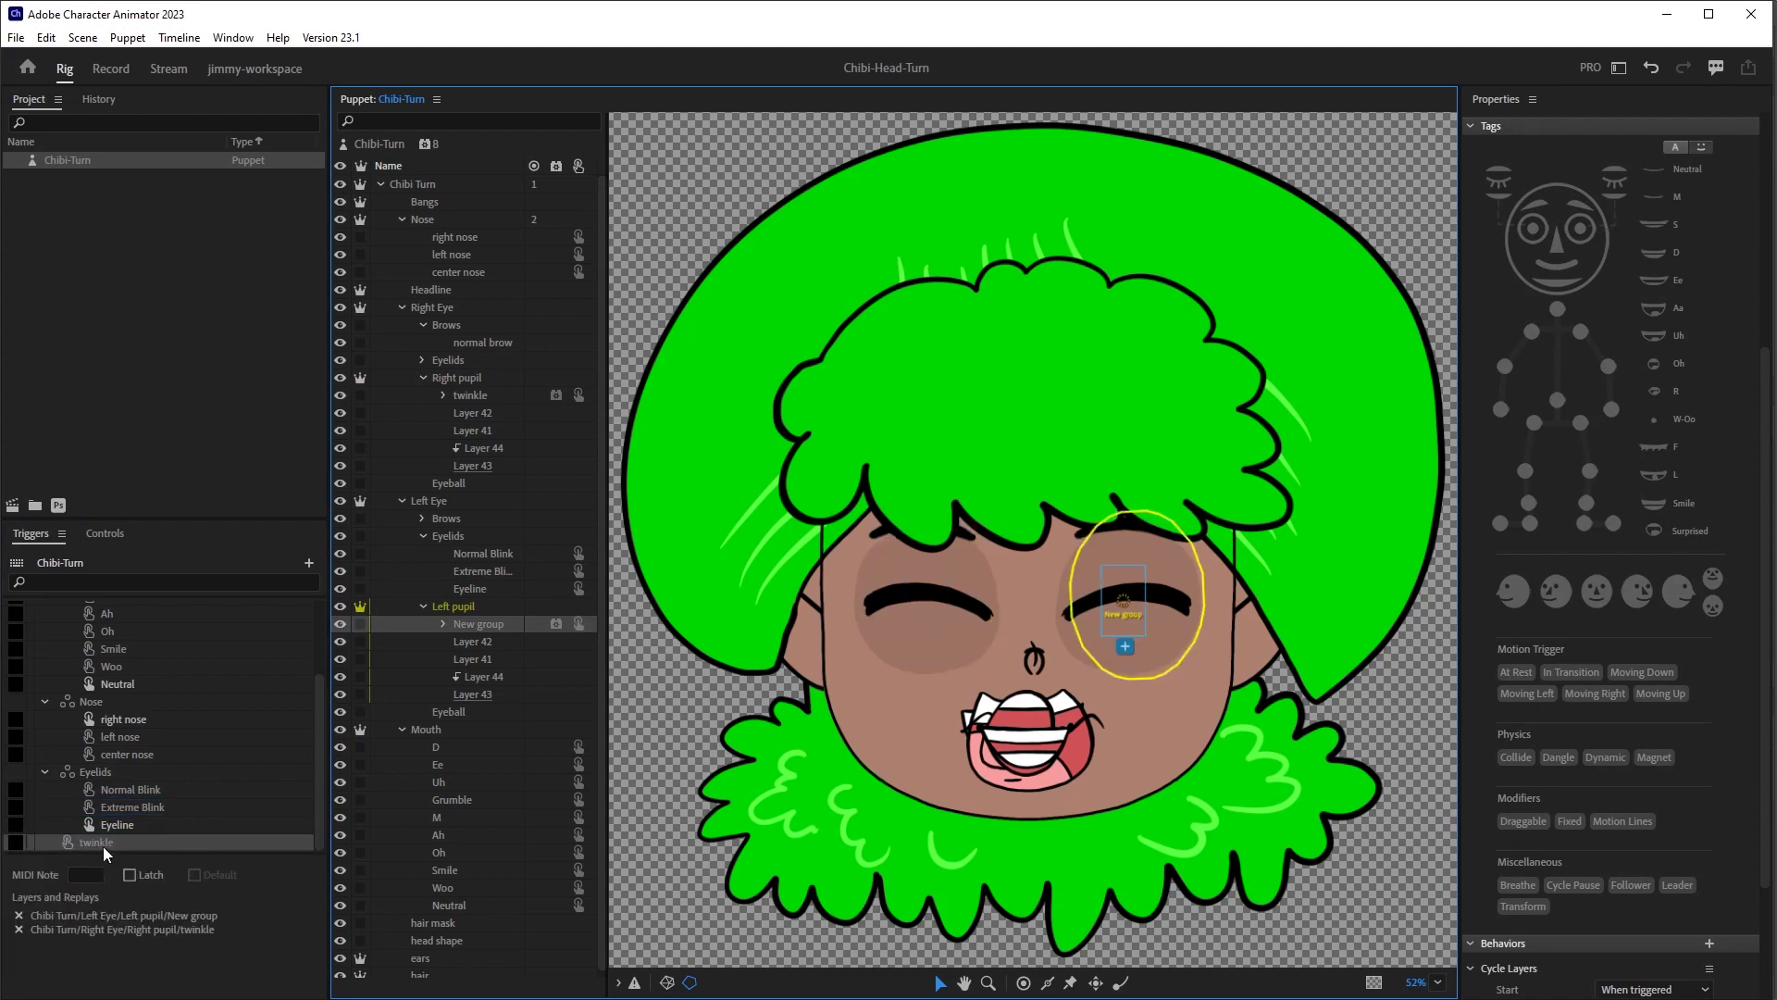
{"action": "left_click", "coordinate": [103, 846]}
- Make center nose the default trigger of the Nose swap set and turn on Latch for all three nose triggers
{"action": "left_click", "coordinate": [120, 725]}
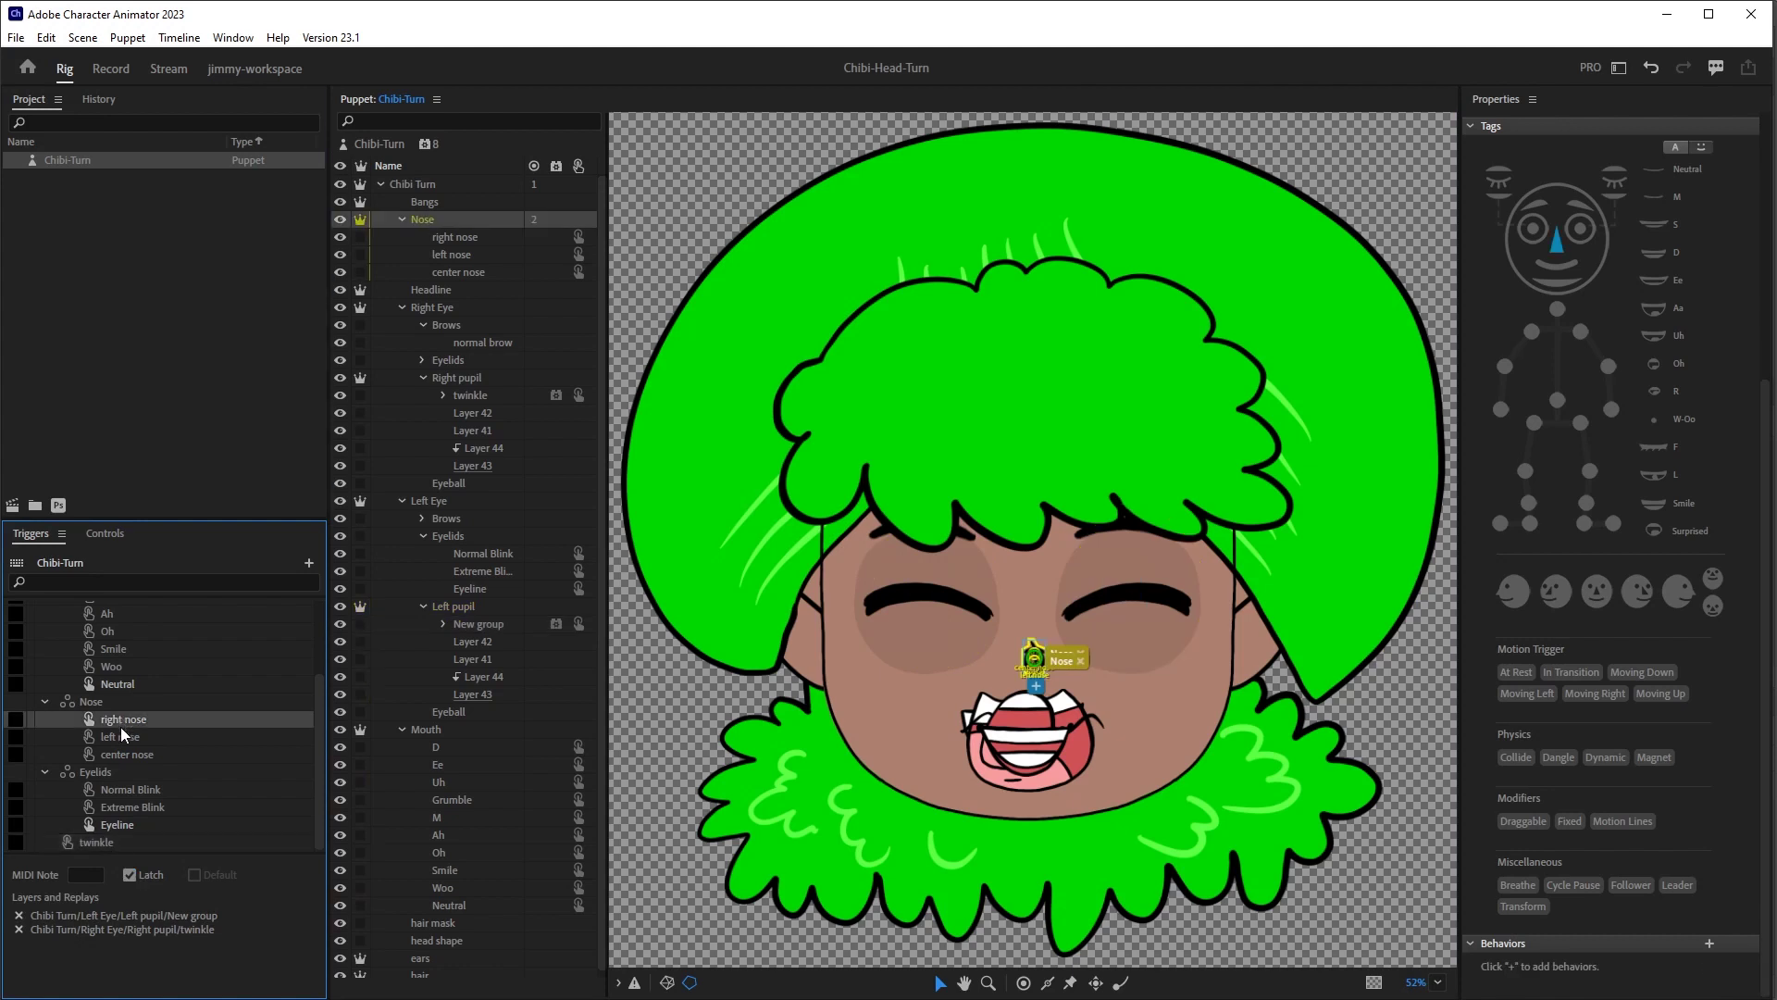
{"action": "left_click", "coordinate": [126, 758]}
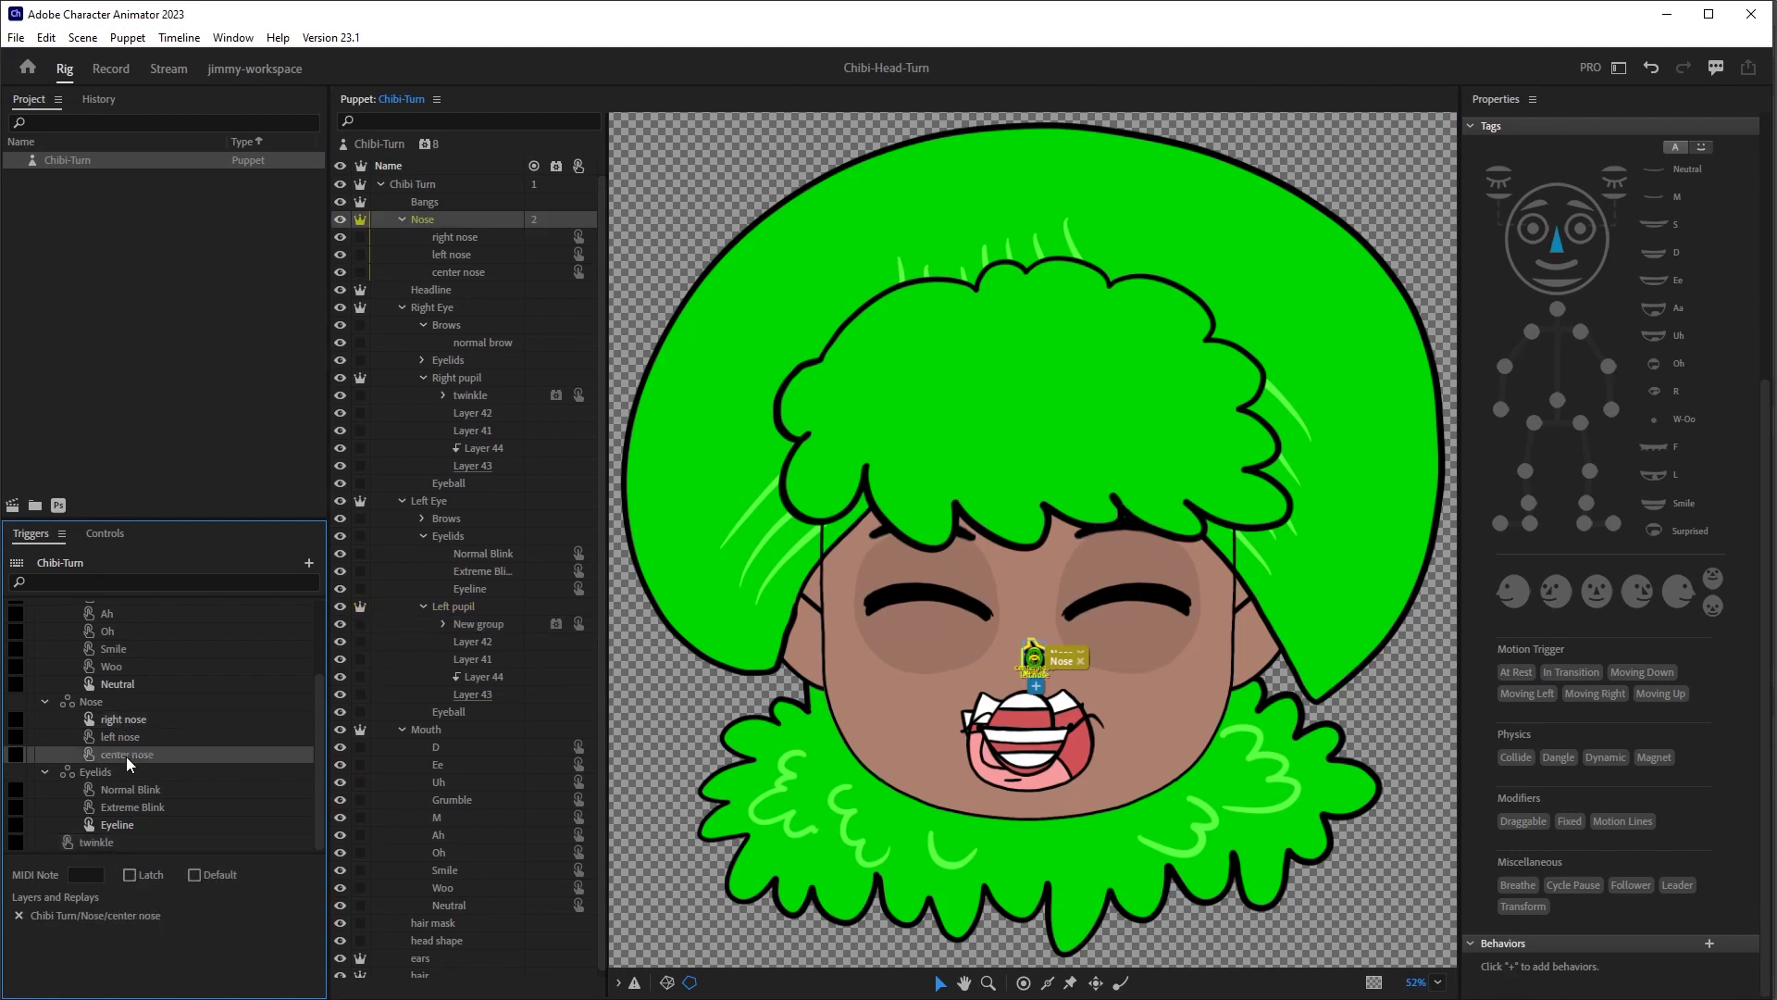
{"action": "left_click", "coordinate": [194, 874]}
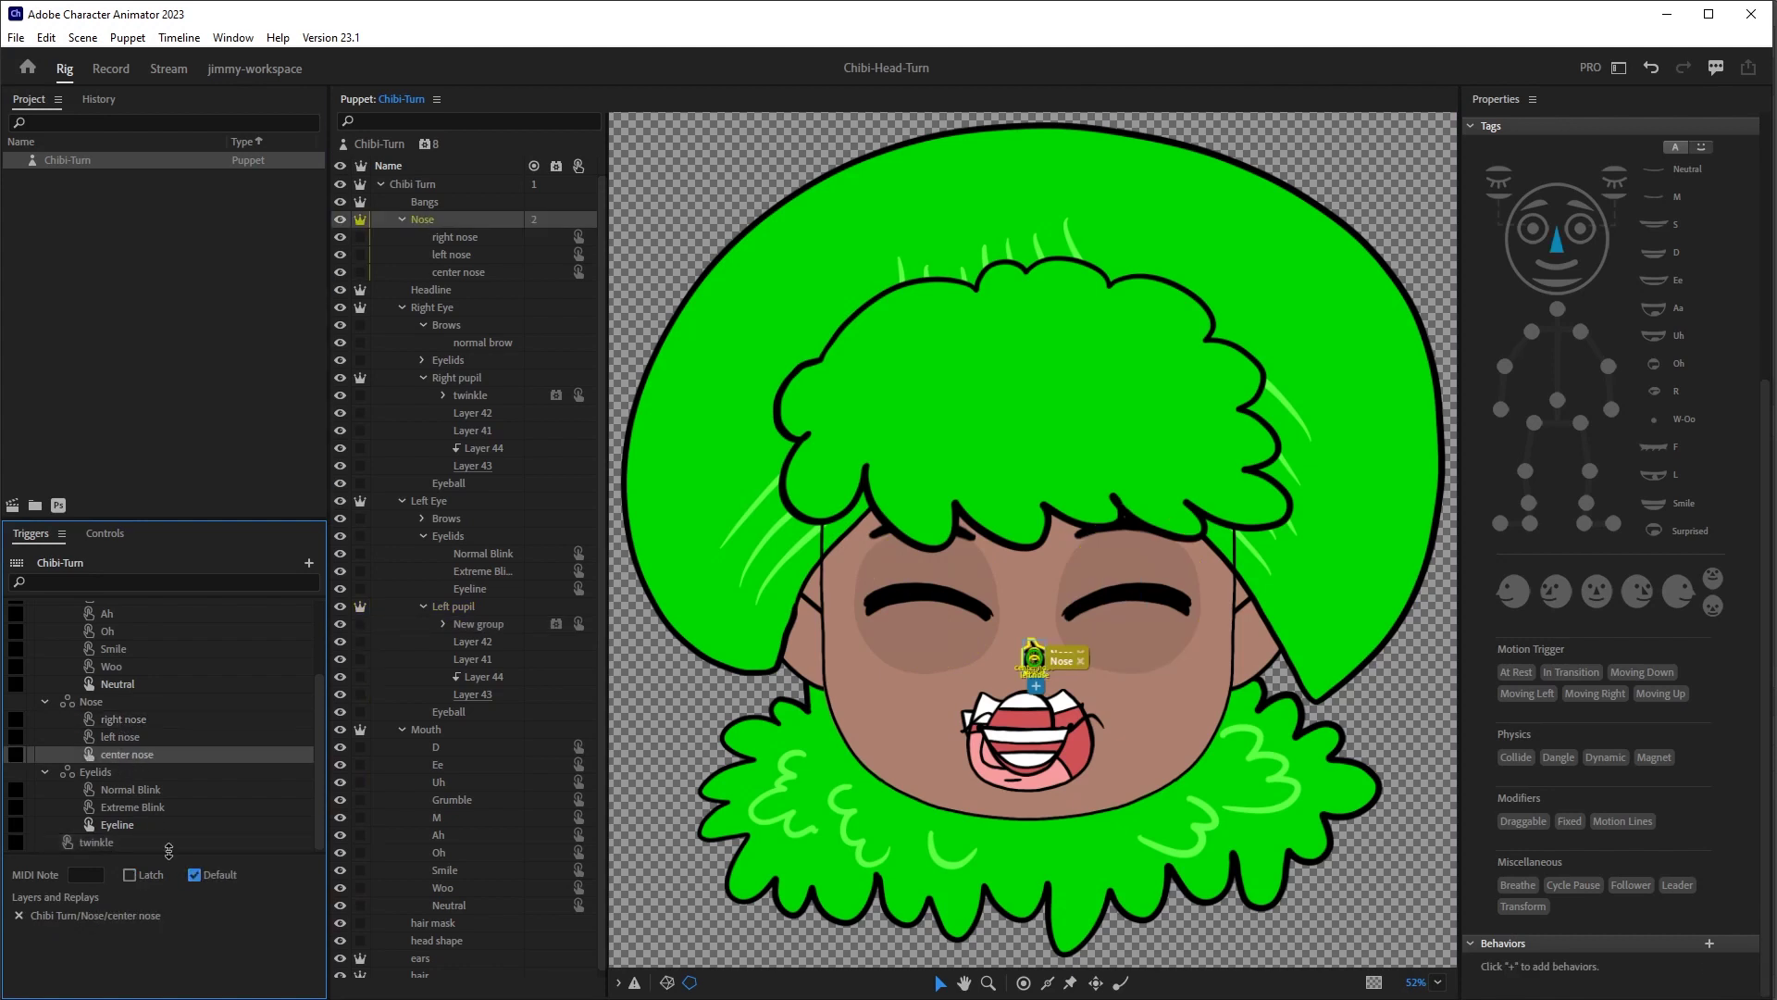
{"action": "left_click", "coordinate": [124, 716], "text": "shift"}
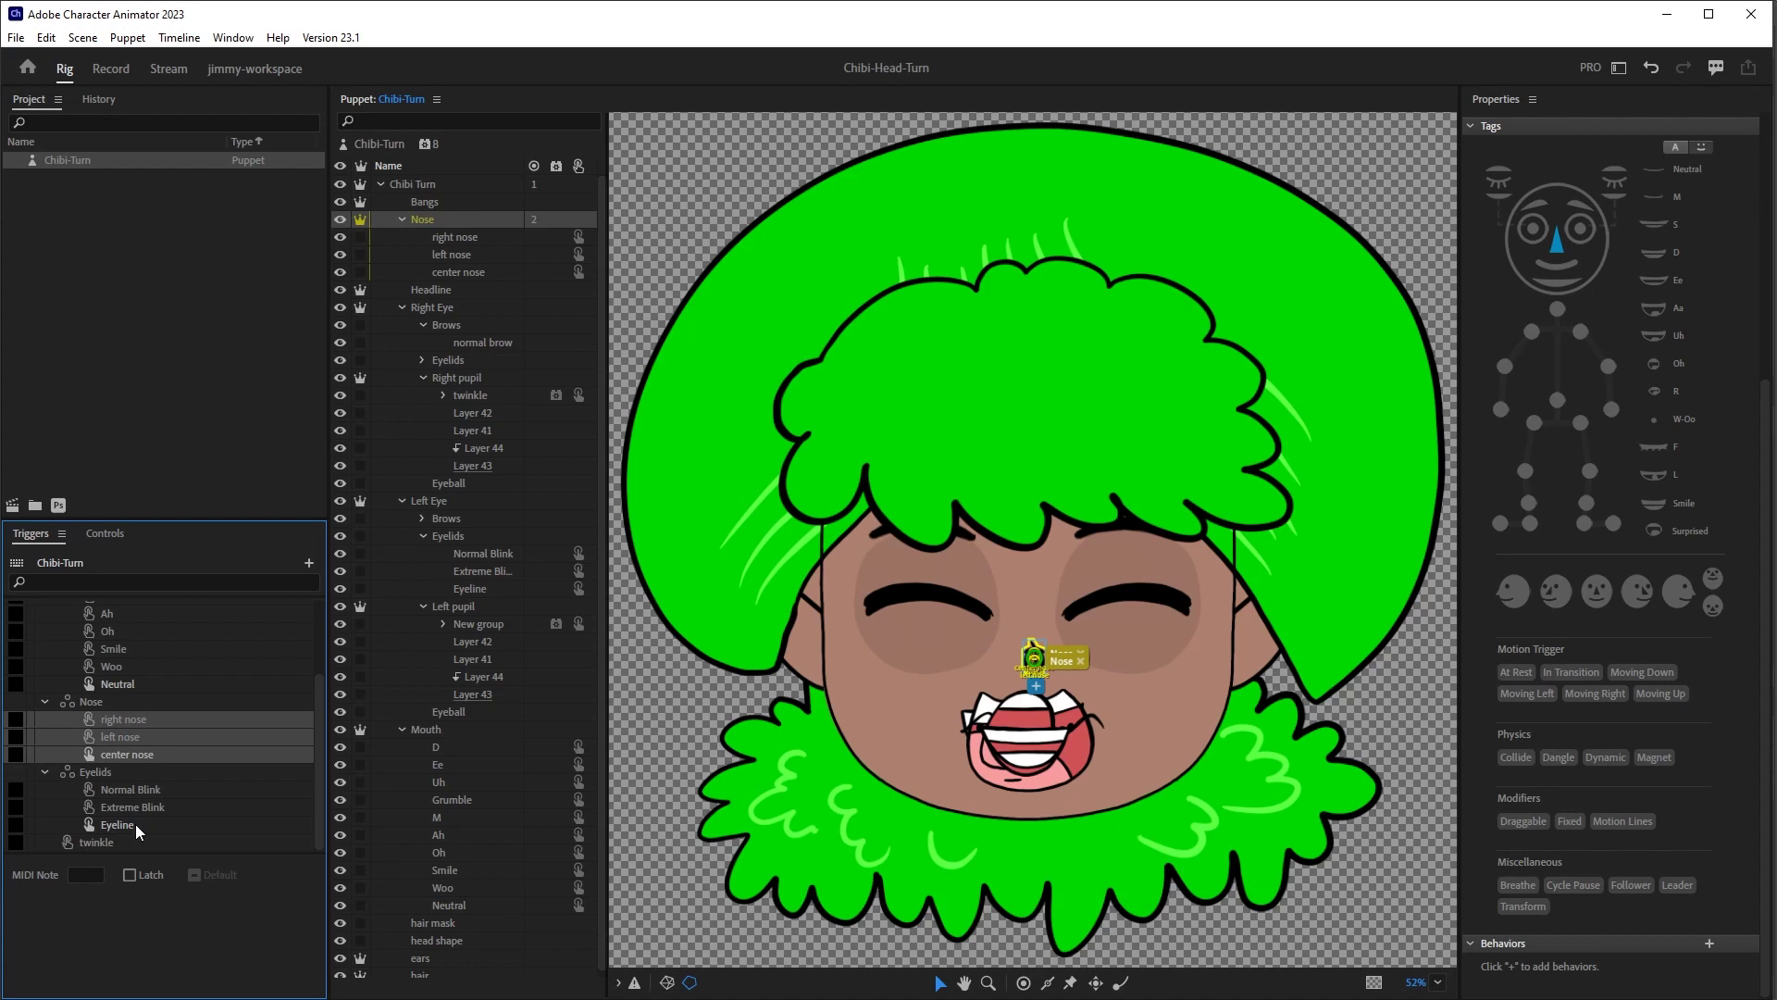
{"action": "left_click", "coordinate": [130, 879]}
{"action": "left_click", "coordinate": [116, 702]}
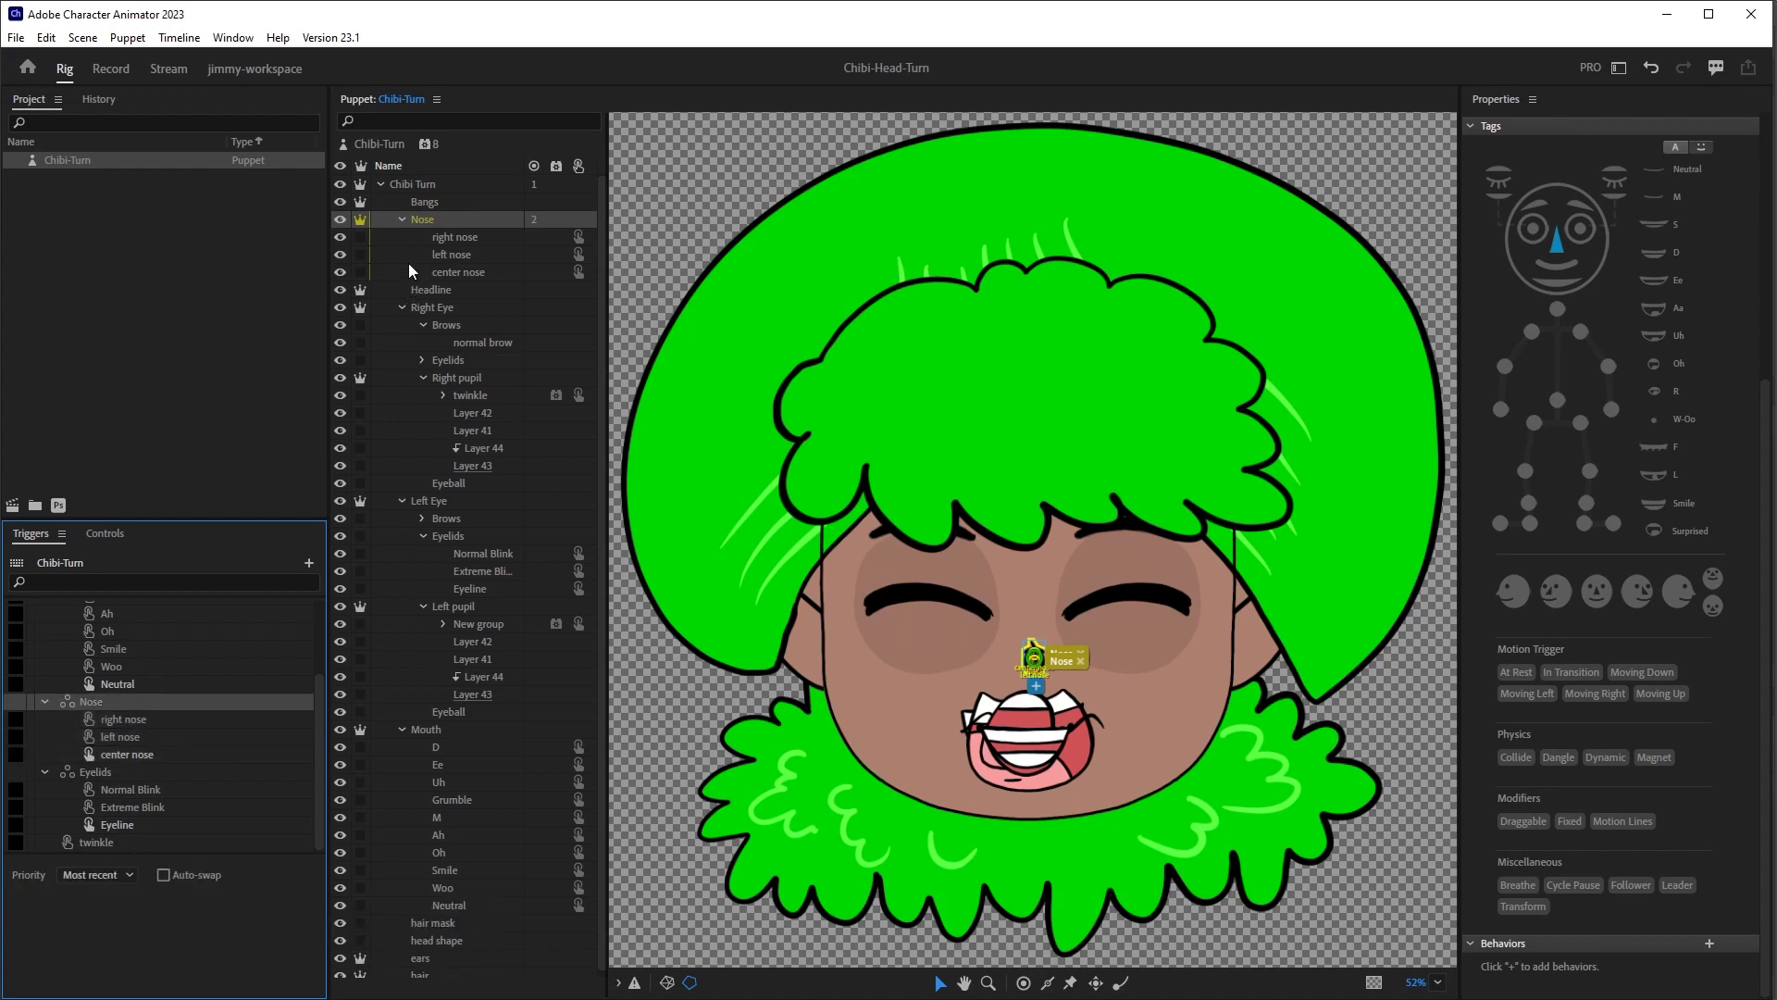
- Collapse the Nose, Right Eye, Left Eye and Mouth groups in the puppet's layer list
{"action": "left_click", "coordinate": [402, 219]}
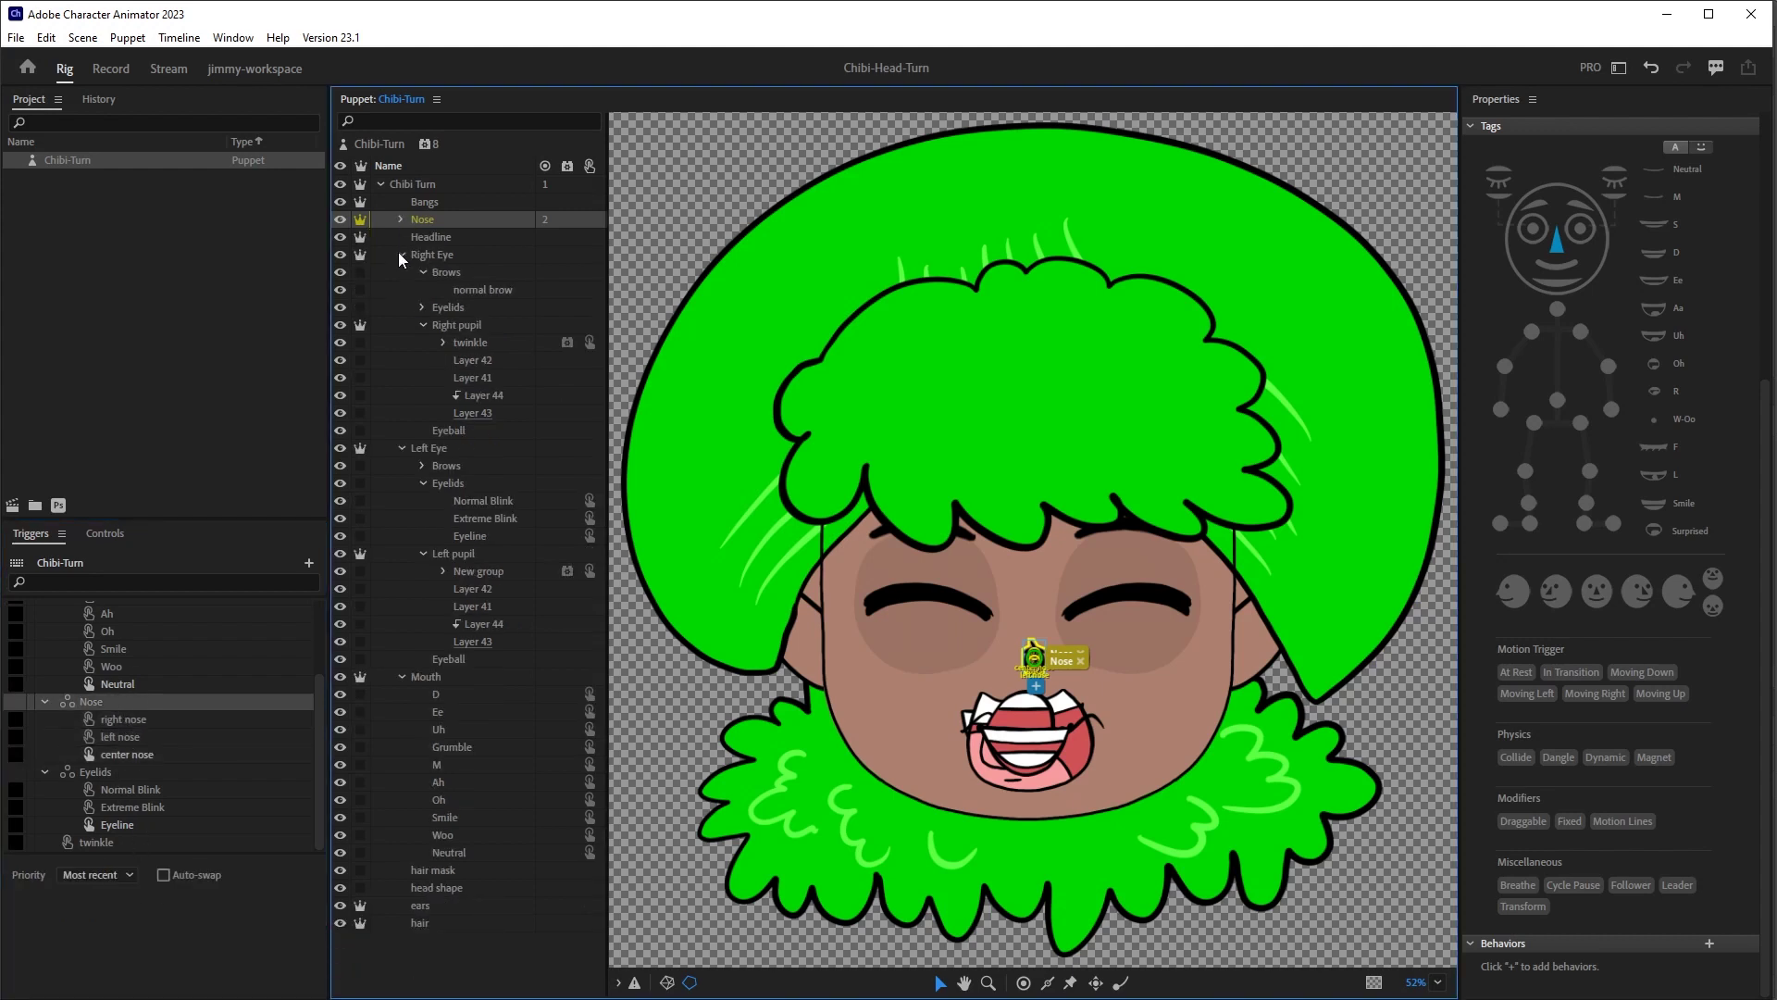
{"action": "left_click", "coordinate": [400, 254]}
{"action": "left_click", "coordinate": [400, 272]}
{"action": "left_click", "coordinate": [401, 289]}
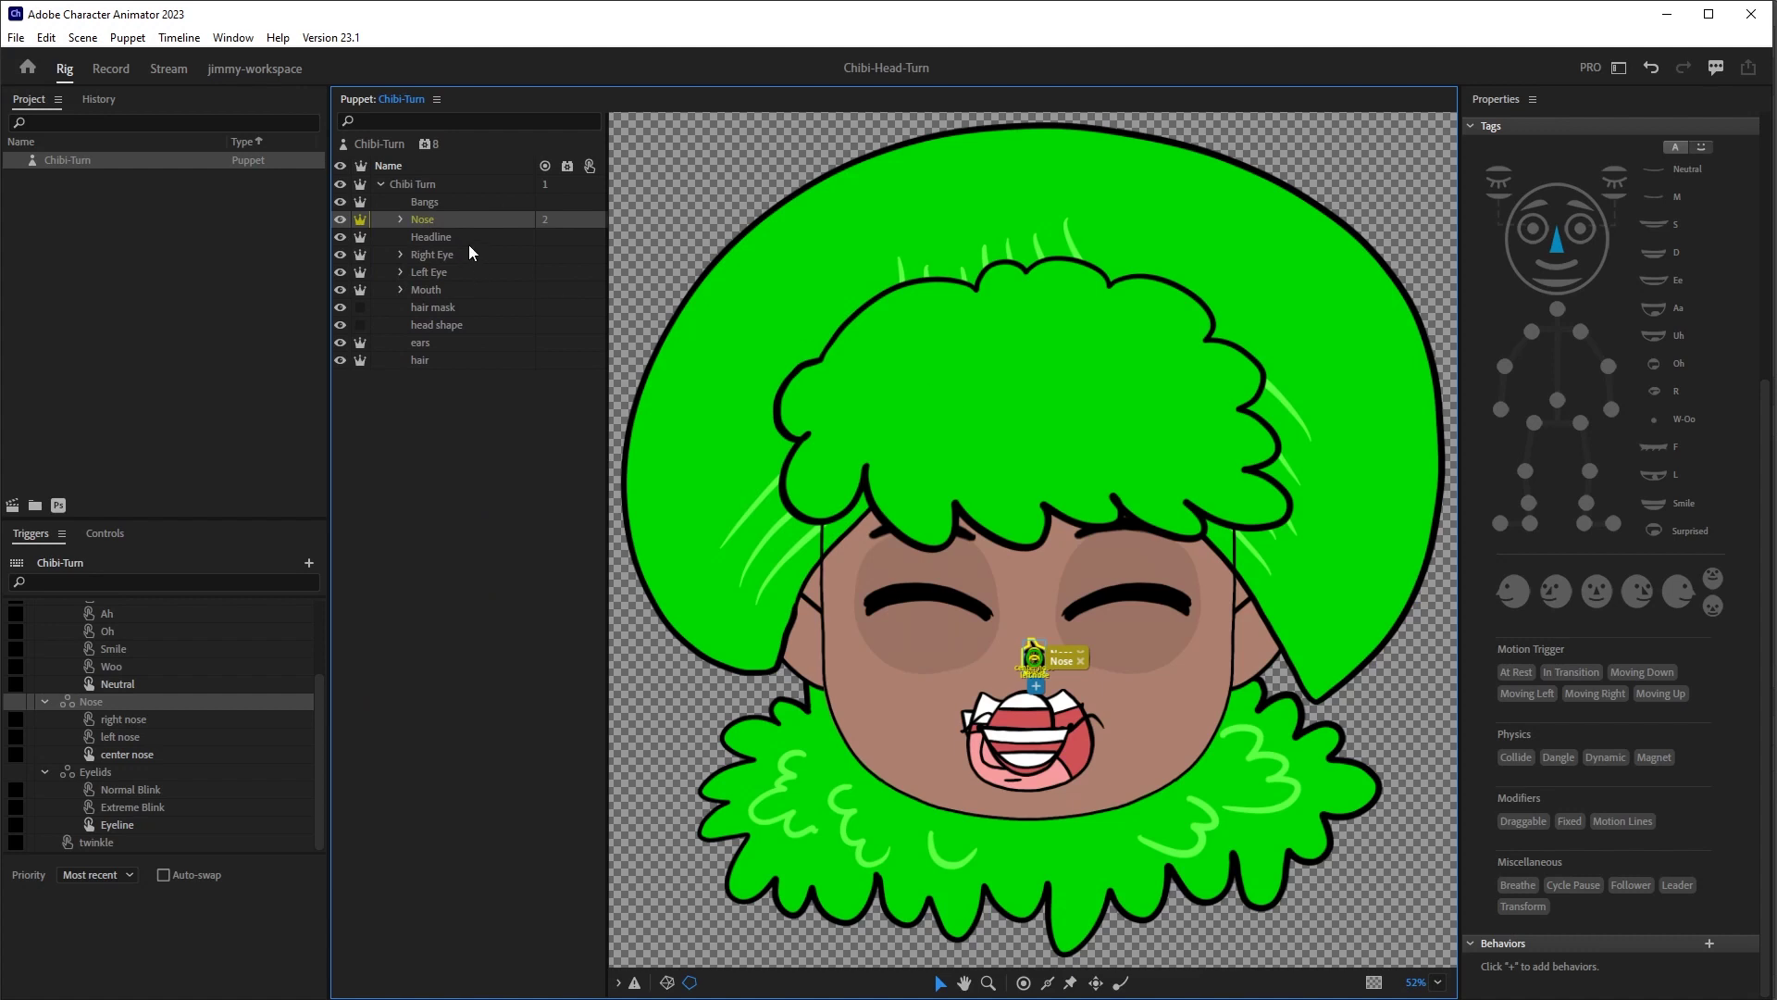
- Add the Transform behavior to the Bangs, Nose, Right Eye, Left Eye, Mouth, ears and hair layers together
{"action": "left_click", "coordinate": [435, 200], "text": "ctrl"}
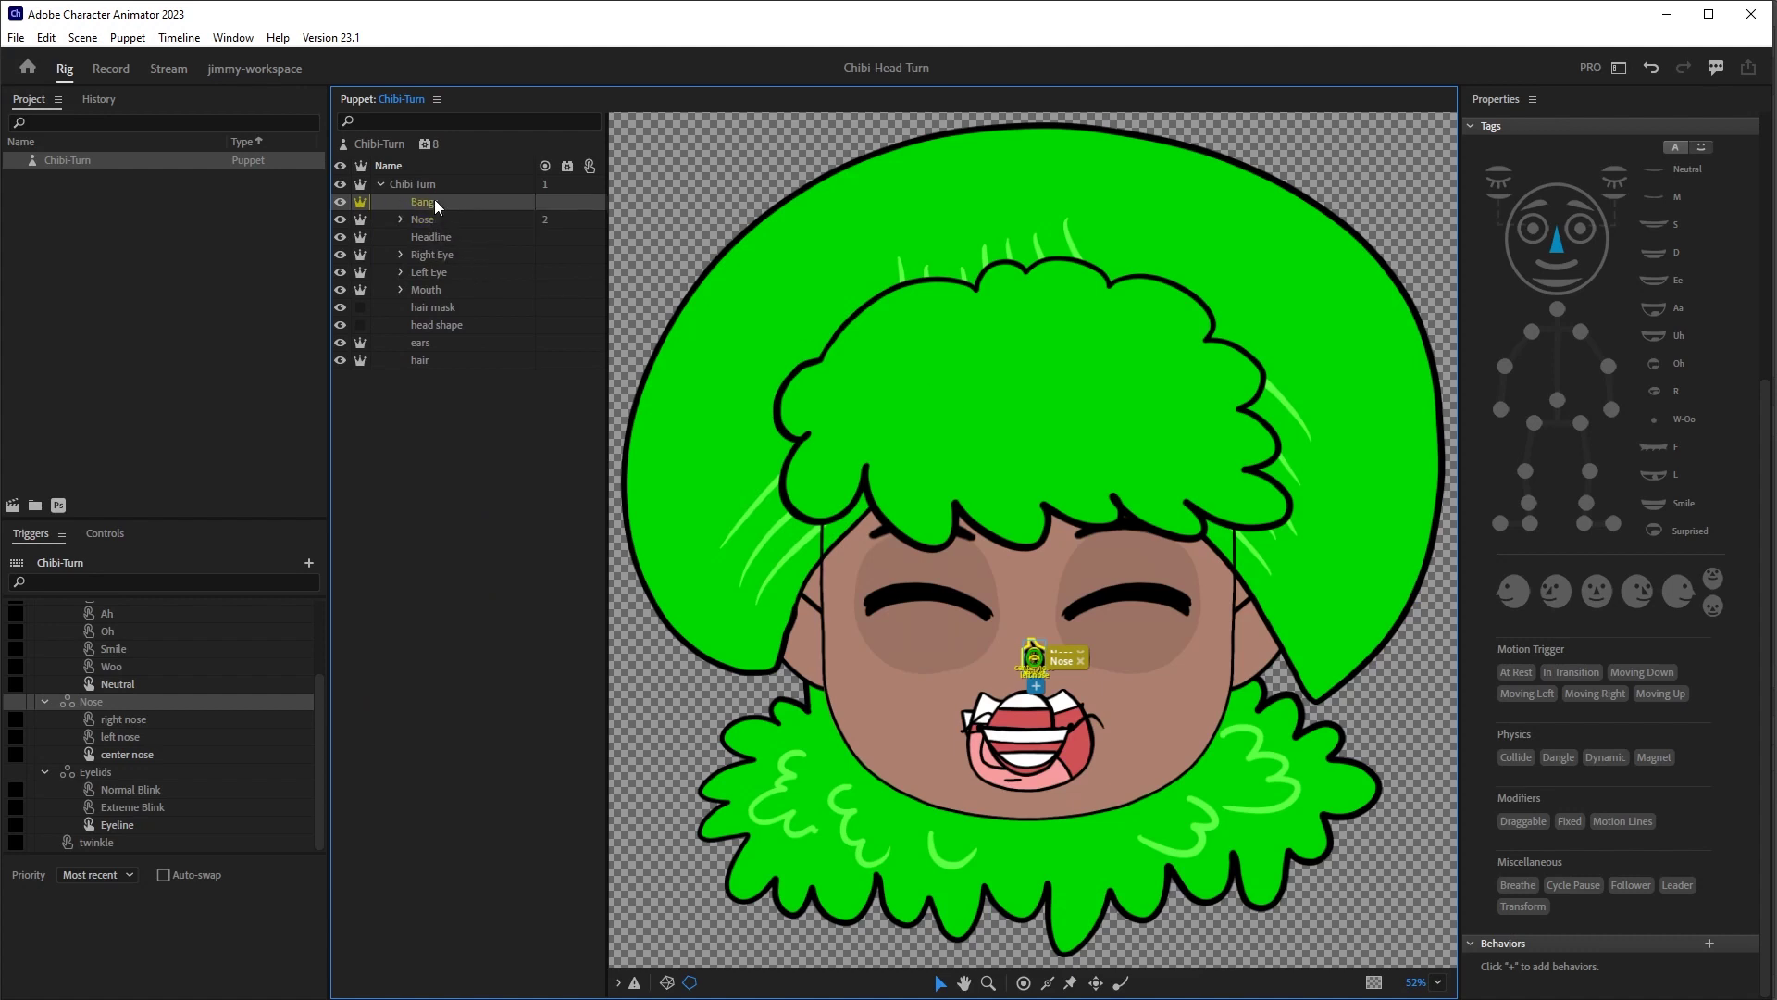
{"action": "left_click", "coordinate": [427, 254], "text": "ctrl"}
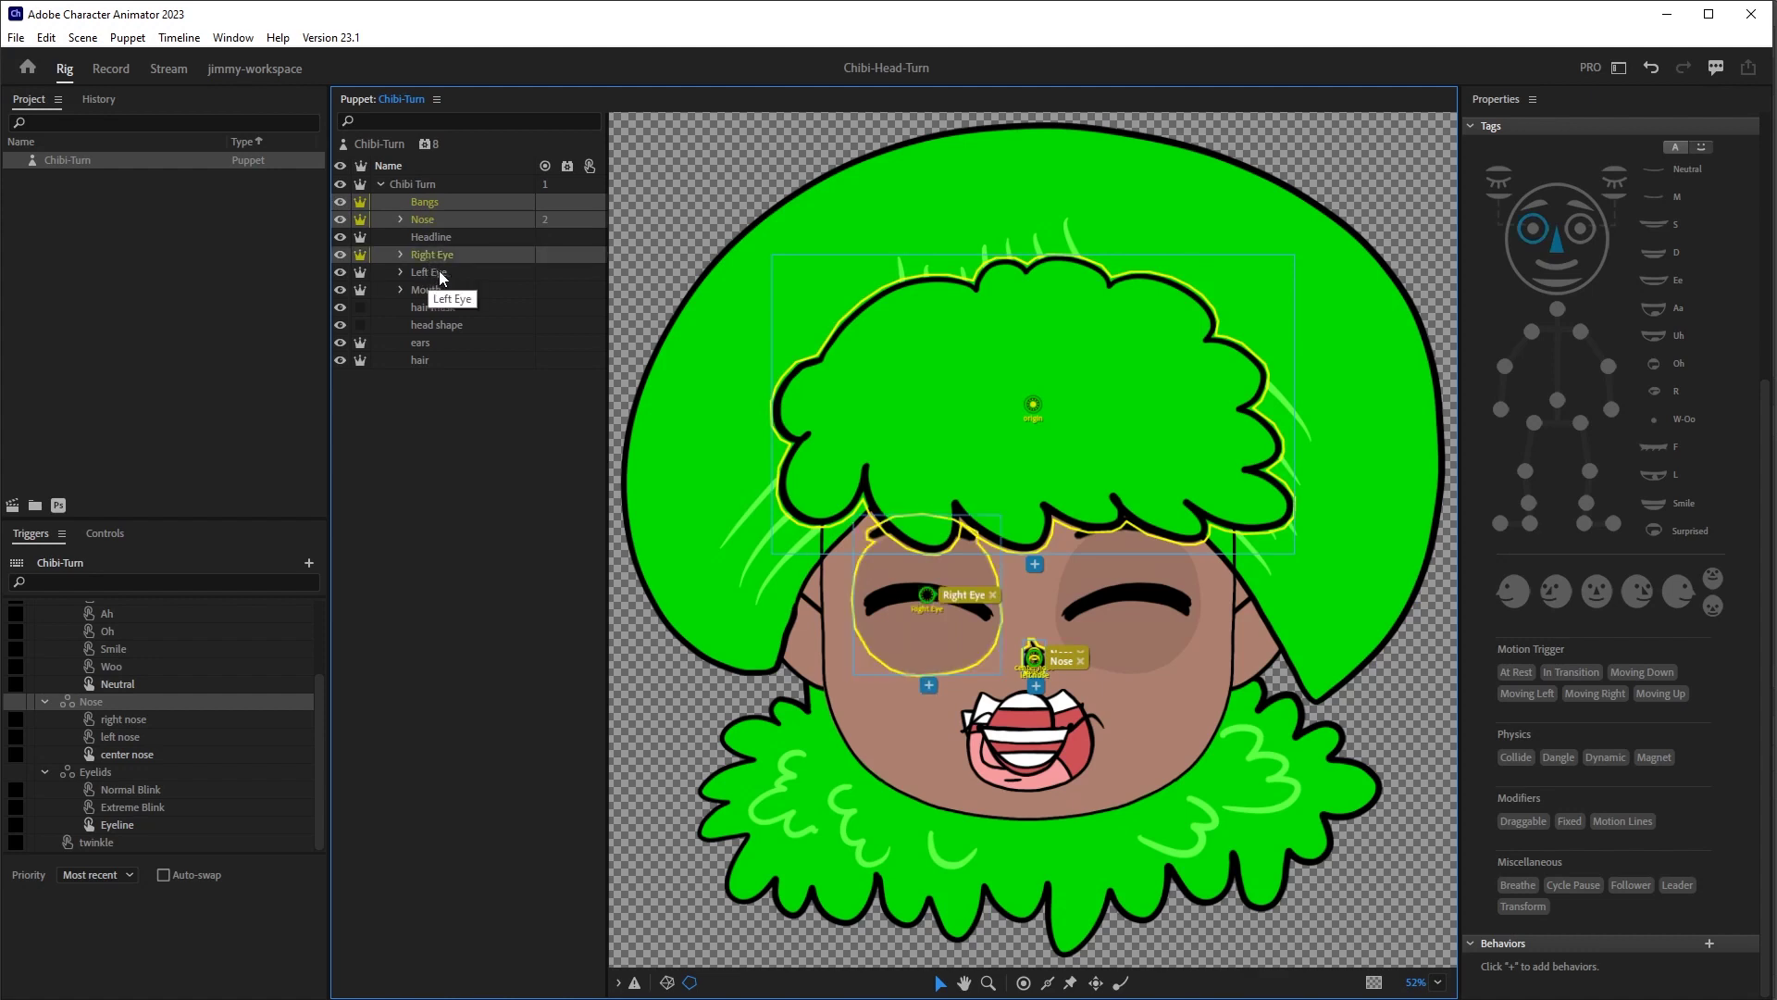
{"action": "left_click", "coordinate": [441, 274], "text": "ctrl"}
{"action": "left_click", "coordinate": [433, 291], "text": "ctrl"}
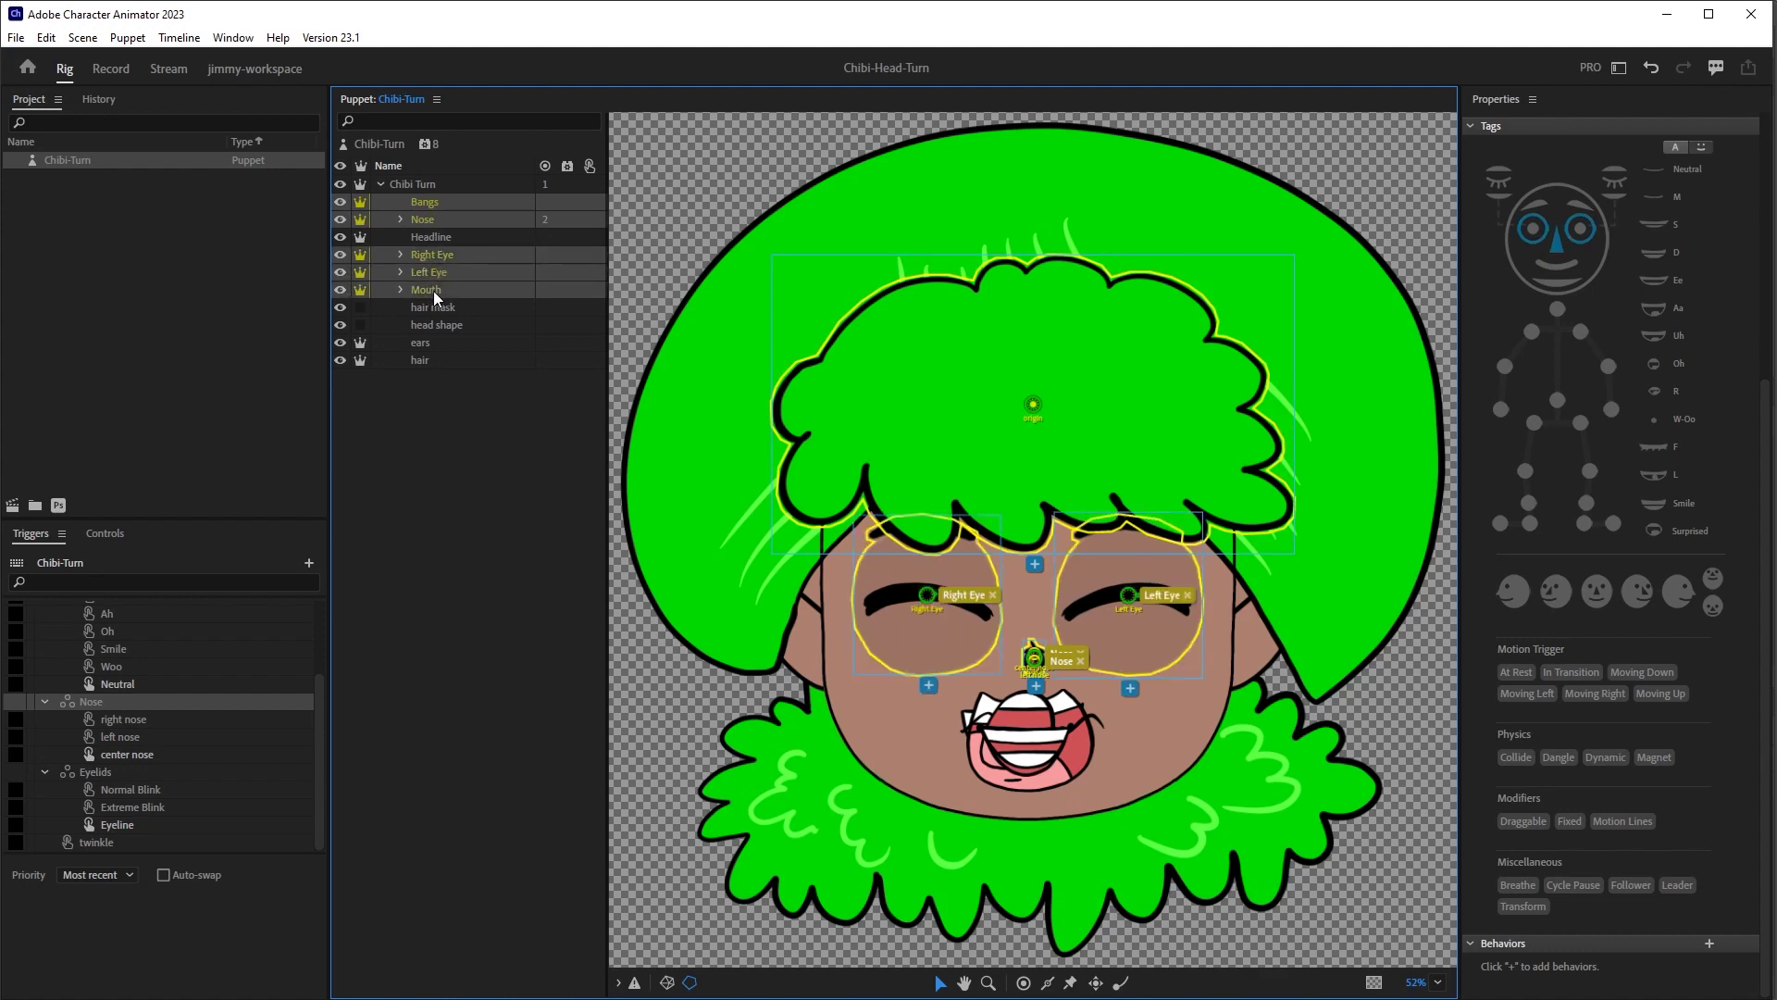
{"action": "left_click", "coordinate": [423, 345], "text": "ctrl"}
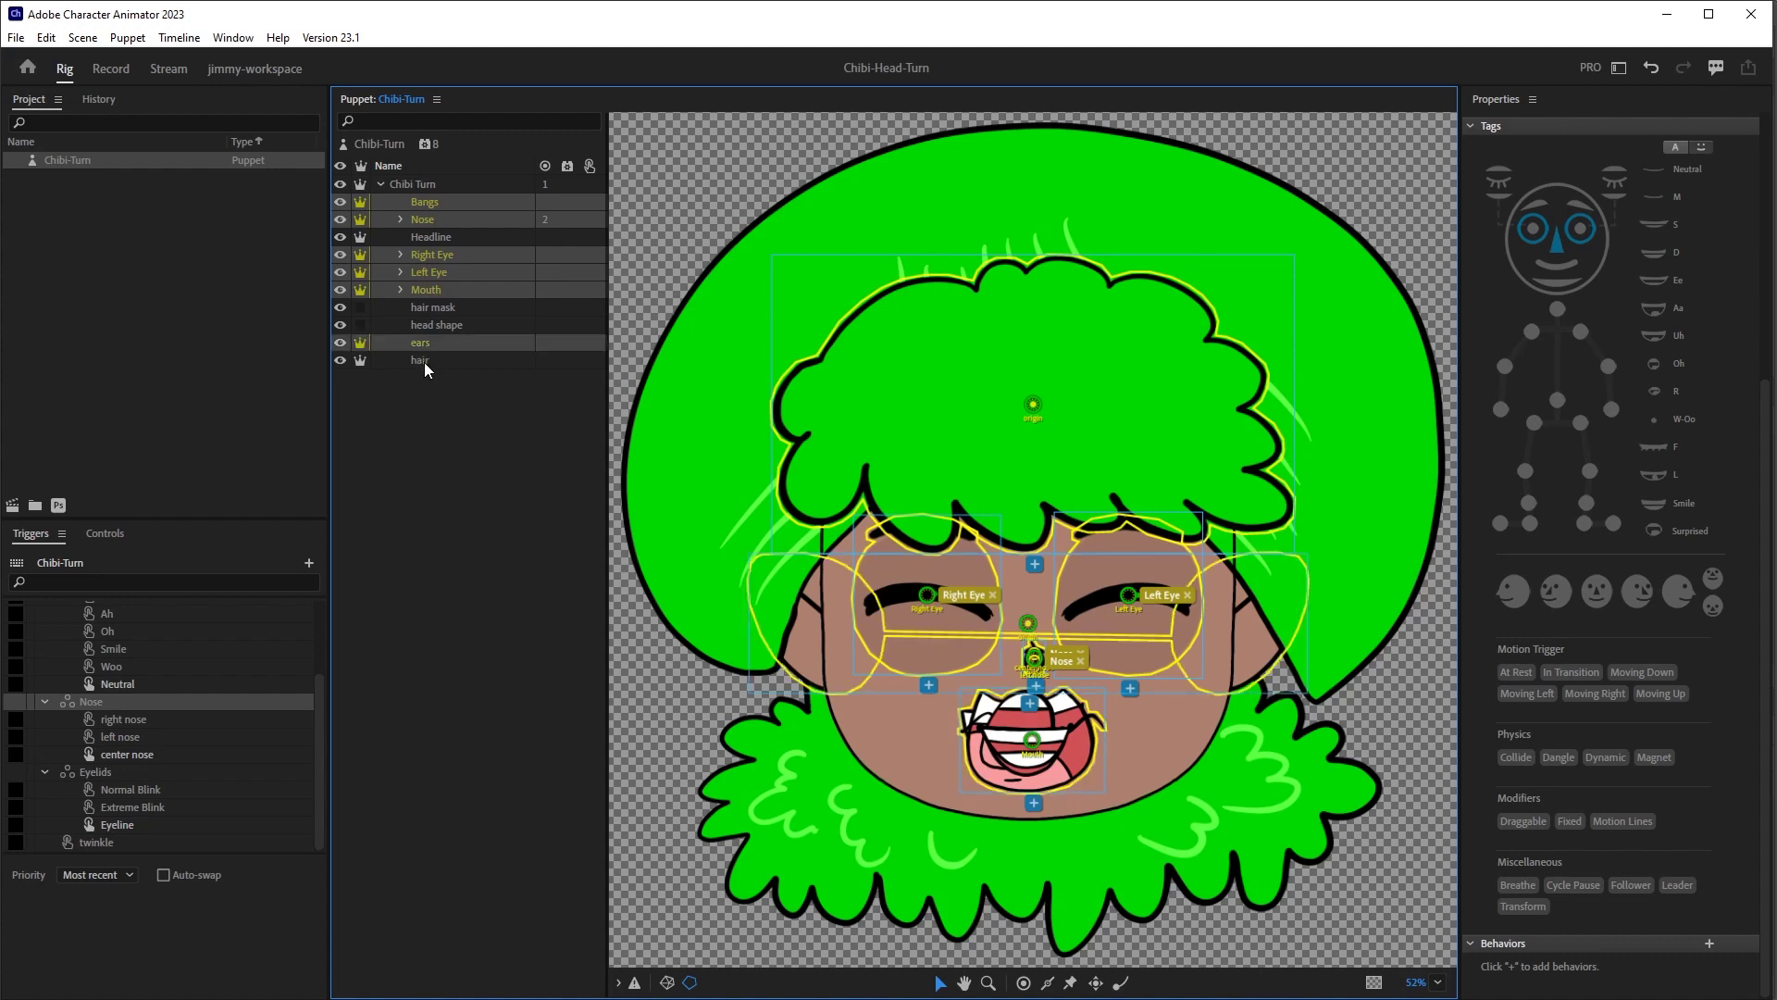
{"action": "left_click", "coordinate": [424, 363], "text": "ctrl"}
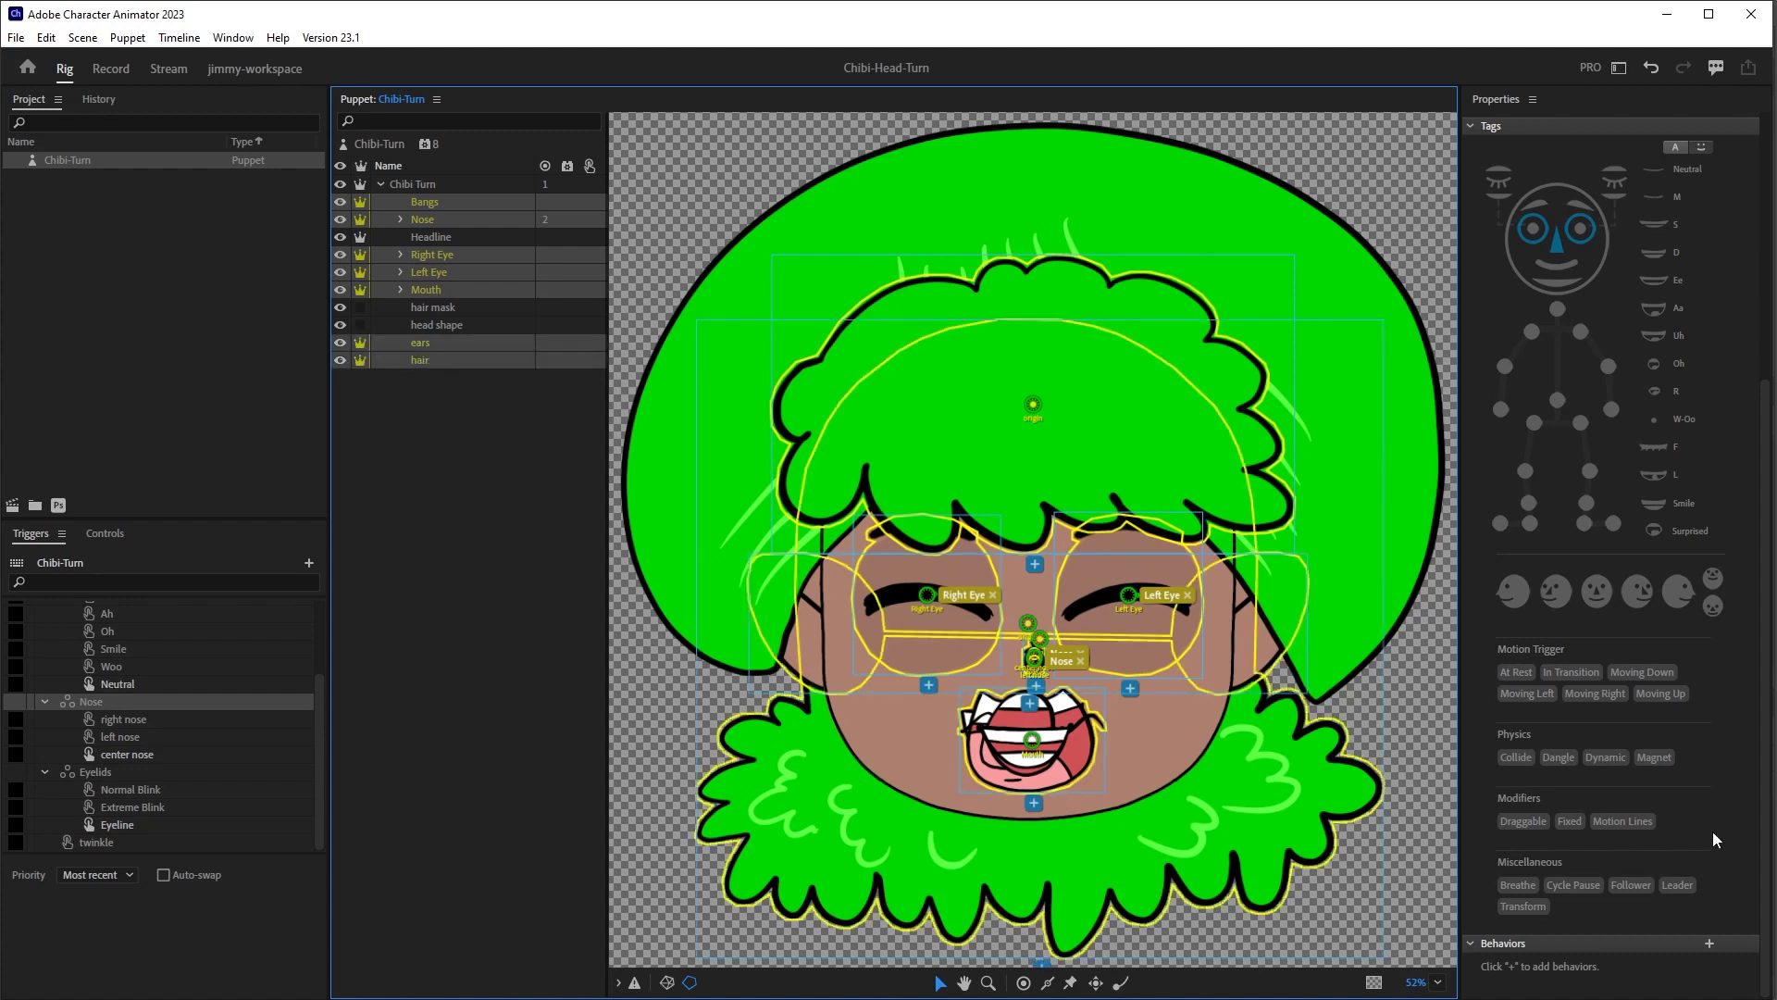
{"action": "left_click", "coordinate": [1708, 943]}
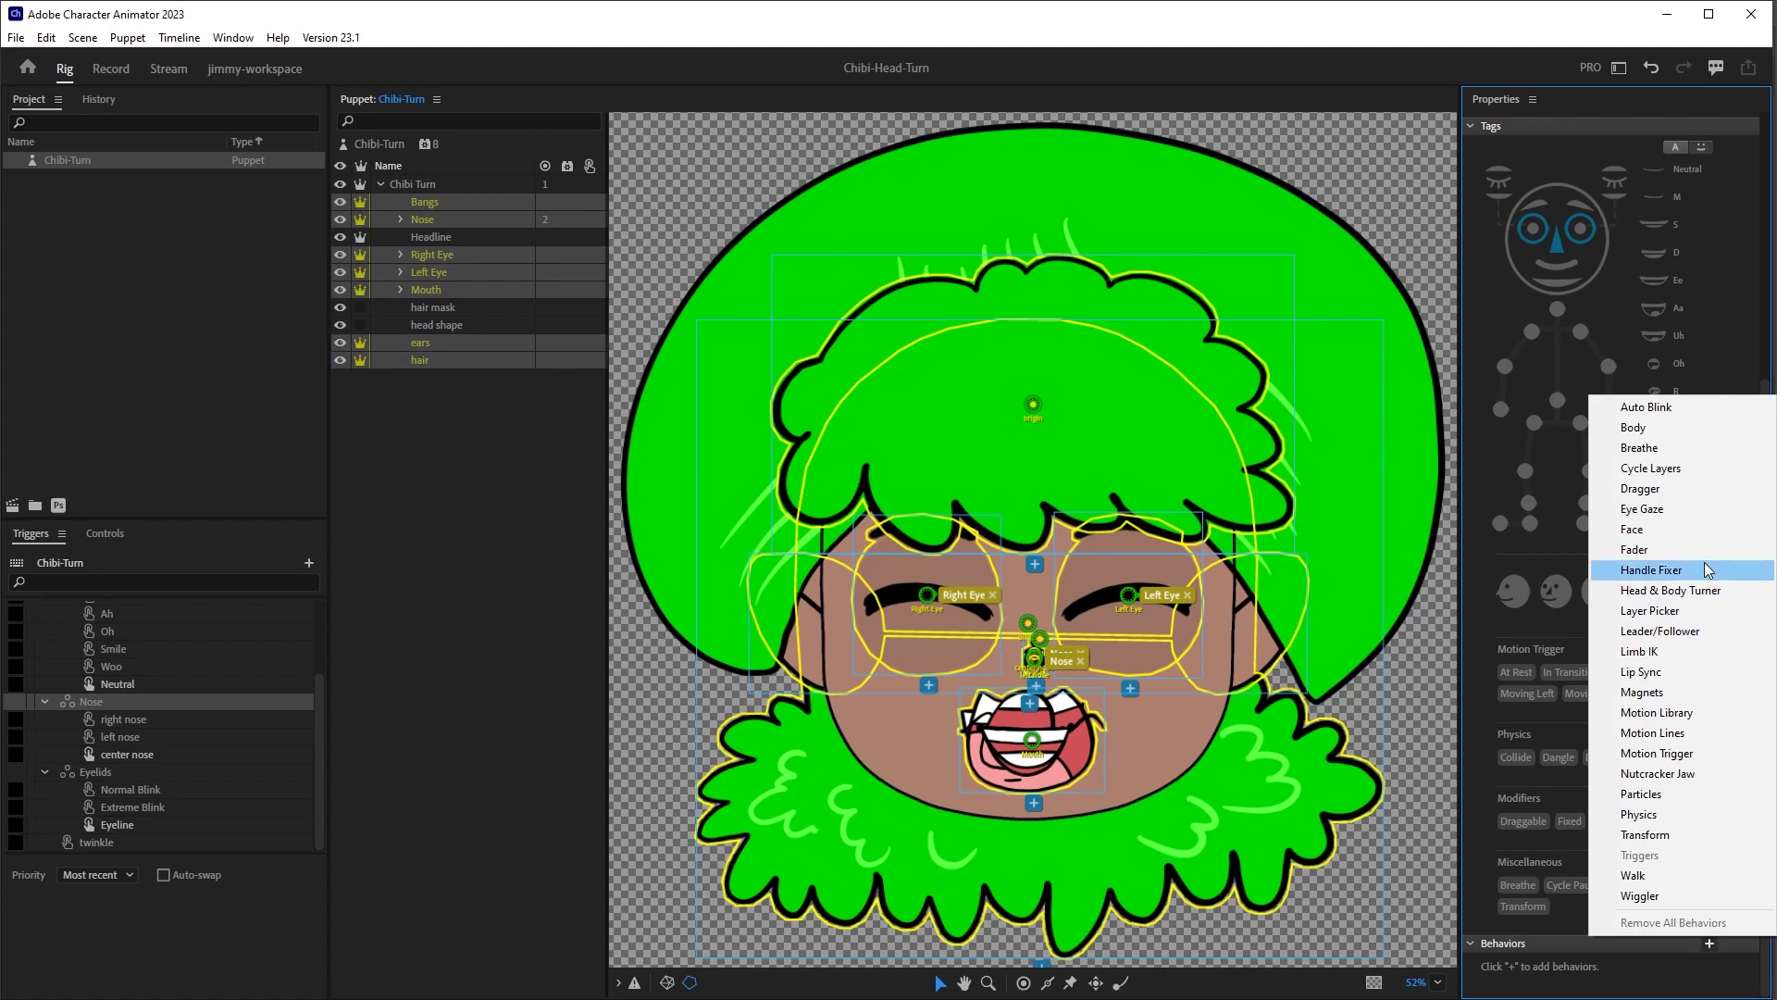
{"action": "left_click", "coordinate": [1653, 835]}
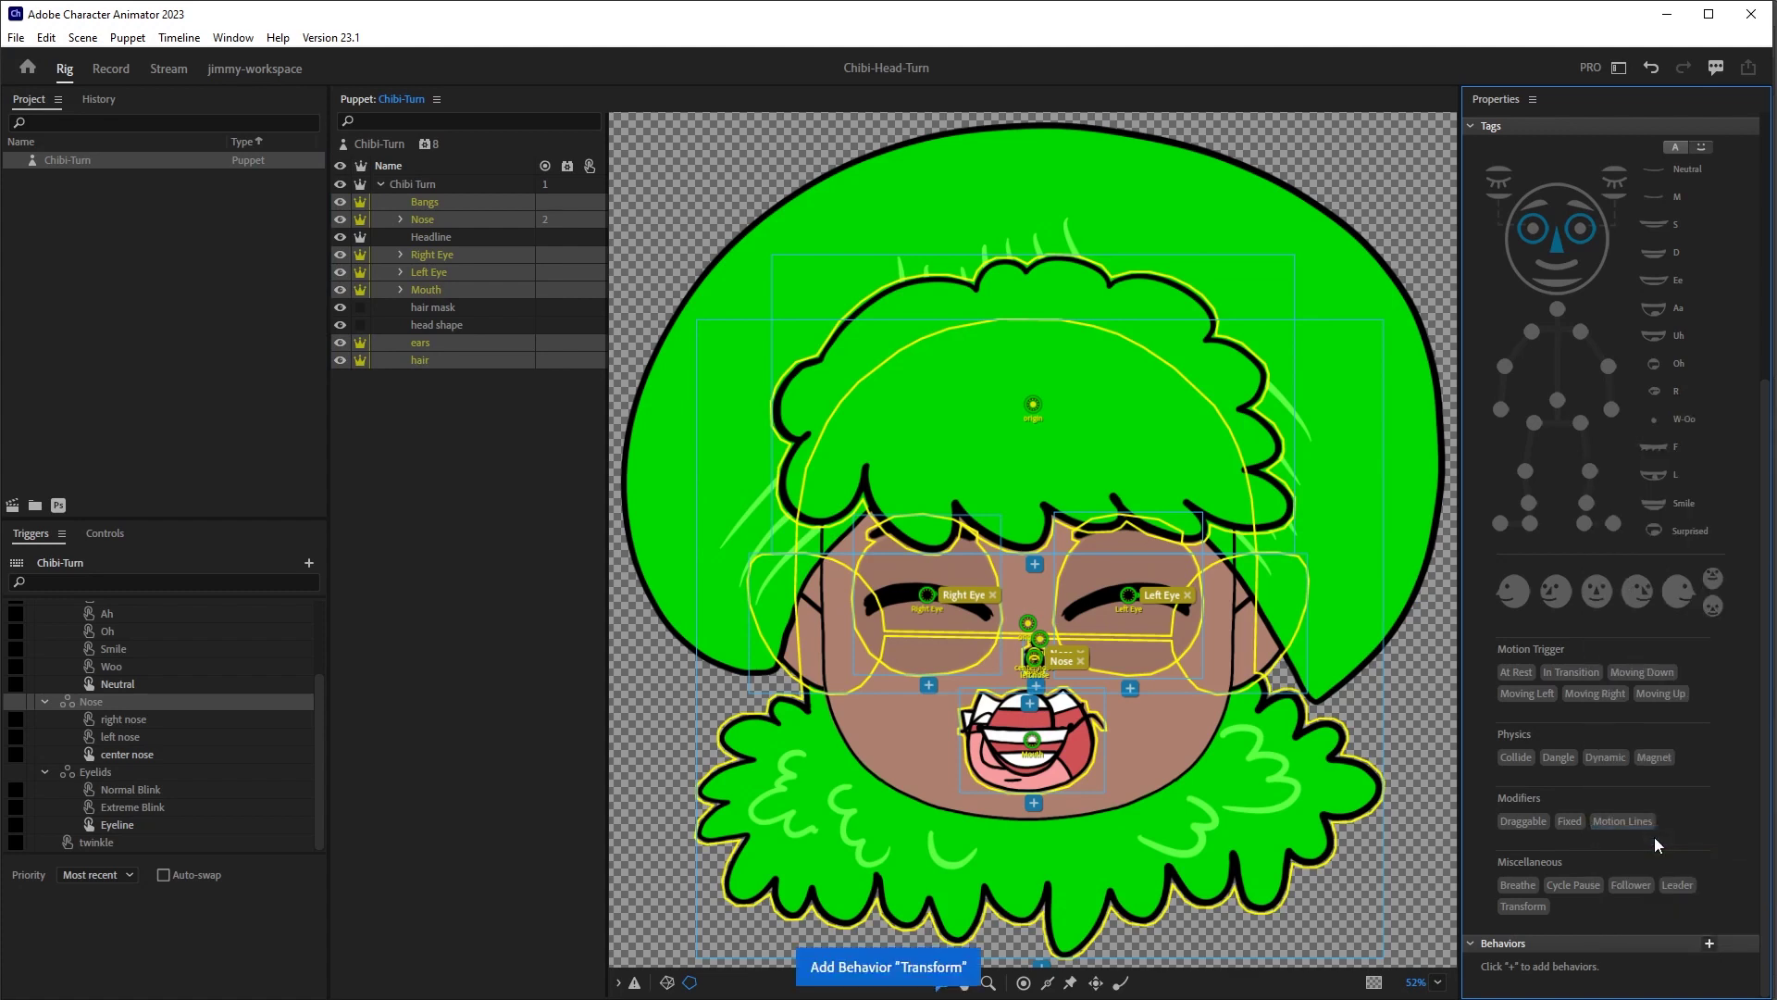
{"action": "left_click", "coordinate": [389, 142]}
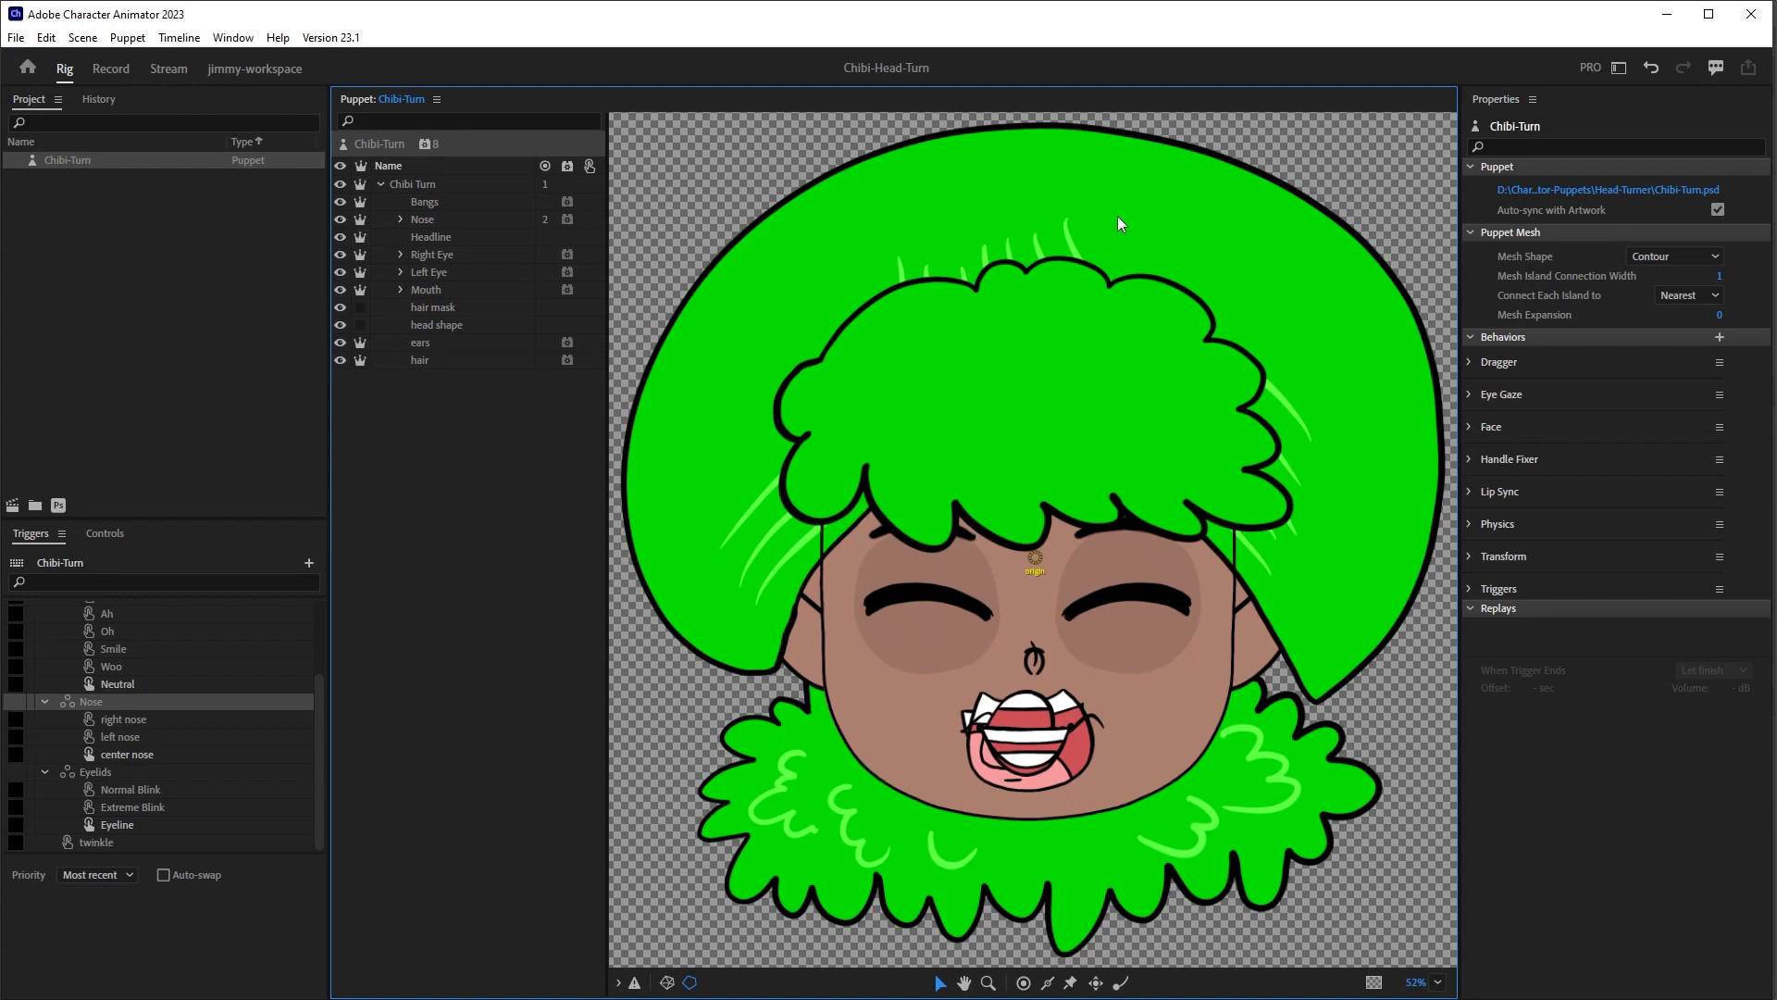
{"action": "left_click", "coordinate": [733, 234]}
{"action": "scroll", "coordinate": [674, 697], "scroll_direction": "down", "scroll_amount": 2}
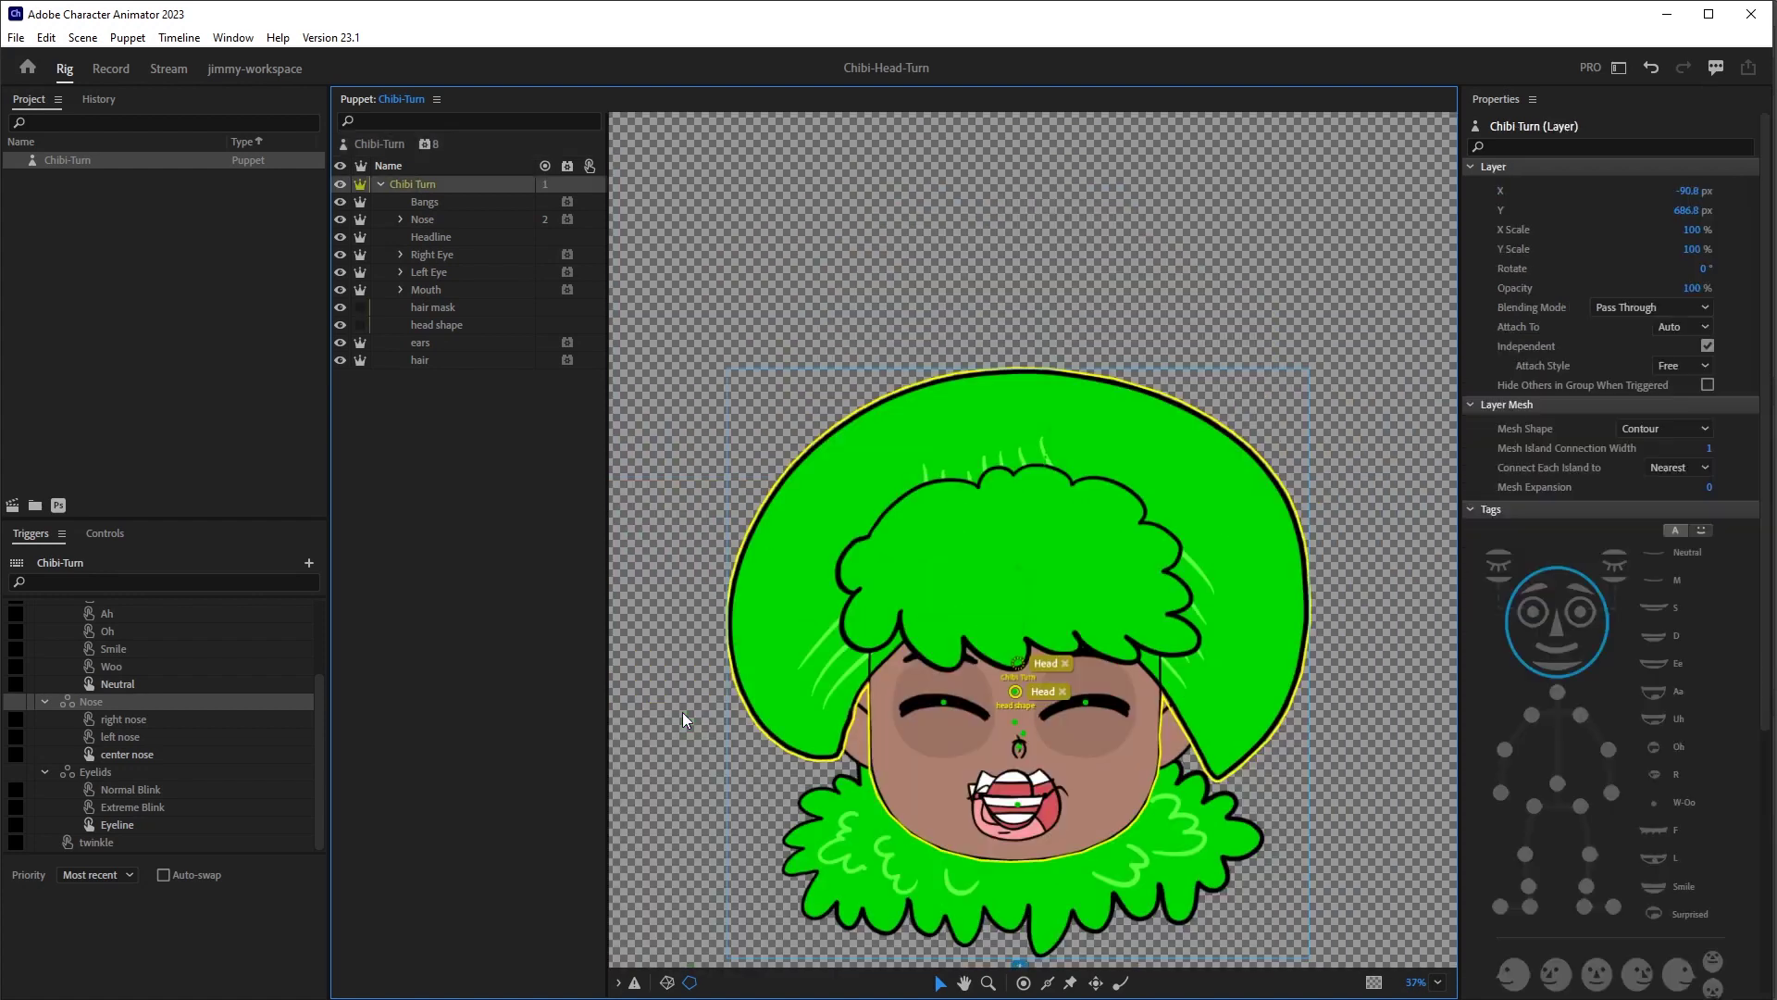
{"action": "key", "text": "ctrl+z"}
{"action": "scroll", "coordinate": [1014, 397], "scroll_direction": "up", "scroll_amount": 2}
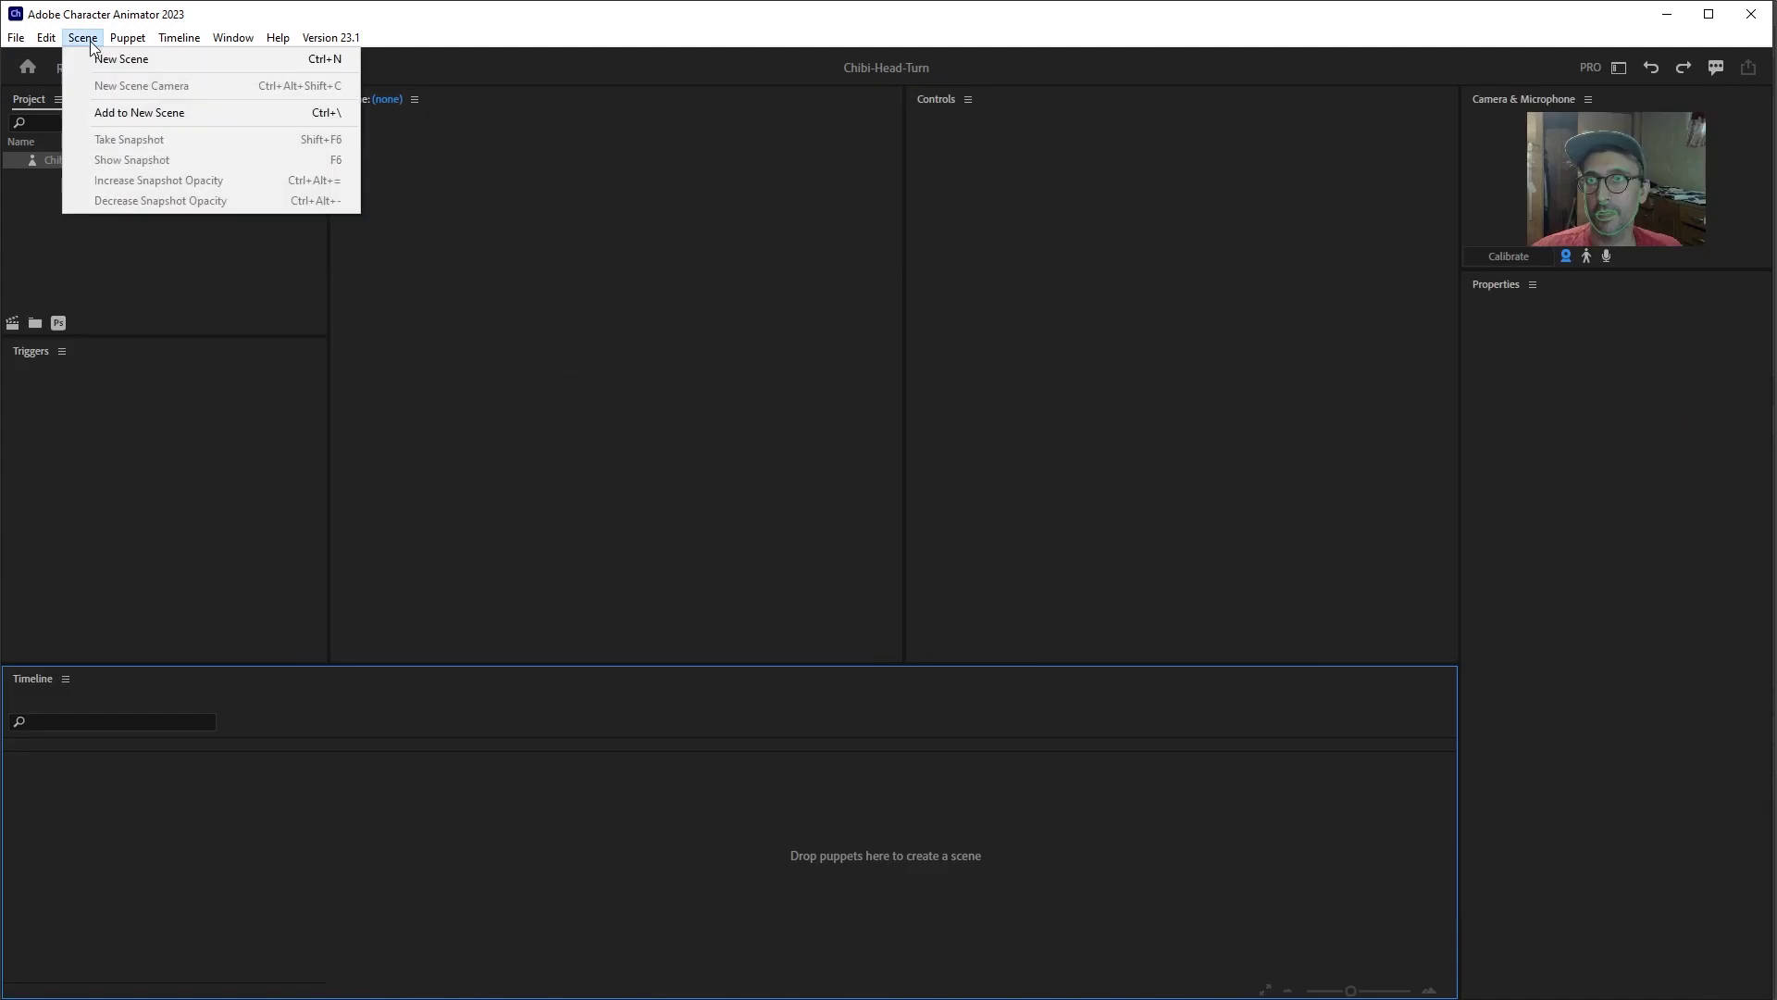
- Create a new scene named head-turn
{"action": "left_click", "coordinate": [102, 54]}
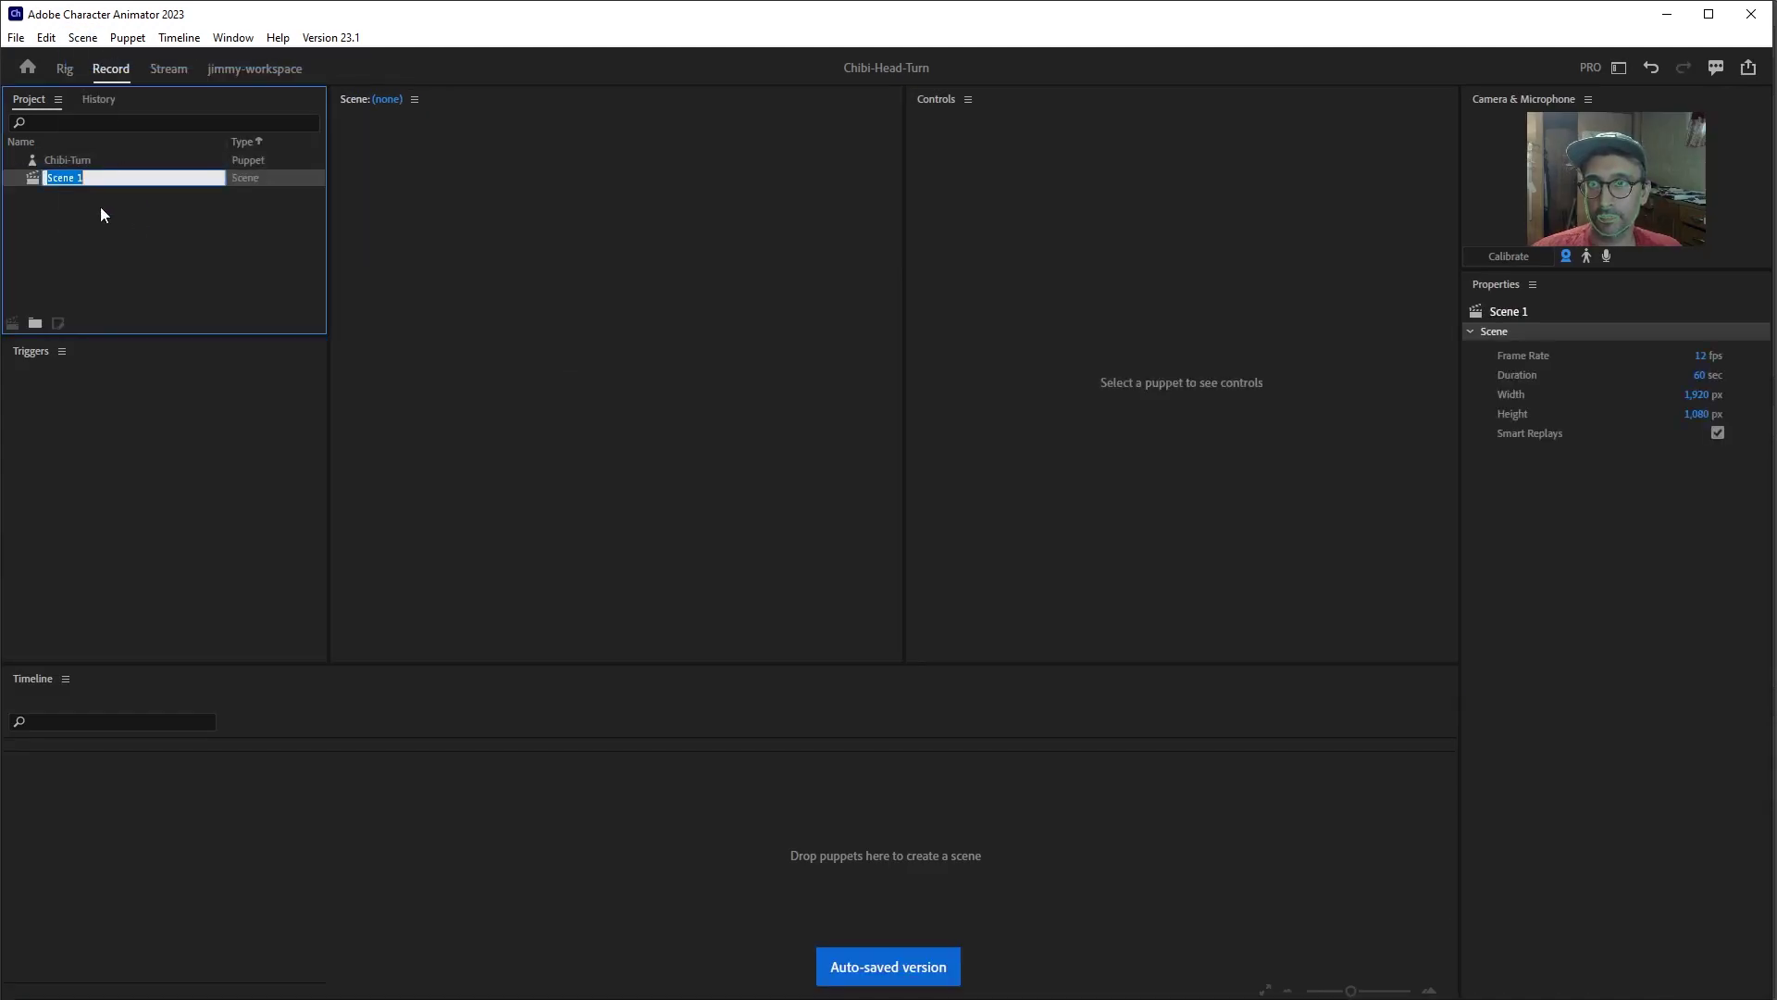
{"action": "type", "text": "head"}
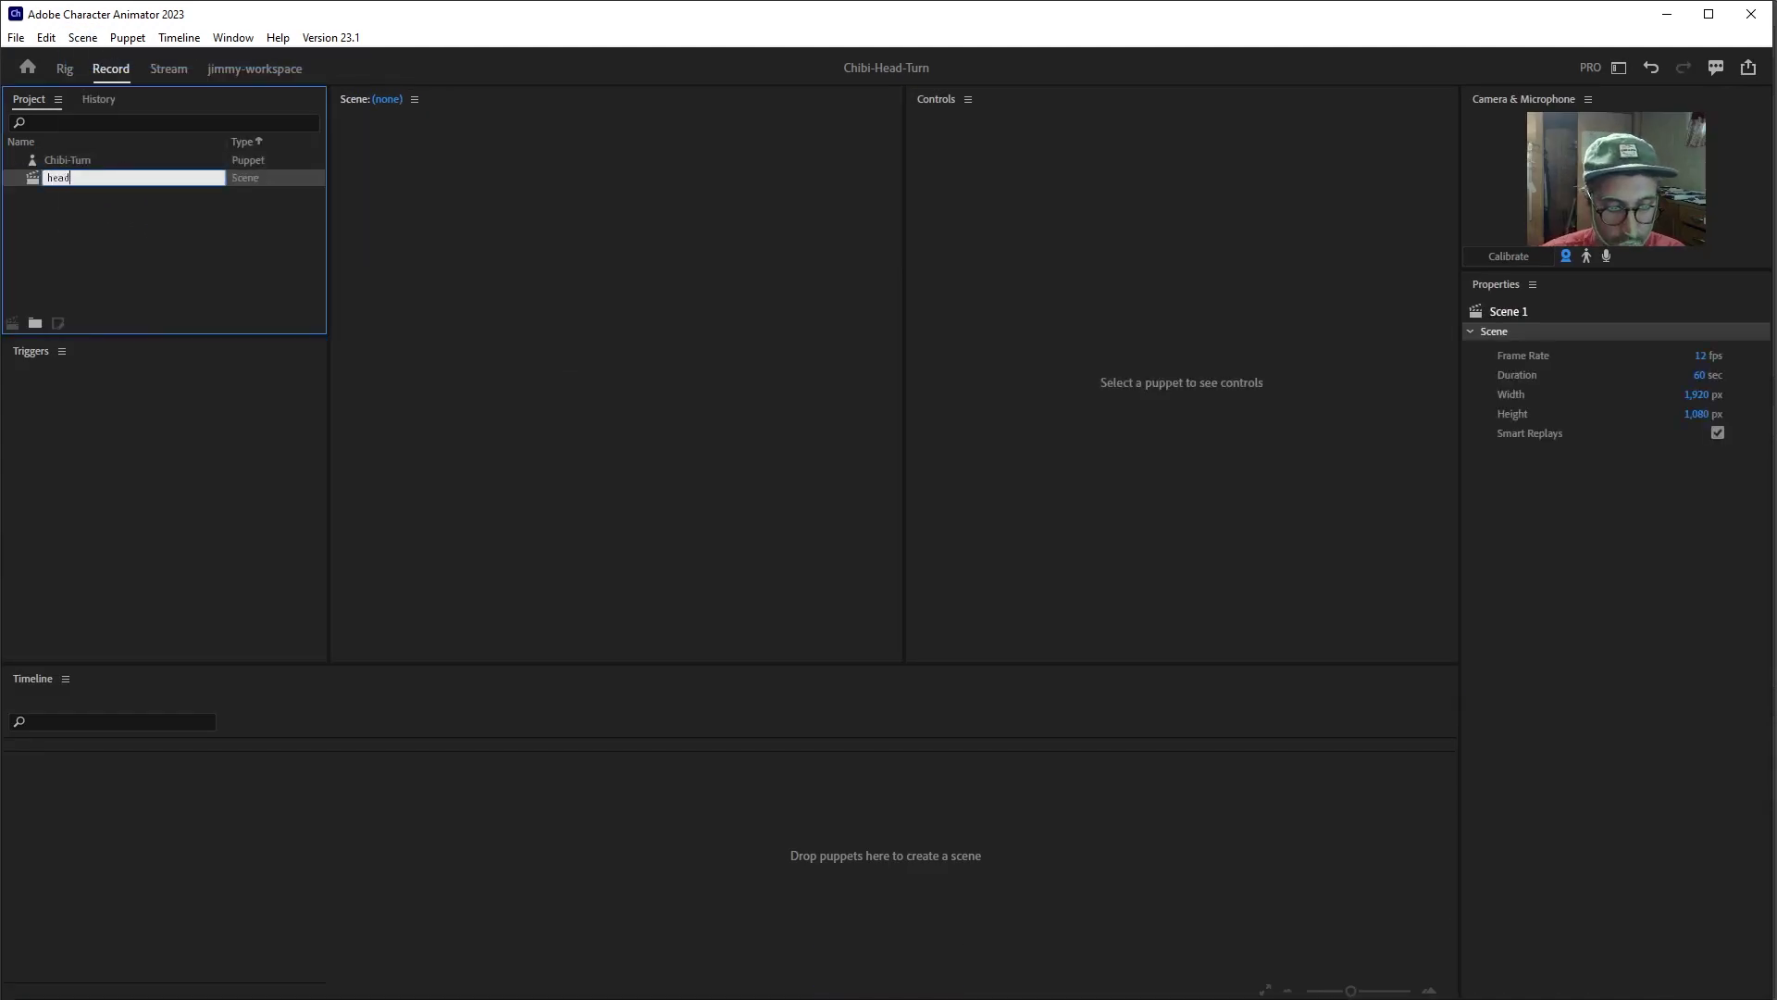
{"action": "type", "text": "-turn"}
{"action": "left_click", "coordinate": [132, 251]}
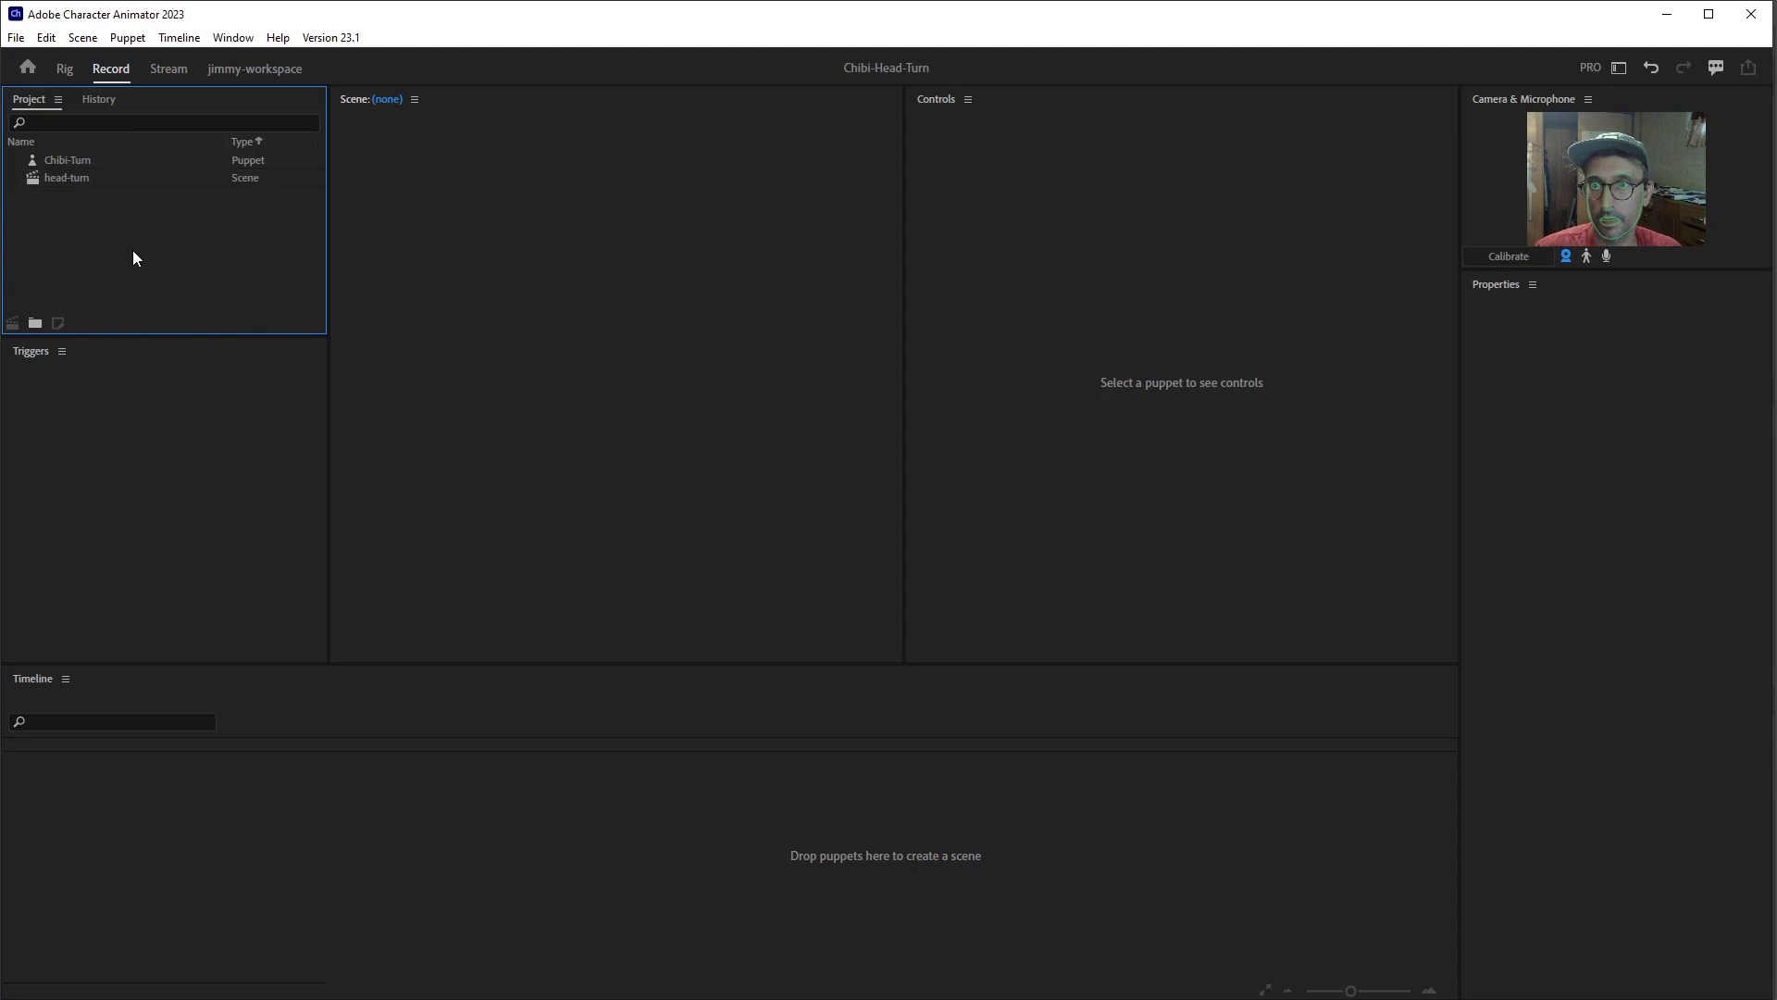
- Set the head-turn scene's height to 1920 px and its frame rate to 24 fps
{"action": "left_click", "coordinate": [81, 177]}
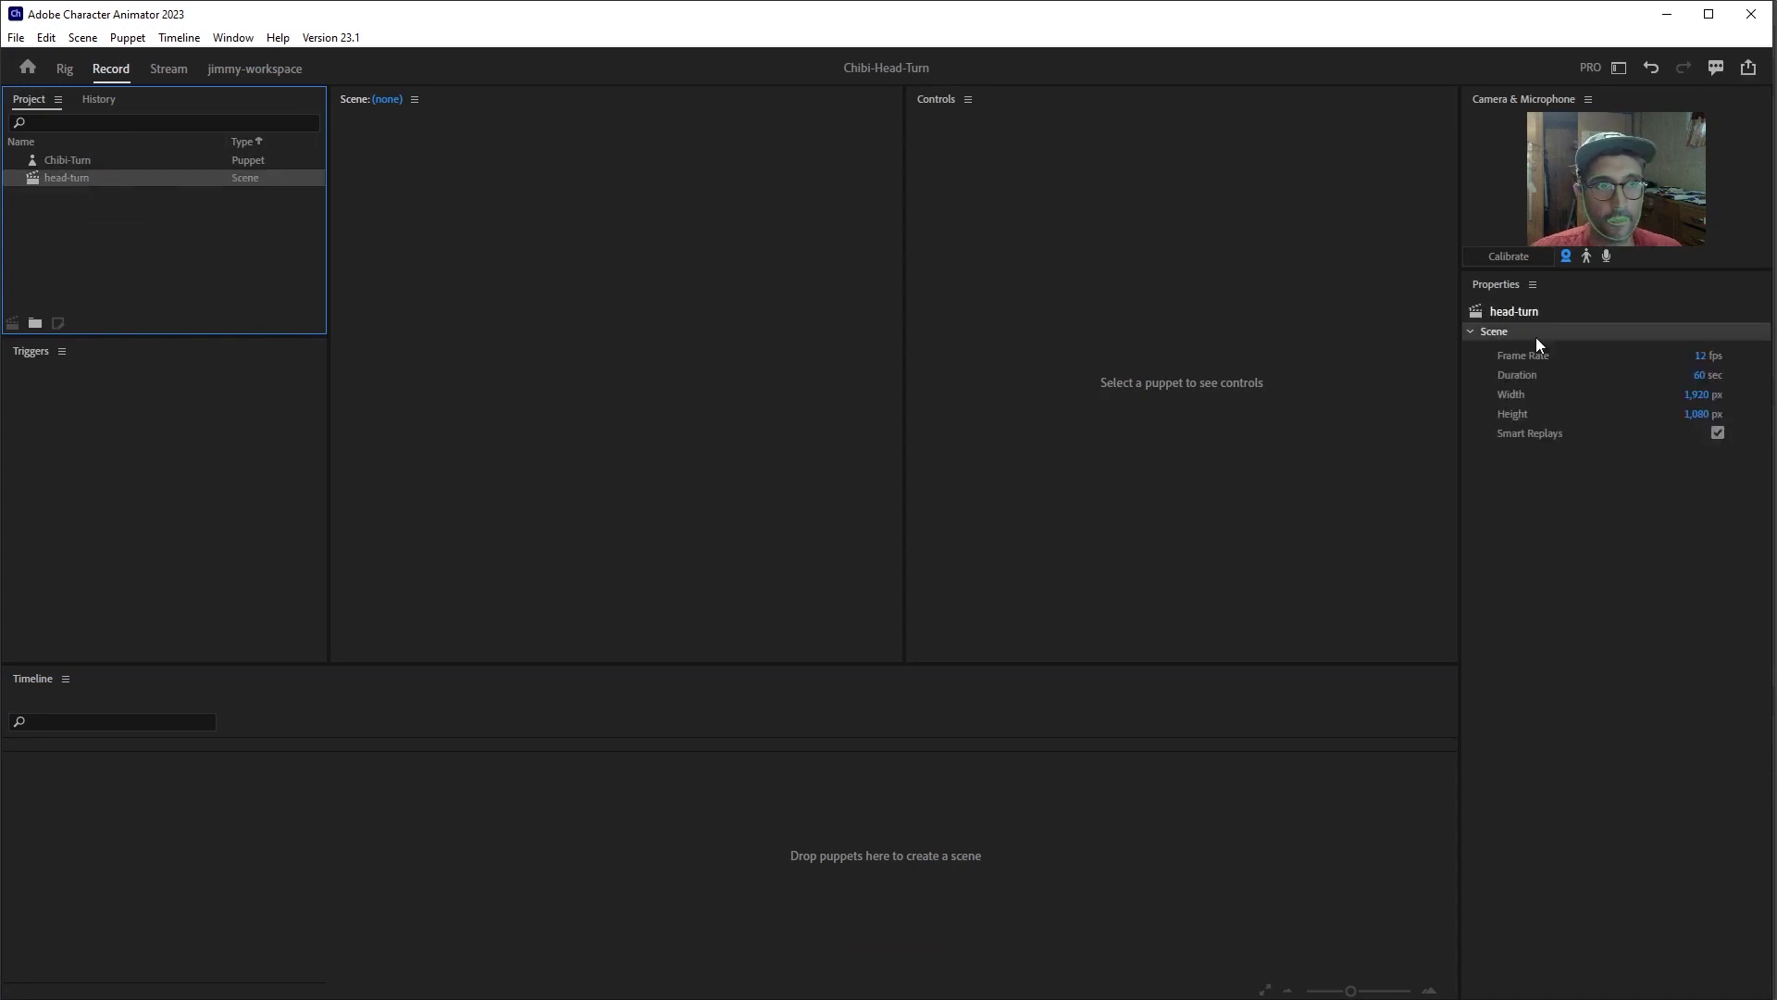
{"action": "left_click", "coordinate": [1694, 418]}
{"action": "type", "text": "1920"}
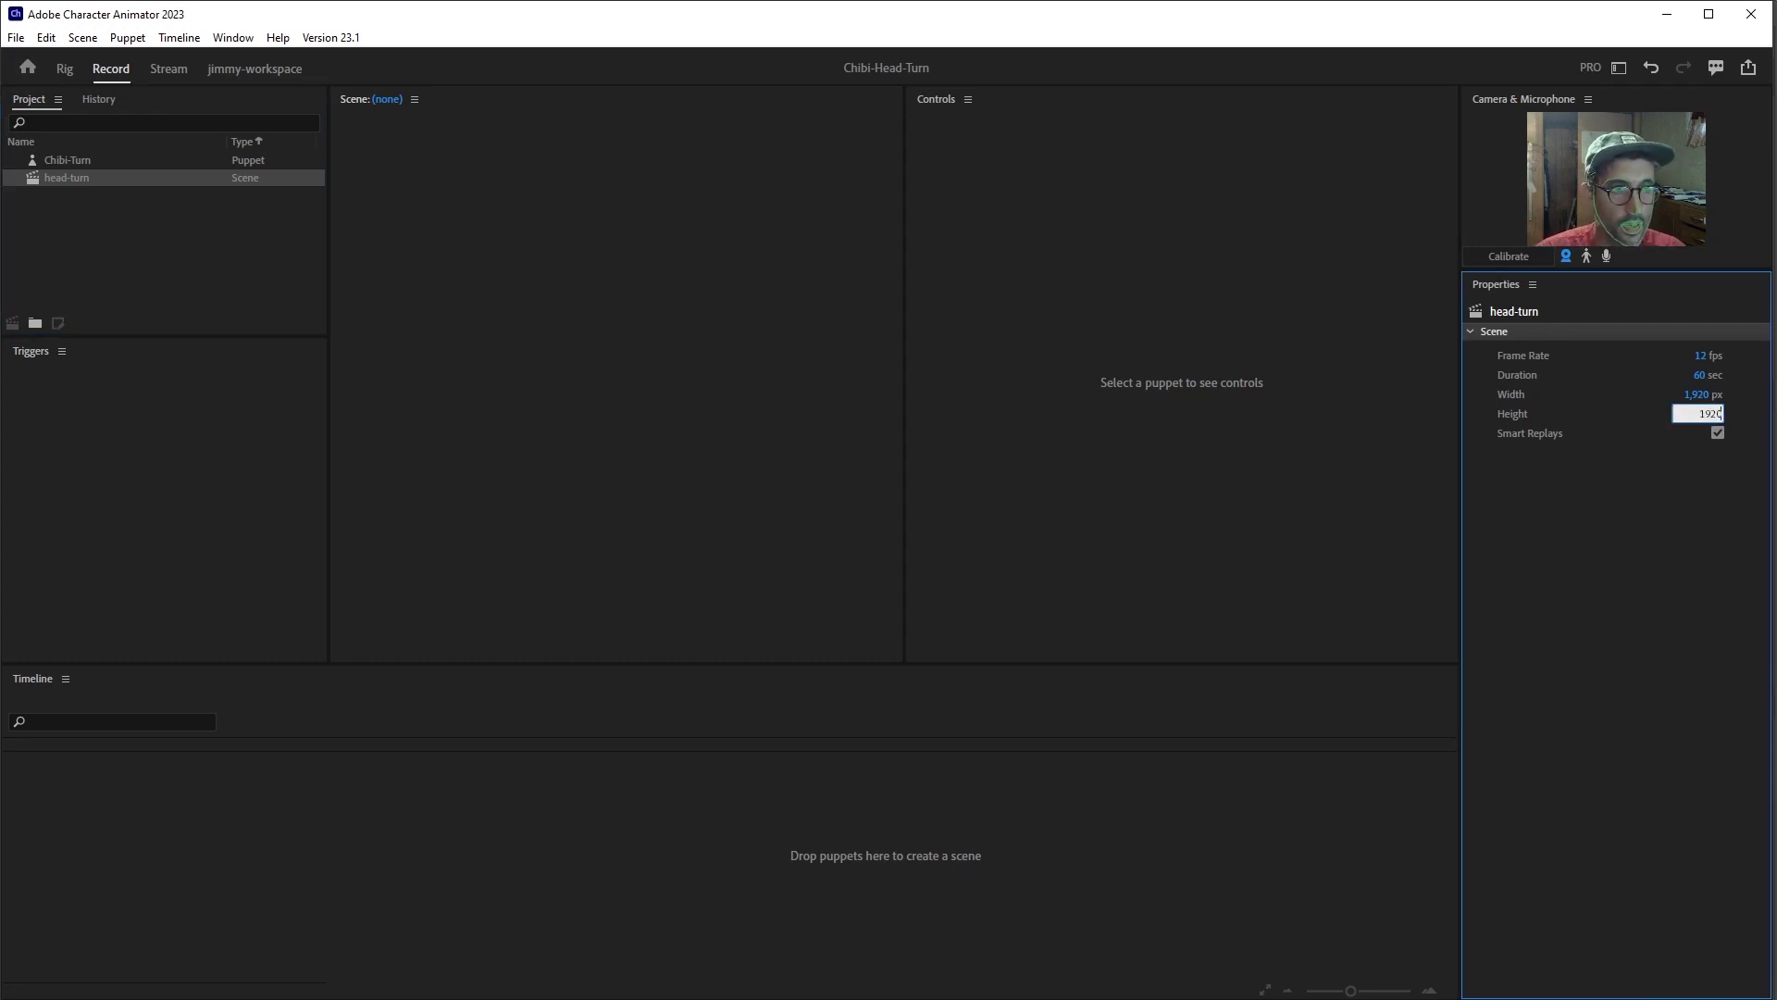
{"action": "key", "text": "Return"}
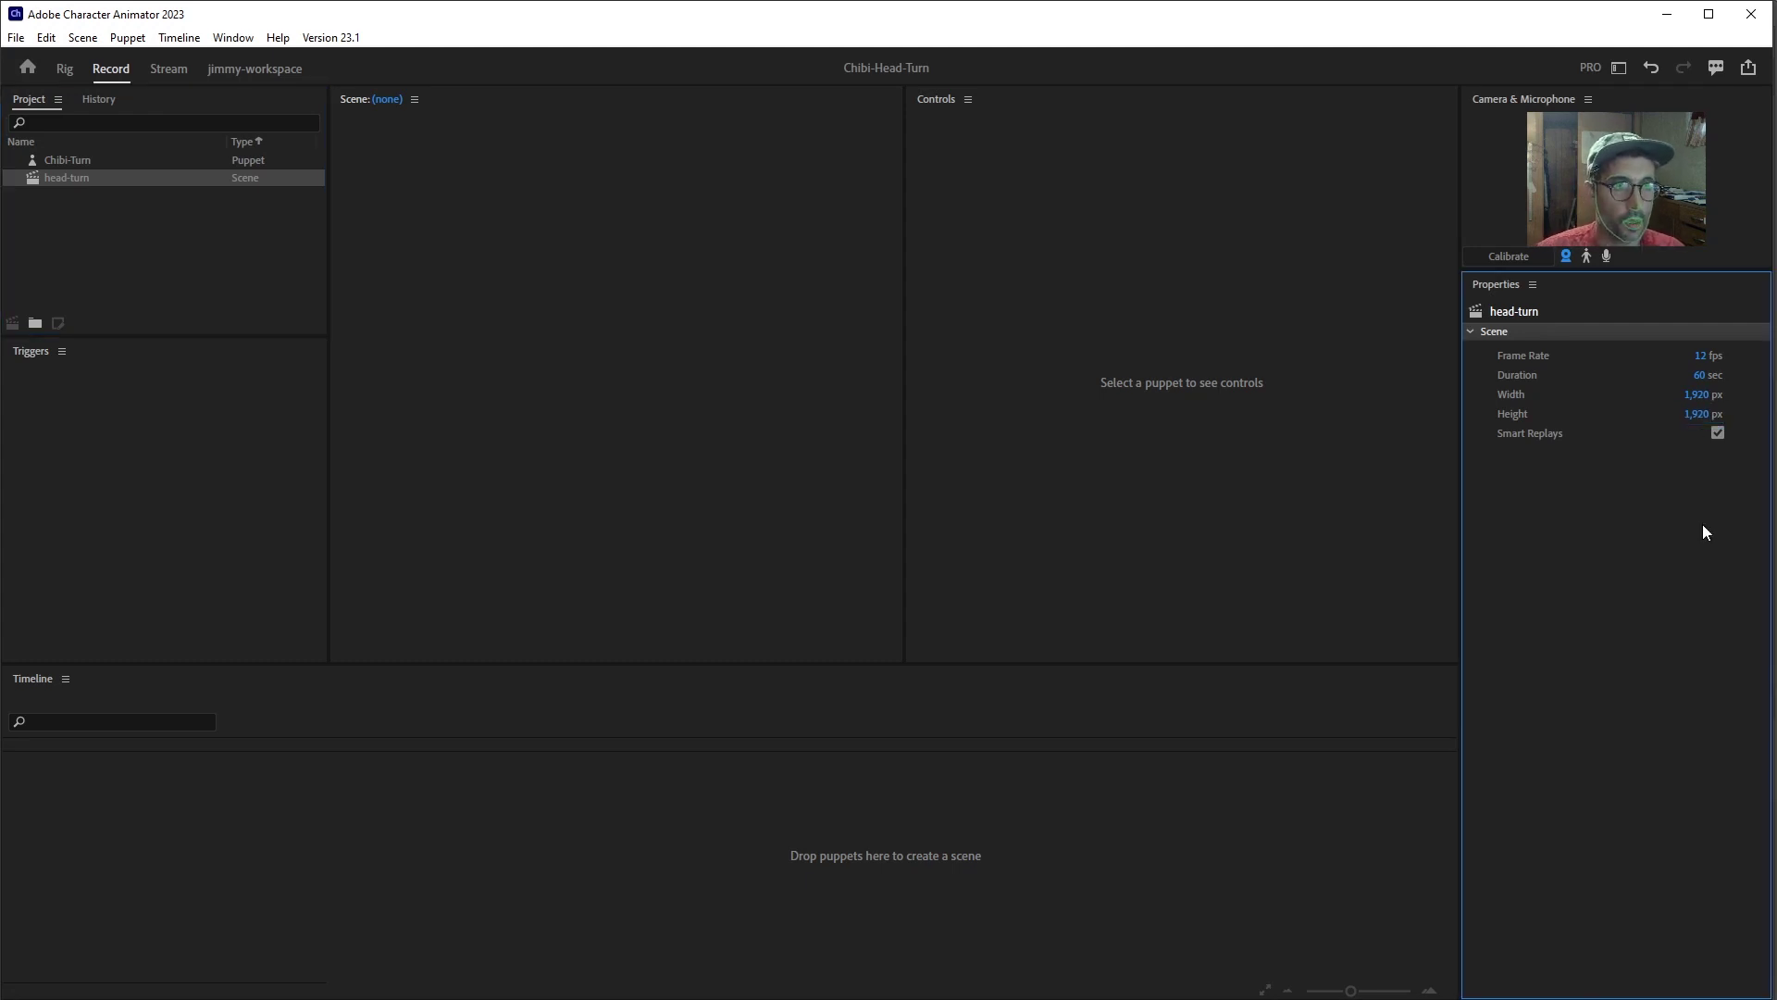
{"action": "left_click", "coordinate": [1700, 357]}
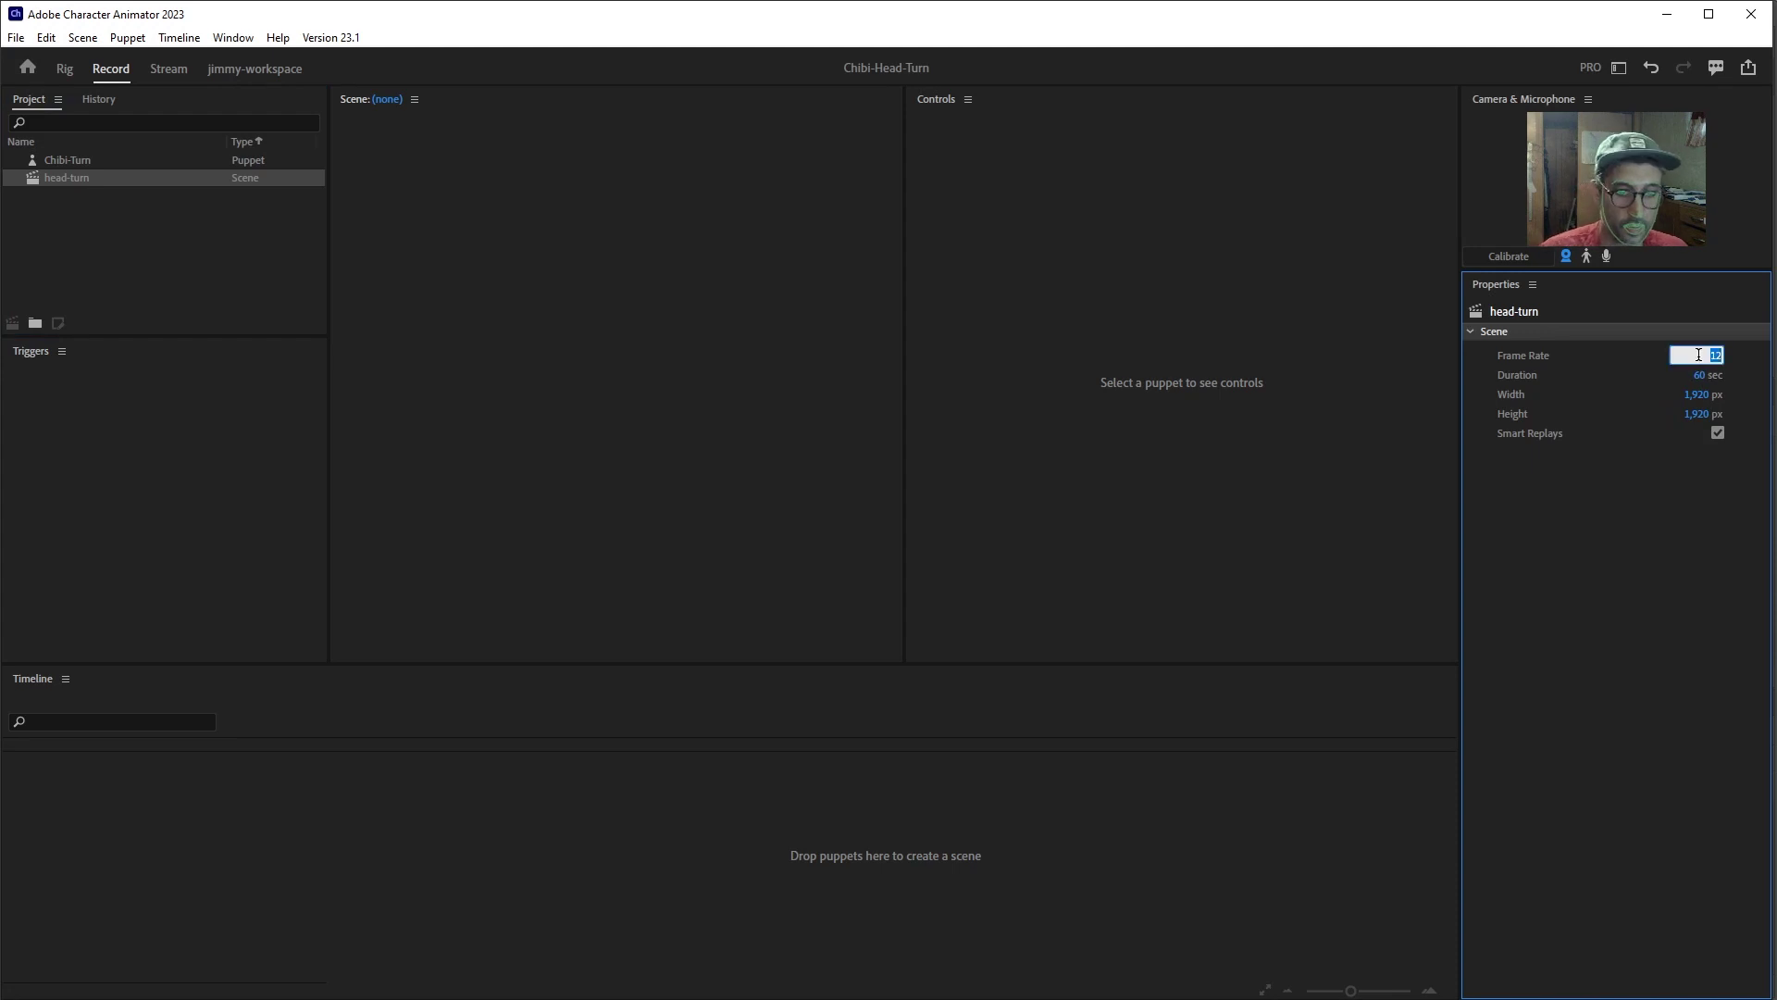
{"action": "type", "text": "24"}
{"action": "key", "text": "Return"}
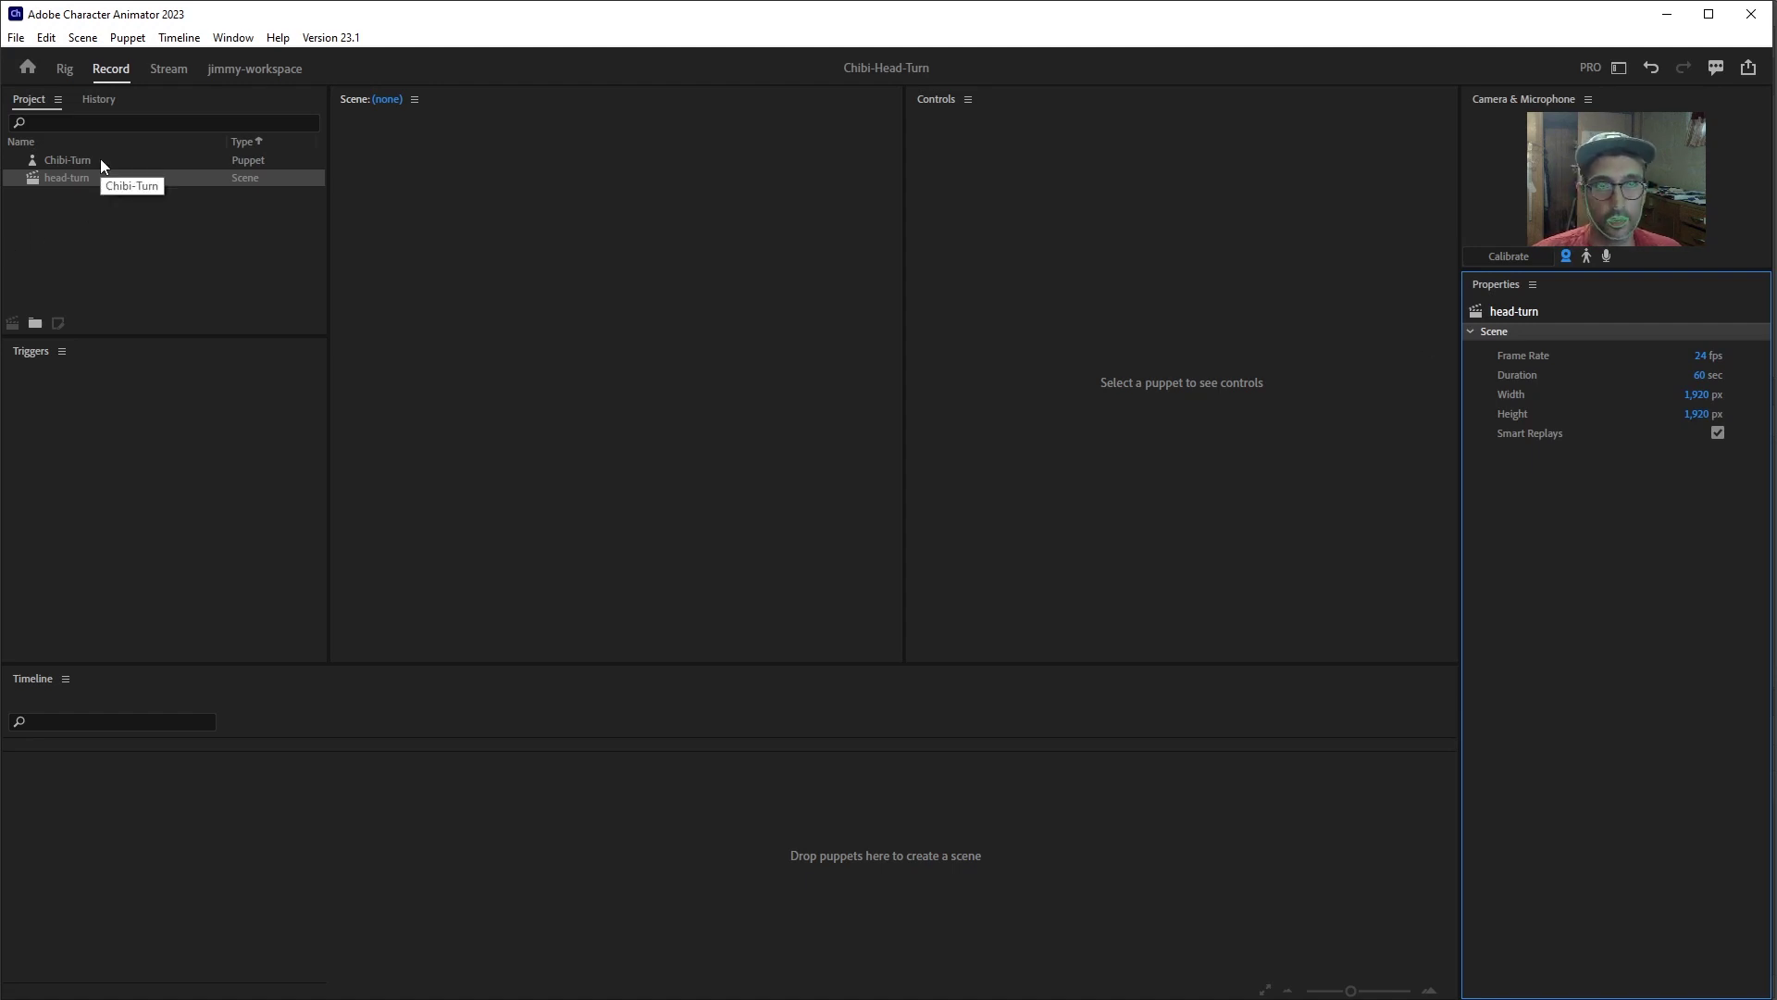
- Place the Chibi-Turn puppet in the empty timeline to create a scene from it, and fit the scene in view
{"action": "left_click_drag", "start_coordinate": [101, 160], "coordinate": [482, 754]}
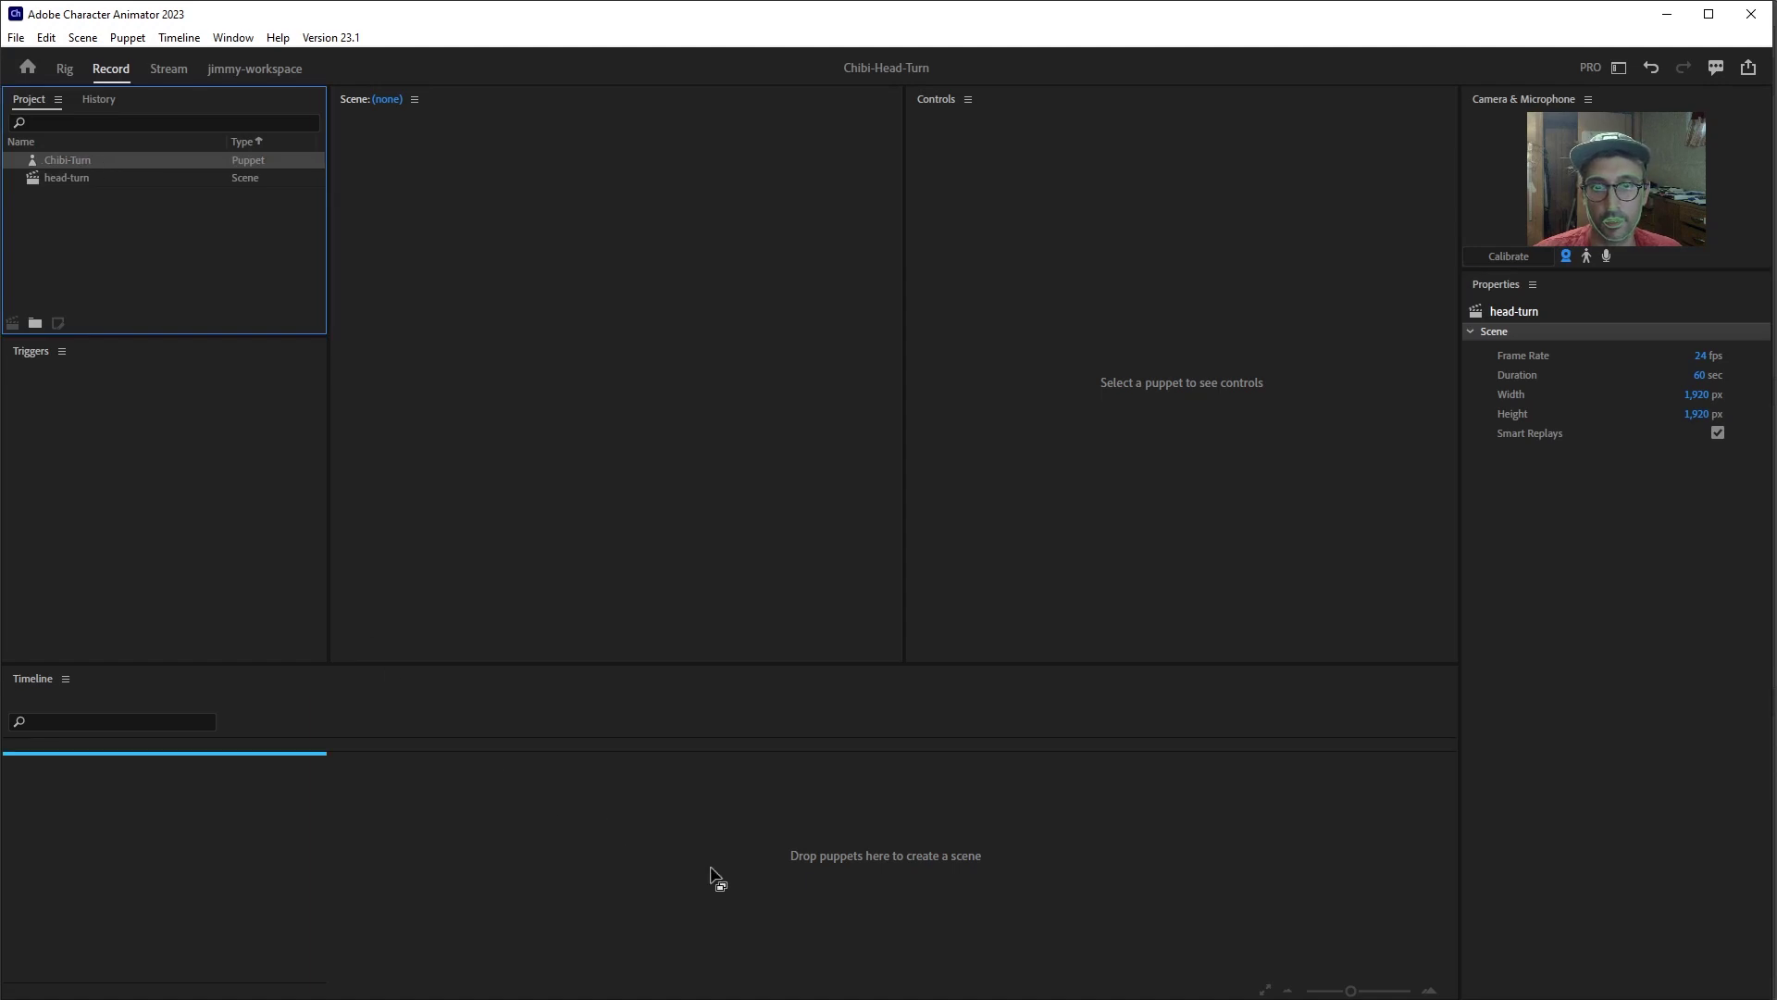
{"action": "left_click_drag", "start_coordinate": [717, 878], "coordinate": [717, 878]}
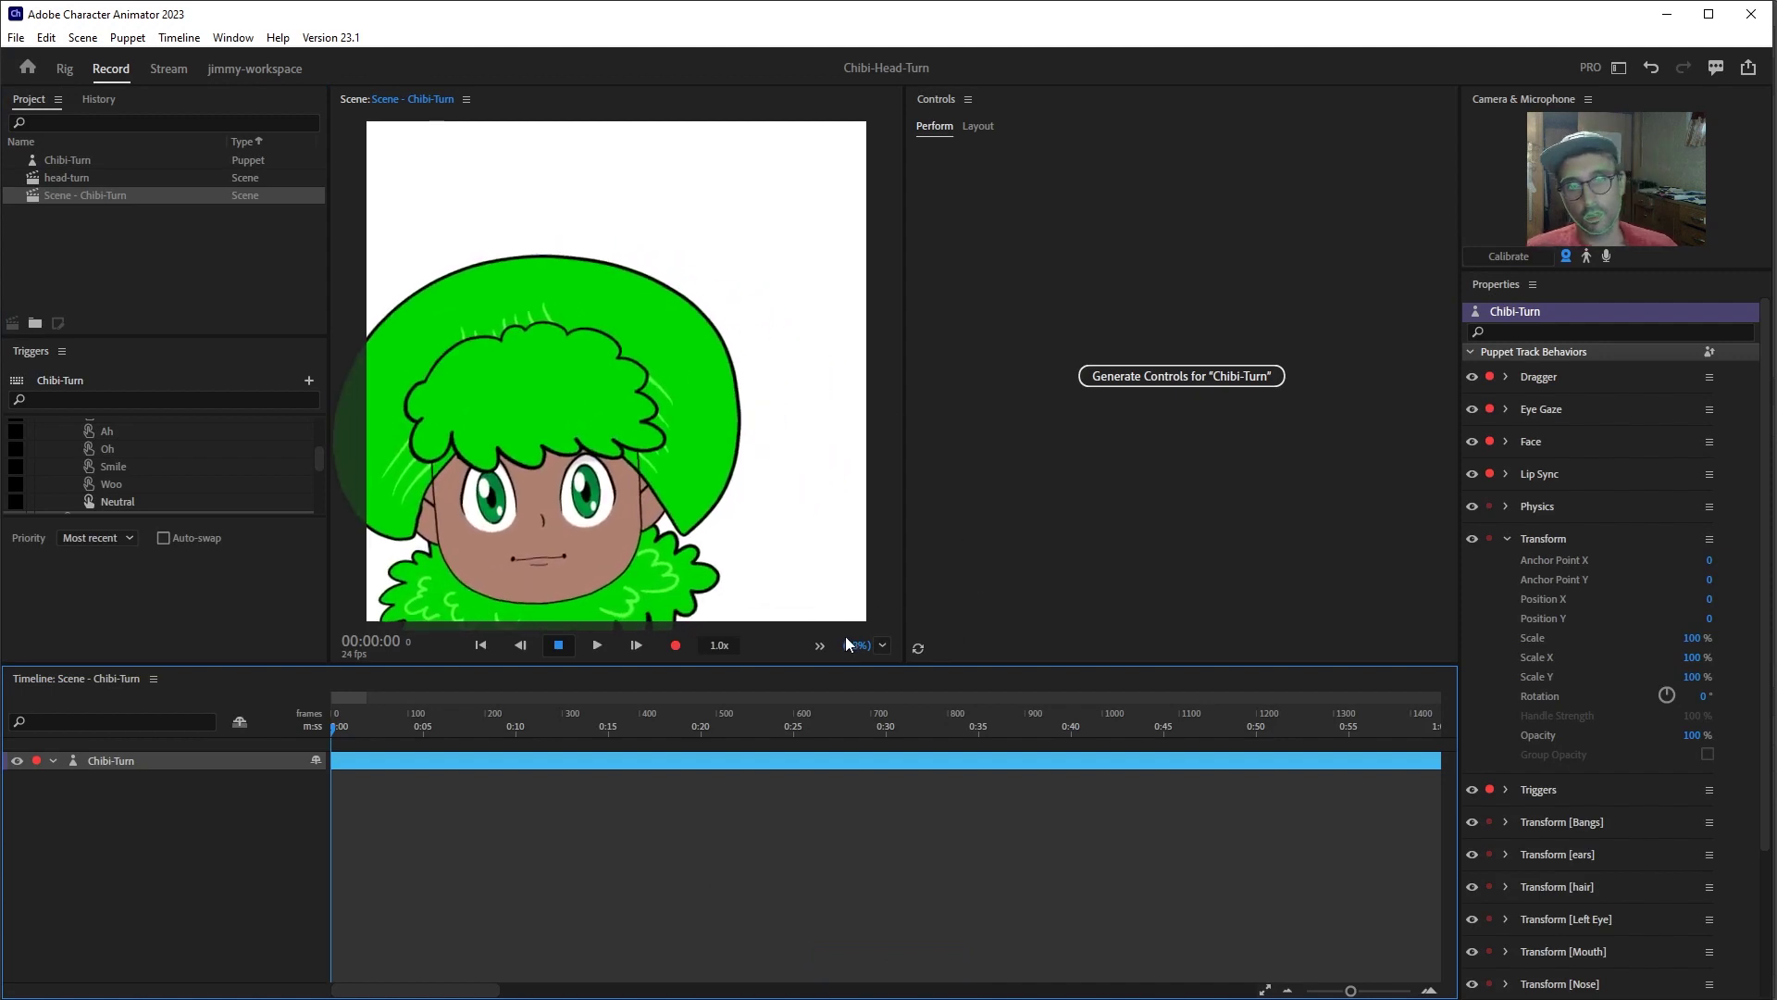
{"action": "left_click_drag", "start_coordinate": [853, 644], "coordinate": [856, 644]}
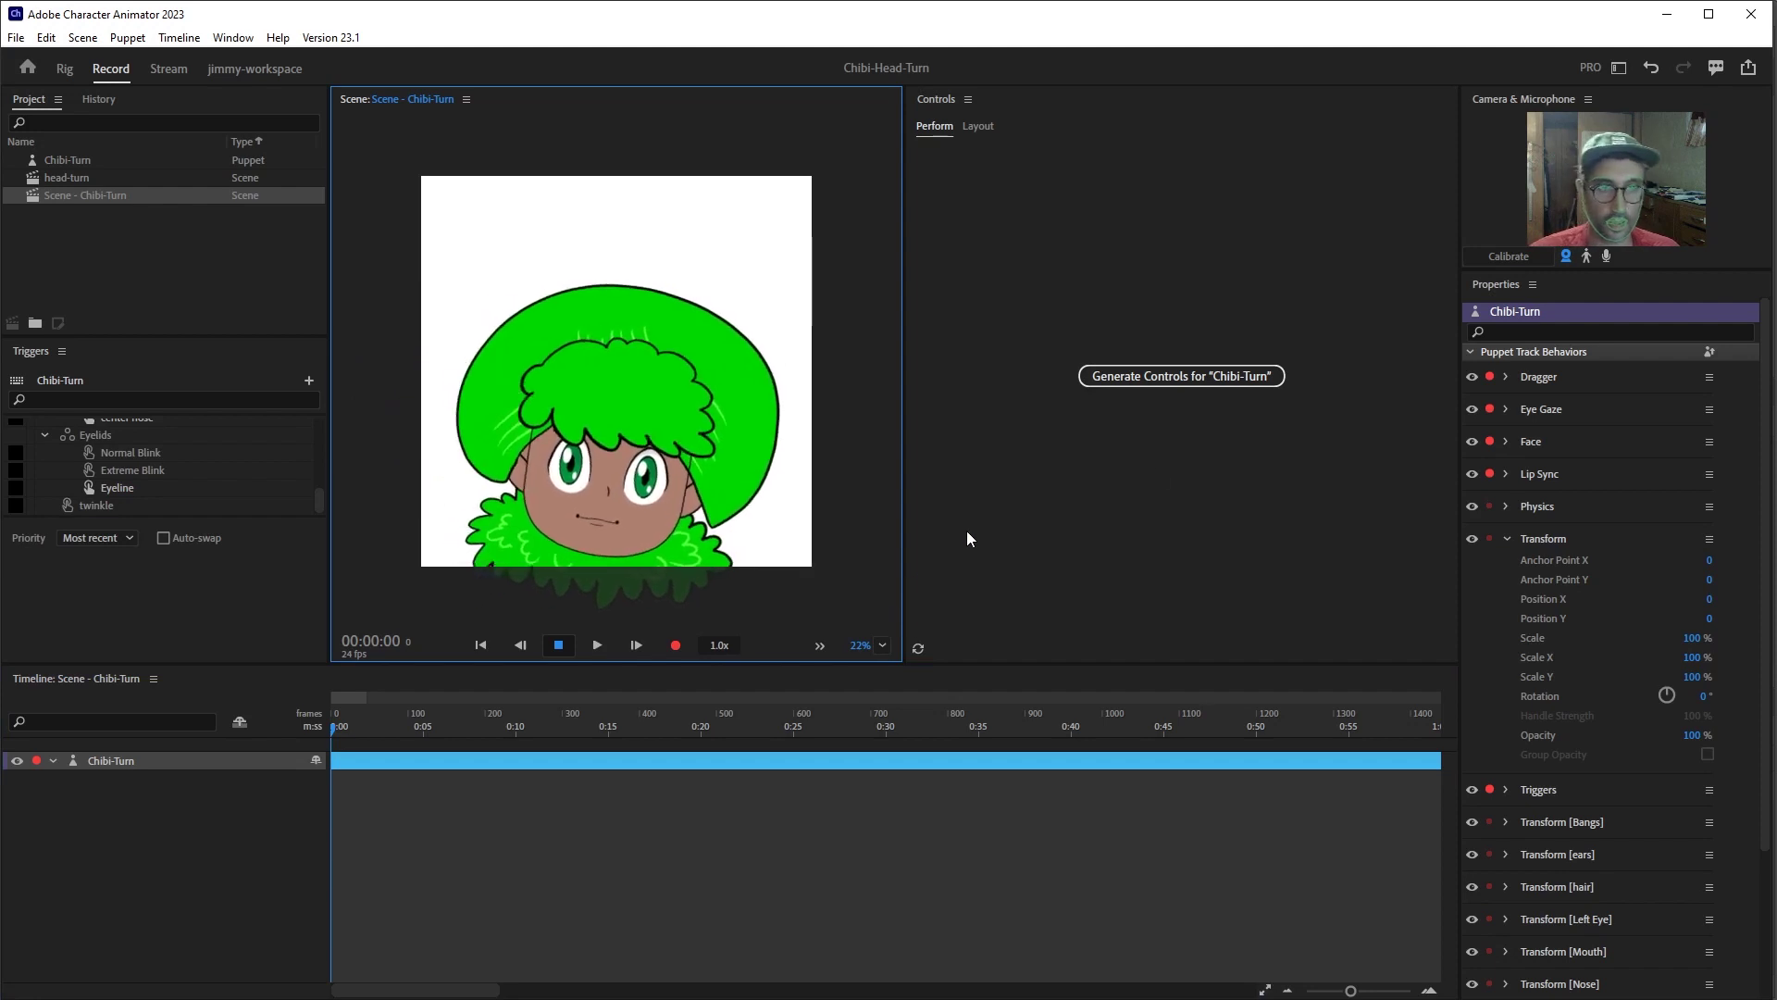
- Turn off Camera Input for the puppet's Eye Gaze behavior
{"action": "left_click", "coordinate": [1505, 407]}
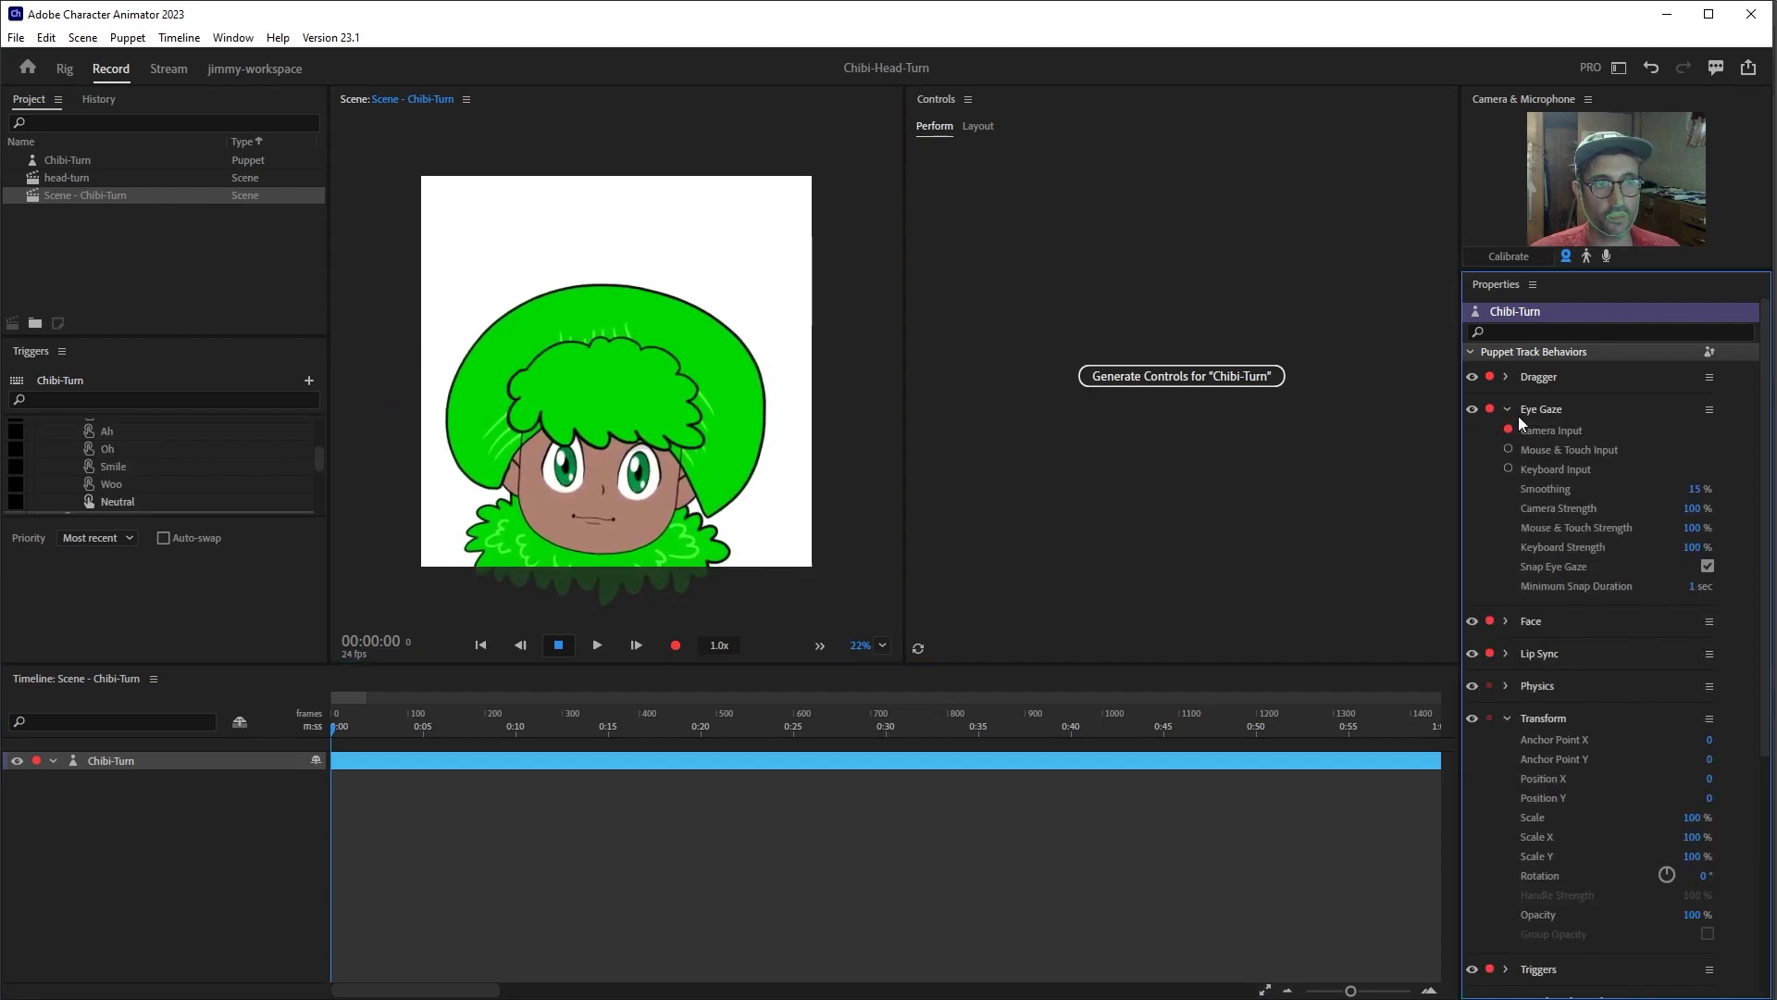
{"action": "left_click", "coordinate": [1508, 428]}
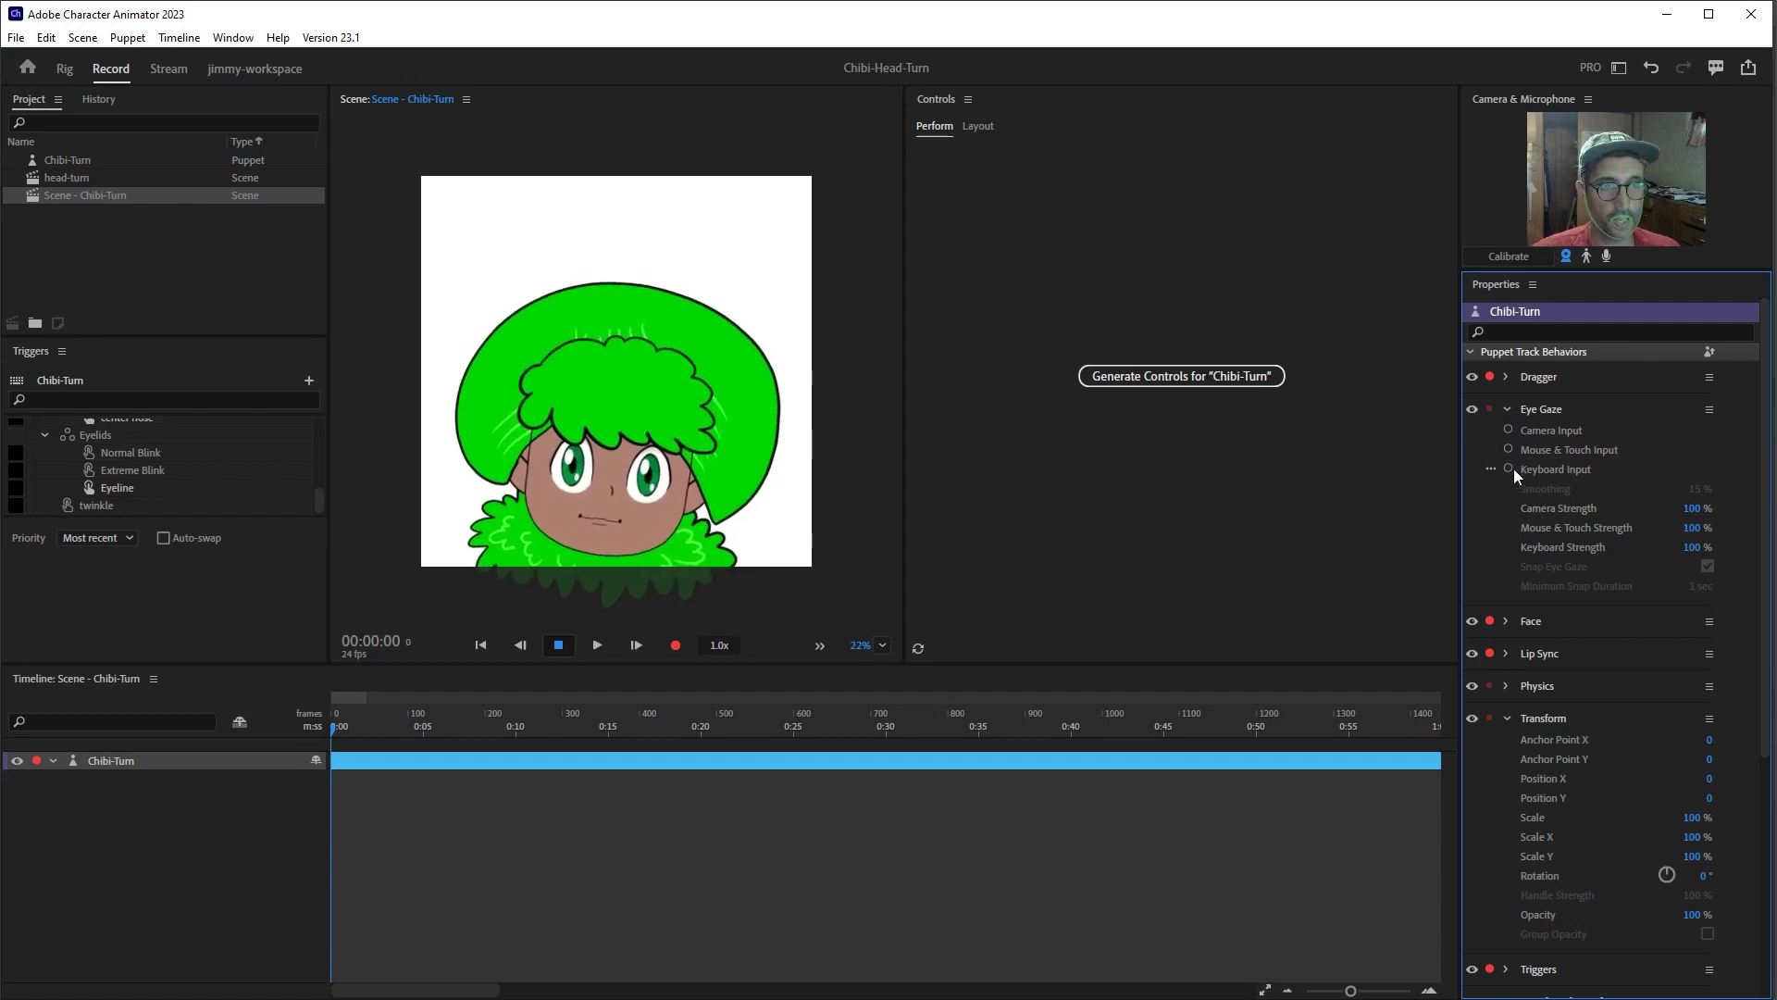
- Turn on Keyboard Input for the Eye Gaze behavior, and open the Chibi-Turn puppet's original artwork in Photoshop
{"action": "left_click", "coordinate": [1509, 469]}
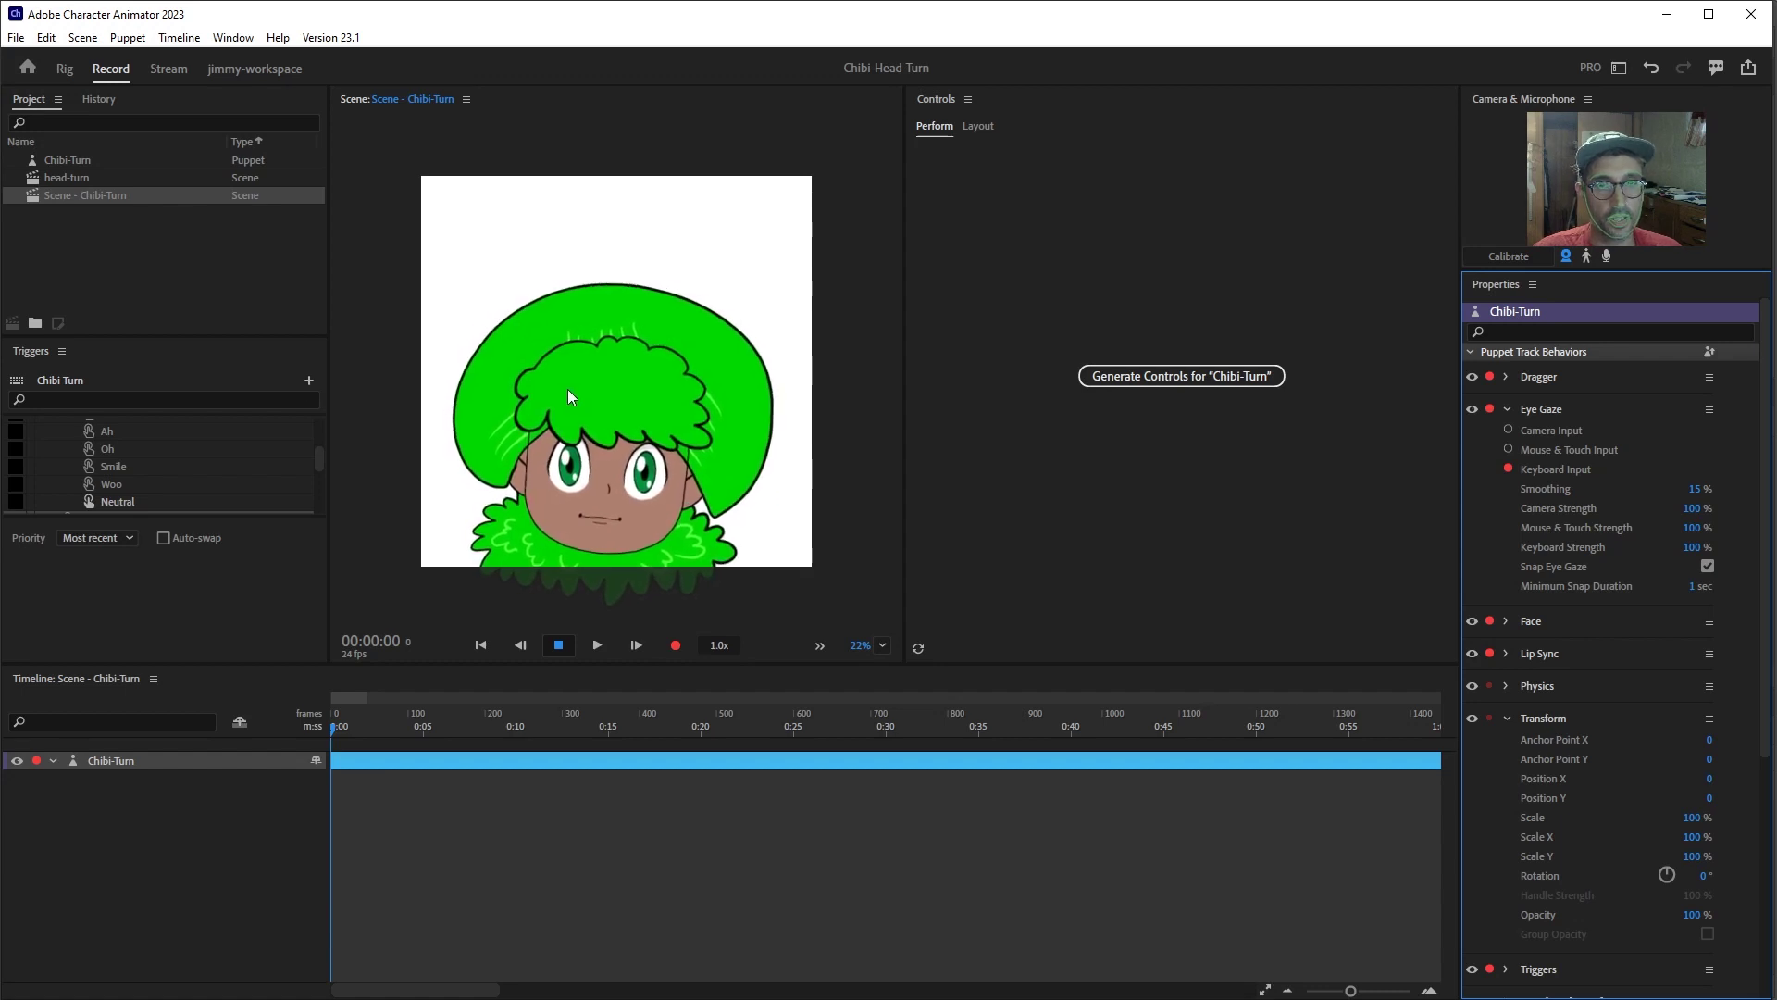
{"action": "double_click", "coordinate": [75, 164]}
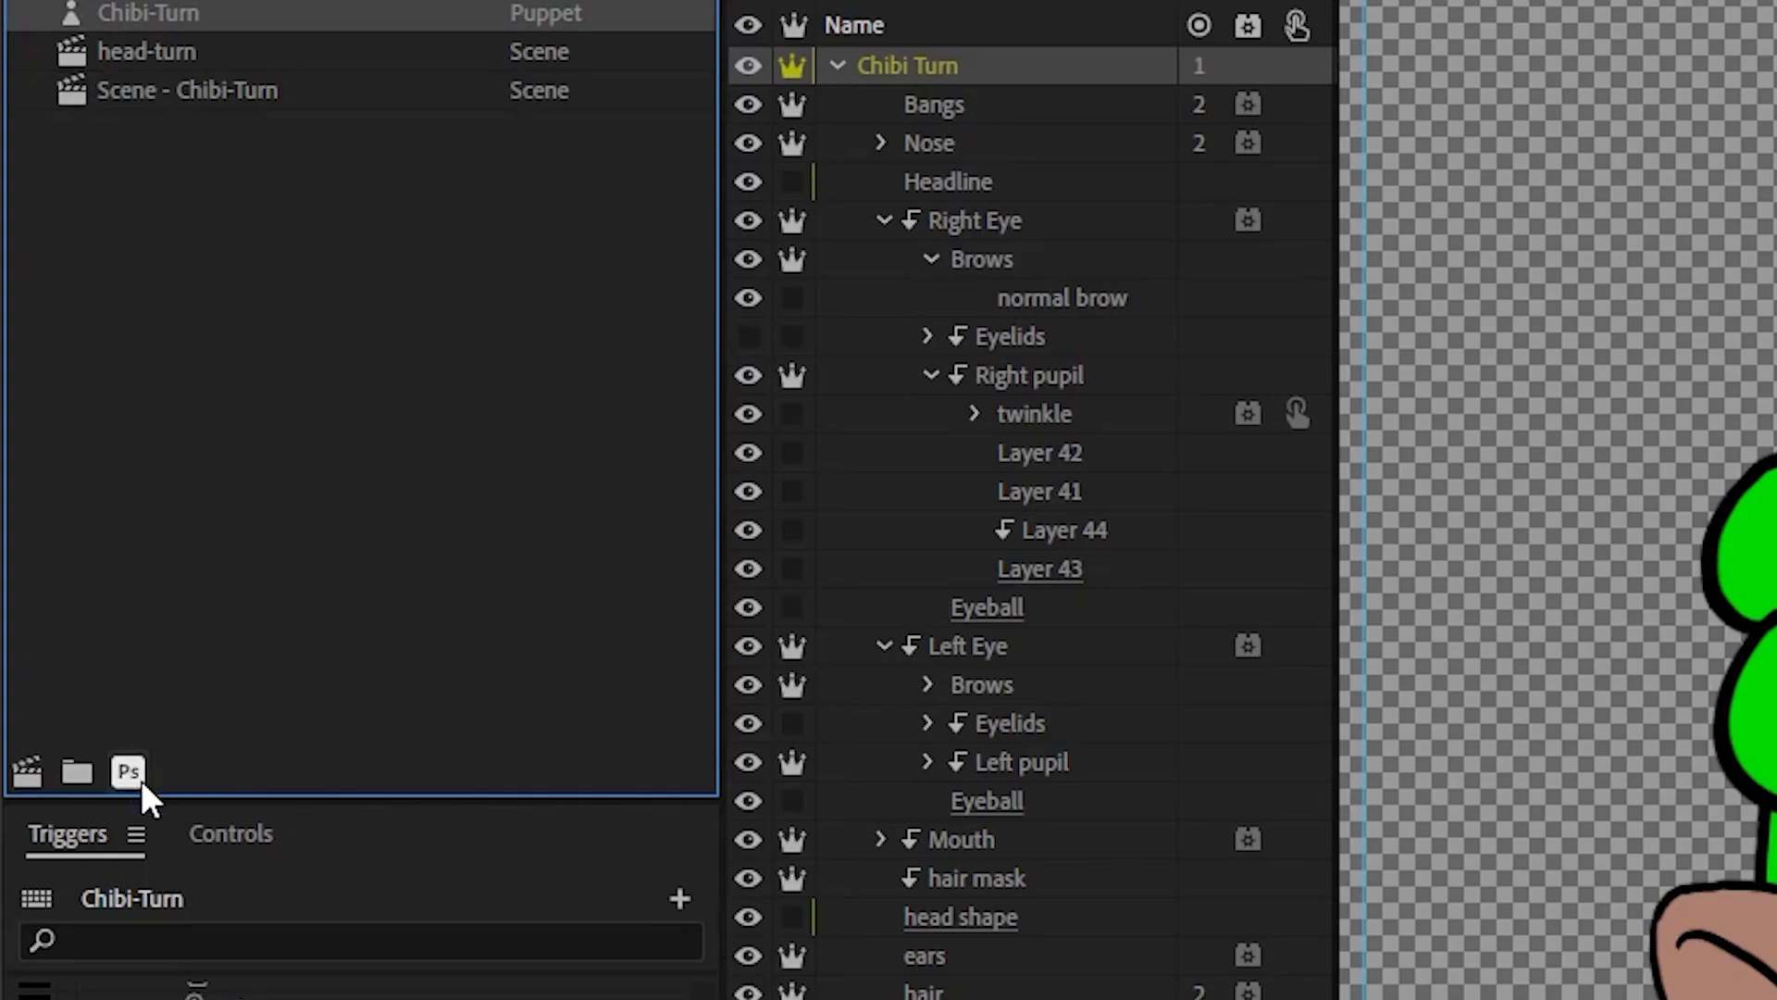
{"action": "left_click", "coordinate": [63, 507]}
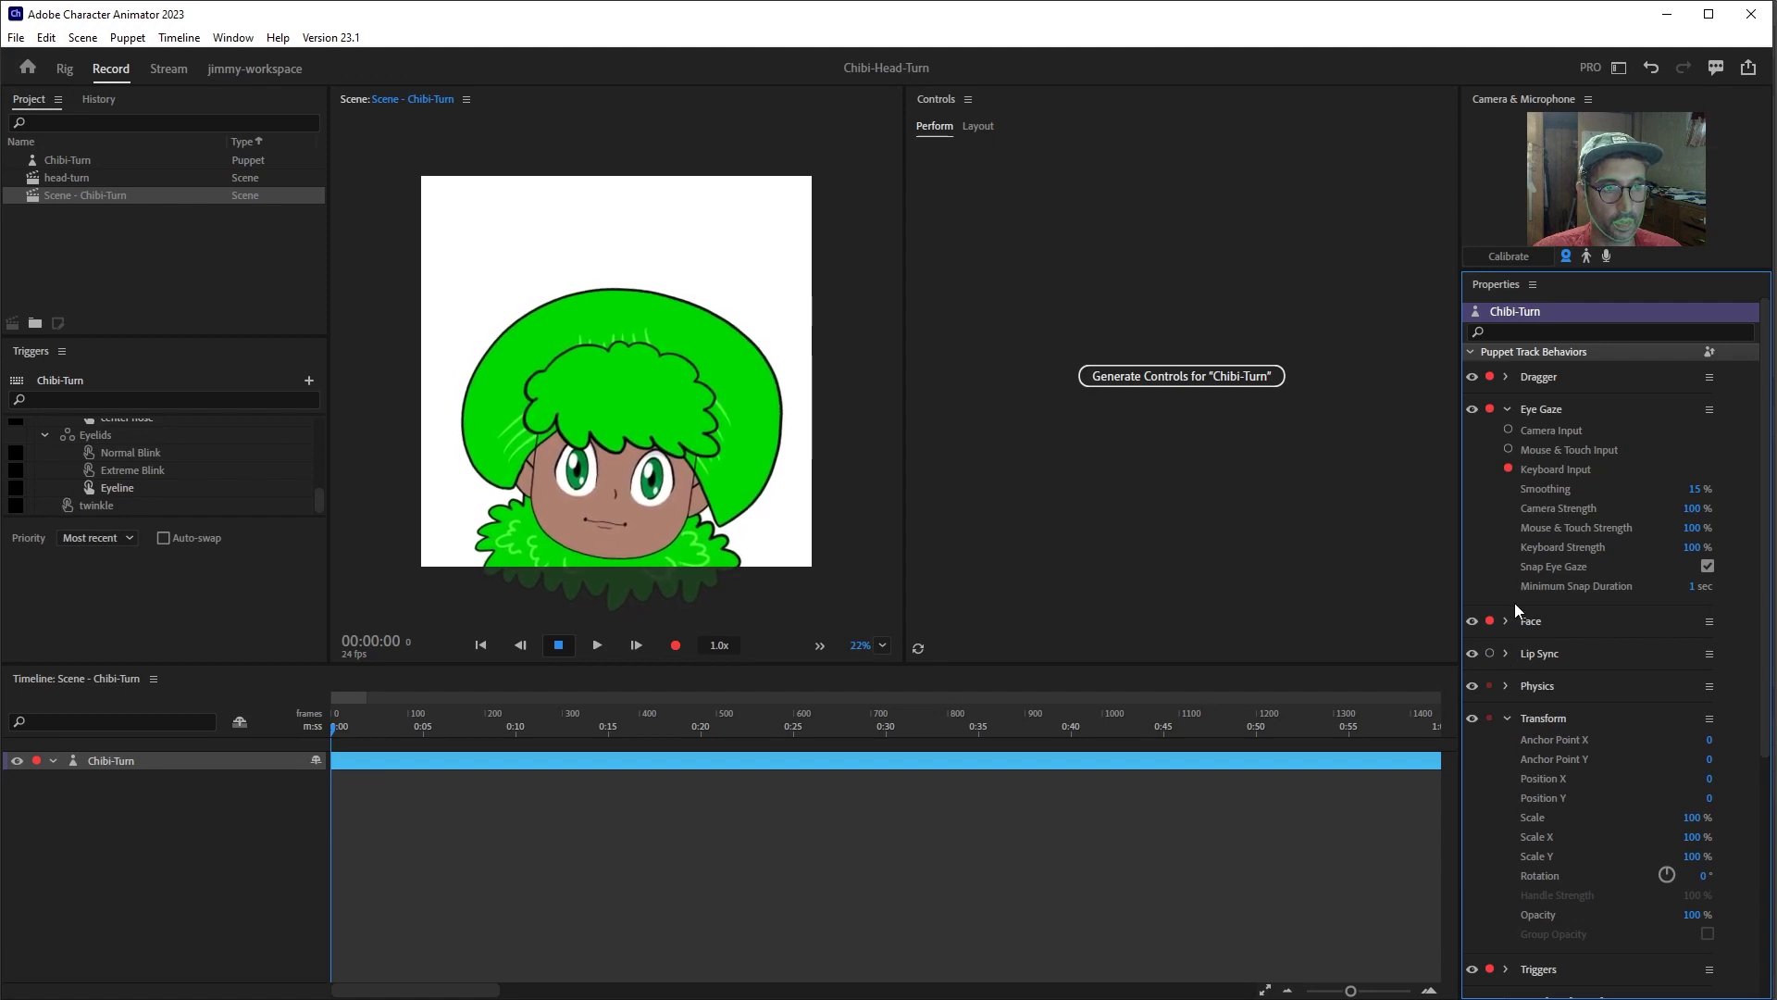
- Set the Face behavior's Head Position Strength to 24% and recalibrate the camera's rest pose
{"action": "left_click", "coordinate": [1508, 620]}
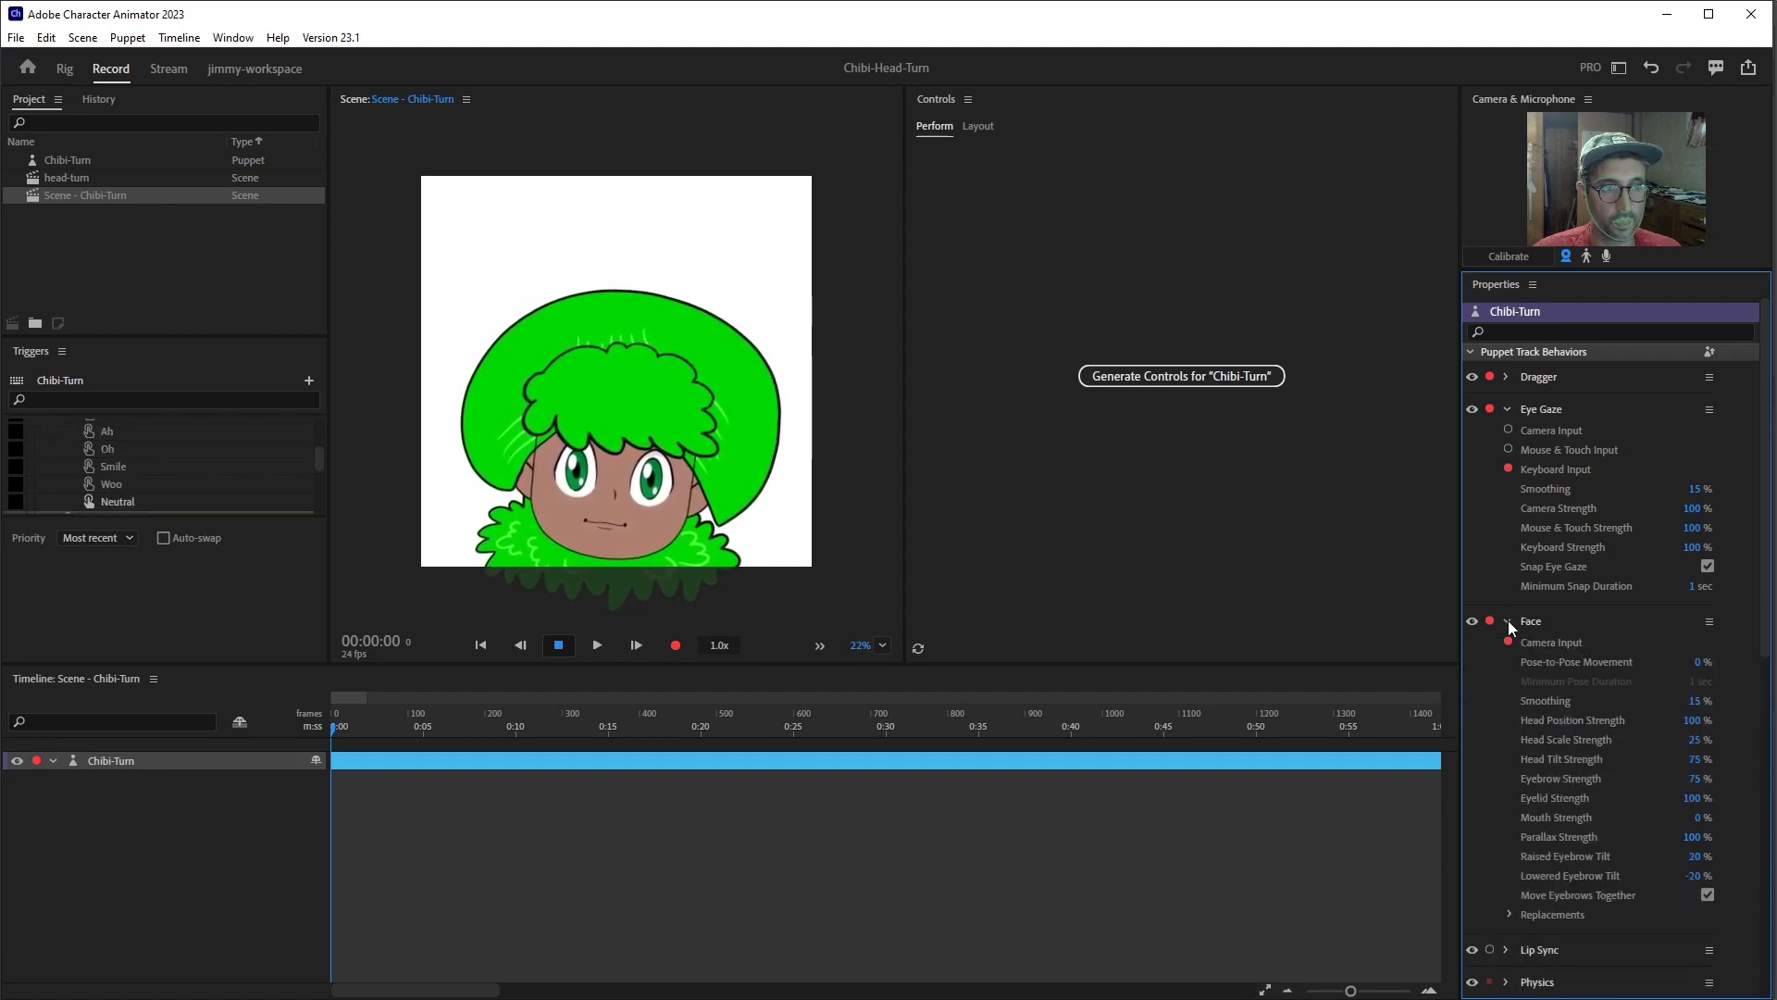
{"action": "scroll", "coordinate": [1596, 666], "scroll_direction": "down", "scroll_amount": 3}
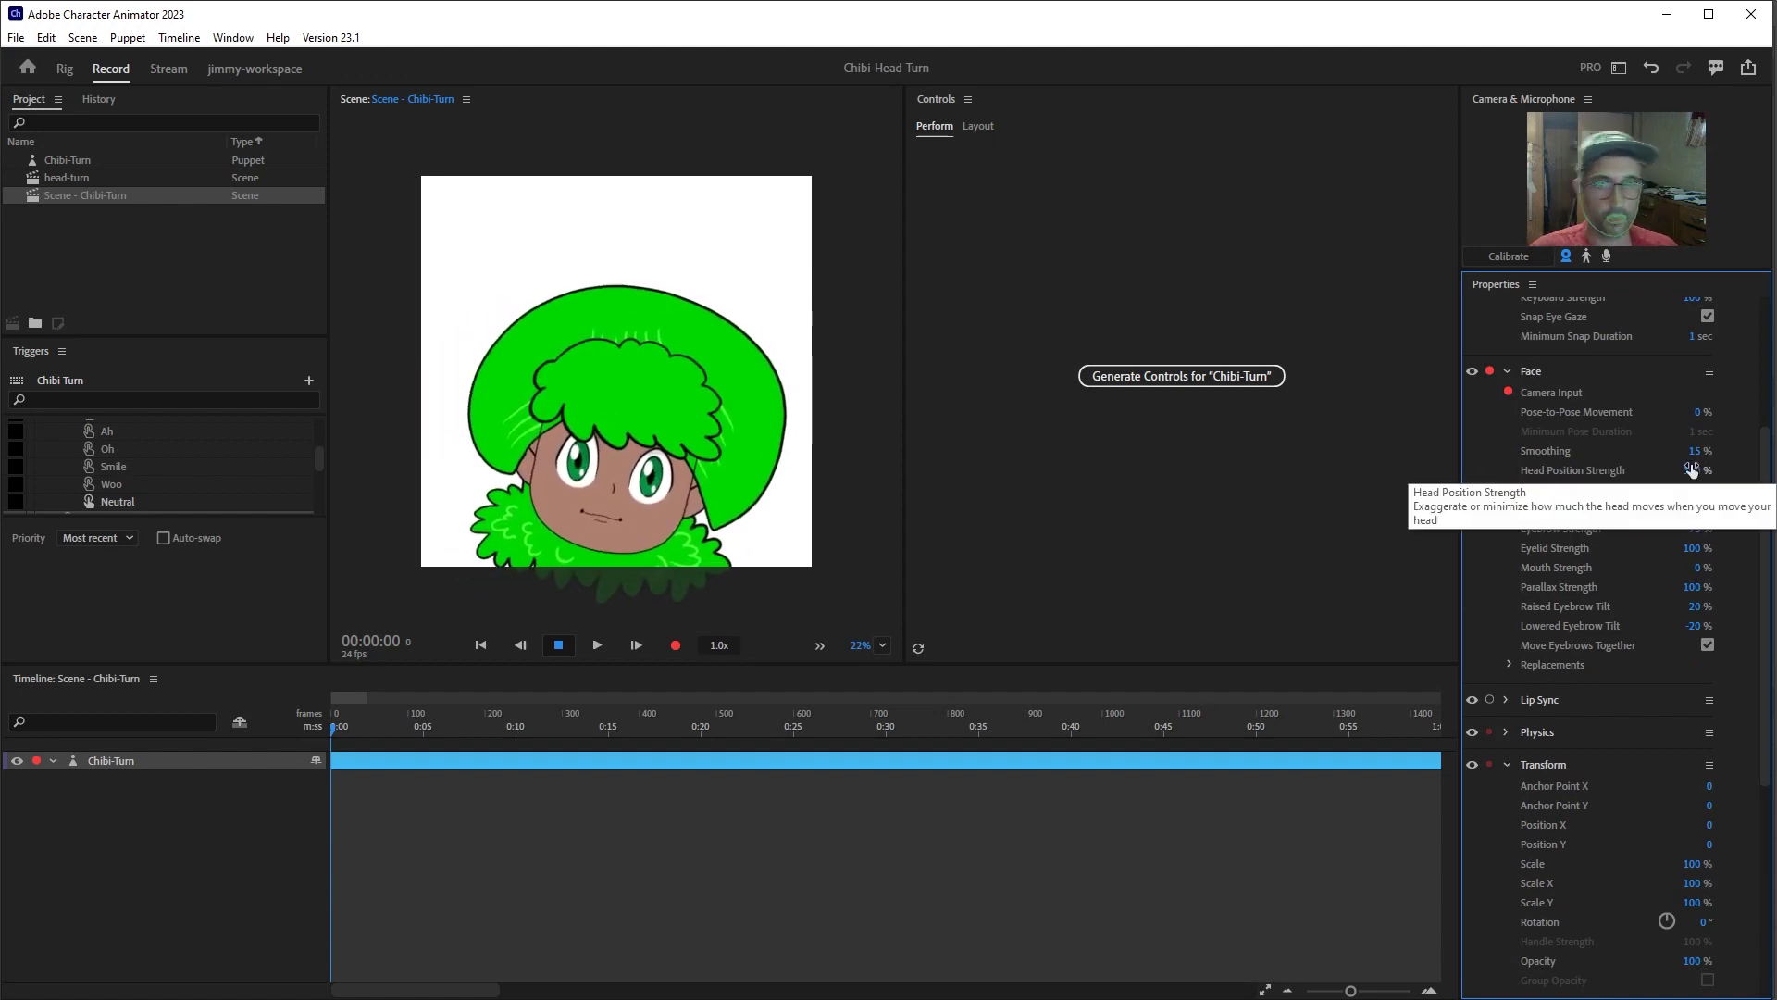
{"action": "left_click_drag", "start_coordinate": [1695, 472], "coordinate": [1663, 469]}
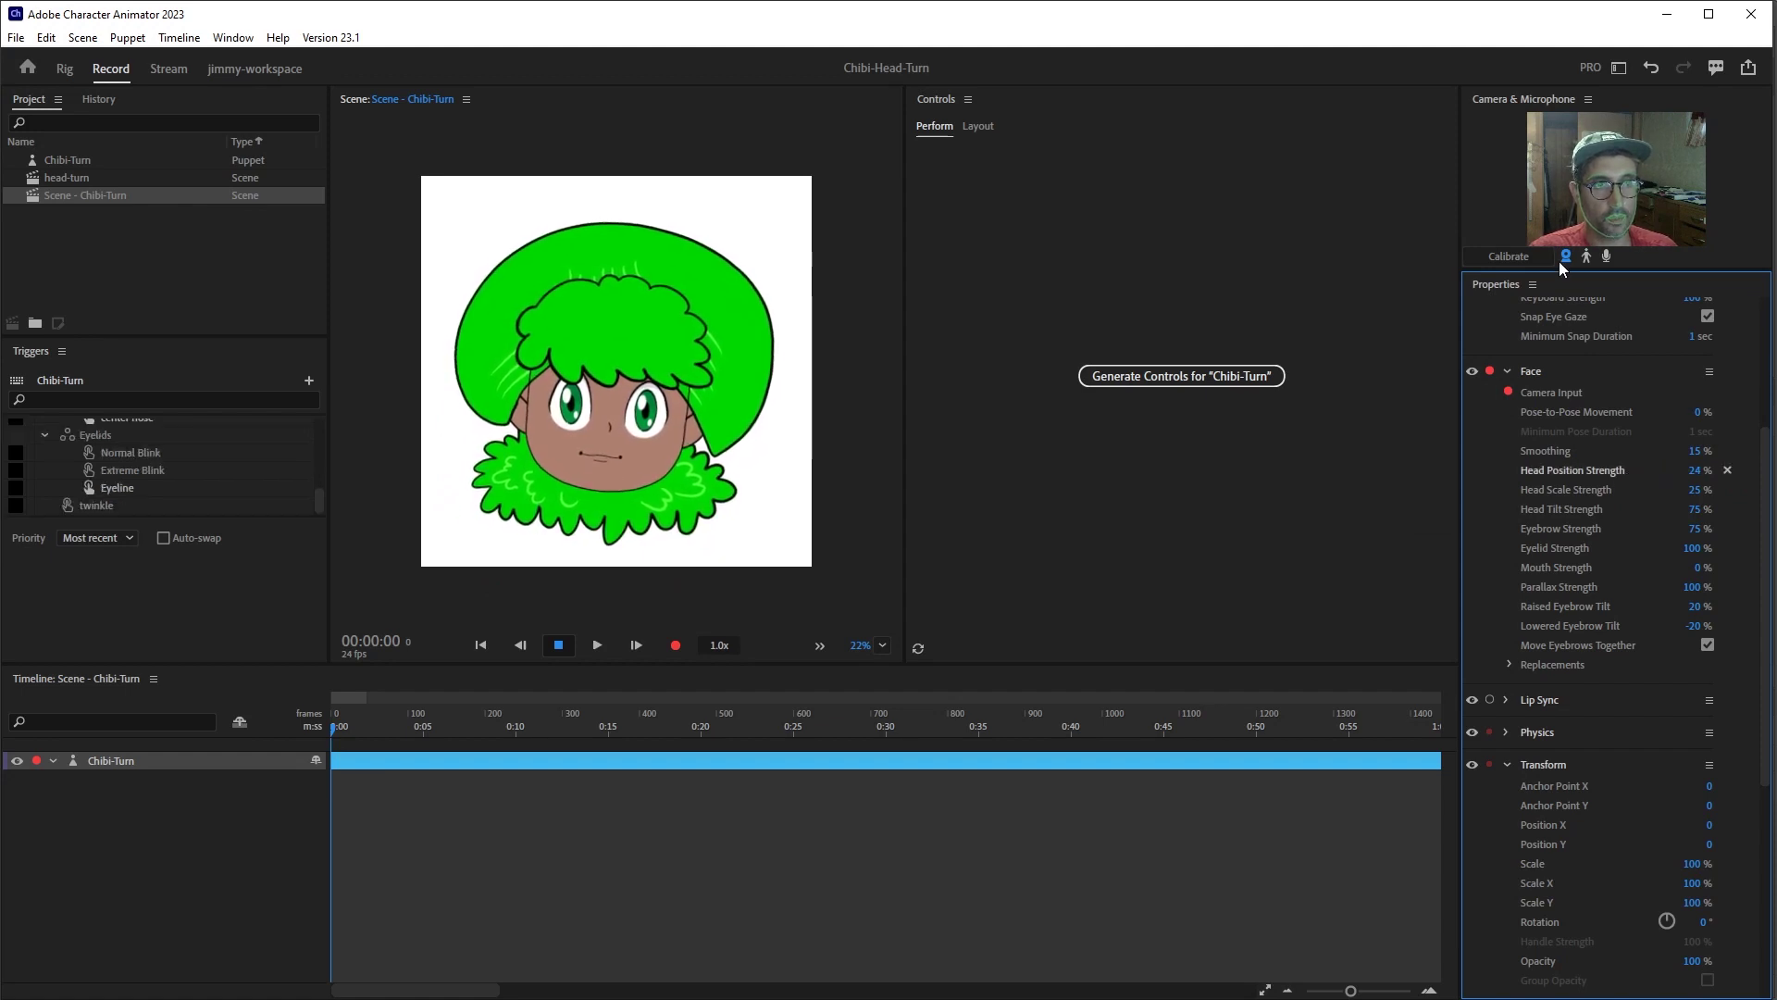
{"action": "left_click", "coordinate": [1530, 256]}
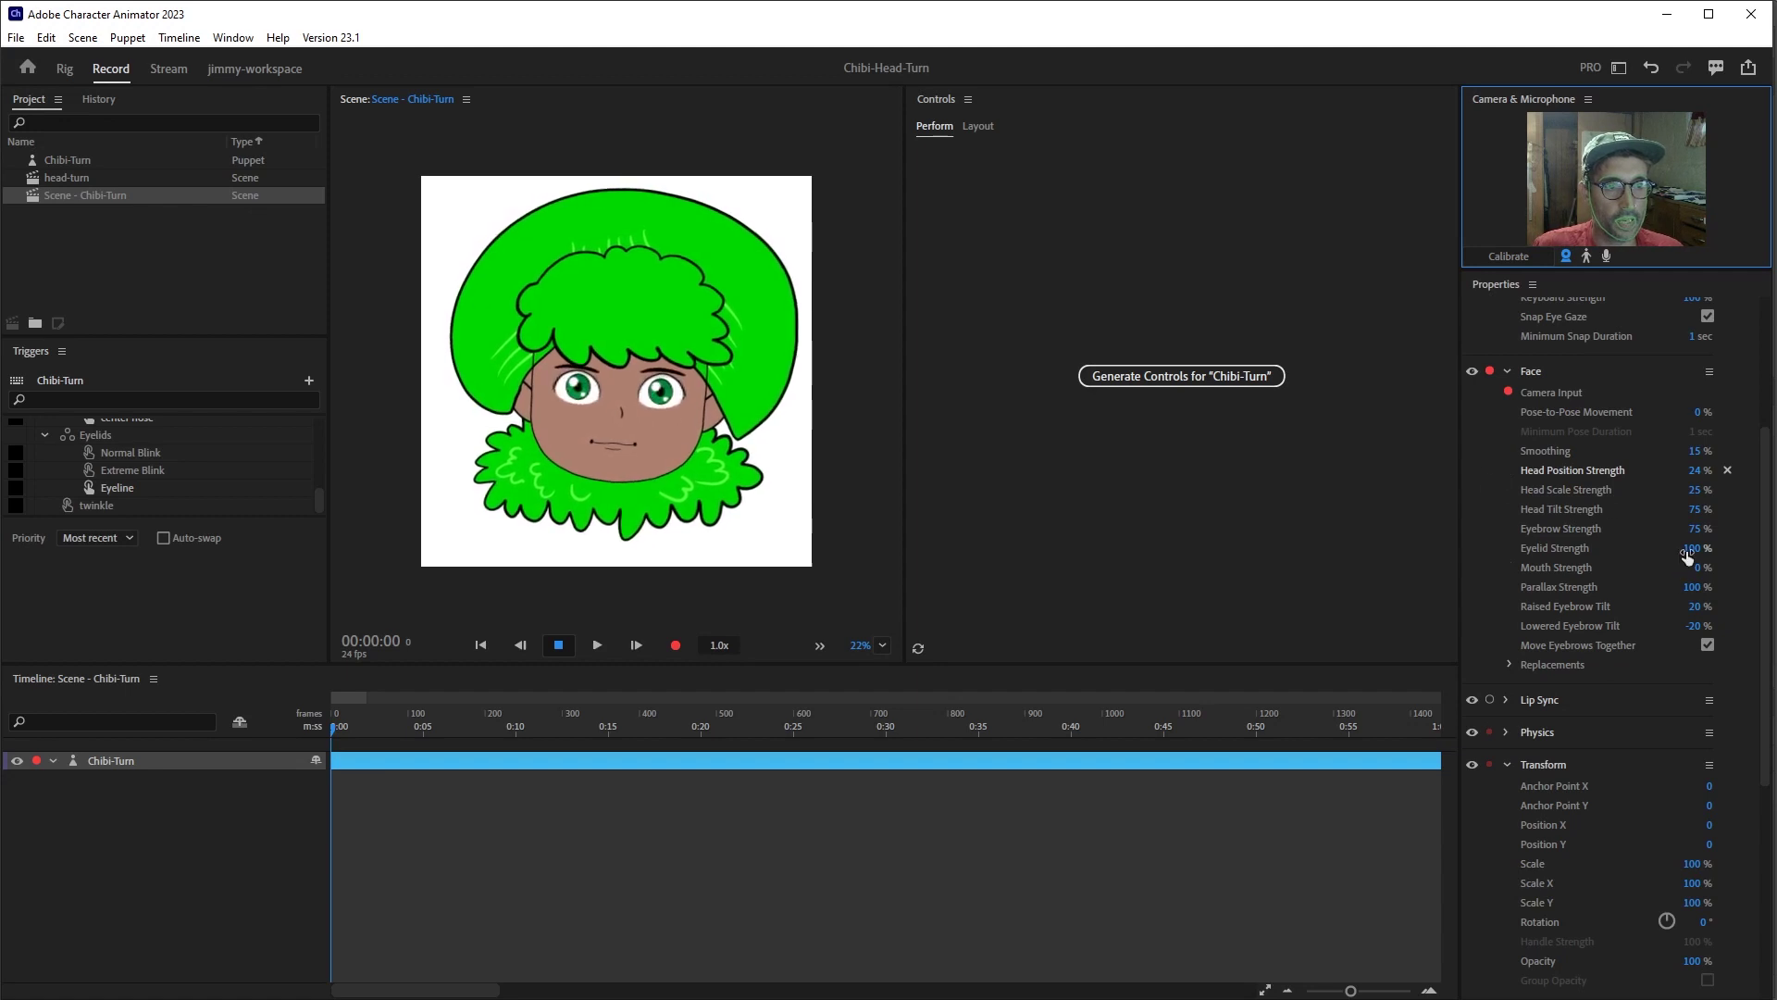
- Set the Face behavior's Eyelid Strength to 0% and Eyebrow Strength to 41%, and turn off Move Eyebrows Together
{"action": "left_click_drag", "start_coordinate": [1687, 555], "coordinate": [1540, 559]}
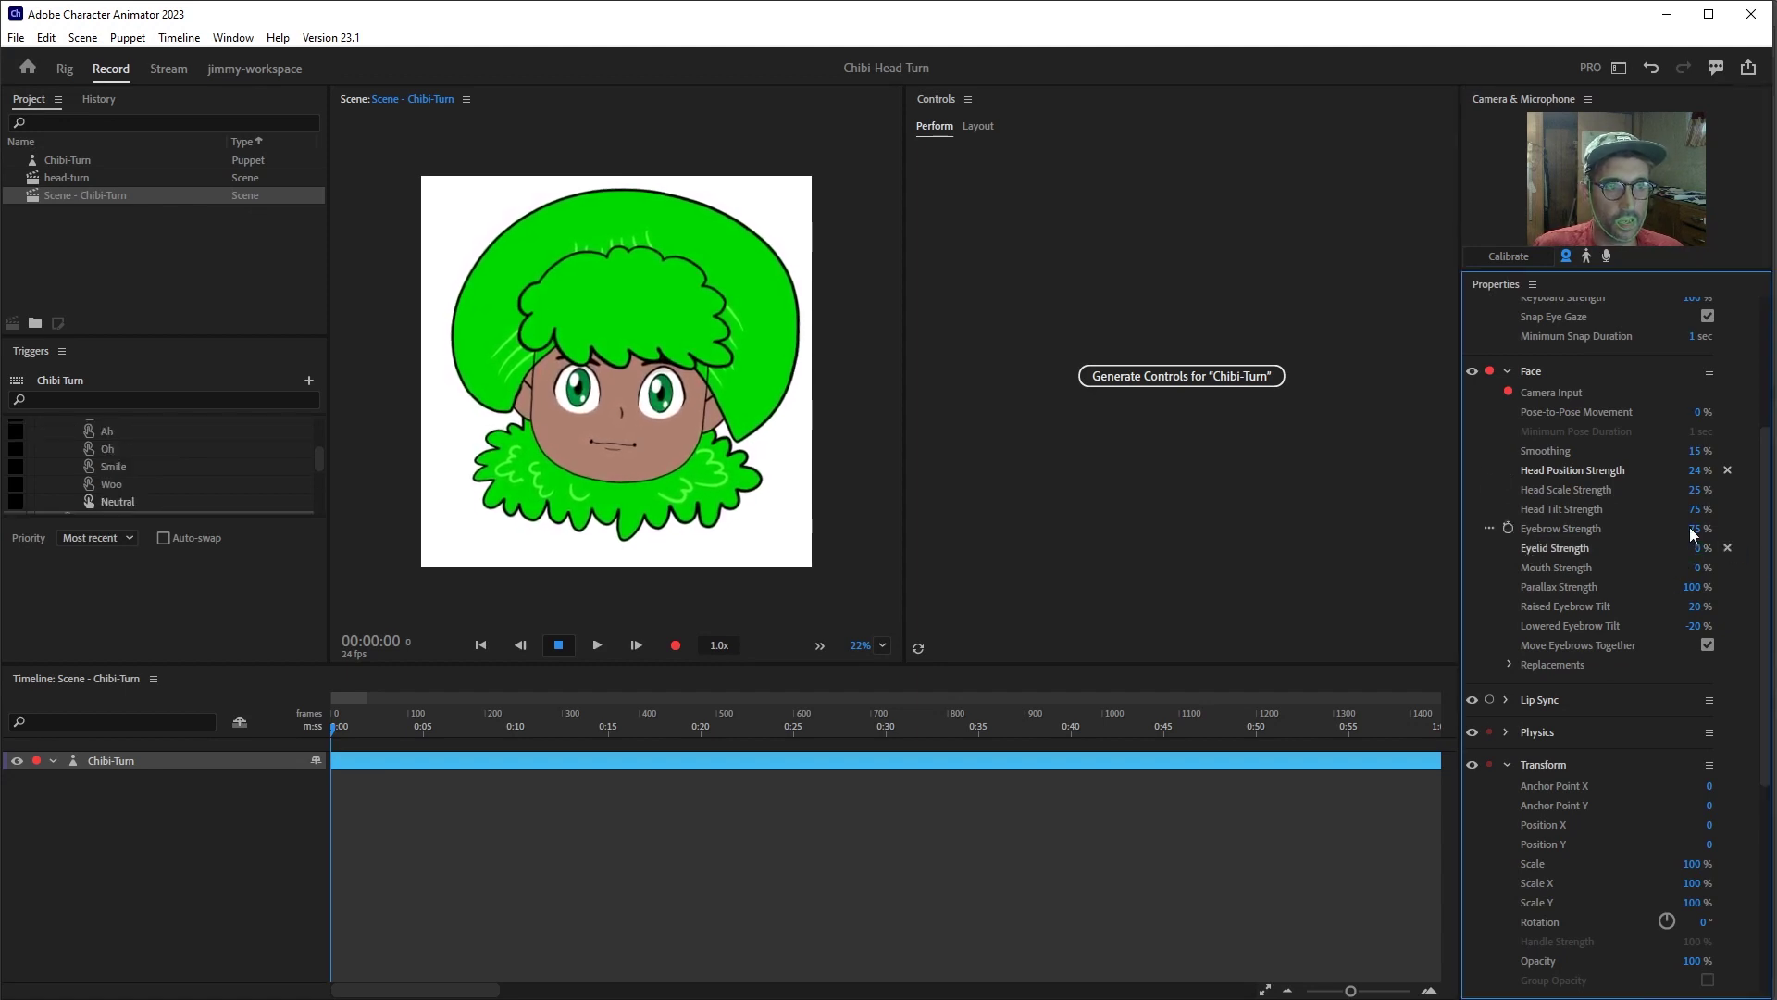
{"action": "left_click_drag", "start_coordinate": [1690, 527], "coordinate": [1663, 529]}
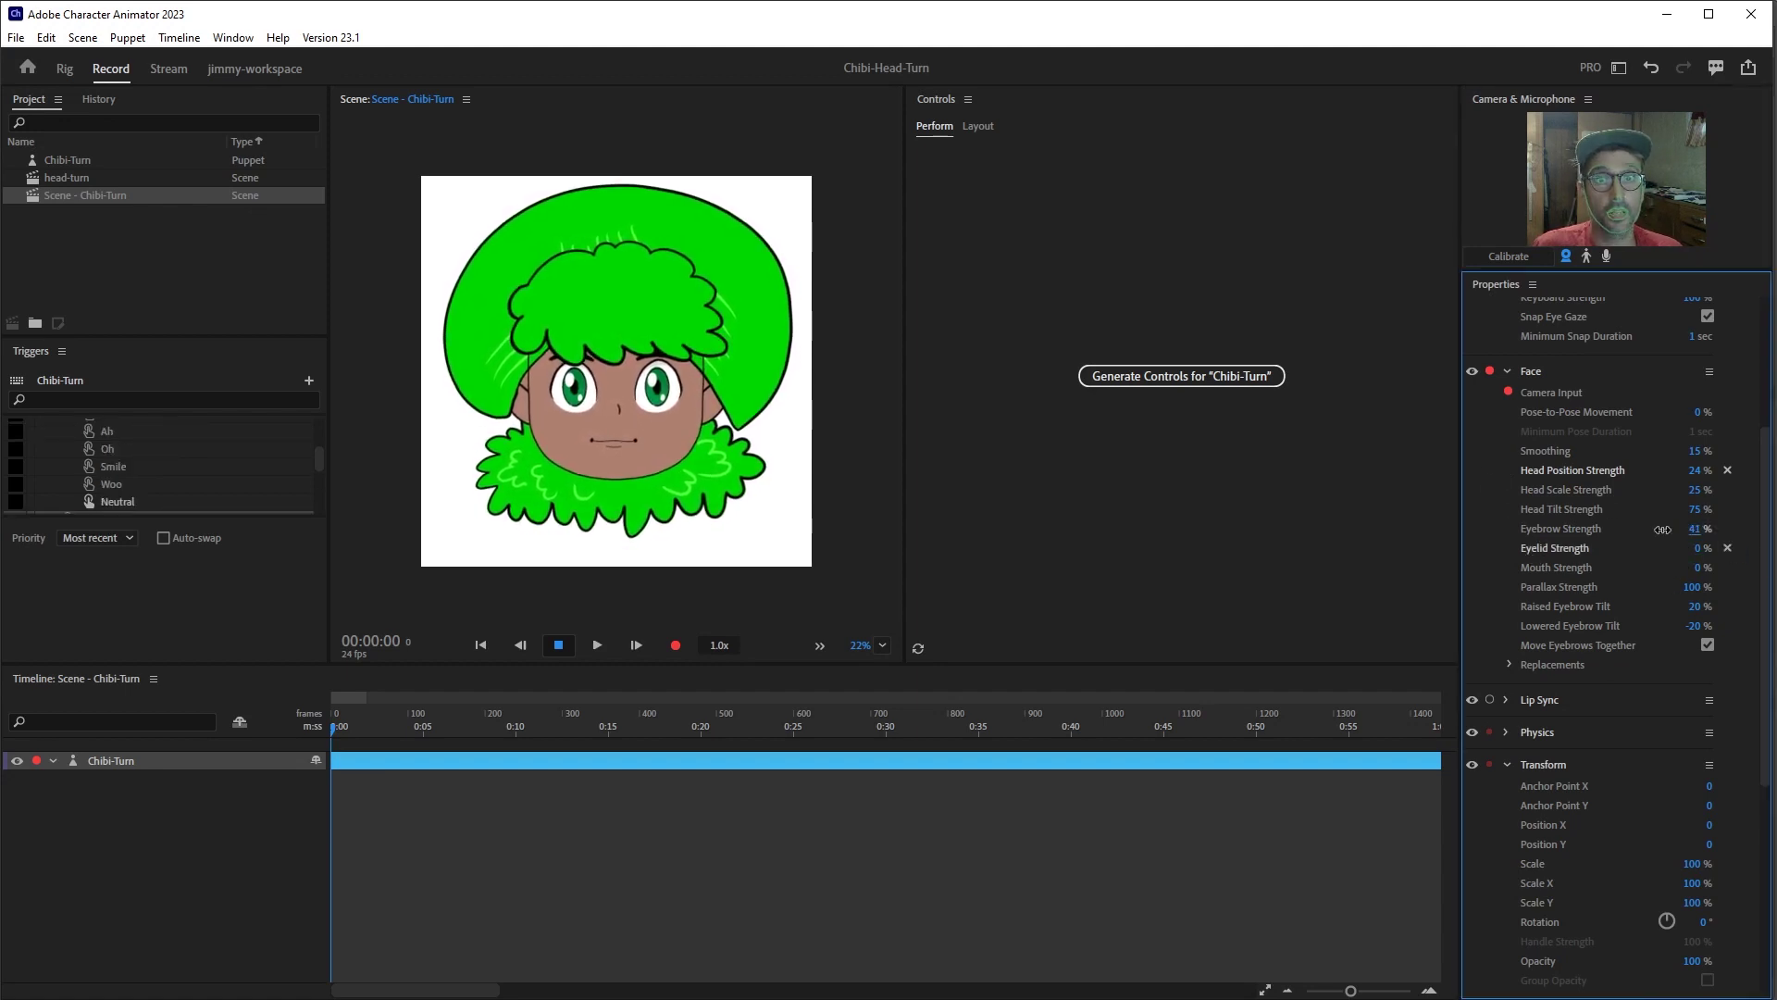
{"action": "left_click", "coordinate": [1708, 645]}
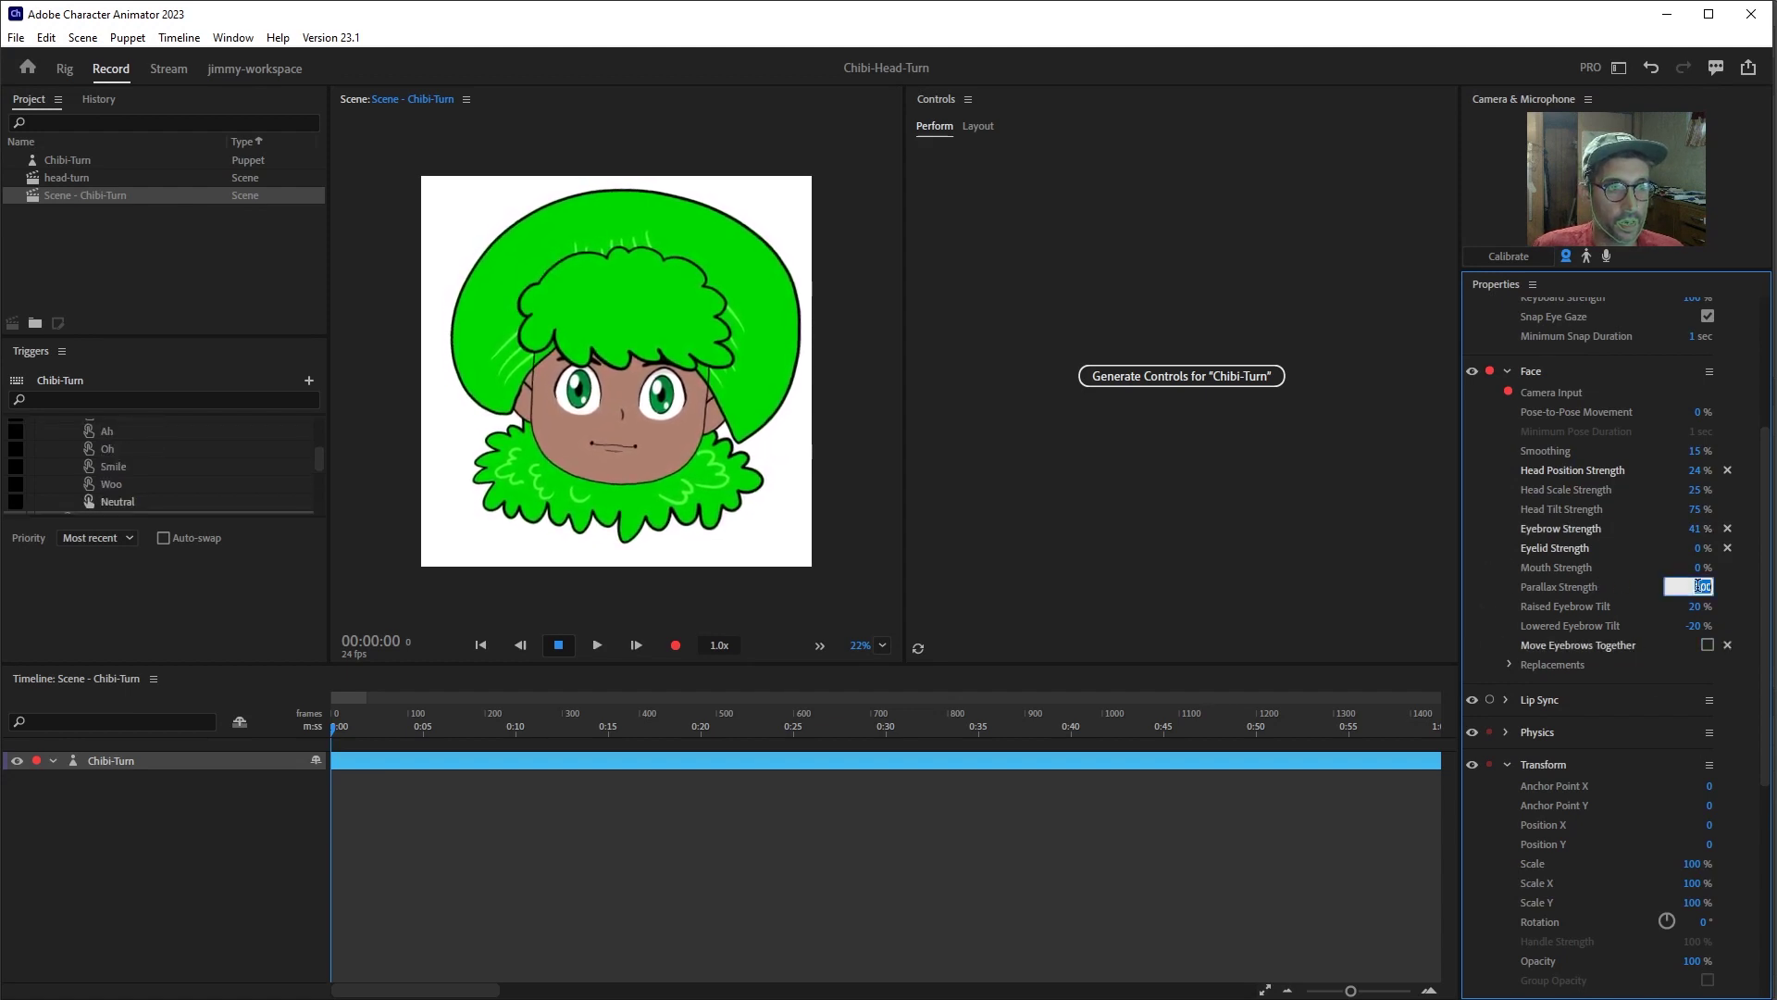
- Set the Face behavior's Parallax Strength, Raised Eyebrow Tilt and Lowered Eyebrow Tilt each to 0%
{"action": "type", "text": "0"}
{"action": "key", "text": "Return"}
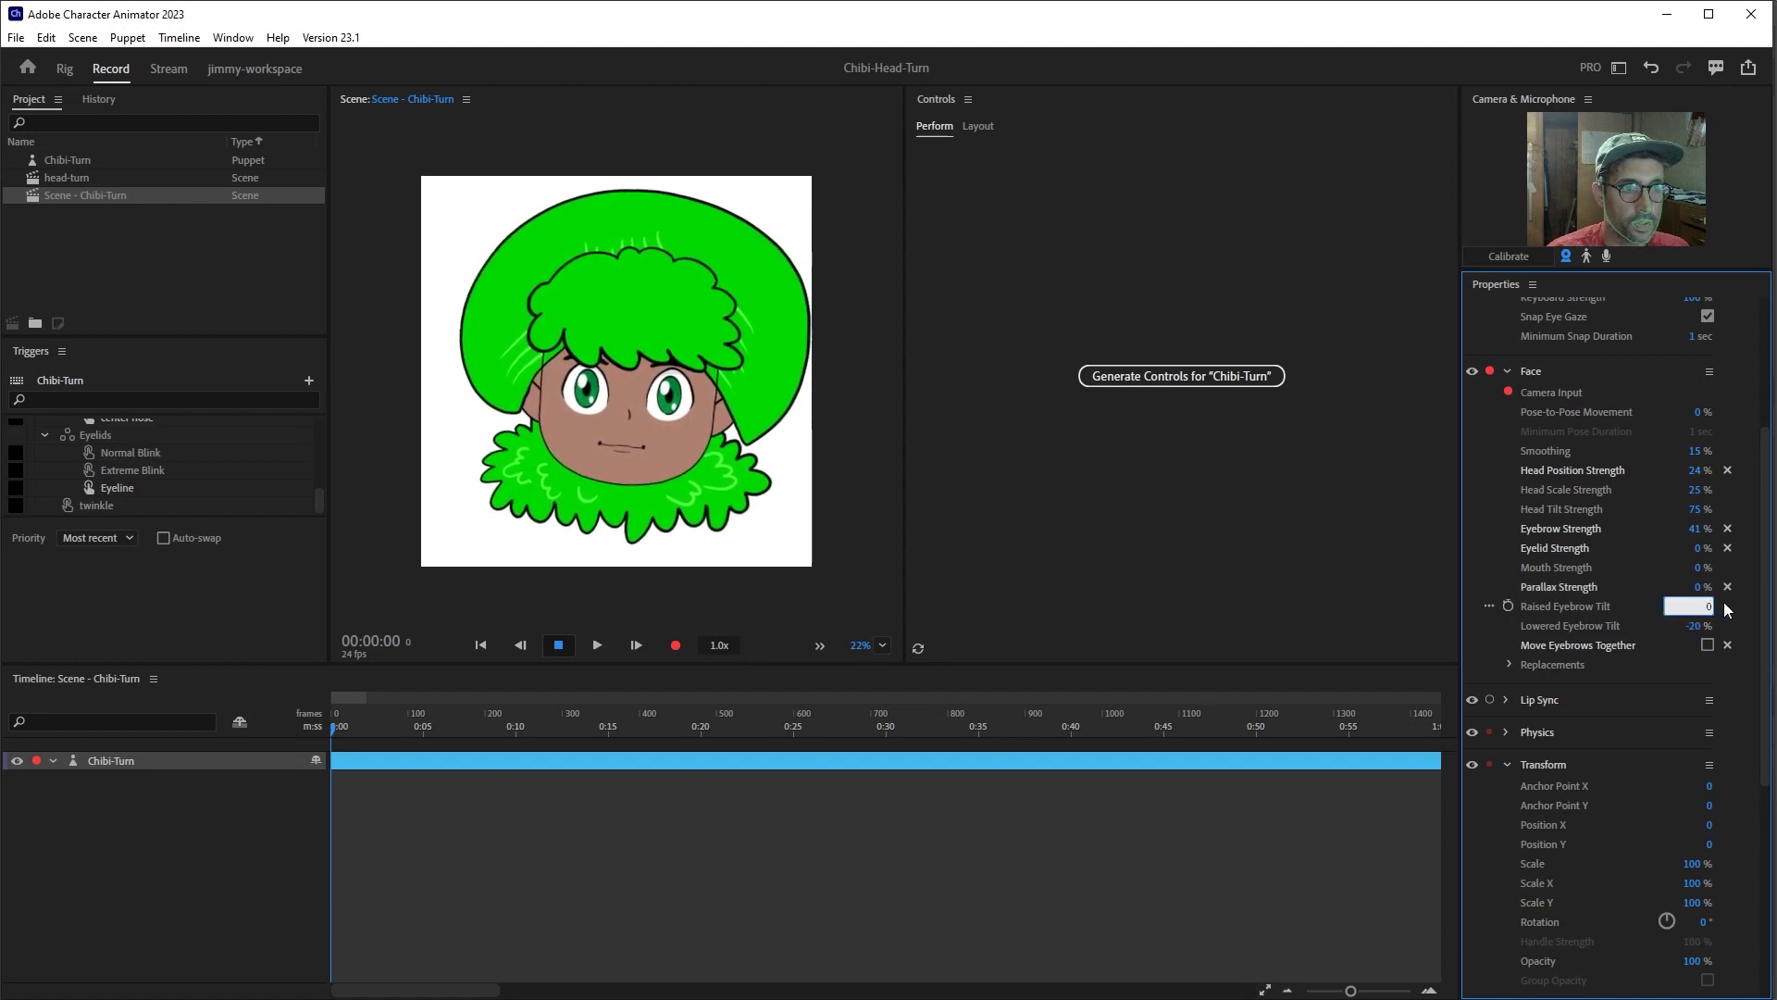
{"action": "left_click", "coordinate": [1713, 610]}
{"action": "type", "text": "0"}
{"action": "key", "text": "Return"}
{"action": "left_click", "coordinate": [1696, 623]}
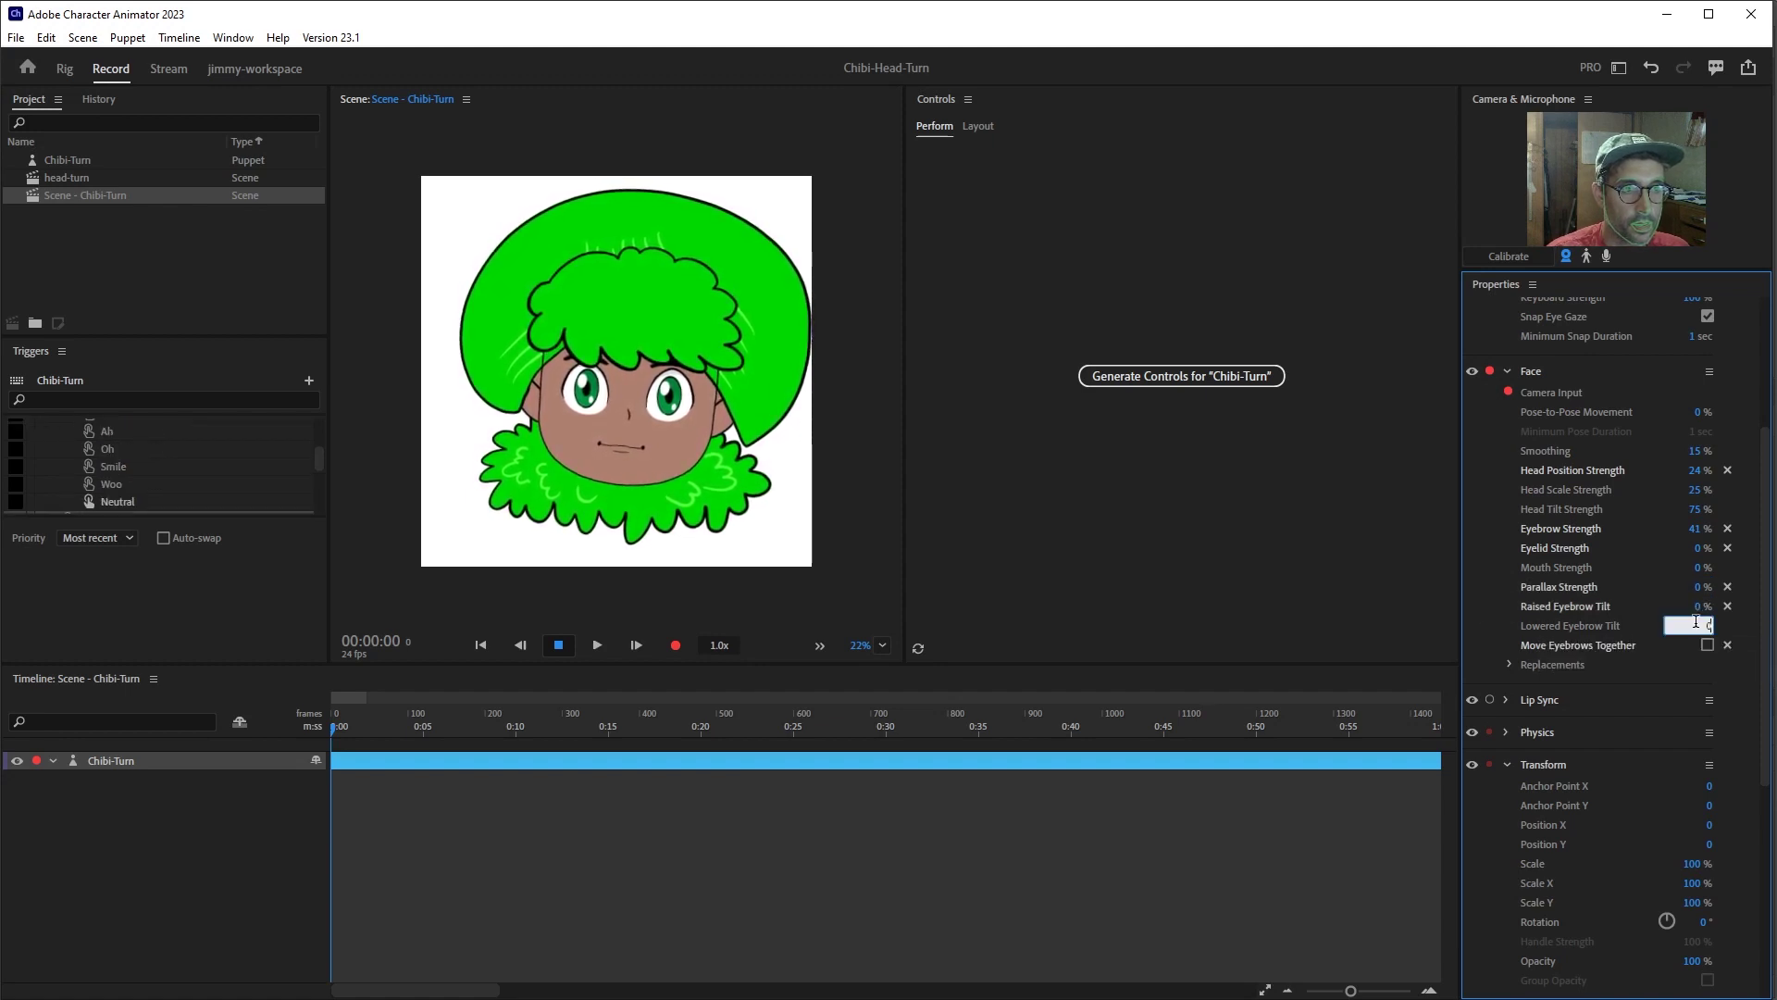
{"action": "type", "text": "0"}
{"action": "key", "text": "Return"}
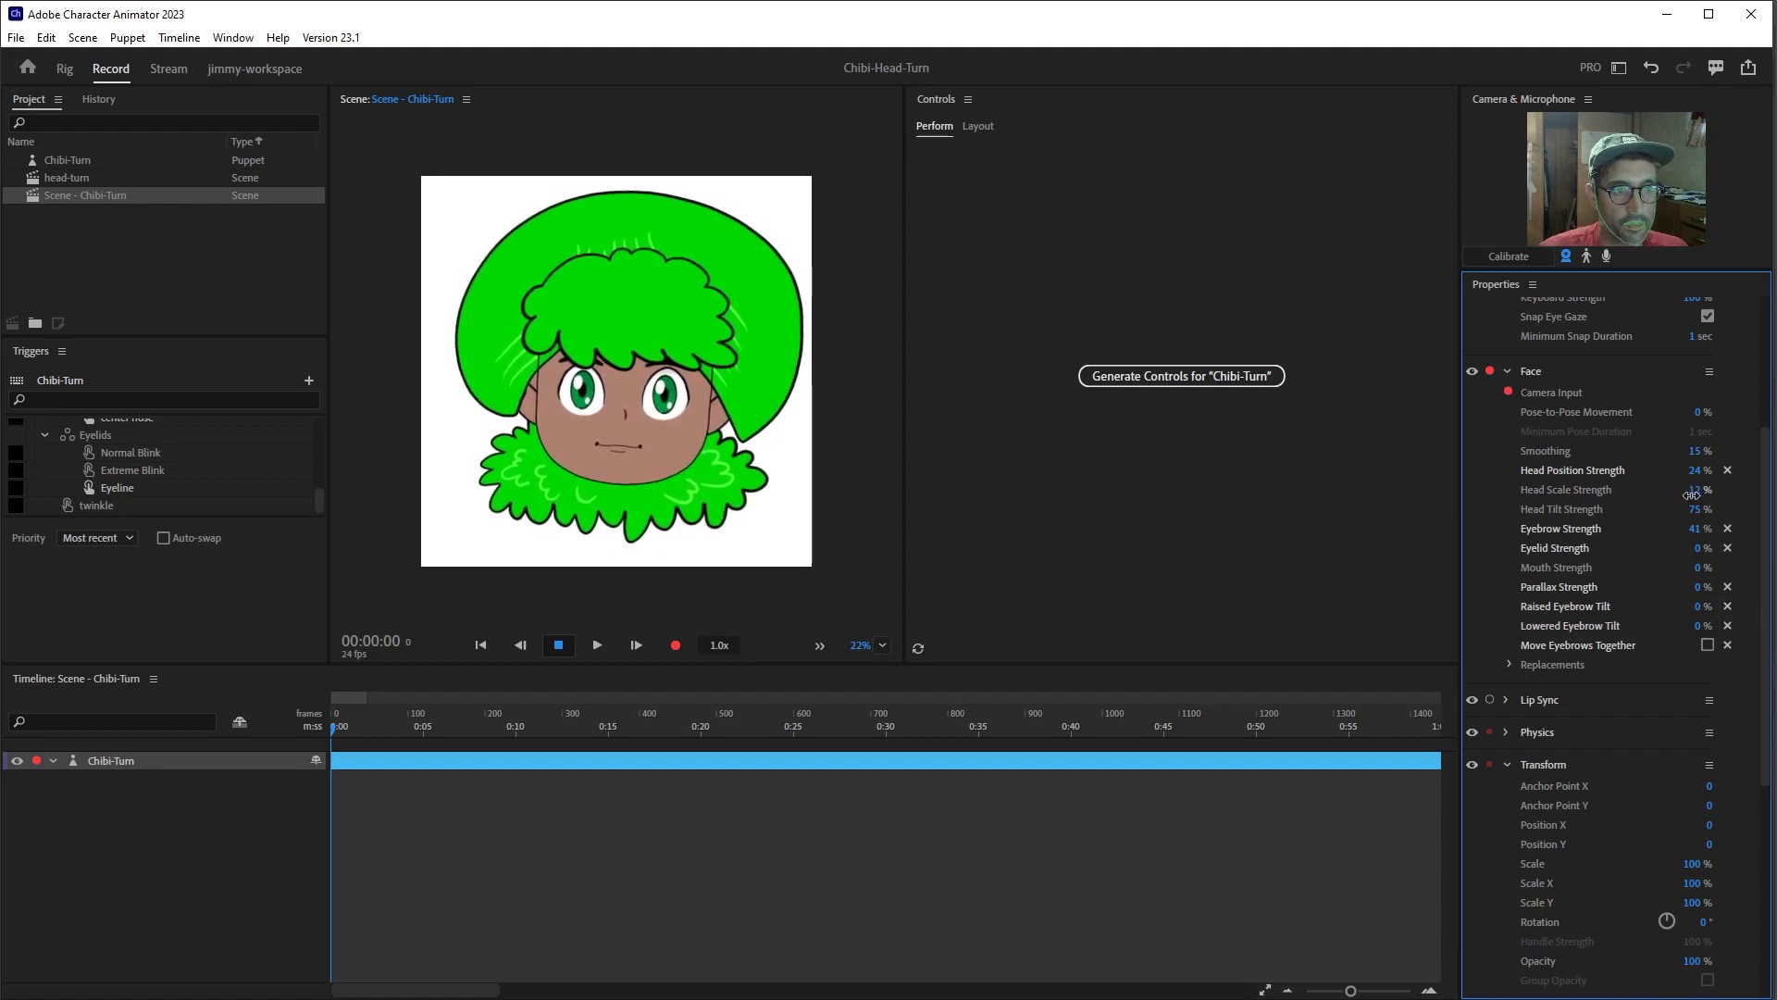
- Set Head Scale Strength to 12% and Head Tilt Strength to 25%, and recalibrate the camera's rest pose
{"action": "type", "text": "12"}
{"action": "key", "text": "Return"}
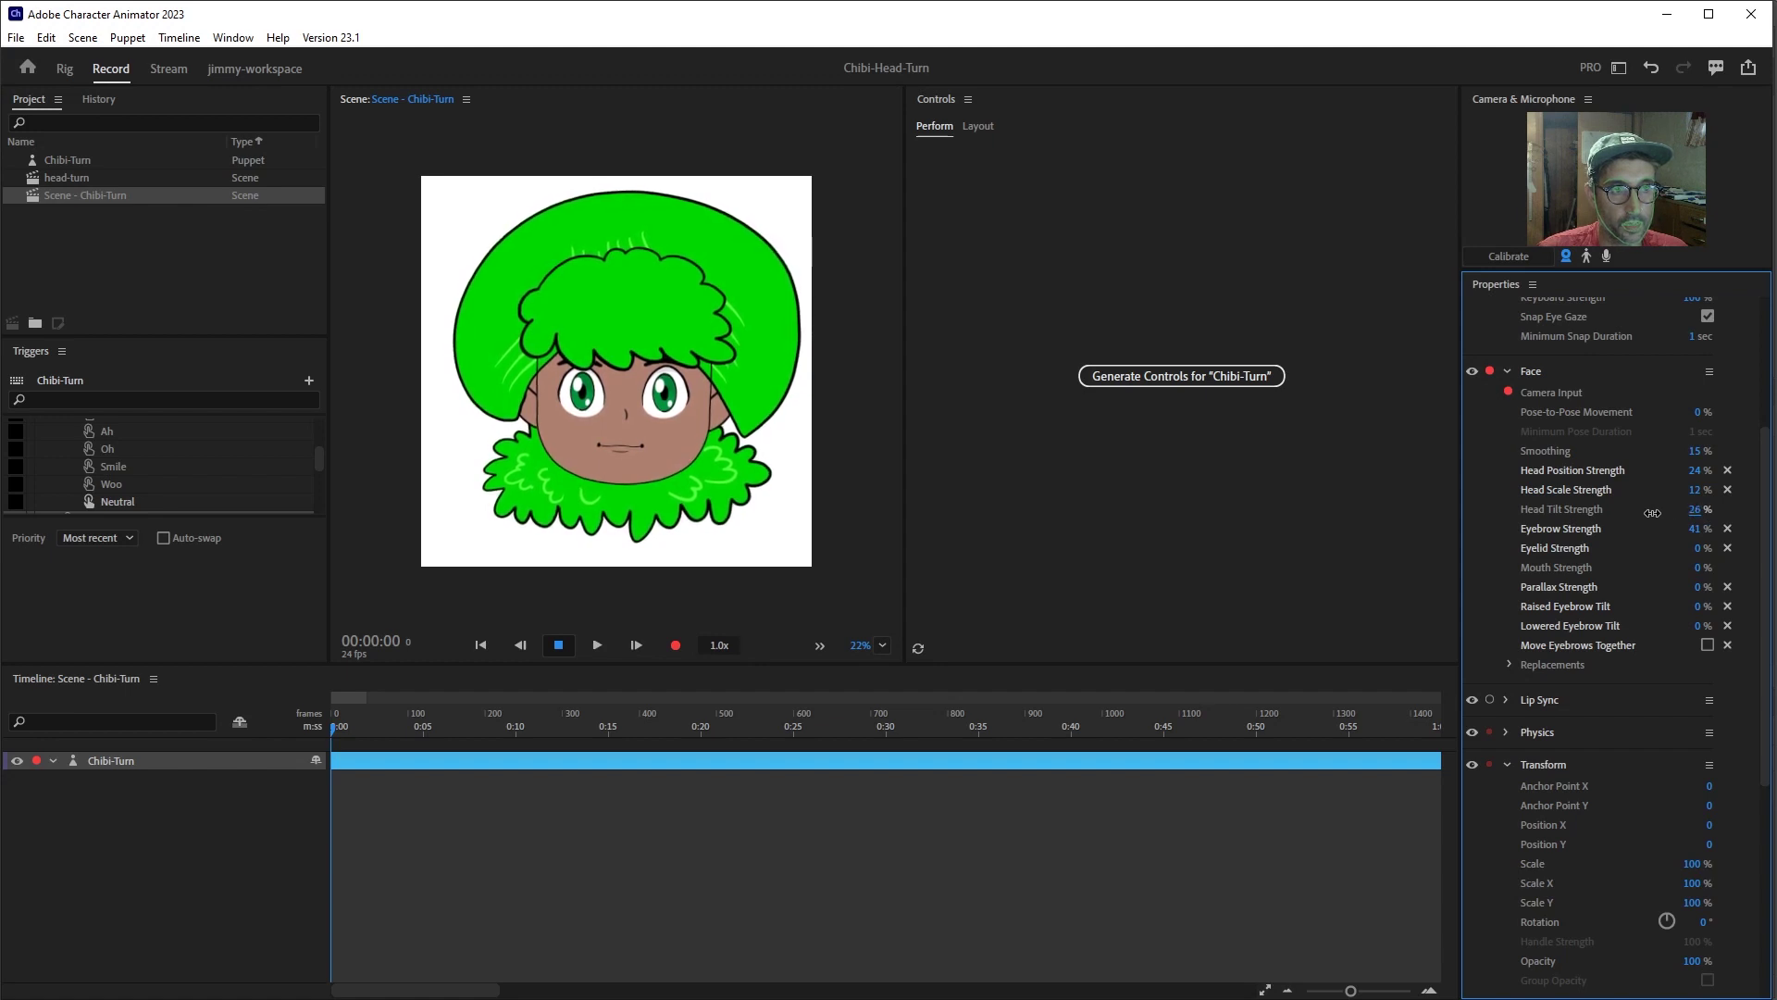
{"action": "left_click_drag", "start_coordinate": [1651, 513], "coordinate": [1651, 513]}
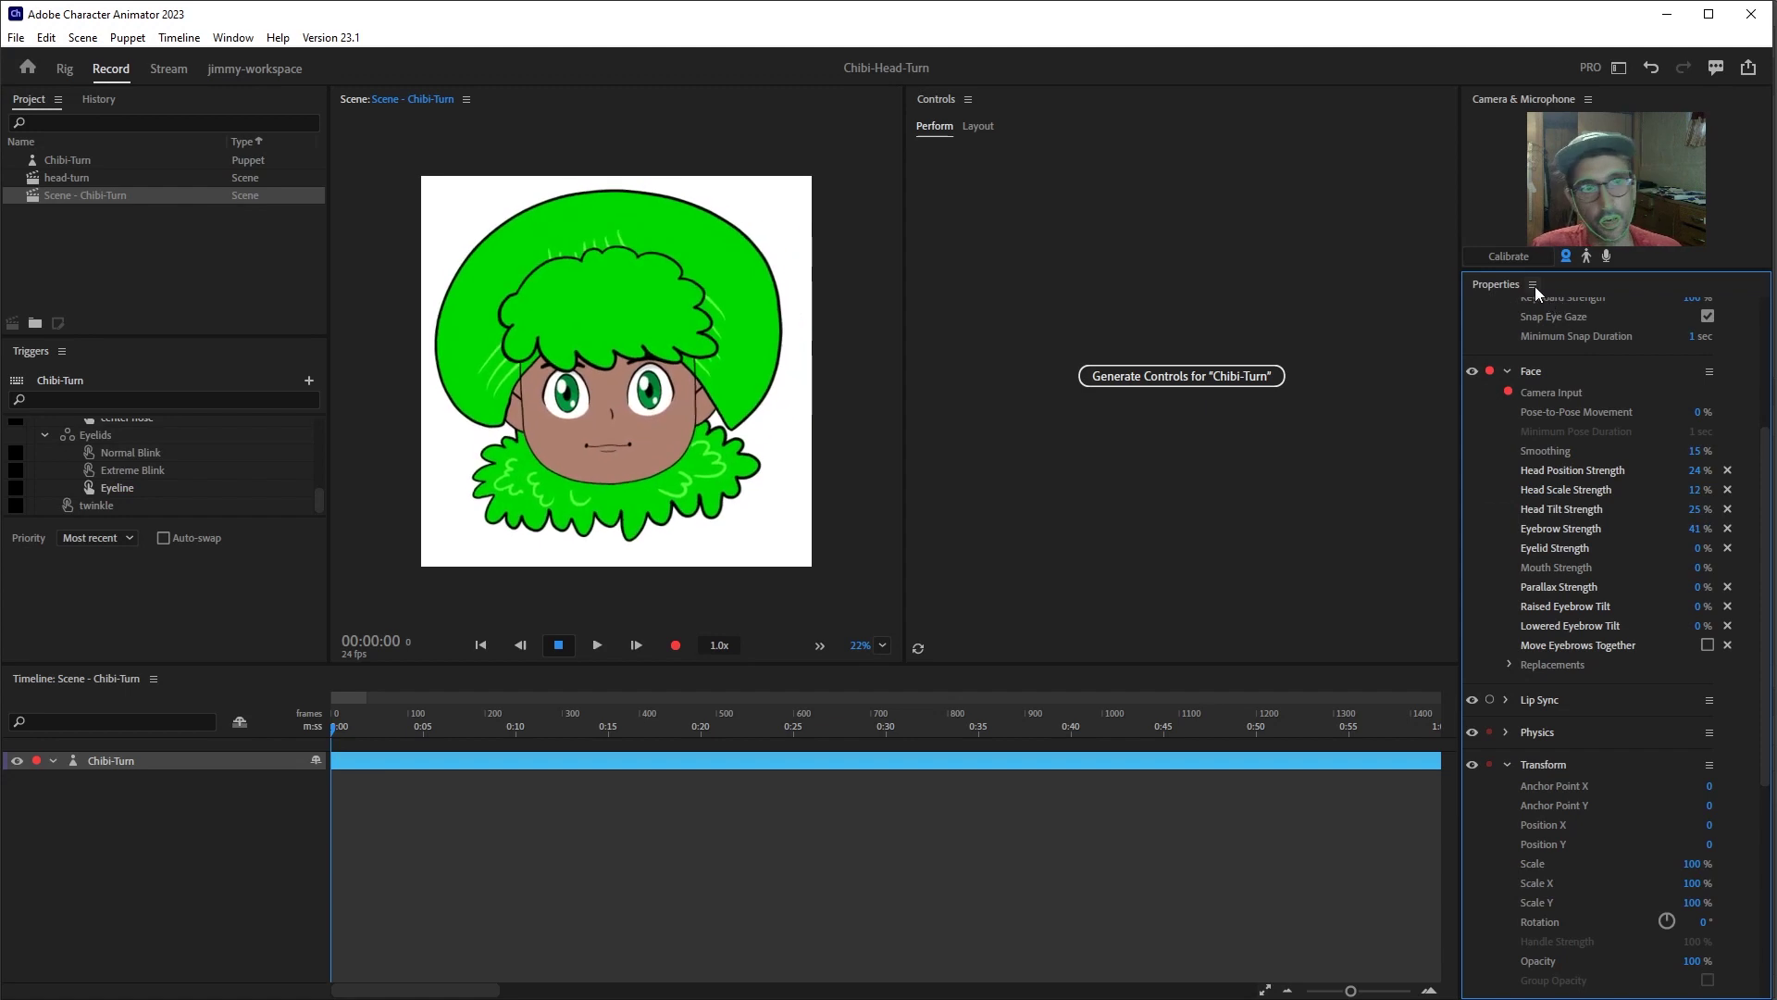
{"action": "left_click", "coordinate": [1522, 260]}
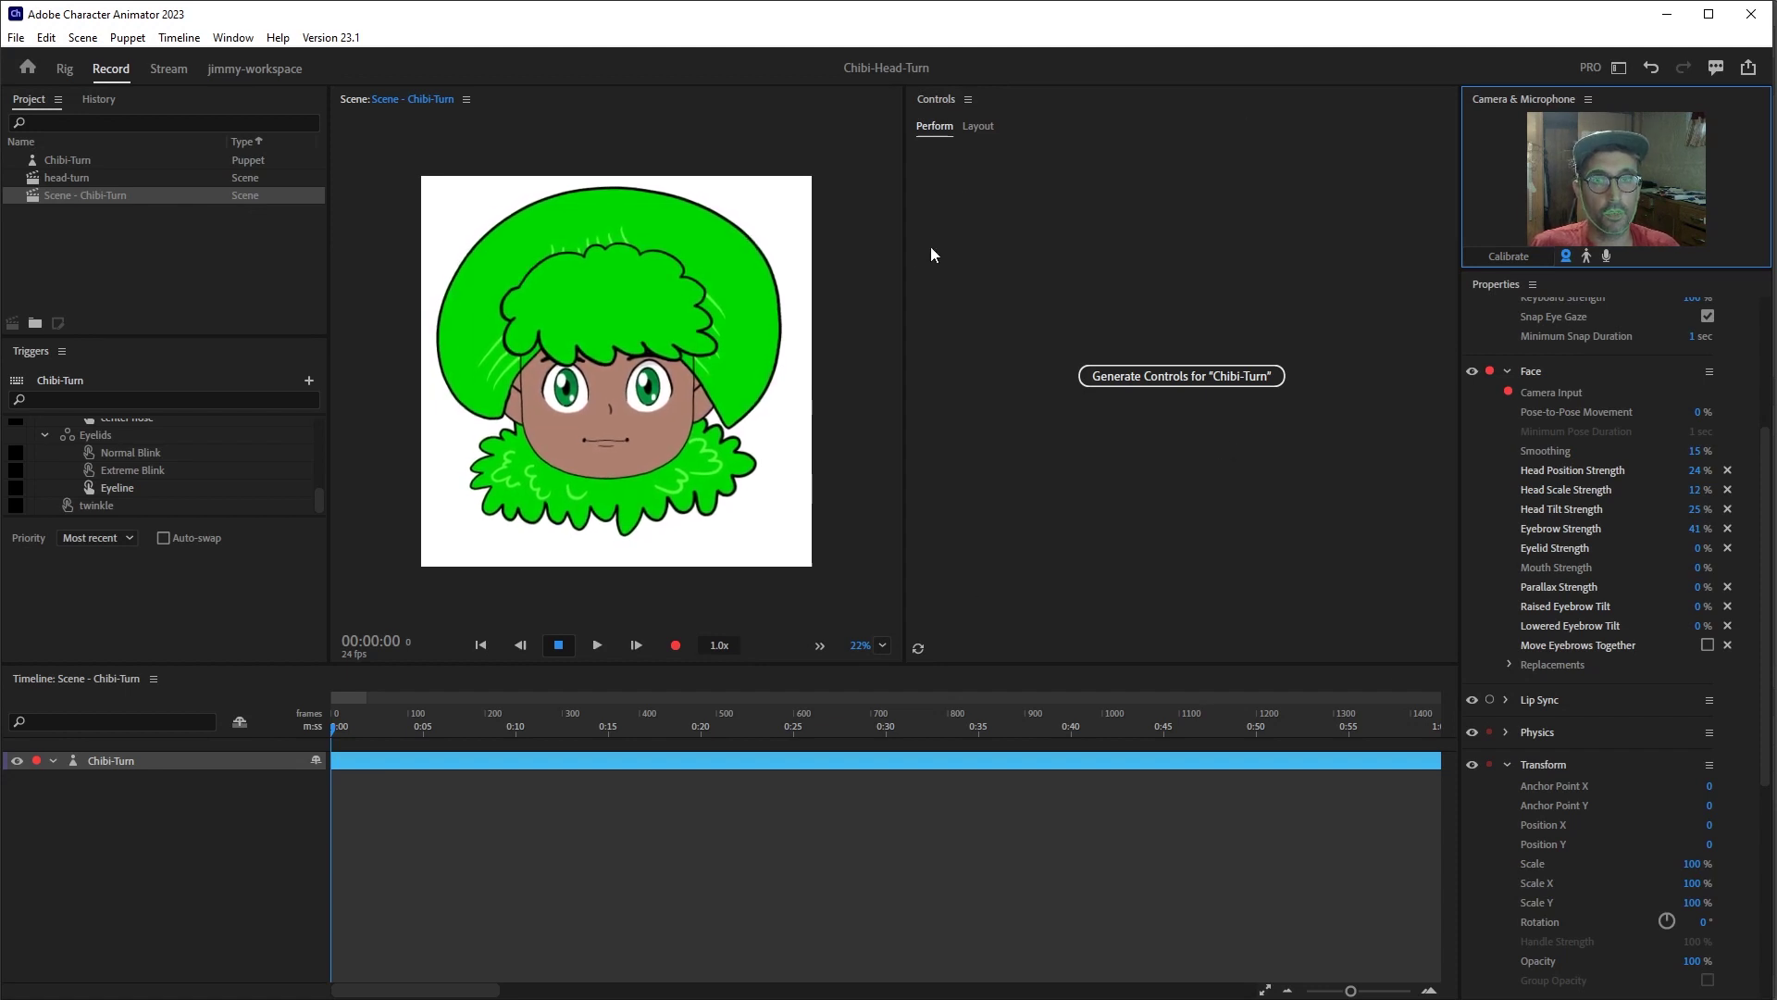
- Generate the performance controls for the Chibi-Turn puppet's triggers
{"action": "left_click", "coordinate": [179, 37]}
{"action": "left_click", "coordinate": [178, 37]}
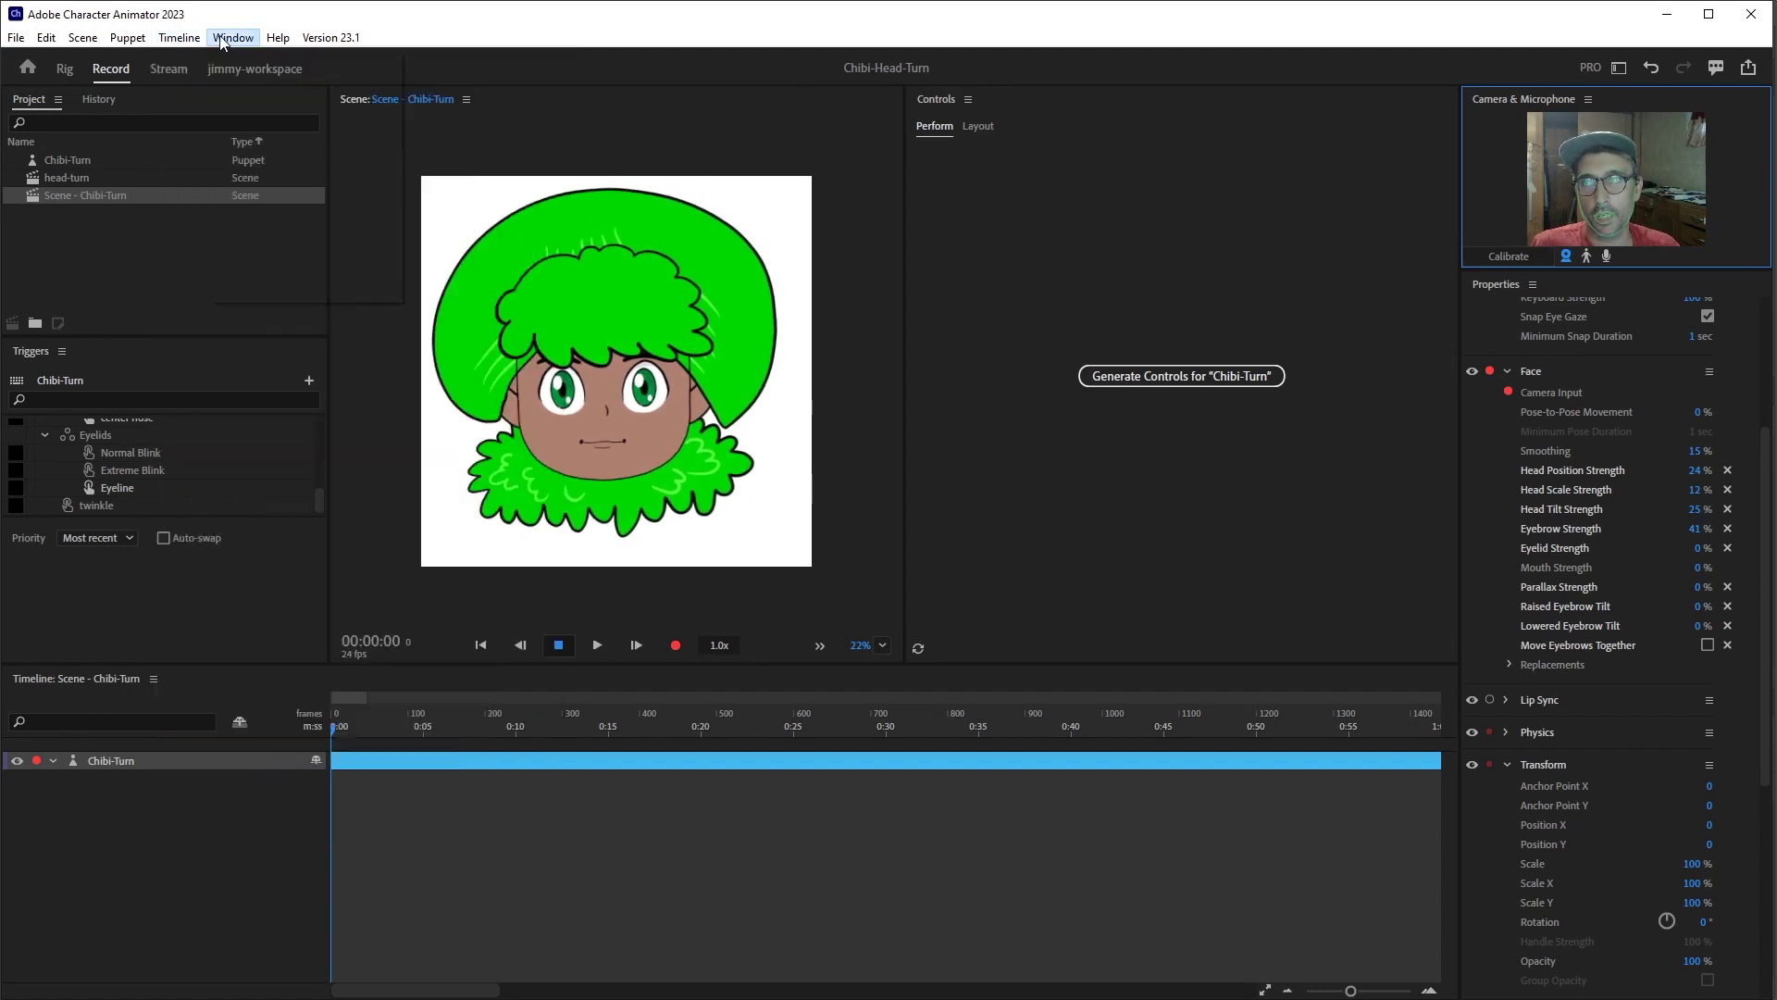
{"action": "left_click", "coordinate": [233, 37]}
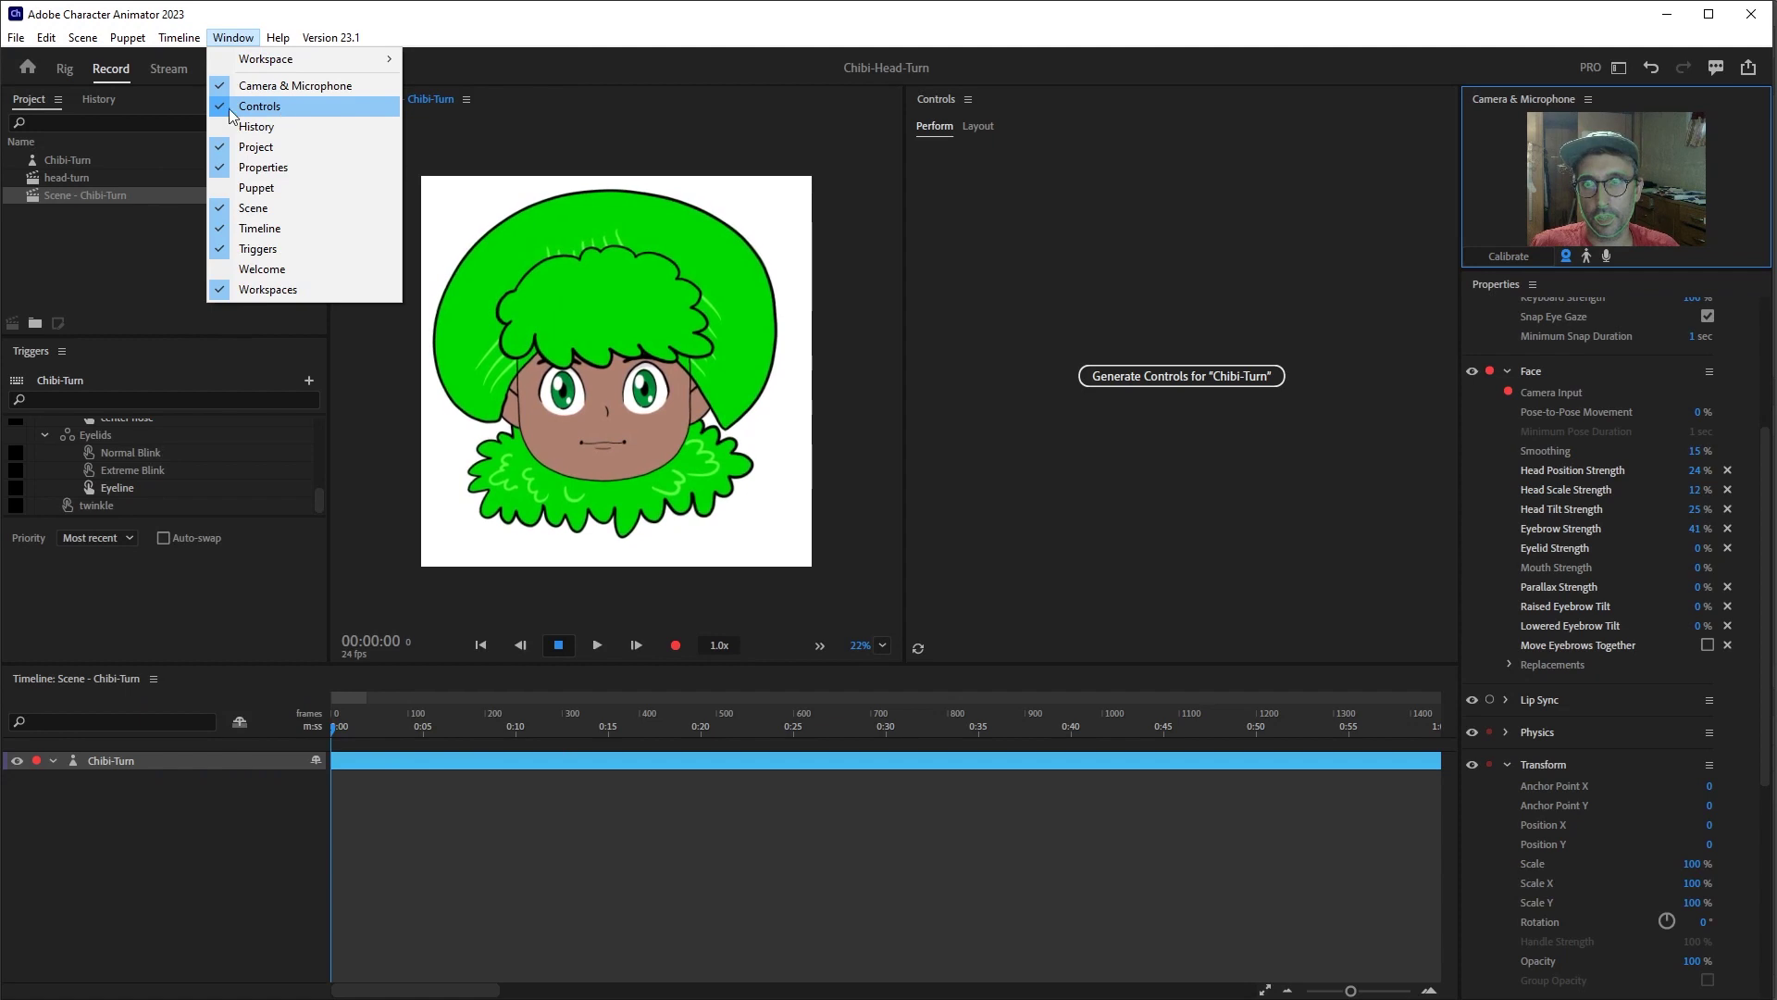
{"action": "left_click", "coordinate": [1022, 174]}
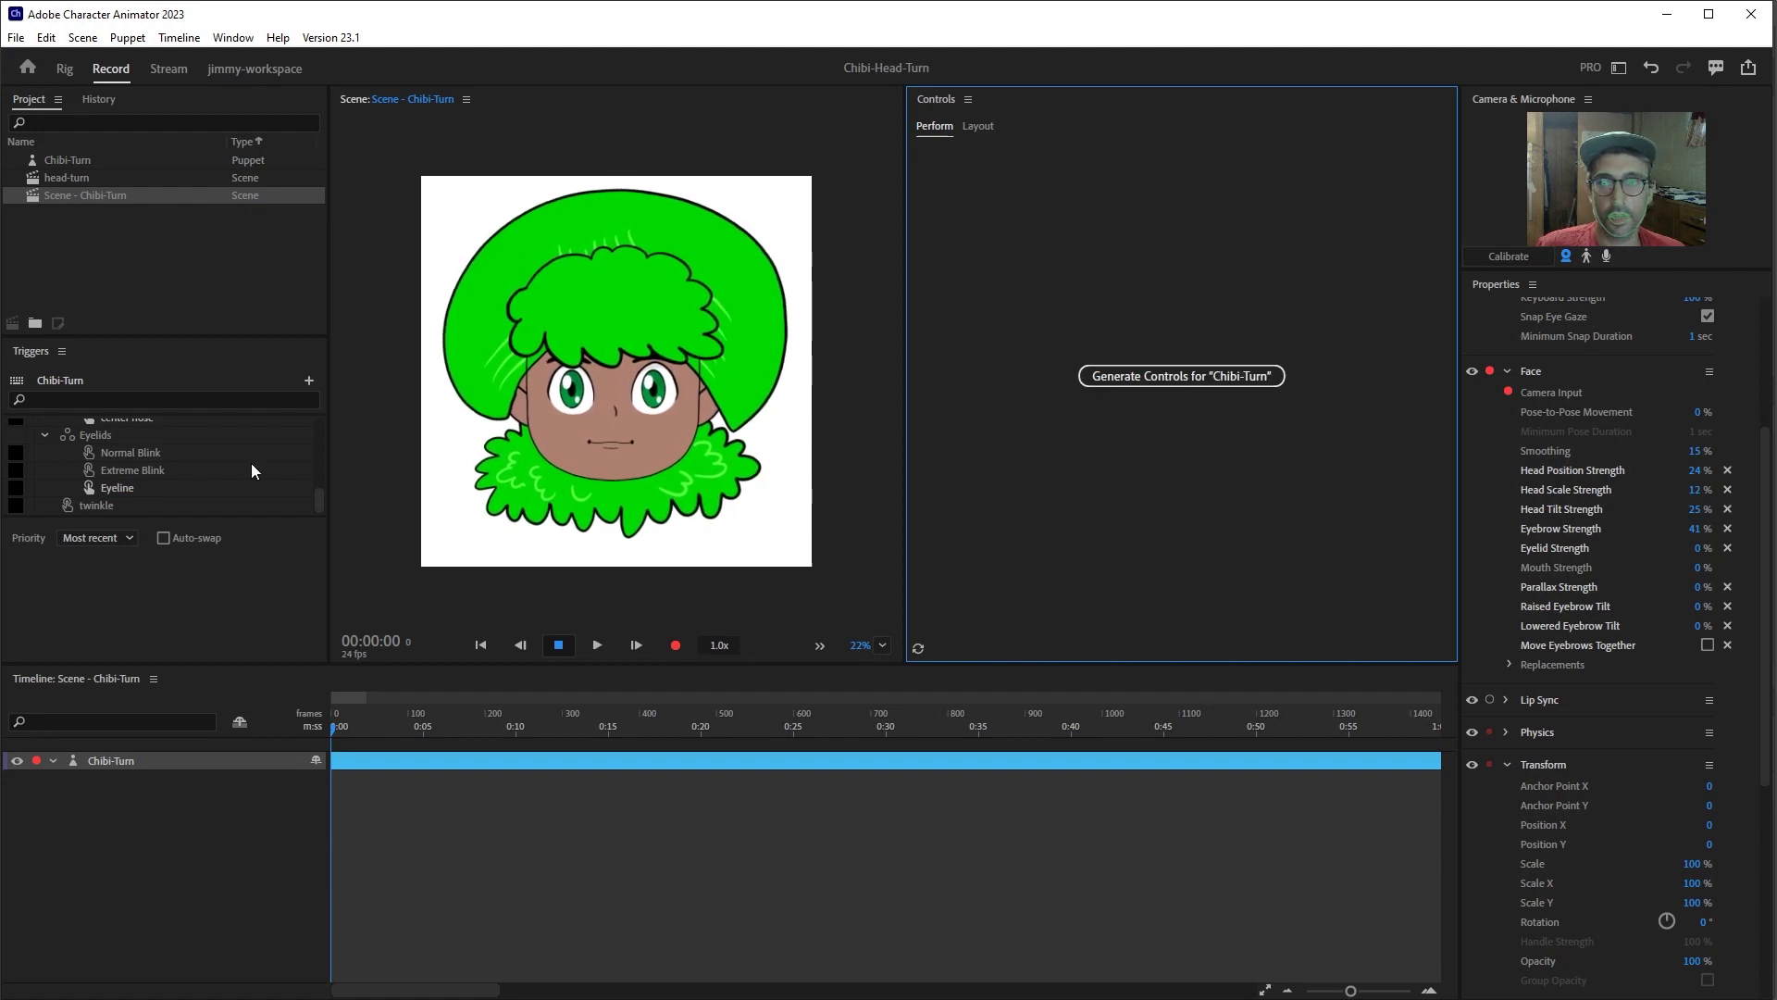
{"action": "mouse_move", "coordinate": [316, 494]}
{"action": "left_mouse_down"}
{"action": "mouse_move", "coordinate": [319, 425]}
{"action": "mouse_move", "coordinate": [321, 500]}
{"action": "left_mouse_up"}
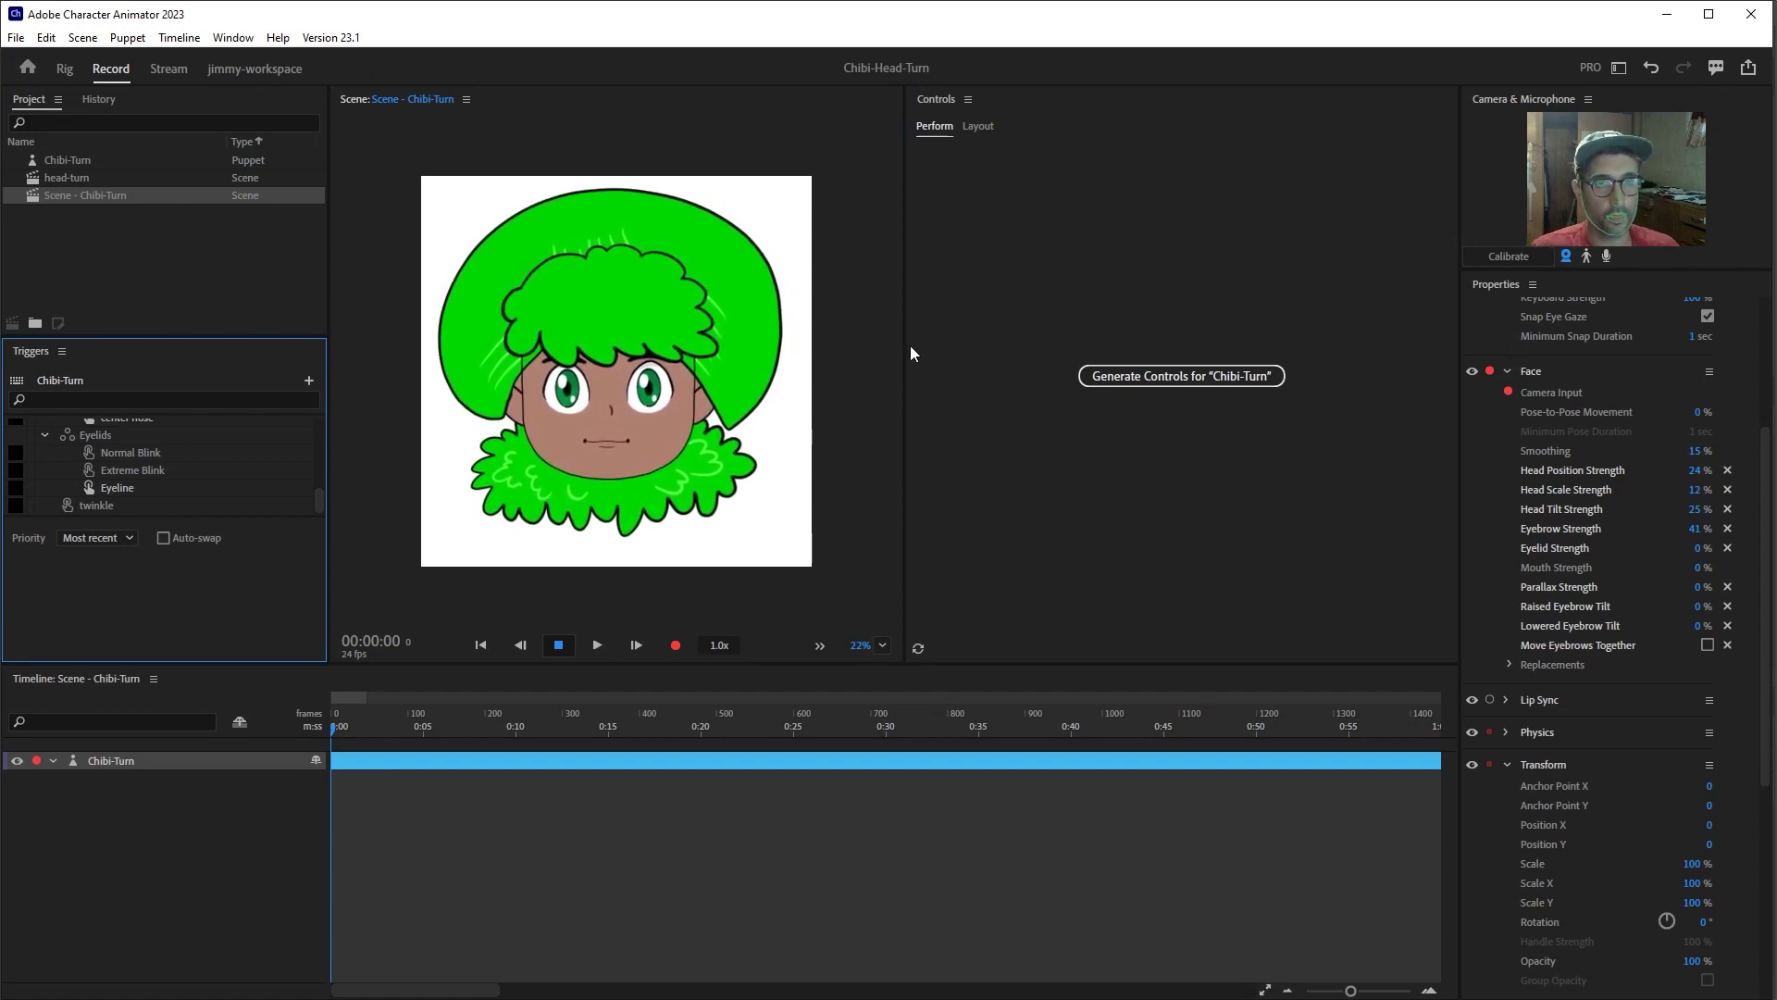
{"action": "left_click", "coordinate": [1119, 375]}
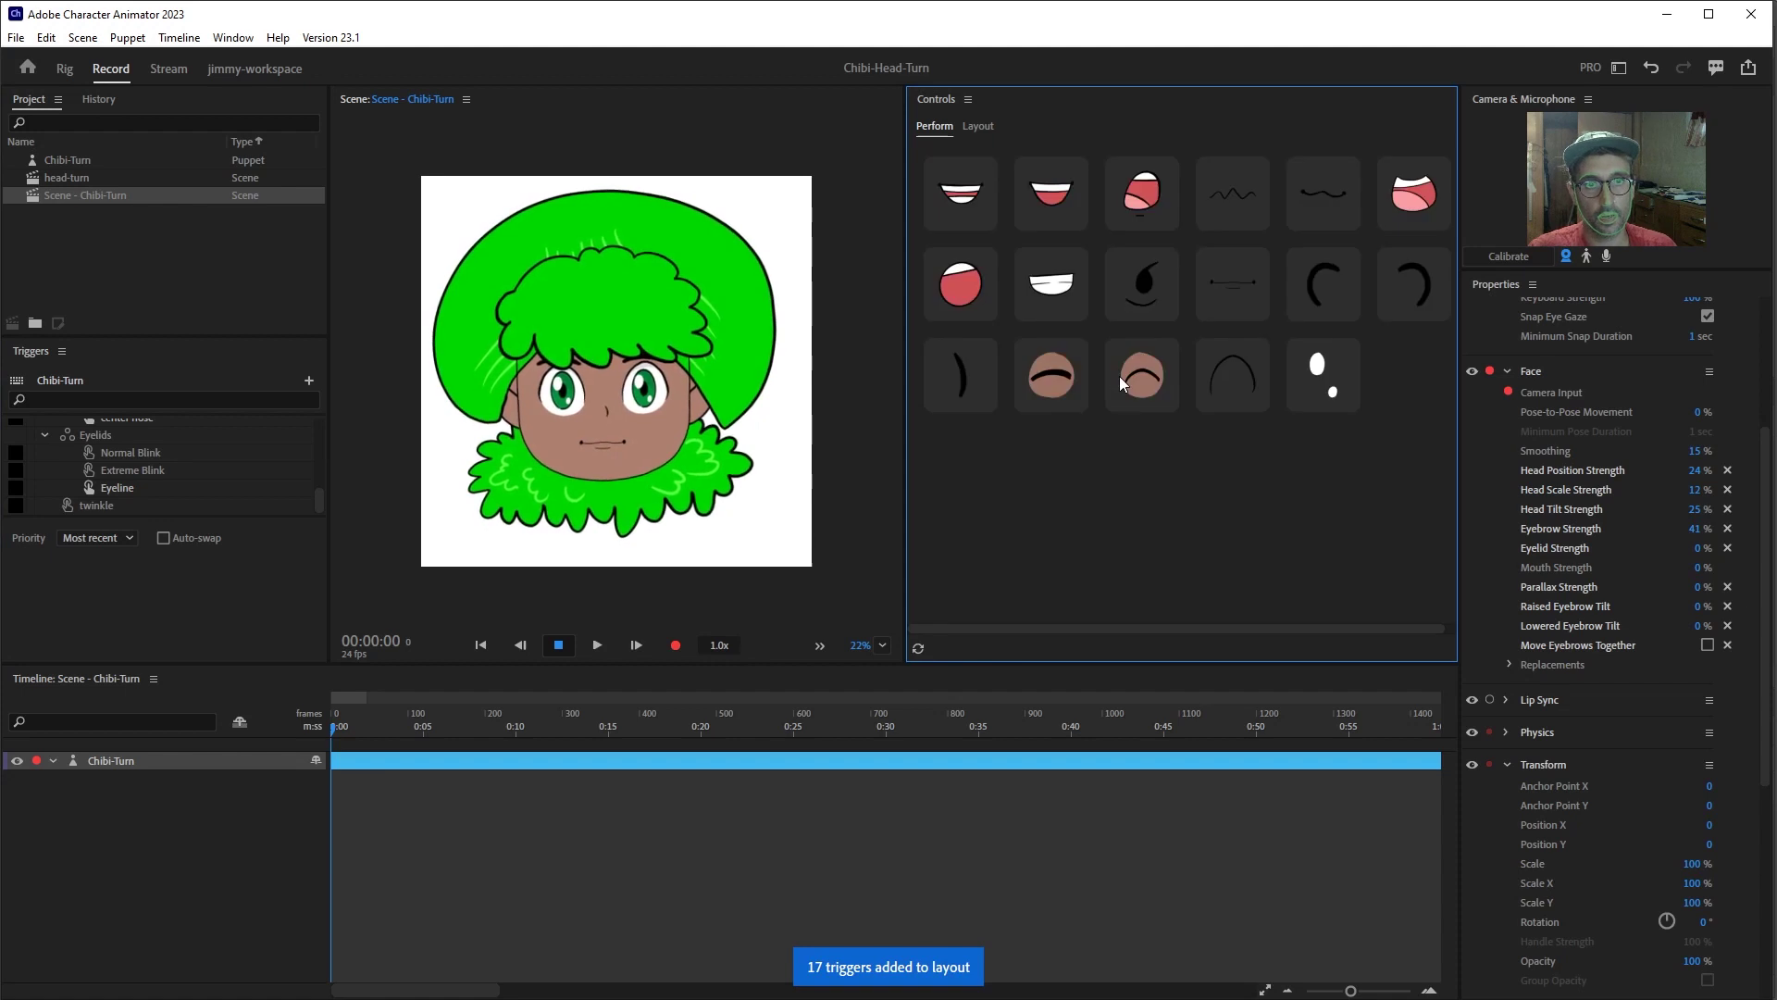
- Test the generated mouth, nose, blink and twinkle trigger controls on the puppet in the scene
{"action": "left_click", "coordinate": [956, 196]}
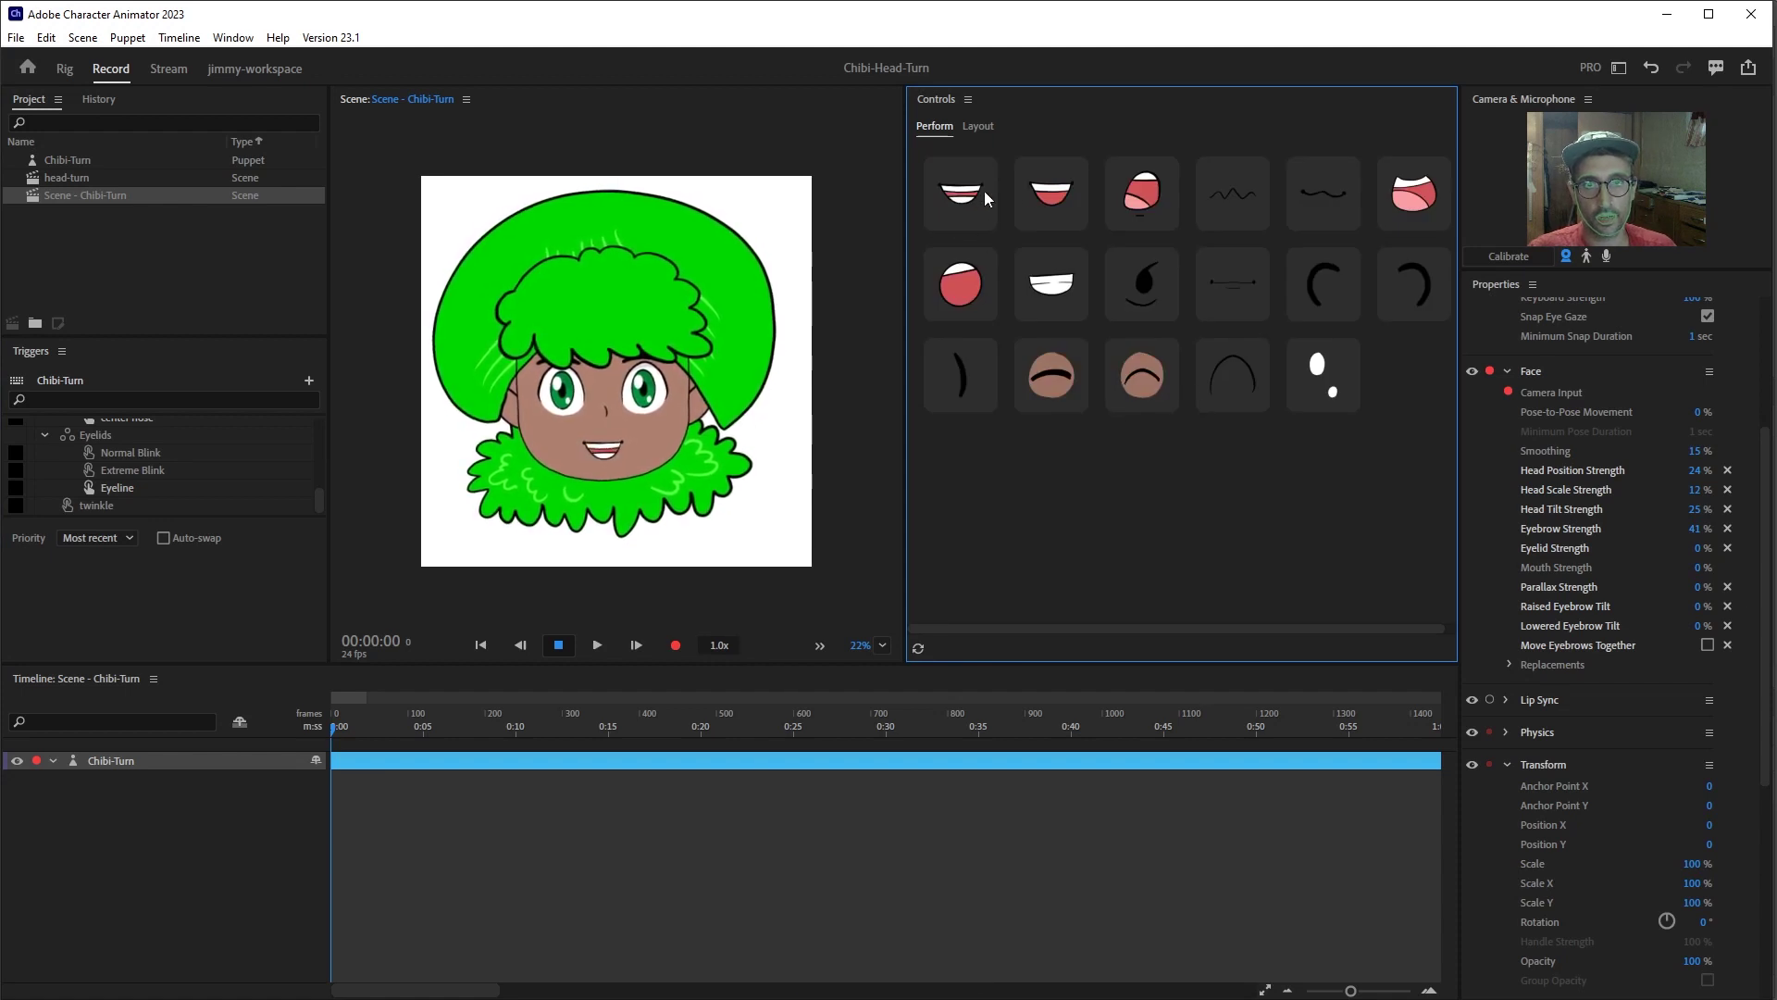
{"action": "left_click", "coordinate": [961, 287]}
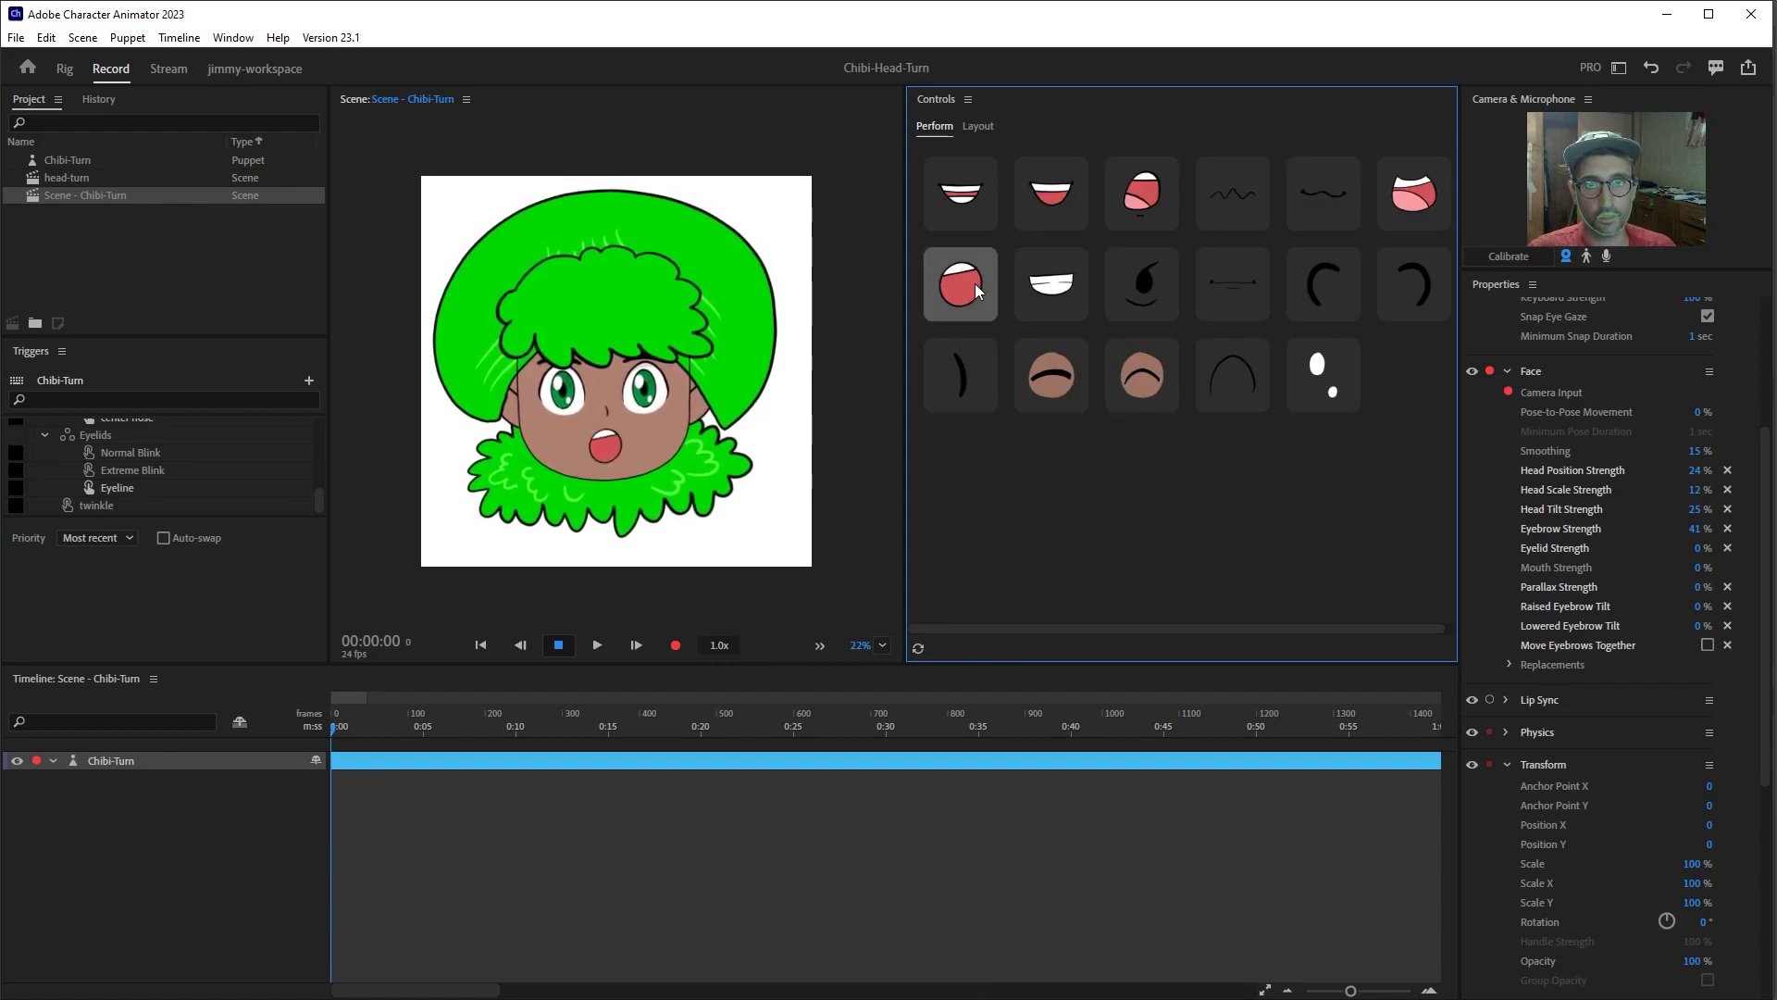
{"action": "left_click", "coordinate": [1047, 289]}
{"action": "left_click", "coordinate": [1151, 291]}
{"action": "left_click", "coordinate": [1244, 295]}
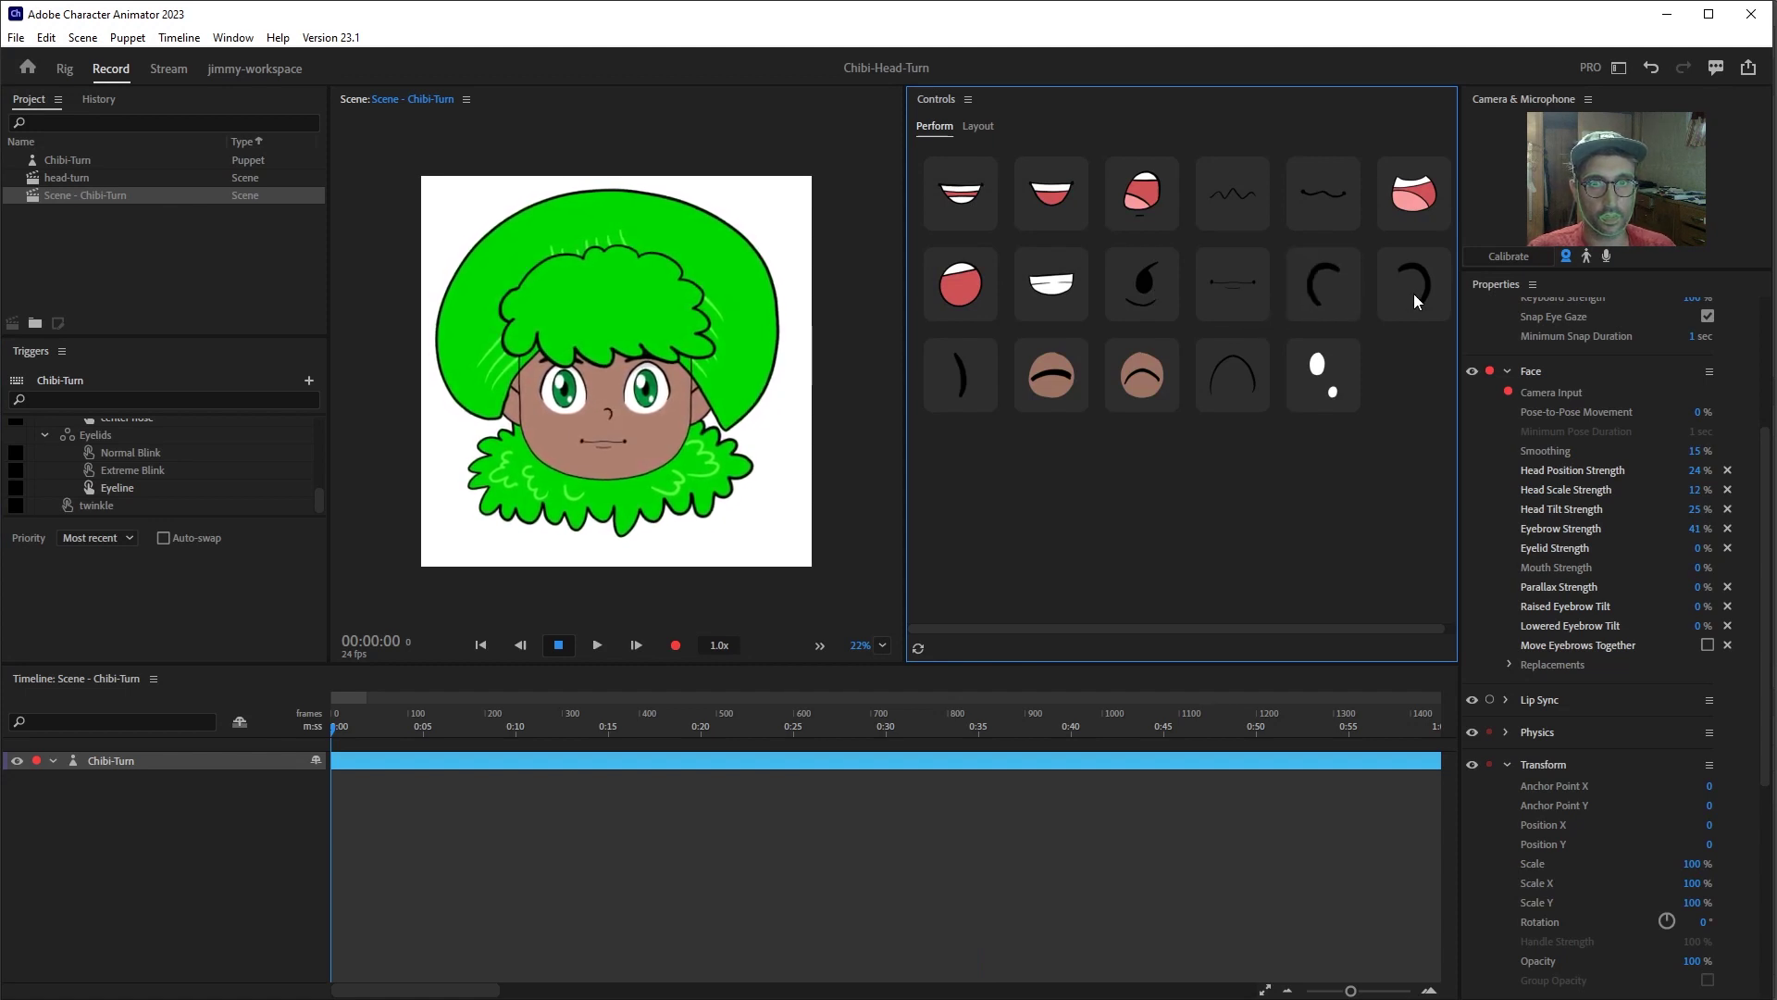
{"action": "left_click", "coordinate": [1053, 379]}
{"action": "left_click", "coordinate": [1118, 376]}
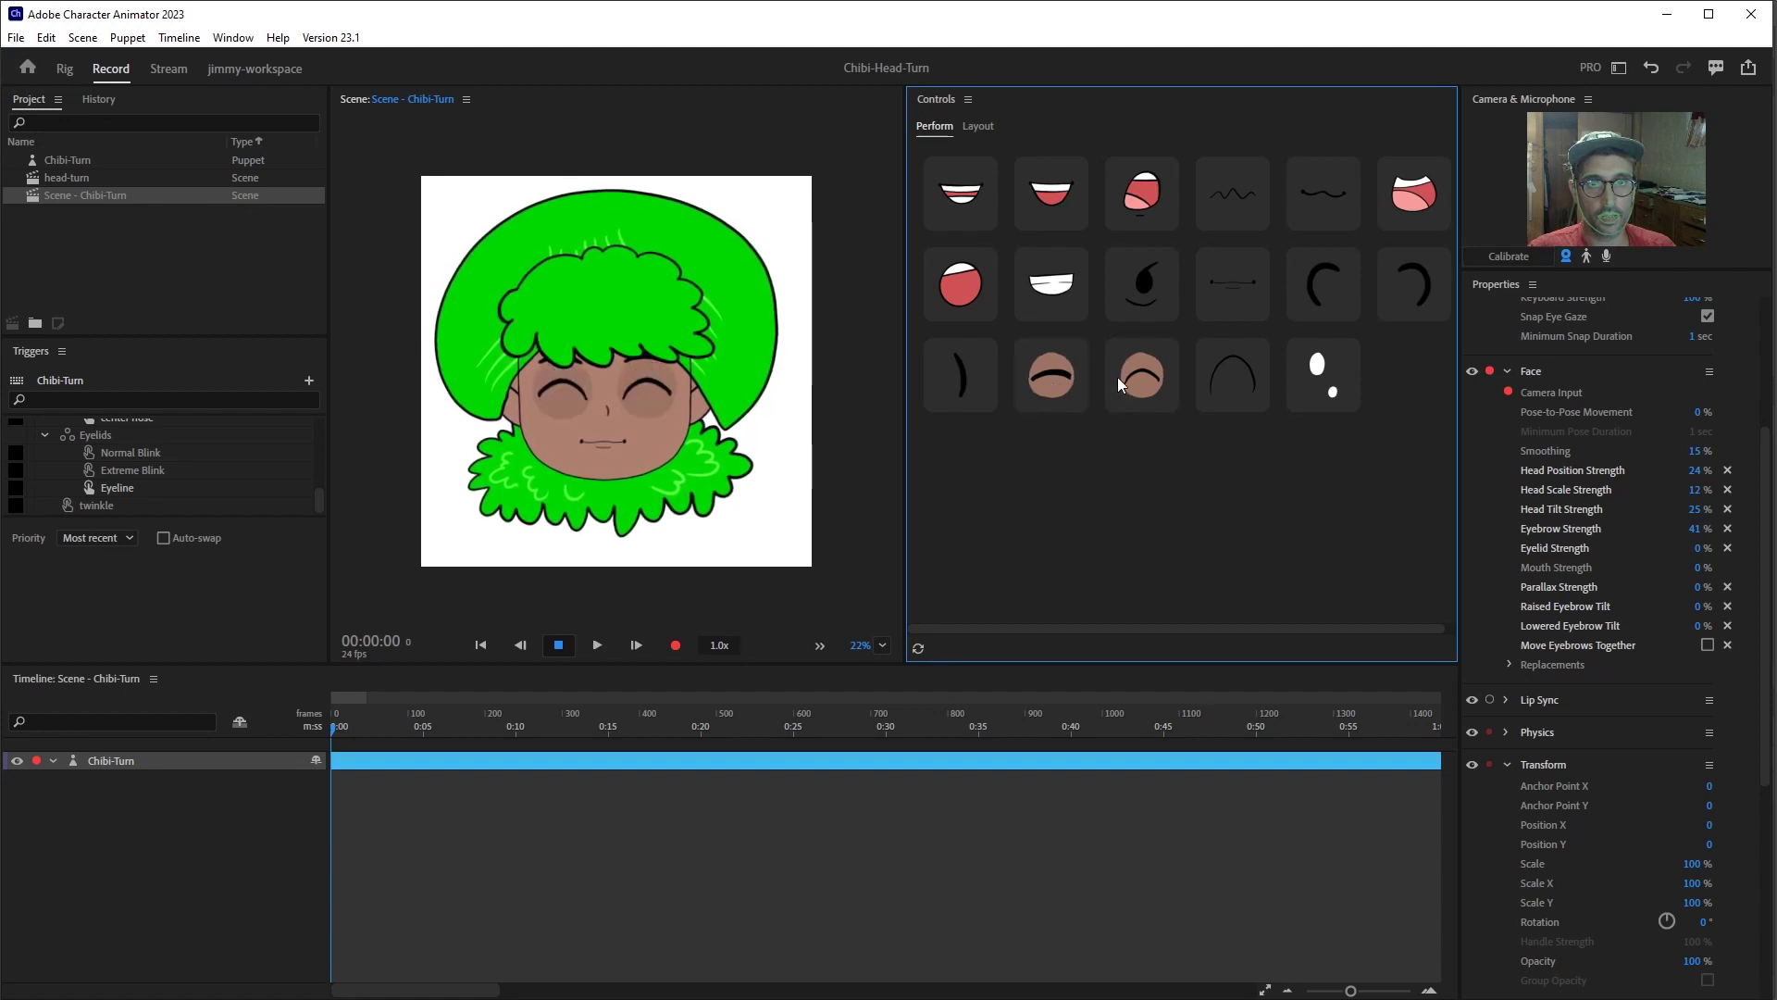
{"action": "left_click", "coordinate": [1335, 378]}
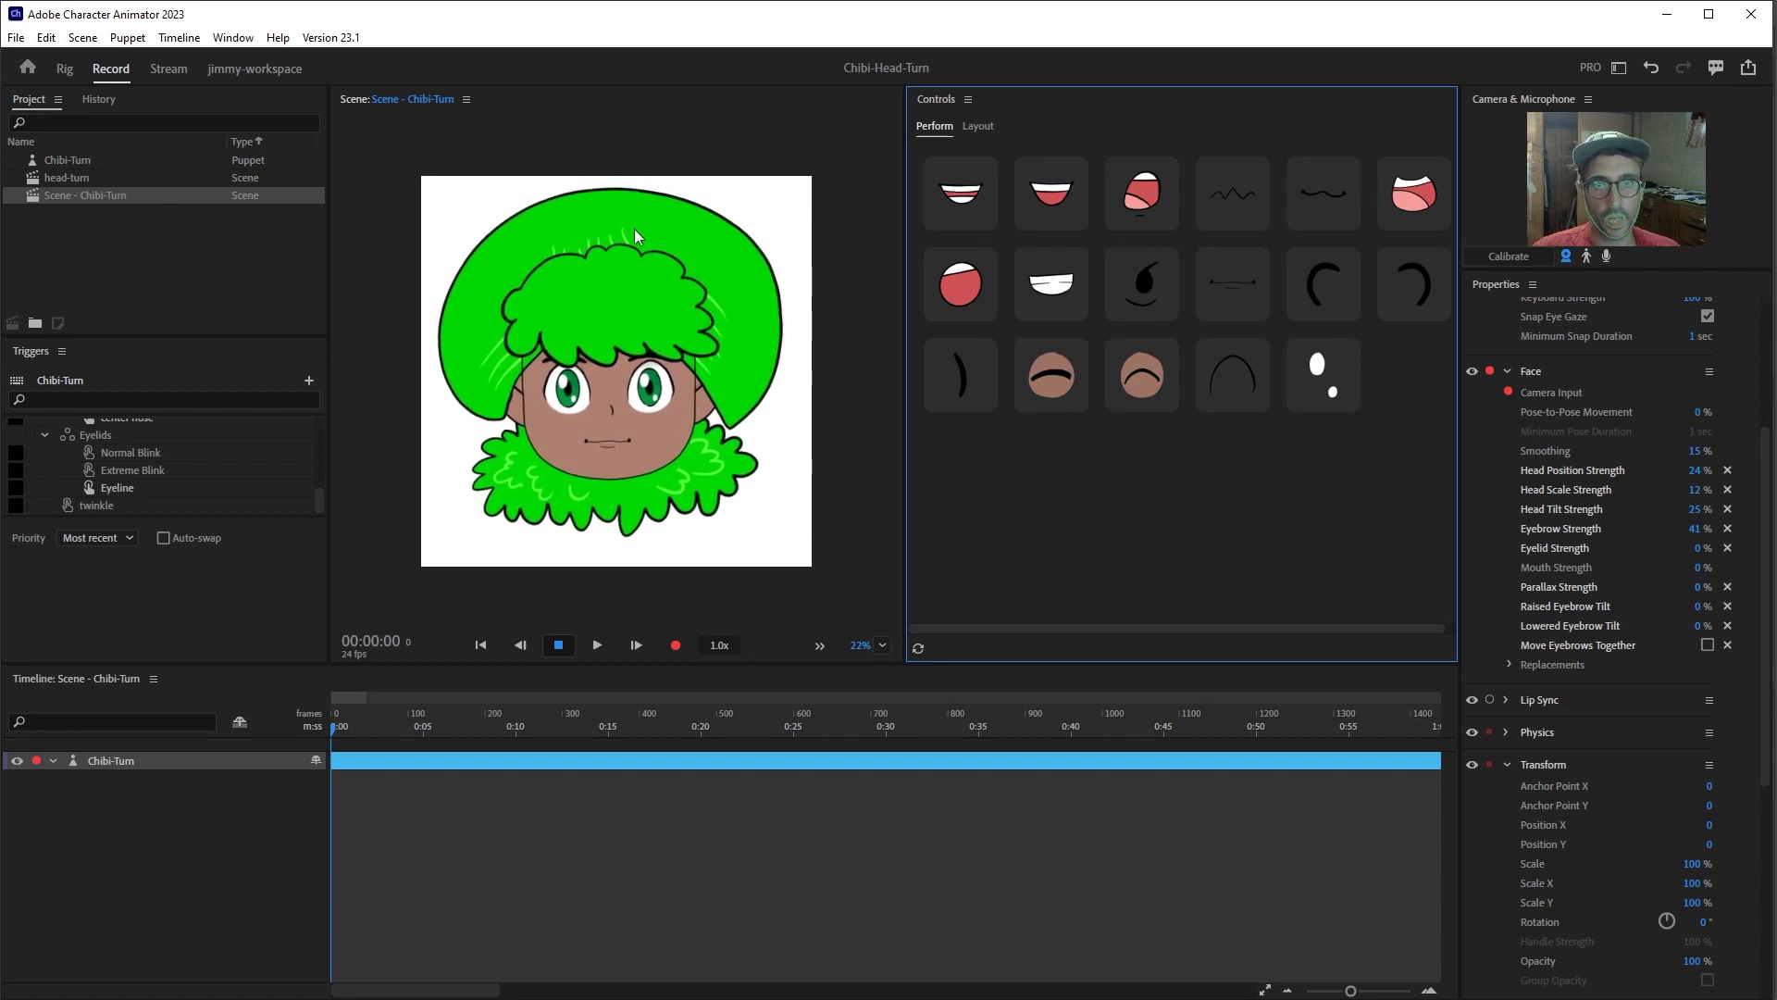
- In the Chibi-Turn rig, create a clipping mask that clips the Right pupil group to the right eye's Eyeball layer
{"action": "left_click", "coordinate": [66, 71]}
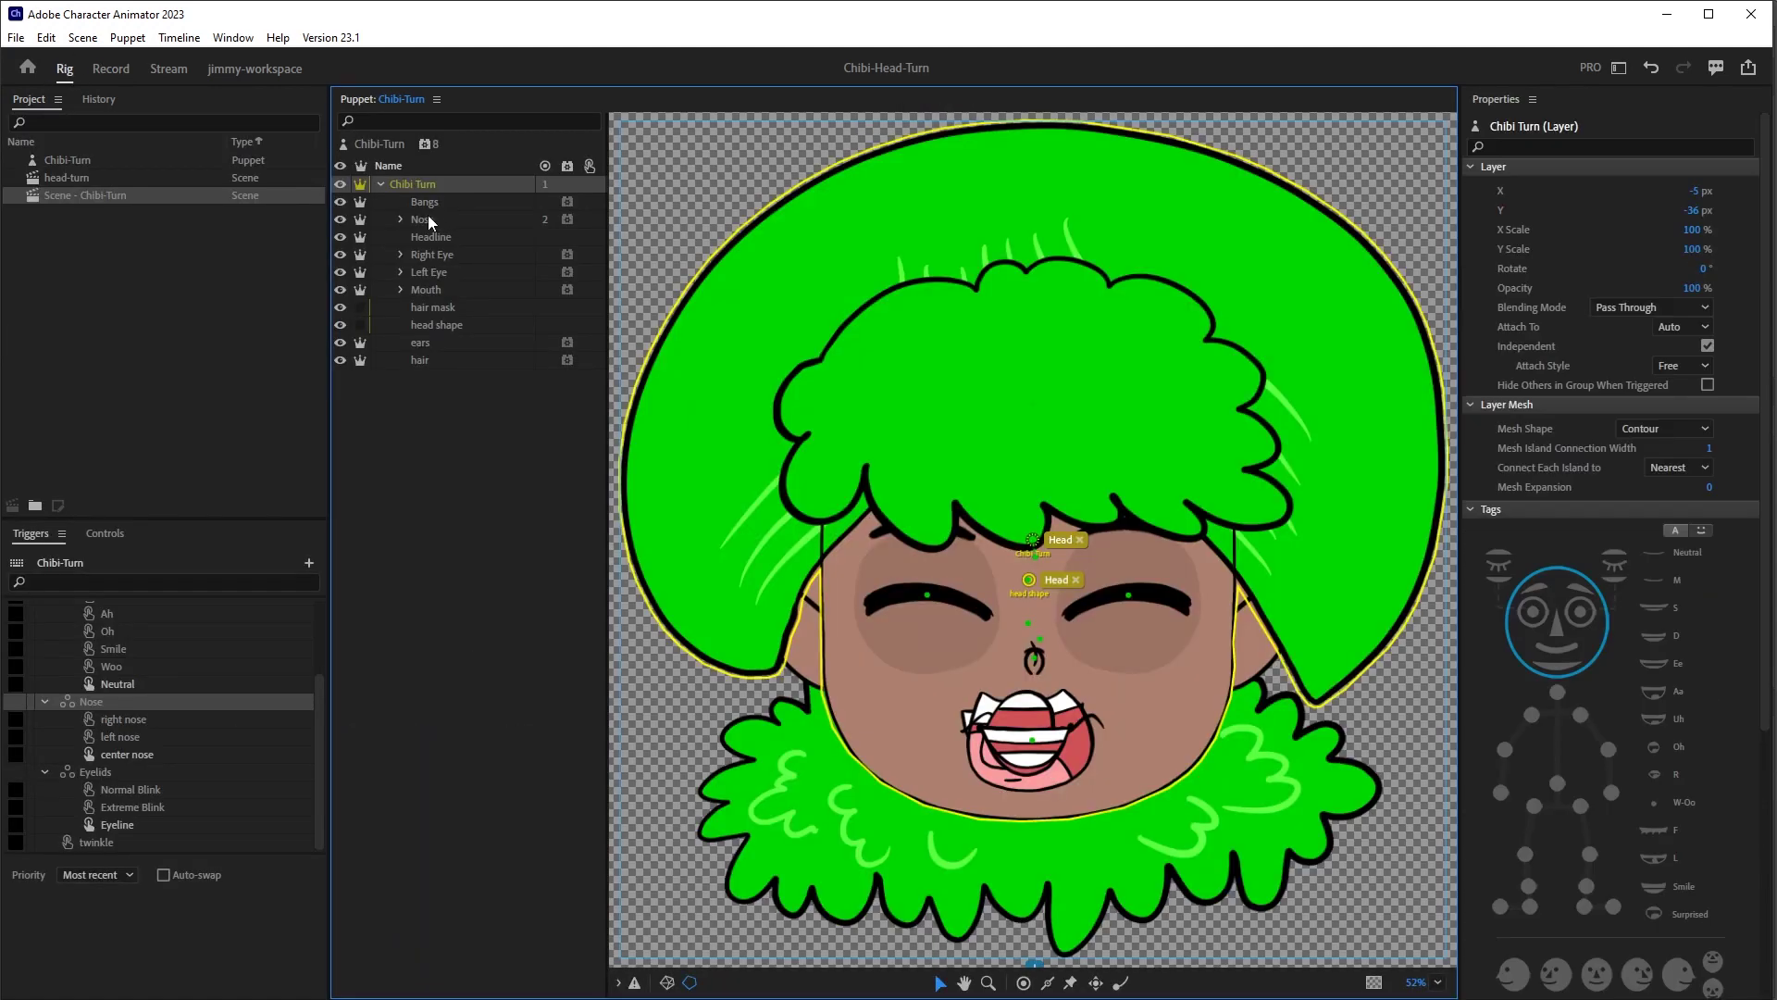
{"action": "left_click", "coordinate": [401, 254]}
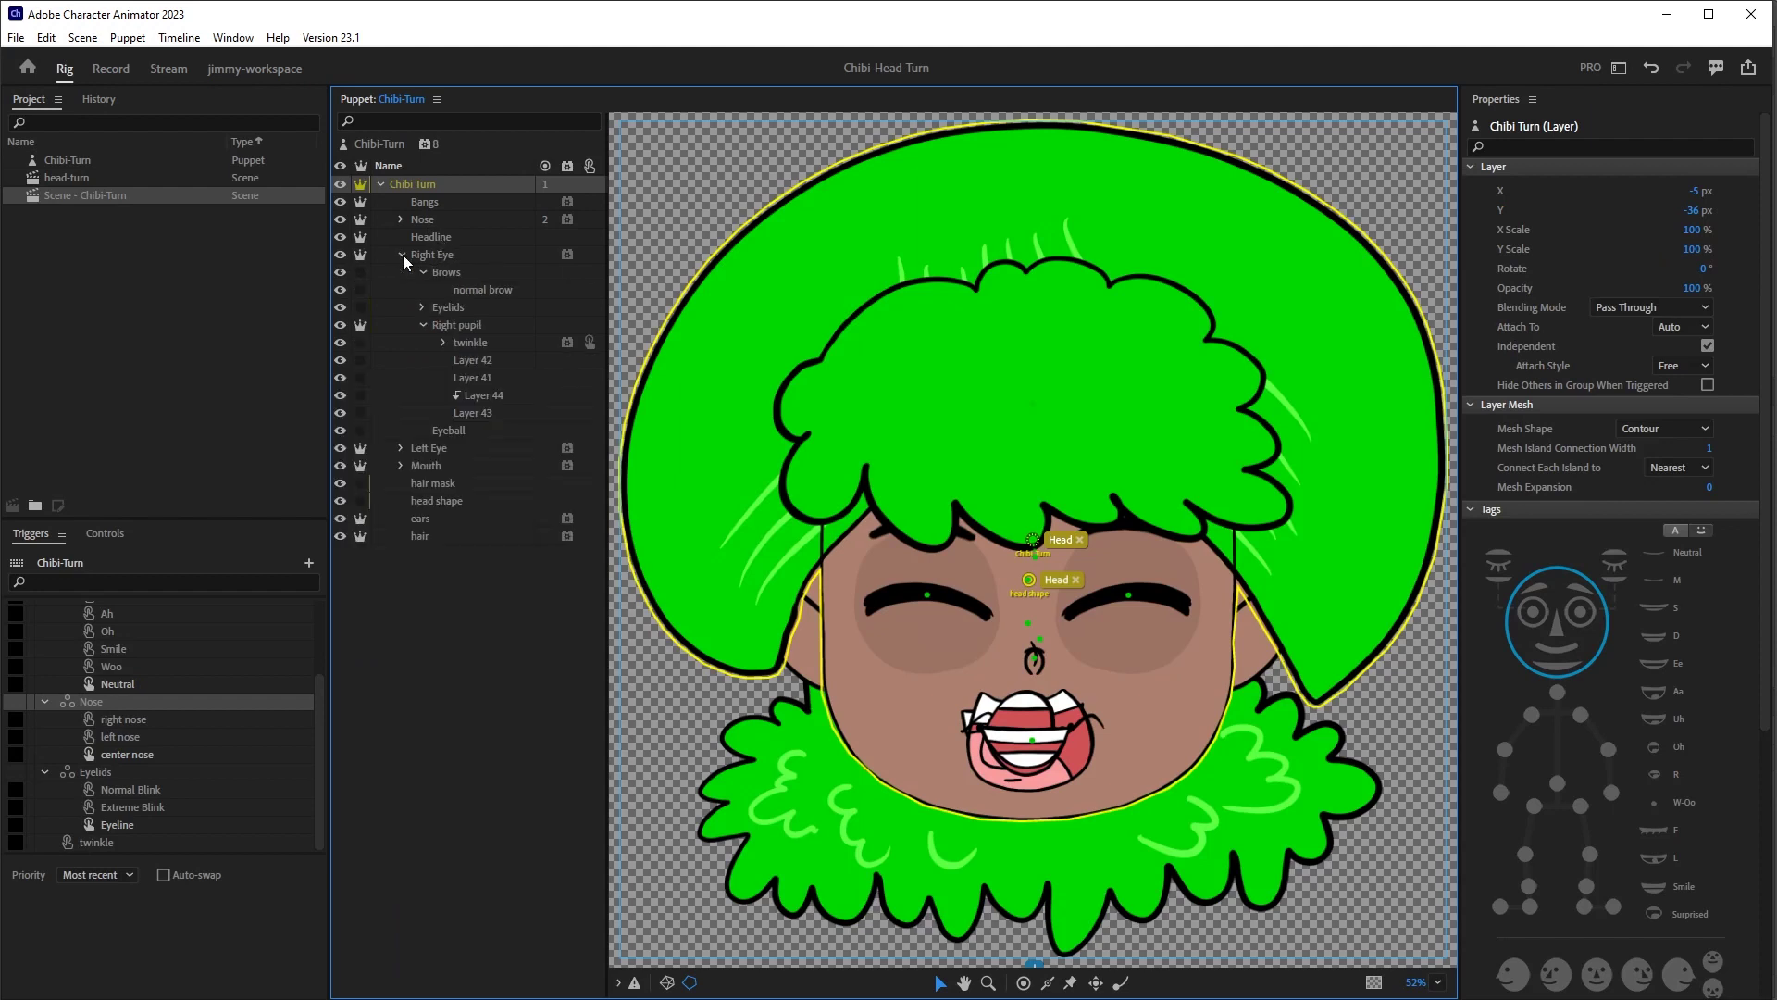
{"action": "left_click", "coordinate": [401, 448]}
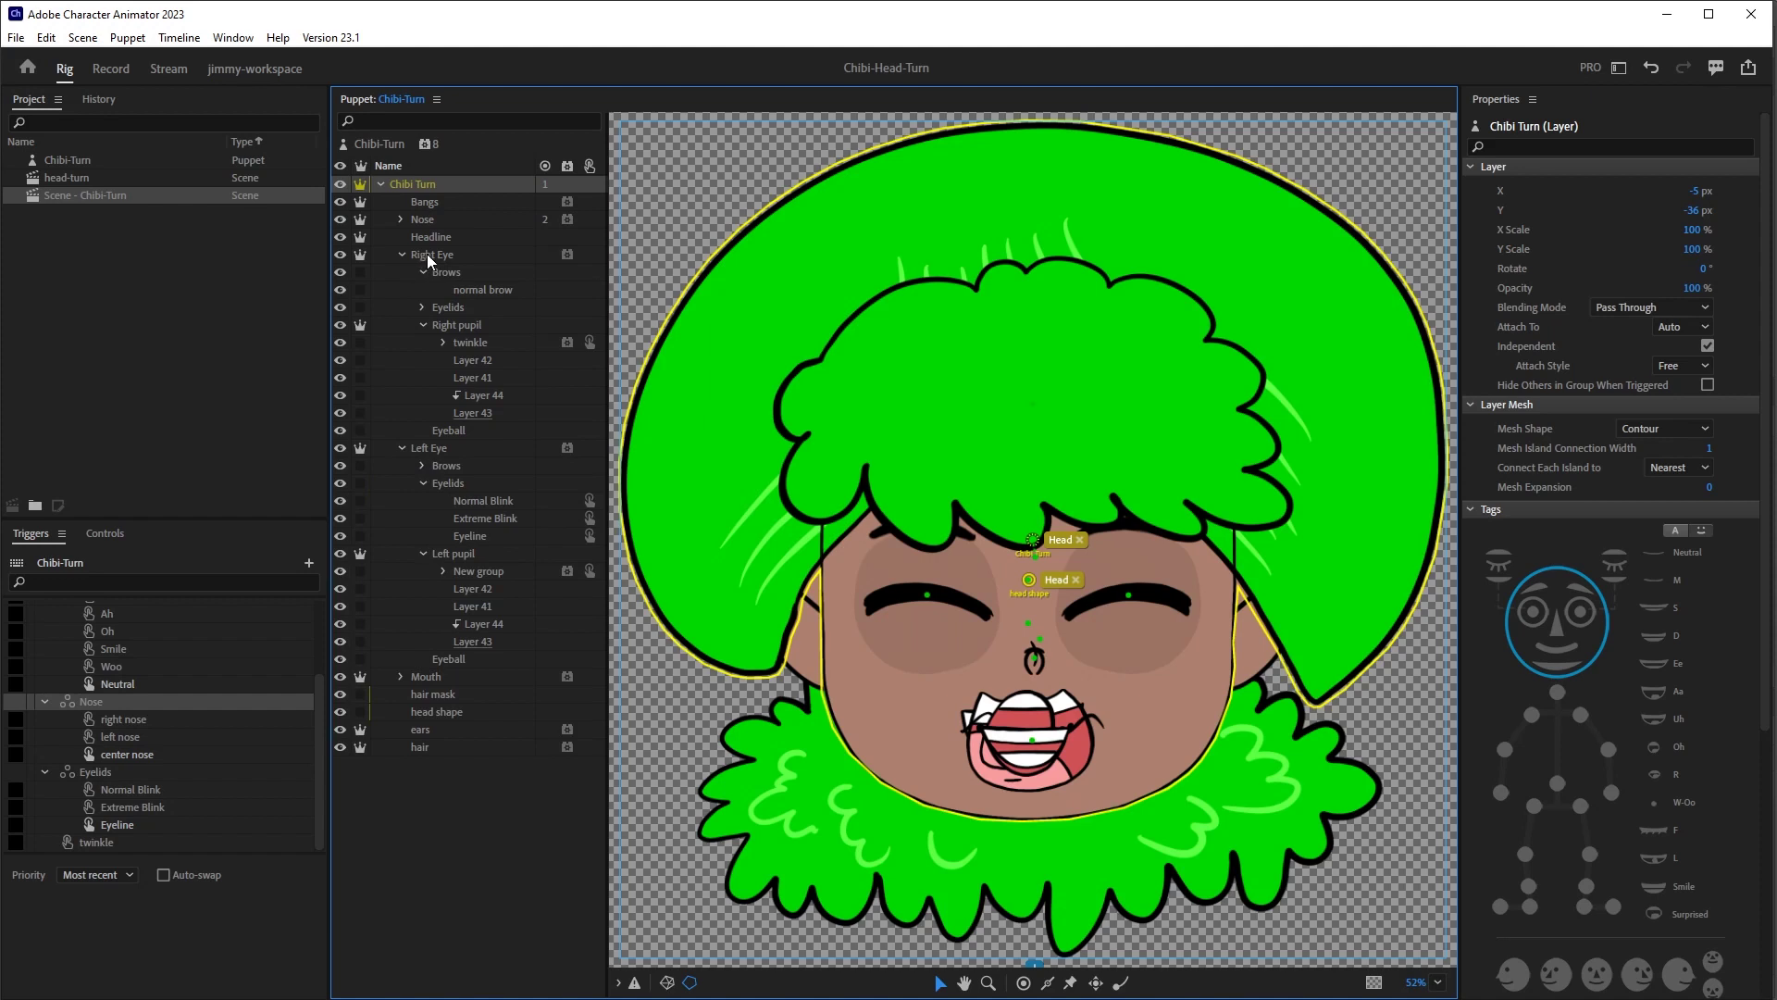
{"action": "left_click", "coordinate": [455, 274]}
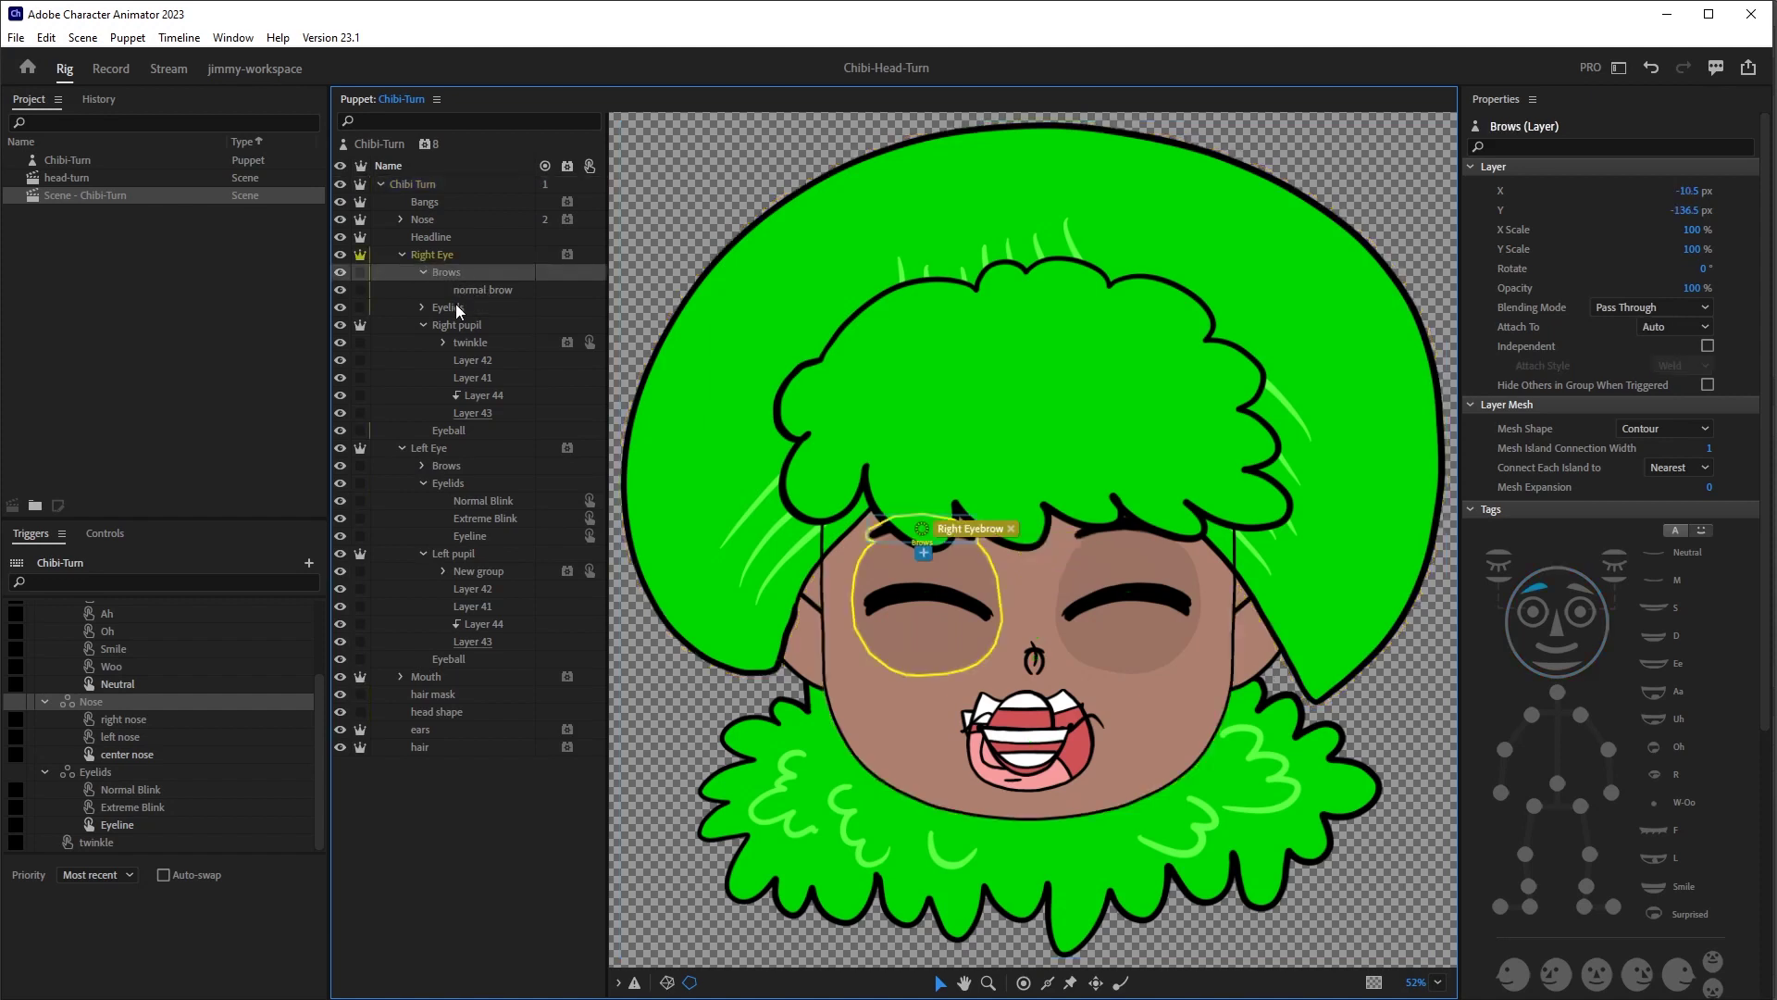
{"action": "left_click", "coordinate": [456, 307]}
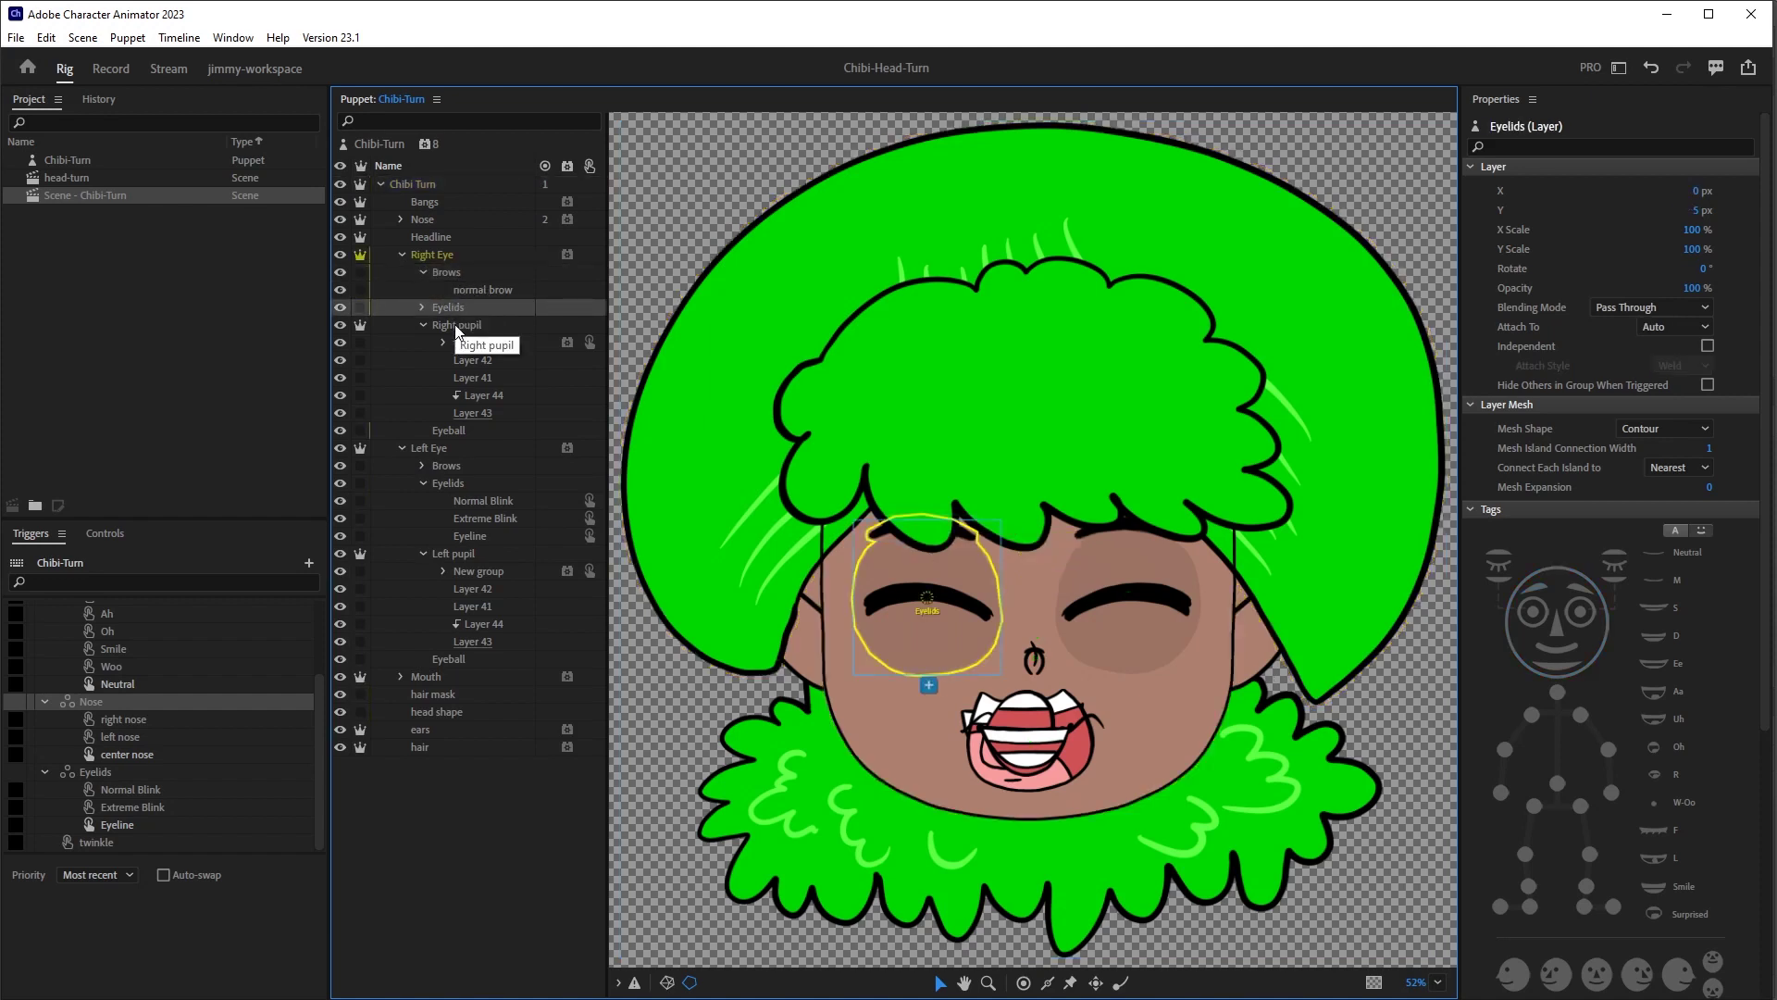
{"action": "left_click", "coordinate": [456, 325], "text": "ctrl"}
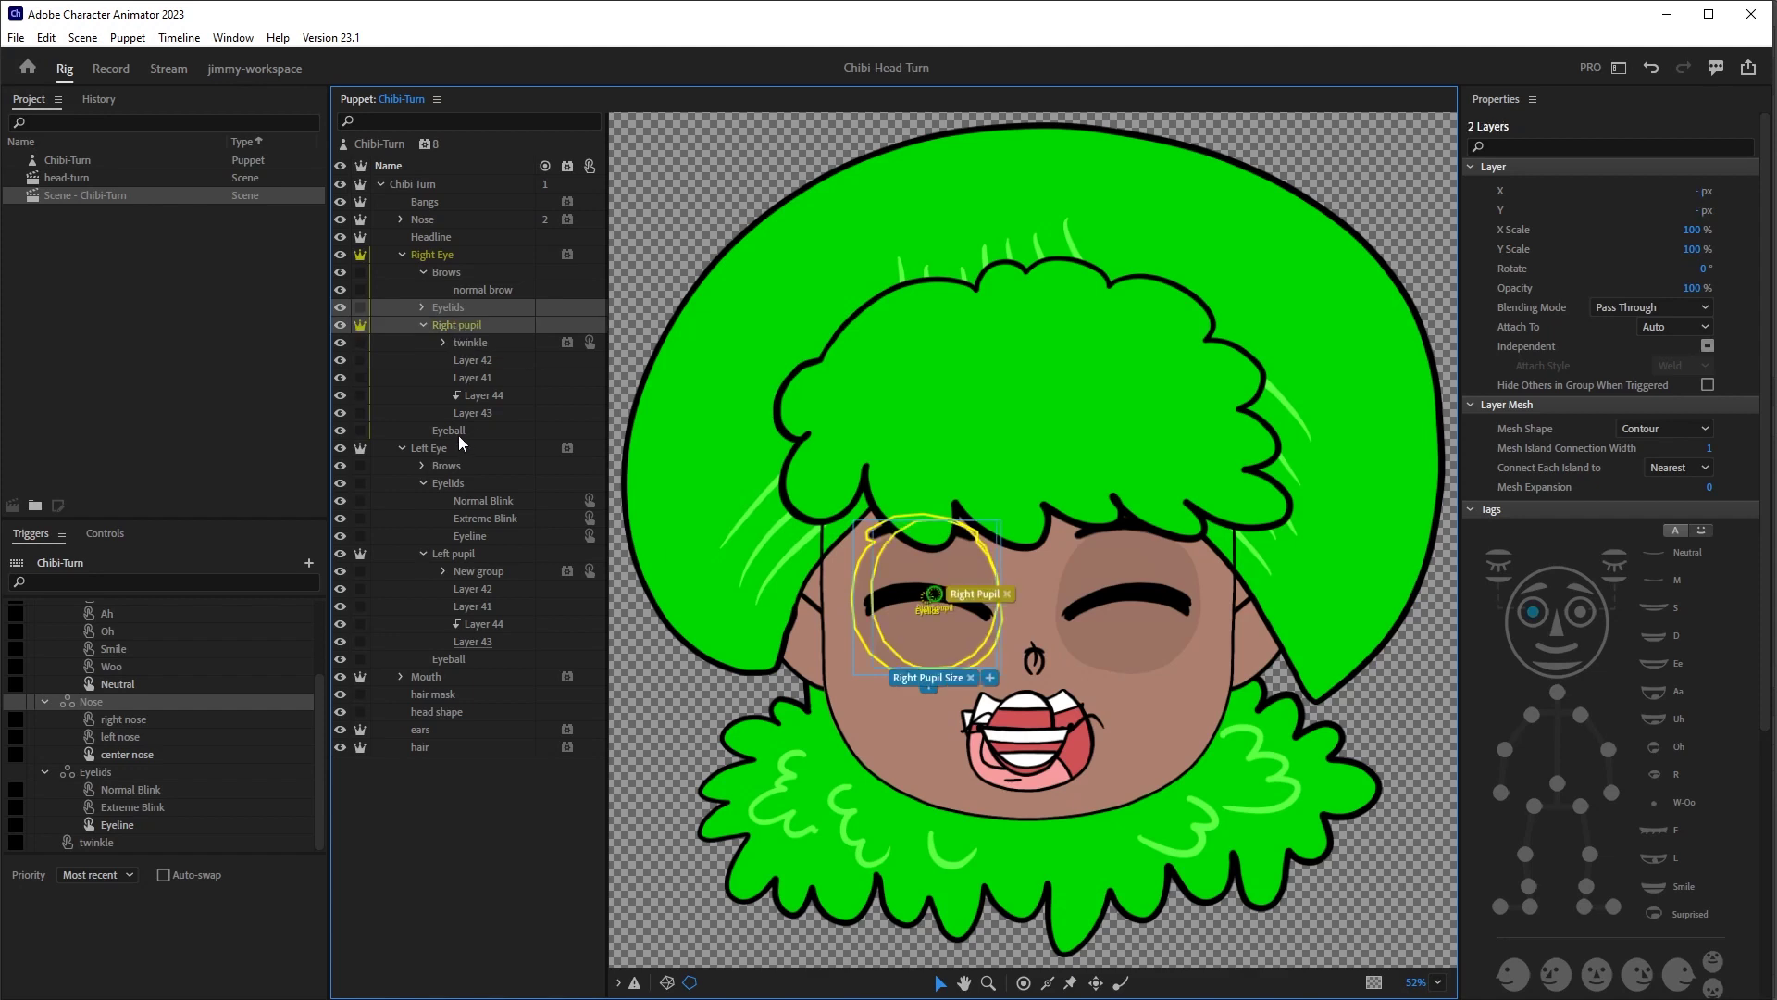
{"action": "left_click", "coordinate": [422, 324]}
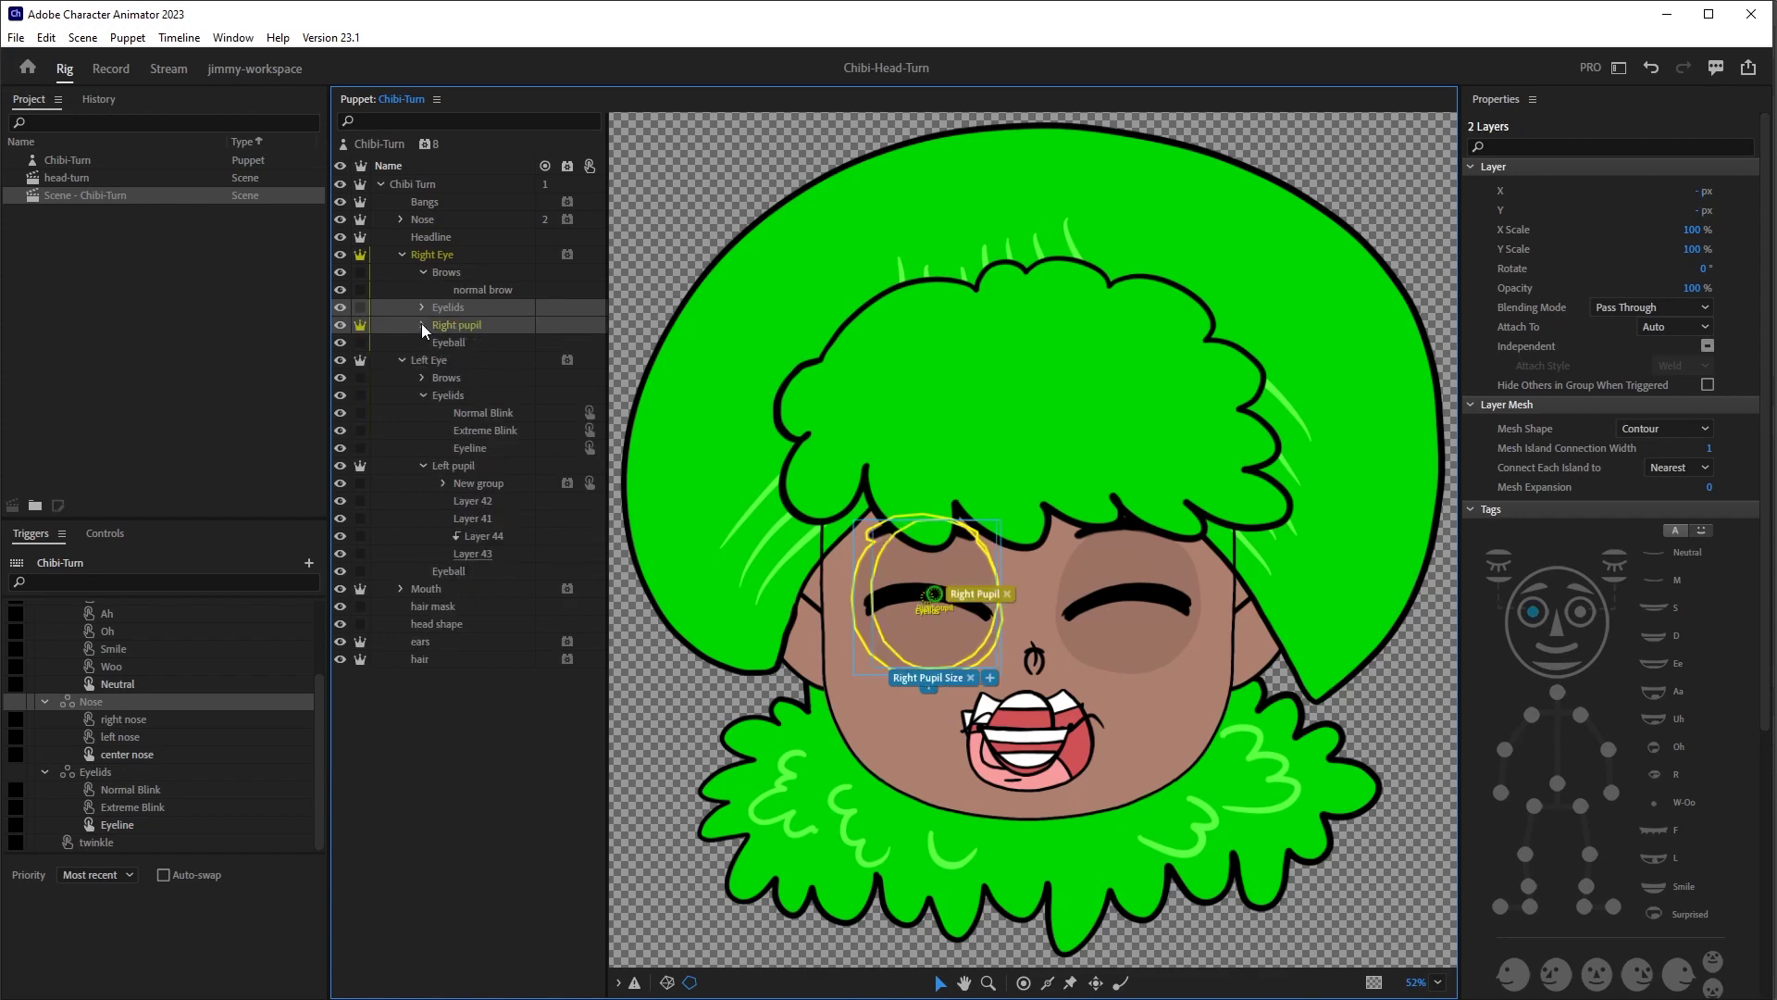
{"action": "left_click", "coordinate": [463, 344], "text": "ctrl"}
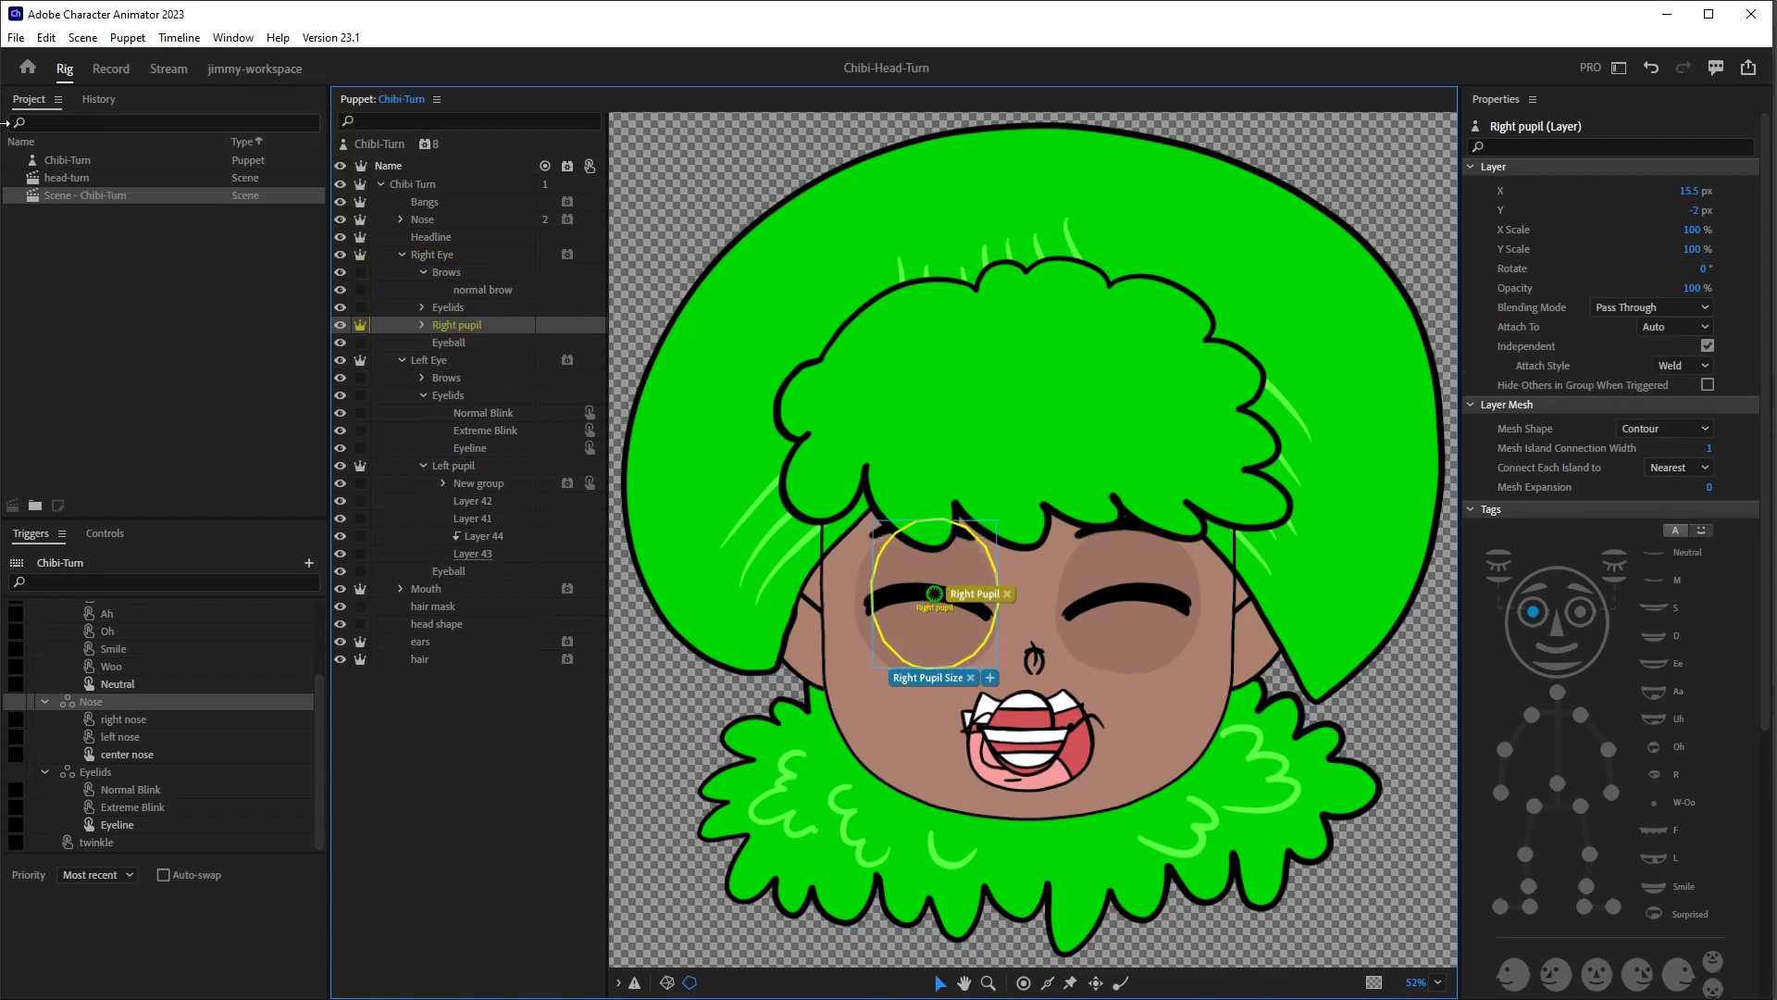
{"action": "left_click", "coordinate": [127, 37]}
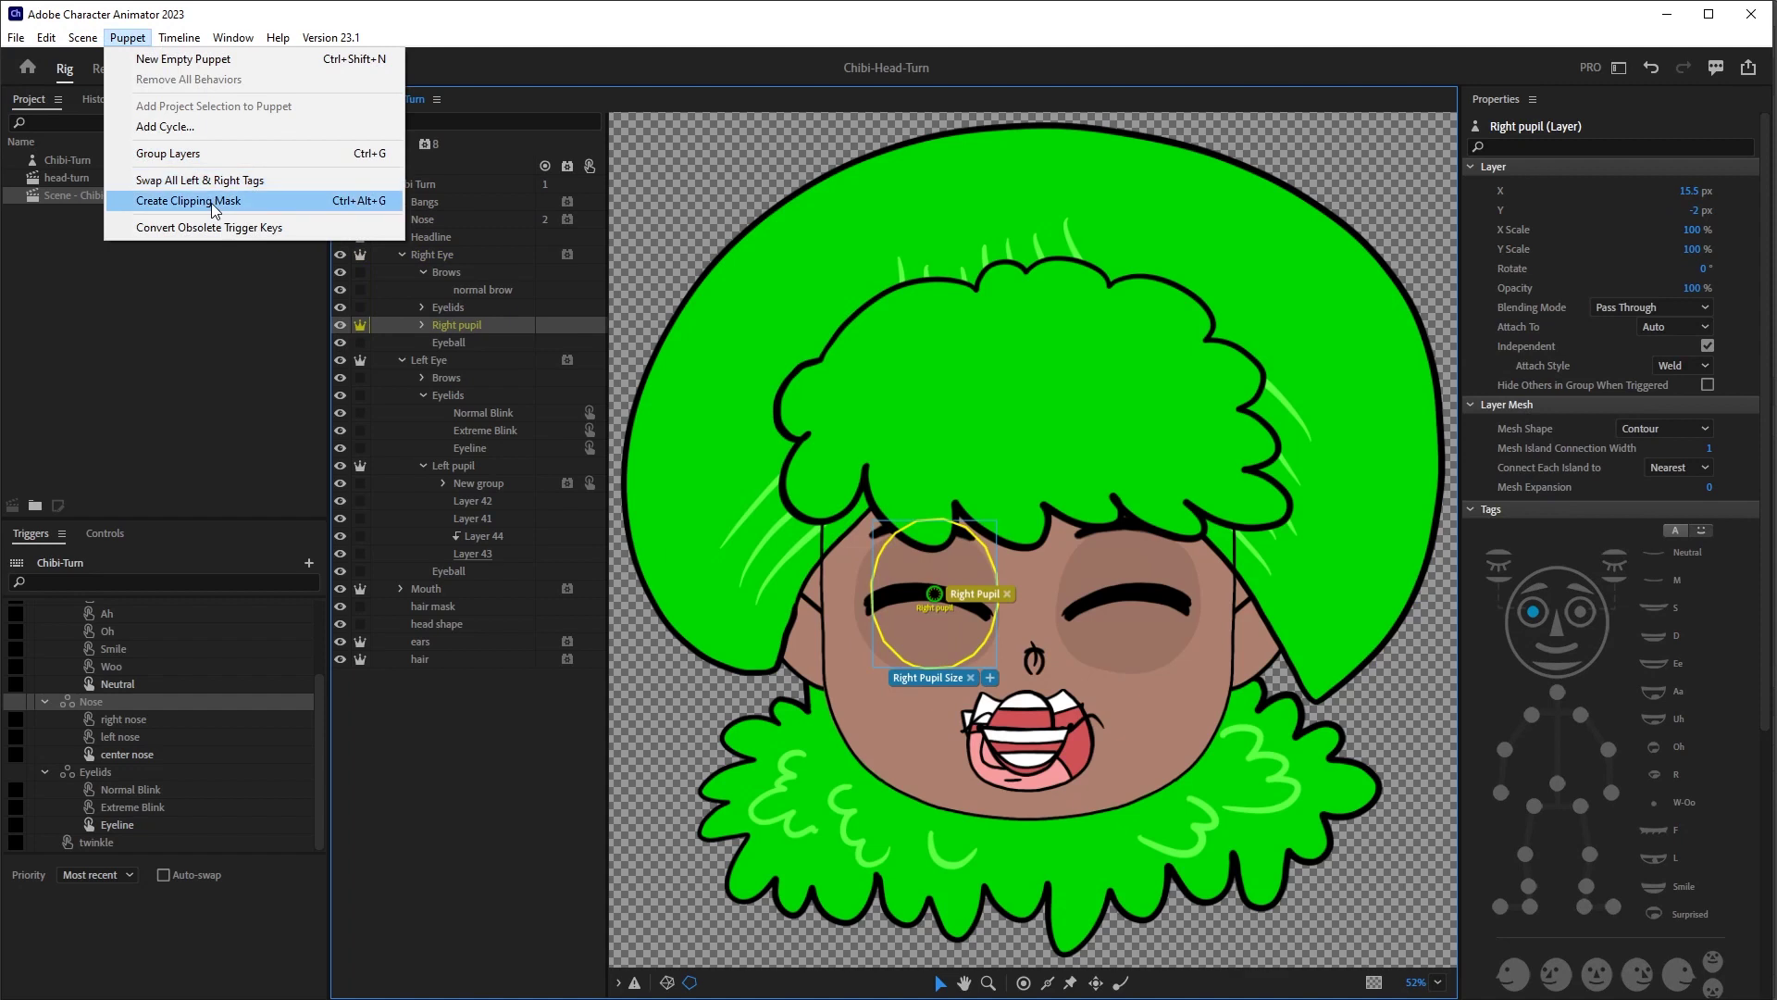
{"action": "left_click", "coordinate": [205, 200]}
- Clip the Right Eye's Eyelids group to the Eyeball layer with a clipping mask
{"action": "left_click", "coordinate": [452, 311]}
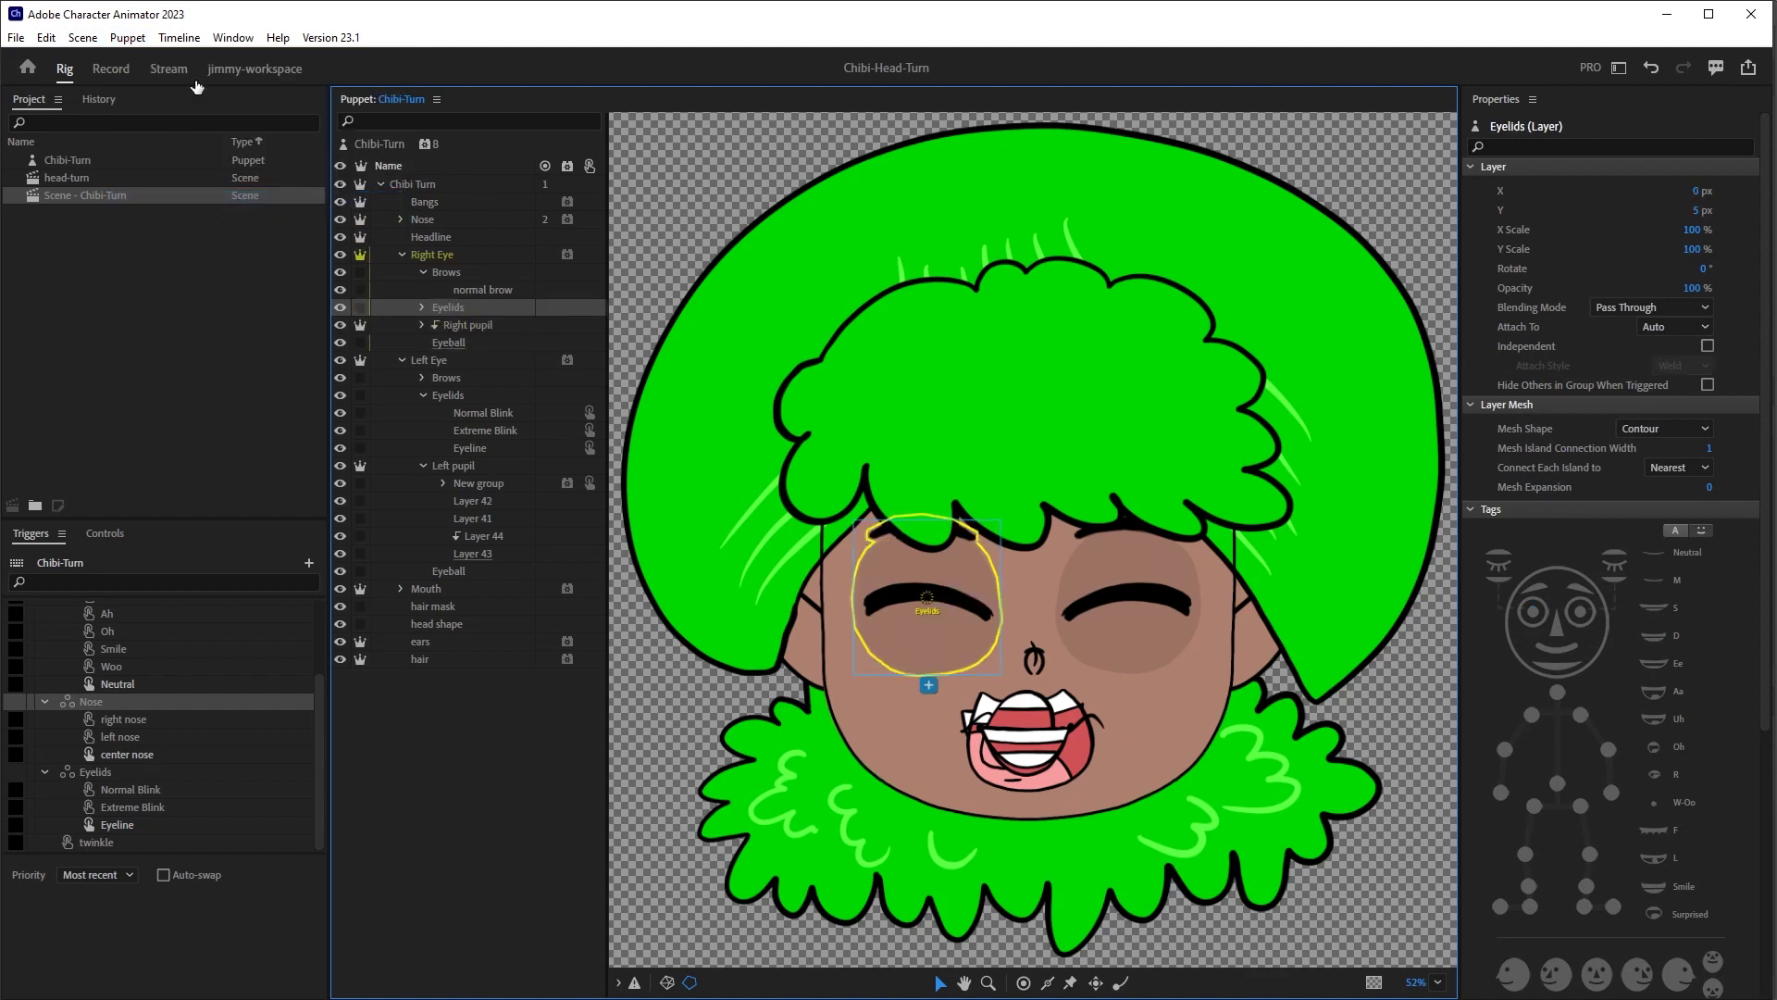
{"action": "left_click", "coordinate": [127, 37]}
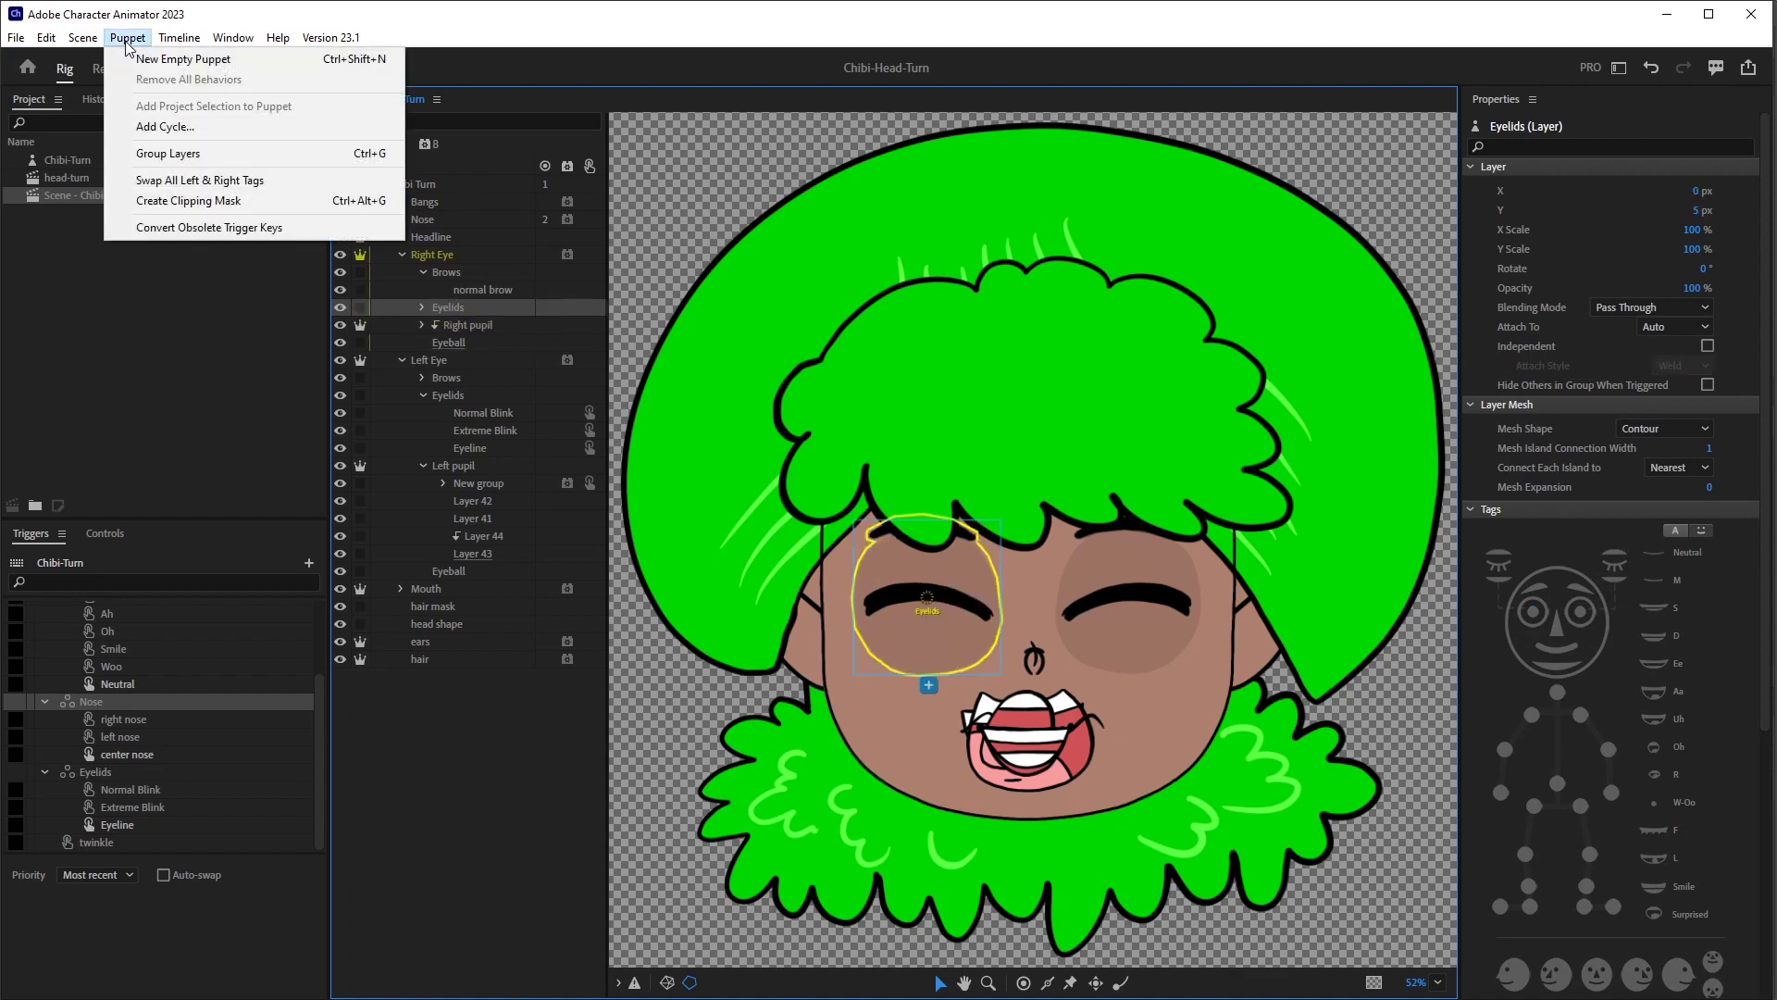
{"action": "left_click", "coordinate": [192, 205]}
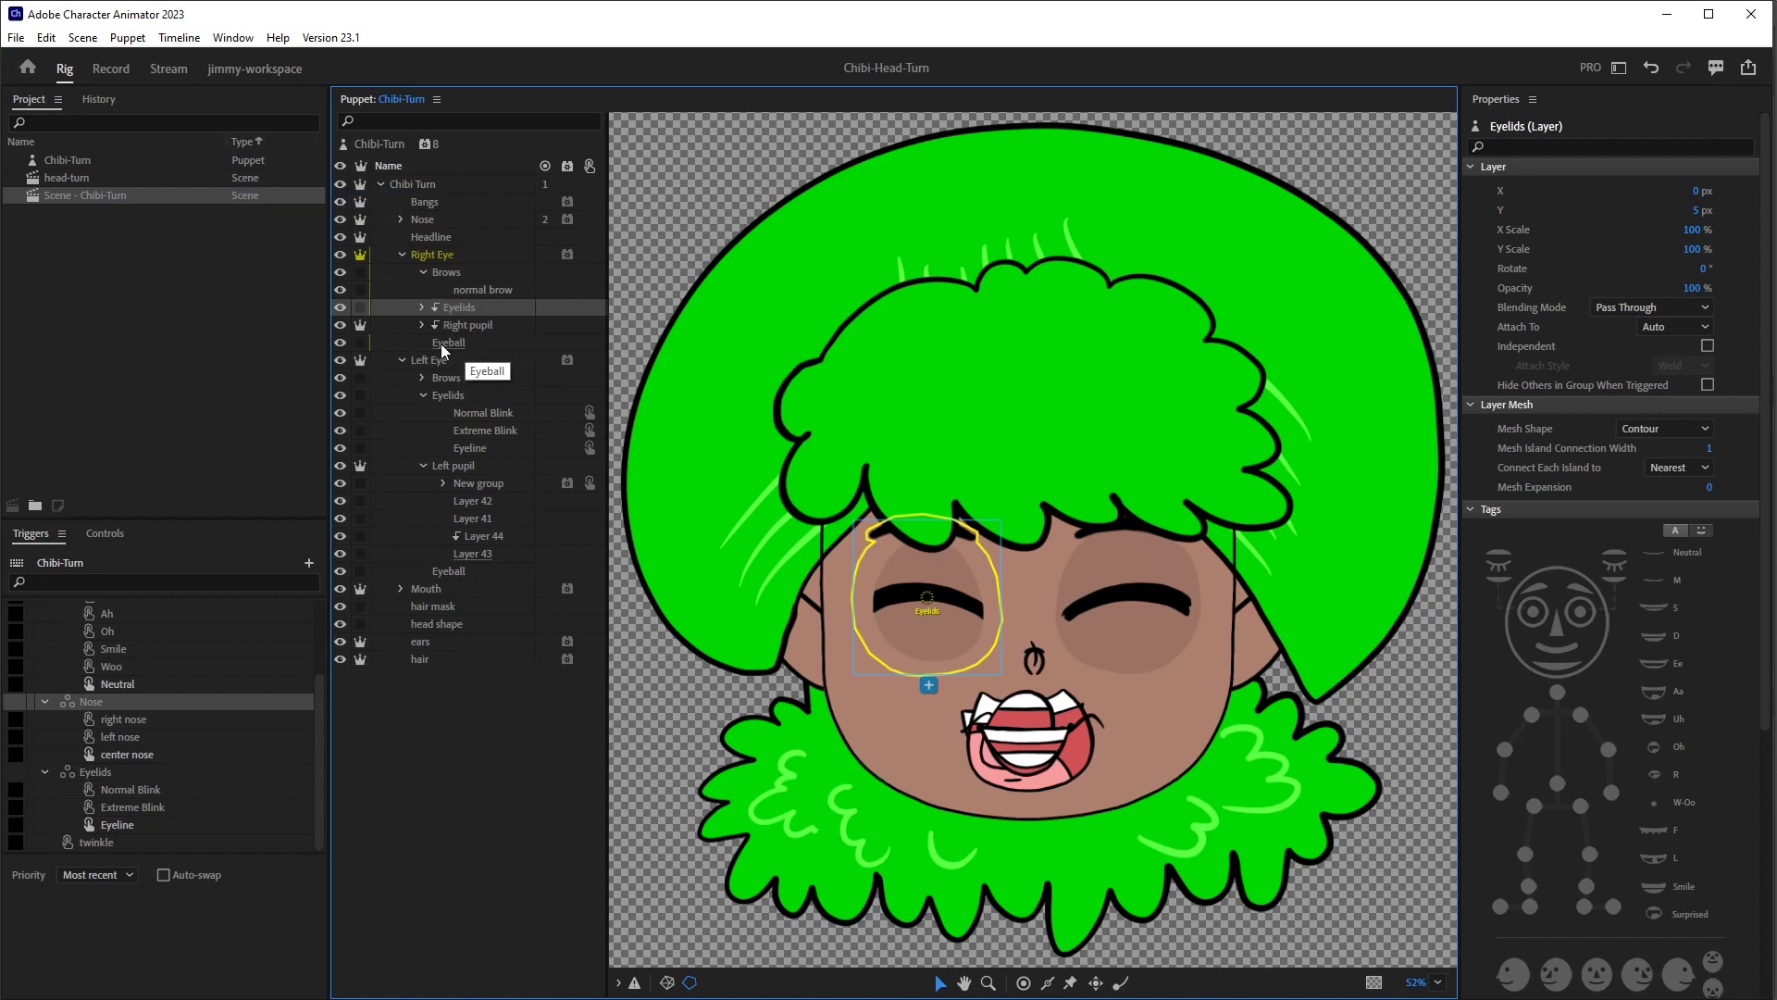
- Clip the Left pupil and the Left Eye's Eyelids group to the left Eyeball with clipping masks
{"action": "left_click", "coordinate": [428, 465]}
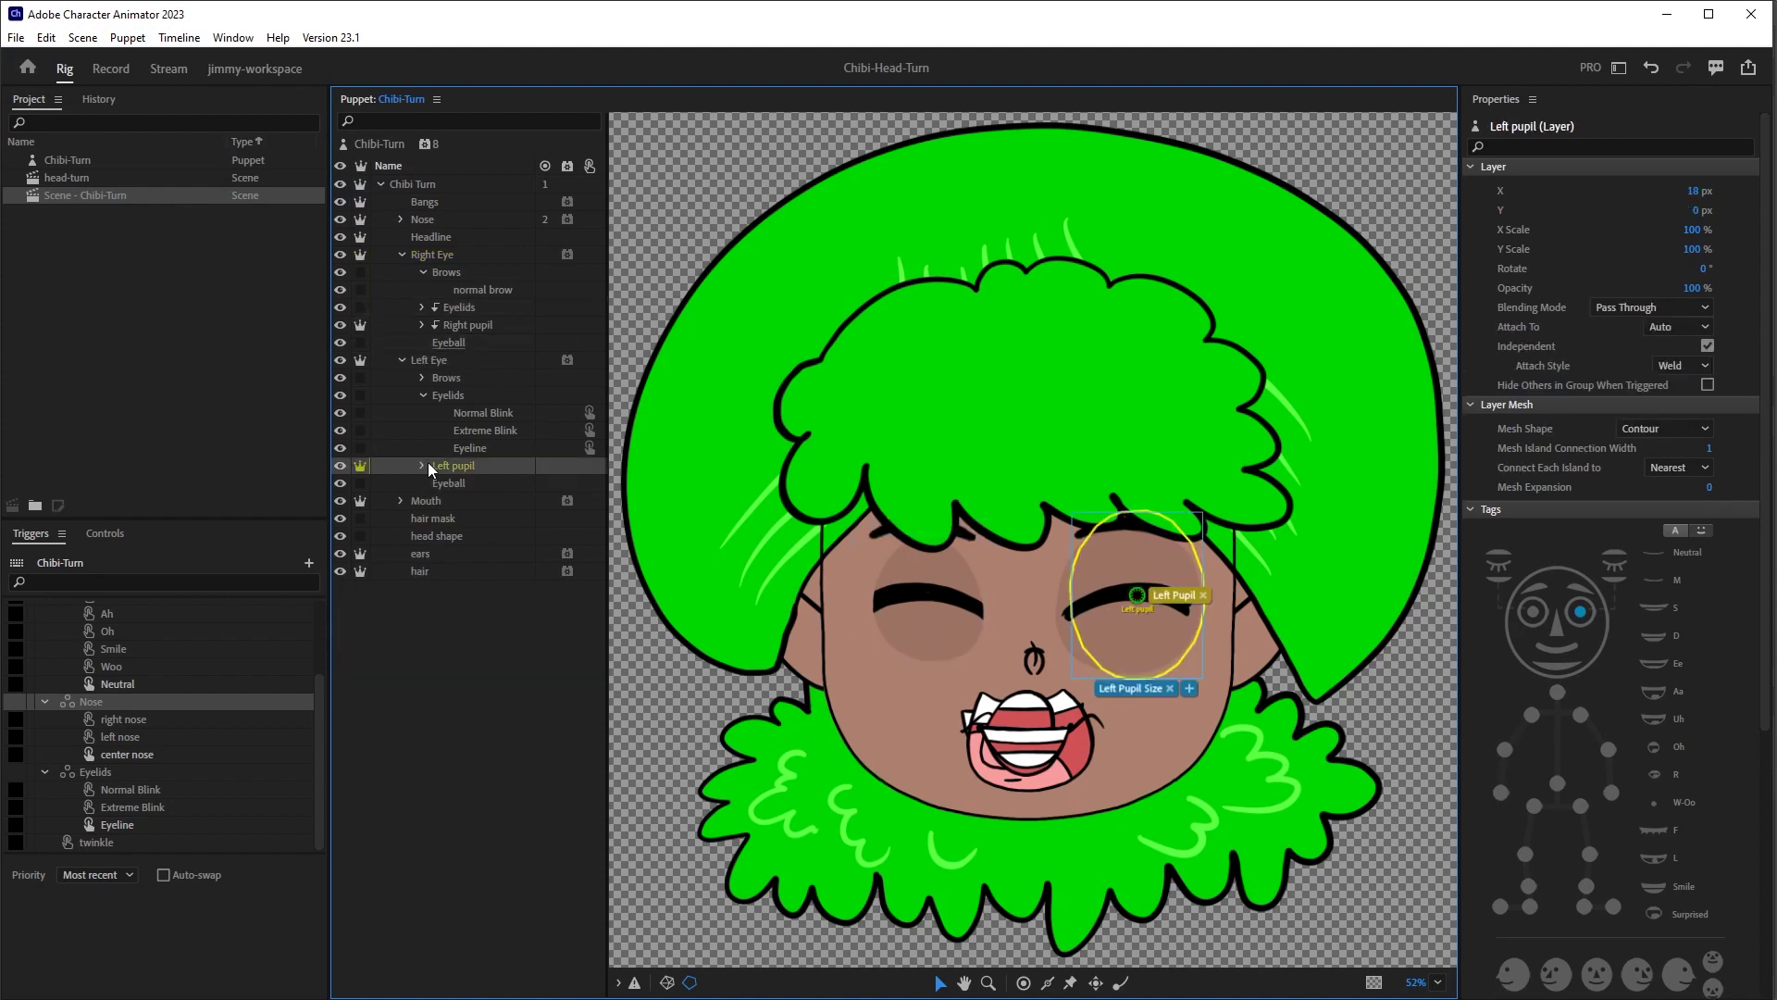
{"action": "left_click", "coordinate": [128, 37]}
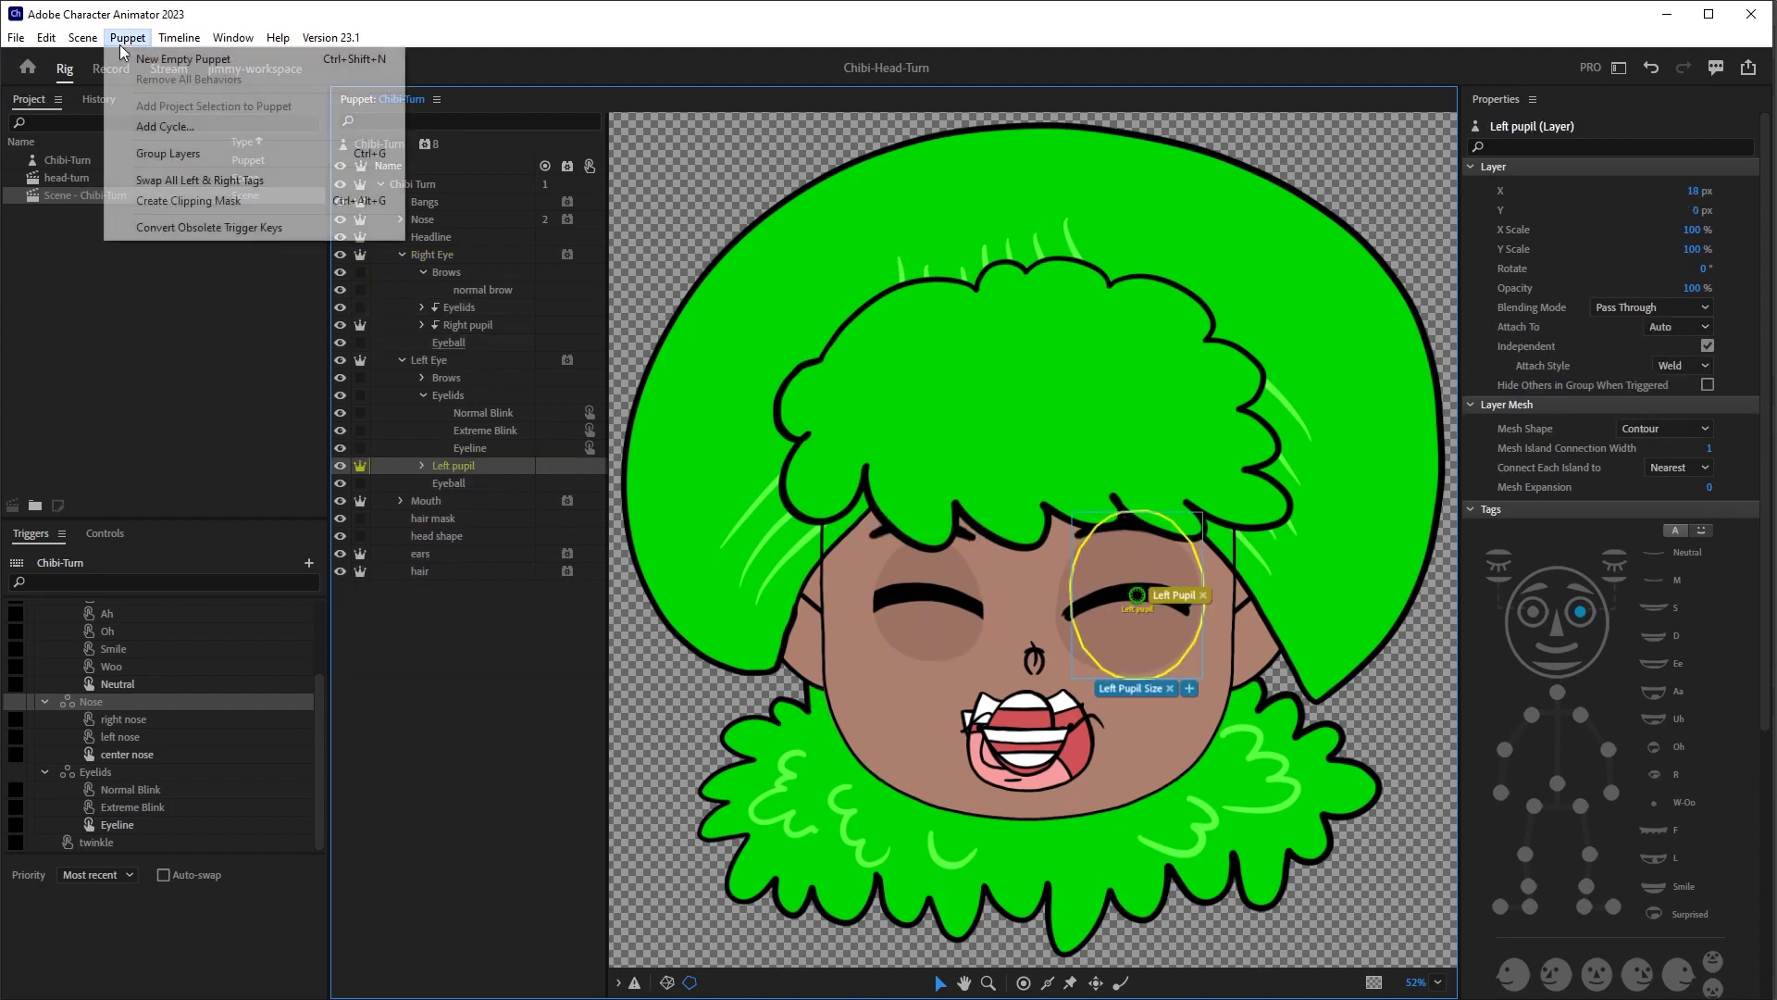
{"action": "left_click", "coordinate": [156, 203]}
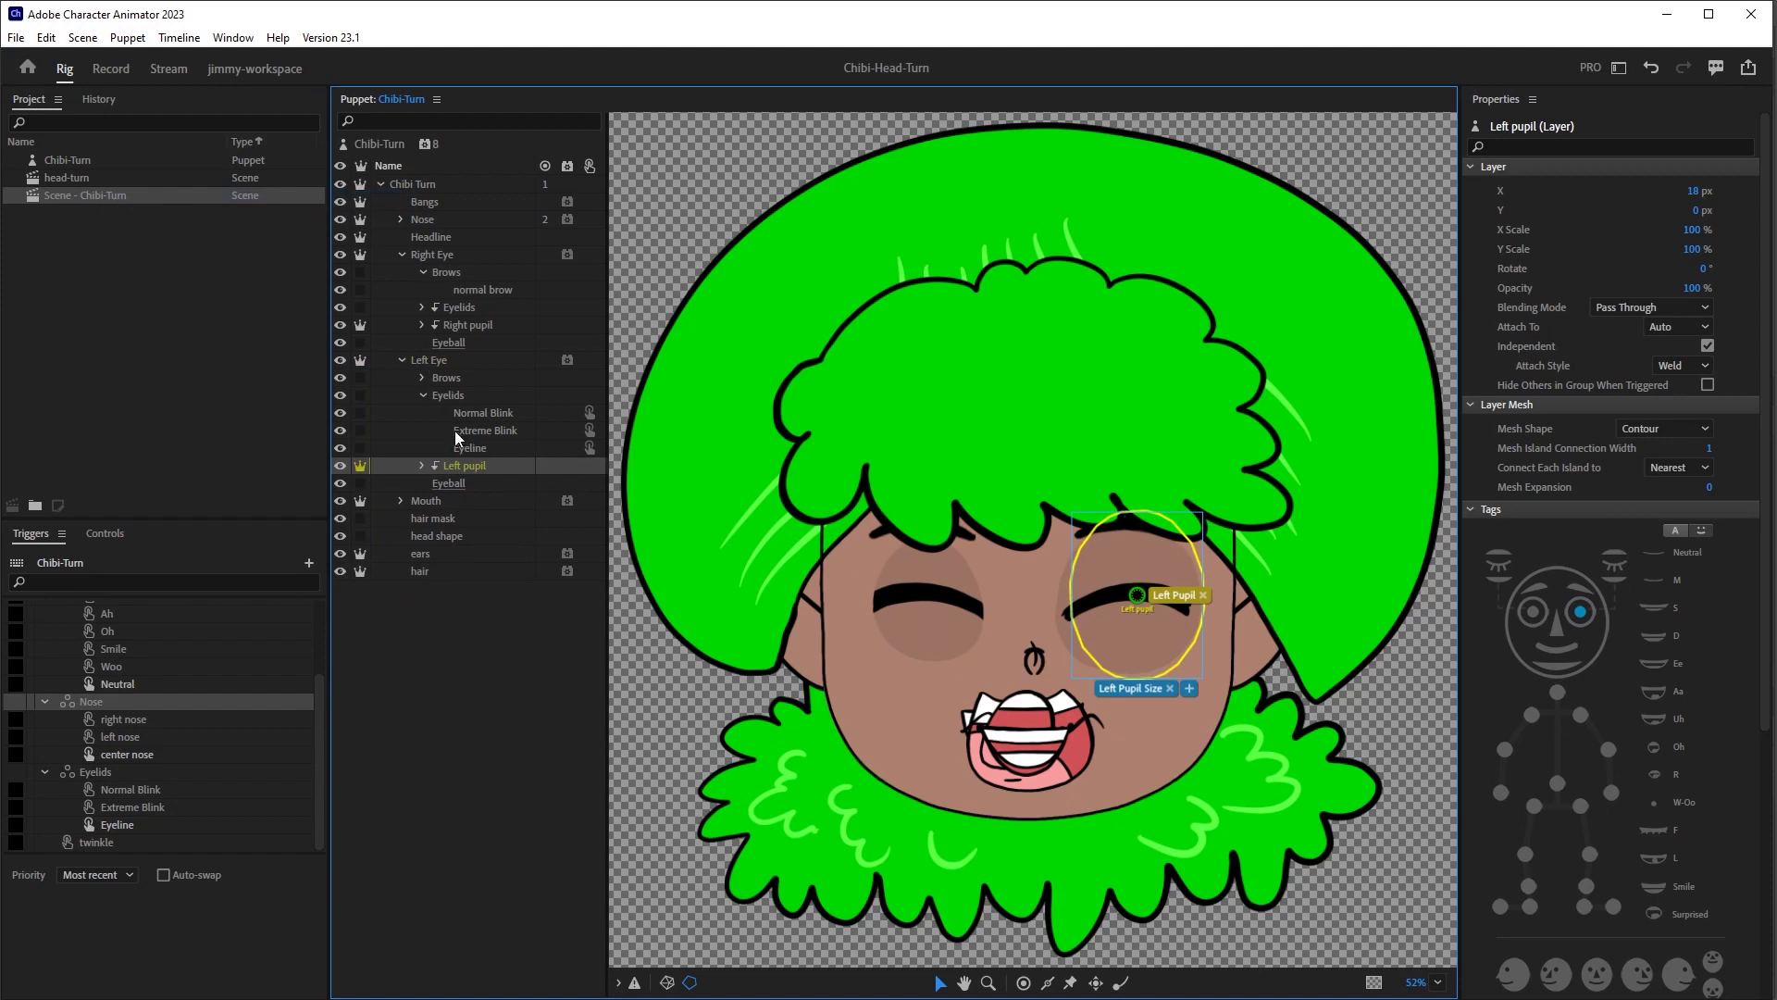
{"action": "left_click", "coordinate": [448, 396]}
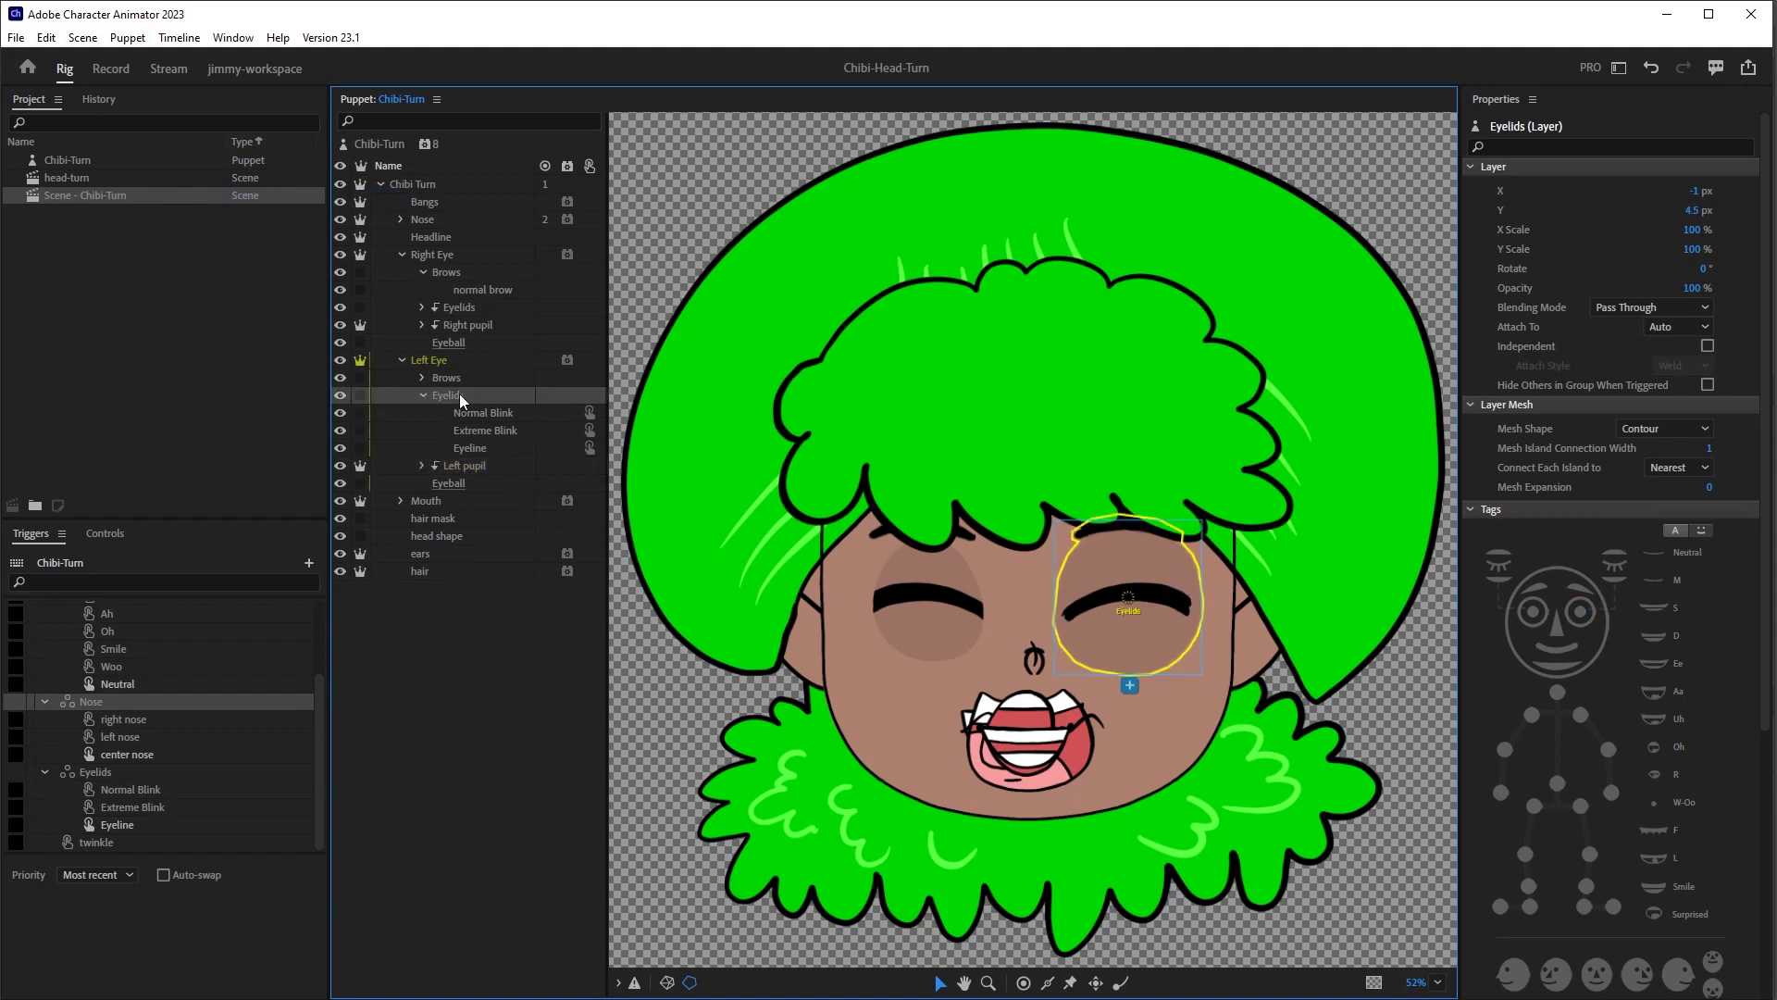
{"action": "left_click", "coordinate": [128, 37]}
{"action": "left_click", "coordinate": [202, 201]}
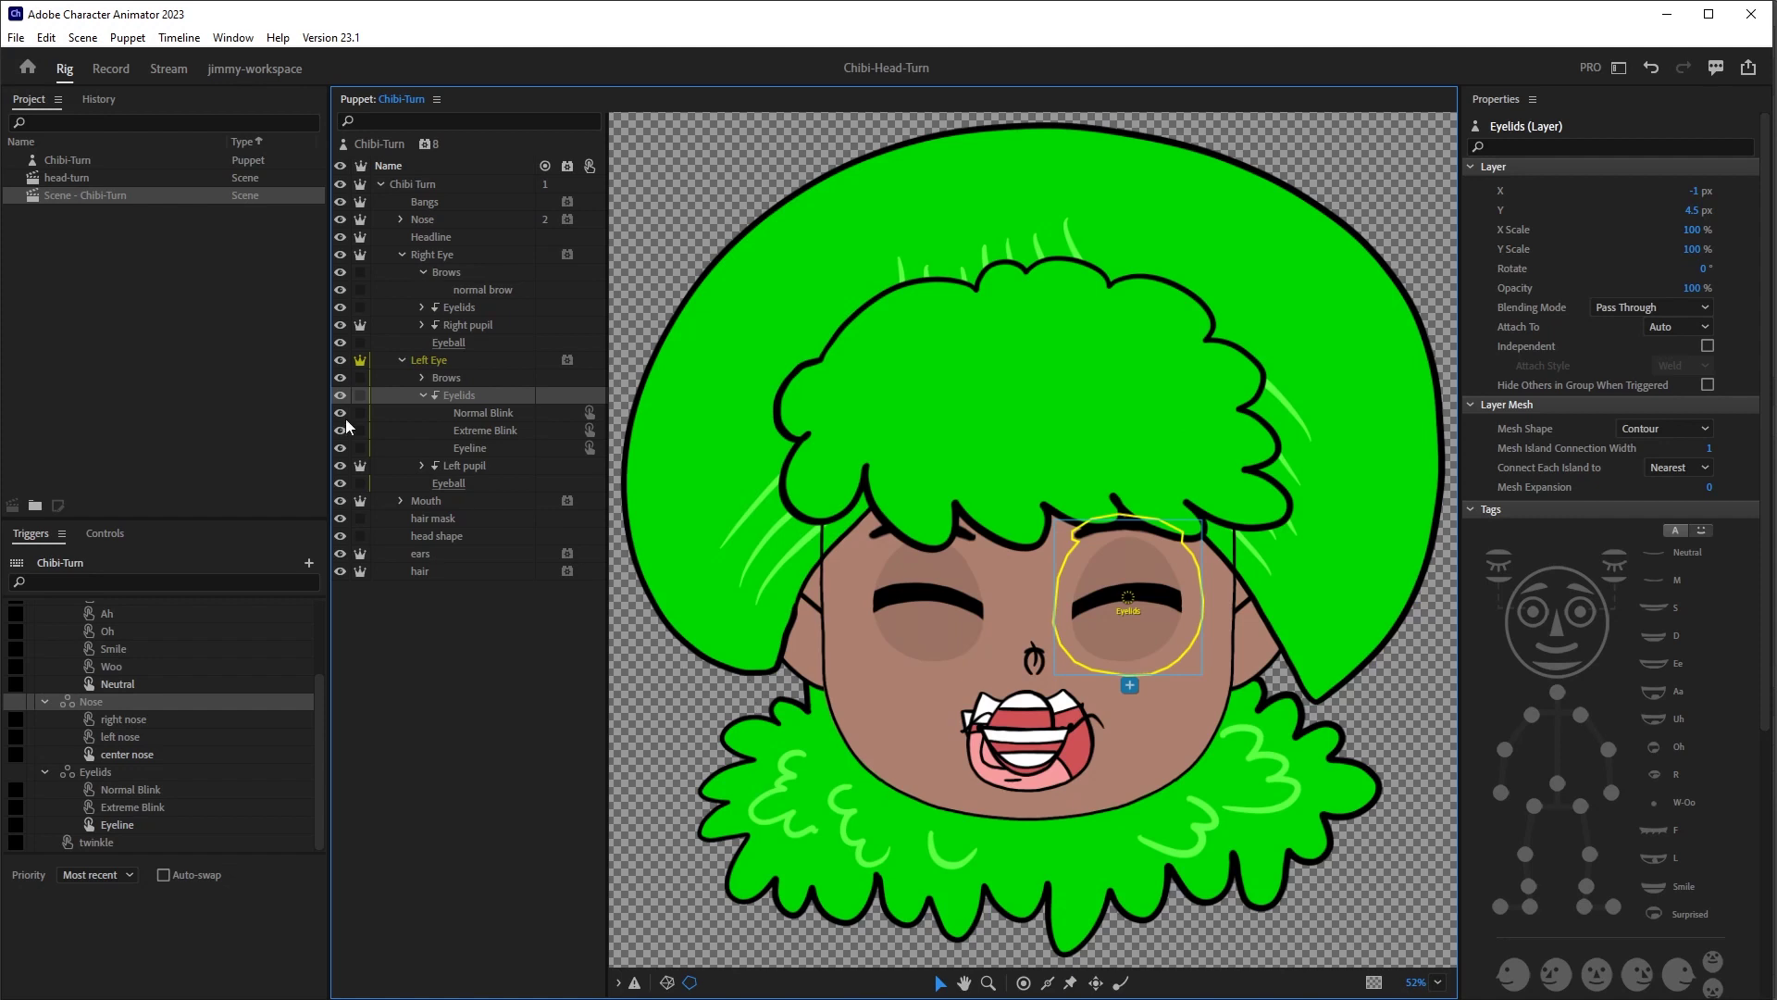
{"action": "left_click", "coordinate": [424, 395]}
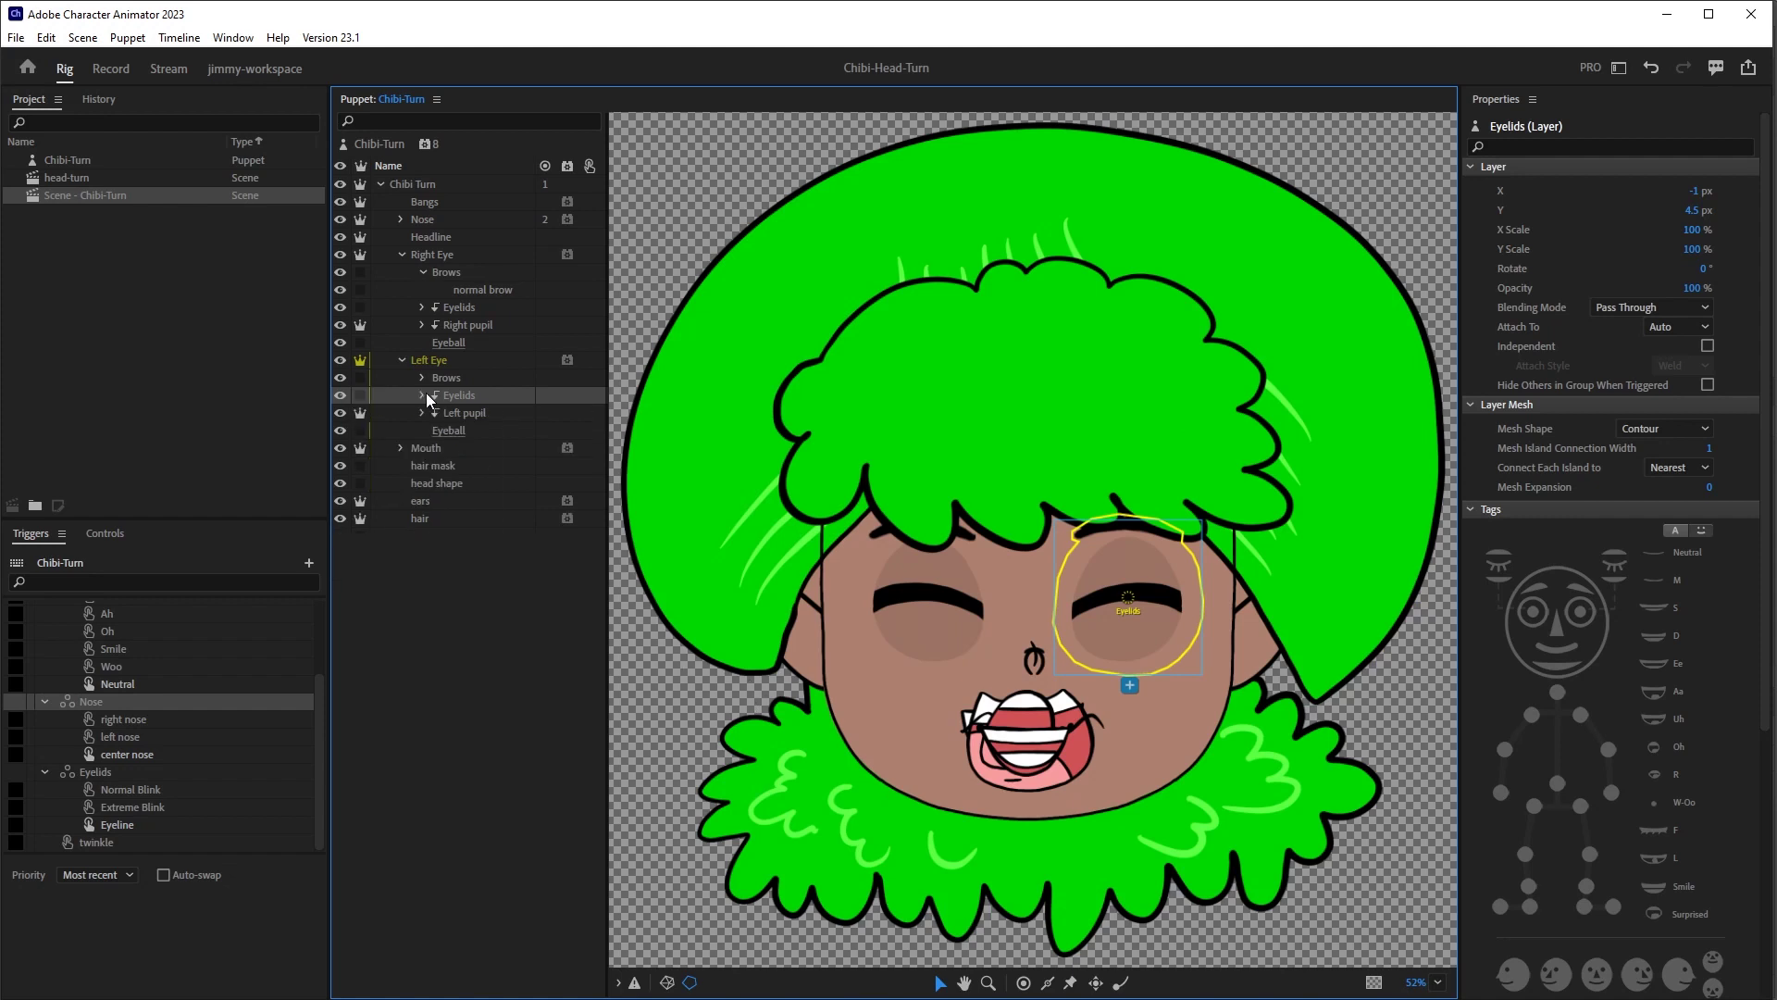
- Make the hair mask layer independent and clip it to the head shape layer with a clipping mask
{"action": "left_click", "coordinate": [447, 466]}
{"action": "left_click", "coordinate": [339, 467]}
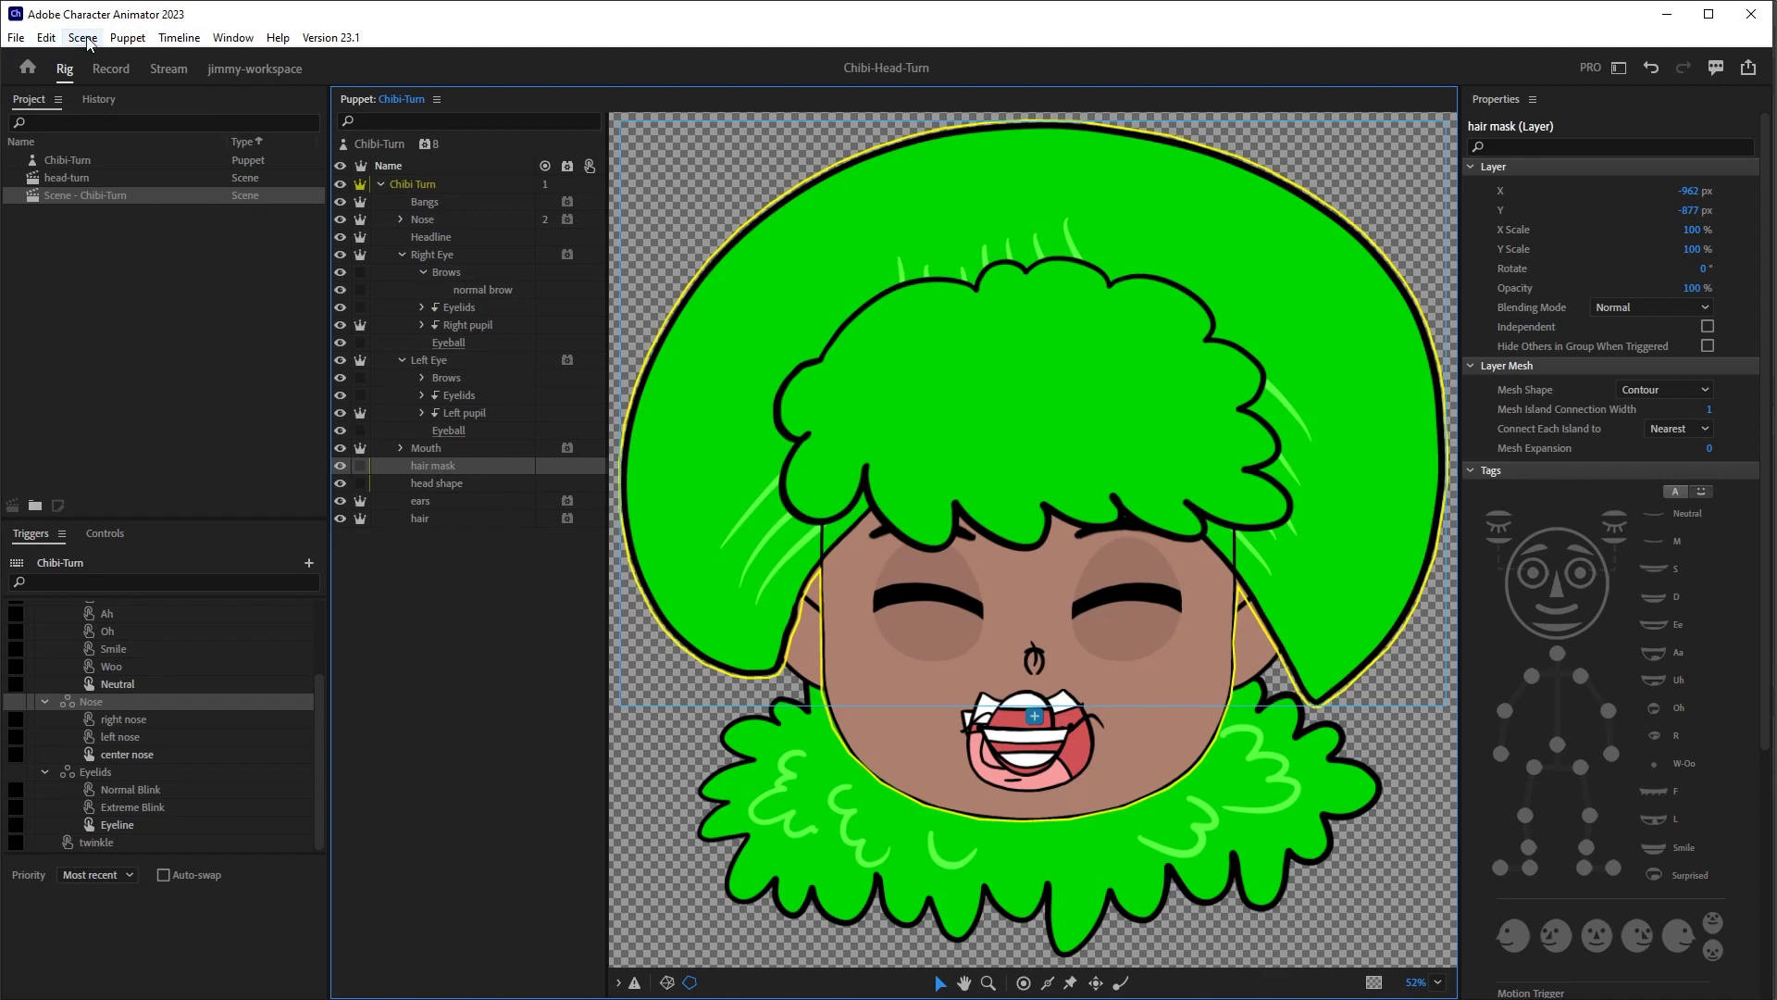
{"action": "left_click", "coordinate": [359, 466]}
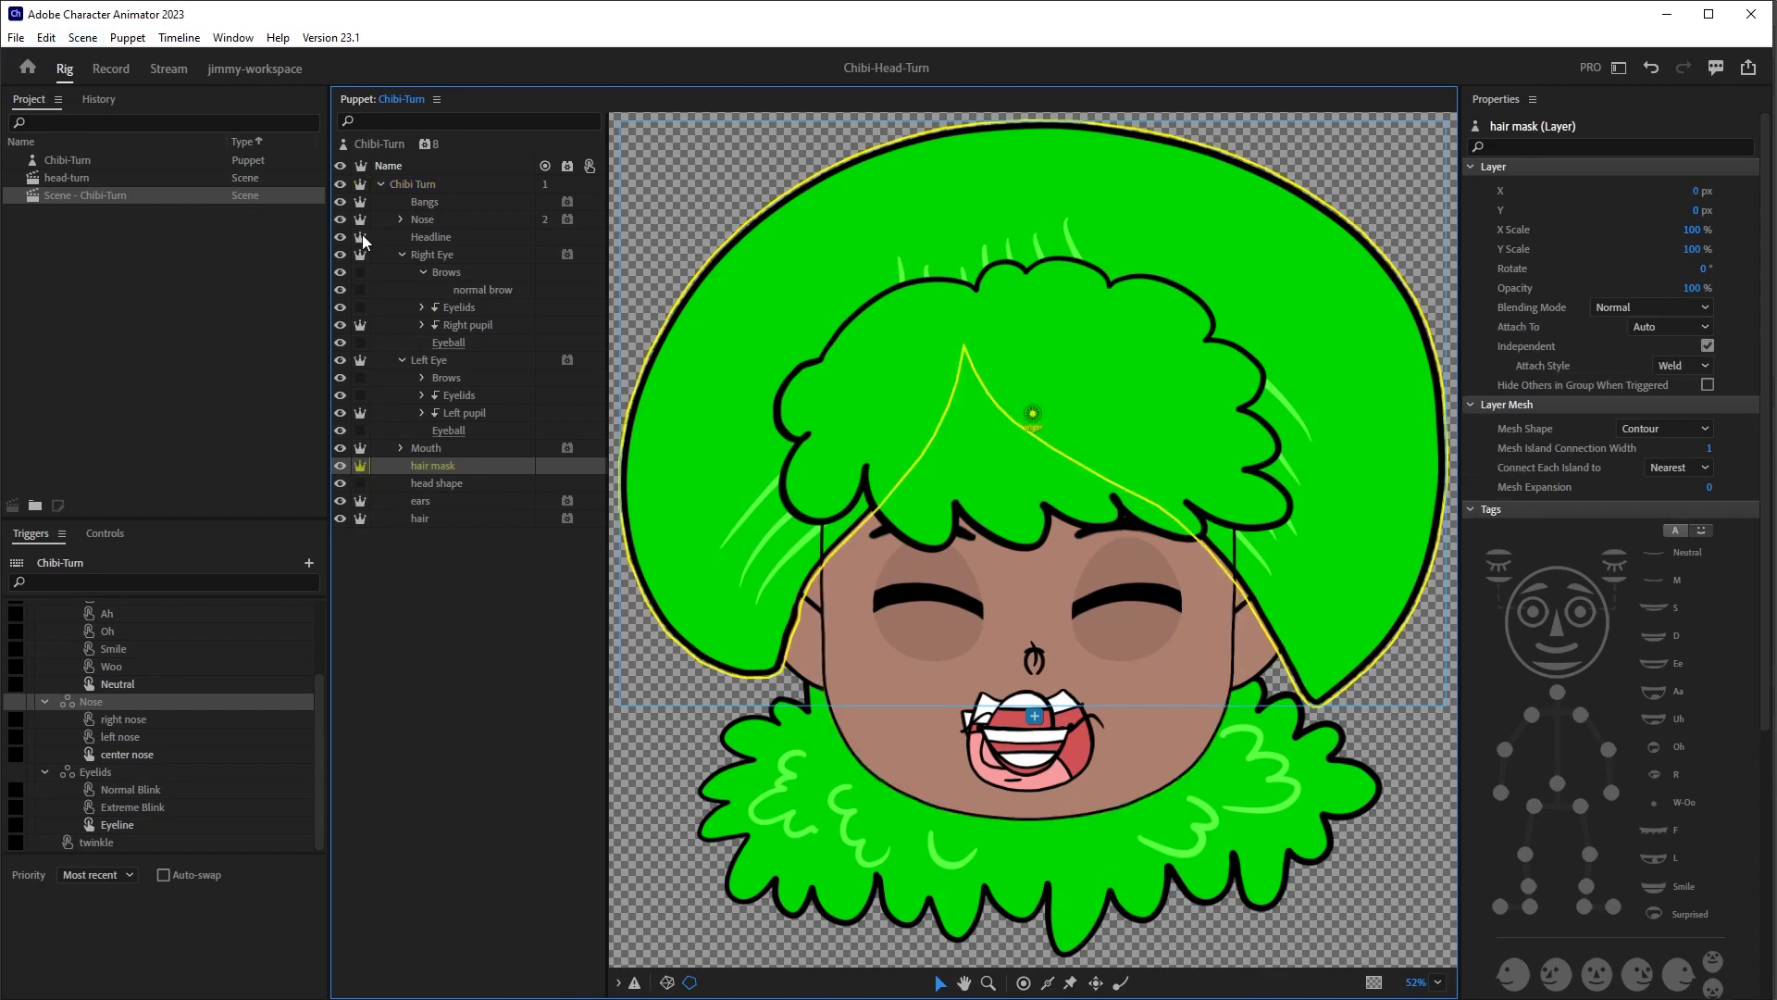
{"action": "left_click", "coordinate": [442, 236]}
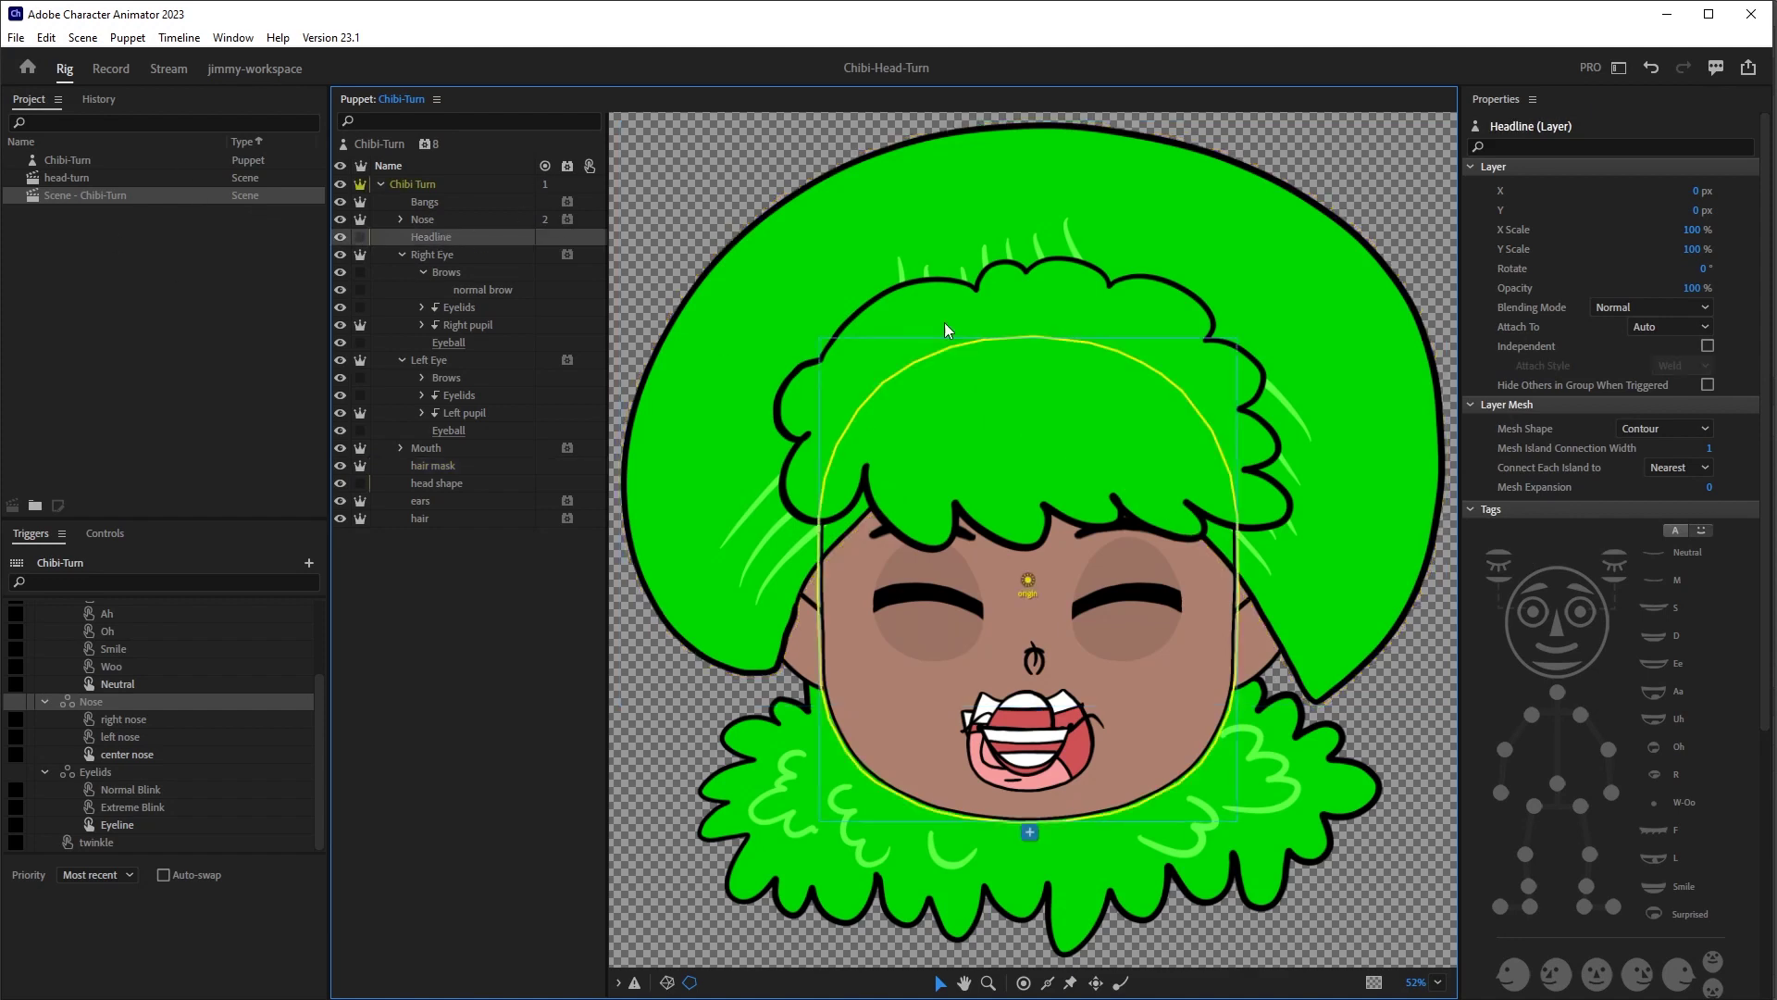
{"action": "left_click", "coordinate": [446, 467]}
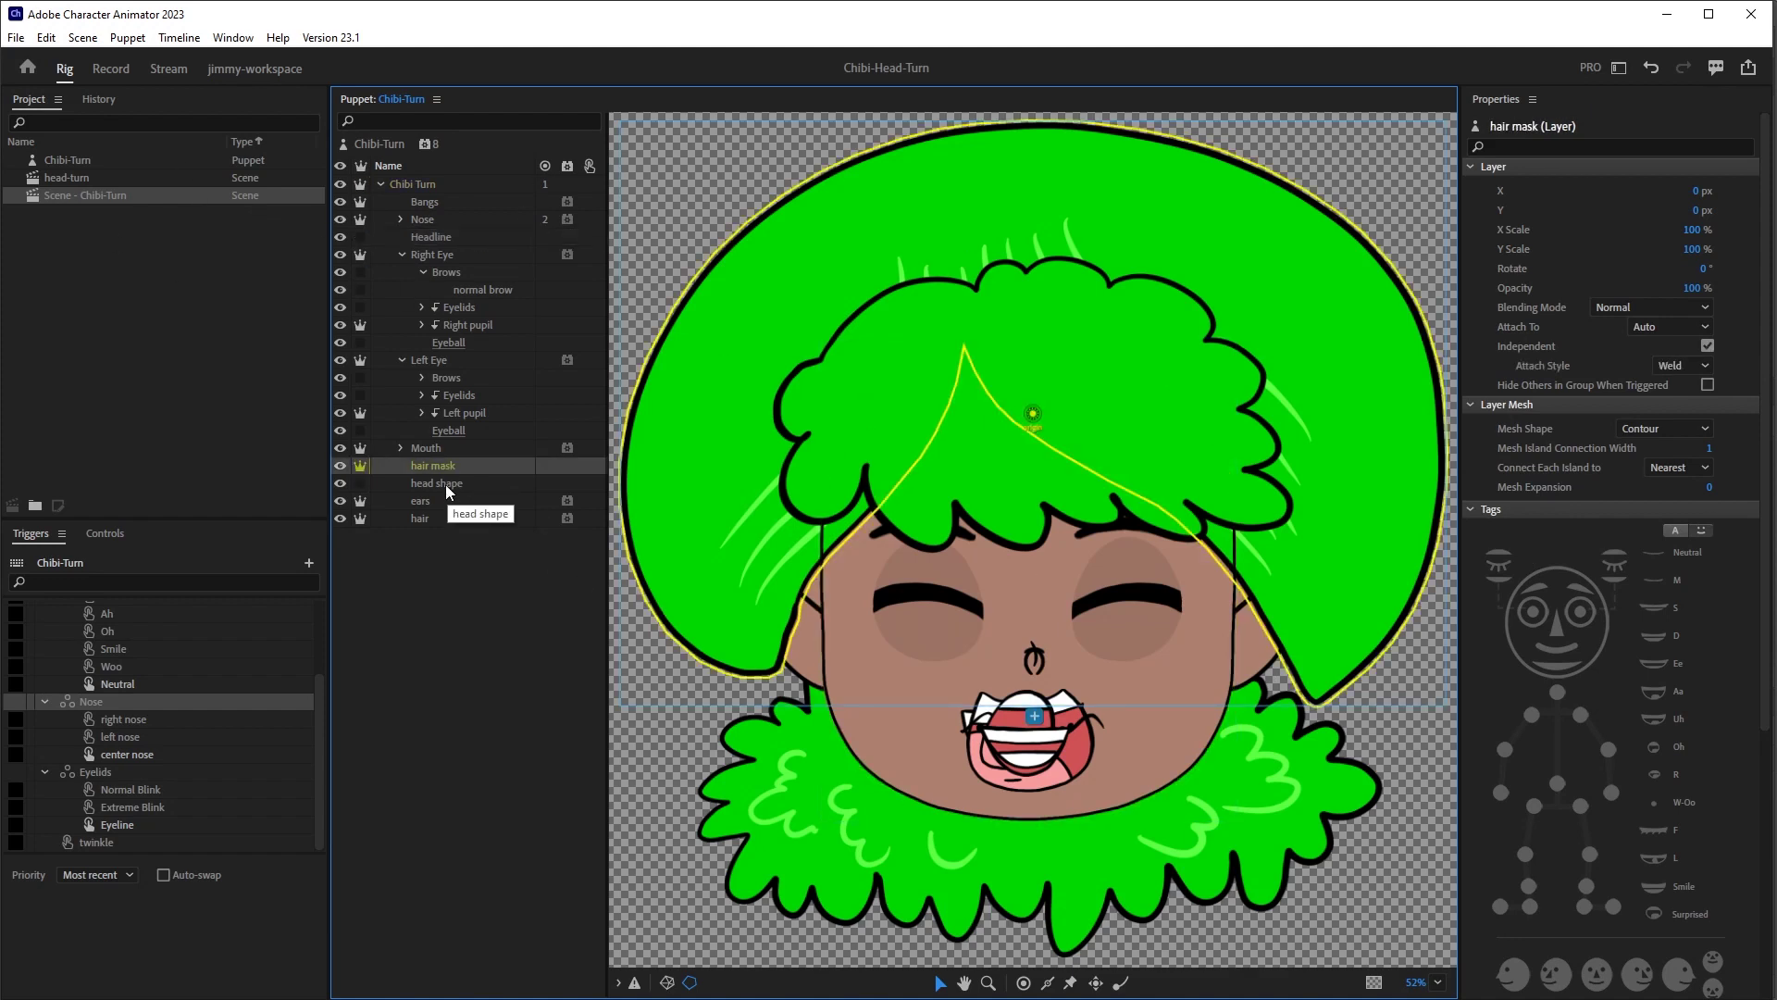
{"action": "left_click", "coordinate": [128, 37]}
{"action": "left_click", "coordinate": [176, 198]}
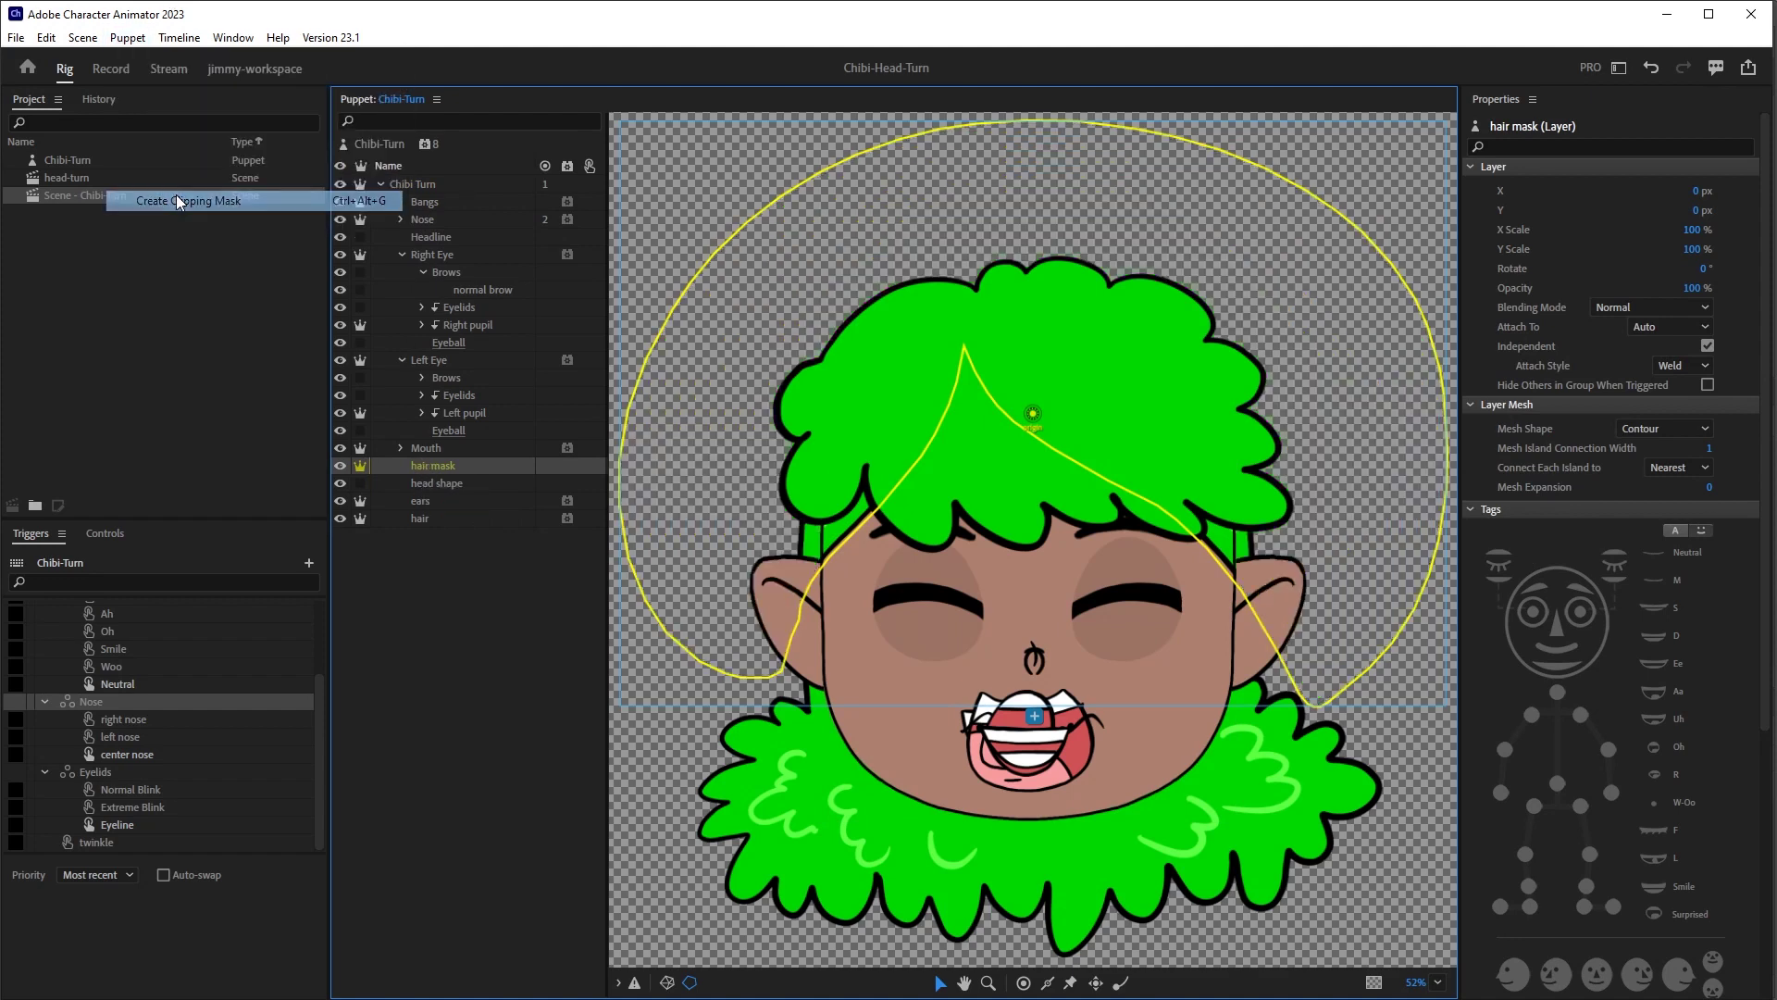
{"action": "left_click", "coordinate": [476, 728]}
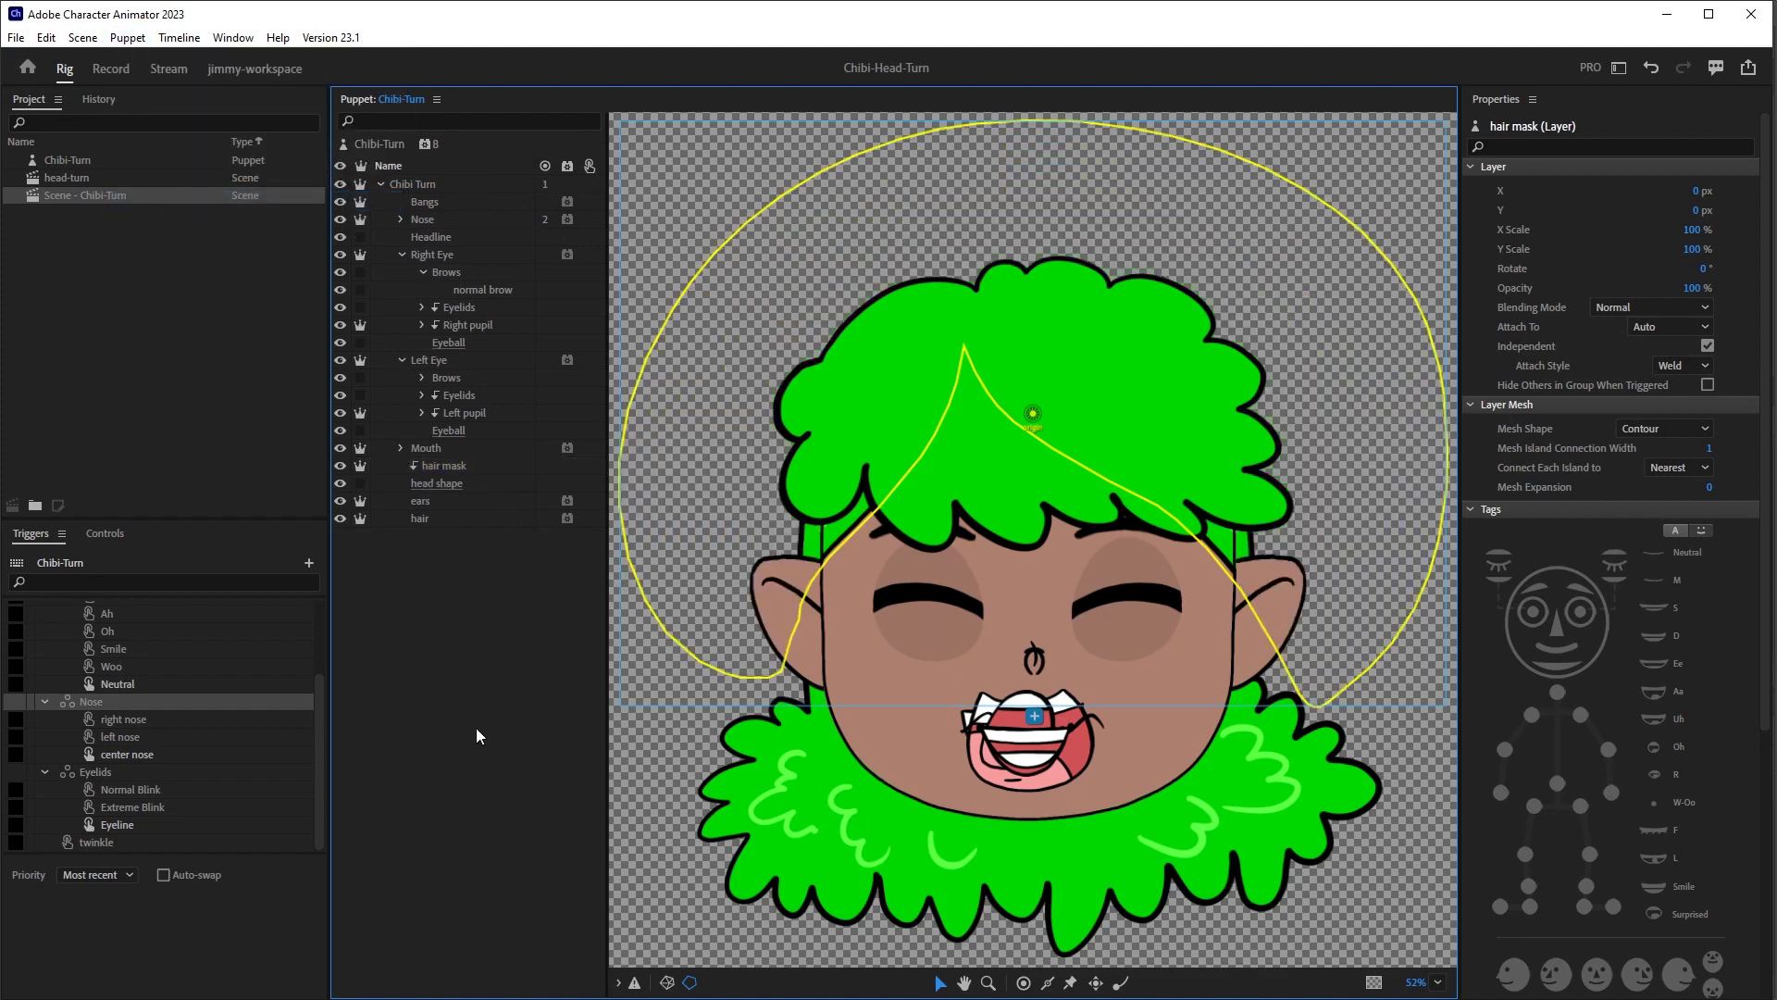
{"action": "left_click", "coordinate": [435, 501]}
- Test the mouth, blink and twinkle controls on the clipped puppet in the Chibi-Turn scene
{"action": "left_click", "coordinate": [108, 69]}
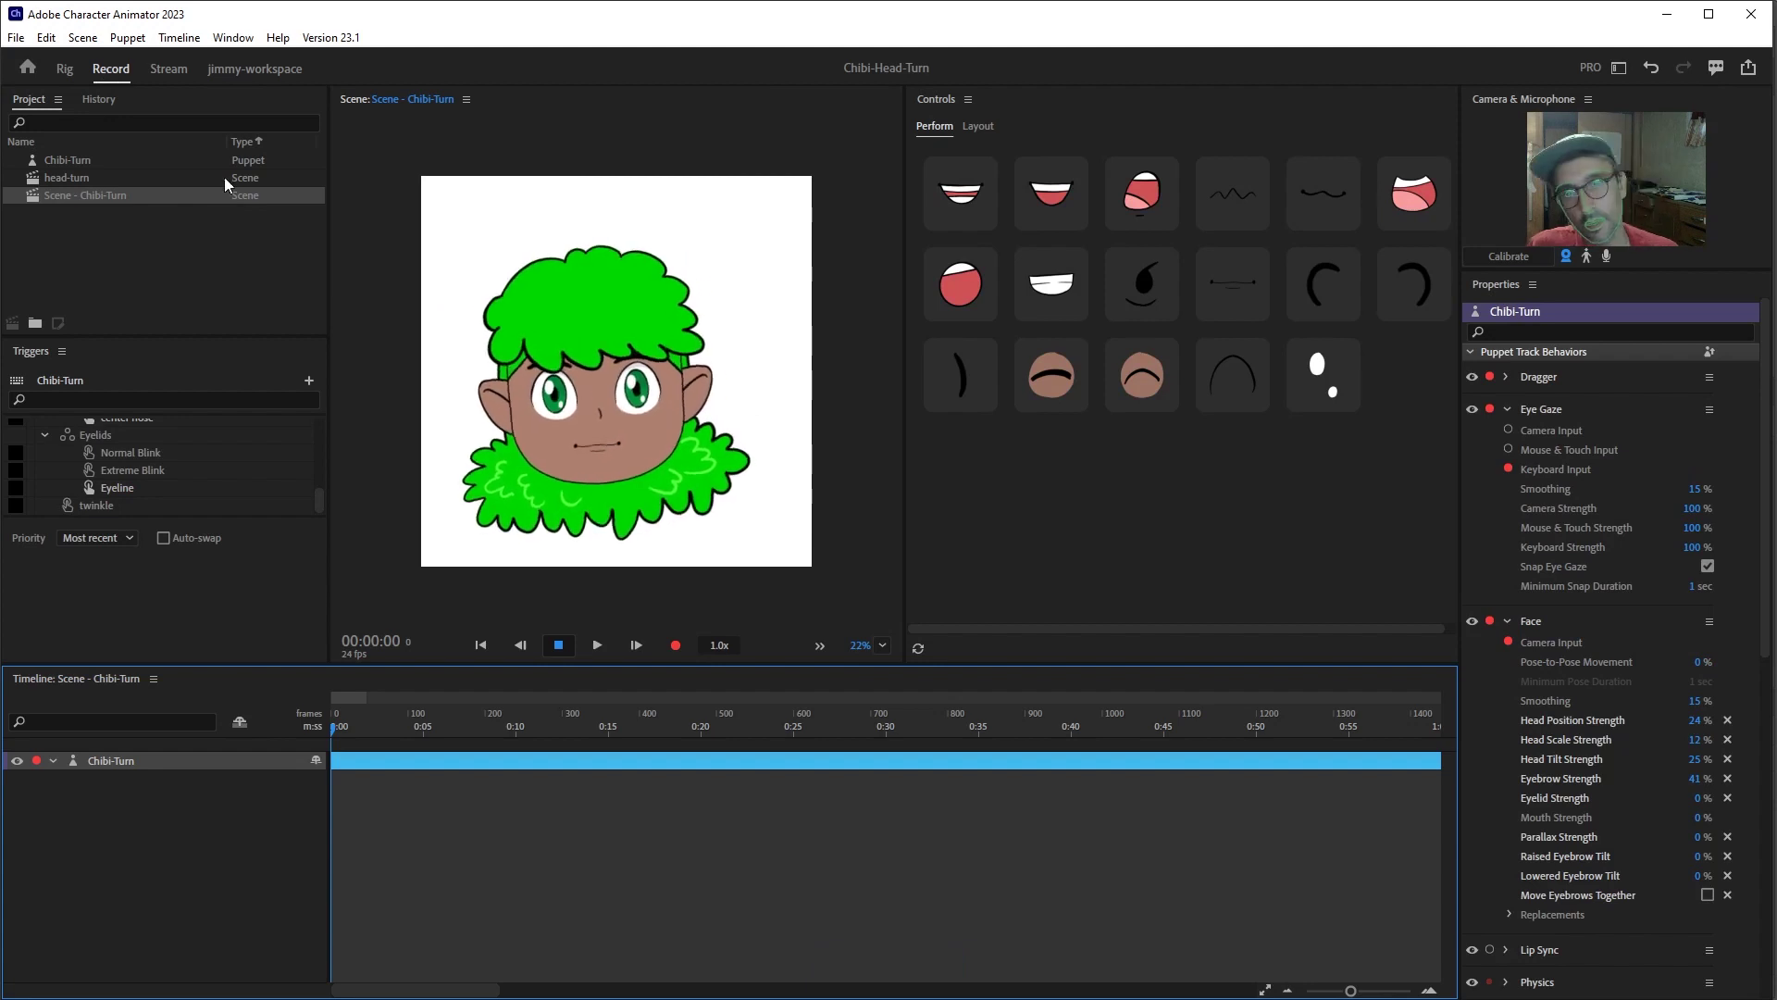
{"action": "left_click", "coordinate": [978, 202]}
{"action": "left_click", "coordinate": [1022, 200]}
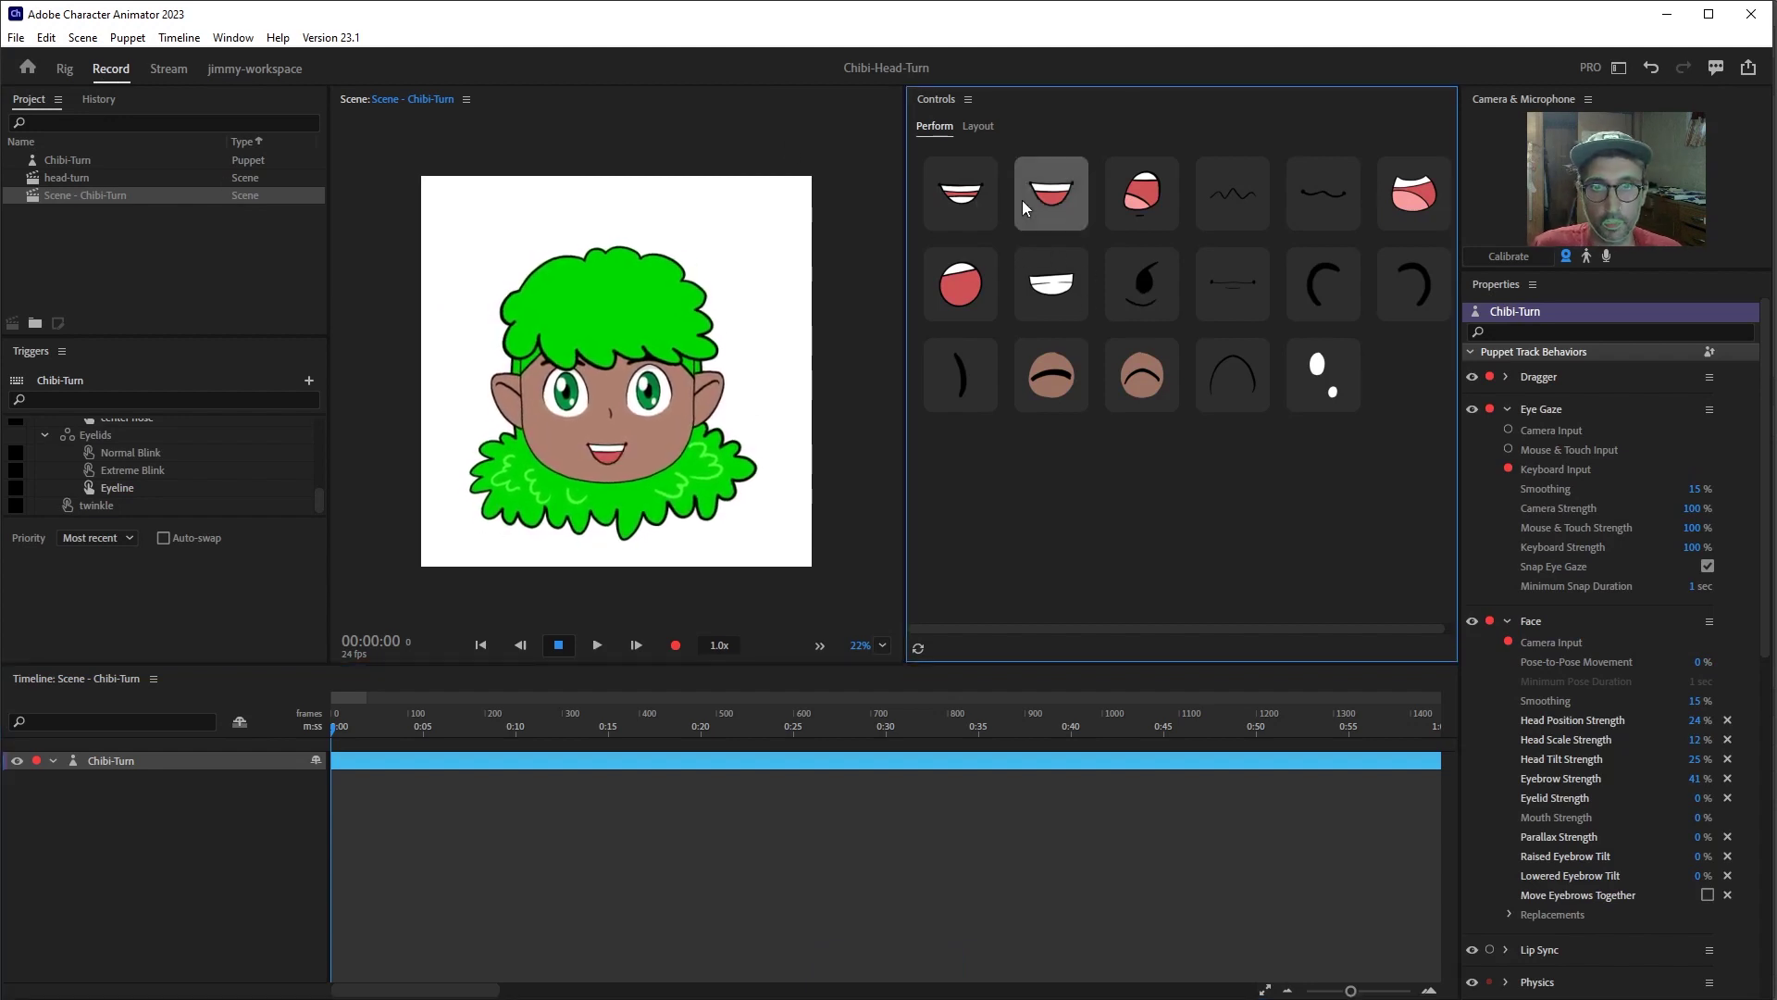
{"action": "left_click", "coordinate": [969, 287]}
{"action": "left_click", "coordinate": [1141, 280]}
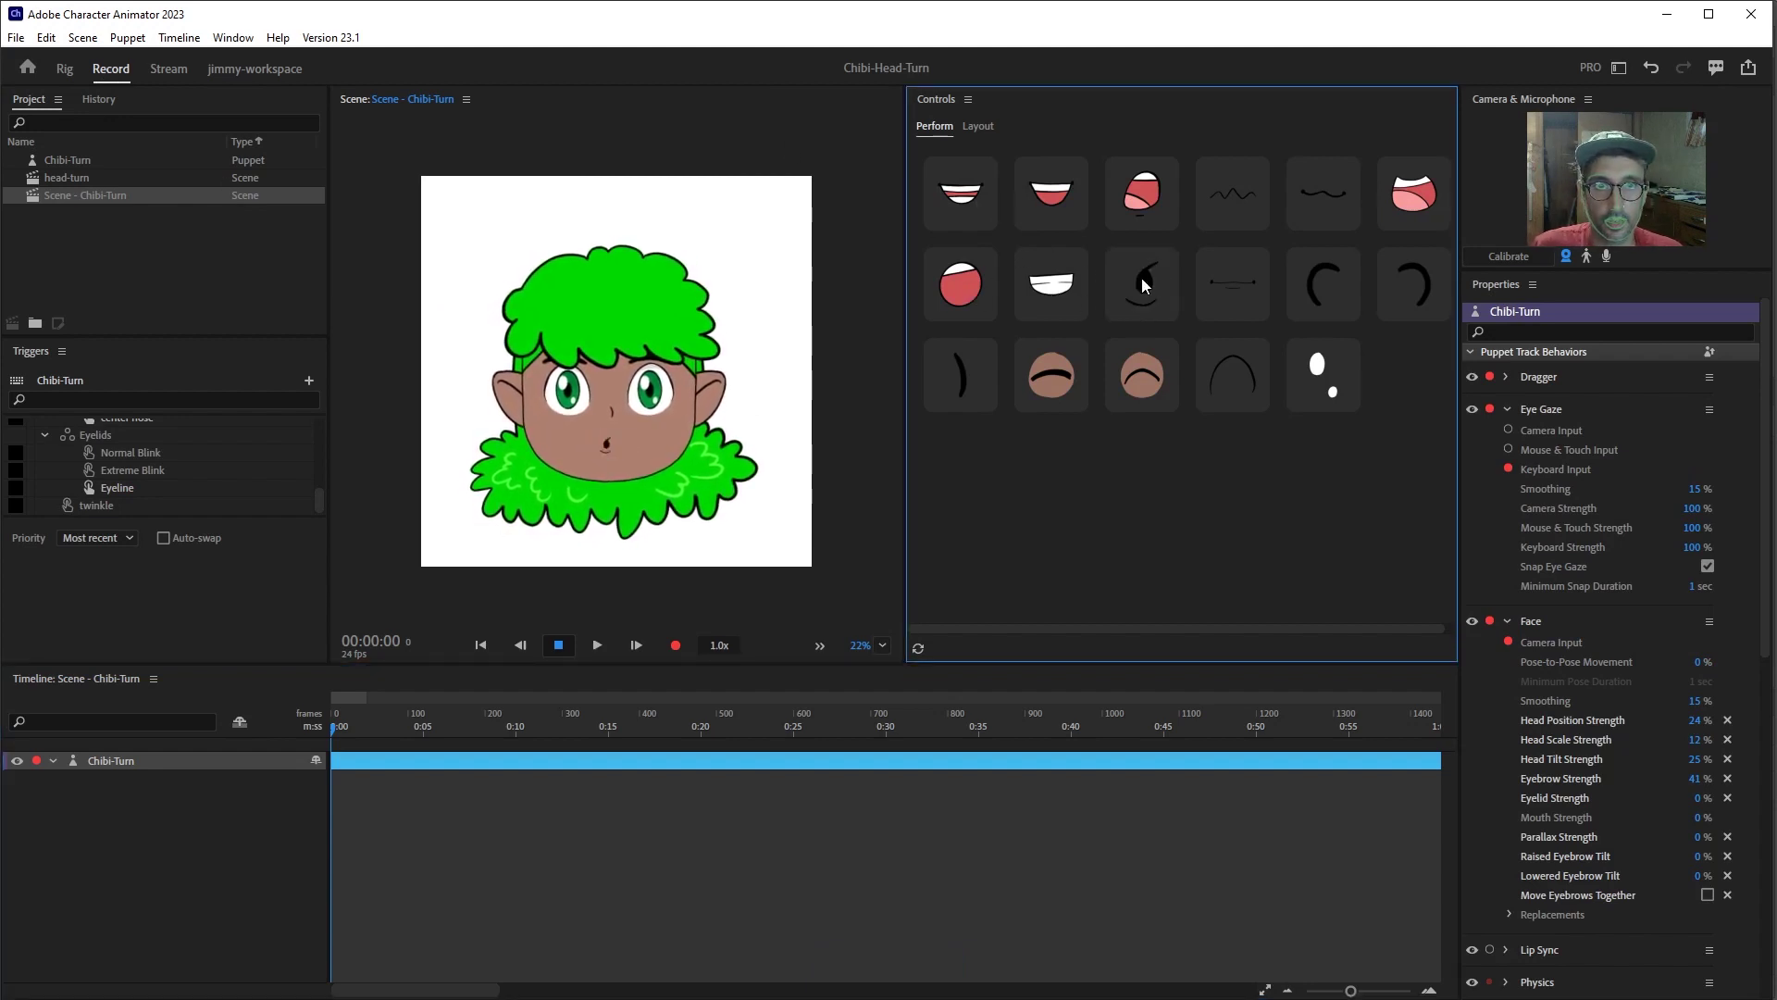
{"action": "left_click", "coordinate": [1251, 293]}
{"action": "left_click", "coordinate": [1159, 387]}
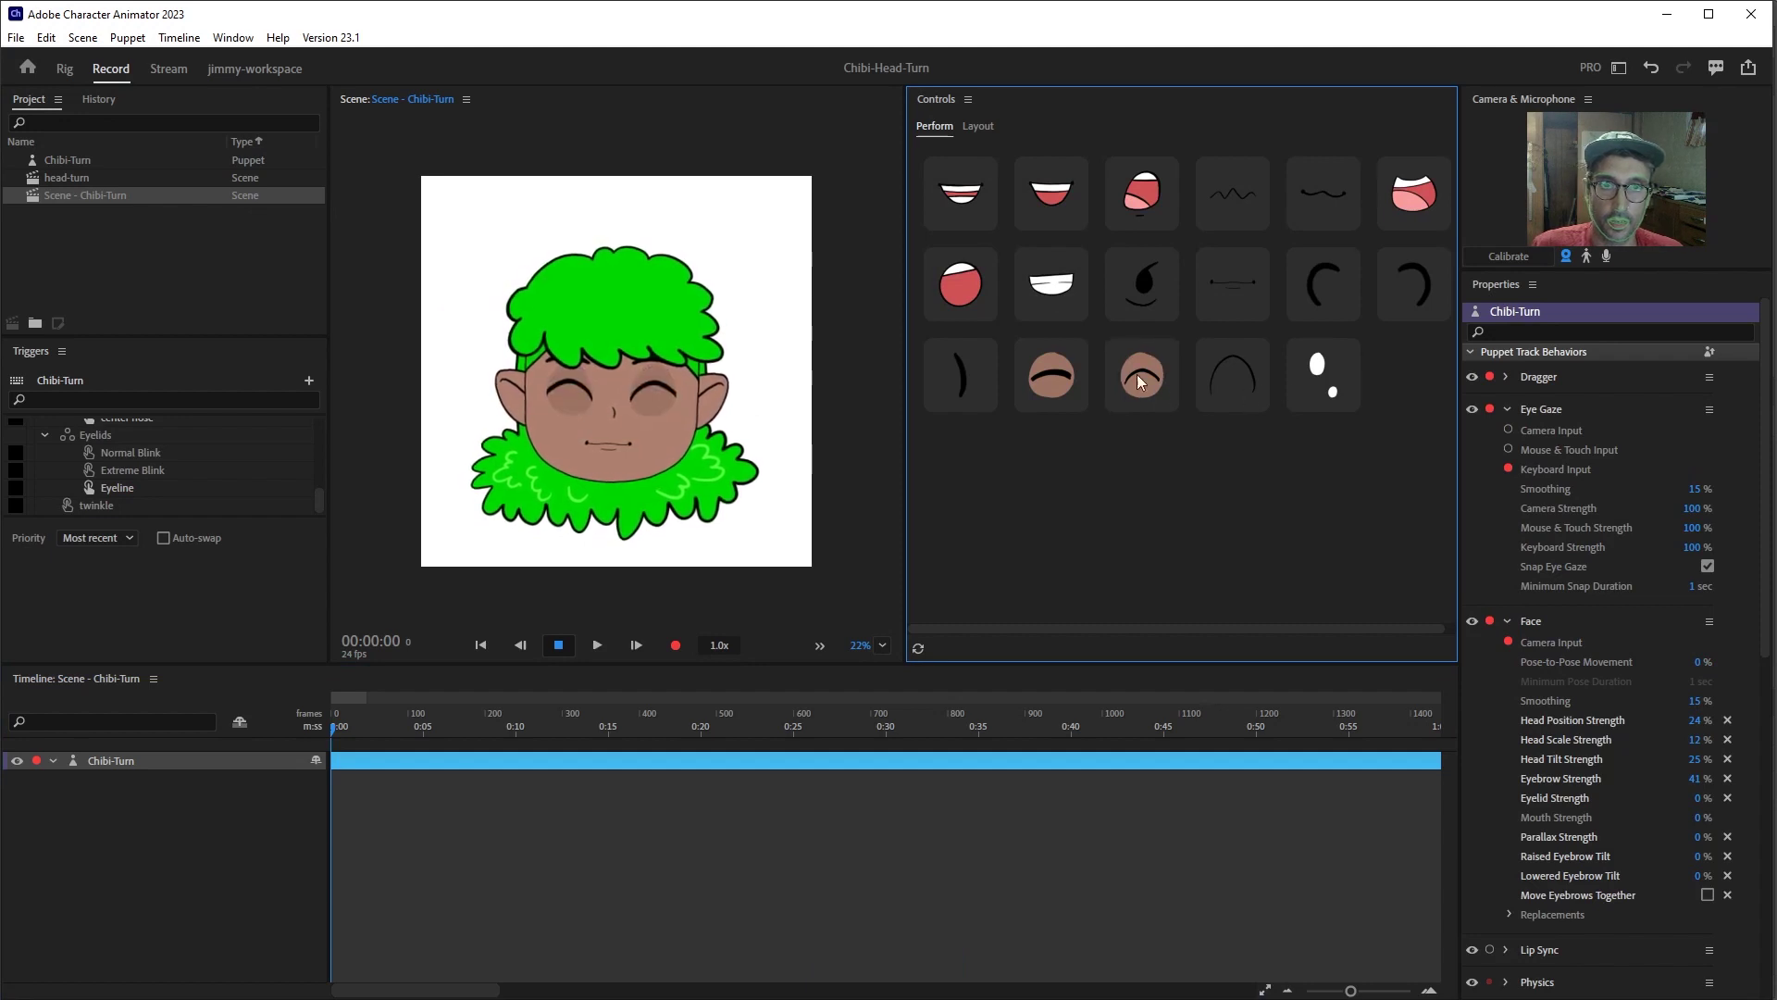
{"action": "left_click", "coordinate": [1320, 369]}
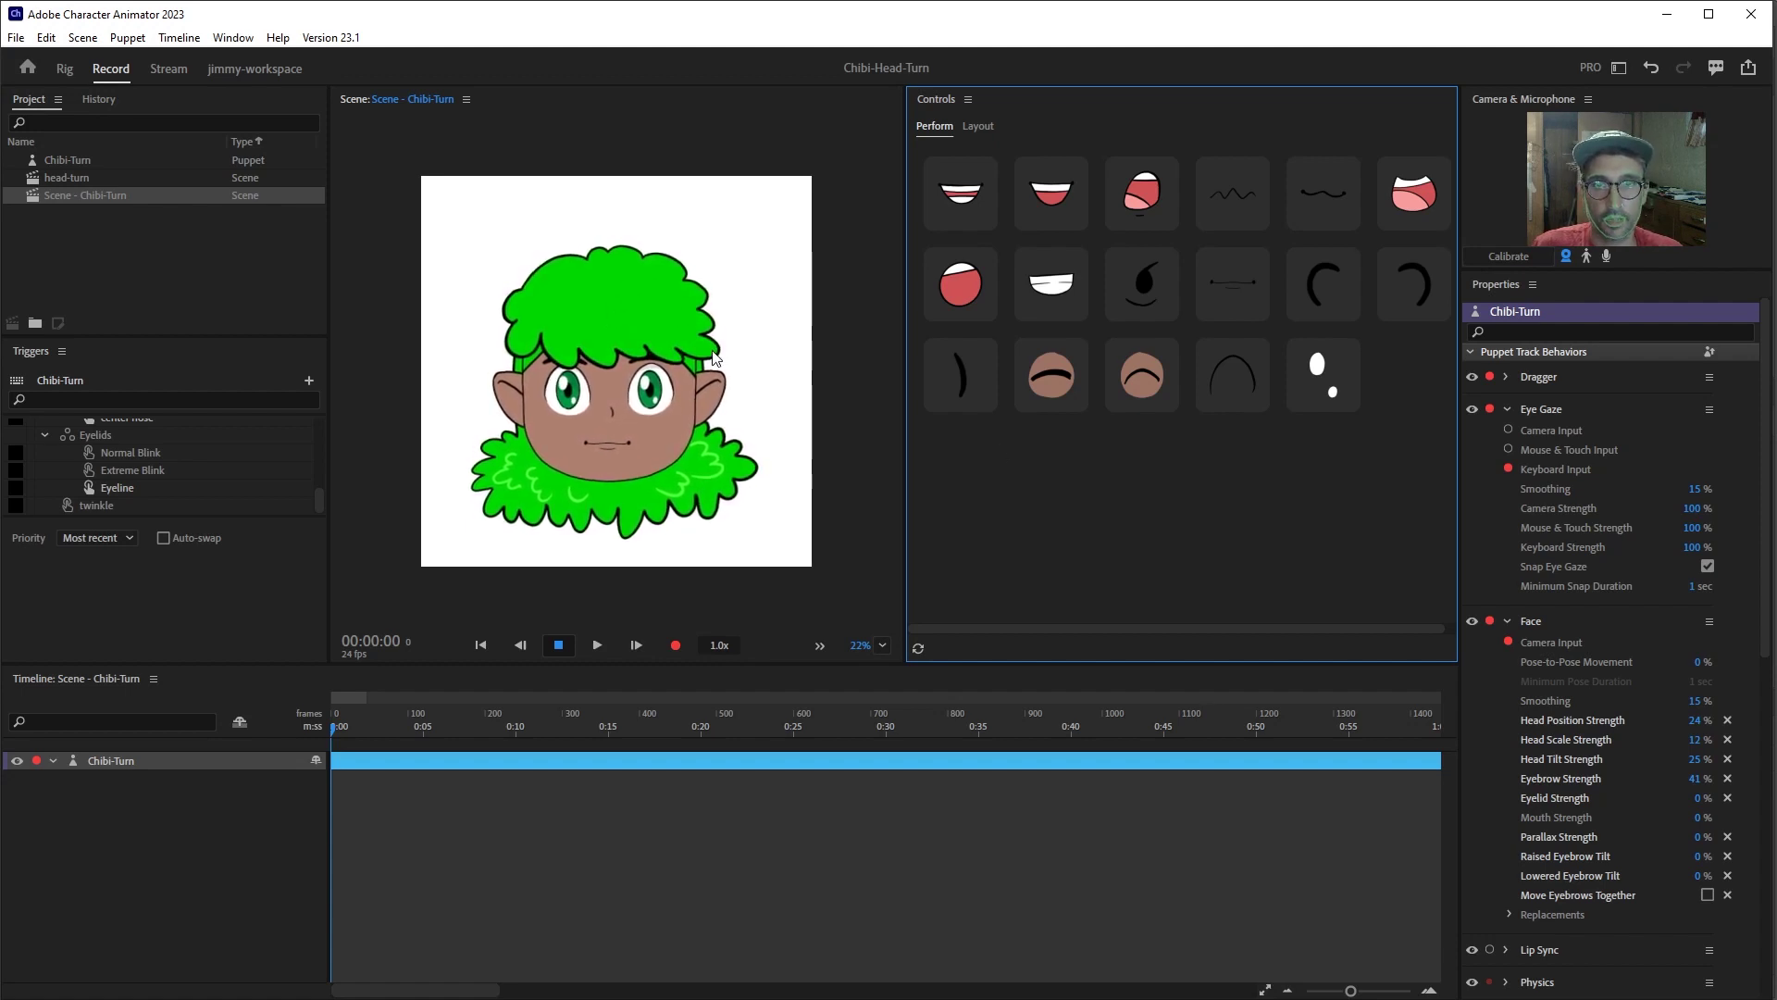
- Add two Dangle handles to the Bangs layer in the rig, one on each side of its origin
{"action": "left_click", "coordinate": [55, 72]}
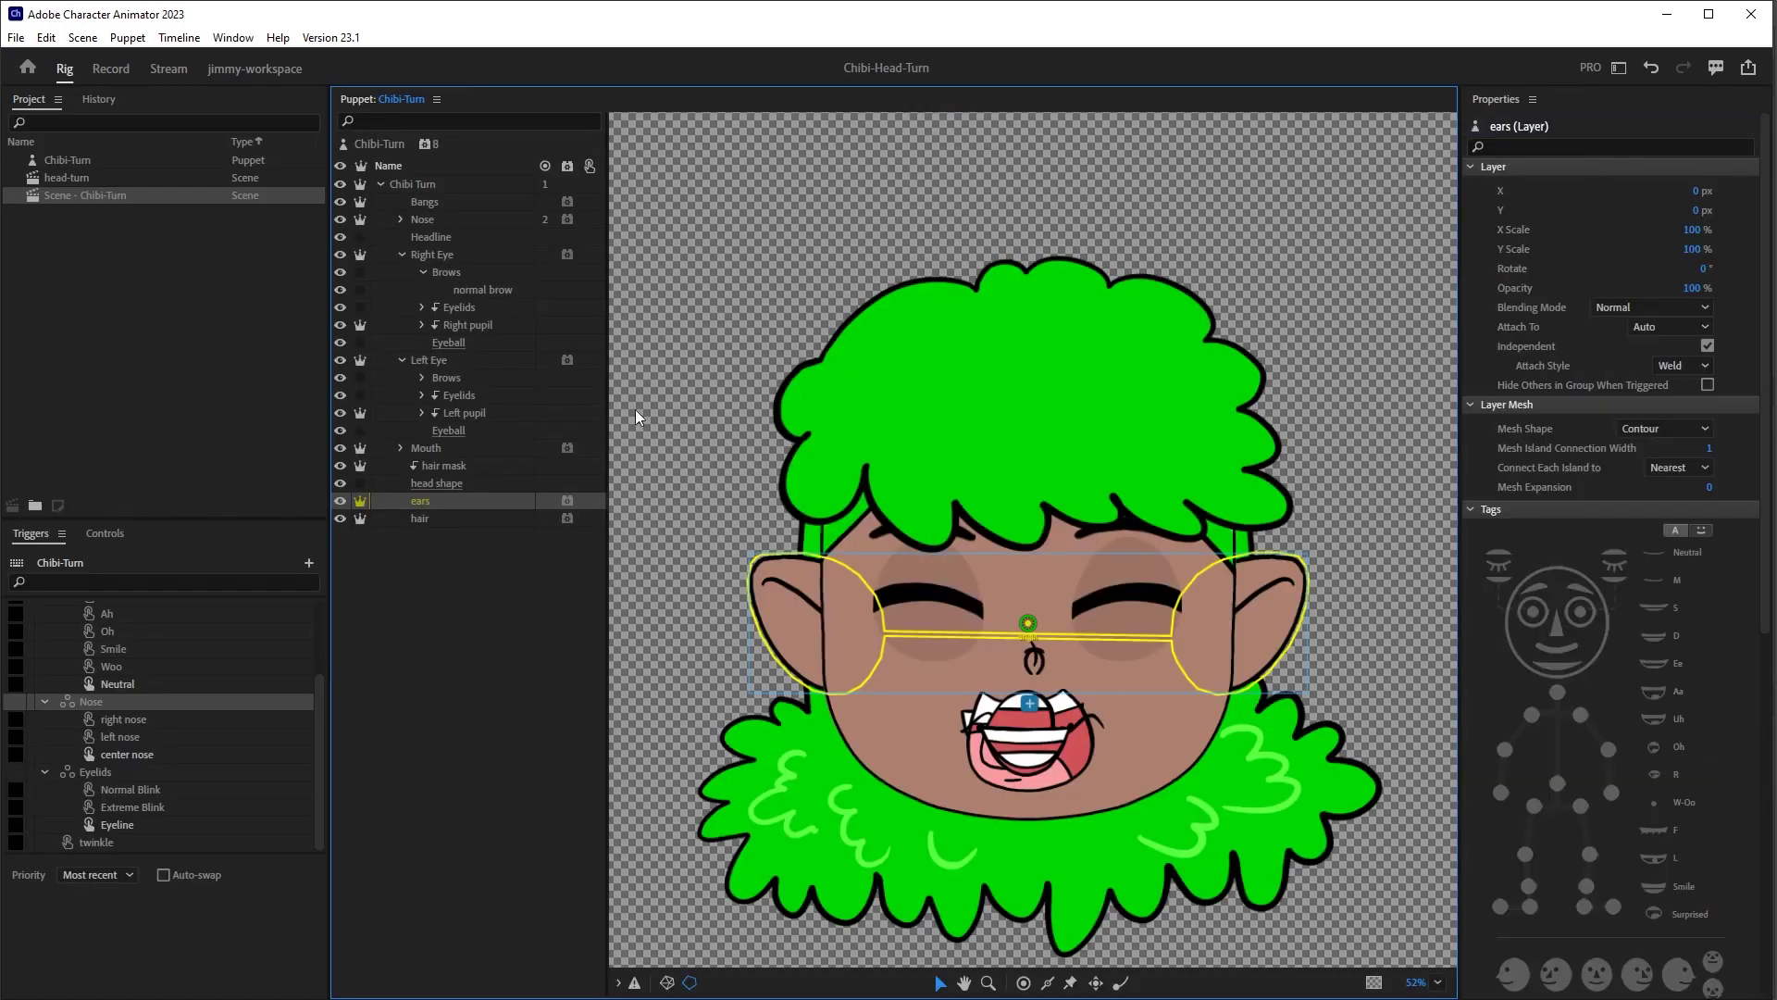
{"action": "left_click", "coordinate": [437, 201]}
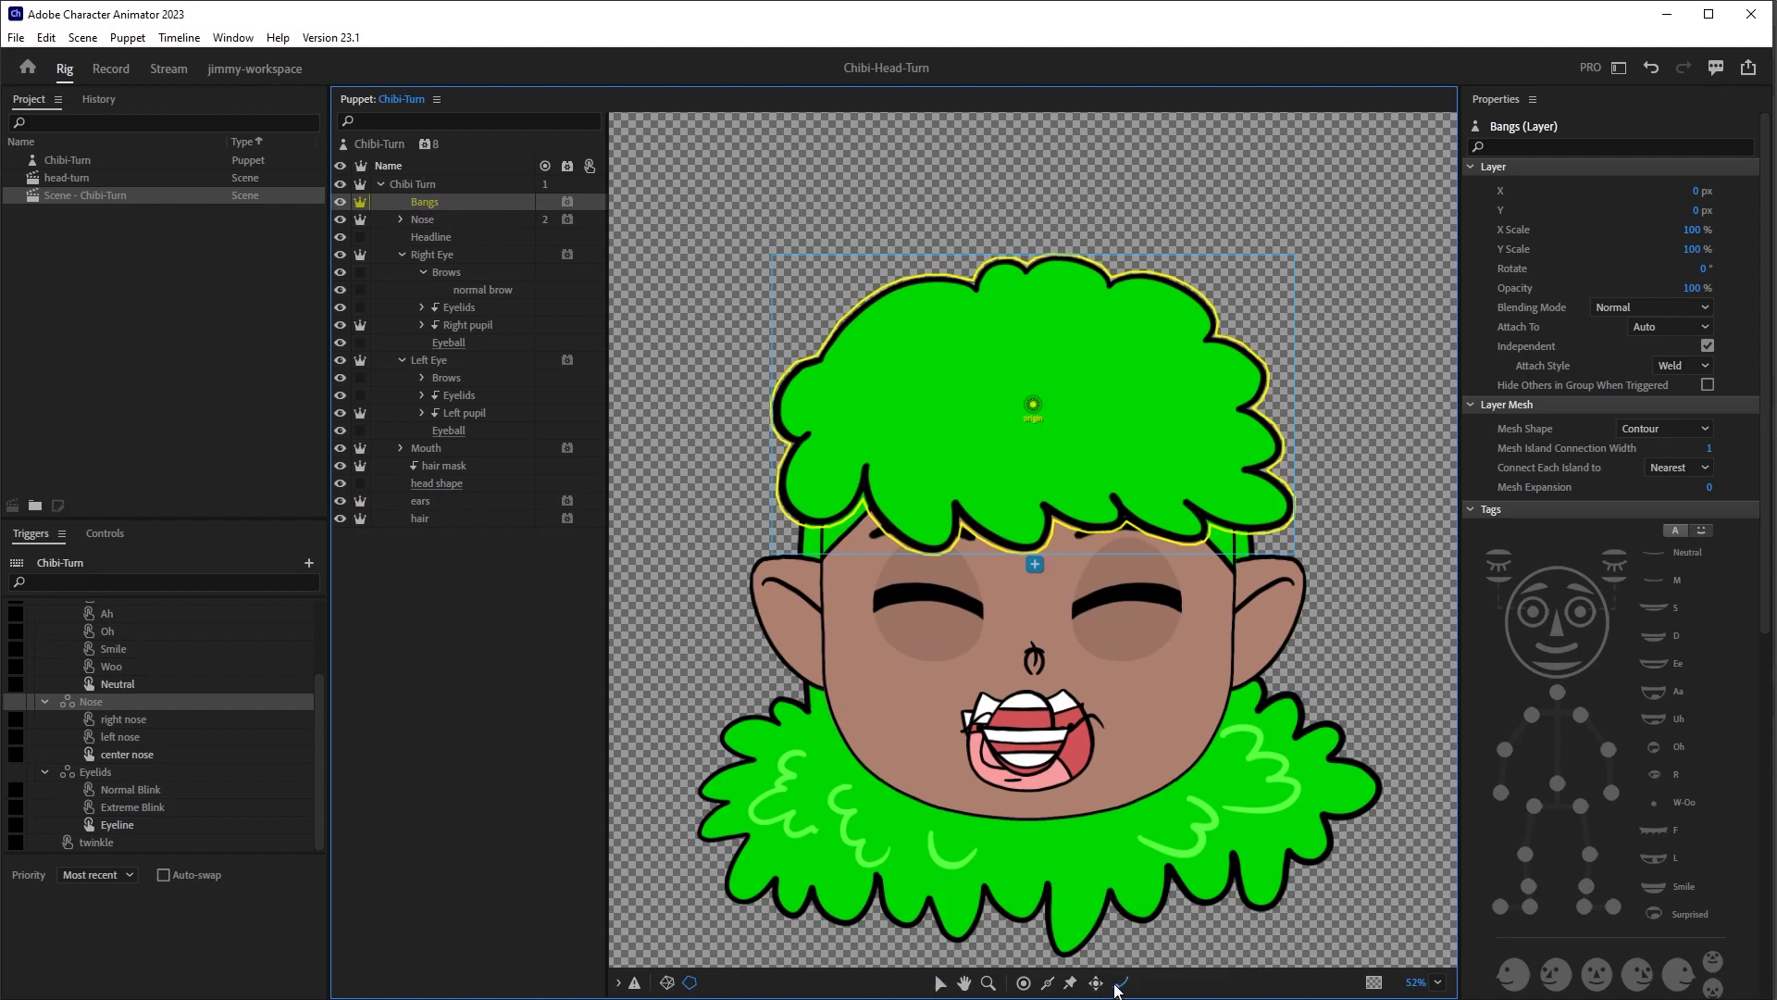
{"action": "left_click", "coordinate": [1135, 429]}
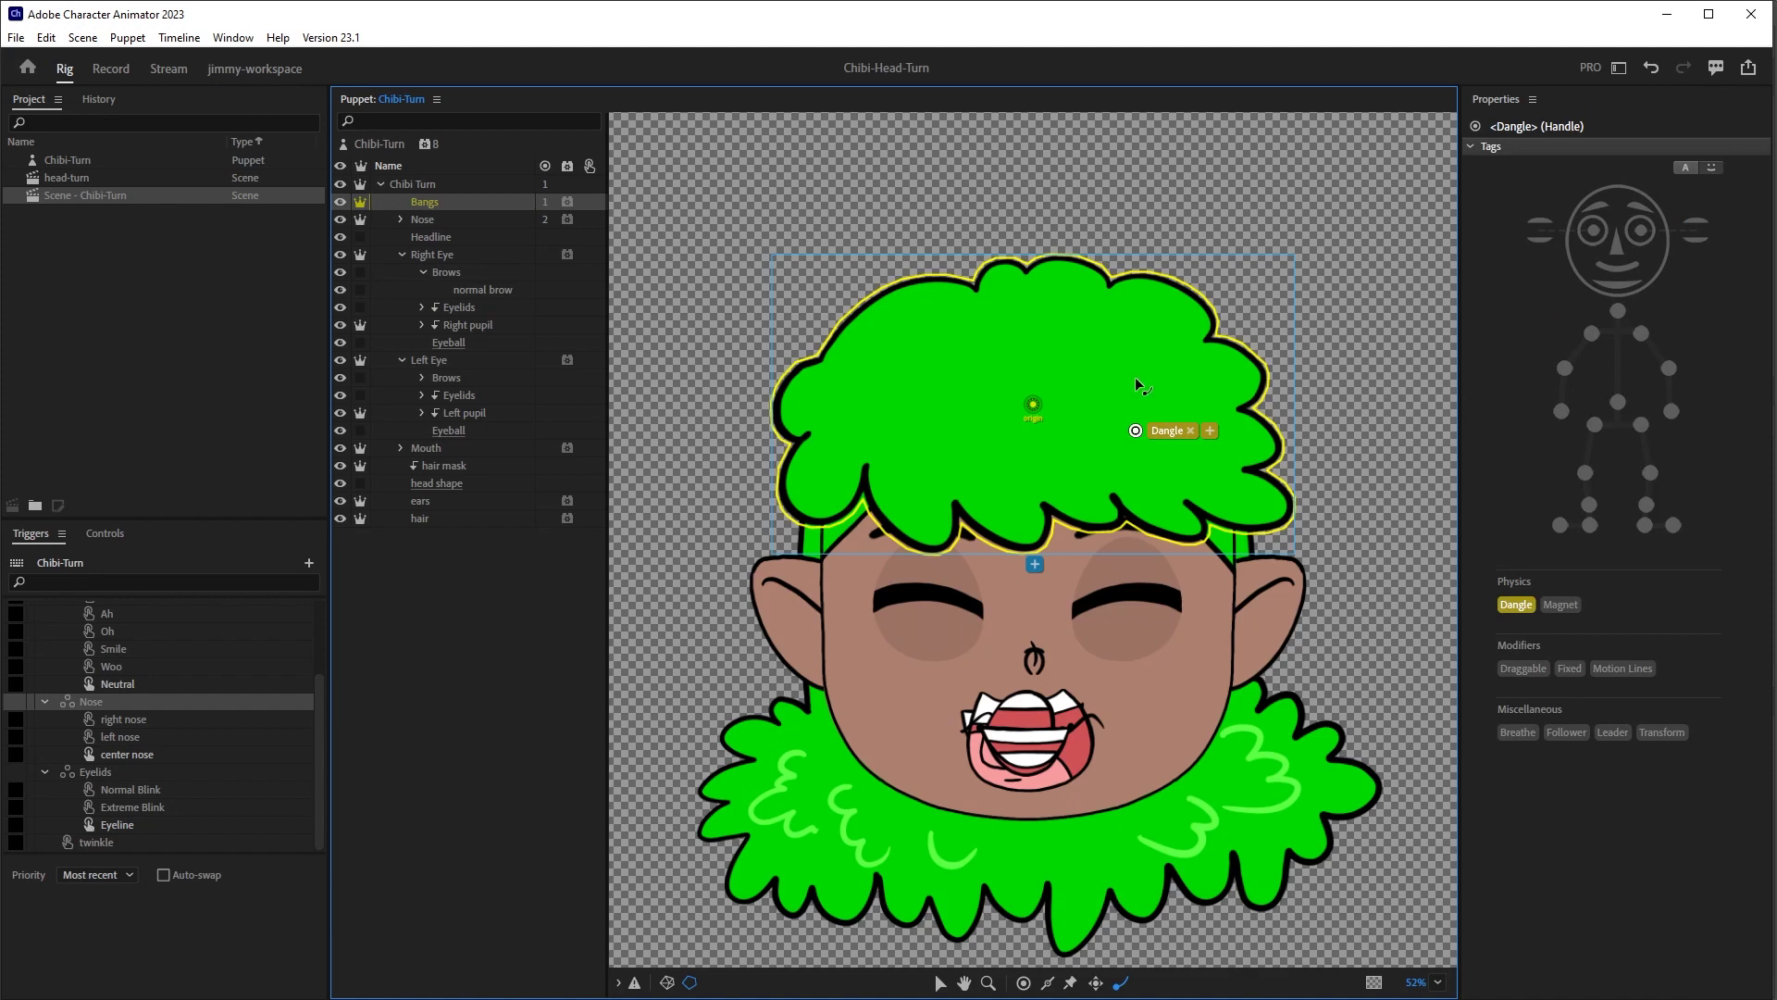
{"action": "left_click", "coordinate": [920, 441]}
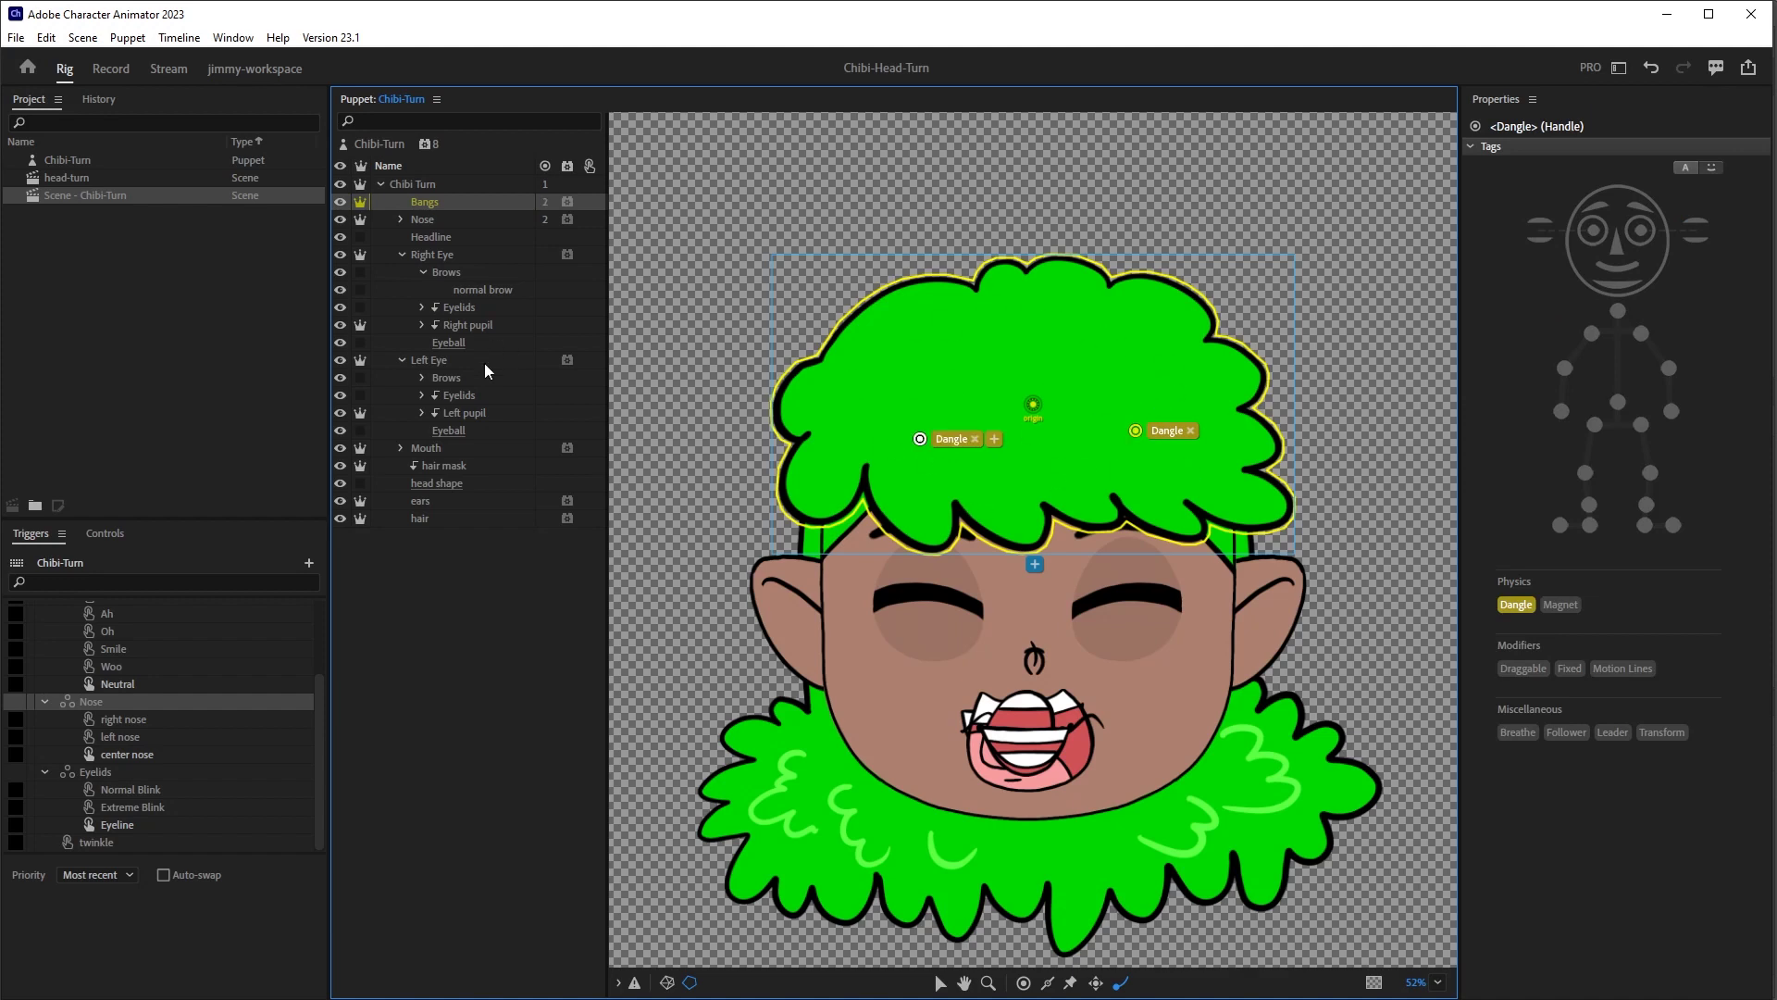
- Add two Dangle handles to the lower part of the hair layer, one on each side, and raise its origin into the bangs area
{"action": "left_click", "coordinate": [439, 521]}
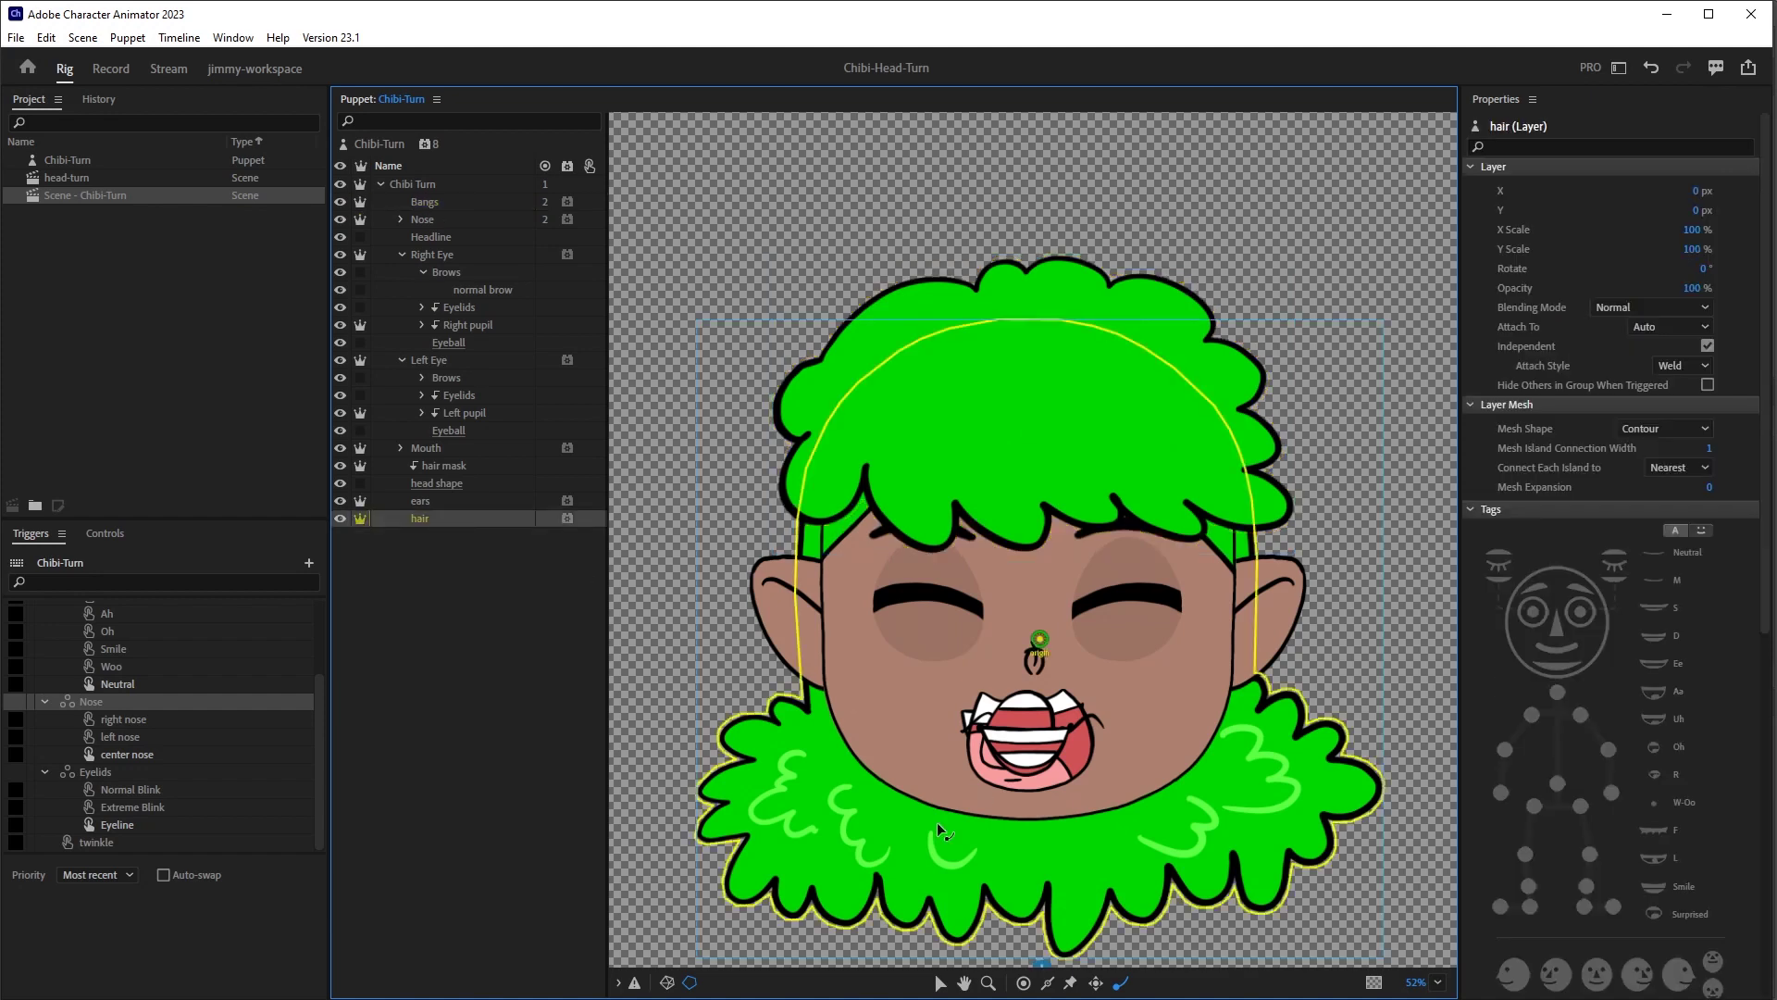
{"action": "left_click", "coordinate": [811, 822]}
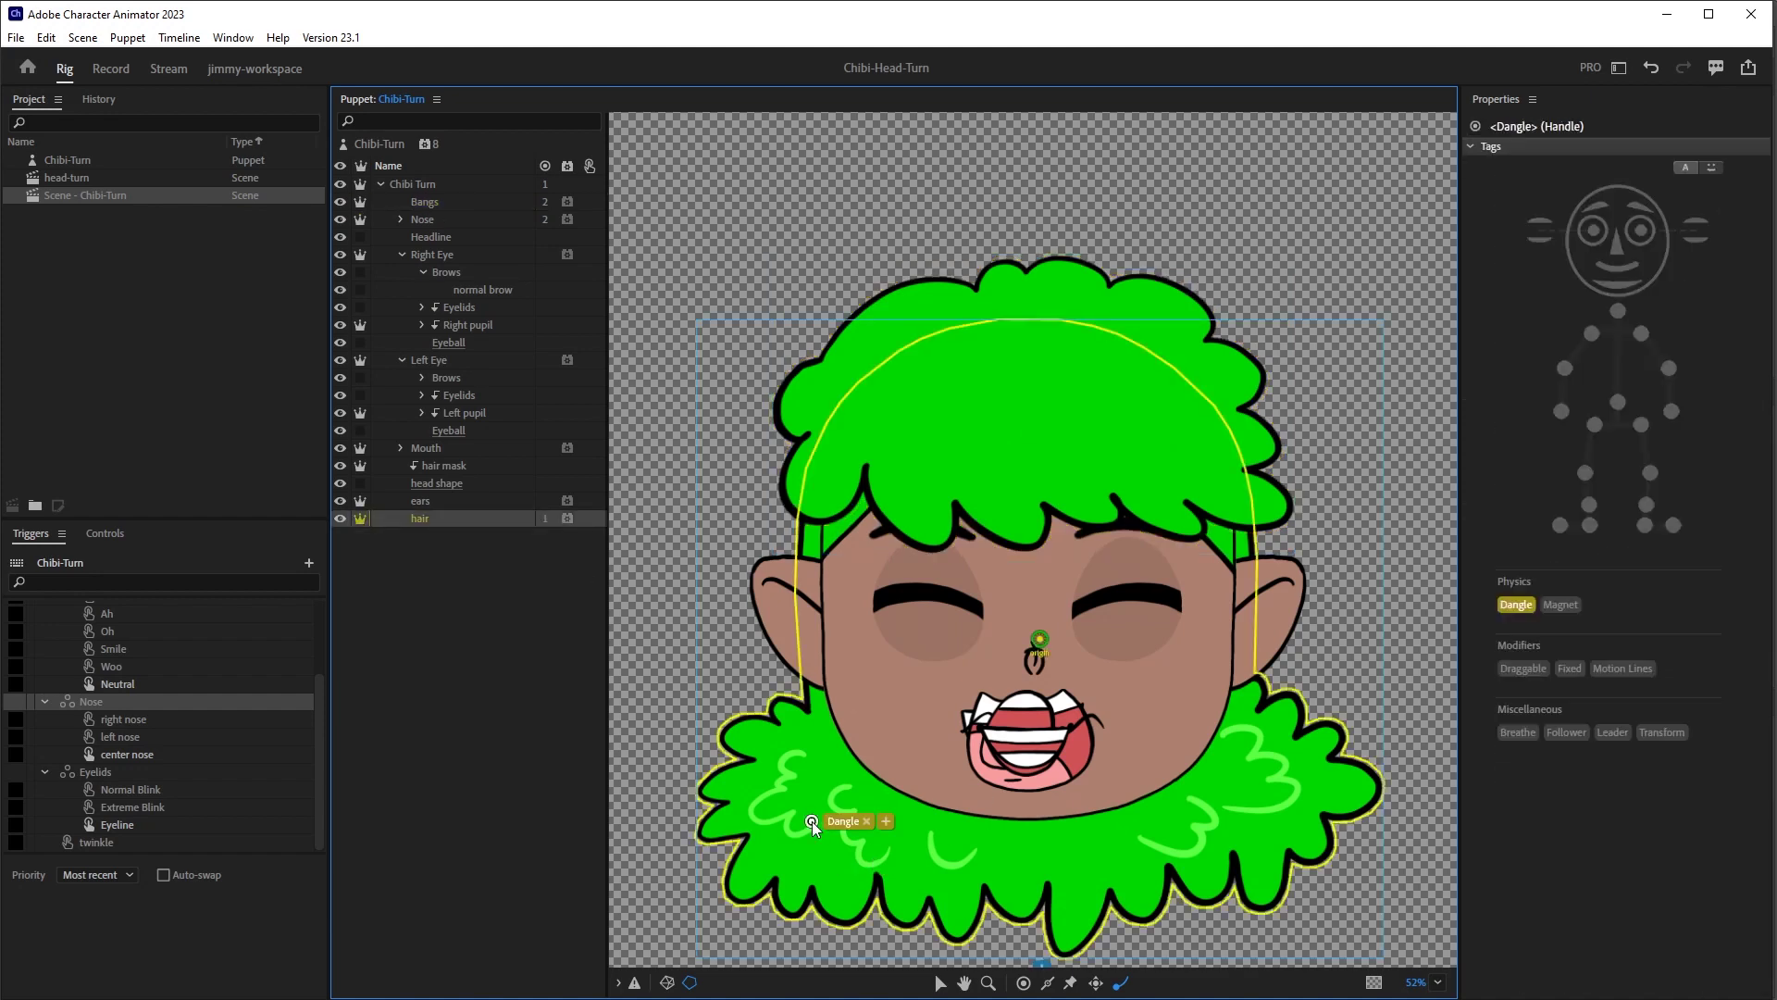
{"action": "left_click", "coordinate": [1267, 815]}
{"action": "left_click_drag", "start_coordinate": [1038, 641], "coordinate": [1034, 421]}
- Move the Chibi Turn group's origin down onto the mouth and test the blink controls in the scene
{"action": "left_click", "coordinate": [429, 185]}
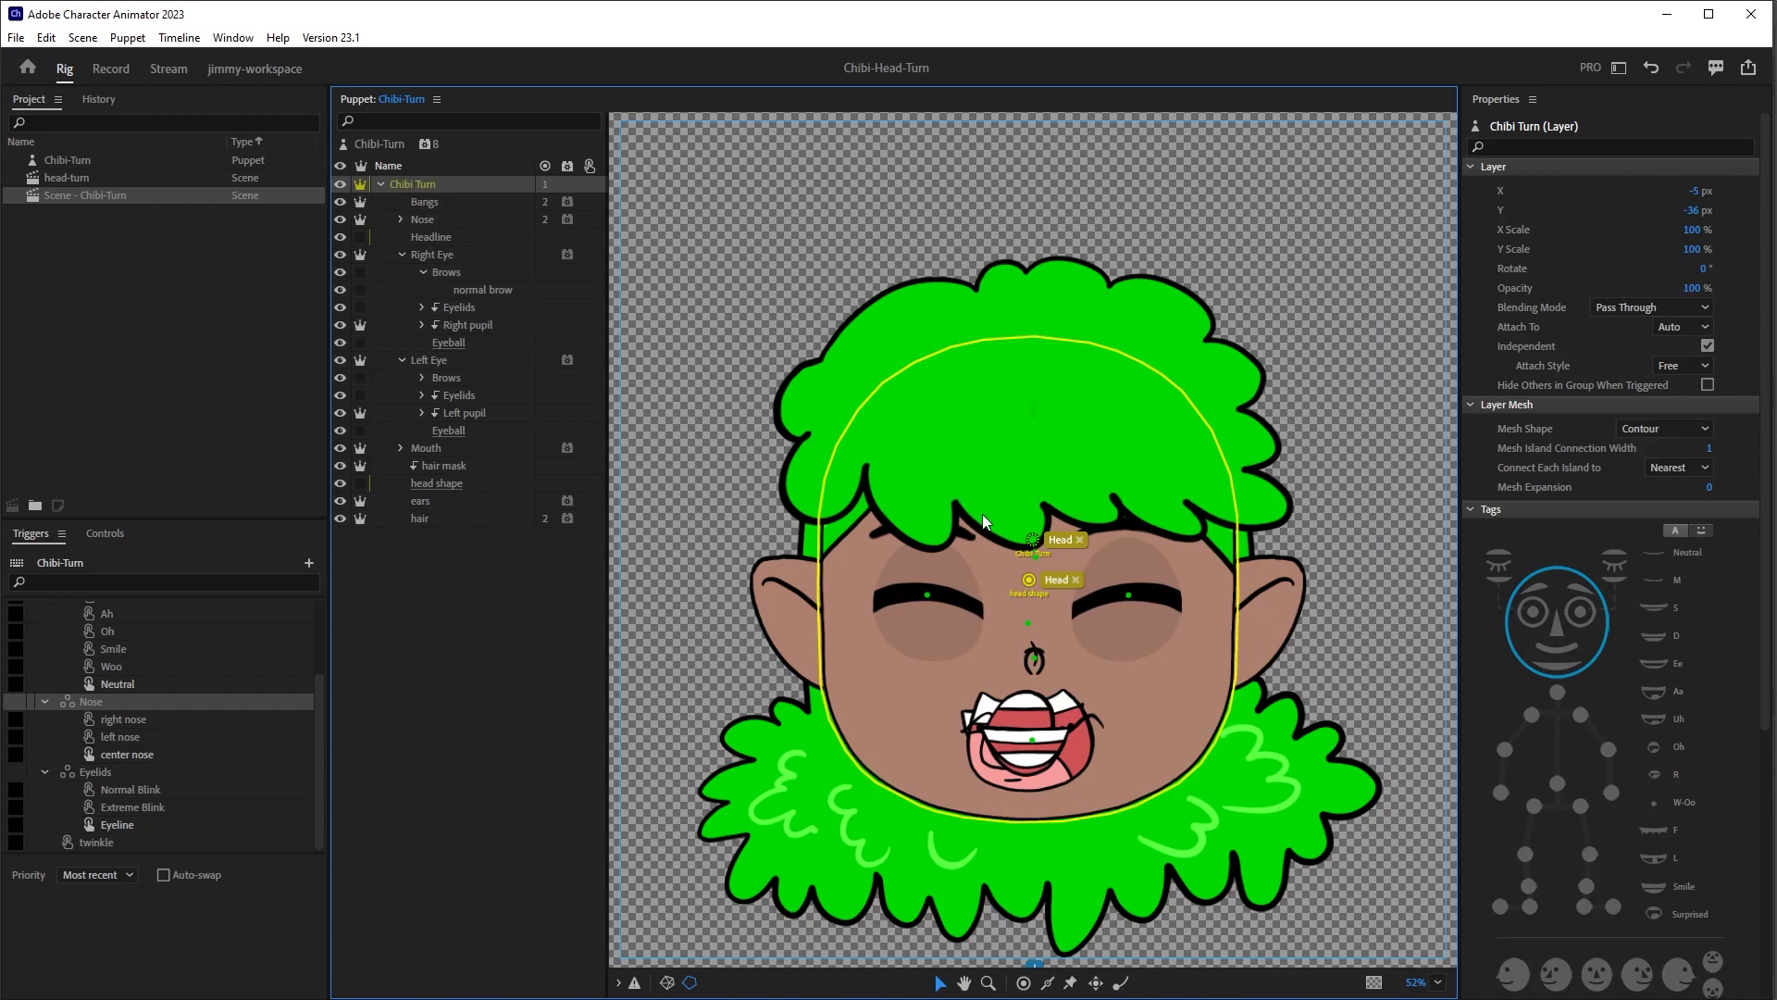
{"action": "left_click_drag", "start_coordinate": [1031, 539], "coordinate": [1035, 755]}
{"action": "left_click", "coordinate": [110, 70]}
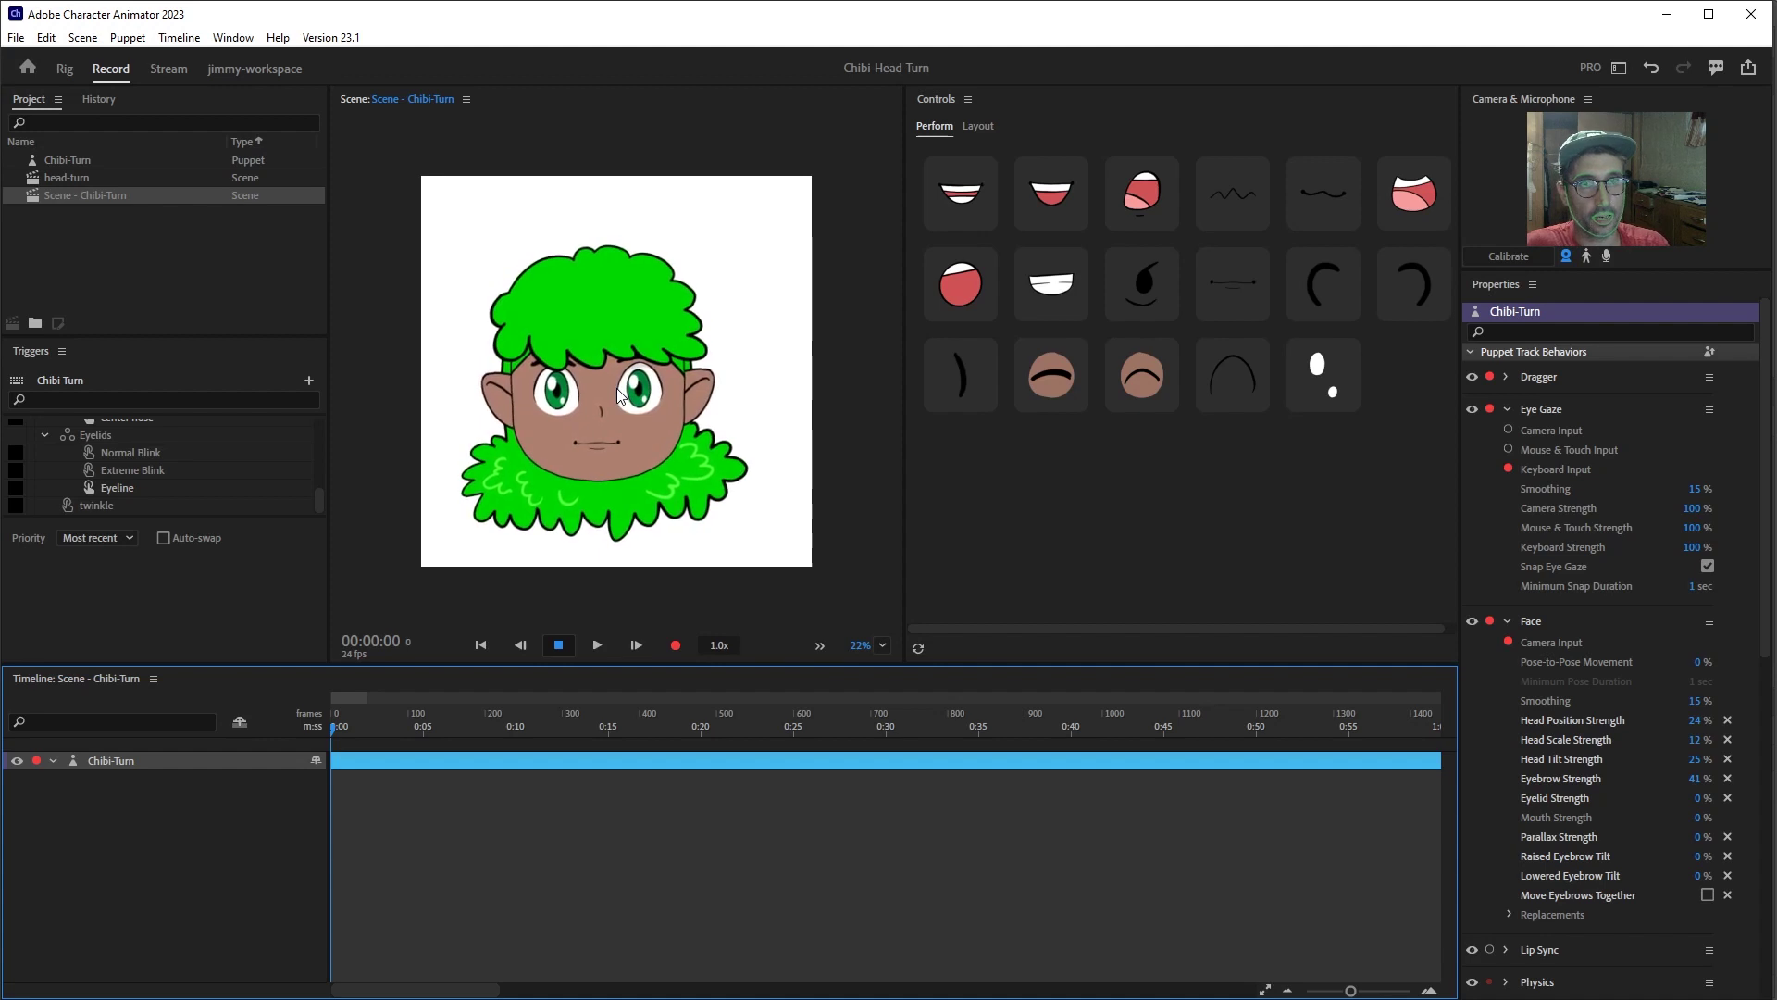
{"action": "left_click", "coordinate": [1075, 370]}
{"action": "left_click", "coordinate": [1161, 376]}
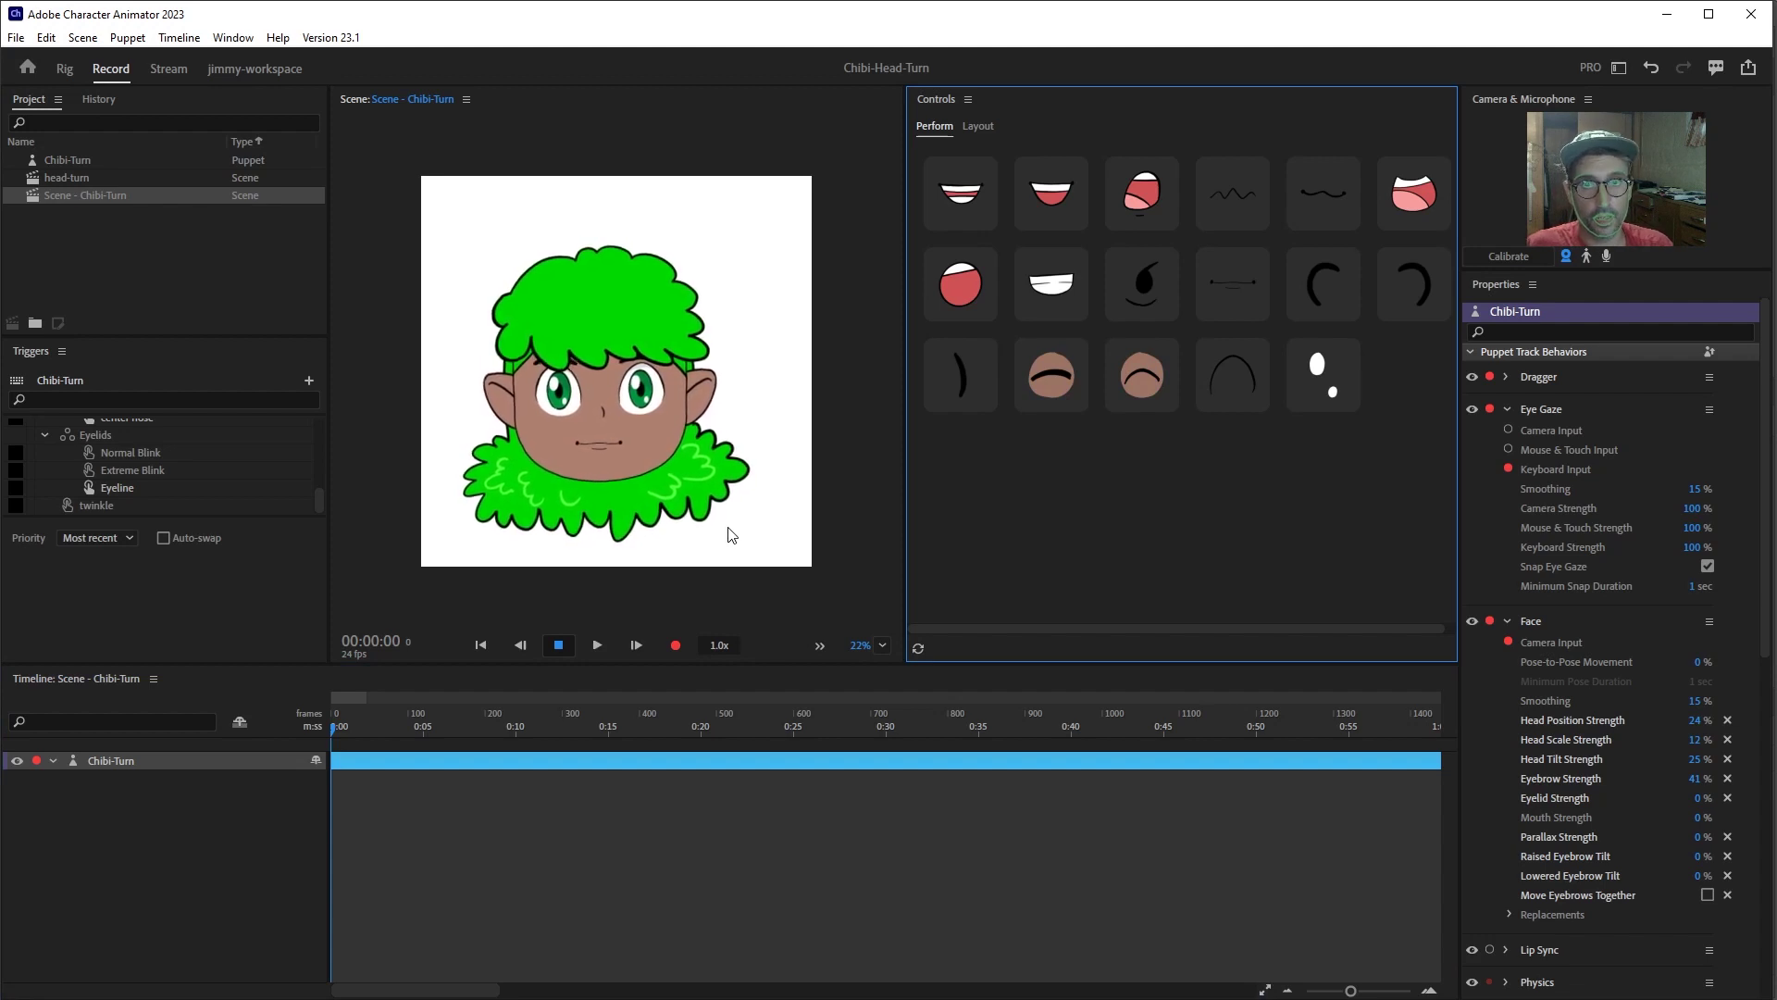
- Tag the Left Eye's Brows group as Left Eyebrow and check the eyebrow tracking in the scene
{"action": "left_click", "coordinate": [64, 68]}
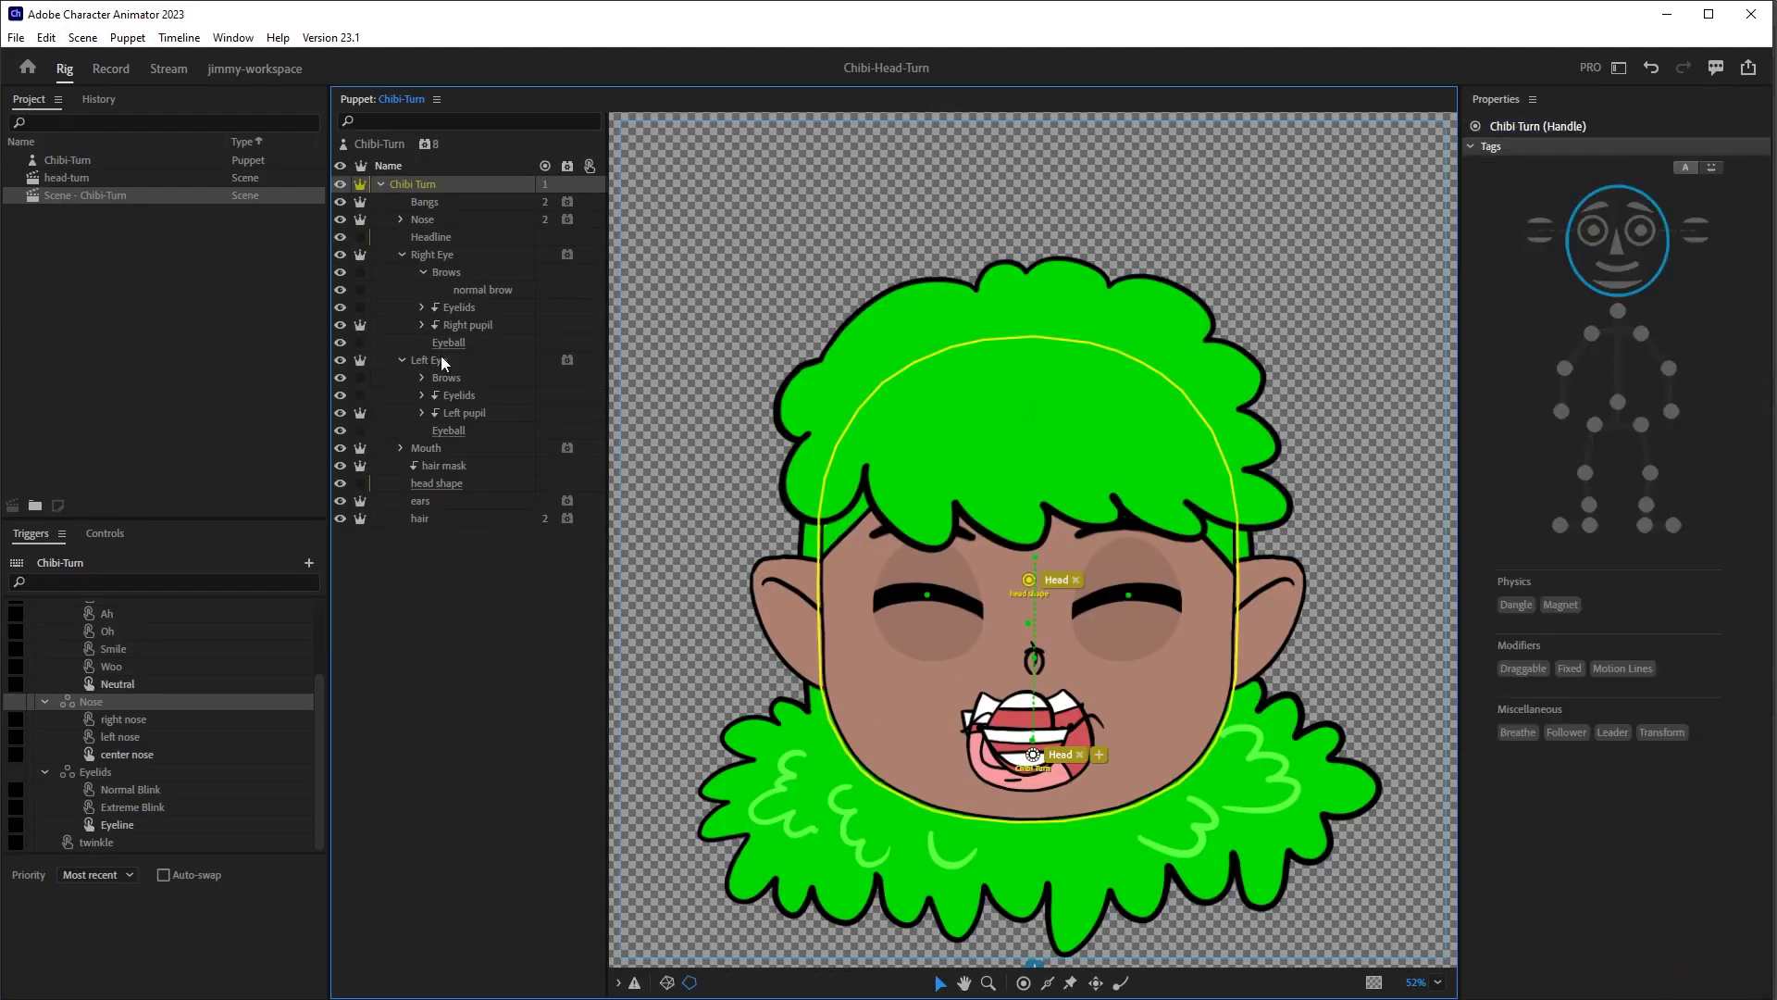
{"action": "left_click", "coordinate": [457, 377]}
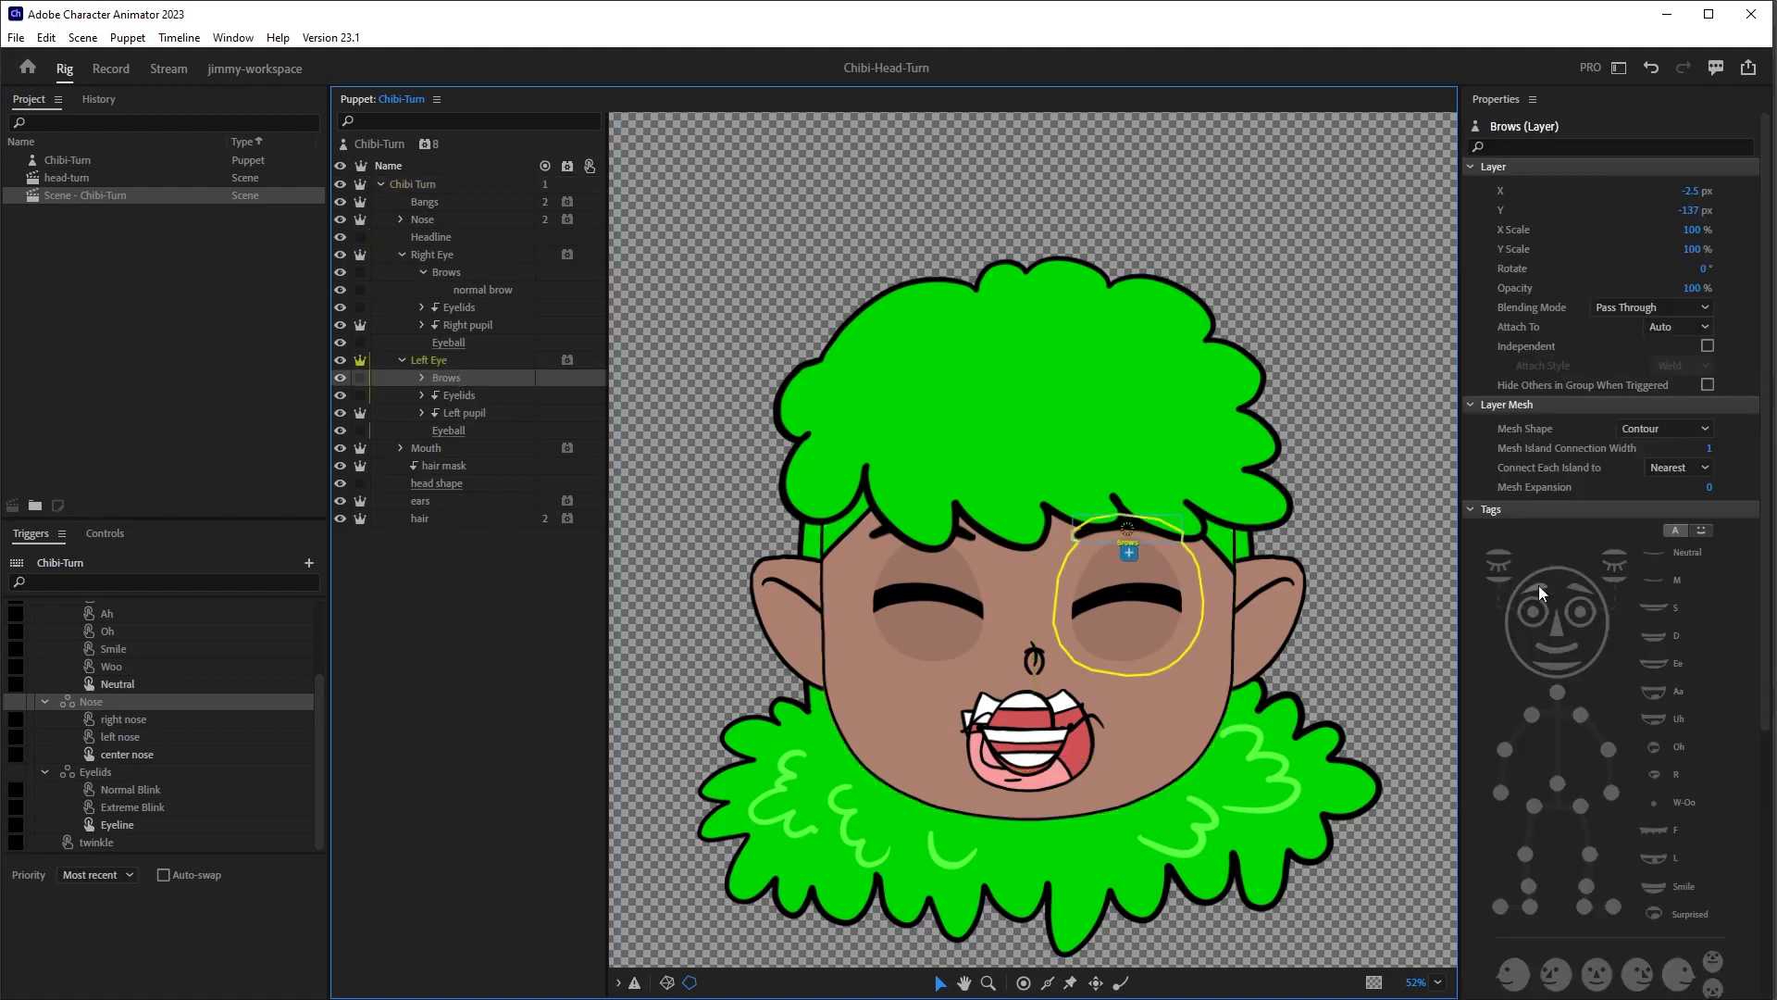
{"action": "left_click", "coordinate": [1574, 583]}
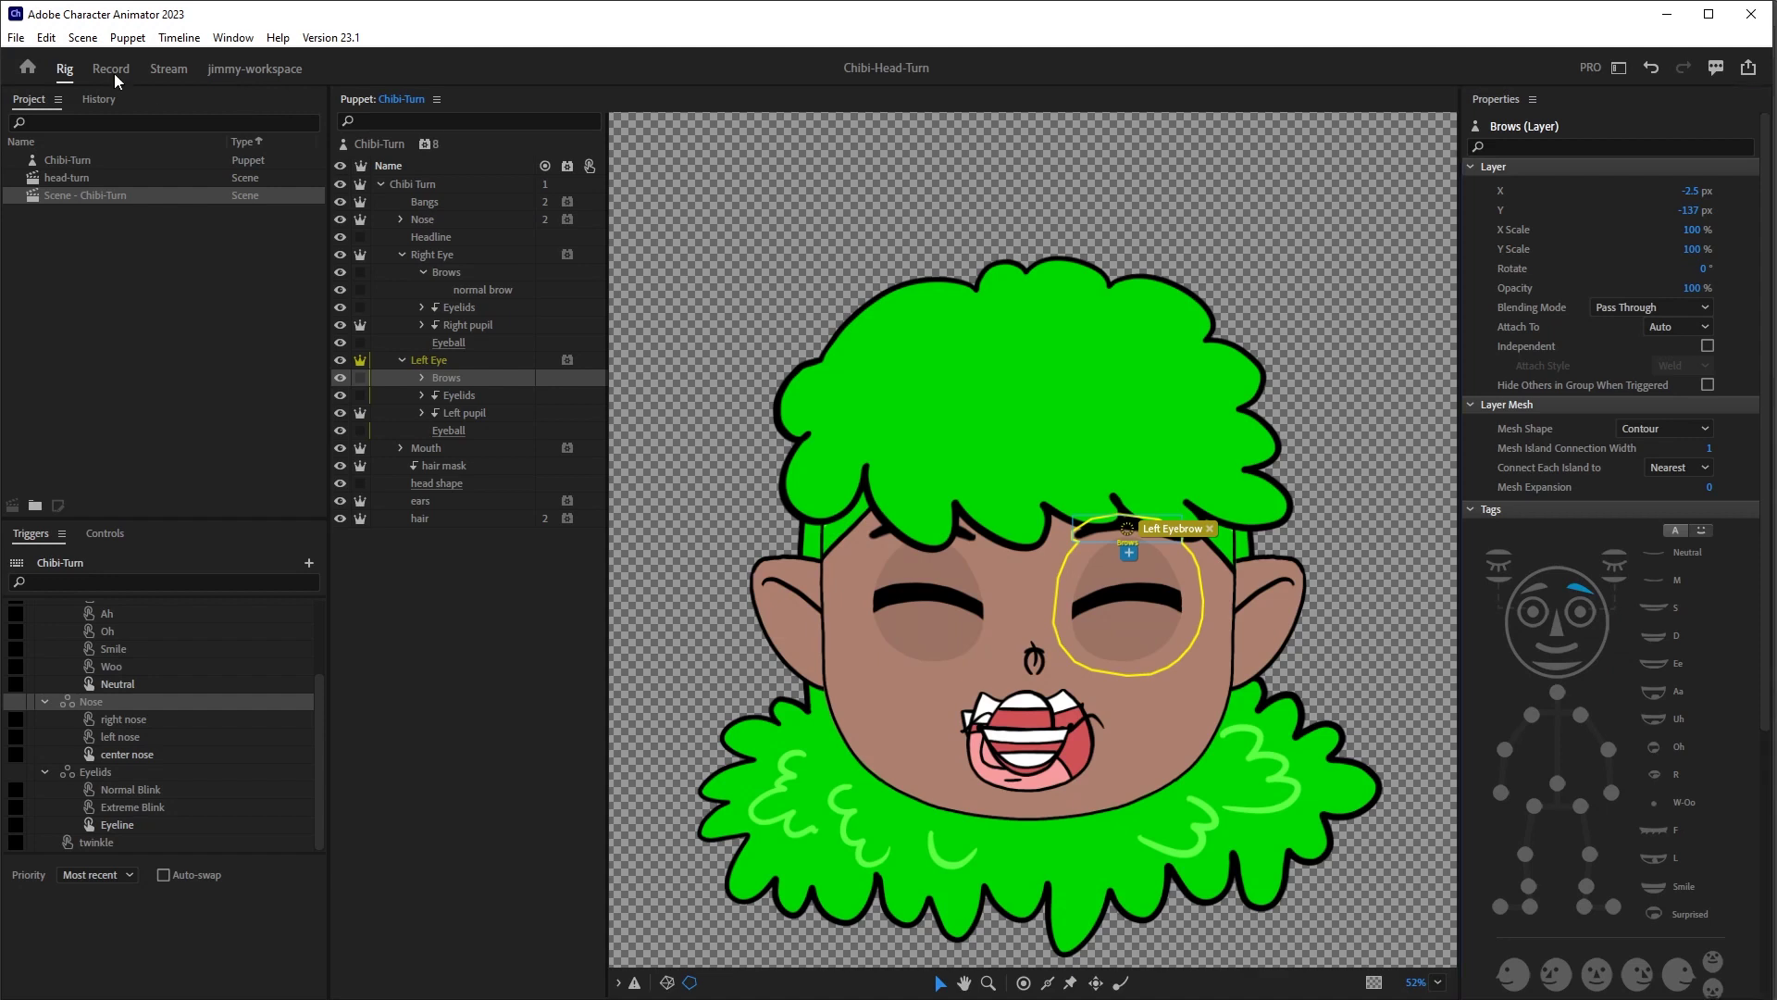
{"action": "left_click", "coordinate": [111, 68]}
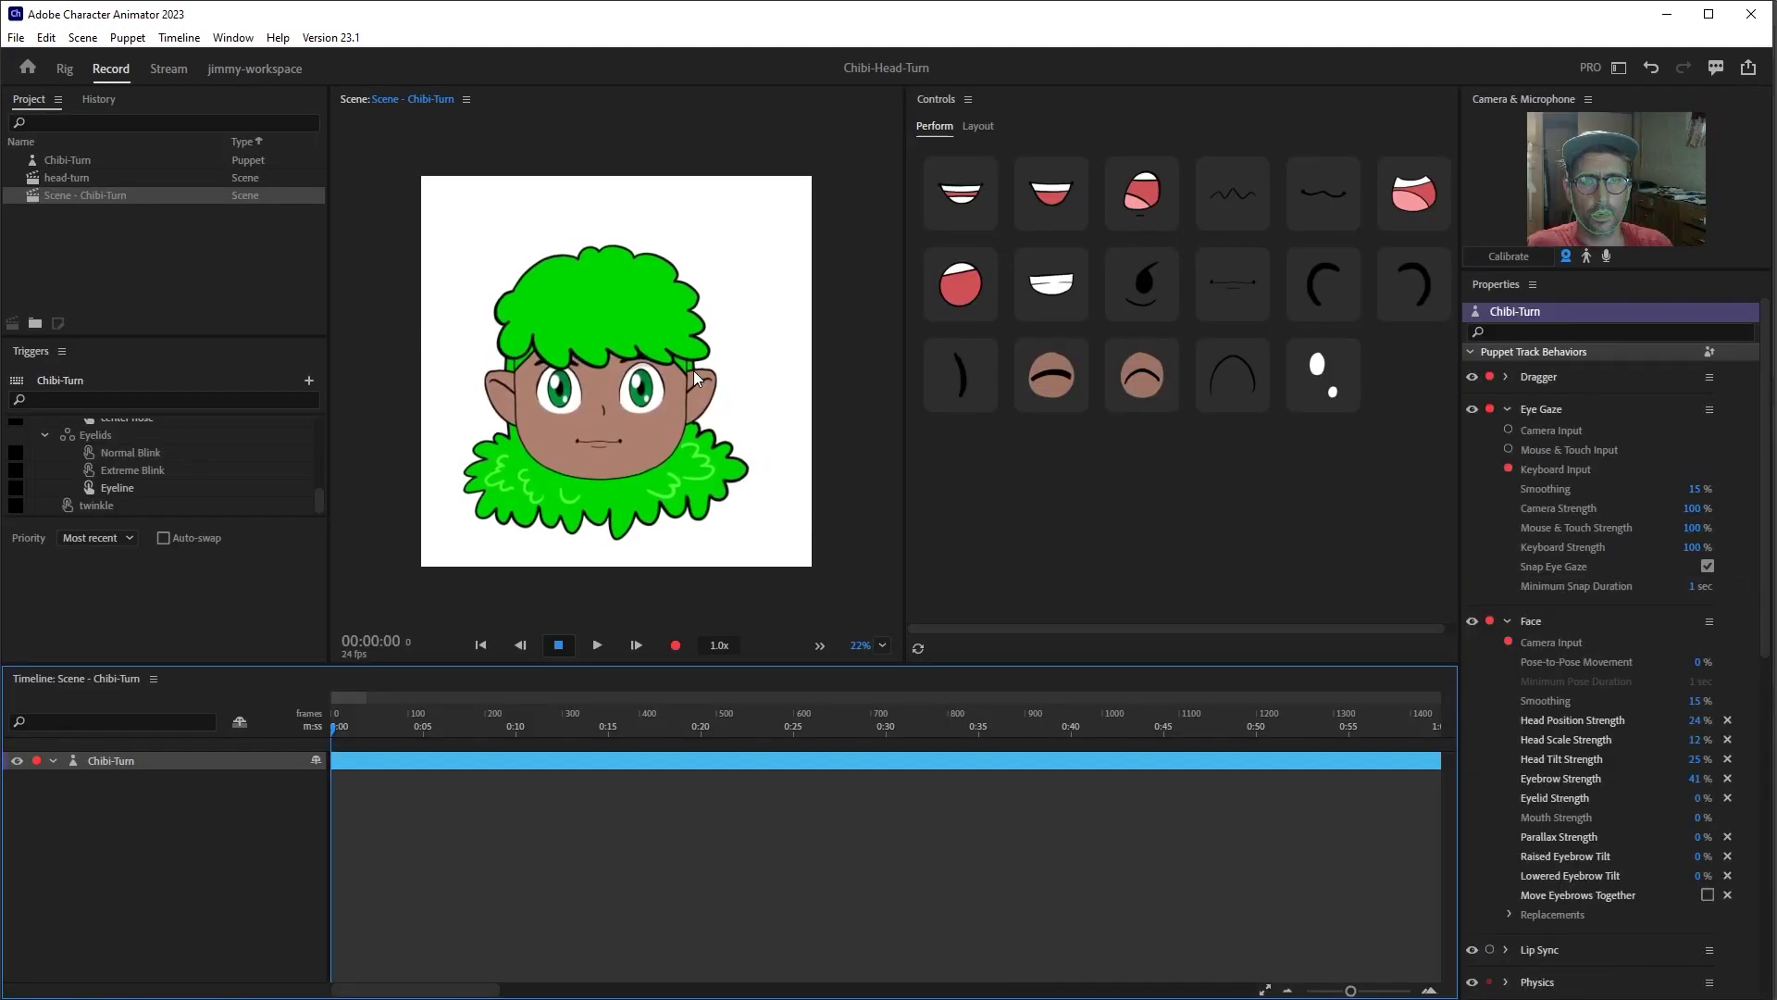
- Make the Left Eye's Brows group independent and check the puppet in the scene
{"action": "left_click", "coordinate": [63, 69]}
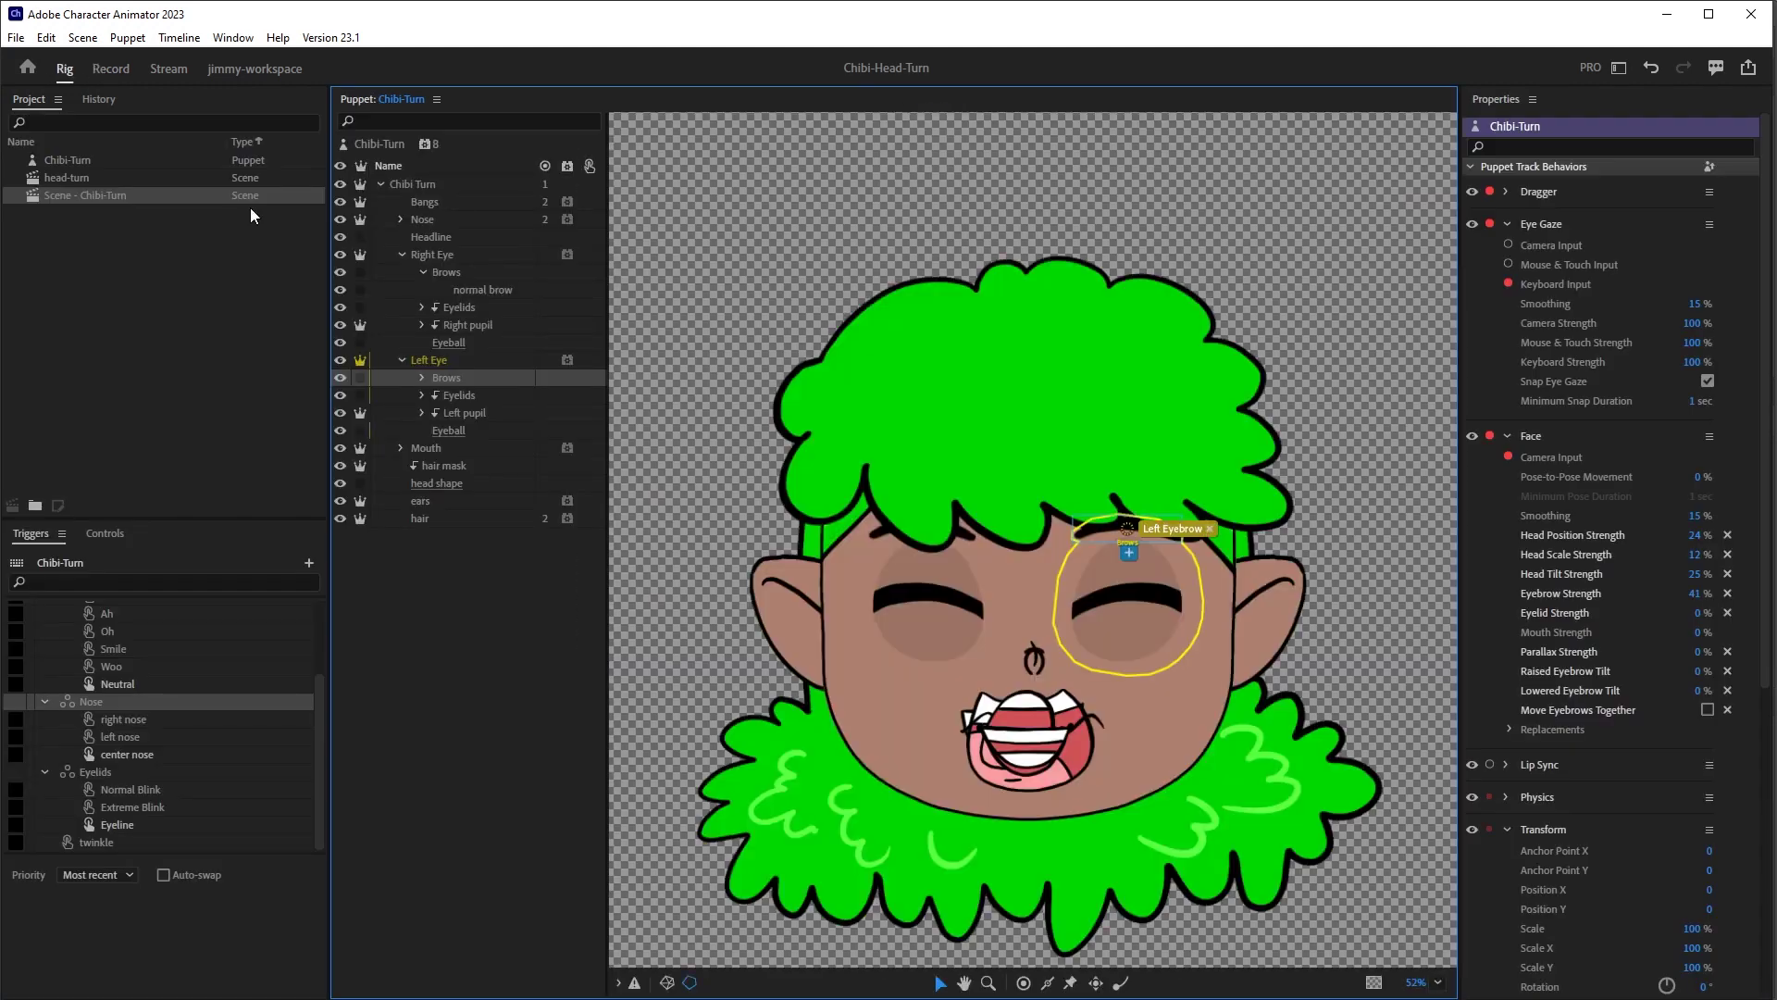
{"action": "left_click", "coordinate": [455, 384]}
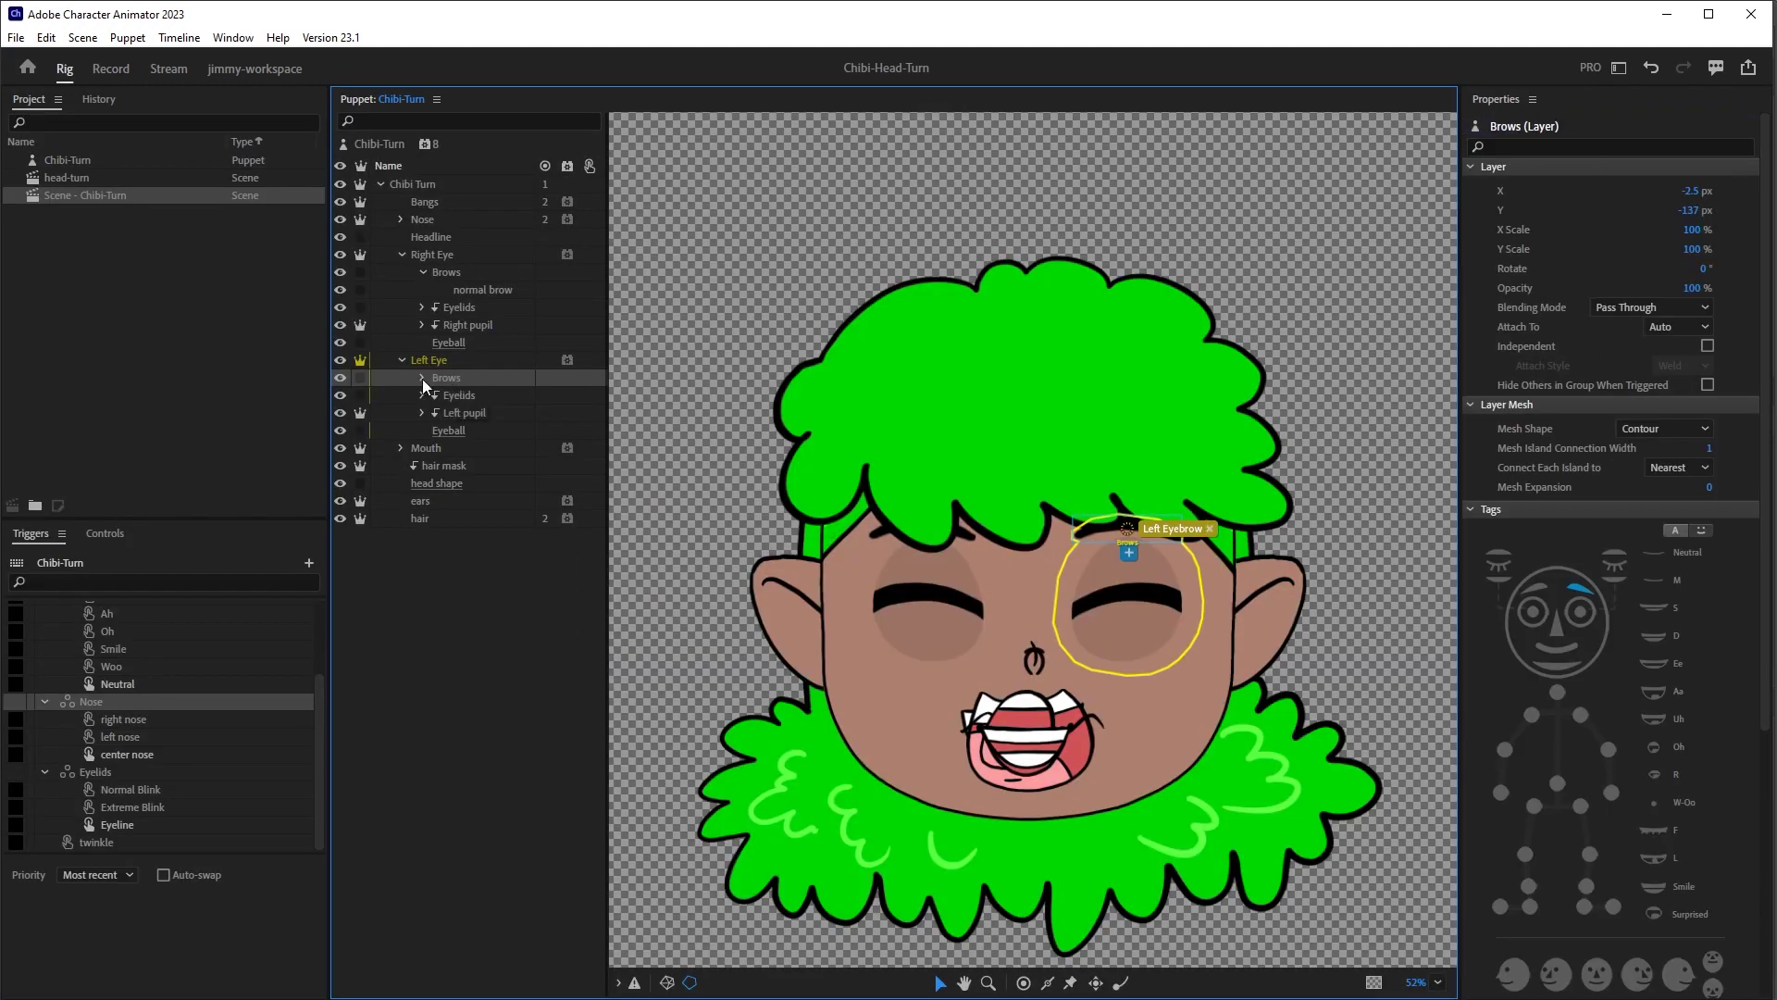
{"action": "left_click", "coordinate": [361, 379]}
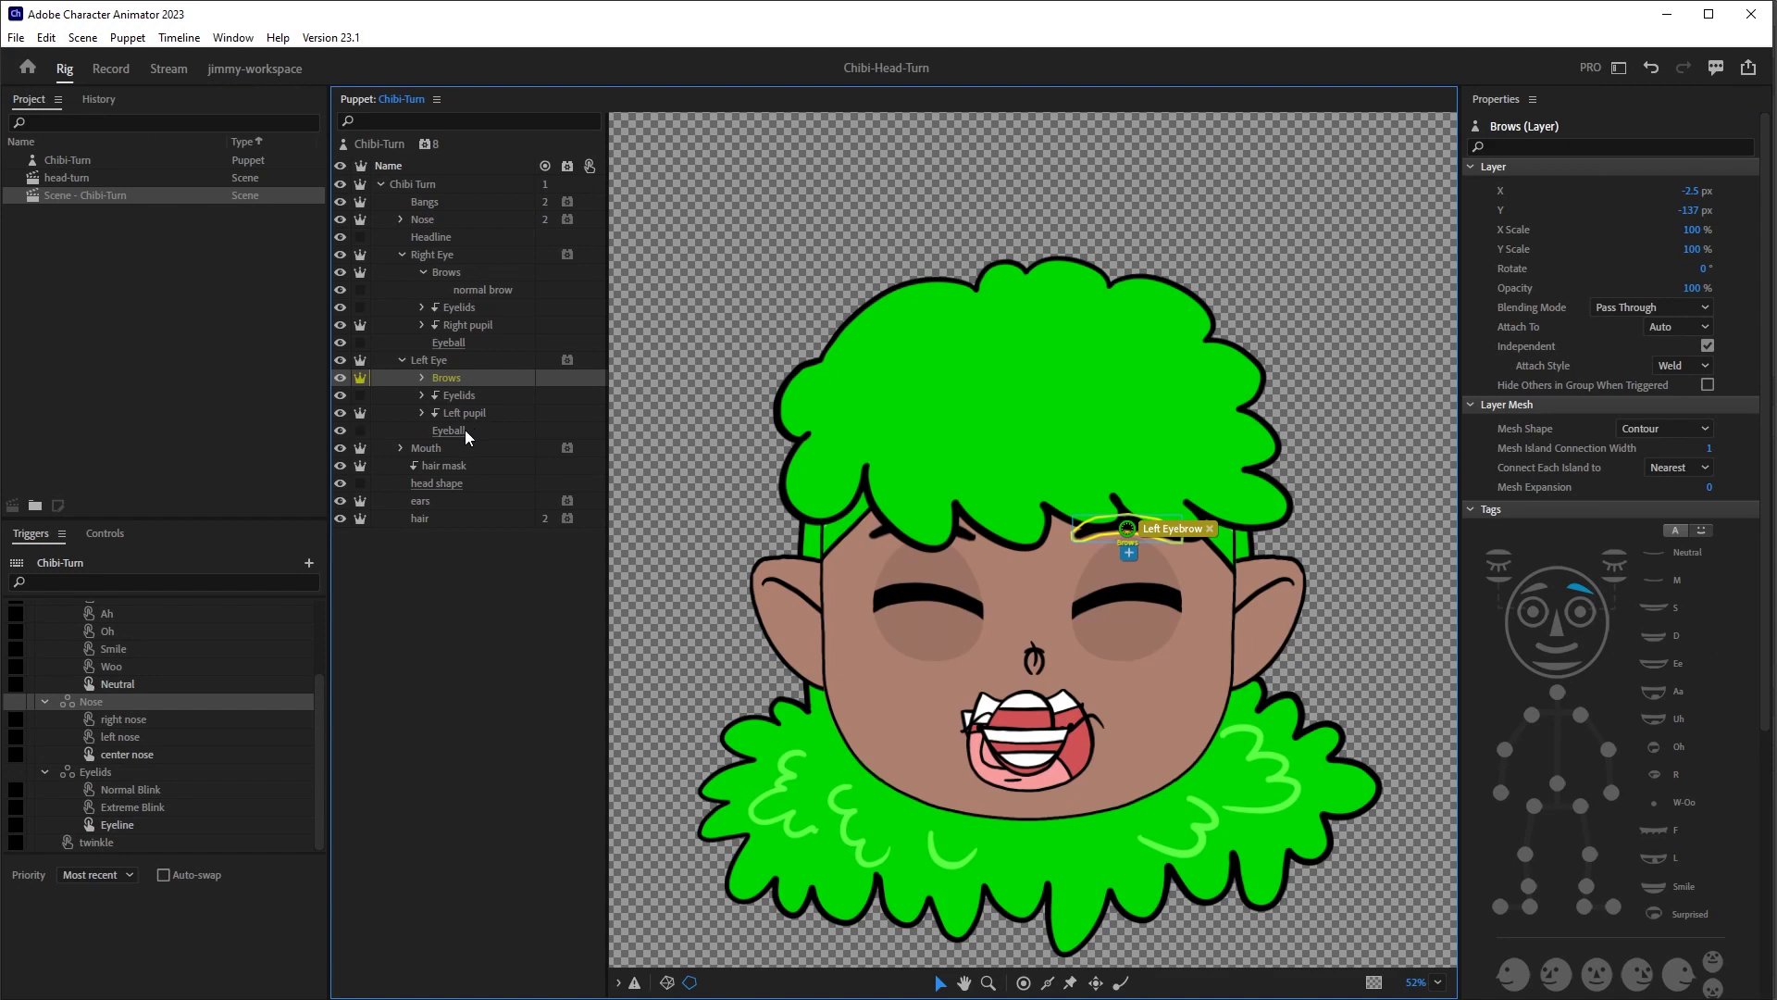
{"action": "left_click", "coordinate": [111, 70]}
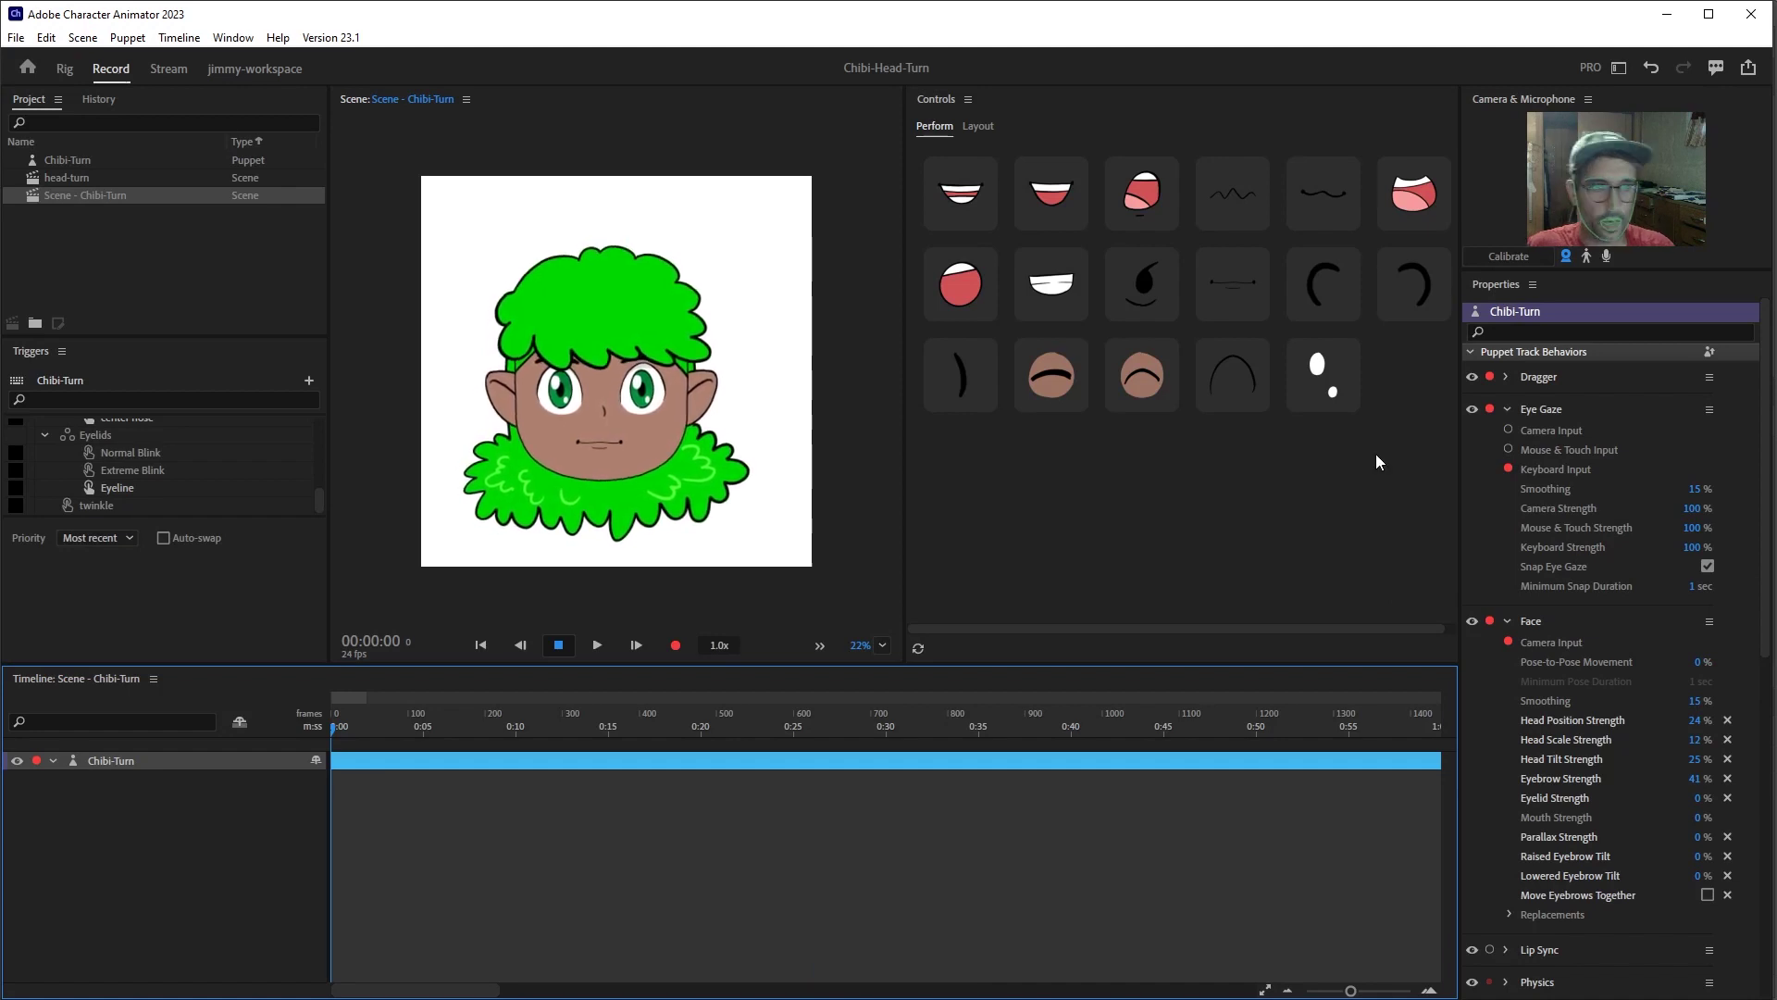
- Set the Face behavior's Eyebrow Strength to 55% and try Move Eyebrows Together, leaving the option off
{"action": "left_click_drag", "start_coordinate": [1696, 785], "coordinate": [1713, 785]}
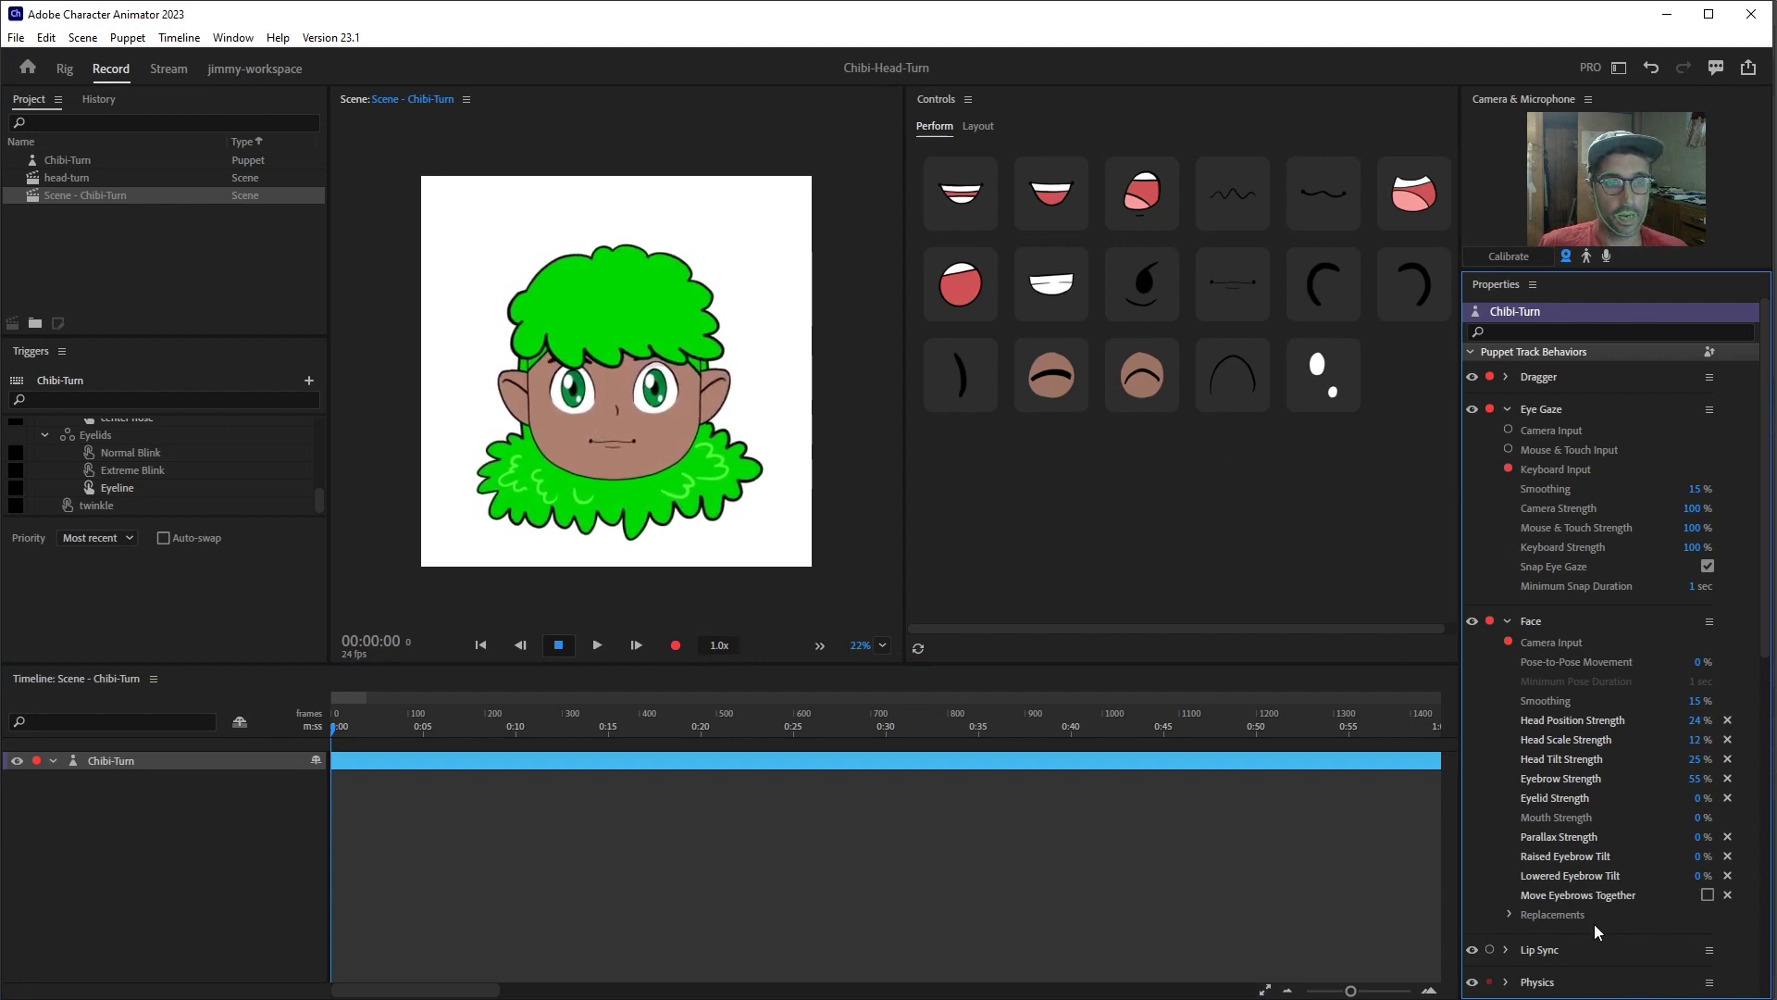
{"action": "left_click", "coordinate": [1708, 895]}
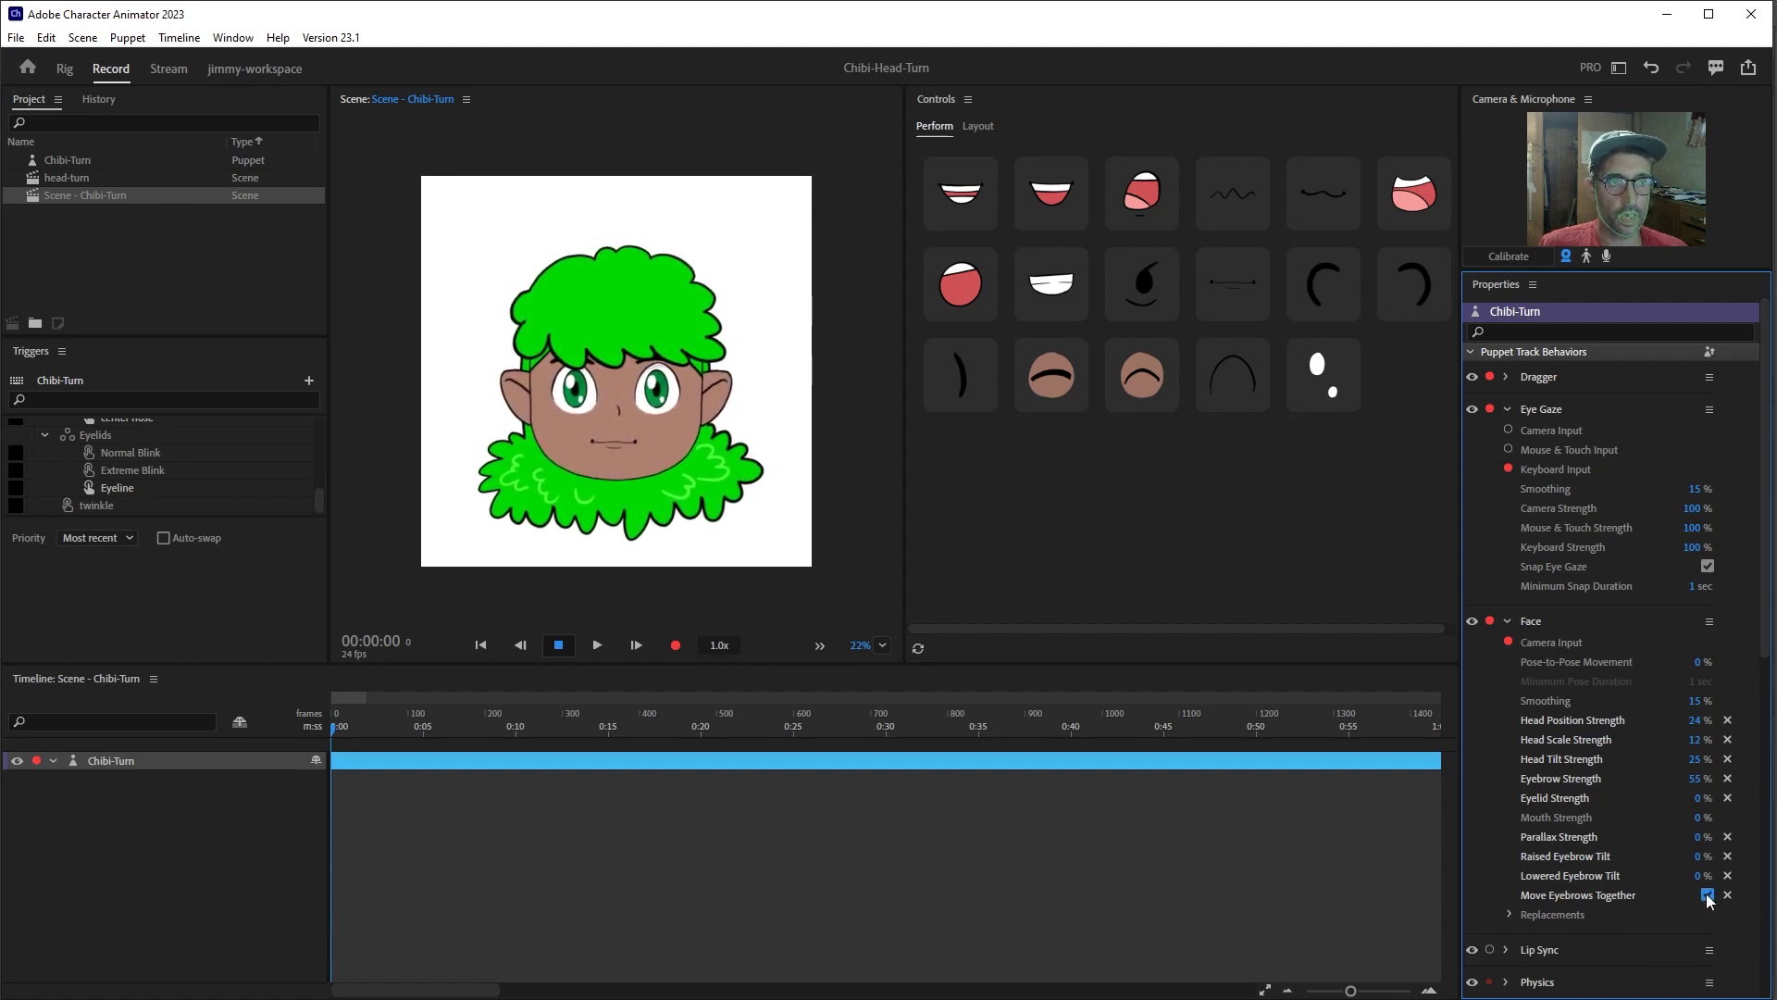
{"action": "left_click", "coordinate": [1707, 895]}
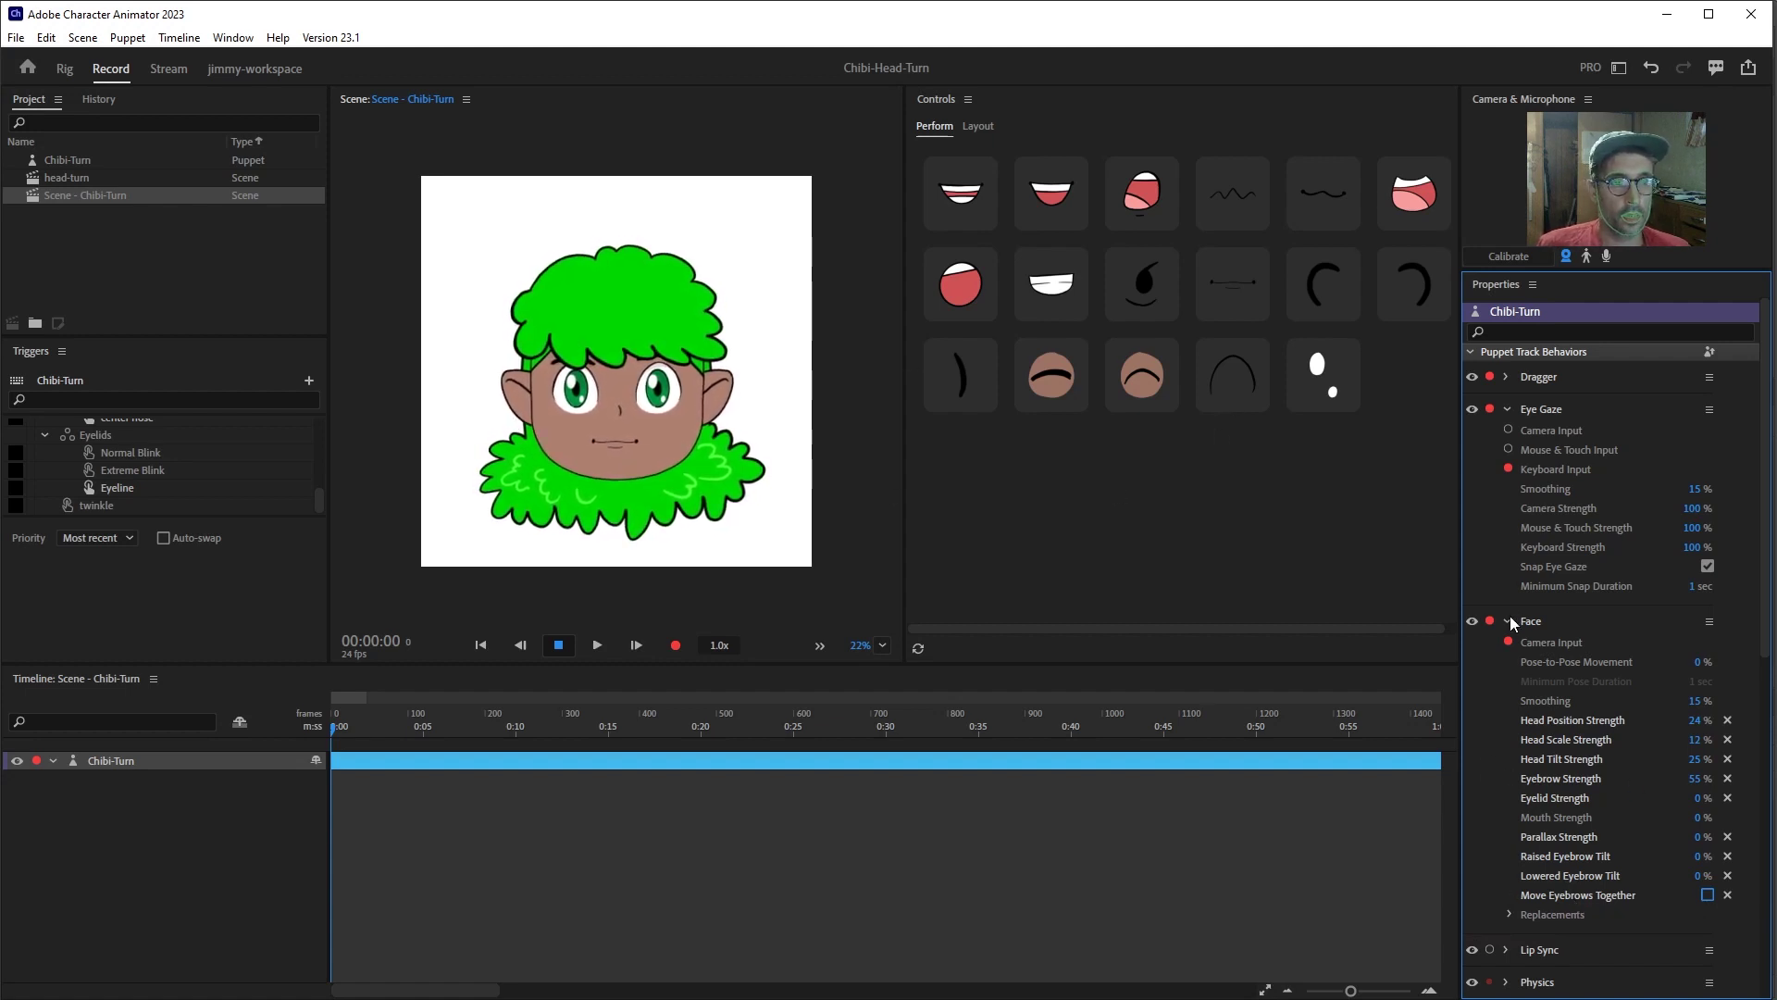
- Collapse the face tracking behaviors and delete the Eyeline control from the controls layout
{"action": "left_click", "coordinate": [1508, 408]}
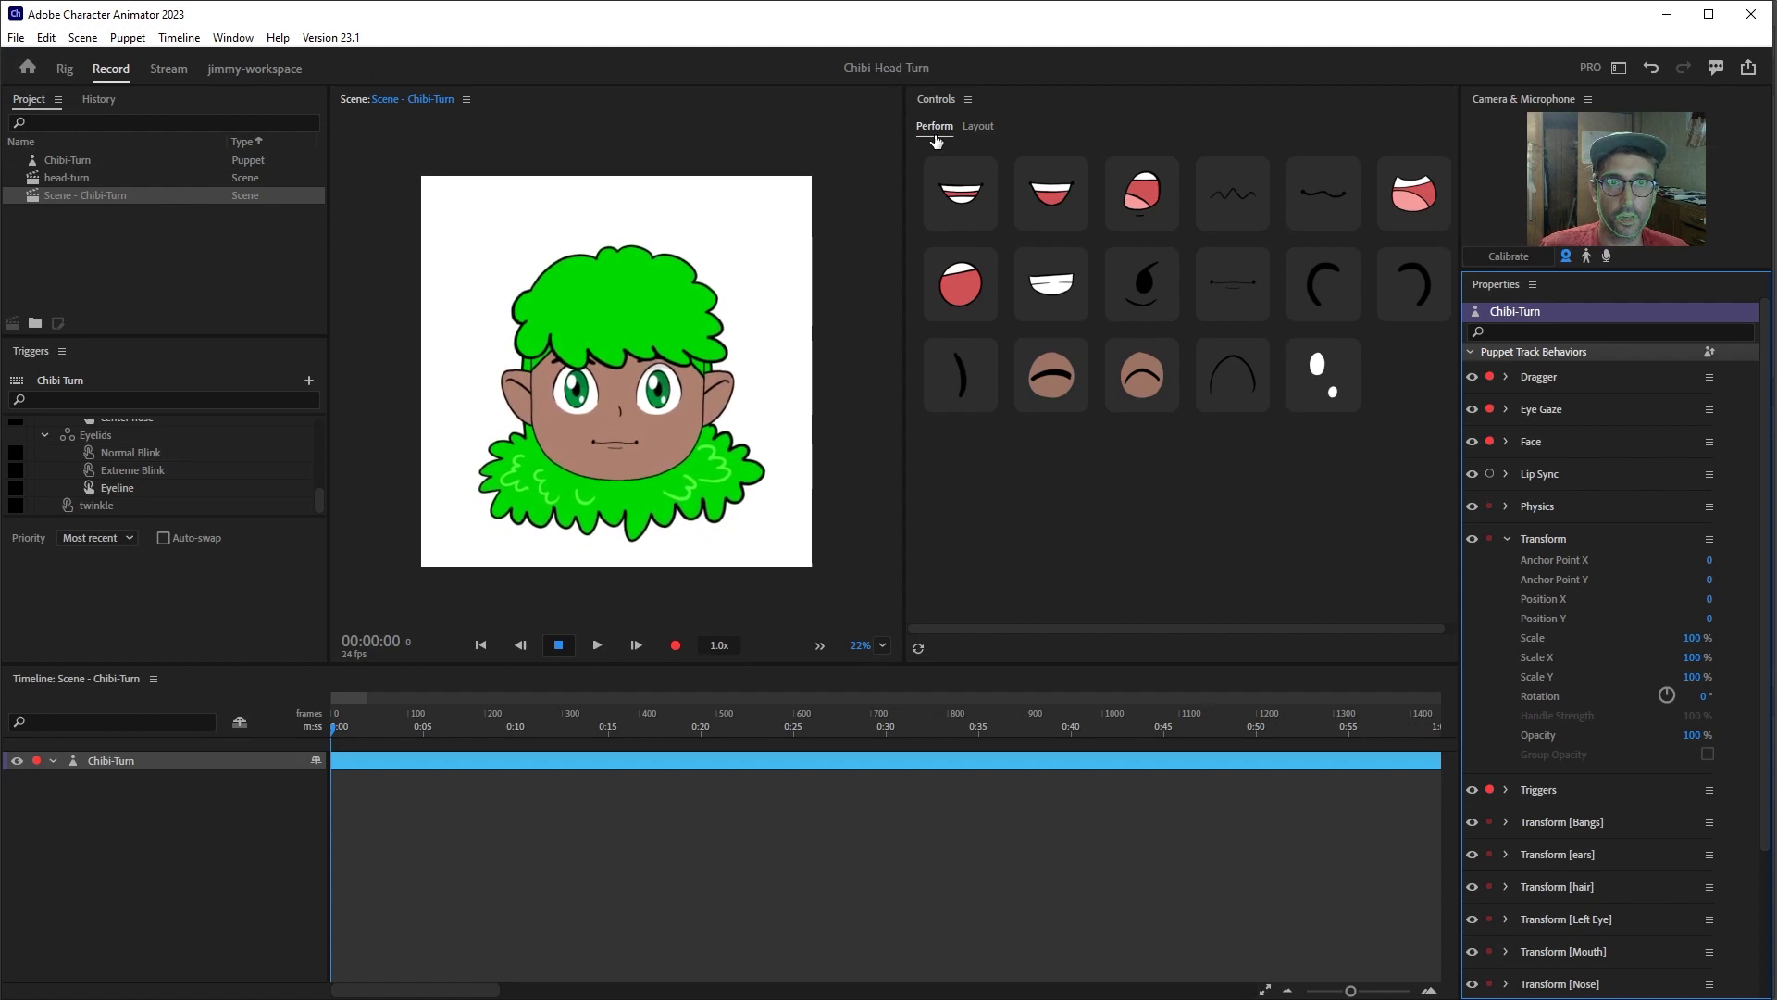
{"action": "left_click", "coordinate": [977, 127]}
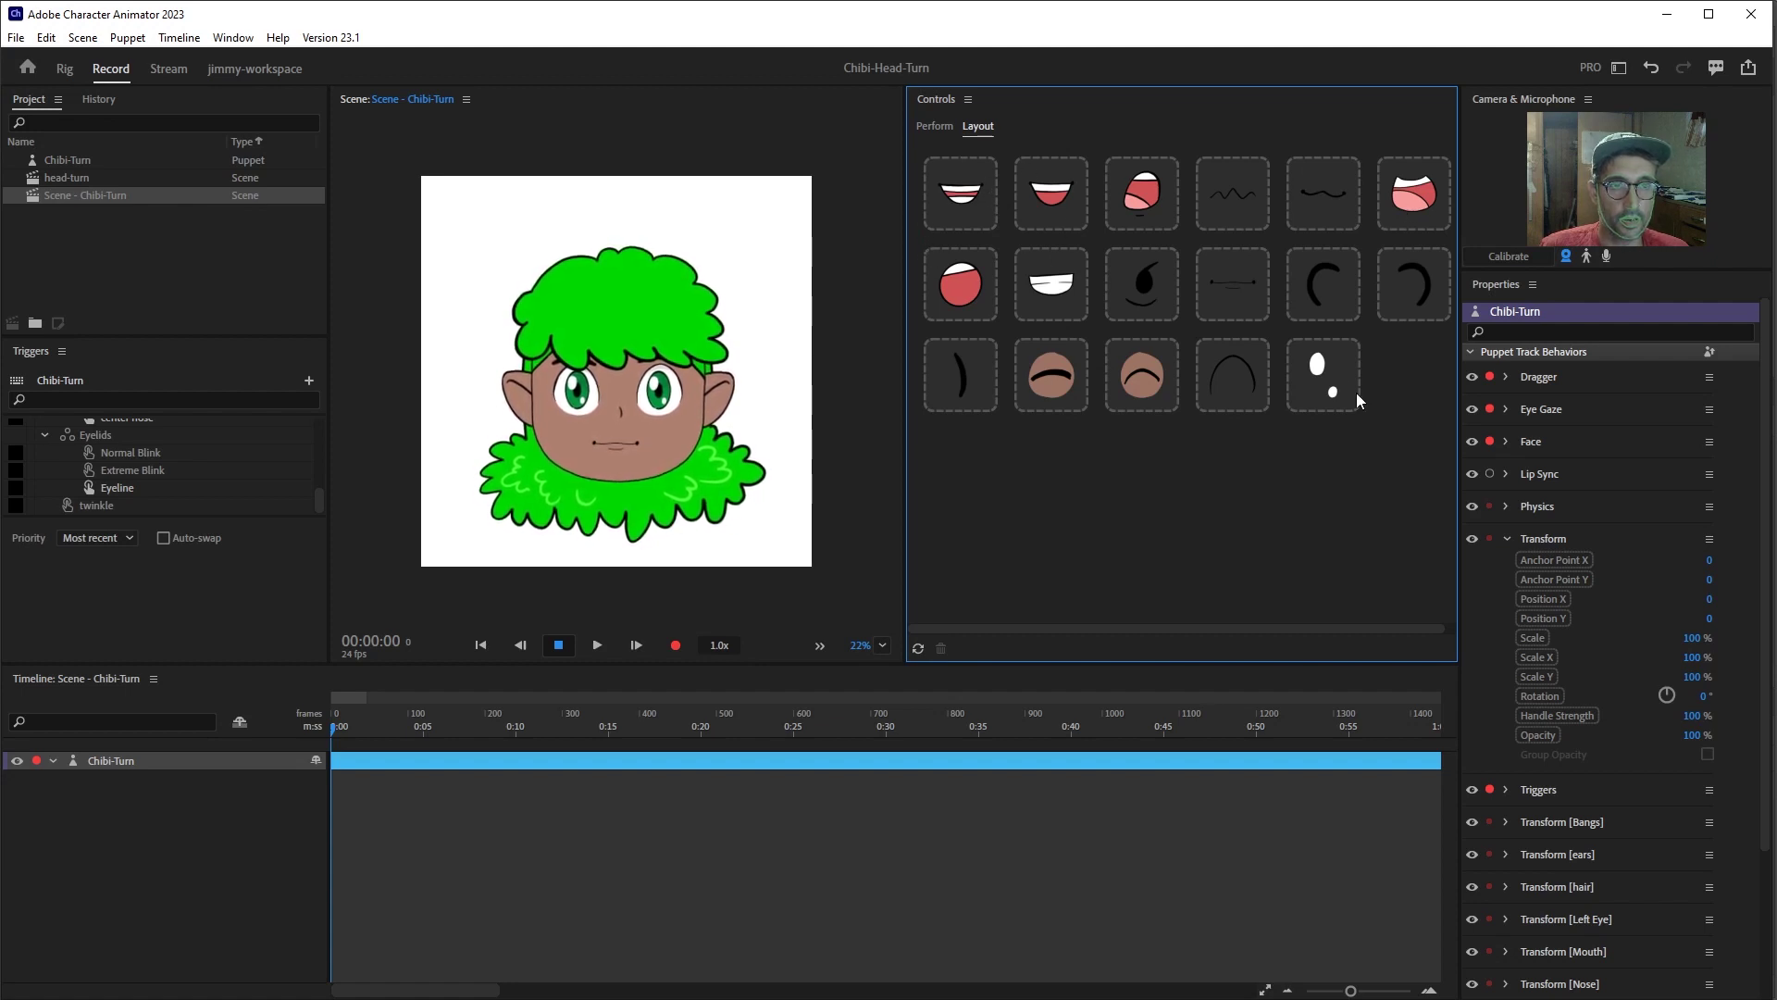
{"action": "left_click_drag", "start_coordinate": [1357, 393], "coordinate": [1271, 478]}
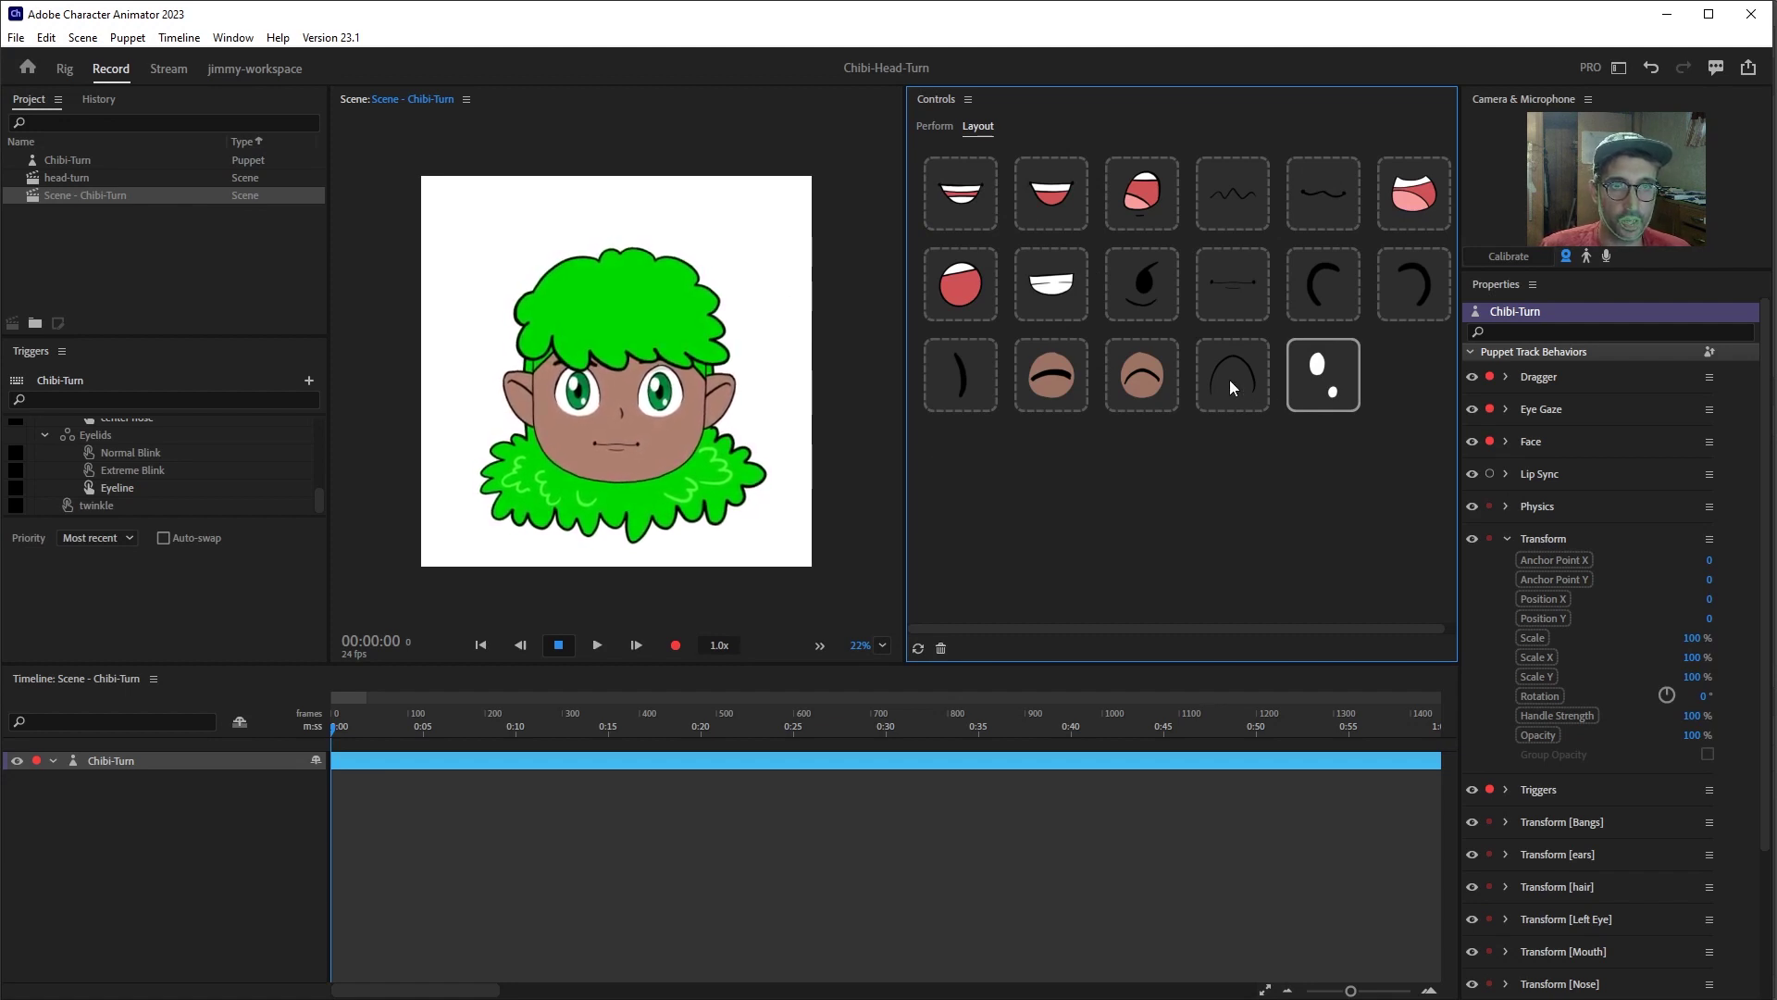
{"action": "left_click_drag", "start_coordinate": [1230, 380], "coordinate": [940, 648]}
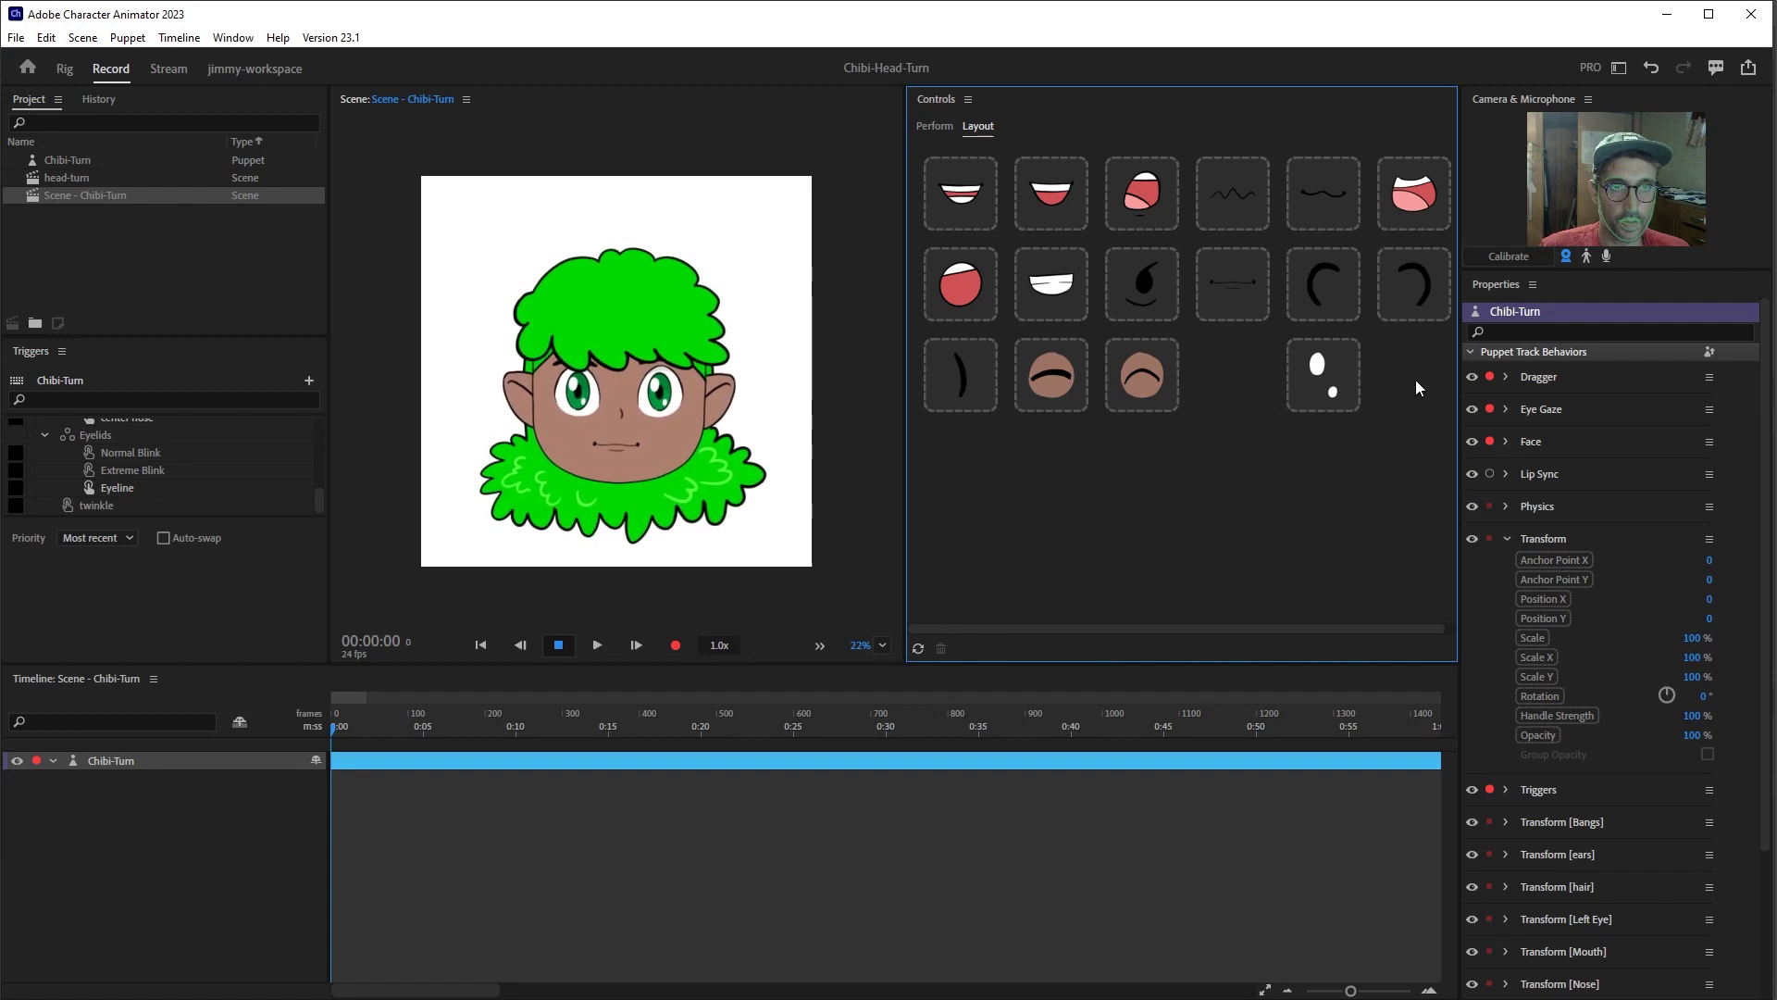
- Rearrange the controls so the two blinks, twinkle and center nose form the first row above the mouth and side nose controls
{"action": "left_click_drag", "start_coordinate": [1316, 387], "coordinate": [1226, 387]}
{"action": "left_click_drag", "start_coordinate": [1411, 421], "coordinate": [1032, 352]}
{"action": "left_click_drag", "start_coordinate": [1224, 391], "coordinate": [1185, 574]}
{"action": "left_click_drag", "start_coordinate": [970, 378], "coordinate": [1292, 560]}
{"action": "left_click_drag", "start_coordinate": [1440, 389], "coordinate": [944, 176]}
{"action": "left_click_drag", "start_coordinate": [1202, 189], "coordinate": [1202, 279]}
{"action": "left_click_drag", "start_coordinate": [1356, 607], "coordinate": [1000, 532]}
{"action": "left_click_drag", "start_coordinate": [1260, 571], "coordinate": [1278, 222]}
{"action": "left_click", "coordinate": [976, 159]}
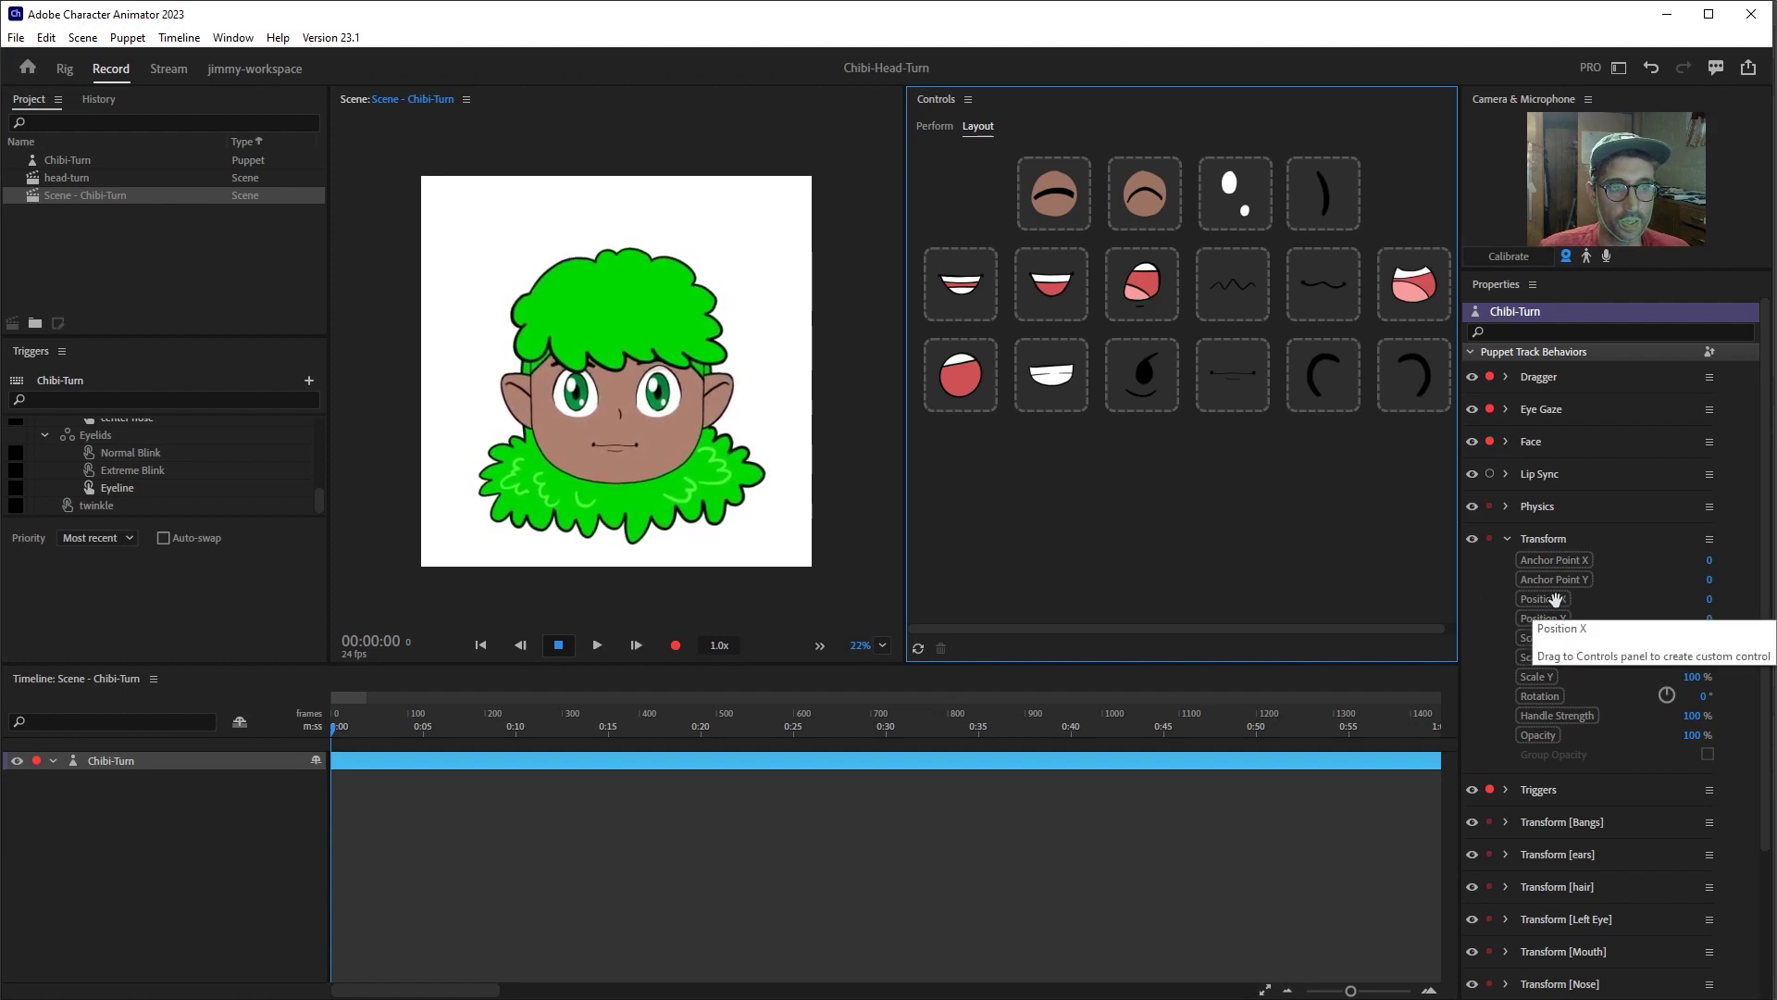
- Add slider controls for the Transform behavior's Position X, Position Y and Scale in a row below the trigger controls
{"action": "left_click_drag", "start_coordinate": [1555, 599], "coordinate": [1011, 474]}
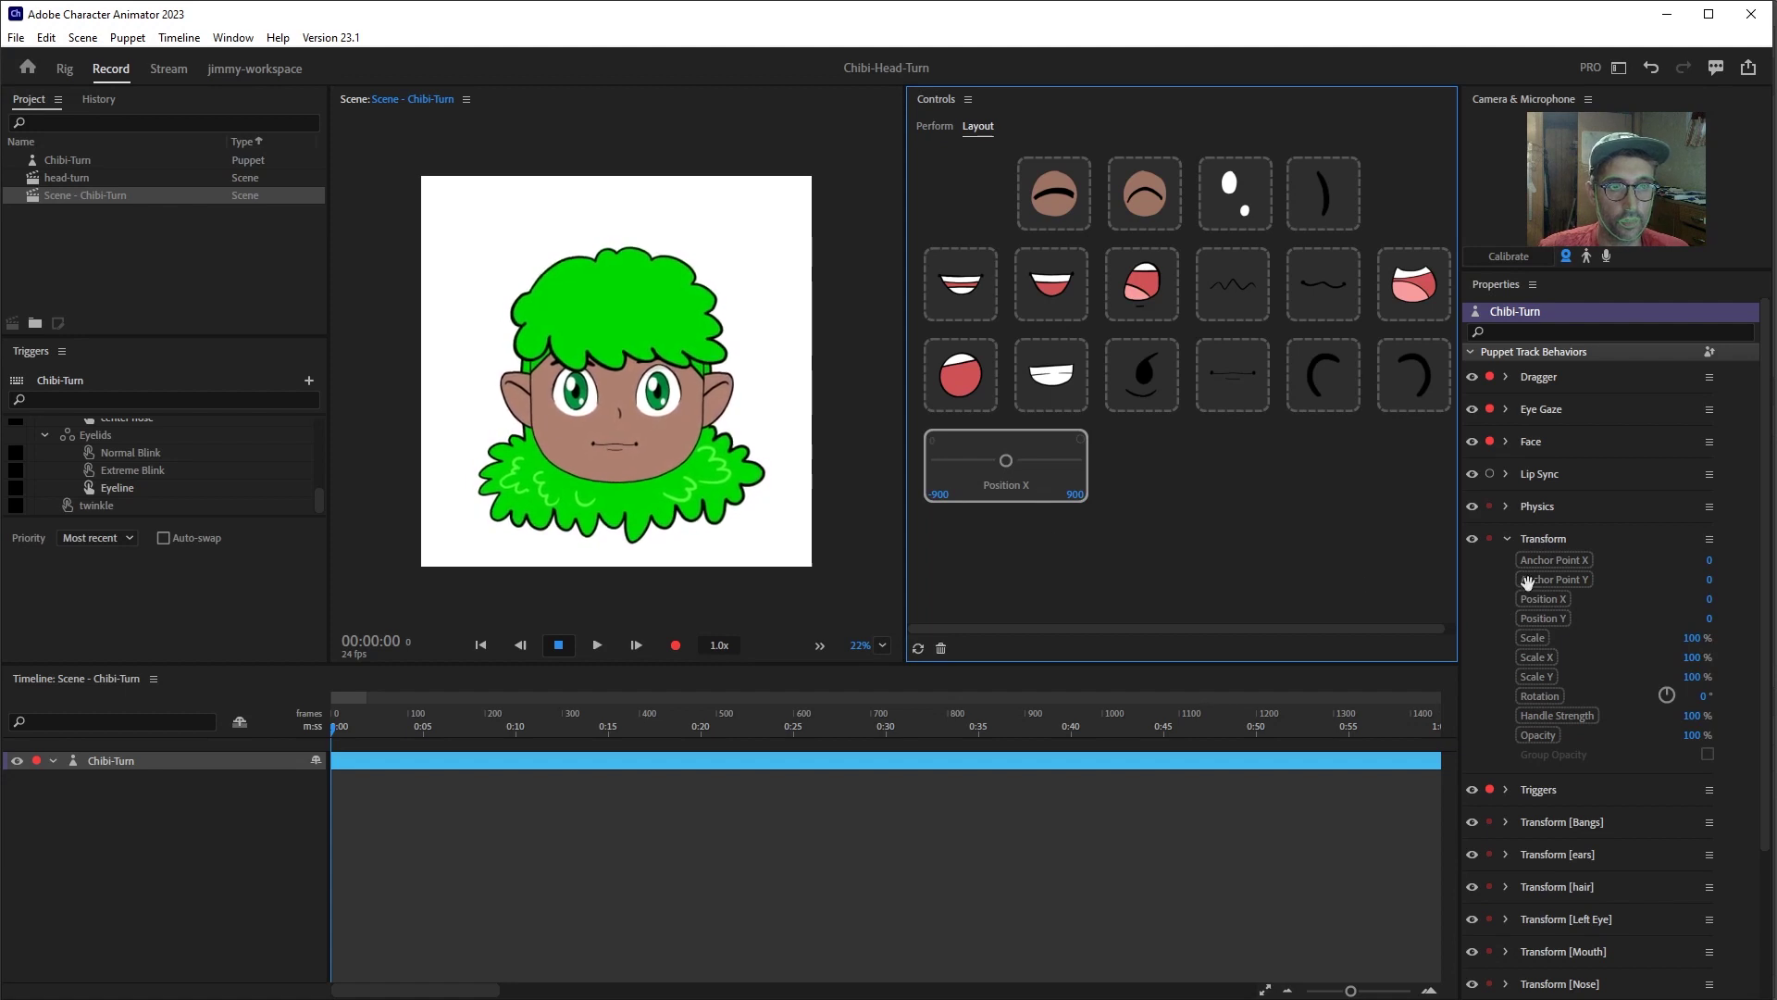
{"action": "left_click_drag", "start_coordinate": [1544, 618], "coordinate": [1182, 474]}
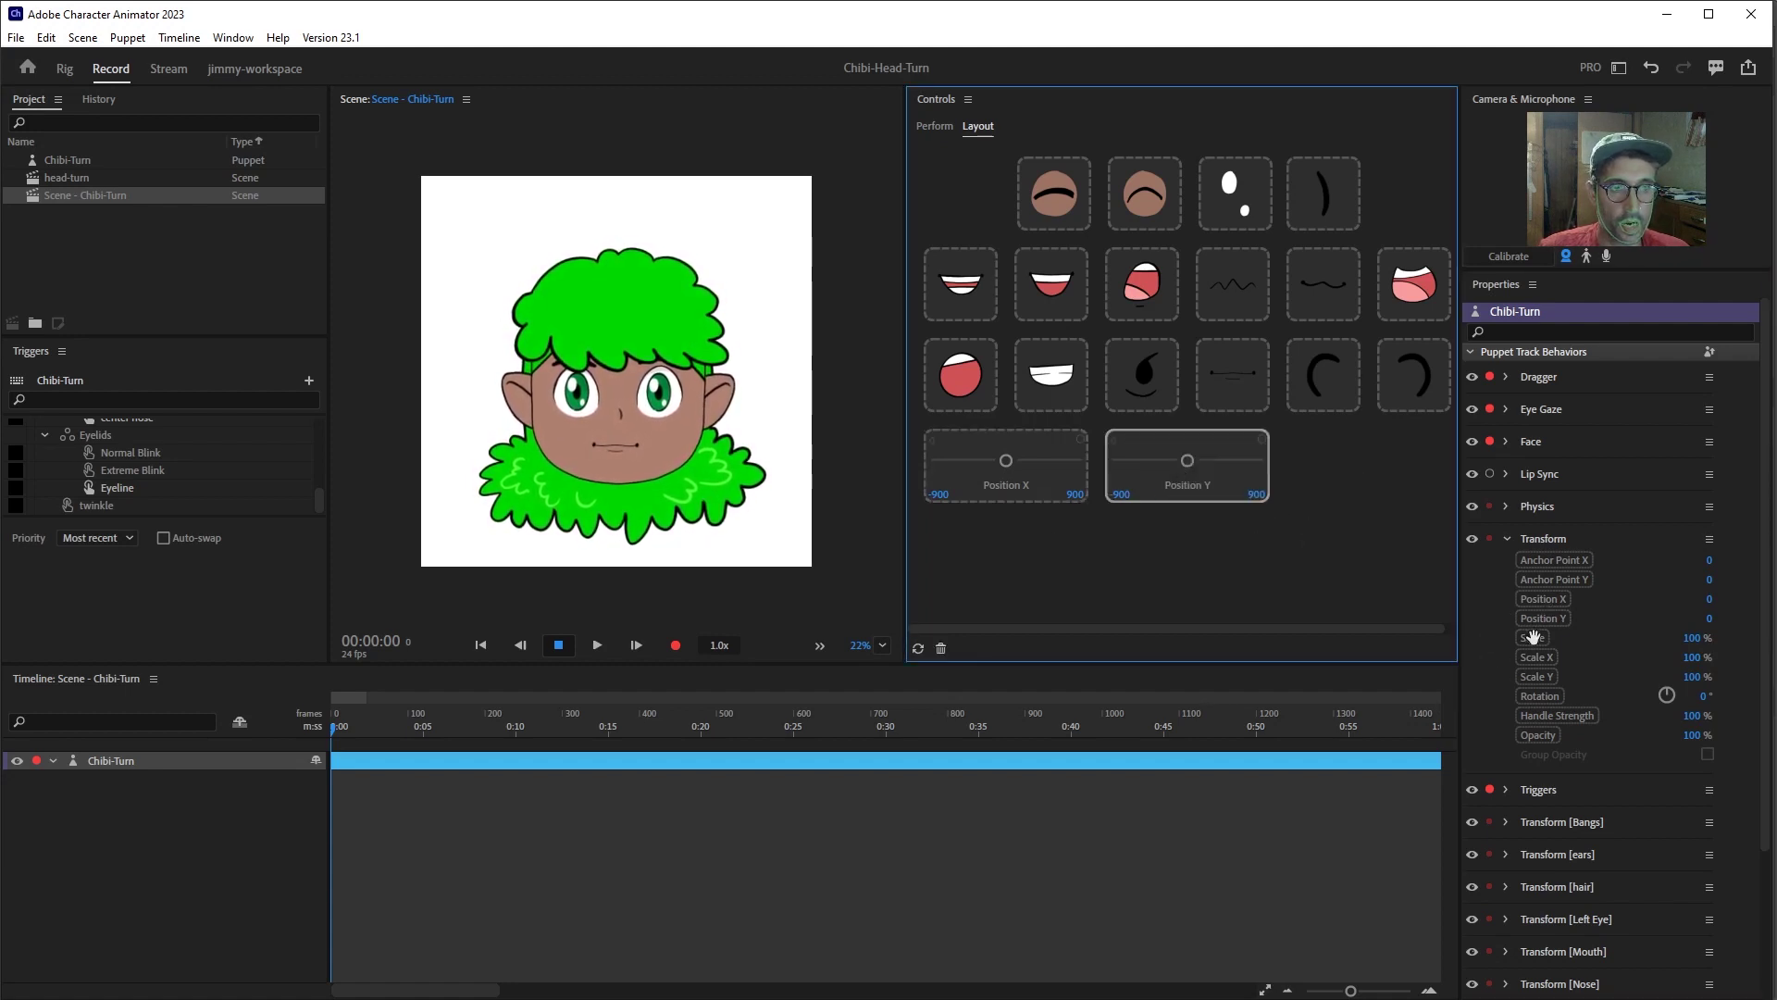
{"action": "left_click_drag", "start_coordinate": [1533, 637], "coordinate": [1369, 435]}
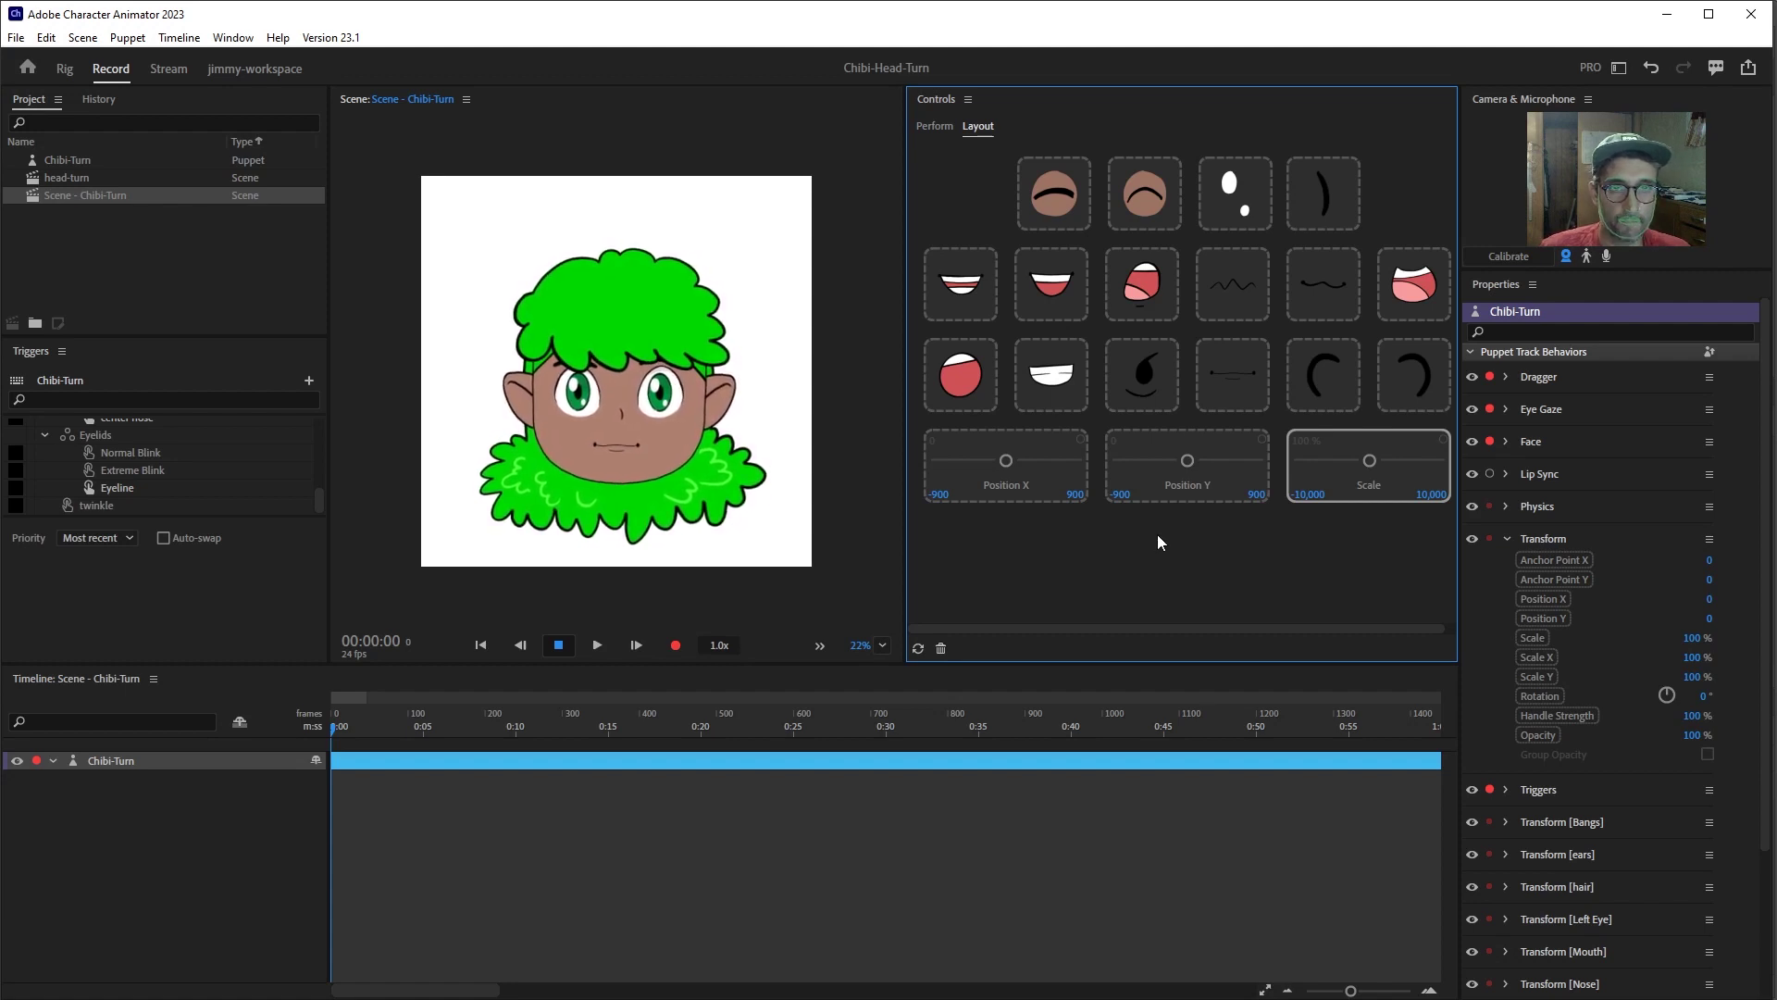
- Try the Position X, Position Y and Scale sliders on the puppet and undo the scale change
{"action": "left_click", "coordinate": [933, 126]}
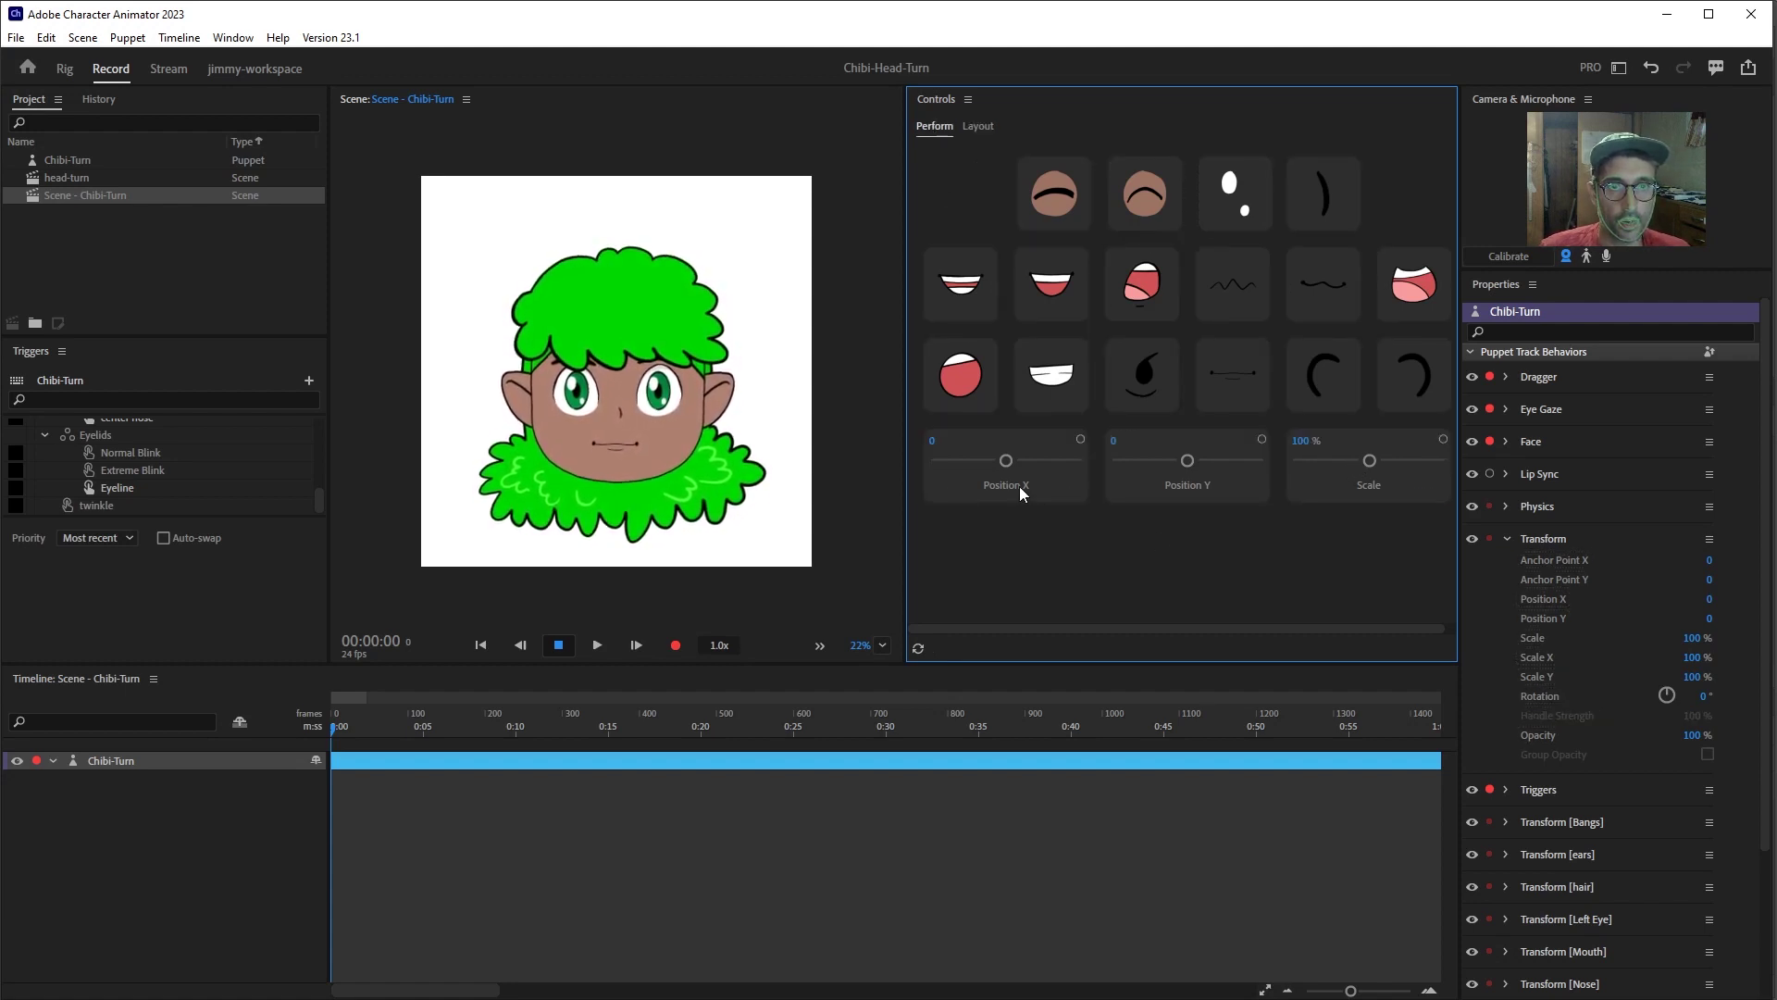
{"action": "mouse_move", "coordinate": [1008, 461]}
{"action": "left_mouse_down"}
{"action": "mouse_move", "coordinate": [1047, 463]}
{"action": "mouse_move", "coordinate": [1020, 463]}
{"action": "left_mouse_up"}
{"action": "mouse_move", "coordinate": [1161, 465]}
{"action": "left_mouse_down"}
{"action": "mouse_move", "coordinate": [1202, 462]}
{"action": "mouse_move", "coordinate": [1183, 463]}
{"action": "left_mouse_up"}
{"action": "mouse_move", "coordinate": [1370, 461]}
{"action": "left_mouse_down"}
{"action": "mouse_move", "coordinate": [1390, 461]}
{"action": "mouse_move", "coordinate": [1341, 463]}
{"action": "mouse_move", "coordinate": [1385, 462]}
{"action": "mouse_move", "coordinate": [1369, 465]}
{"action": "left_mouse_up"}
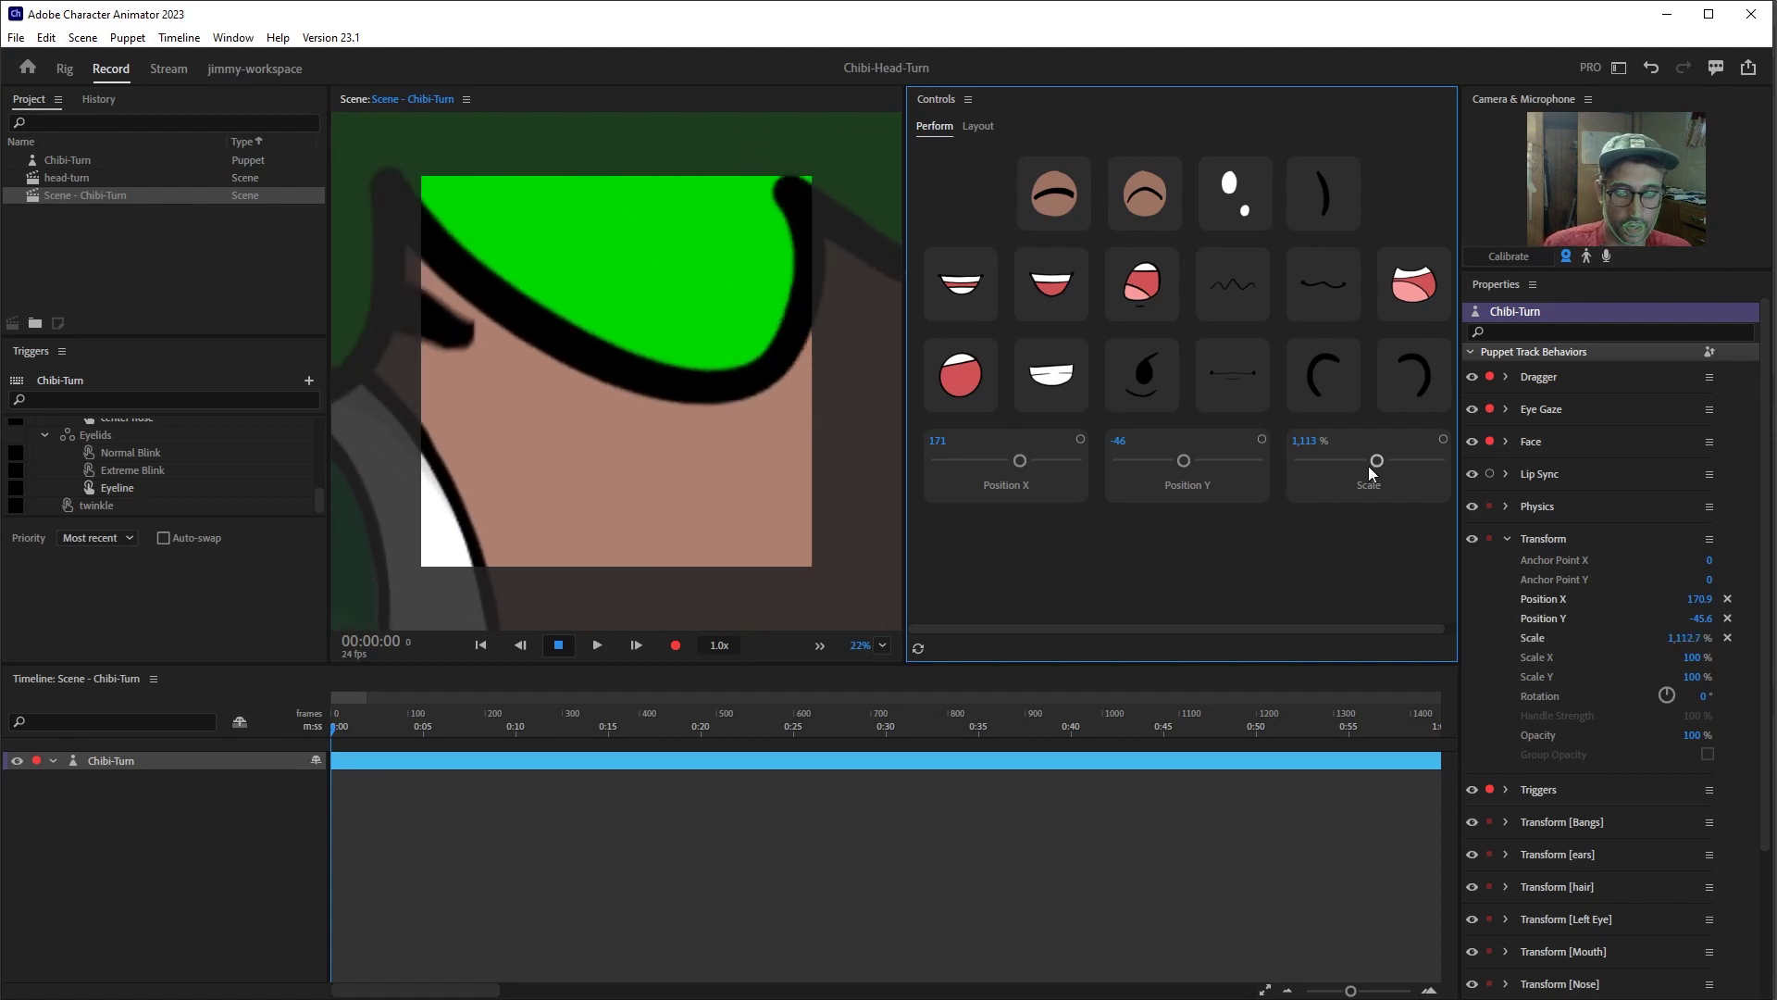
{"action": "key", "text": "ctrl+z"}
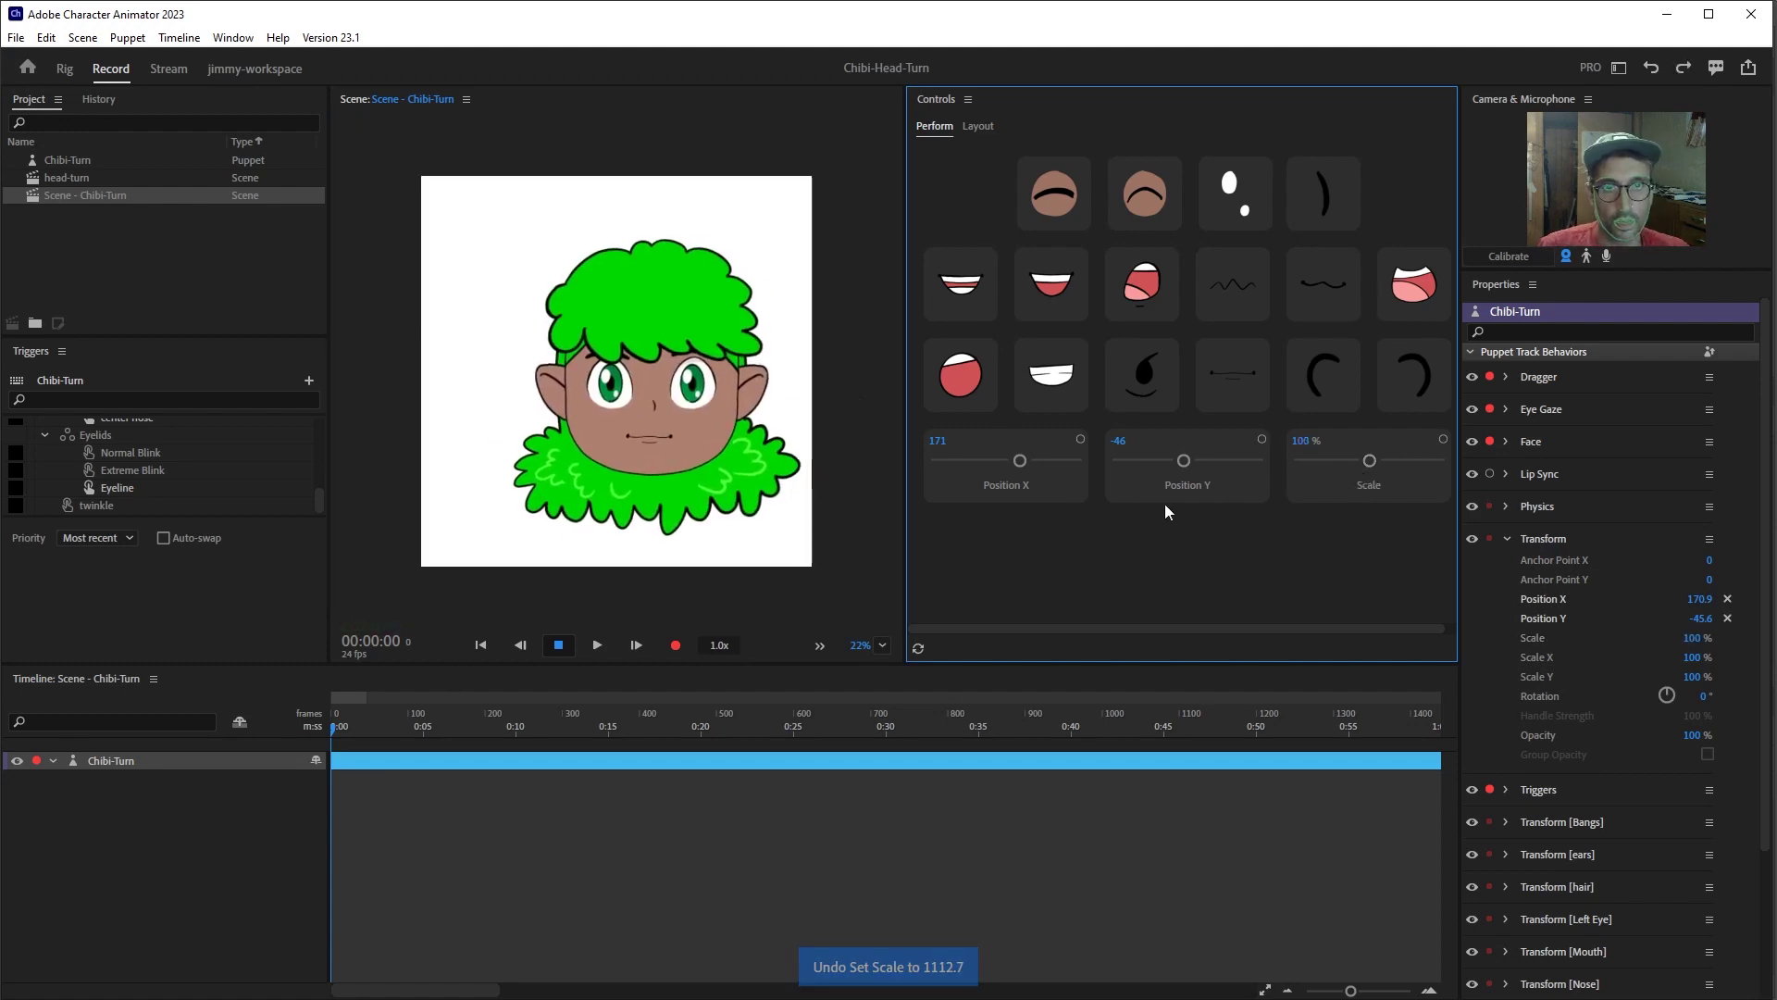
- Set the puppet's Position Y and Position X controls to 0
{"action": "left_click", "coordinate": [1120, 441]}
{"action": "type", "text": "0"}
{"action": "key", "text": "shift+Tab"}
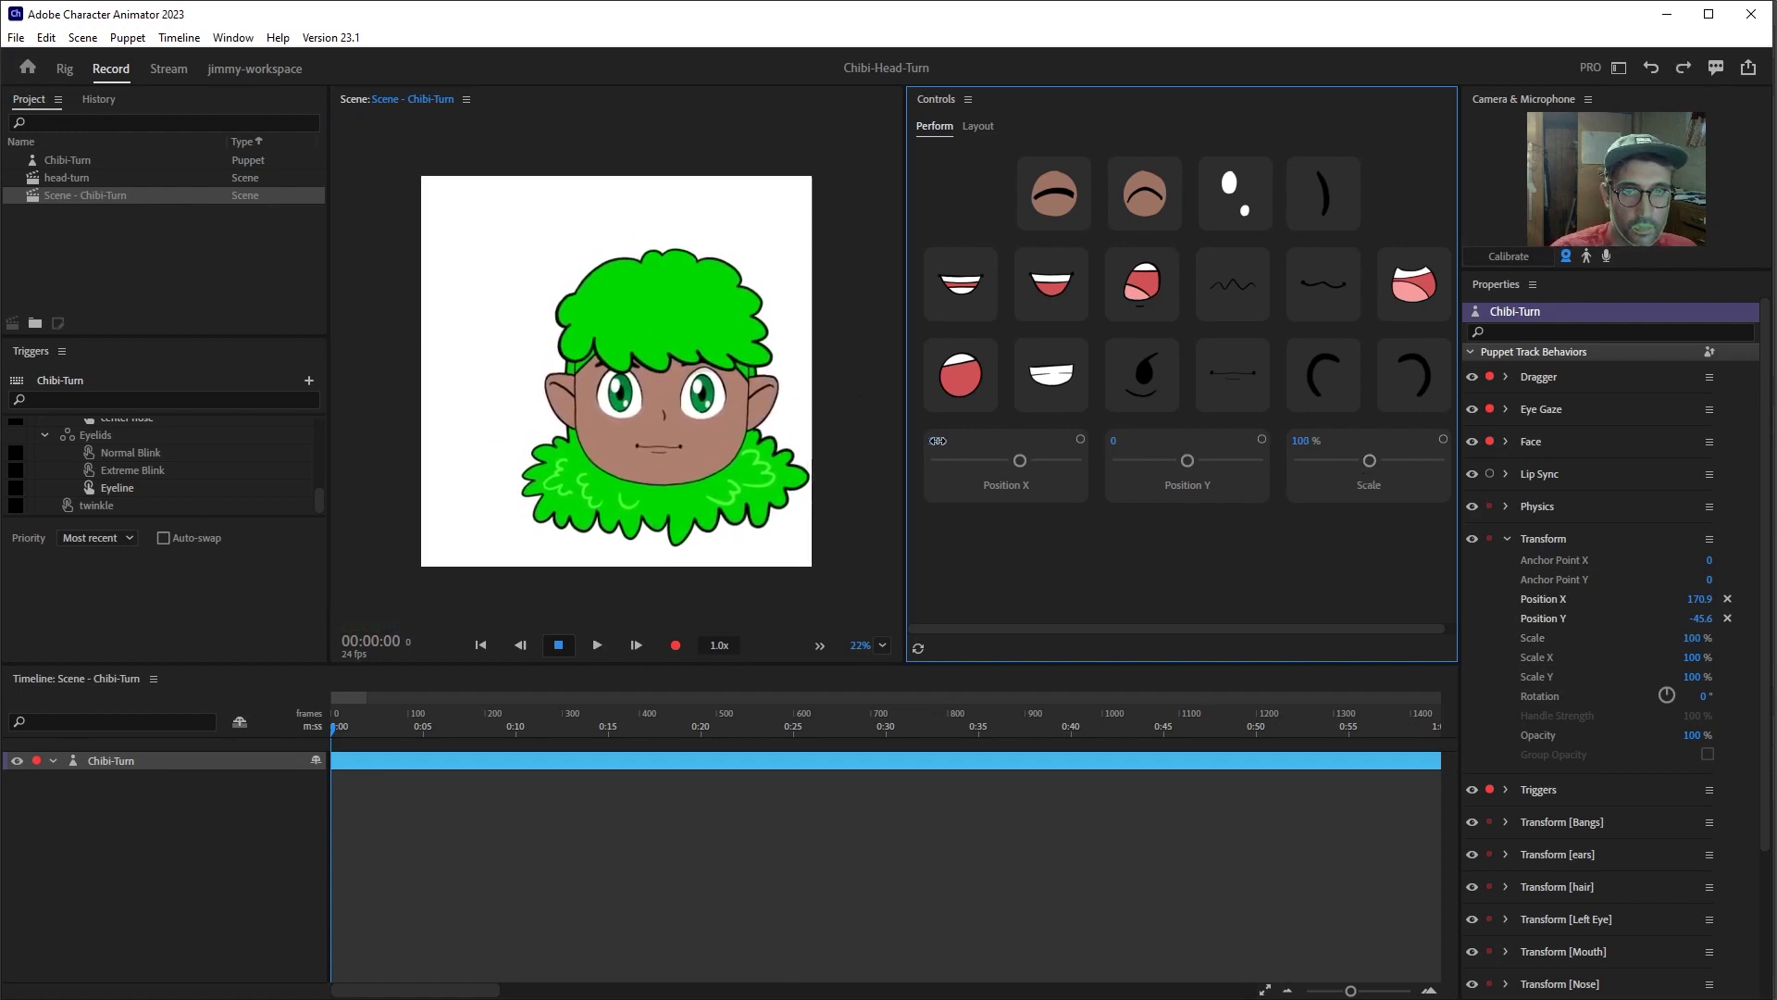
{"action": "type", "text": "0"}
{"action": "key", "text": "Return"}
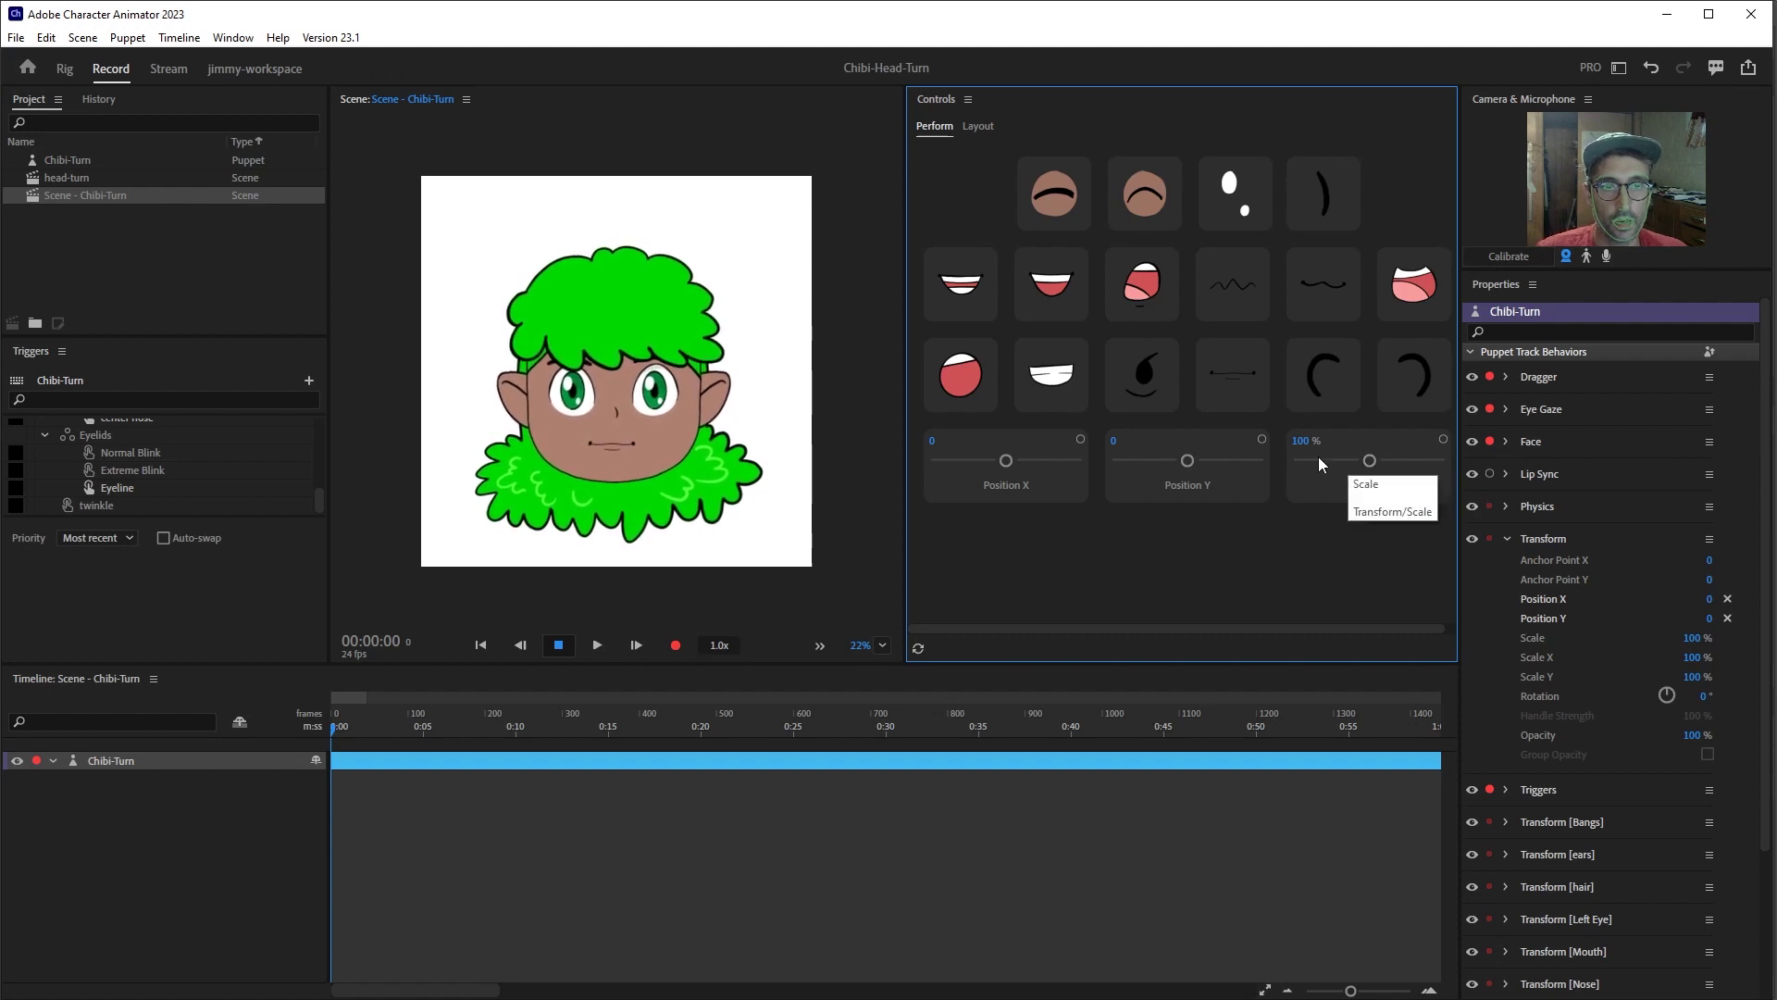
- Limit the Scale slider's range to 0–100 and return the controls to performing mode
{"action": "left_click", "coordinate": [979, 127]}
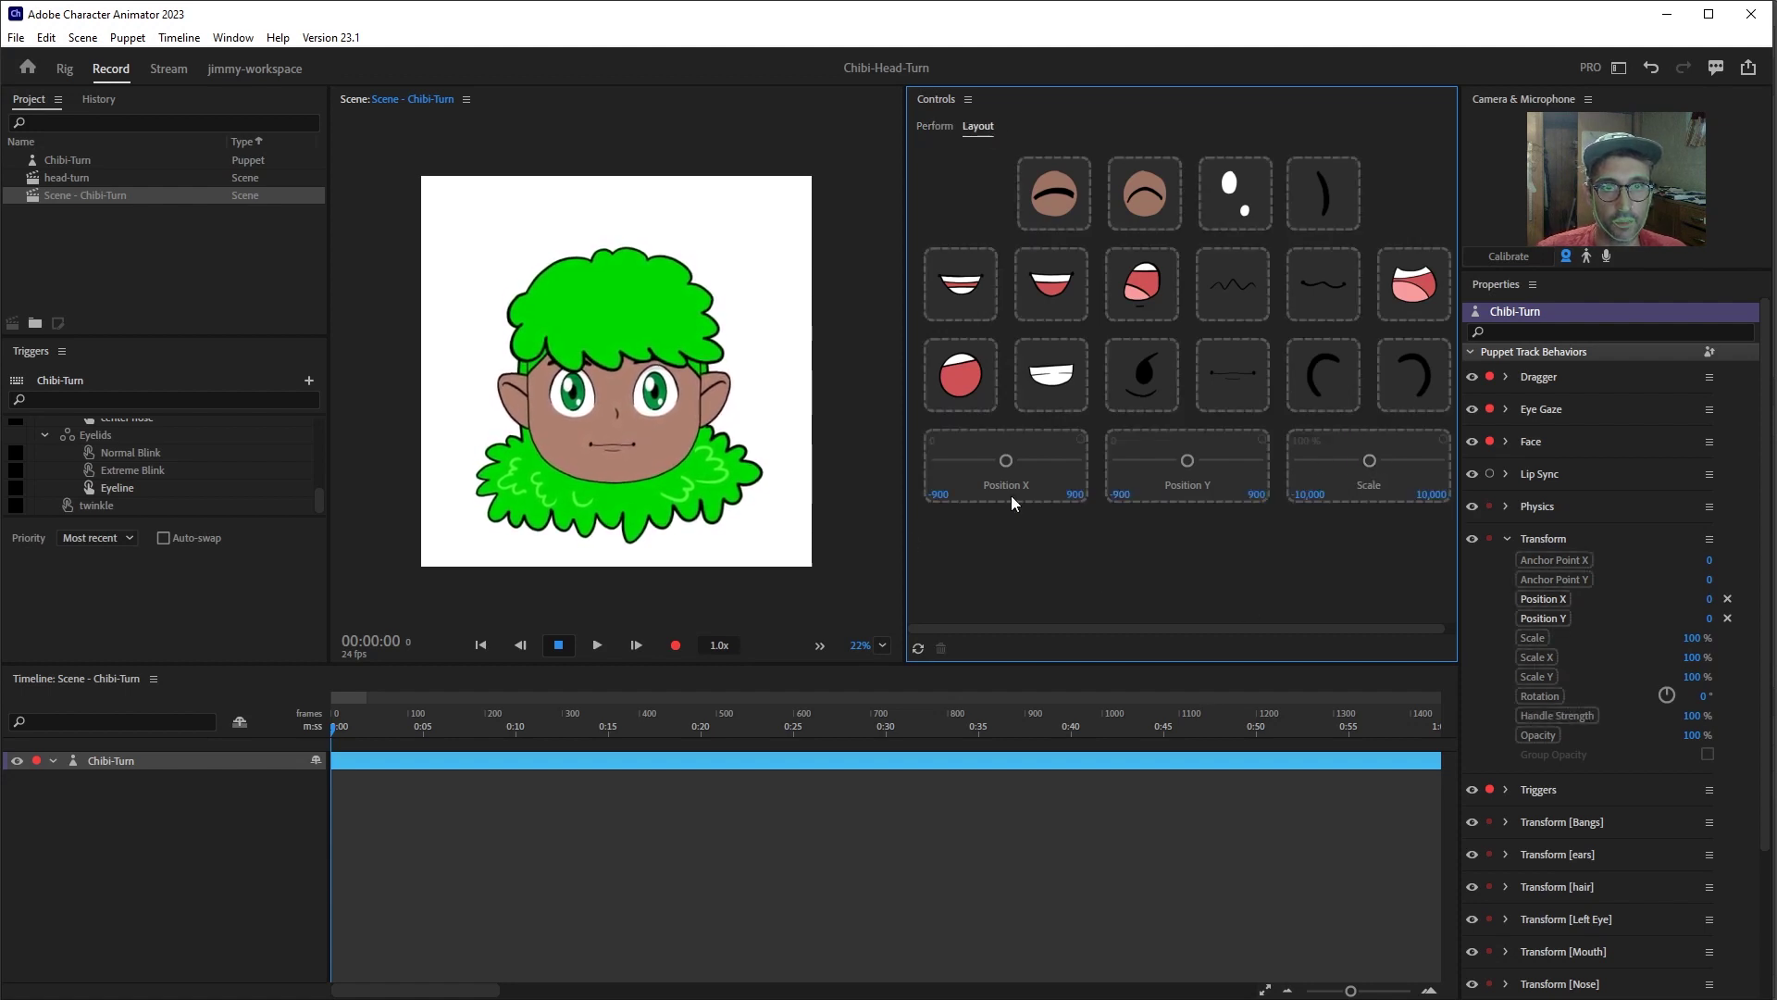
{"action": "left_click", "coordinate": [1307, 496]}
{"action": "type", "text": "0"}
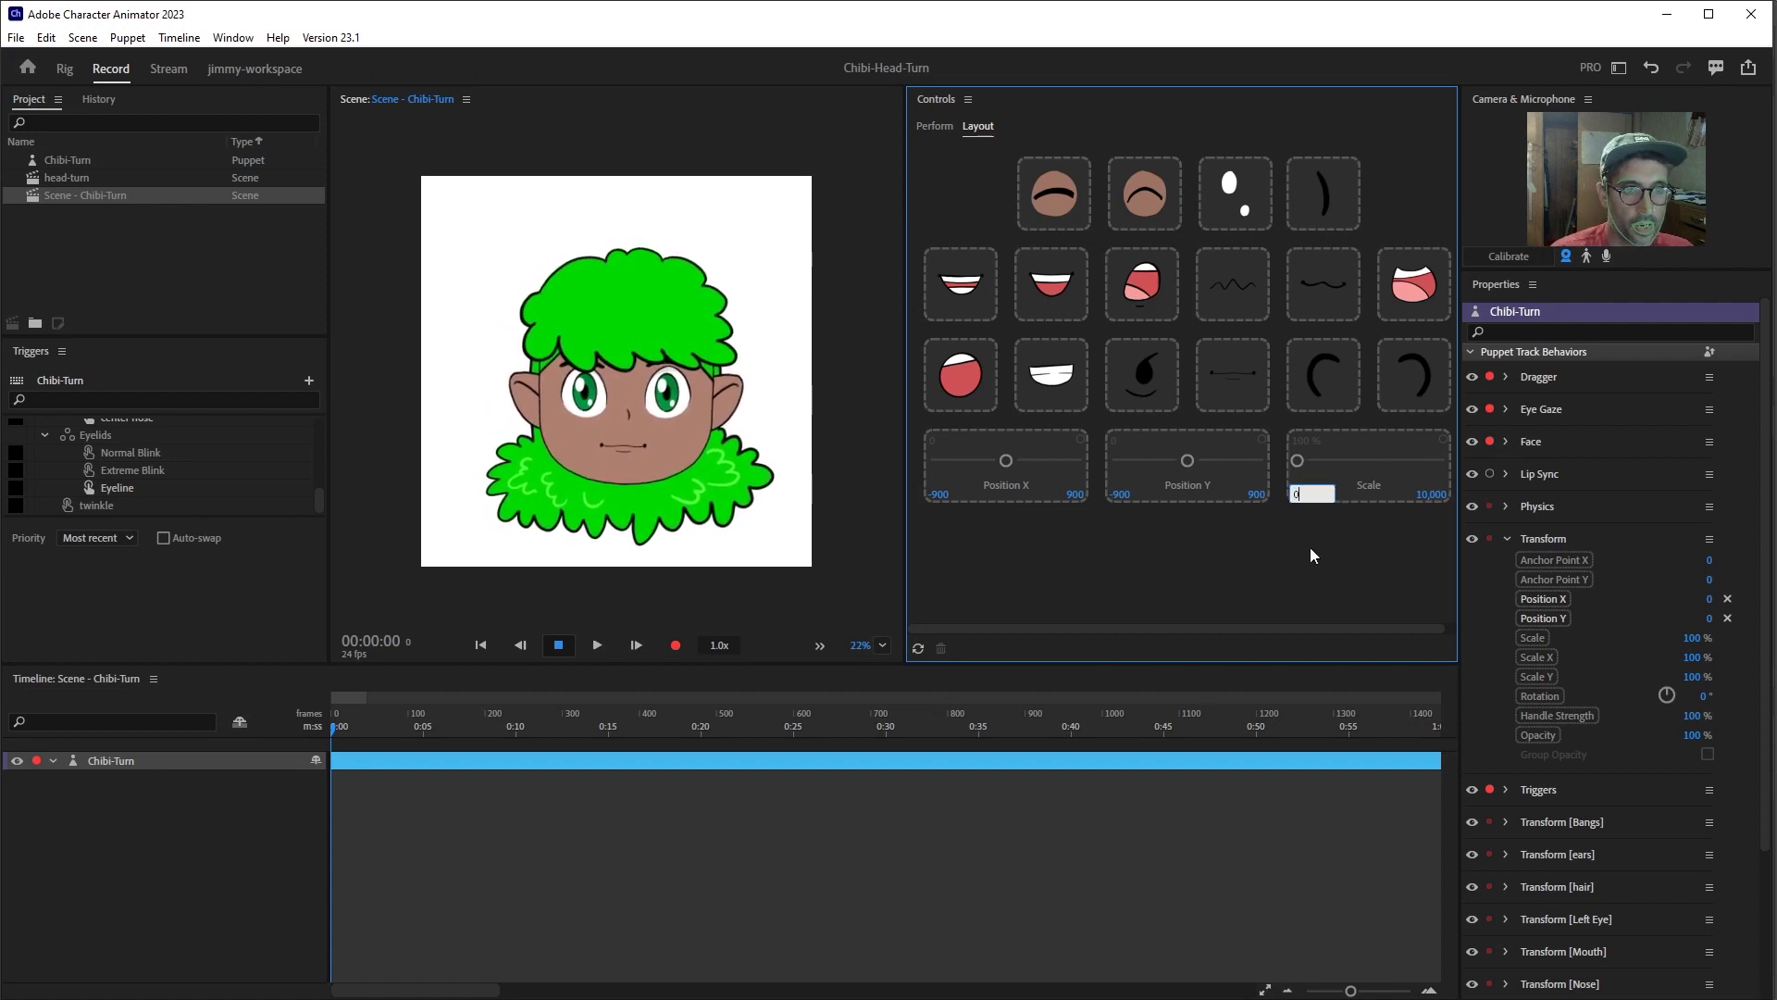
{"action": "key", "text": "Return"}
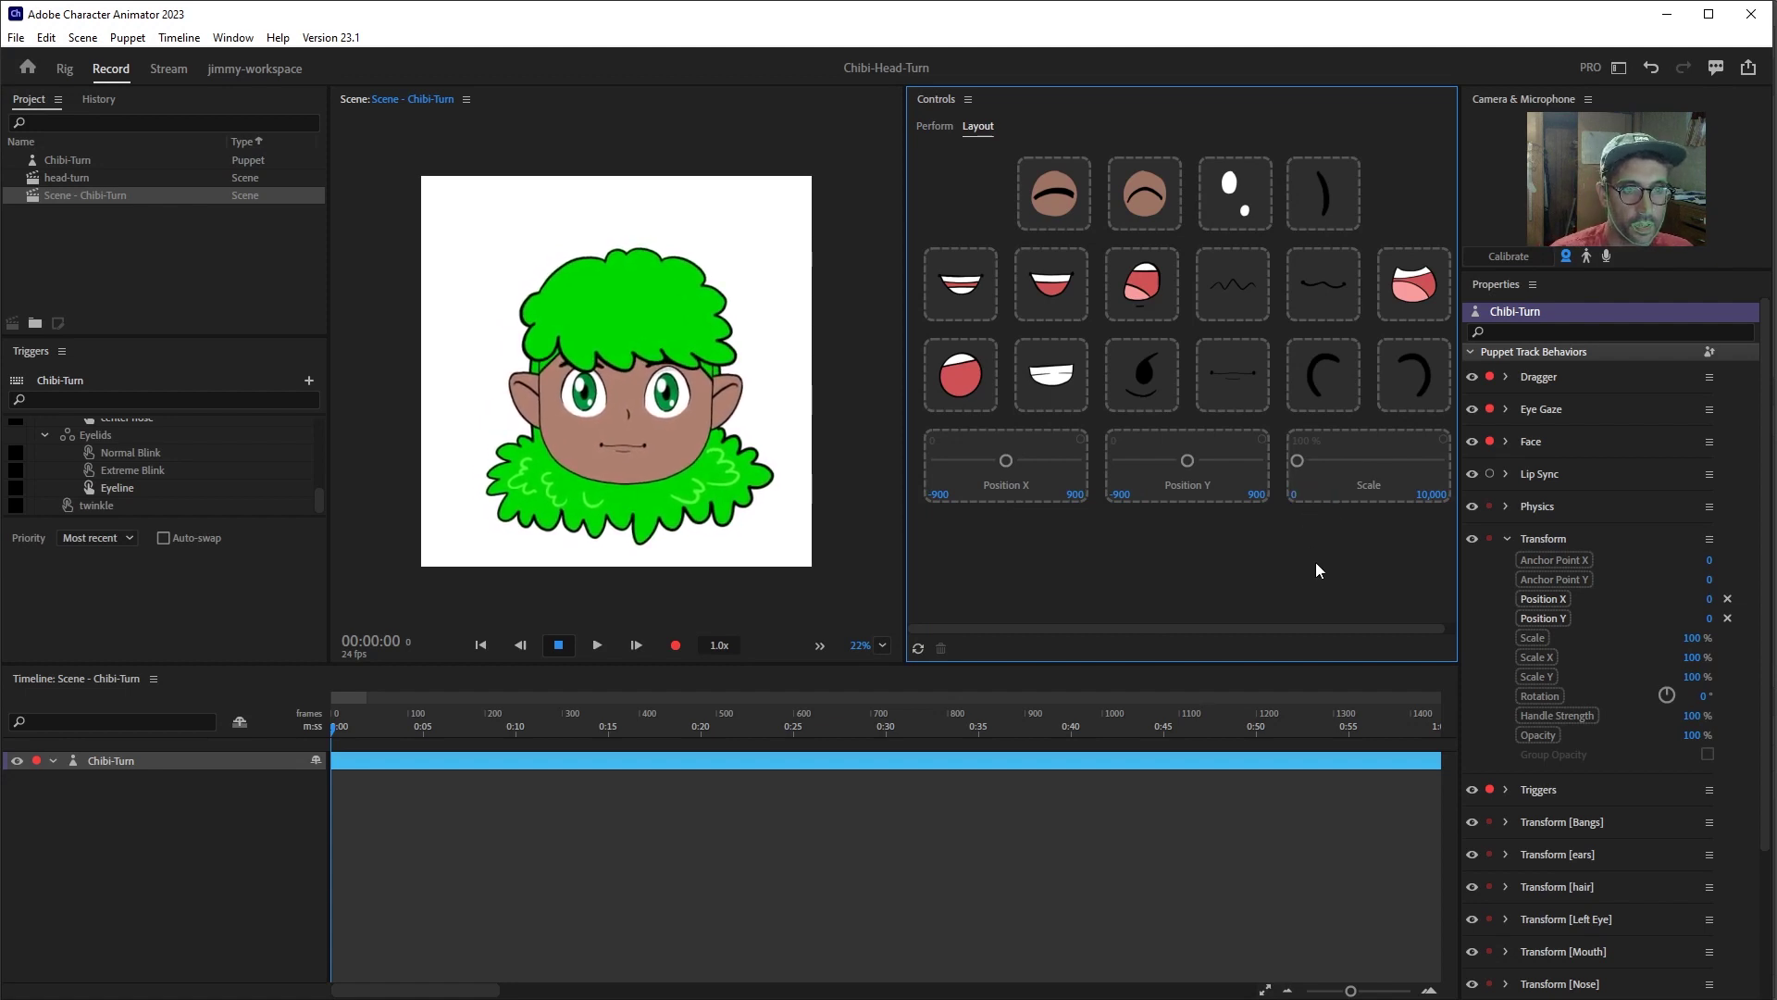
{"action": "left_click", "coordinate": [1435, 495]}
{"action": "type", "text": "10"}
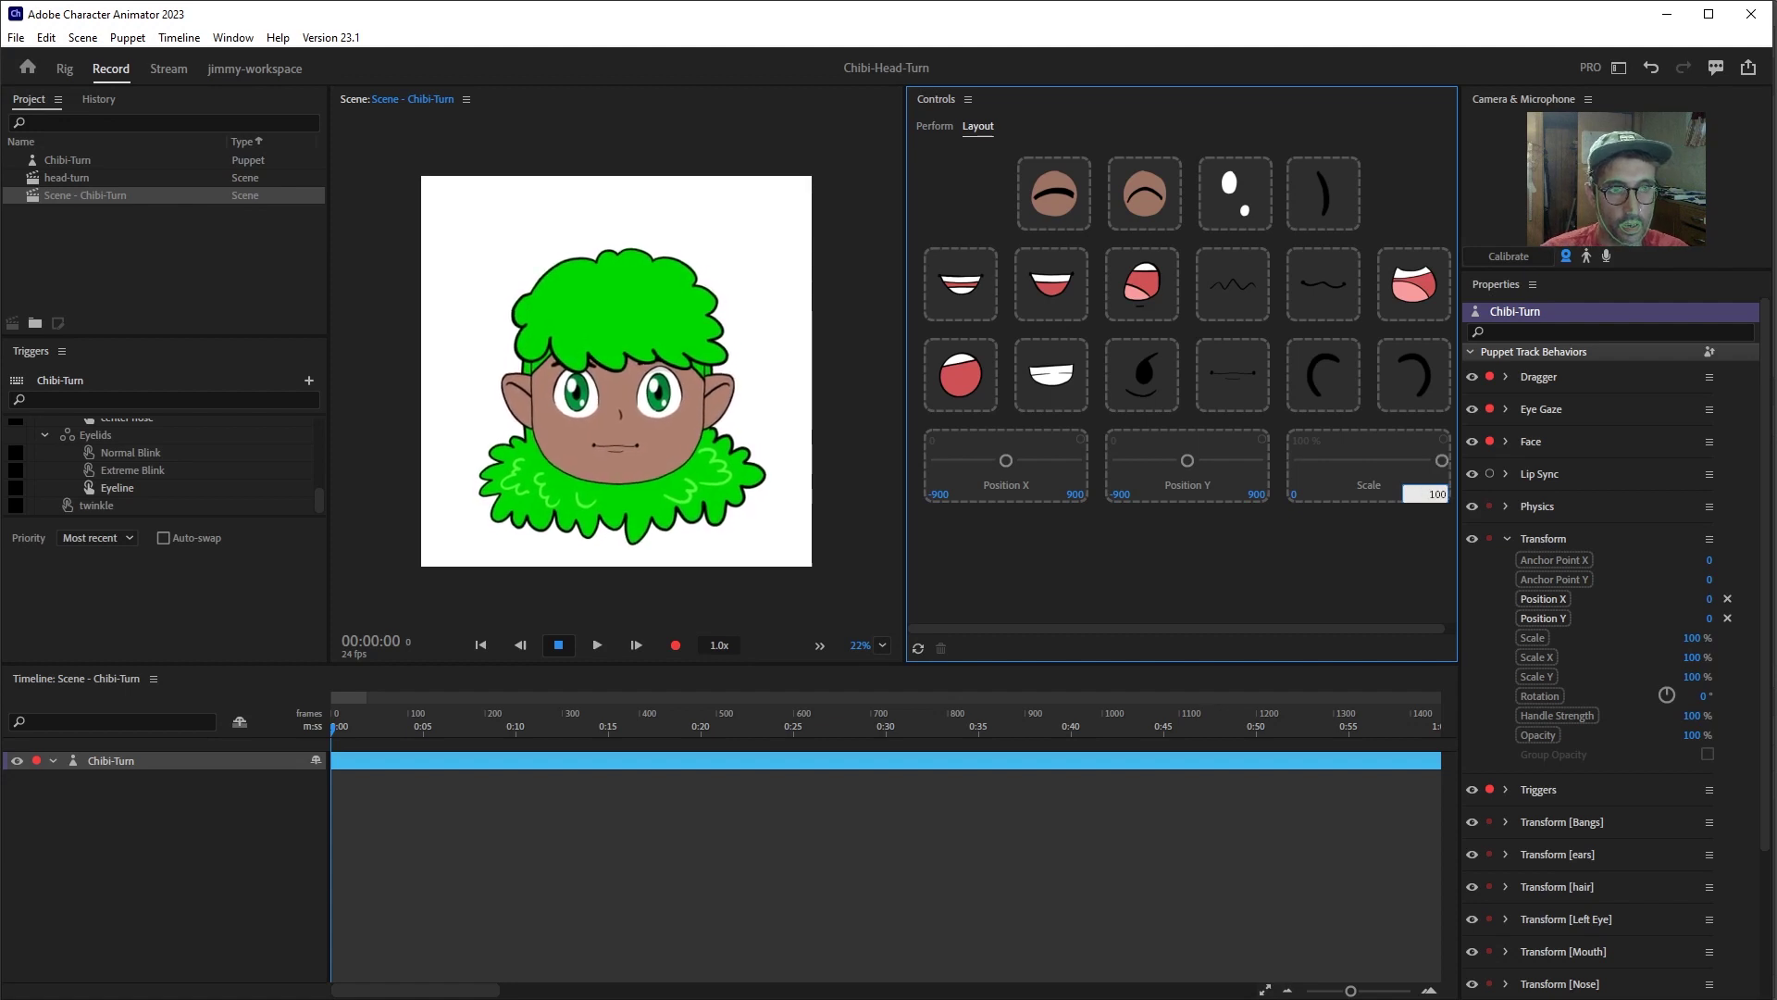
{"action": "type", "text": "0"}
{"action": "key", "text": "Return"}
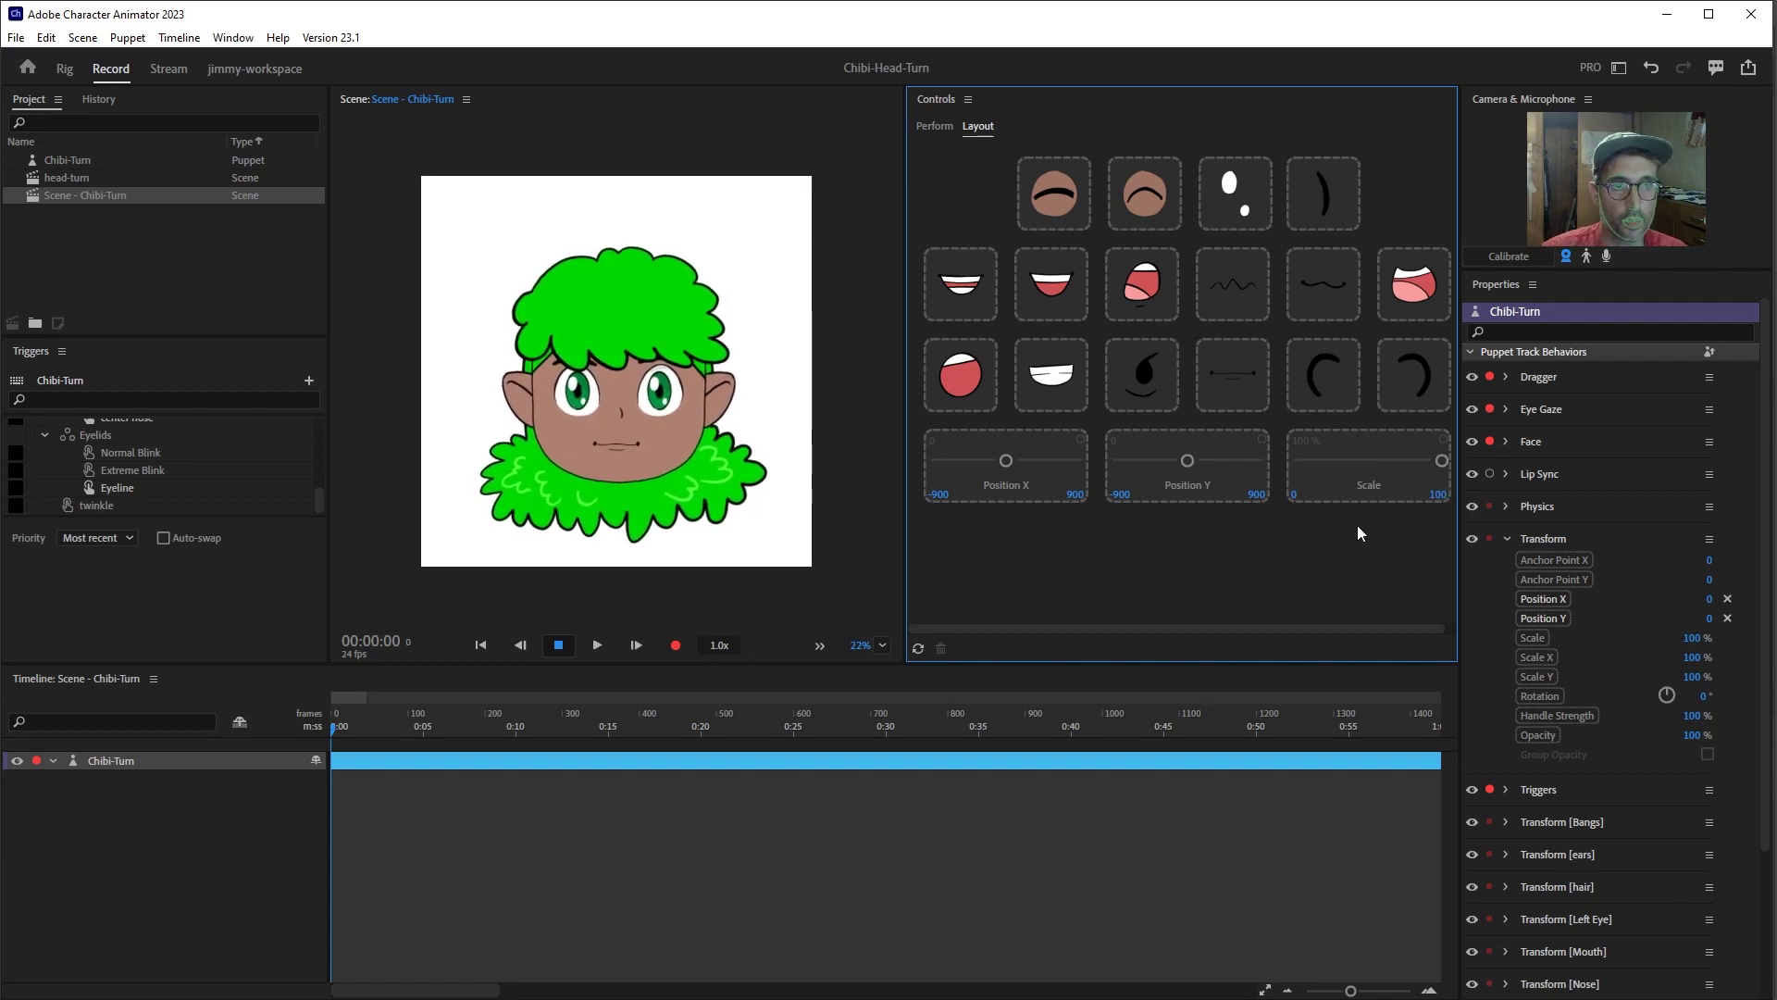
{"action": "left_click", "coordinate": [934, 126]}
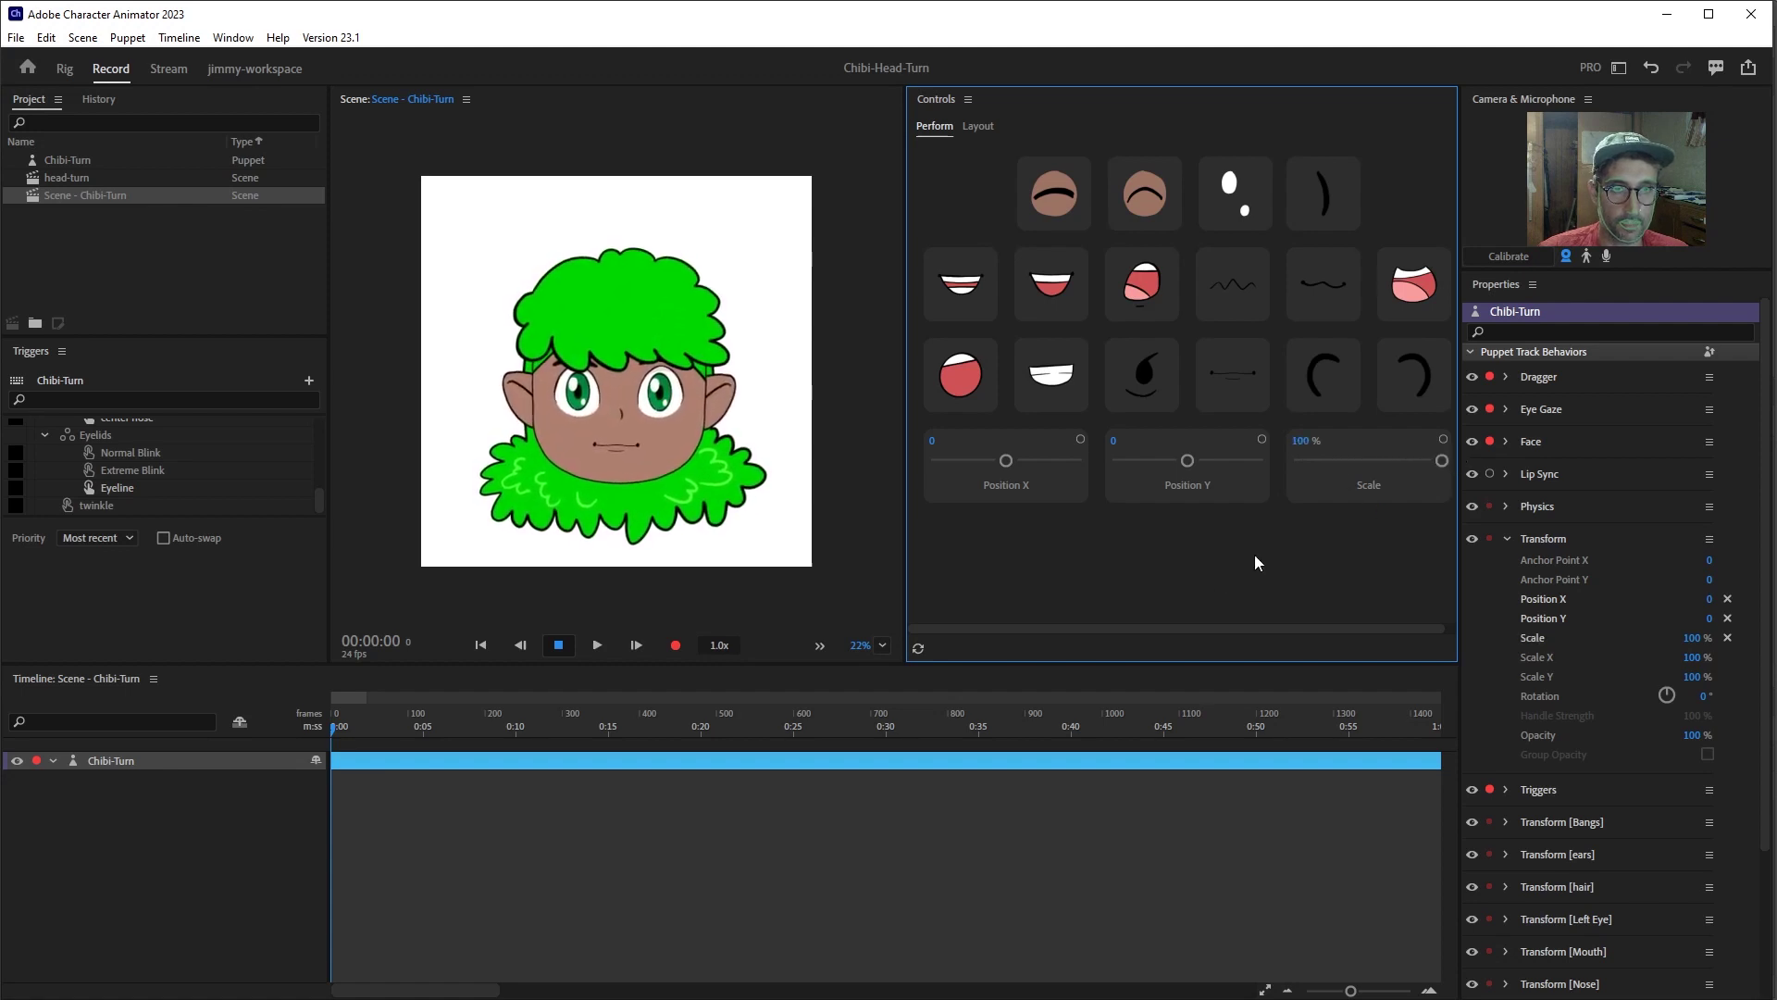
- Collapse the puppet's main Transform behavior properties
{"action": "left_click", "coordinate": [1508, 538]}
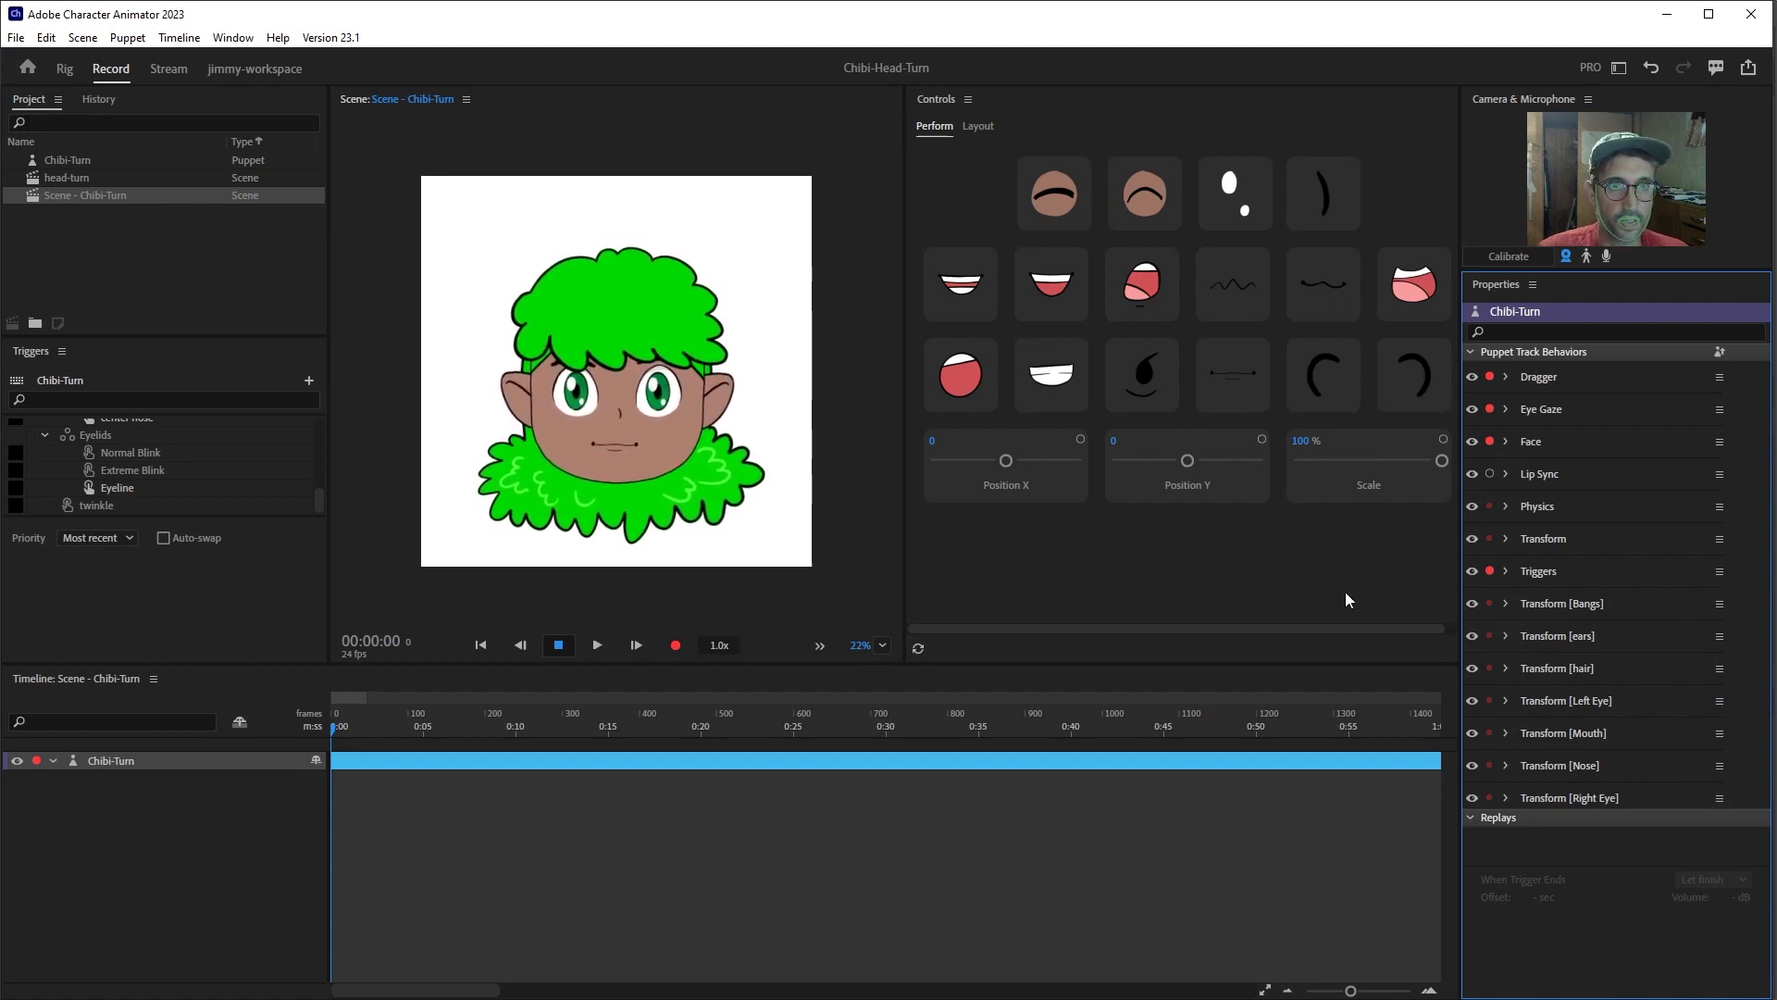
{"action": "left_click", "coordinate": [1275, 627]}
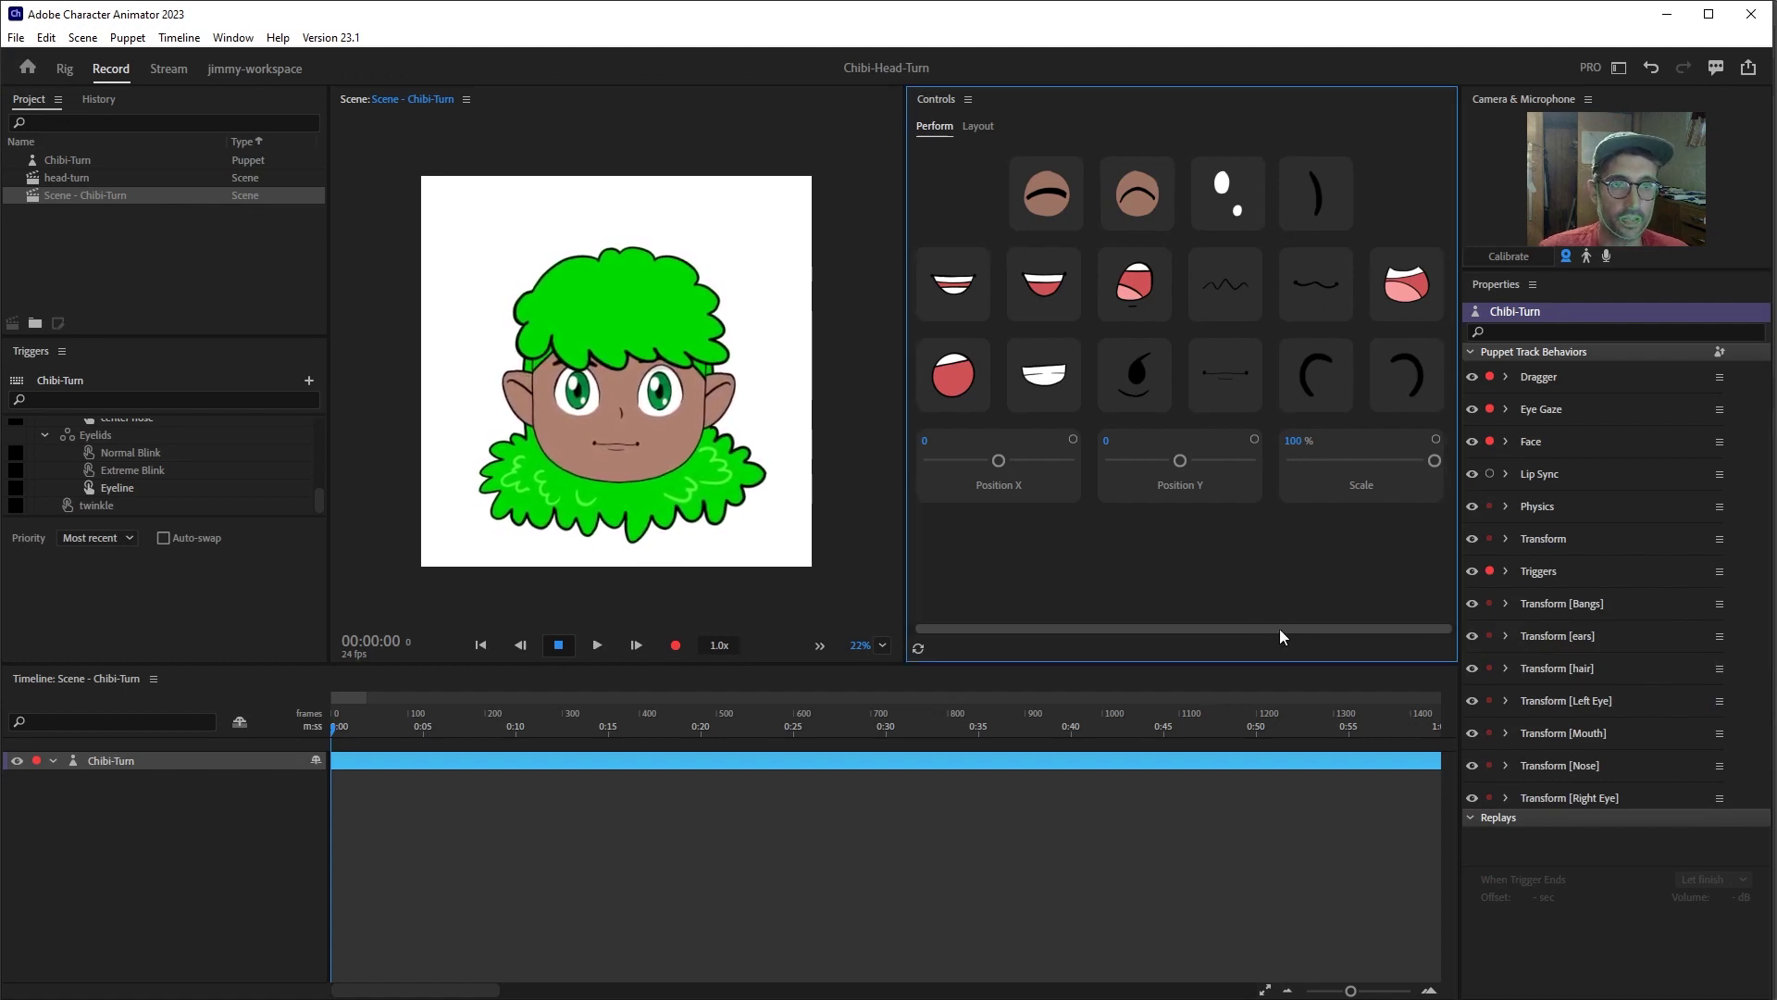
{"action": "left_click_drag", "start_coordinate": [1279, 629], "coordinate": [1264, 486]}
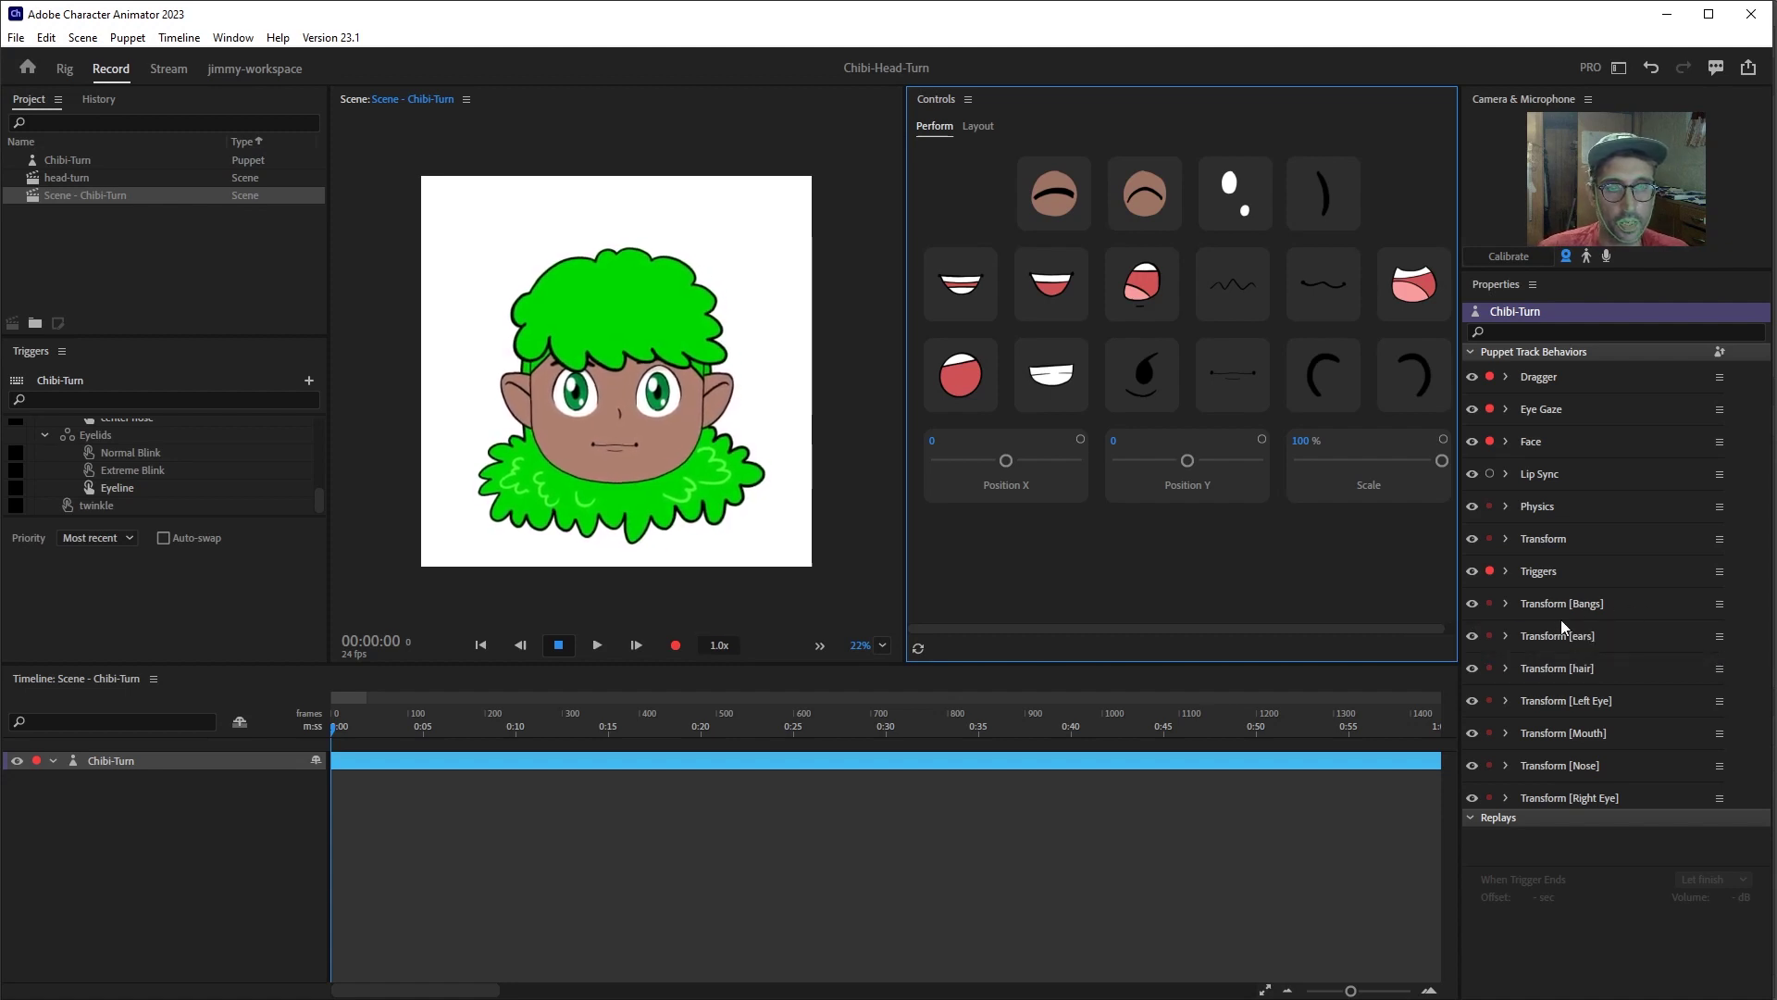
- Switch the controls to layout mode and expand the Transform behaviors for Bangs, ears and hair
{"action": "left_click", "coordinate": [979, 127]}
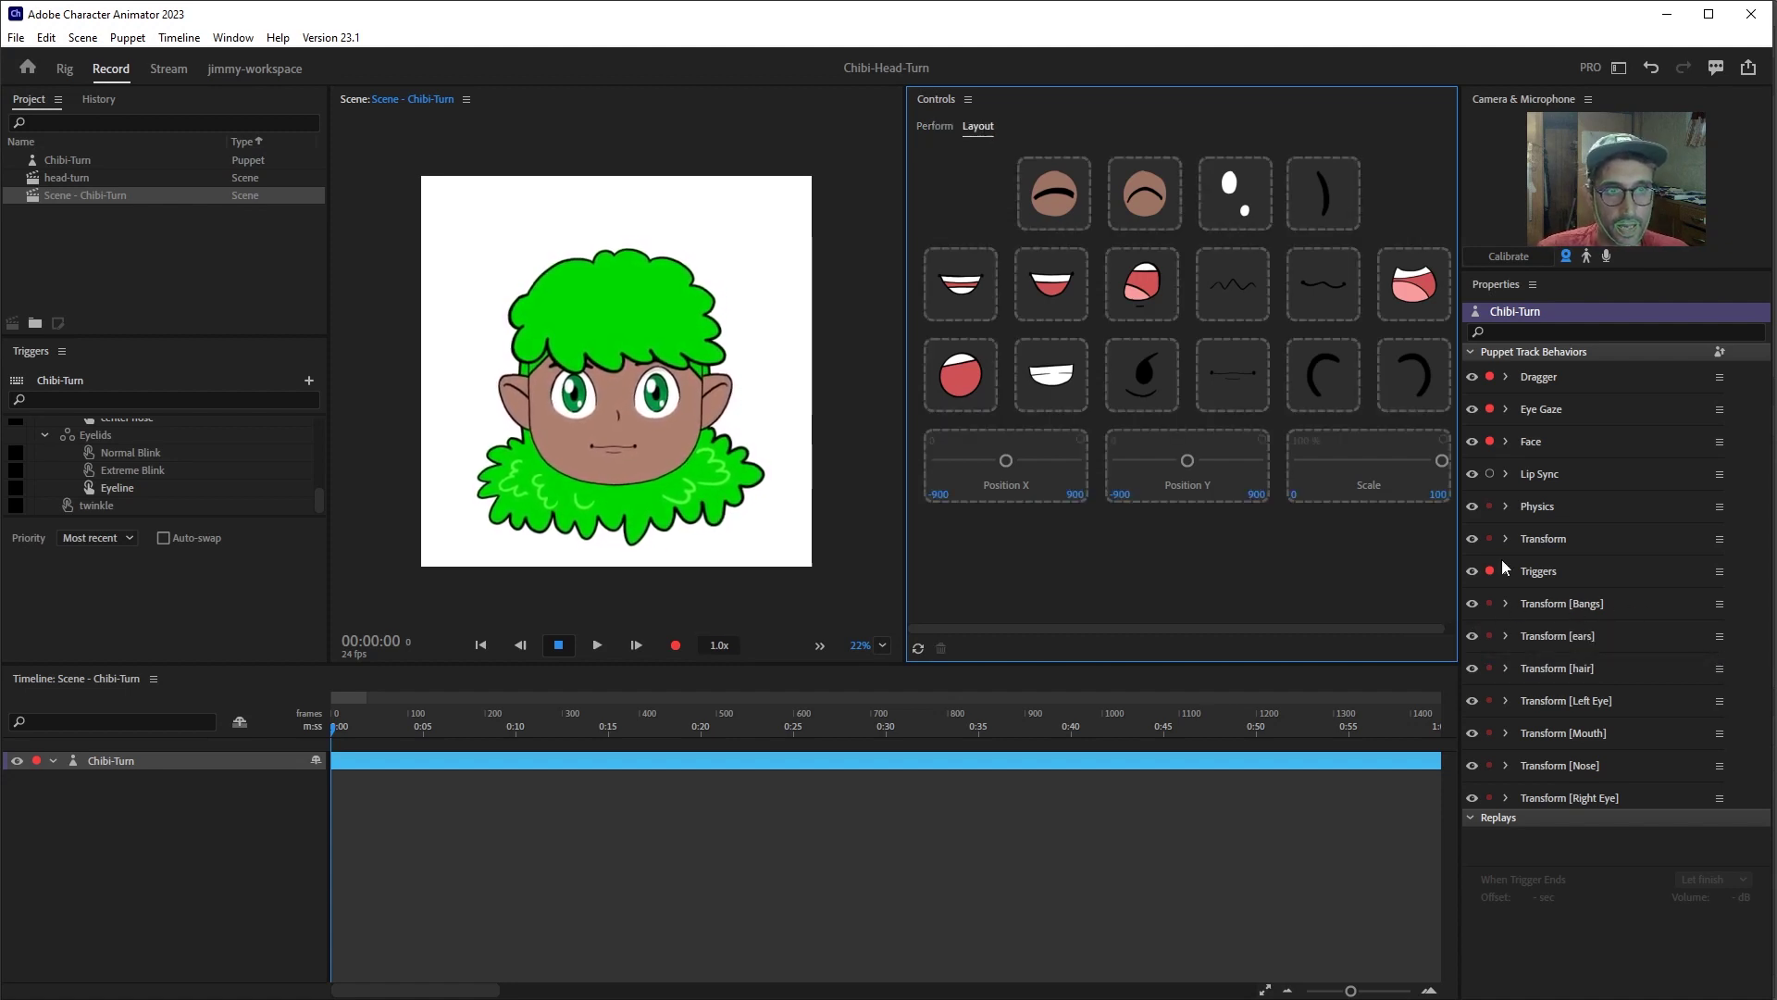
{"action": "left_click", "coordinate": [1506, 603]}
{"action": "scroll", "coordinate": [1518, 737], "scroll_direction": "down", "scroll_amount": 2}
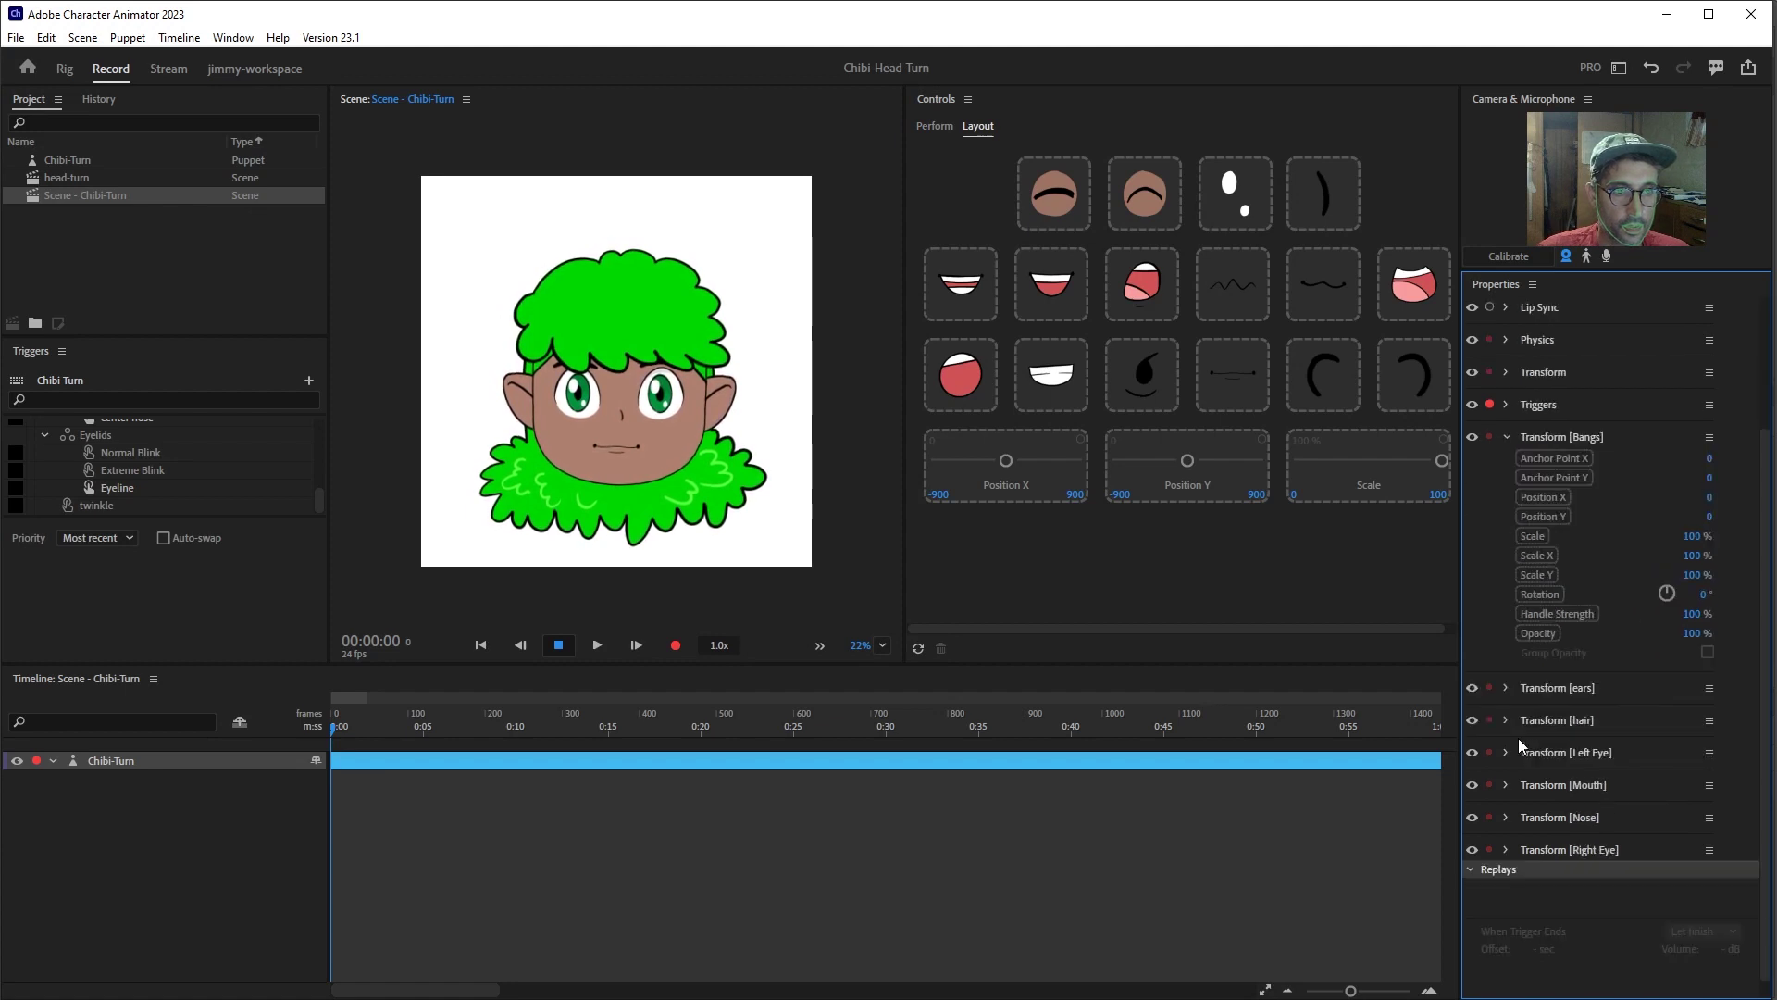
{"action": "left_click", "coordinate": [1507, 689]}
{"action": "scroll", "coordinate": [1507, 689], "scroll_direction": "down", "scroll_amount": 3}
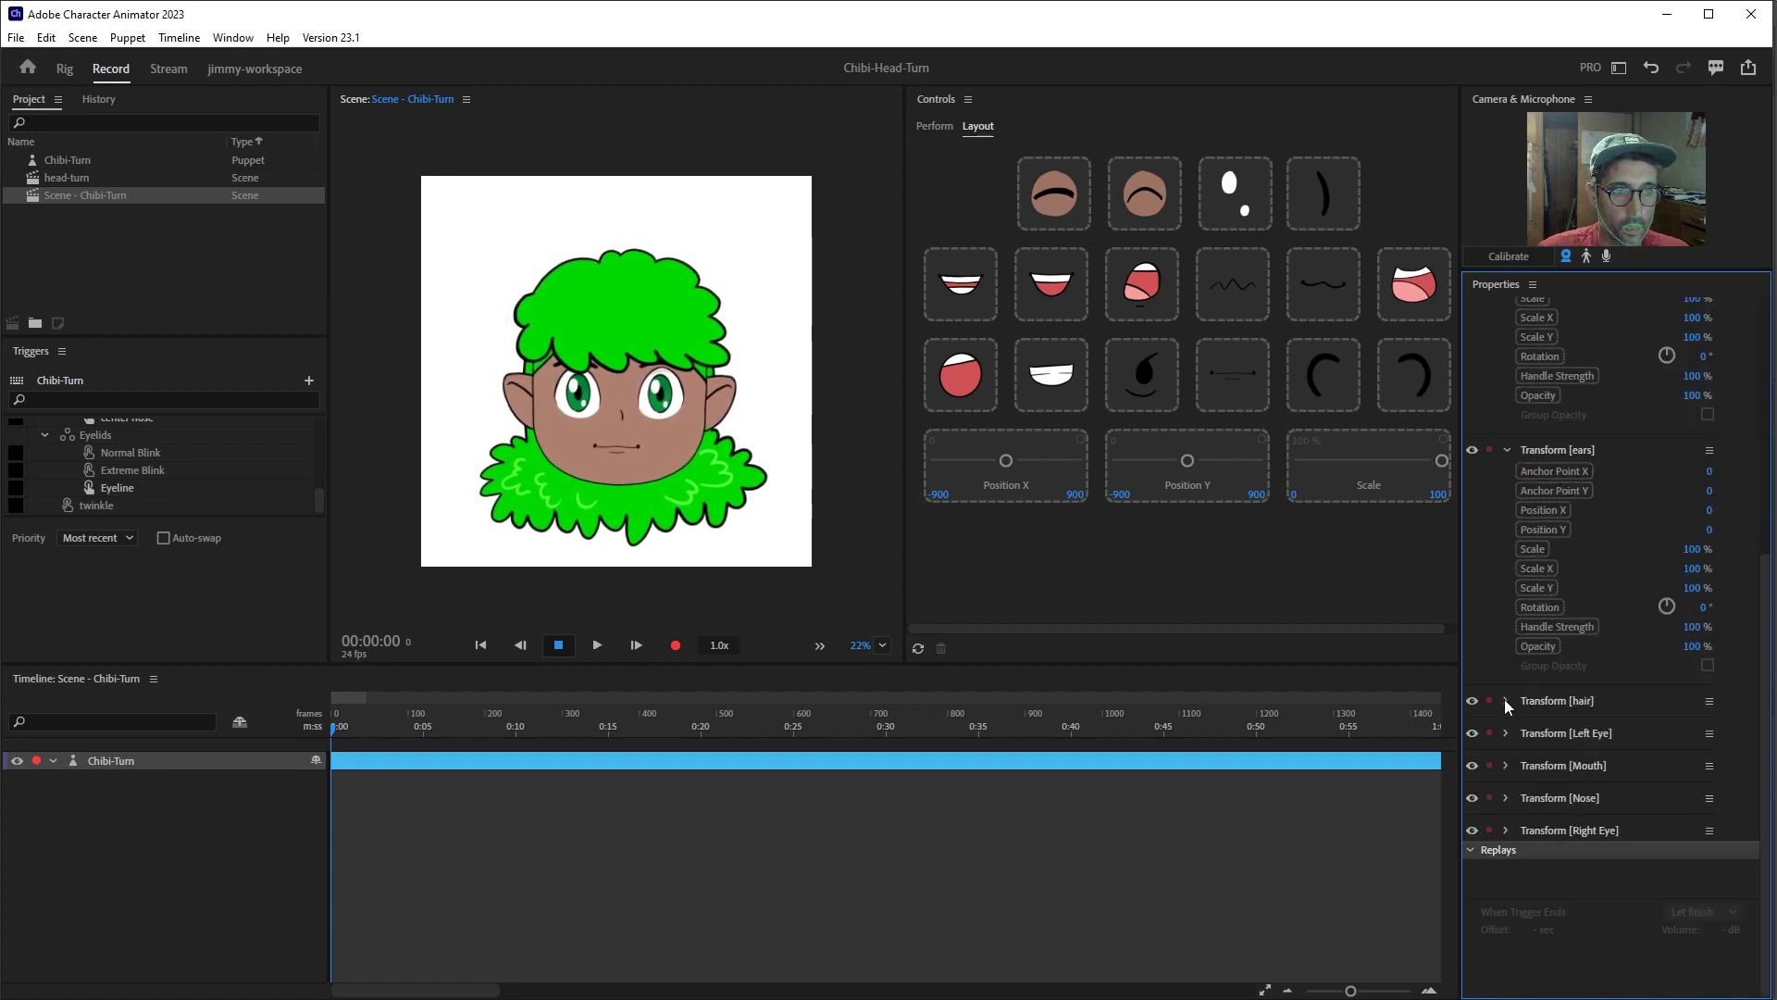
{"action": "left_click", "coordinate": [1507, 715]}
{"action": "scroll", "coordinate": [1506, 718], "scroll_direction": "down", "scroll_amount": 2}
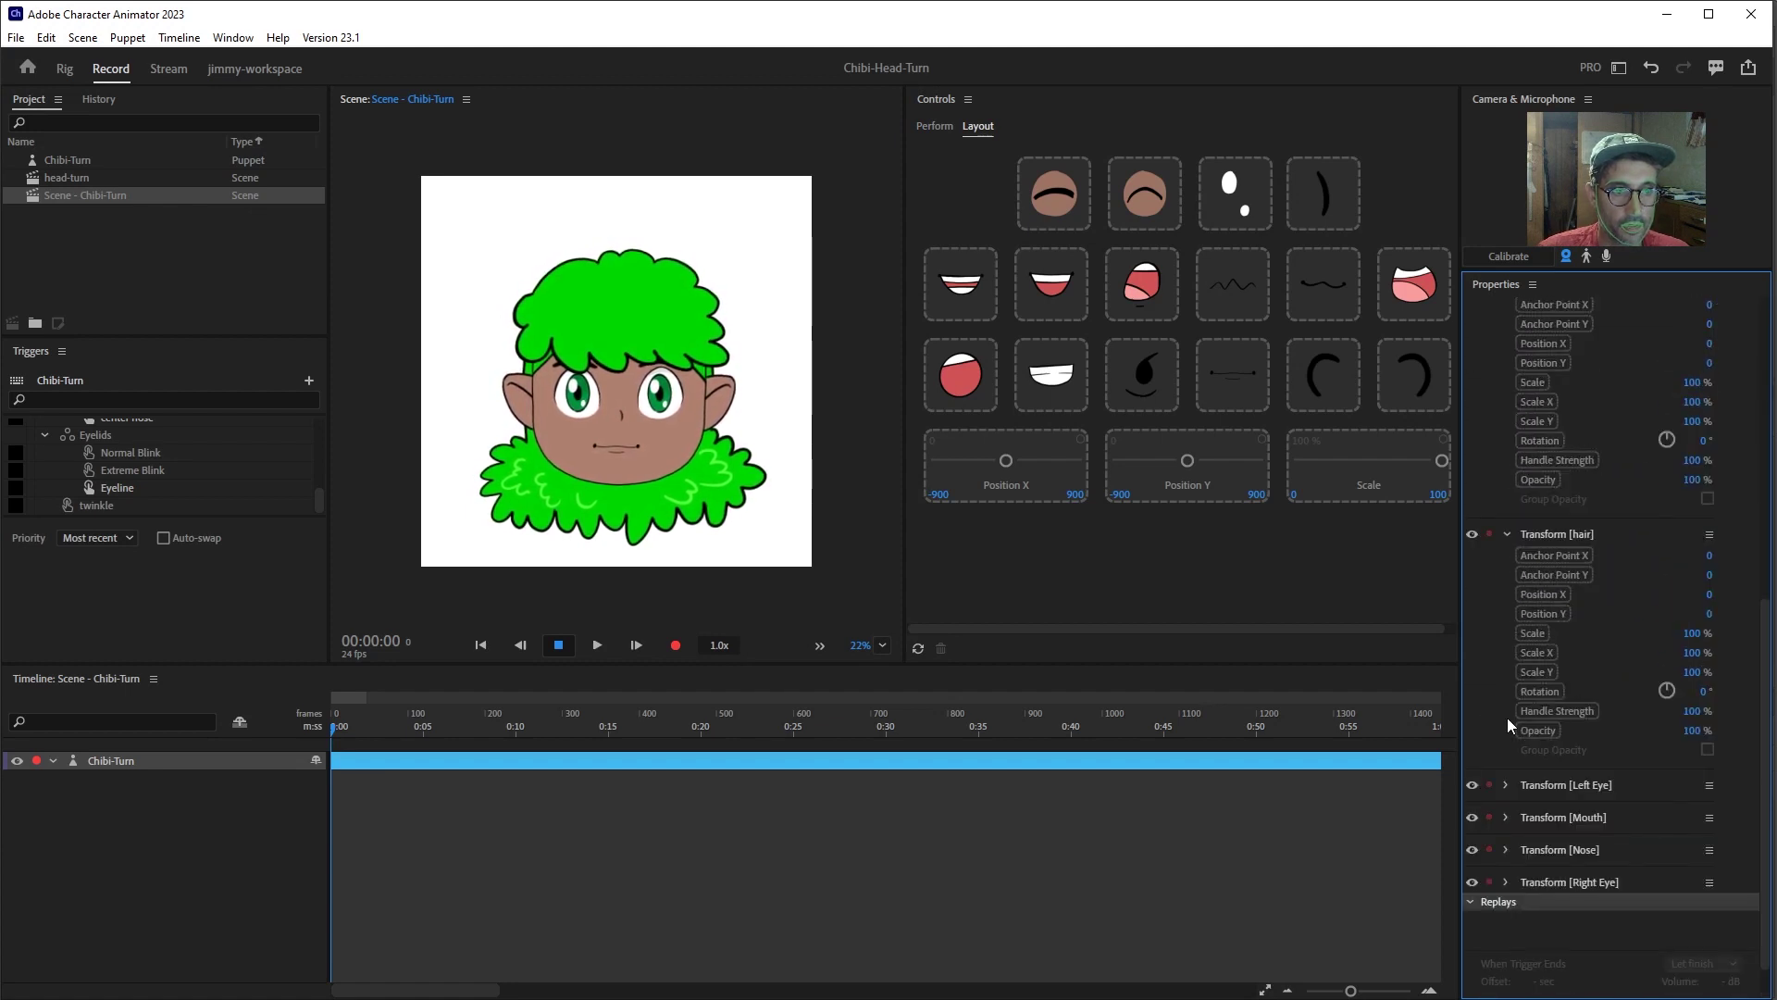
- Expand the Transform behaviors for Left Eye, Mouth, Nose and Right Eye
{"action": "left_click", "coordinate": [1504, 785]}
{"action": "scroll", "coordinate": [1504, 786], "scroll_direction": "down", "scroll_amount": 3}
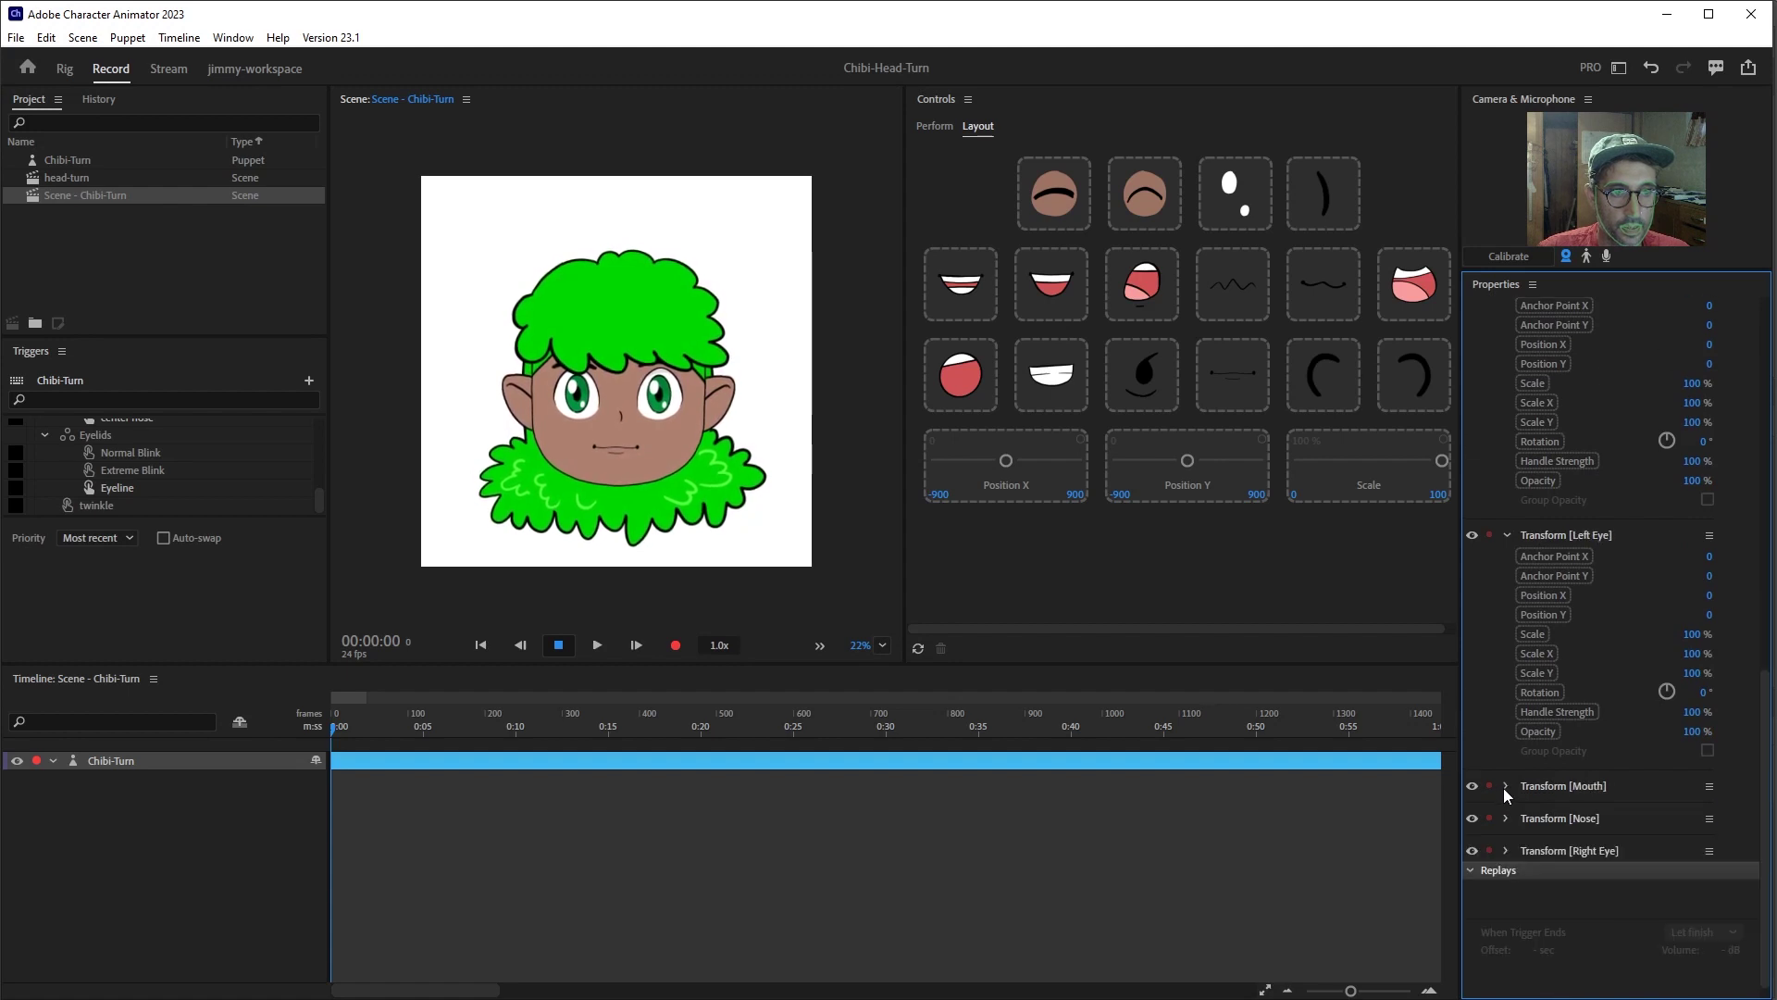
{"action": "left_click", "coordinate": [1507, 784]}
{"action": "scroll", "coordinate": [1503, 814], "scroll_direction": "down", "scroll_amount": 3}
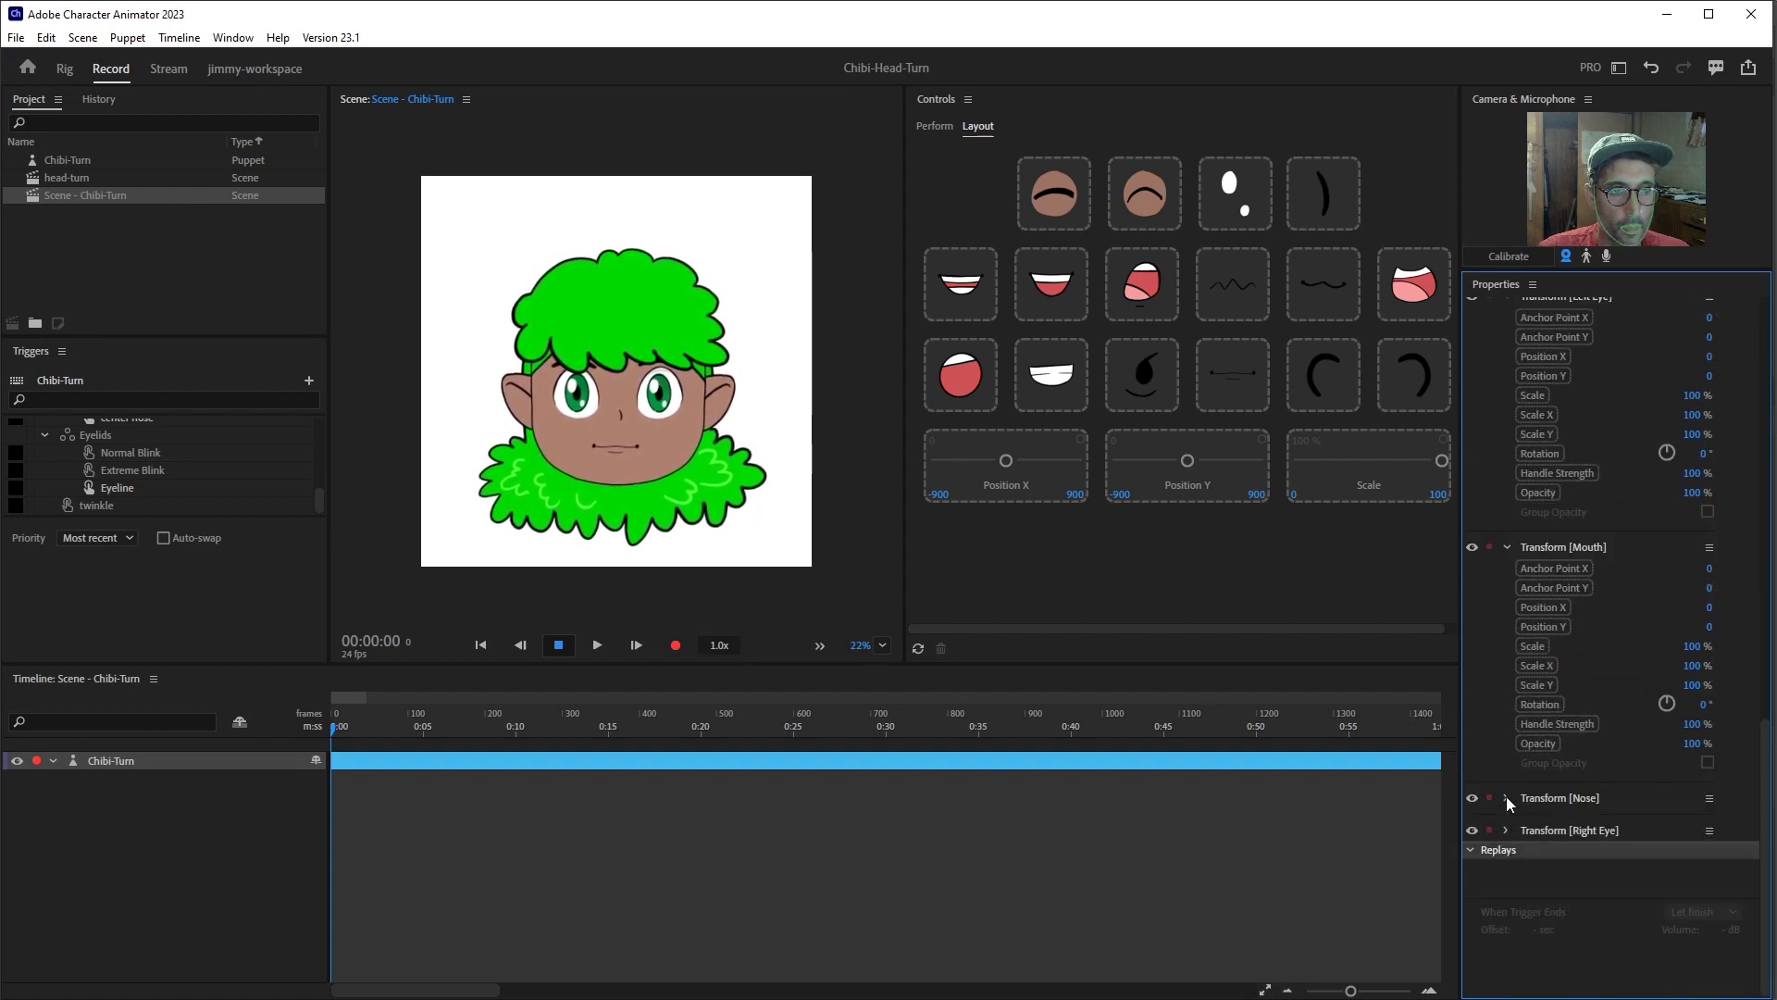
{"action": "left_click", "coordinate": [1507, 797]}
{"action": "scroll", "coordinate": [1507, 796], "scroll_direction": "down", "scroll_amount": 3}
{"action": "left_click", "coordinate": [1507, 829]}
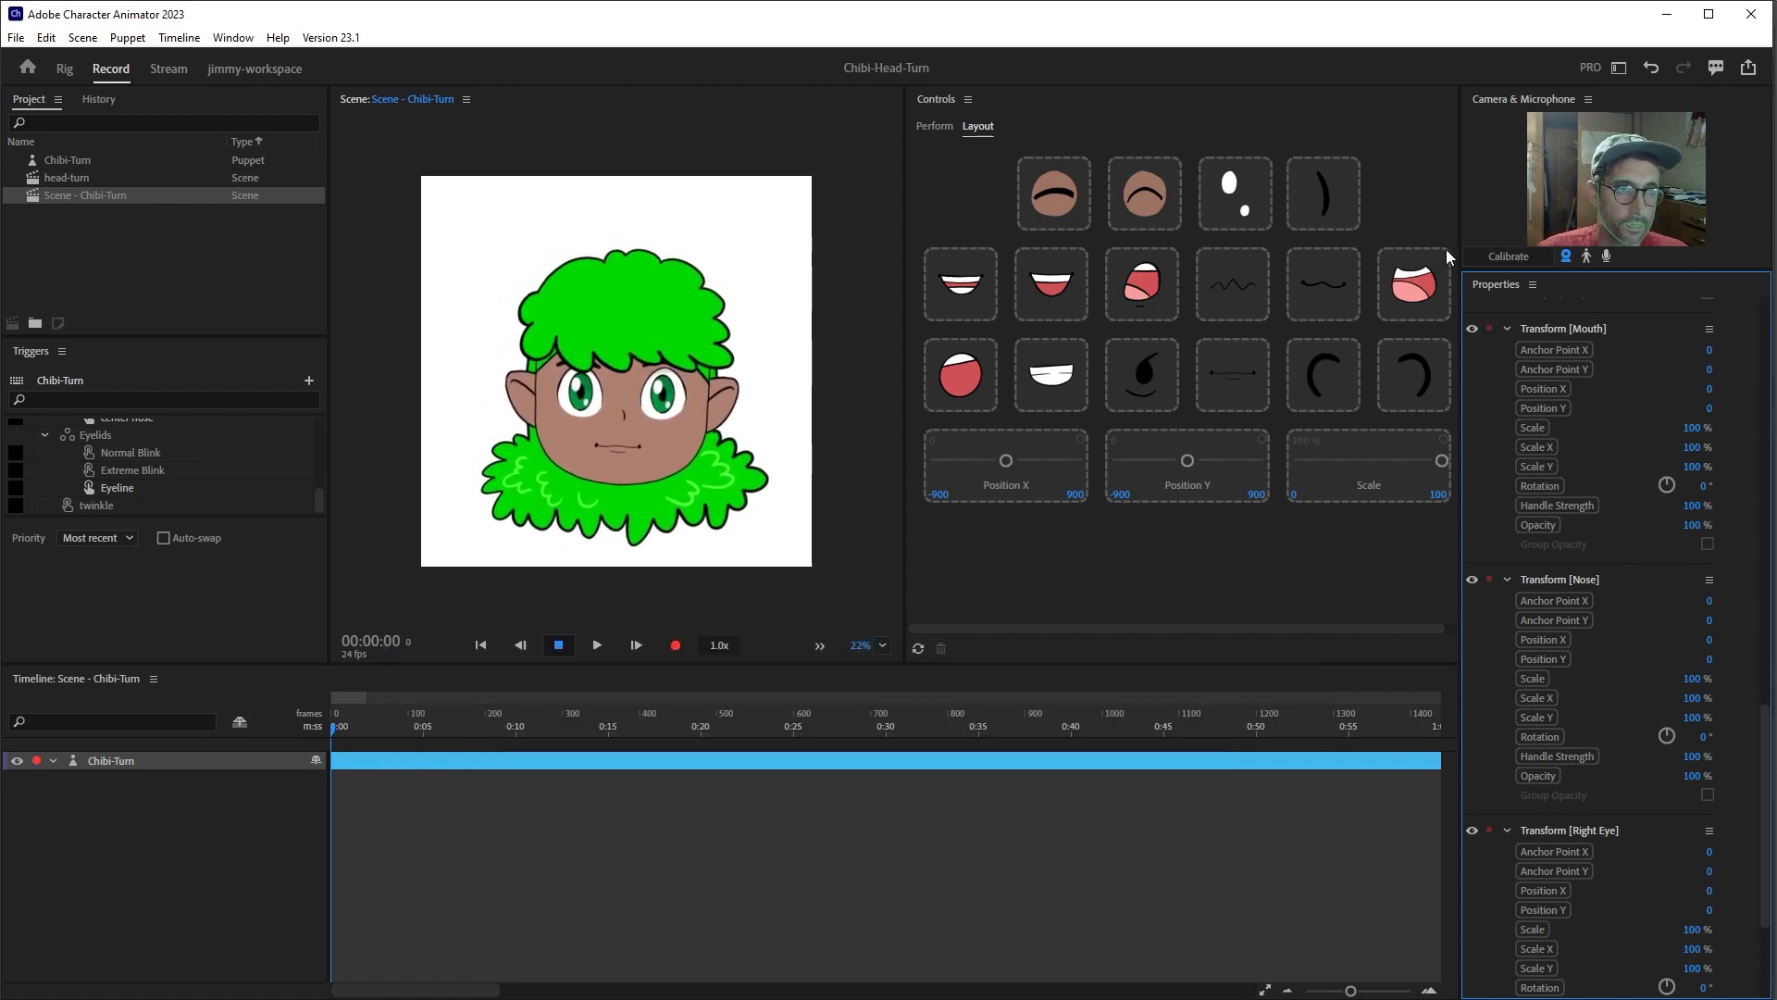
{"action": "scroll", "coordinate": [1564, 424], "scroll_direction": "down", "scroll_amount": 6}
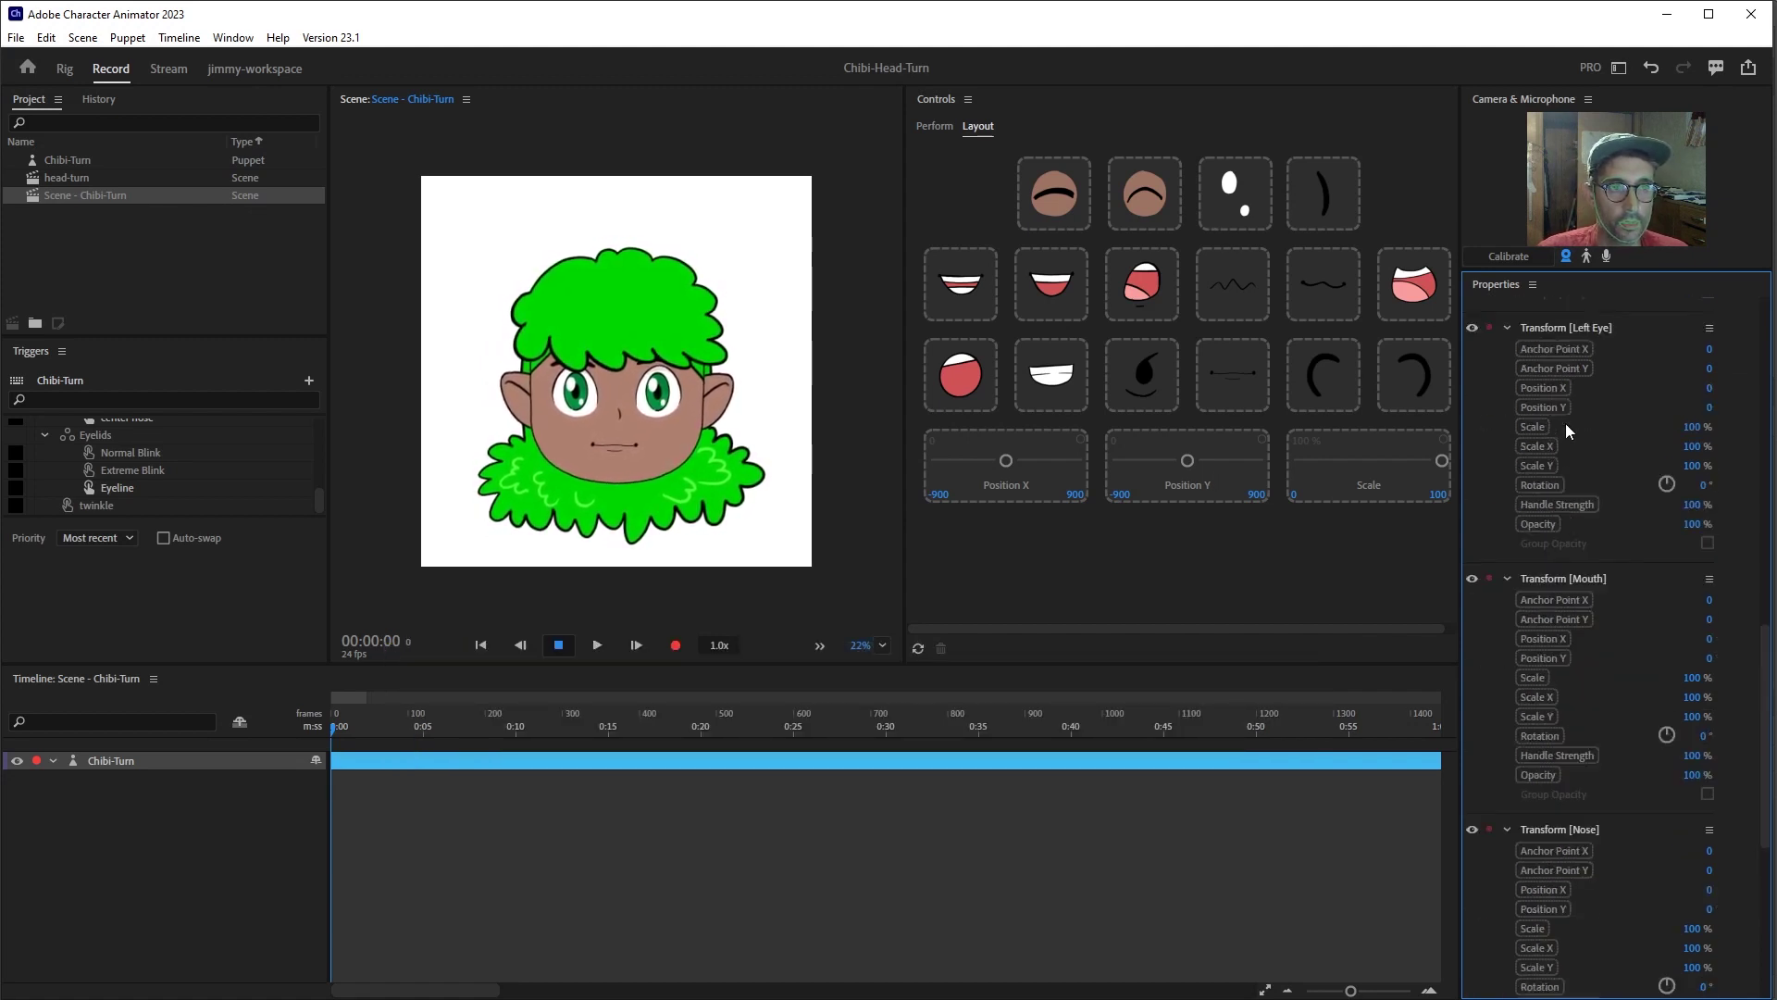
{"action": "scroll", "coordinate": [1565, 424], "scroll_direction": "up", "scroll_amount": 4}
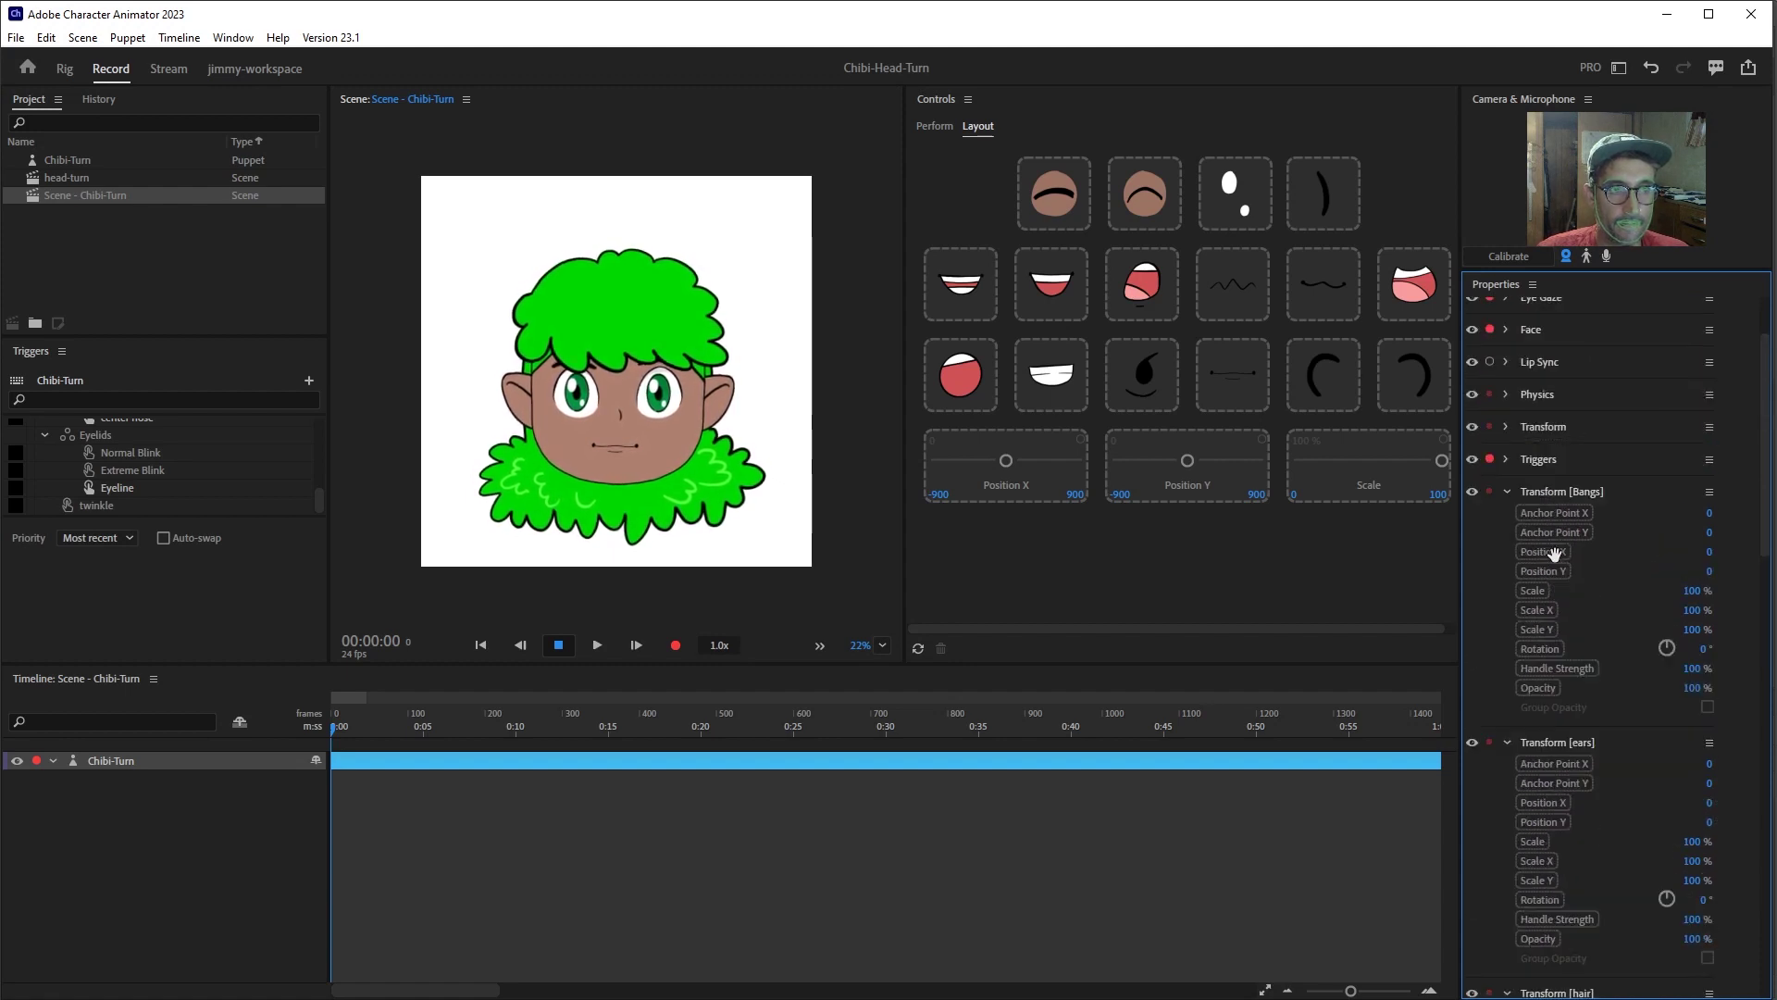
- Add Position X slider controls for Bangs, ears and hair in a row below the existing transform sliders
{"action": "left_click_drag", "start_coordinate": [1553, 553], "coordinate": [1013, 557]}
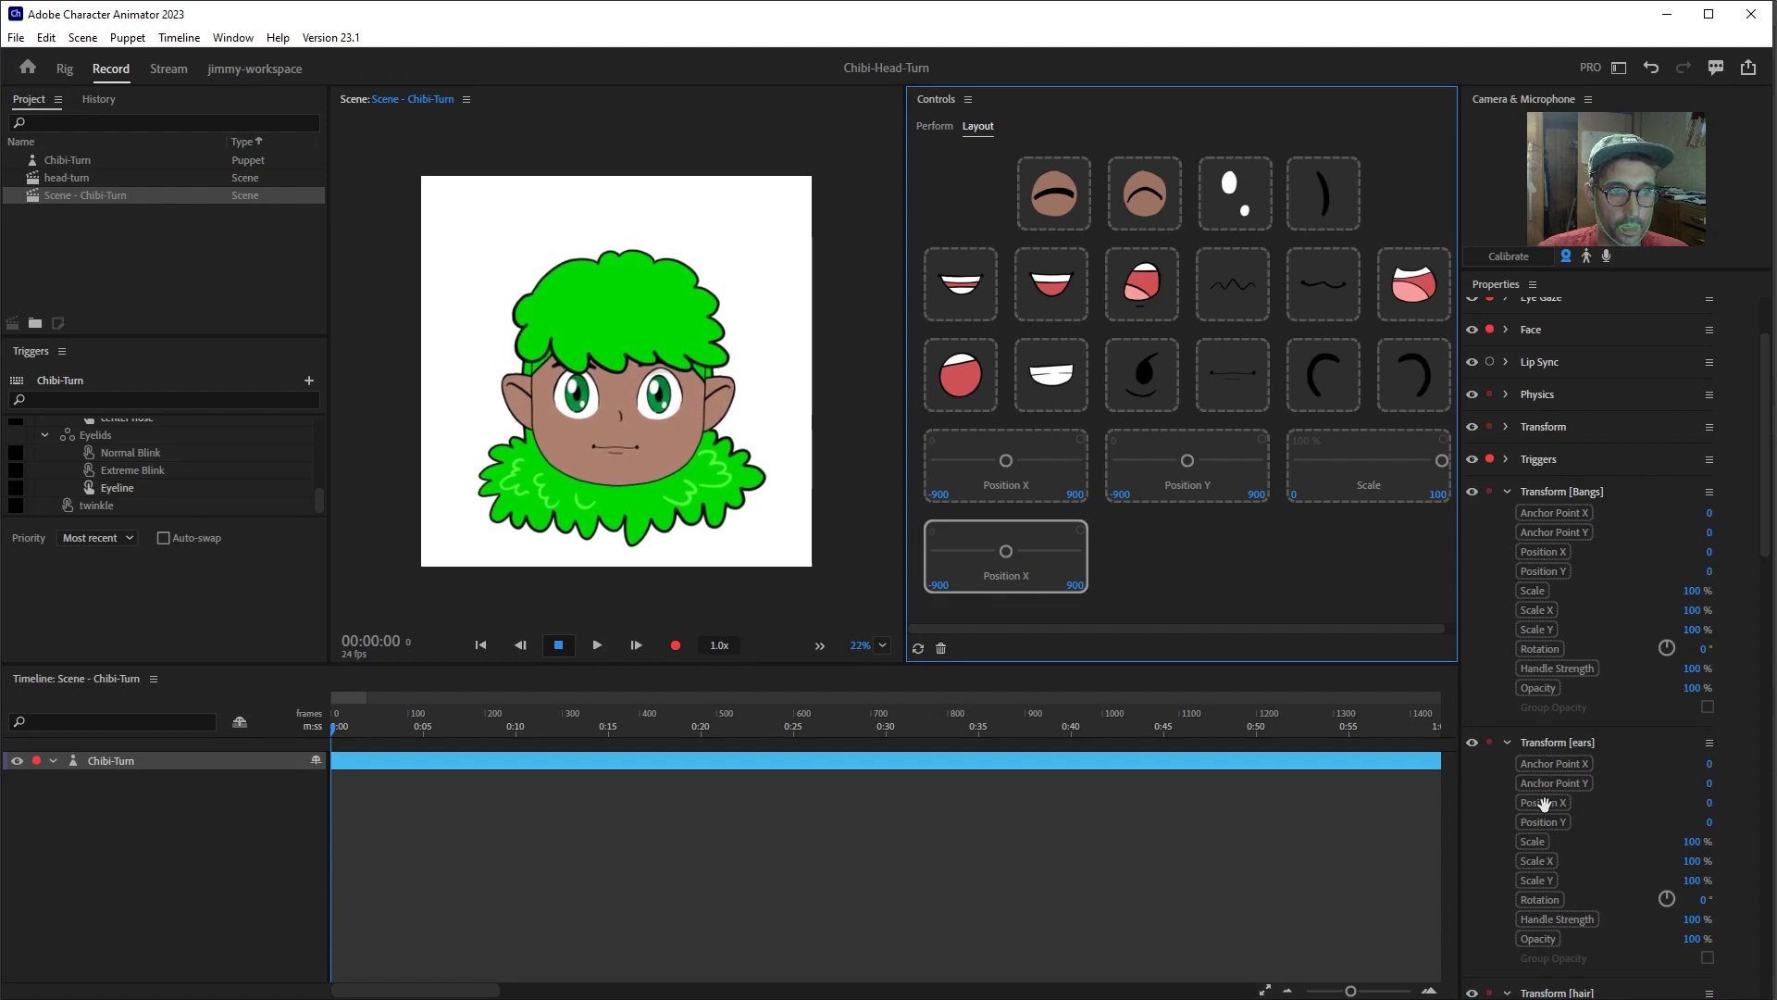
{"action": "left_click_drag", "start_coordinate": [1544, 801], "coordinate": [1194, 553]}
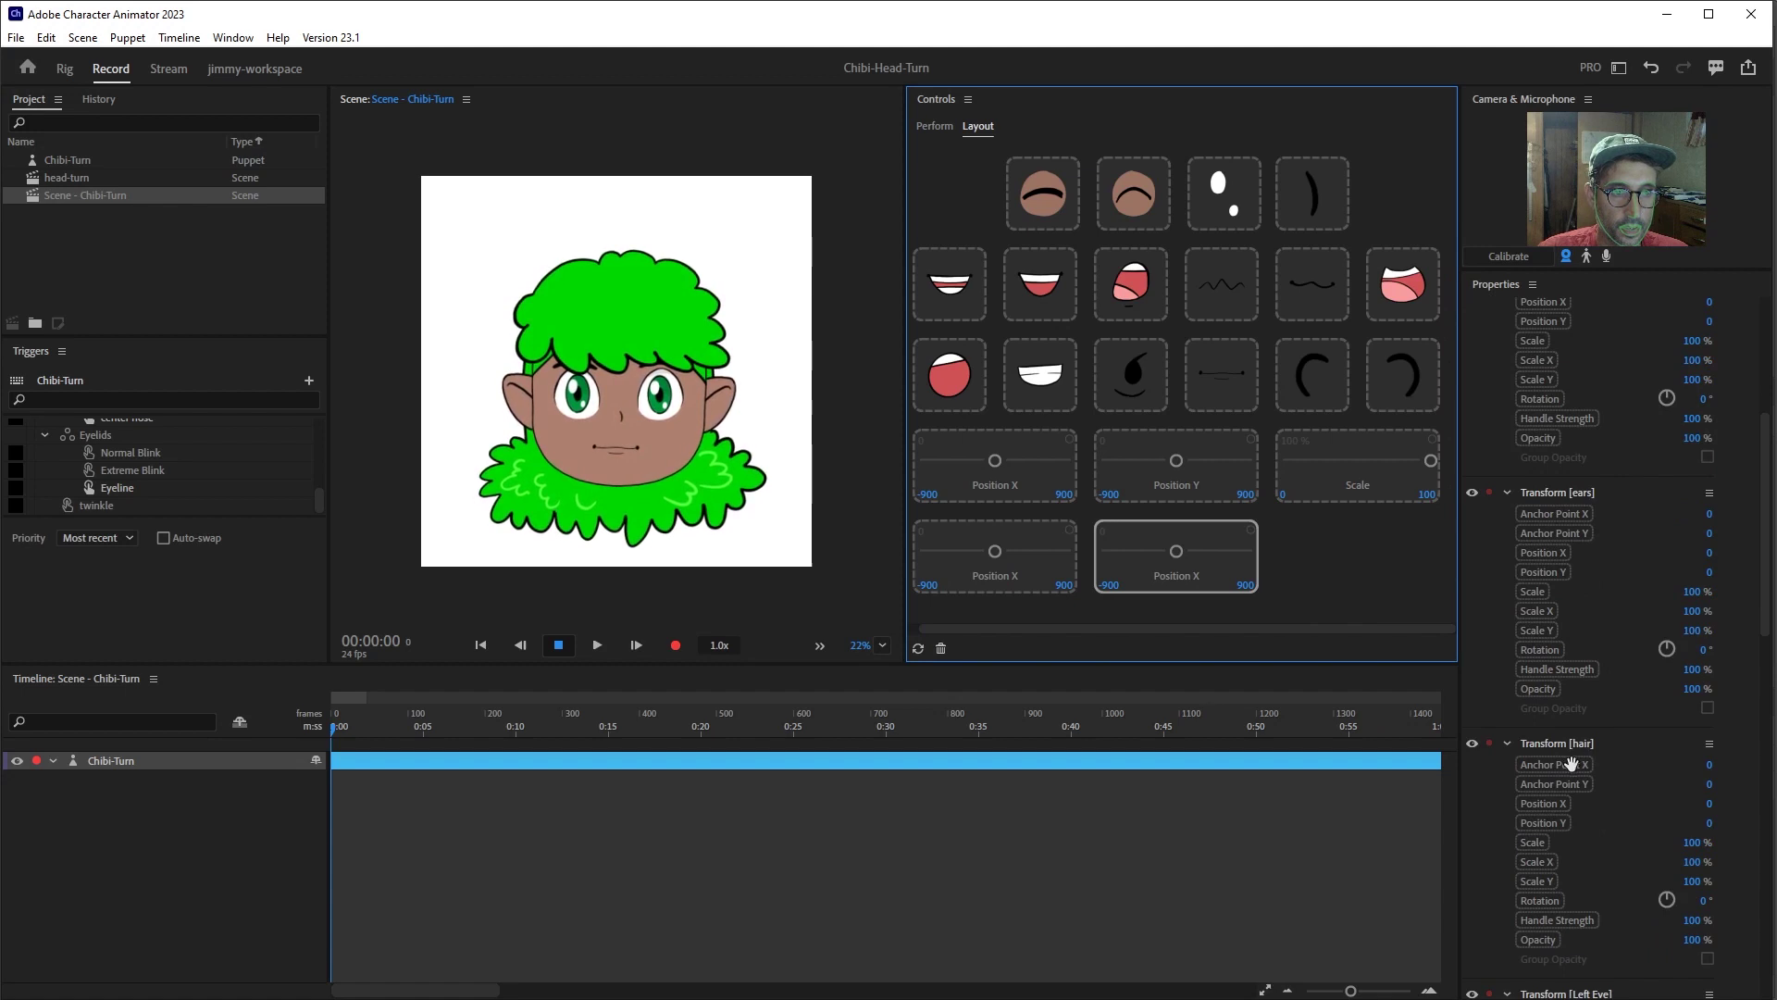
{"action": "scroll", "coordinate": [1526, 782], "scroll_direction": "down", "scroll_amount": 3}
{"action": "left_click_drag", "start_coordinate": [1541, 803], "coordinate": [1361, 555]}
- Add Position X slider controls for Left Eye, Mouth and Nose in a new row below the Bangs, ears and hair sliders
{"action": "scroll", "coordinate": [1528, 770], "scroll_direction": "down", "scroll_amount": 3}
{"action": "scroll", "coordinate": [1527, 770], "scroll_direction": "down", "scroll_amount": 2}
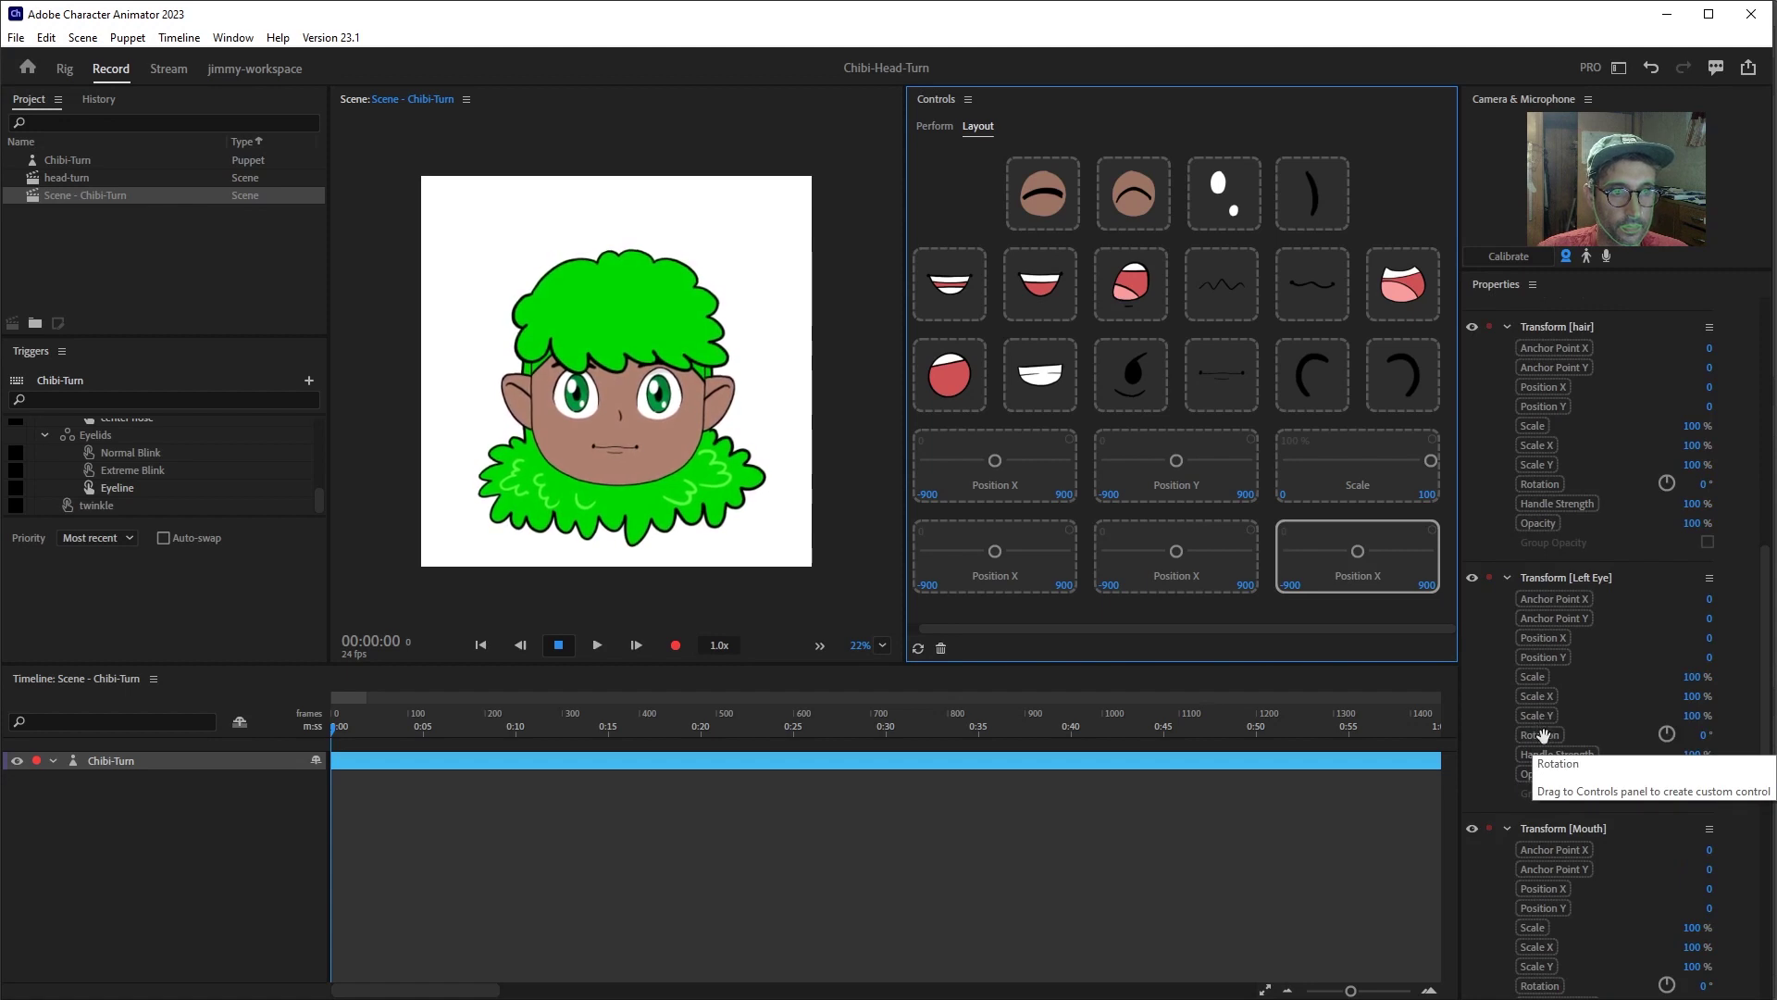
{"action": "left_click_drag", "start_coordinate": [1538, 639], "coordinate": [1013, 585]}
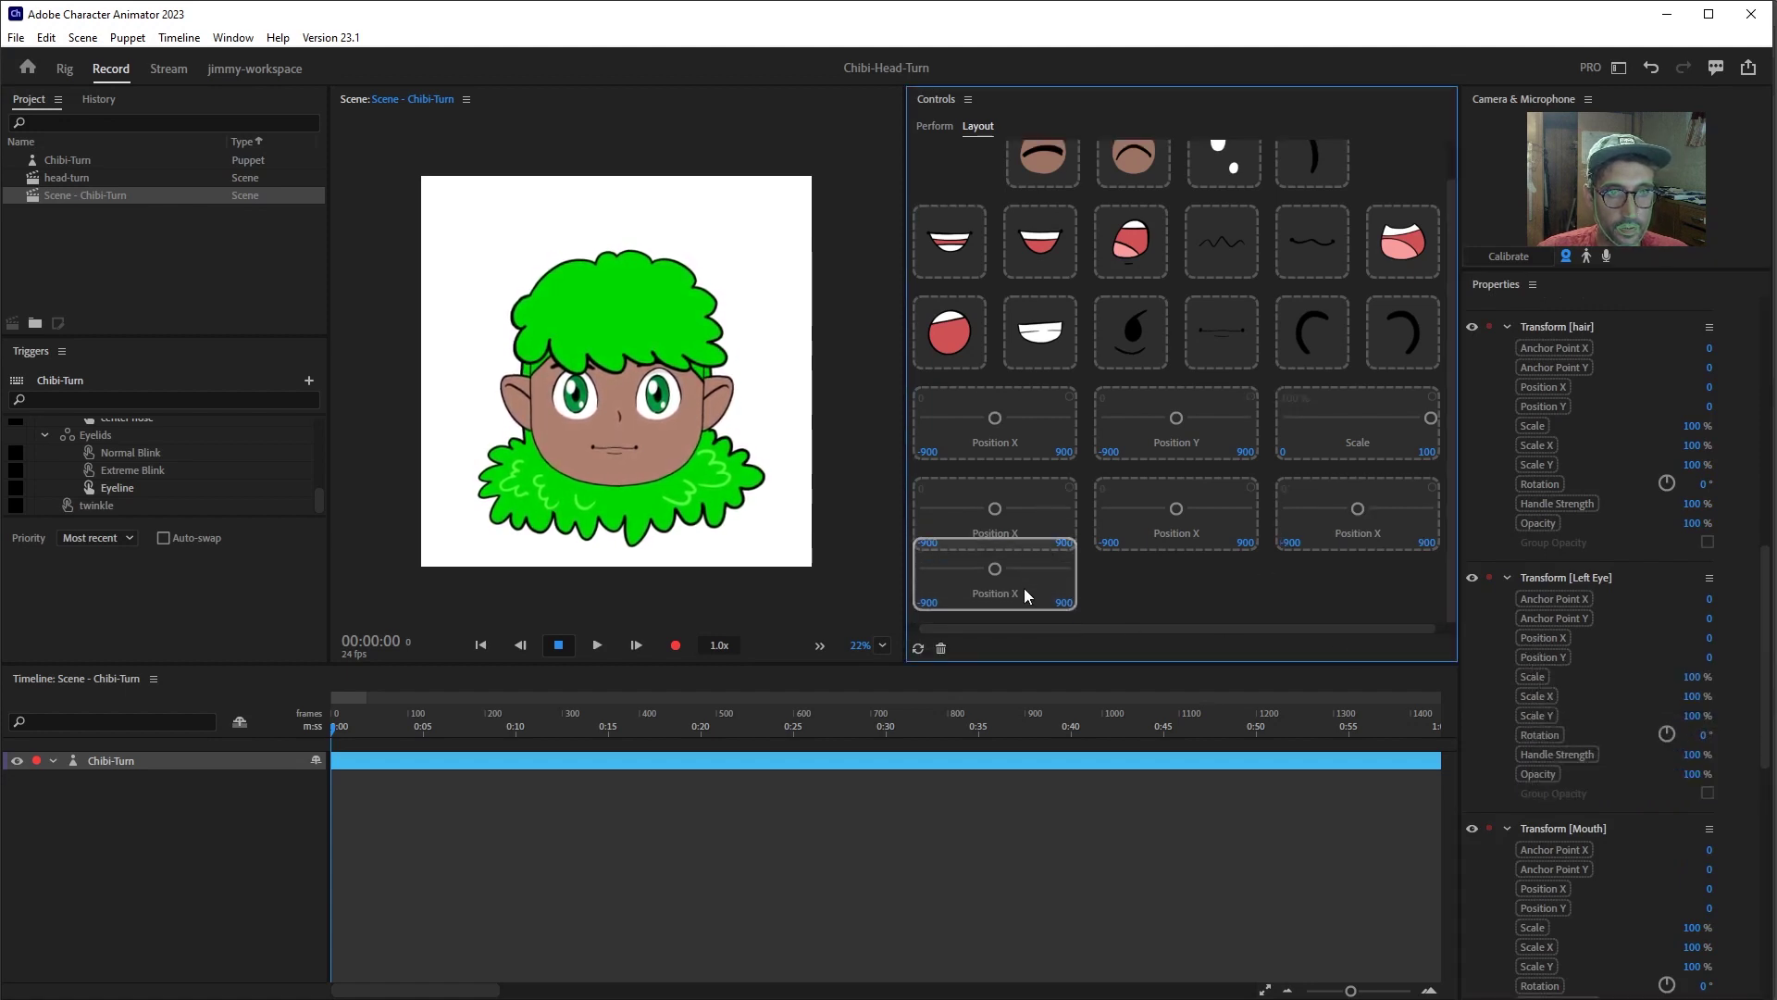
{"action": "scroll", "coordinate": [1563, 796], "scroll_direction": "down", "scroll_amount": 1}
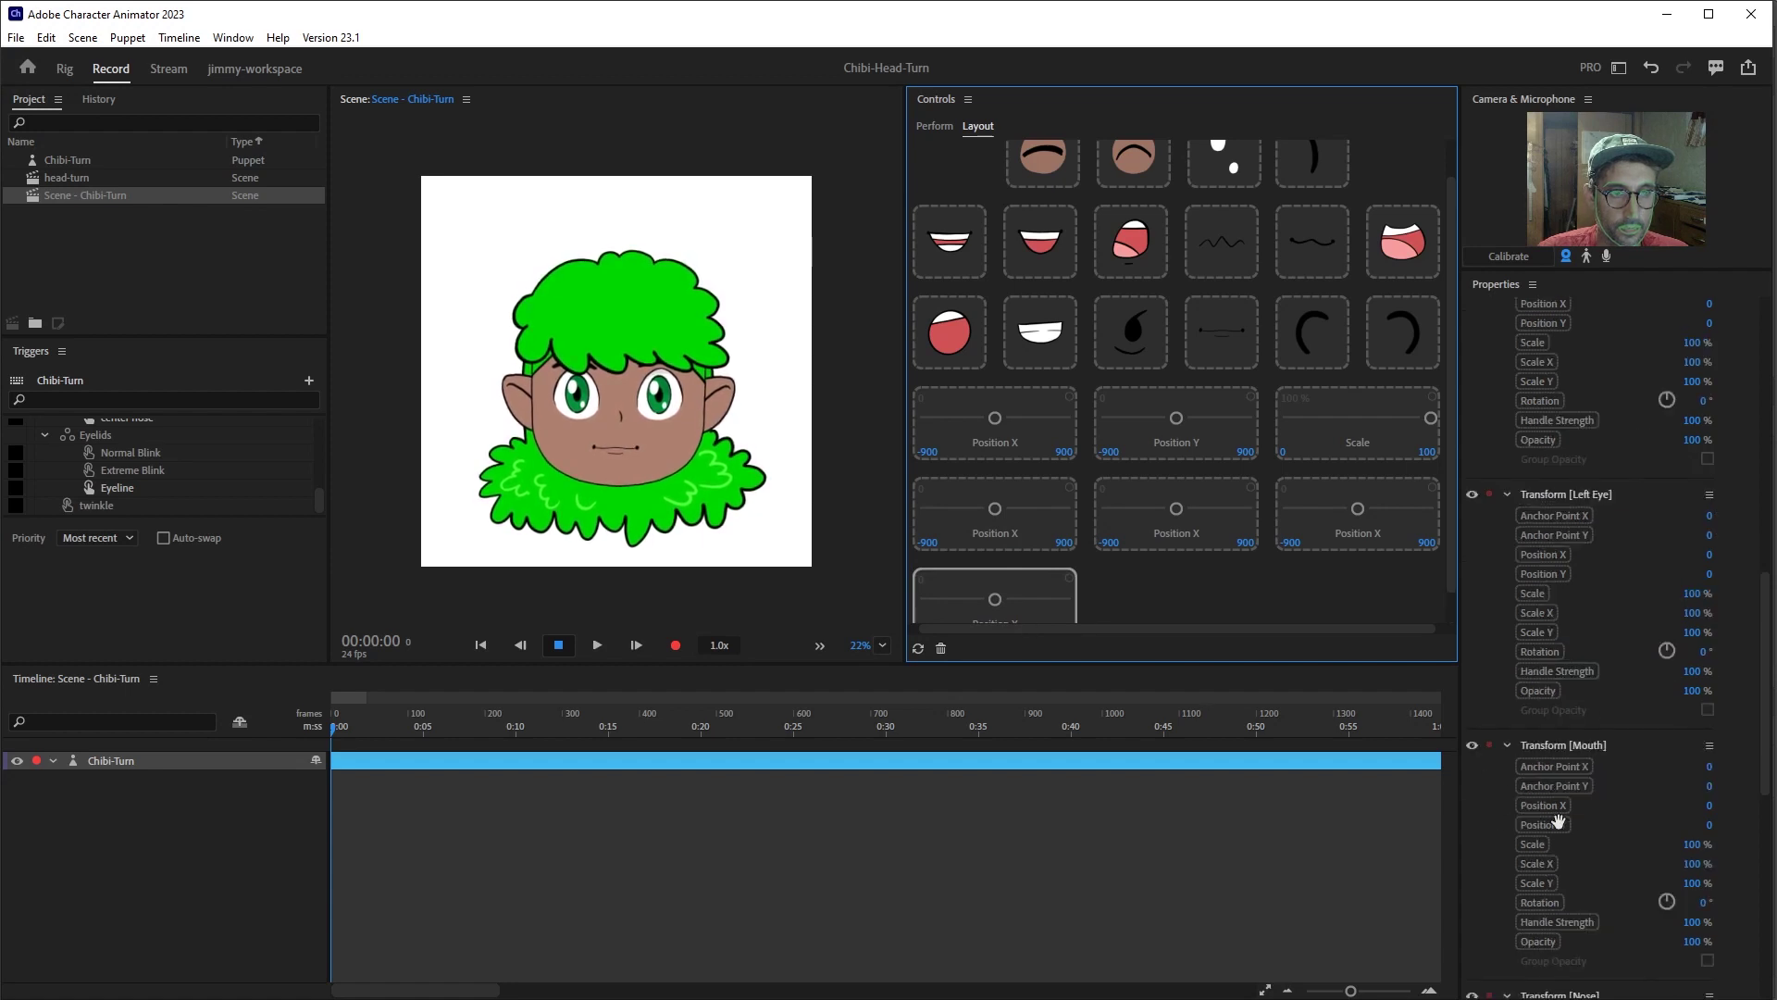
{"action": "left_click_drag", "start_coordinate": [1552, 808], "coordinate": [1191, 601]}
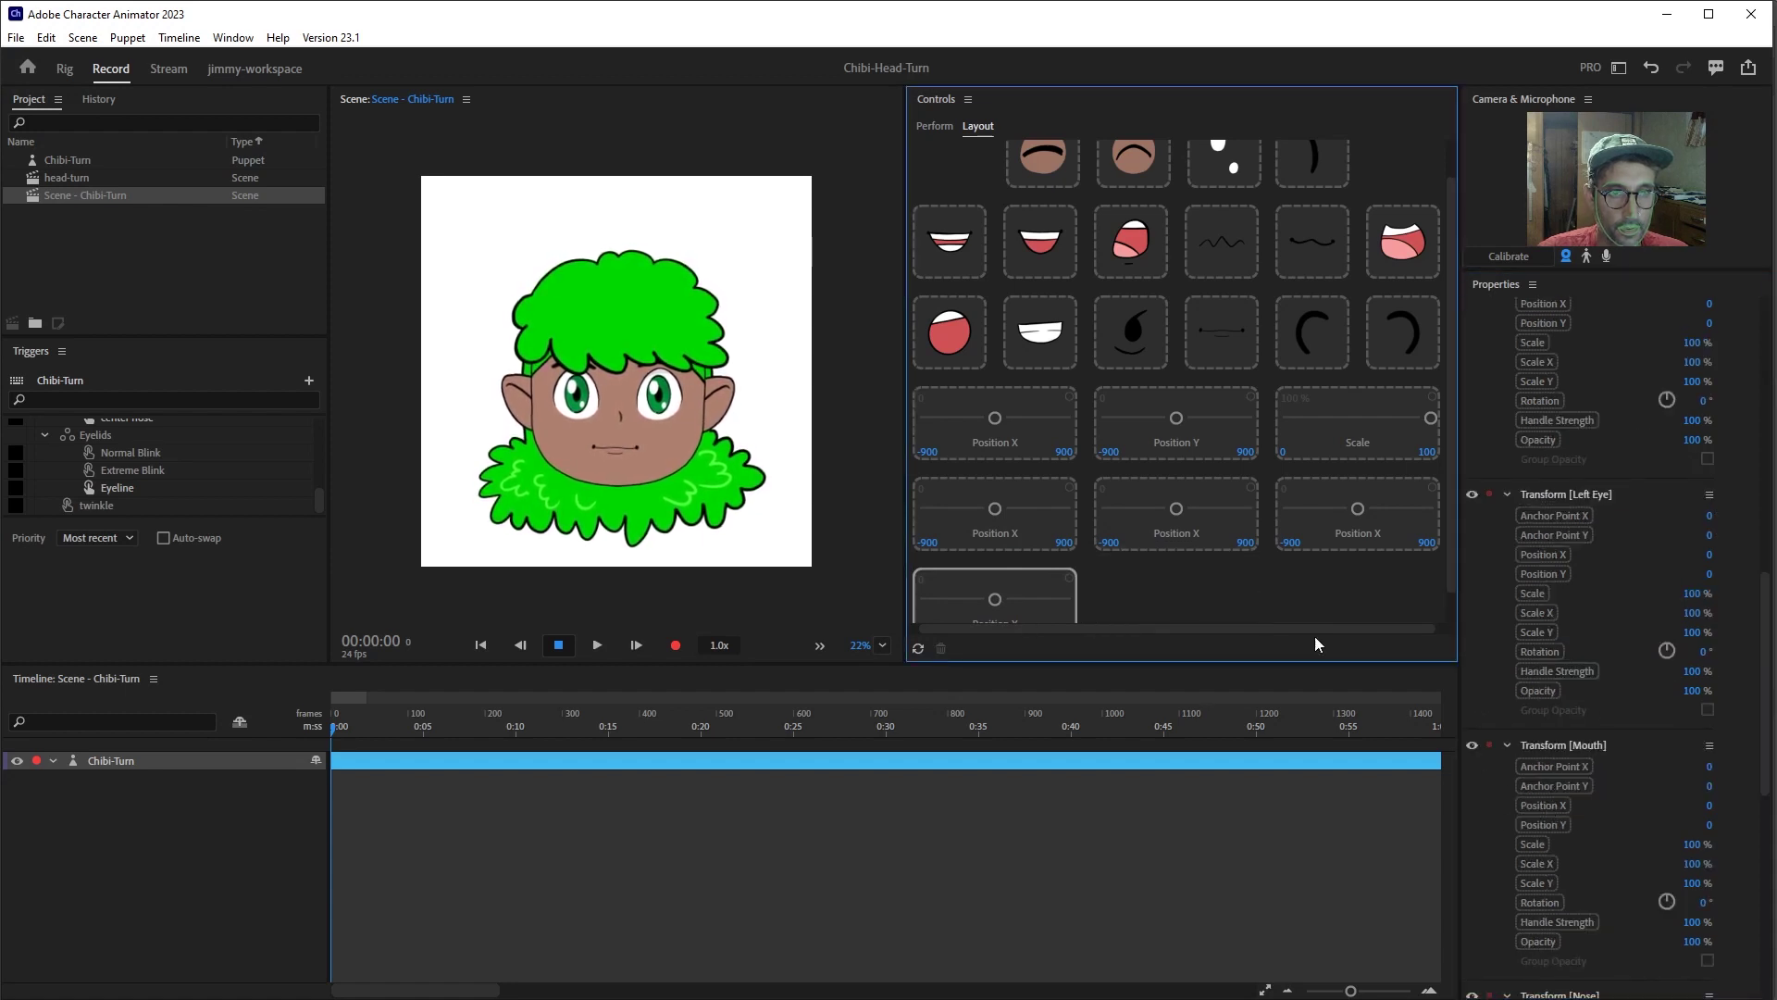
{"action": "scroll", "coordinate": [1574, 798], "scroll_direction": "down", "scroll_amount": 2}
{"action": "scroll", "coordinate": [1573, 799], "scroll_direction": "down", "scroll_amount": 1}
{"action": "left_click_drag", "start_coordinate": [1546, 807], "coordinate": [1357, 602]}
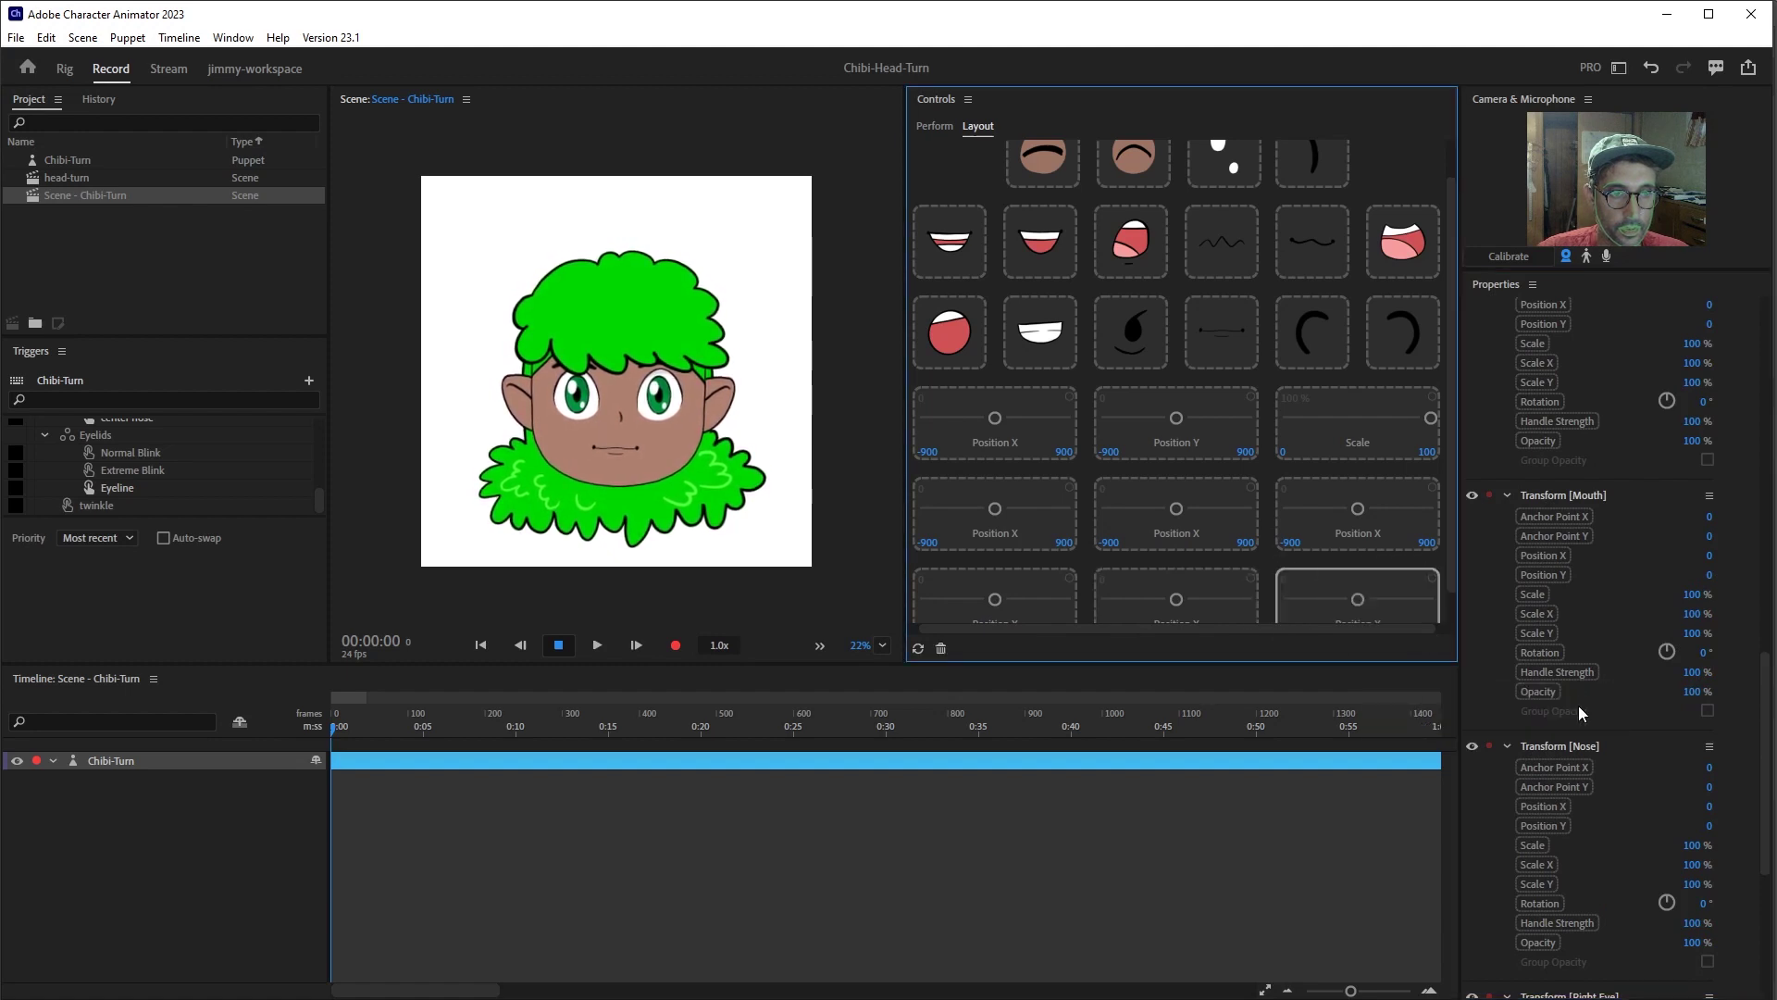
- Add the Right Eye's Position X slider below the others, align the sliders in their rows and return the controls to performing mode
{"action": "scroll", "coordinate": [1578, 721], "scroll_direction": "down", "scroll_amount": 1}
{"action": "left_click_drag", "start_coordinate": [1542, 807], "coordinate": [944, 621]}
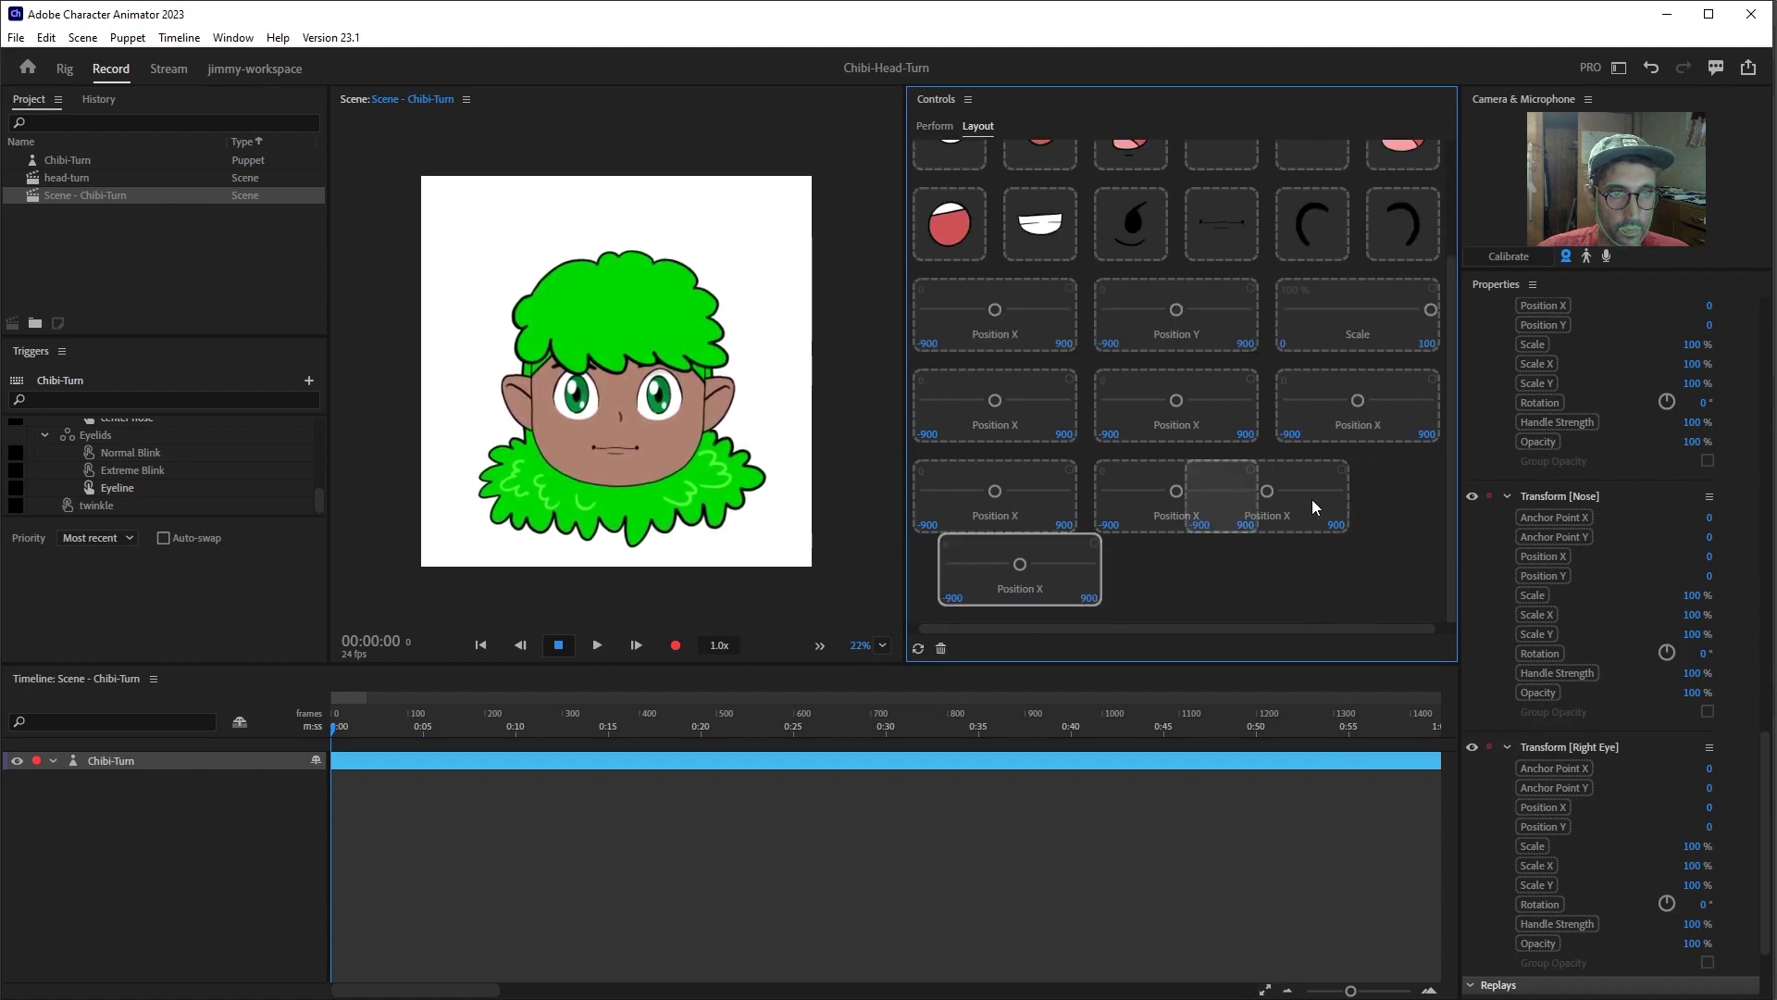
{"action": "left_click", "coordinate": [1090, 591]}
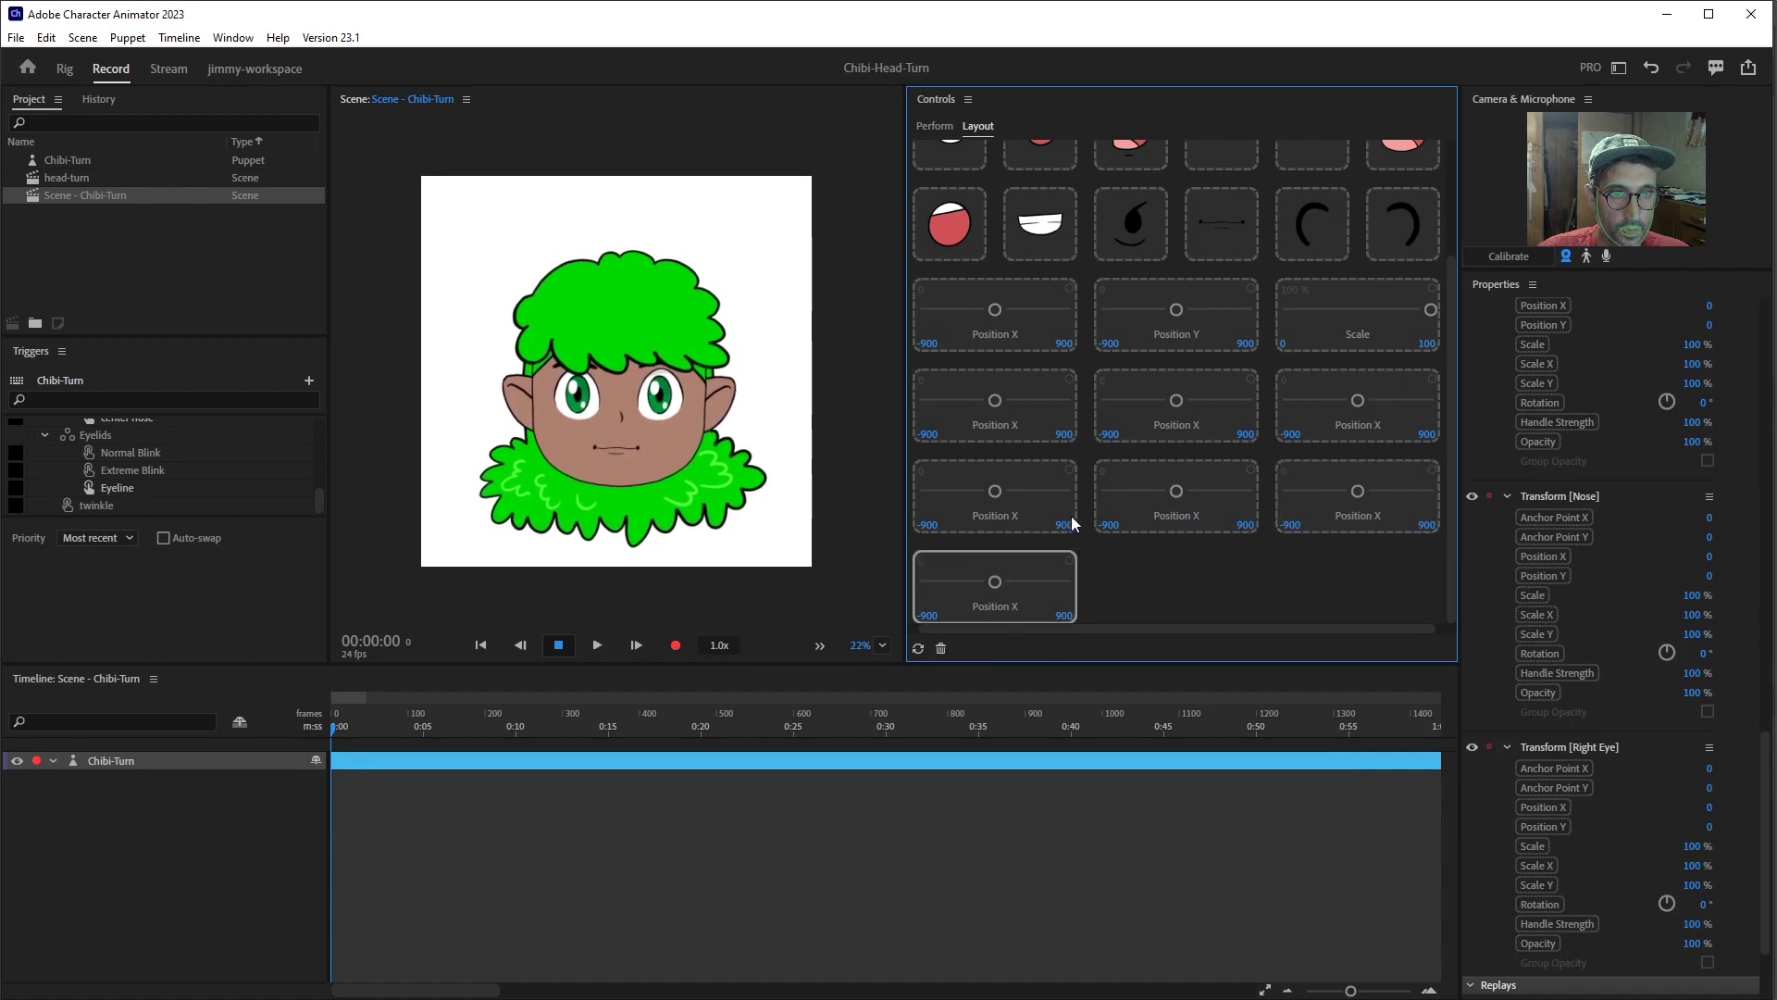
{"action": "scroll", "coordinate": [1599, 745], "scroll_direction": "down", "scroll_amount": 3}
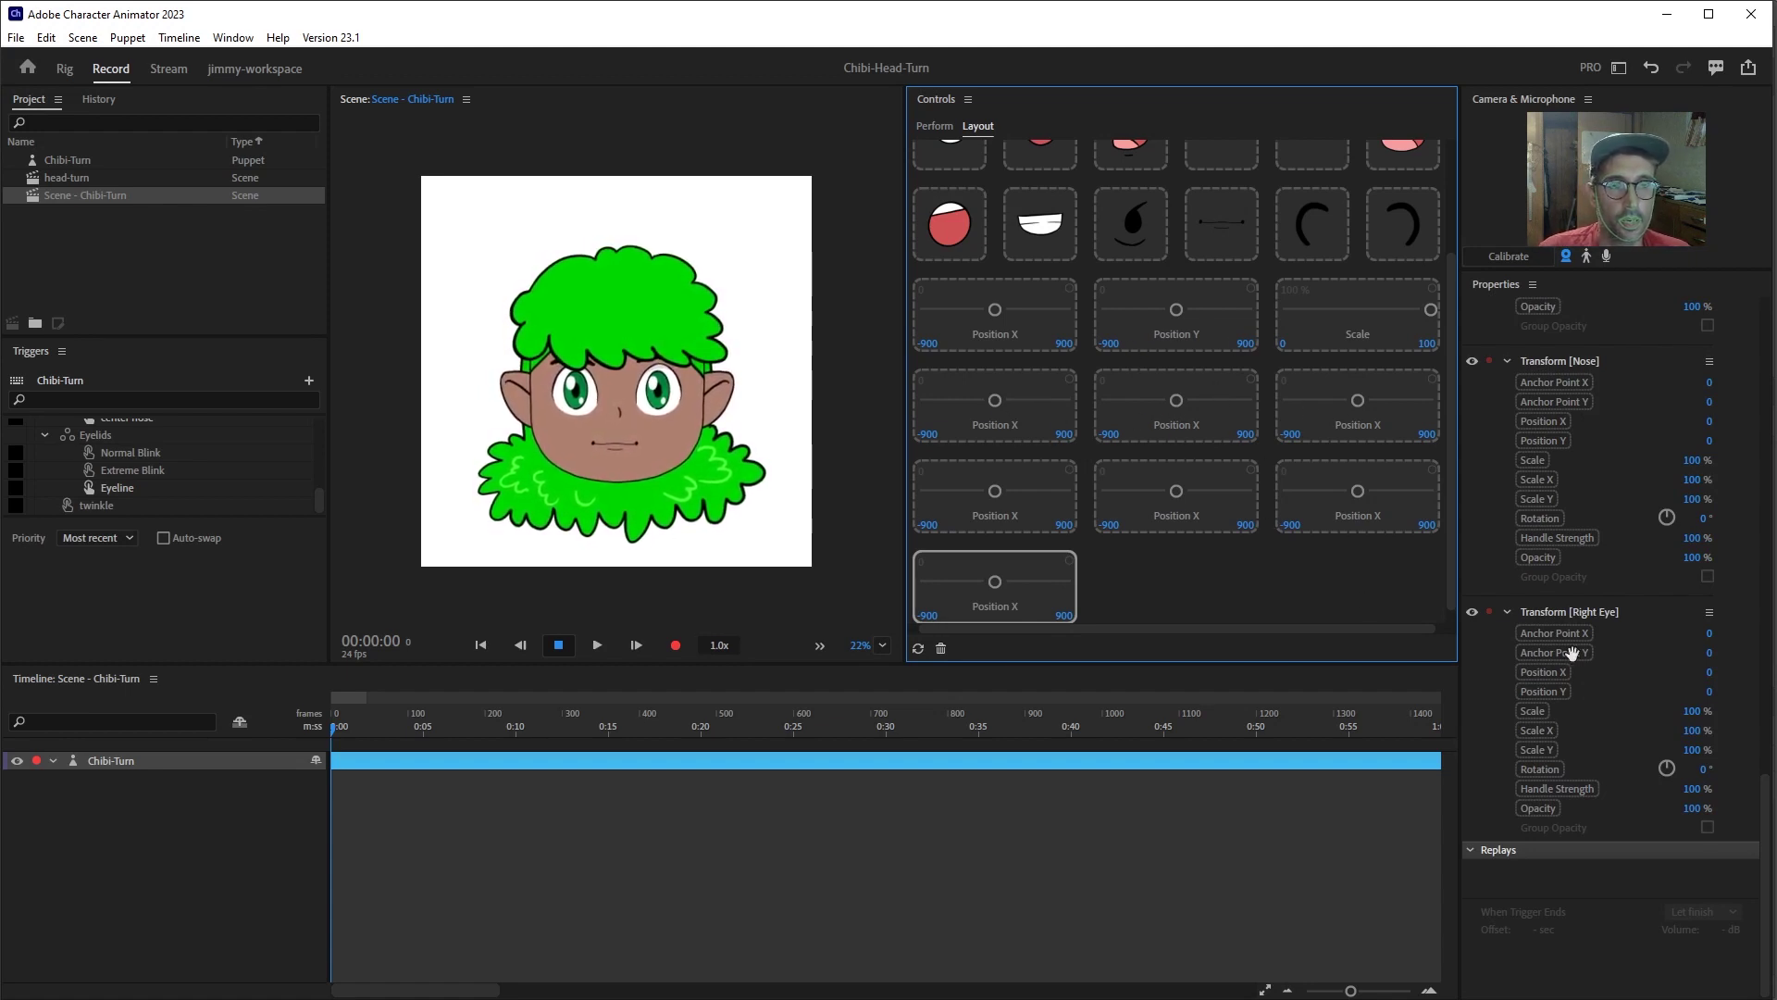
{"action": "left_click", "coordinate": [935, 129]}
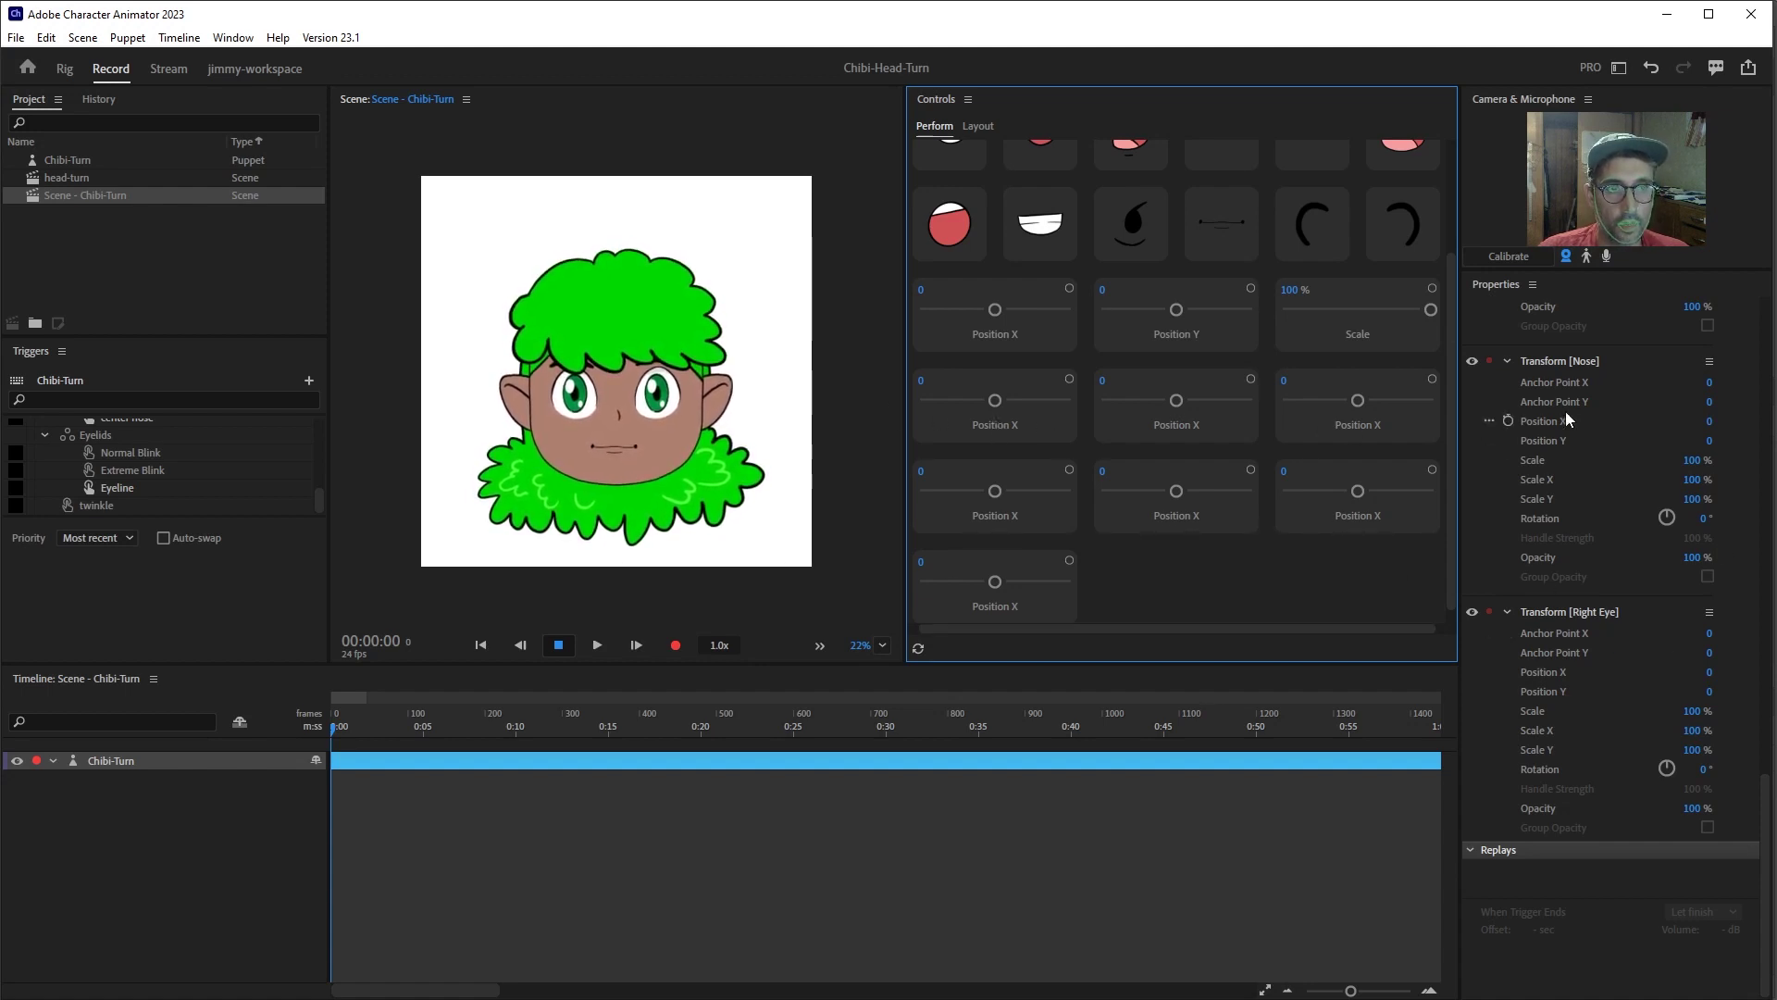
{"action": "left_click", "coordinate": [980, 129]}
{"action": "left_click", "coordinate": [998, 431]}
{"action": "right_click", "coordinate": [998, 425]}
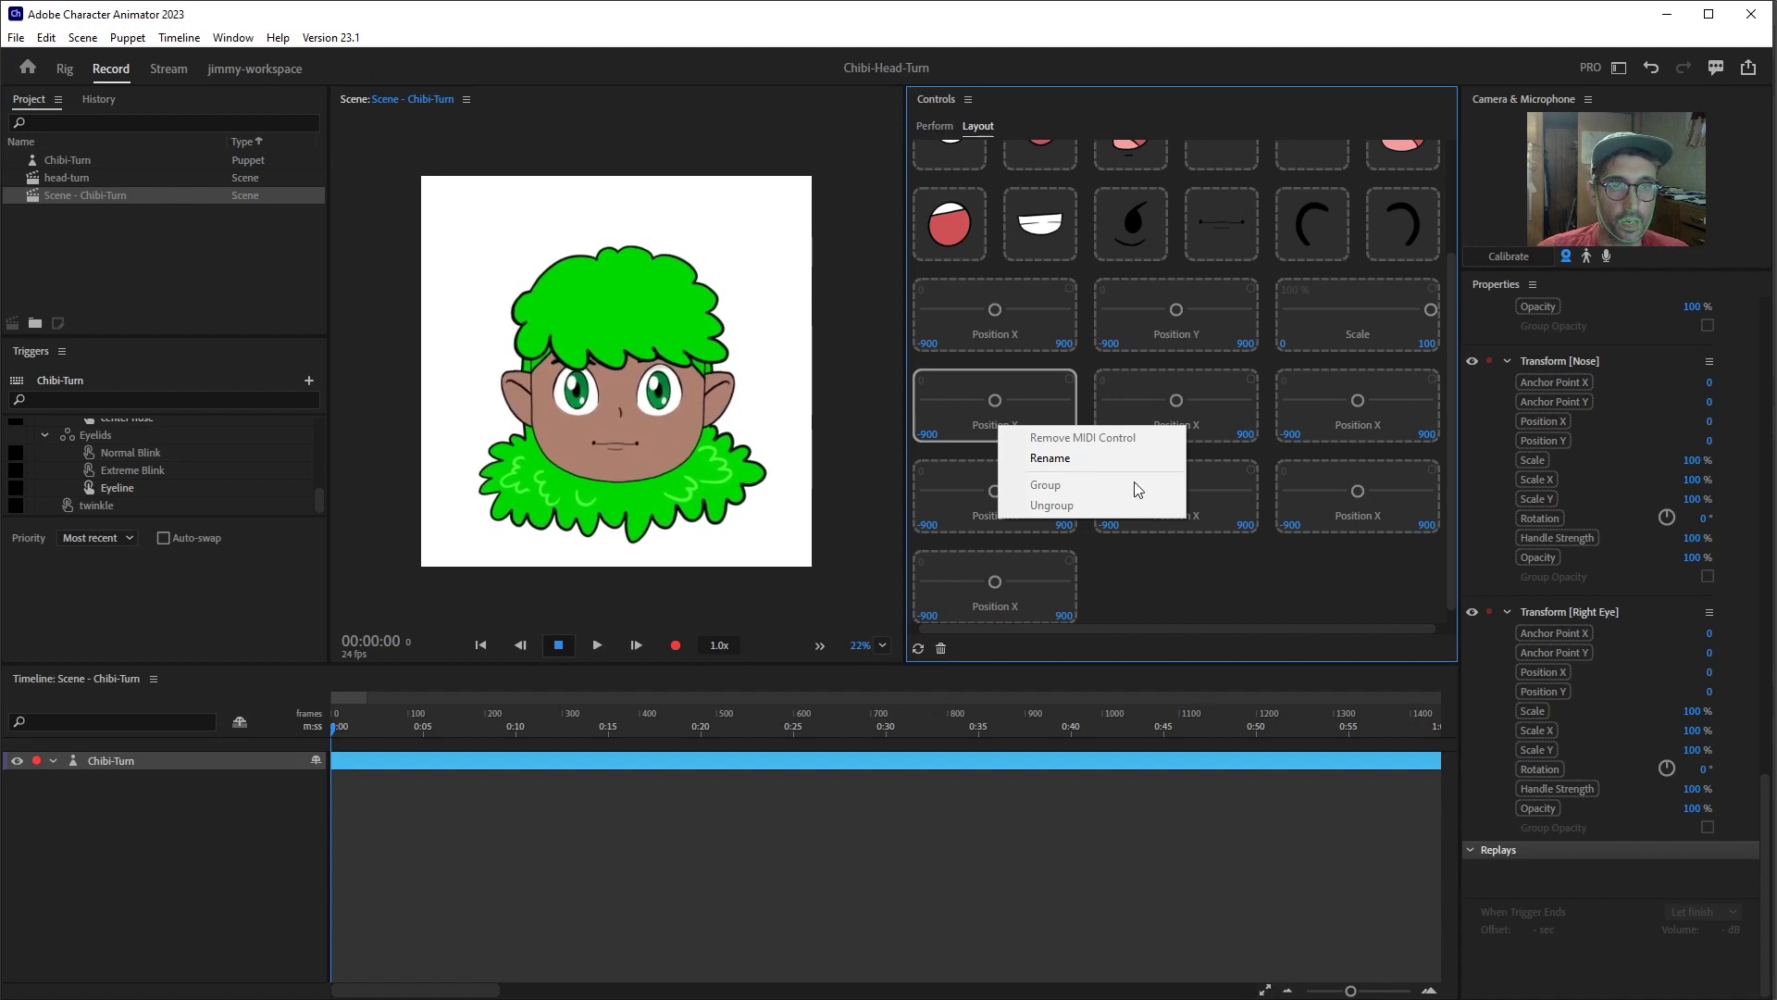
{"action": "left_click", "coordinate": [935, 126]}
{"action": "left_click", "coordinate": [935, 127]}
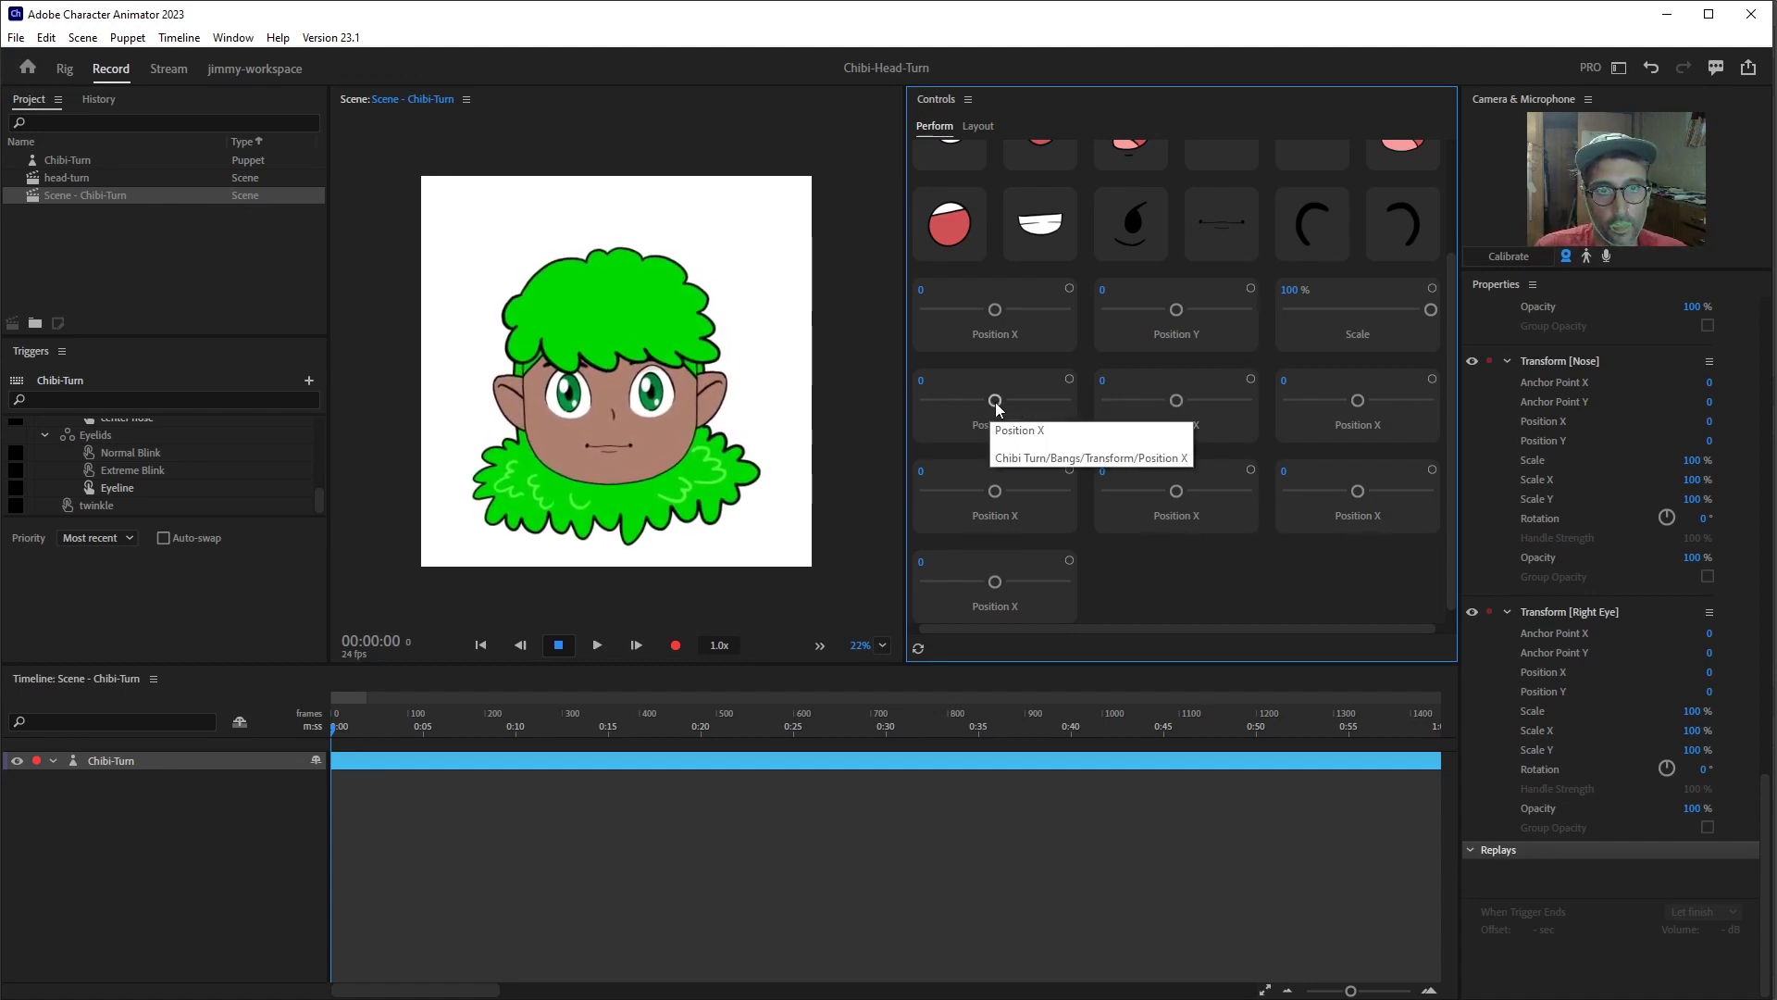
- Shift the bangs to about 137 and the ears to about -46 with their Position X sliders
{"action": "left_click_drag", "start_coordinate": [996, 402], "coordinate": [1007, 401]}
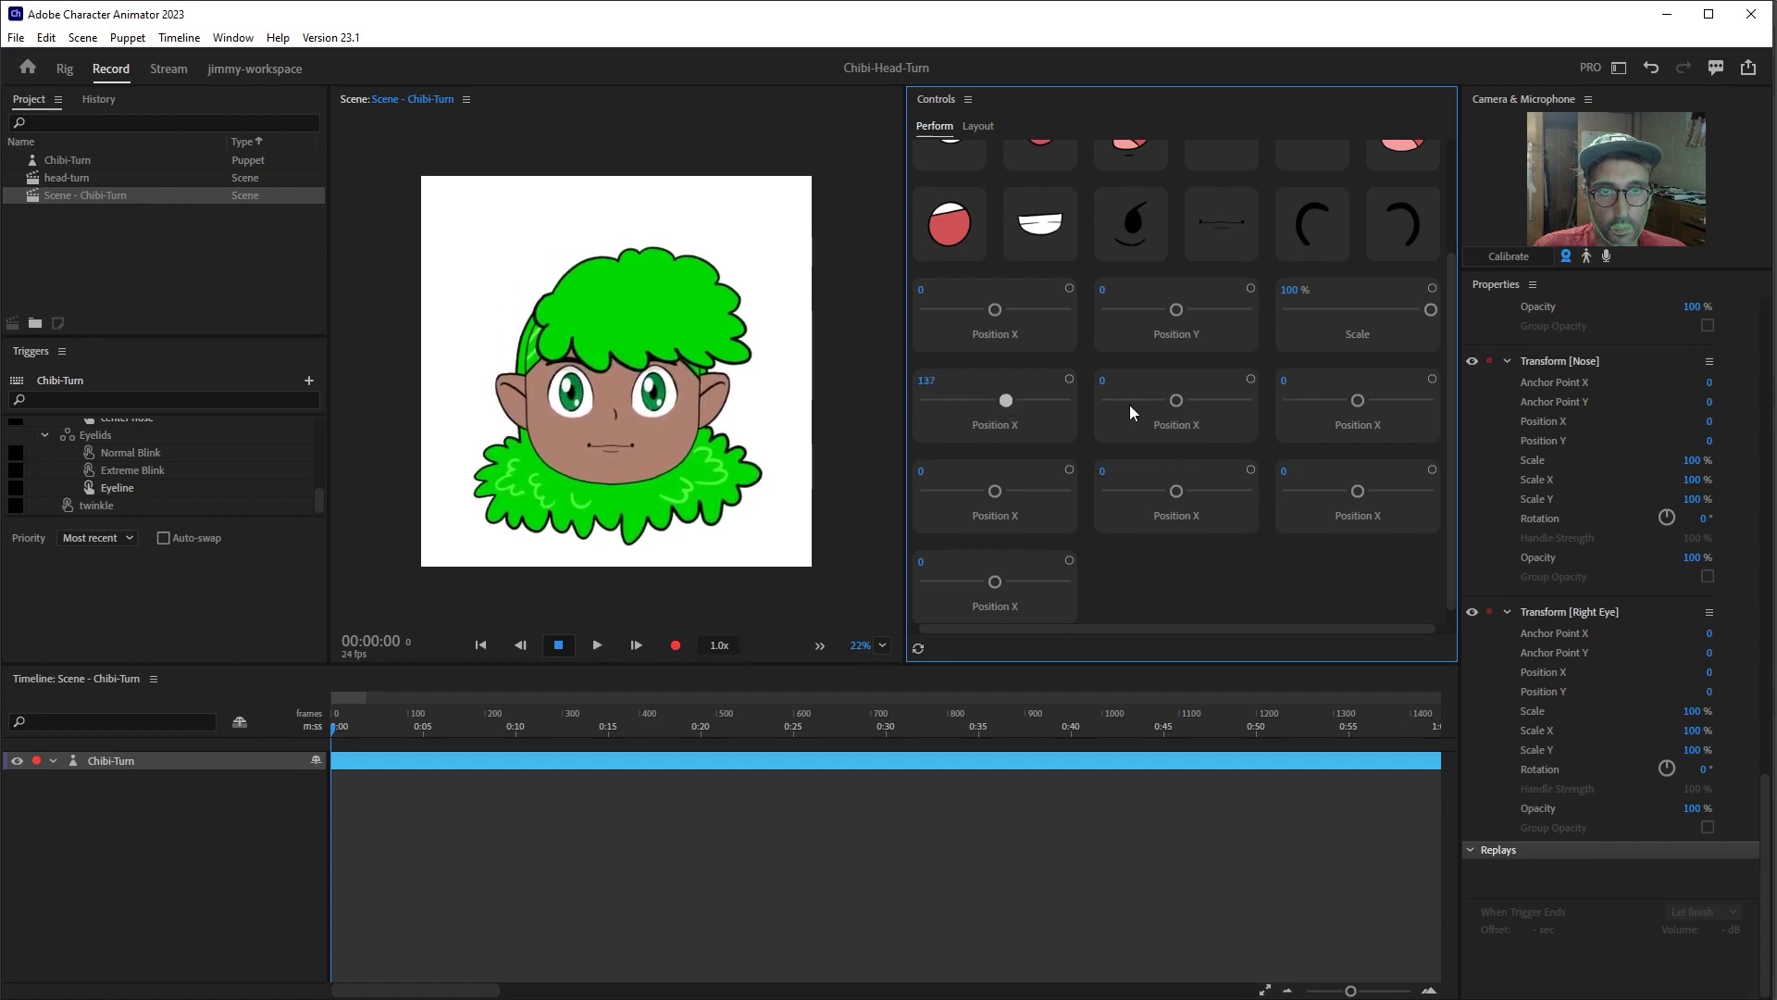
{"action": "left_click_drag", "start_coordinate": [1181, 398], "coordinate": [1179, 402]}
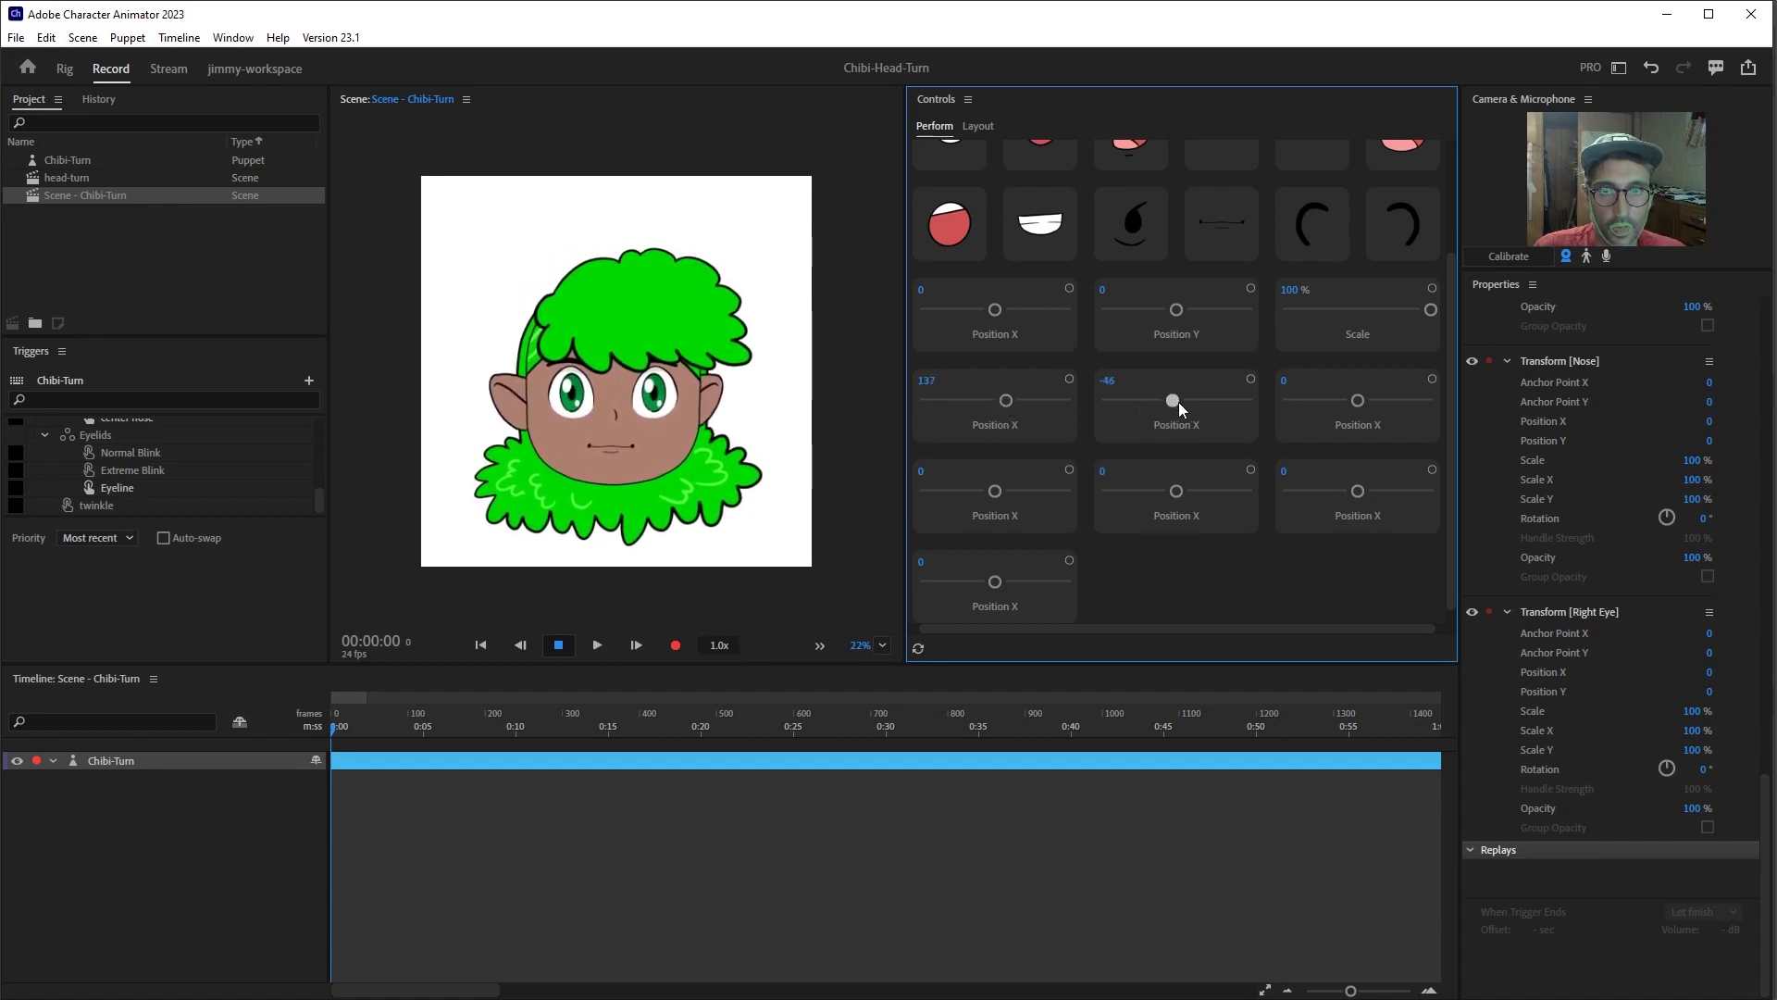
- Set the Position X sliders to -80 for the back hair, 125 for the left eye, 148 for the mouth, 194 for the right eye and 342 for the nose
{"action": "left_click_drag", "start_coordinate": [1358, 399], "coordinate": [1351, 398]}
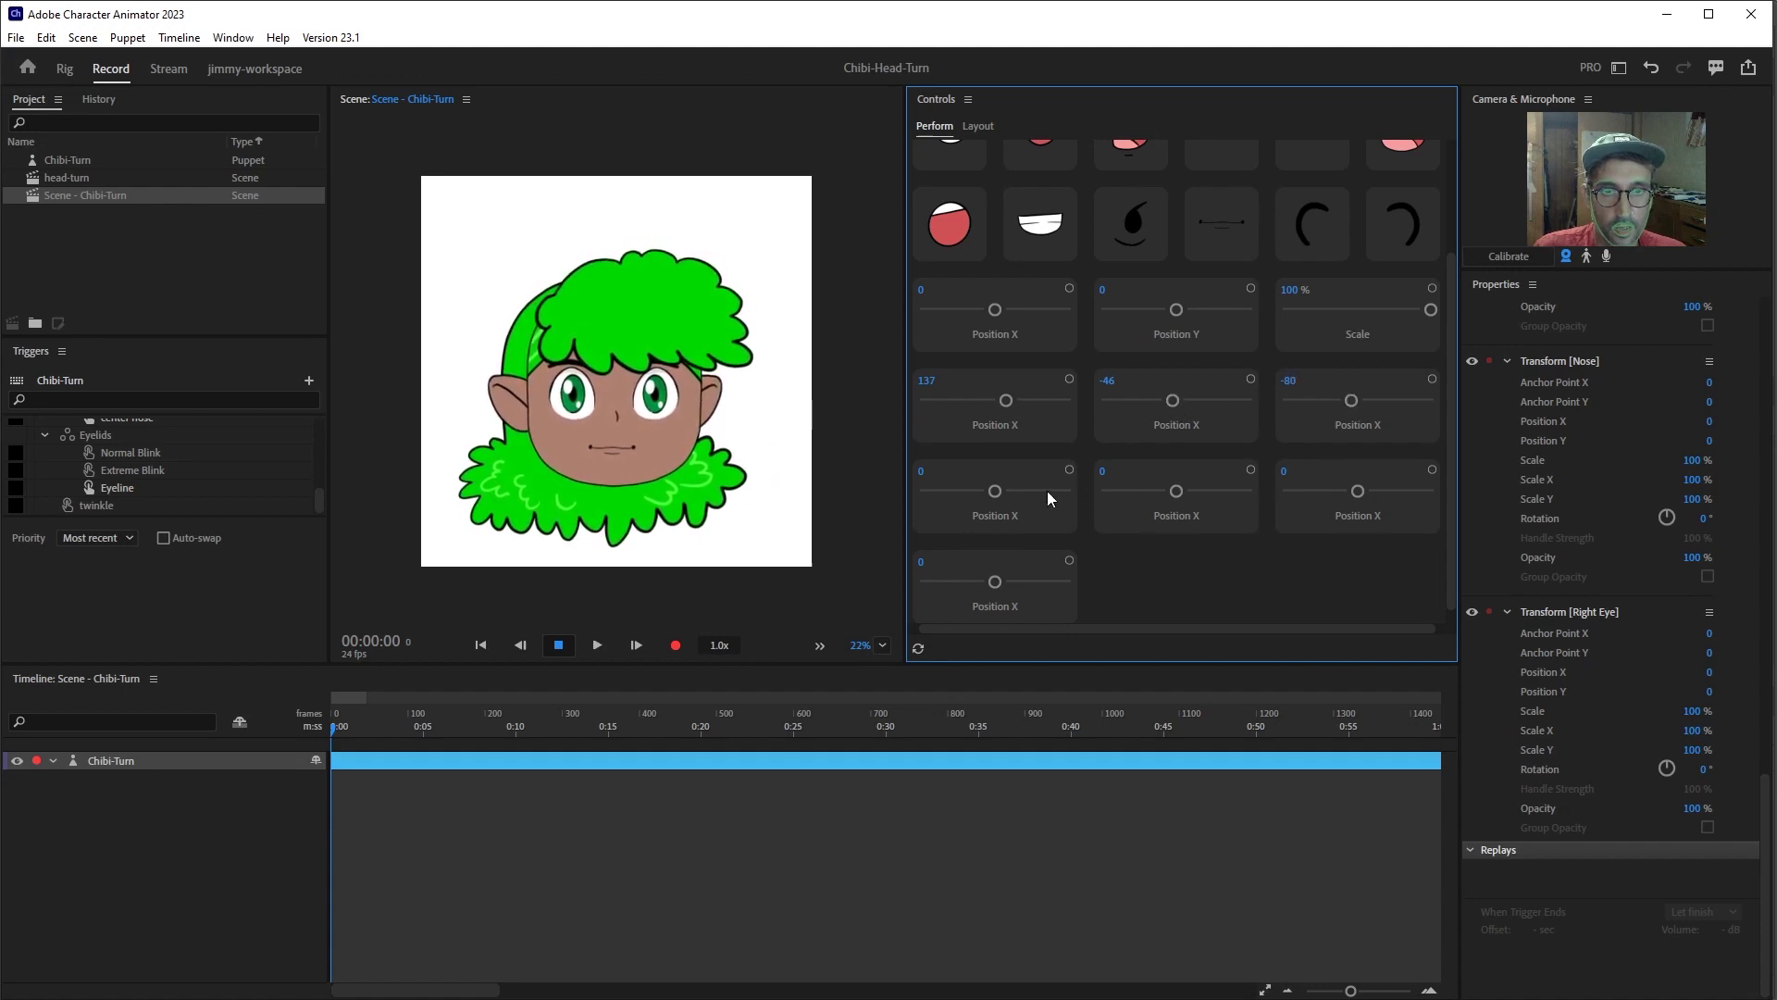
{"action": "left_click_drag", "start_coordinate": [1009, 492], "coordinate": [1013, 492]}
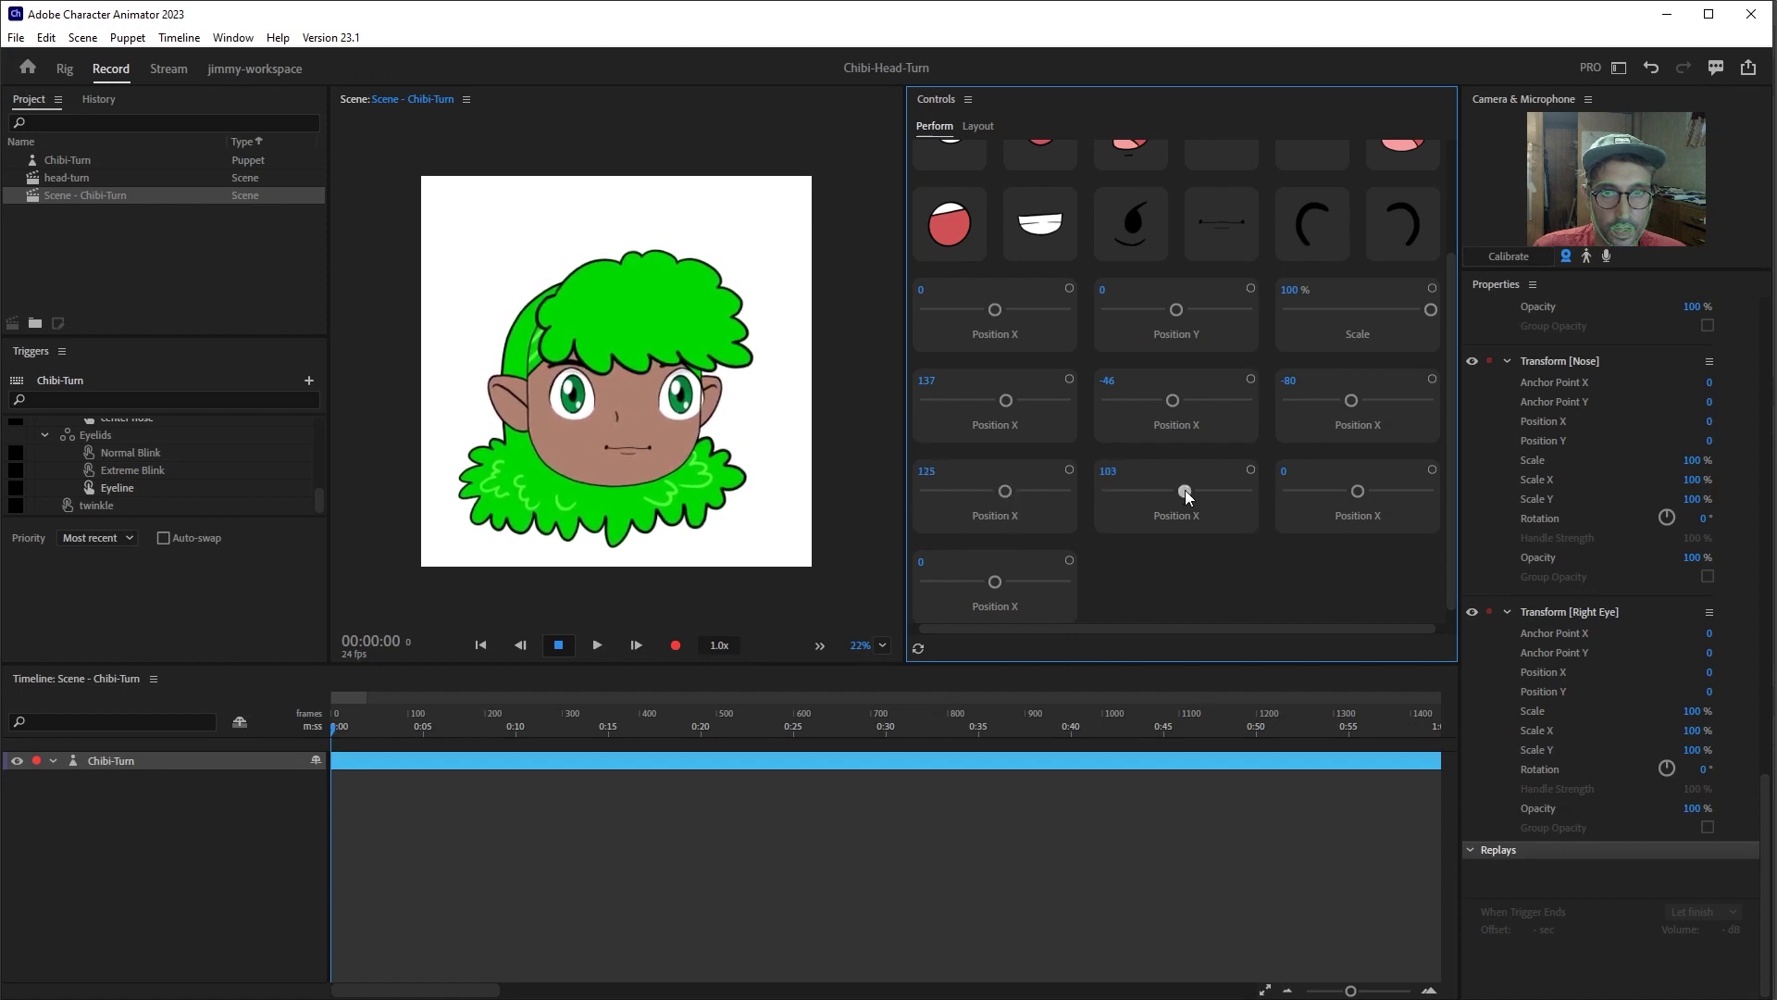
{"action": "left_click_drag", "start_coordinate": [1186, 492], "coordinate": [1190, 492]}
{"action": "left_click_drag", "start_coordinate": [1344, 487], "coordinate": [1364, 488]}
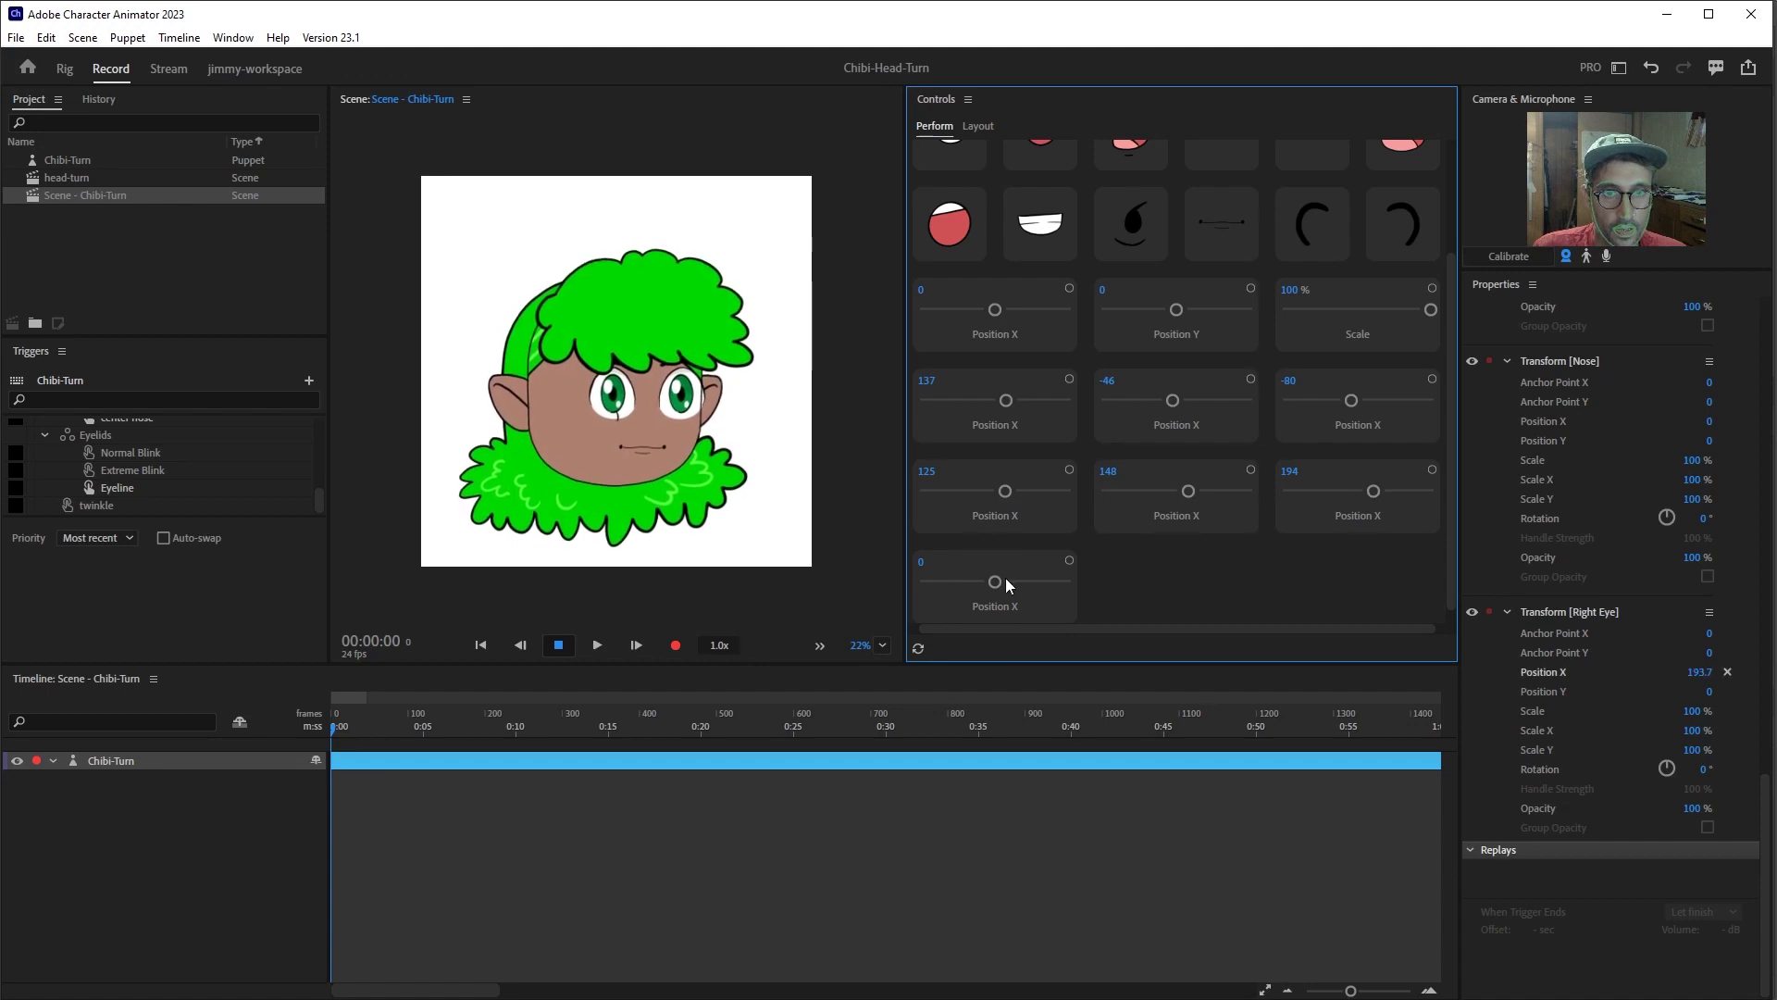
{"action": "left_click_drag", "start_coordinate": [1005, 579], "coordinate": [1030, 579]}
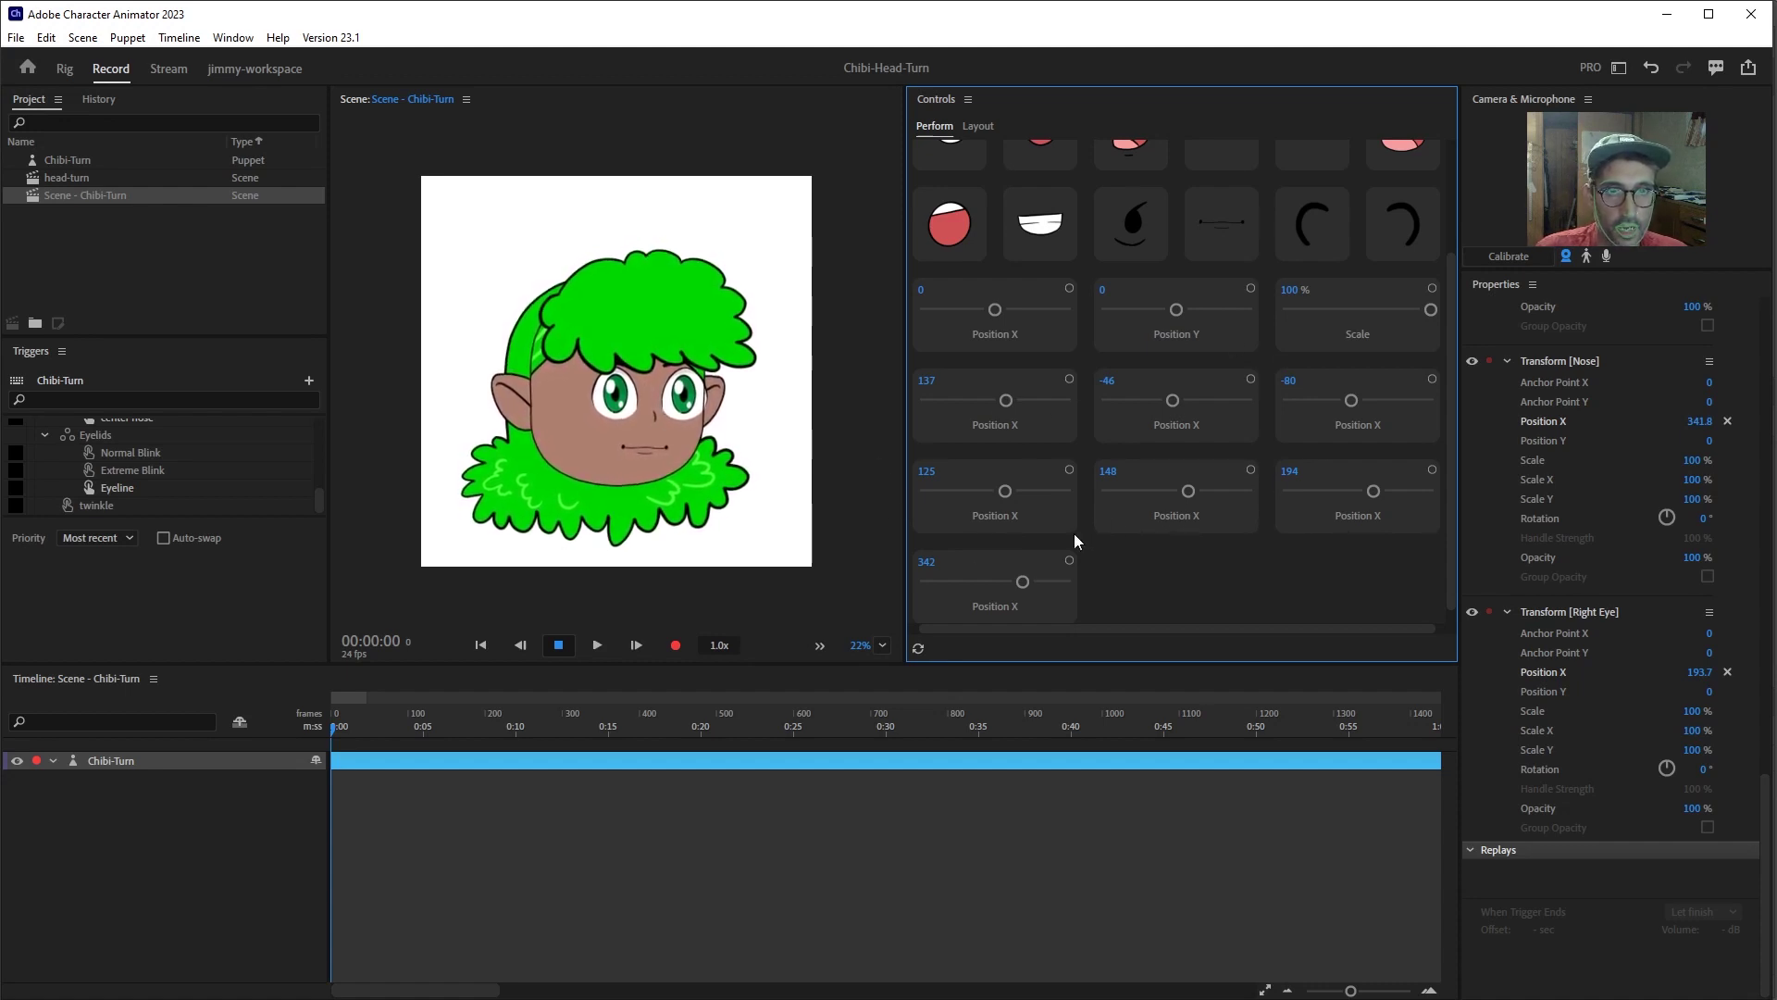
- In the control layout, set the minimum of all seven head-part Position X sliders to 0
{"action": "left_click", "coordinate": [977, 127]}
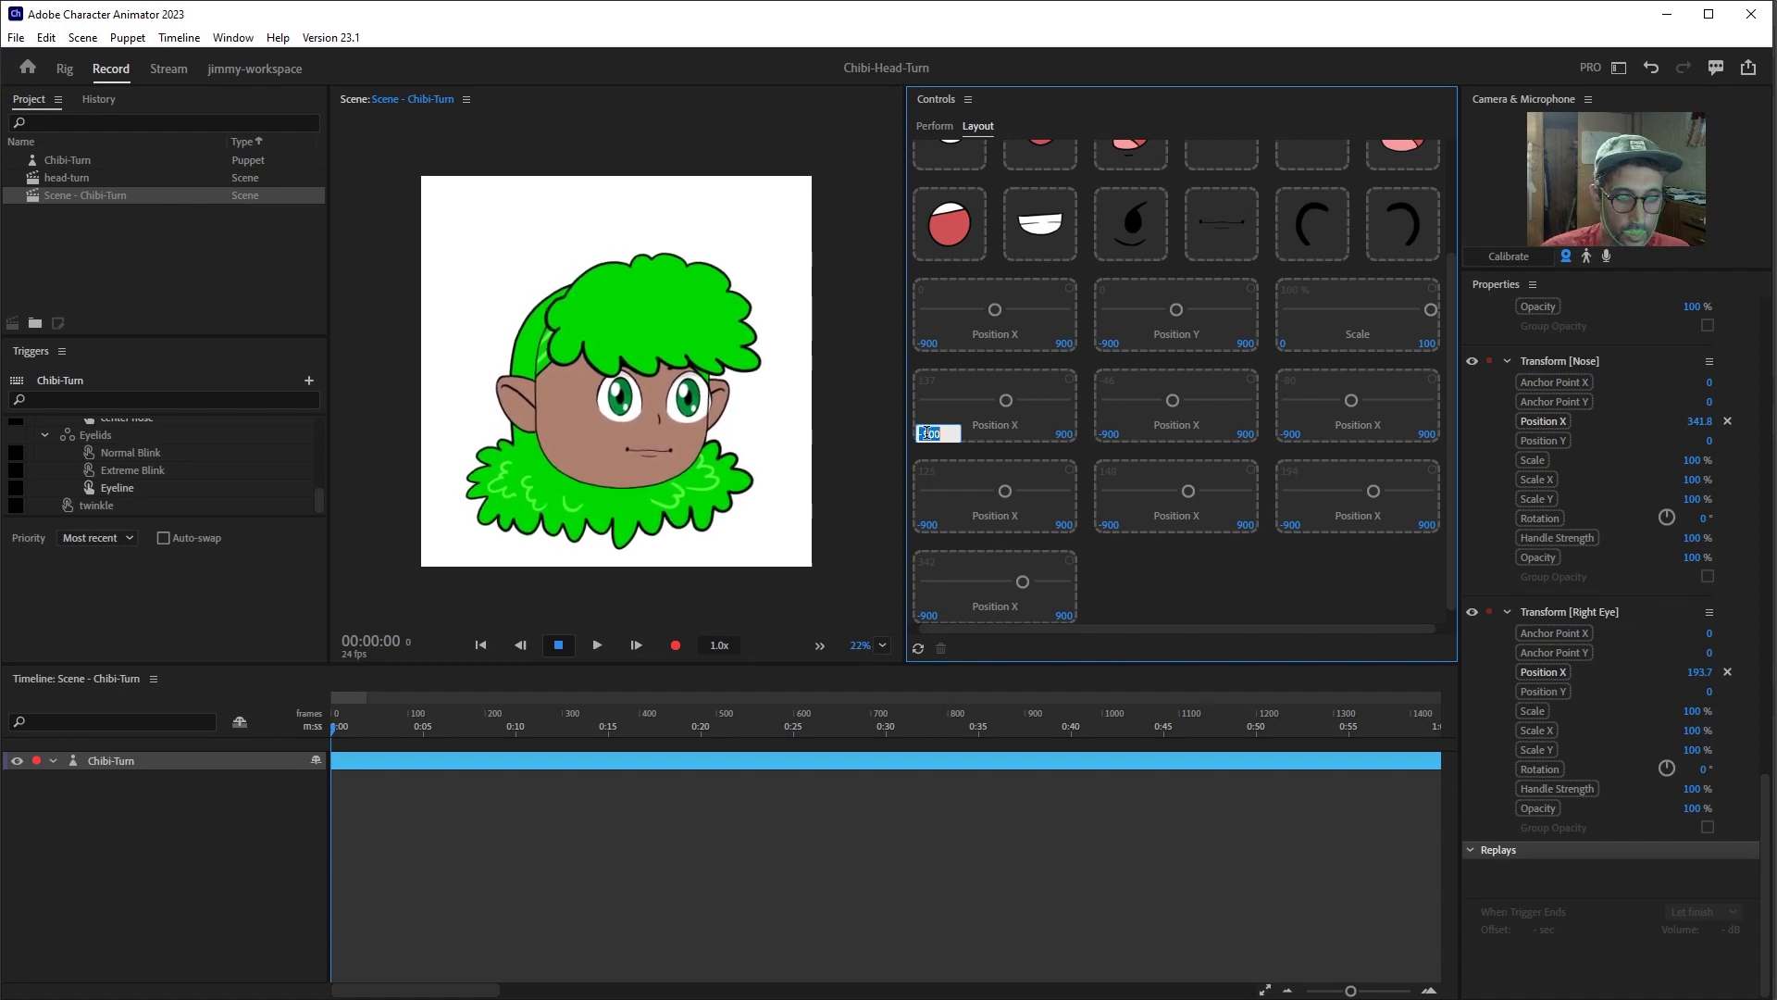
{"action": "left_click", "coordinate": [1292, 433]}
{"action": "type", "text": "0"}
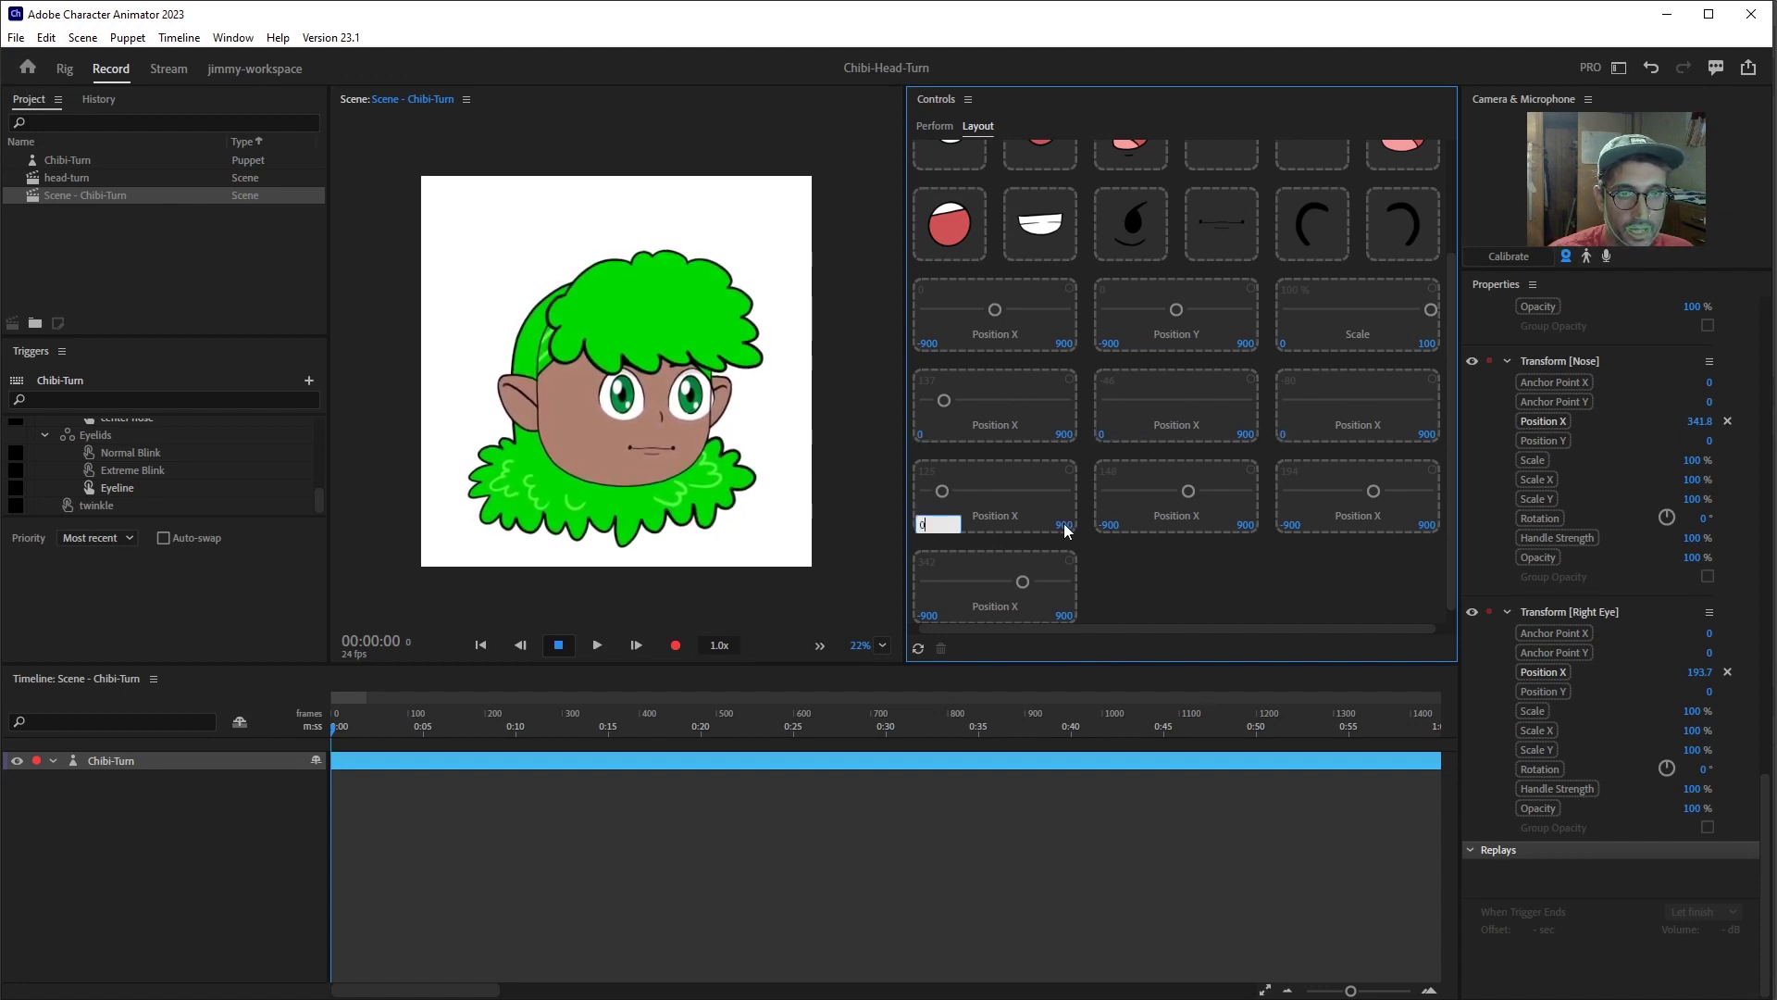
{"action": "left_click", "coordinate": [1292, 524]}
{"action": "type", "text": "0"}
{"action": "left_click", "coordinate": [929, 617]}
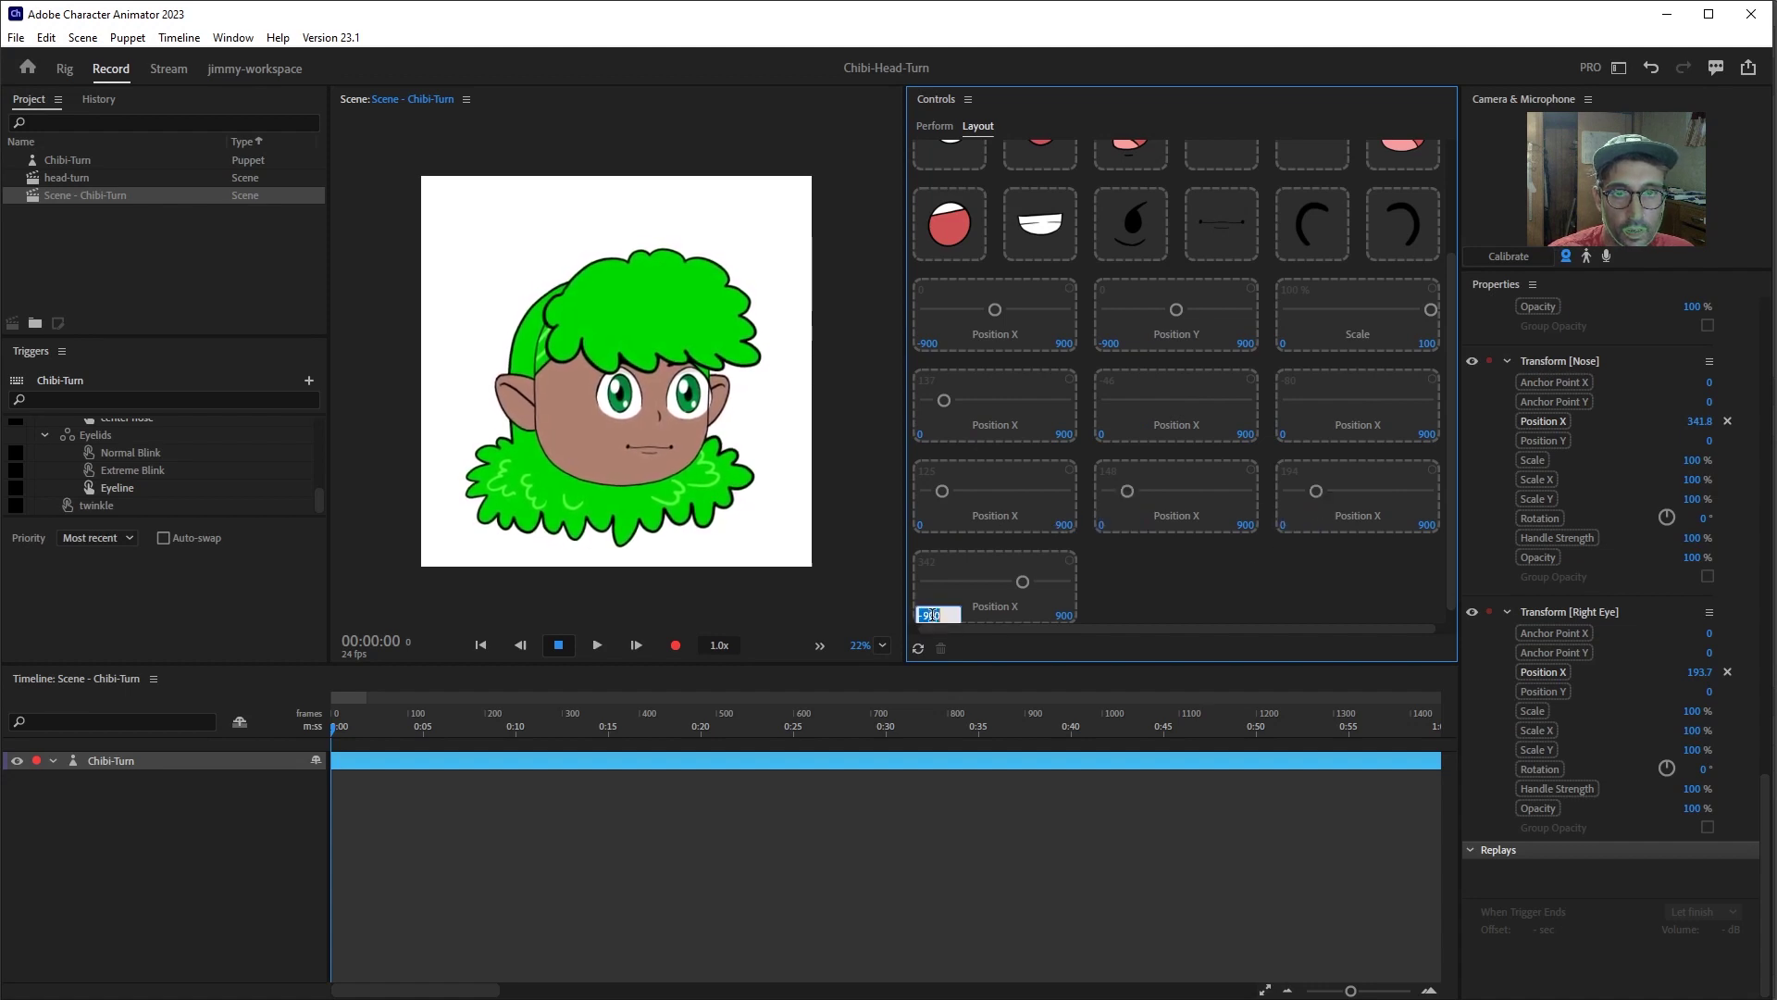
{"action": "type", "text": "0"}
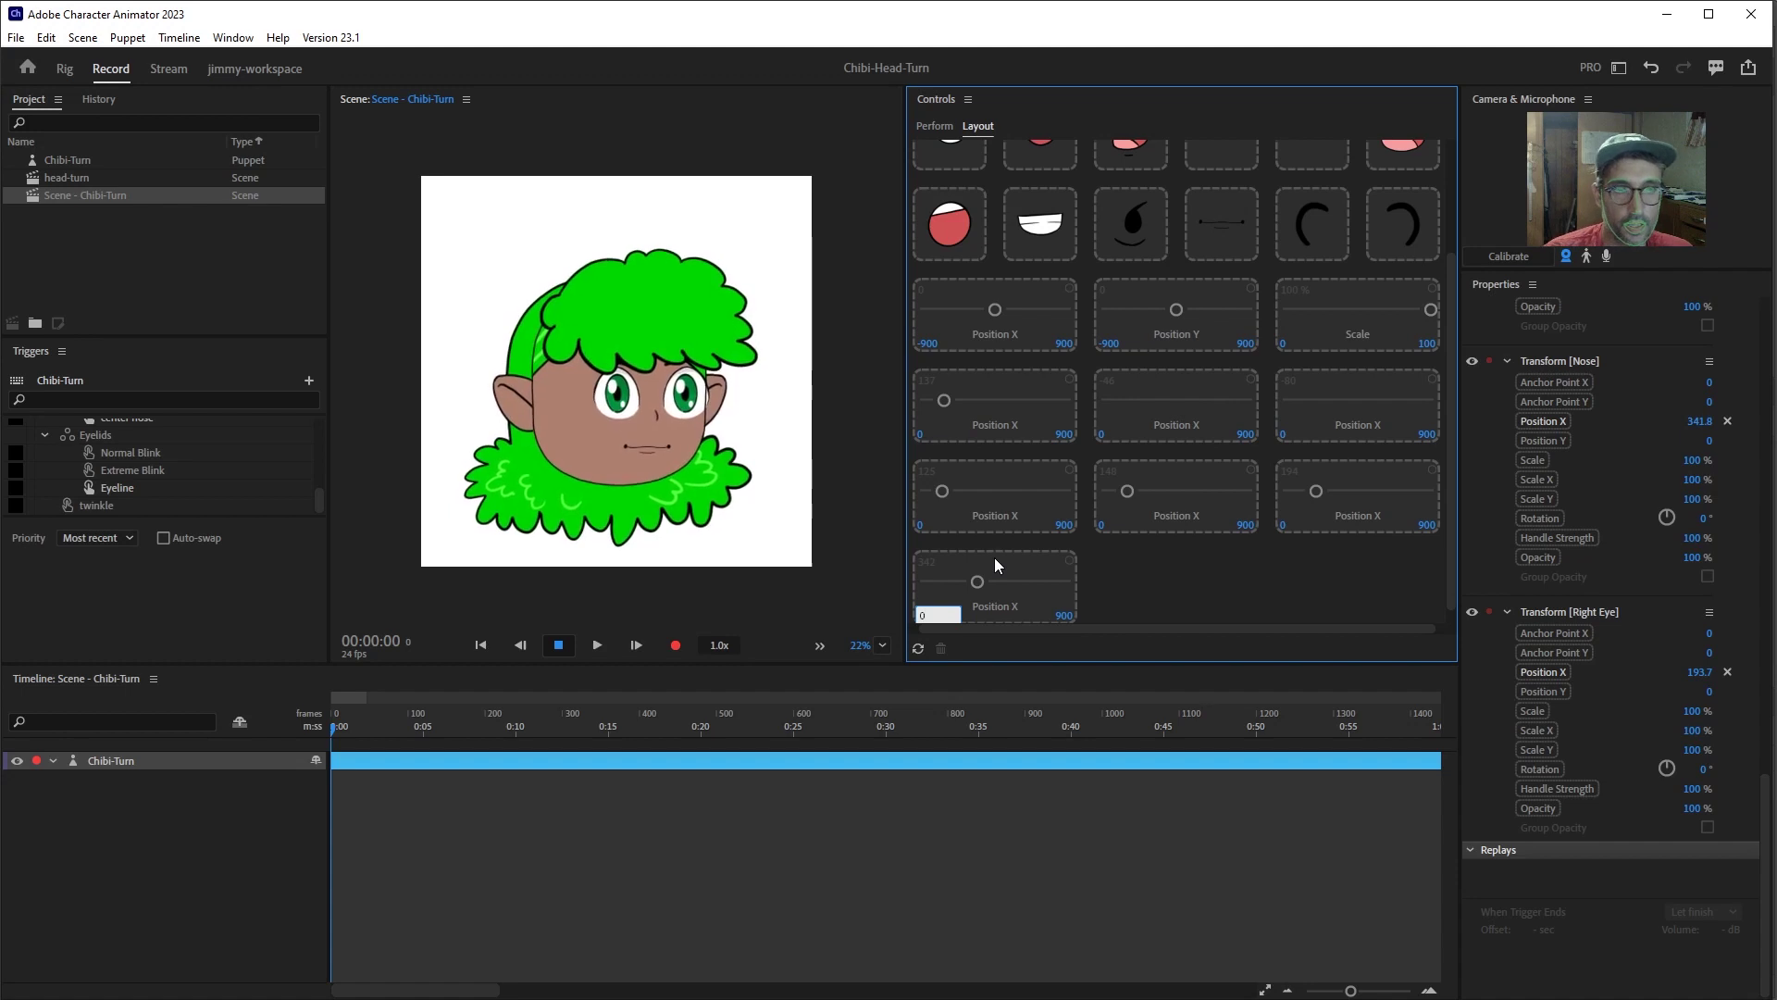
- Set the maximums of the first three head-part Position X sliders to 137, -46 and -80
{"action": "left_click", "coordinate": [1064, 435]}
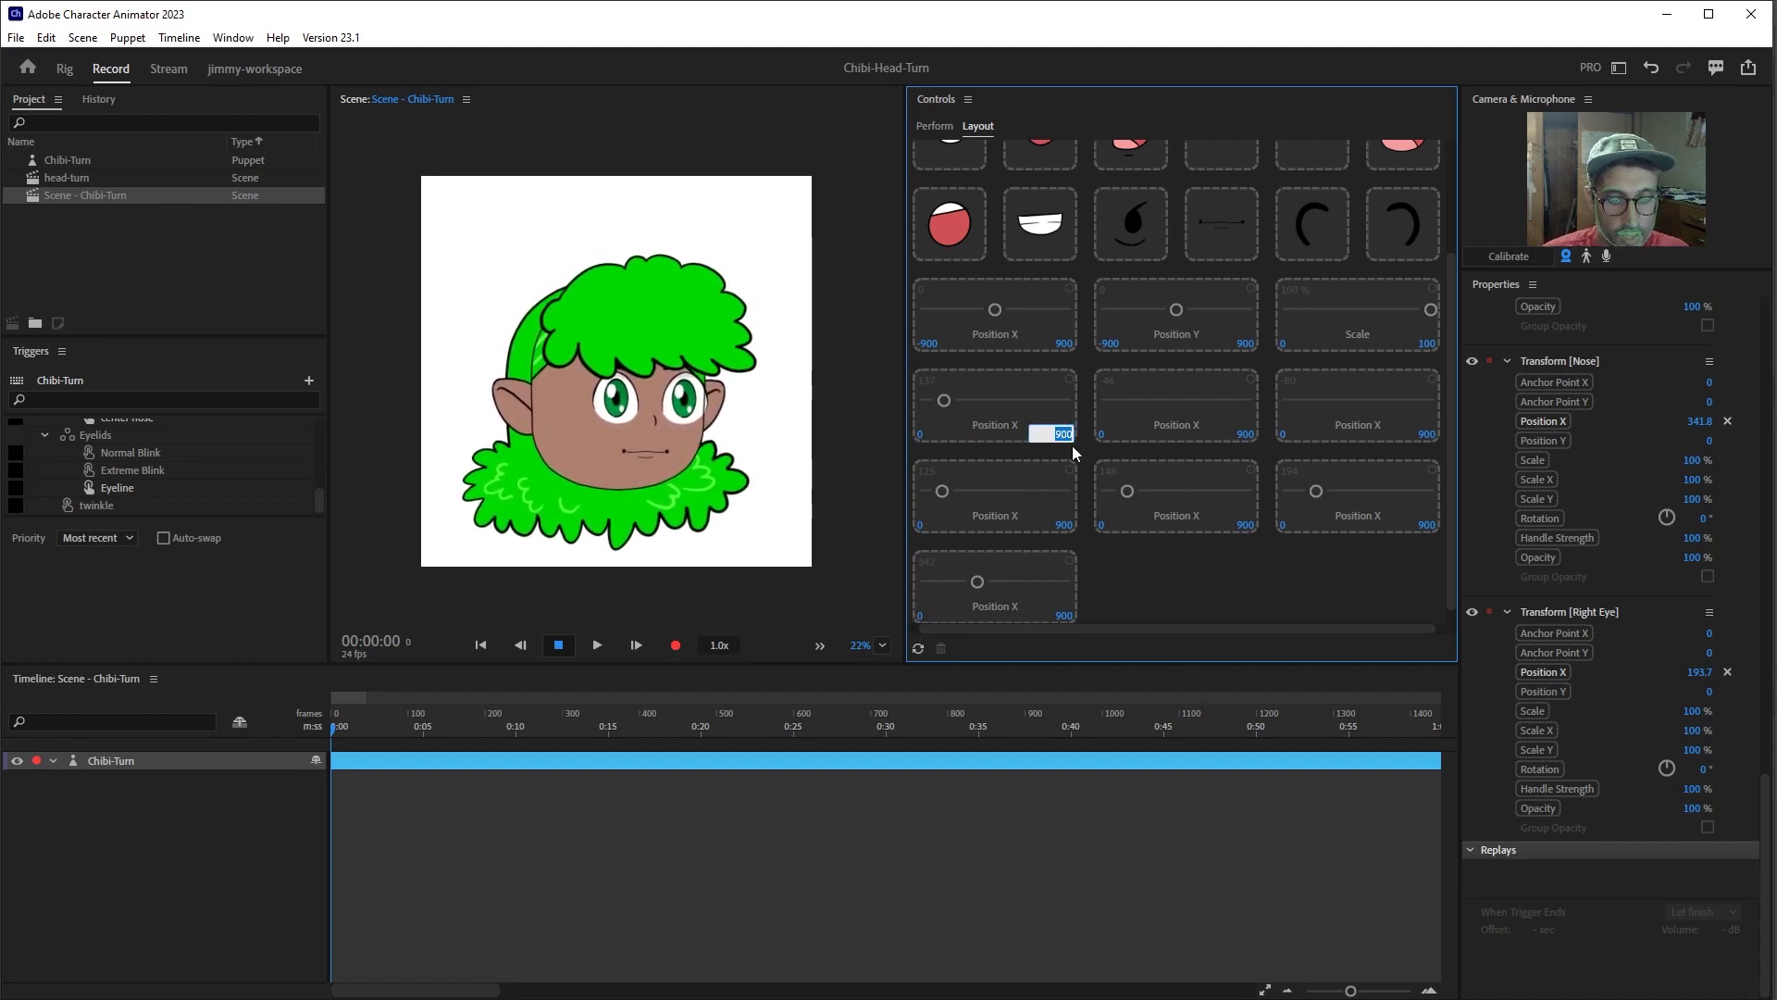
{"action": "type", "text": "137"}
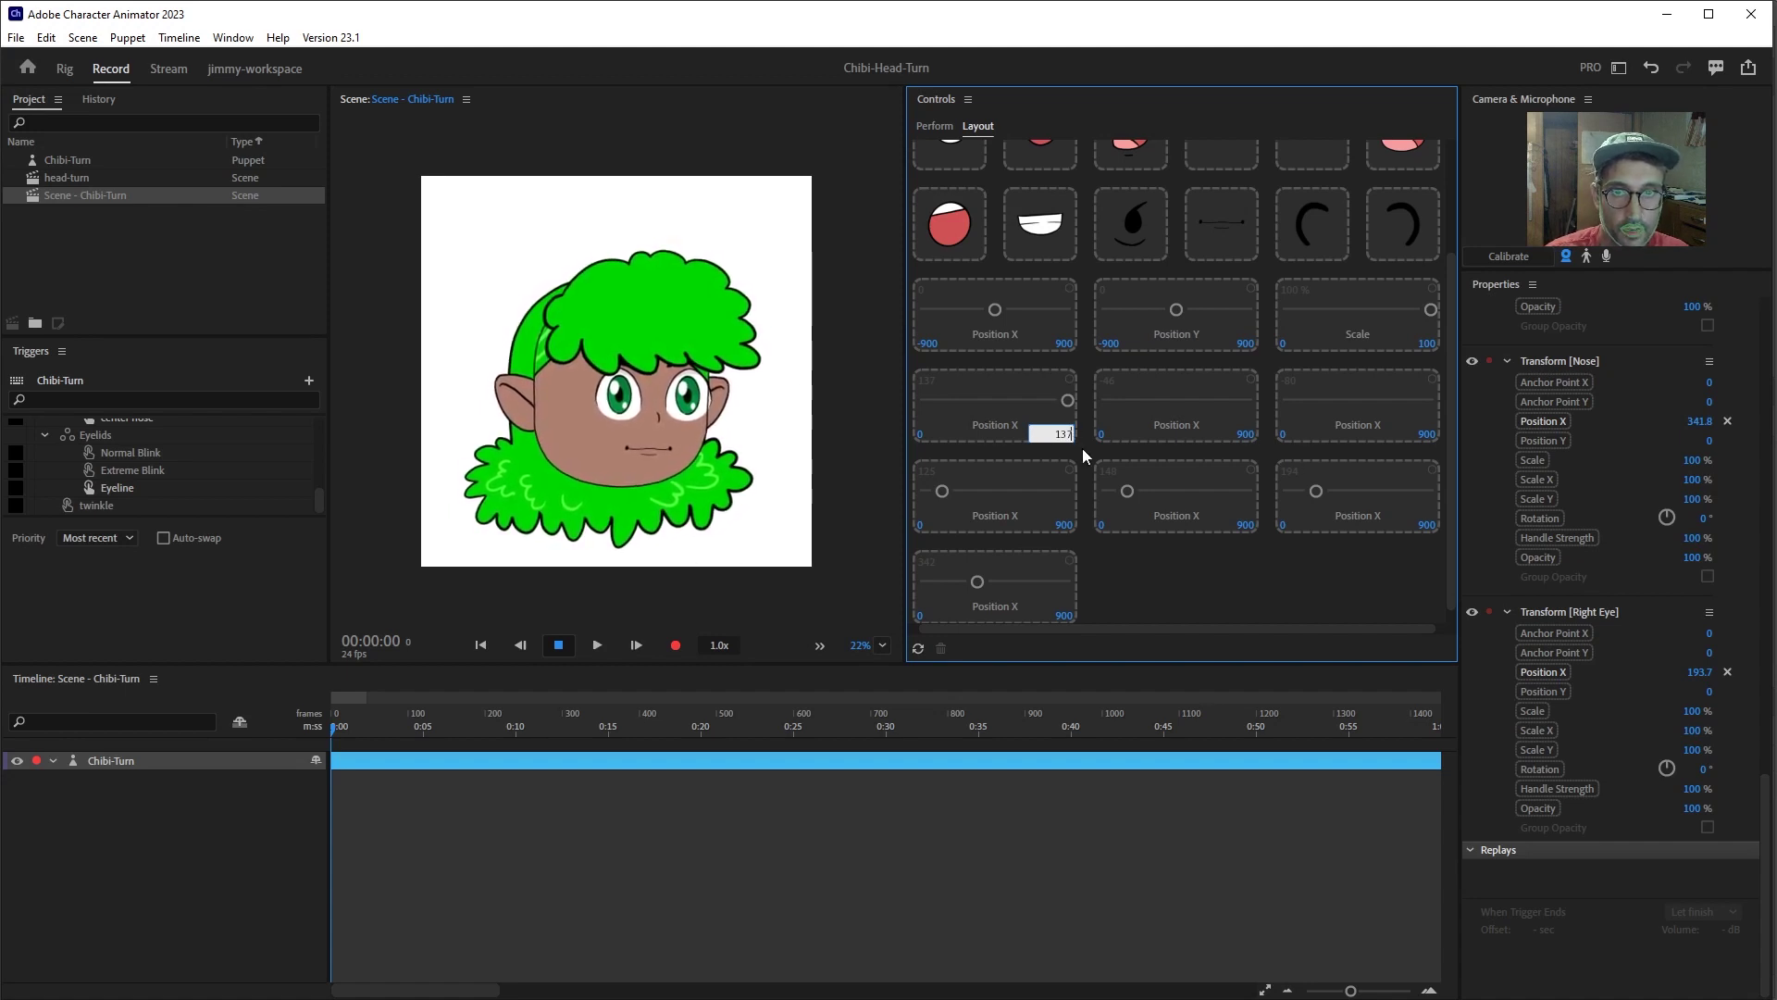
{"action": "left_click", "coordinate": [1247, 433]}
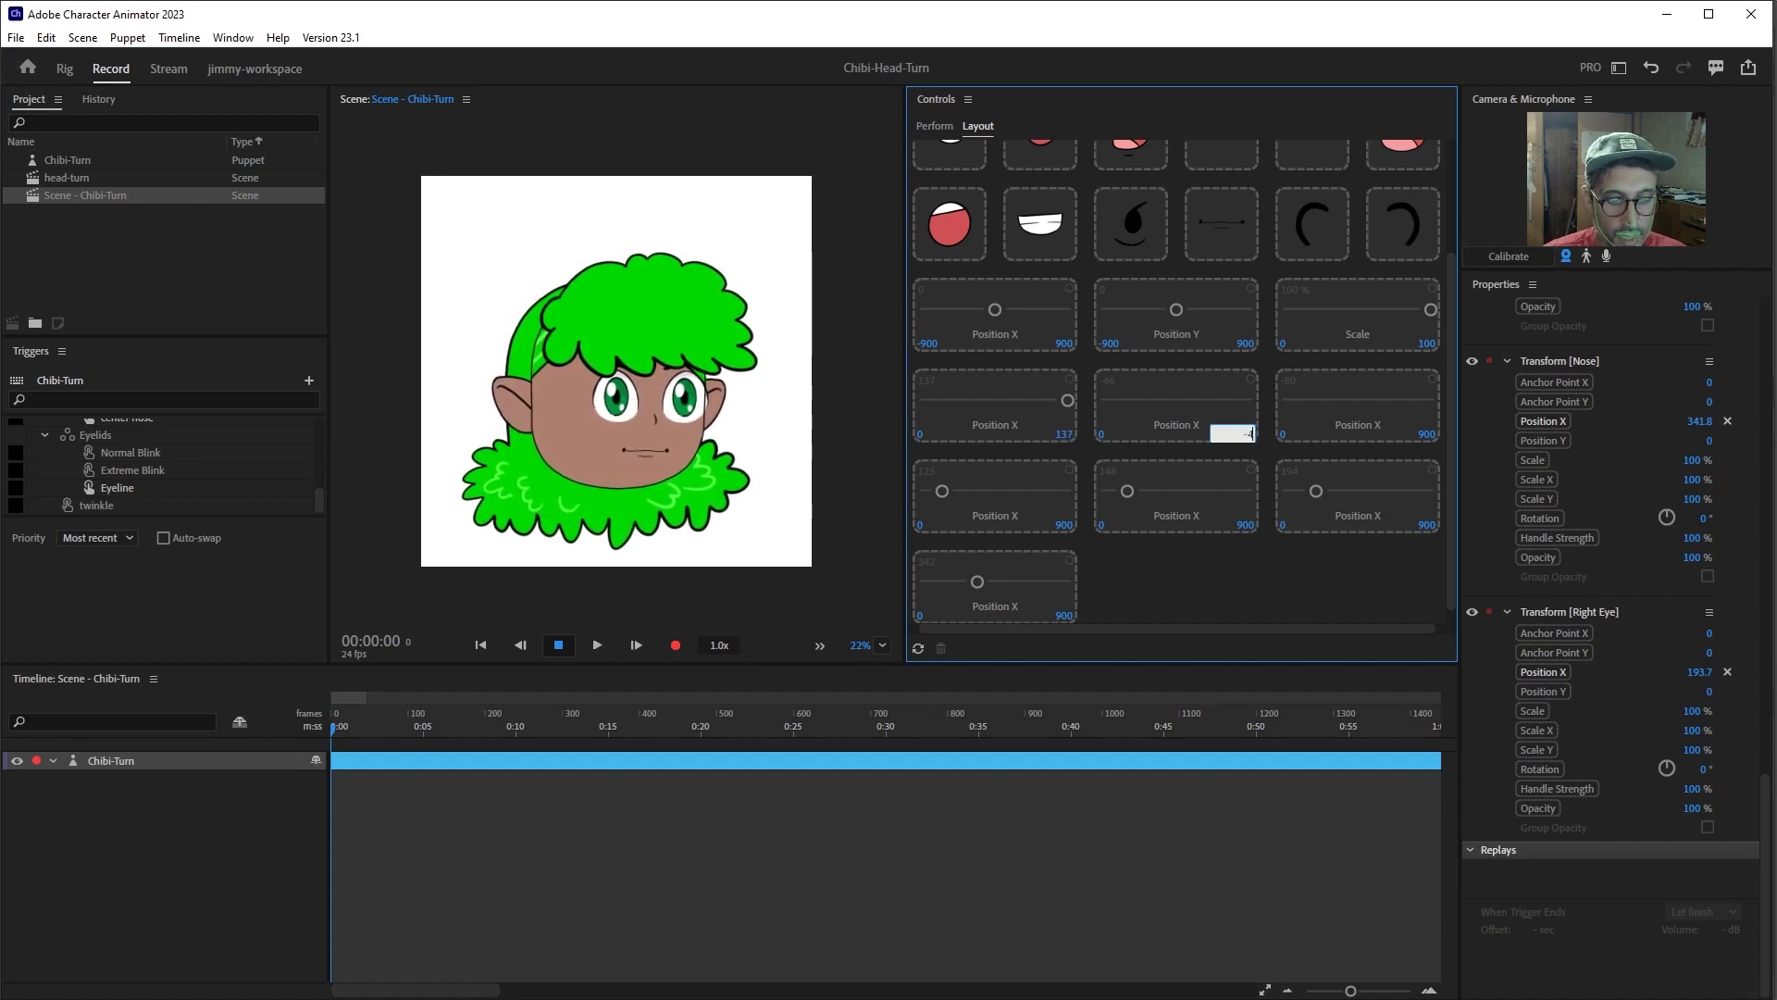
{"action": "type", "text": "-46"}
{"action": "left_click", "coordinate": [1228, 407]}
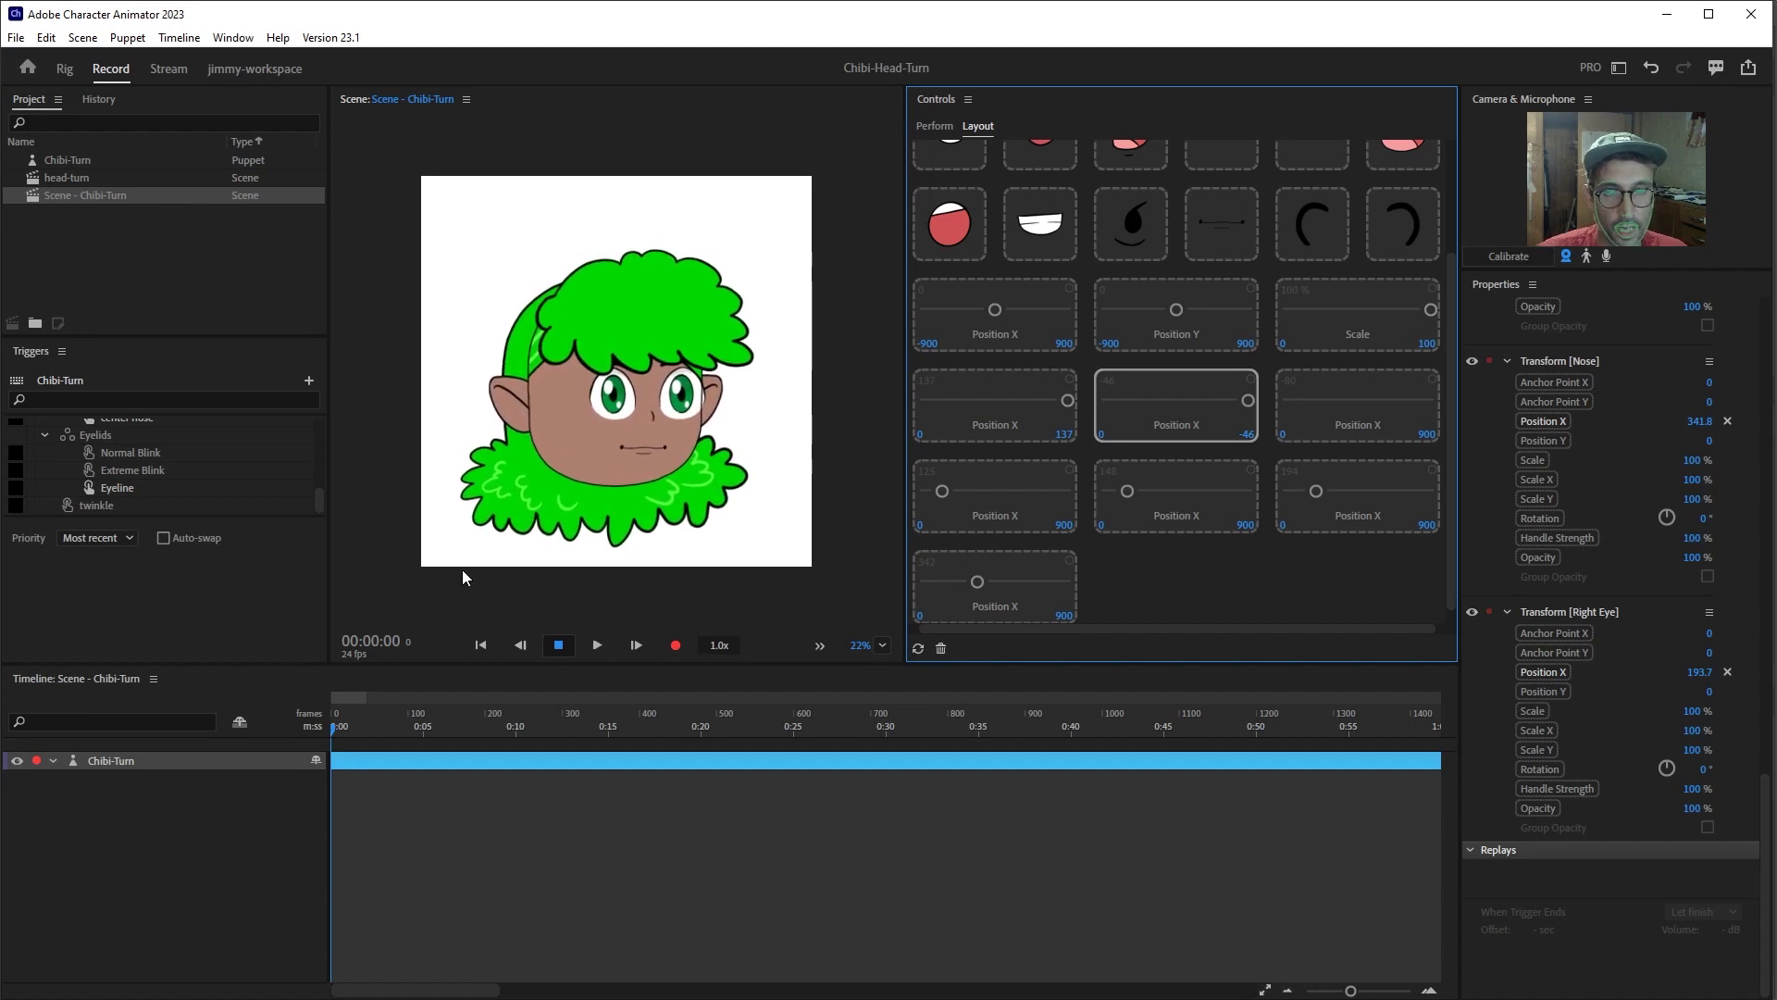
{"action": "double_click", "coordinate": [1427, 433]}
{"action": "type", "text": "-80"}
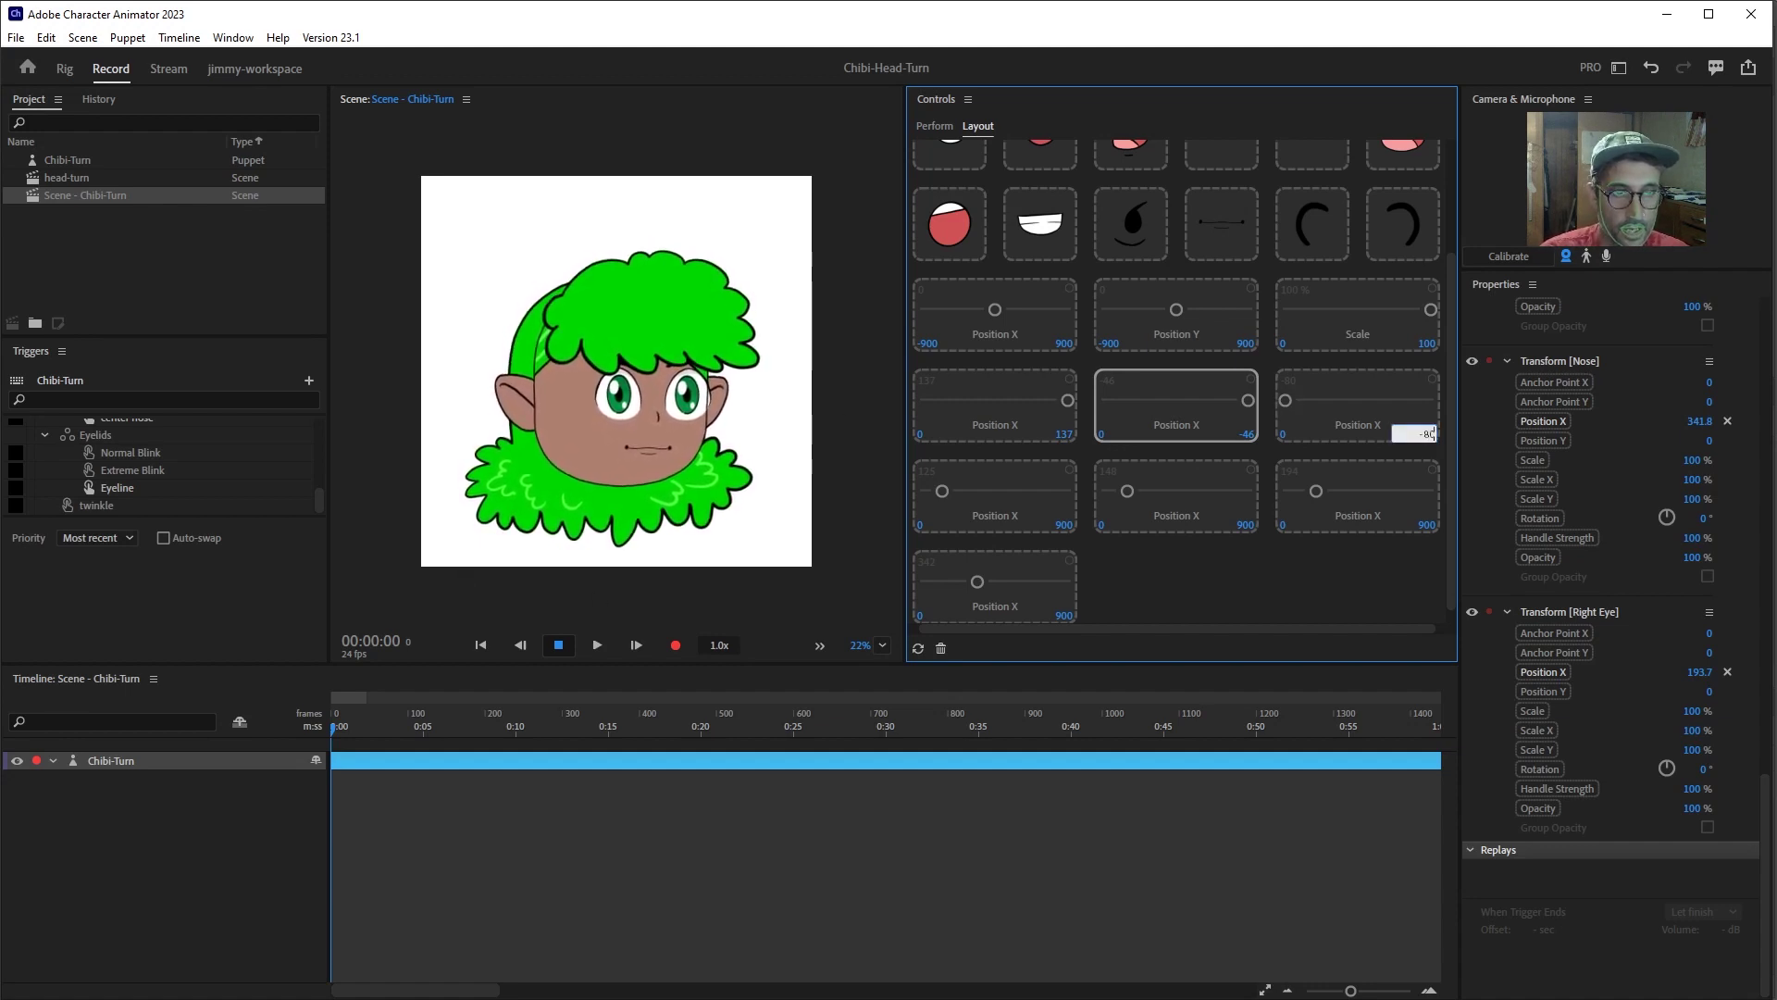
{"action": "key", "text": "Return"}
- Set the maximums of the remaining four head-part Position X sliders to 125, 148, 194 and 342
{"action": "double_click", "coordinate": [1063, 524]}
{"action": "type", "text": "125"}
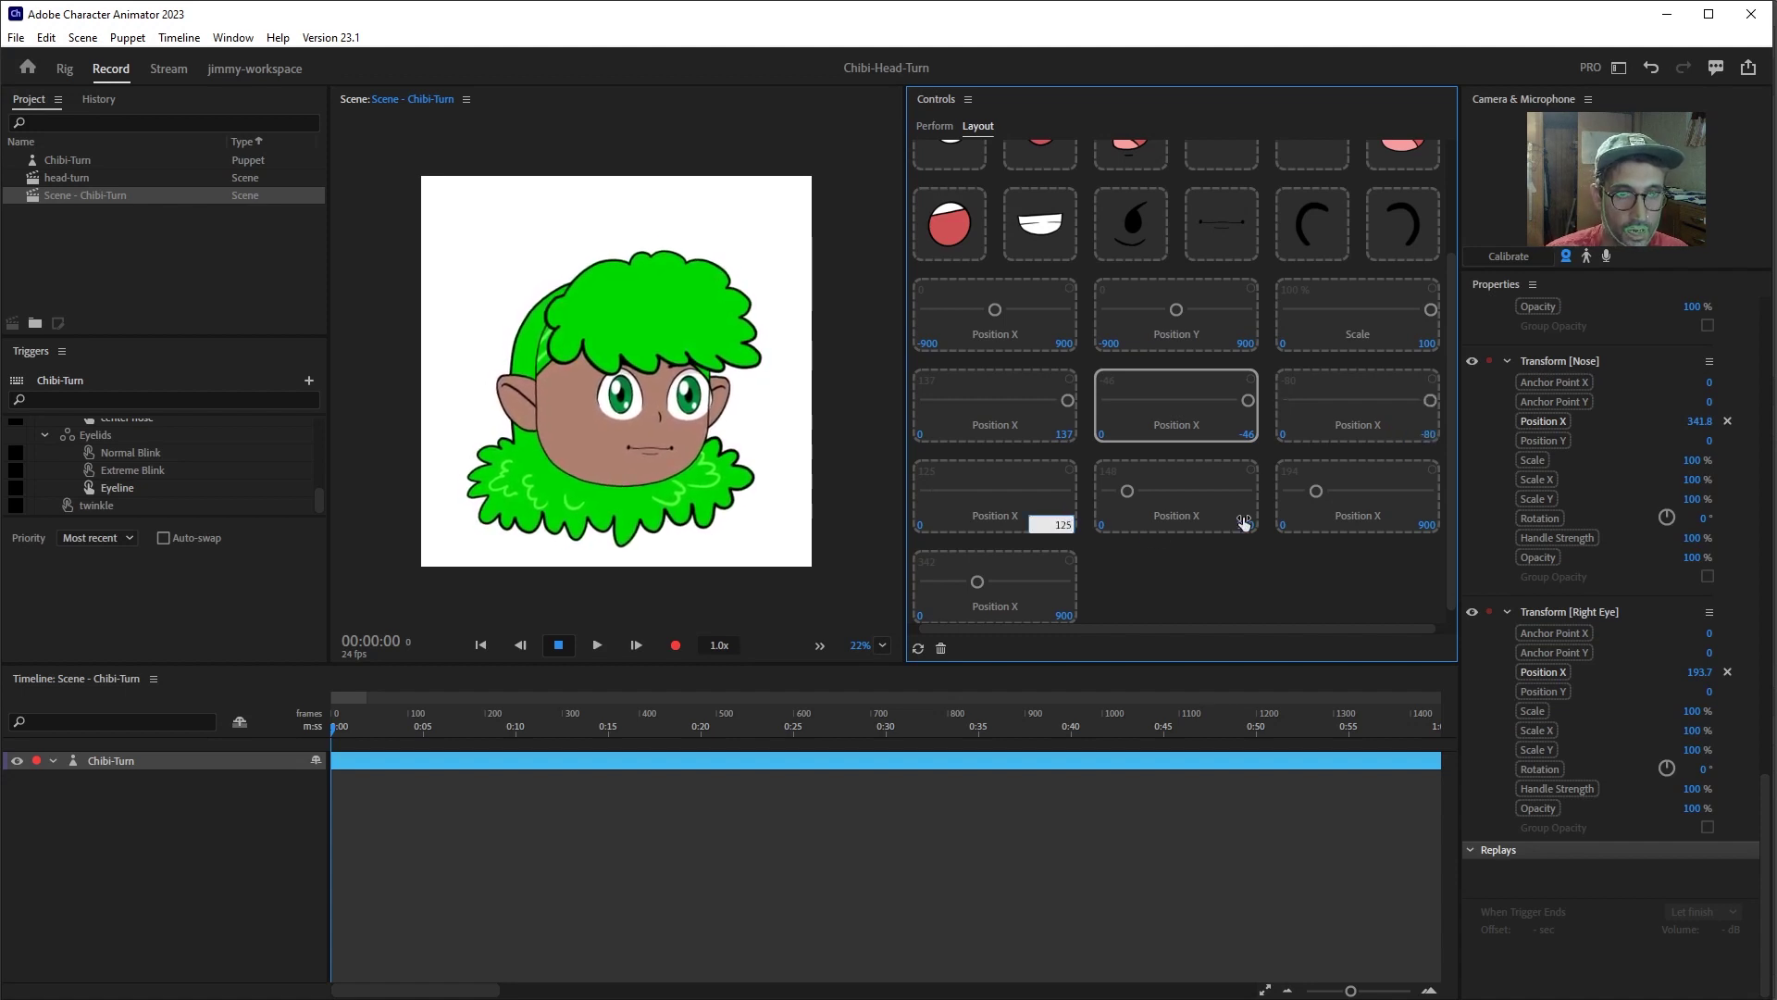
{"action": "key", "text": "Return"}
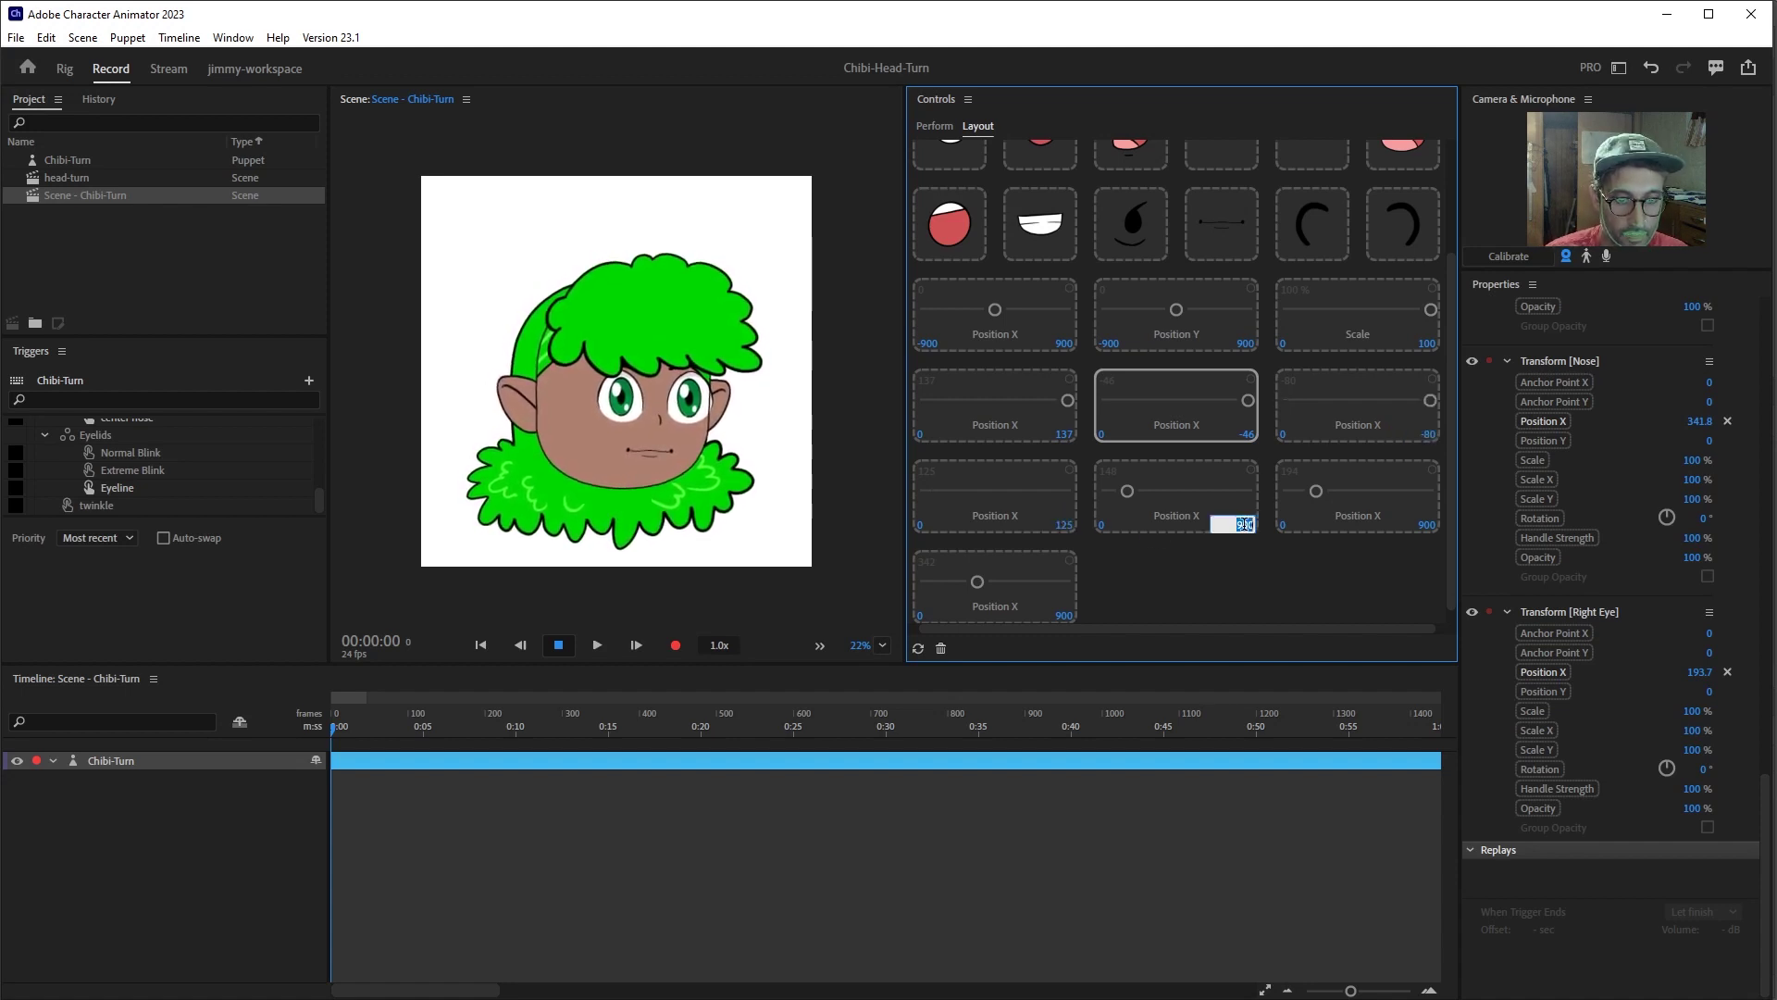
{"action": "double_click", "coordinate": [1245, 525]}
{"action": "type", "text": "148"}
{"action": "key", "text": "Return"}
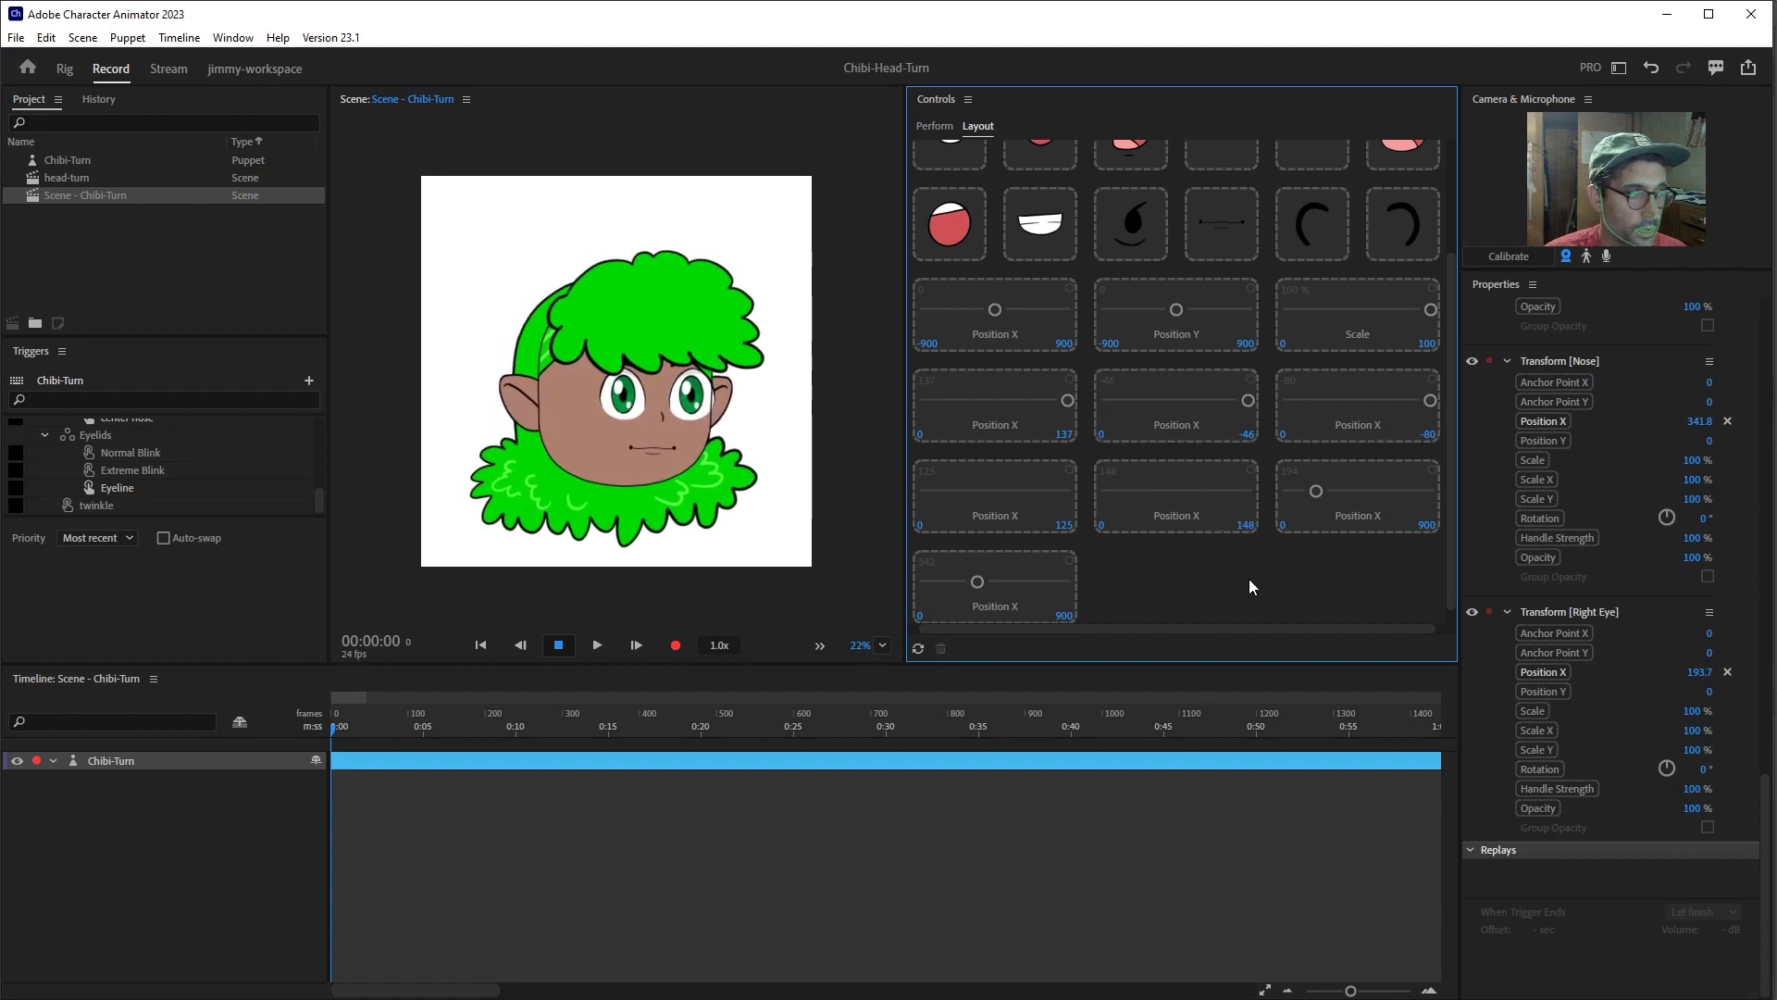
{"action": "double_click", "coordinate": [1427, 524]}
{"action": "type", "text": "194"}
{"action": "key", "text": "Return"}
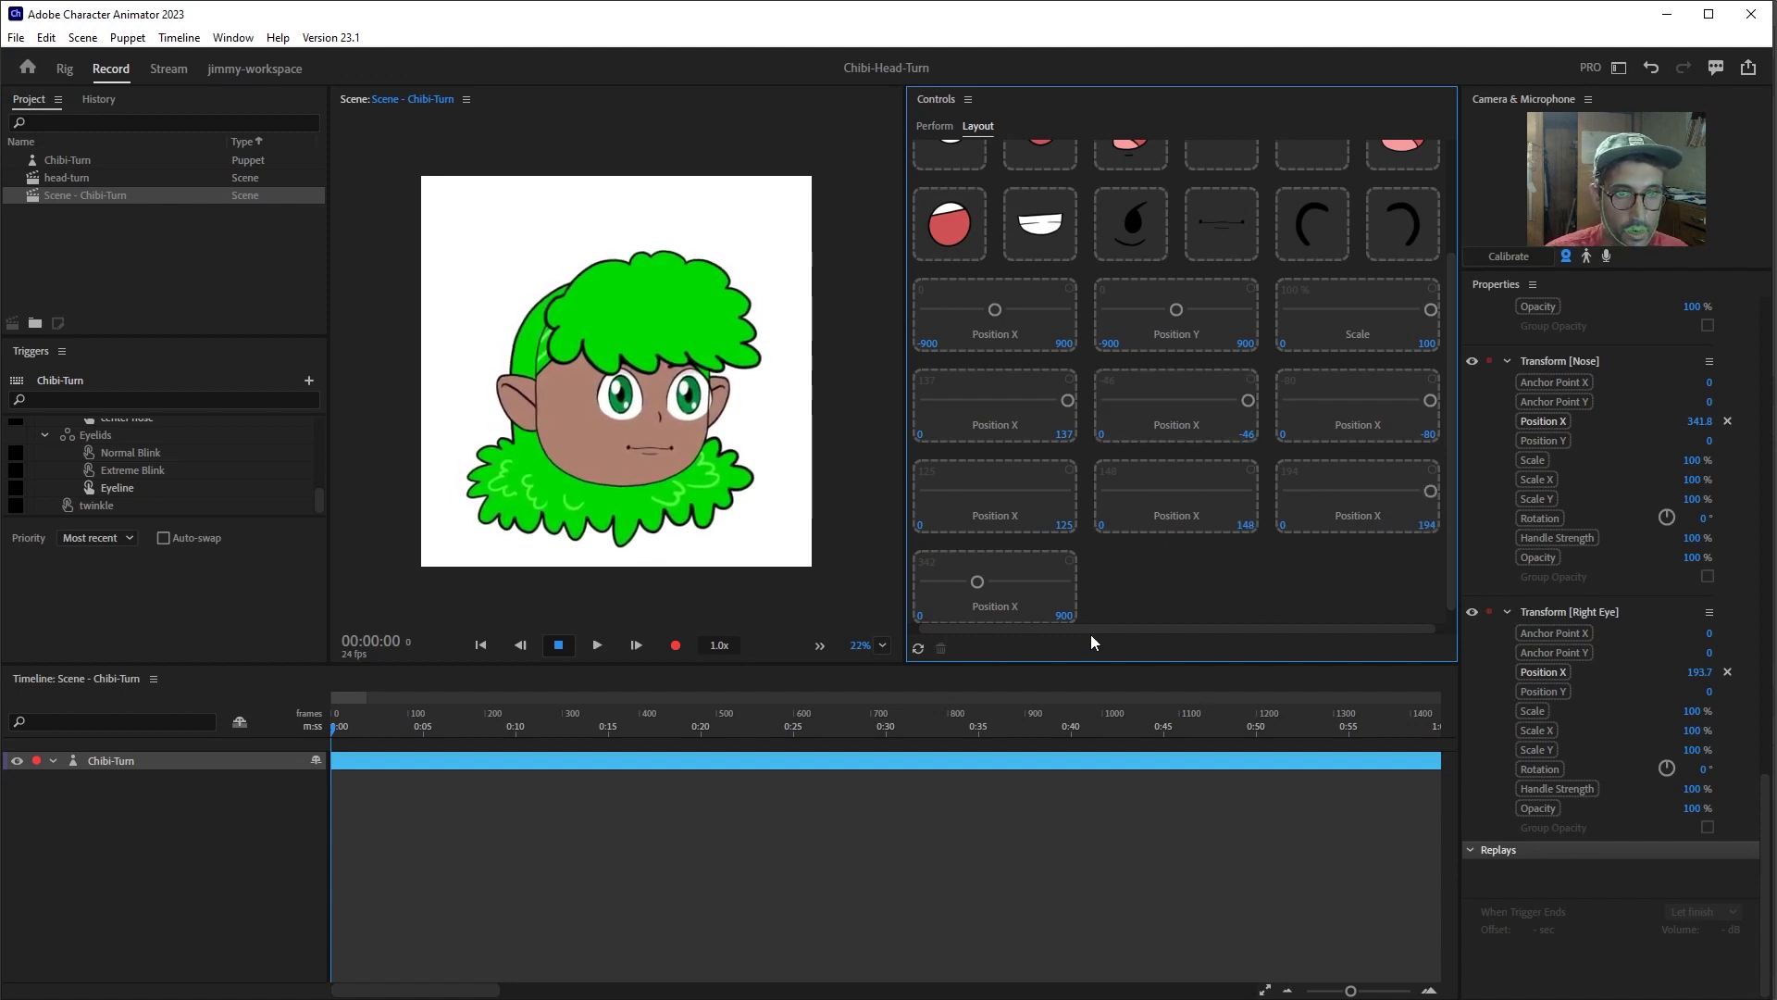
{"action": "double_click", "coordinate": [1063, 616]}
{"action": "type", "text": "342"}
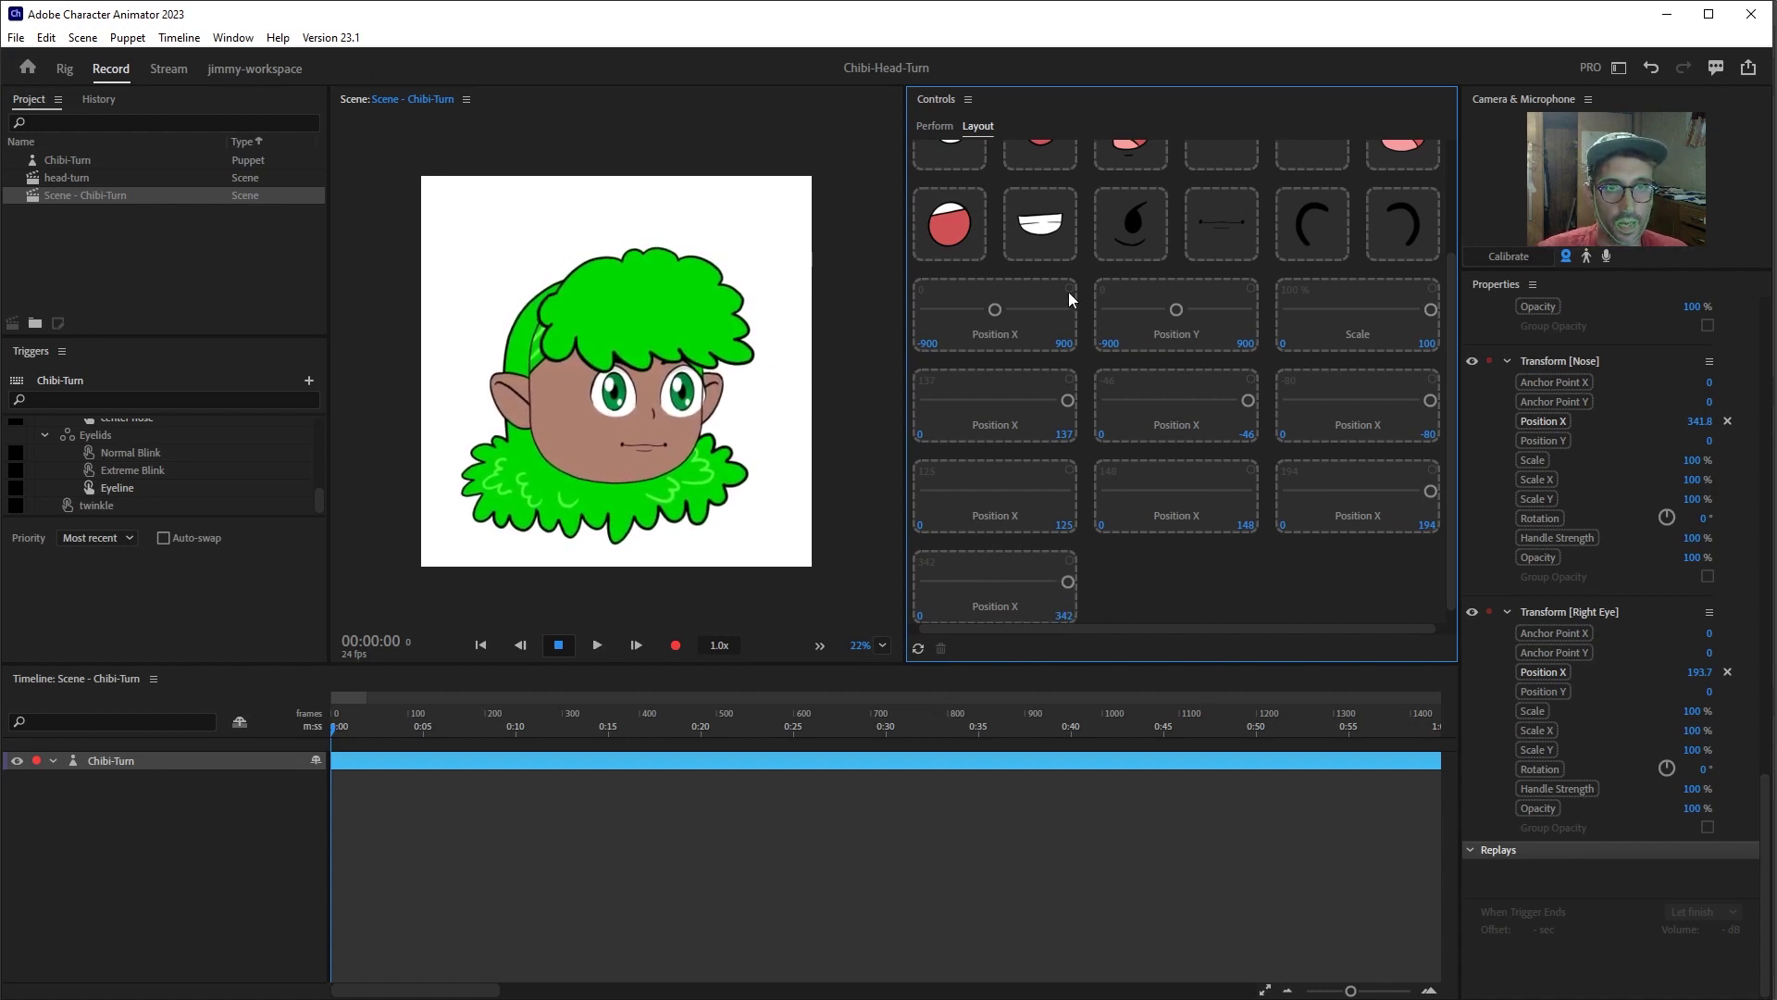
- Group the seven head-part Position X sliders into a single control
{"action": "left_click_drag", "start_coordinate": [1386, 603], "coordinate": [998, 425]}
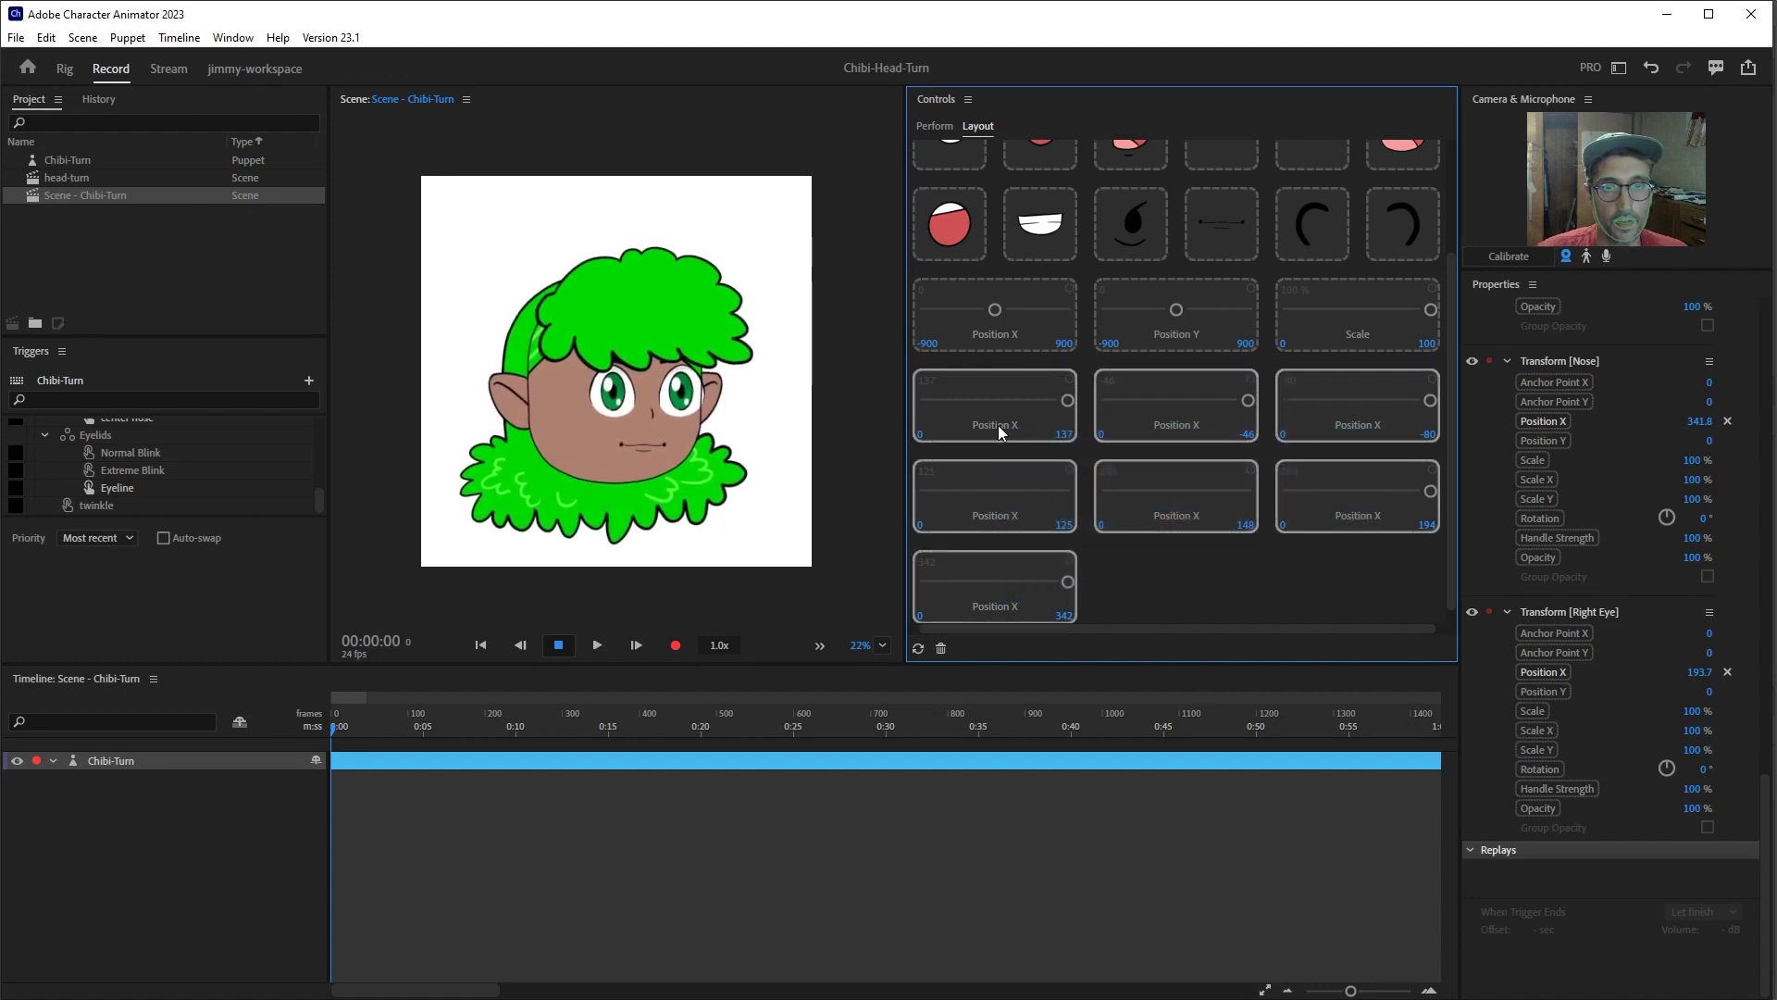
{"action": "right_click", "coordinate": [998, 425]}
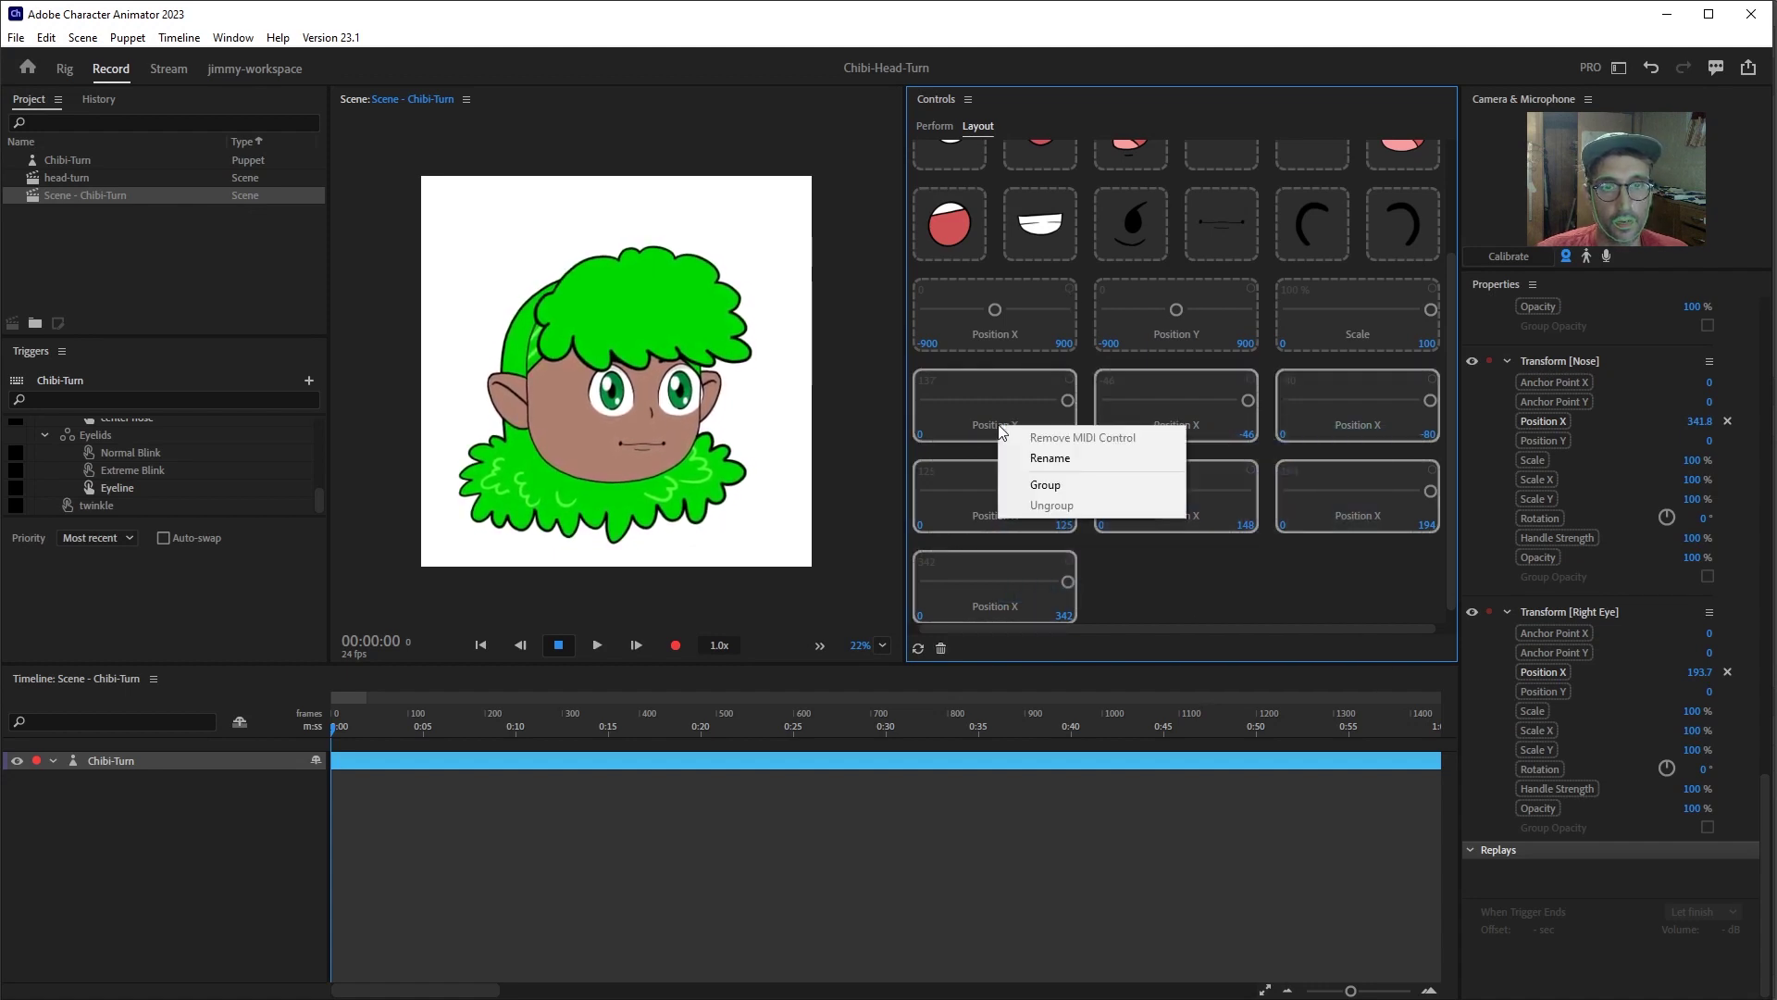
{"action": "left_click", "coordinate": [1048, 485]}
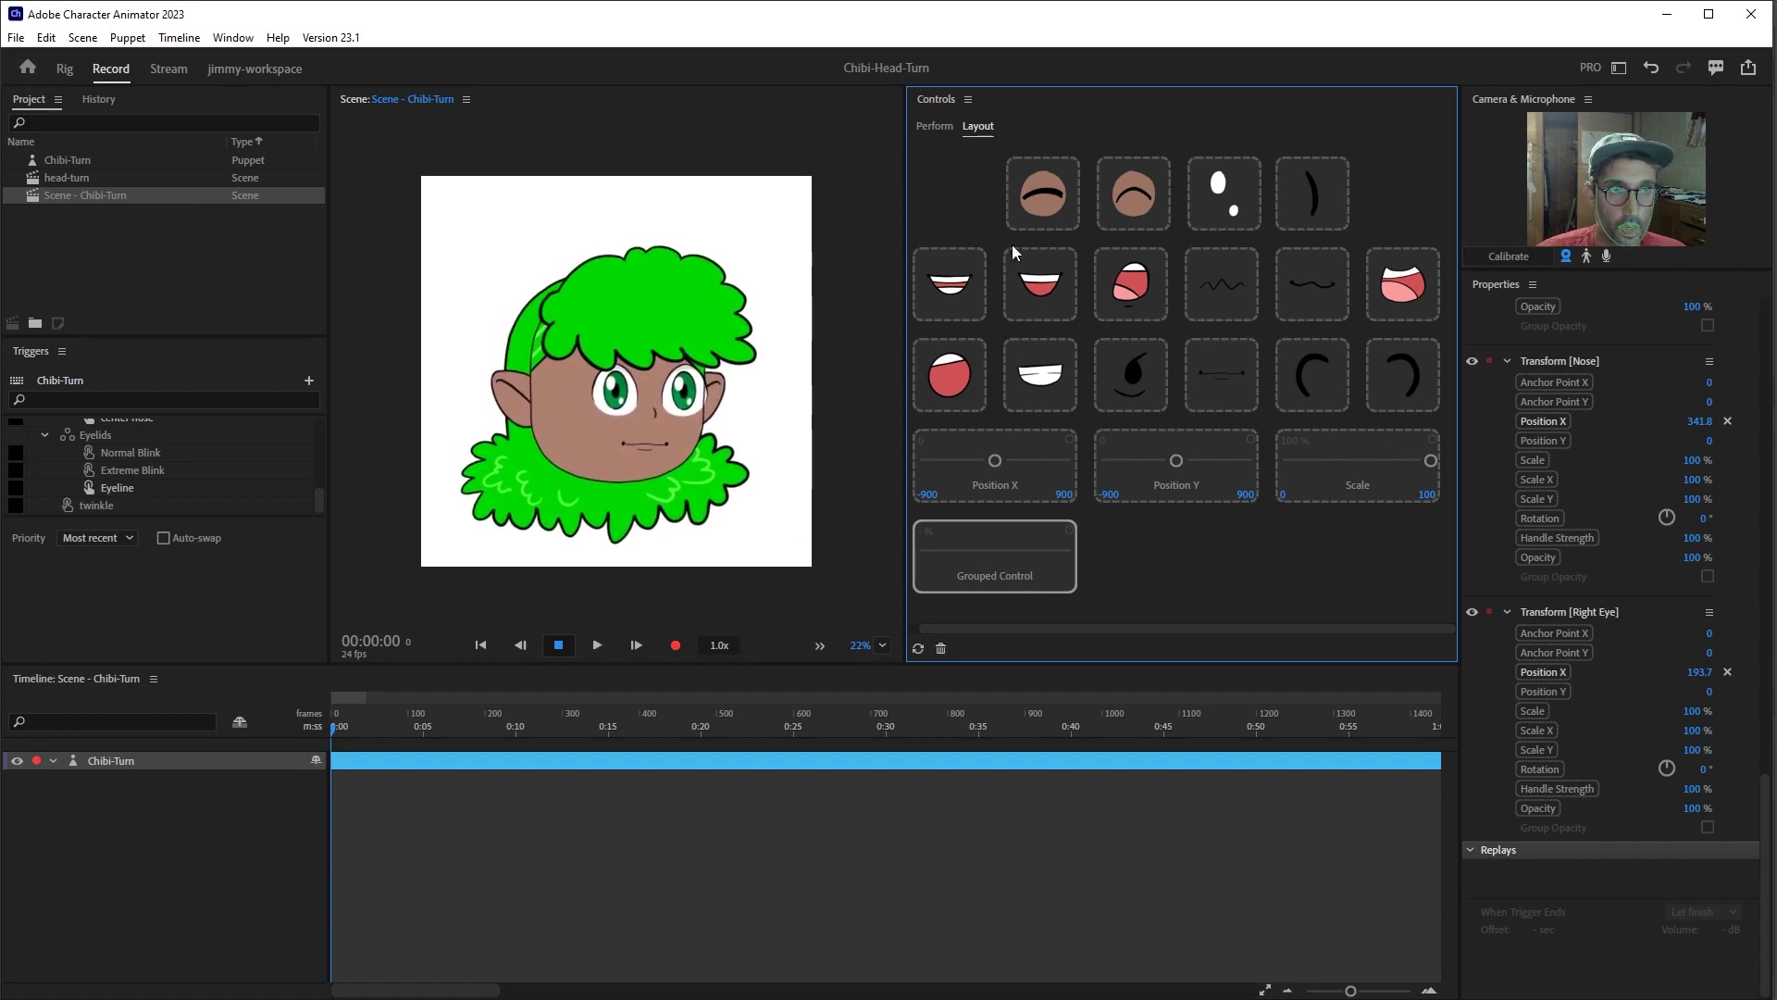
- Test the grouped slider across its range to preview the head turn, and return it to 0%
{"action": "left_click", "coordinate": [936, 130]}
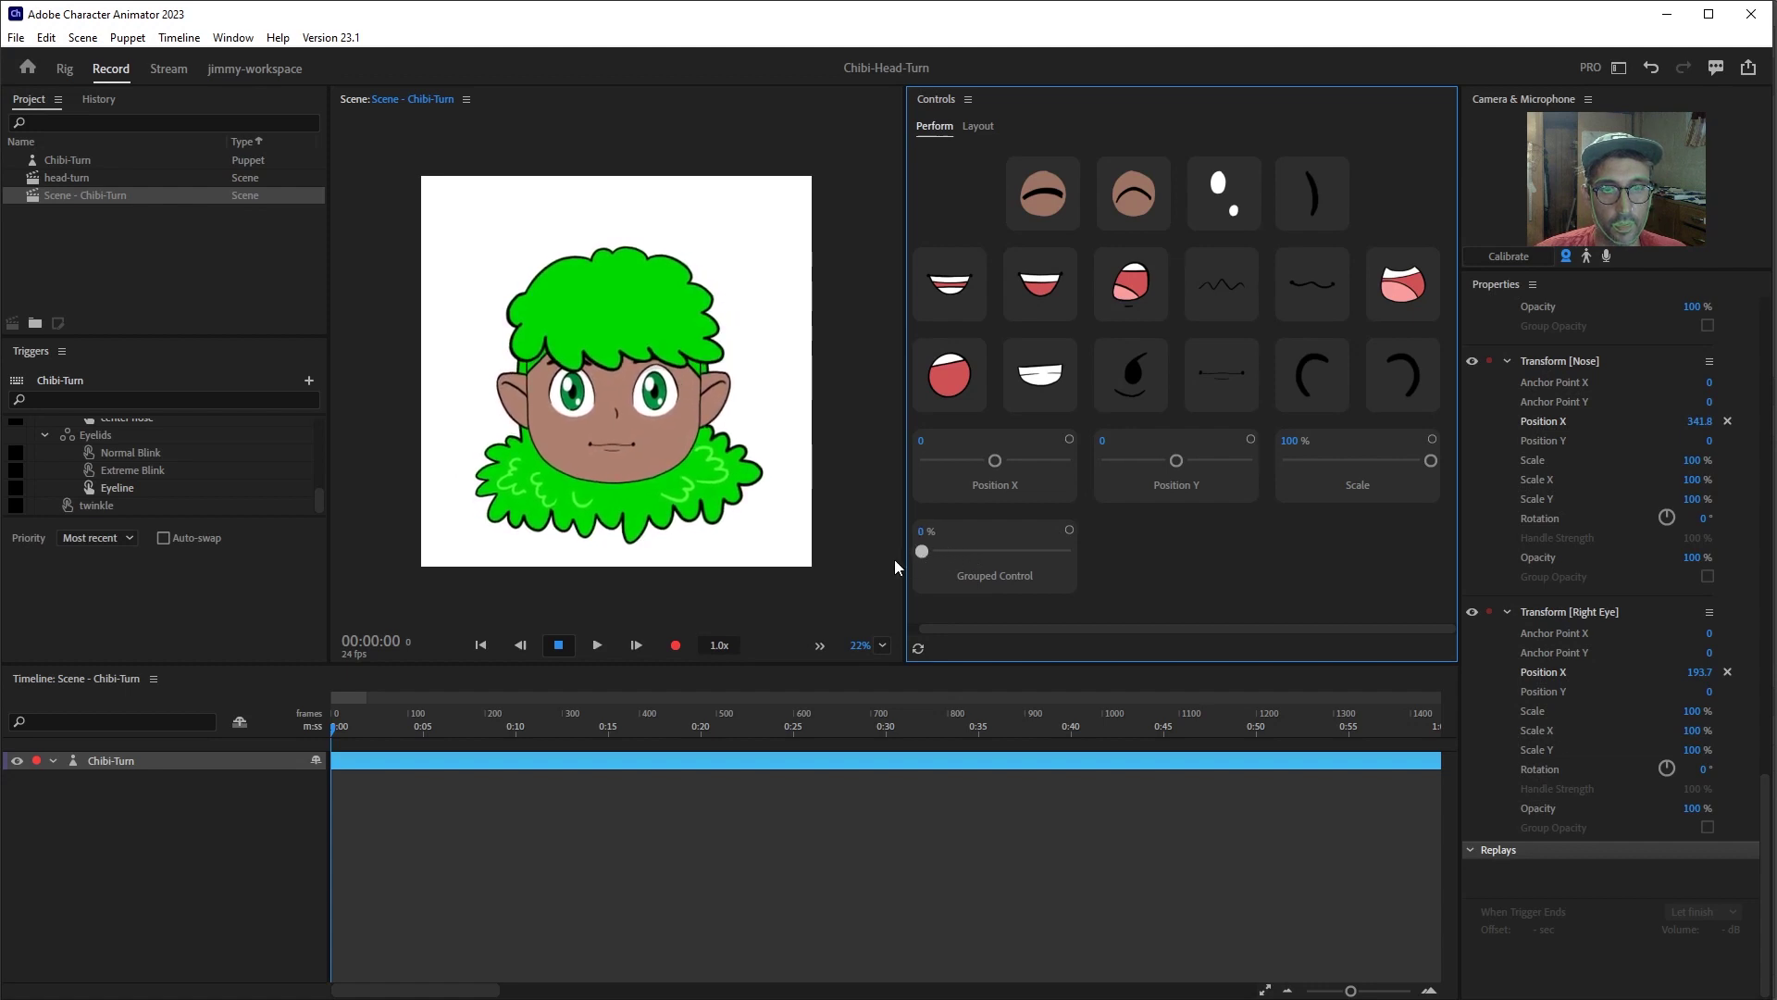
{"action": "left_click", "coordinate": [990, 552]}
{"action": "left_click_drag", "start_coordinate": [993, 558], "coordinate": [1097, 557]}
{"action": "left_click_drag", "start_coordinate": [975, 554], "coordinate": [848, 570]}
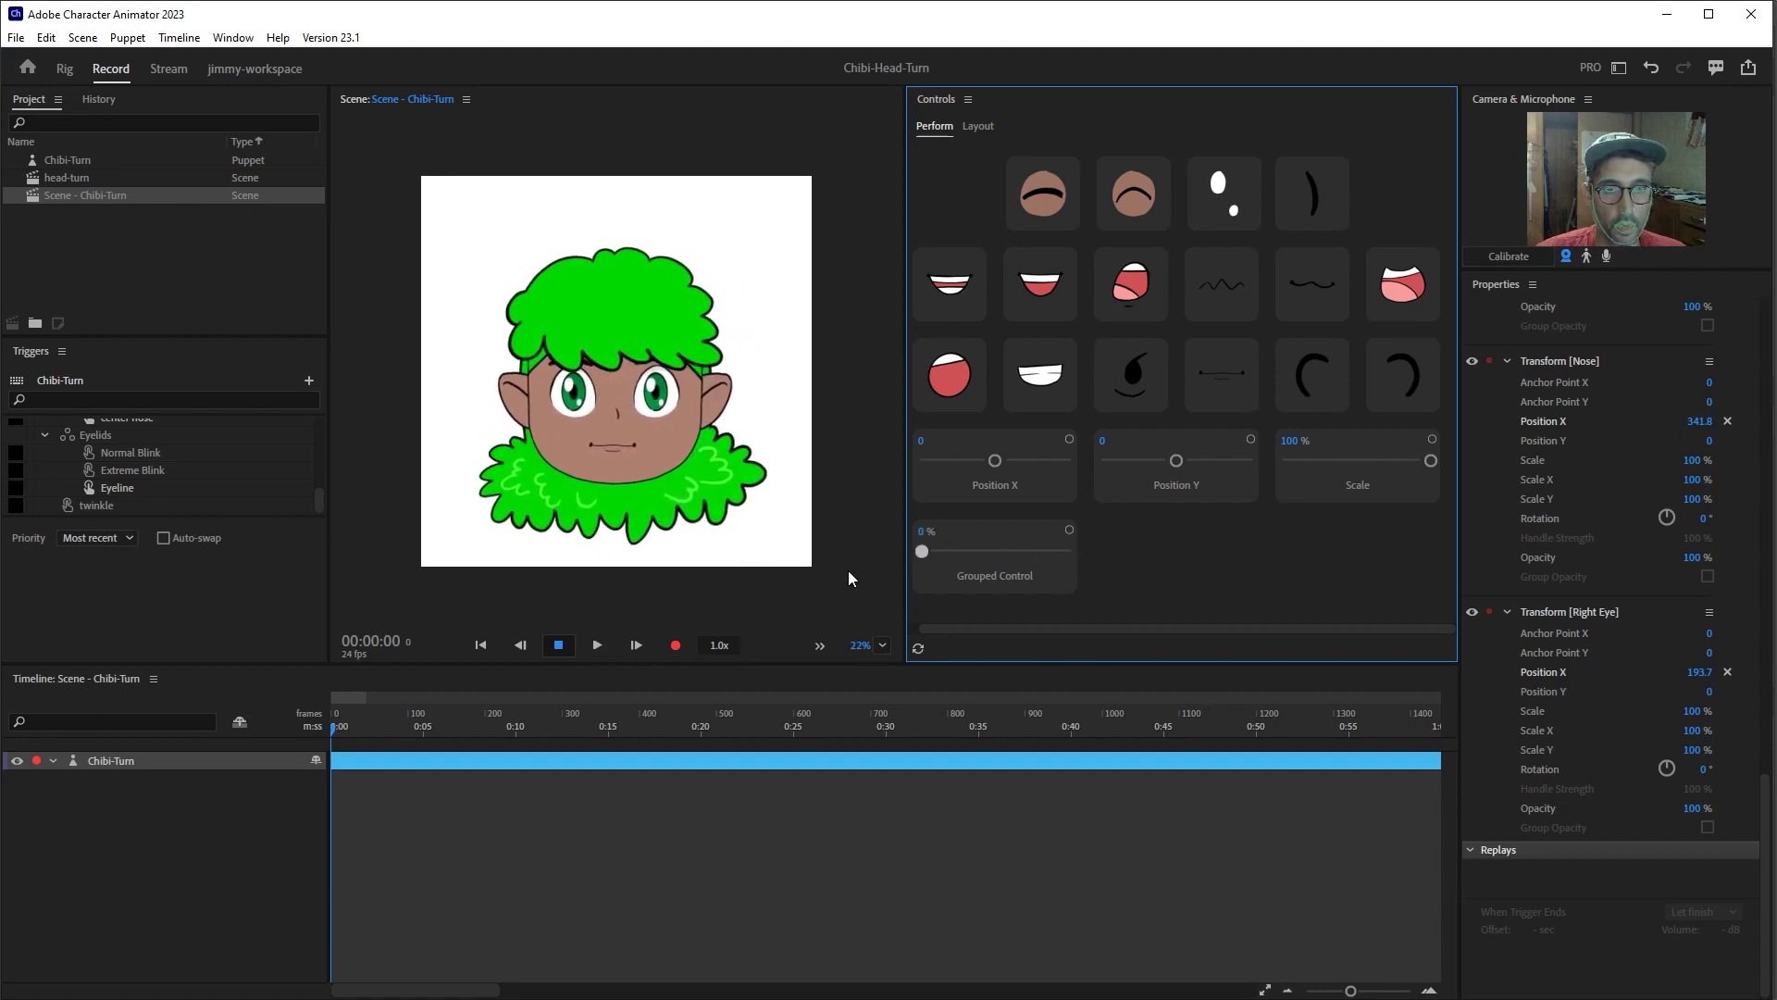
- Rename the grouped control as x-pos-right
{"action": "left_click", "coordinate": [979, 127]}
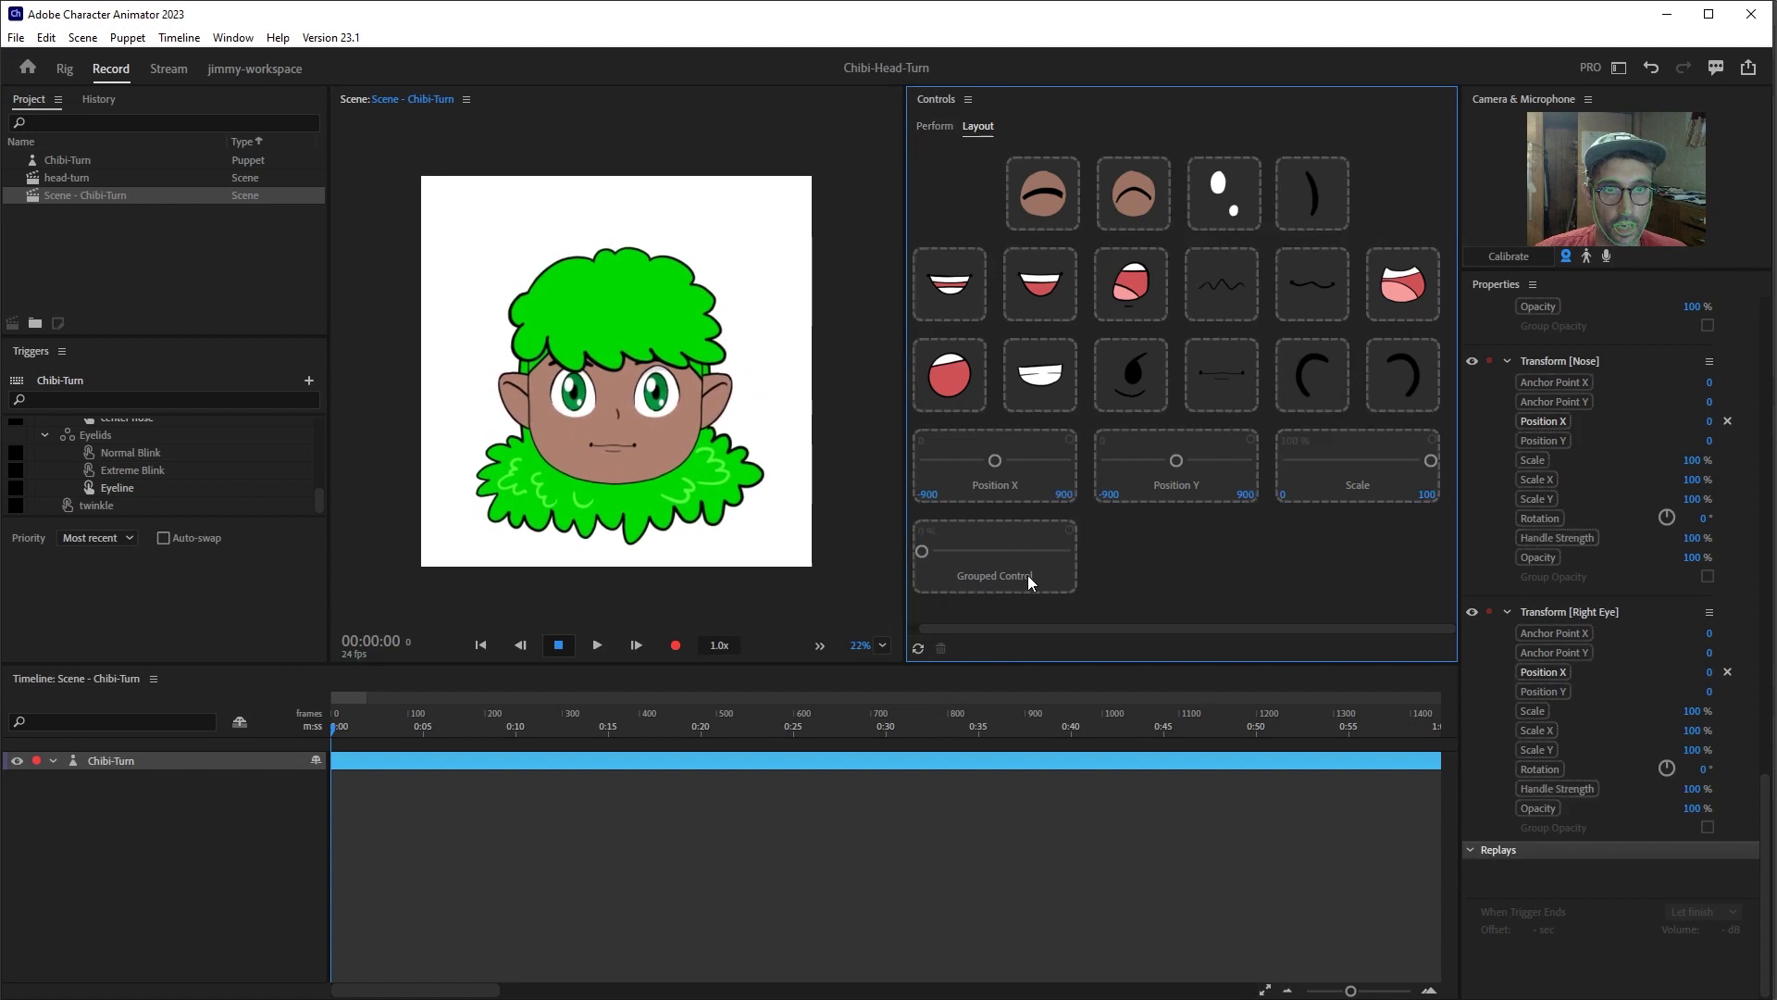
{"action": "right_click", "coordinate": [1013, 575]}
{"action": "left_click", "coordinate": [1035, 607]}
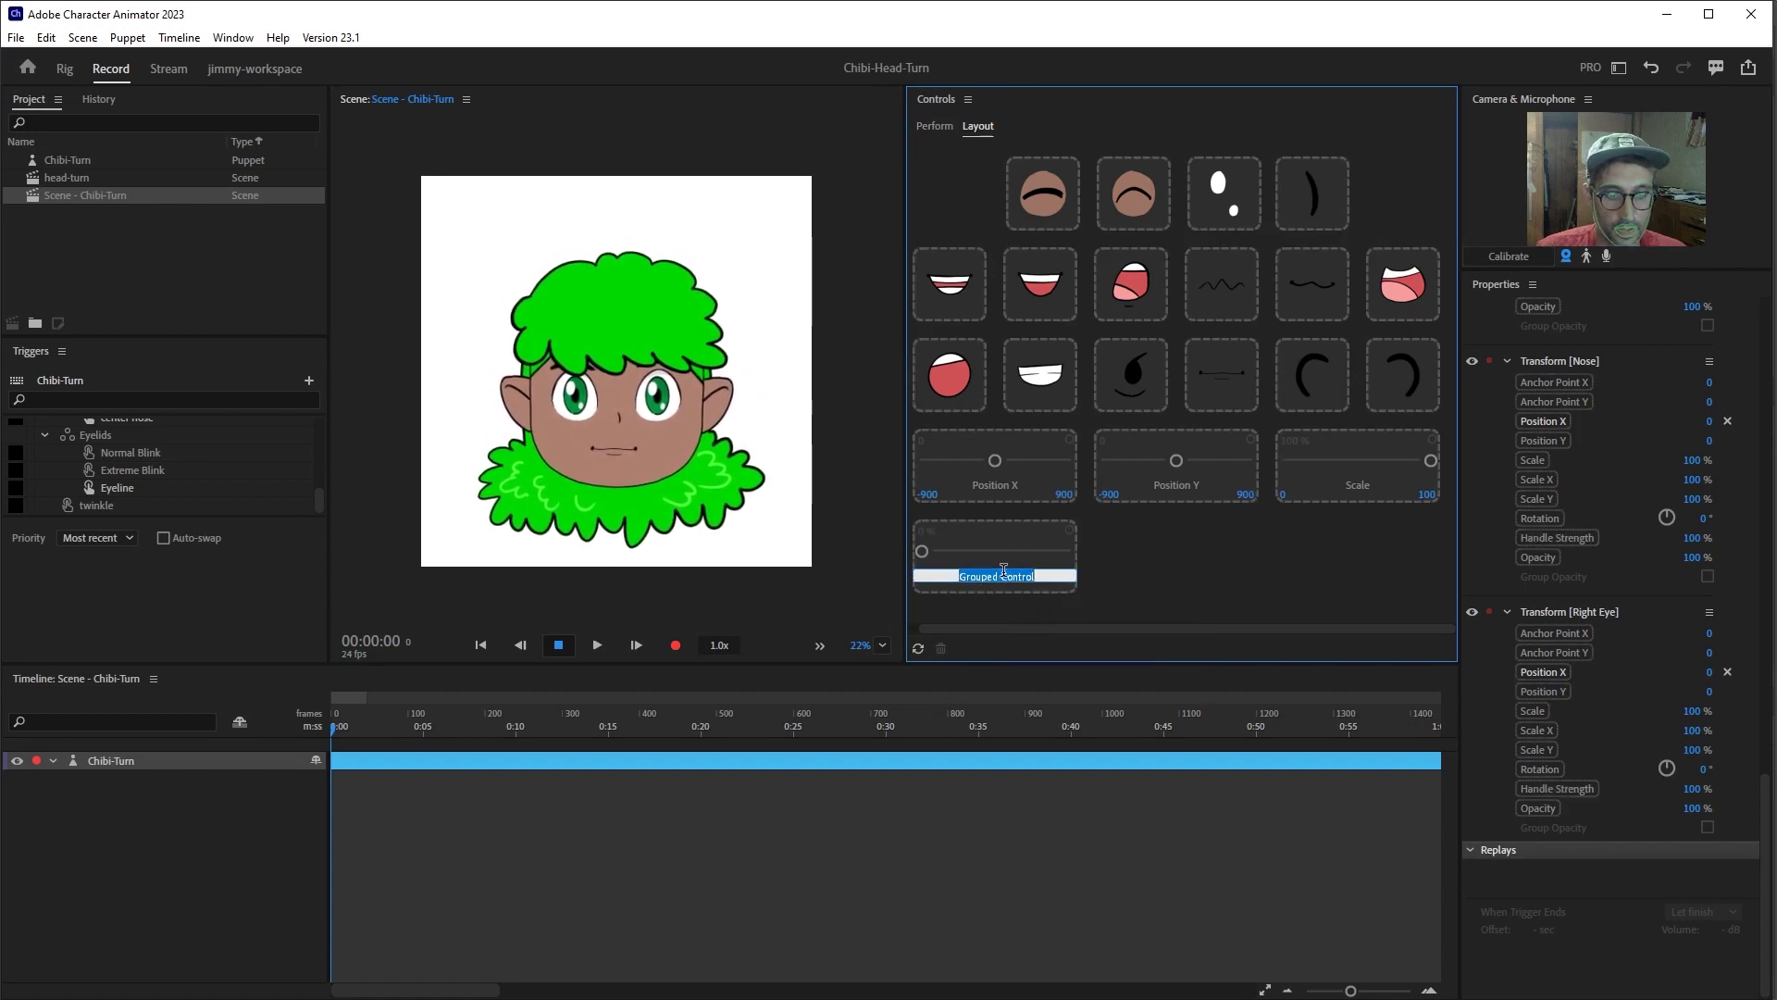
{"action": "type", "text": "x-pos-right"}
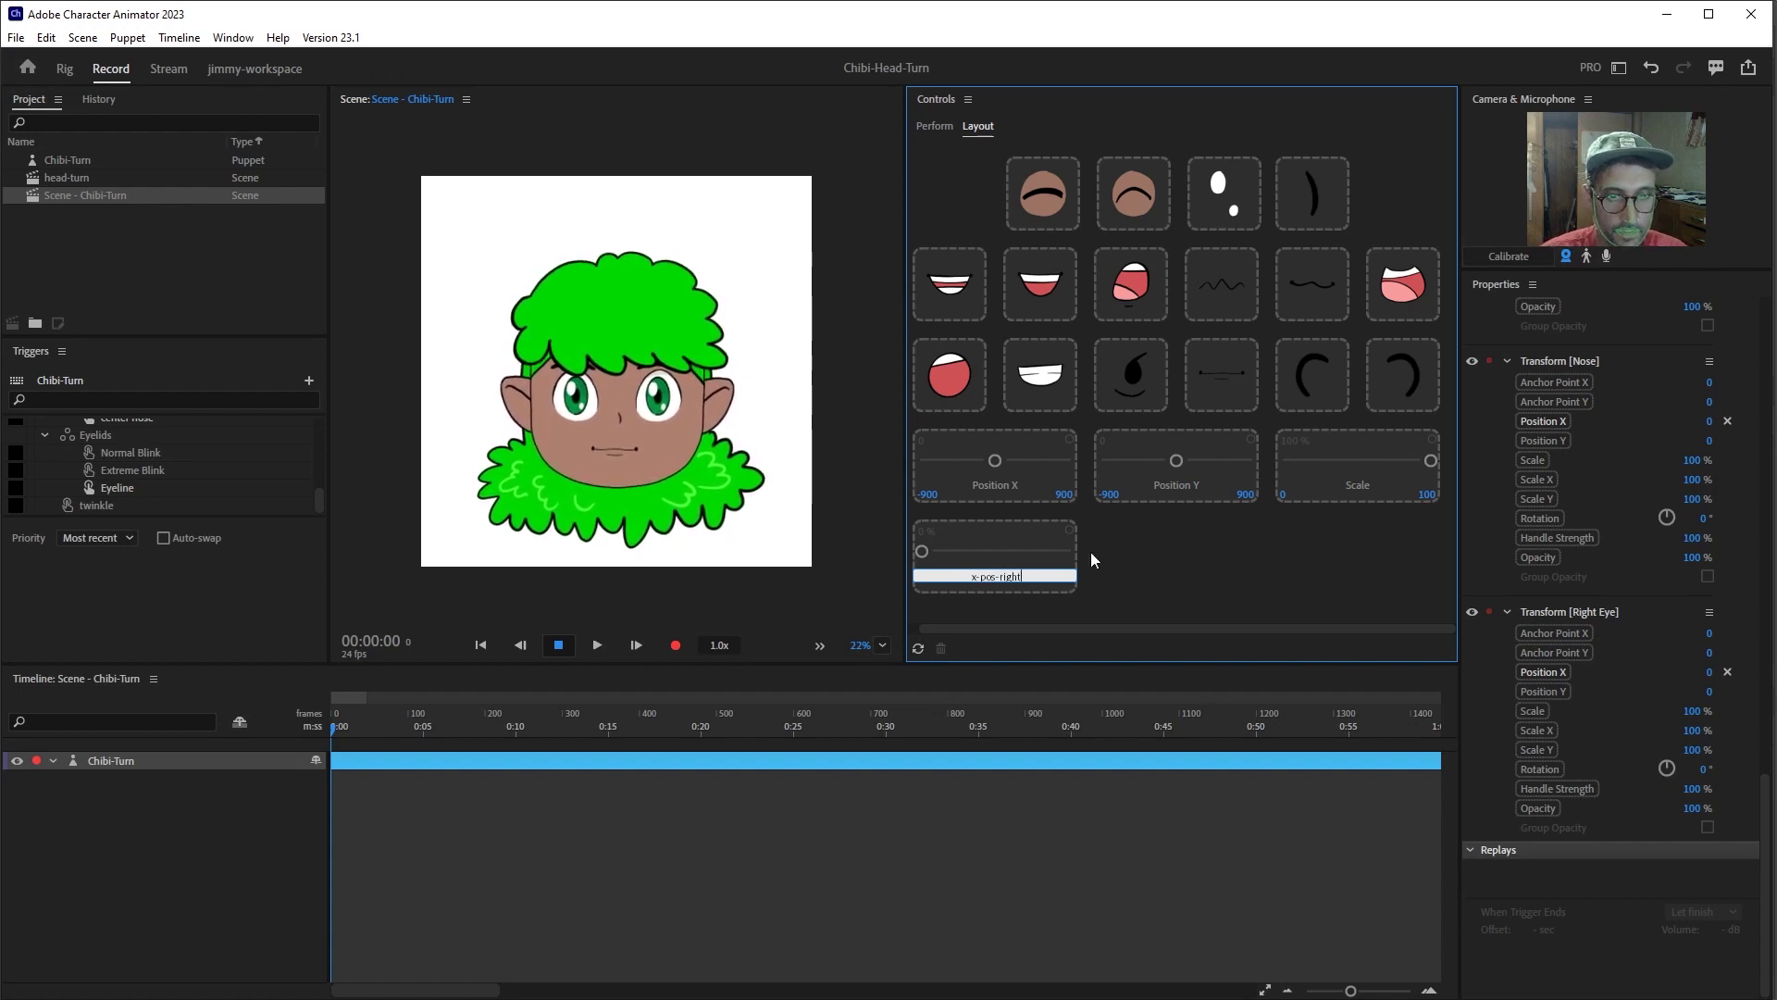
{"action": "key", "text": "Return"}
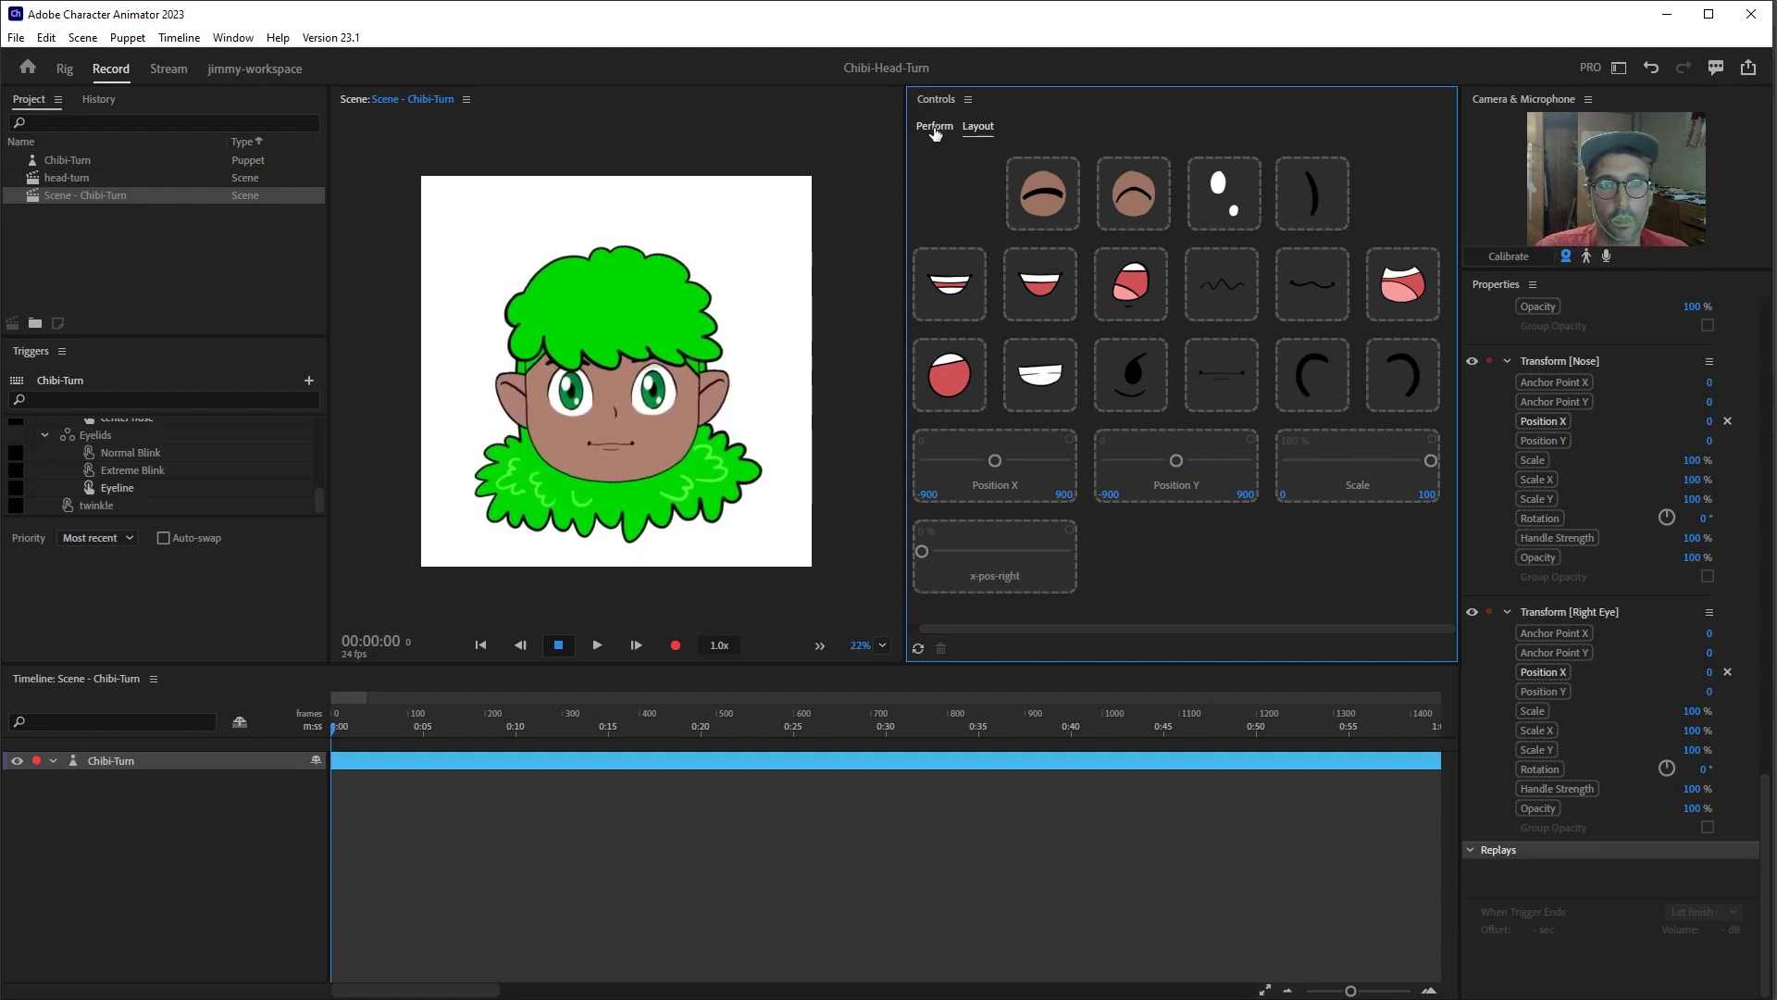
- Test the Position X, Position Y and x-pos-right sliders together on the puppet, and reset them to 0
{"action": "left_click", "coordinate": [934, 126]}
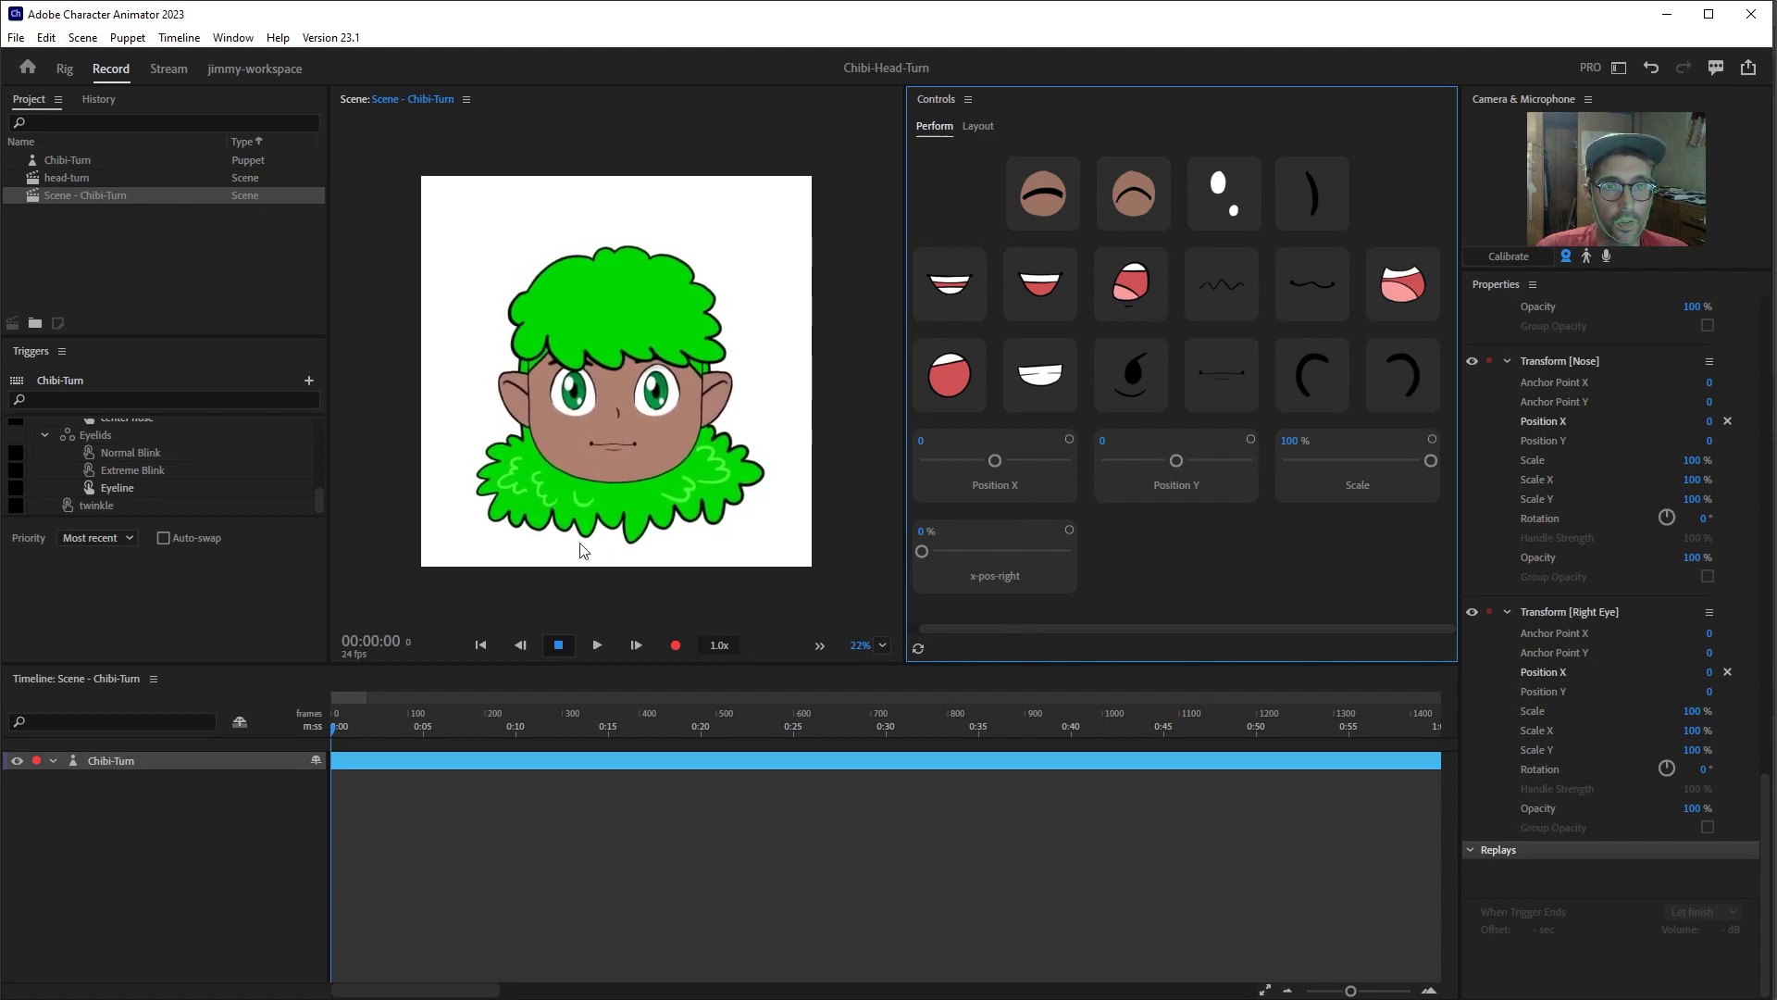
{"action": "left_click", "coordinate": [1109, 457]}
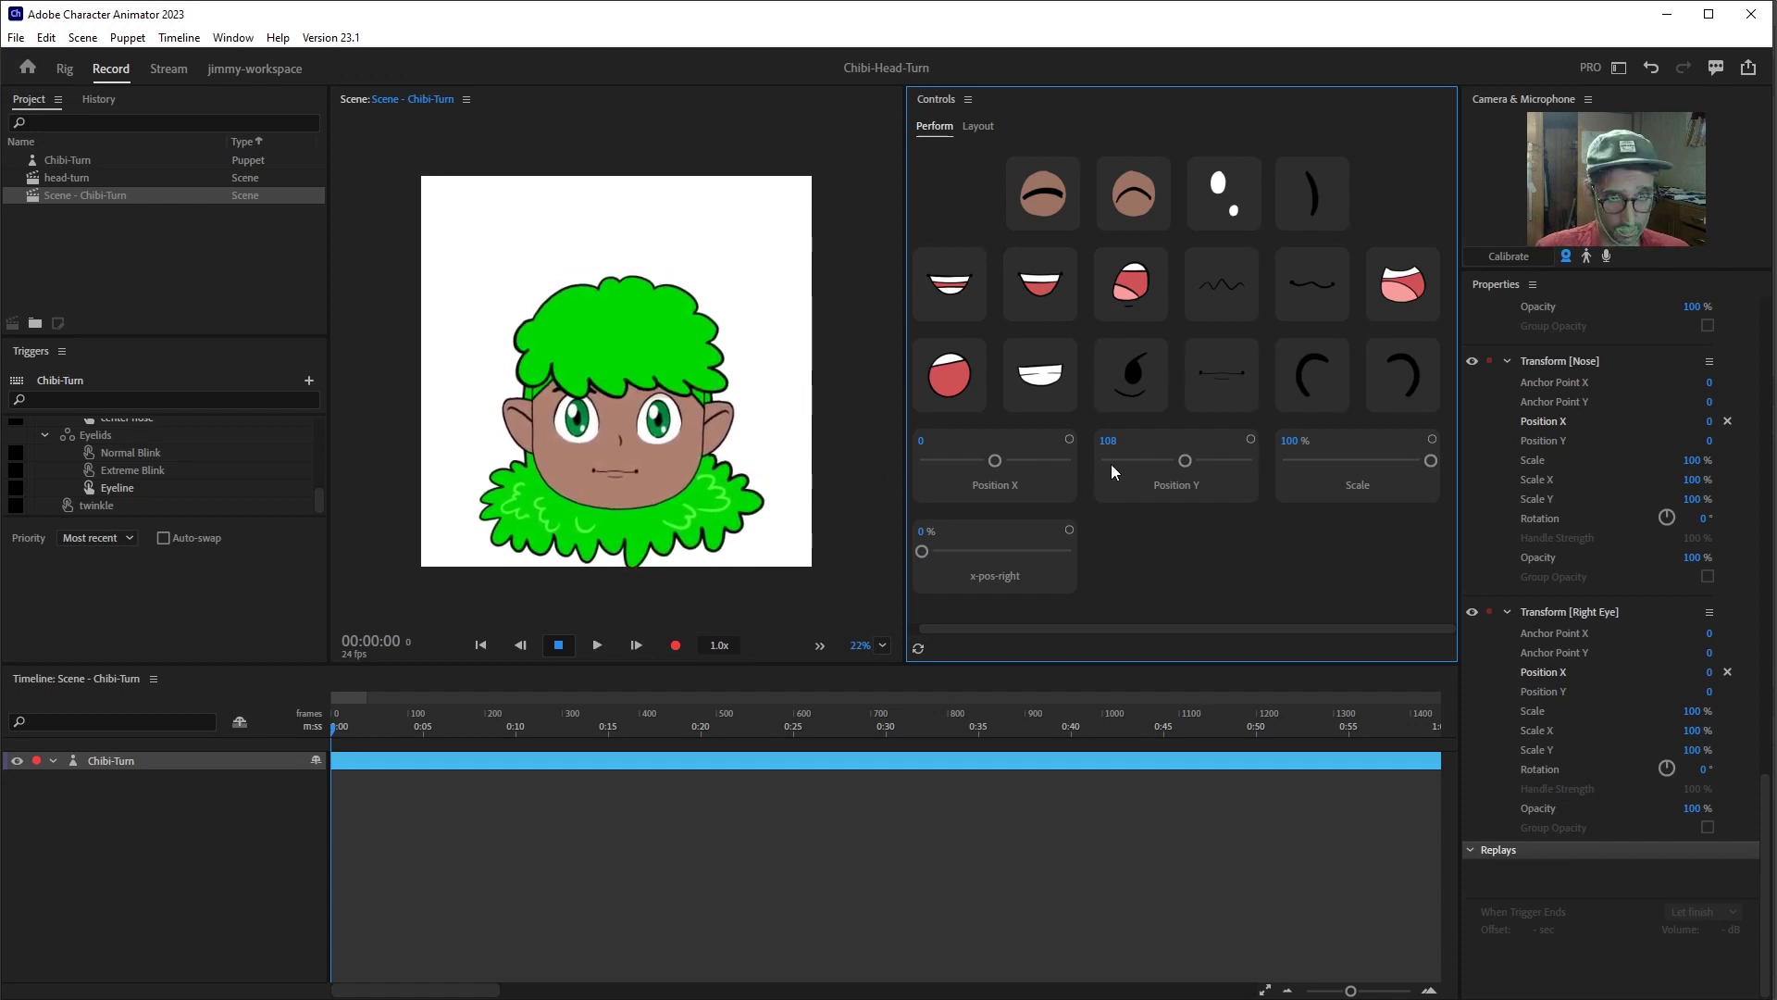
{"action": "left_click_drag", "start_coordinate": [995, 461], "coordinate": [1031, 463]}
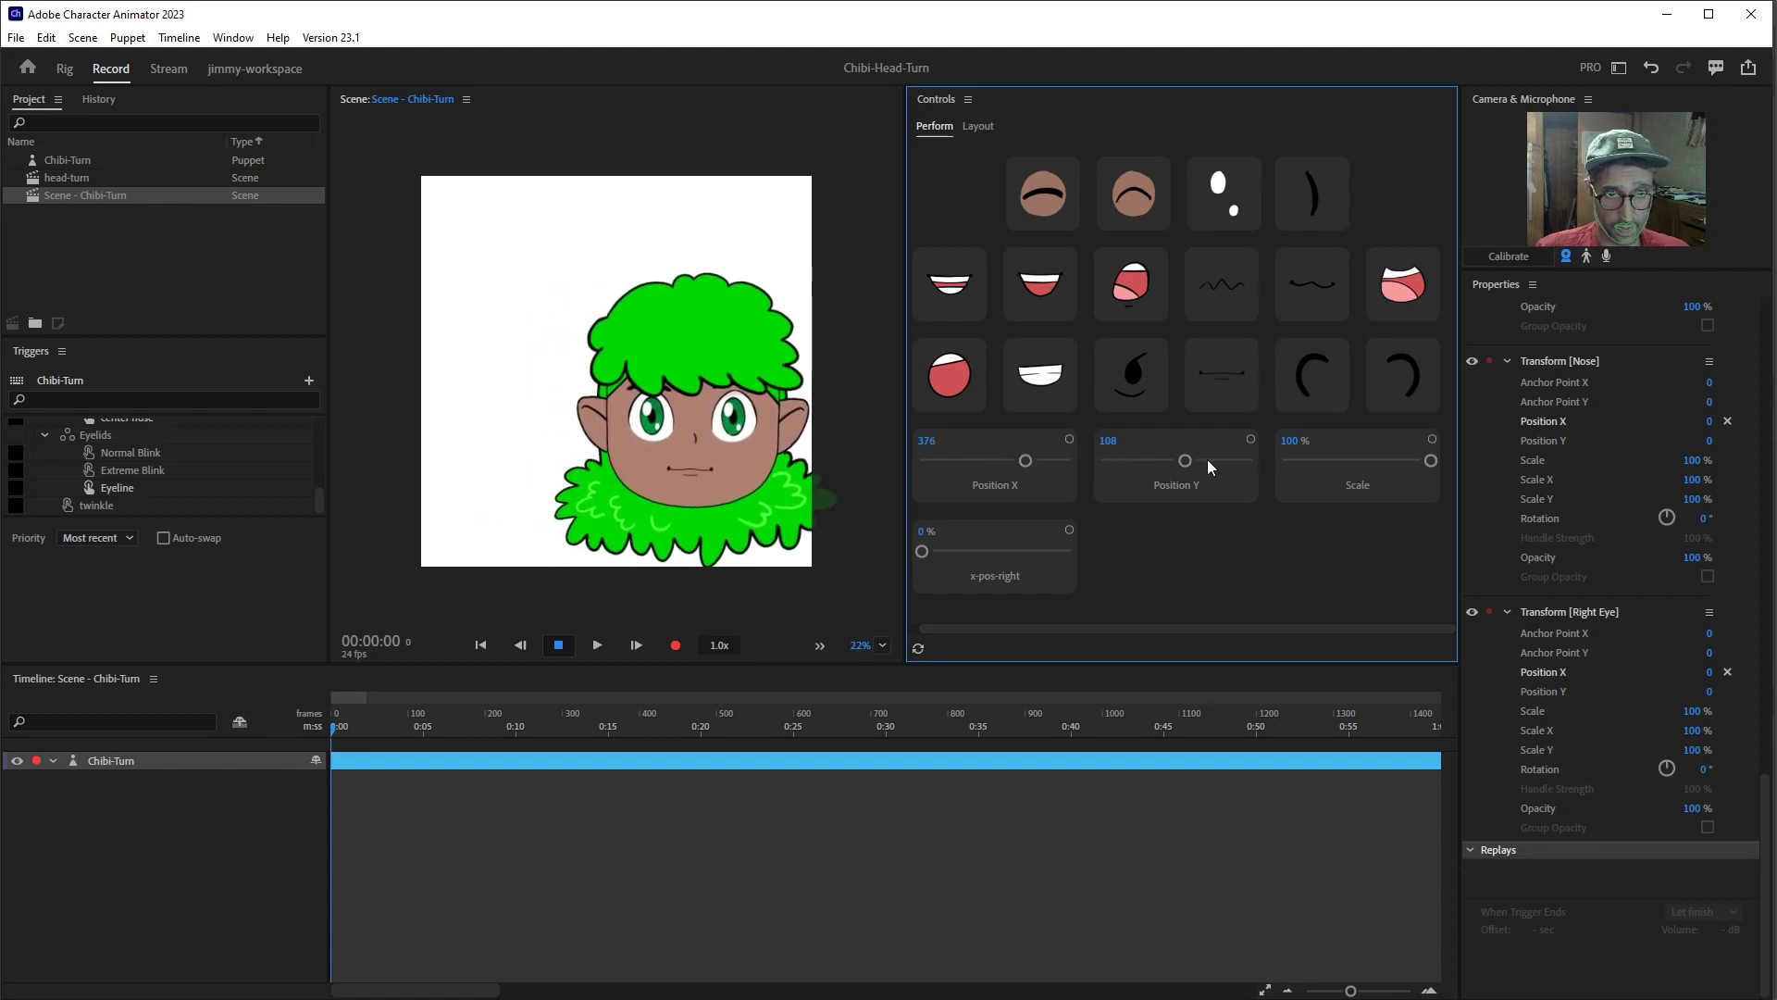
{"action": "left_click_drag", "start_coordinate": [1186, 460], "coordinate": [1152, 464]}
{"action": "left_click_drag", "start_coordinate": [1026, 461], "coordinate": [996, 468]}
{"action": "left_click_drag", "start_coordinate": [923, 551], "coordinate": [1194, 528]}
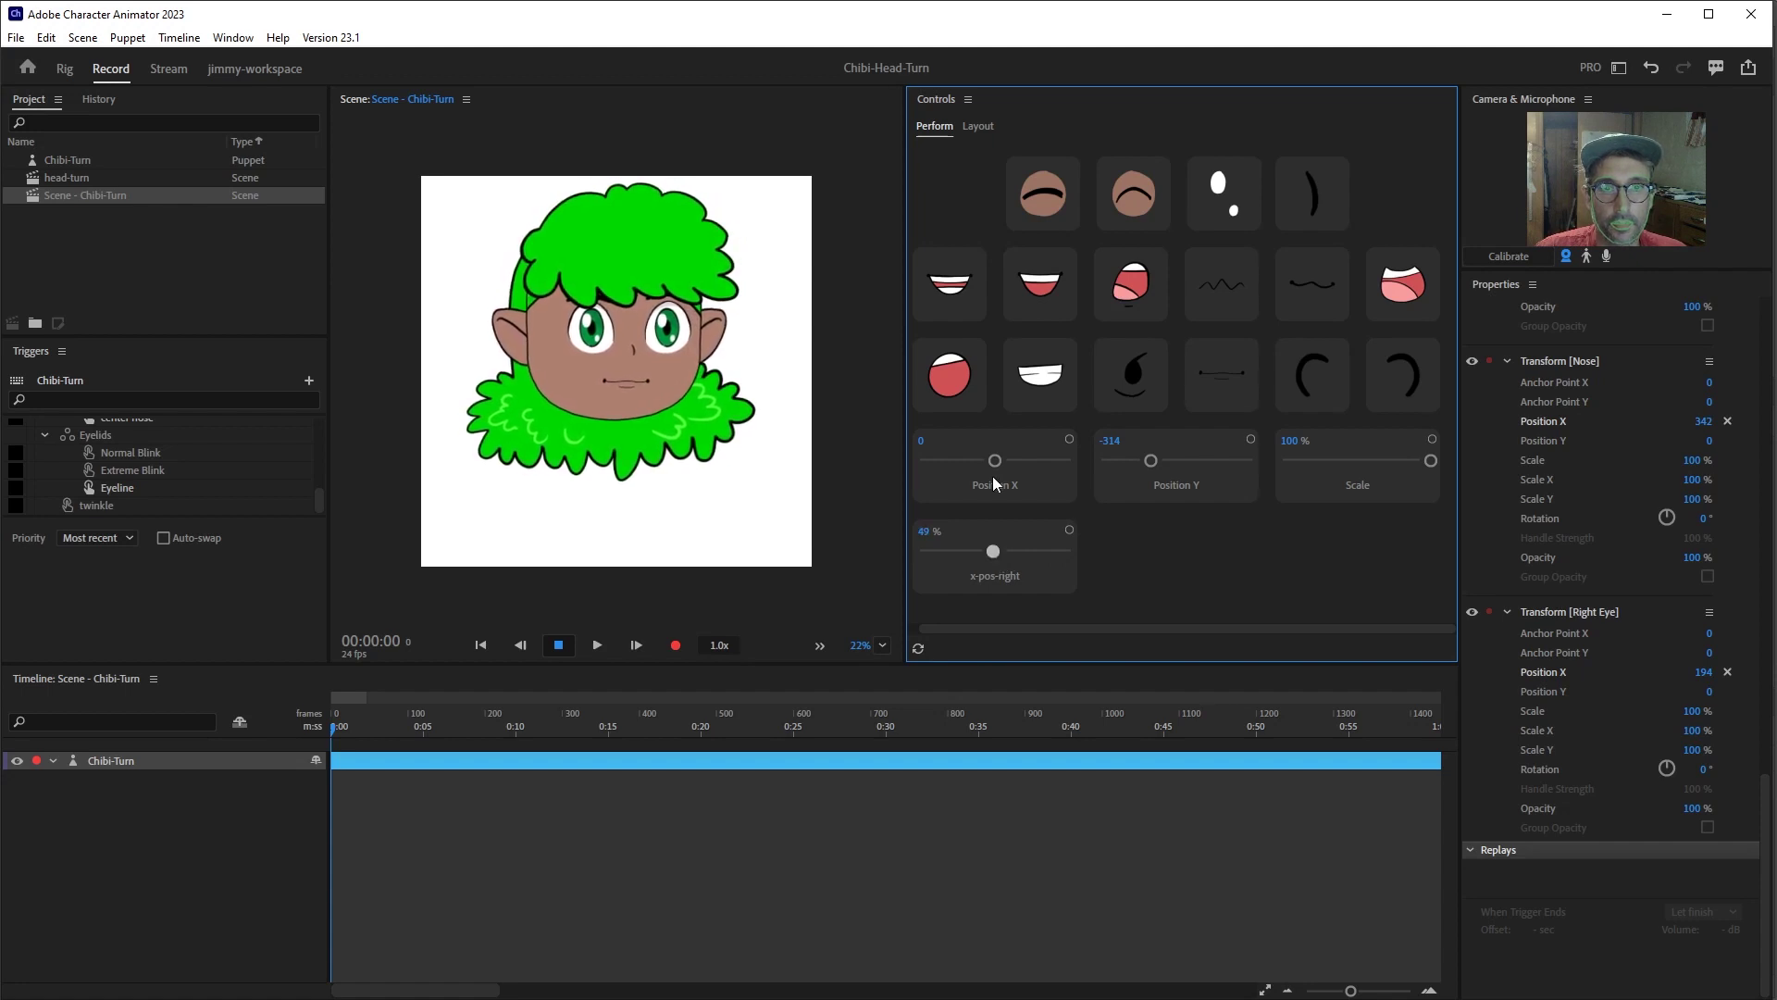
{"action": "left_click", "coordinate": [1107, 437]}
{"action": "type", "text": "0"}
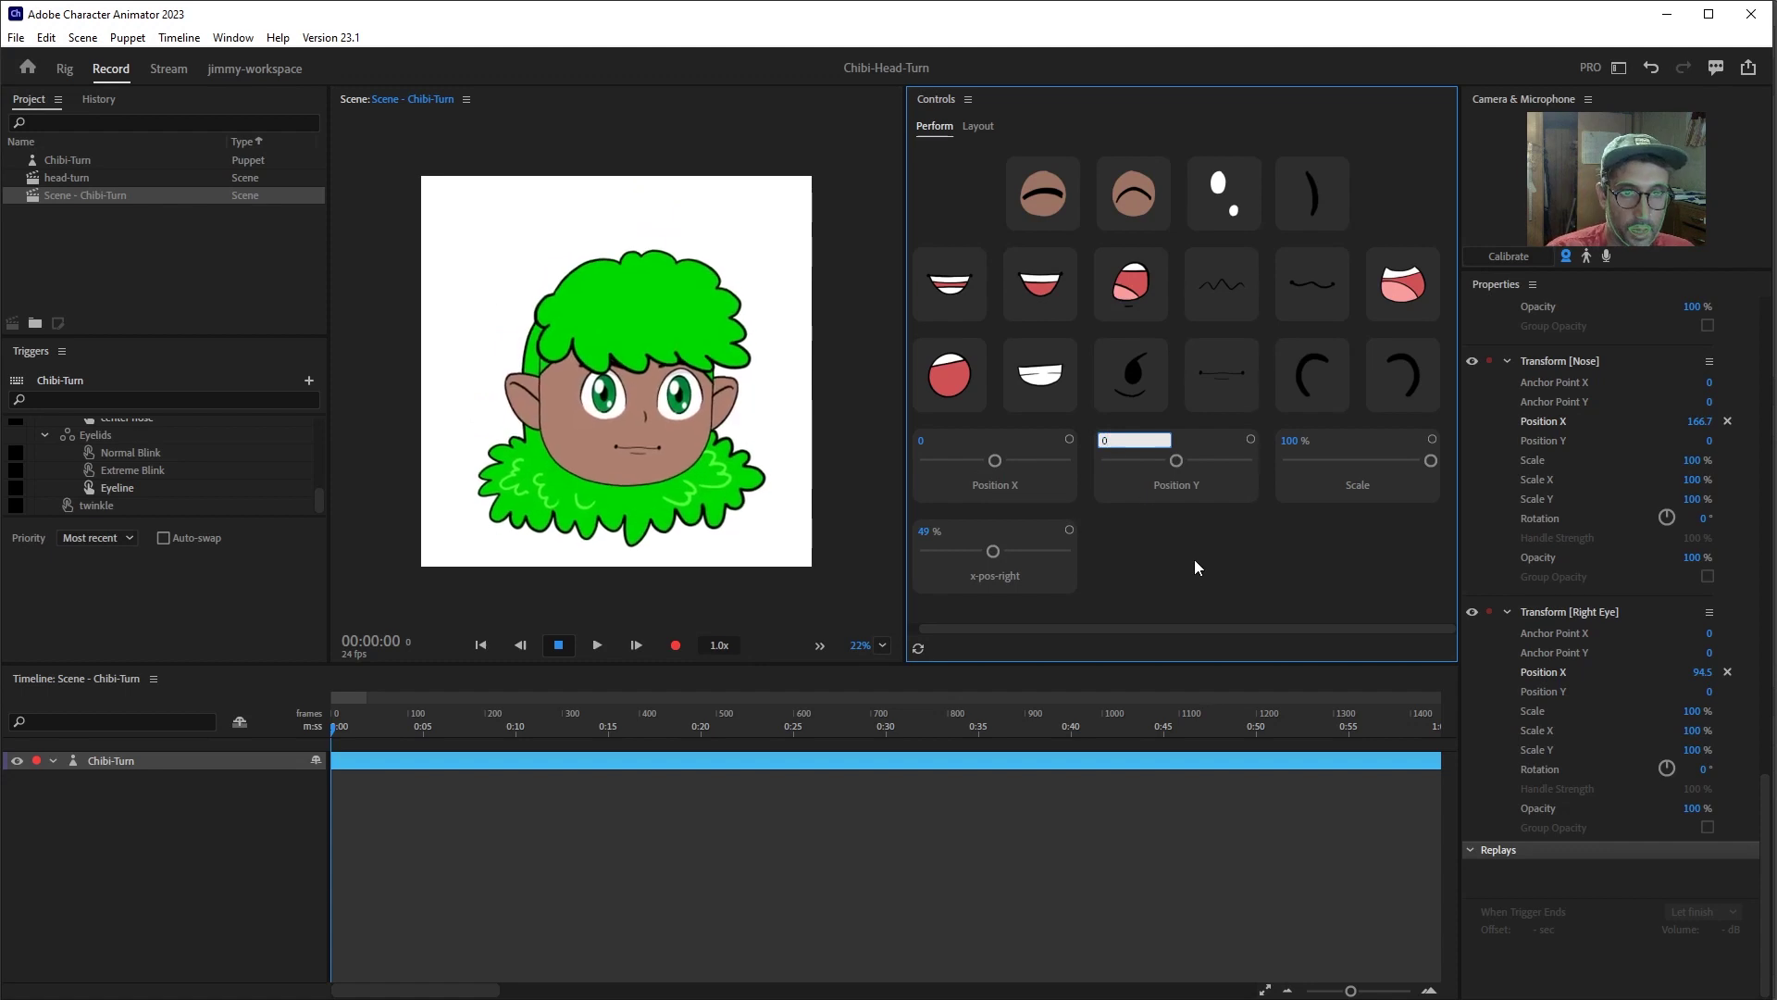
{"action": "key", "text": "Return"}
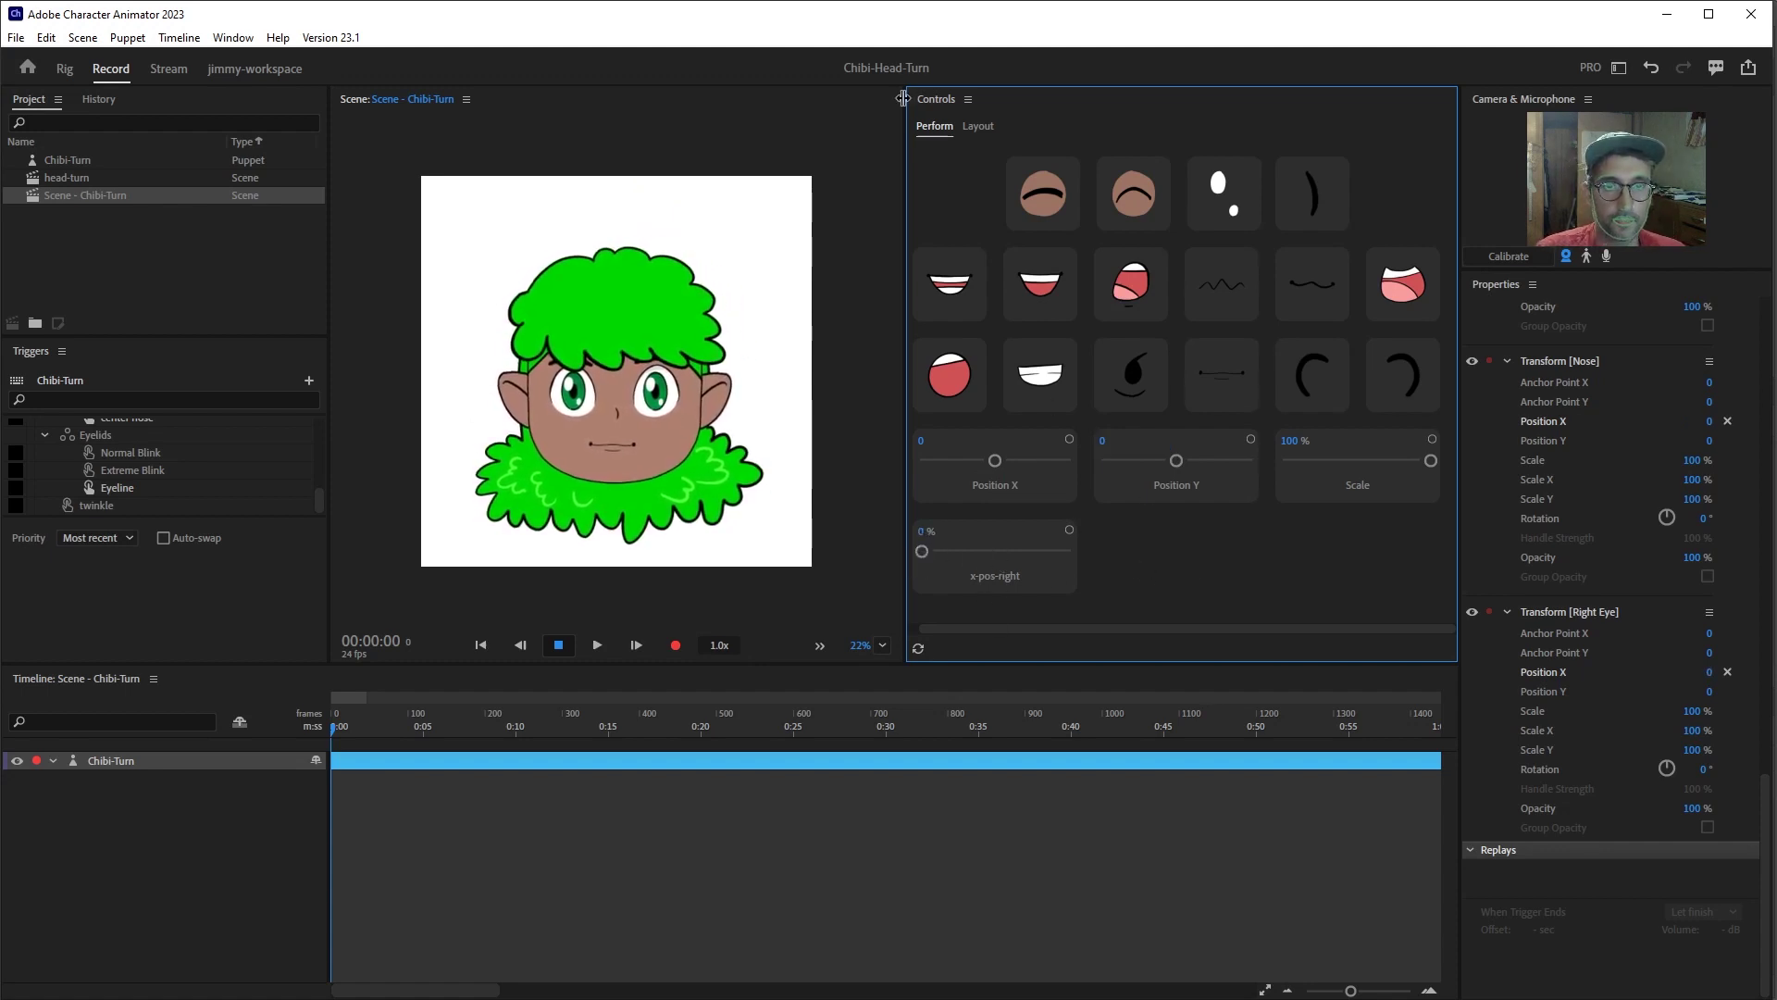
- Add new Position X slider controls for the Bangs, ears, hair and Left Eye transforms below x-pos-right
{"action": "left_click", "coordinate": [978, 127]}
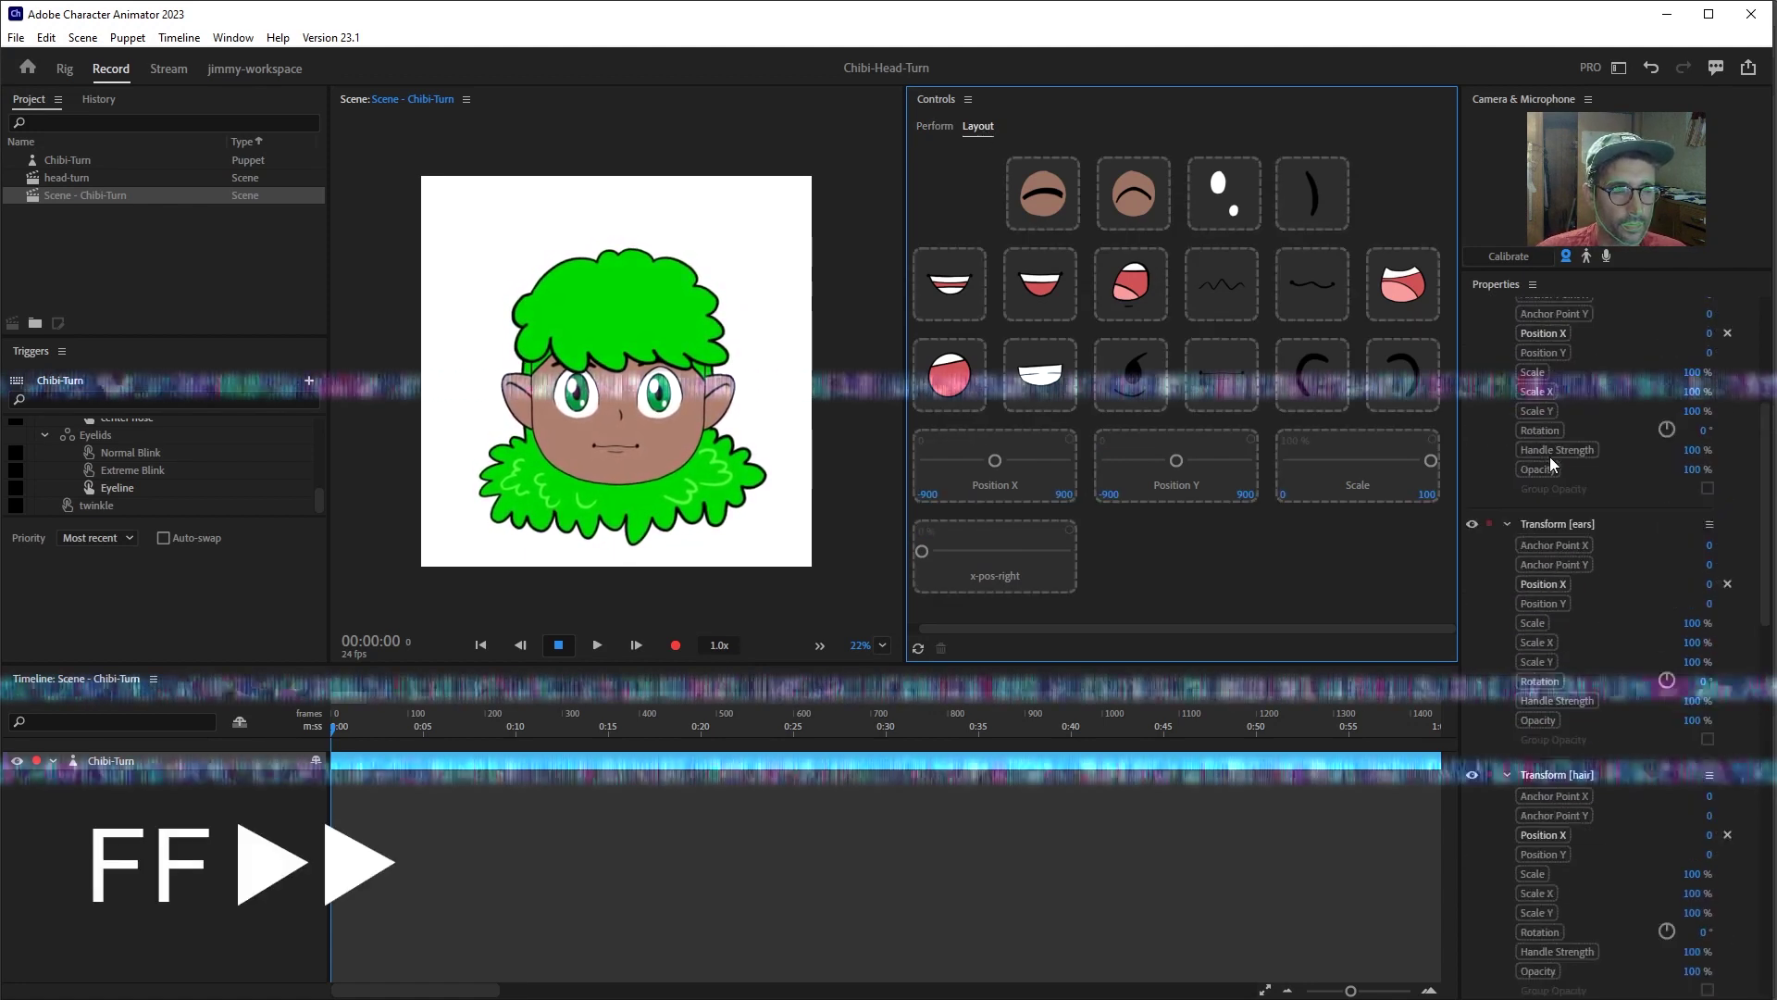
{"action": "left_click_drag", "start_coordinate": [1027, 548], "coordinate": [1028, 579]}
{"action": "left_click_drag", "start_coordinate": [1543, 667], "coordinate": [1177, 592]}
{"action": "scroll", "coordinate": [1543, 669], "scroll_direction": "down", "scroll_amount": 3}
{"action": "left_click_drag", "start_coordinate": [1543, 669], "coordinate": [1360, 597]}
{"action": "scroll", "coordinate": [1361, 597], "scroll_direction": "down", "scroll_amount": 1}
{"action": "scroll", "coordinate": [1540, 791], "scroll_direction": "down", "scroll_amount": 3}
{"action": "left_click_drag", "start_coordinate": [1543, 920], "coordinate": [1004, 602]}
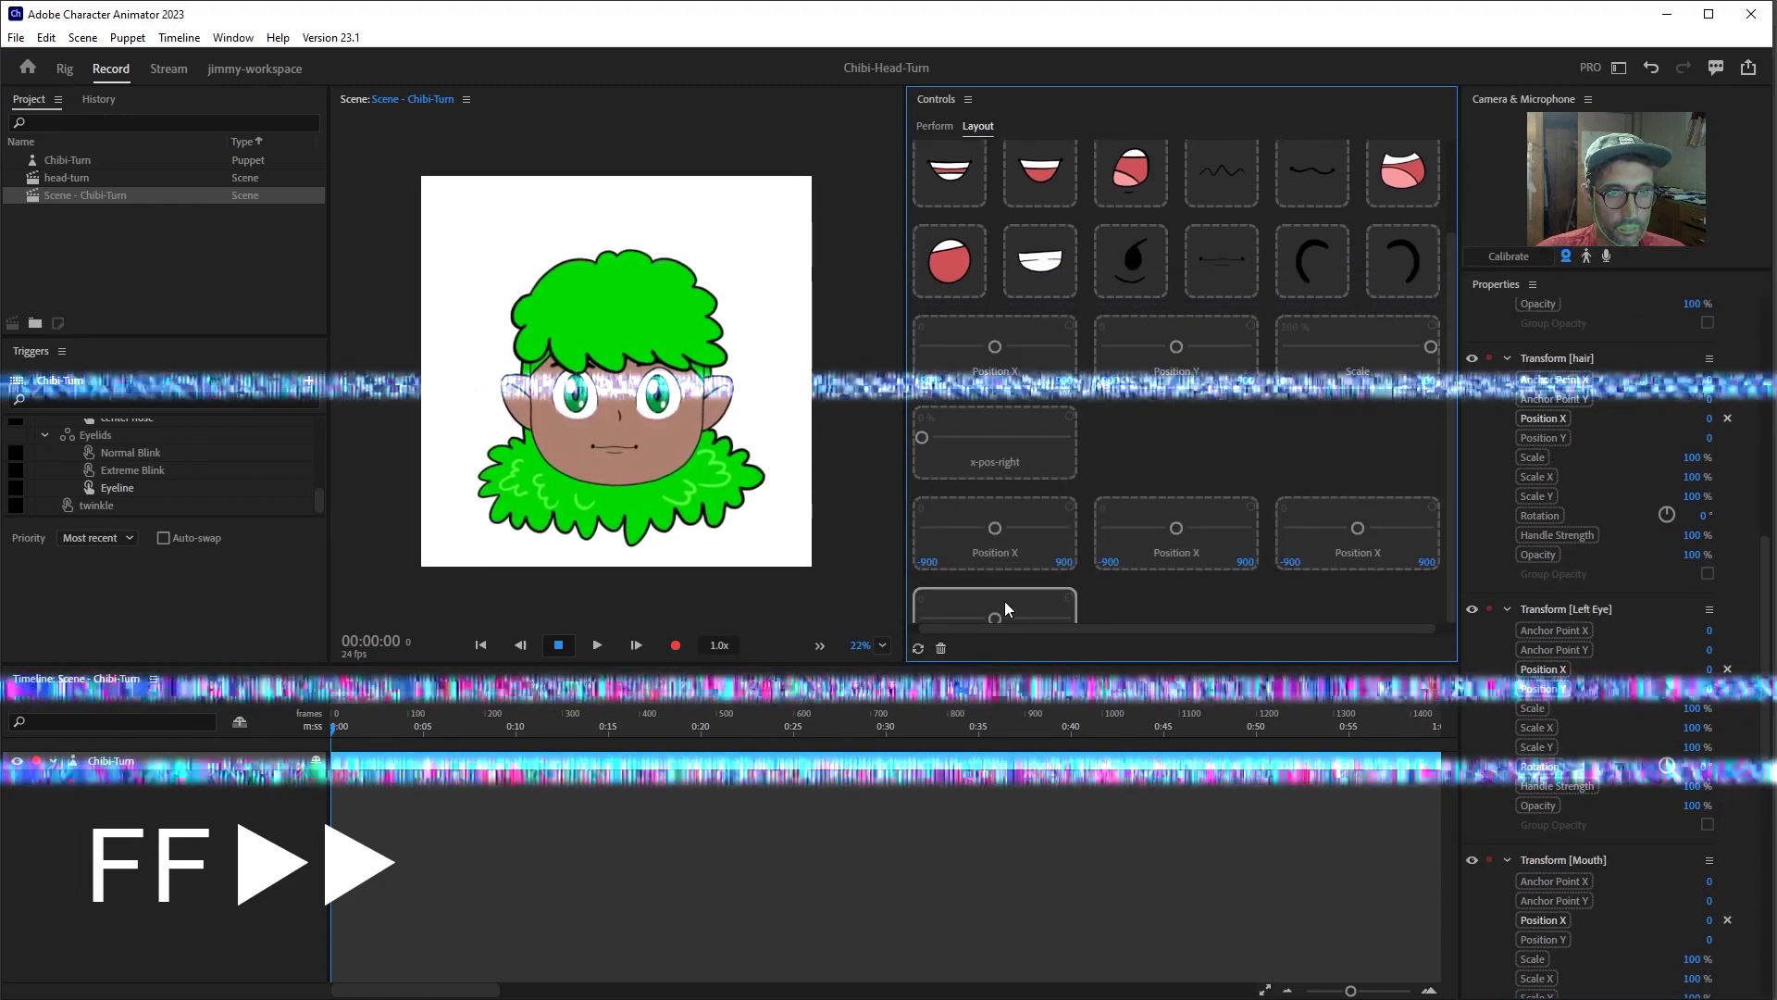
- Add Position X slider controls for the Mouth, Nose and Right Eye transforms beside the other new sliders
{"action": "scroll", "coordinate": [1003, 602], "scroll_direction": "down", "scroll_amount": 1}
{"action": "scroll", "coordinate": [1541, 843], "scroll_direction": "down", "scroll_amount": 2}
{"action": "left_click_drag", "start_coordinate": [1540, 841], "coordinate": [1176, 564]}
{"action": "left_click_drag", "start_coordinate": [1558, 787], "coordinate": [1364, 574]}
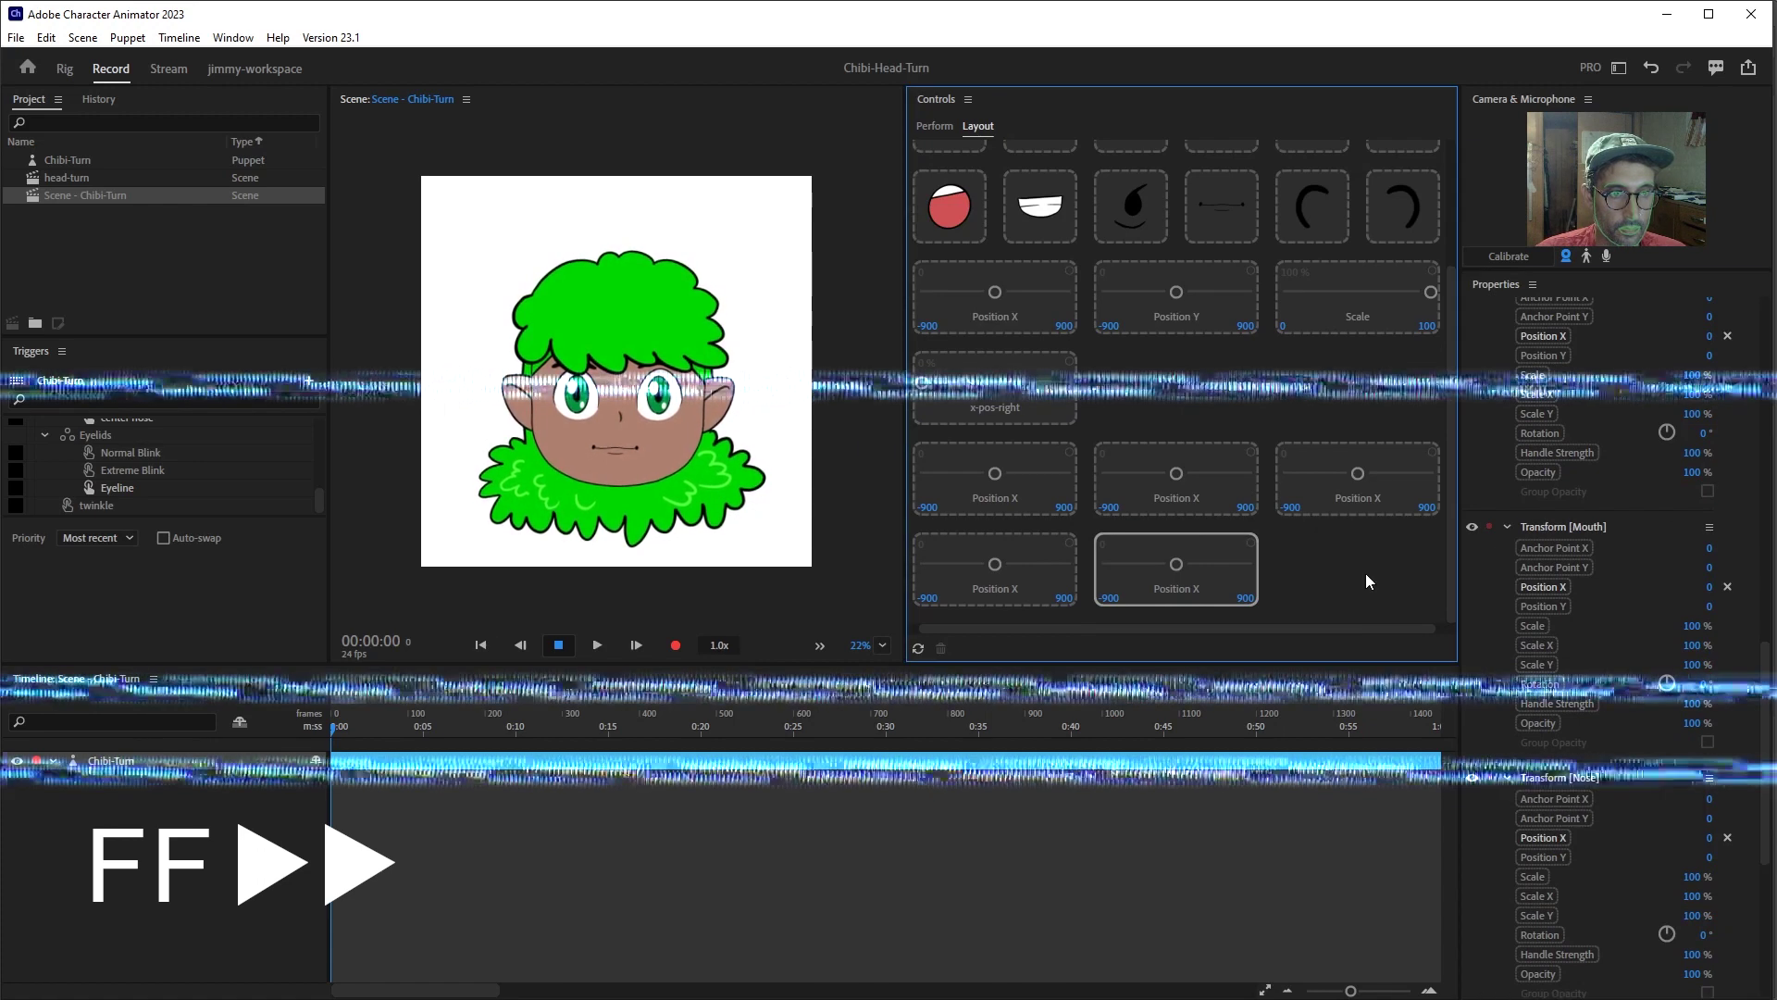
{"action": "scroll", "coordinate": [1574, 740], "scroll_direction": "down", "scroll_amount": 3}
{"action": "left_click_drag", "start_coordinate": [1542, 504], "coordinate": [1020, 602]}
- Pose a left turn with Position X about -93 Bangs, 34 ears, 103 hair, -160 Left Eye, -160 Mouth, -353 Nose and -148 Right Eye
{"action": "left_click", "coordinate": [933, 127]}
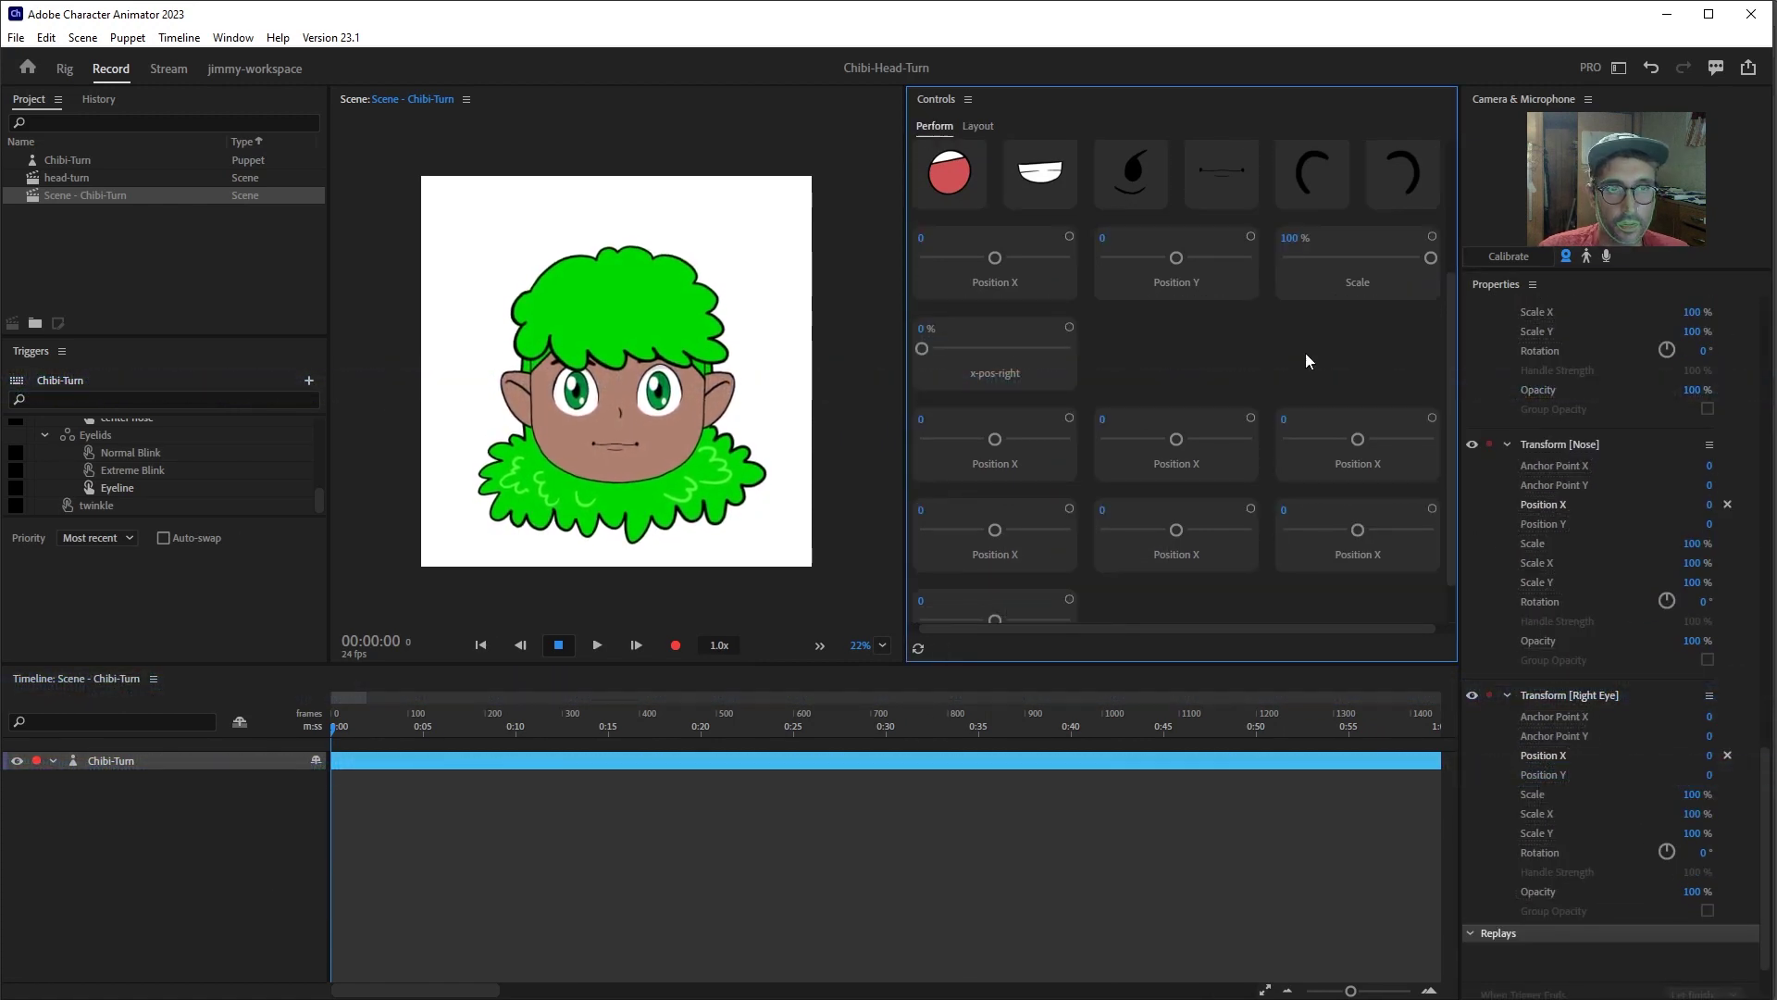
{"action": "scroll", "coordinate": [1059, 425], "scroll_direction": "down", "scroll_amount": 1}
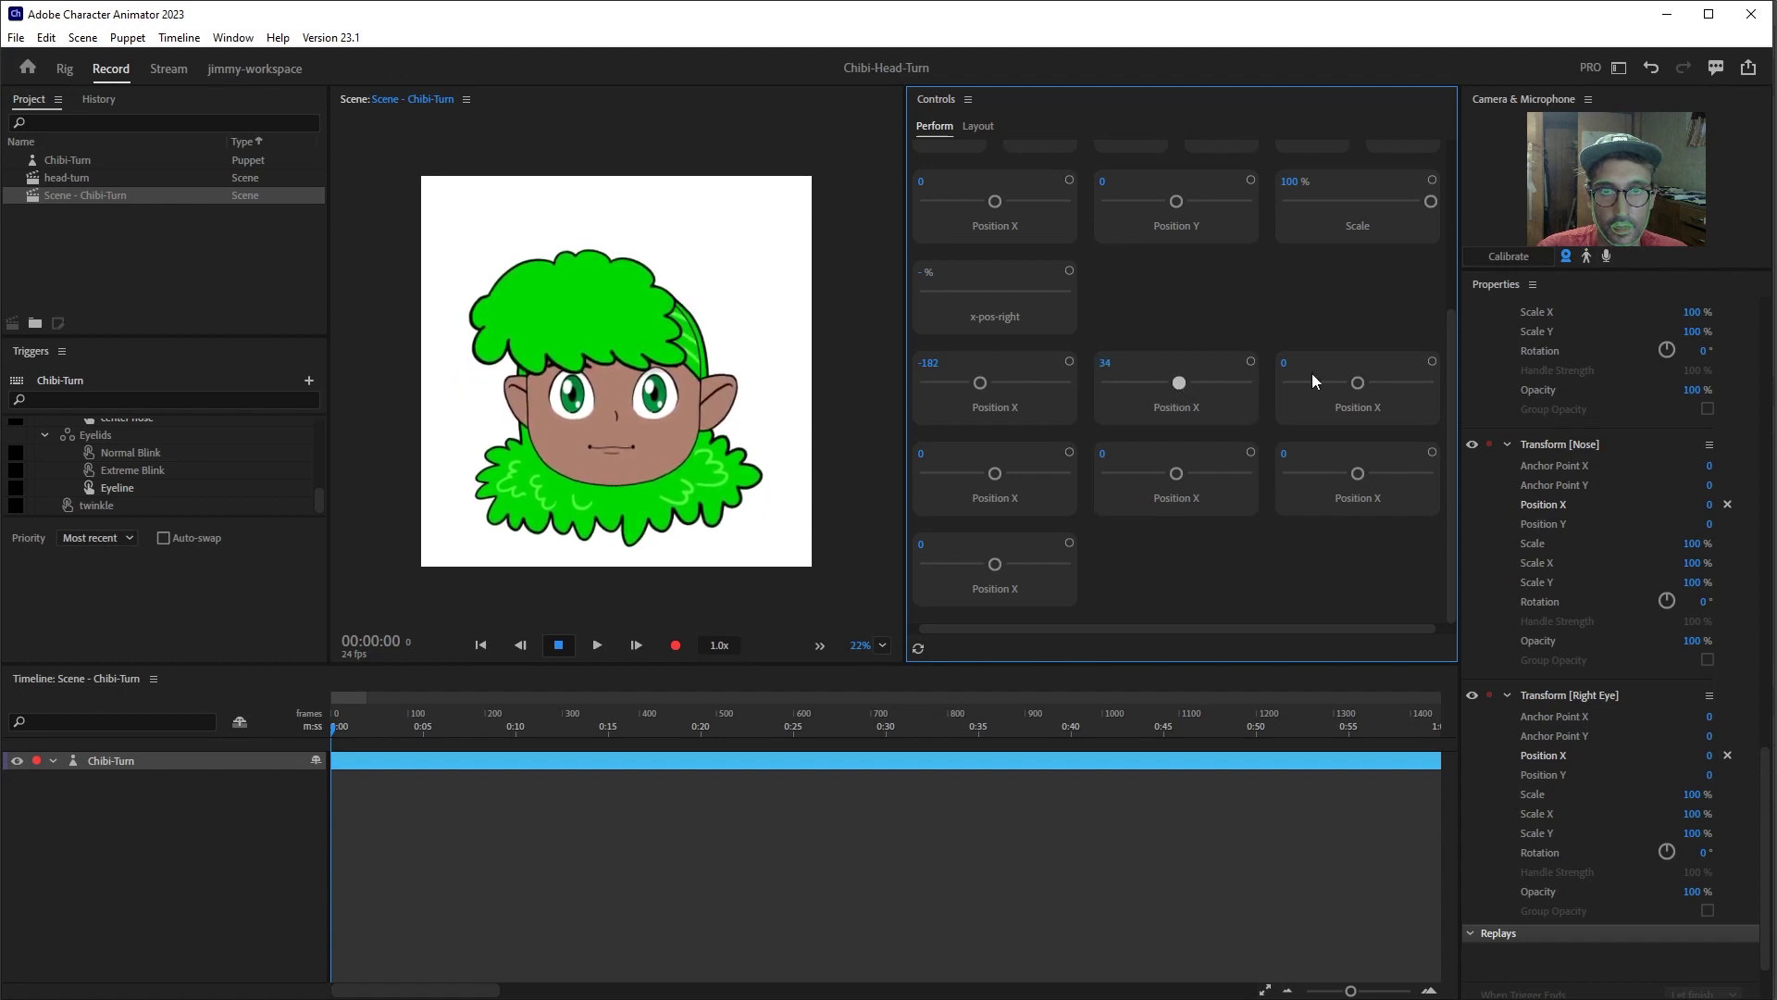
{"action": "left_click_drag", "start_coordinate": [1342, 385], "coordinate": [1369, 387]}
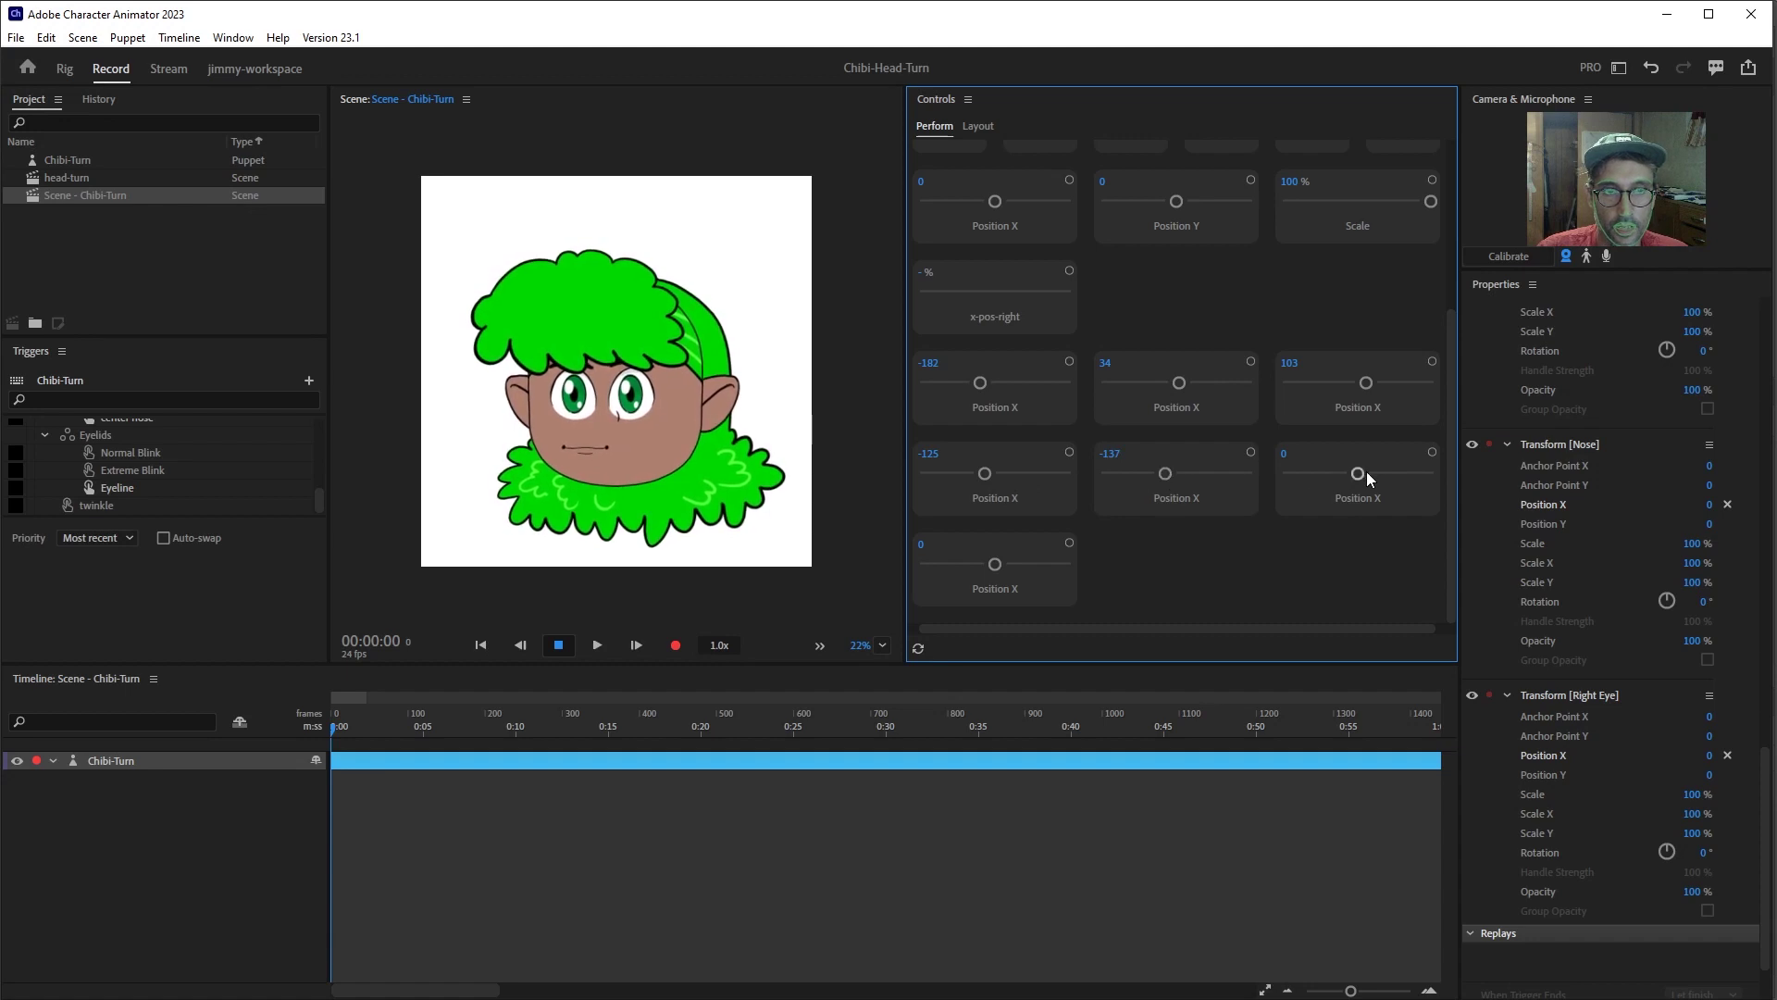
{"action": "left_click_drag", "start_coordinate": [1354, 474], "coordinate": [1350, 475]}
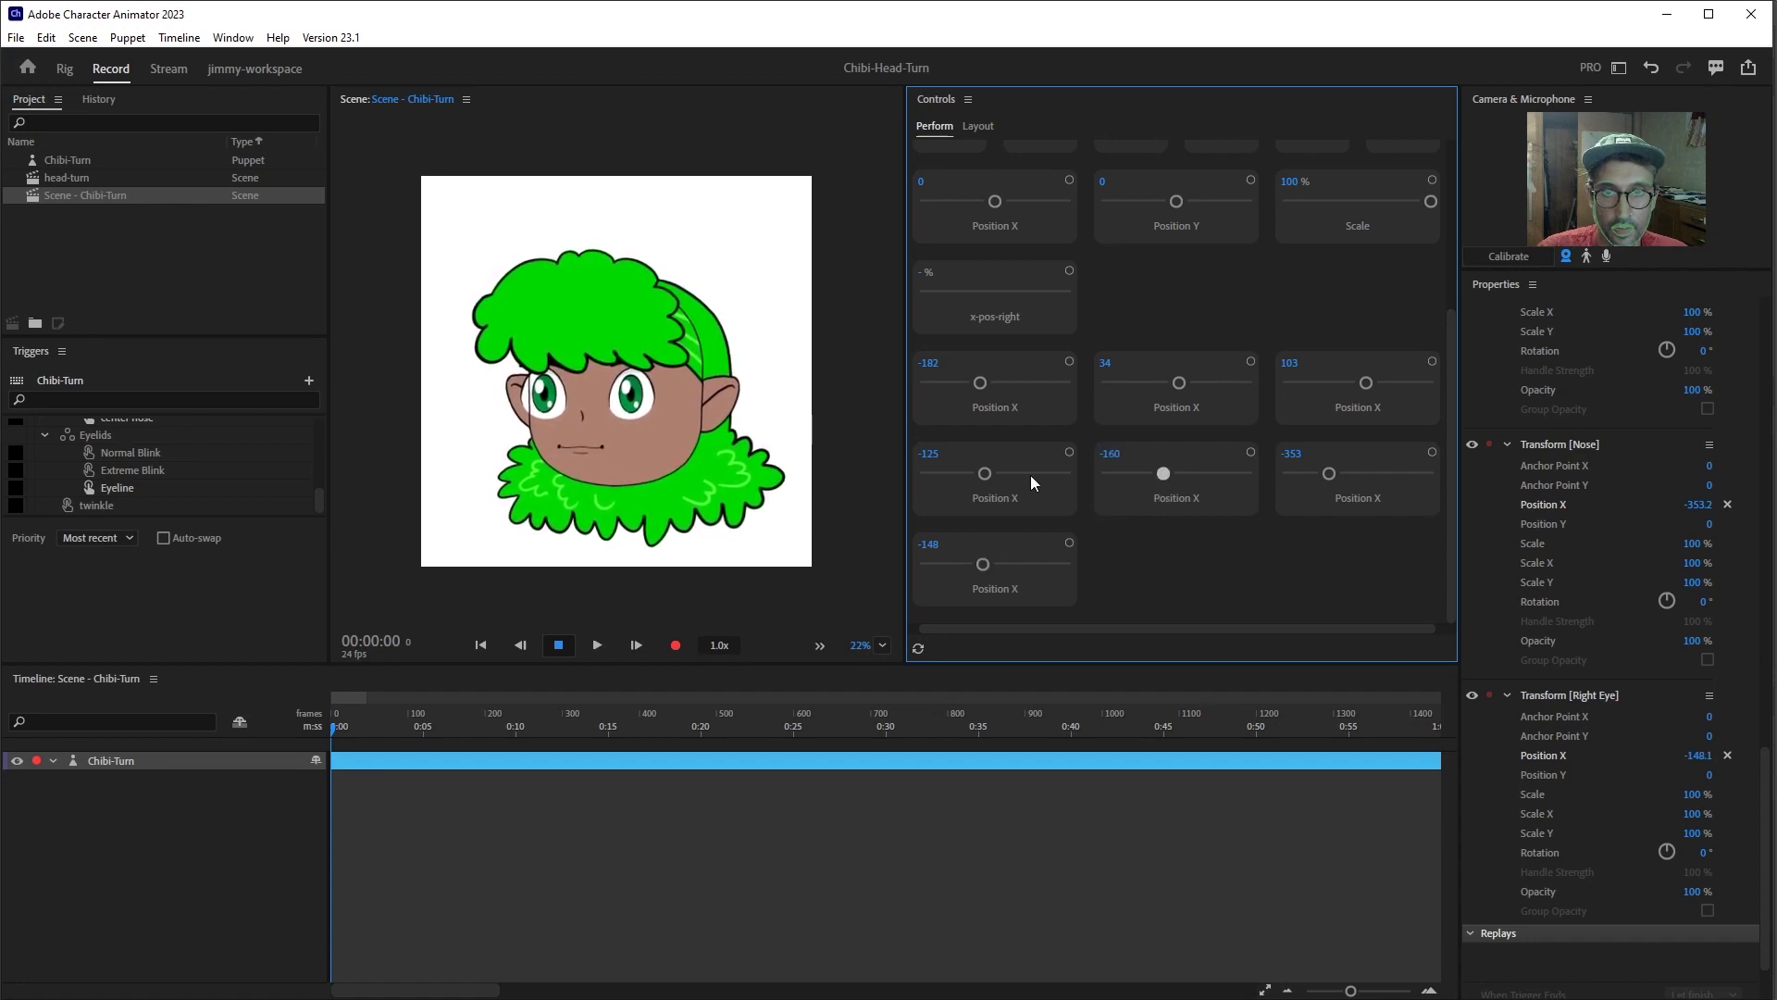
{"action": "left_click_drag", "start_coordinate": [986, 474], "coordinate": [985, 475]}
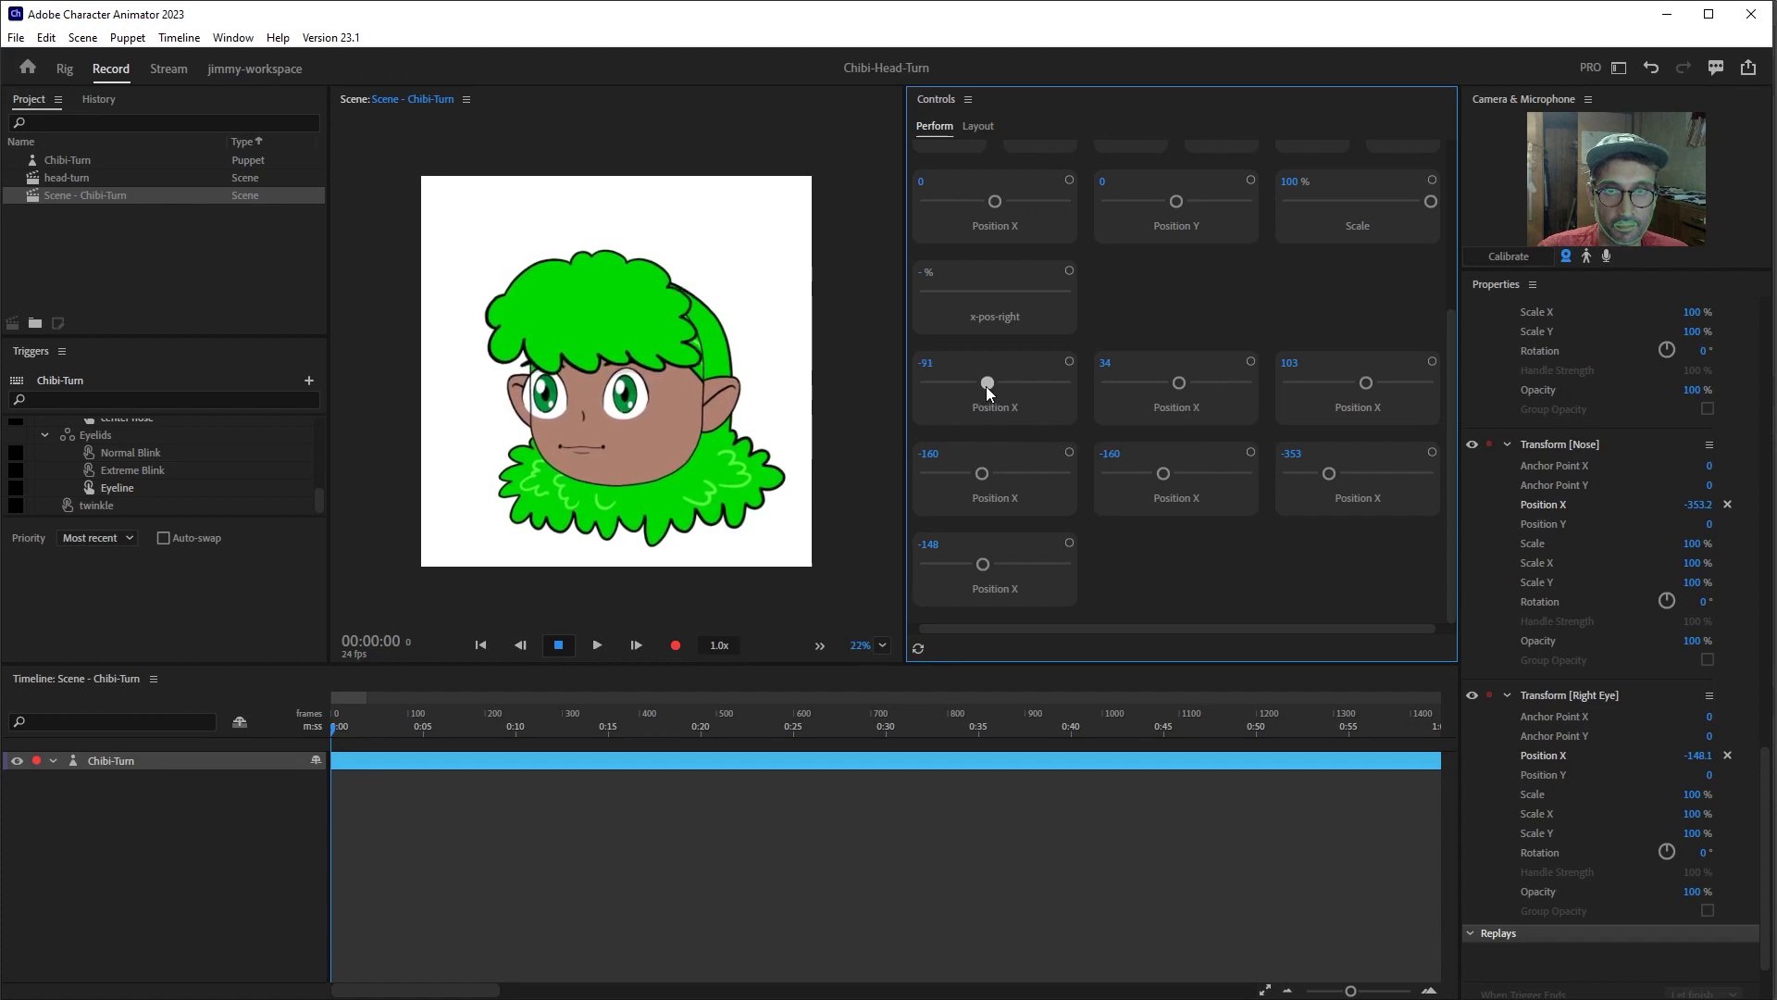
- Set the minimum of all seven new Position X sliders to 0
{"action": "left_click", "coordinate": [980, 130]}
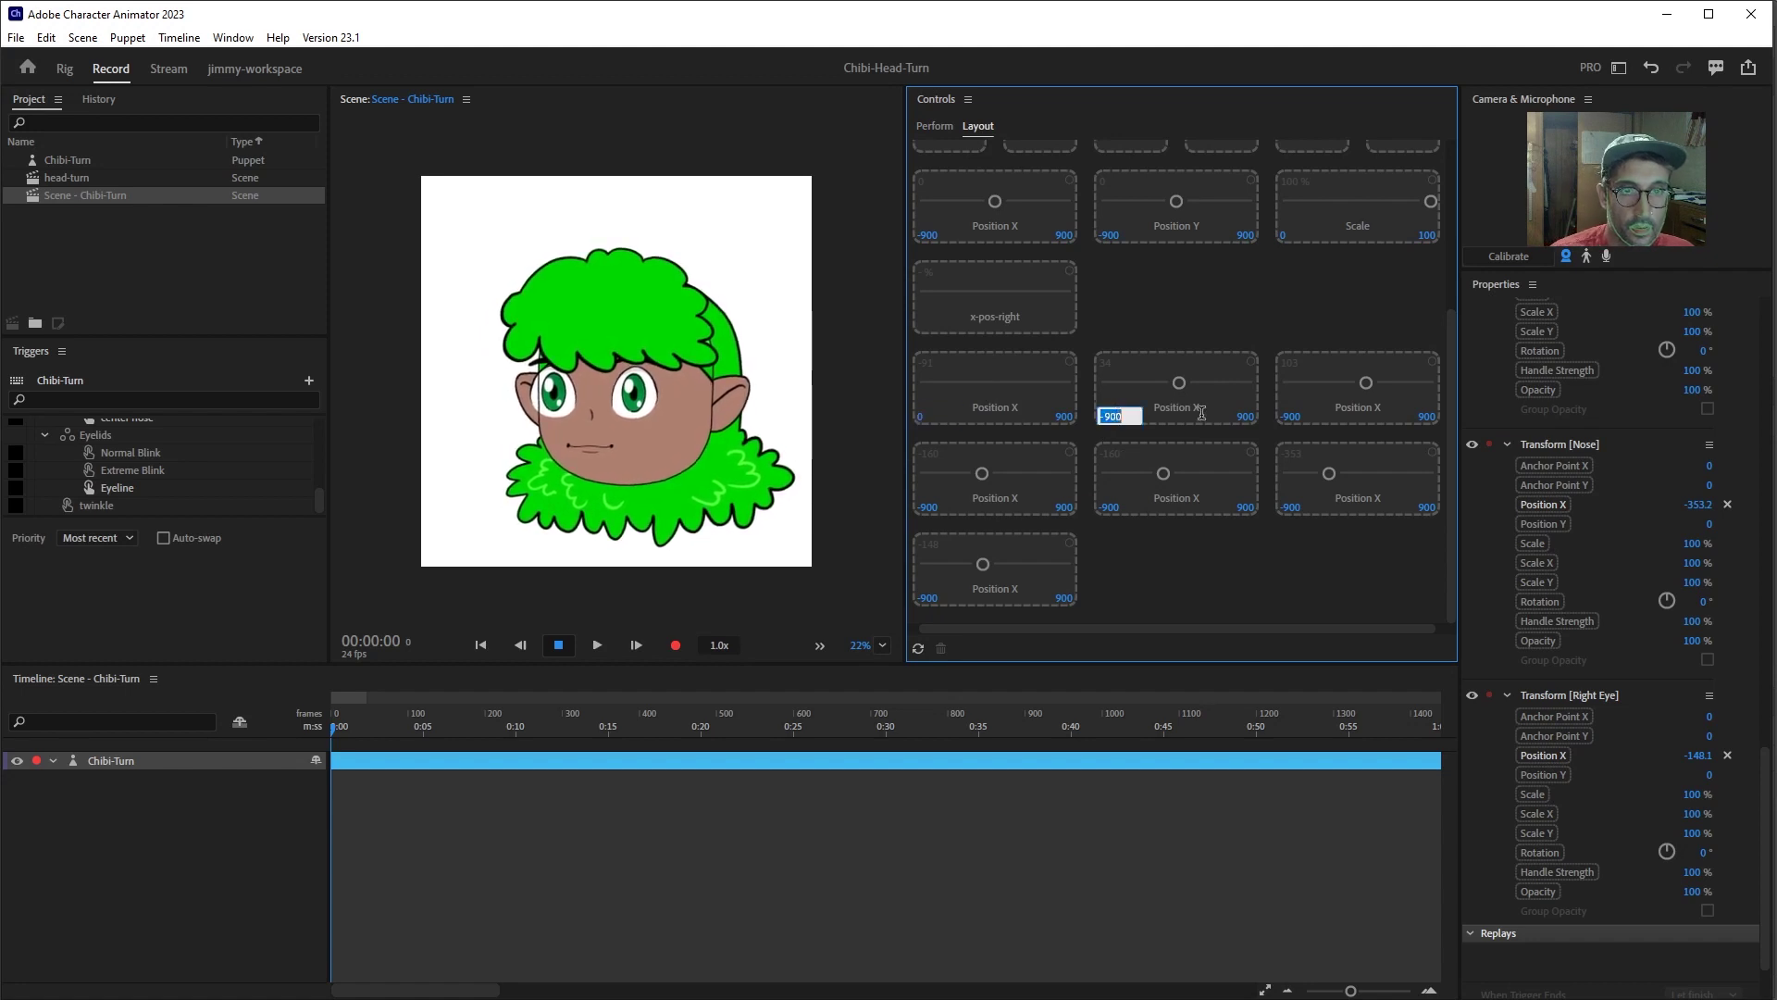
{"action": "left_click", "coordinate": [935, 509]}
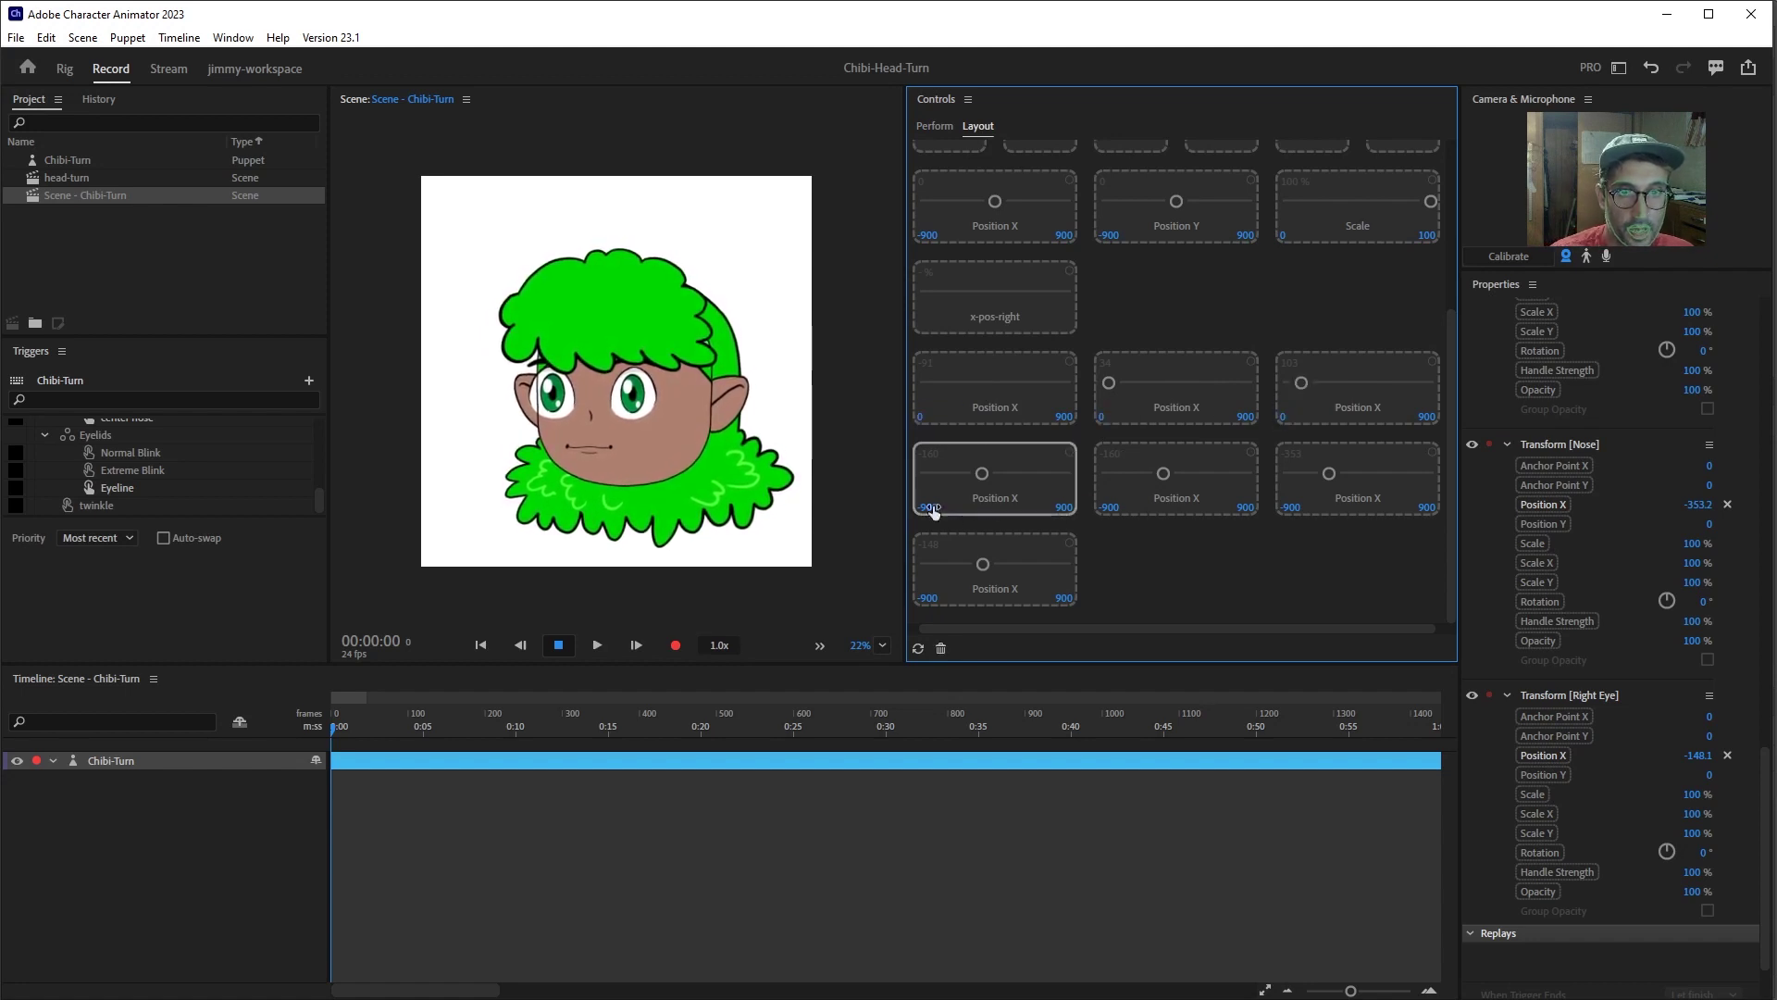
{"action": "left_click", "coordinate": [1110, 508]}
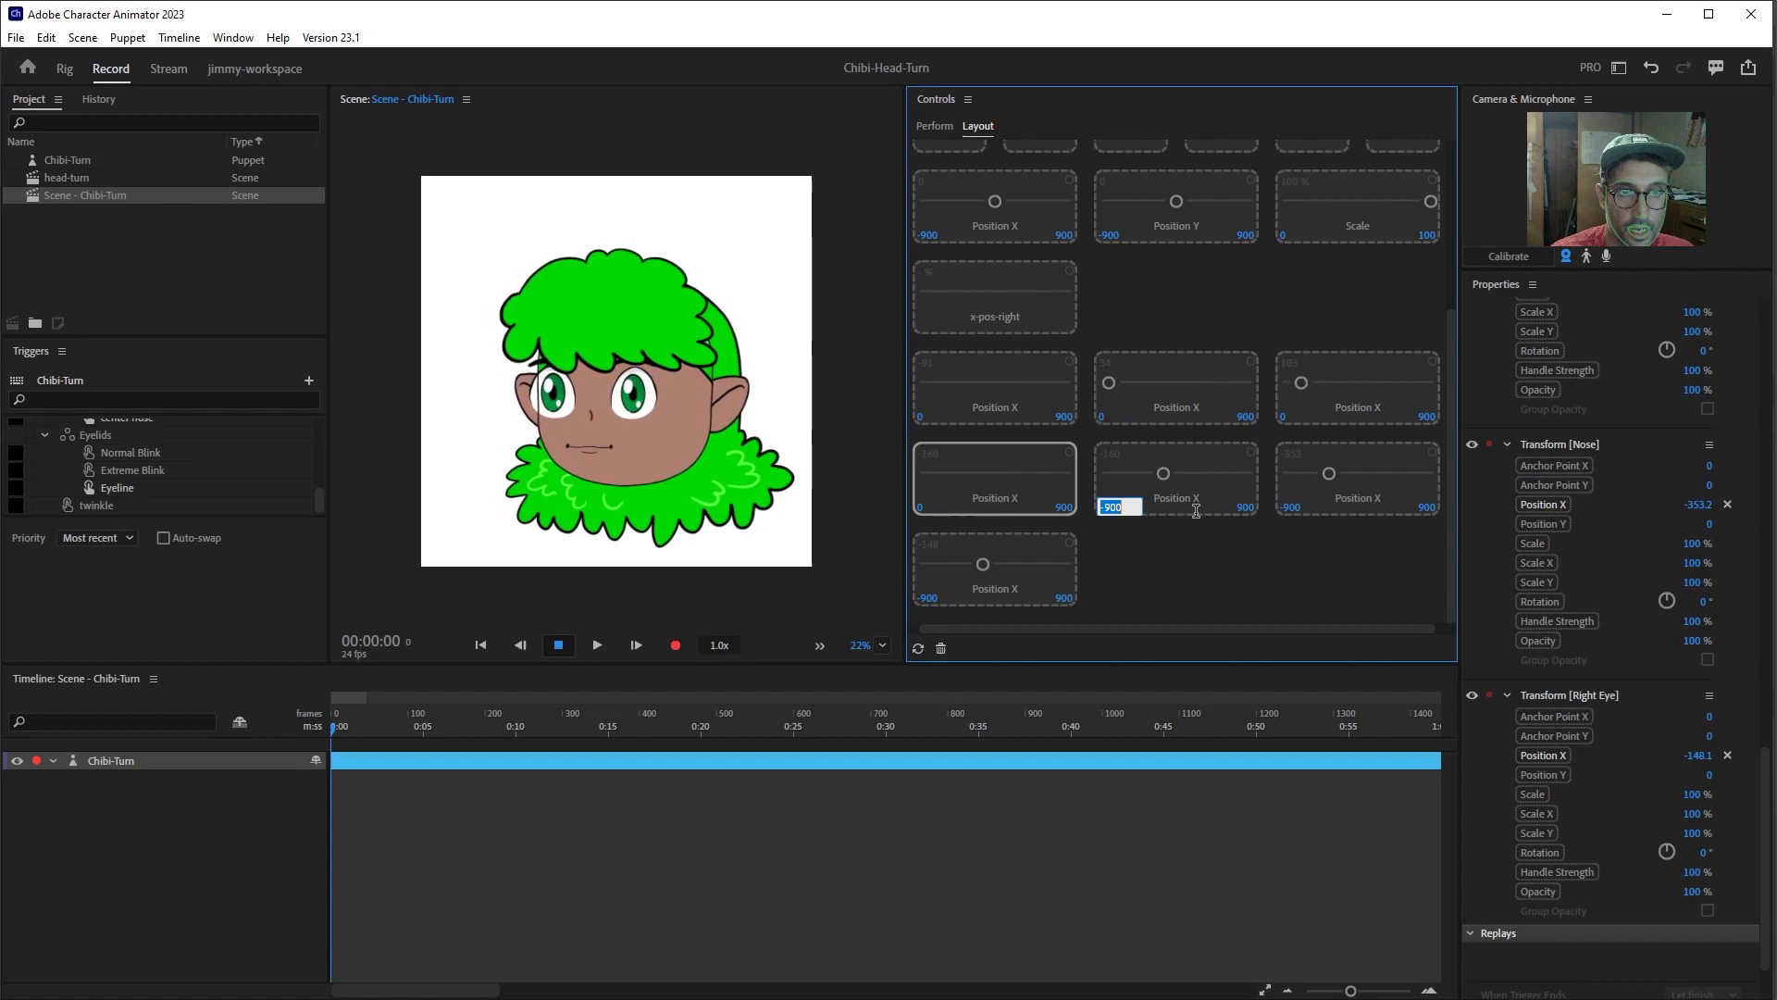
{"action": "left_click", "coordinate": [1292, 508]}
{"action": "type", "text": "0"}
{"action": "left_click", "coordinate": [928, 599]}
{"action": "type", "text": "0"}
{"action": "left_click", "coordinate": [1166, 614]}
- Set the upper limits of the Bangs, ears and hair Position X sliders to -91, 34 and 103
{"action": "left_click", "coordinate": [1063, 416]}
{"action": "type", "text": "-"}
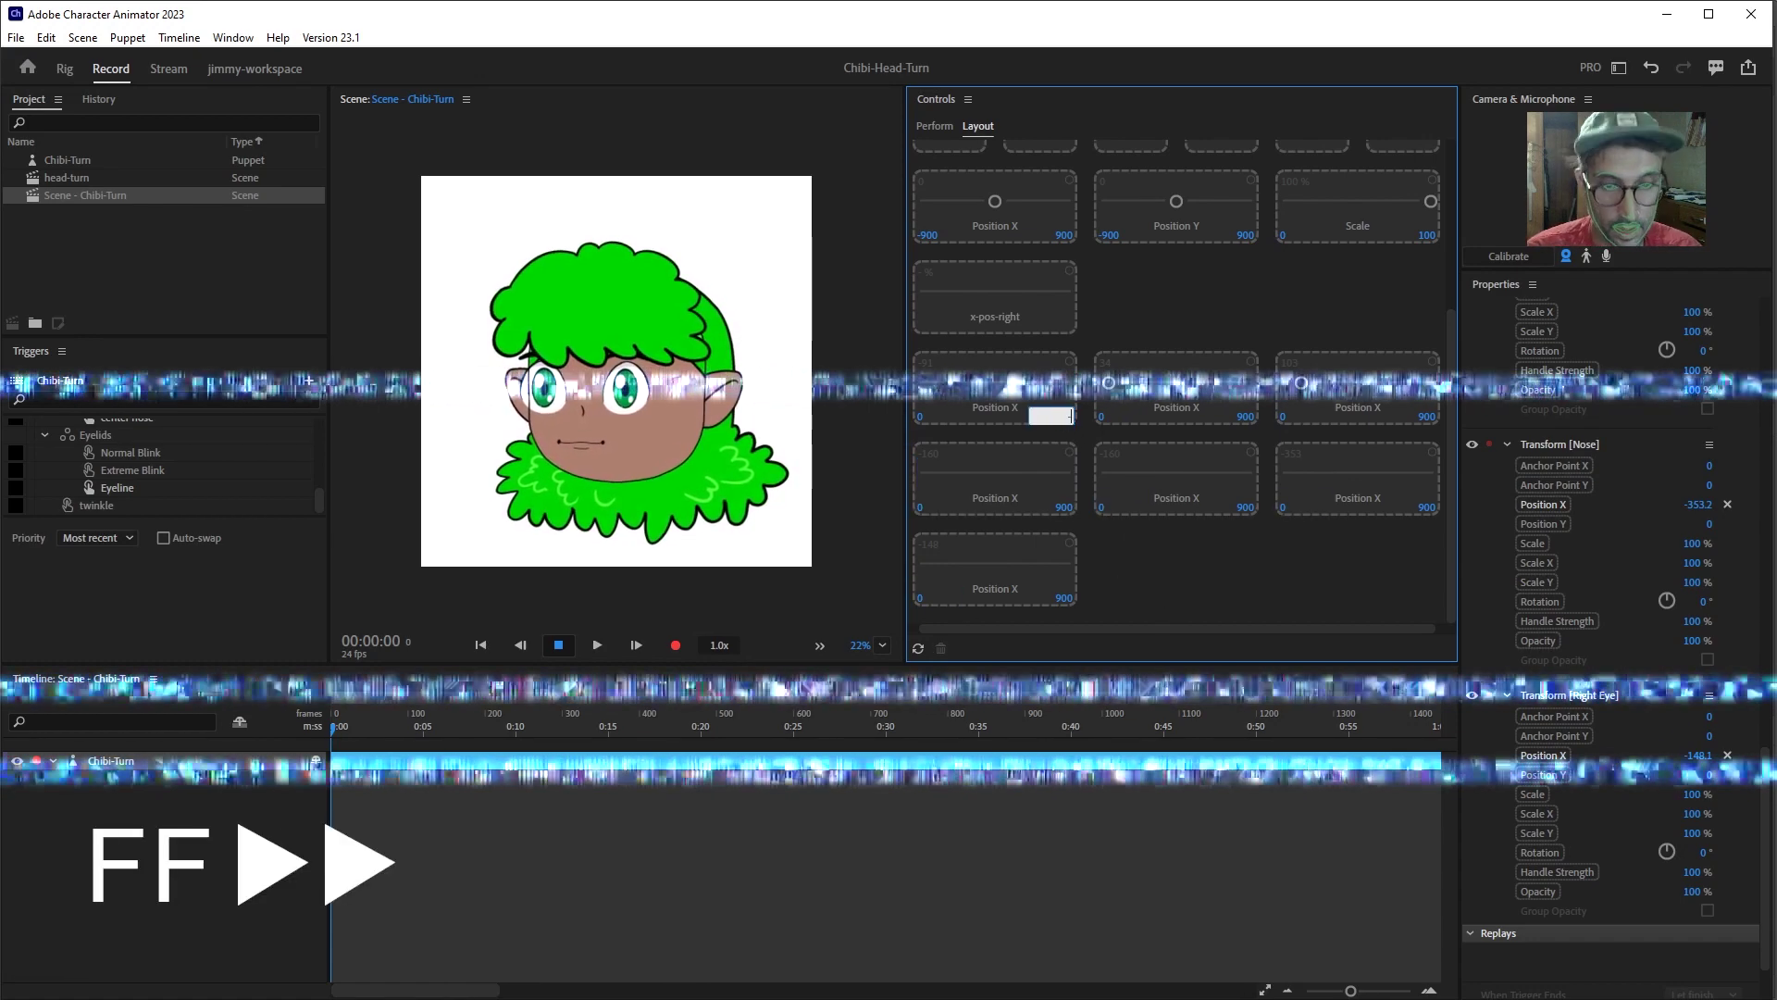
{"action": "type", "text": "91"}
{"action": "left_click", "coordinate": [1245, 416]}
{"action": "type", "text": "34"}
{"action": "left_click", "coordinate": [1427, 416]}
{"action": "type", "text": "10"}
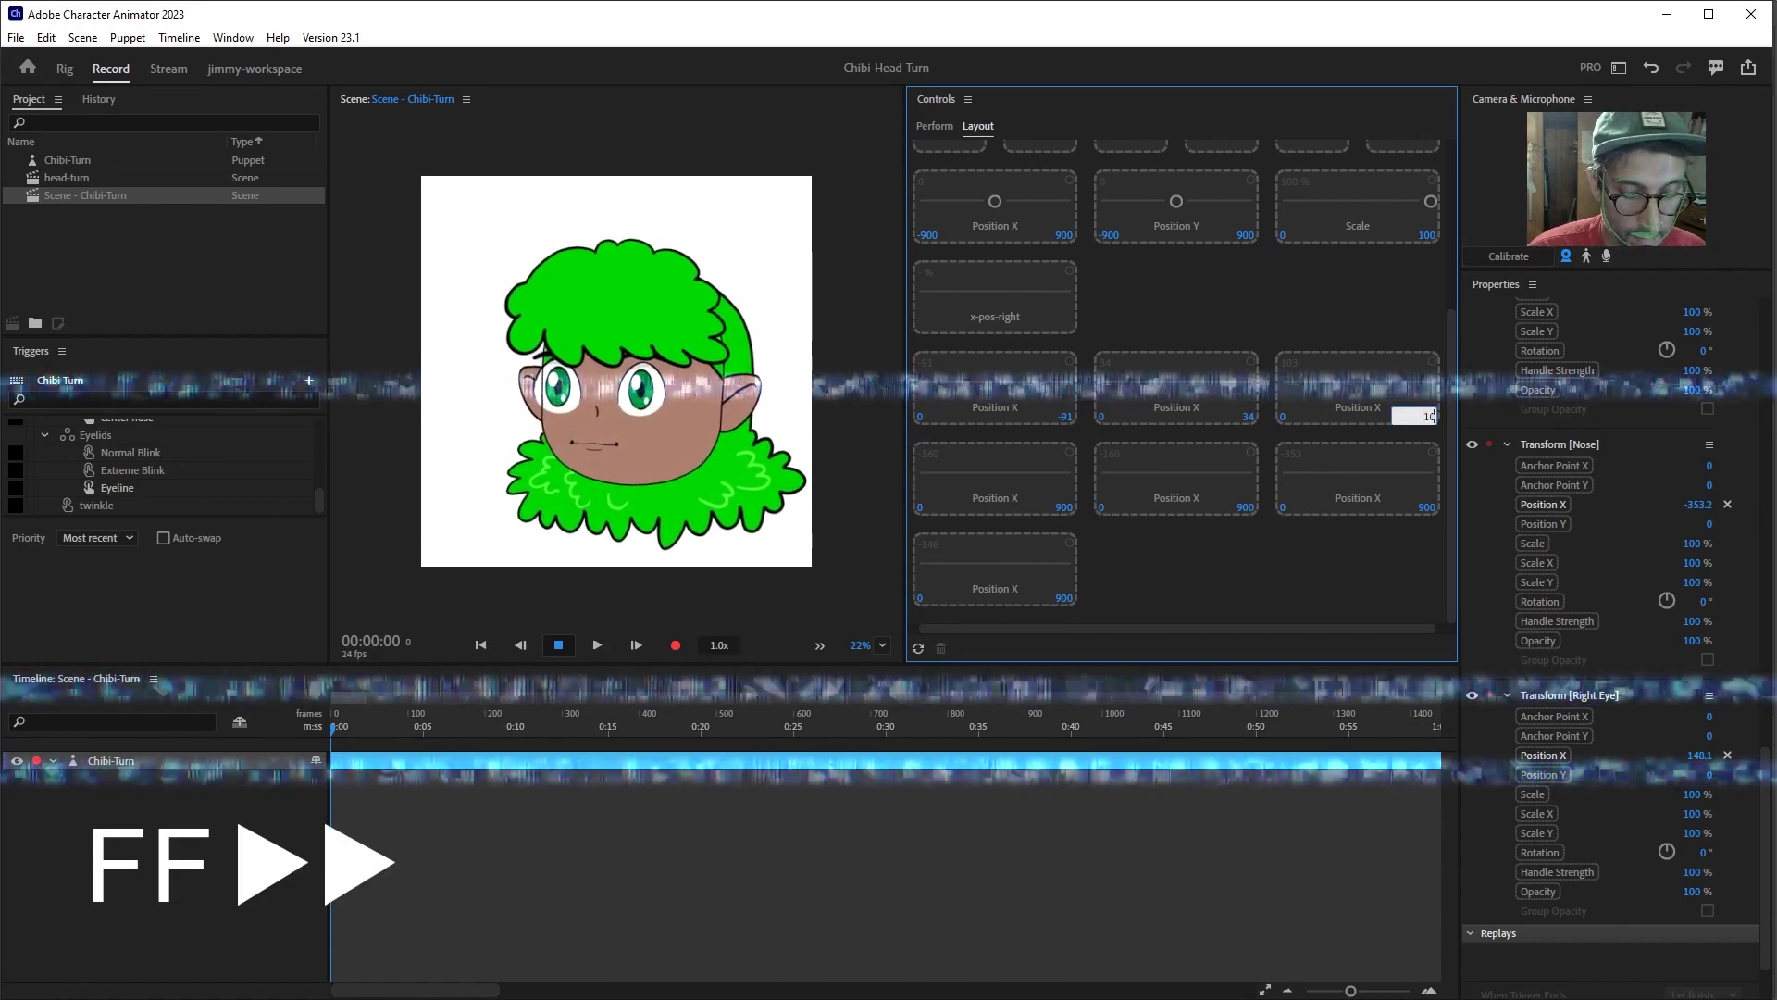
{"action": "type", "text": "3"}
- Set the upper limits of the Left Eye and Mouth Position X sliders to -160 each
{"action": "left_click", "coordinate": [1064, 508]}
{"action": "type", "text": "-"}
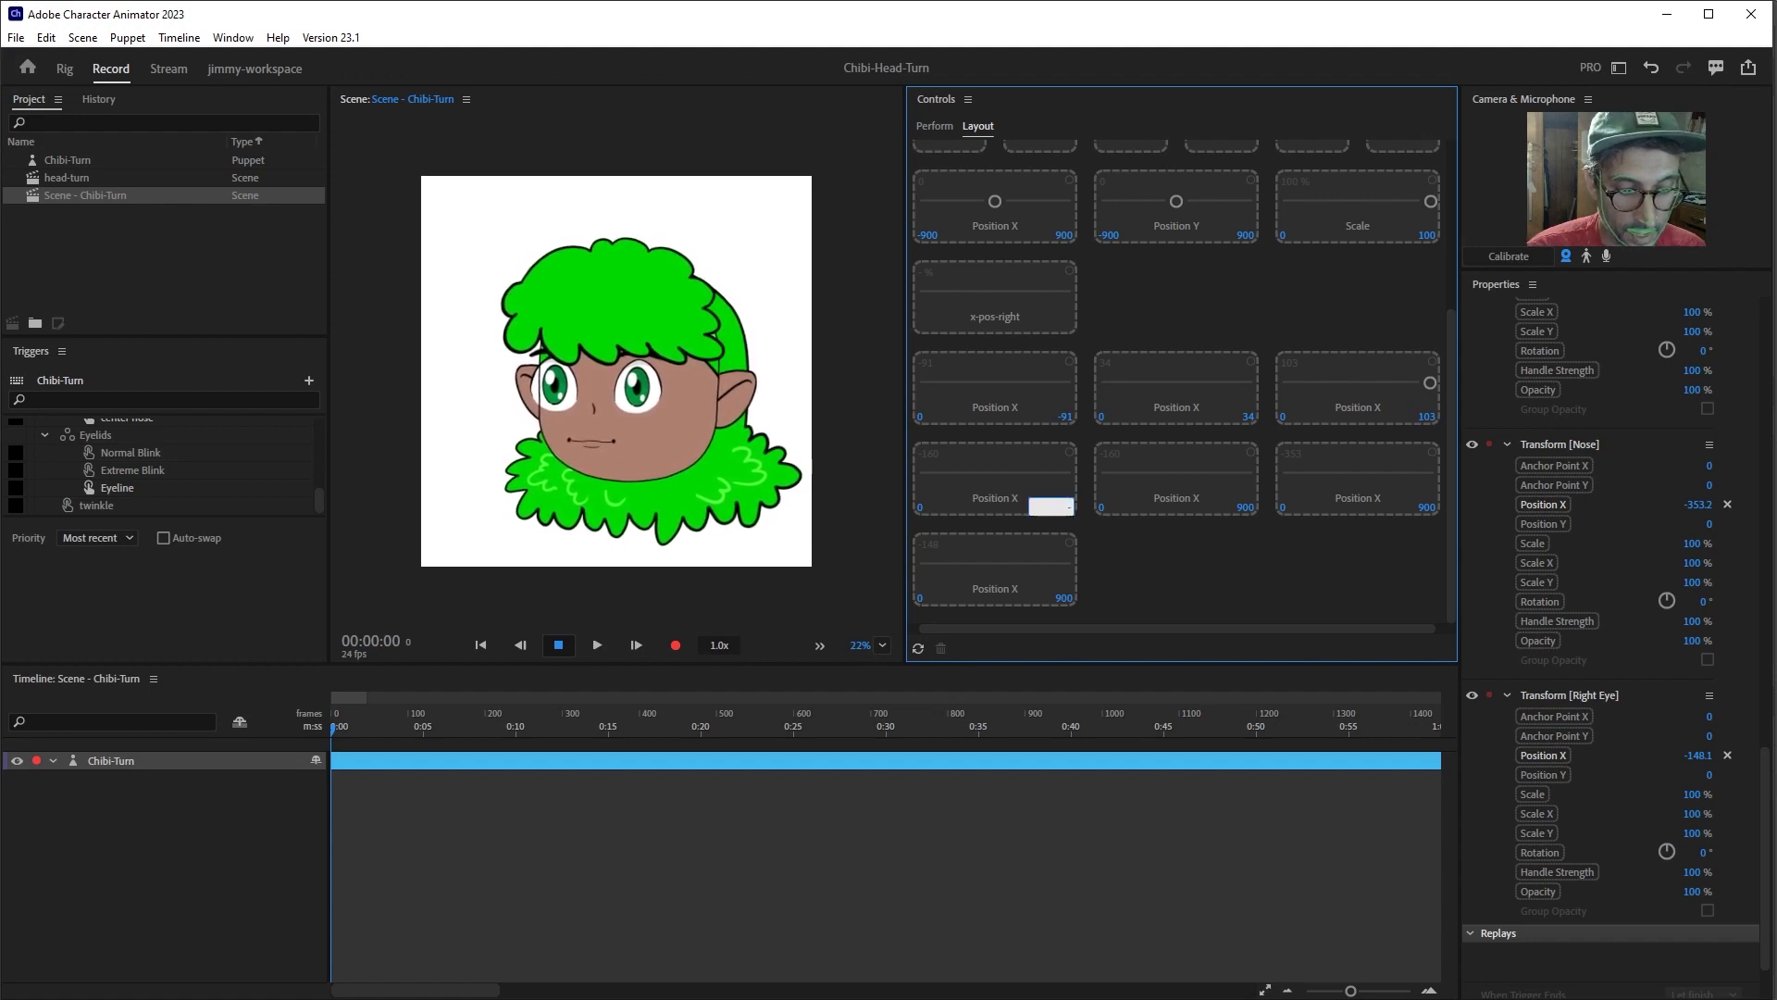
{"action": "type", "text": "160"}
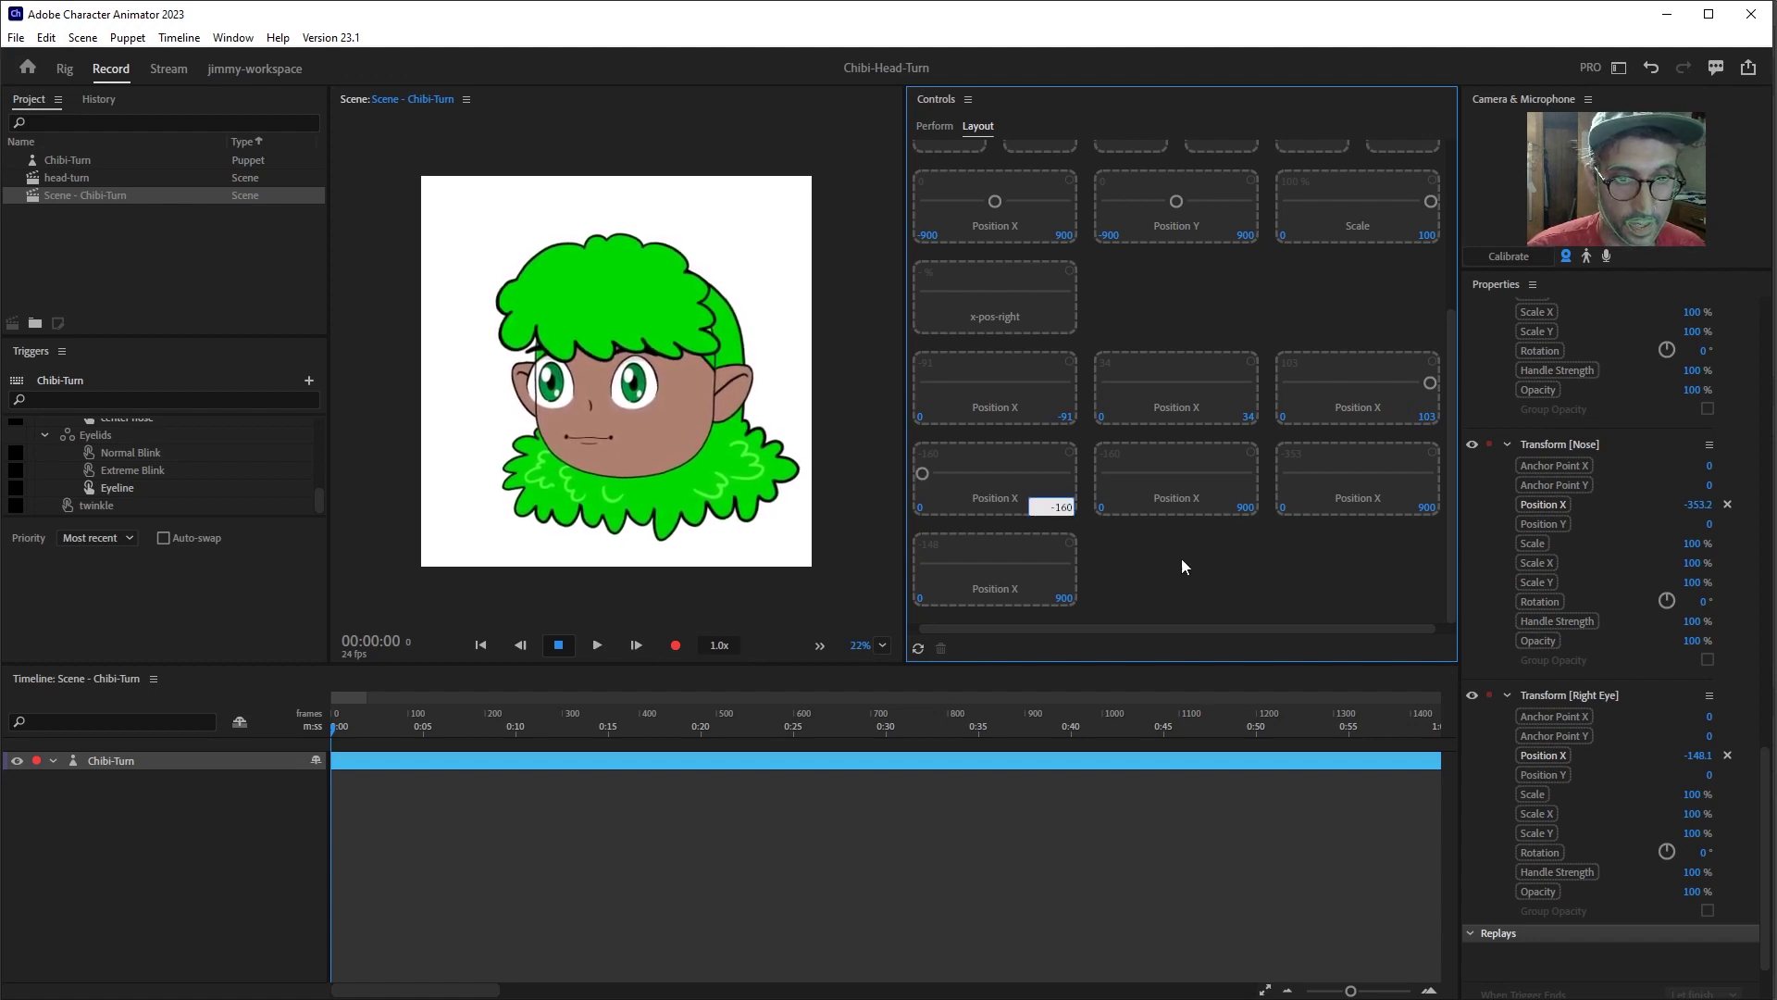
{"action": "key", "text": "Return"}
{"action": "left_click", "coordinate": [1245, 507]}
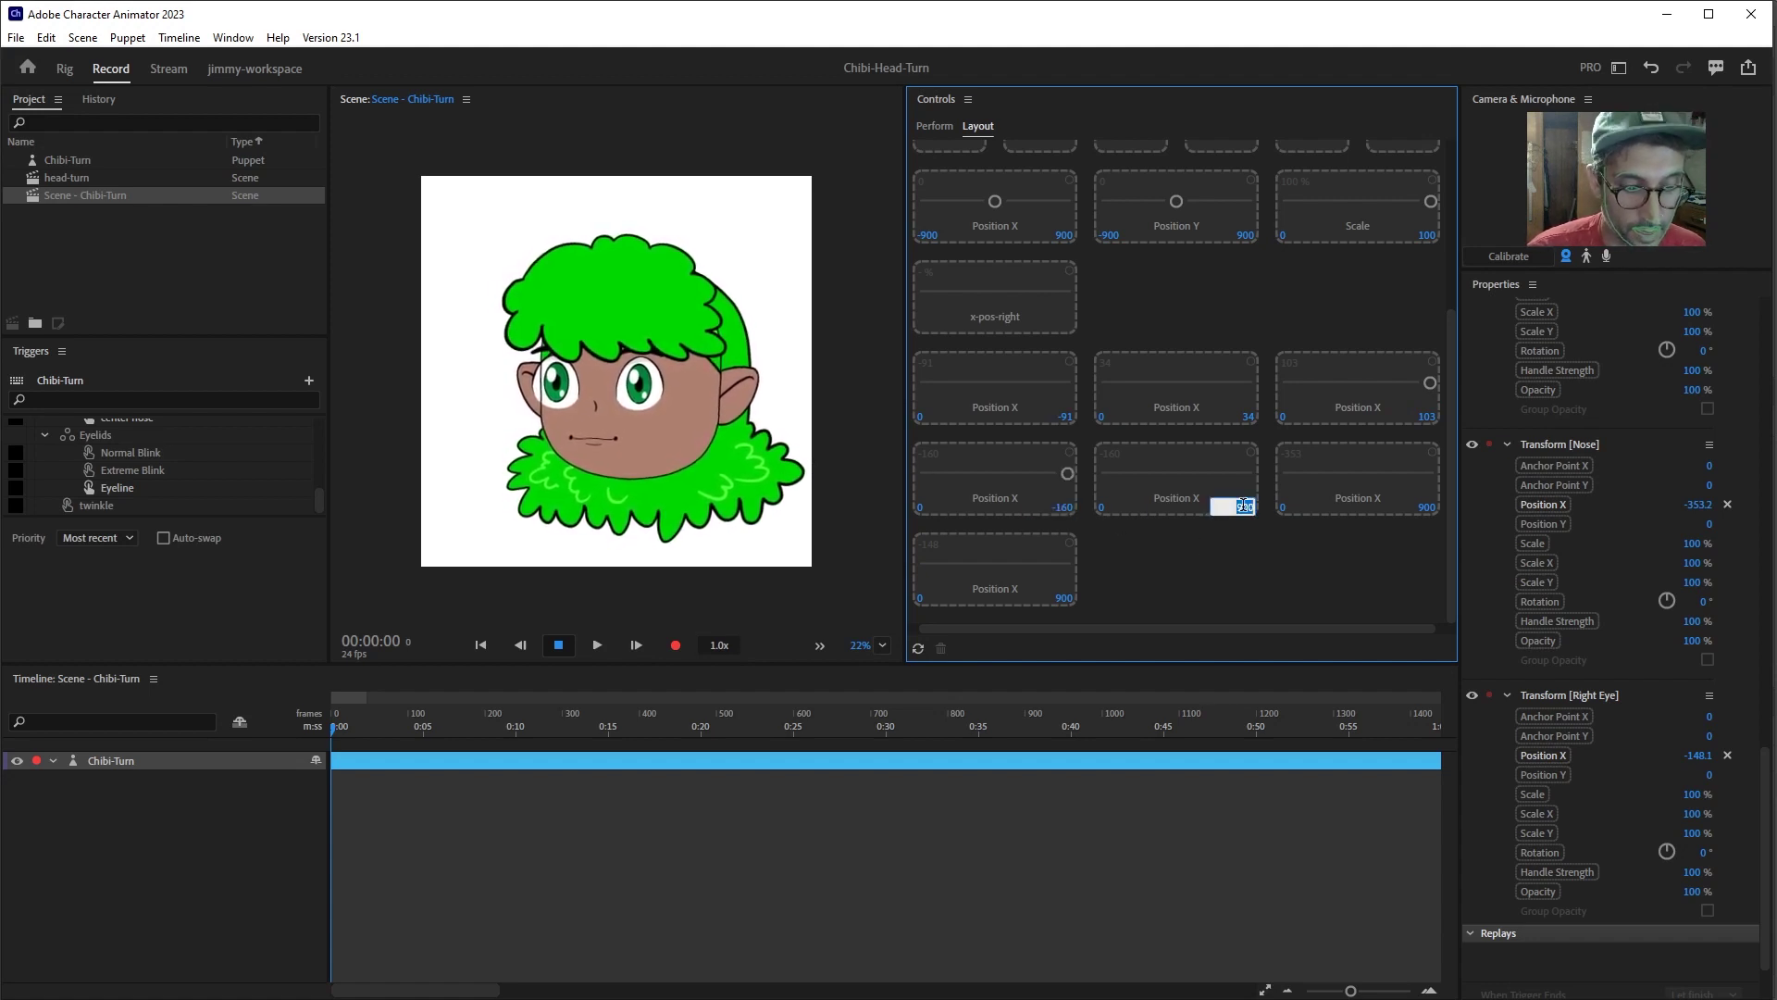
{"action": "key", "text": "BackSpace"}
{"action": "type", "text": "-160"}
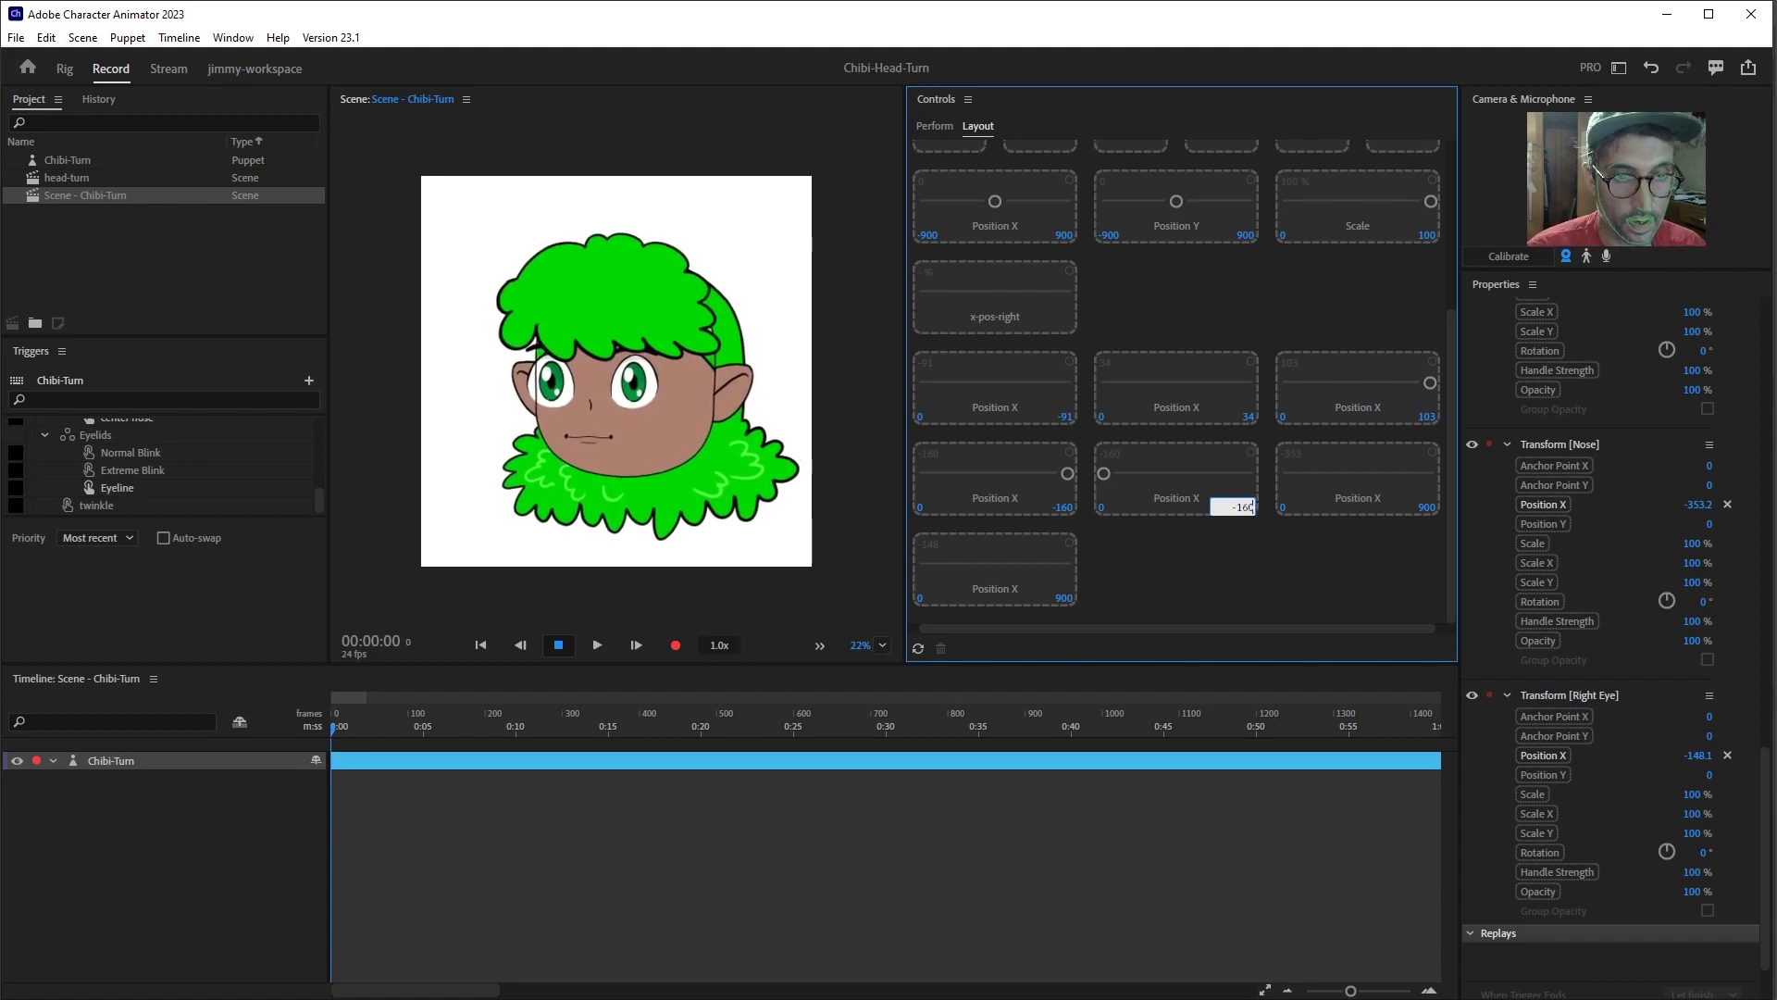
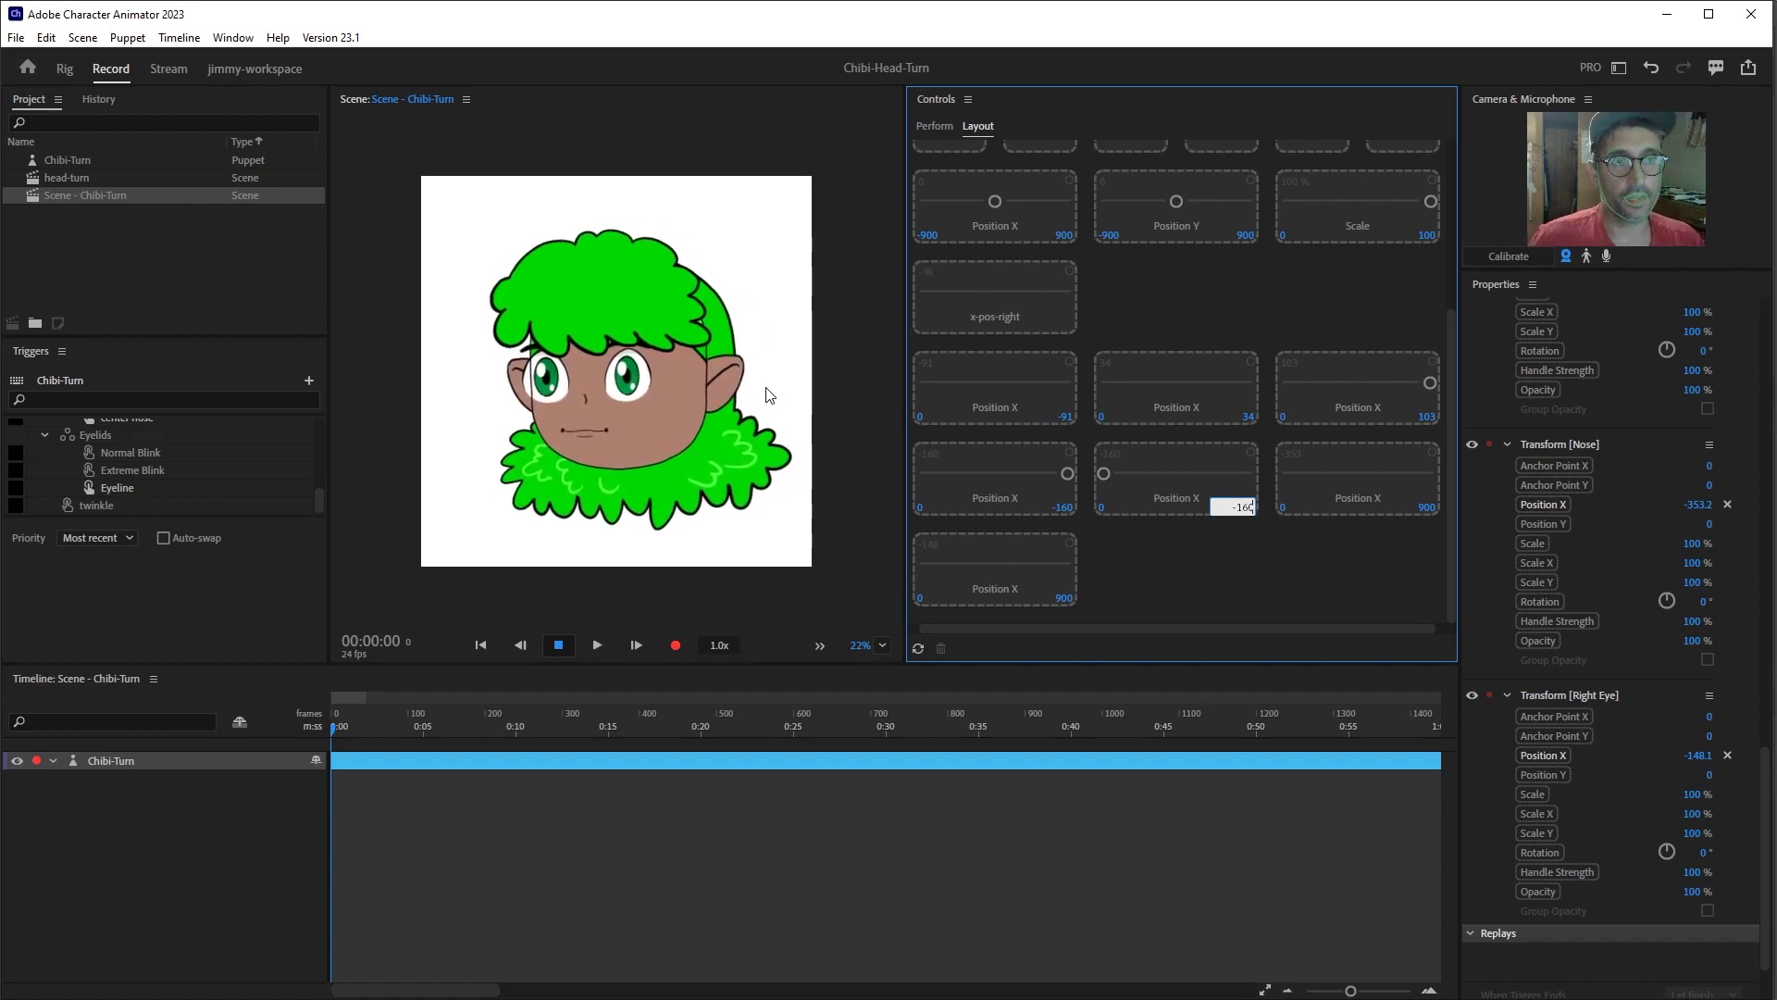
- Set the upper limits of the Nose and Right Eye Position X sliders to -353 and -148
{"action": "left_click", "coordinate": [1426, 507]}
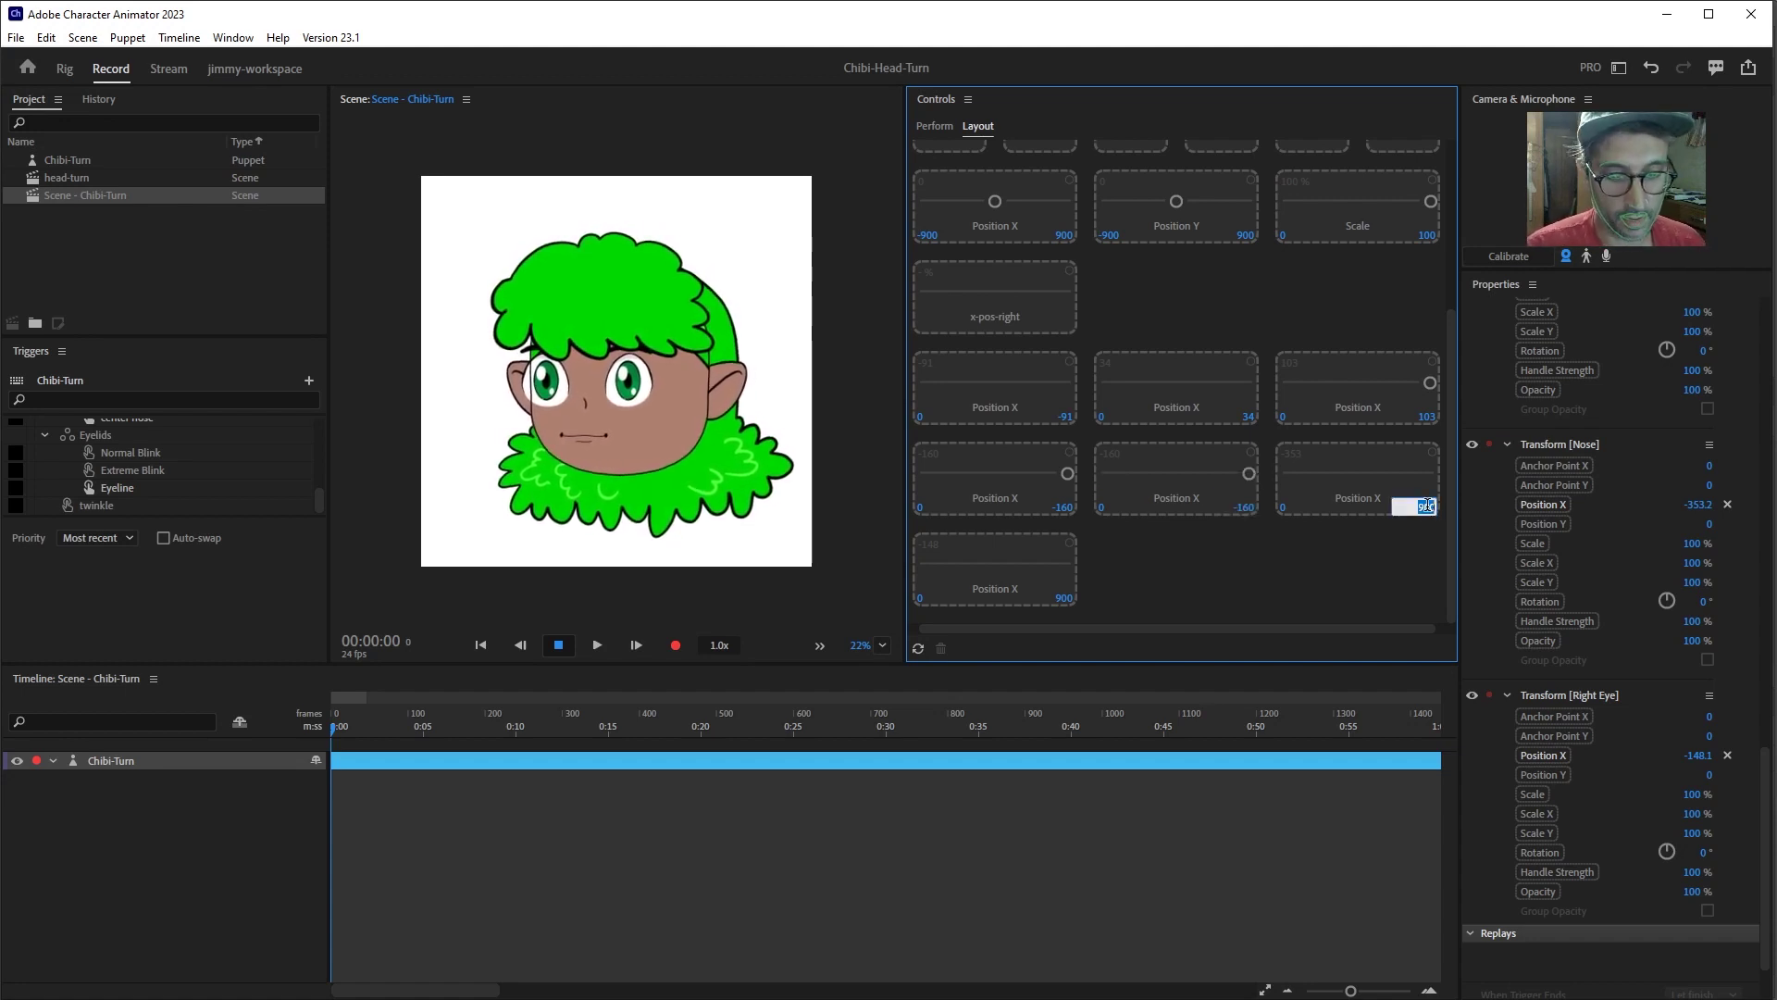
{"action": "type", "text": "-353"}
{"action": "key", "text": "Return"}
{"action": "left_click", "coordinate": [1065, 598]}
{"action": "type", "text": "-1"}
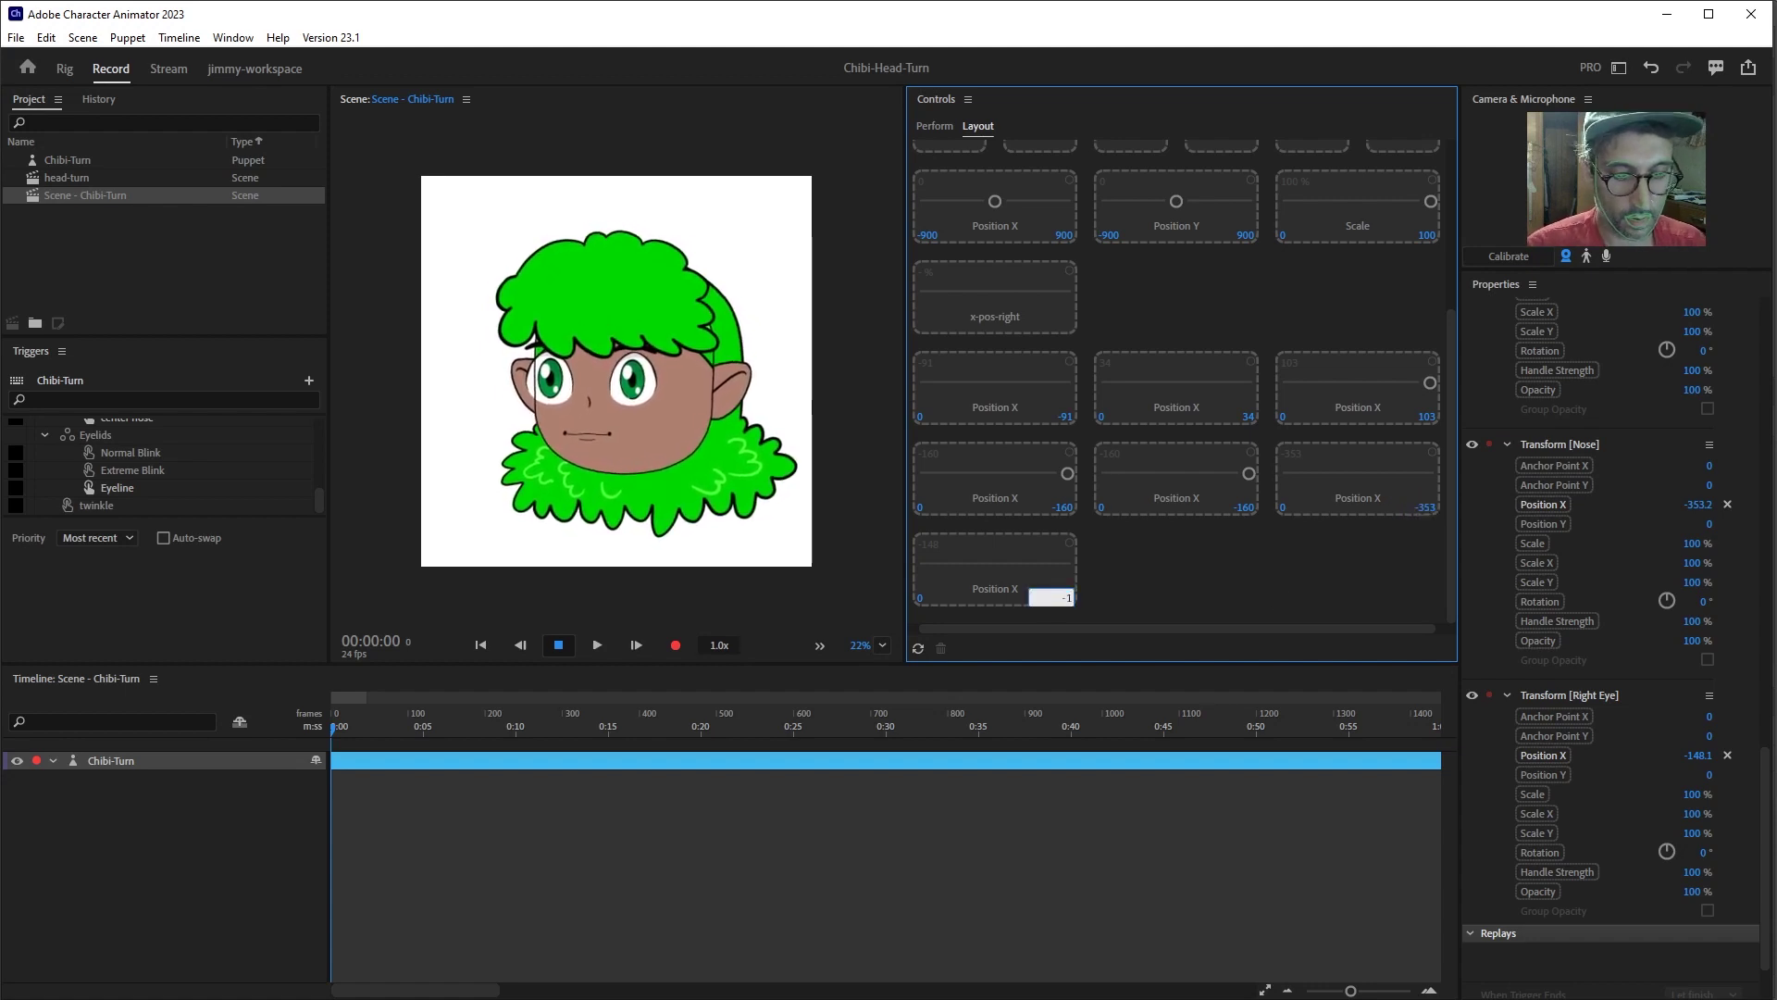
{"action": "type", "text": "48"}
{"action": "key", "text": "Return"}
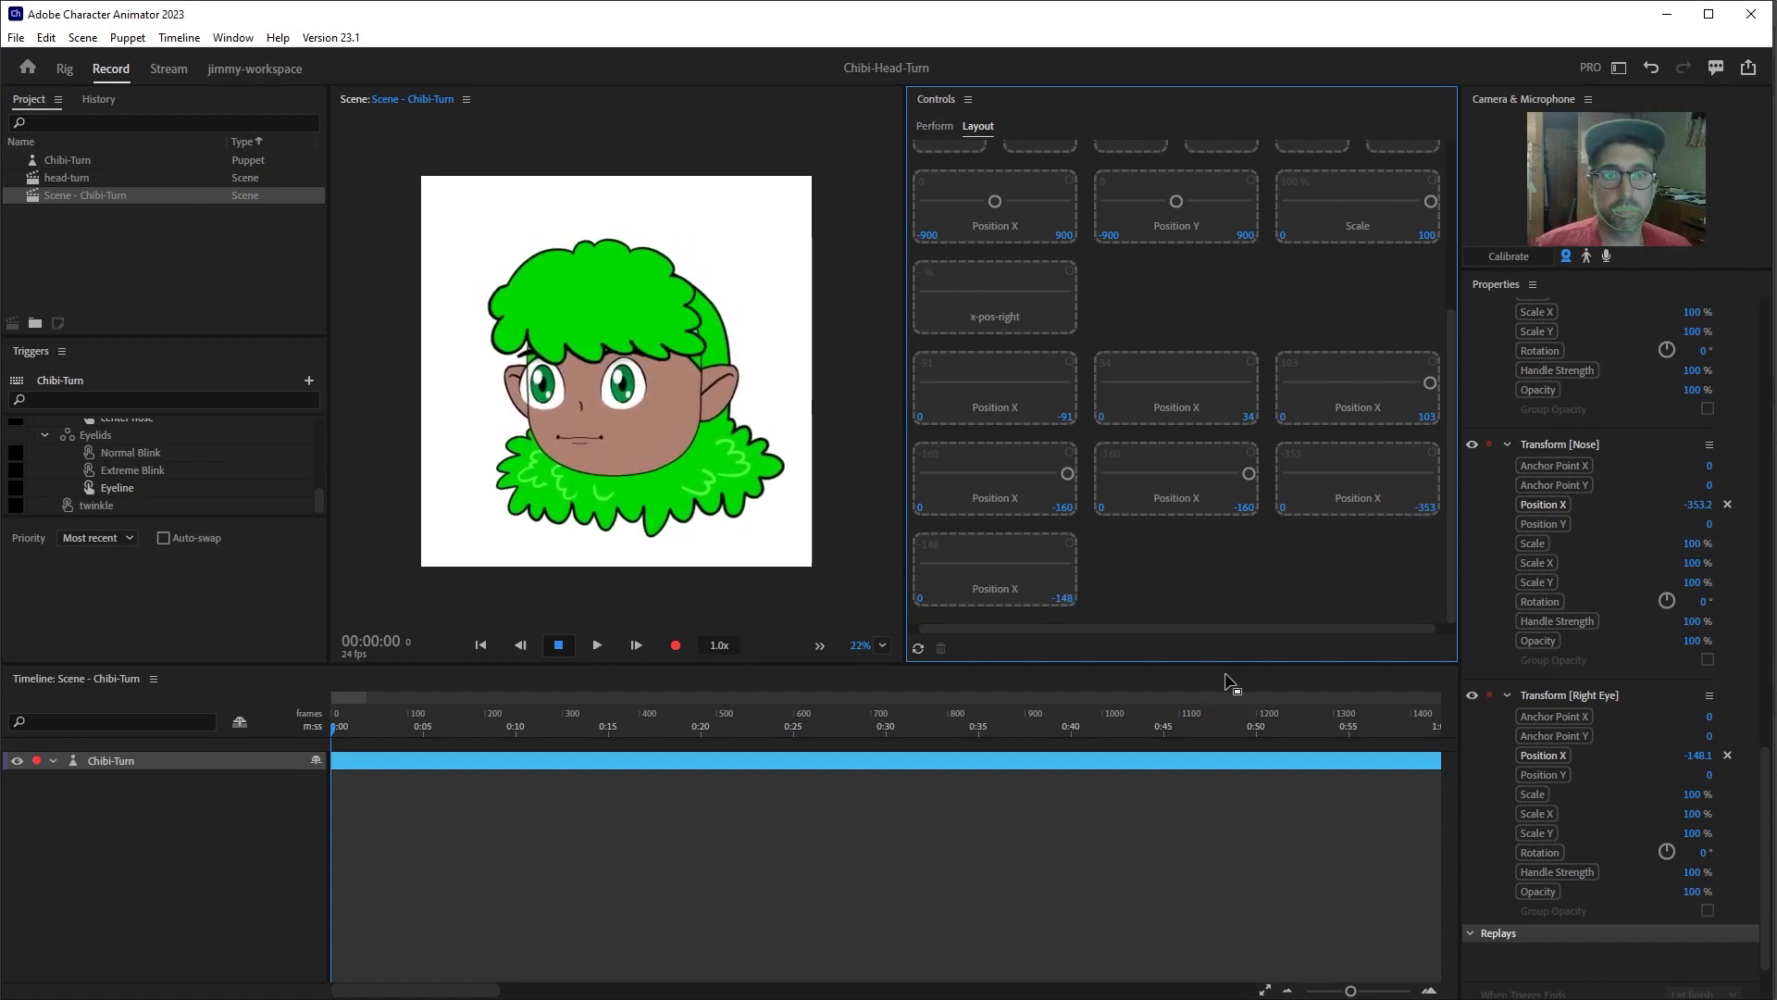
- Group the seven new Position X sliders into a single control
{"action": "left_click_drag", "start_coordinate": [1377, 600], "coordinate": [989, 402]}
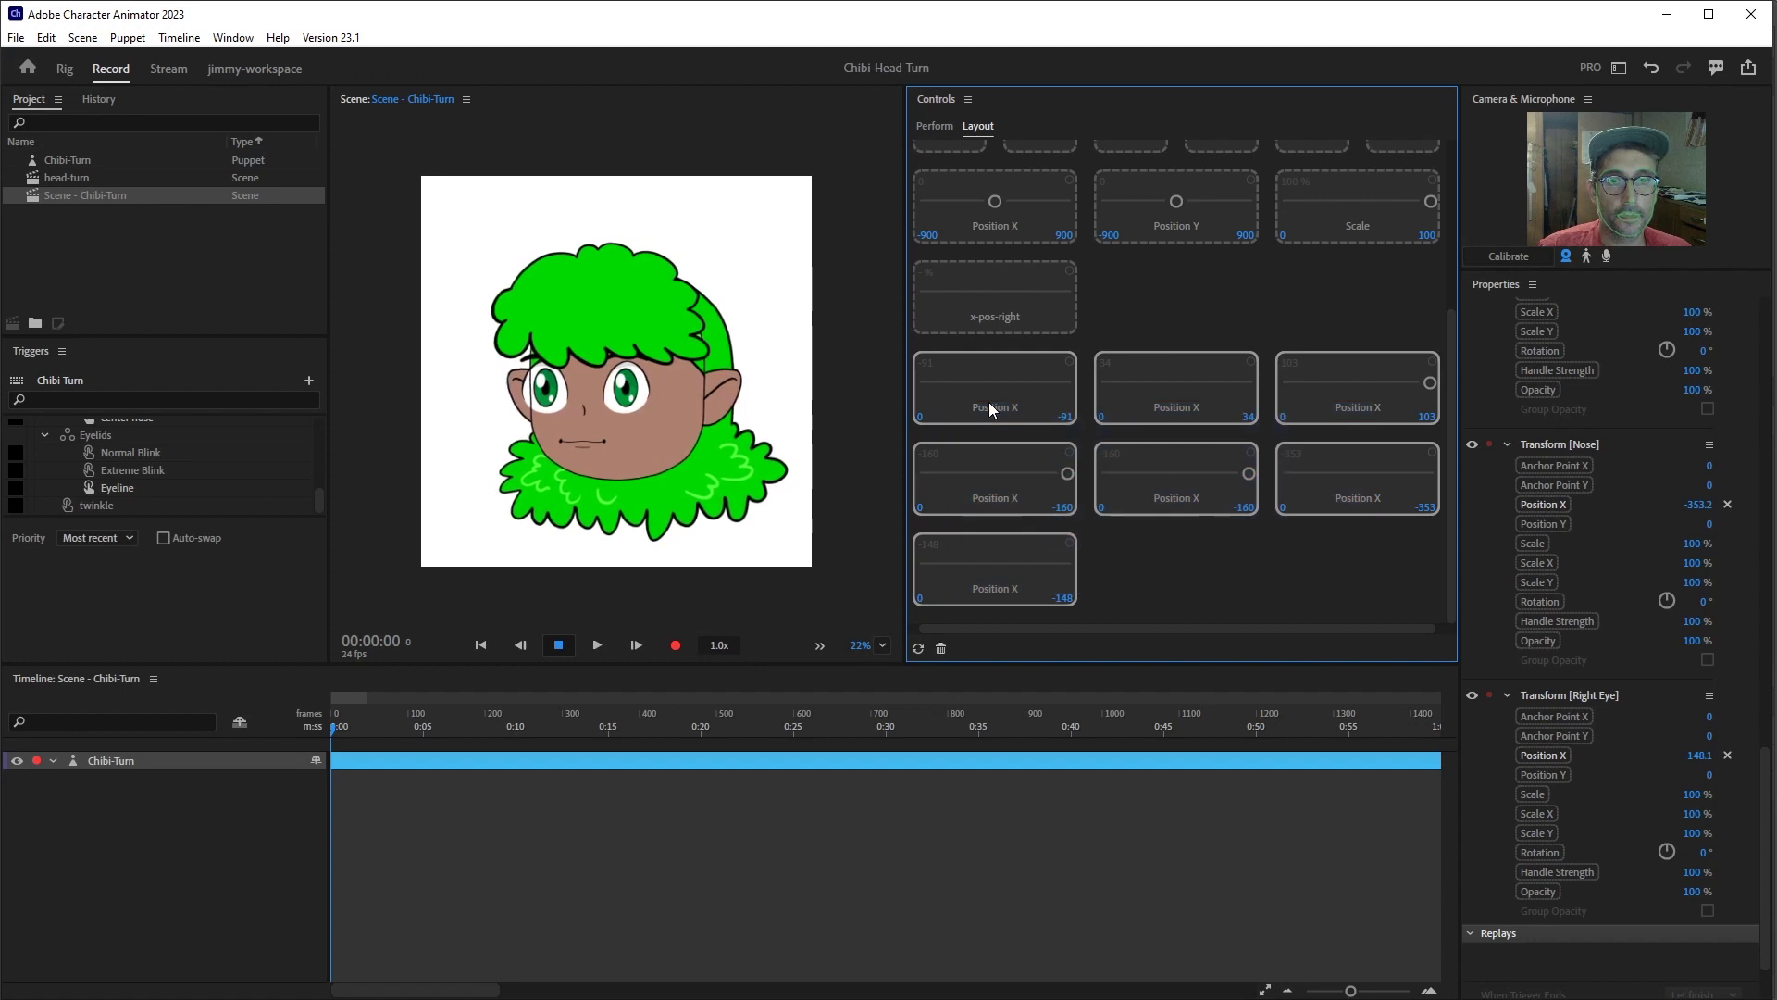
{"action": "right_click", "coordinate": [989, 402]}
{"action": "left_click", "coordinate": [1046, 457]}
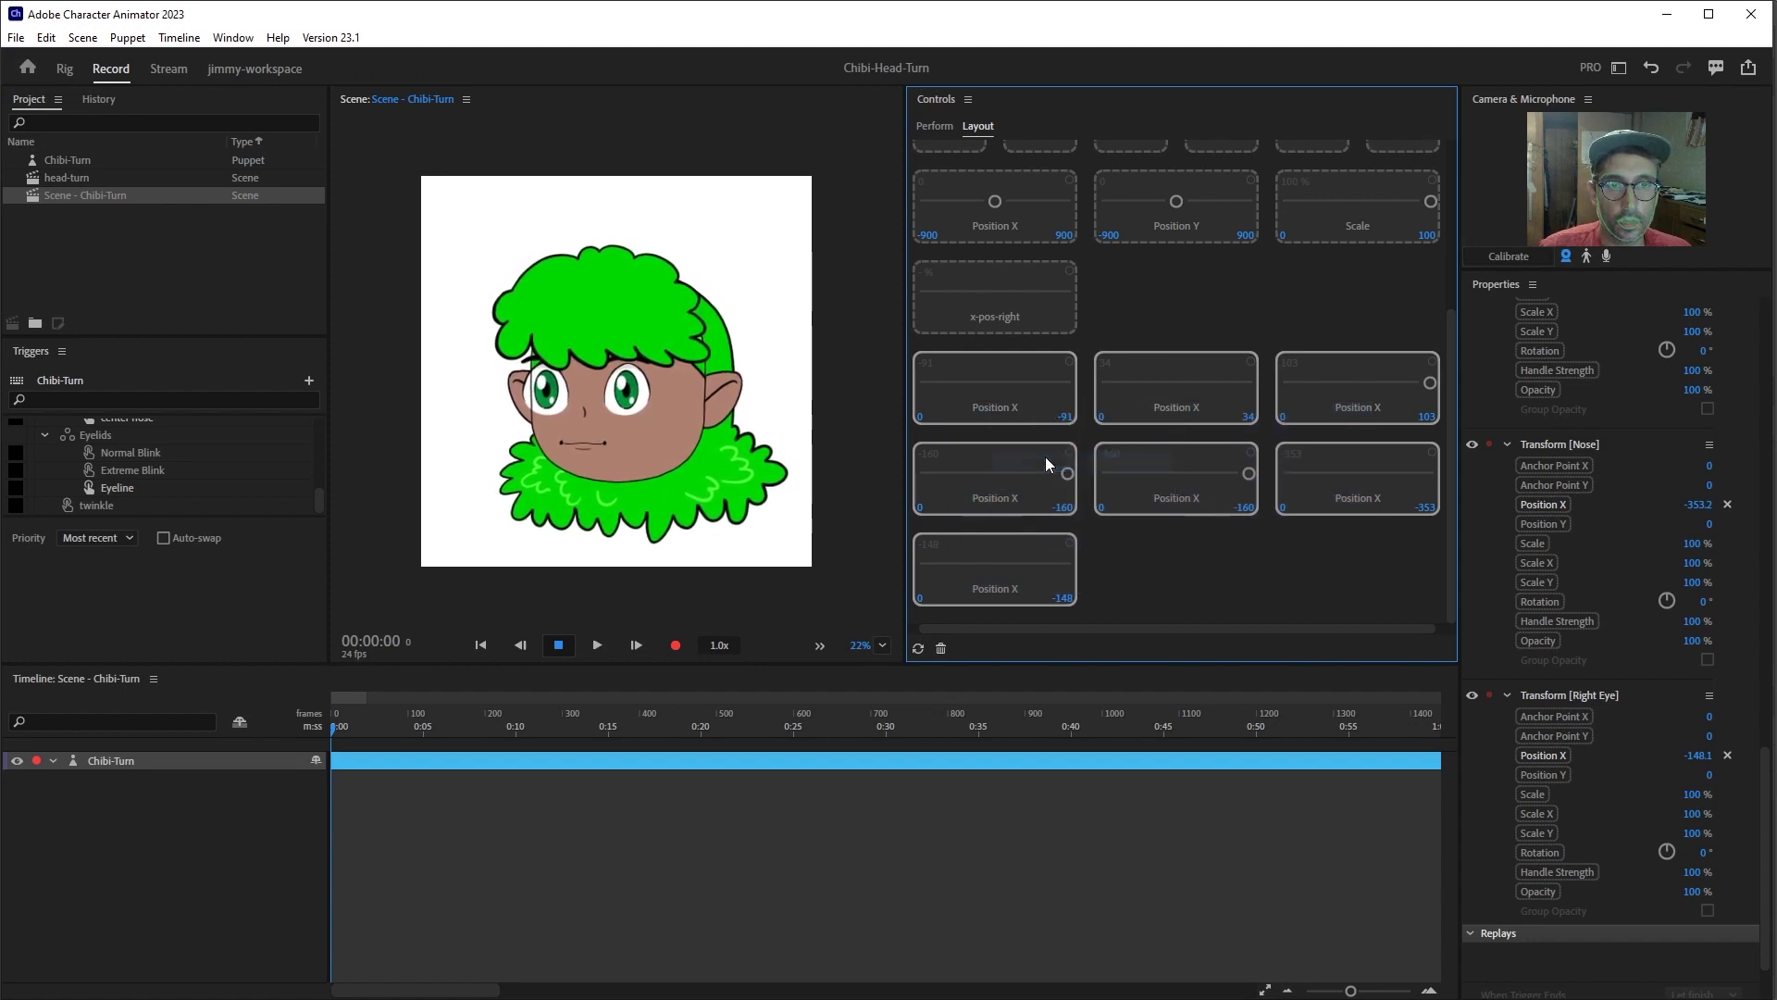
- Rename the new grouped control as x-pos-left
{"action": "right_click", "coordinate": [1003, 592]}
{"action": "left_click", "coordinate": [1028, 620]}
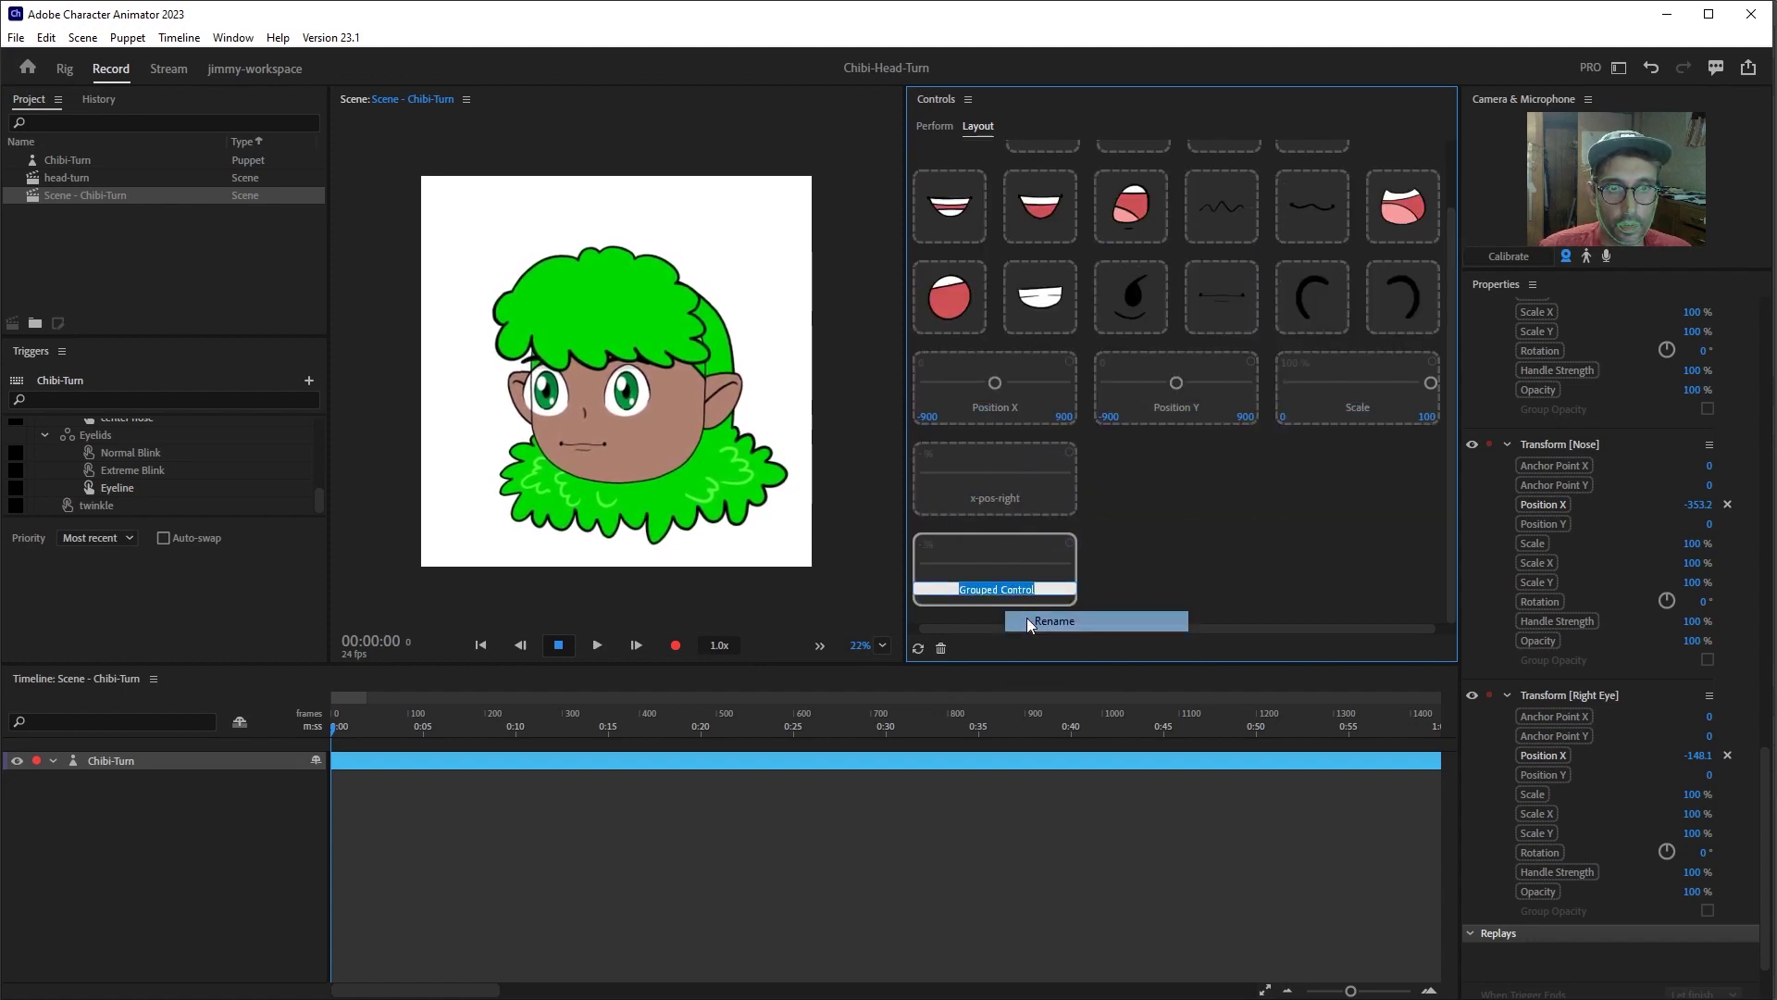
{"action": "type", "text": "x-"}
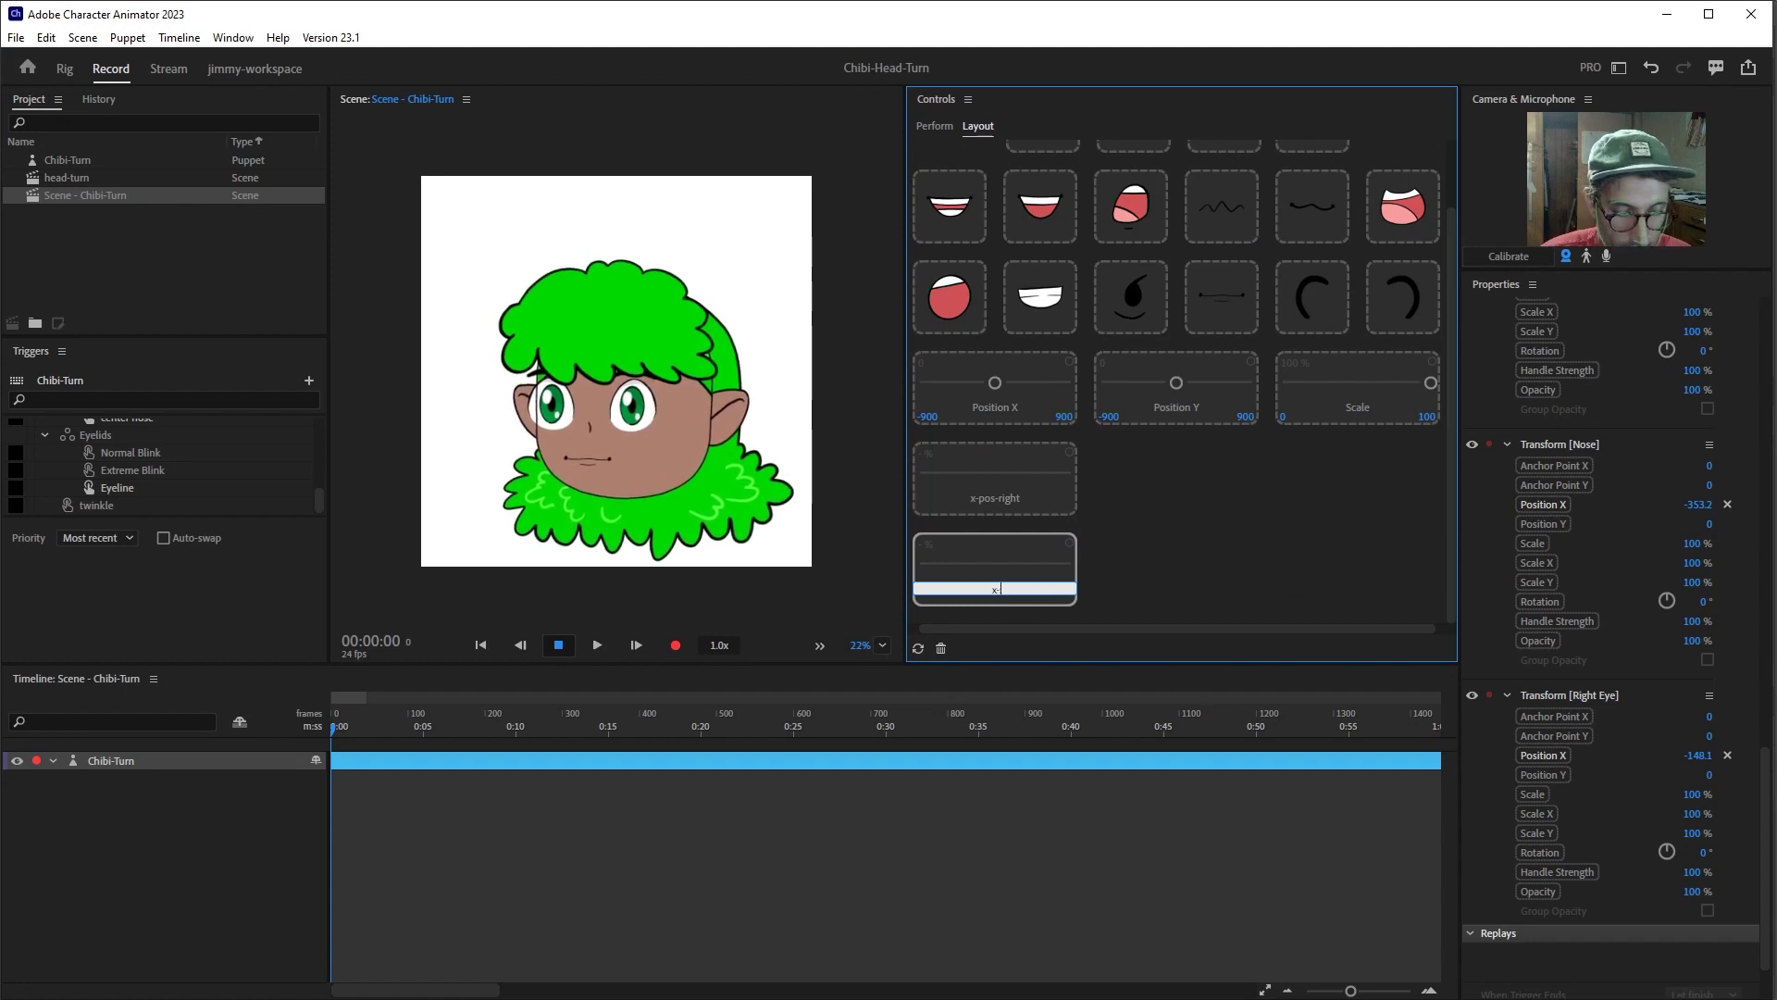
{"action": "type", "text": "pos-left"}
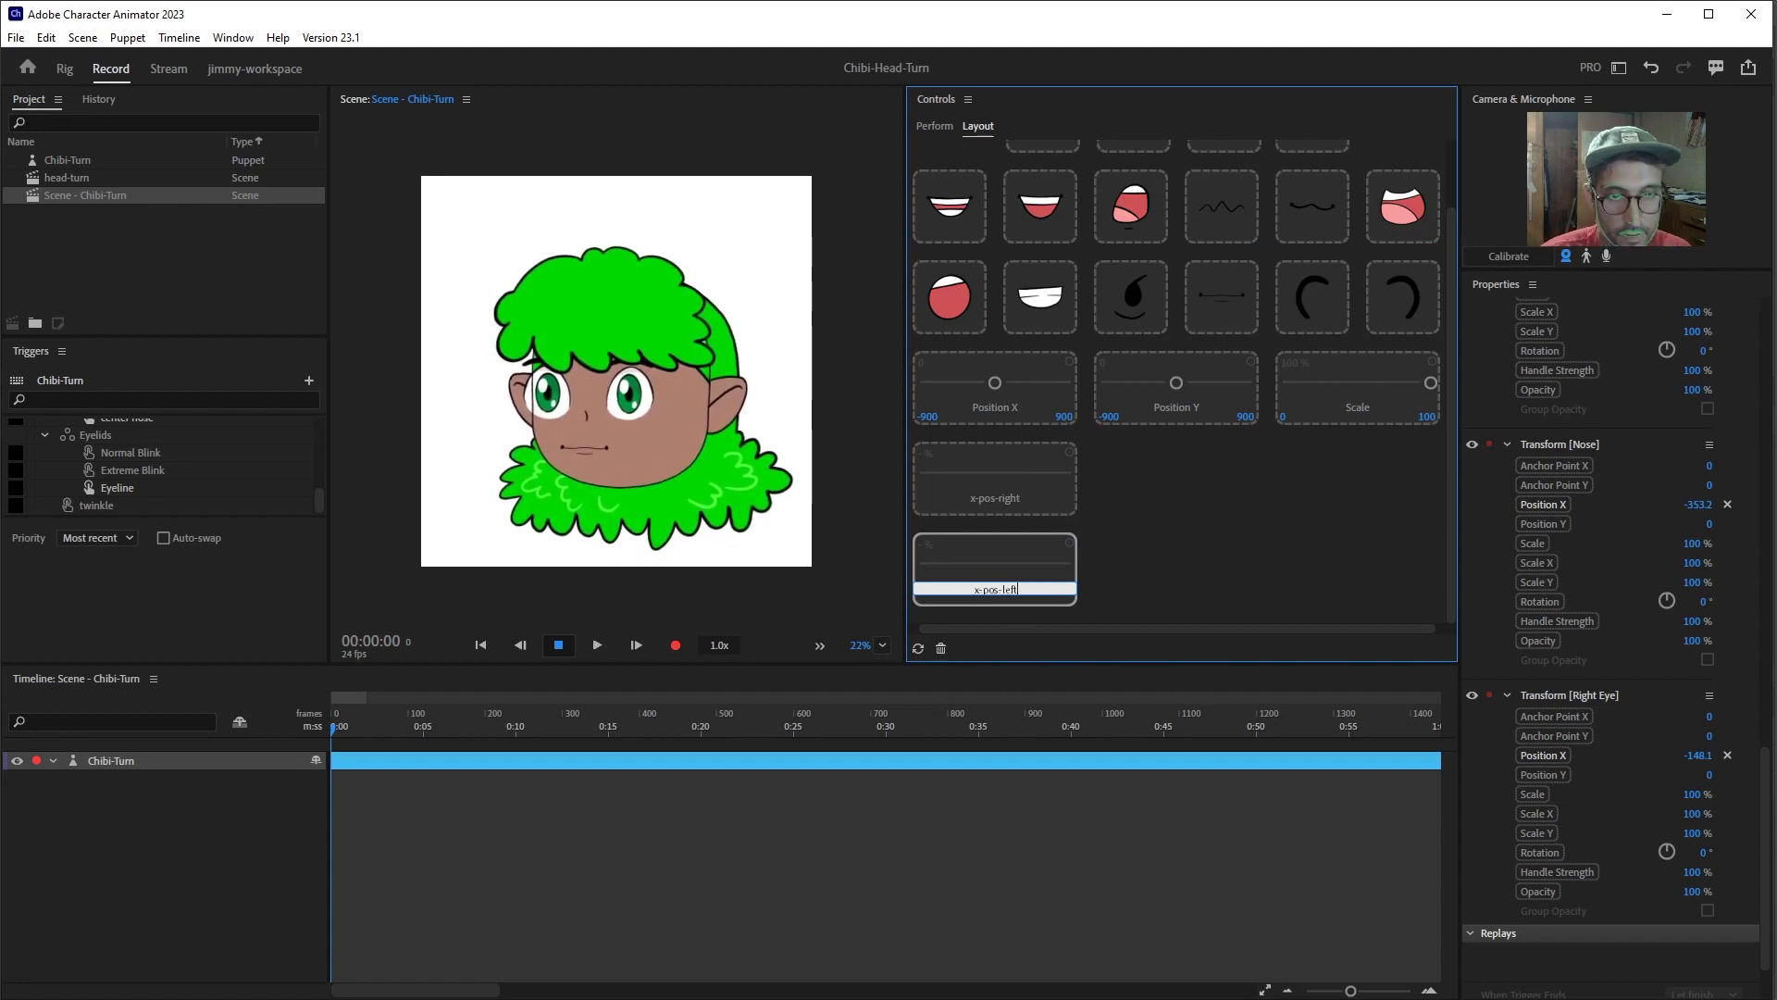
{"action": "key", "text": "Return"}
- Test the x-pos-left and x-pos-right sliders in alternation to preview the head turning both ways
{"action": "left_click", "coordinate": [933, 125]}
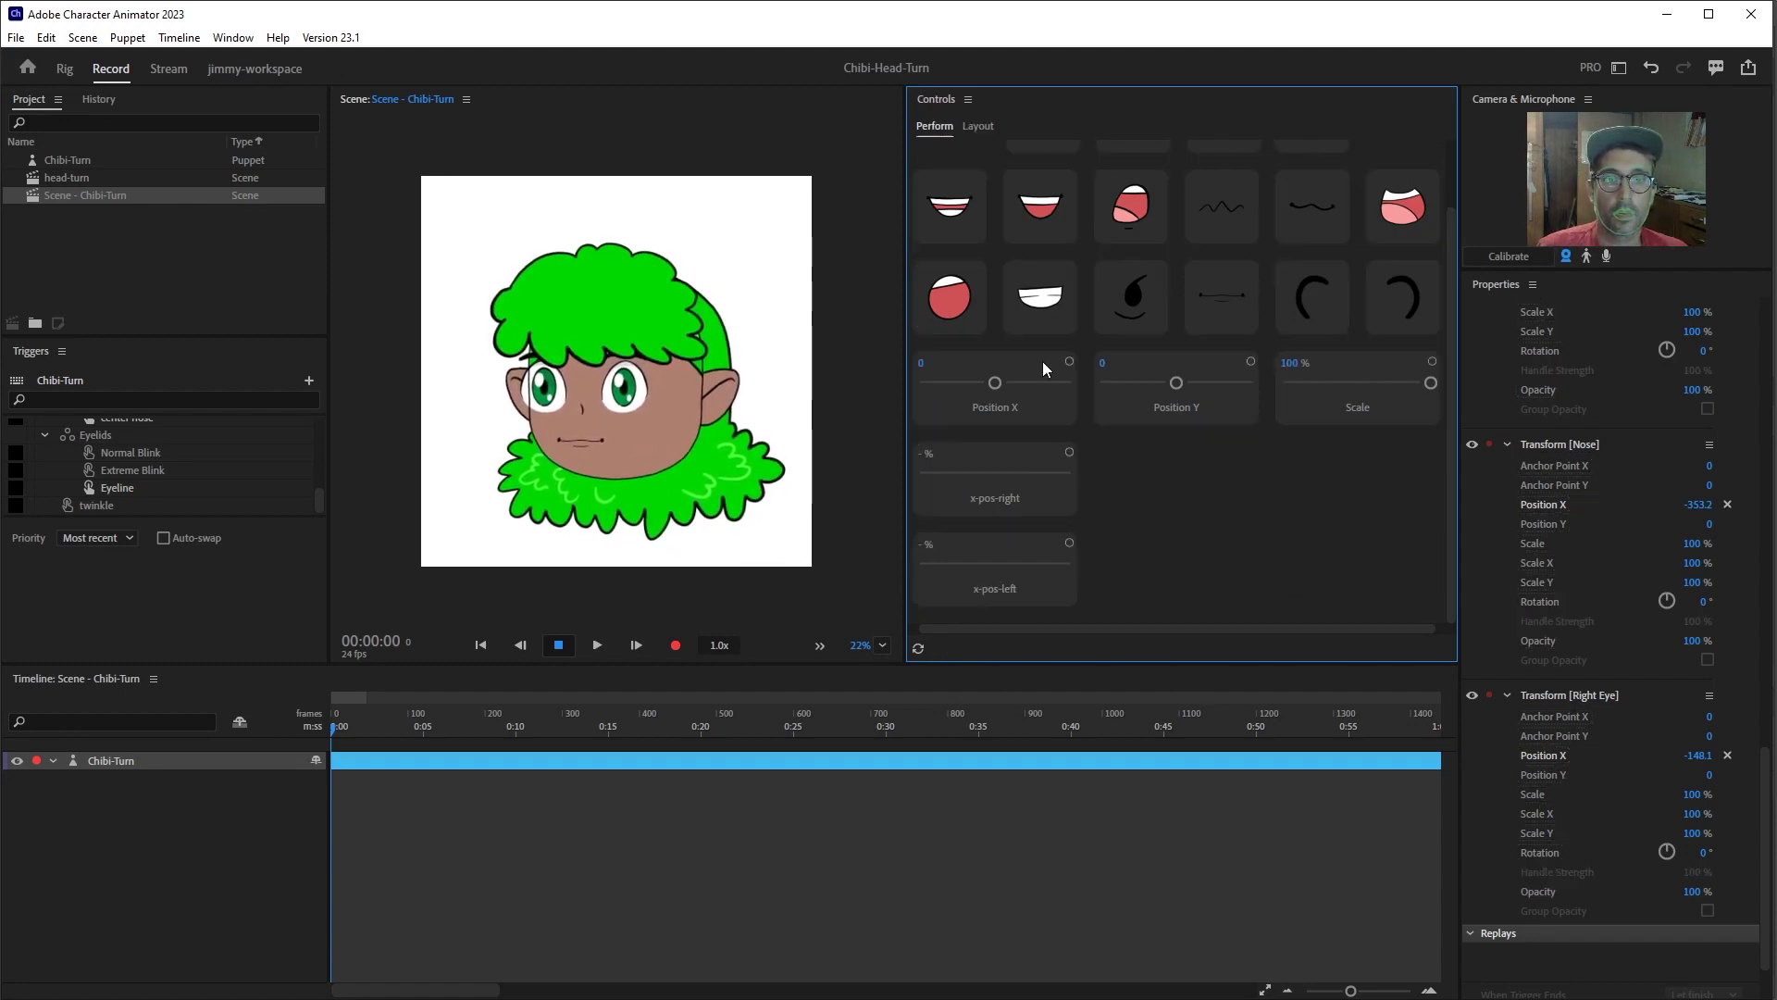
{"action": "right_click", "coordinate": [931, 563]}
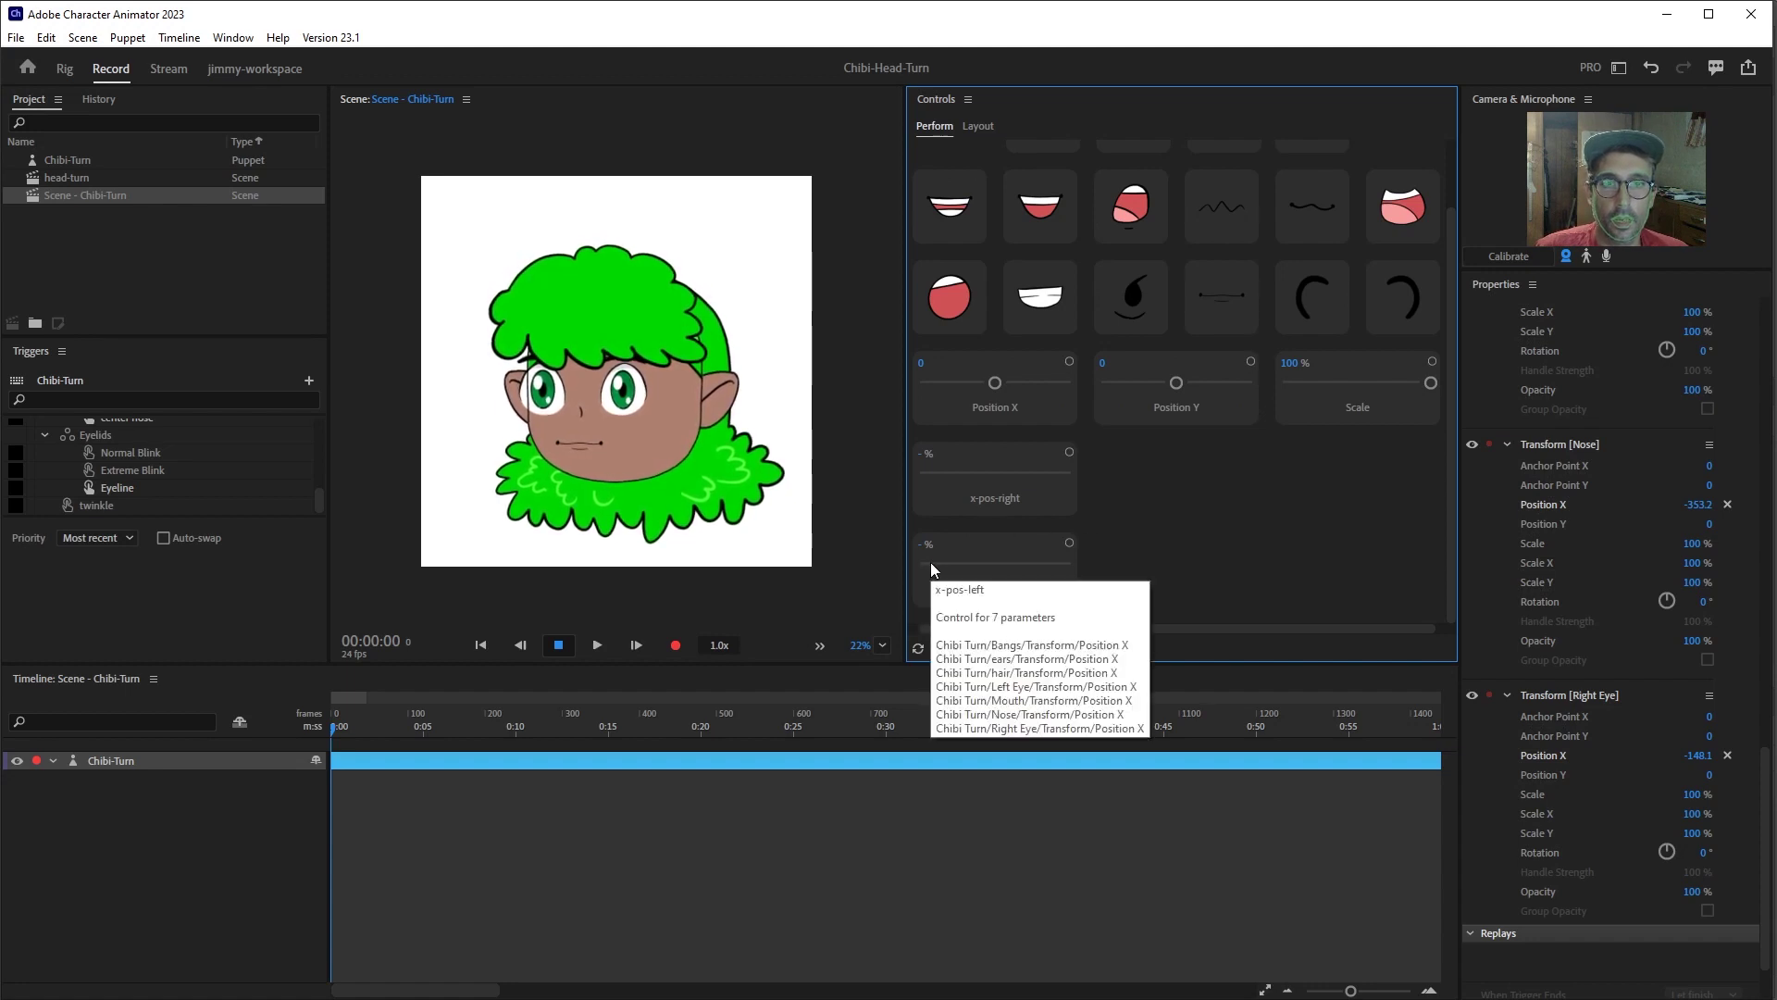
{"action": "left_click_drag", "start_coordinate": [931, 563], "coordinate": [870, 574]}
{"action": "left_click_drag", "start_coordinate": [925, 475], "coordinate": [819, 492]}
{"action": "left_click_drag", "start_coordinate": [922, 569], "coordinate": [835, 548]}
{"action": "left_click_drag", "start_coordinate": [942, 474], "coordinate": [902, 485]}
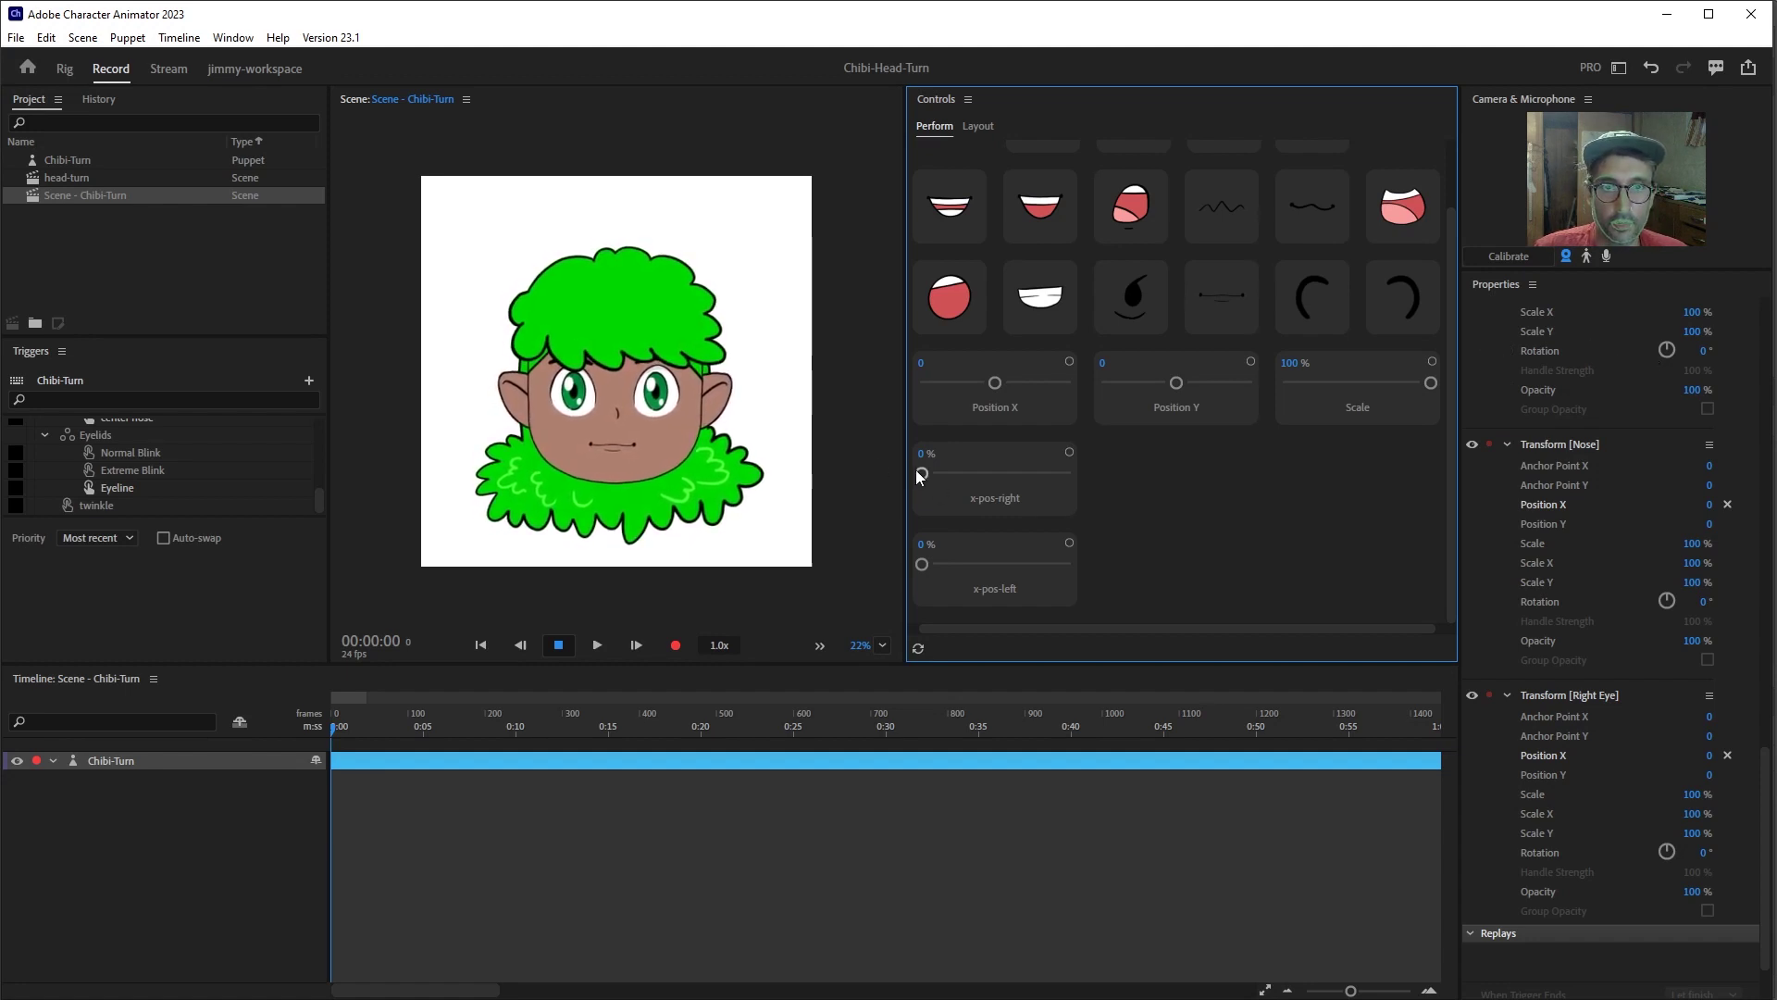
{"action": "left_click_drag", "start_coordinate": [914, 469], "coordinate": [1137, 475]}
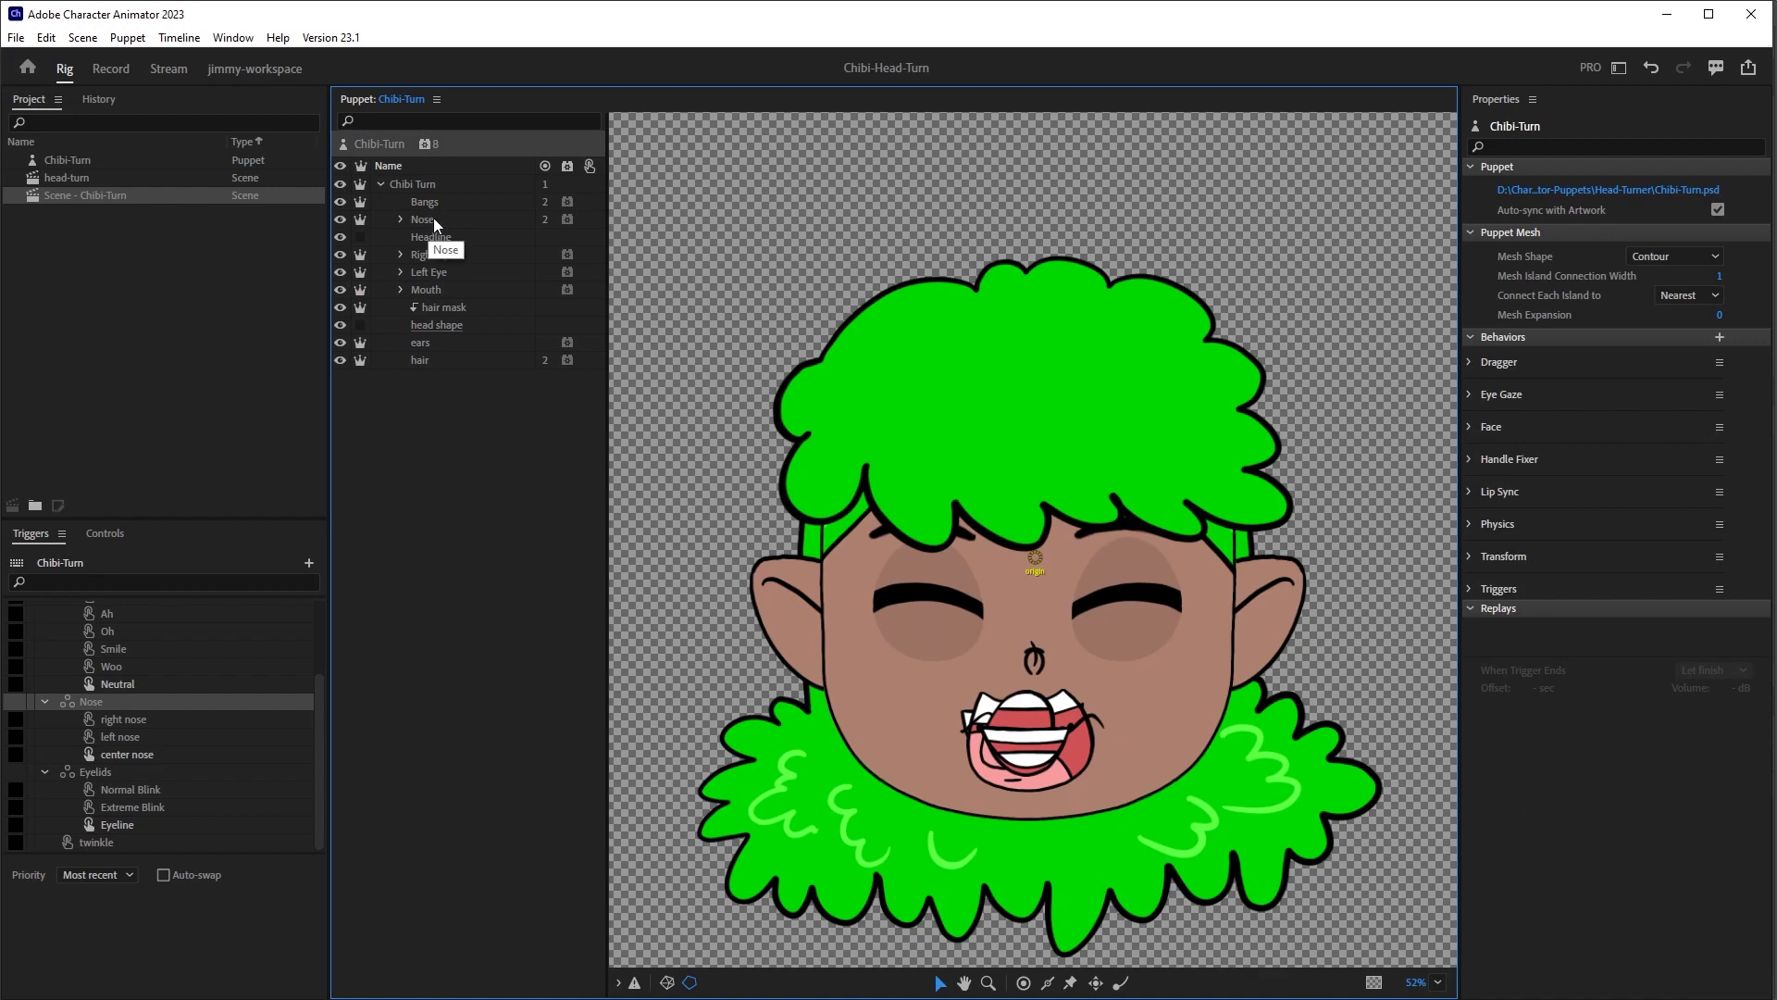
- Create clipping masks for the Mouth and Left Eye layers in the puppet's rig so both clip to the head shape
{"action": "left_click", "coordinate": [435, 256]}
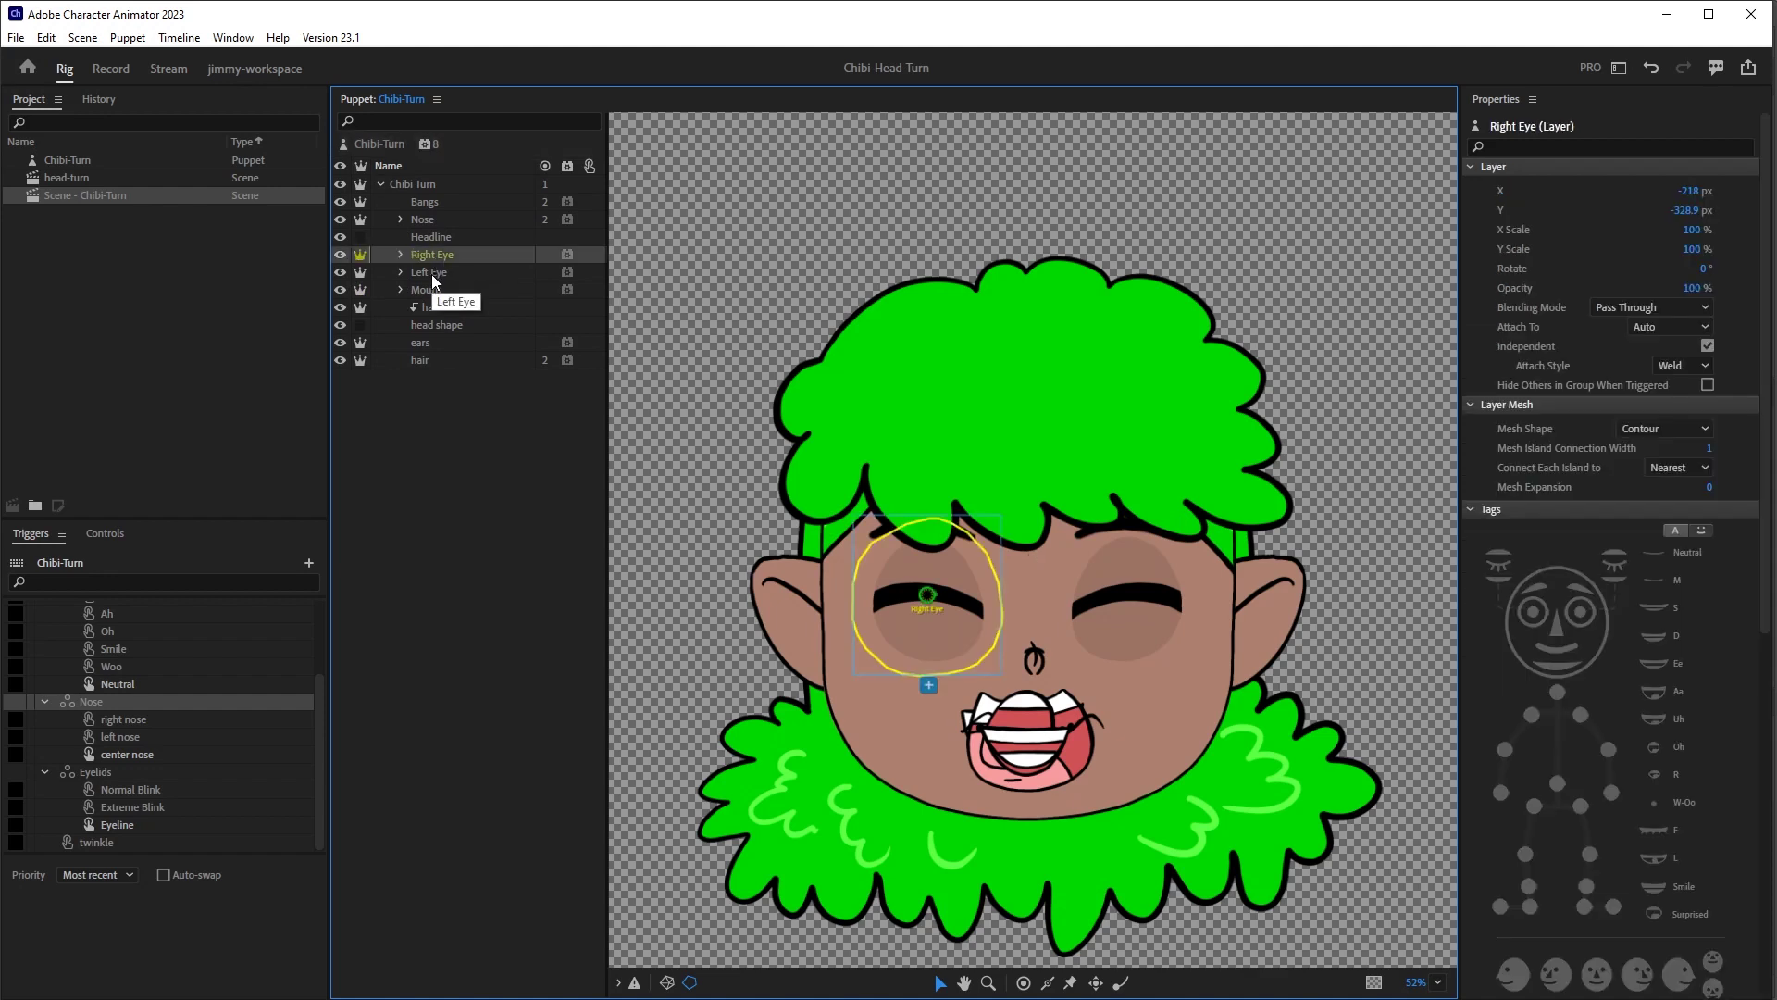
{"action": "left_click", "coordinate": [431, 289]}
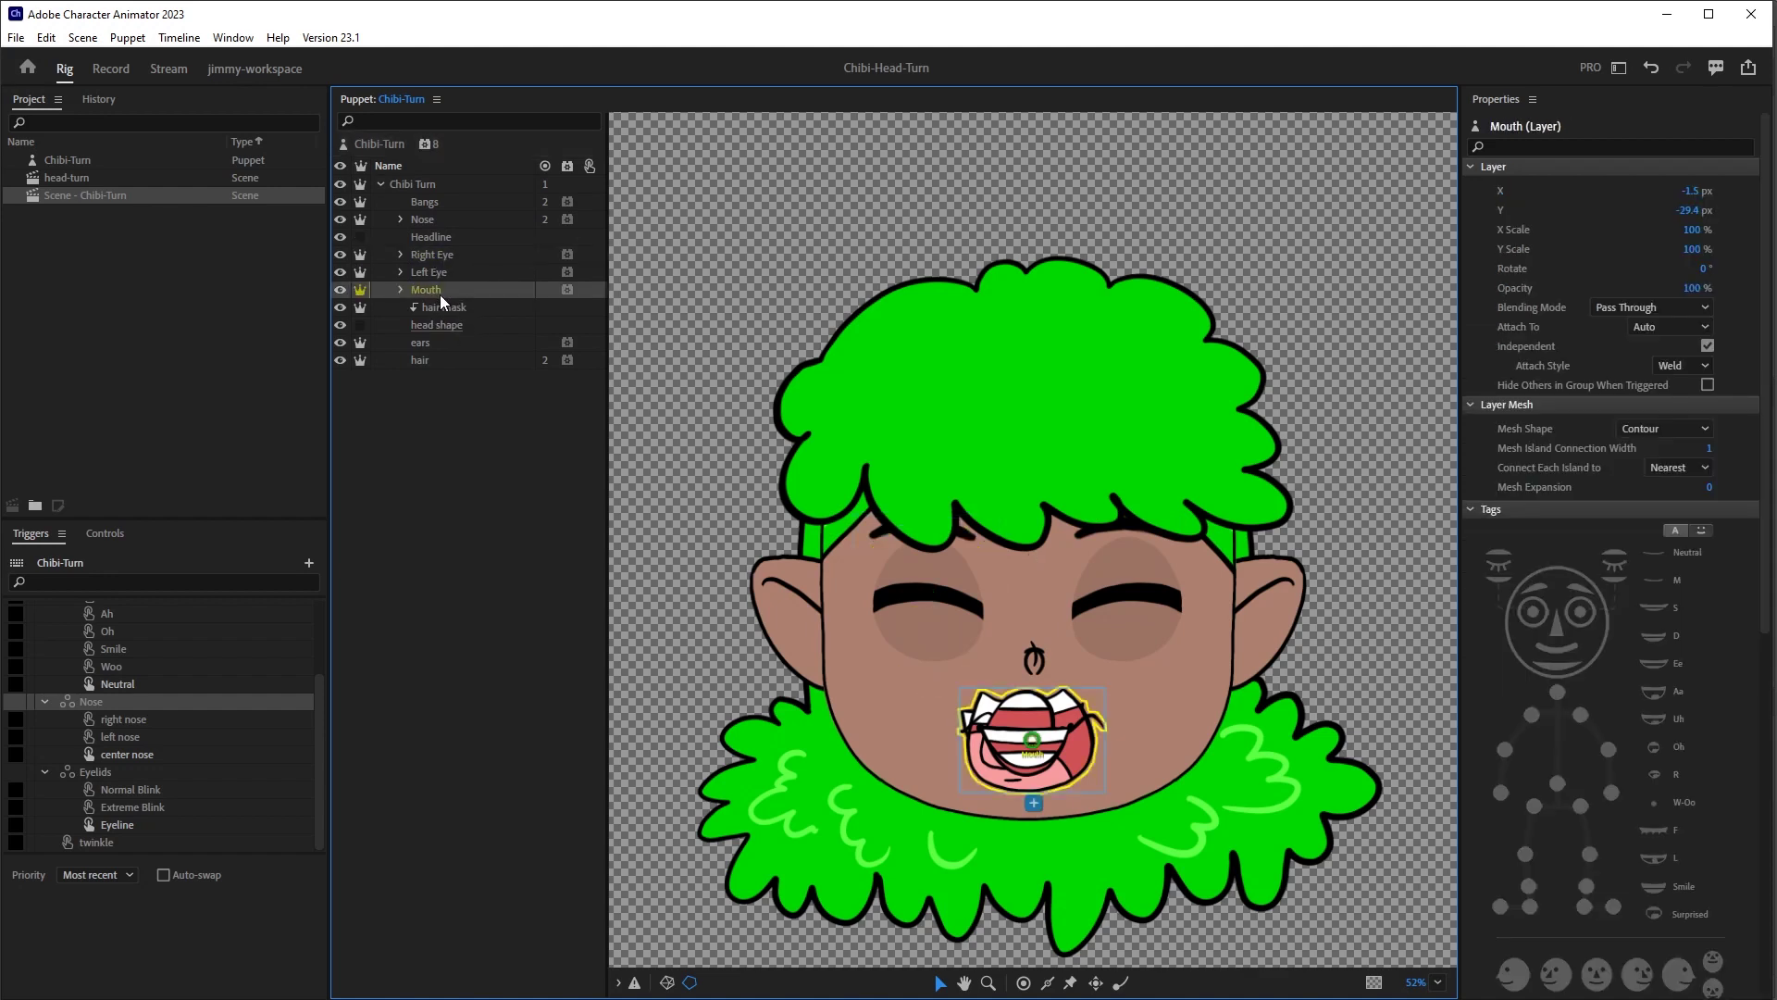
{"action": "left_click", "coordinate": [132, 41]}
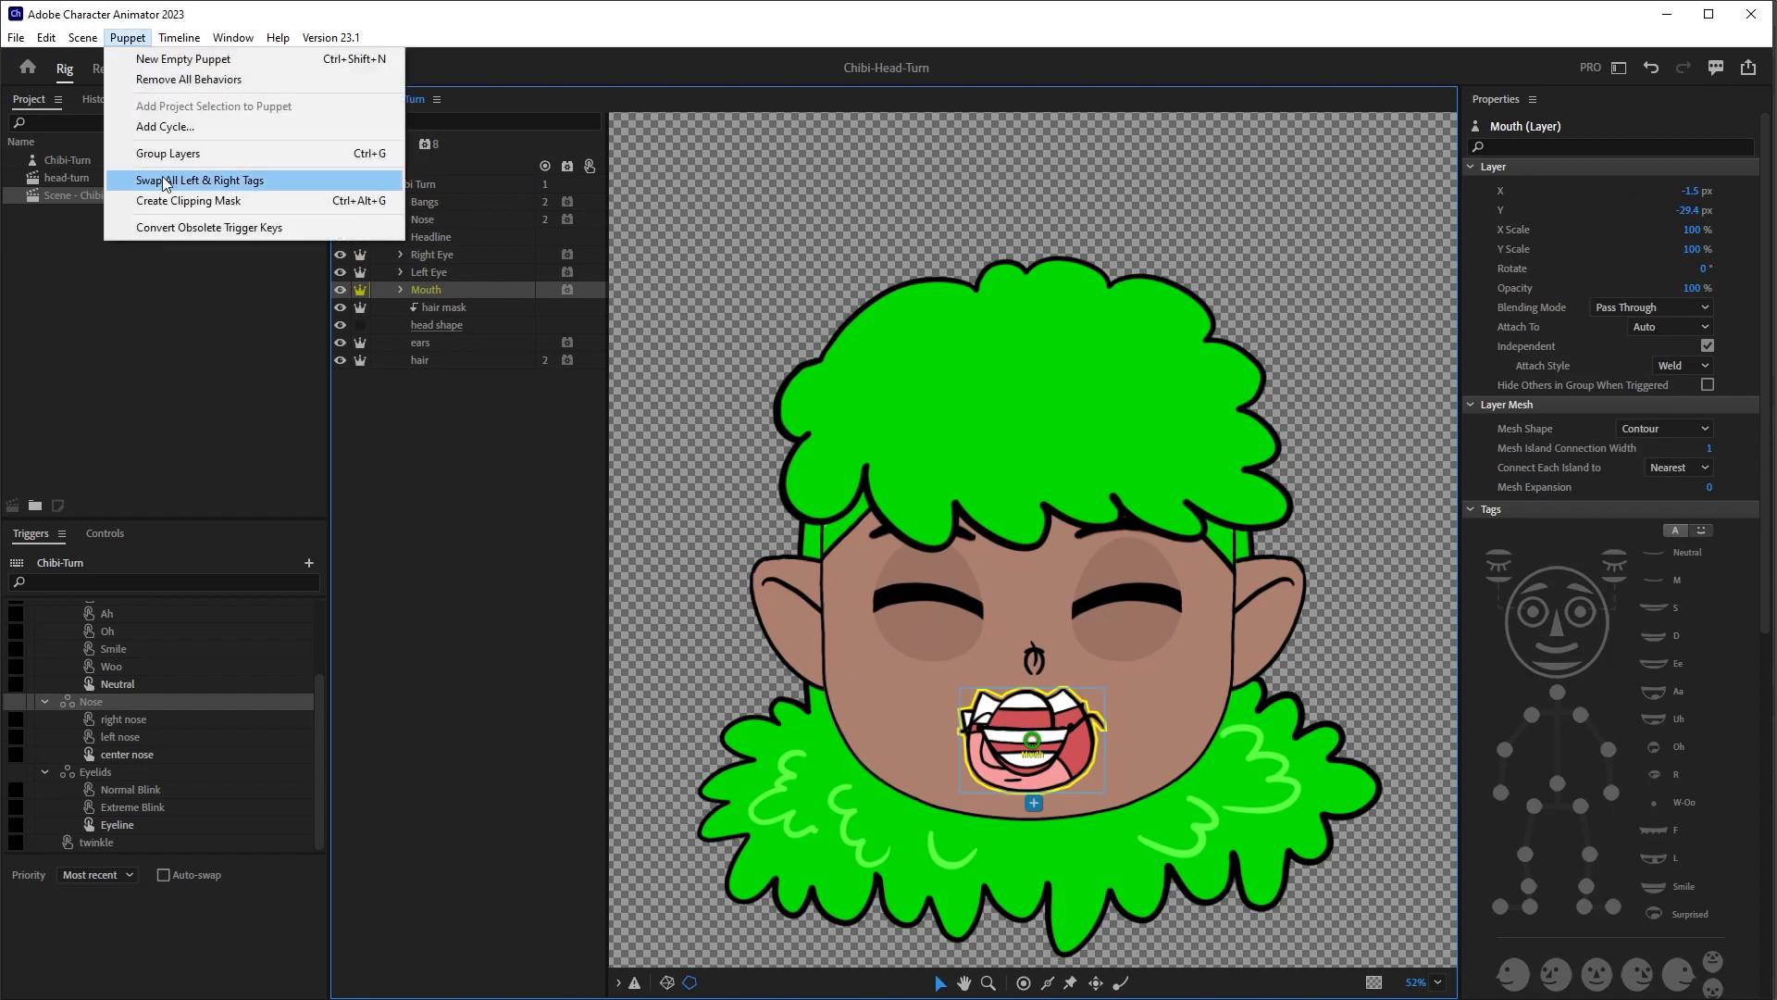
{"action": "left_click", "coordinate": [193, 203]}
{"action": "left_click", "coordinate": [427, 274]}
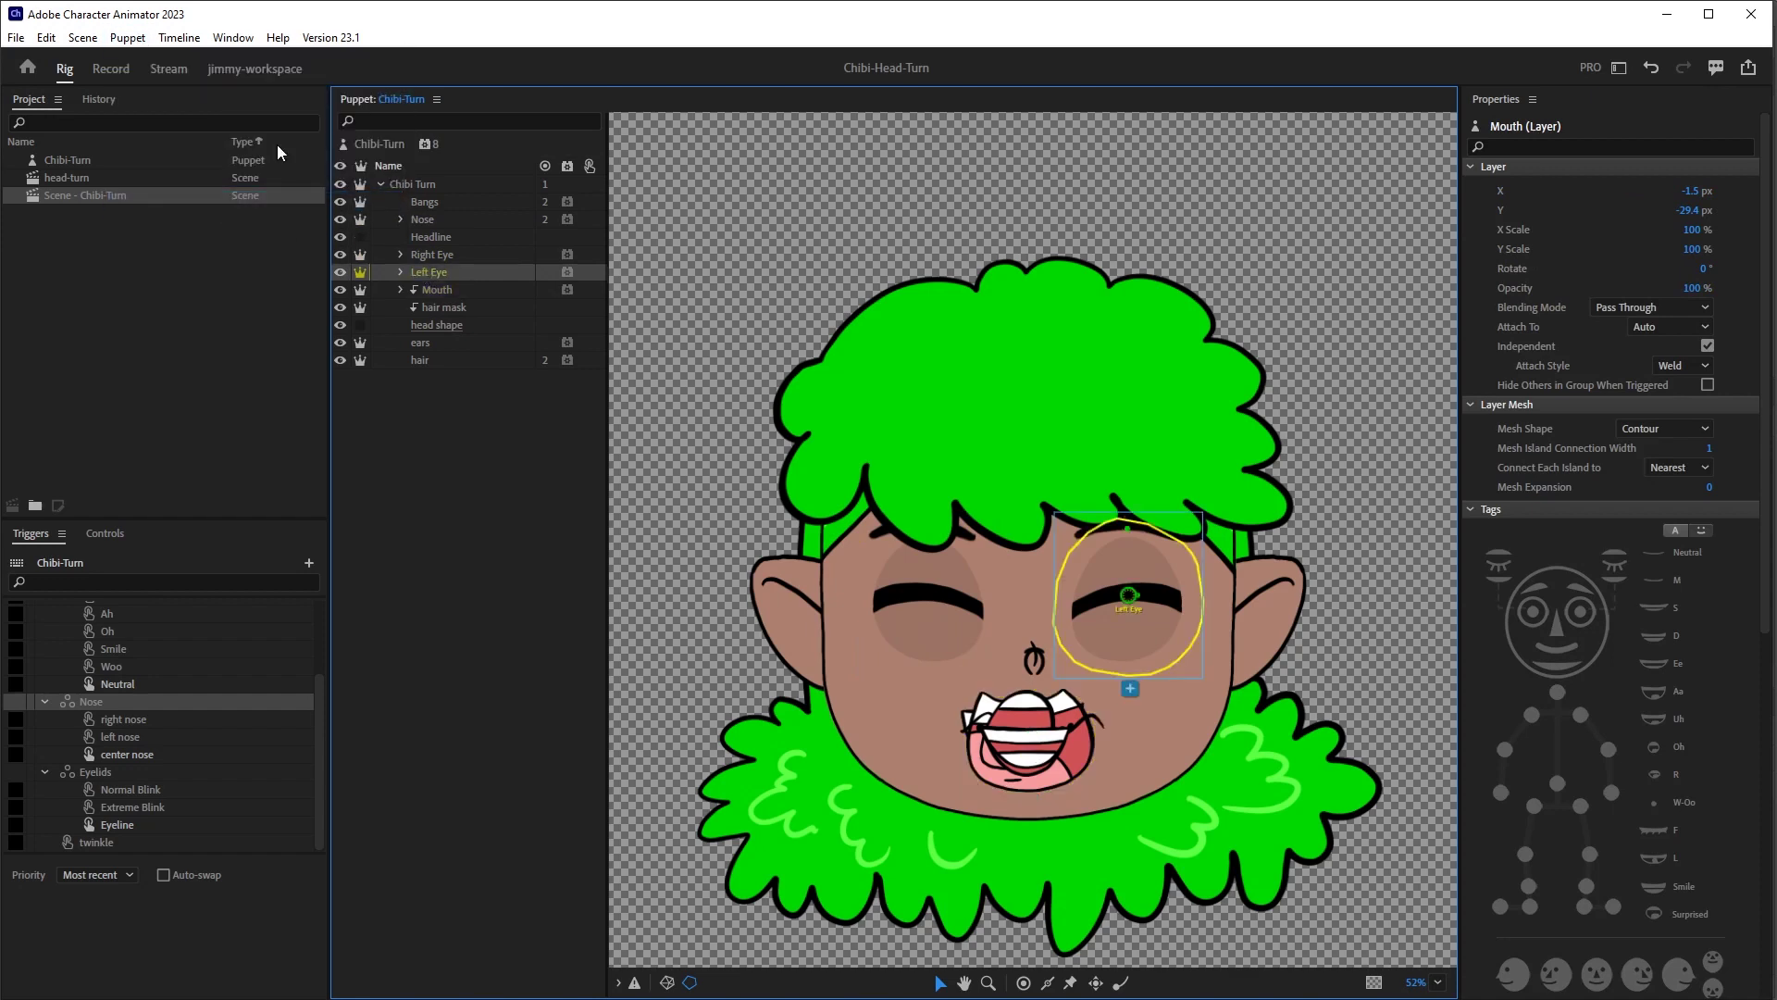
{"action": "left_click", "coordinate": [120, 47]}
{"action": "left_click", "coordinate": [164, 198]}
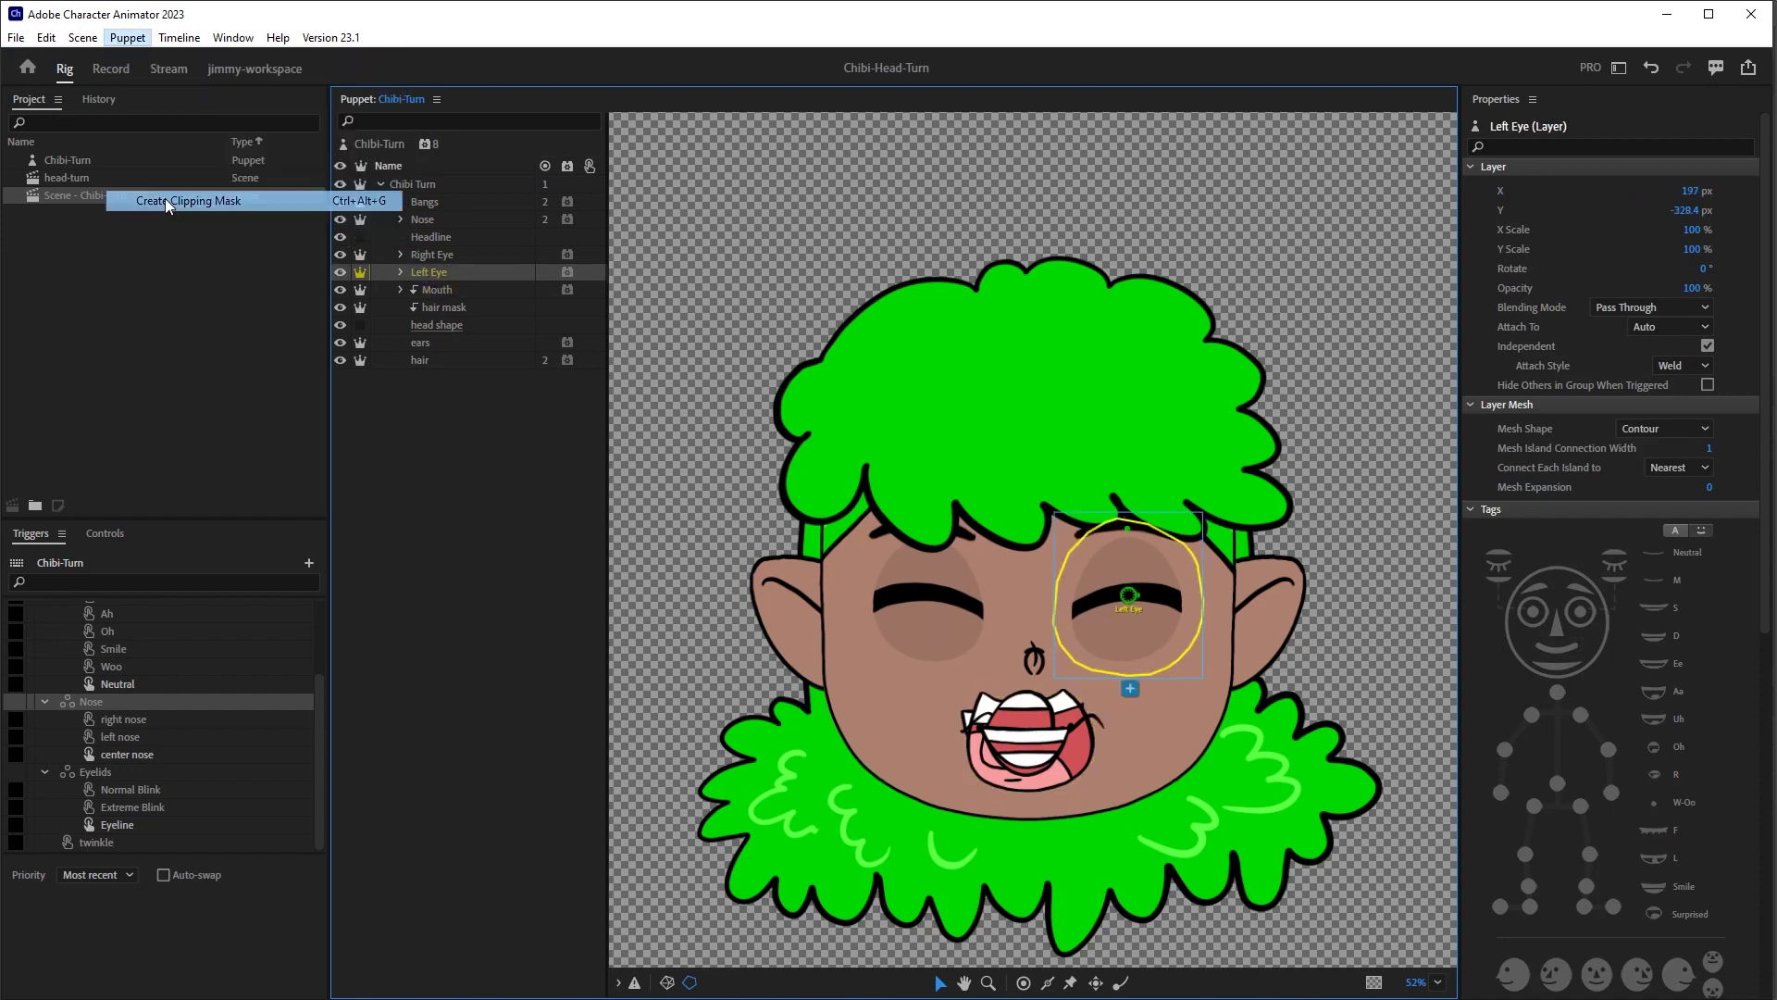
- Create a clipping mask for the Right Eye layer so it clips to the head shape
{"action": "left_click", "coordinate": [443, 258]}
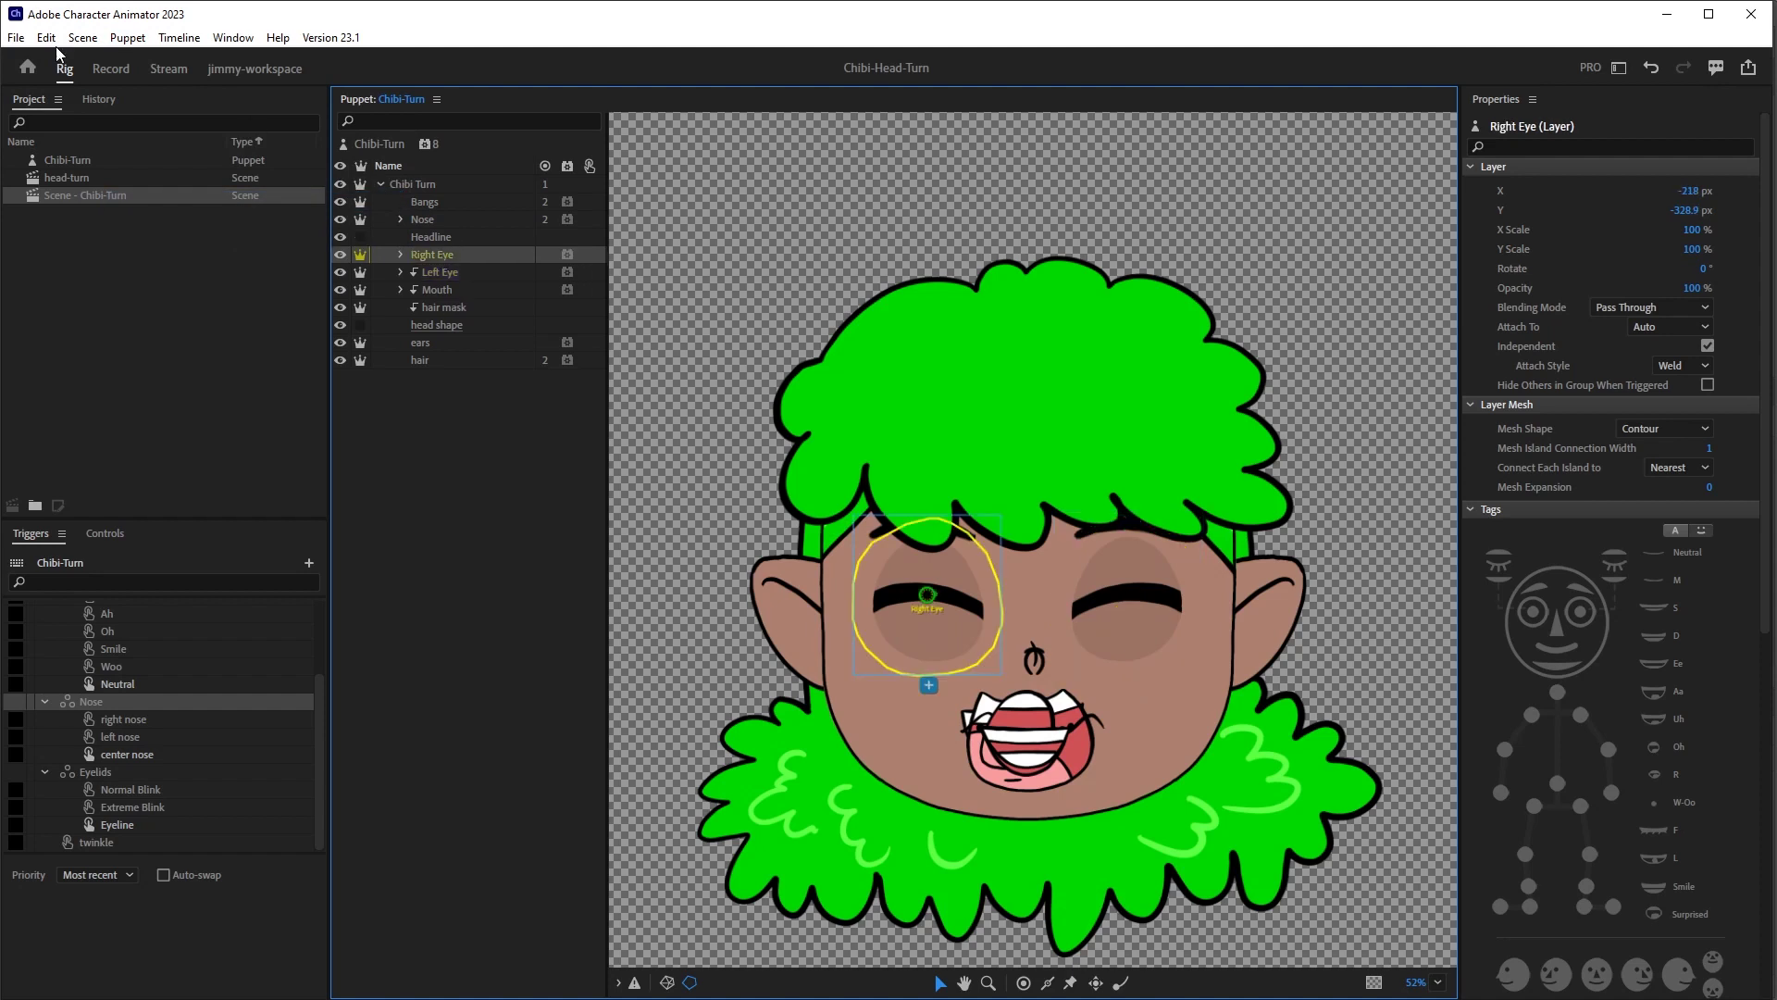
{"action": "left_click", "coordinate": [130, 44]}
{"action": "left_click", "coordinate": [160, 198]}
- Test the clipped head turn with the x-pos-left slider in recording mode, and switch the controls to layout editing
{"action": "left_click", "coordinate": [111, 70]}
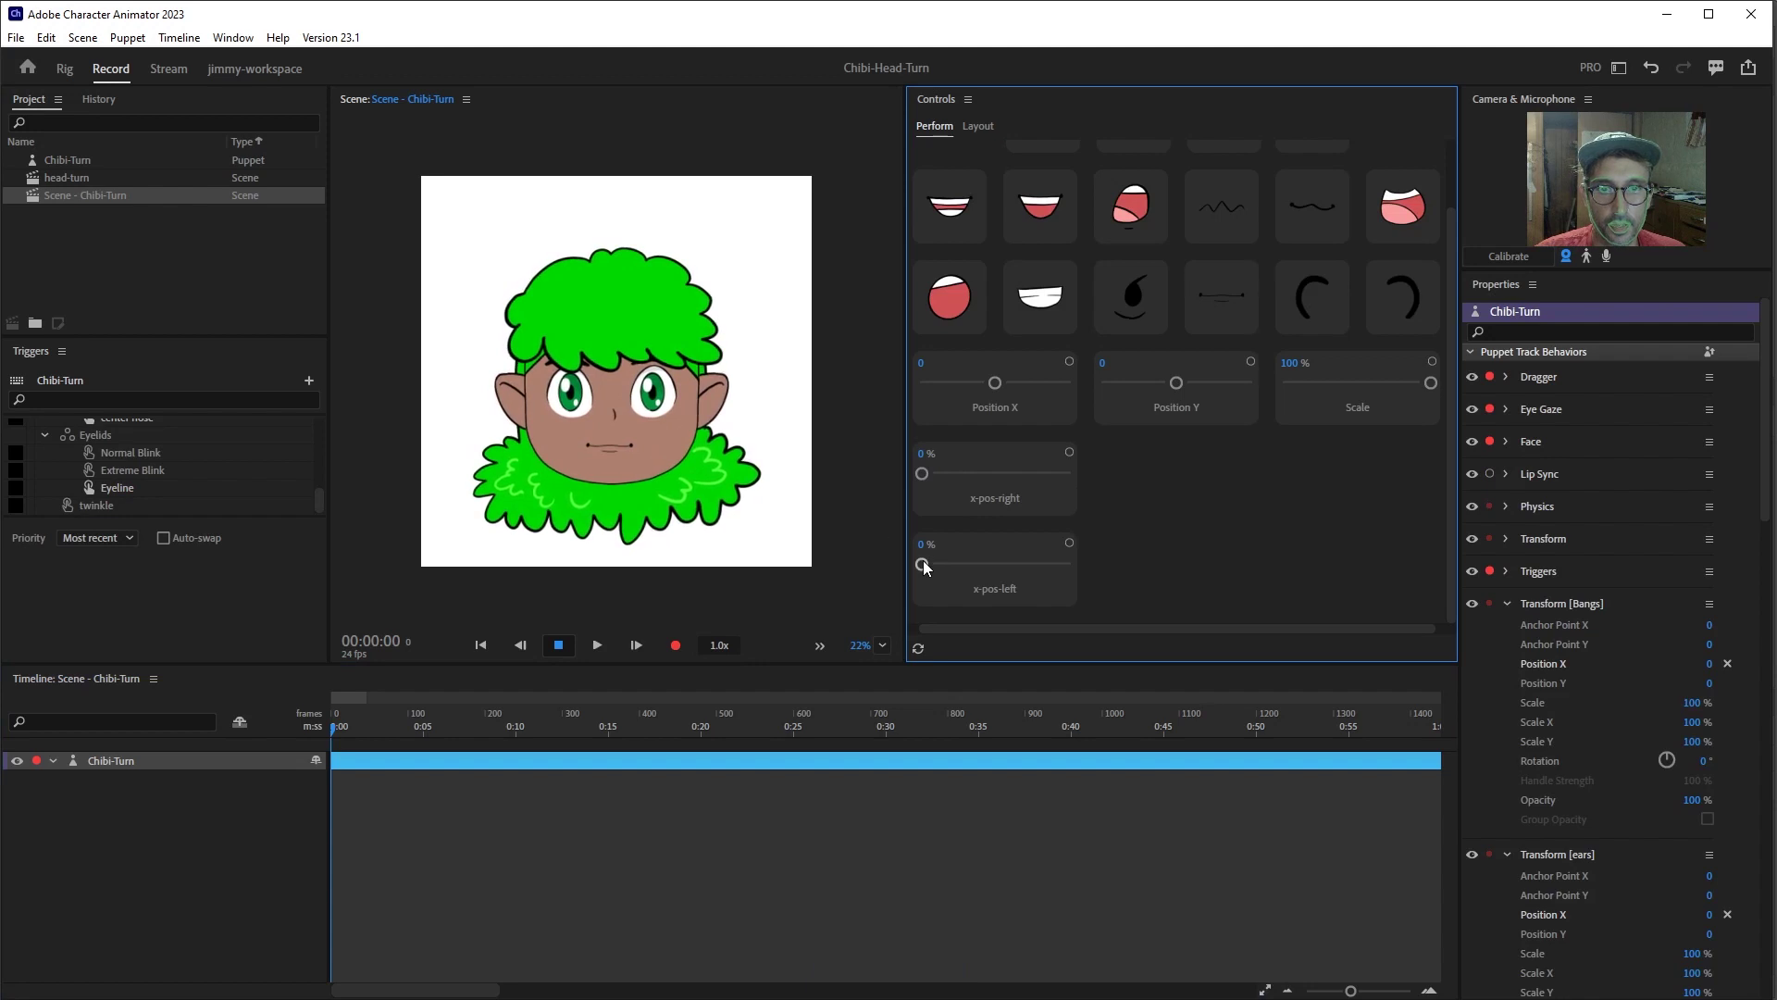
{"action": "left_click_drag", "start_coordinate": [1068, 564], "coordinate": [921, 564]}
{"action": "scroll", "coordinate": [1564, 648], "scroll_direction": "down", "scroll_amount": 3}
{"action": "left_click", "coordinate": [979, 131]}
{"action": "scroll", "coordinate": [1574, 648], "scroll_direction": "down", "scroll_amount": 3}
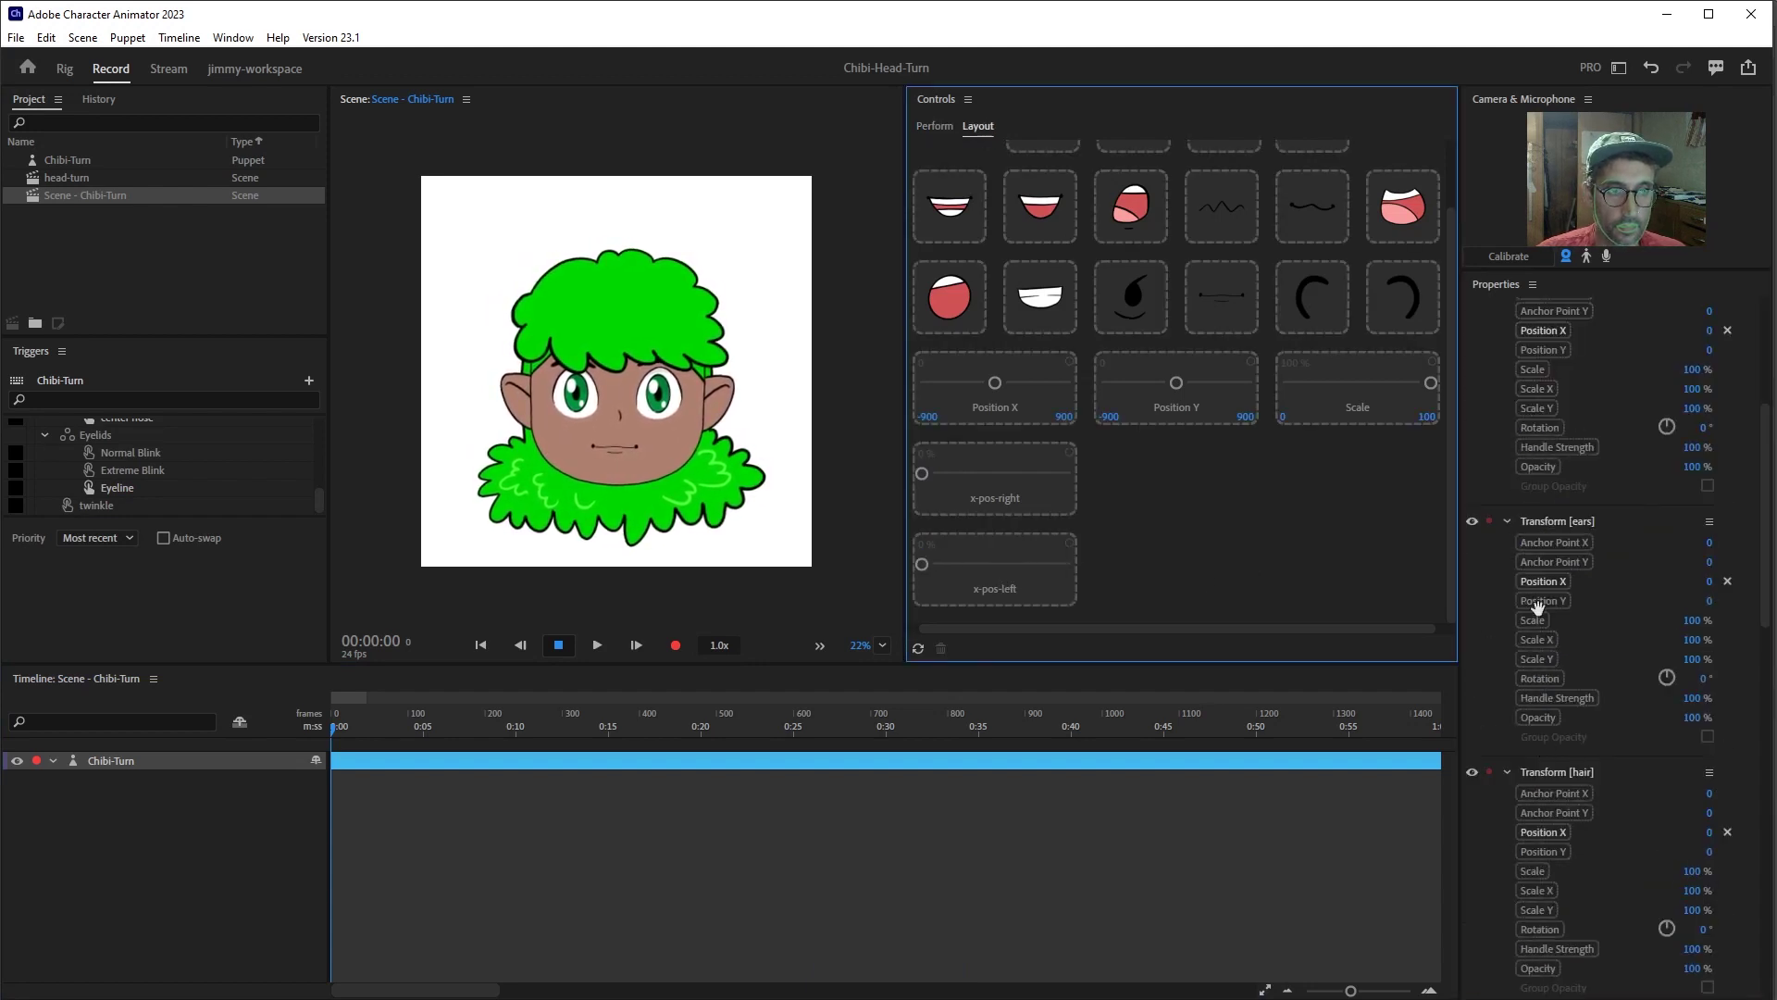
{"action": "left_click_drag", "start_coordinate": [1543, 581], "coordinate": [1183, 563]}
{"action": "scroll", "coordinate": [1241, 514], "scroll_direction": "down", "scroll_amount": 1}
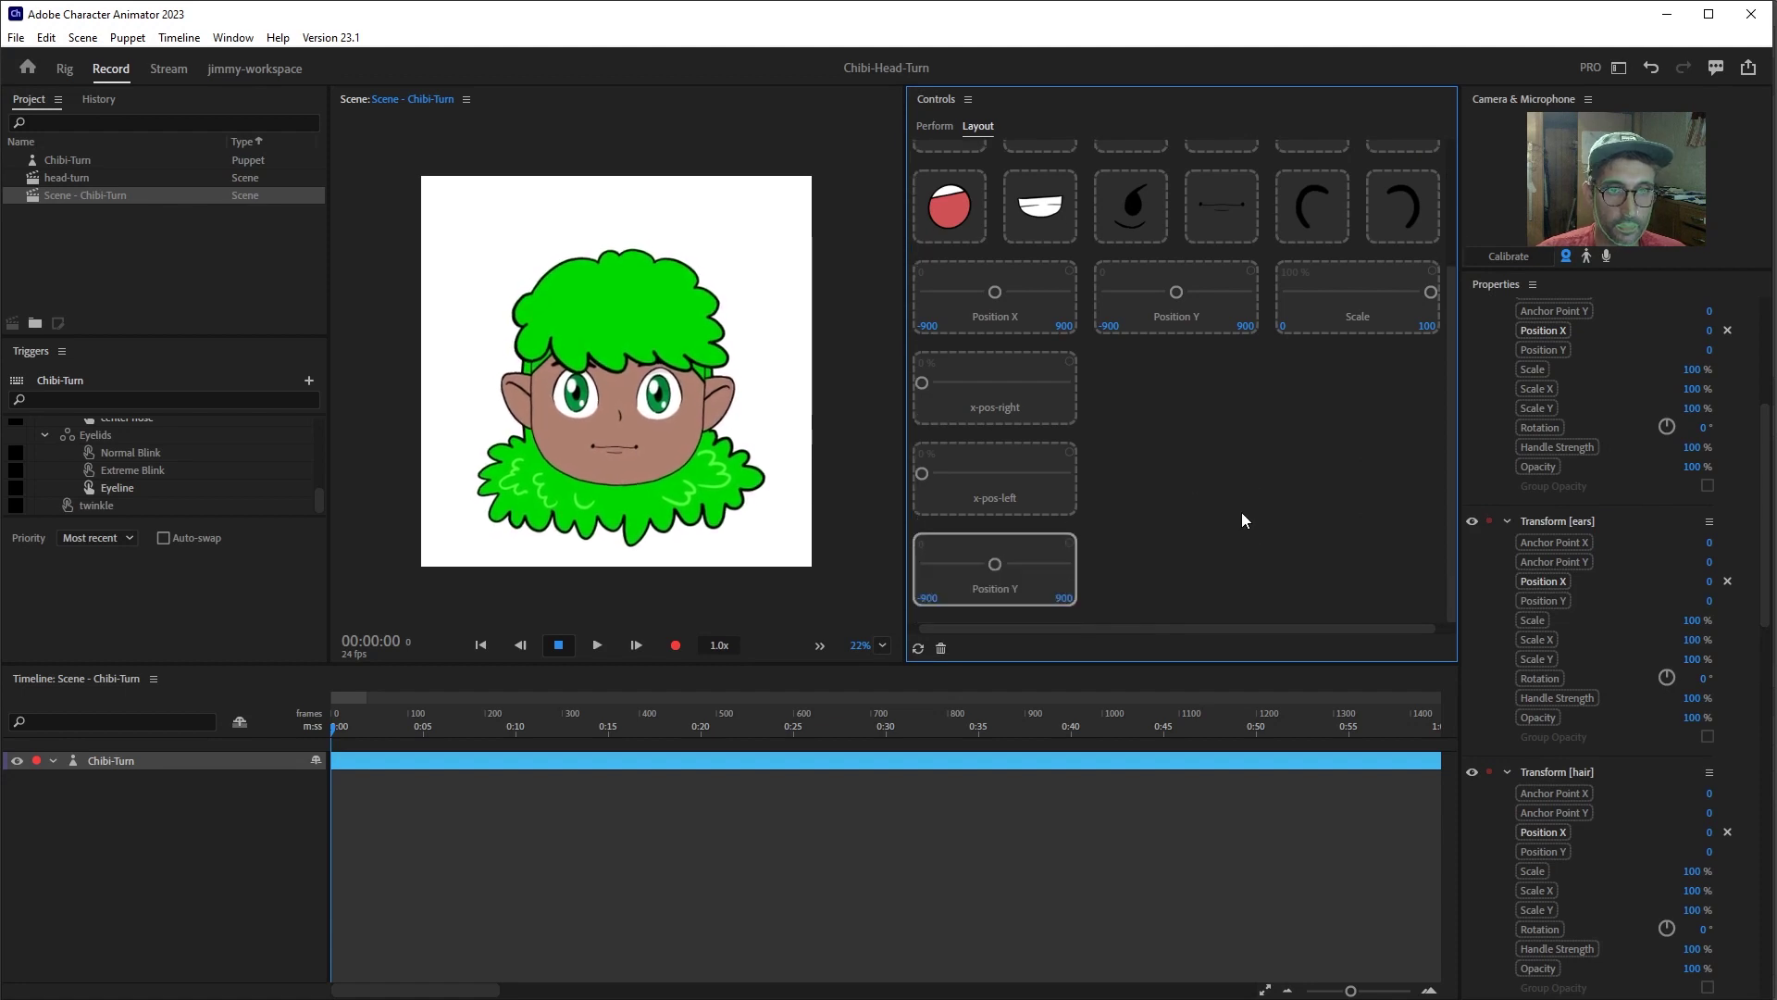
{"action": "scroll", "coordinate": [1555, 806], "scroll_direction": "down", "scroll_amount": 3}
{"action": "left_click_drag", "start_coordinate": [1554, 812], "coordinate": [1183, 569]}
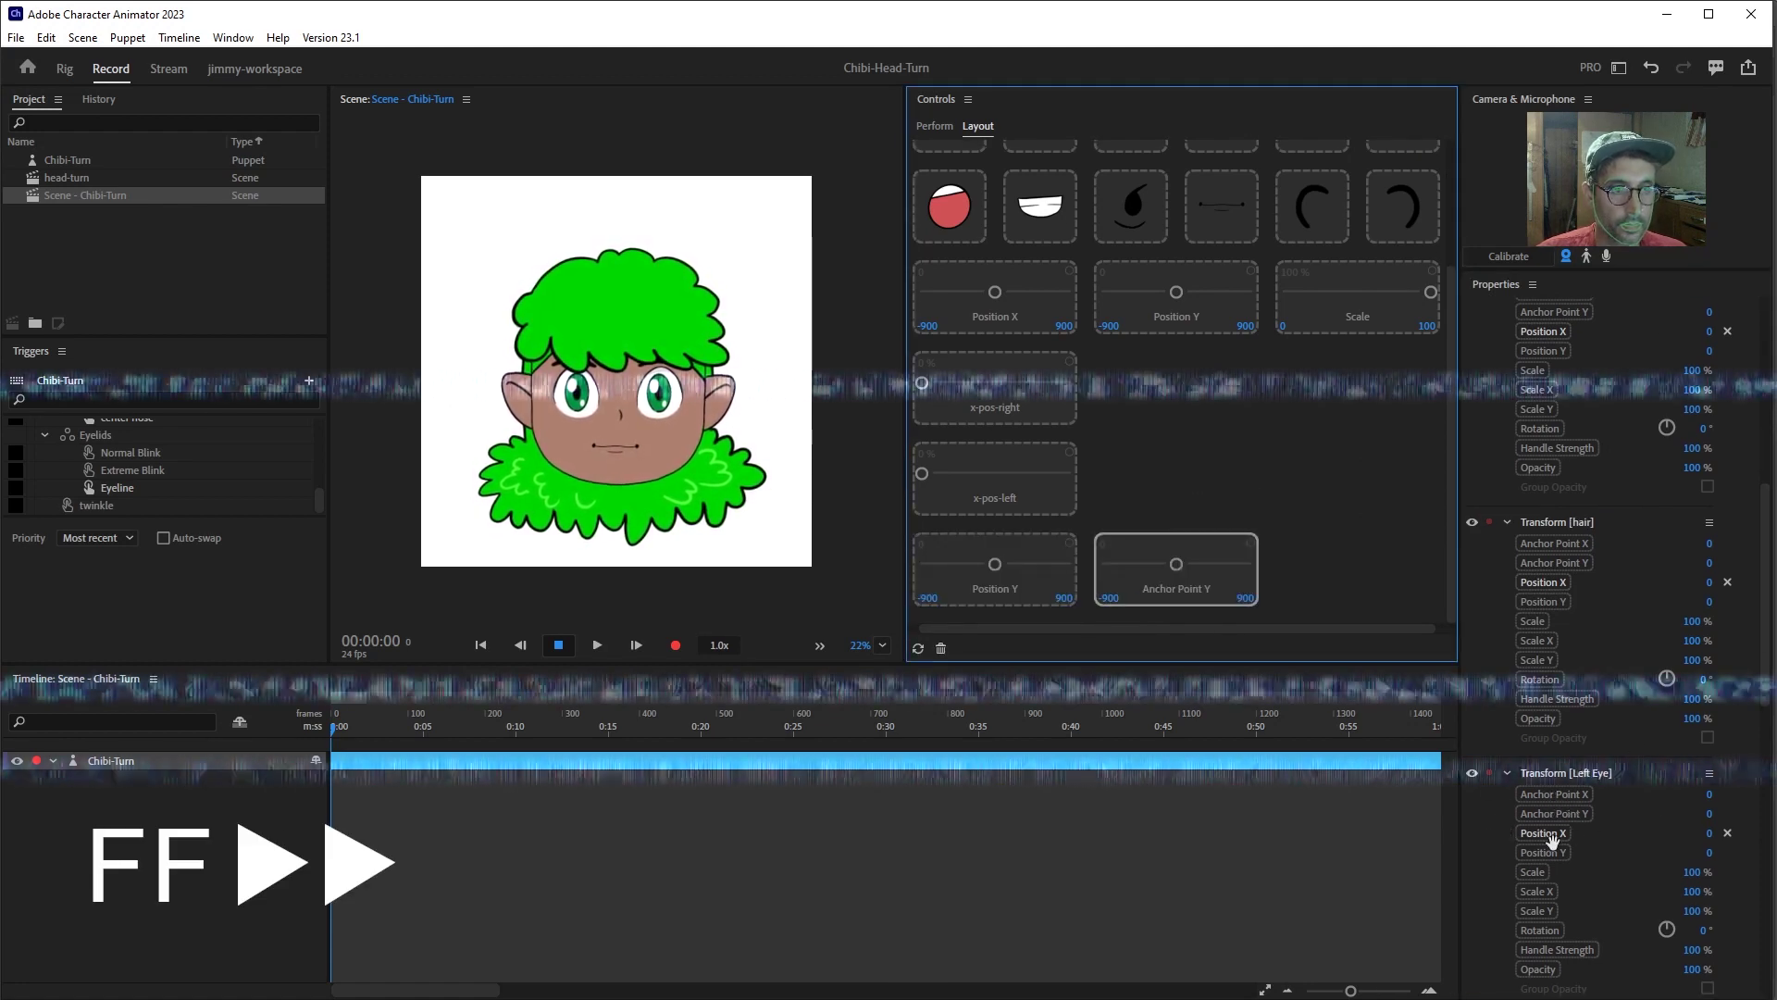
{"action": "key", "text": "Delete"}
{"action": "left_click_drag", "start_coordinate": [1556, 604], "coordinate": [1199, 576]}
{"action": "scroll", "coordinate": [1647, 519], "scroll_direction": "up", "scroll_amount": 3}
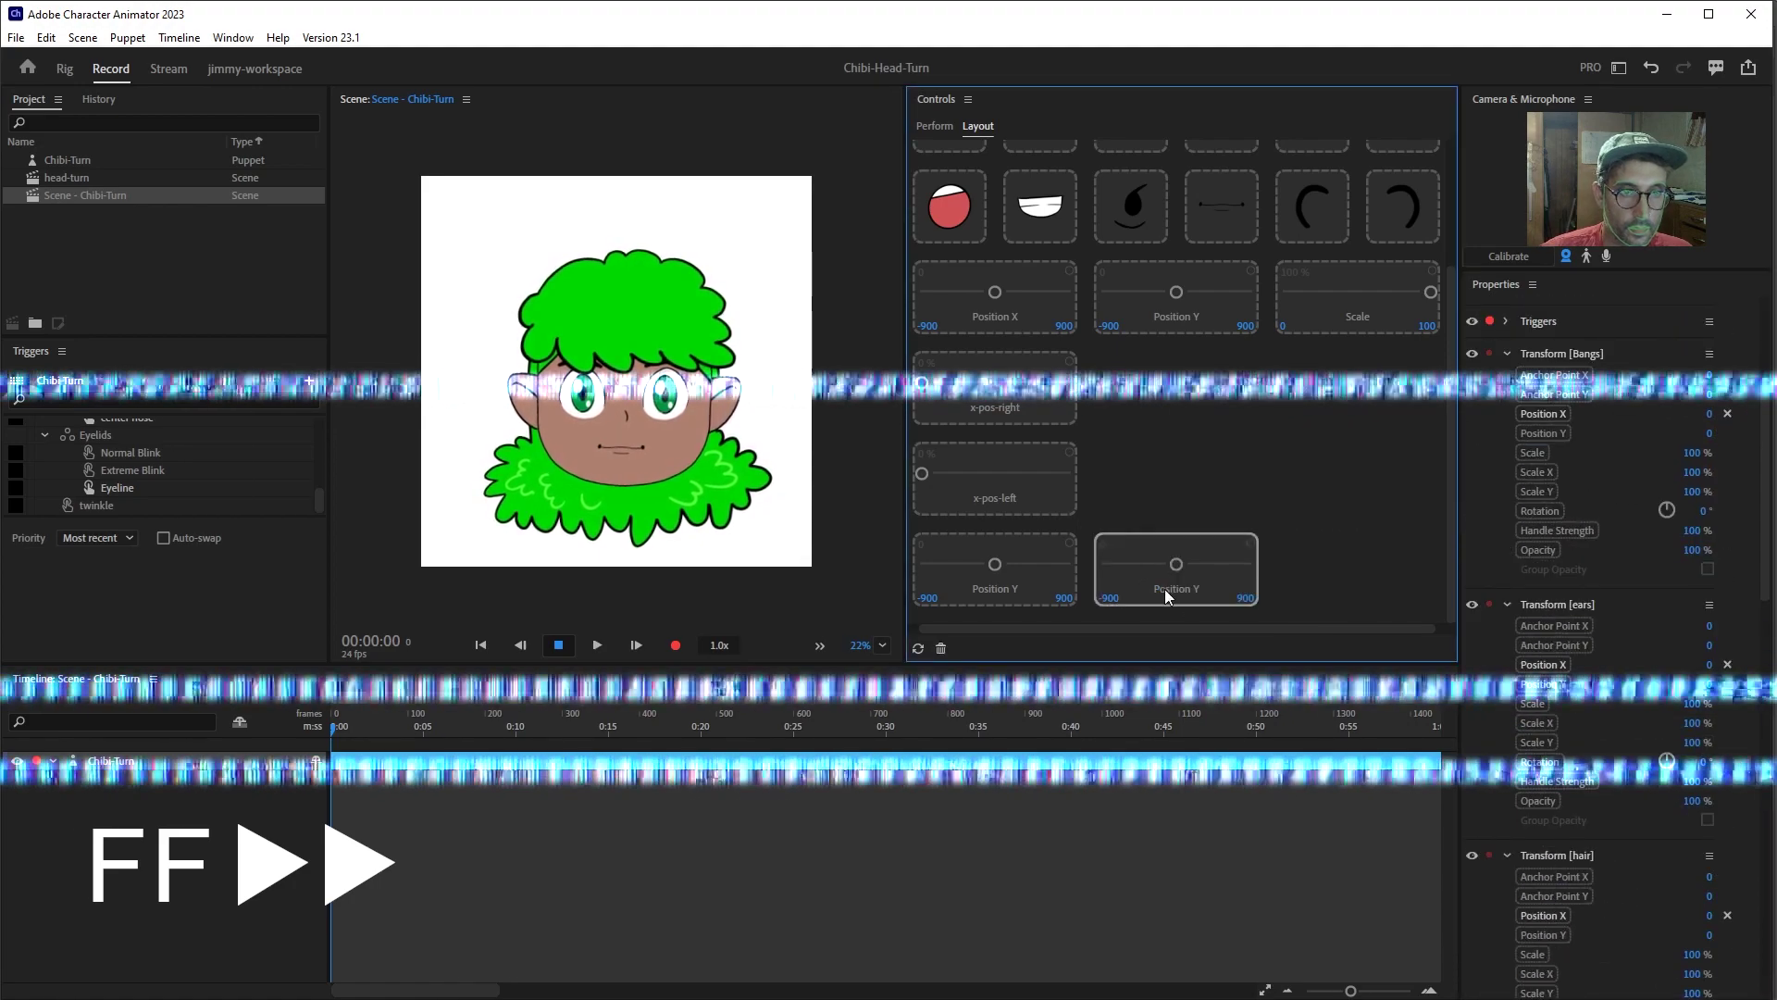
{"action": "key", "text": "Delete"}
{"action": "scroll", "coordinate": [1203, 519], "scroll_direction": "up", "scroll_amount": 1}
- Add Position Y sliders for the Bangs, ears, hair and Left Eye transforms below the x-pos-left control
{"action": "left_click_drag", "start_coordinate": [1567, 397], "coordinate": [1024, 613]}
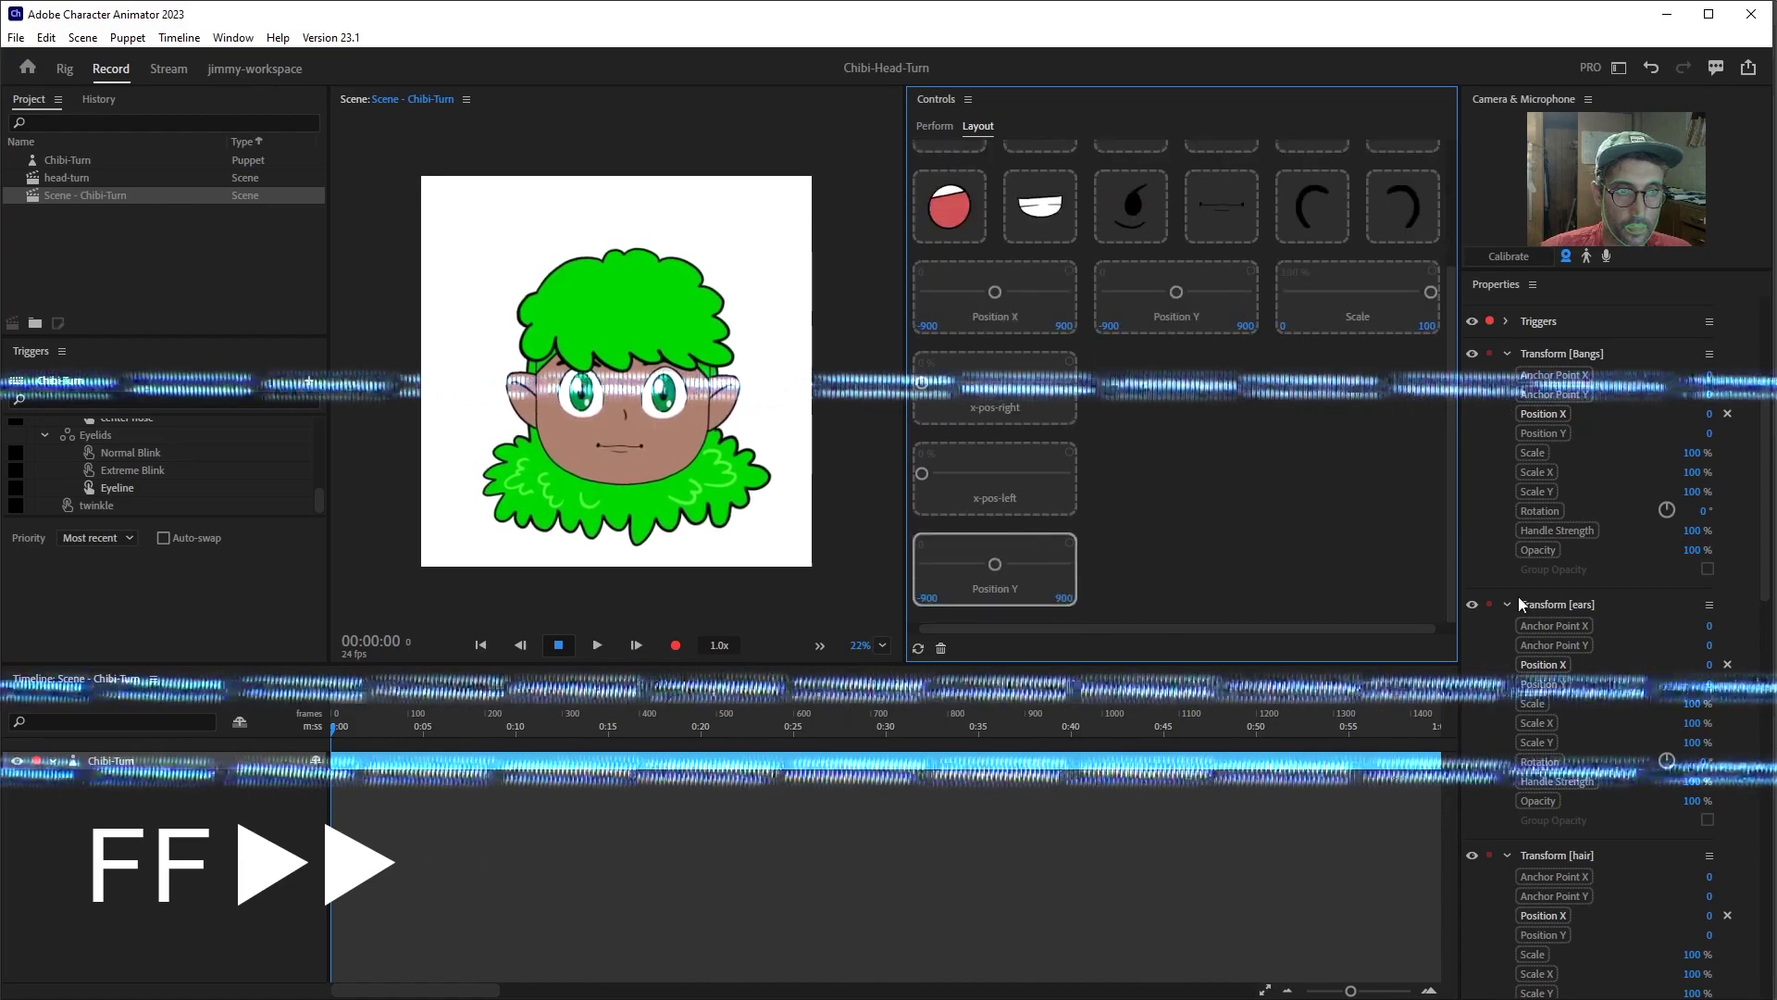
{"action": "left_click_drag", "start_coordinate": [1541, 684], "coordinate": [1175, 569]}
{"action": "scroll", "coordinate": [1558, 759], "scroll_direction": "down", "scroll_amount": 3}
{"action": "left_click_drag", "start_coordinate": [1554, 768], "coordinate": [1380, 583]}
{"action": "scroll", "coordinate": [1612, 792], "scroll_direction": "down", "scroll_amount": 3}
{"action": "left_click_drag", "start_coordinate": [1544, 851], "coordinate": [997, 607]}
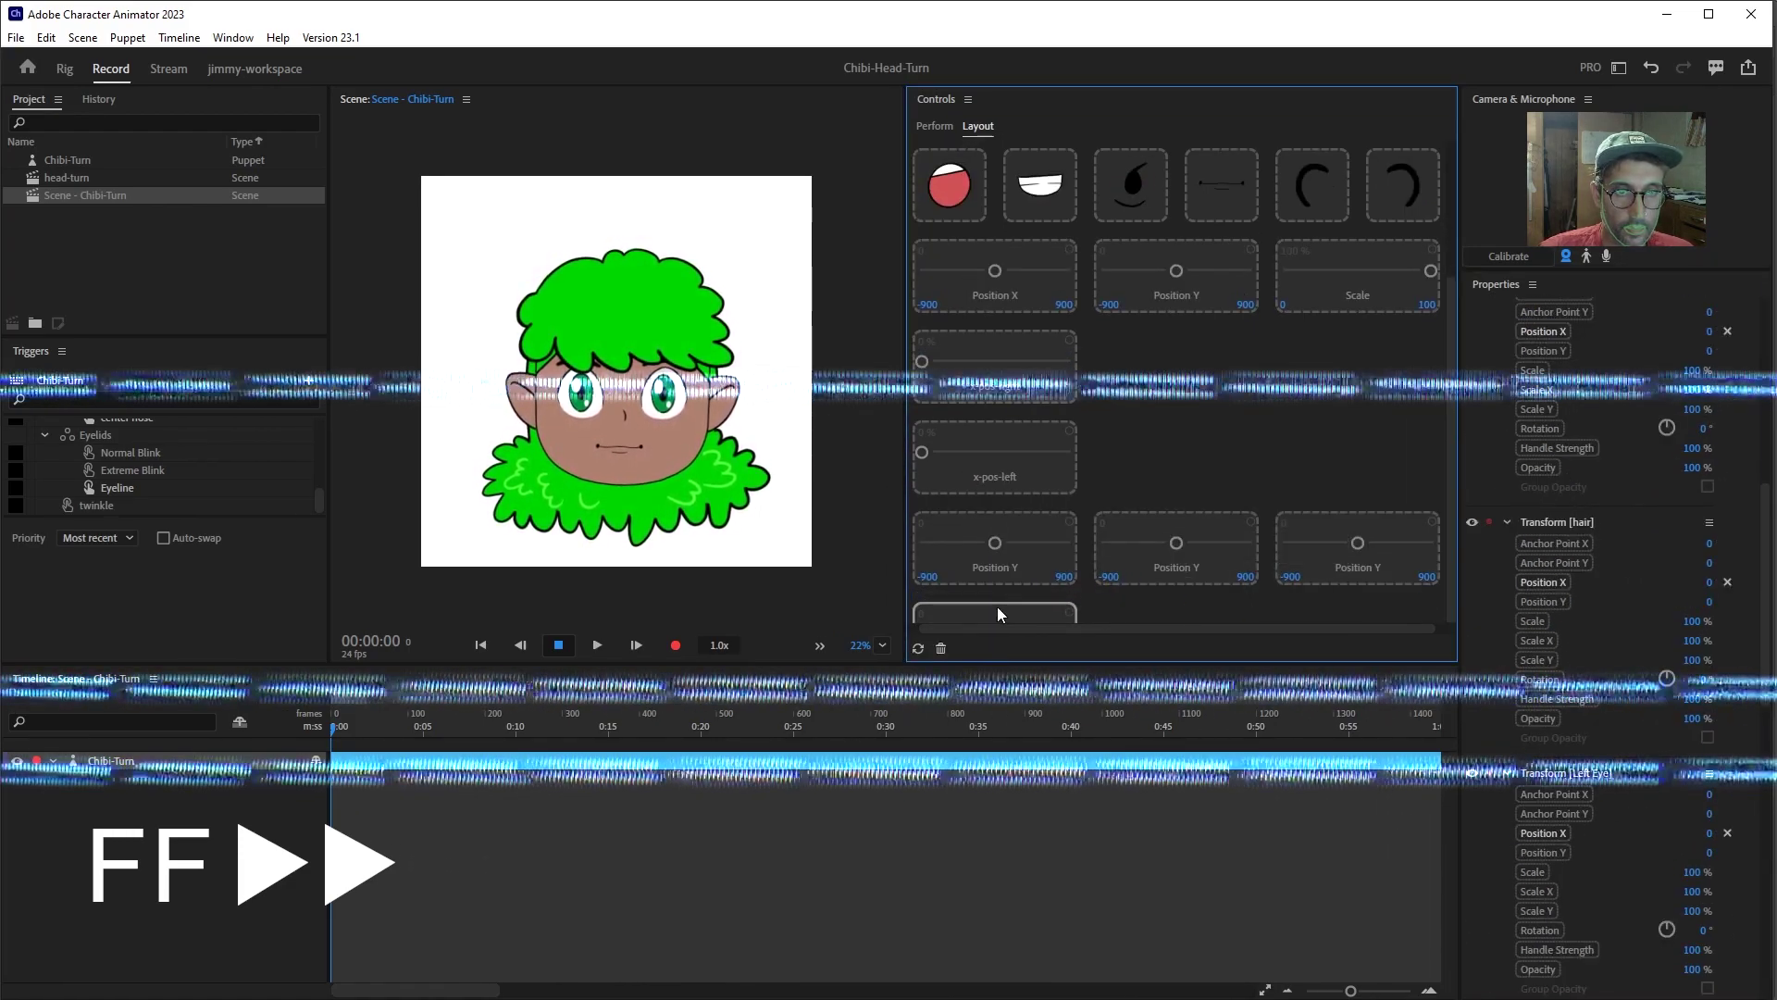
- Add Position Y sliders for the Mouth, Nose and Right Eye transforms to the controls layout
{"action": "scroll", "coordinate": [1574, 704], "scroll_direction": "down", "scroll_amount": 3}
{"action": "left_click_drag", "start_coordinate": [1185, 629], "coordinate": [1191, 569]}
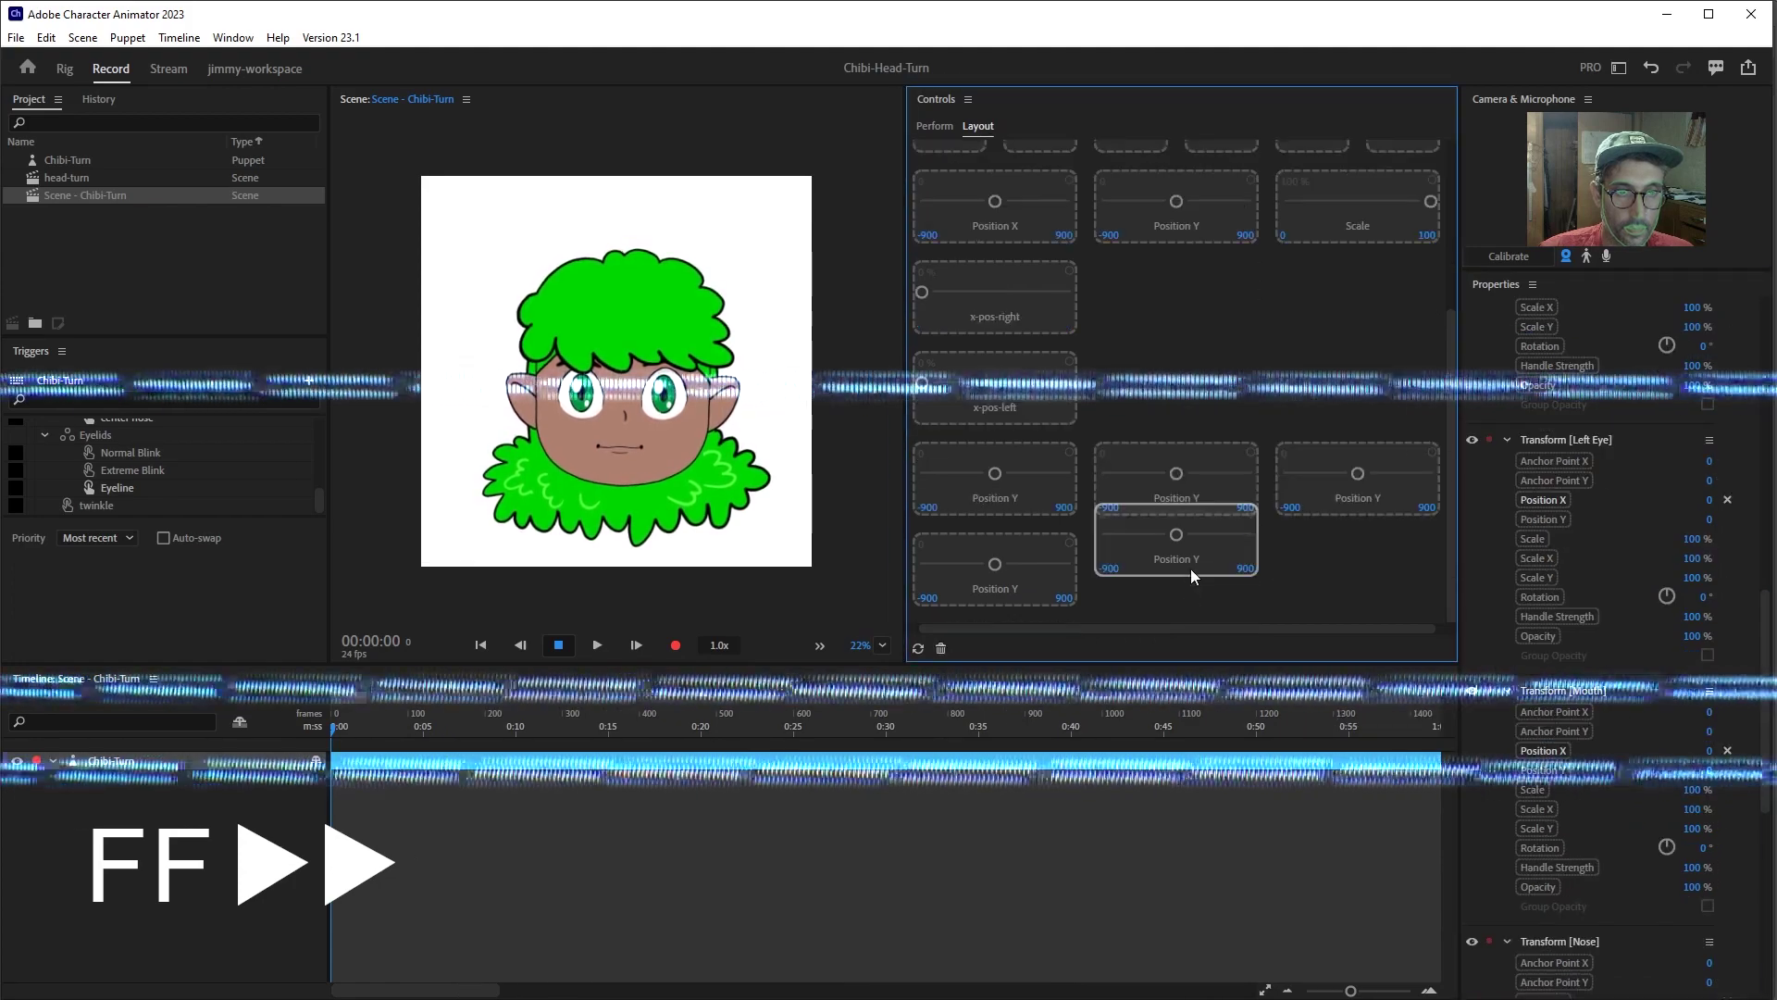
{"action": "scroll", "coordinate": [1641, 835], "scroll_direction": "down", "scroll_amount": 3}
{"action": "left_click_drag", "start_coordinate": [1544, 602], "coordinate": [1358, 566]}
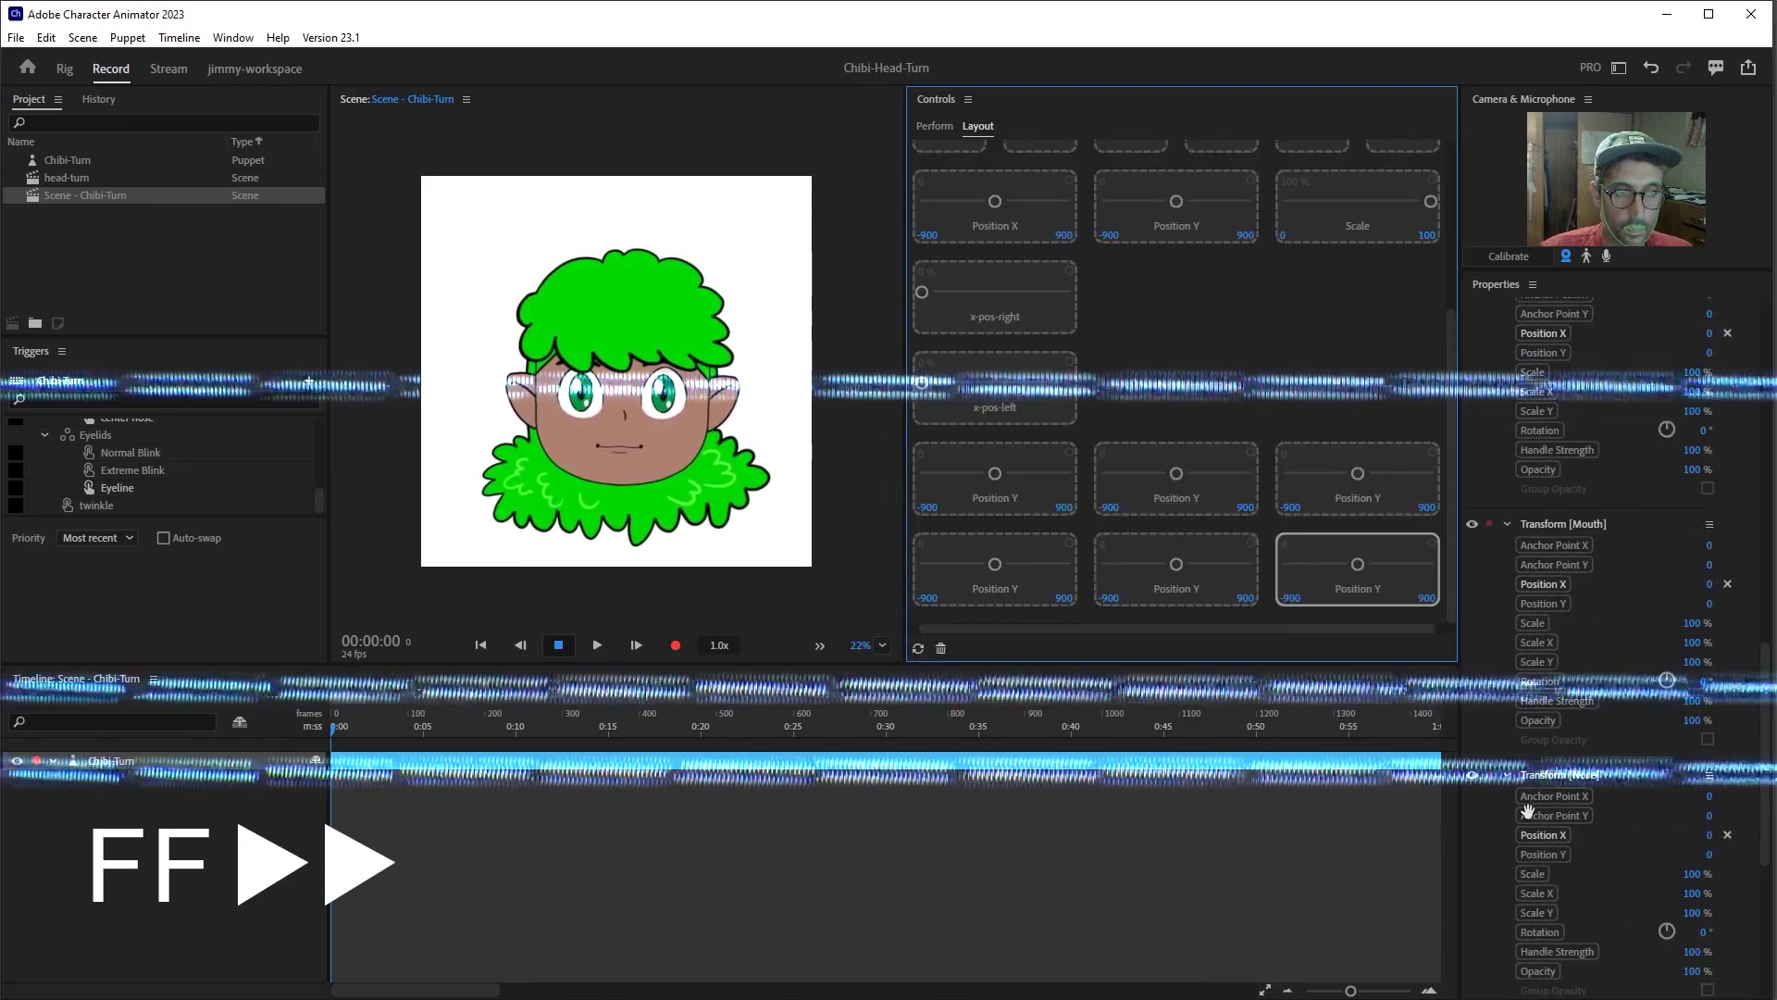
{"action": "scroll", "coordinate": [1574, 694], "scroll_direction": "down", "scroll_amount": 3}
{"action": "left_click_drag", "start_coordinate": [1544, 603], "coordinate": [1020, 637]}
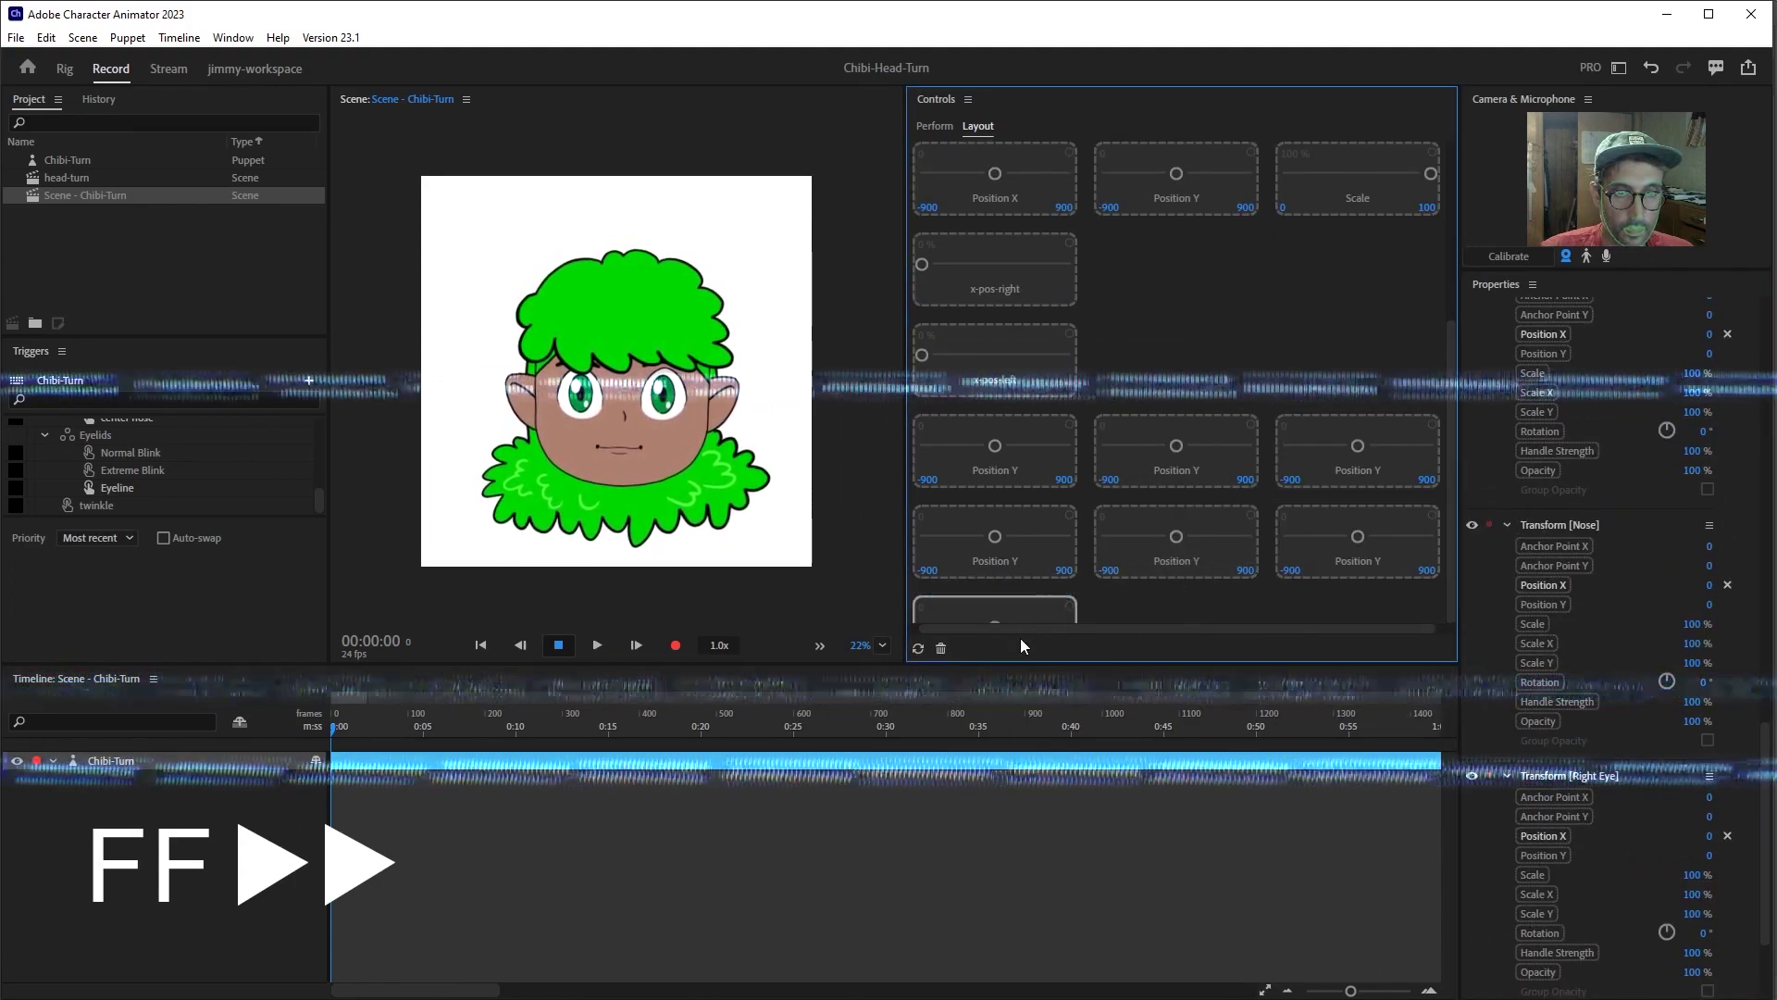
{"action": "scroll", "coordinate": [1652, 676], "scroll_direction": "down", "scroll_amount": 3}
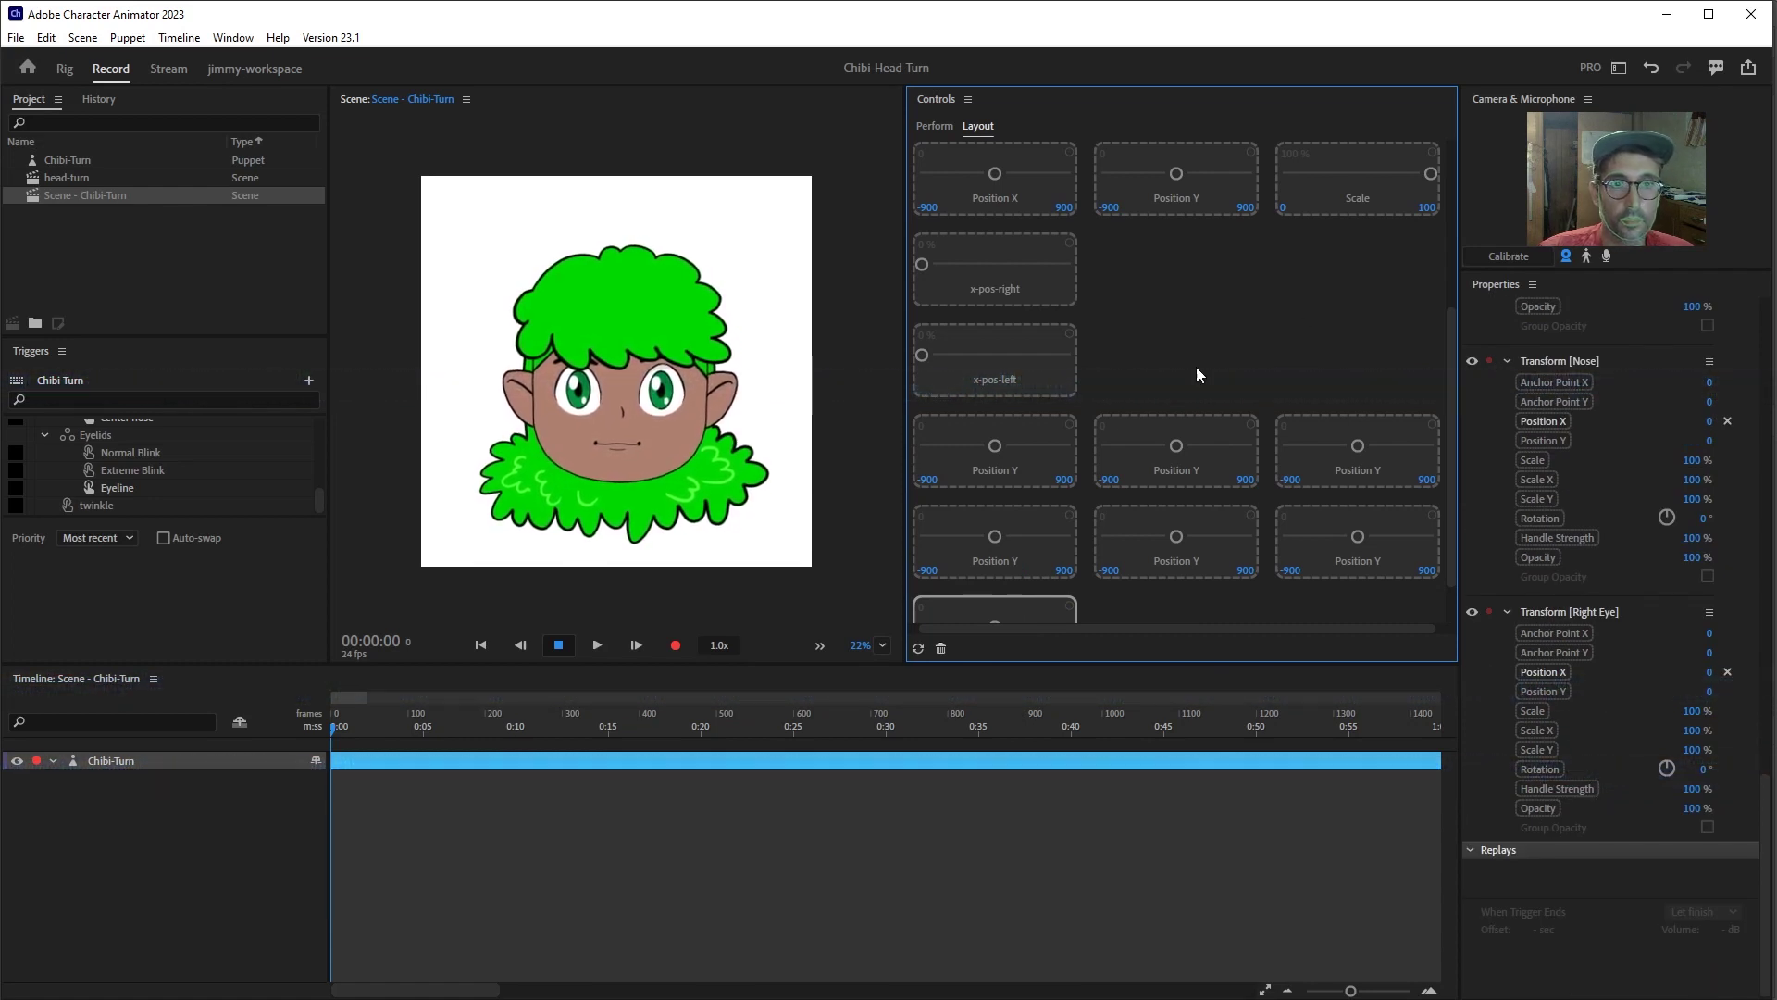
- Set Position Y to -103 for Bangs, -148 for ears, -91 for hair, -68 for both eyes, -103 for Mouth and -171 for Nose
{"action": "left_click", "coordinate": [932, 127]}
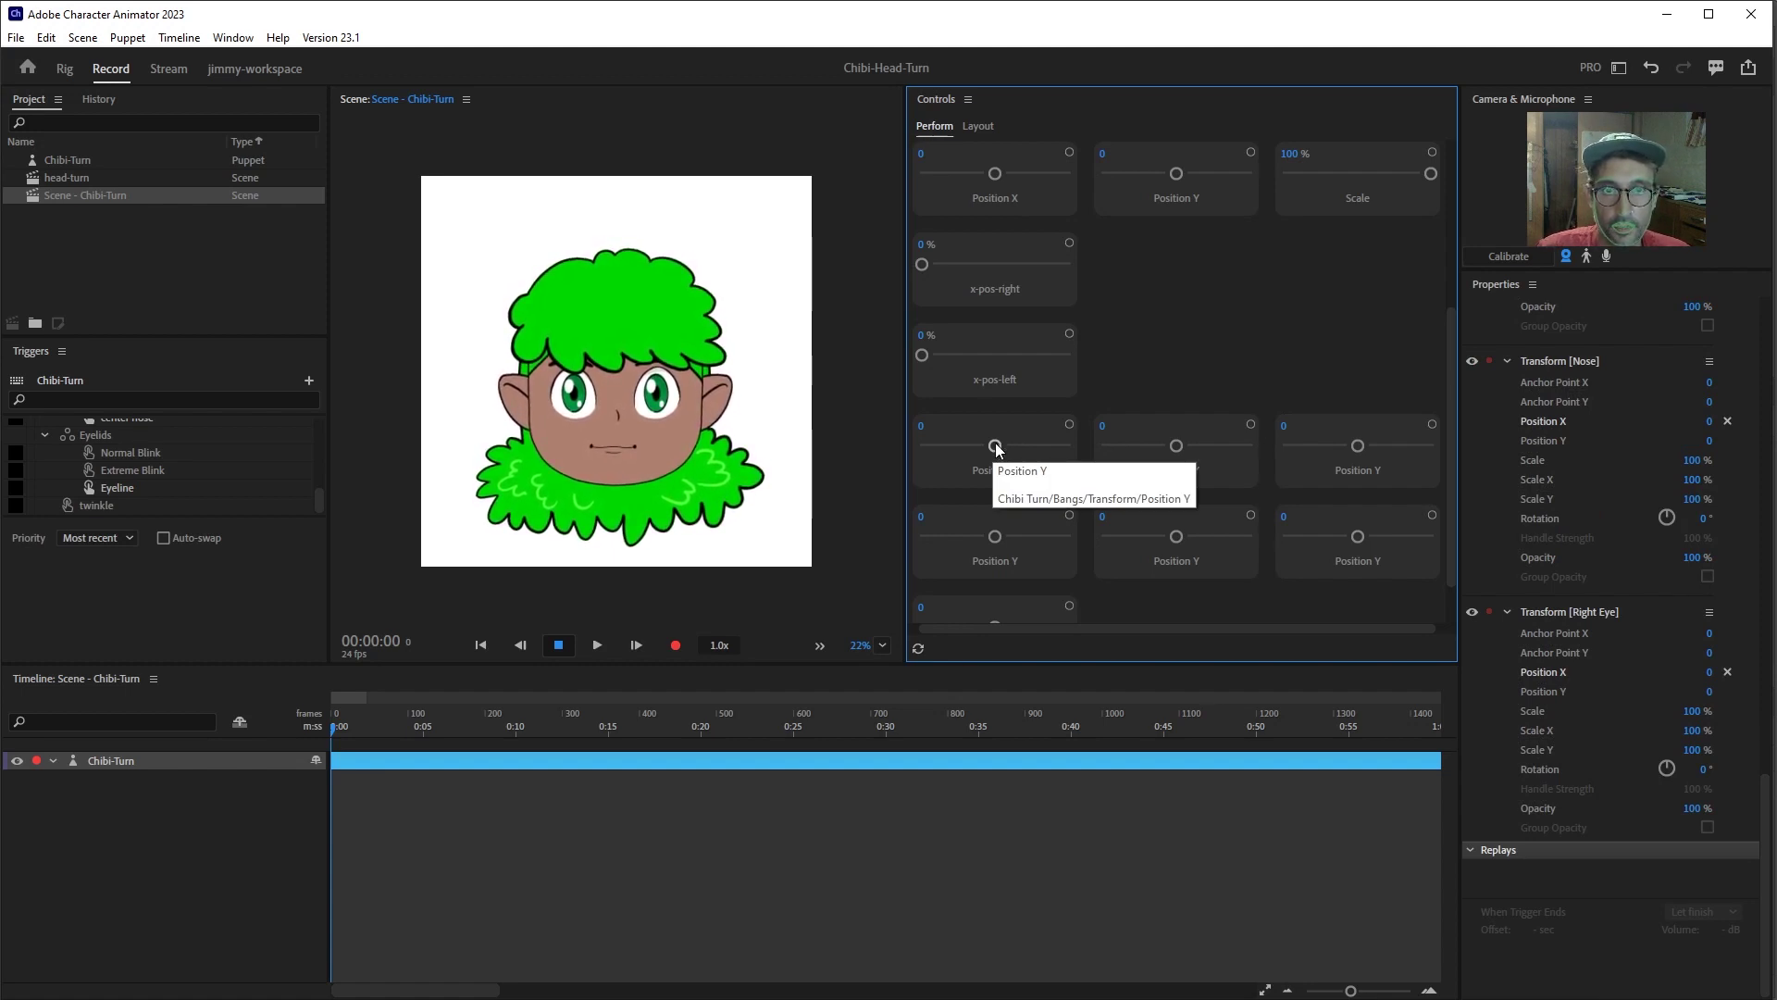
{"action": "left_click_drag", "start_coordinate": [995, 446], "coordinate": [987, 450]}
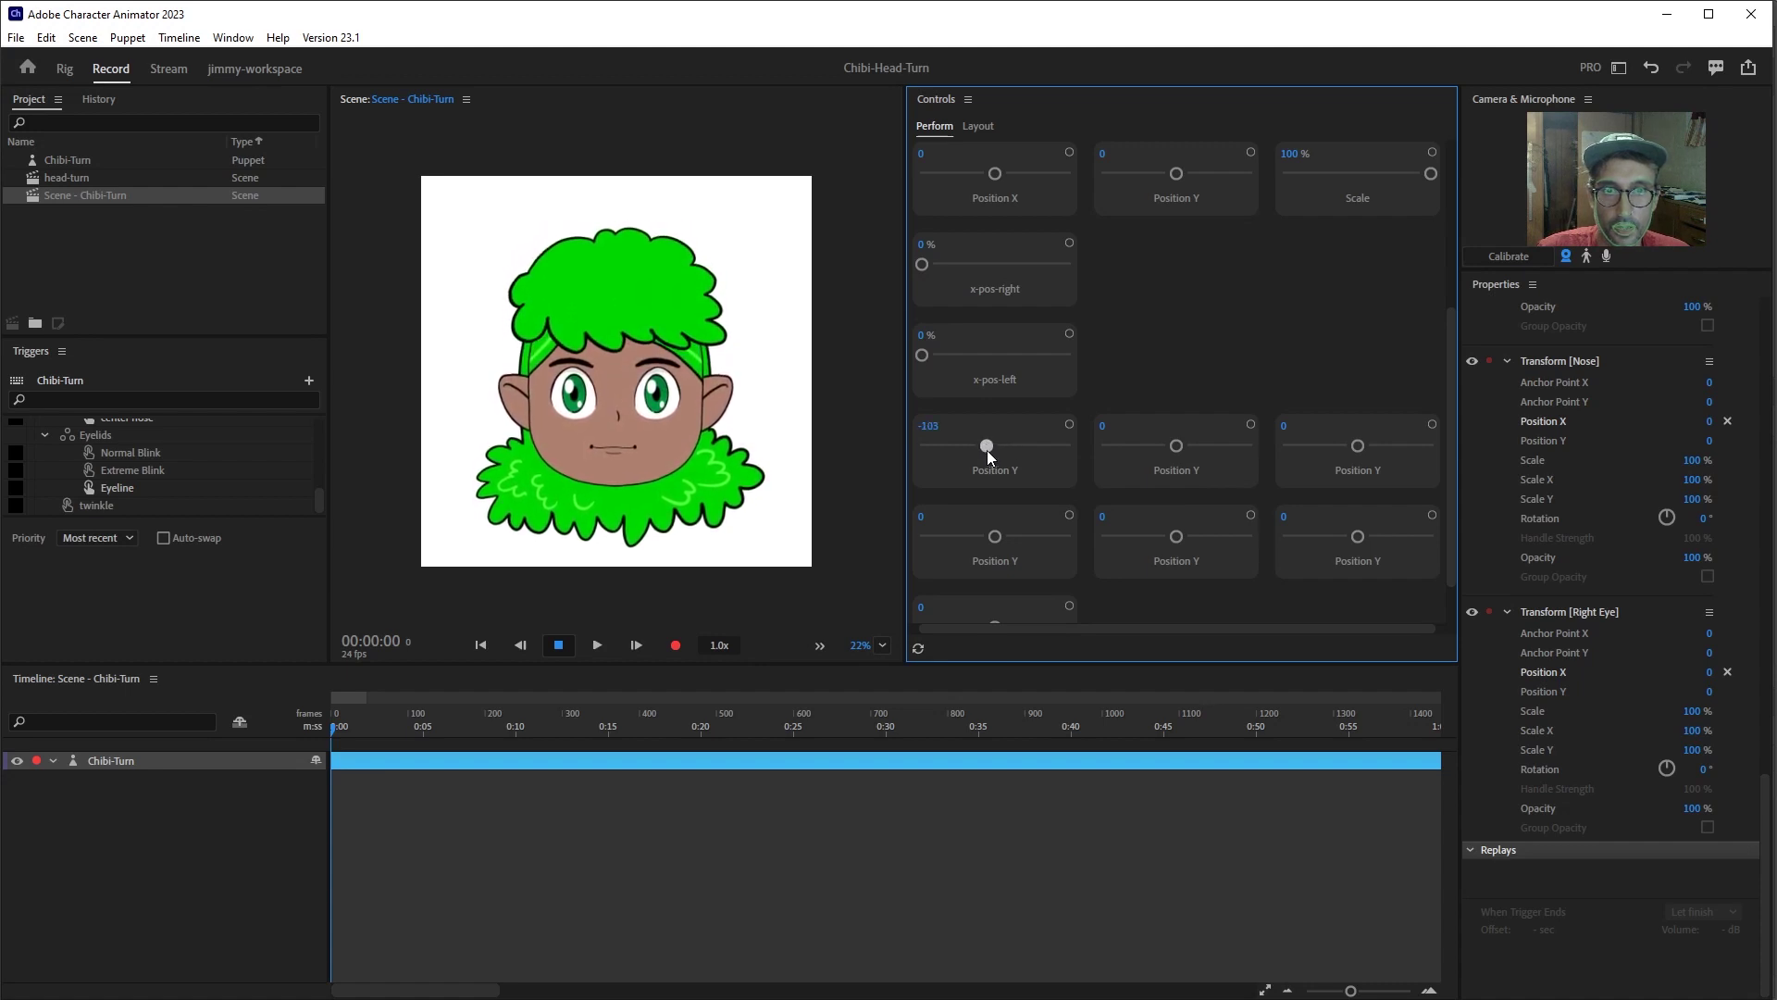
{"action": "left_click_drag", "start_coordinate": [1180, 448], "coordinate": [1175, 446]}
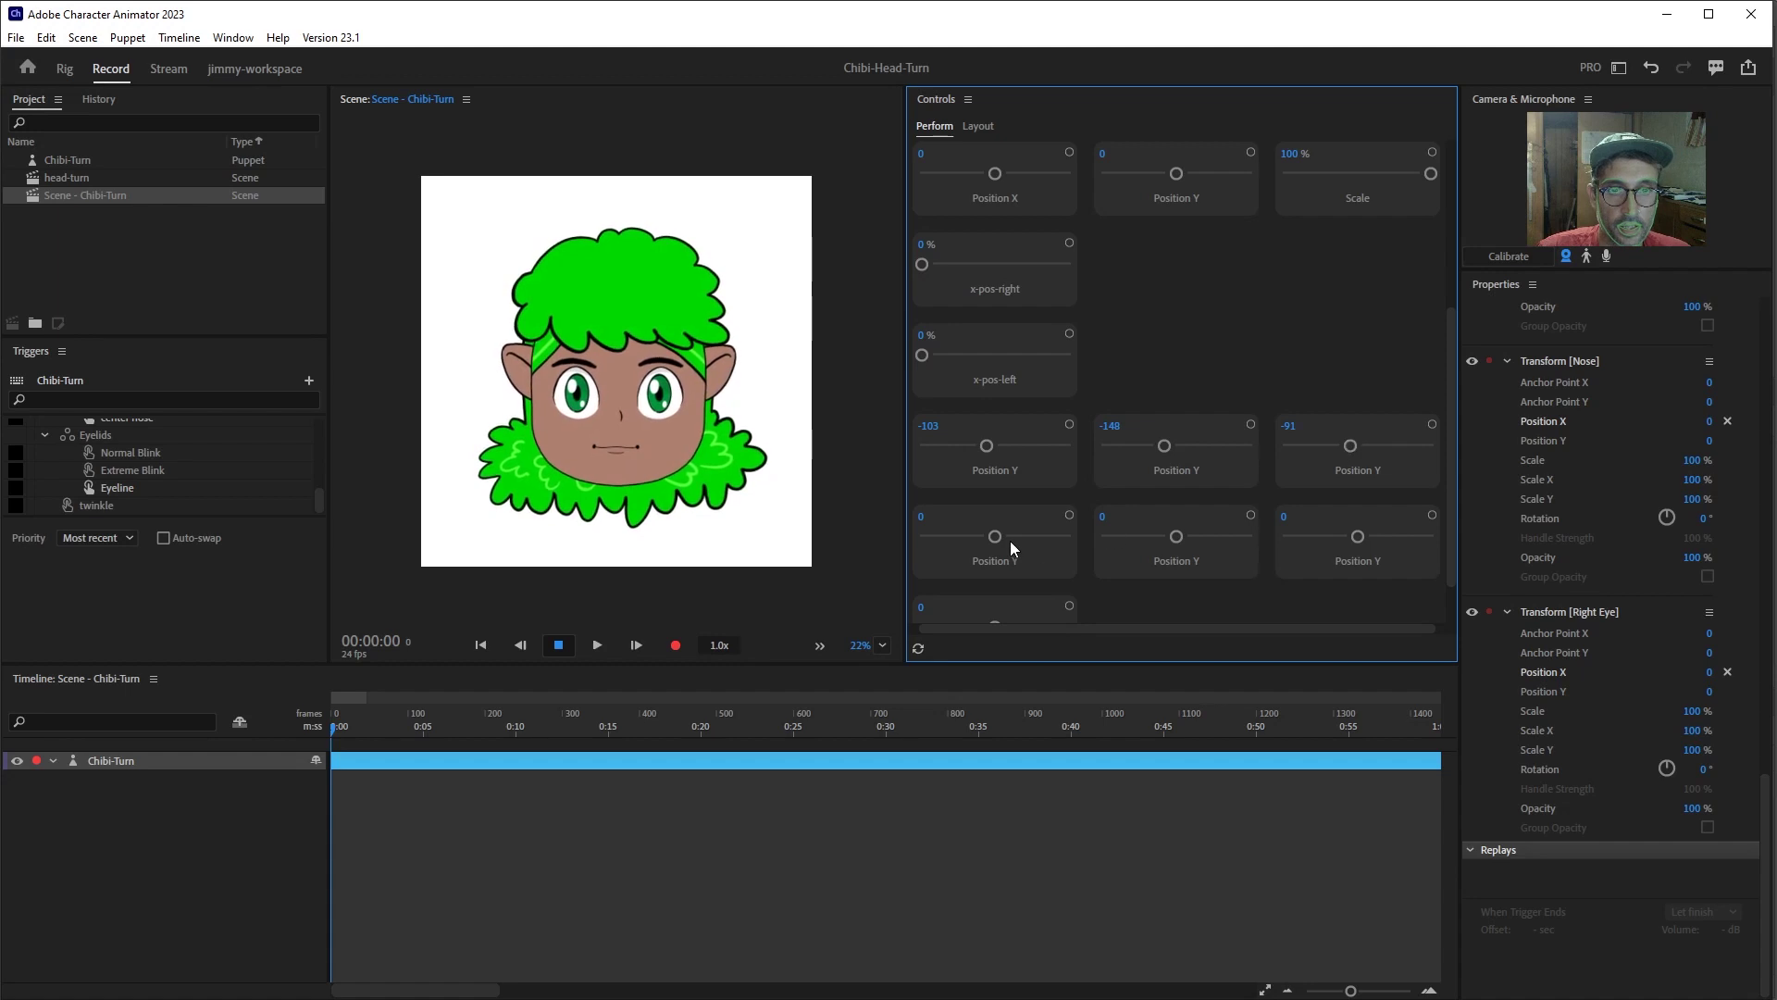
{"action": "left_click_drag", "start_coordinate": [994, 535], "coordinate": [996, 536]}
{"action": "left_click_drag", "start_coordinate": [1166, 535], "coordinate": [1168, 537]}
{"action": "left_click_drag", "start_coordinate": [1357, 536], "coordinate": [1339, 536]}
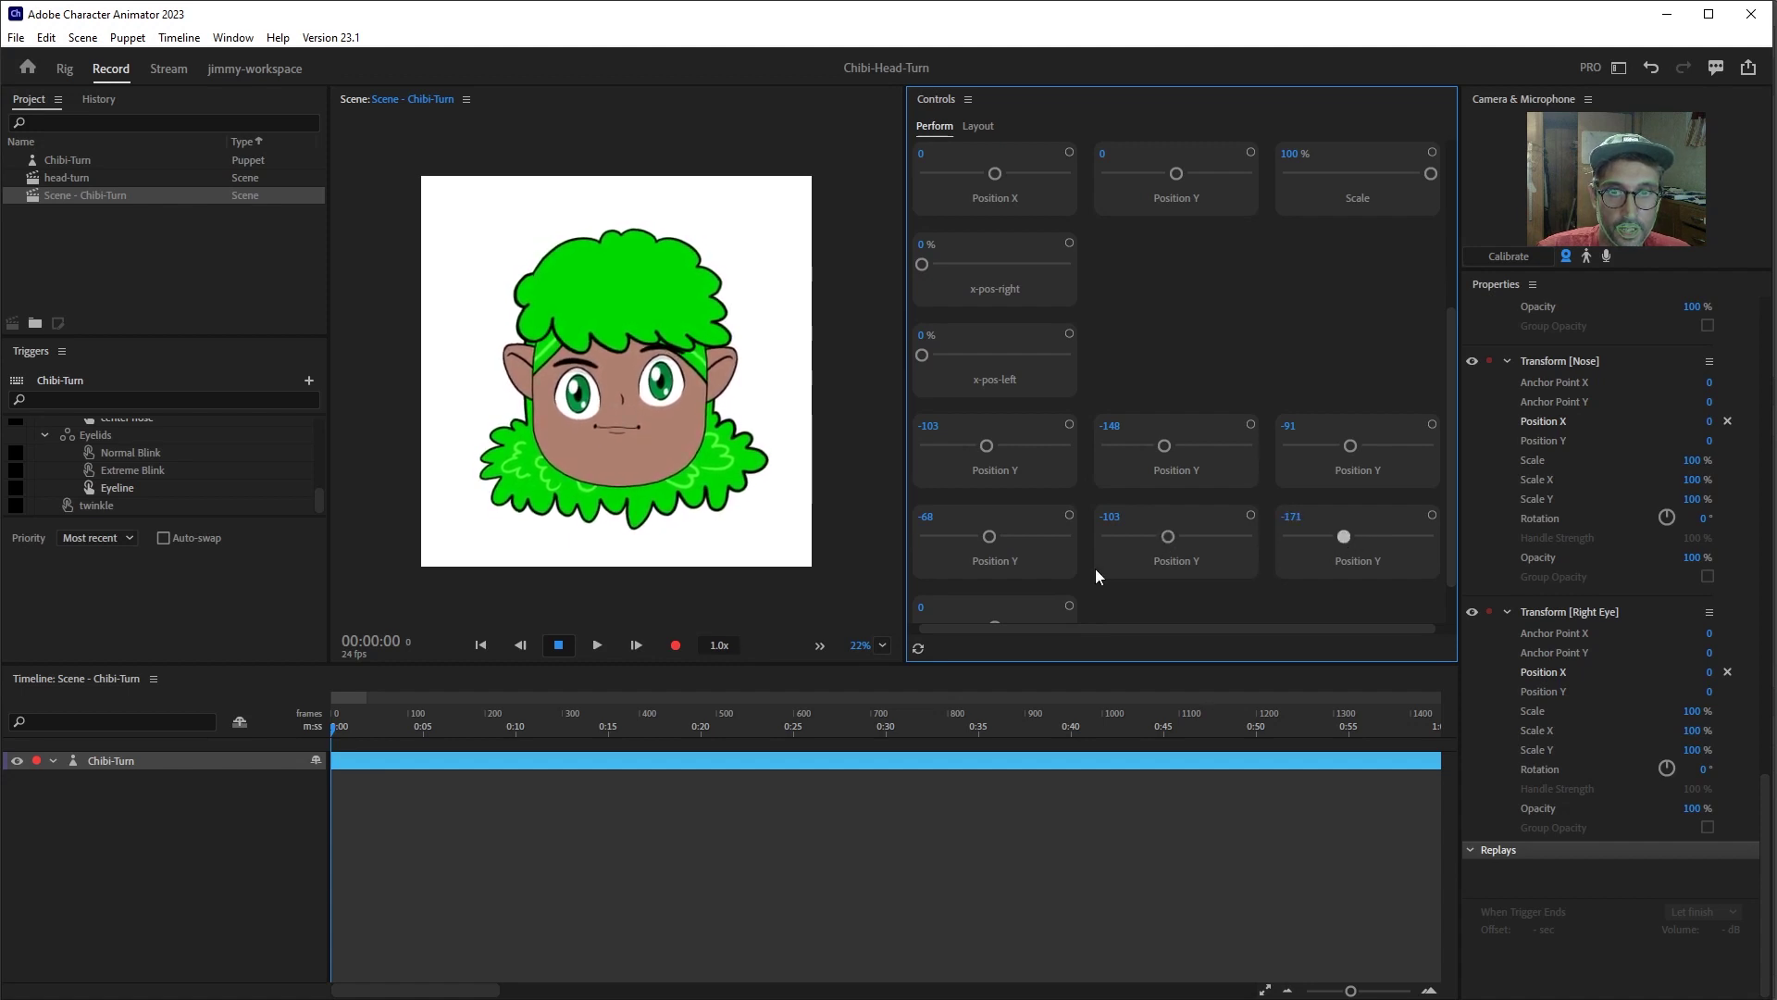
{"action": "scroll", "coordinate": [1098, 566], "scroll_direction": "down", "scroll_amount": 1}
{"action": "left_click_drag", "start_coordinate": [1005, 564], "coordinate": [996, 564]}
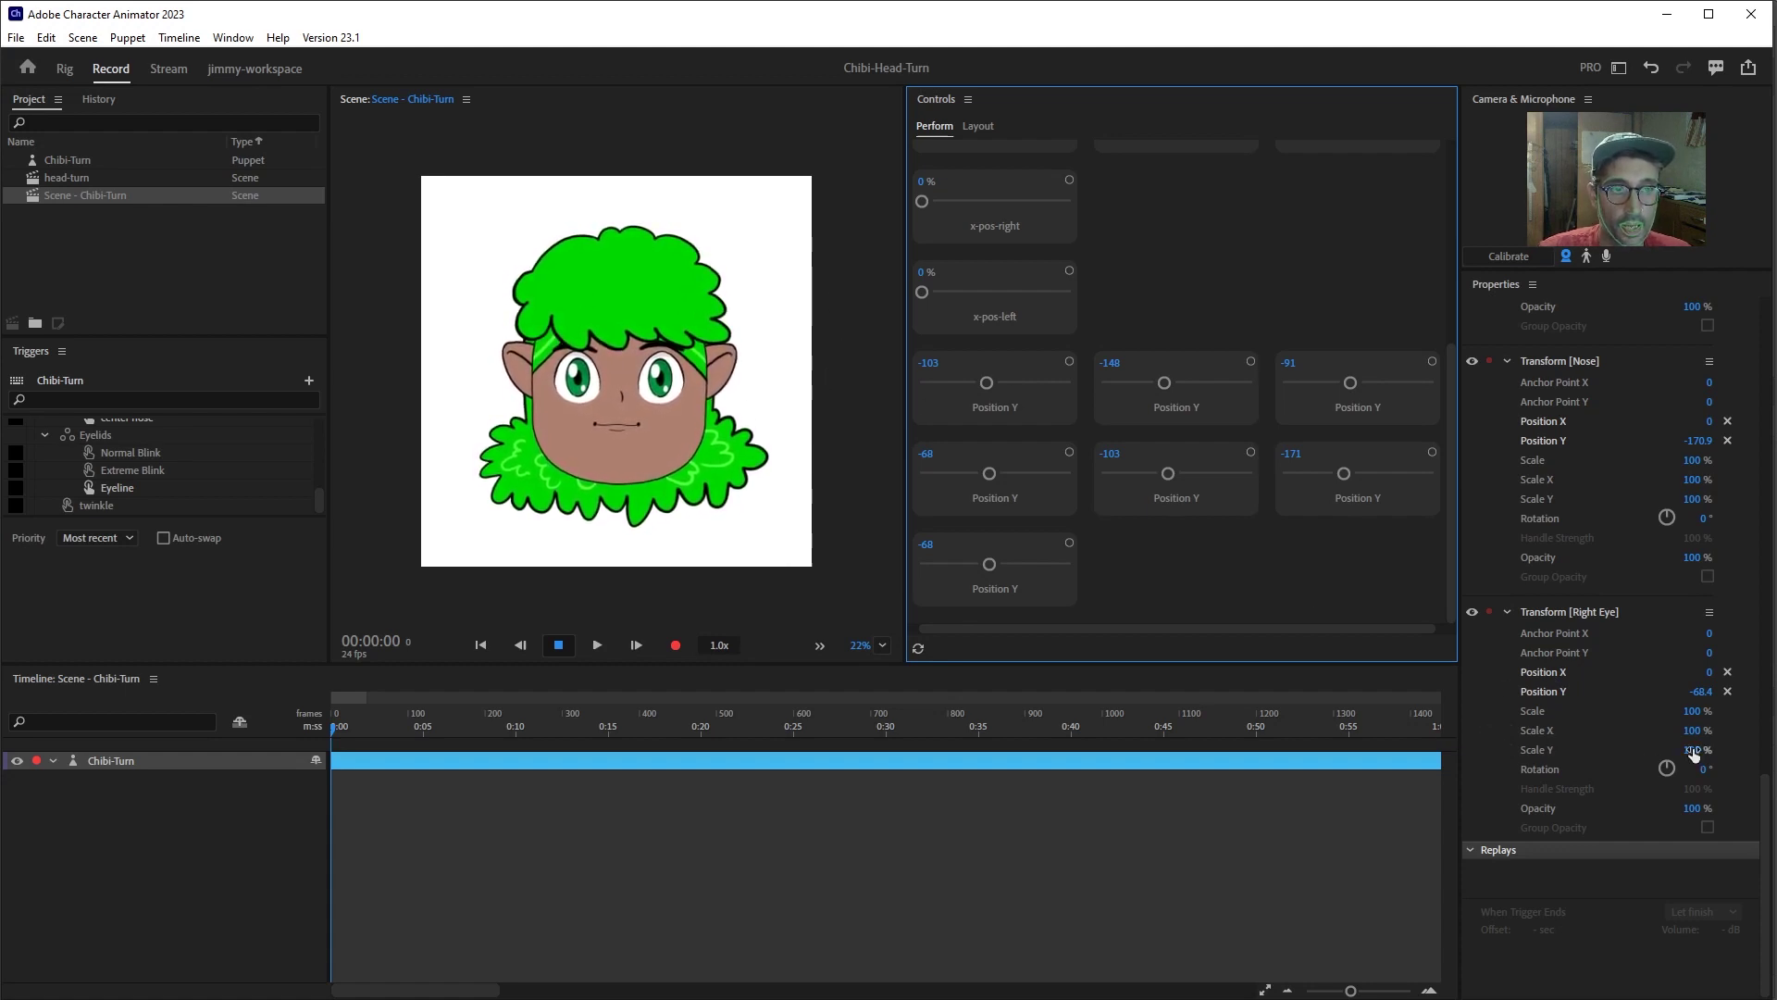
{"action": "left_click_drag", "start_coordinate": [1692, 749], "coordinate": [1665, 755]}
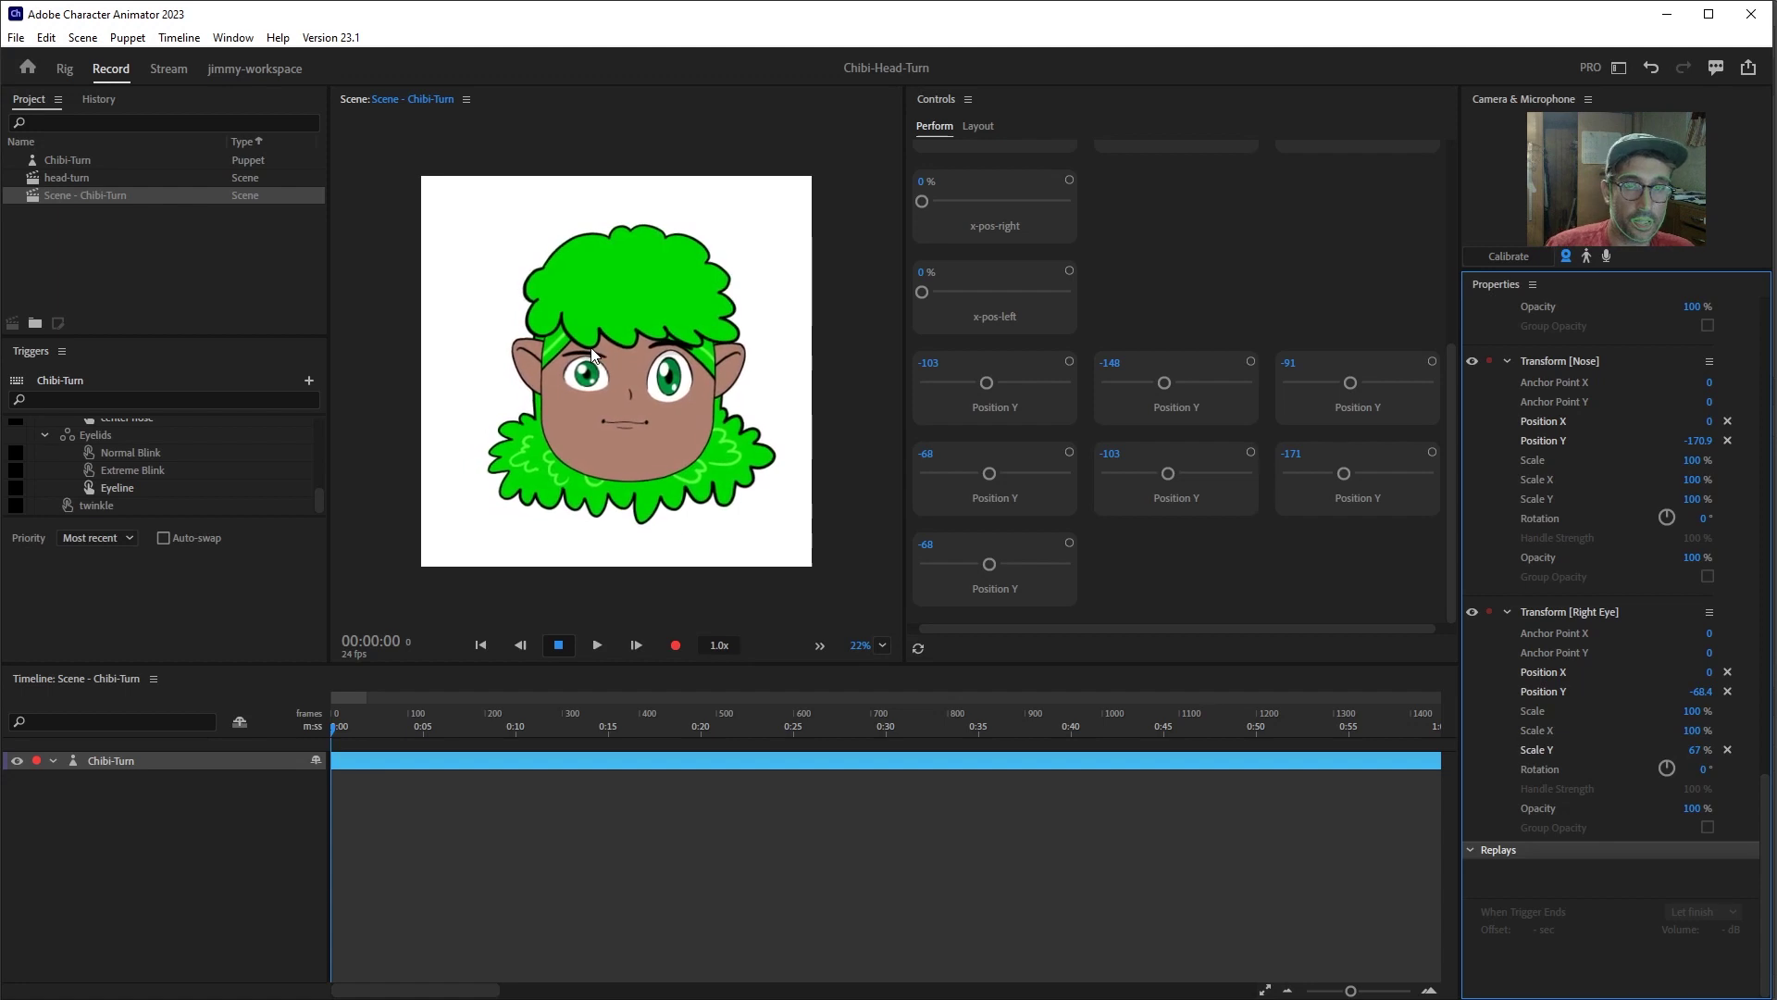
{"action": "left_click", "coordinate": [1726, 692]}
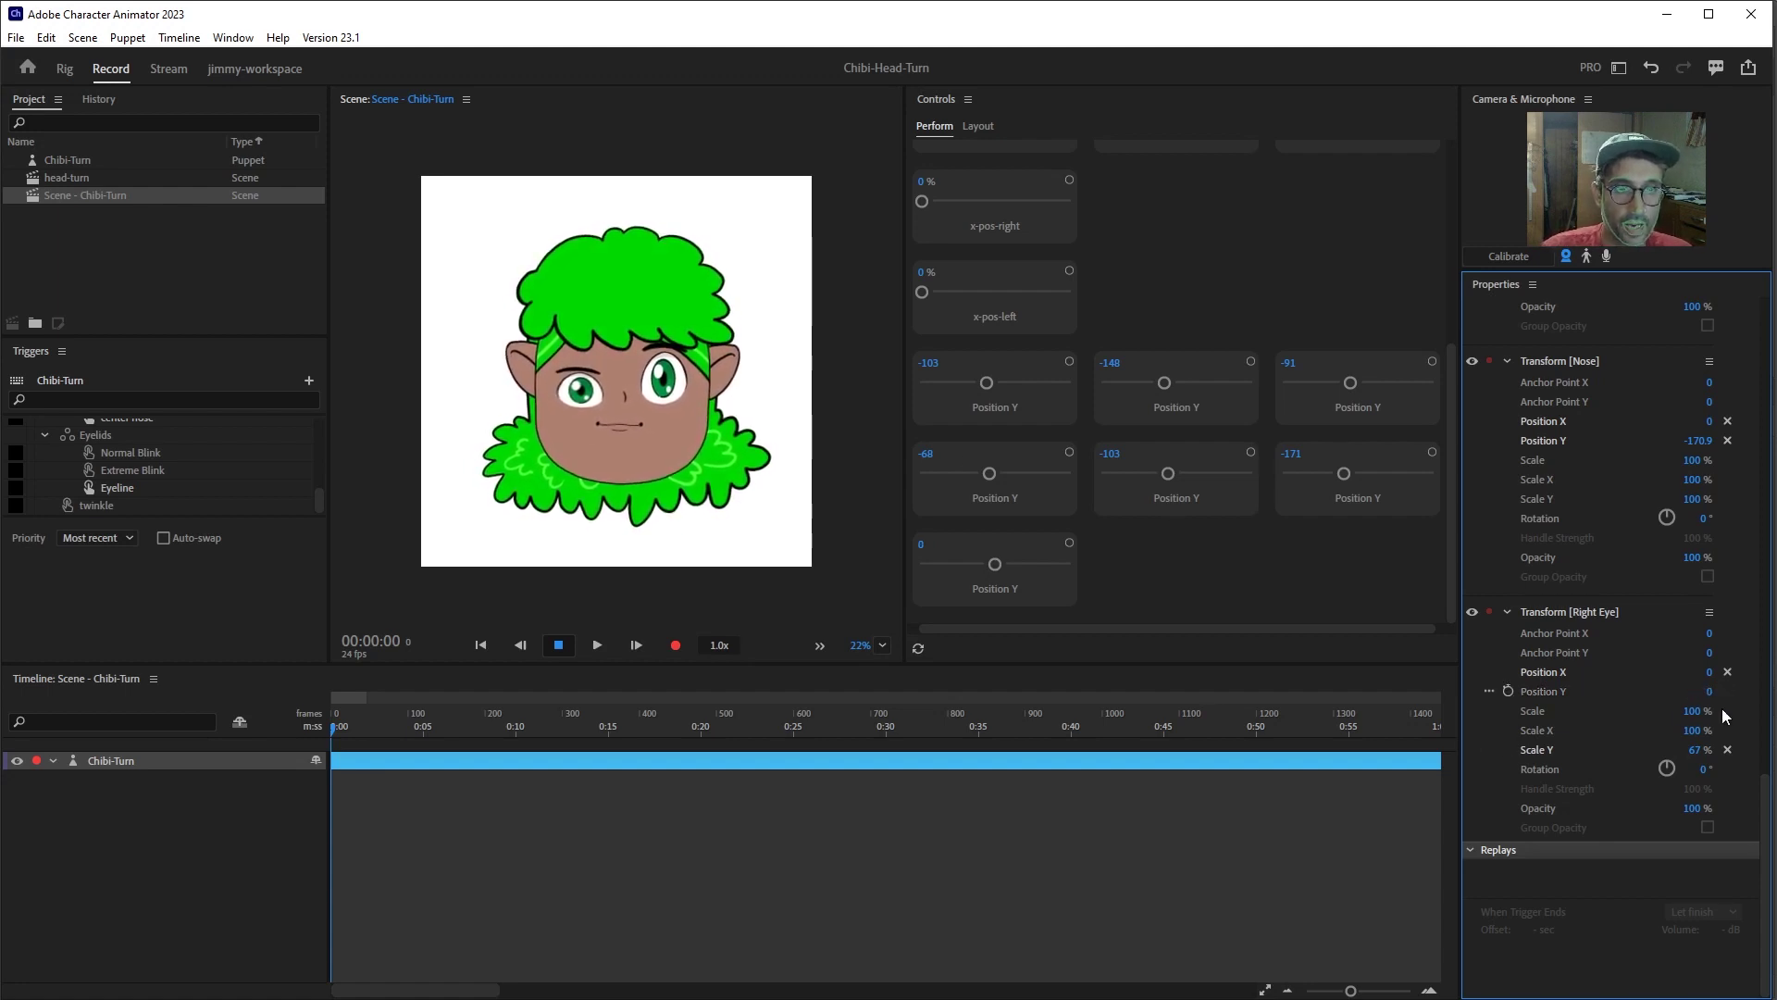
{"action": "key", "text": "ctrl+z"}
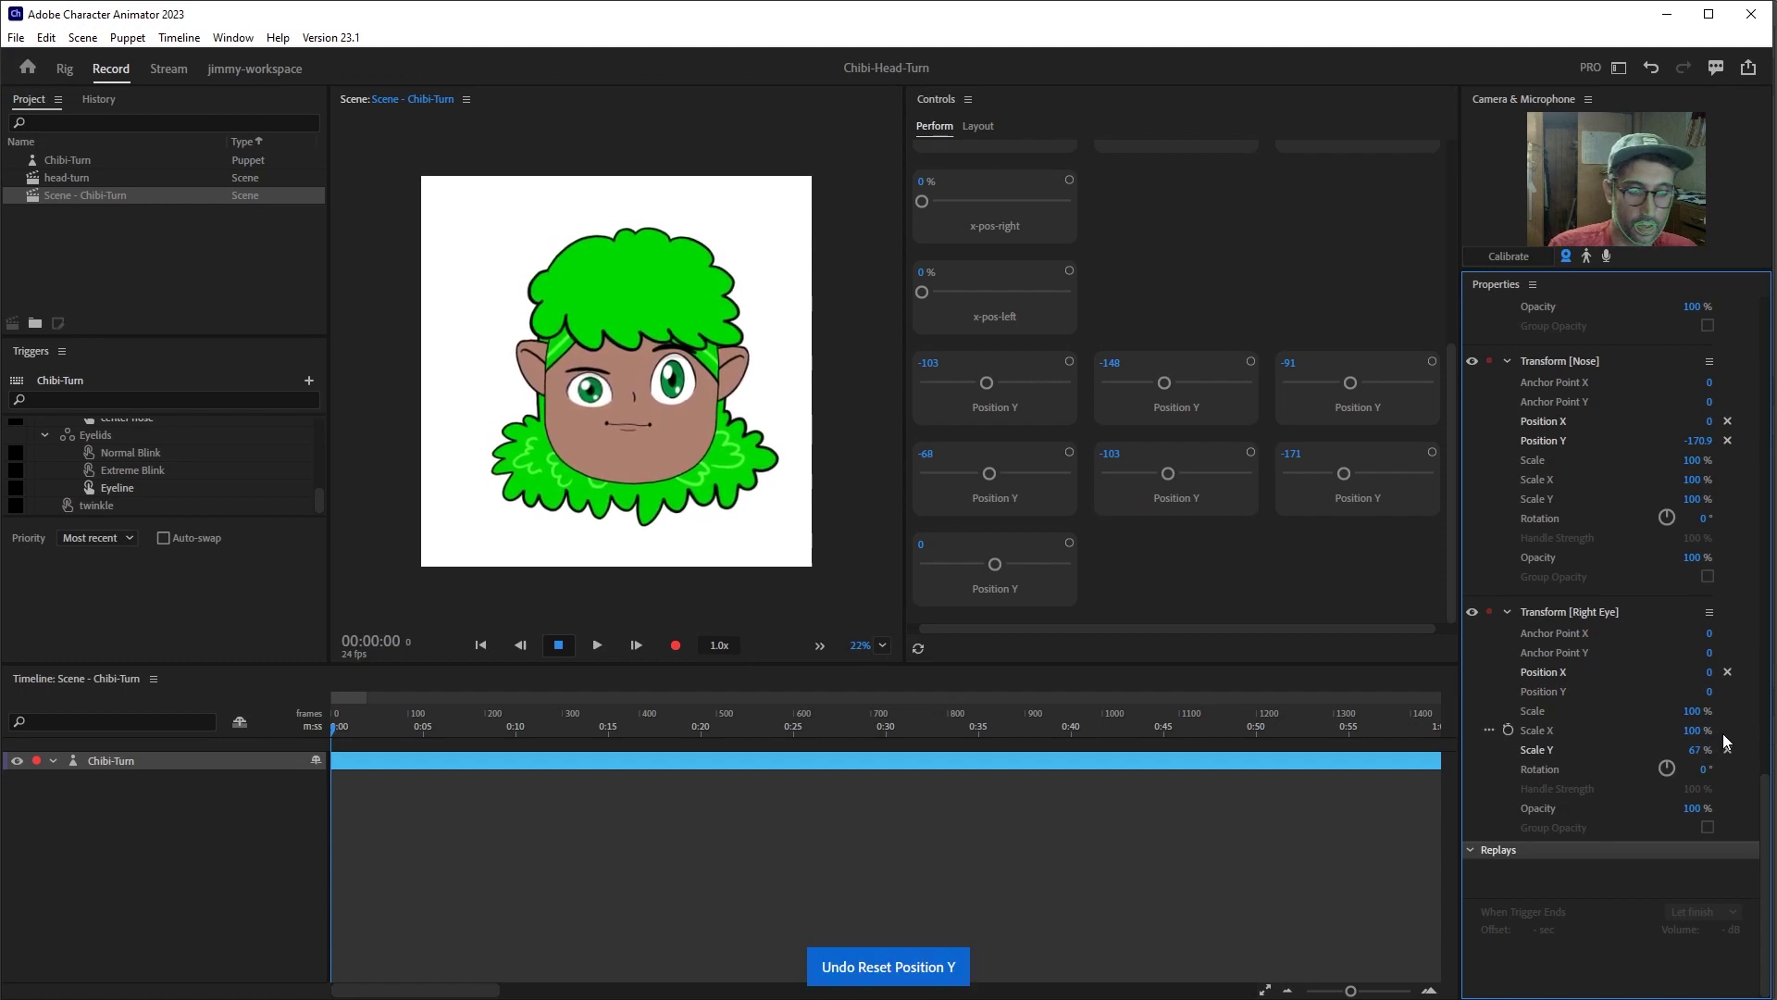
{"action": "left_click", "coordinate": [1727, 749]}
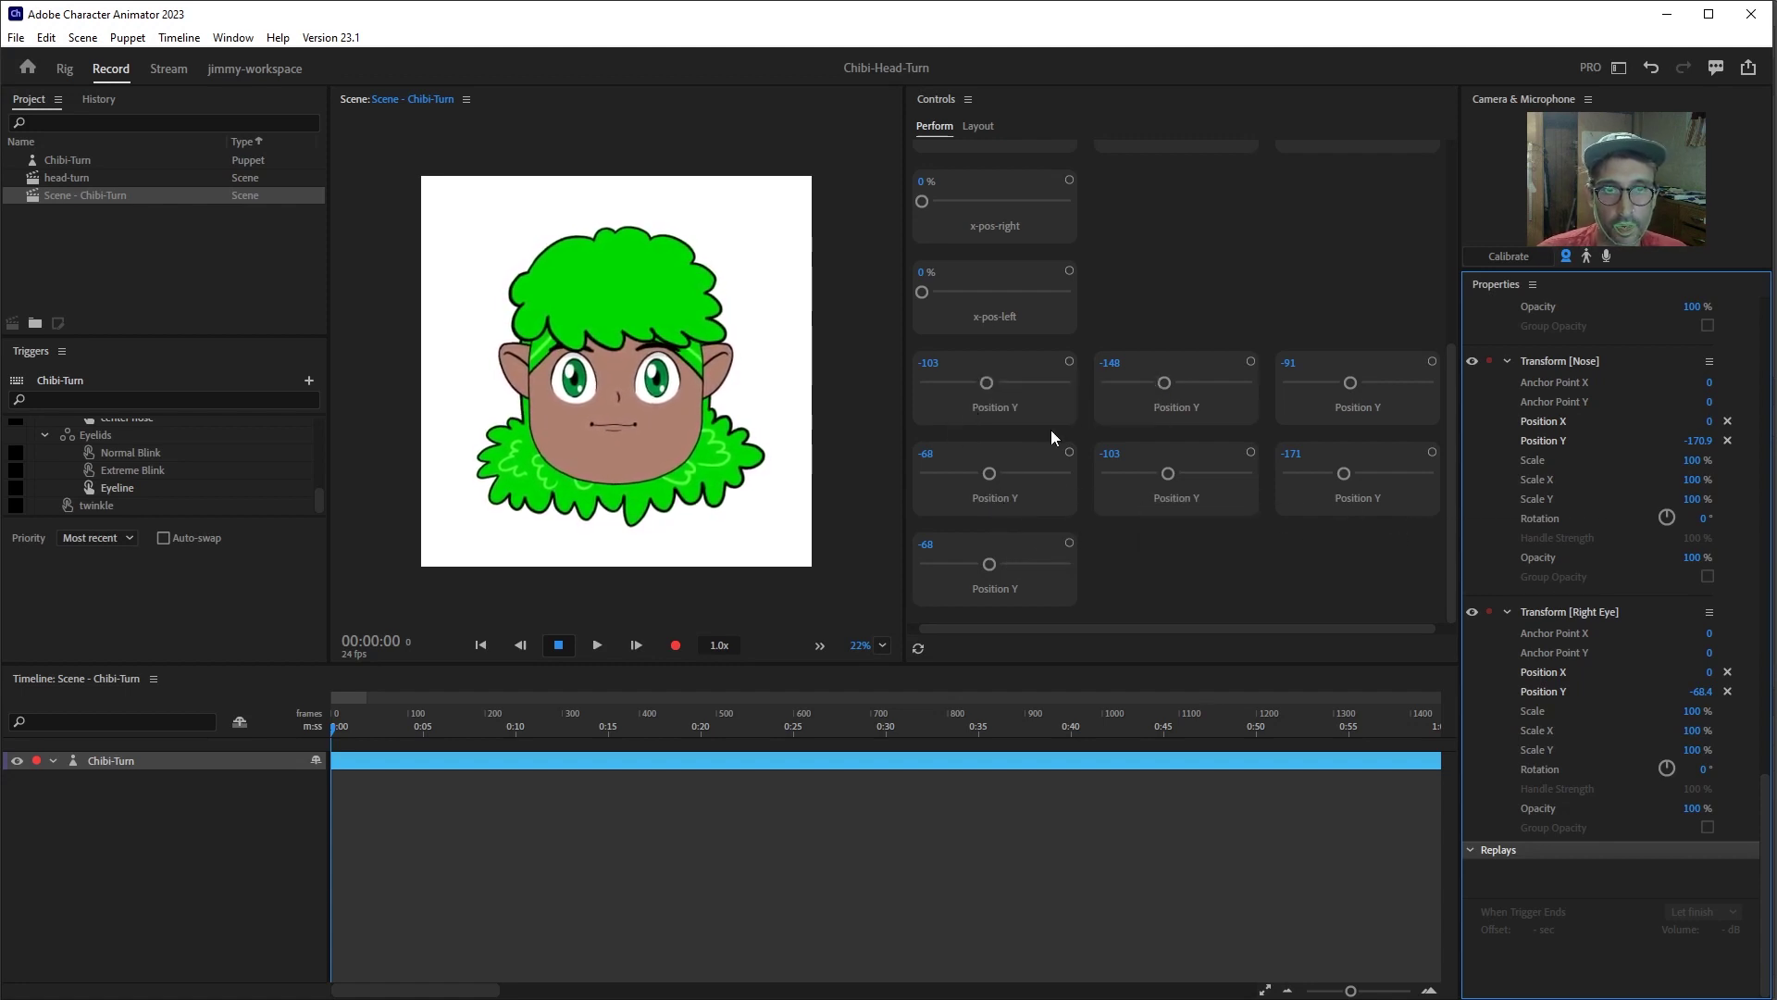
- Refine the Position Y sliders to -91 for Bangs, -80 for Left Eye and -137 for Mouth
{"action": "left_click_drag", "start_coordinate": [986, 384], "coordinate": [982, 383]}
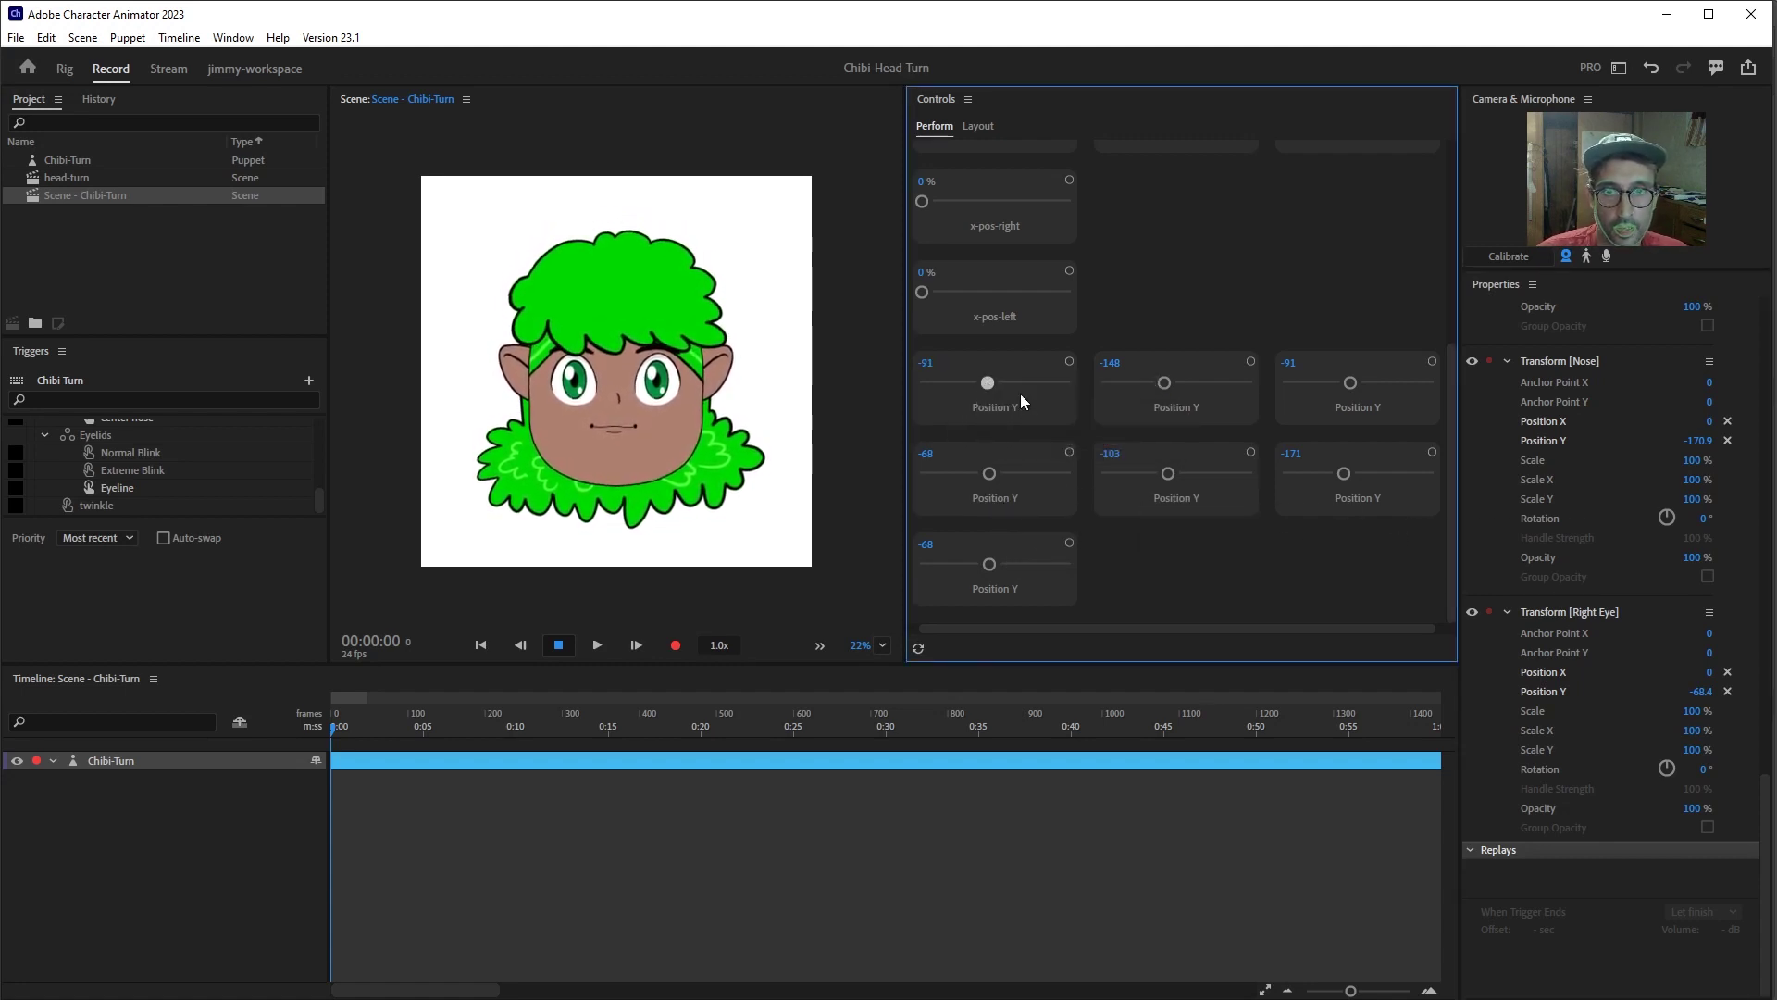
{"action": "left_click_drag", "start_coordinate": [988, 474], "coordinate": [992, 473]}
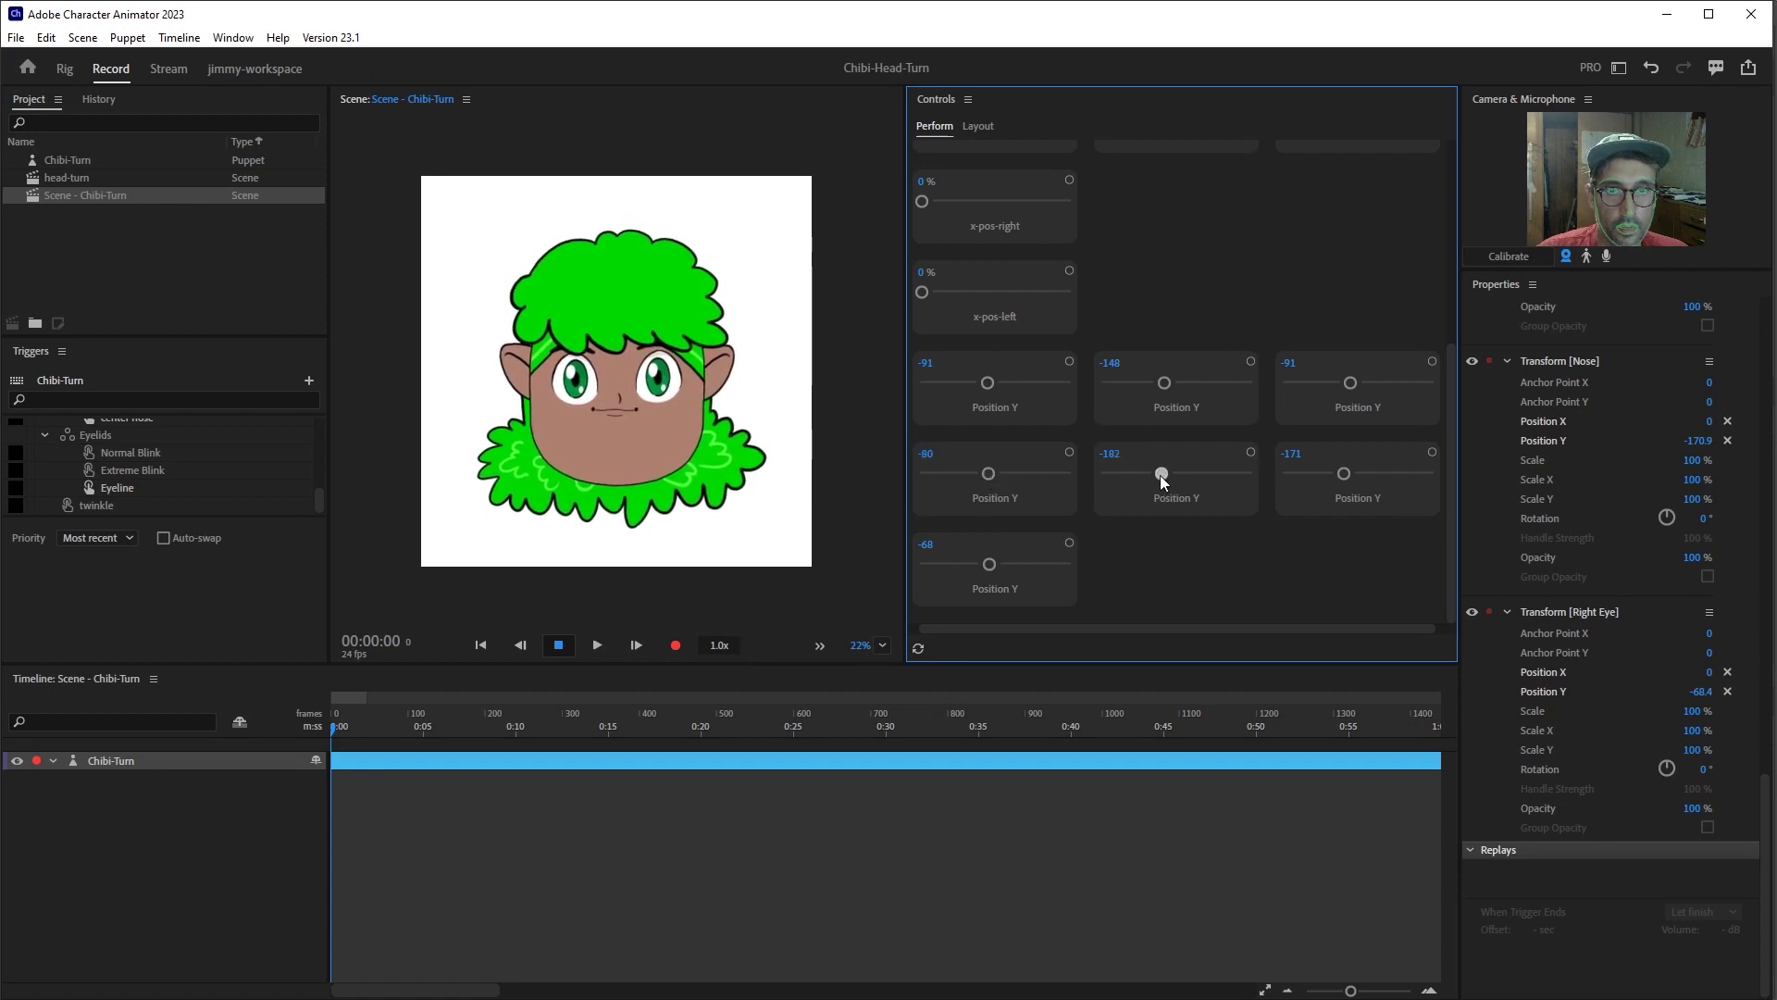
{"action": "left_click_drag", "start_coordinate": [1167, 474], "coordinate": [1164, 474]}
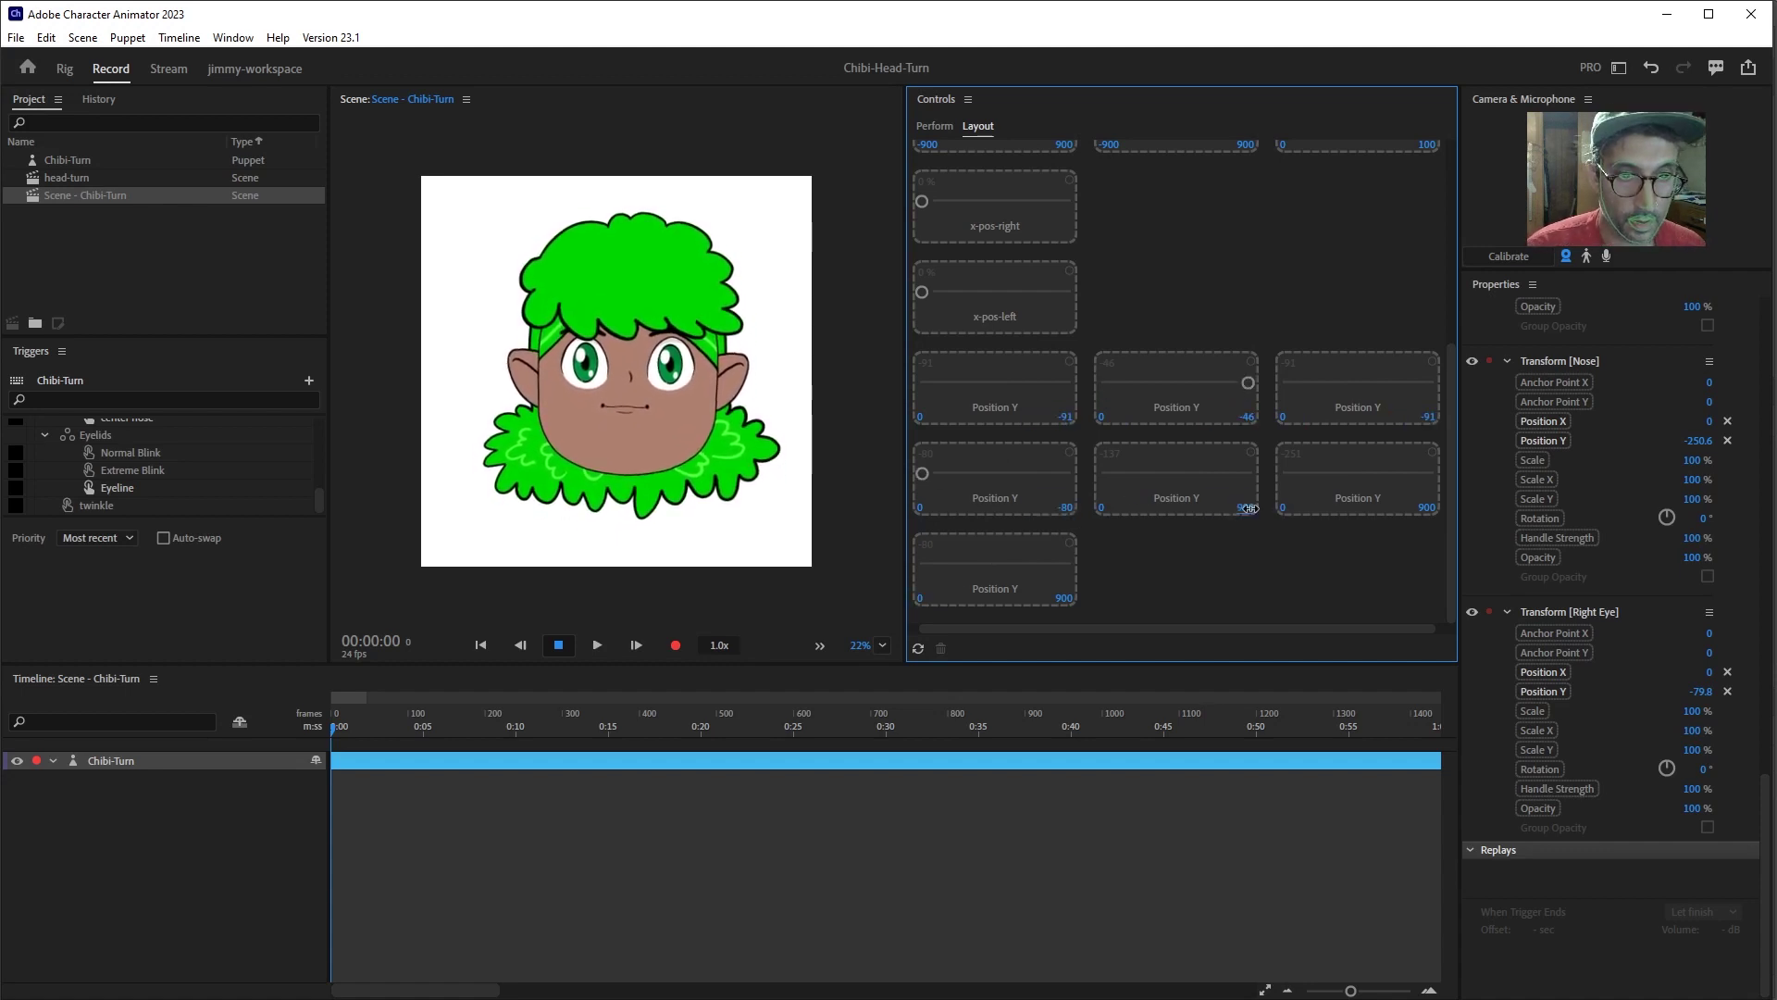
- Set the Nose slider's maximum to -251 and the Right Eye slider's to -80, and group the seven Position Y sliders into a single control
{"action": "left_click", "coordinate": [1423, 505]}
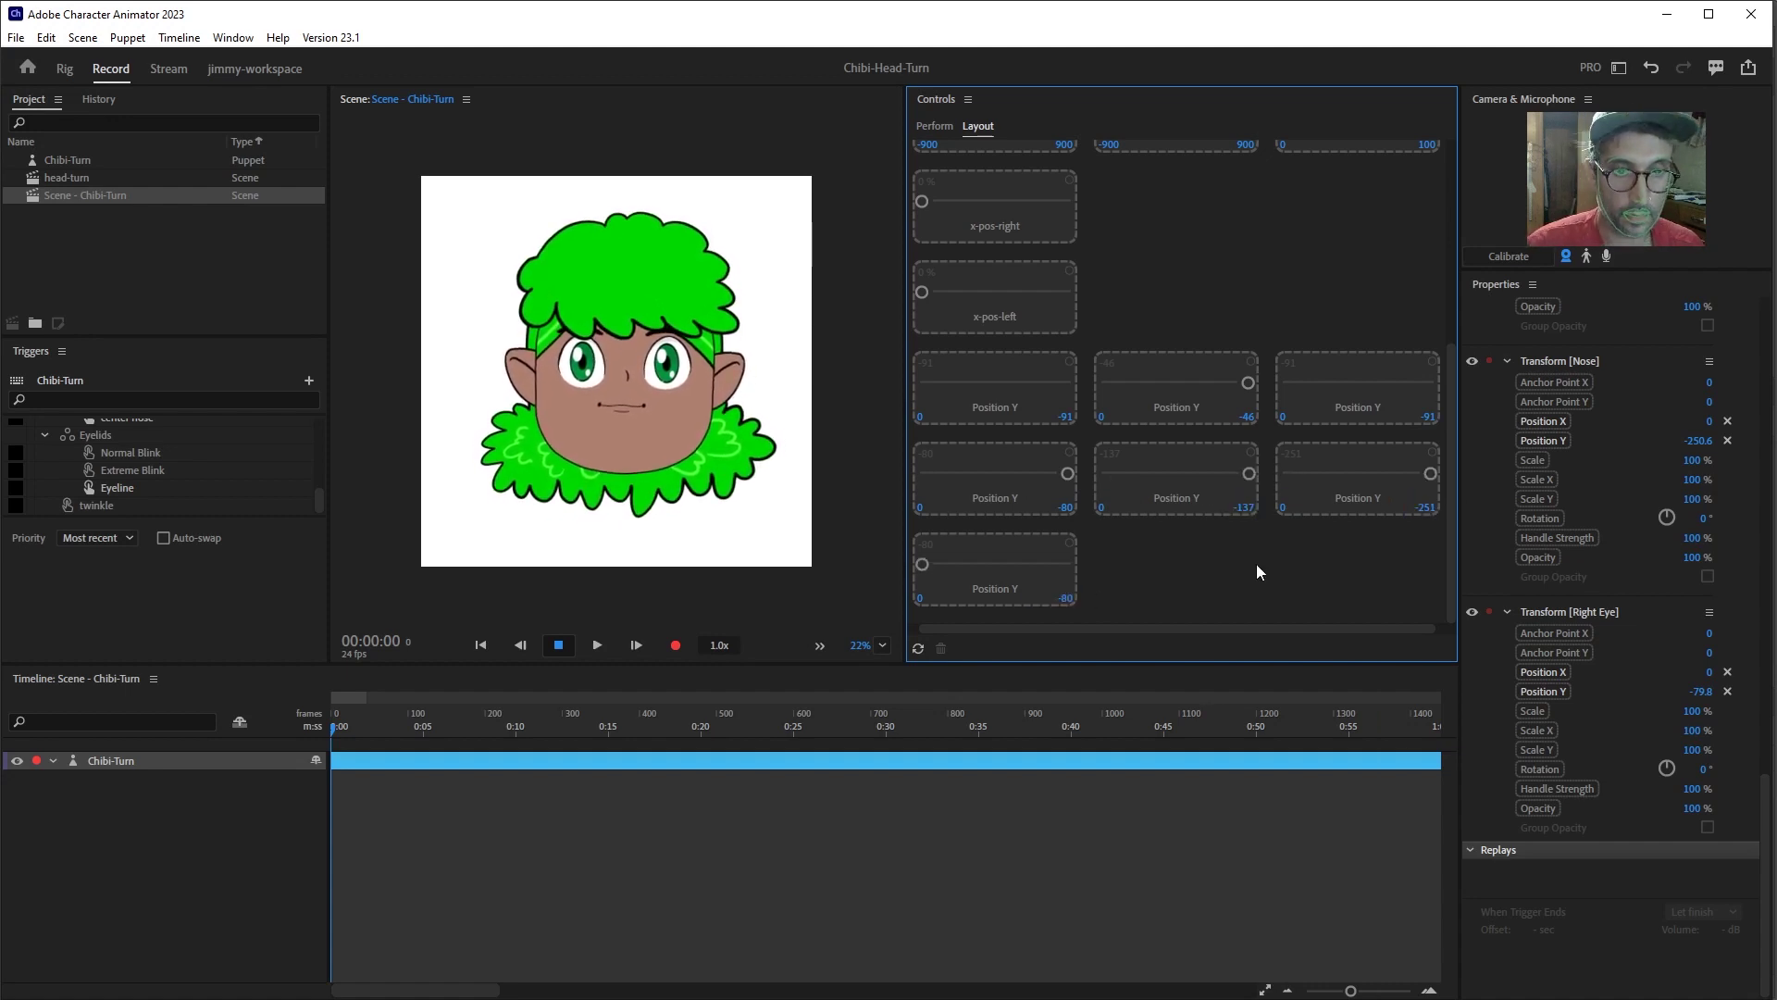
{"action": "left_click_drag", "start_coordinate": [1403, 587], "coordinate": [970, 403]}
{"action": "right_click", "coordinate": [970, 403]}
{"action": "left_click", "coordinate": [1011, 463]}
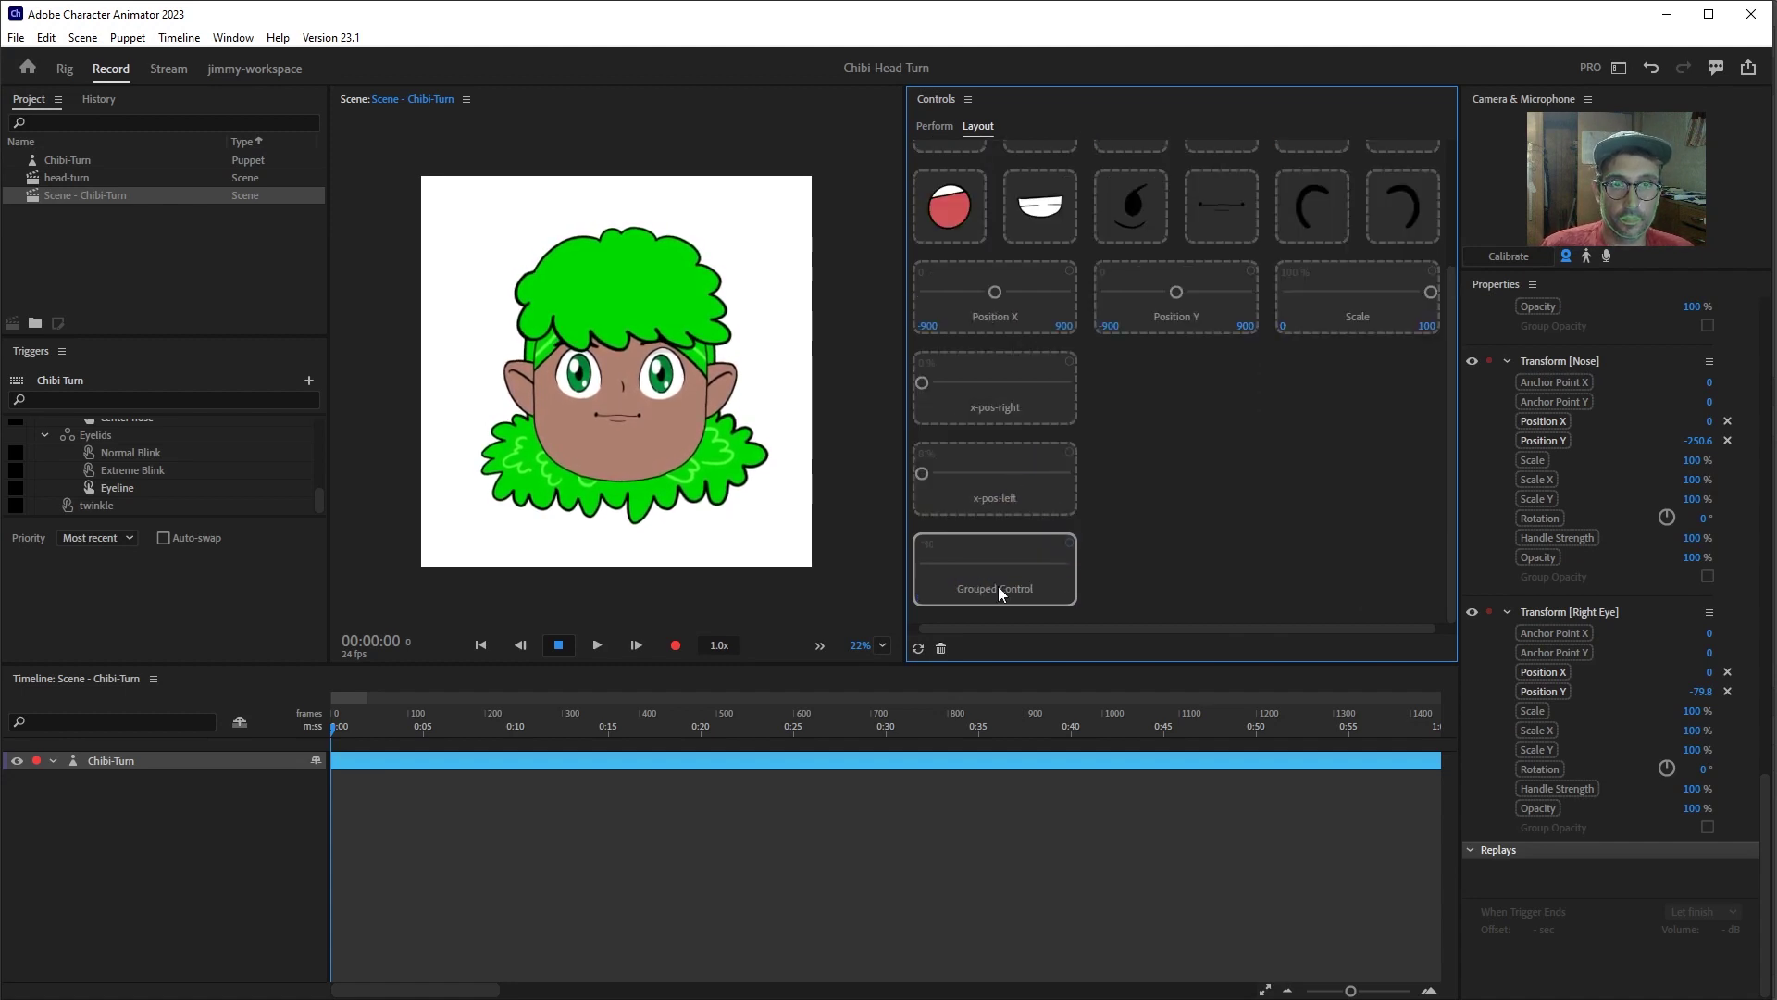
- Rename the new grouped control as y-pos and place it beside the x-pos-right and x-pos-left sliders
{"action": "right_click", "coordinate": [997, 587]}
{"action": "left_click", "coordinate": [1025, 619]}
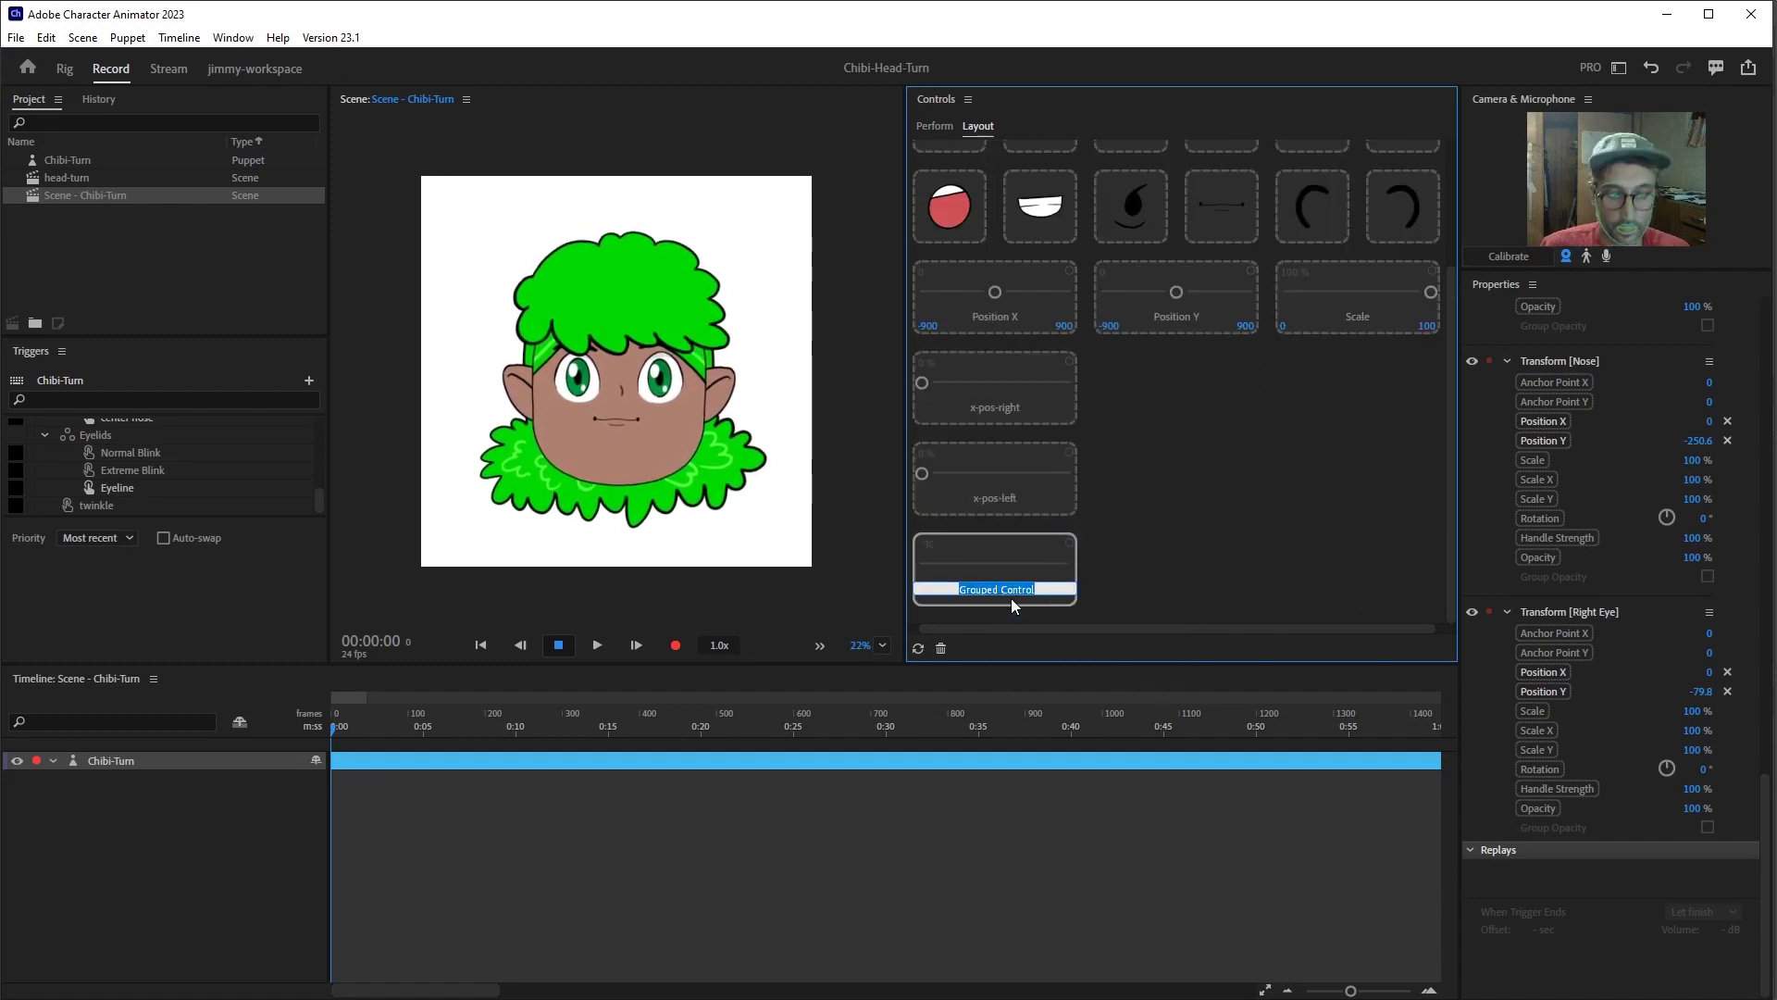
{"action": "type", "text": "y-"}
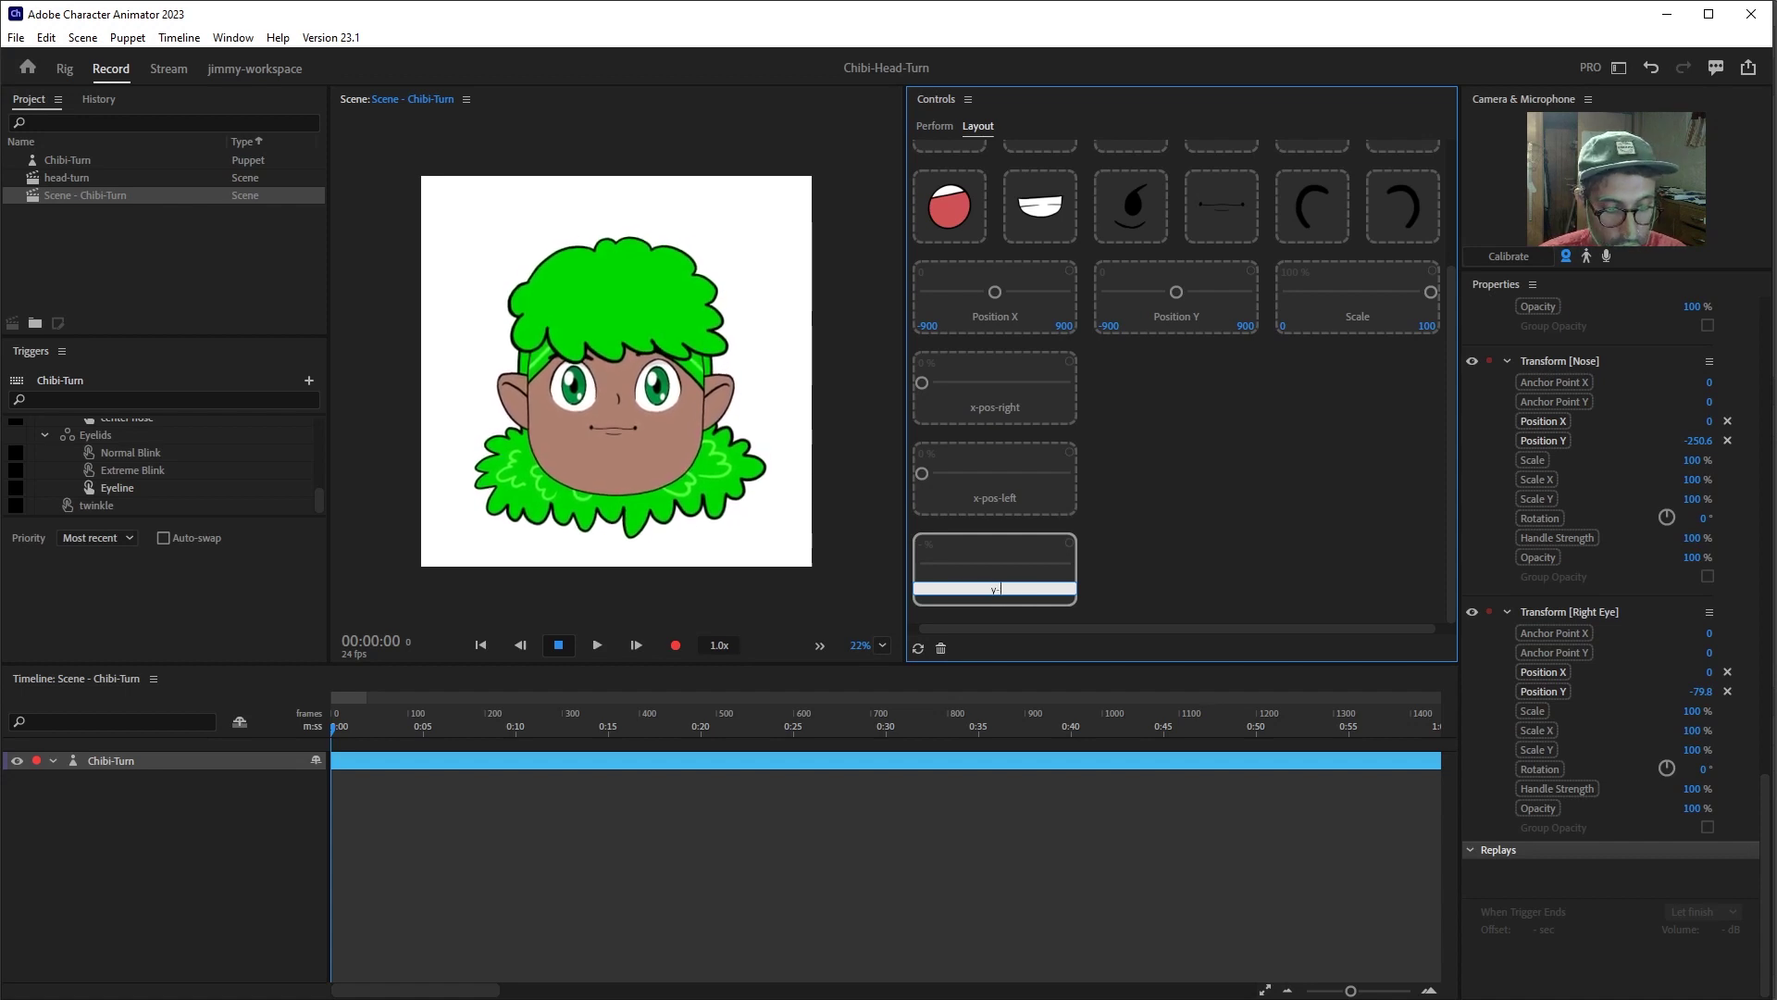
{"action": "type", "text": "pos"}
{"action": "left_click", "coordinate": [1140, 572]}
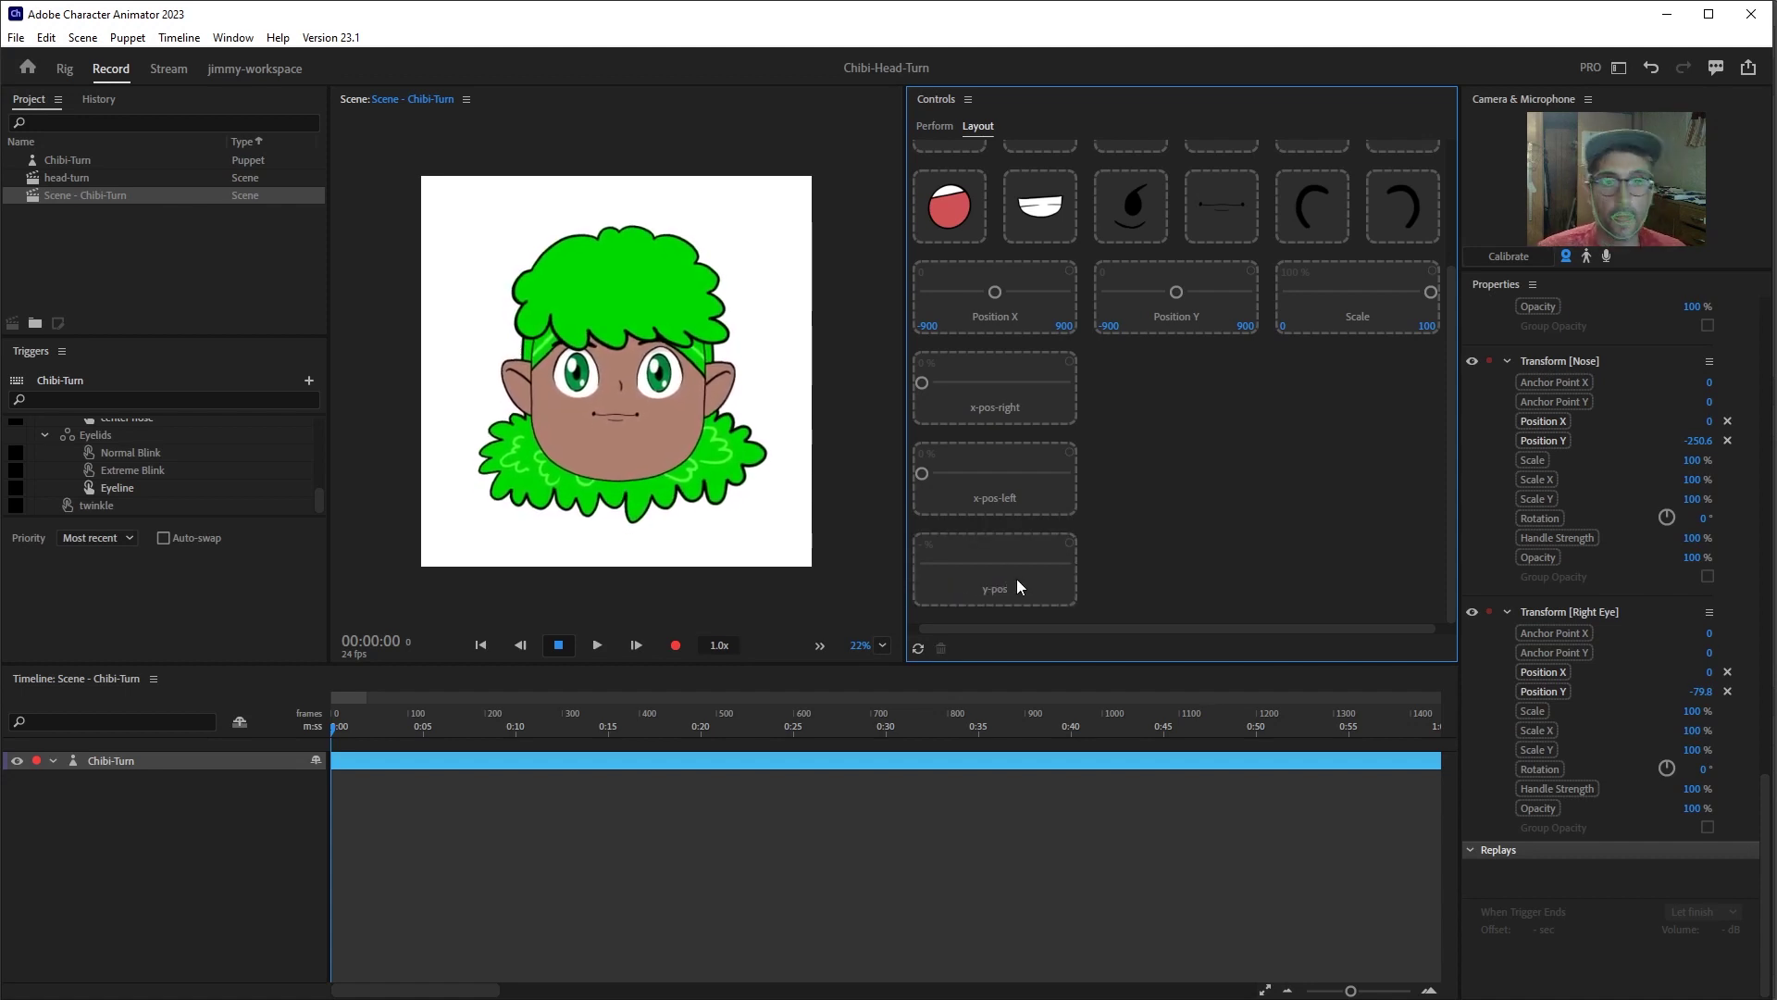
{"action": "left_click_drag", "start_coordinate": [1017, 580], "coordinate": [1187, 431]}
- Test the y-pos slider between 0% and 100% to preview the head tilting up, leaving it at 52%
{"action": "left_click", "coordinate": [934, 126]}
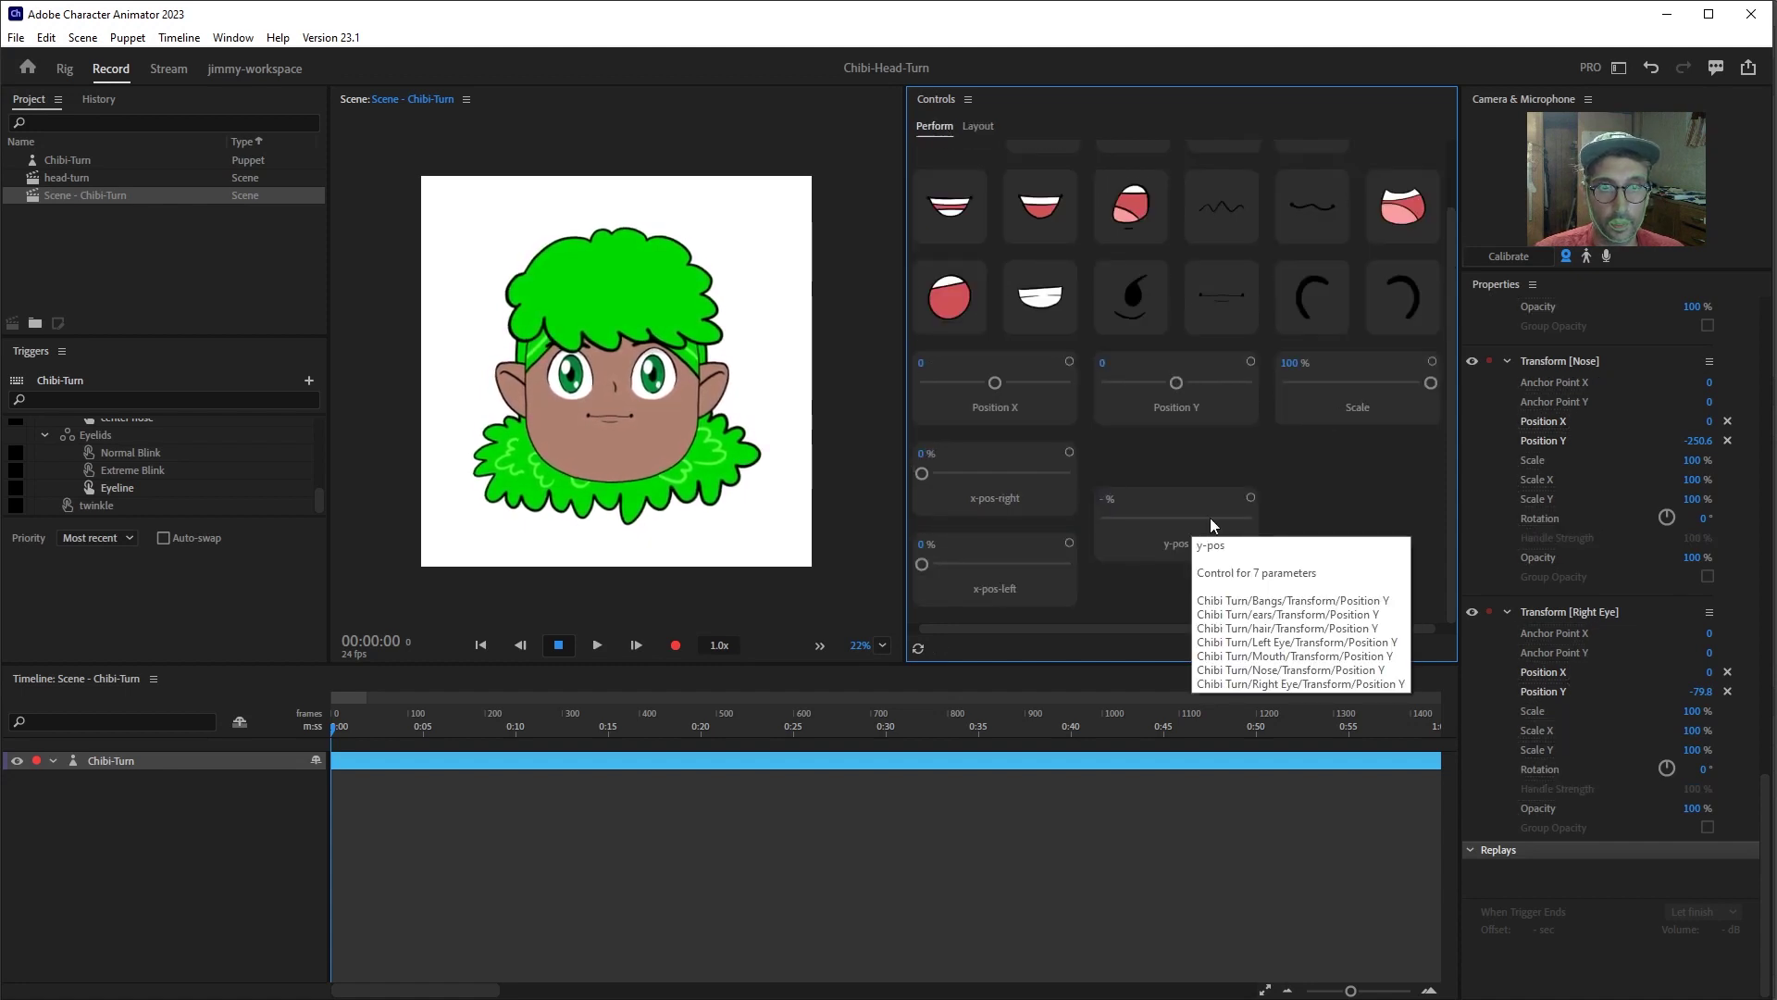
{"action": "left_click", "coordinate": [1102, 518]}
{"action": "left_click_drag", "start_coordinate": [1101, 518], "coordinate": [1348, 520]}
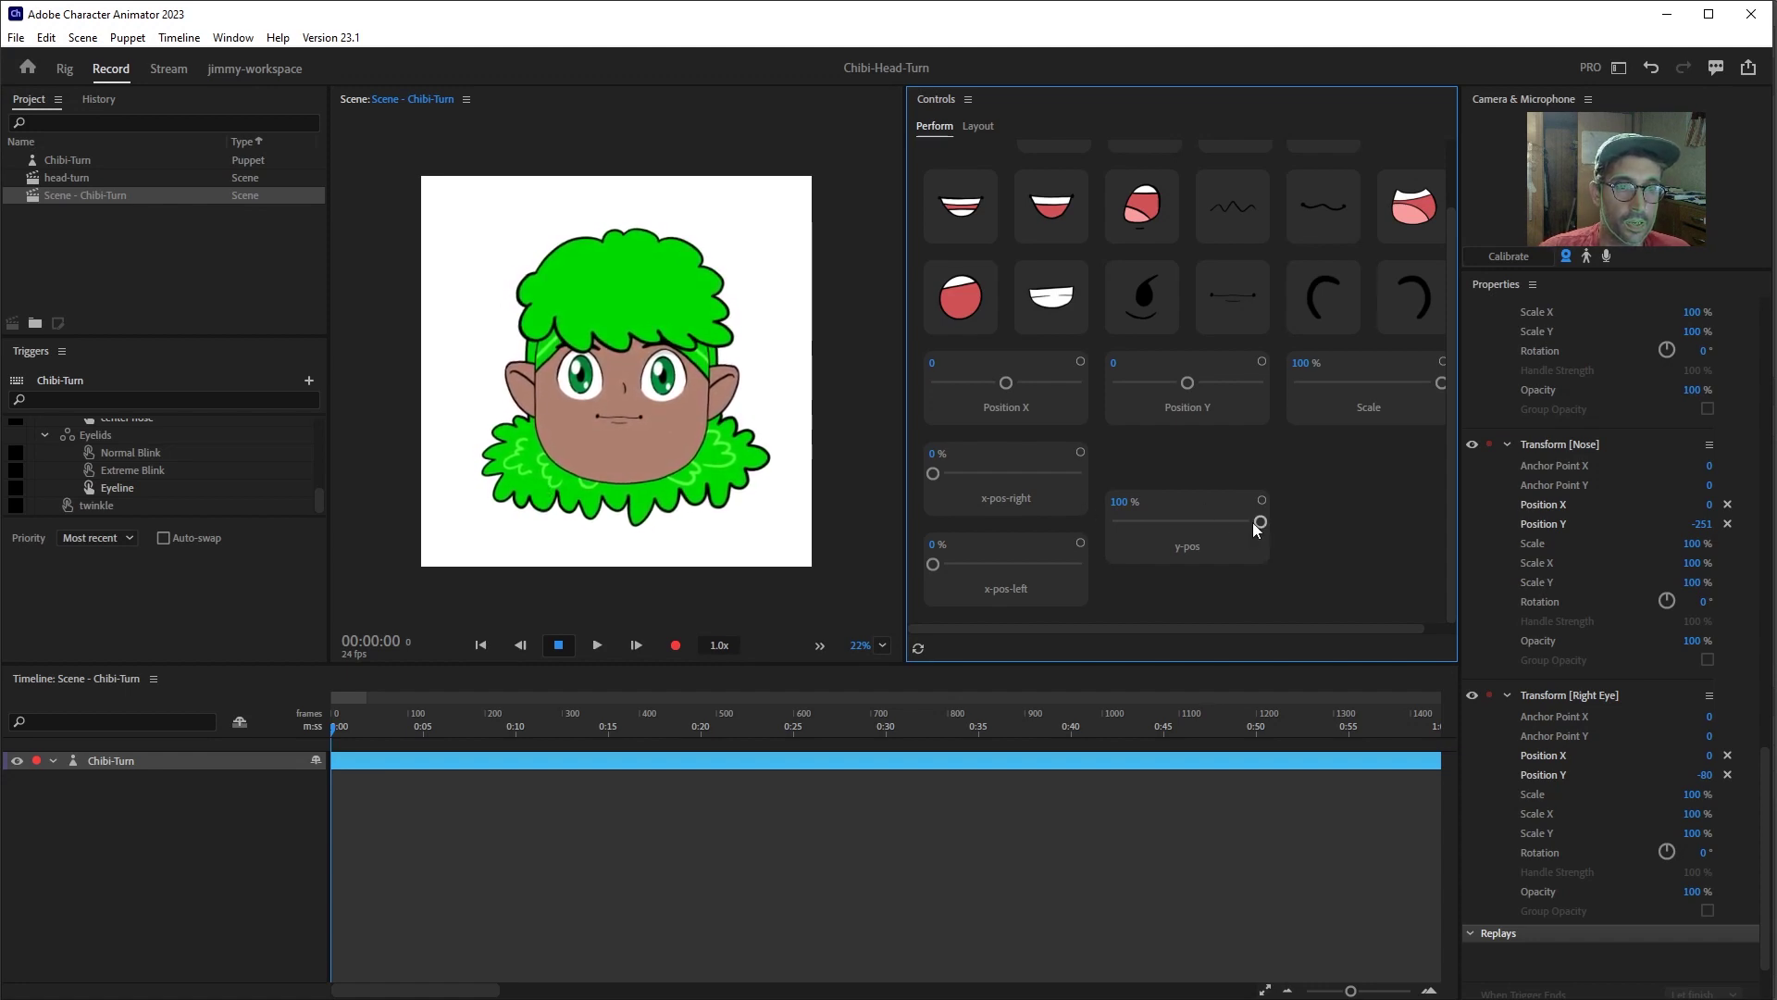
{"action": "left_click_drag", "start_coordinate": [1258, 521], "coordinate": [981, 544]}
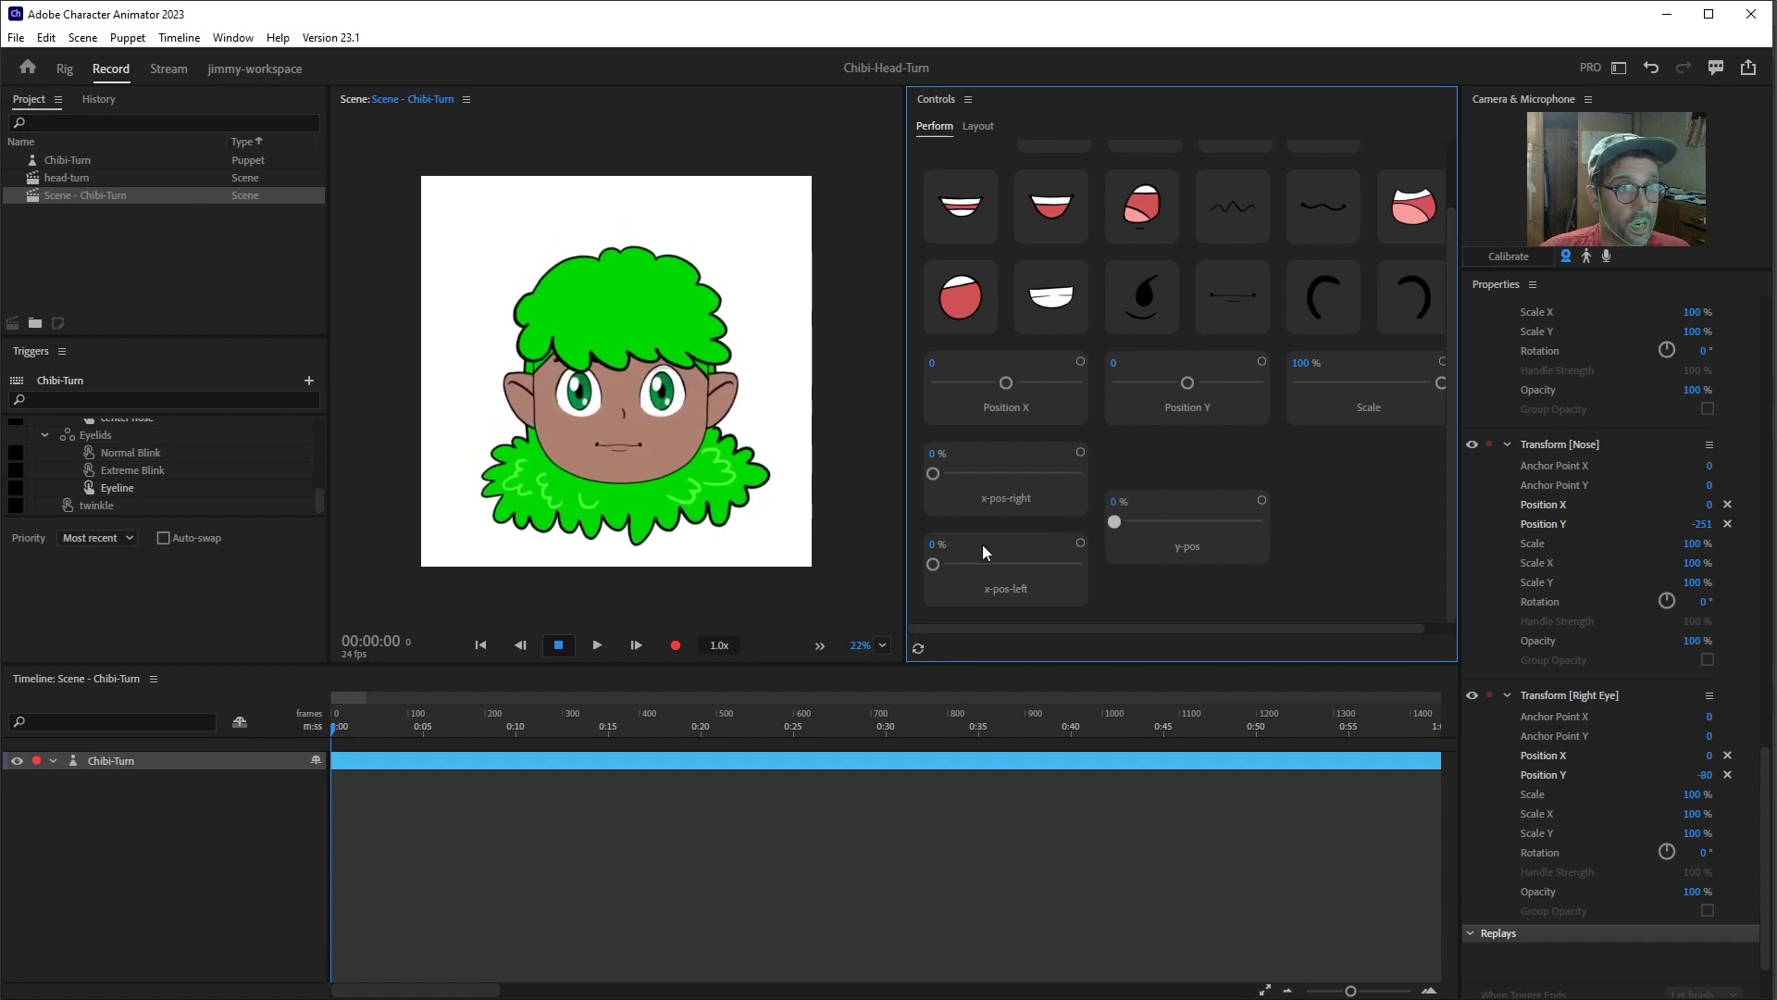
{"action": "left_click_drag", "start_coordinate": [1140, 510], "coordinate": [1185, 508]}
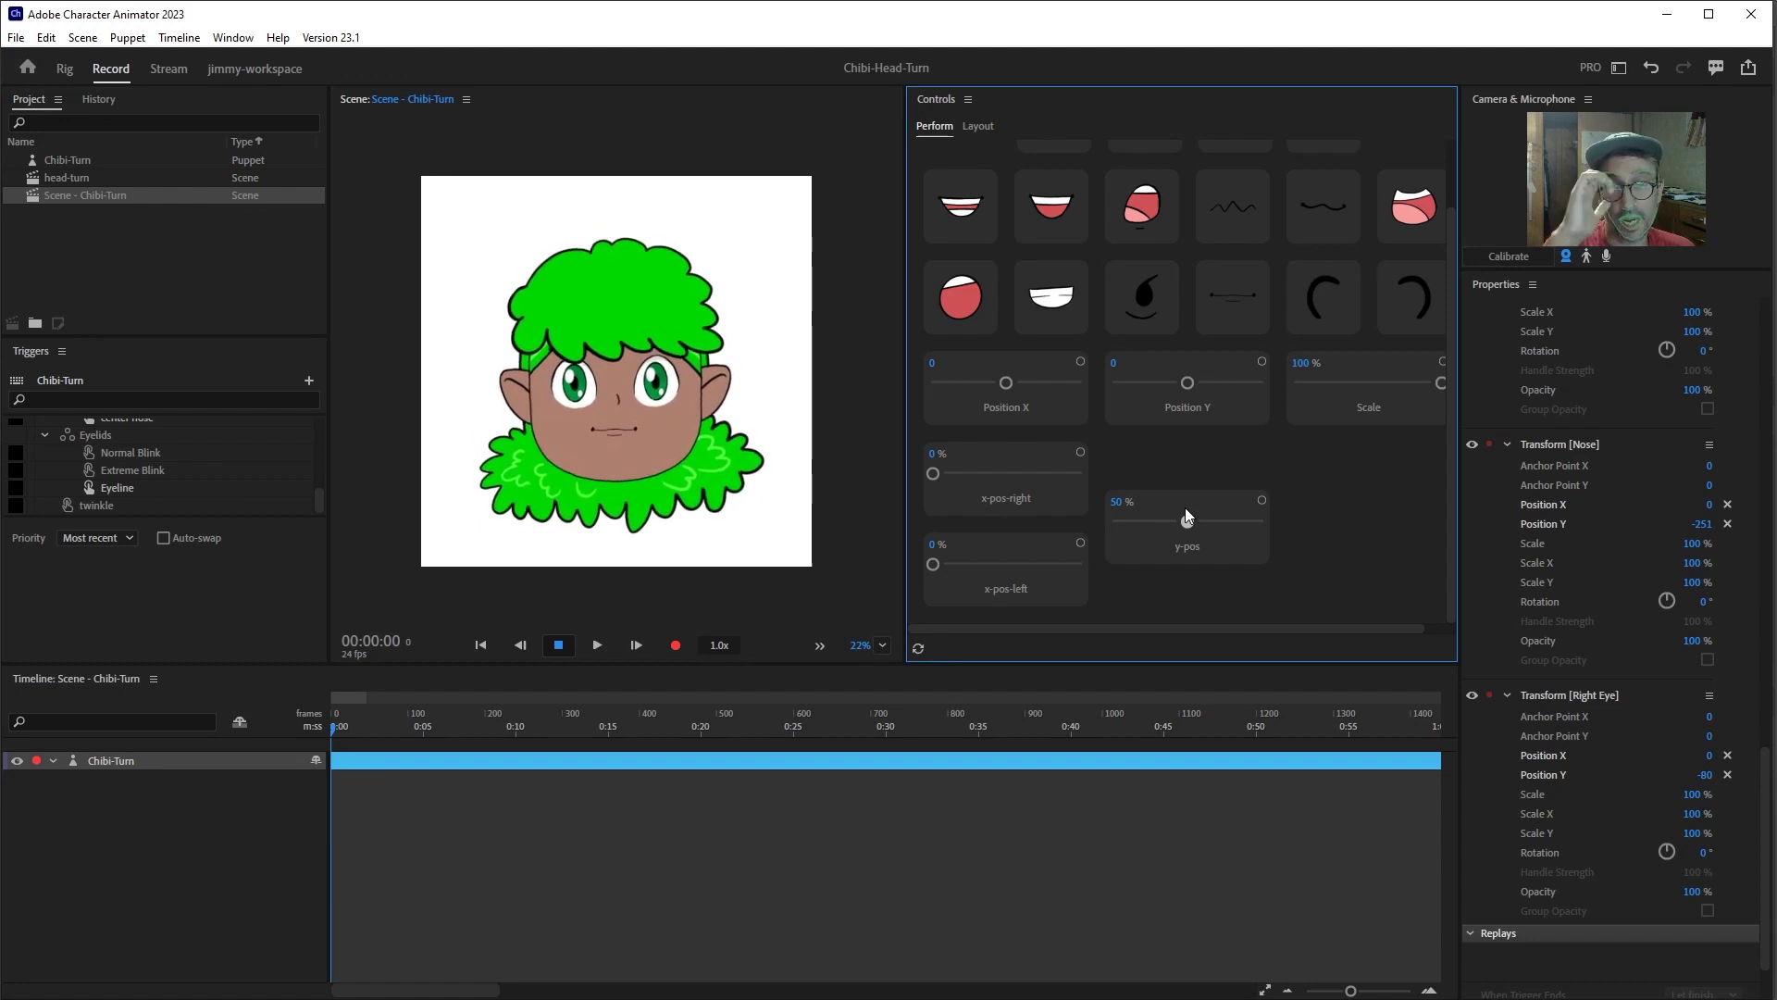
{"action": "left_click_drag", "start_coordinate": [1185, 509], "coordinate": [1187, 513]}
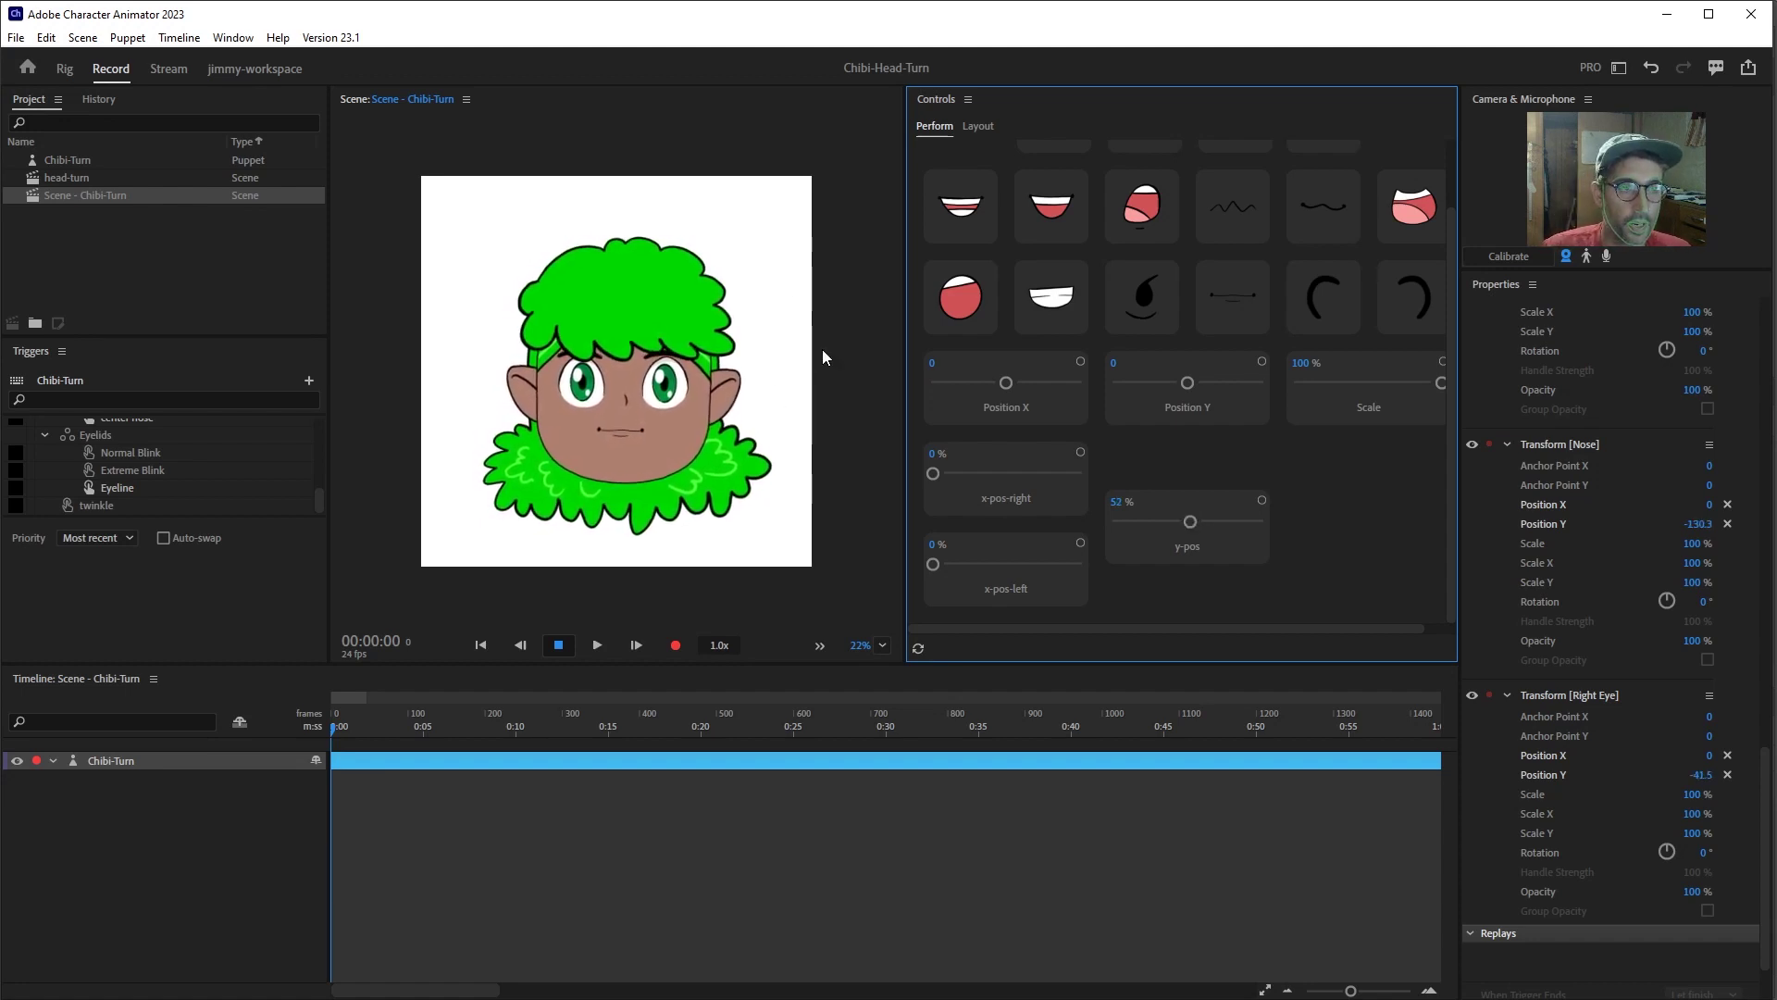
{"action": "mouse_move", "coordinate": [1191, 519]}
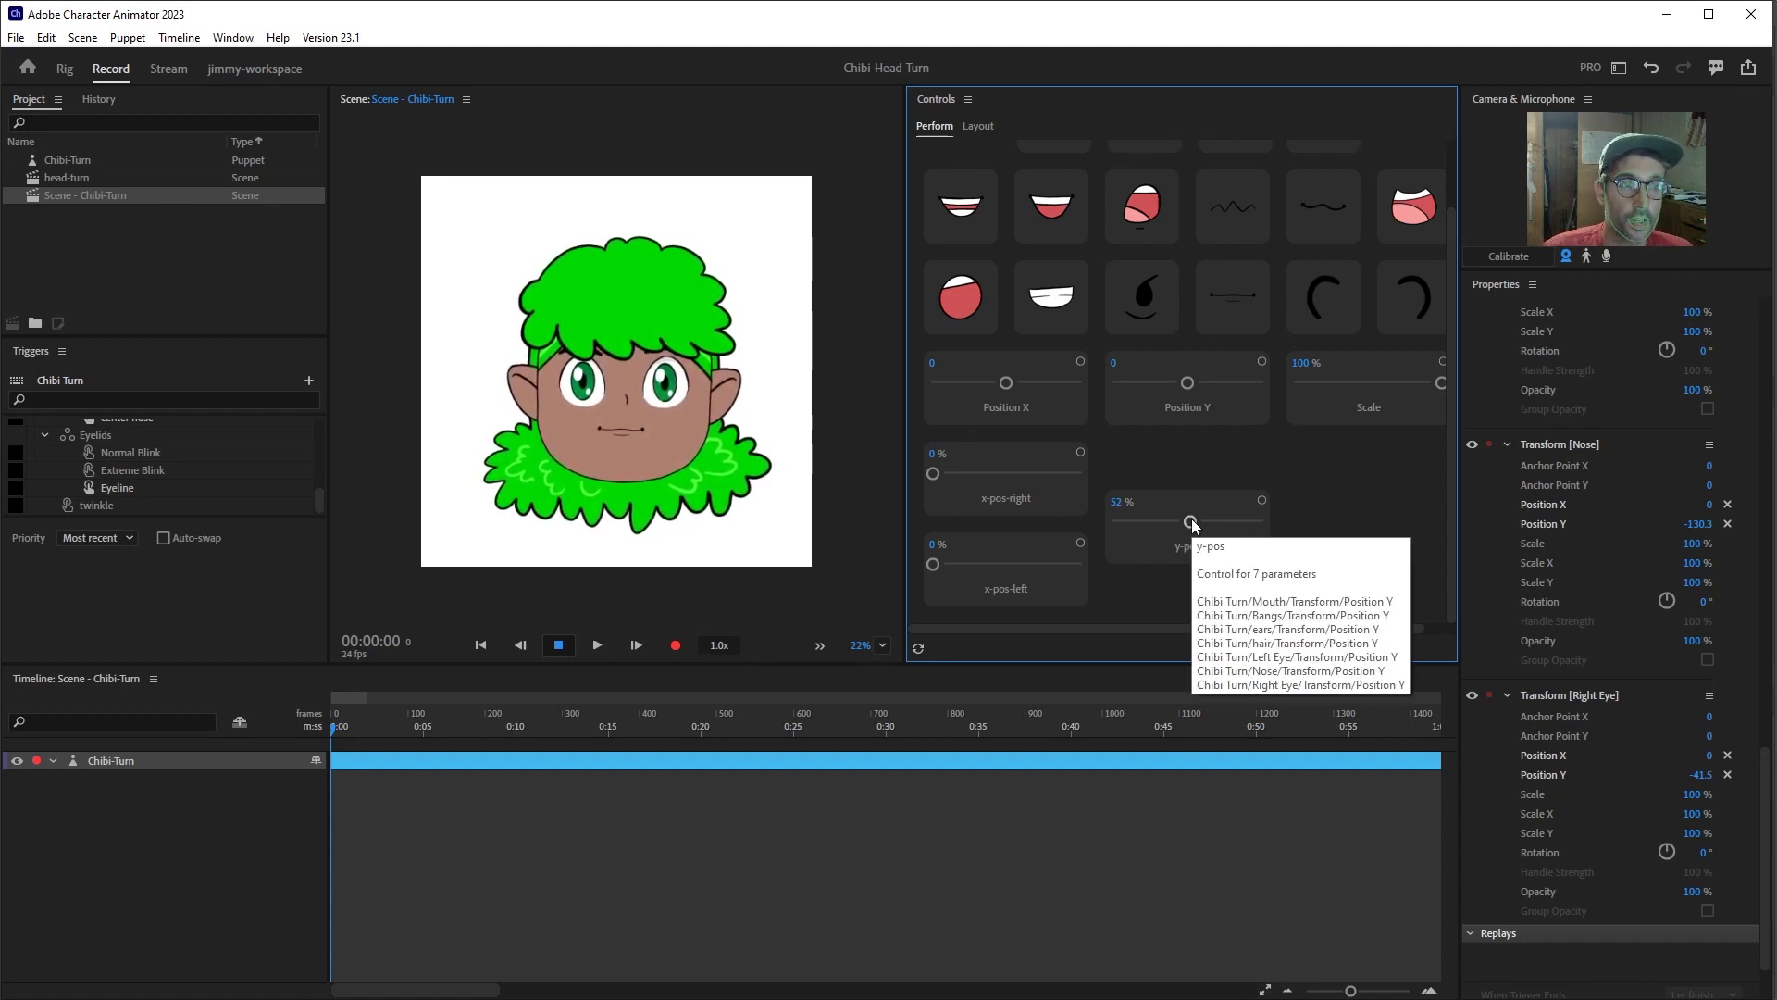
- Preview the upward head tilt at 100% on the y-pos slider and return it to 0%
{"action": "left_click_drag", "start_coordinate": [1192, 522], "coordinate": [1159, 524]}
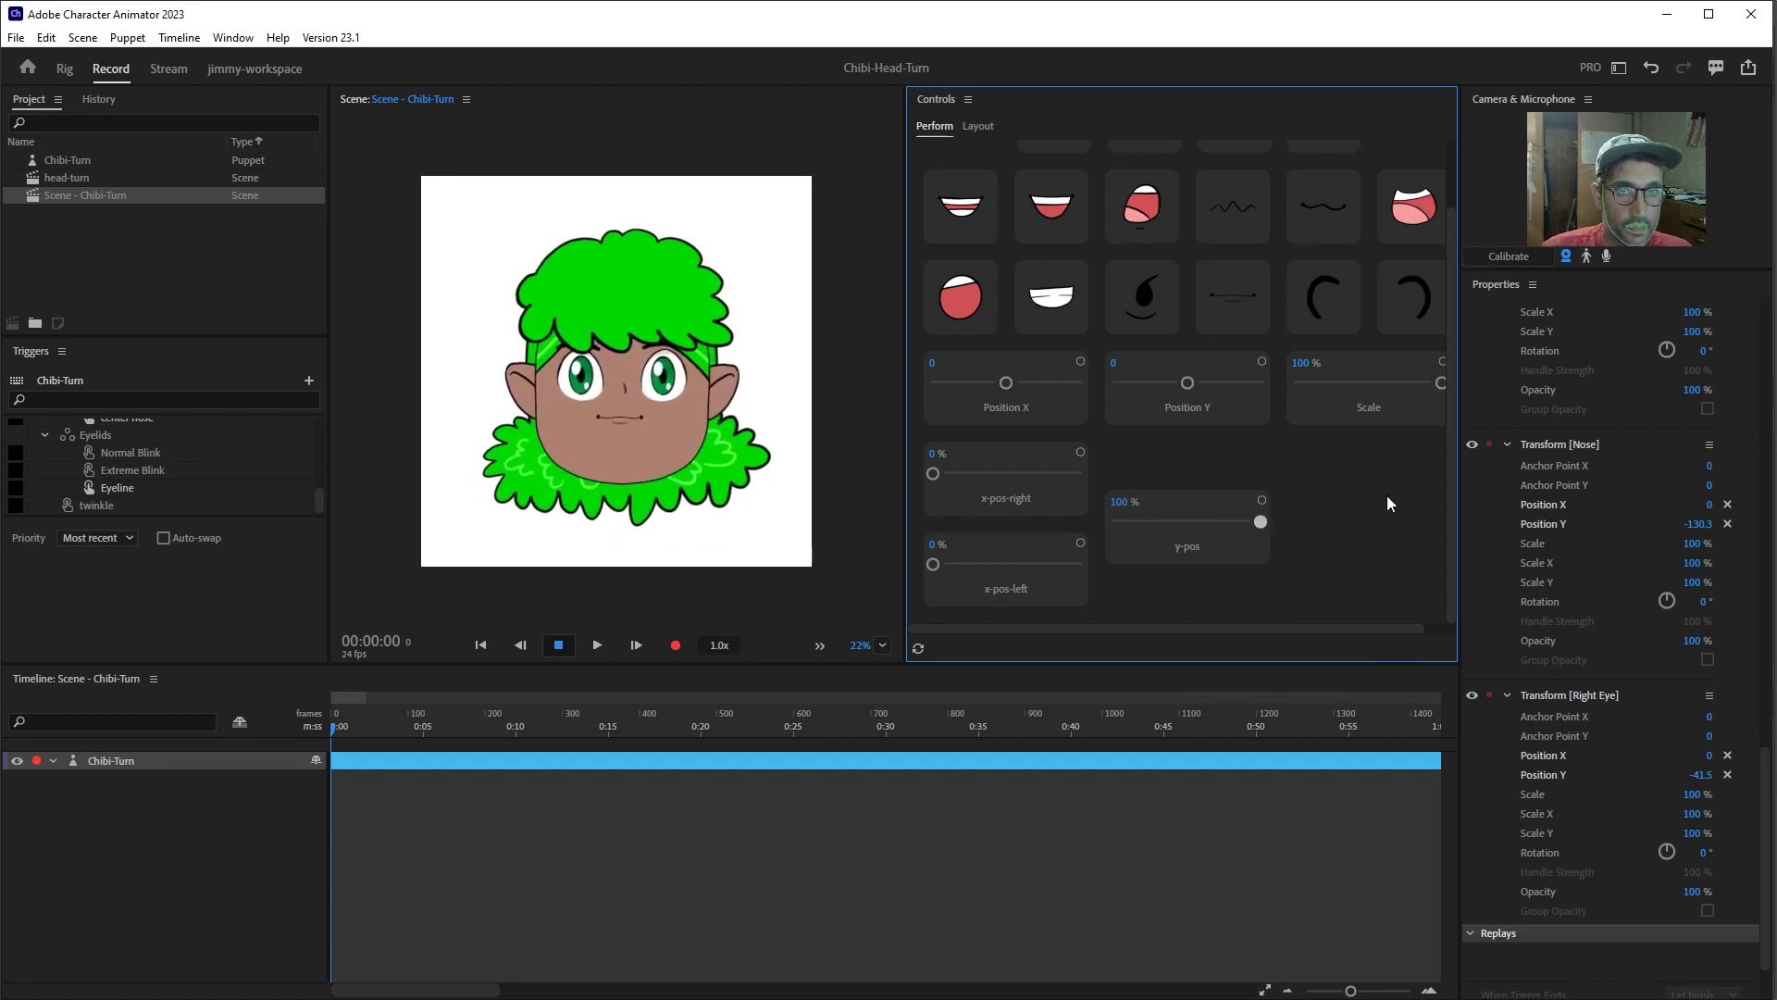
{"action": "left_click_drag", "start_coordinate": [1260, 522], "coordinate": [1119, 522]}
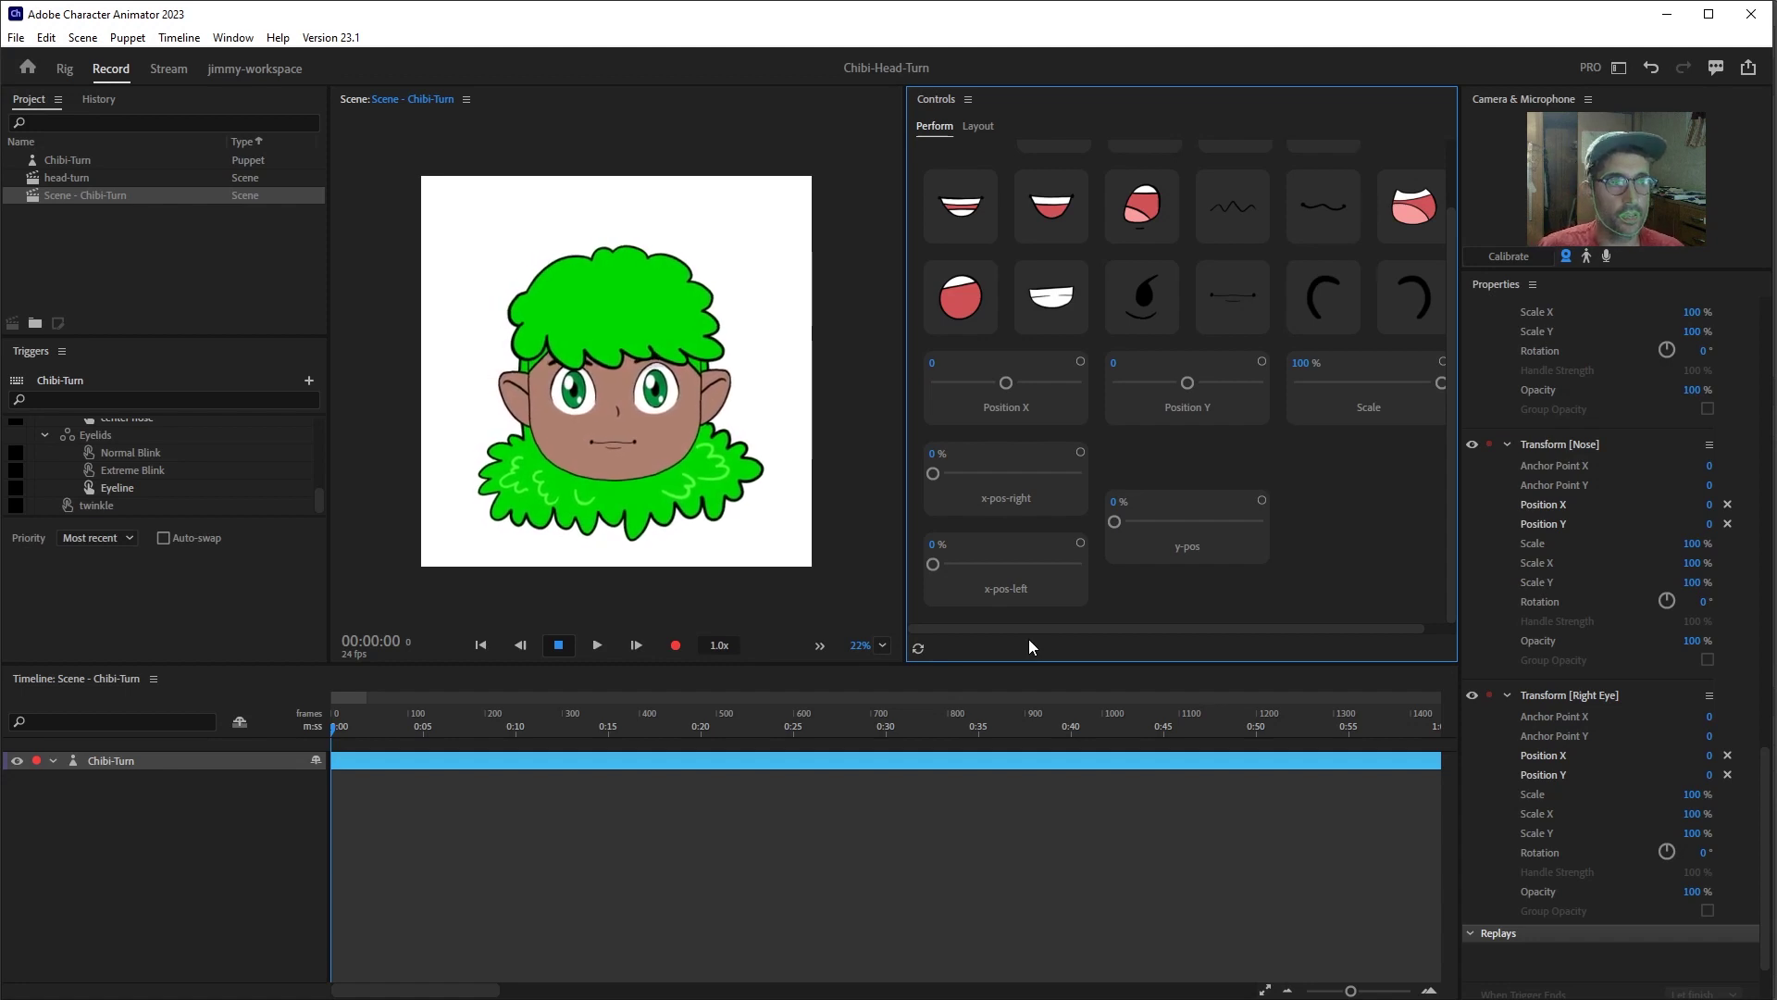
{"action": "right_click", "coordinate": [933, 564]}
{"action": "key", "text": "Escape"}
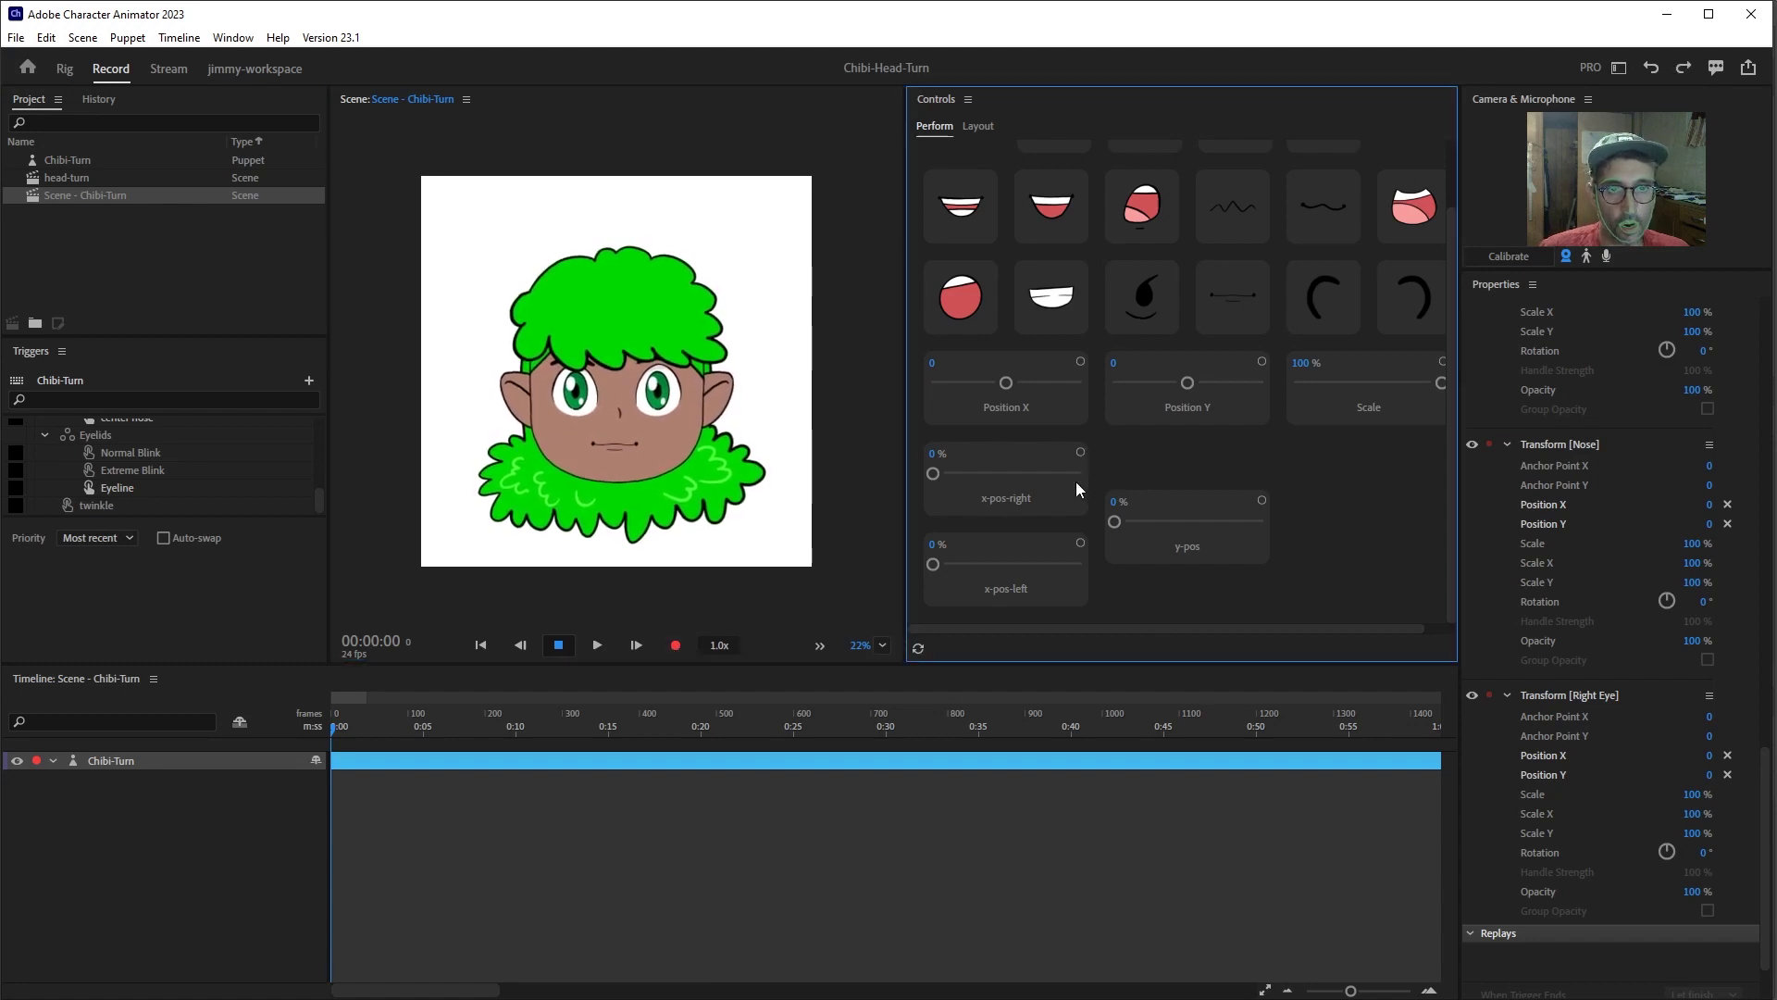
- Arm the x-pos-right, x-pos-left and y-pos sliders for recording and record a short take moving each one
{"action": "left_click", "coordinate": [1262, 501]}
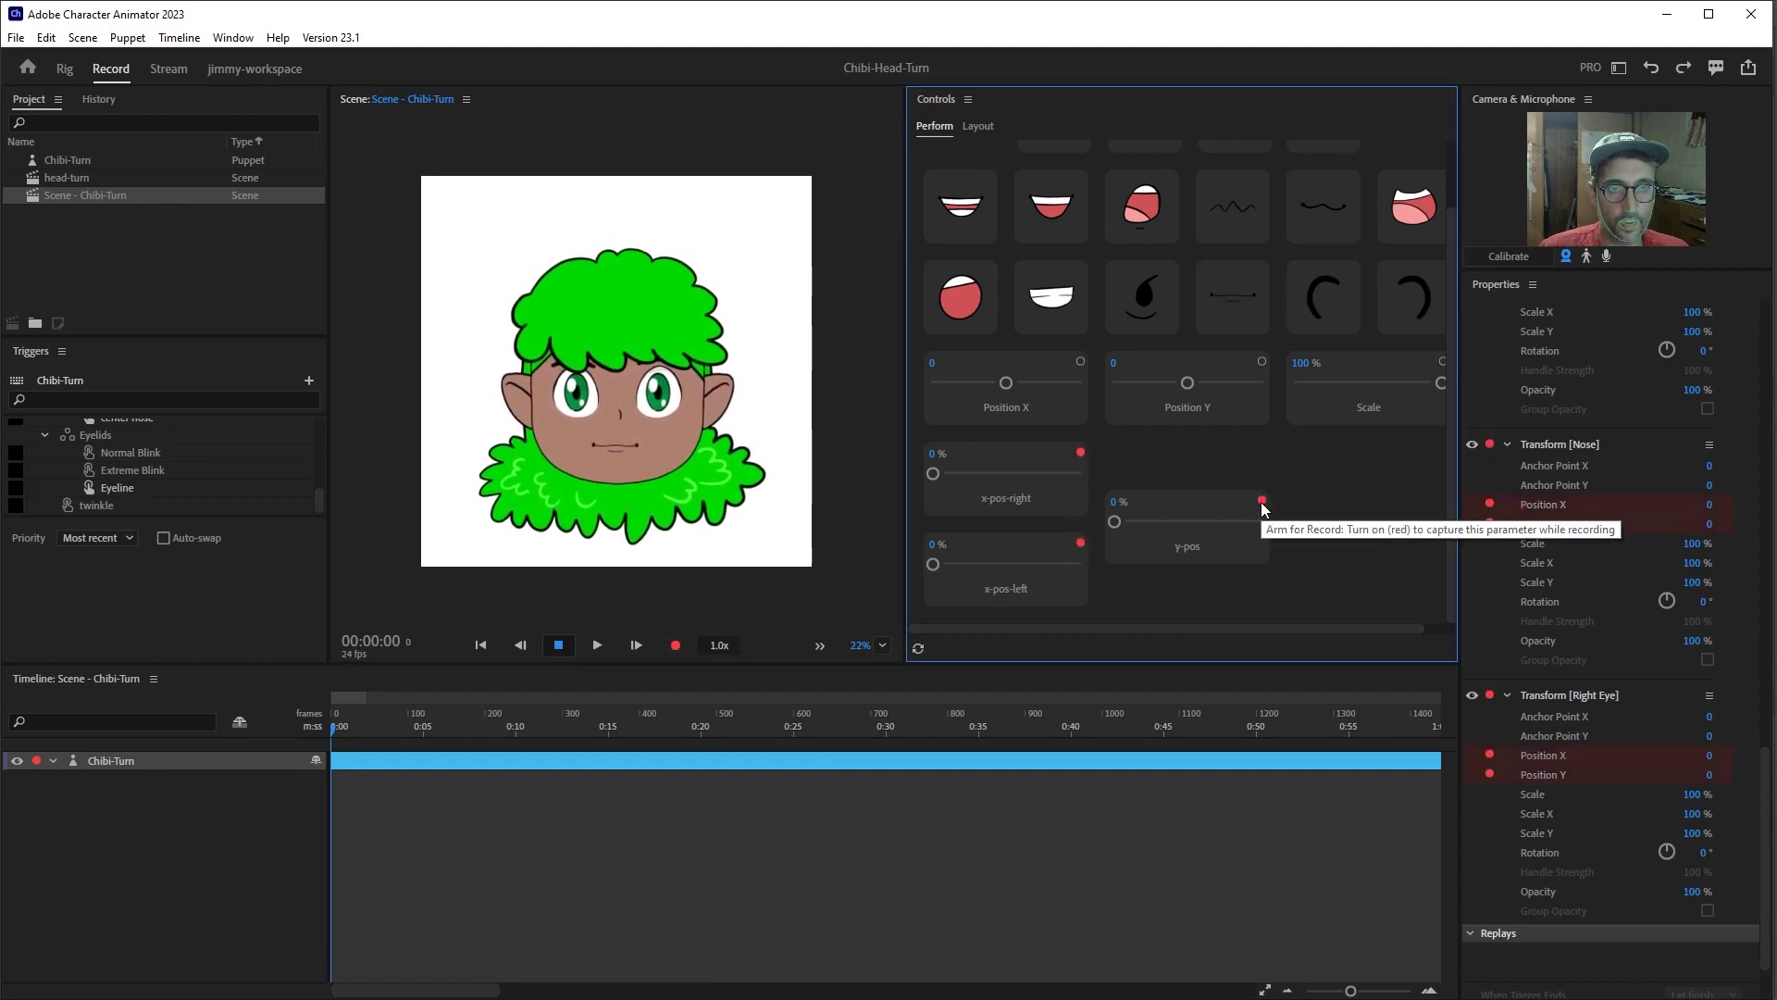
{"action": "left_click", "coordinate": [676, 645]}
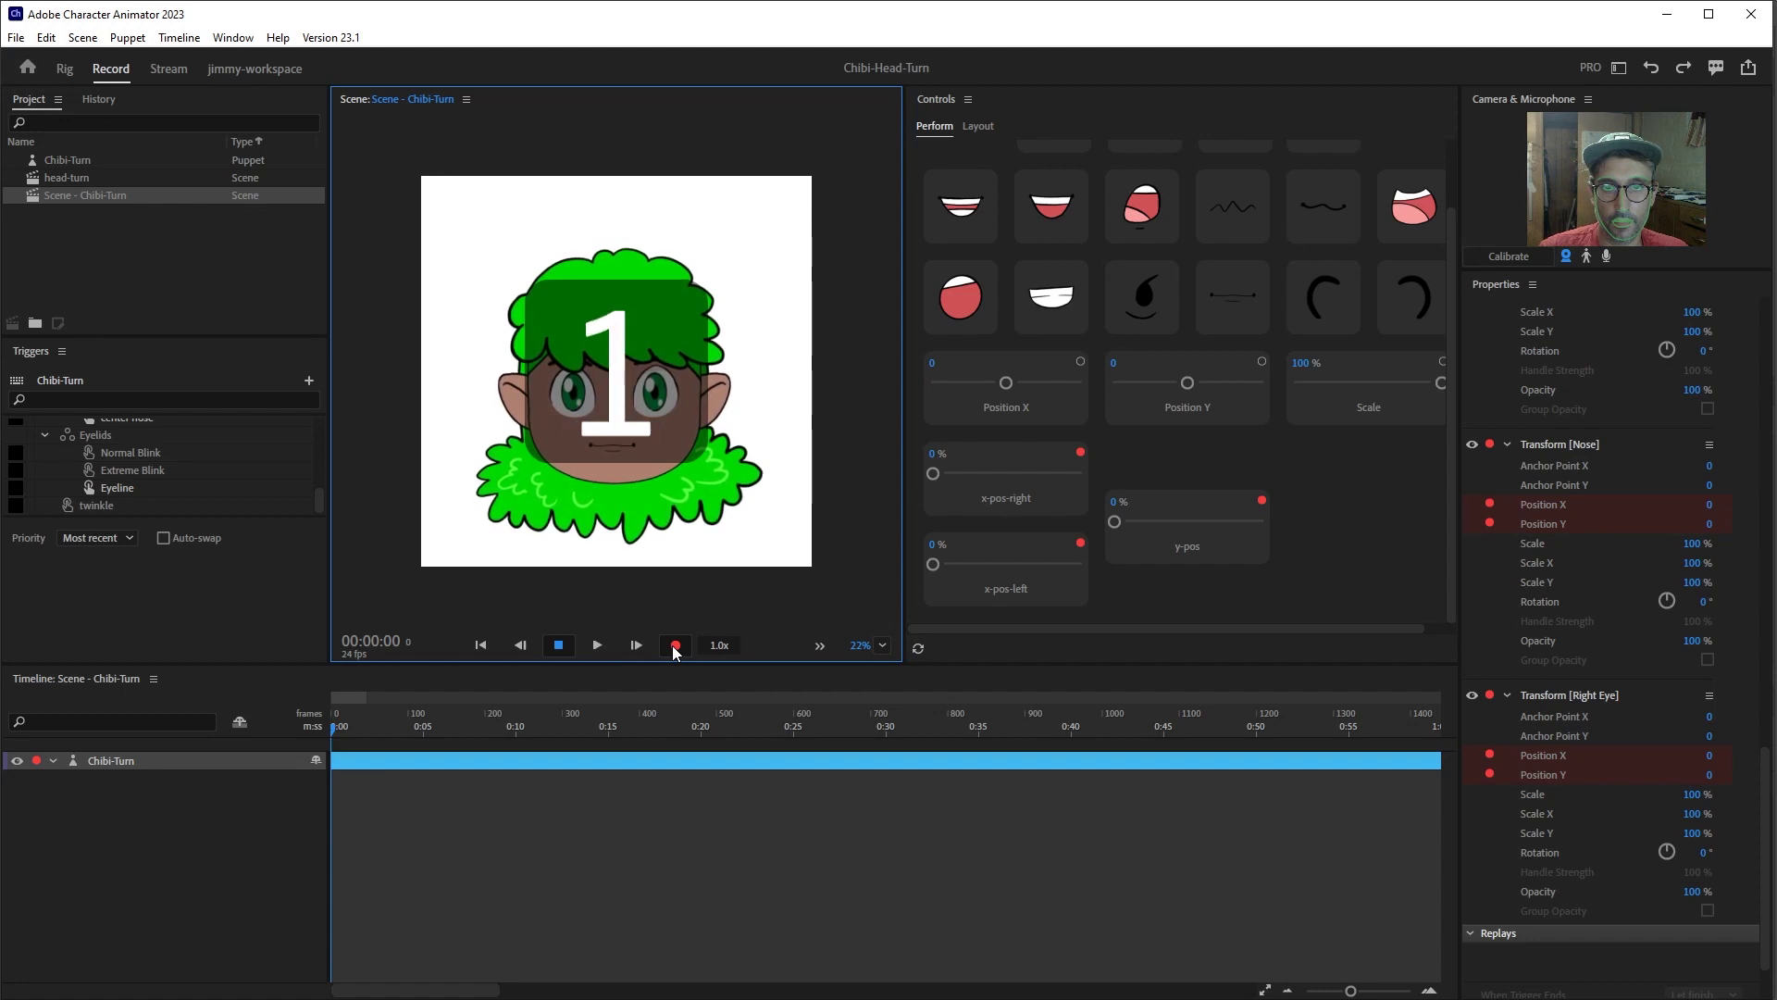
{"action": "left_click_drag", "start_coordinate": [933, 473], "coordinate": [896, 480]}
{"action": "mouse_move", "coordinate": [933, 564]}
{"action": "left_mouse_down"}
{"action": "mouse_move", "coordinate": [1103, 576]}
{"action": "mouse_move", "coordinate": [936, 575]}
{"action": "left_mouse_up"}
{"action": "left_click_drag", "start_coordinate": [1114, 521], "coordinate": [1024, 518]}
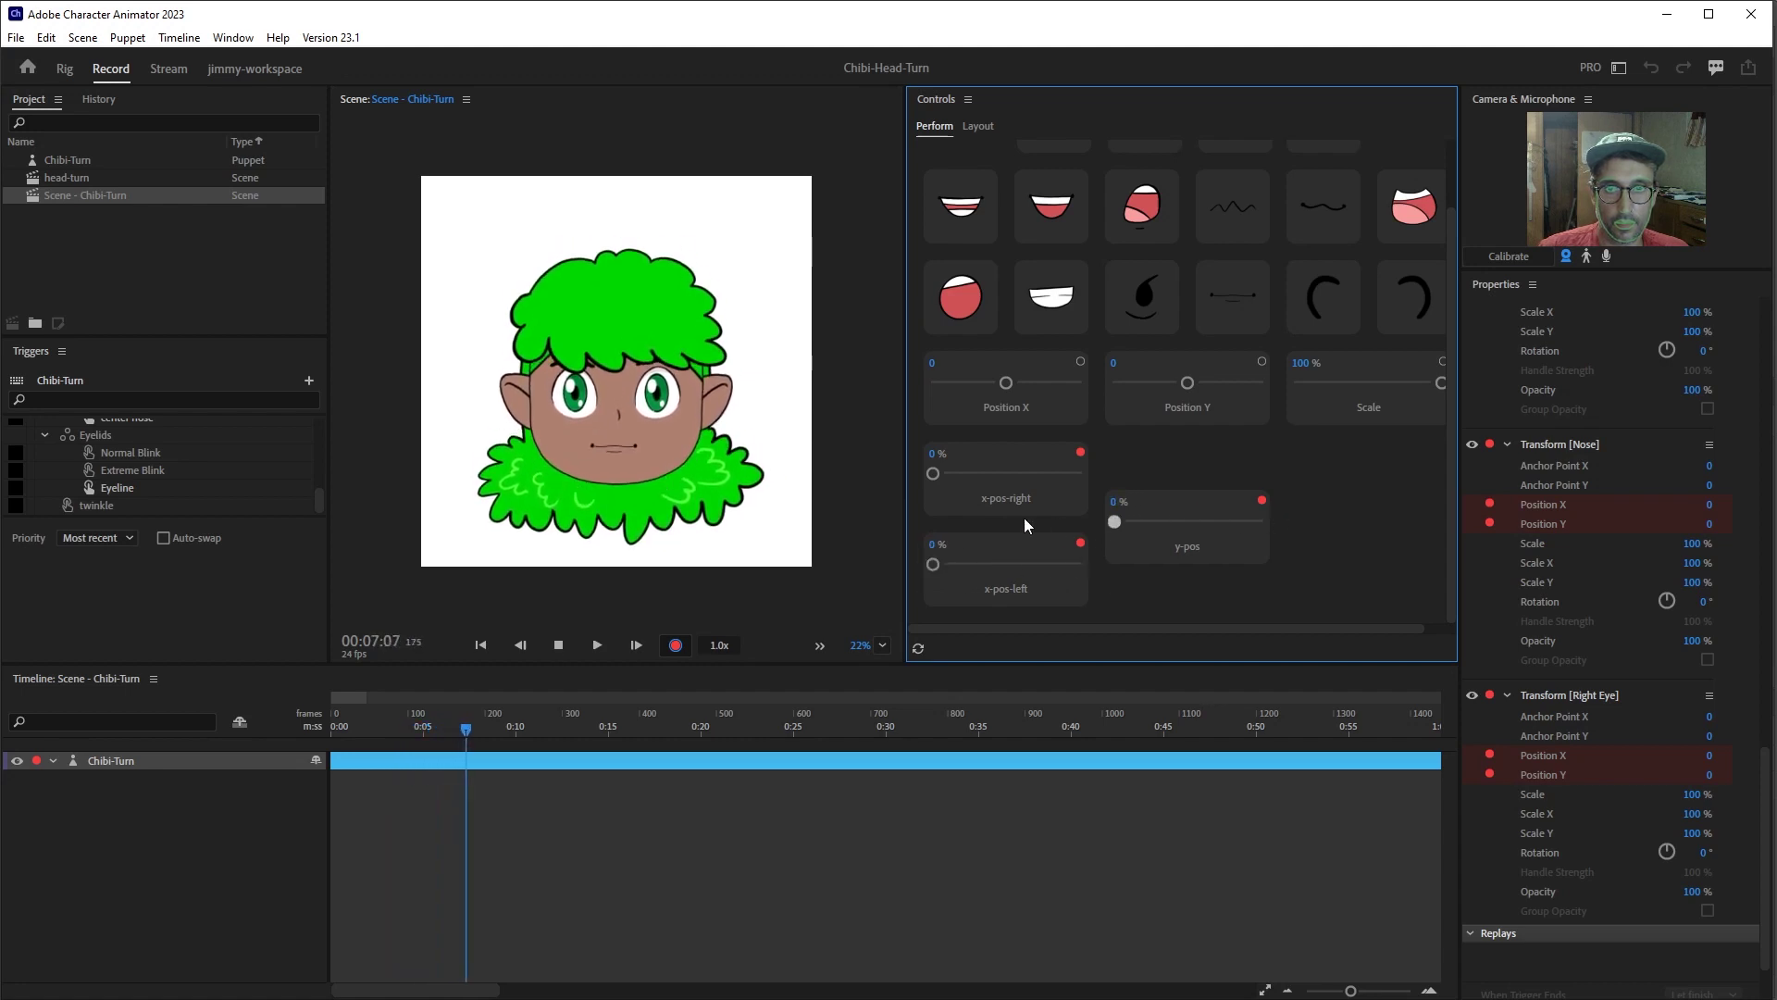
{"action": "left_click", "coordinate": [559, 648]}
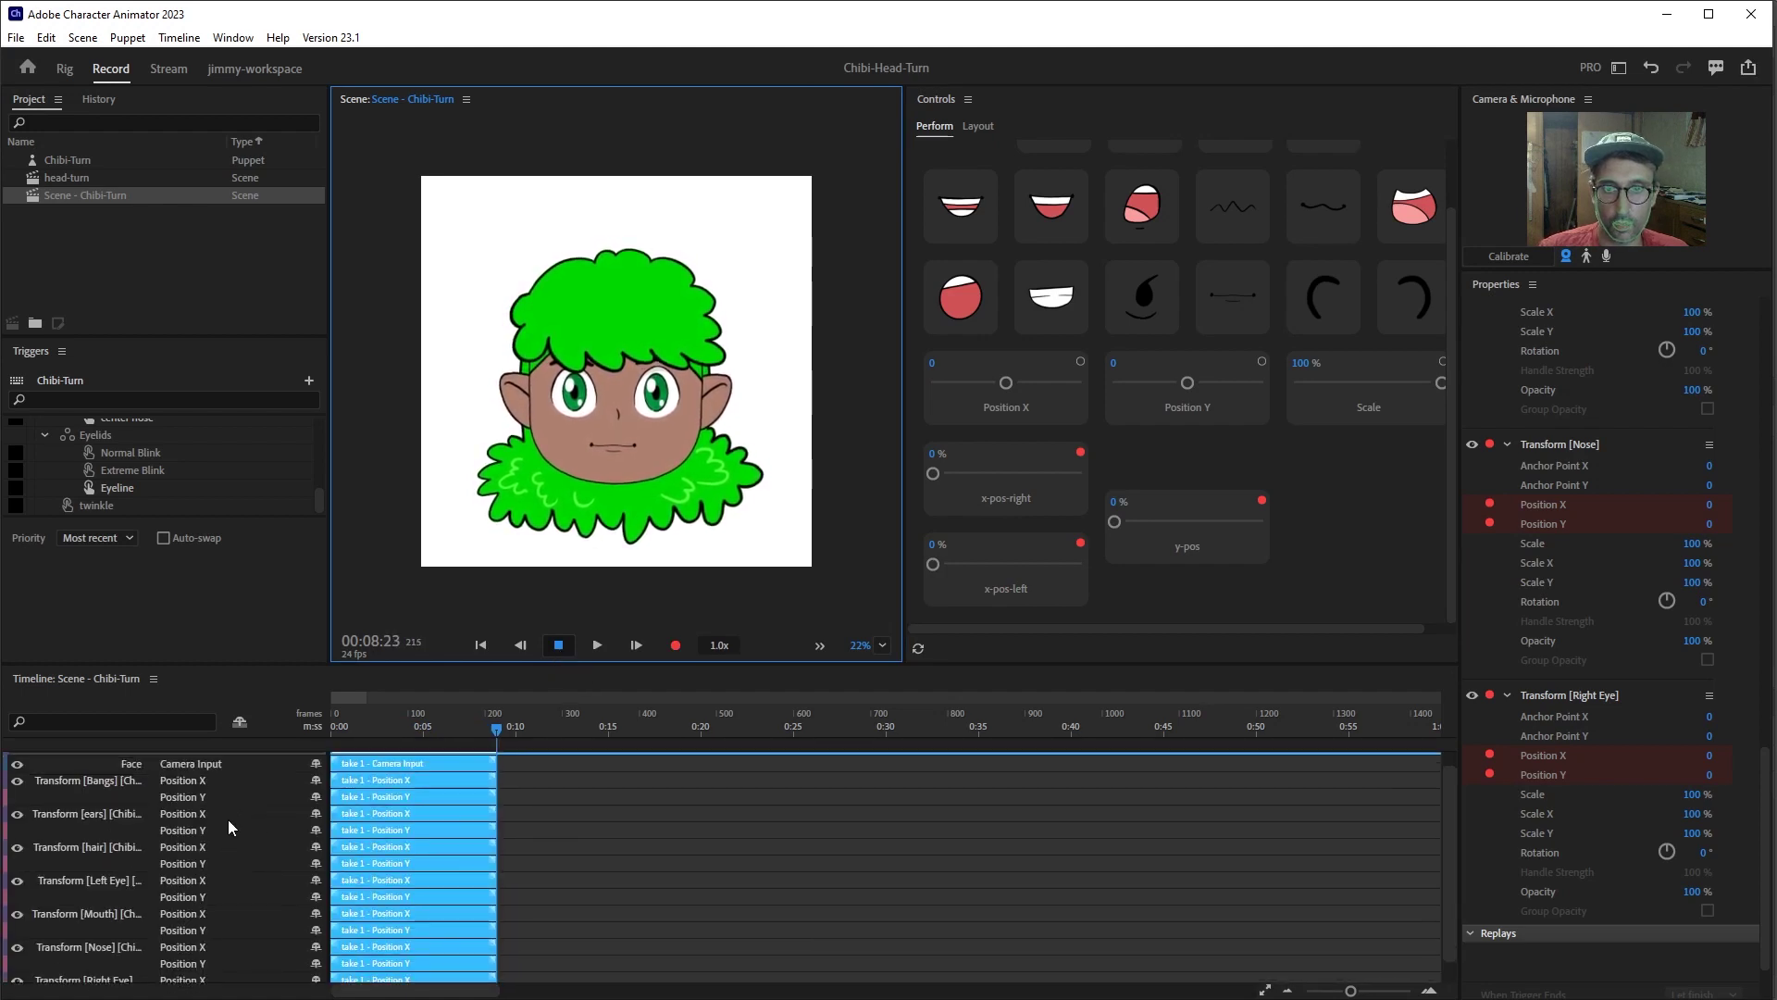
- Delete the recorded camera and position takes from the timeline and disarm the y-pos slider
{"action": "scroll", "coordinate": [228, 819], "scroll_direction": "up", "scroll_amount": 1}
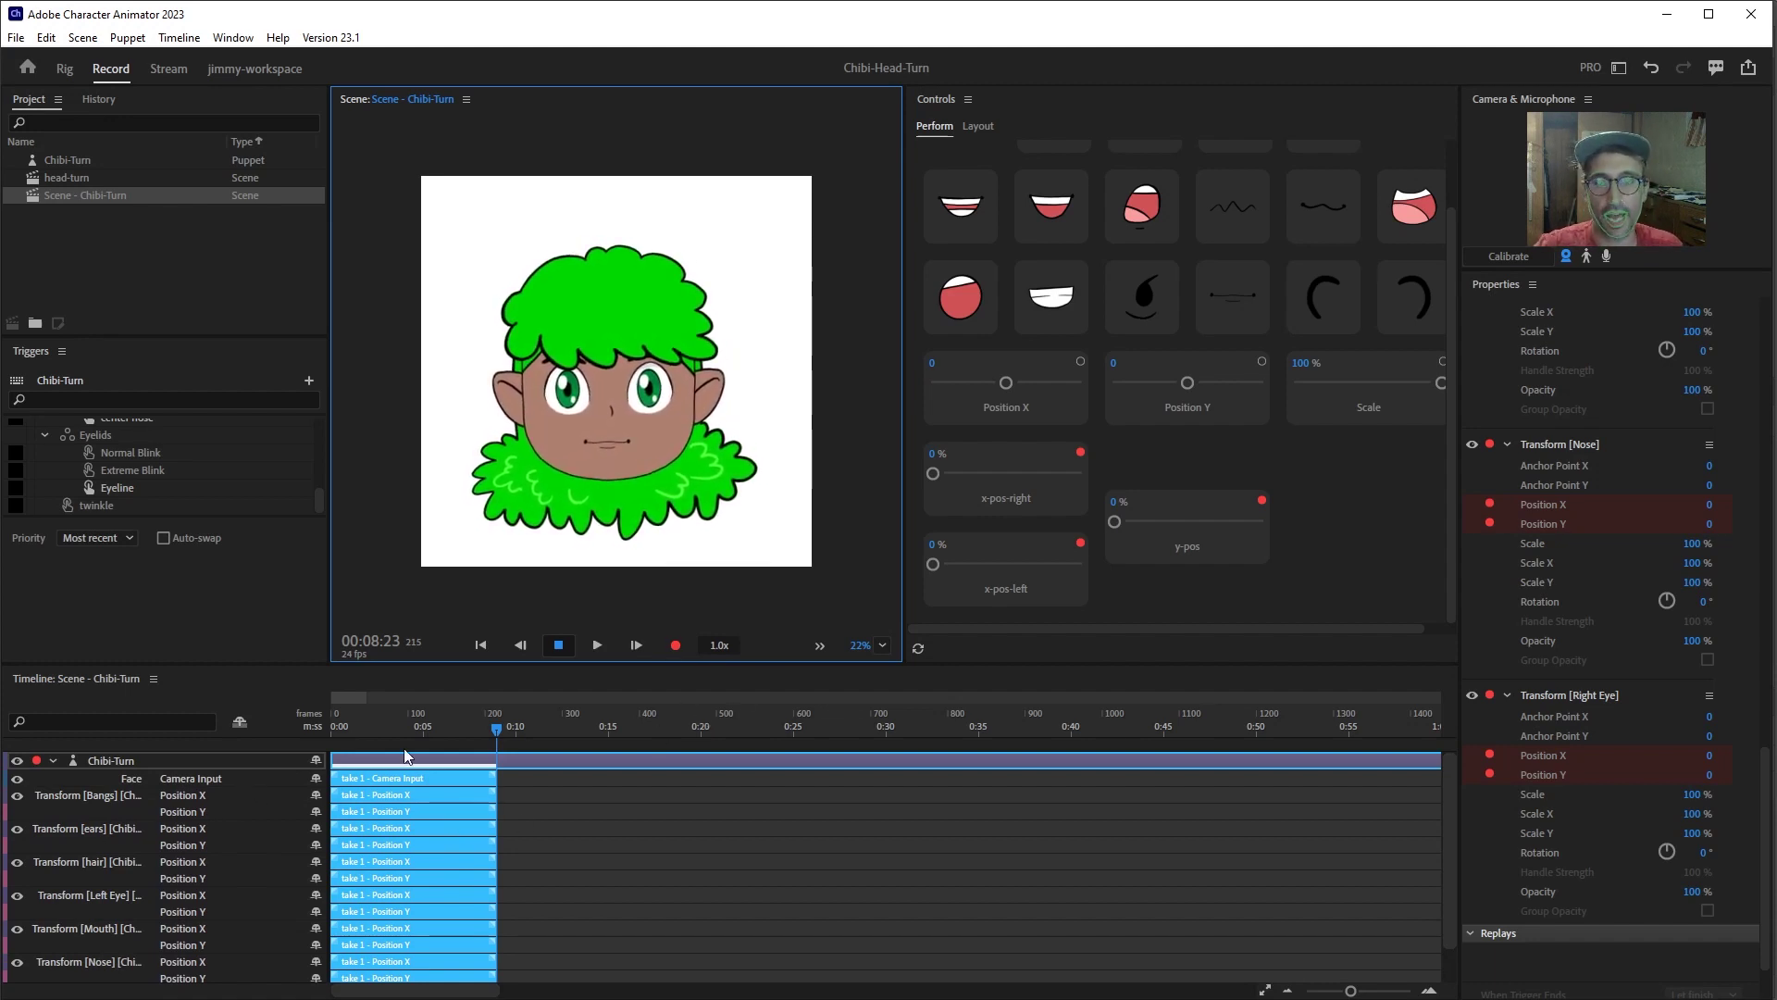
{"action": "scroll", "coordinate": [154, 846], "scroll_direction": "down", "scroll_amount": 1}
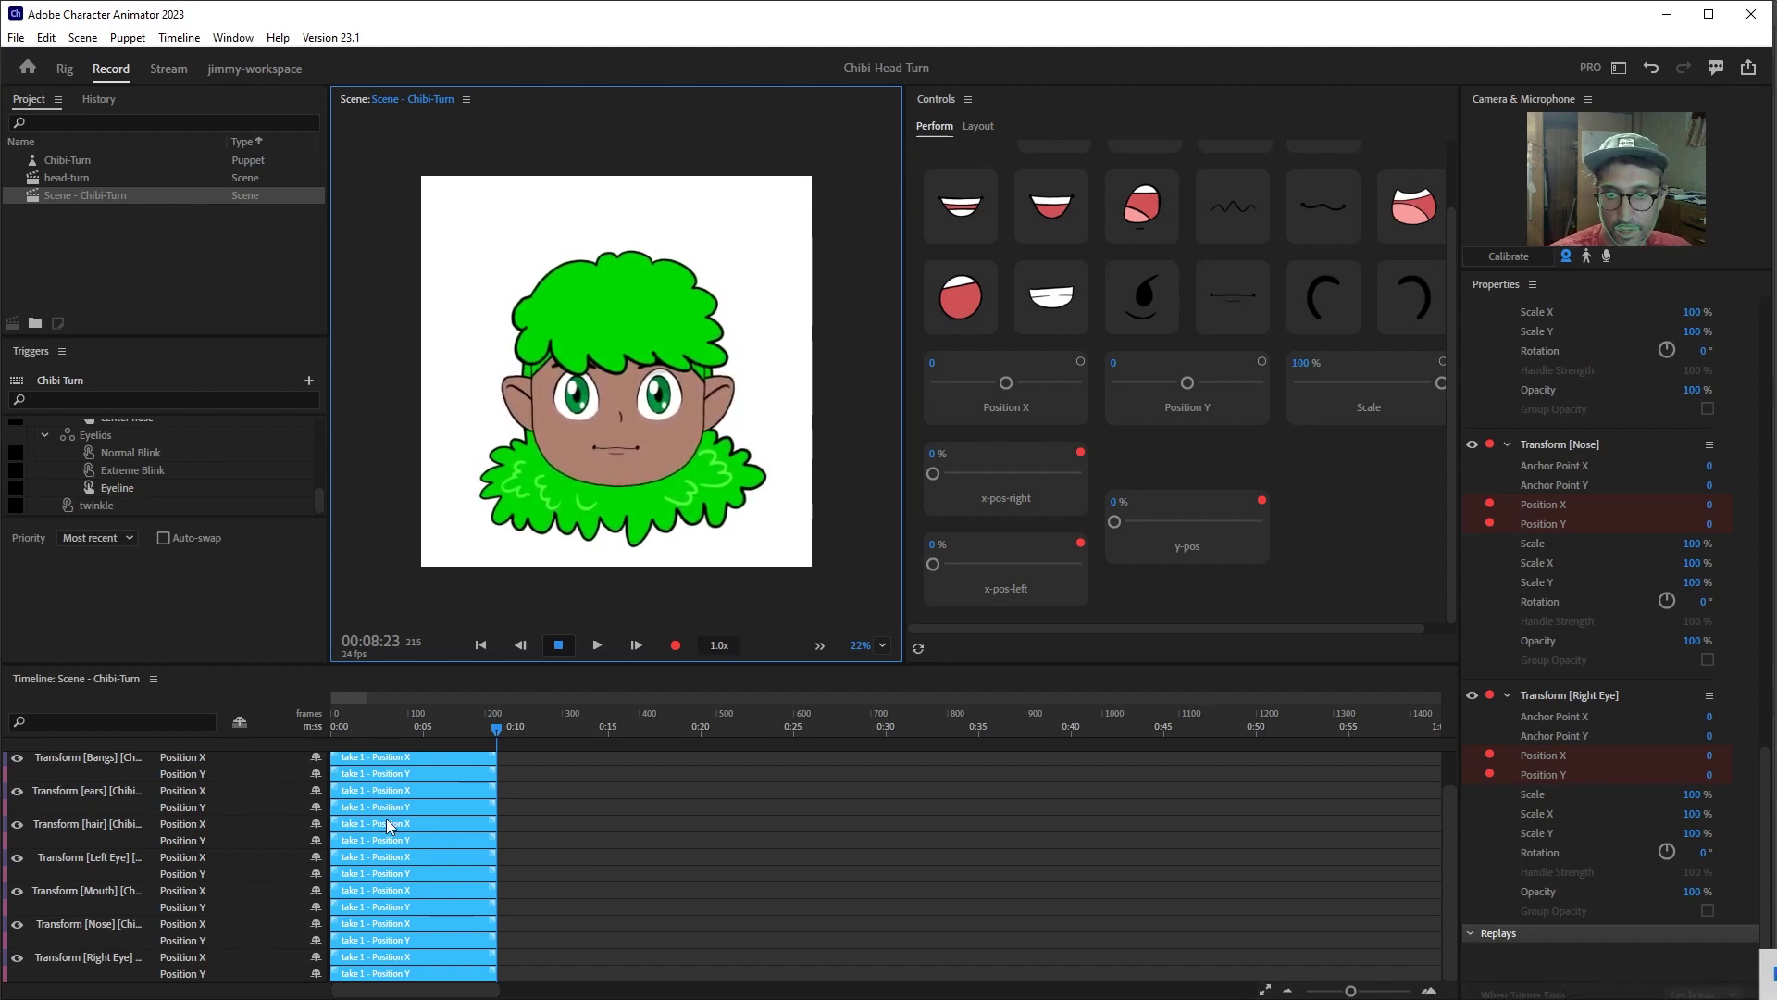
{"action": "right_click", "coordinate": [386, 819]}
{"action": "right_click", "coordinate": [398, 779]}
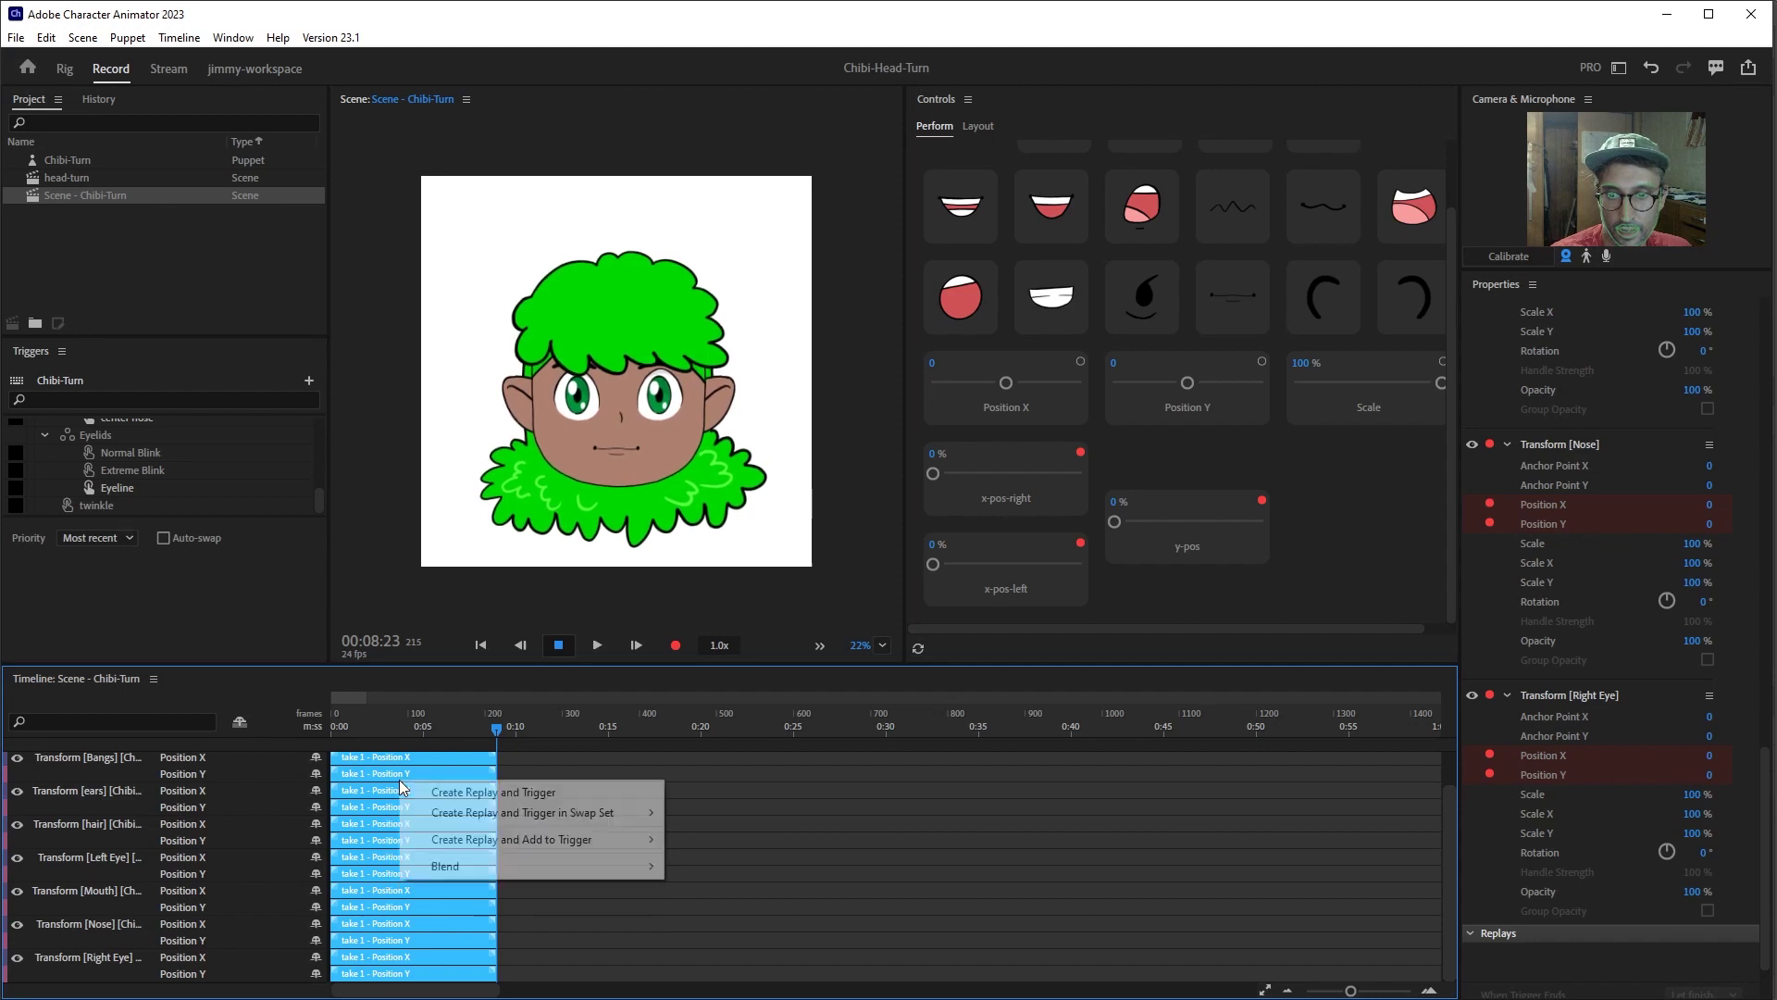
{"action": "left_click", "coordinate": [575, 919]}
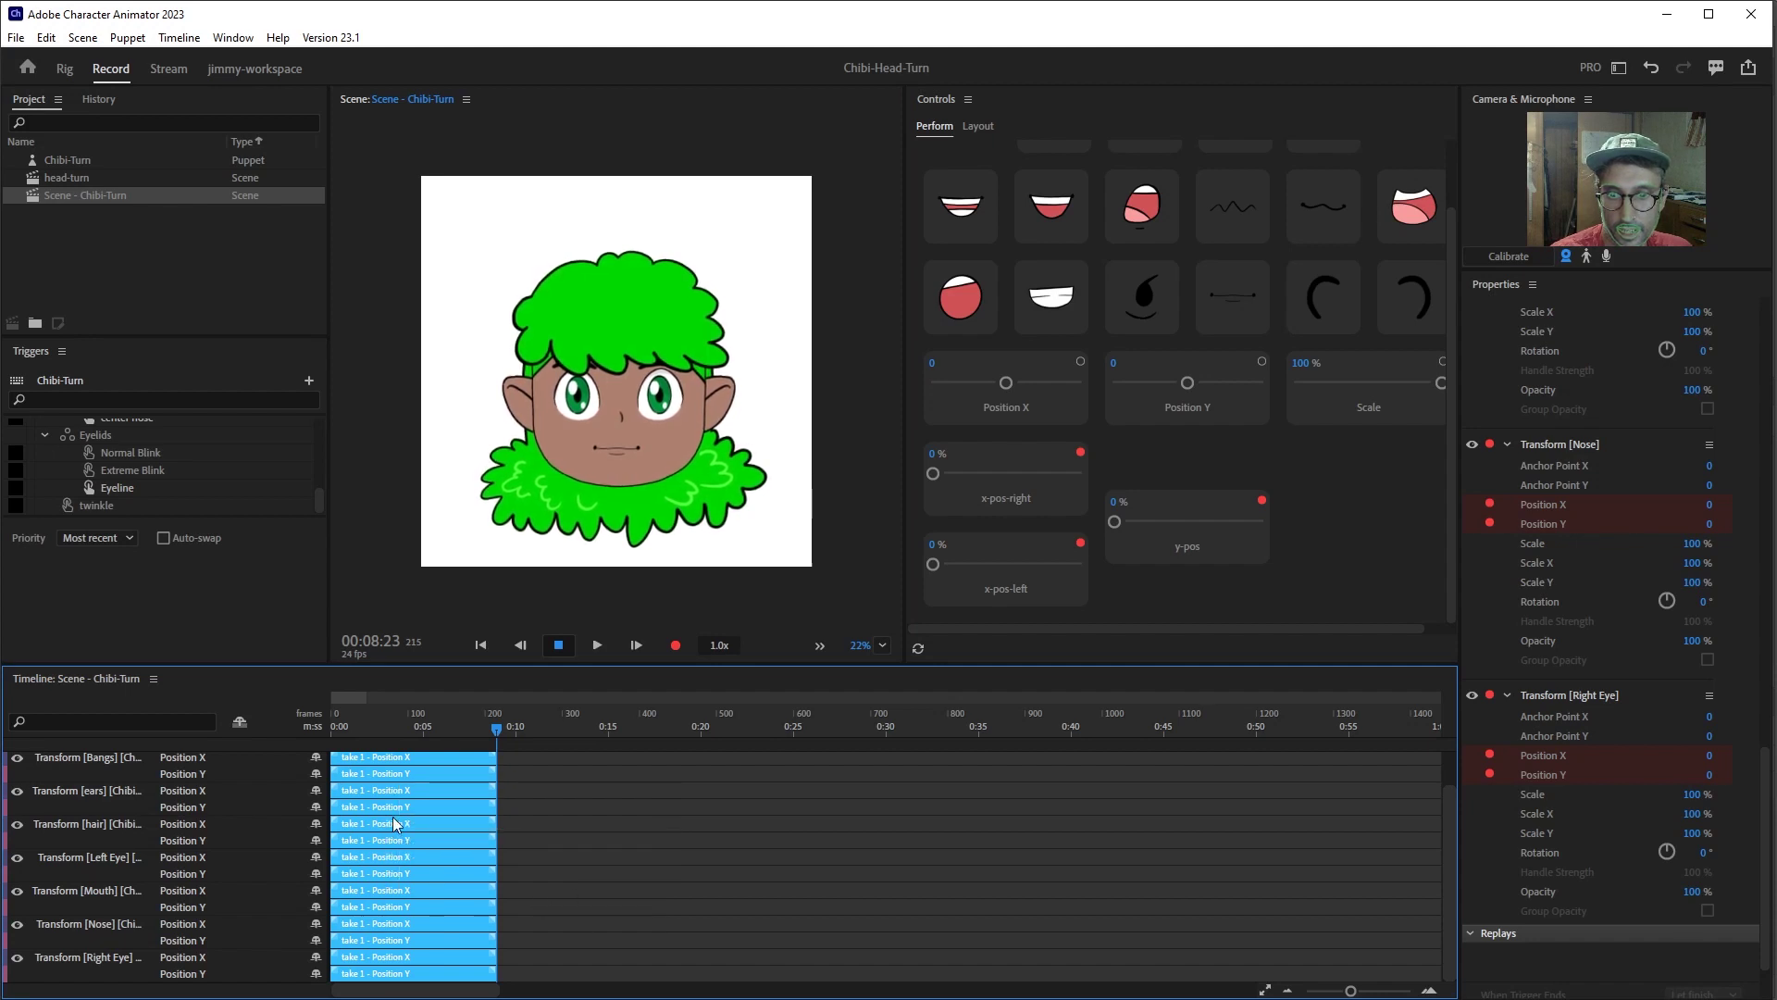
{"action": "key", "text": "Delete"}
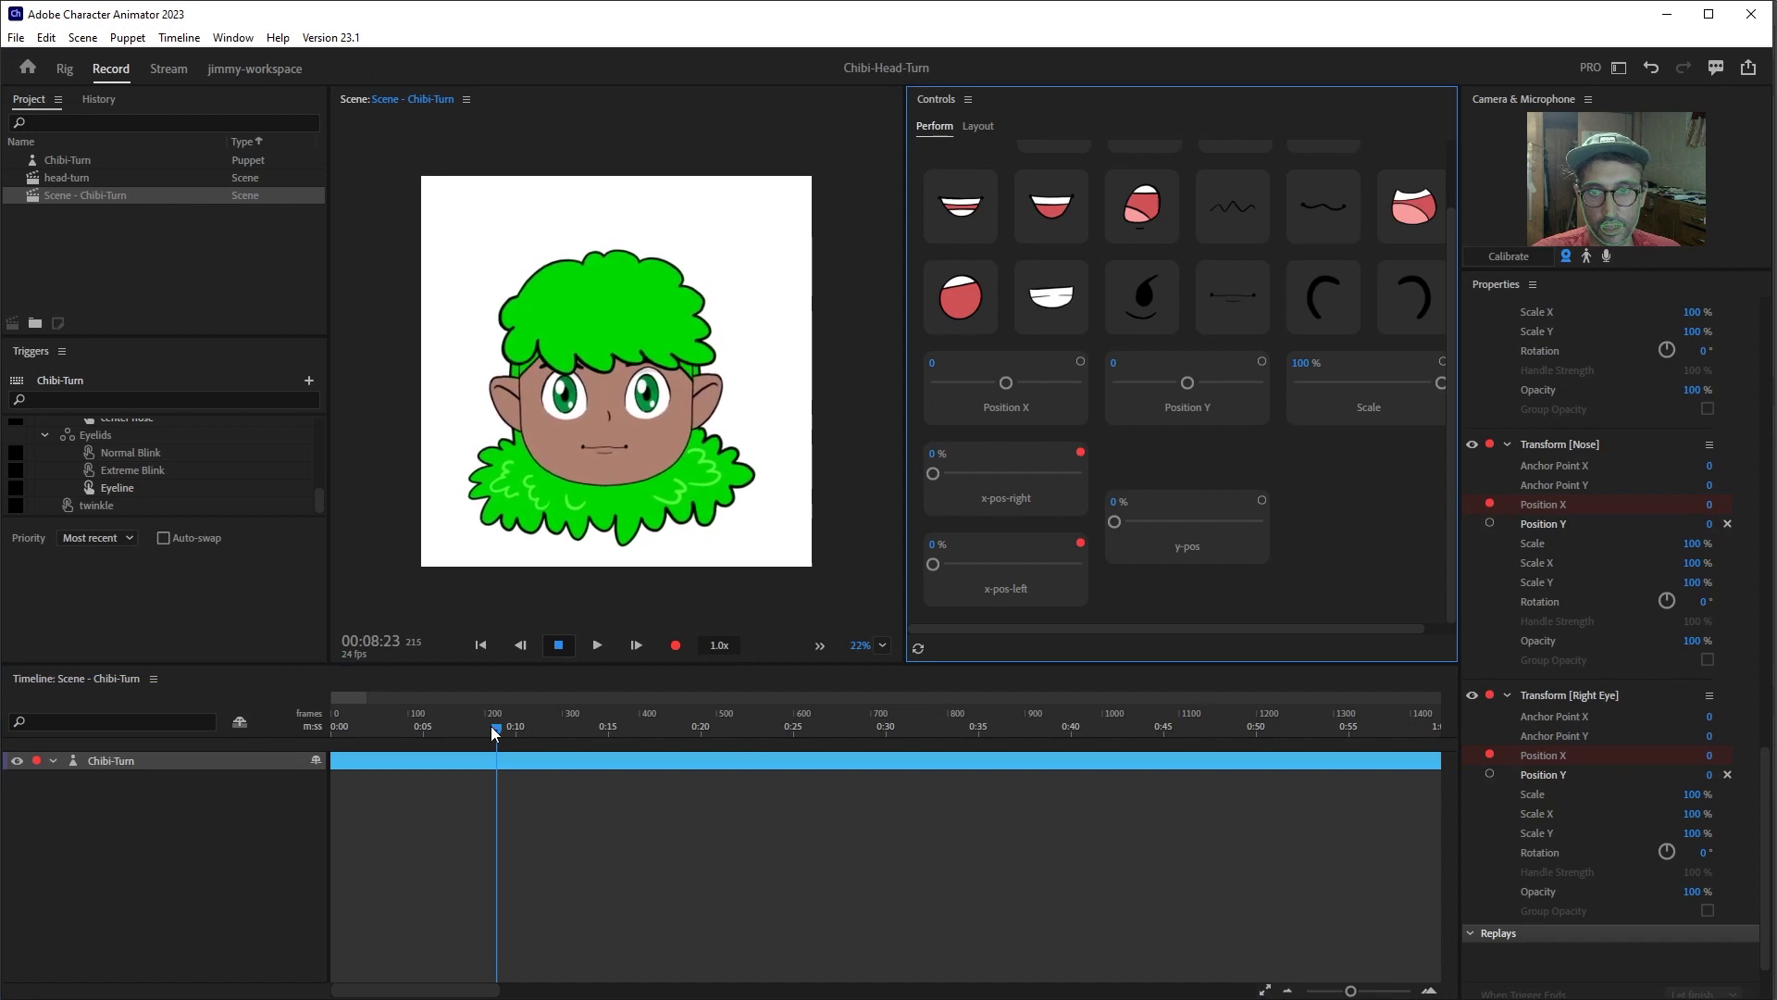
- Set x-pos-right to 100% at frame 0 and record a 1-frame take there
{"action": "left_click_drag", "start_coordinate": [493, 731], "coordinate": [307, 746]}
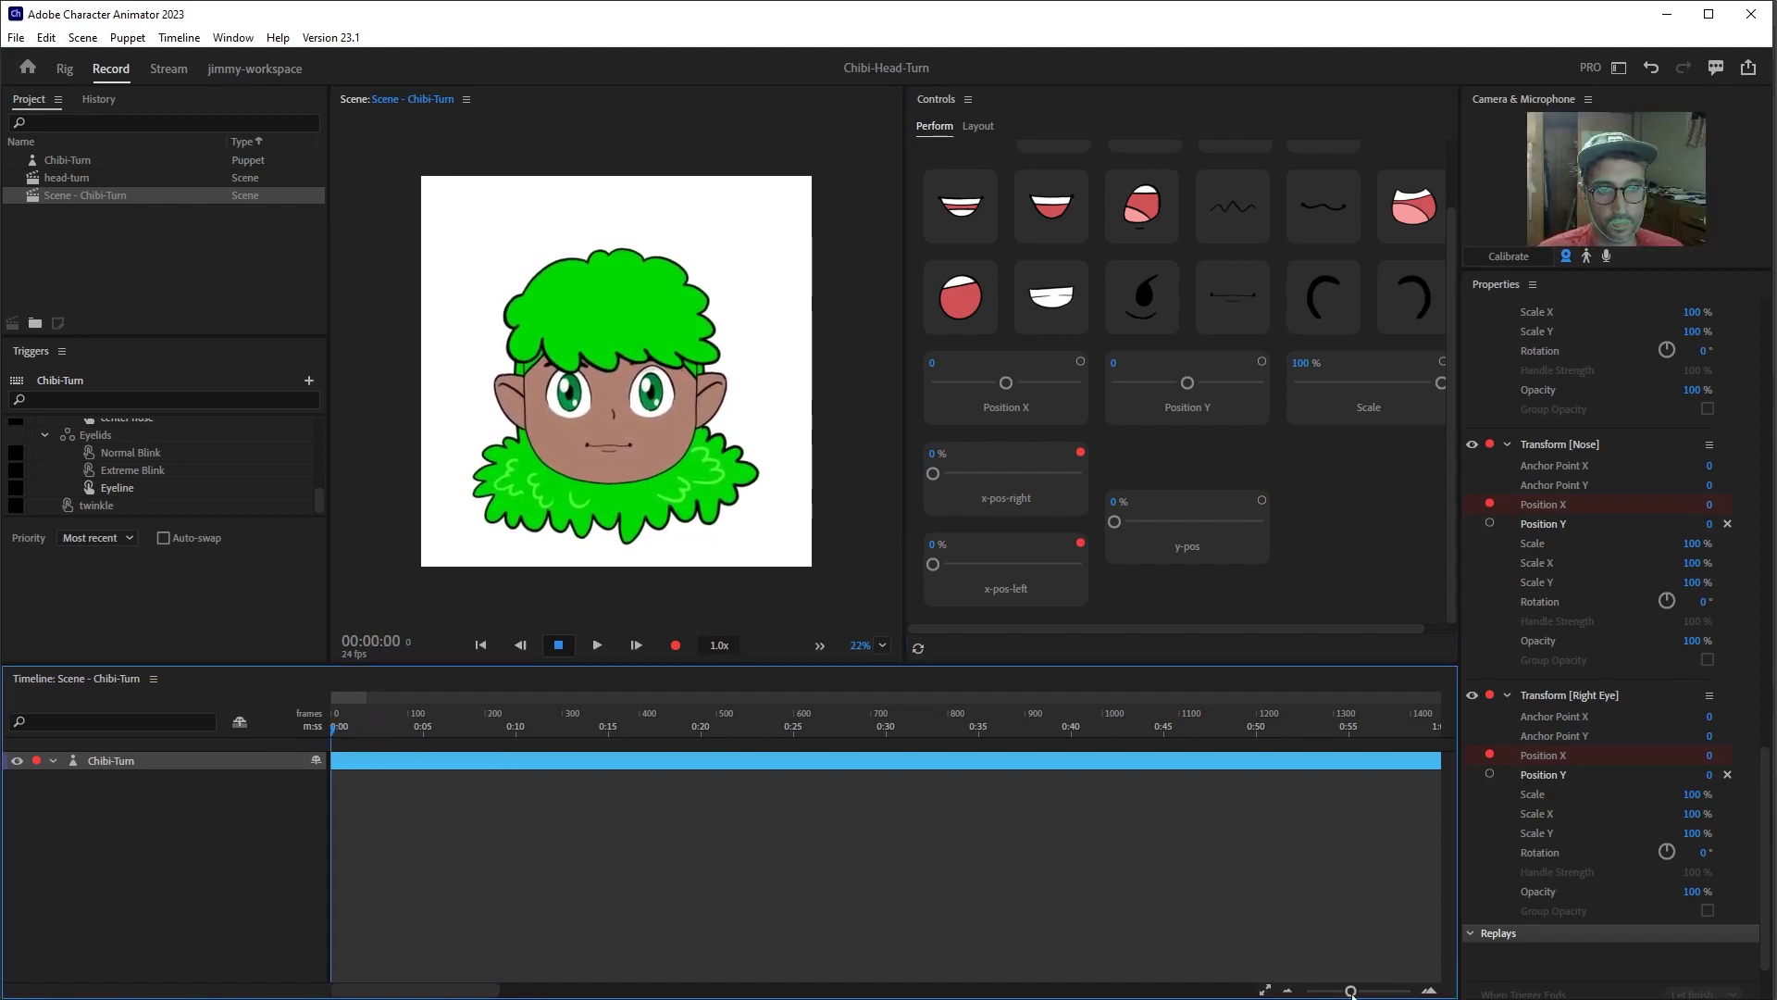
{"action": "left_click_drag", "start_coordinate": [1352, 992], "coordinate": [1403, 992]}
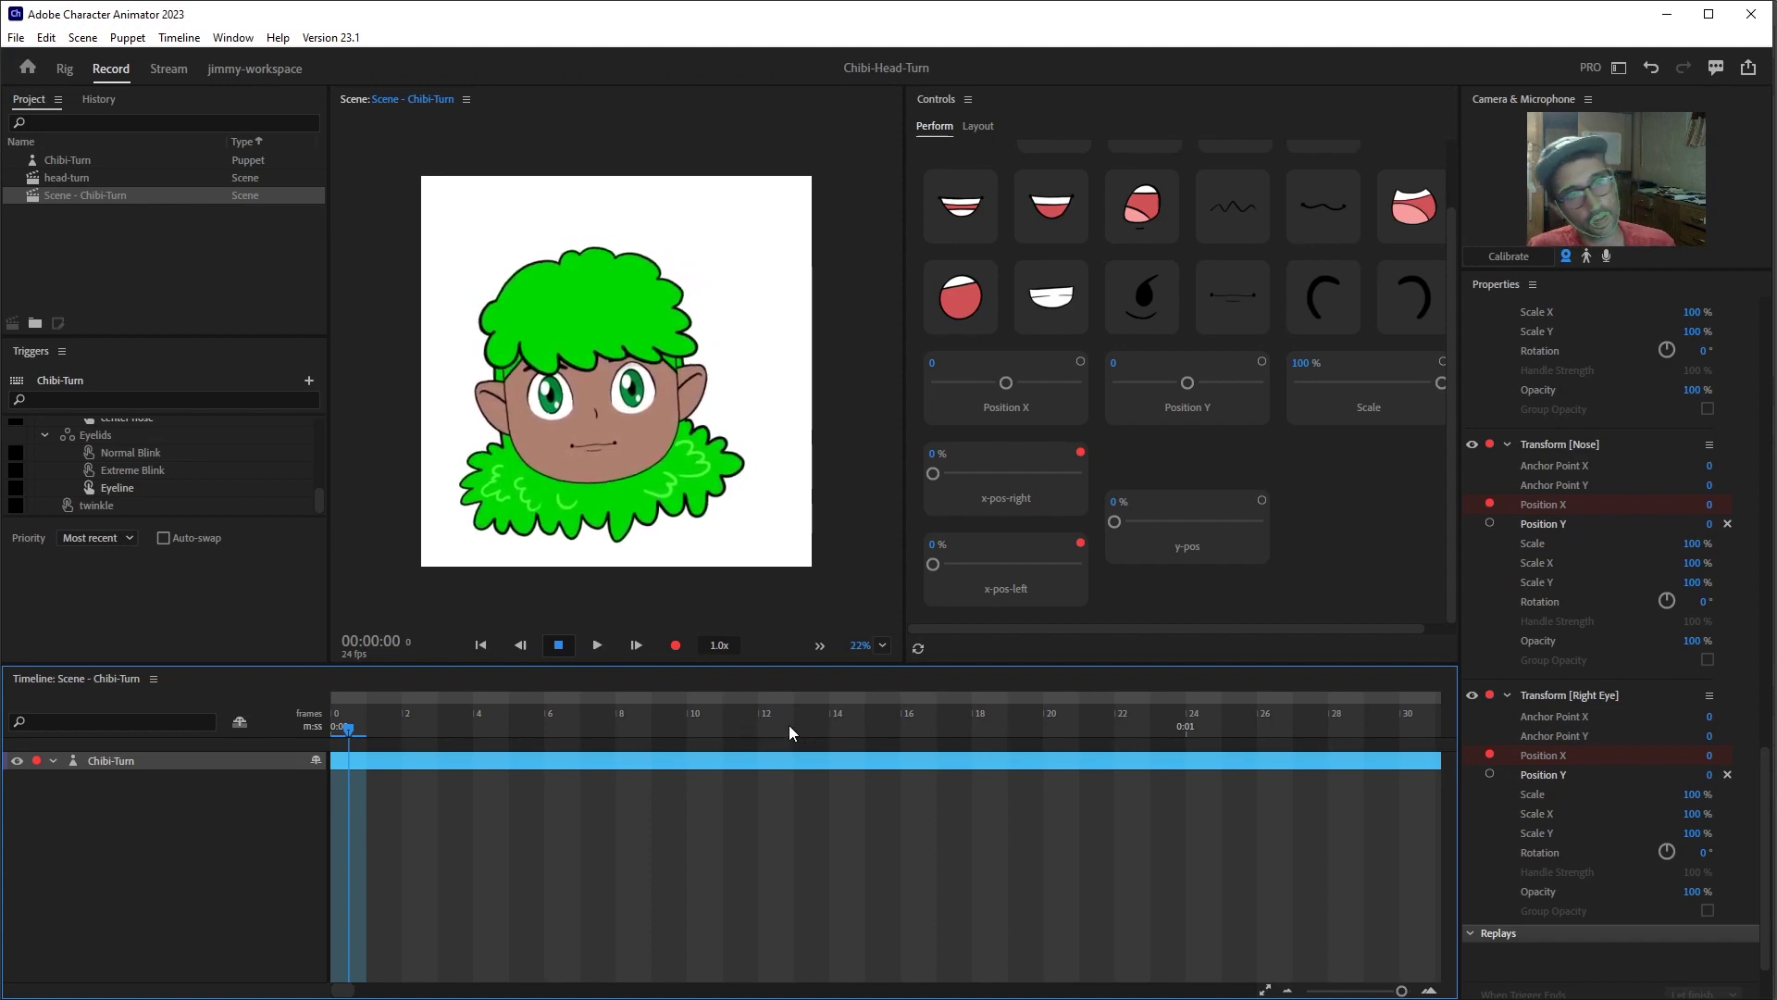
{"action": "left_click", "coordinate": [933, 473]}
{"action": "left_click_drag", "start_coordinate": [933, 474], "coordinate": [1104, 484]}
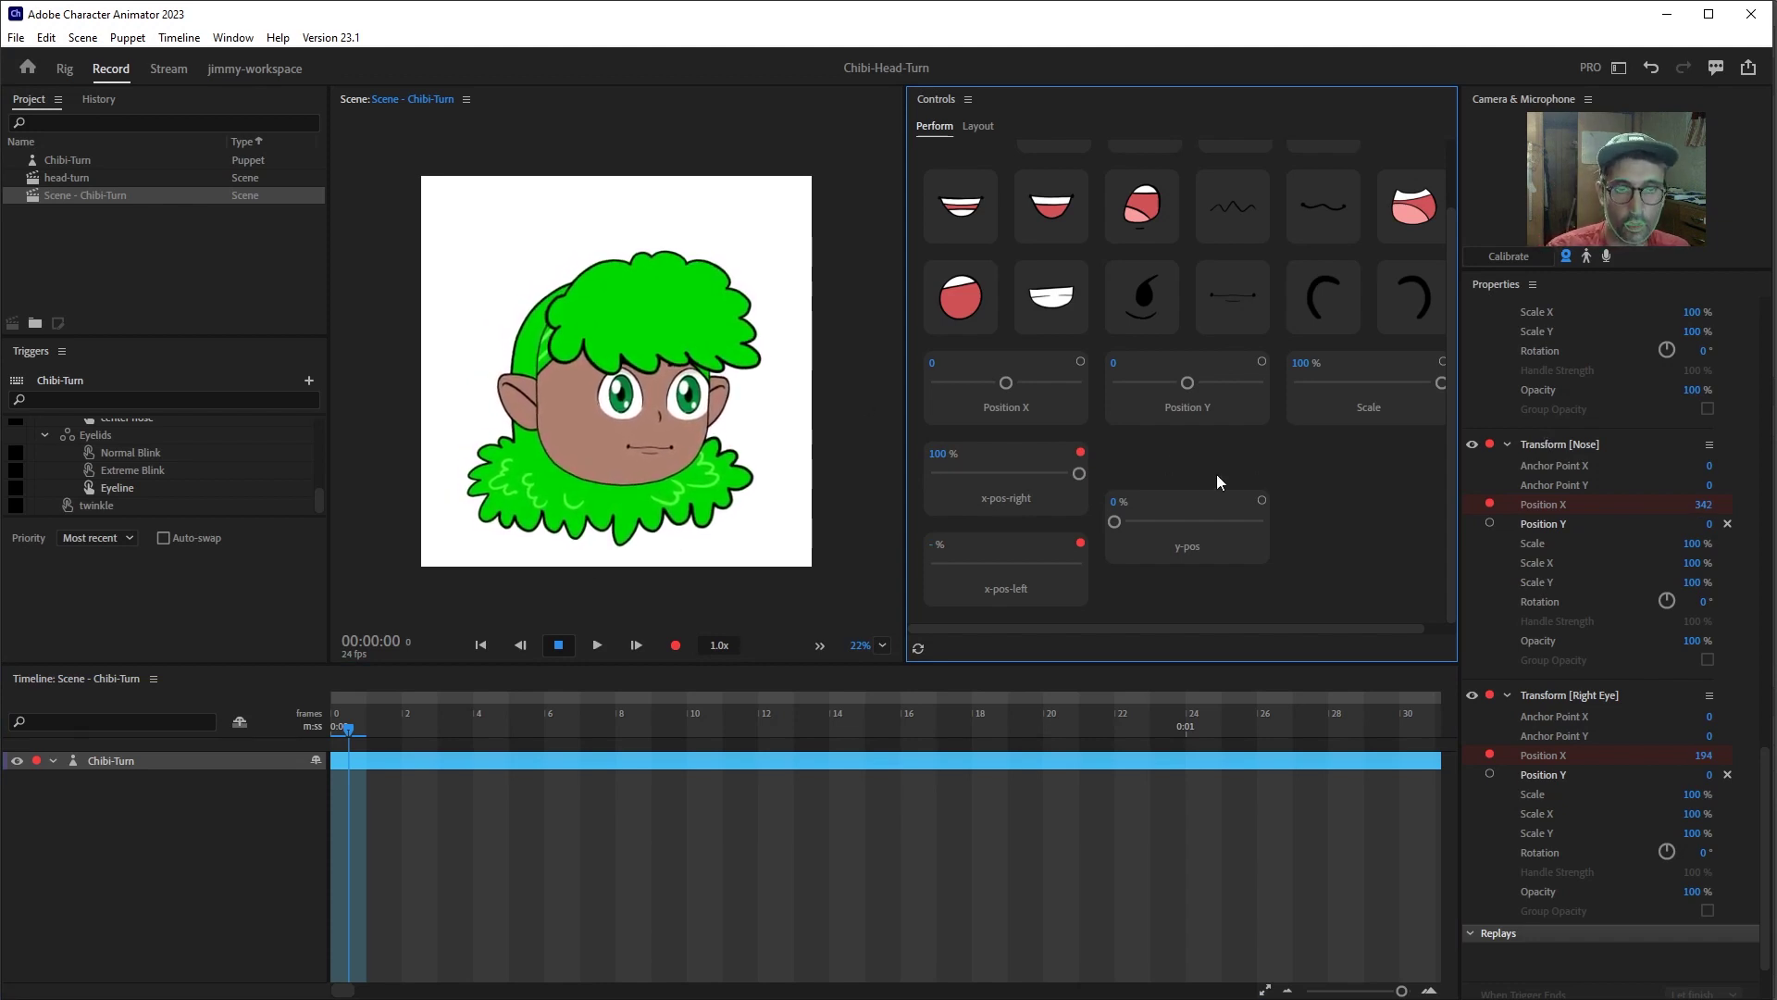
{"action": "left_click", "coordinate": [179, 37]}
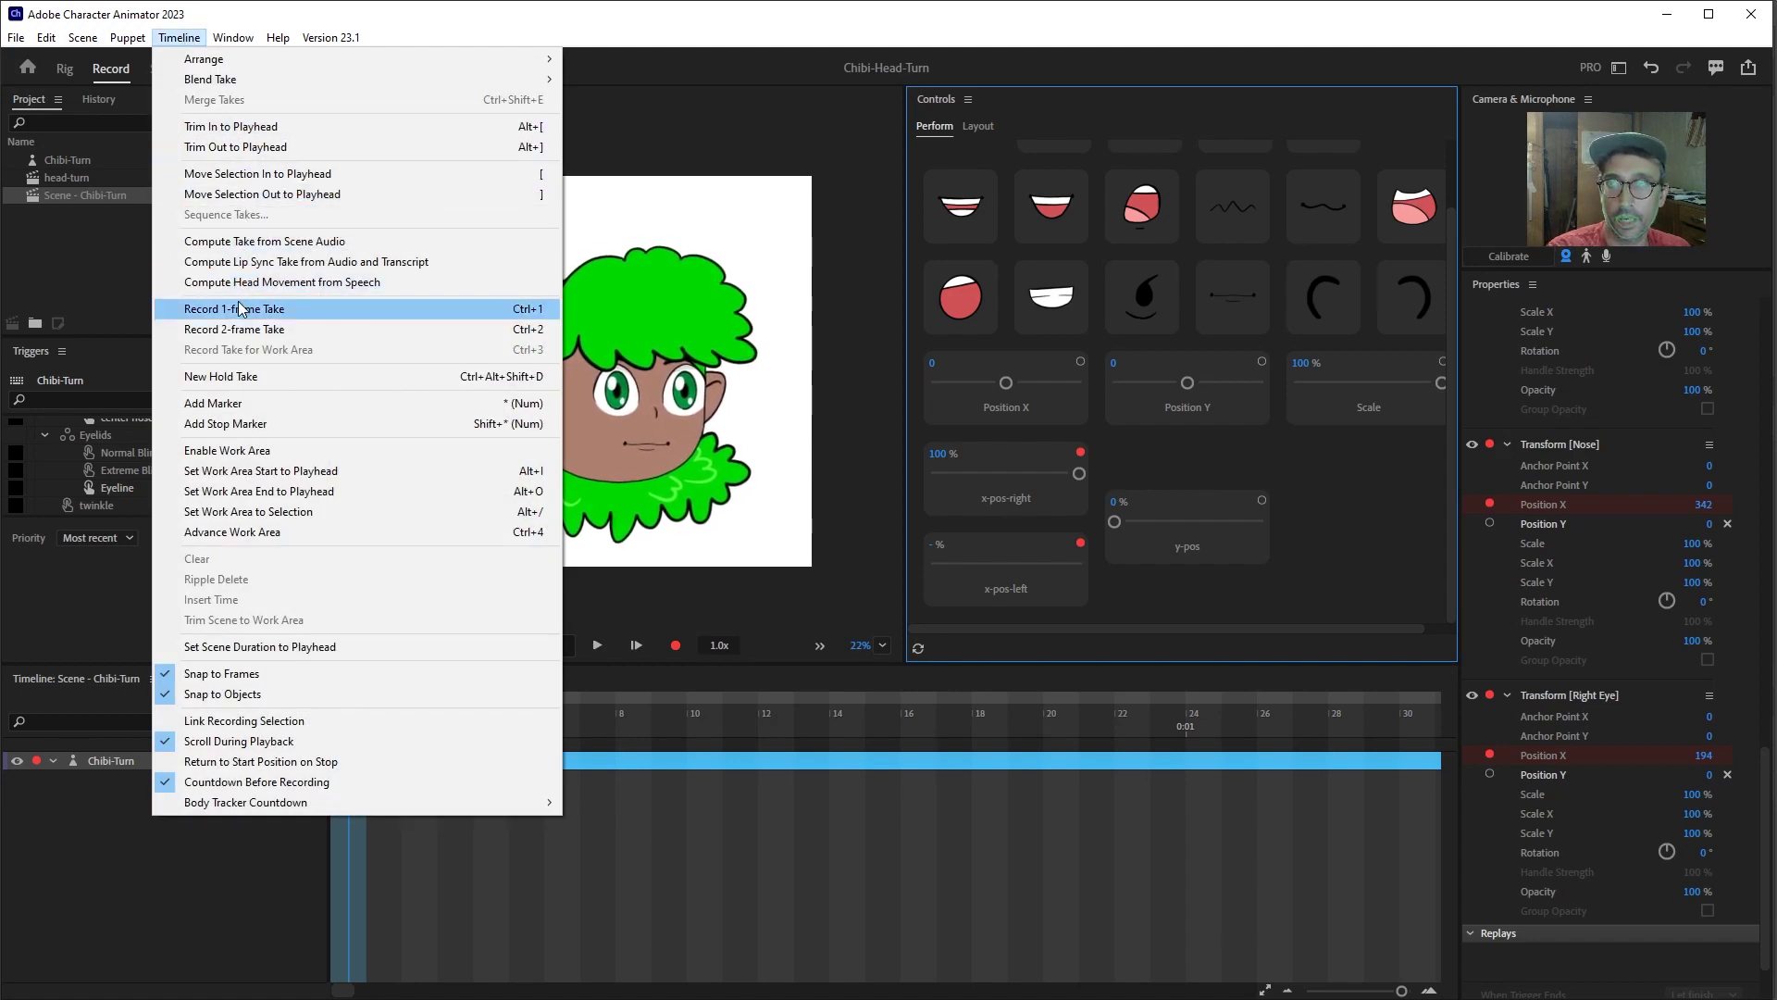
{"action": "left_click", "coordinate": [1005, 7]}
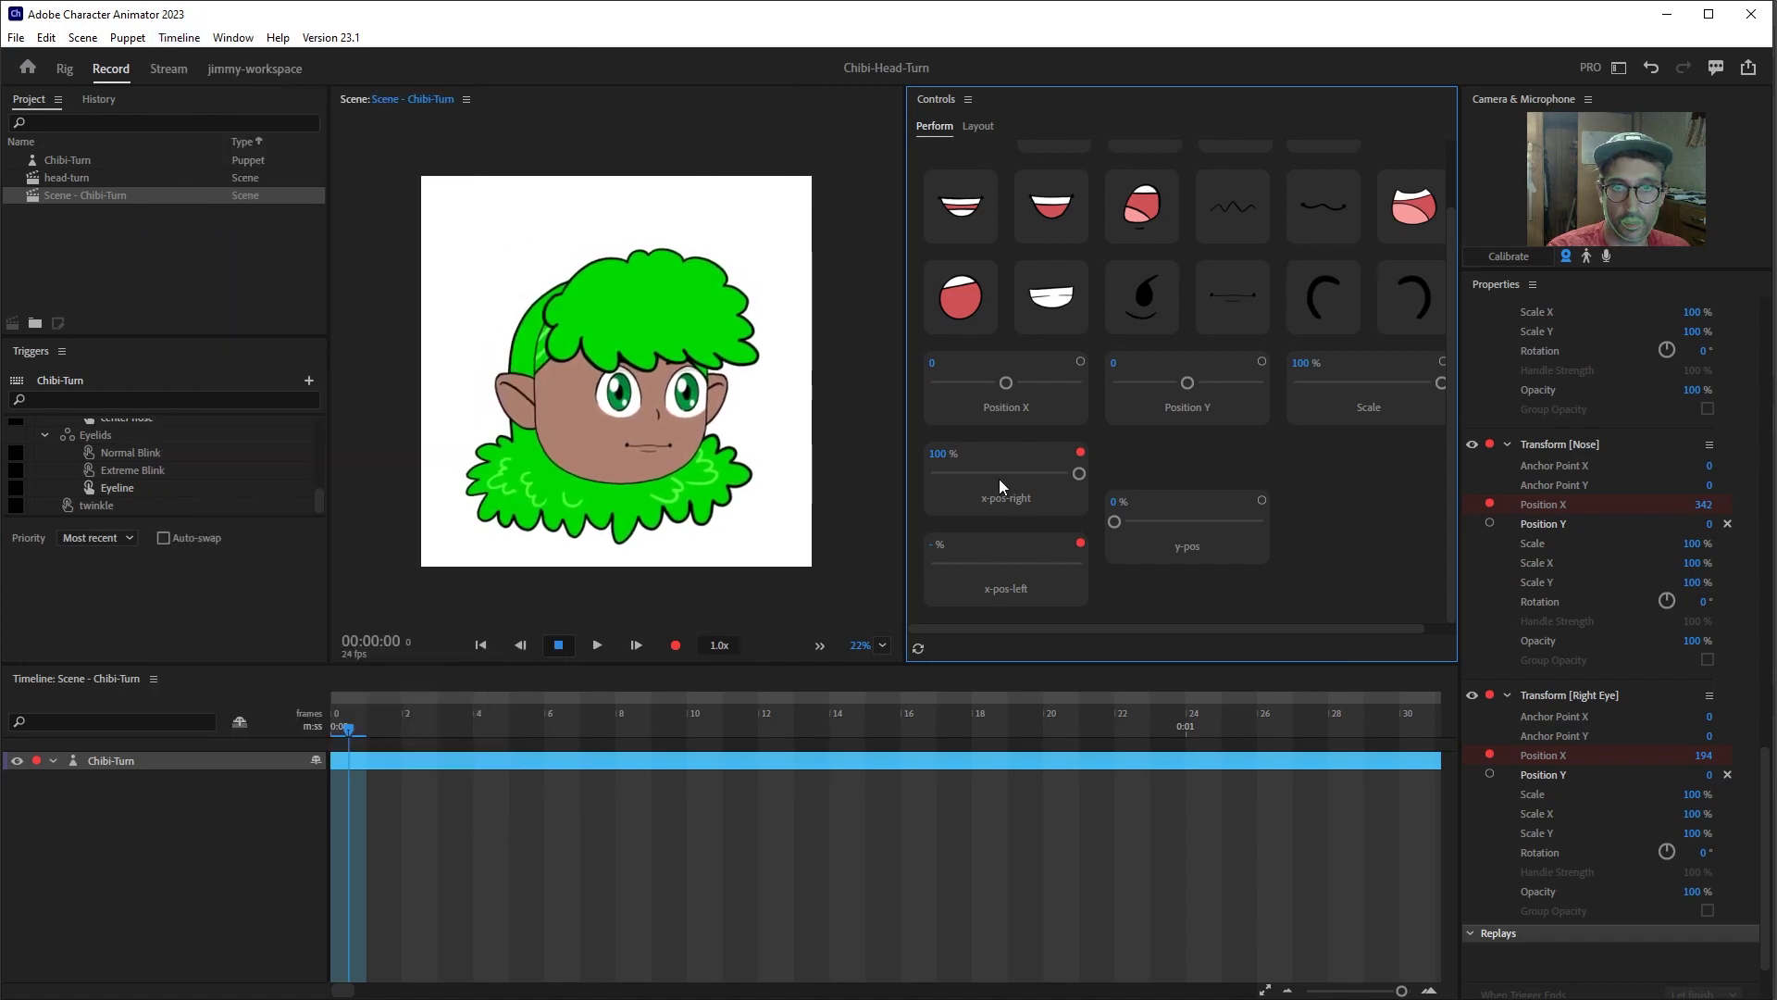
{"action": "left_click_drag", "start_coordinate": [996, 479], "coordinate": [539, 833]}
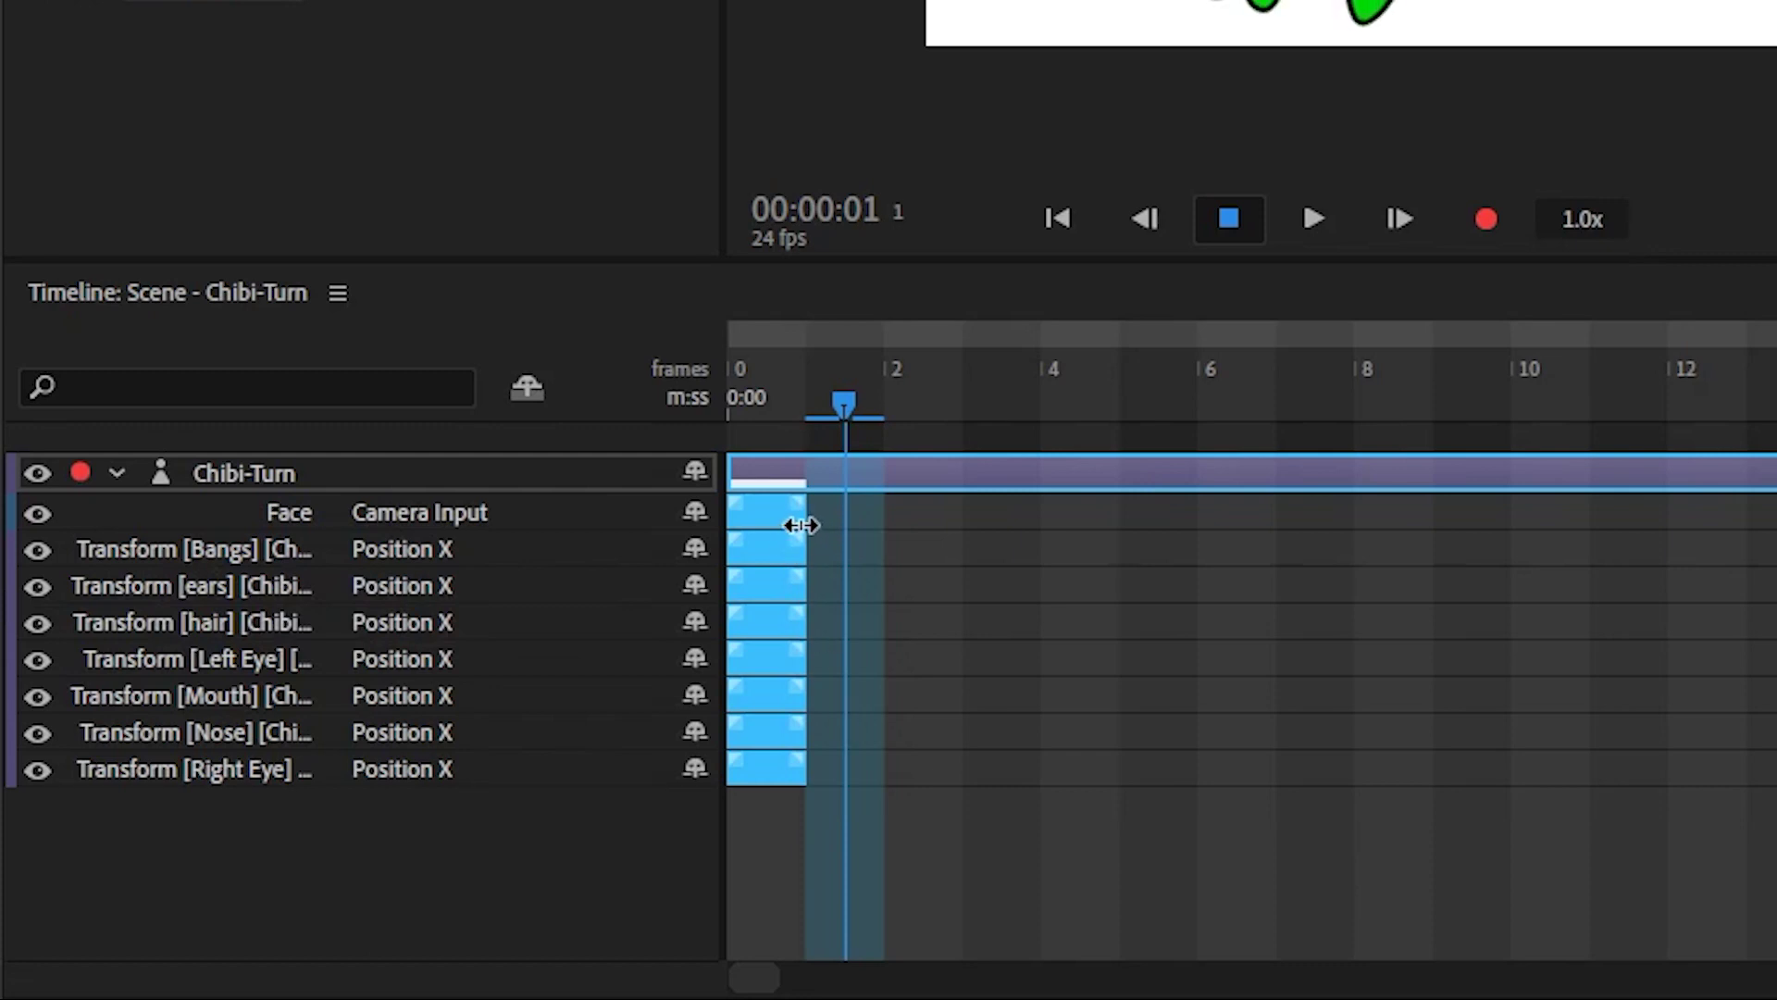
- Extend the recorded takes to frame 12, blend them in up to about frame 11, and scrub through the head turn
{"action": "left_click_drag", "start_coordinate": [800, 523], "coordinate": [1697, 436]}
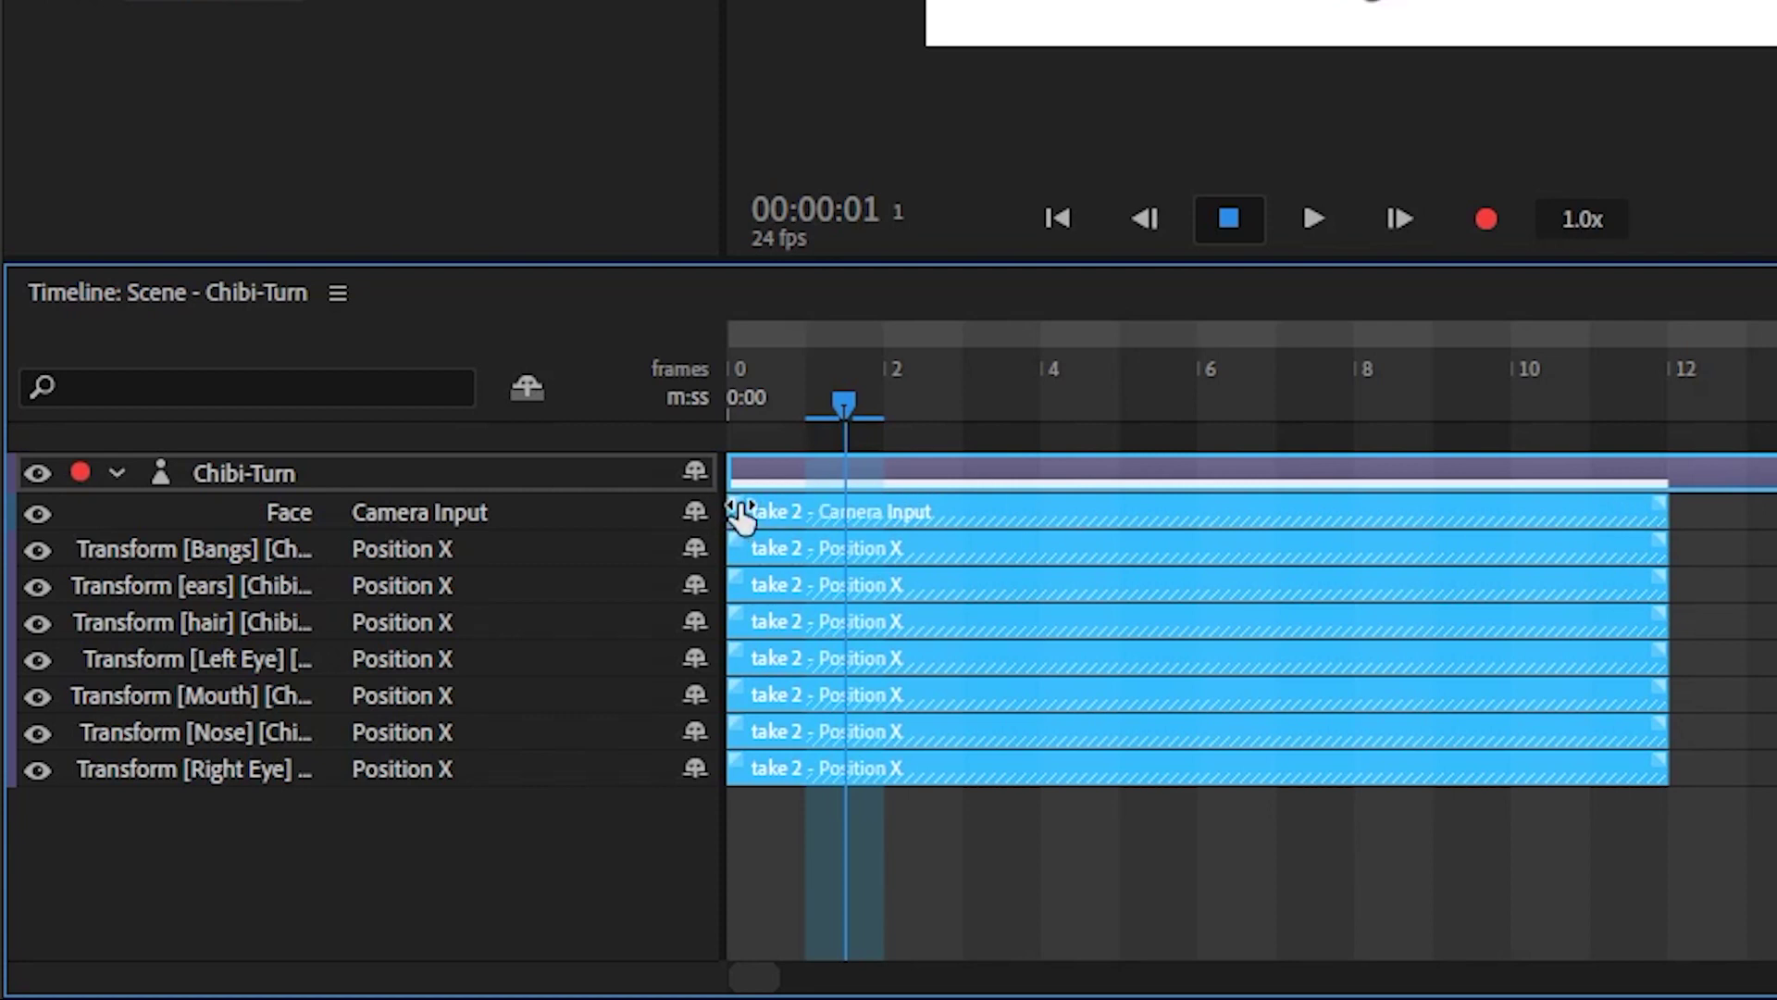
{"action": "left_click_drag", "start_coordinate": [740, 516], "coordinate": [1586, 487]}
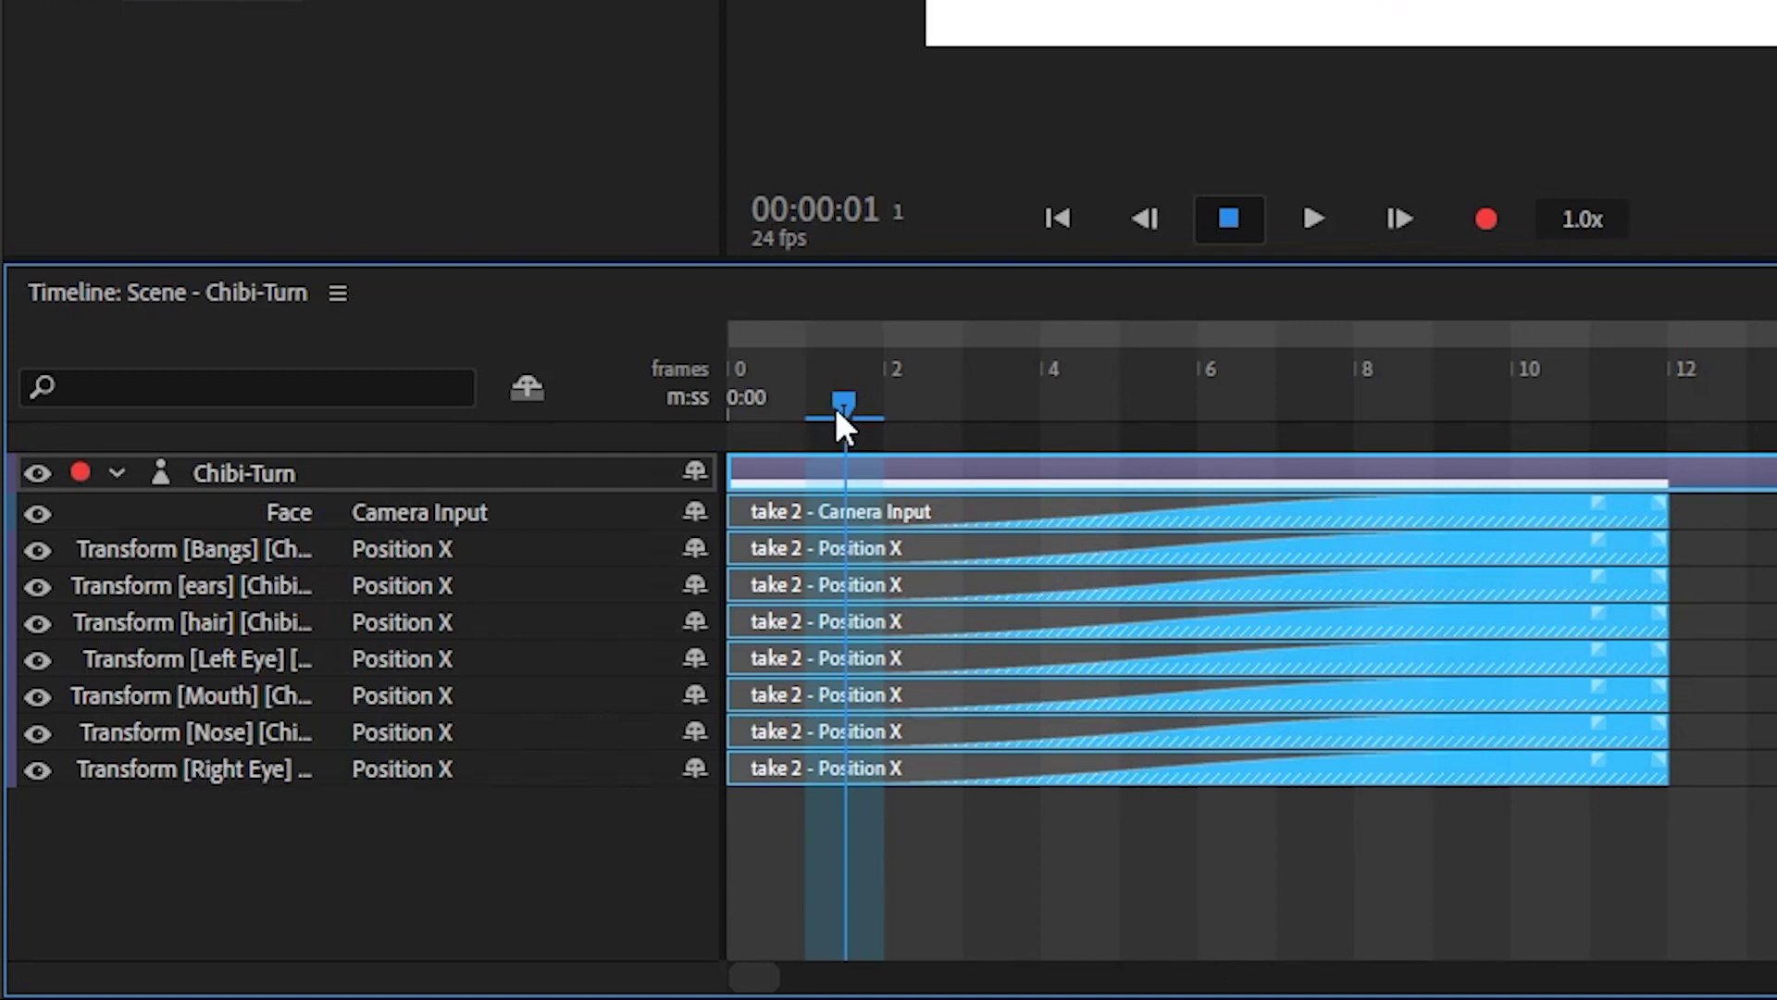
{"action": "left_click_drag", "start_coordinate": [840, 400], "coordinate": [1205, 418]}
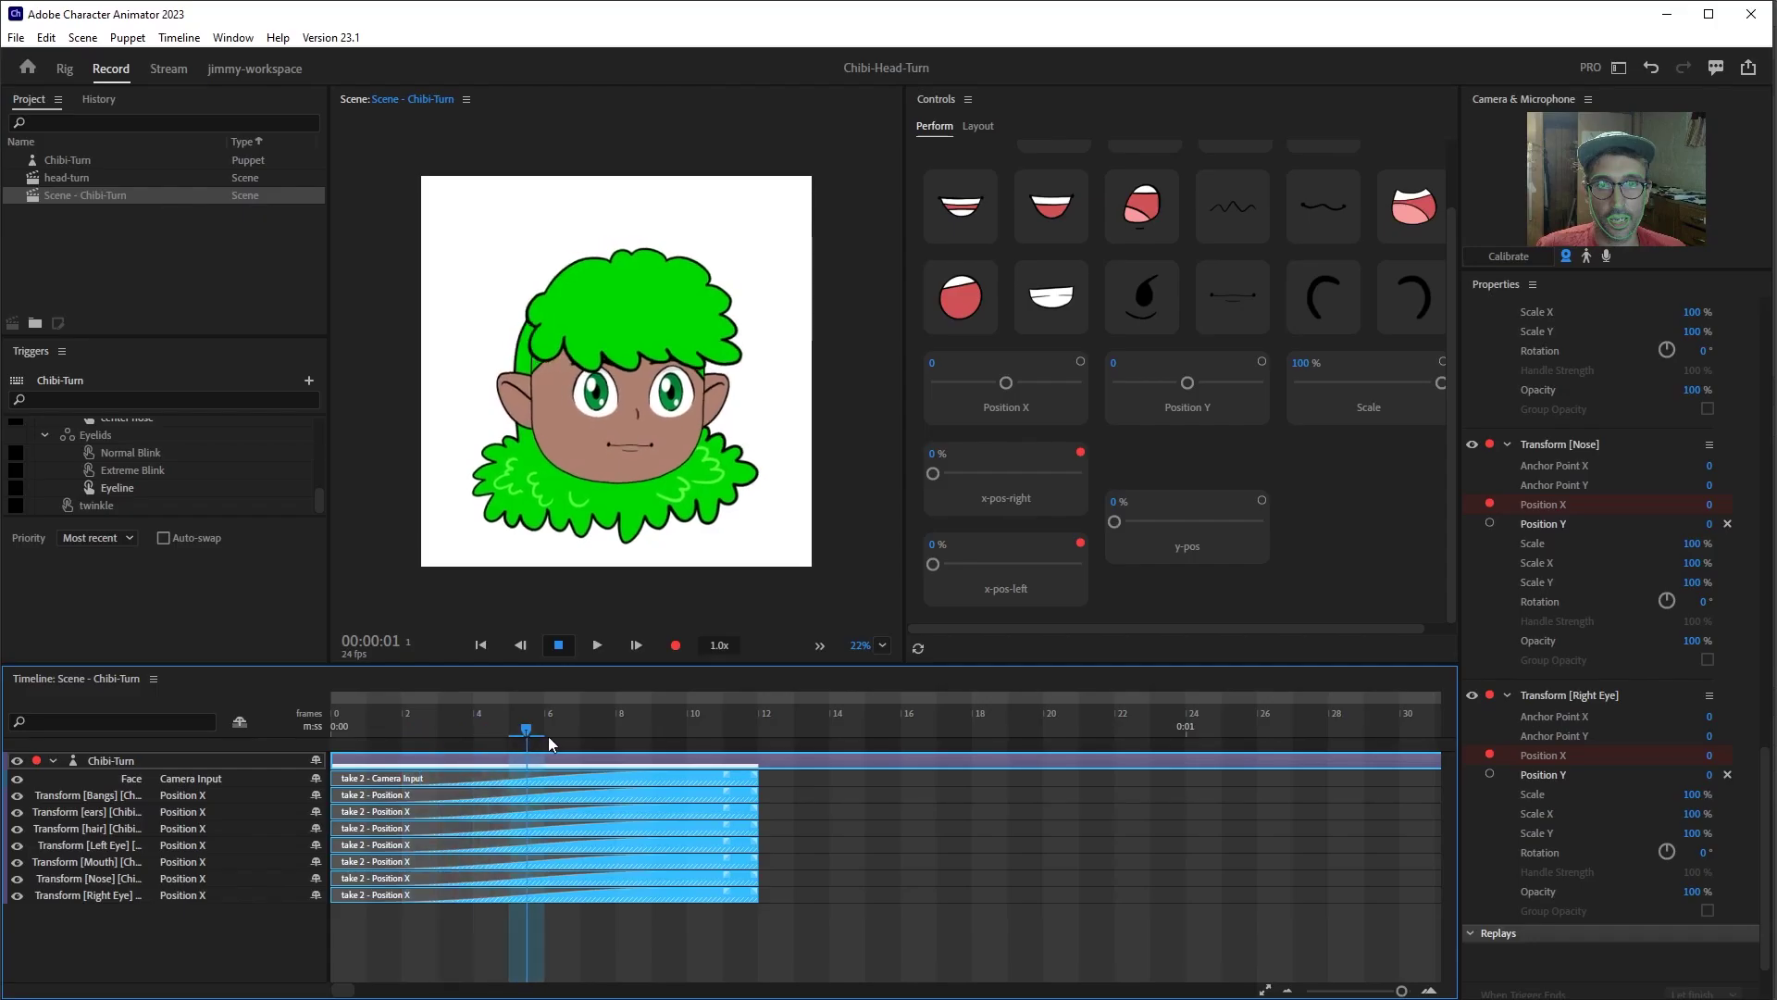
{"action": "left_click_drag", "start_coordinate": [548, 736], "coordinate": [882, 729]}
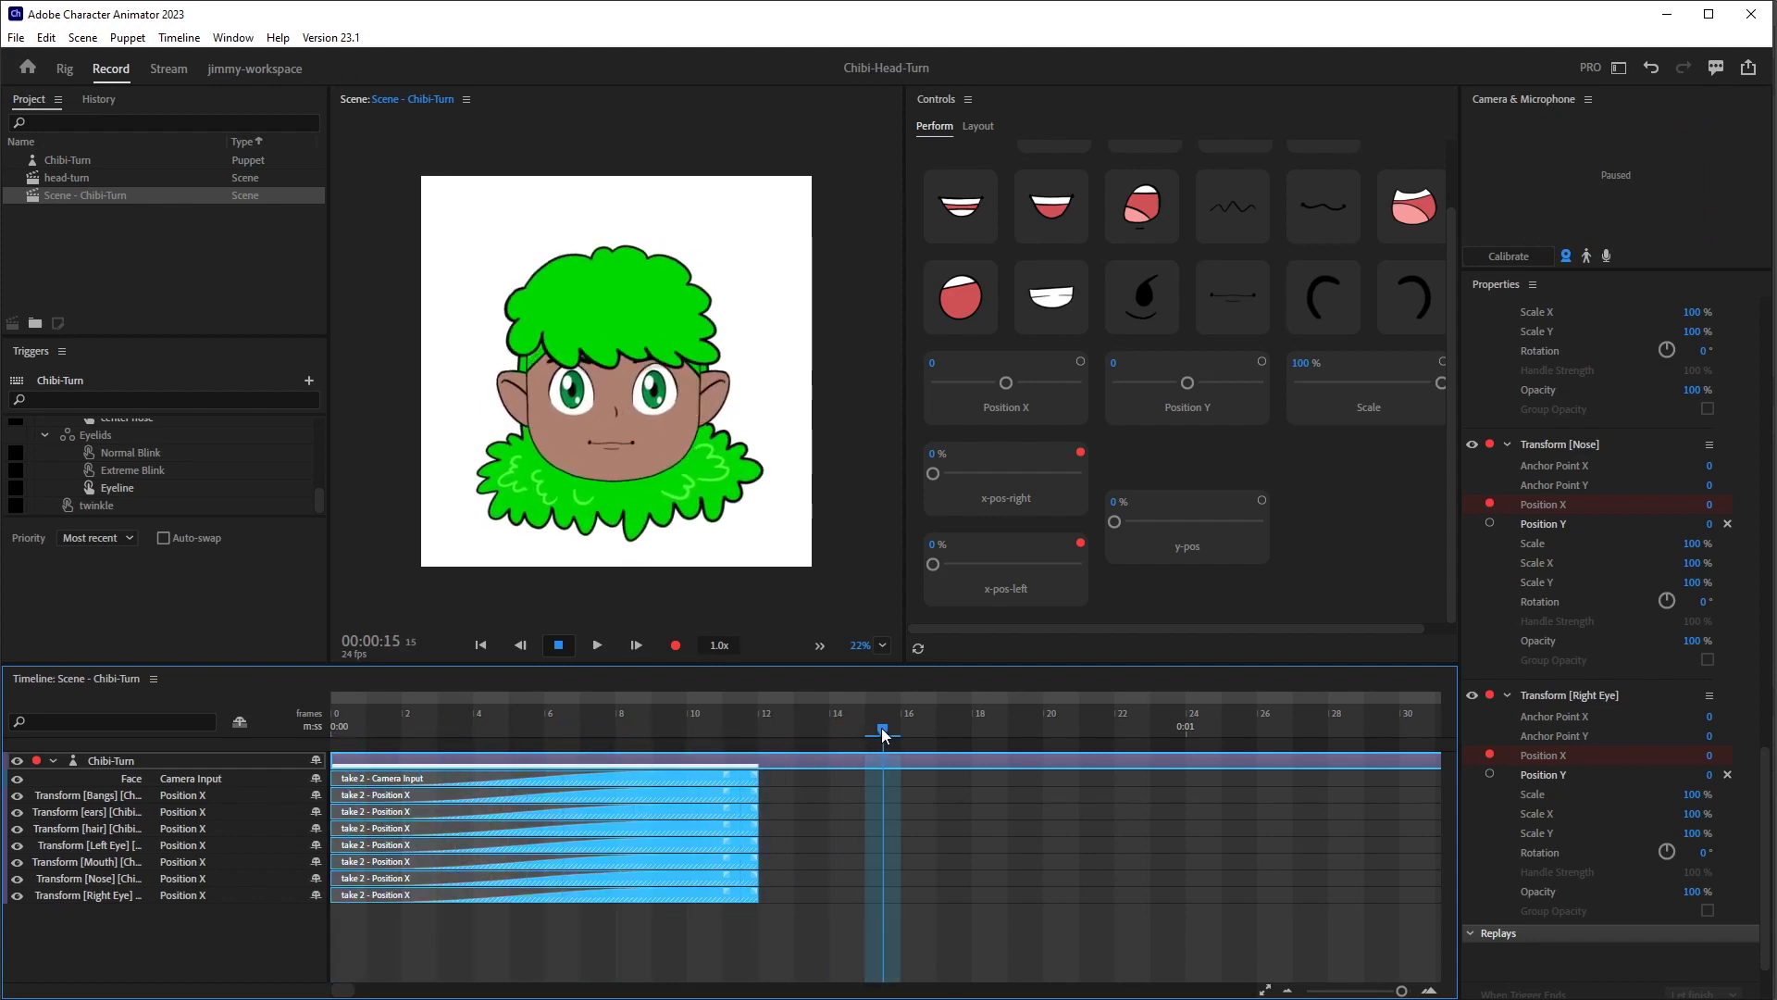
- Create a replay and trigger from the blended takes and preview the replay
{"action": "right_click", "coordinate": [635, 777]}
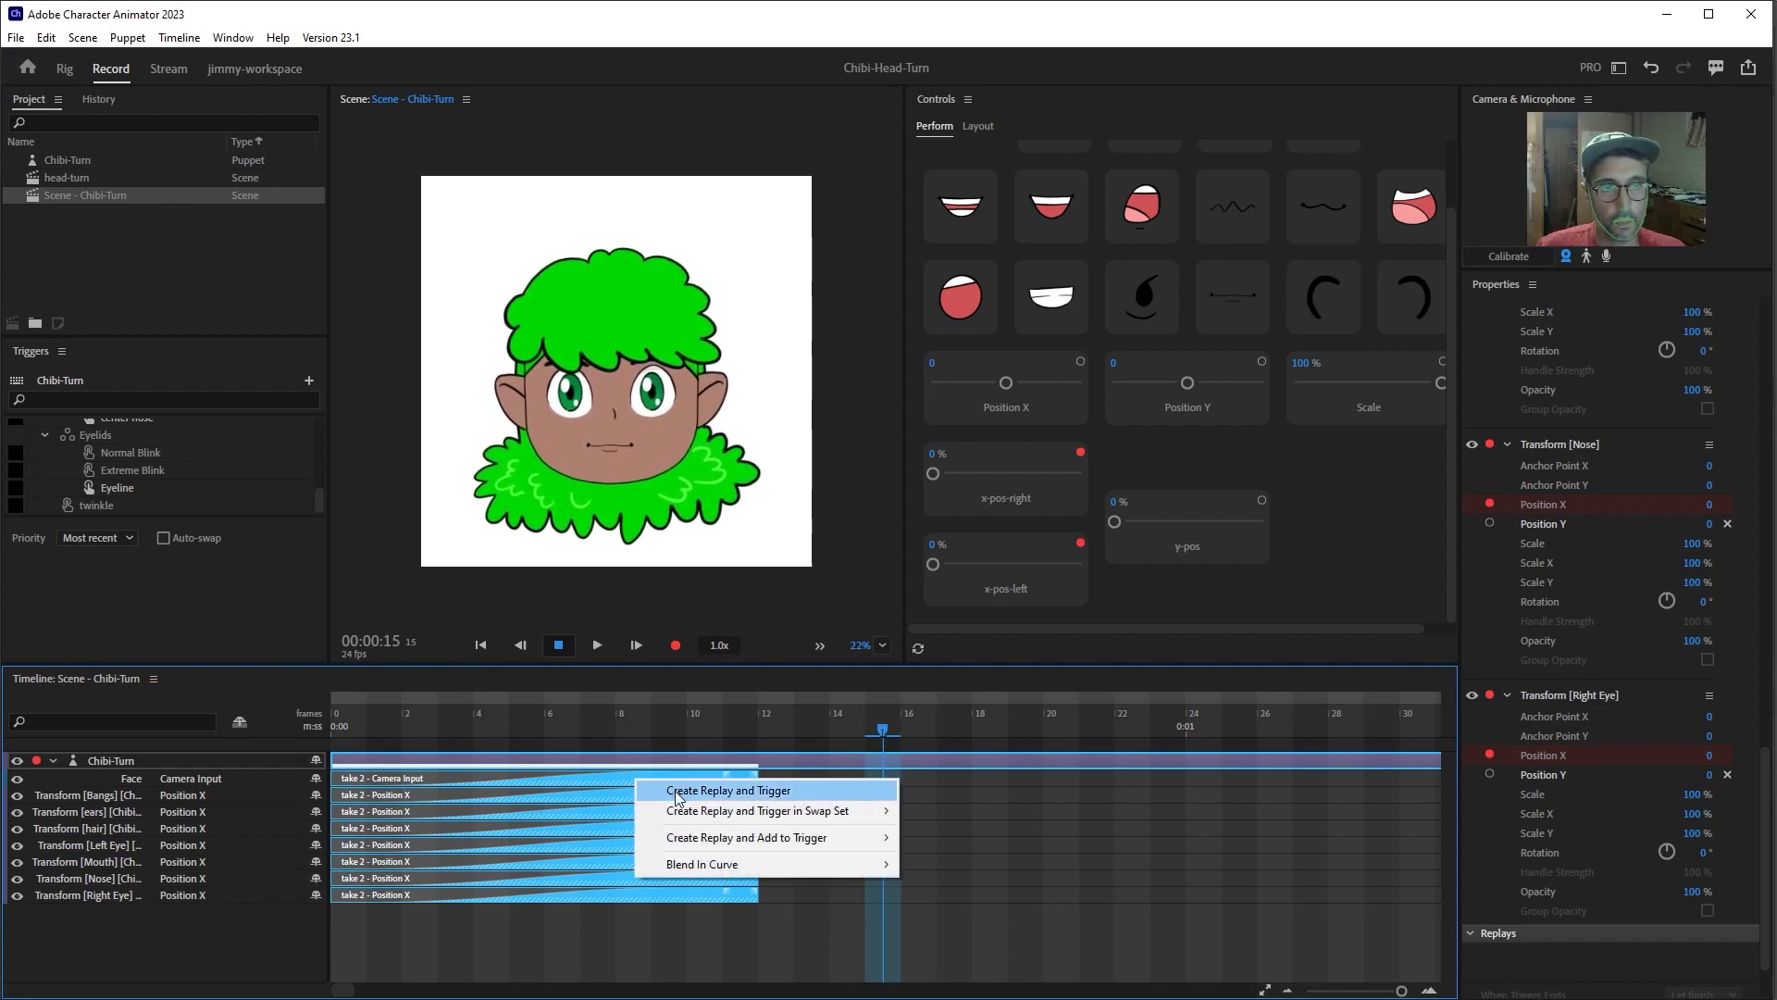
{"action": "left_click", "coordinate": [677, 792]}
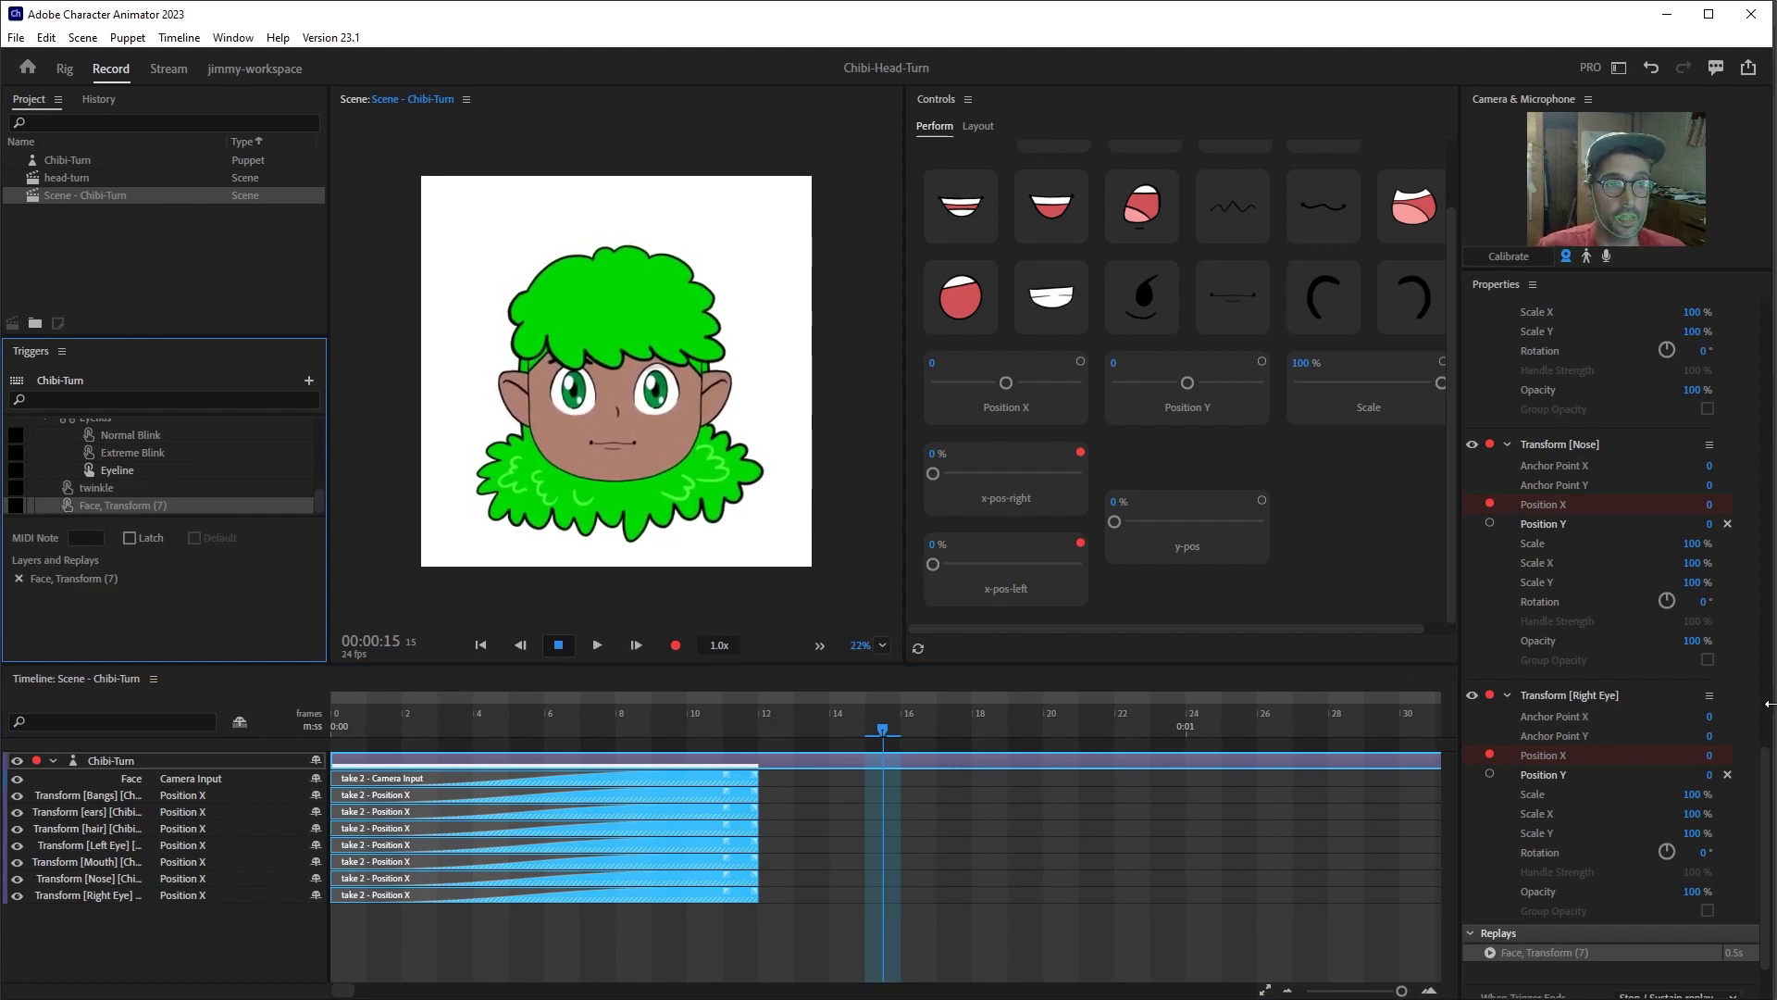
{"action": "left_click_drag", "start_coordinate": [1764, 833], "coordinate": [1764, 861]}
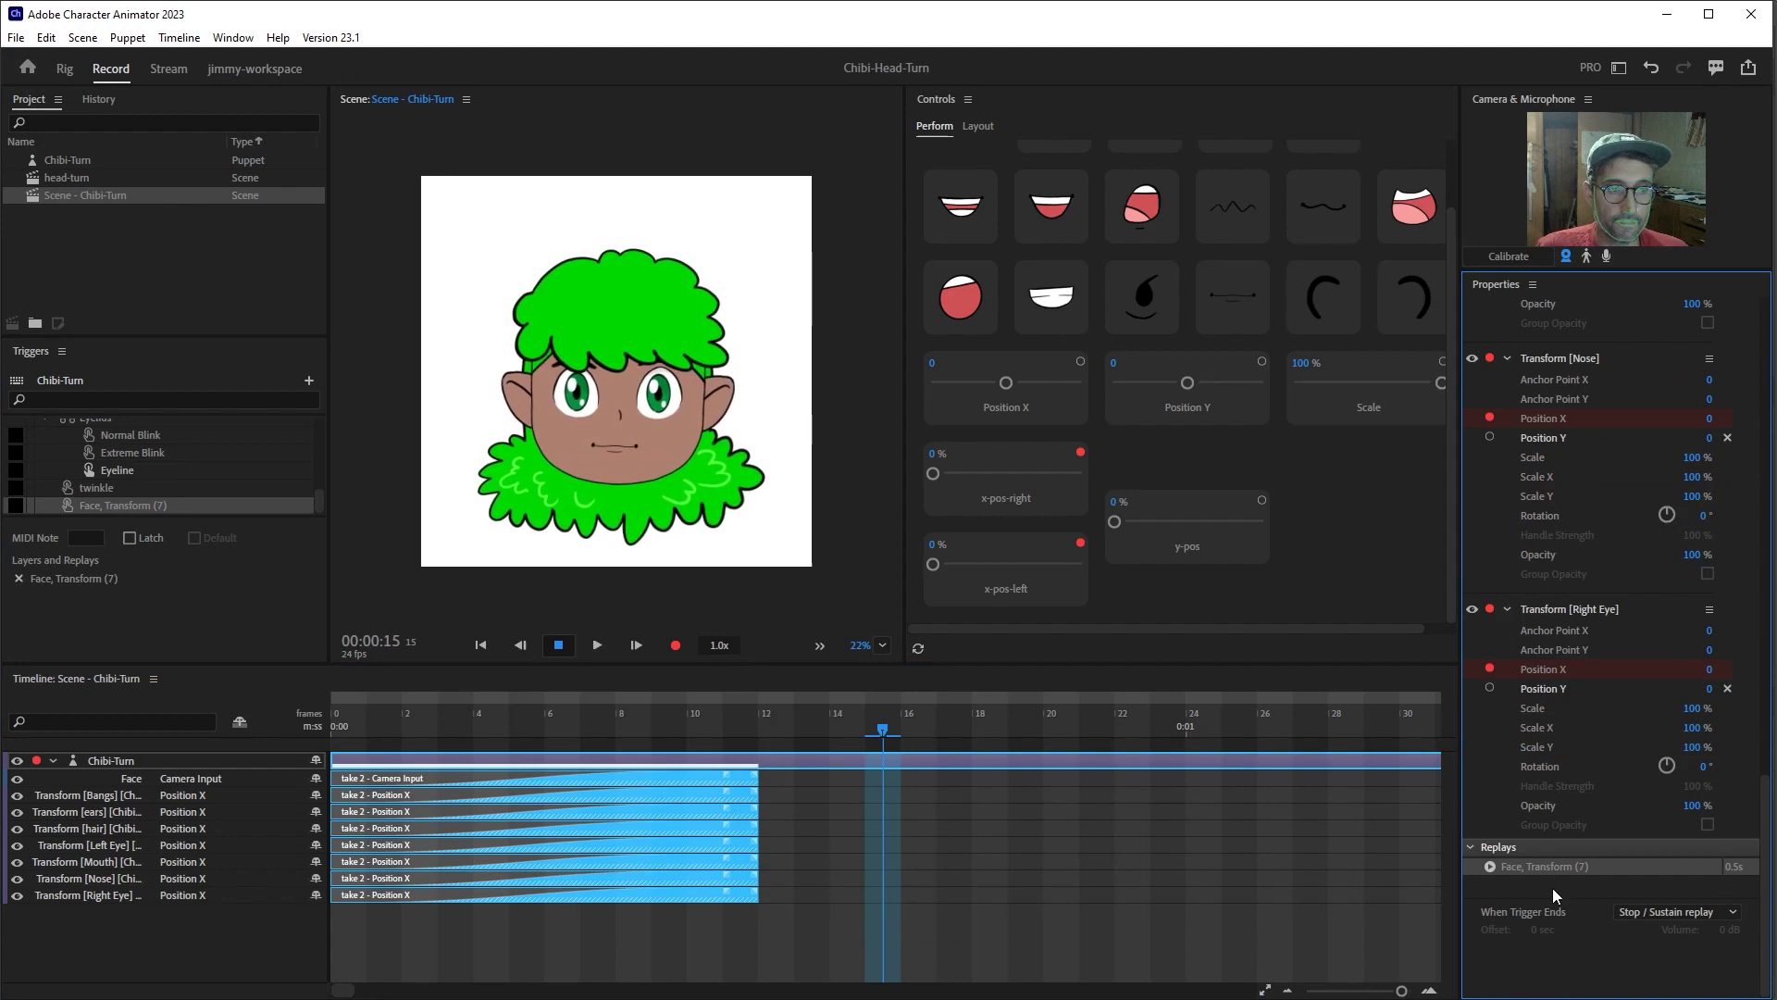
{"action": "left_click", "coordinate": [1490, 867]}
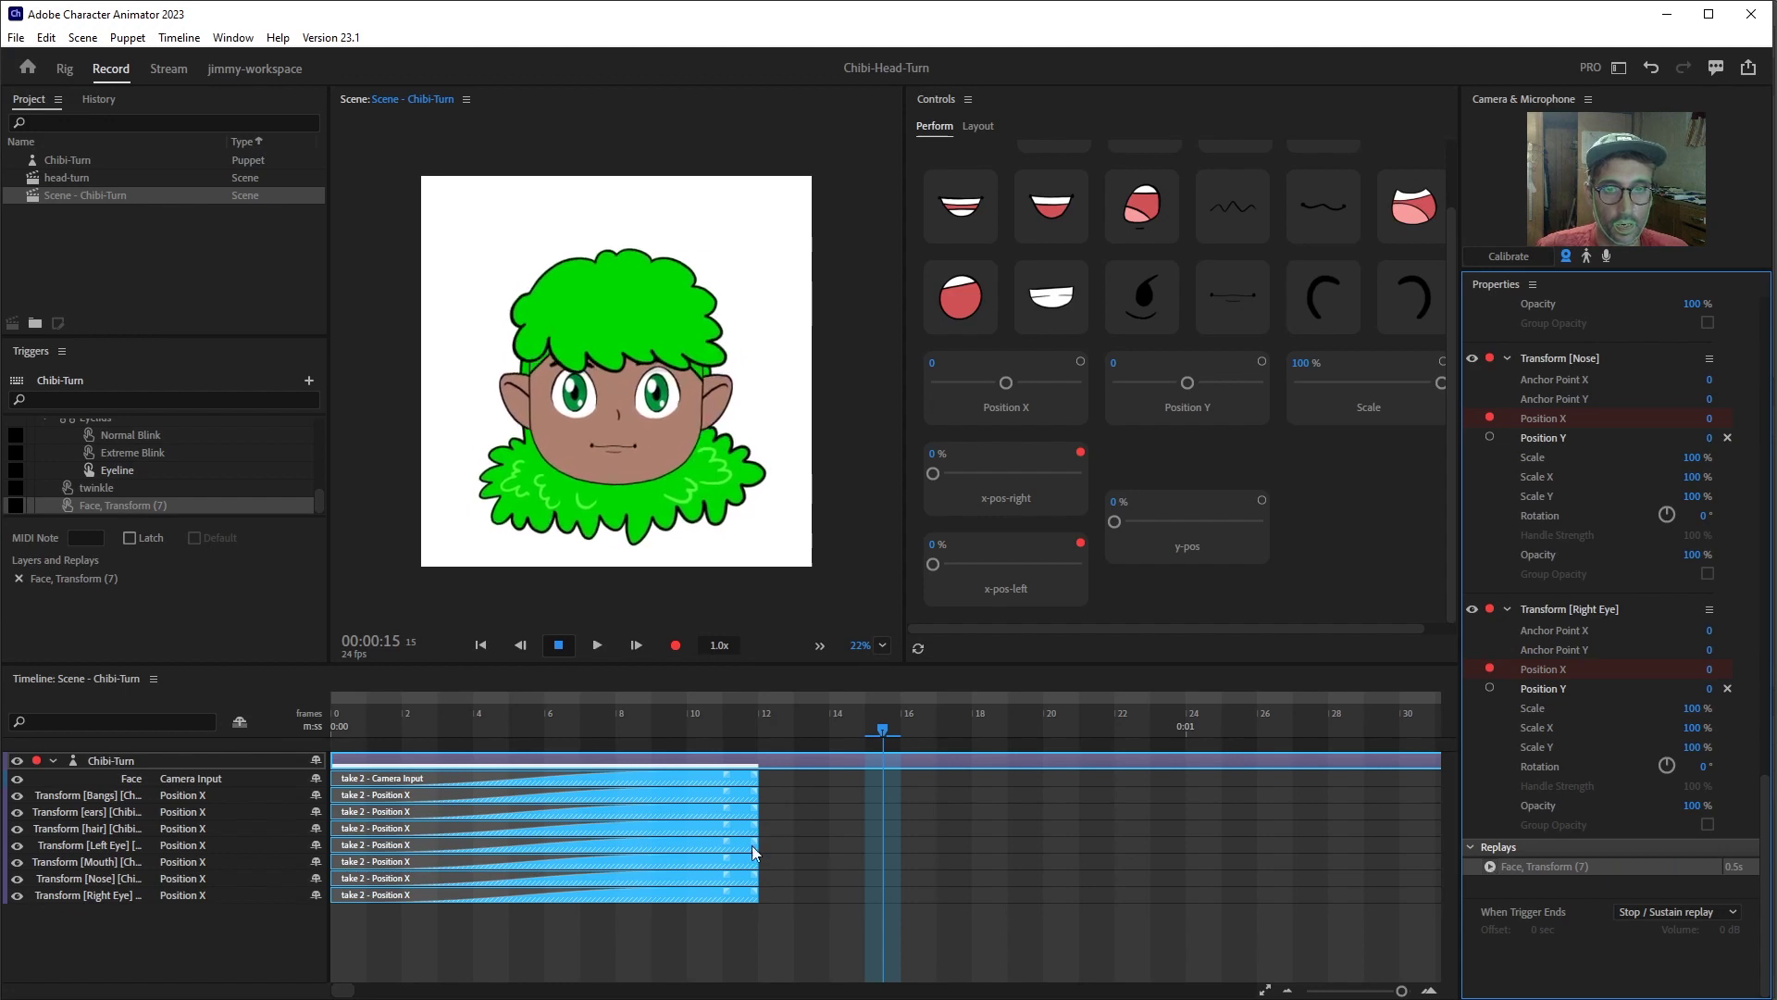
- Delete the source takes from the timeline and set the replay to Let replay finish when its trigger ends
{"action": "right_click", "coordinate": [615, 785]}
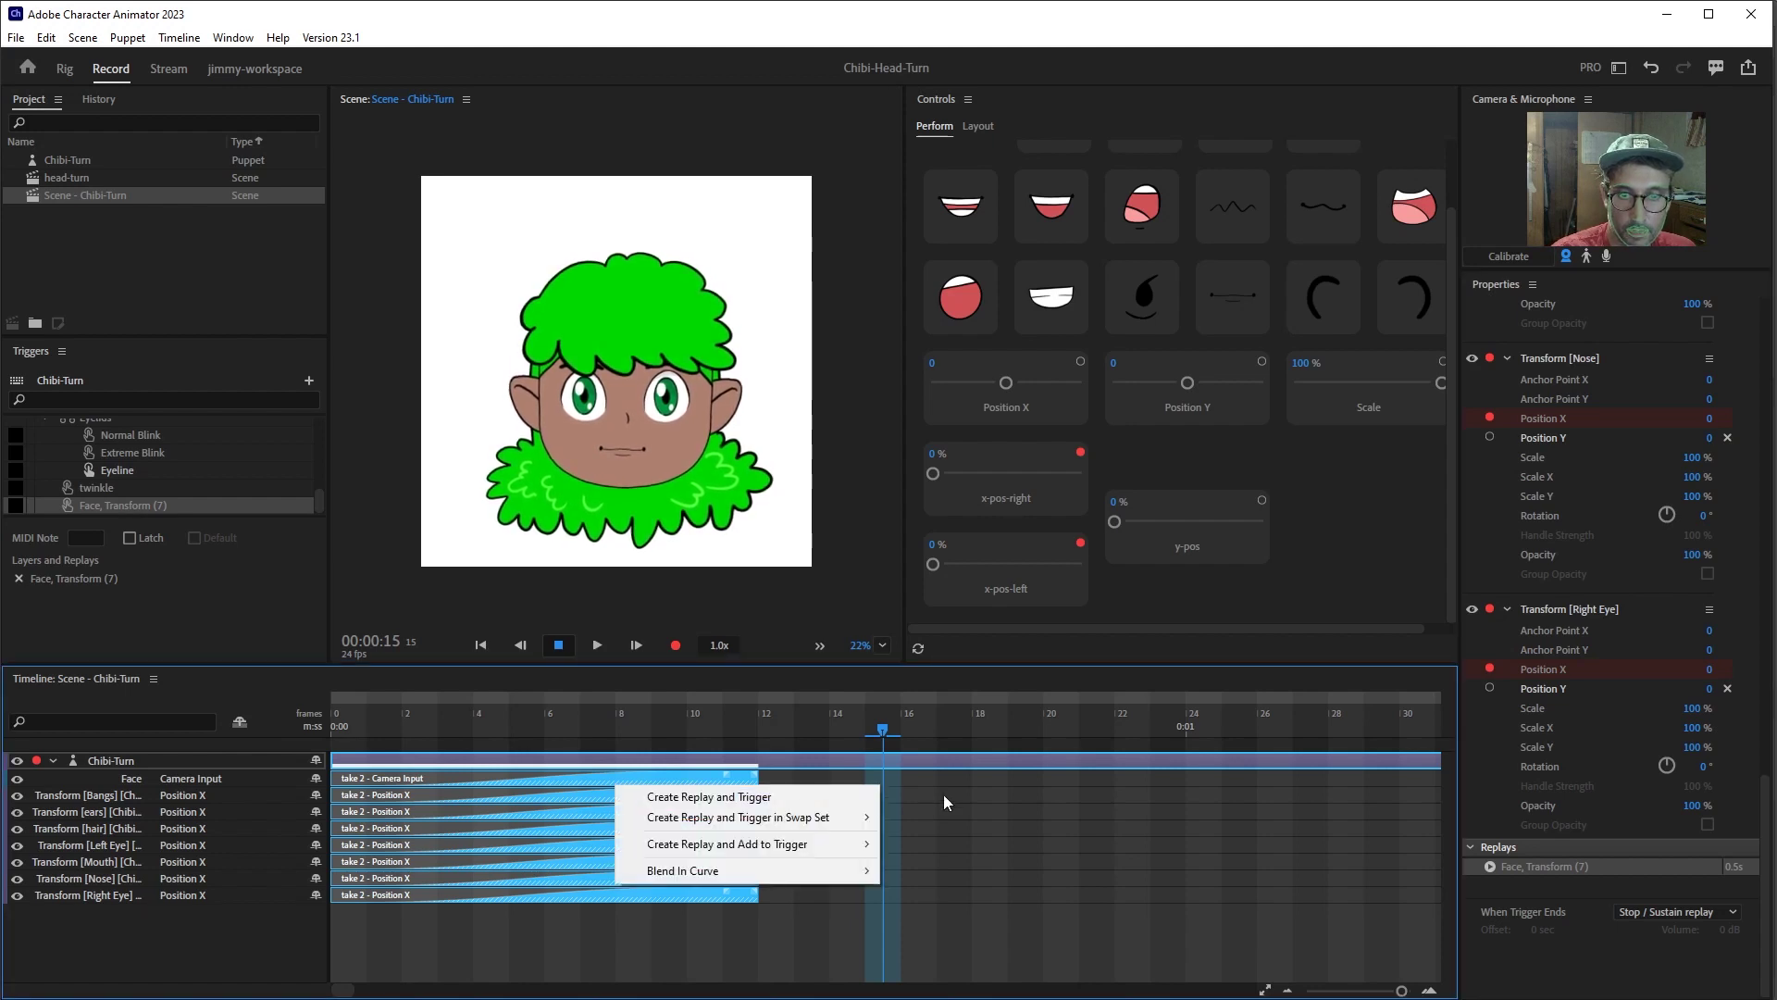
{"action": "key", "text": "Escape"}
{"action": "key", "text": "Delete"}
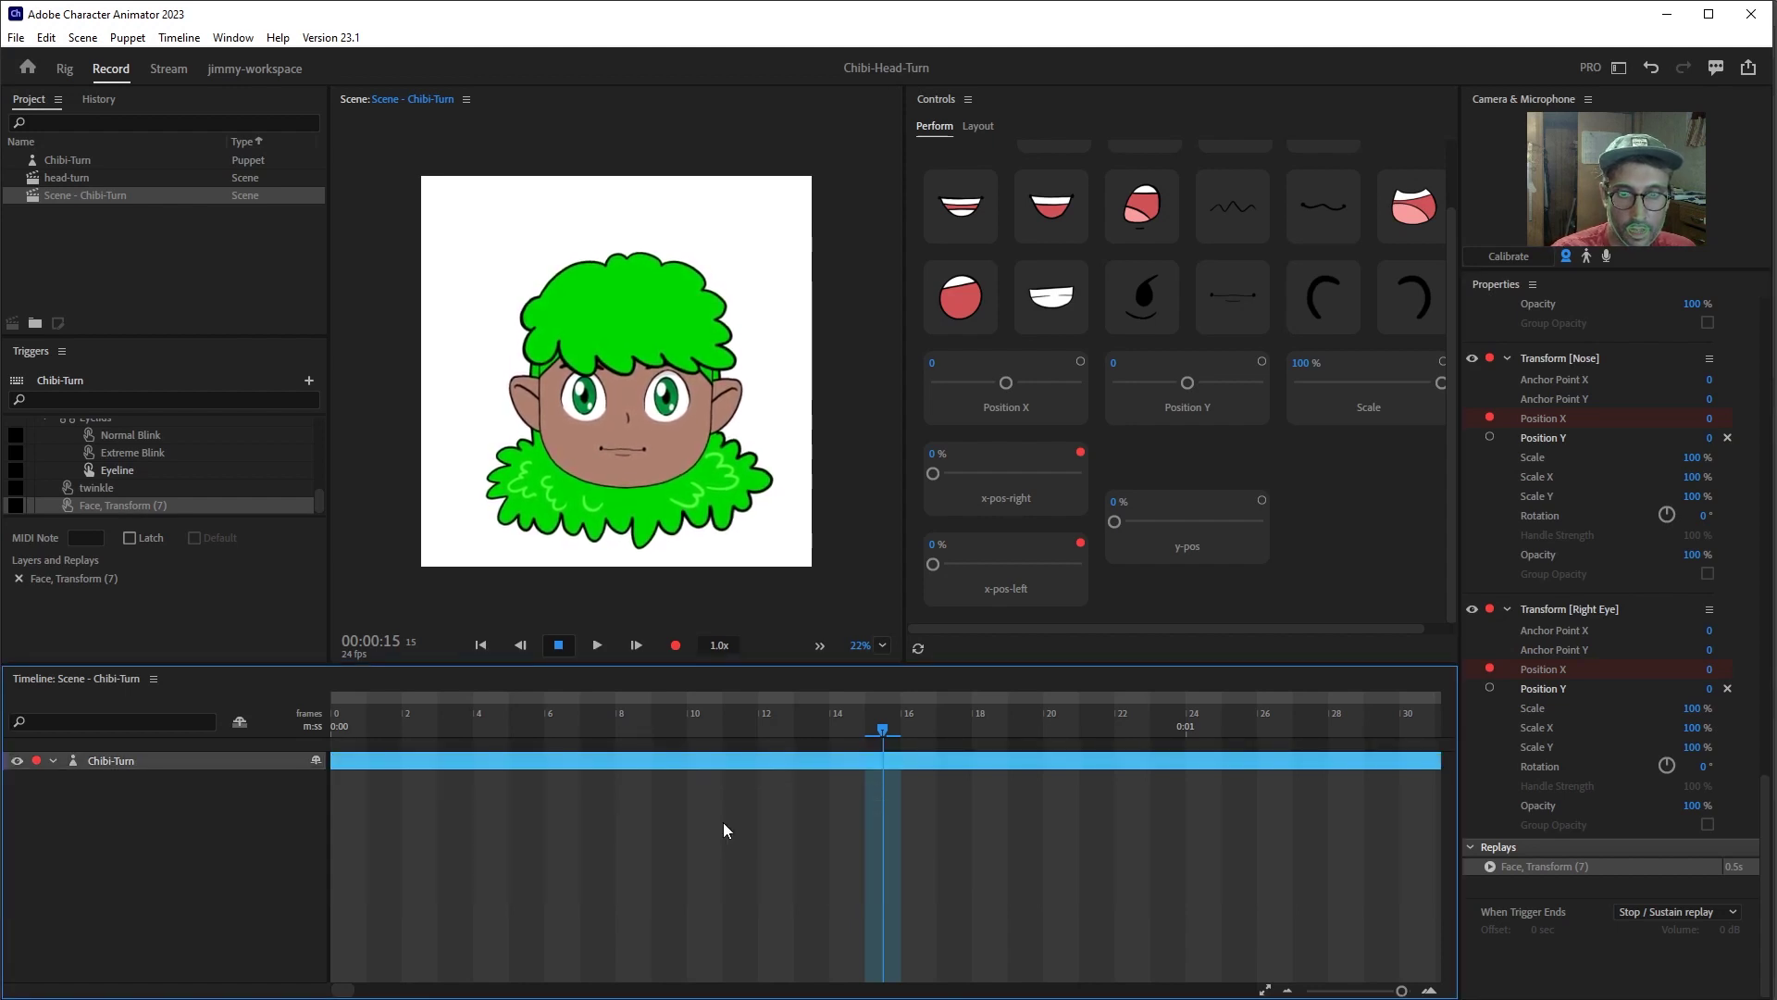
{"action": "left_click", "coordinate": [1489, 867]}
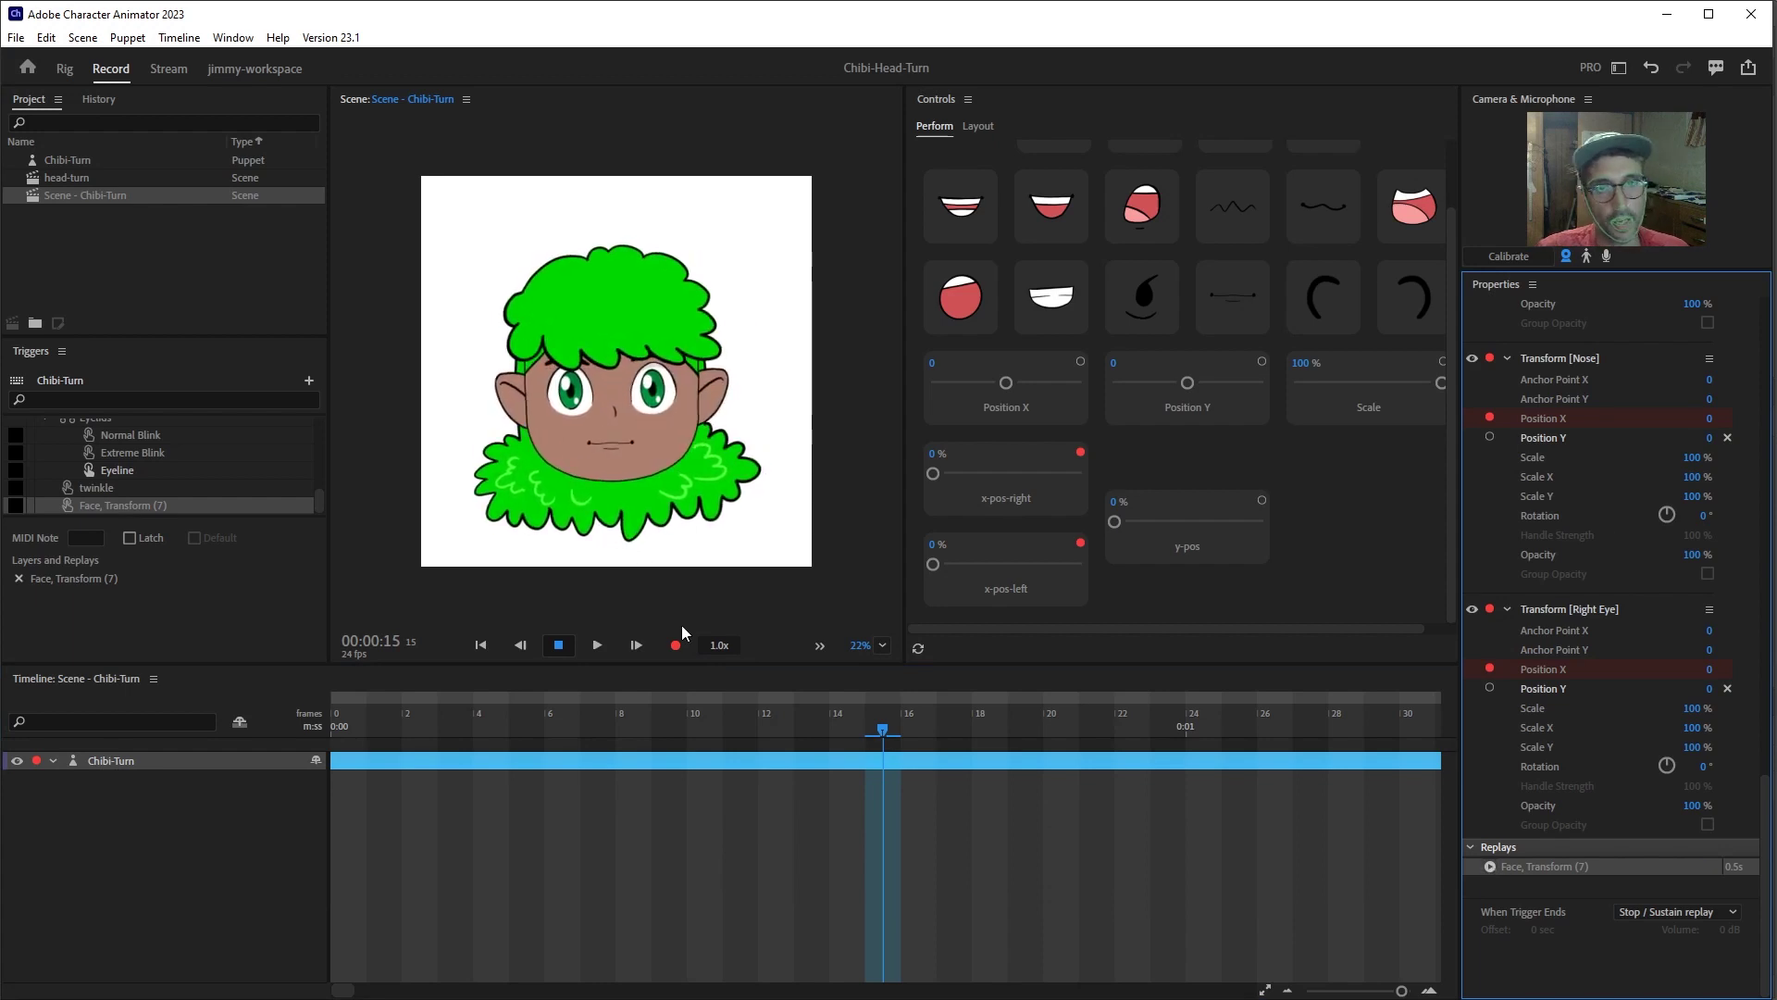
{"action": "left_click", "coordinate": [1721, 911]}
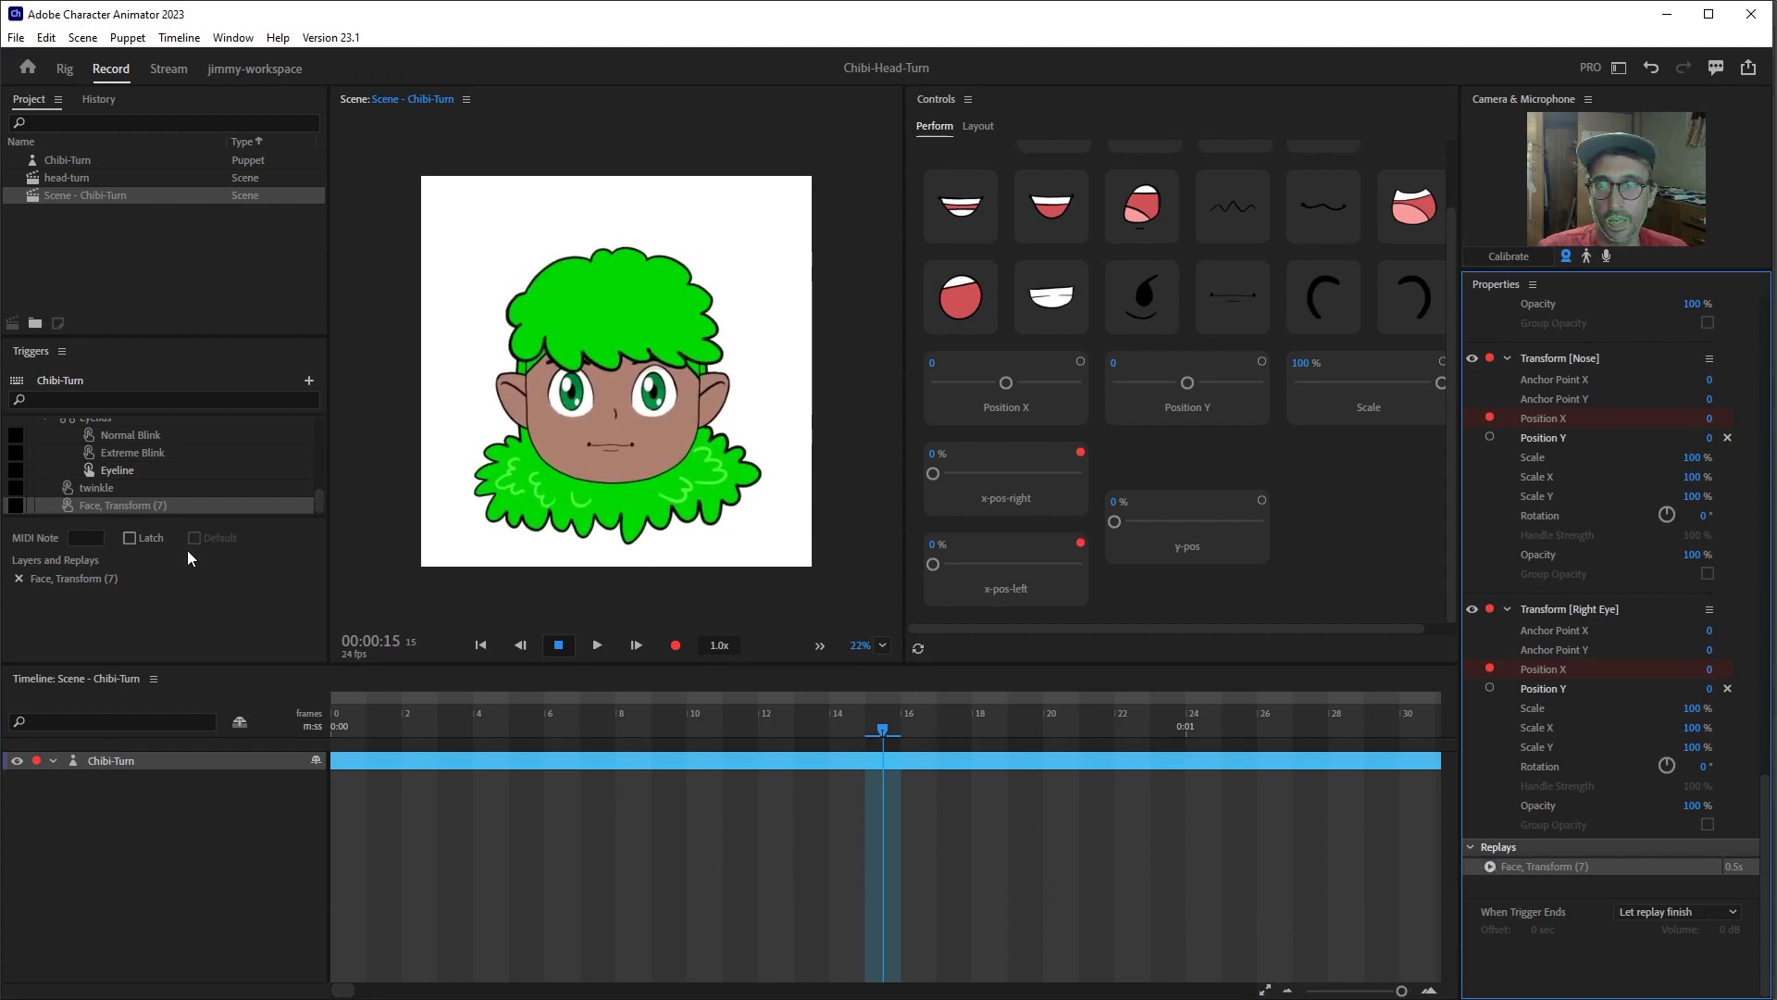
{"action": "right_click", "coordinate": [115, 505]}
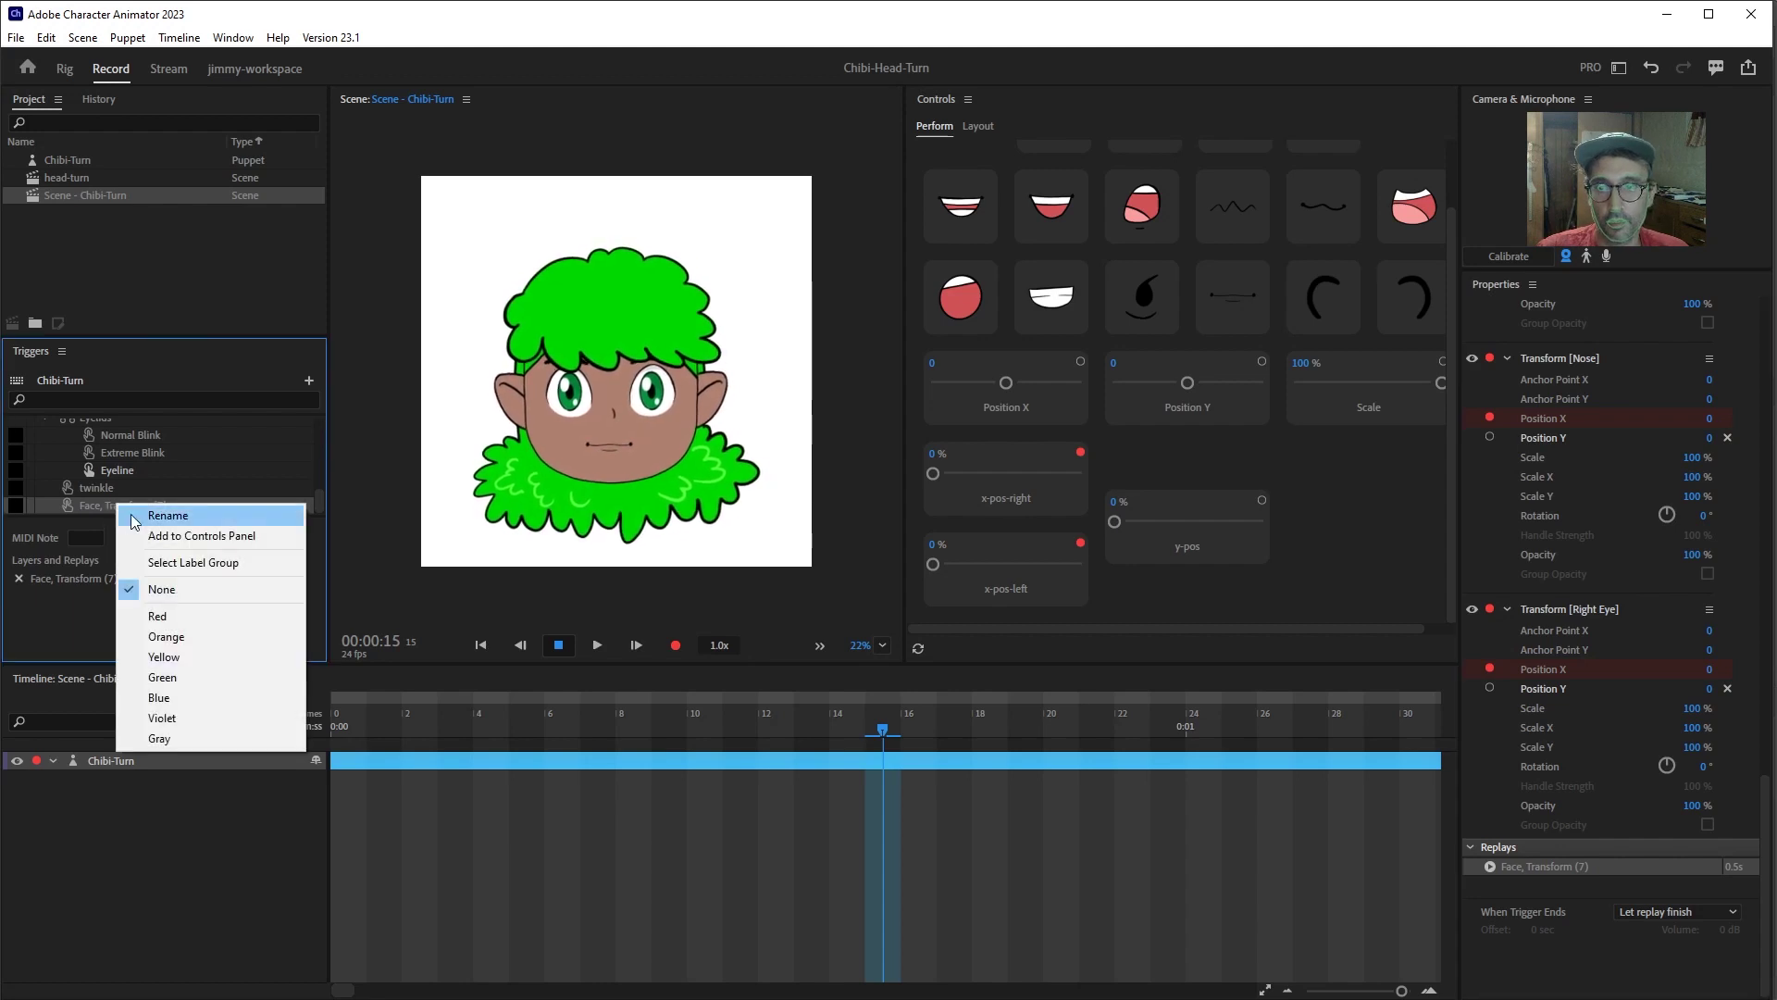
{"action": "left_click", "coordinate": [143, 516]}
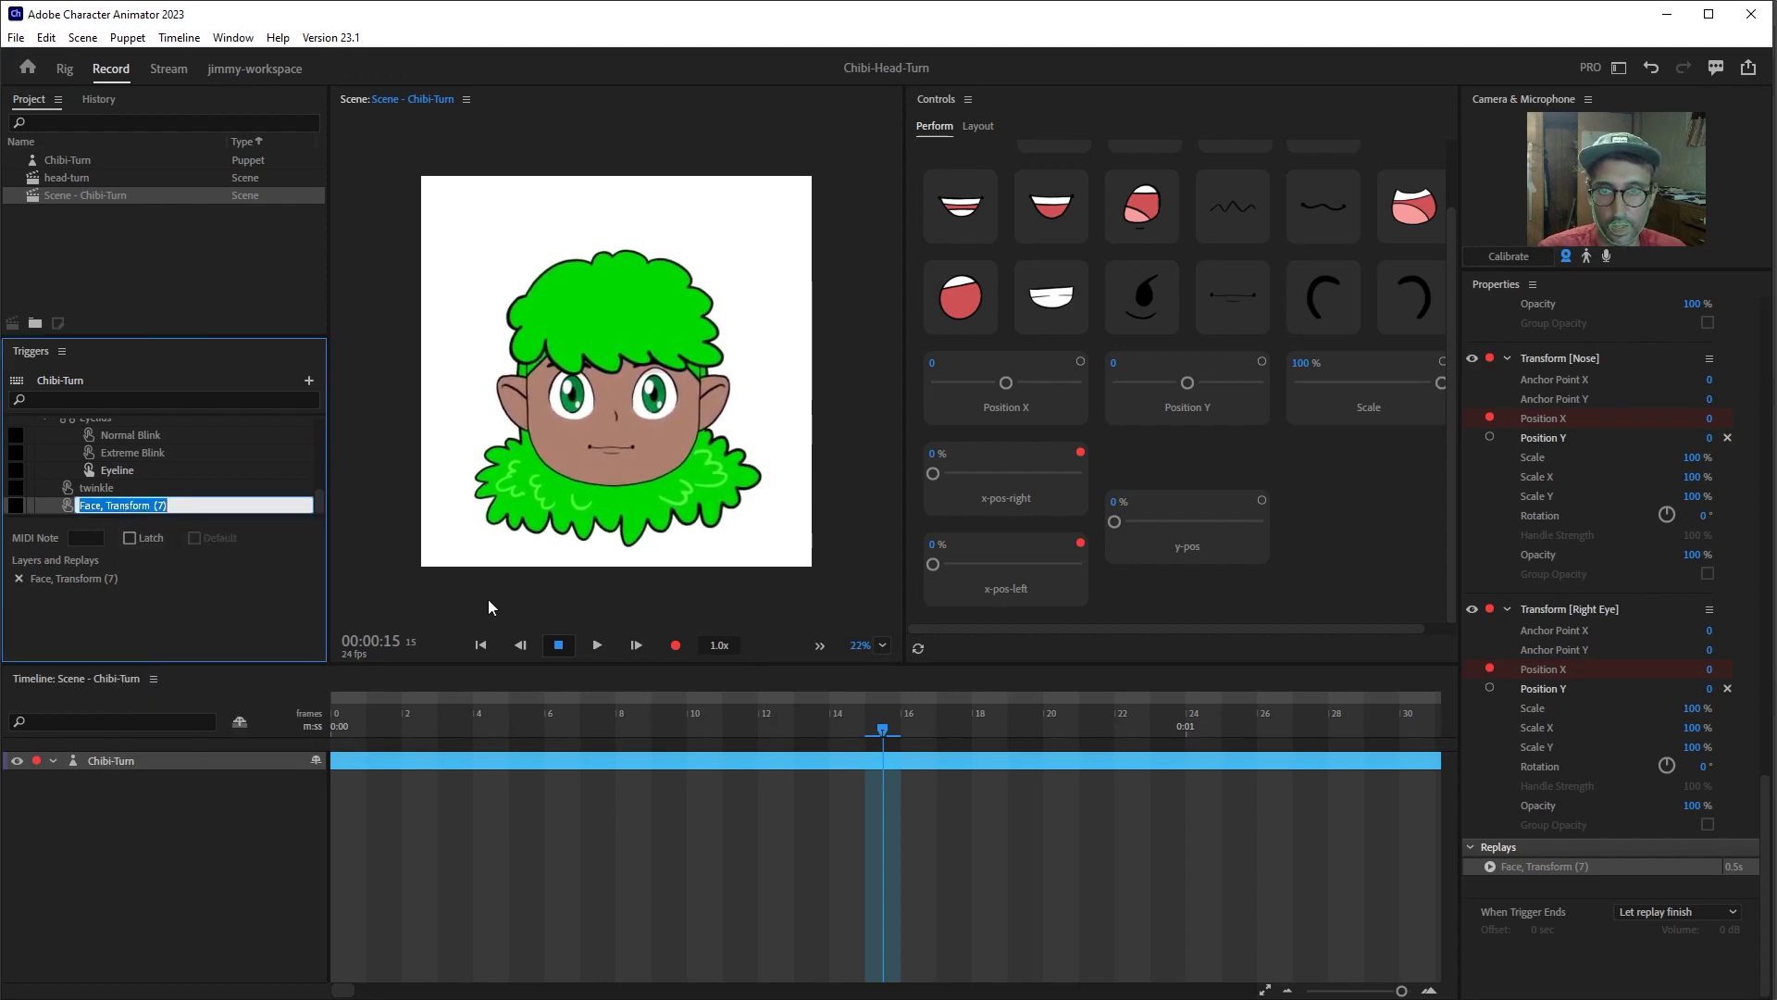
{"action": "key", "text": "Return"}
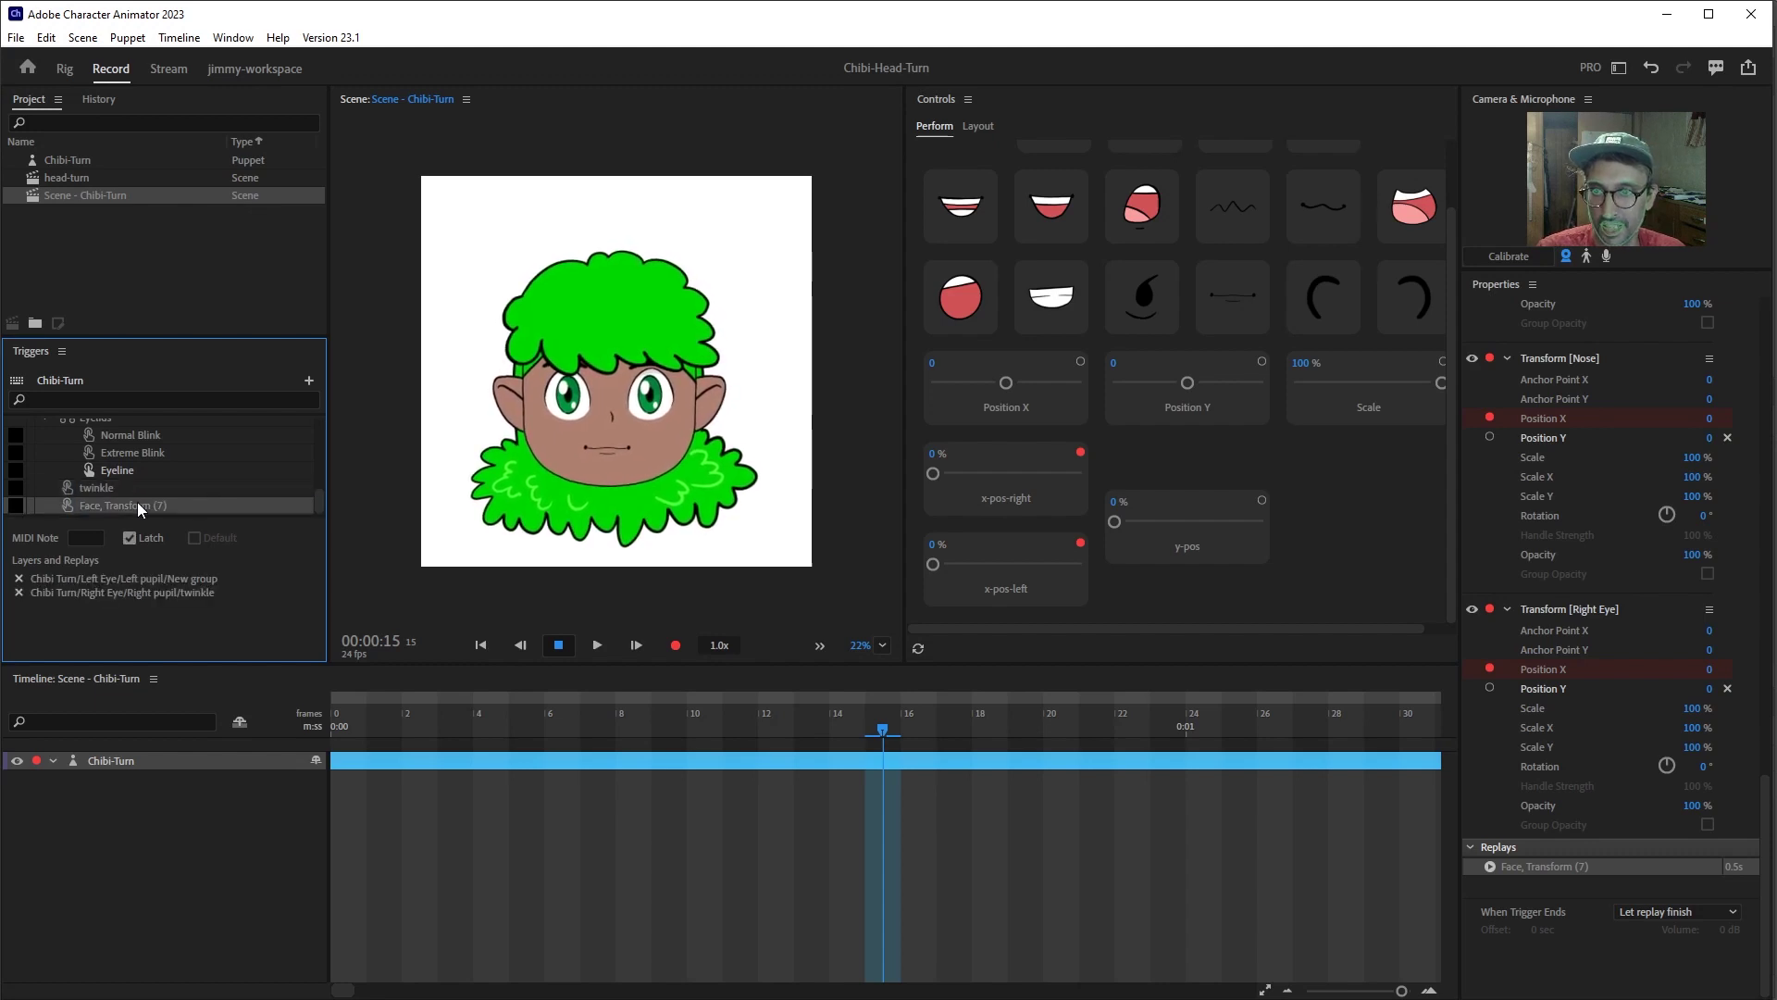
- Play the Face, Transform (7) replay and select its trigger
{"action": "left_click", "coordinate": [1490, 872]}
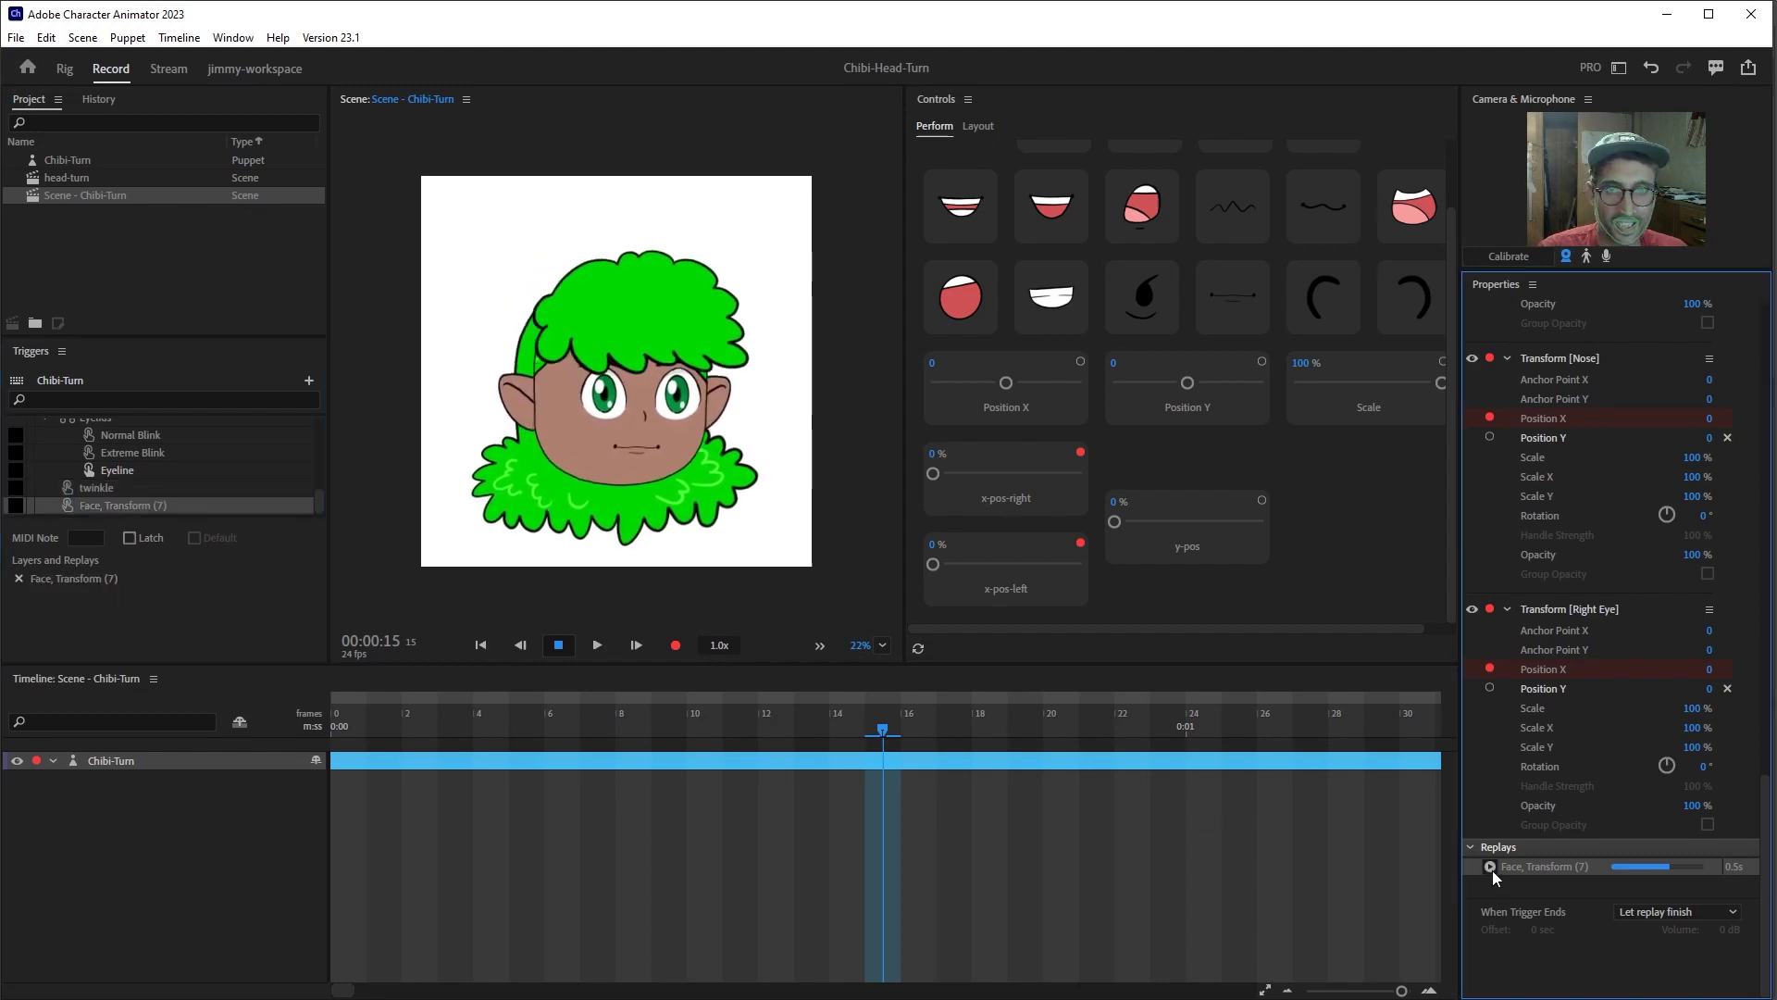
{"action": "left_click", "coordinate": [96, 508]}
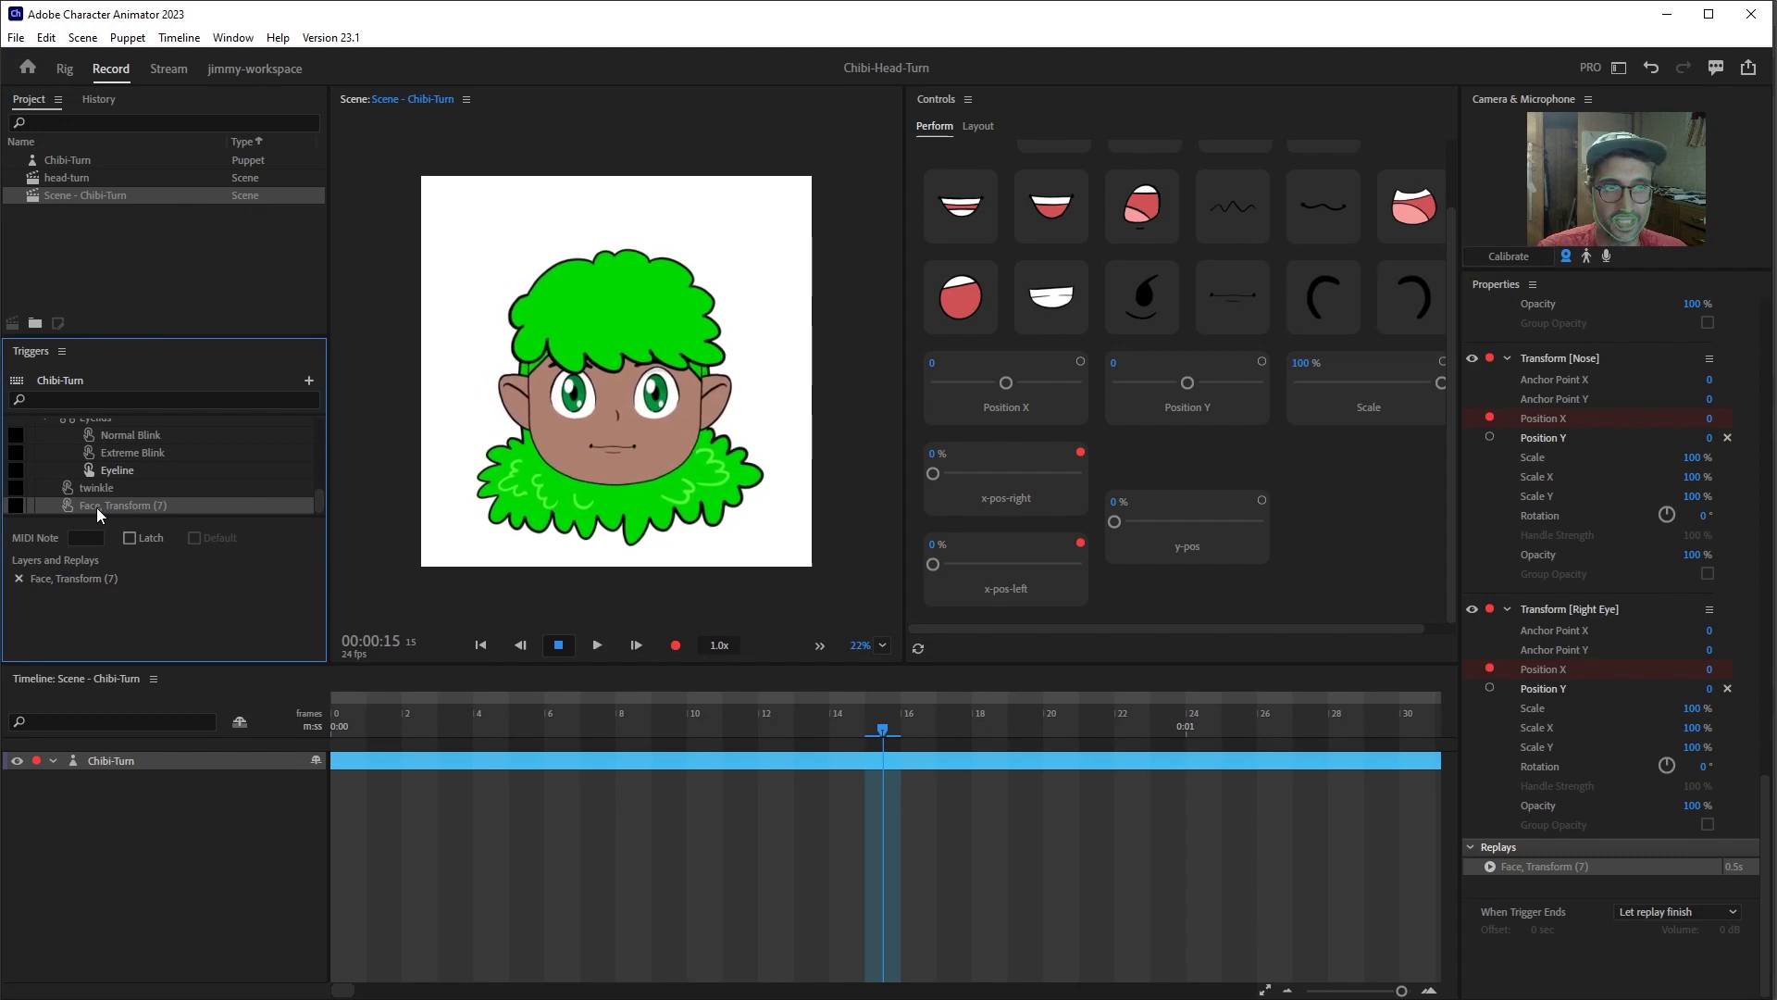
- Rename the Face, Transform (7) trigger as right-turn and turn on its Latch option
{"action": "right_click", "coordinate": [98, 511]}
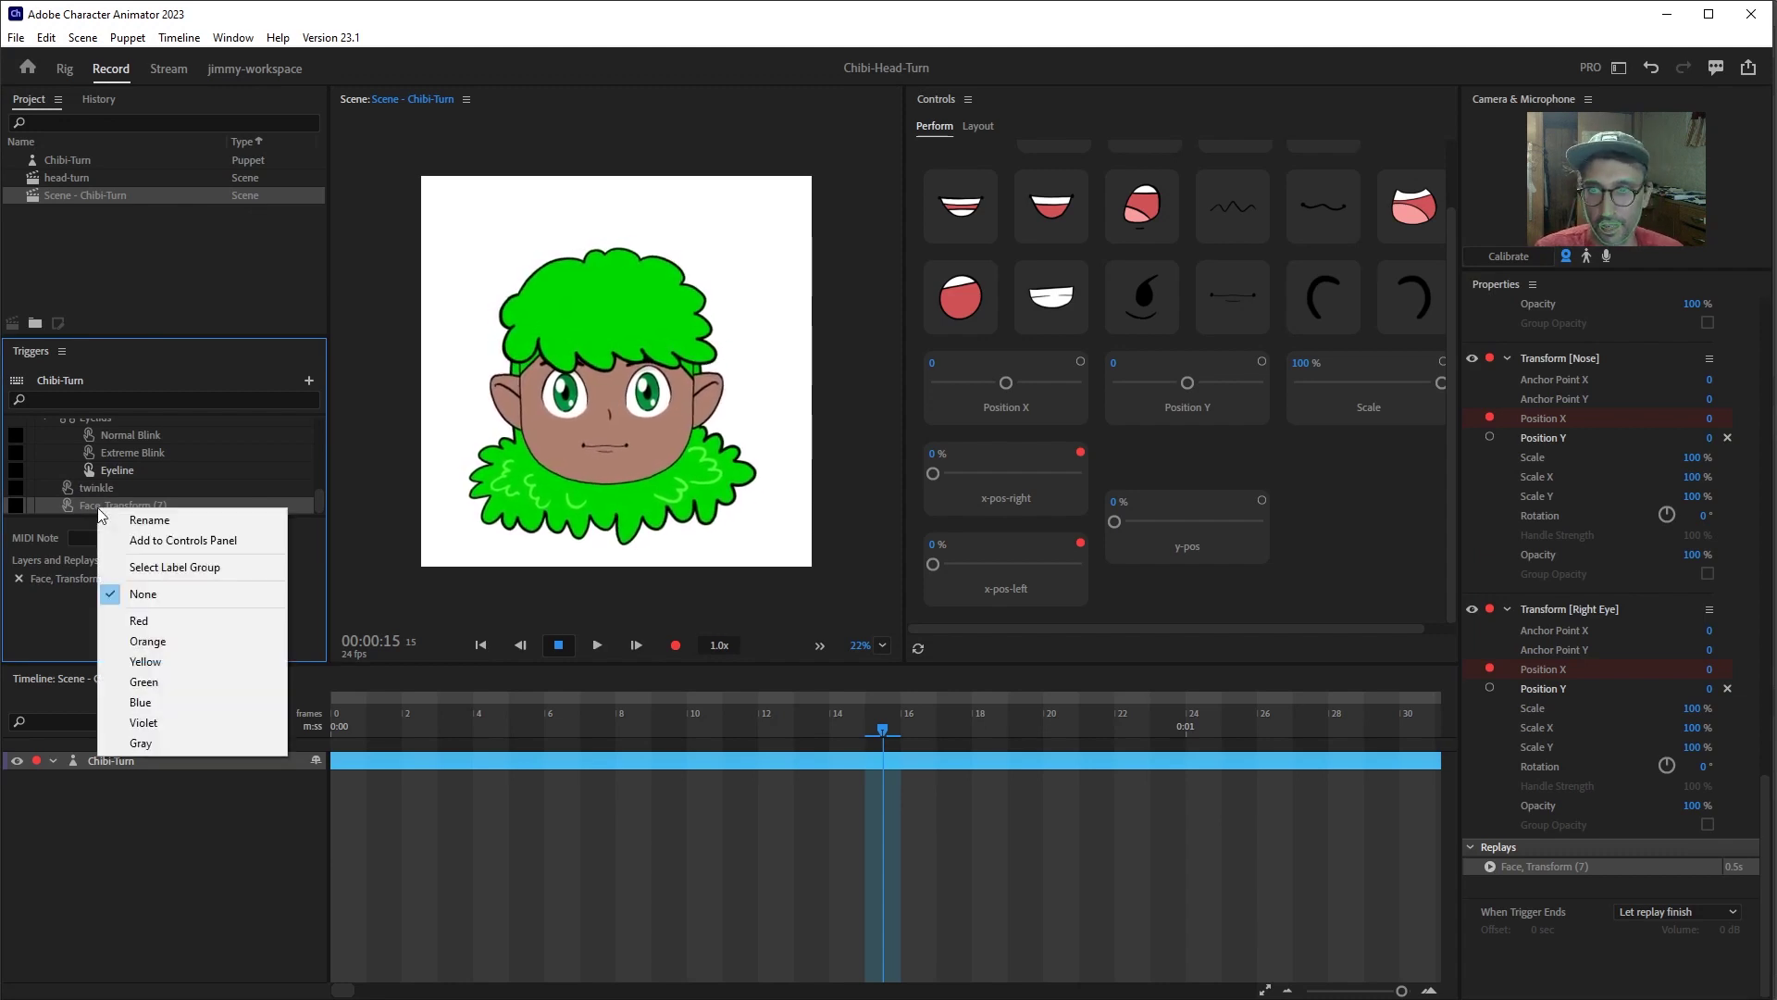
{"action": "left_click", "coordinate": [139, 522]}
{"action": "type", "text": "rig"}
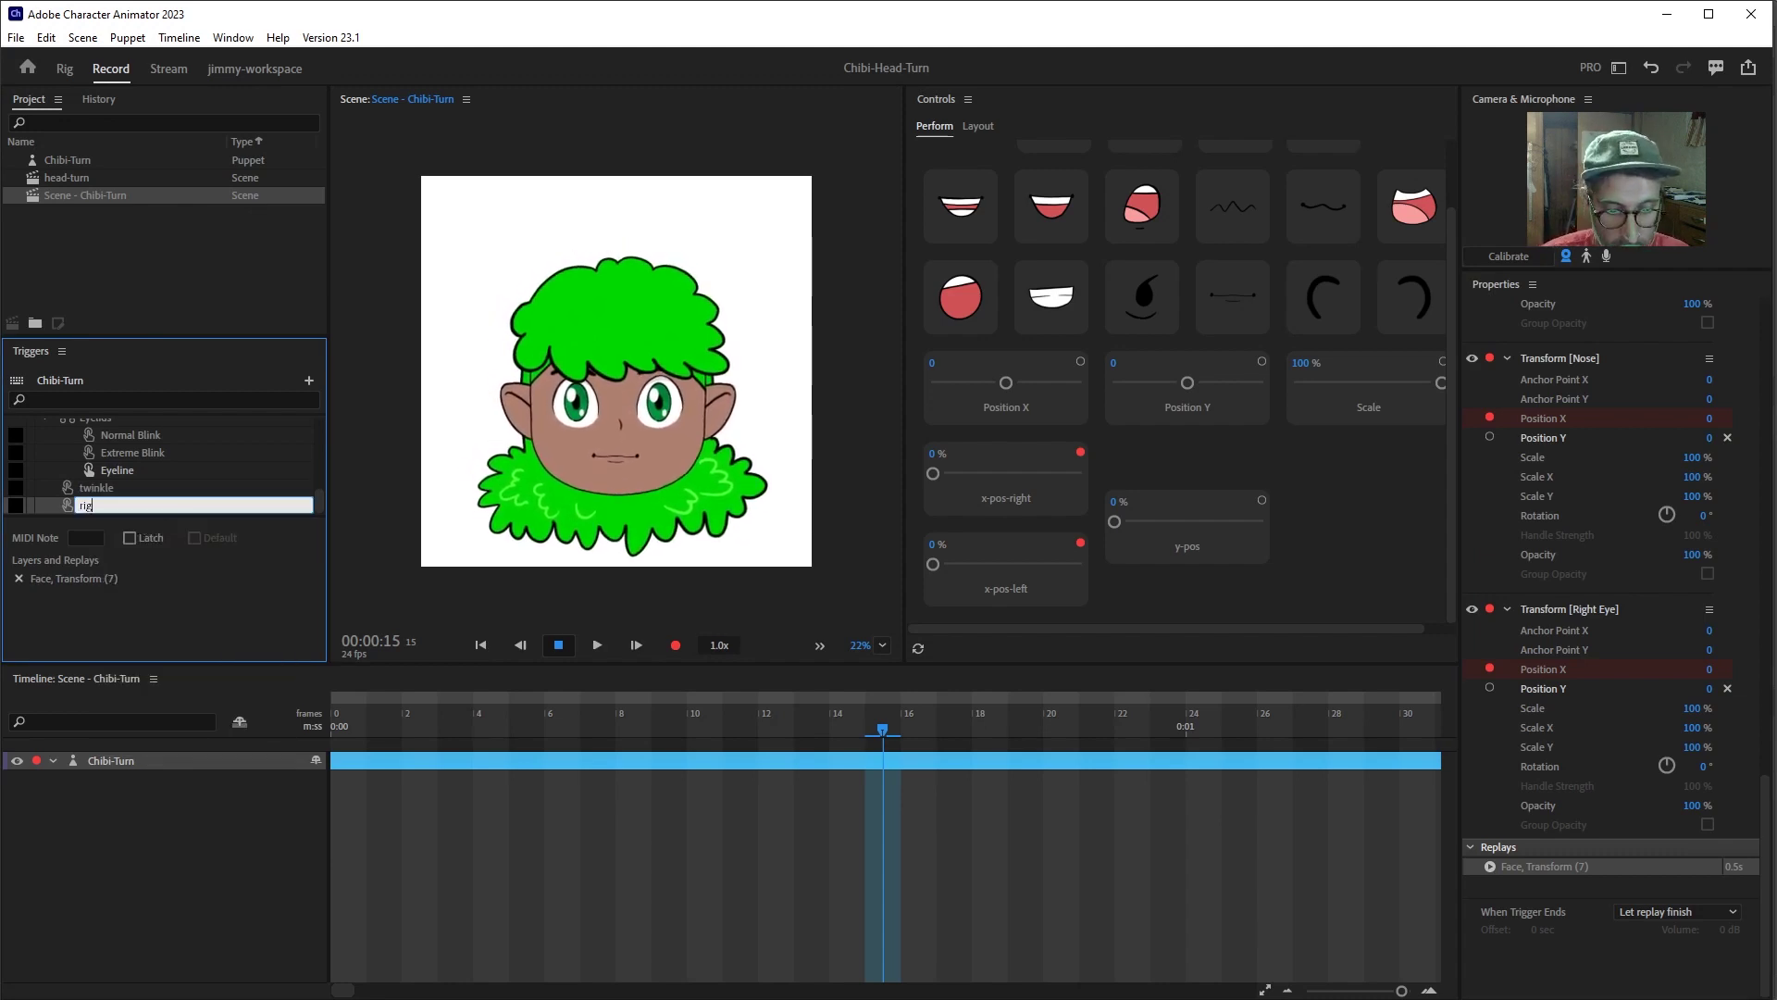
{"action": "type", "text": "ht-turn"}
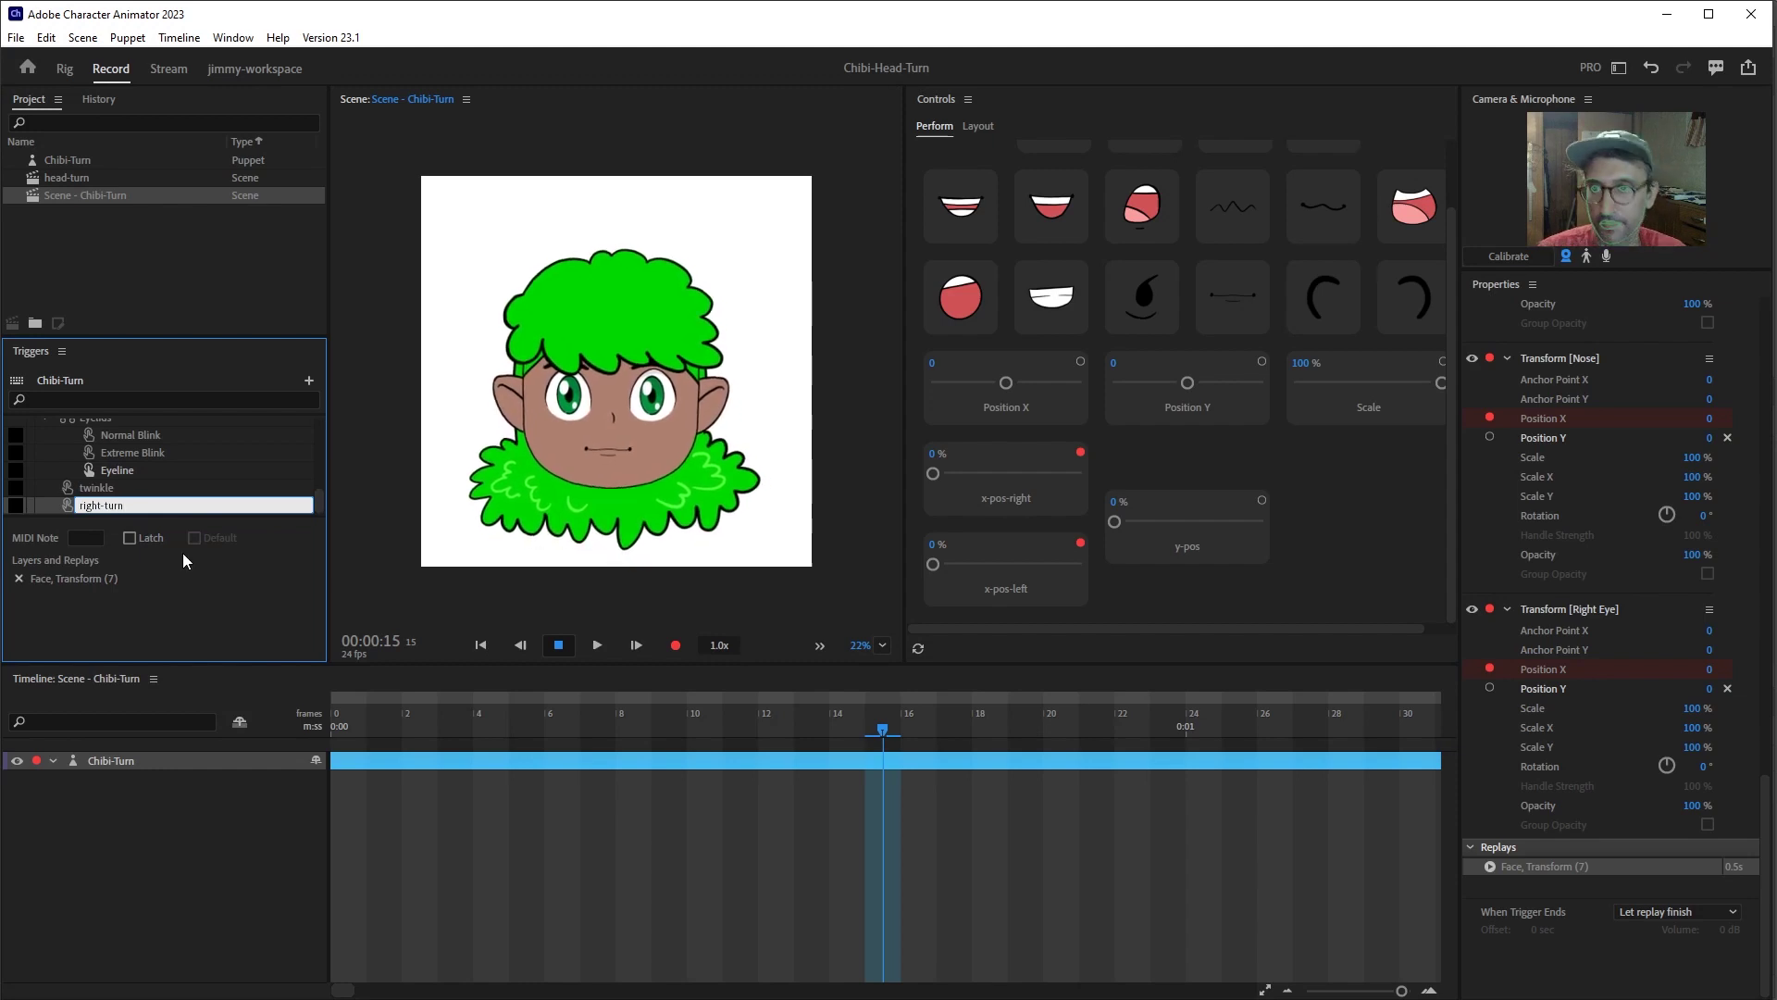
{"action": "left_click", "coordinate": [92, 519]}
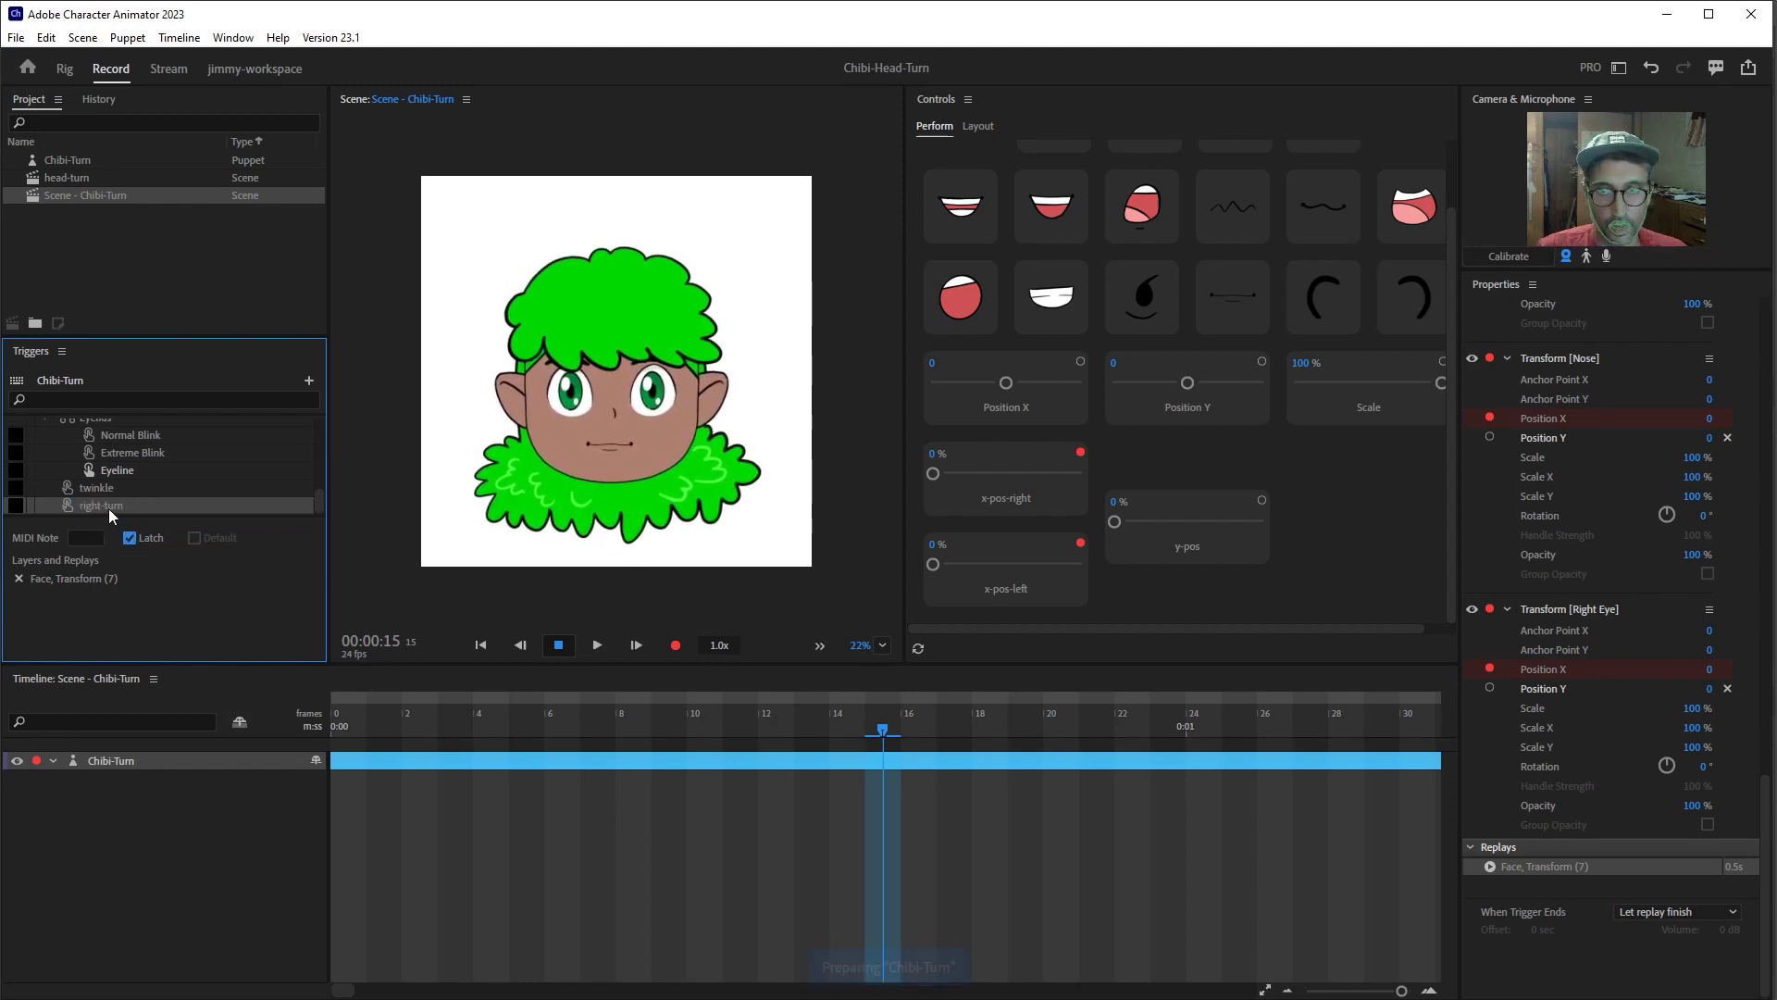
- Add the right-turn trigger to the controls layout in the free space beyond the y-pos slider and return to Perform mode
{"action": "left_click_drag", "start_coordinate": [106, 506], "coordinate": [1351, 525]}
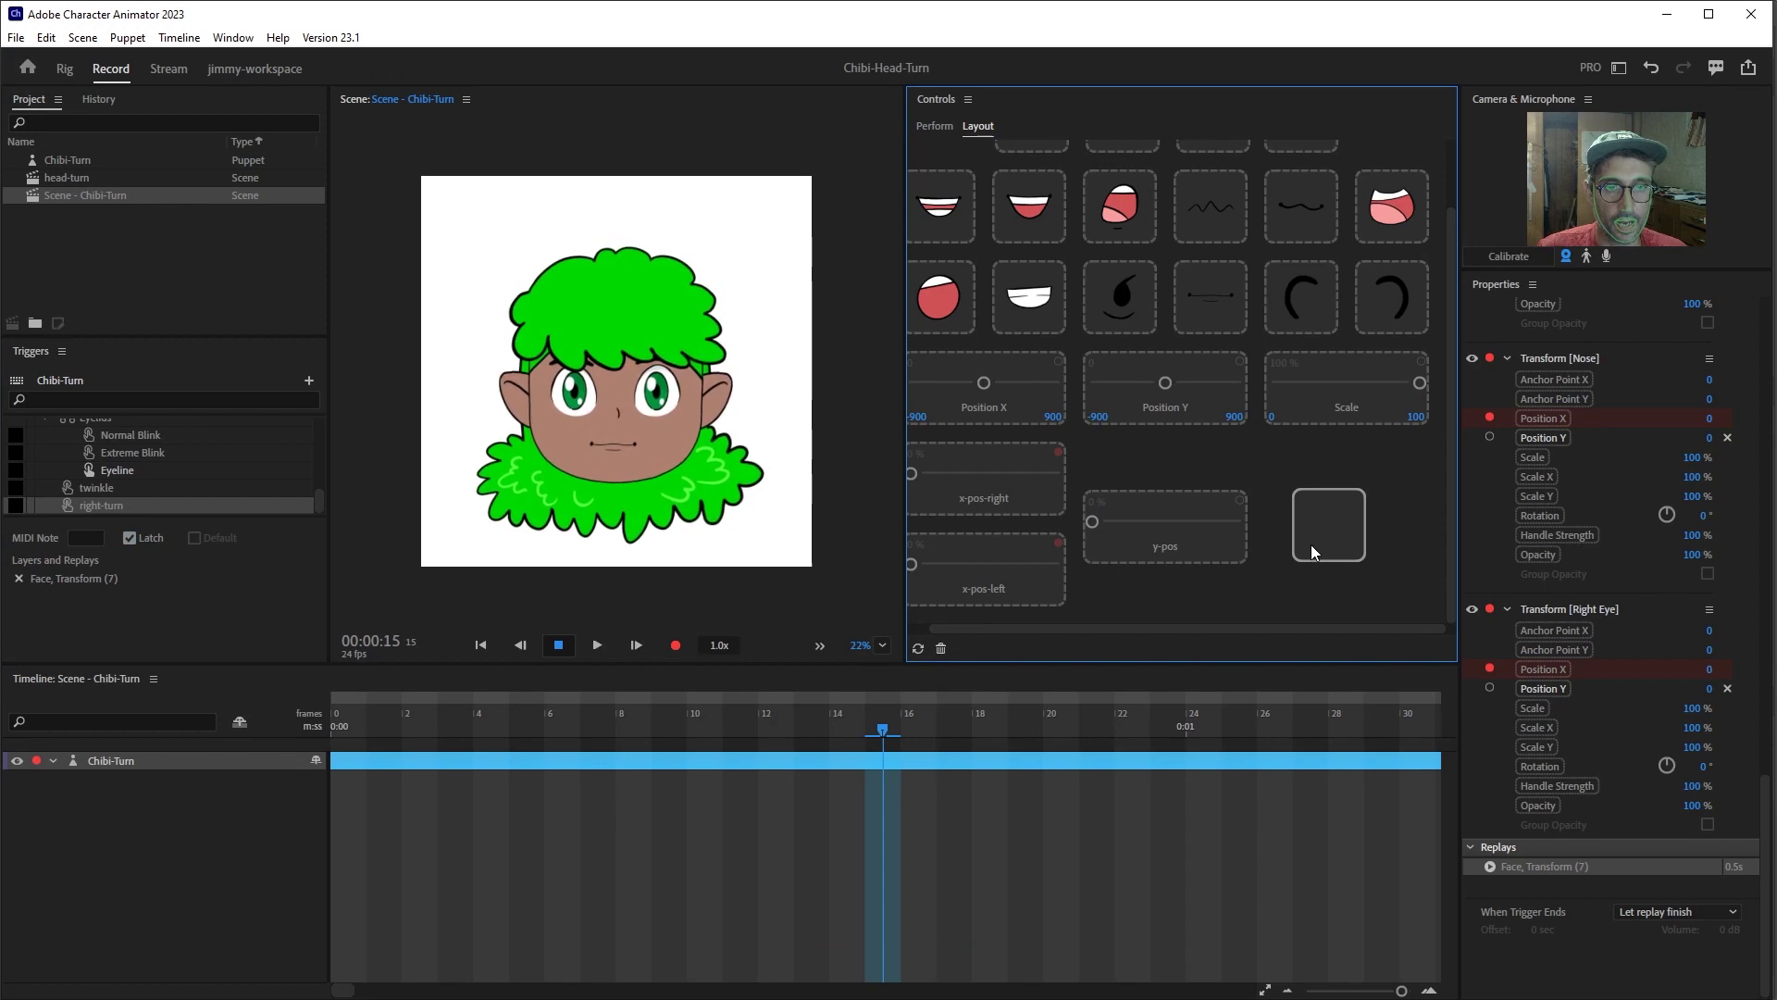
{"action": "left_click_drag", "start_coordinate": [1314, 531], "coordinate": [1371, 530]}
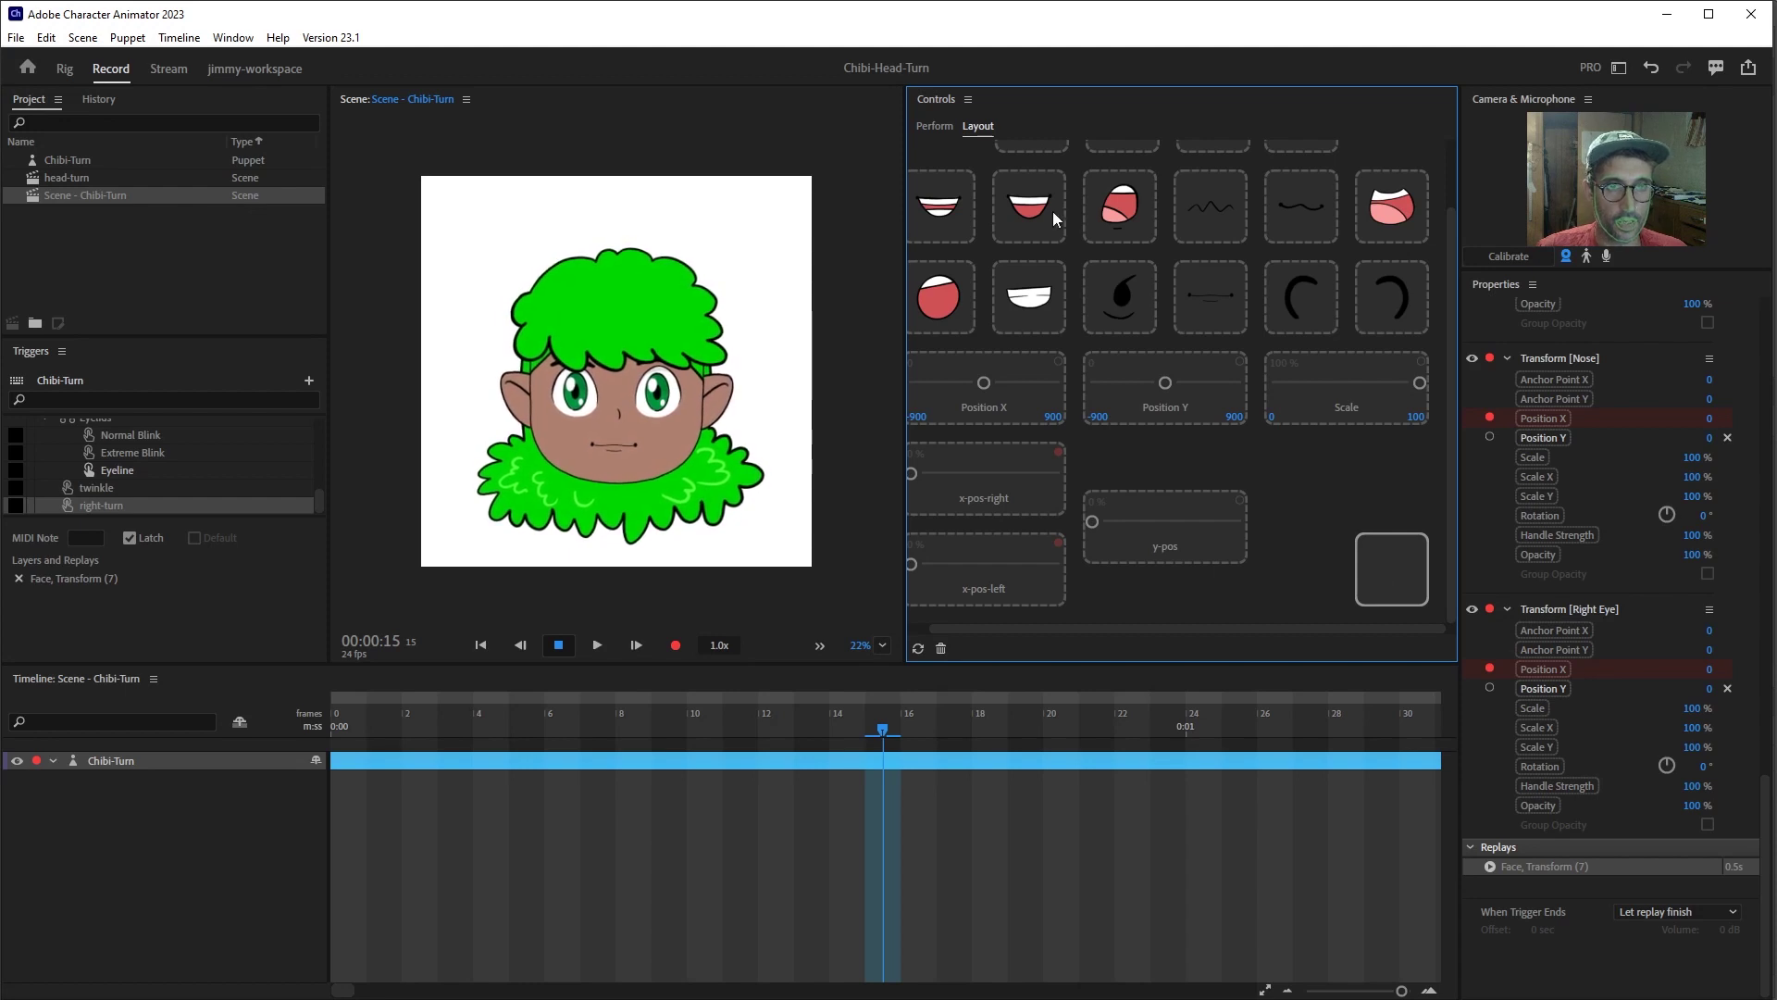
{"action": "left_click", "coordinate": [934, 126]}
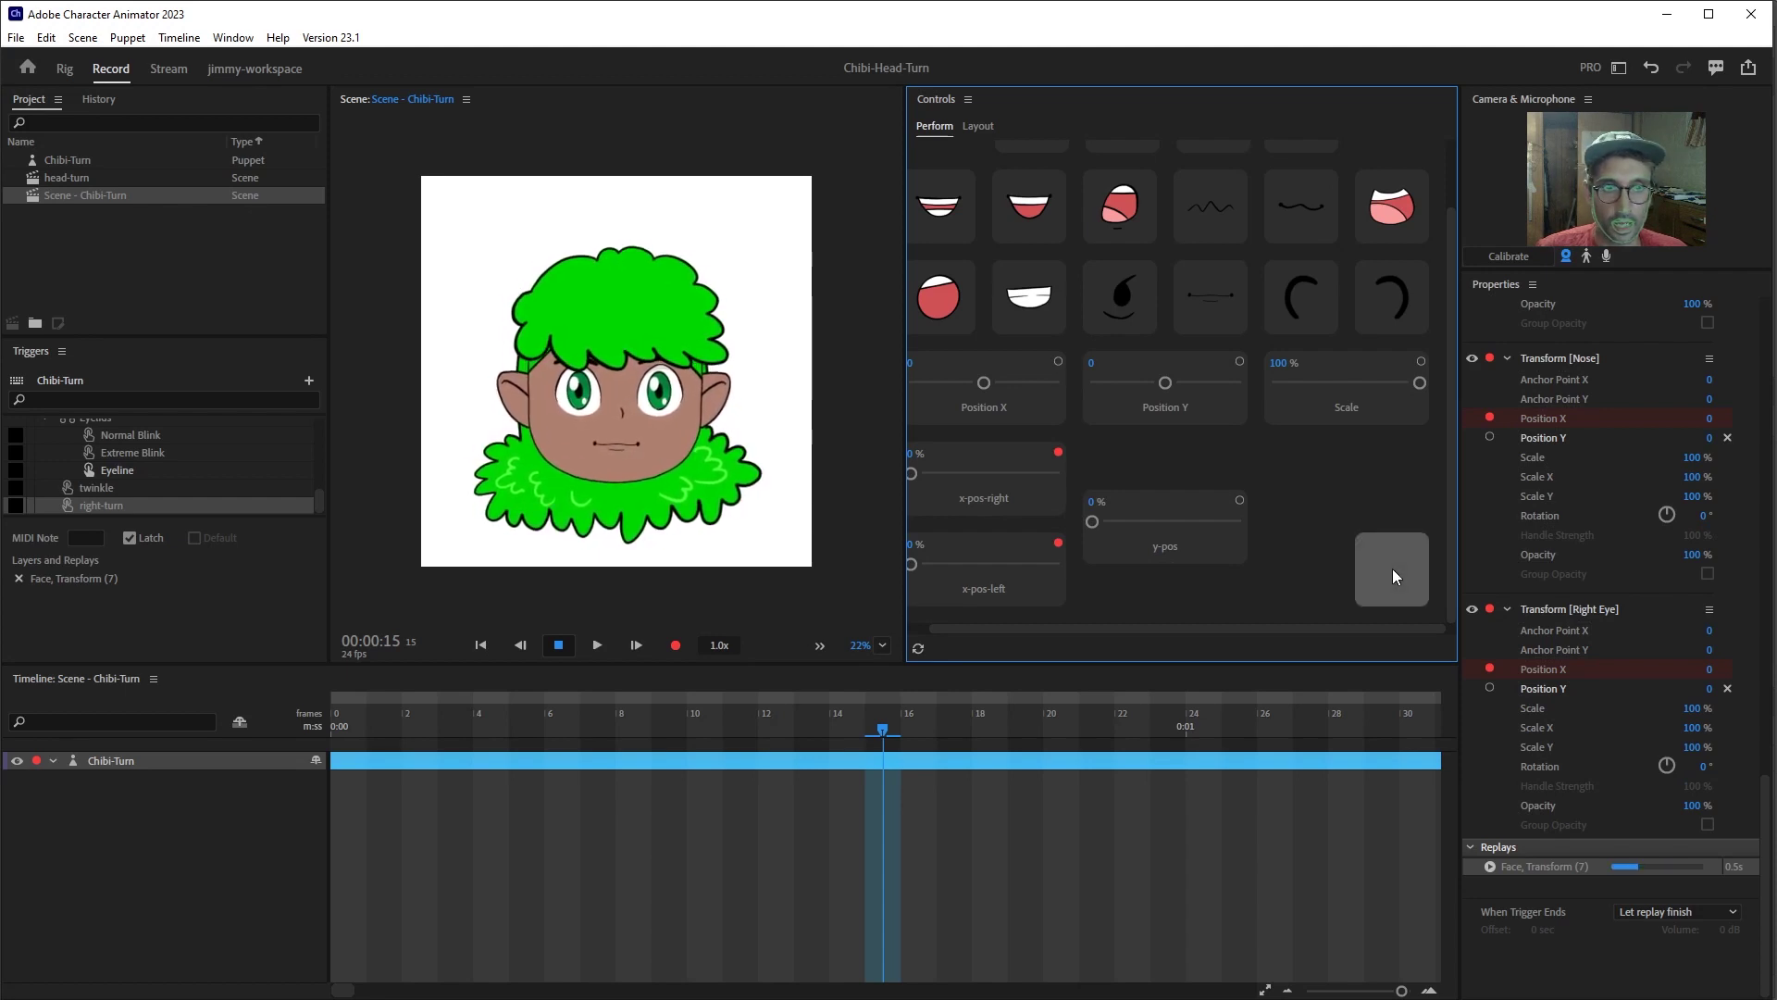
- Set the right-turn replay to Stop / Sustain replay when its trigger ends and trigger the turn
{"action": "left_click", "coordinate": [1657, 912]}
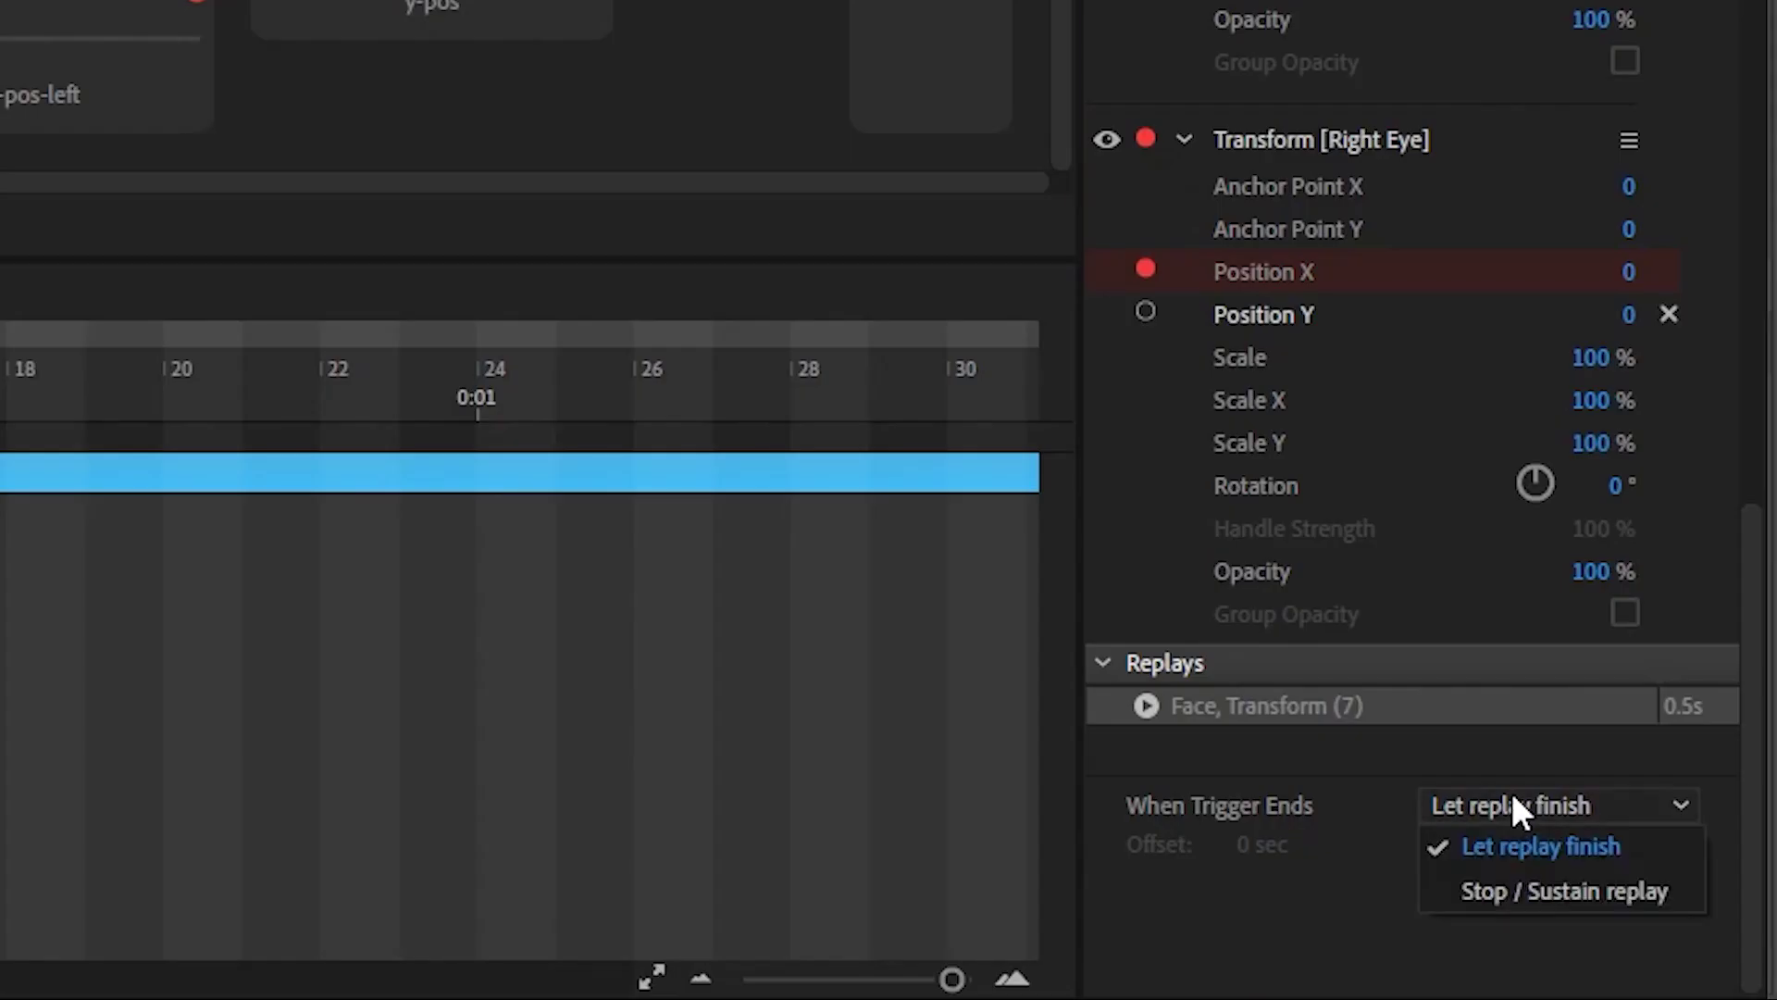
{"action": "left_click", "coordinate": [1564, 890]}
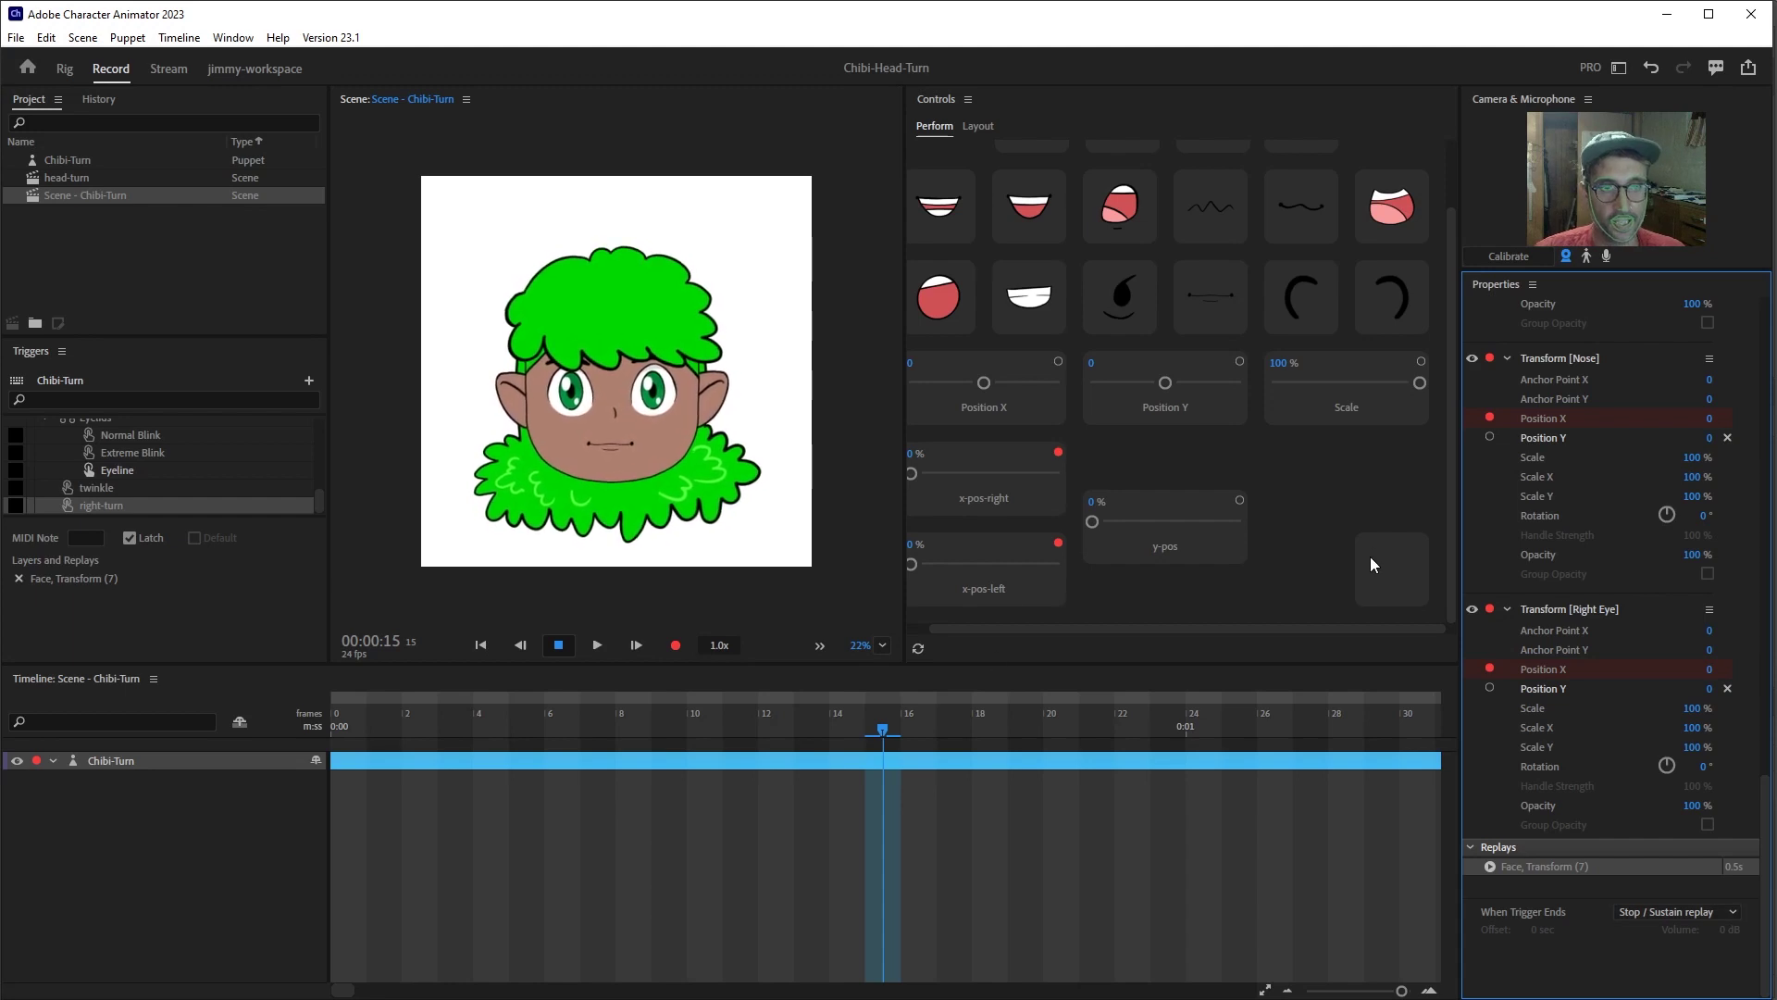
{"action": "left_click", "coordinate": [1391, 576]}
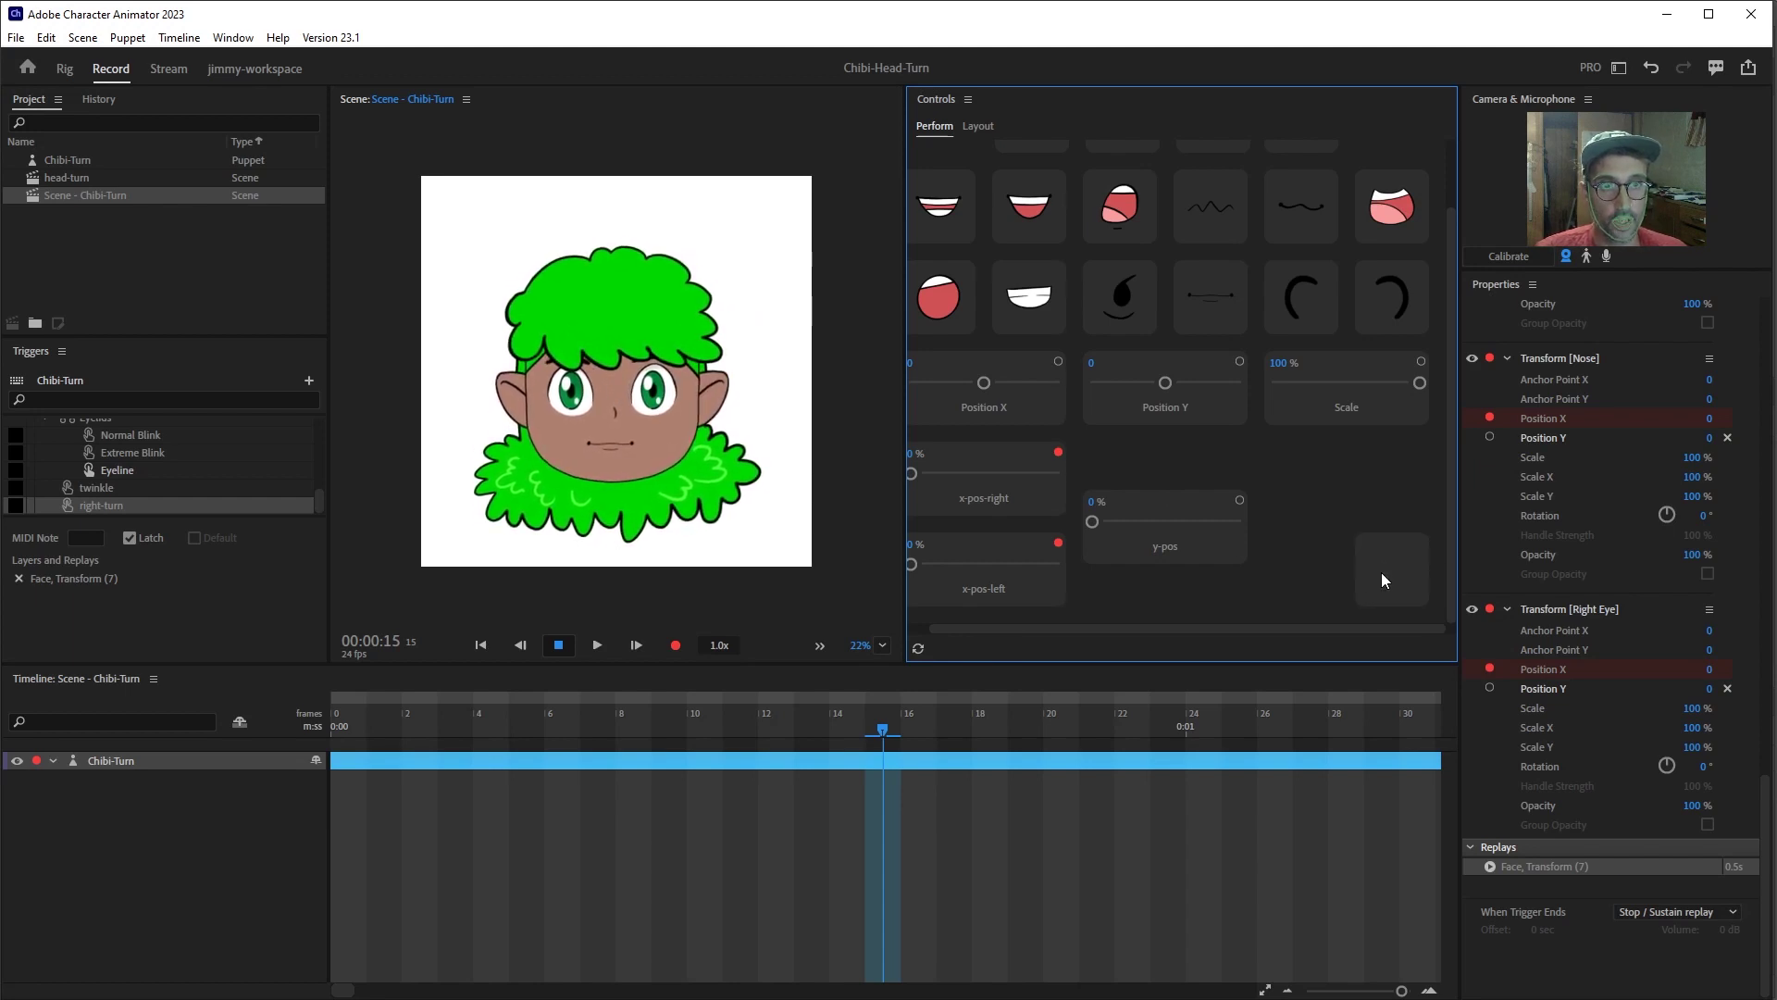
- Try out several mouth shapes together with the right-turn trigger
{"action": "left_click", "coordinate": [1114, 310]}
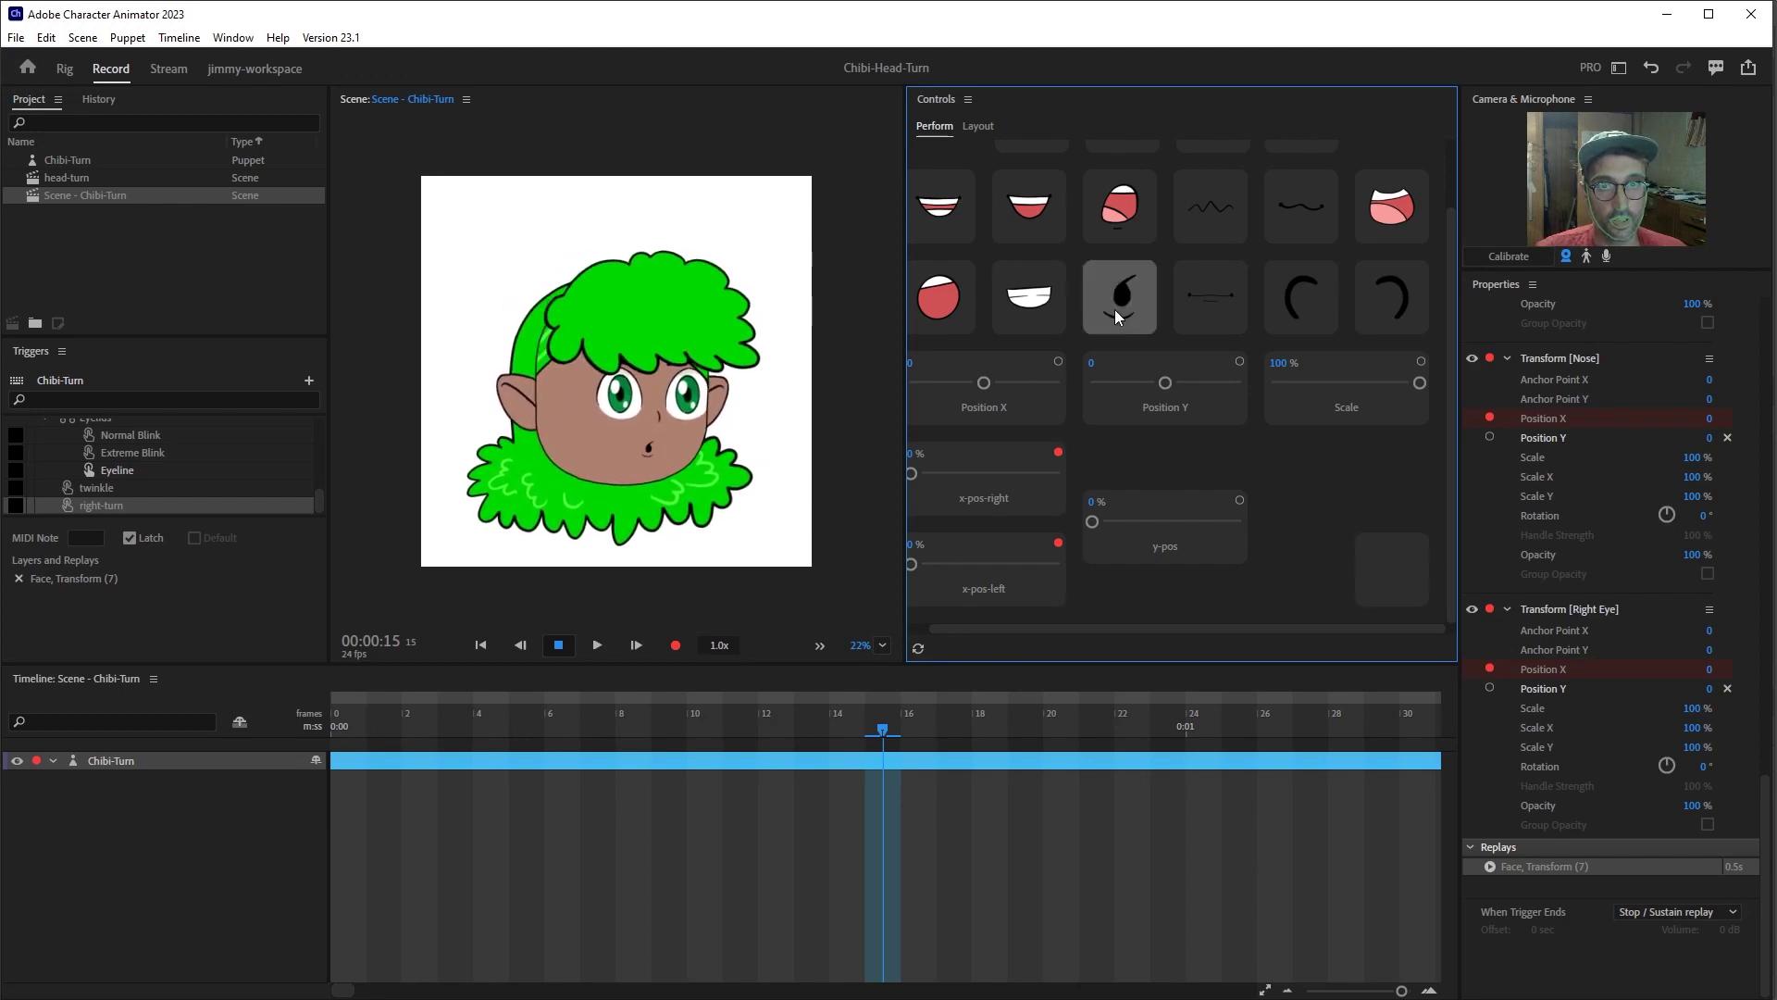
{"action": "left_click", "coordinate": [1046, 300]}
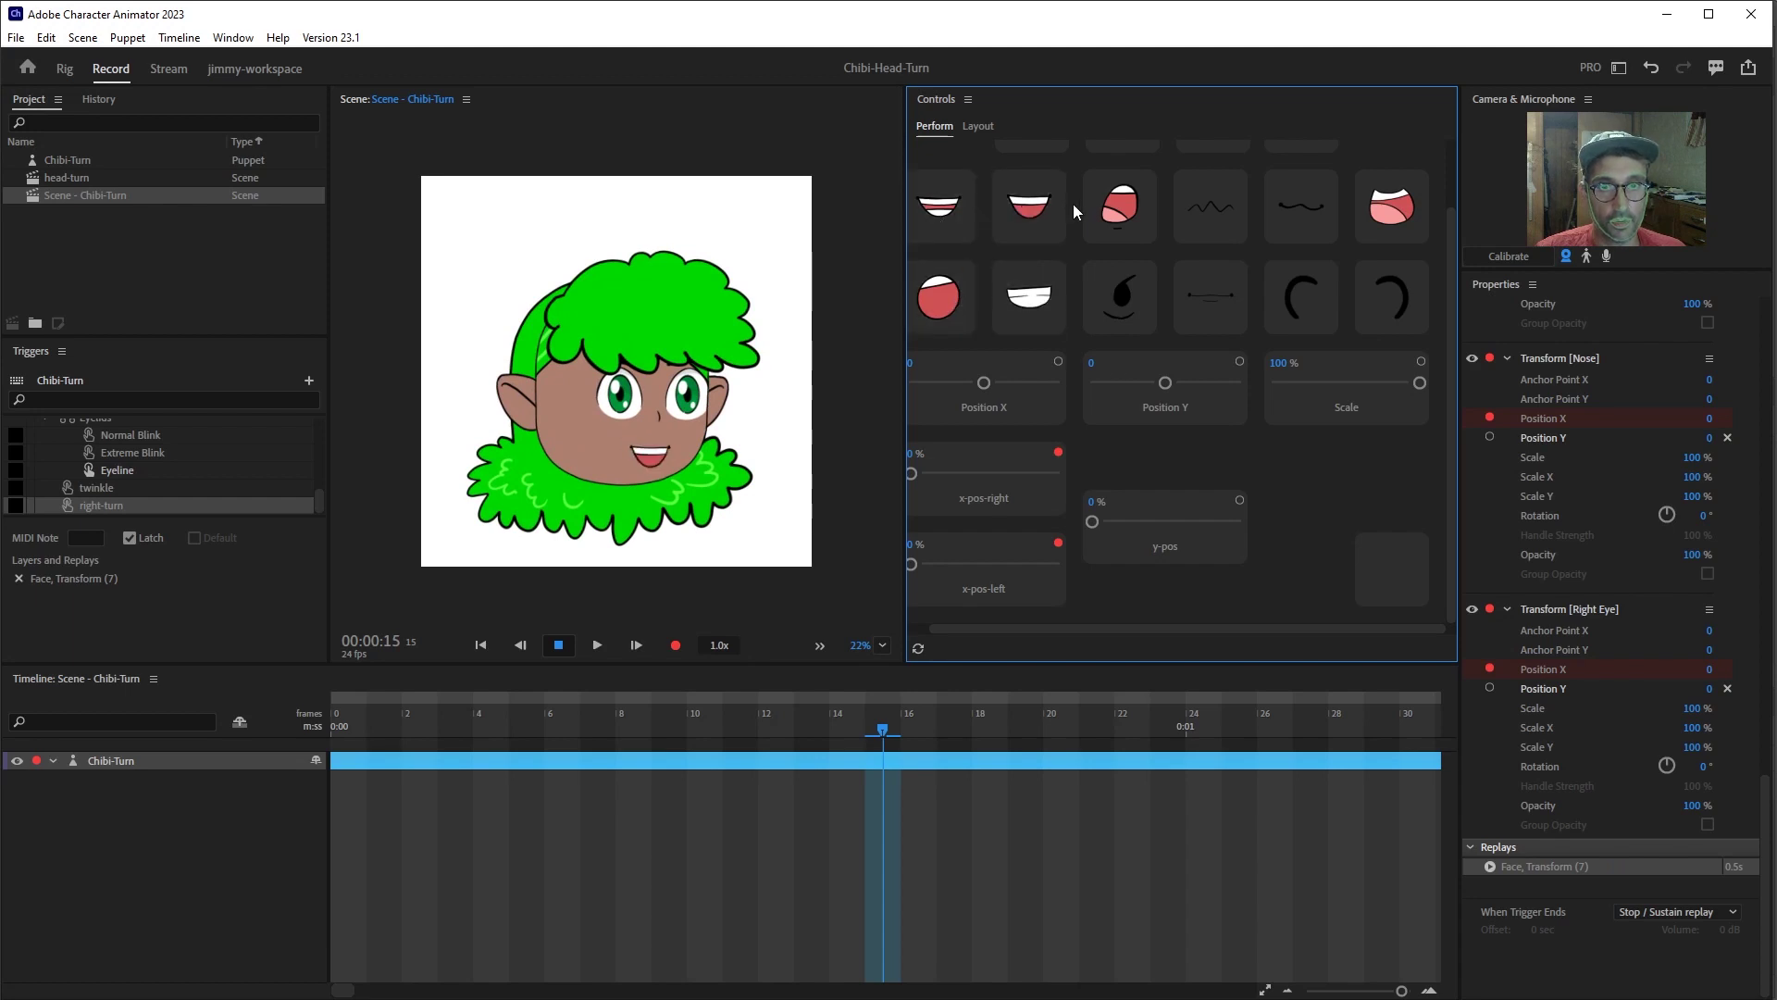
{"action": "left_click", "coordinate": [1394, 567]}
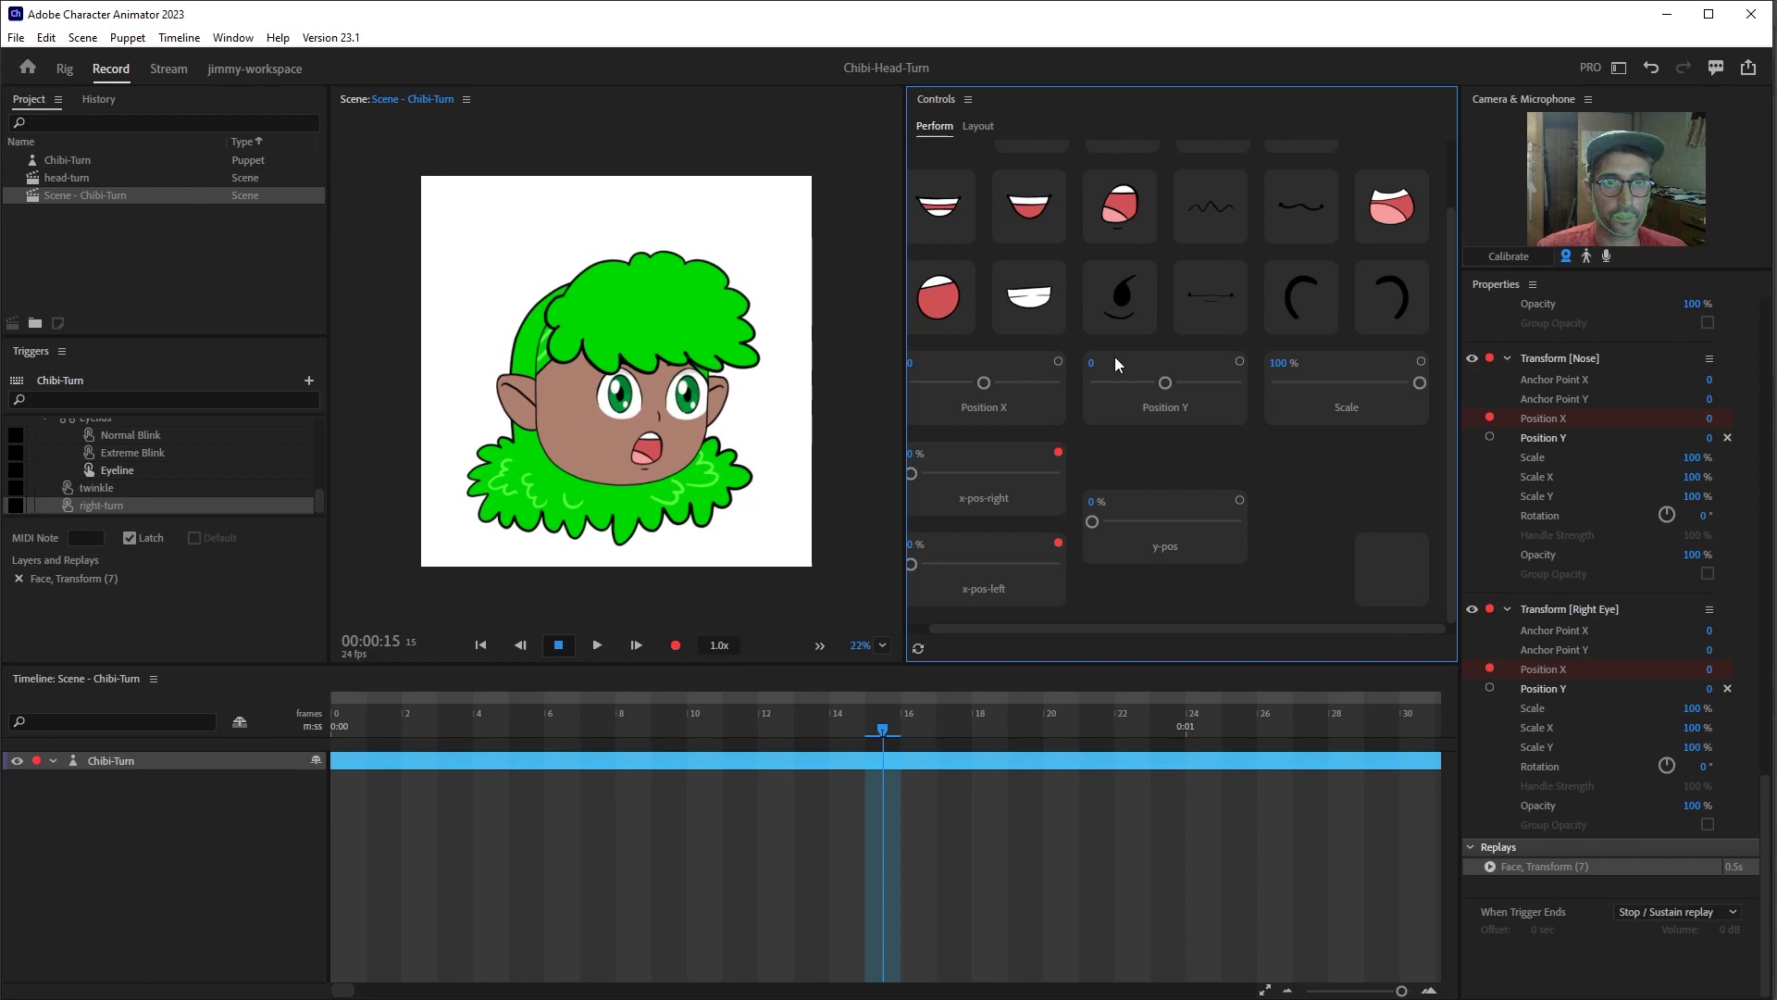
{"action": "left_click", "coordinate": [1125, 289]}
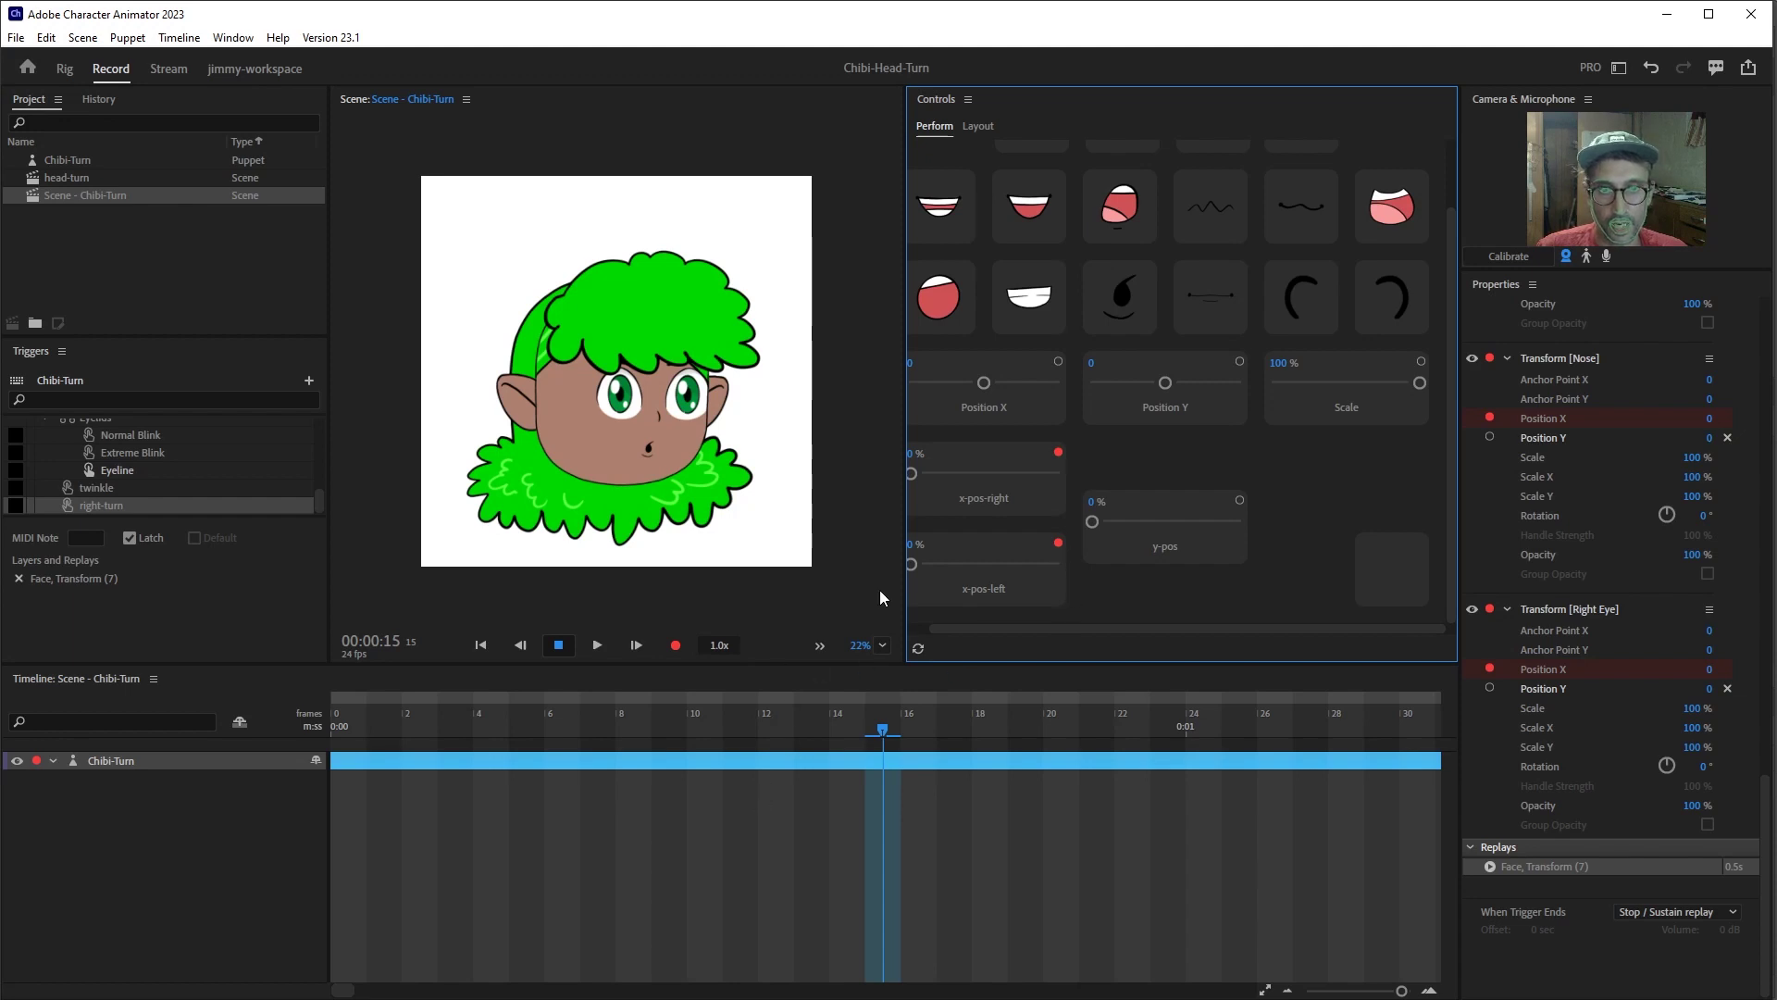
- Record a one-frame take at the start of the timeline with the x-pos-left slider at 100%
{"action": "left_click", "coordinate": [342, 725]}
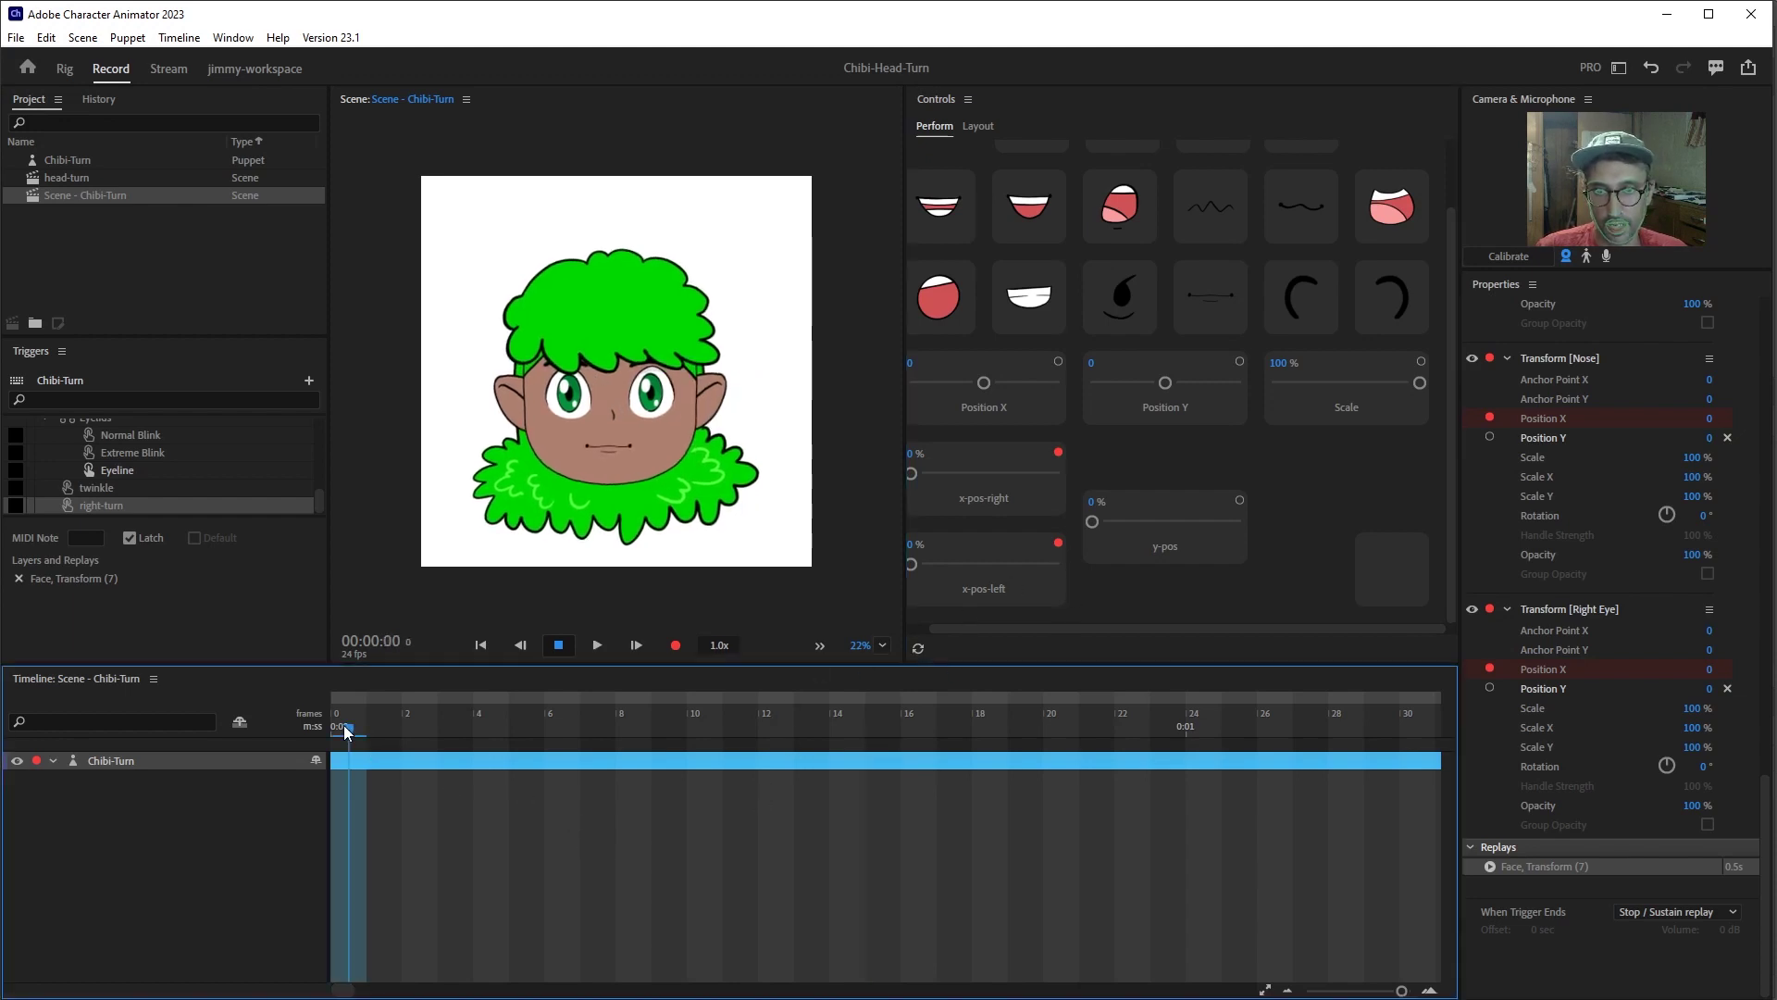
{"action": "left_click_drag", "start_coordinate": [908, 563], "coordinate": [1229, 647]}
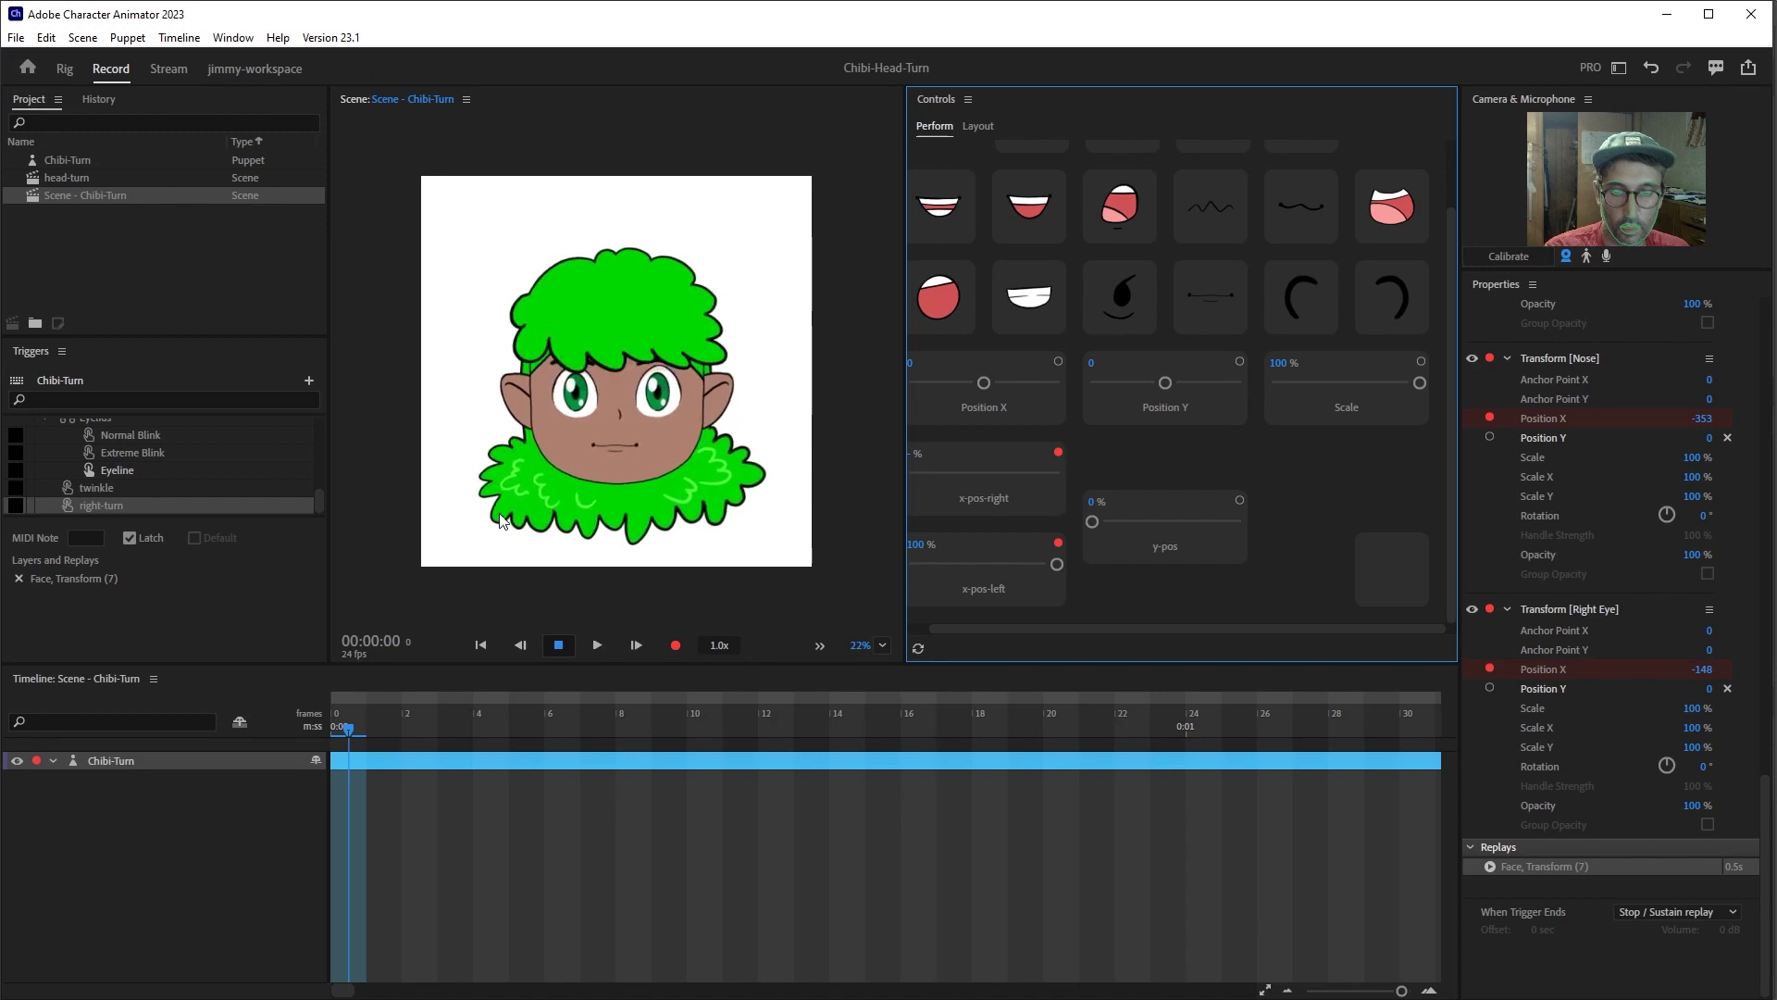
{"action": "key", "text": "ctrl+r"}
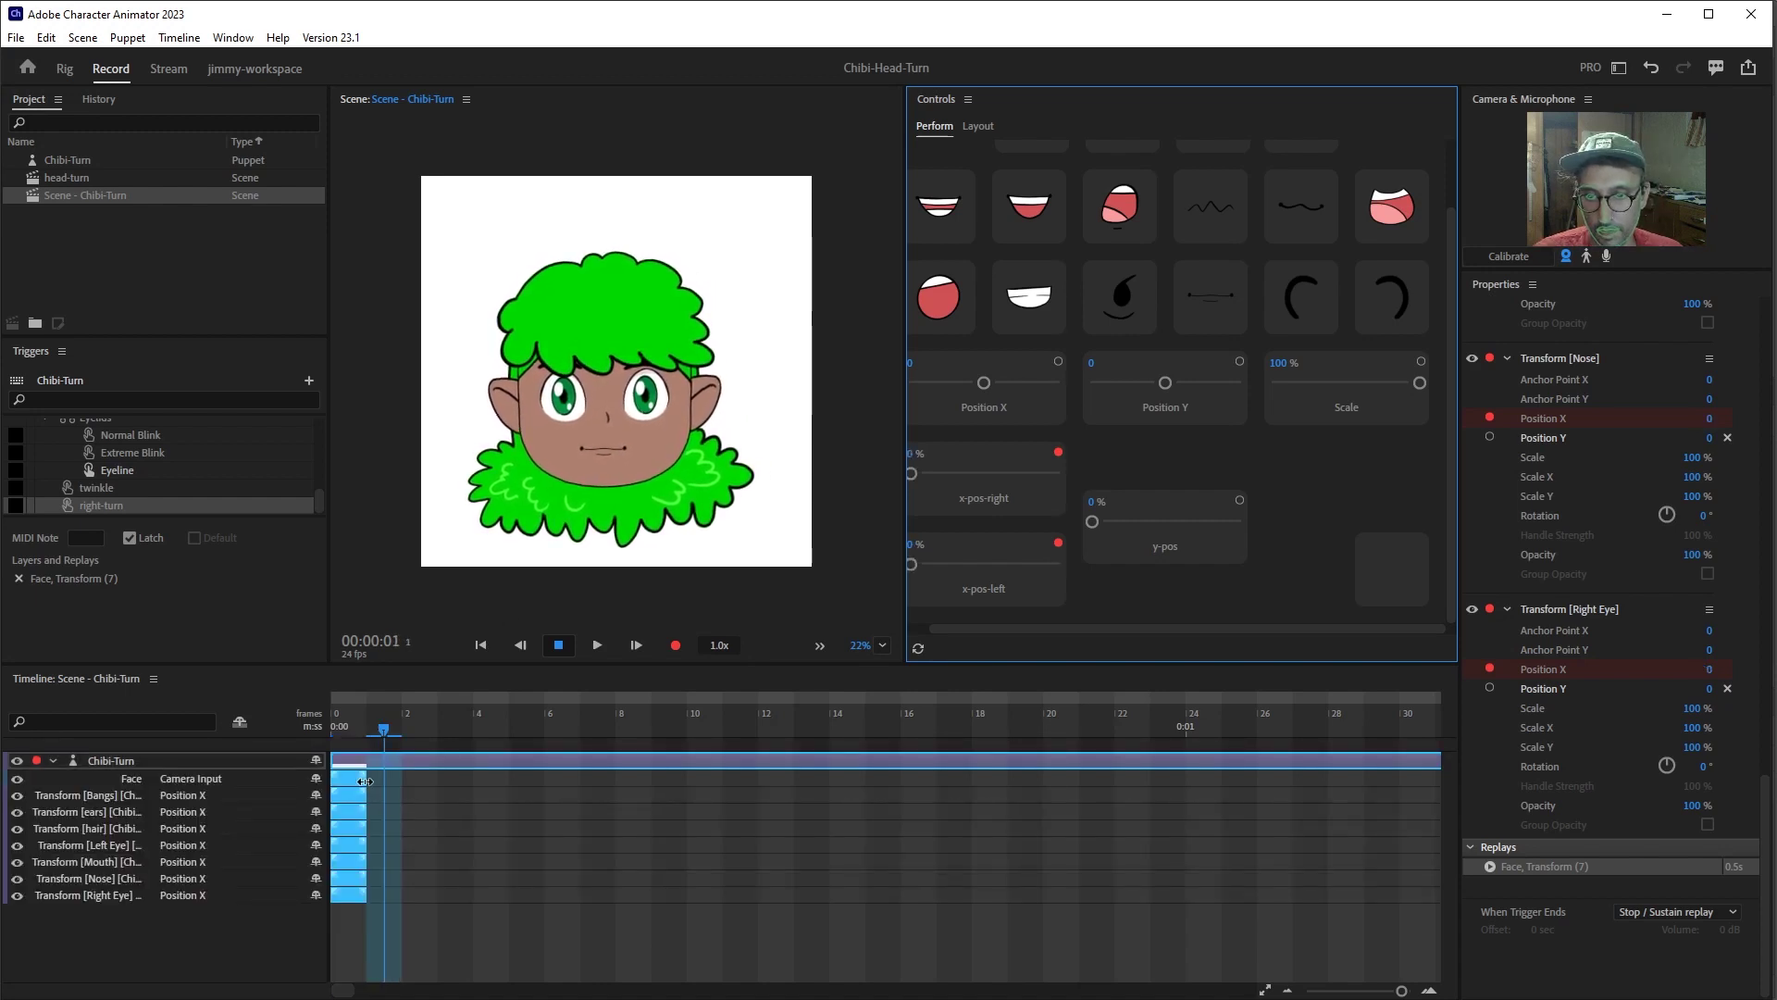
- Extend the recorded takes to frame 12 and blend them in up to about frame 10
{"action": "left_click_drag", "start_coordinate": [367, 787], "coordinate": [759, 783]}
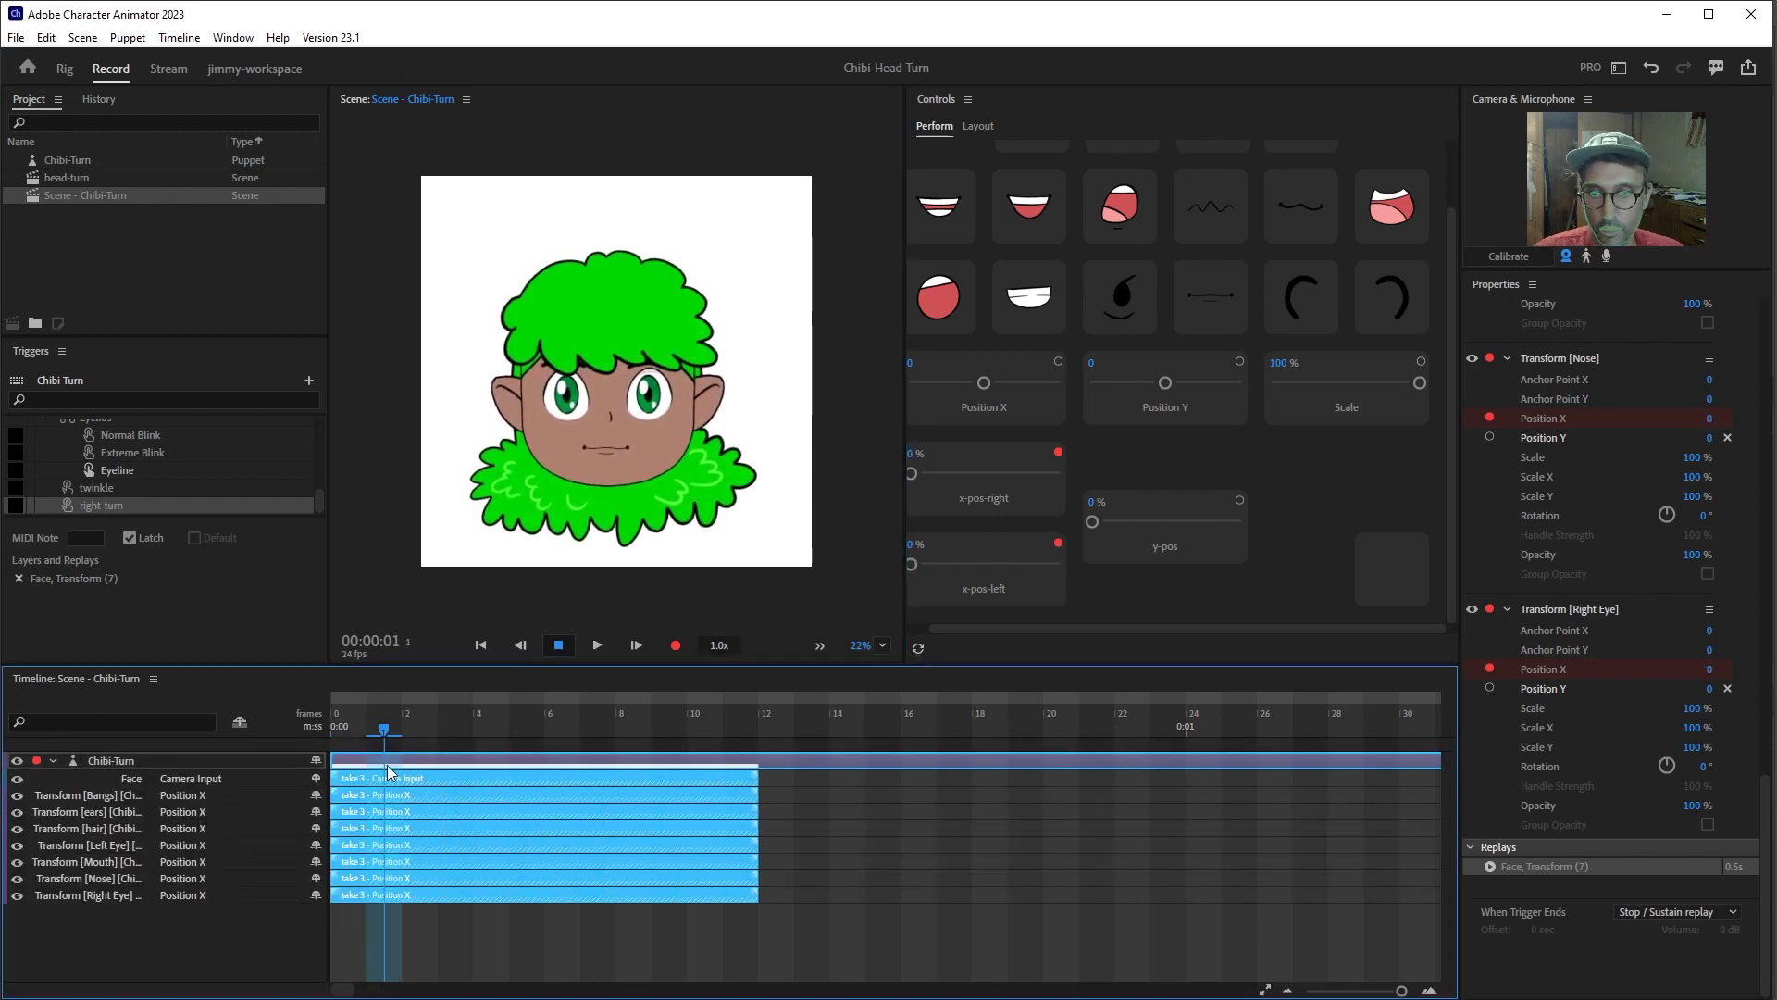
{"action": "left_click_drag", "start_coordinate": [353, 773], "coordinate": [705, 773]}
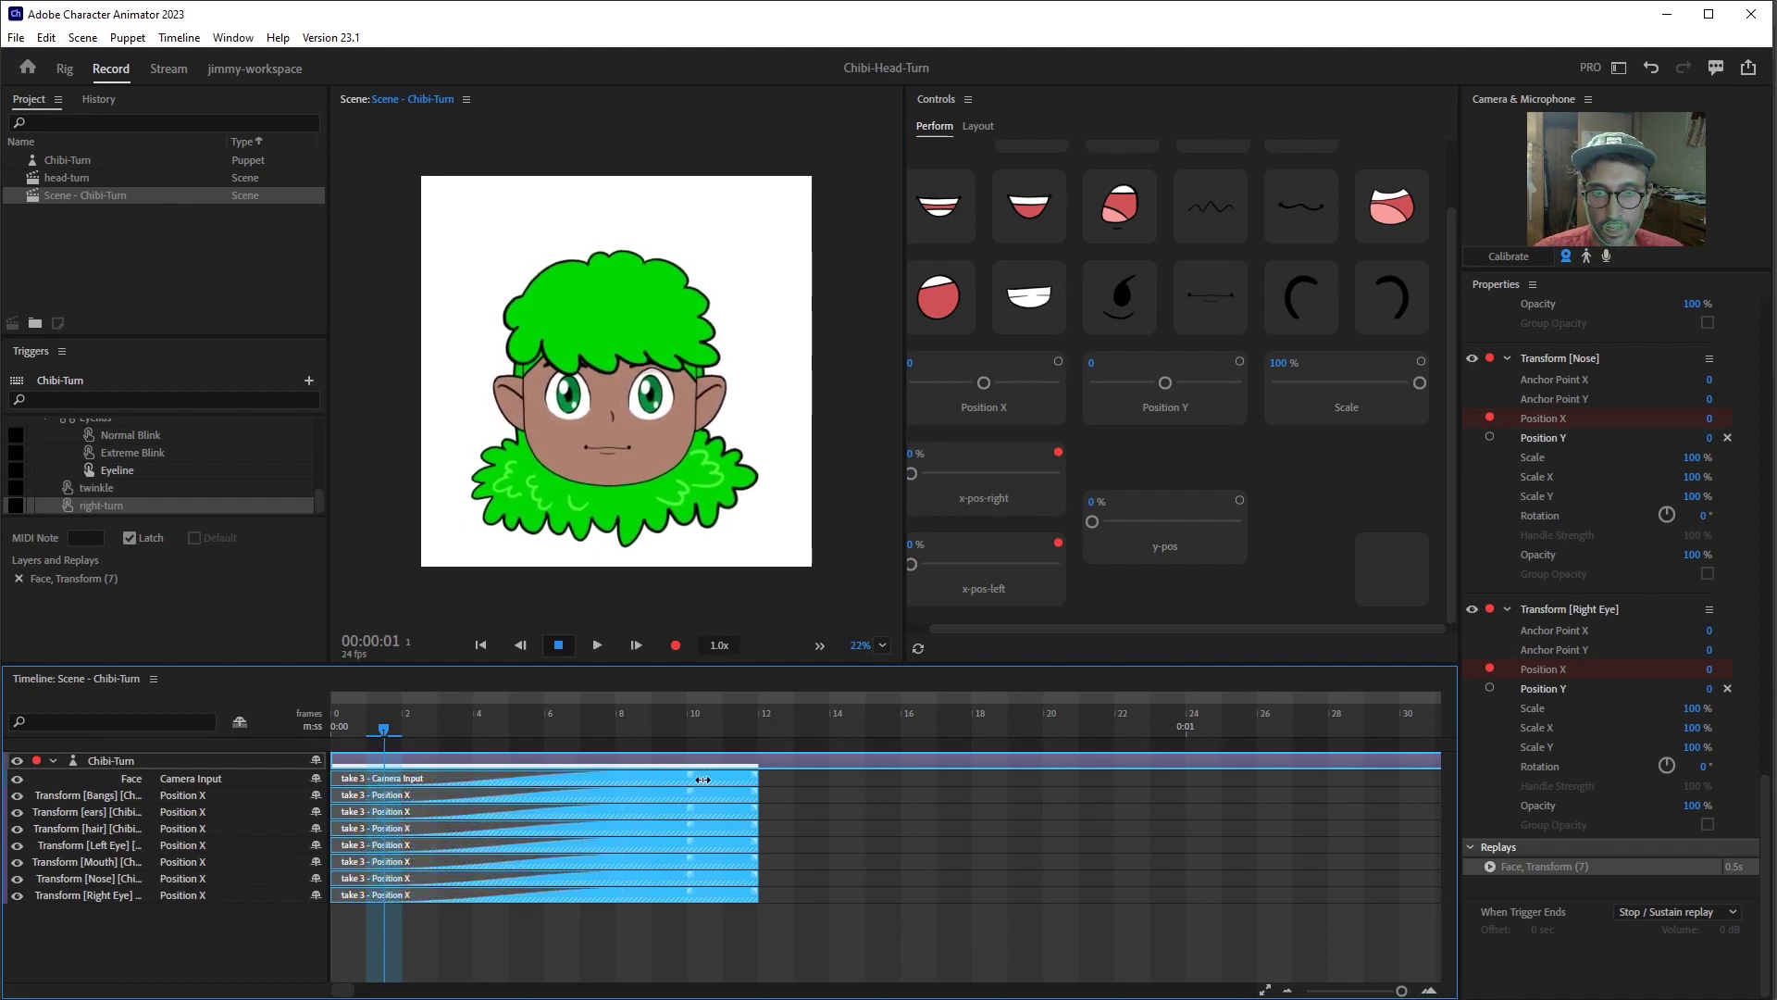
- Create a replay and trigger from the blended takes and rename the trigger as left-turn
{"action": "right_click", "coordinate": [656, 785]}
{"action": "left_click", "coordinate": [745, 794]}
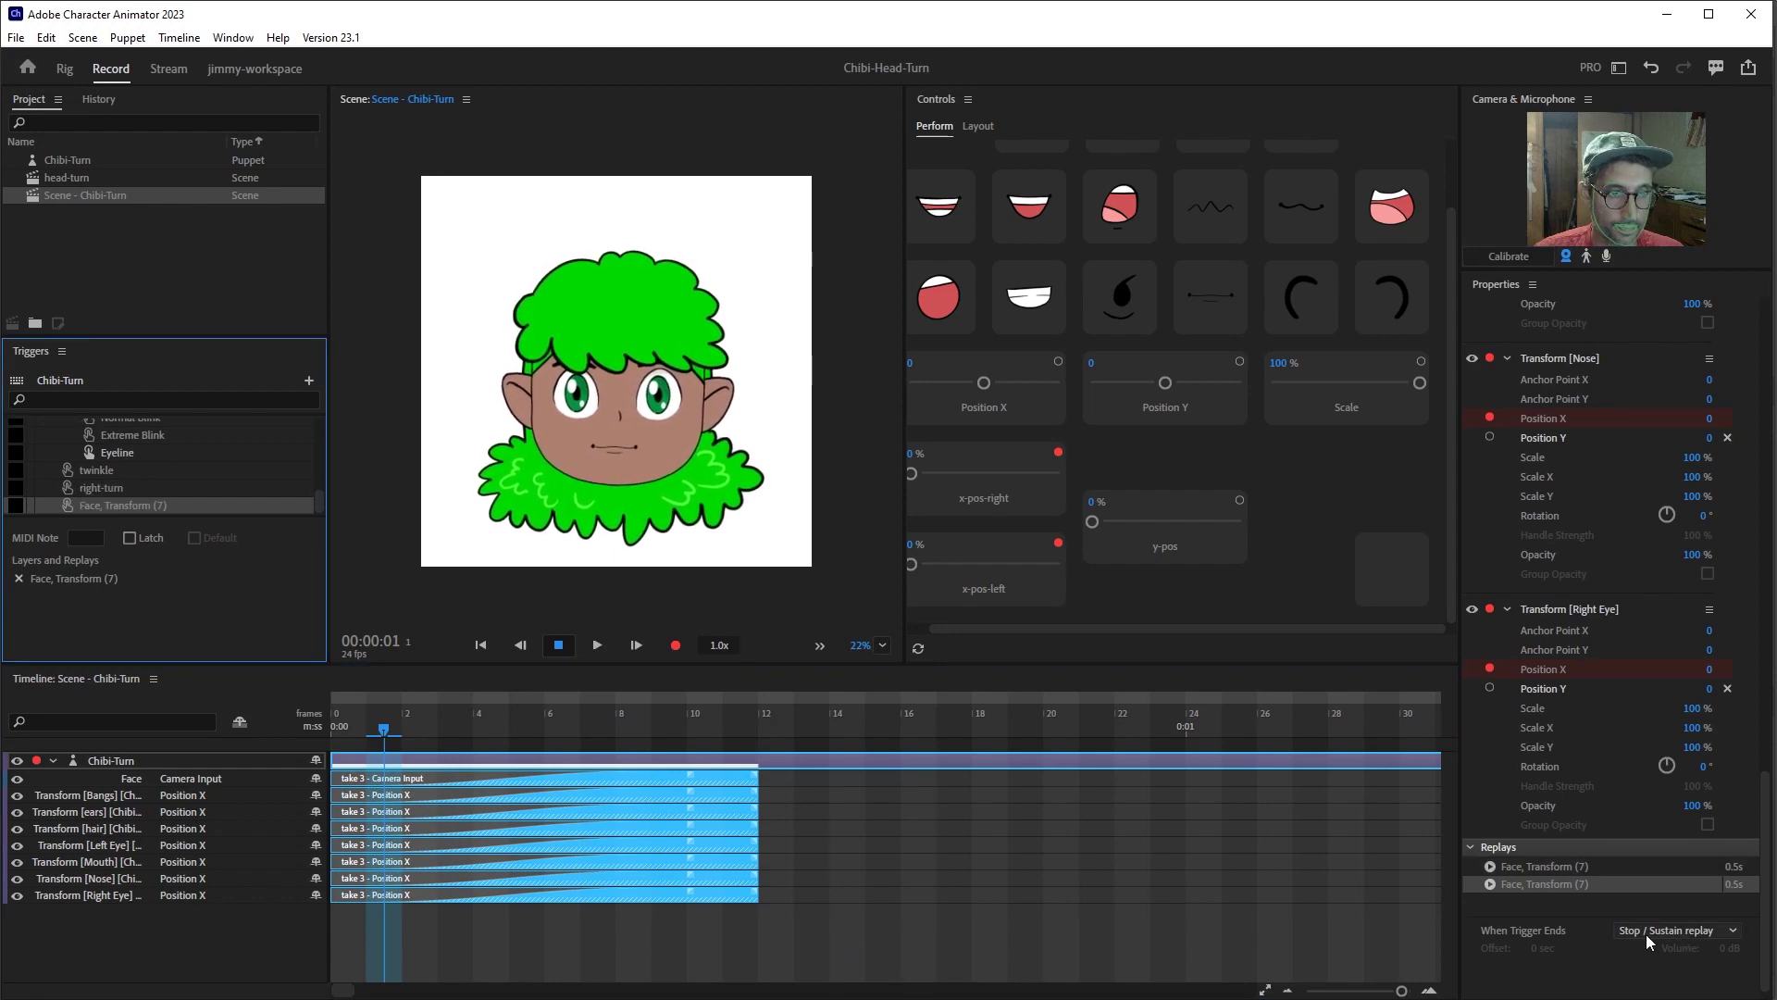
{"action": "right_click", "coordinate": [150, 507]}
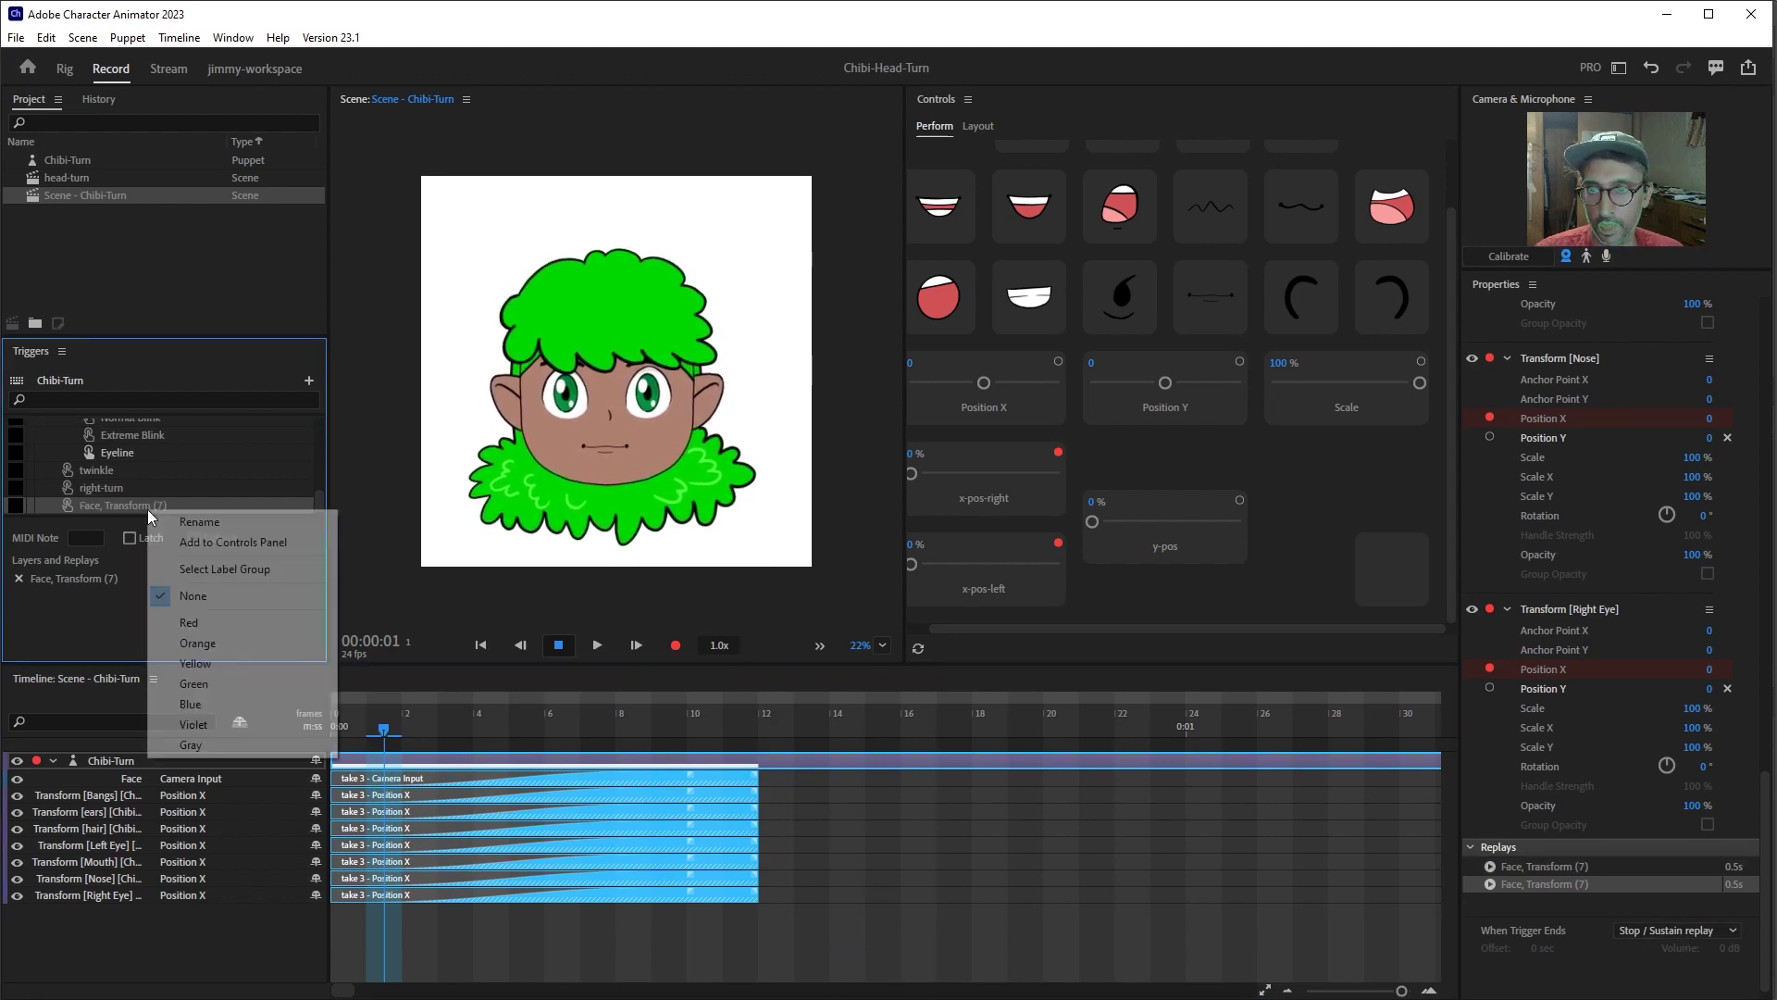
{"action": "left_click", "coordinate": [170, 522]}
{"action": "type", "text": "left-turn"}
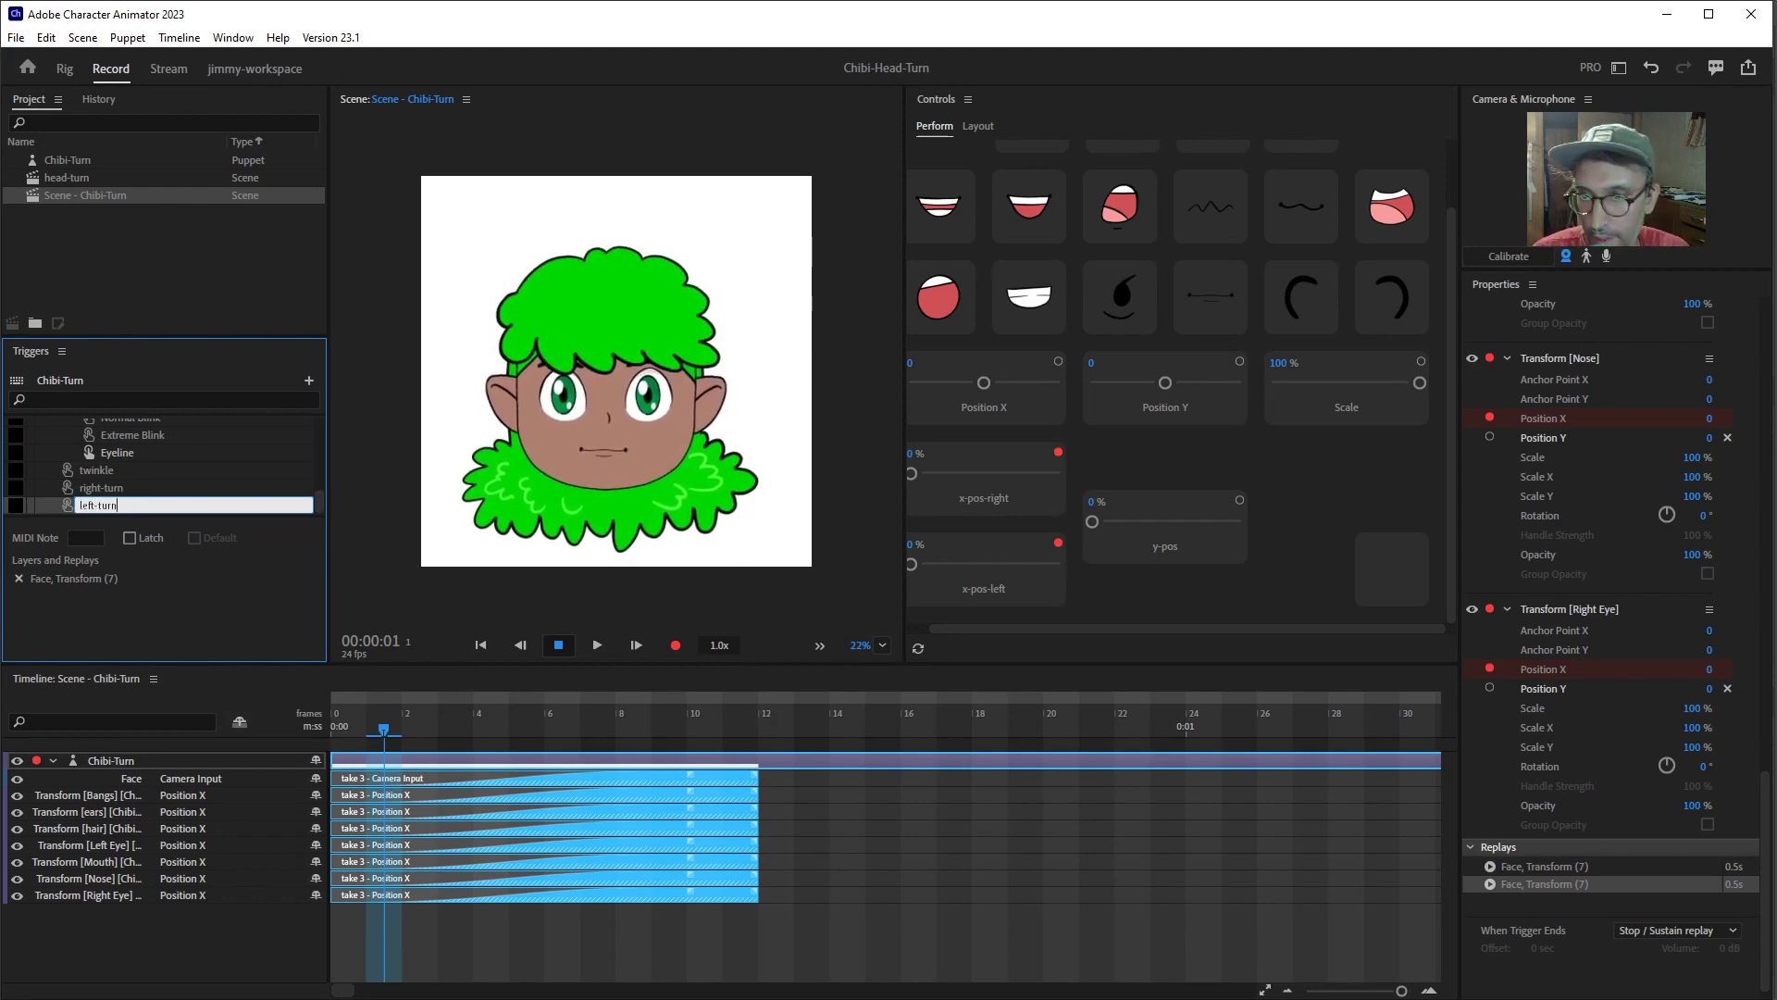
{"action": "key", "text": "Return"}
- Turn on Latch for the left-turn trigger and place it beside the right-turn control in the controls layout
{"action": "left_click", "coordinate": [131, 539]}
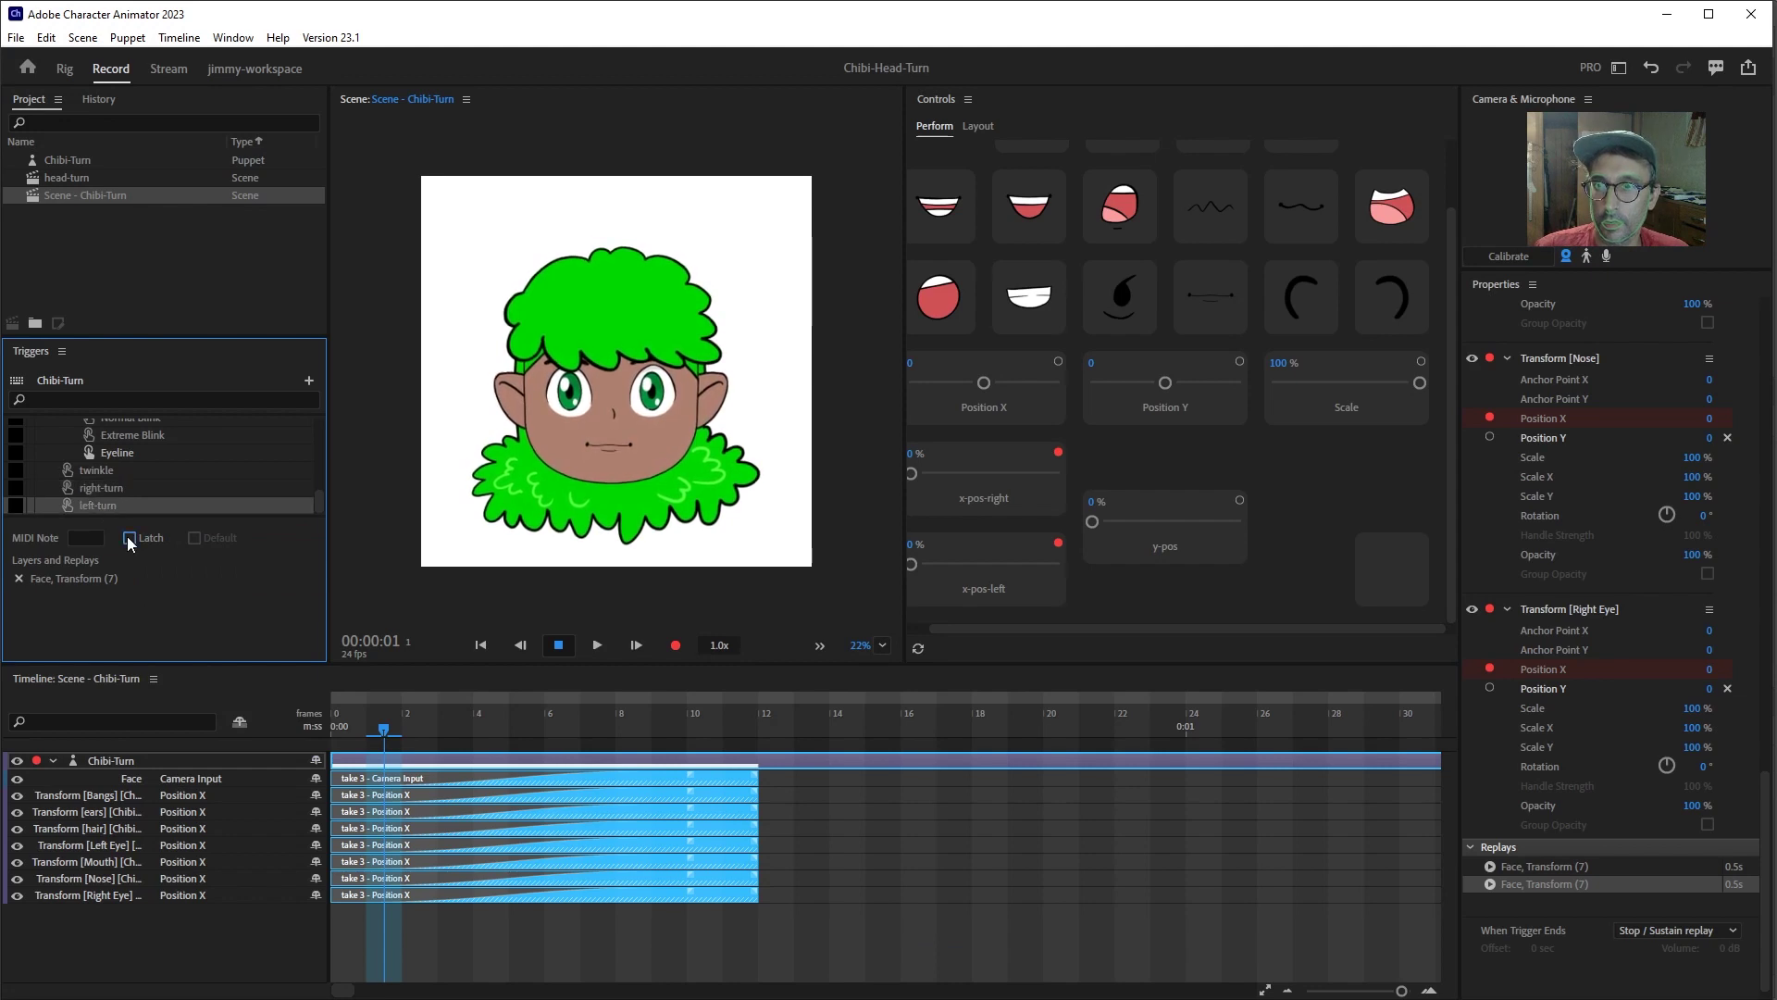
{"action": "left_click", "coordinate": [130, 538]}
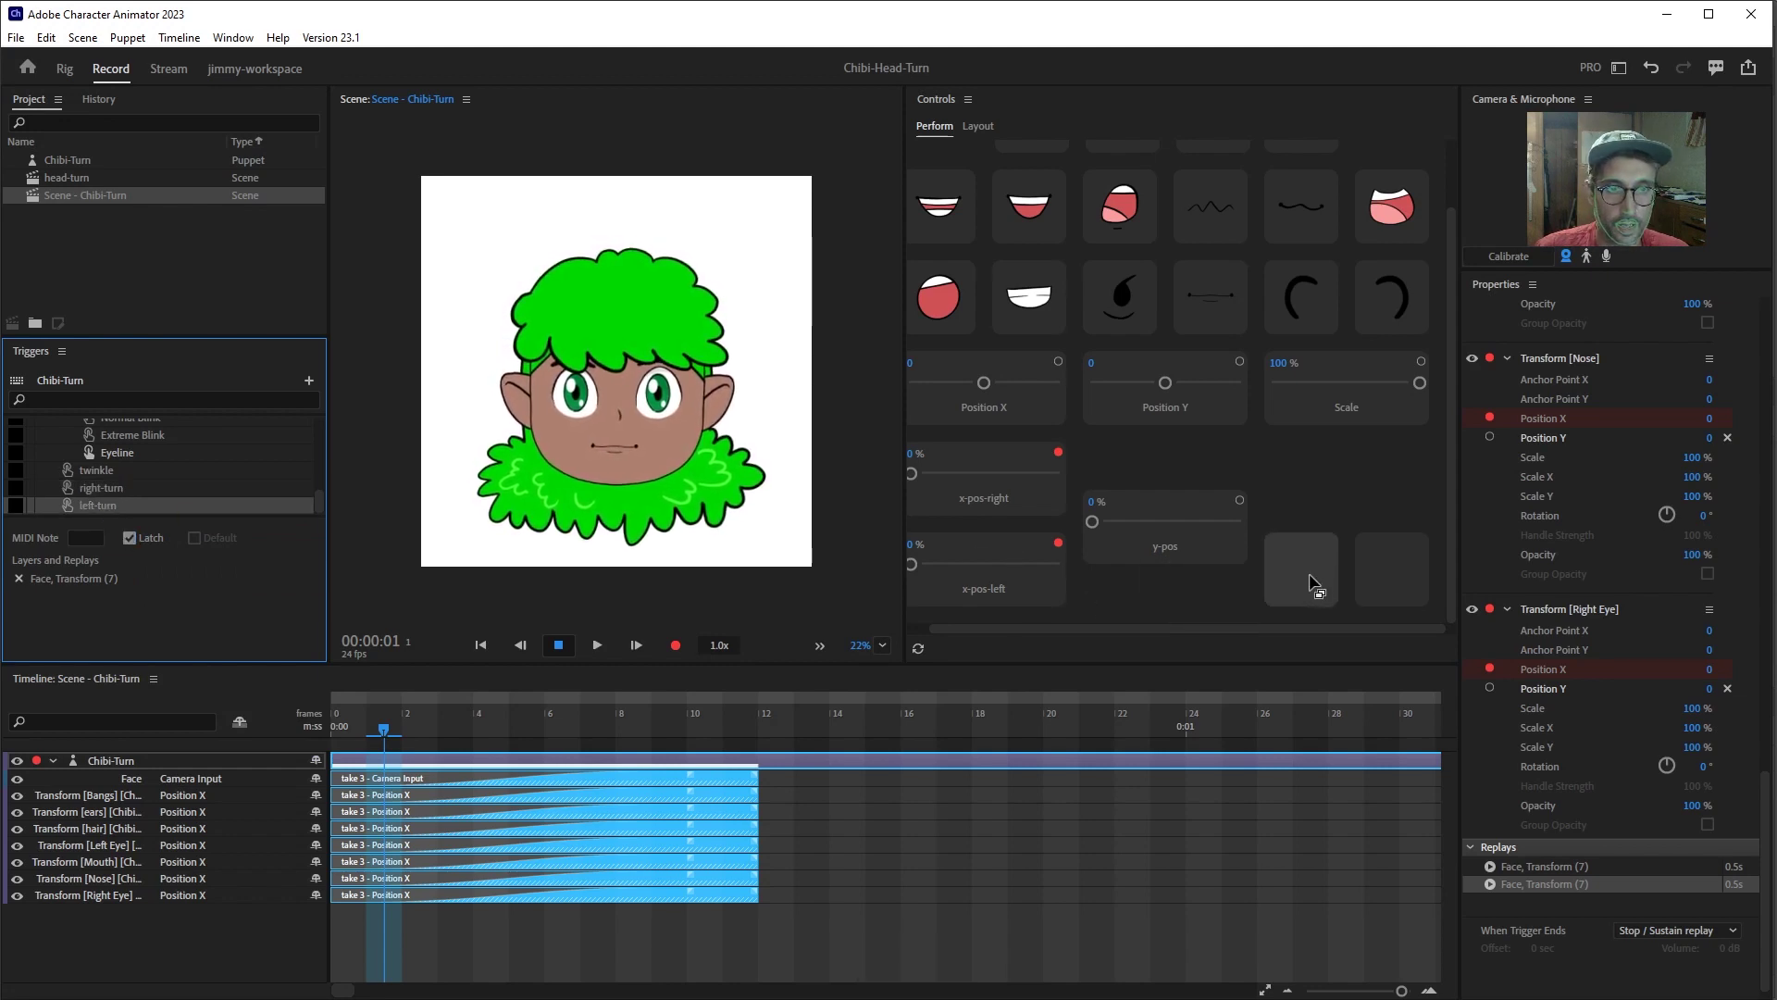
{"action": "left_click", "coordinate": [1312, 576]}
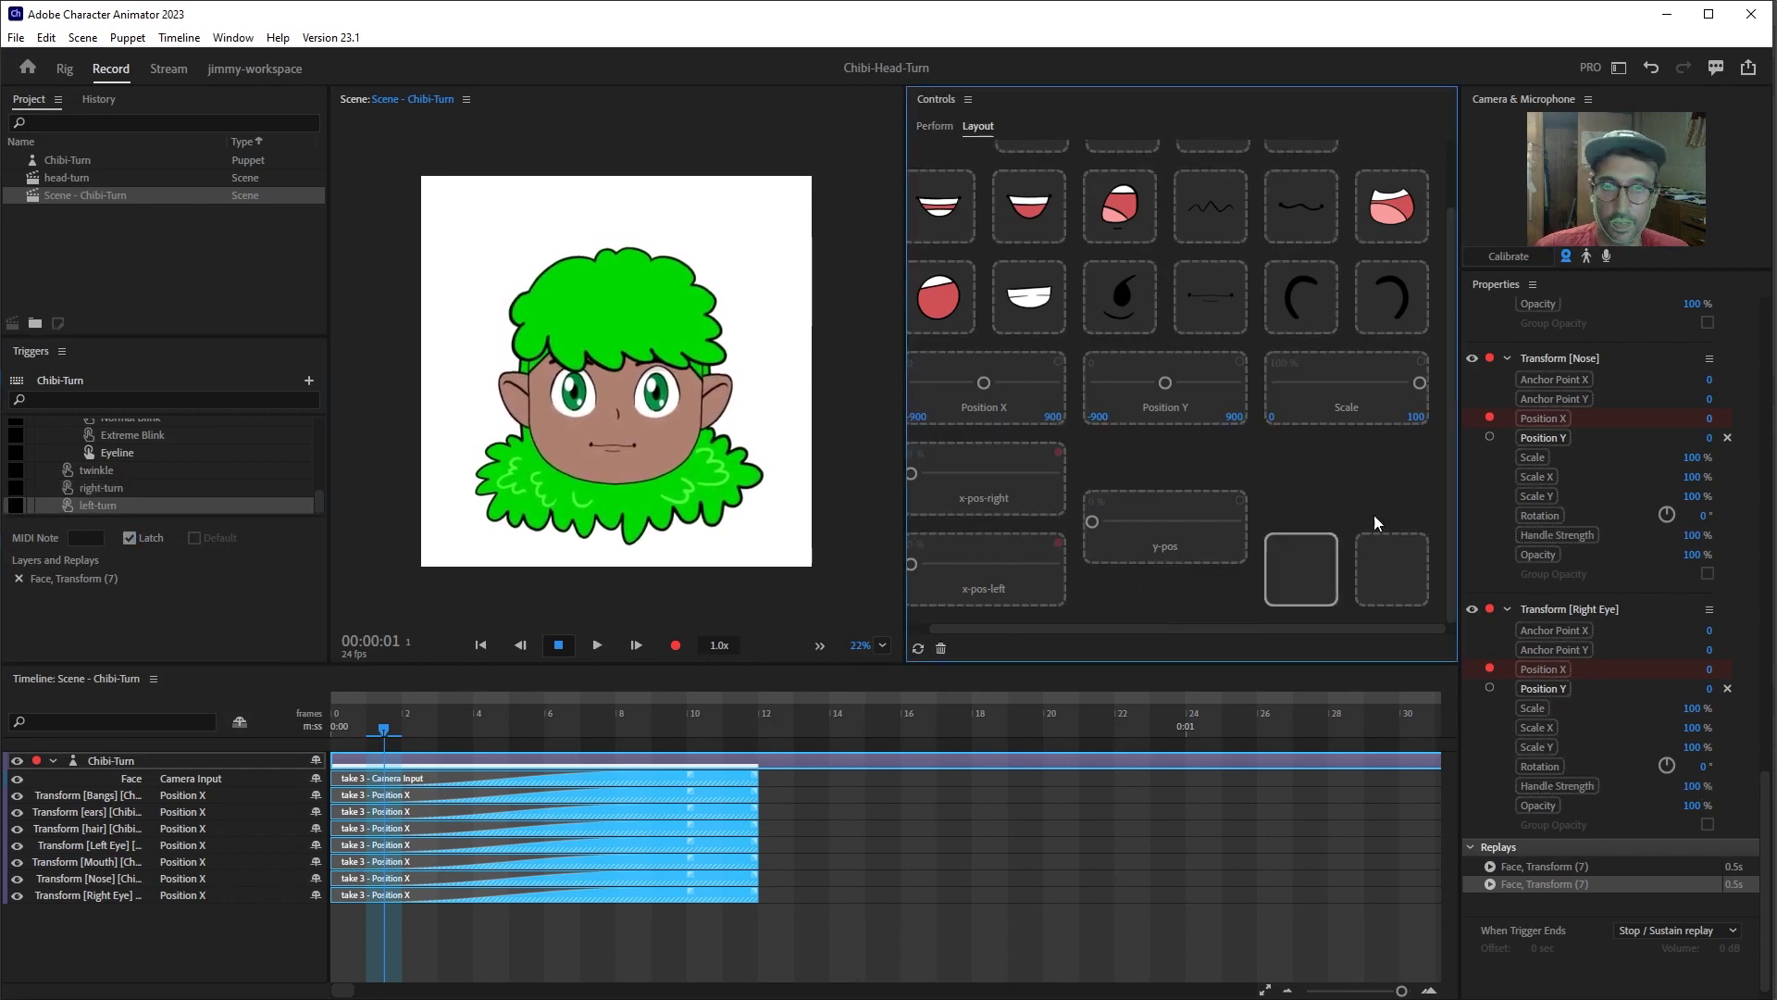
- Delete the left-turn source takes from the timeline and return the controls to Perform mode
{"action": "right_click", "coordinate": [698, 796]}
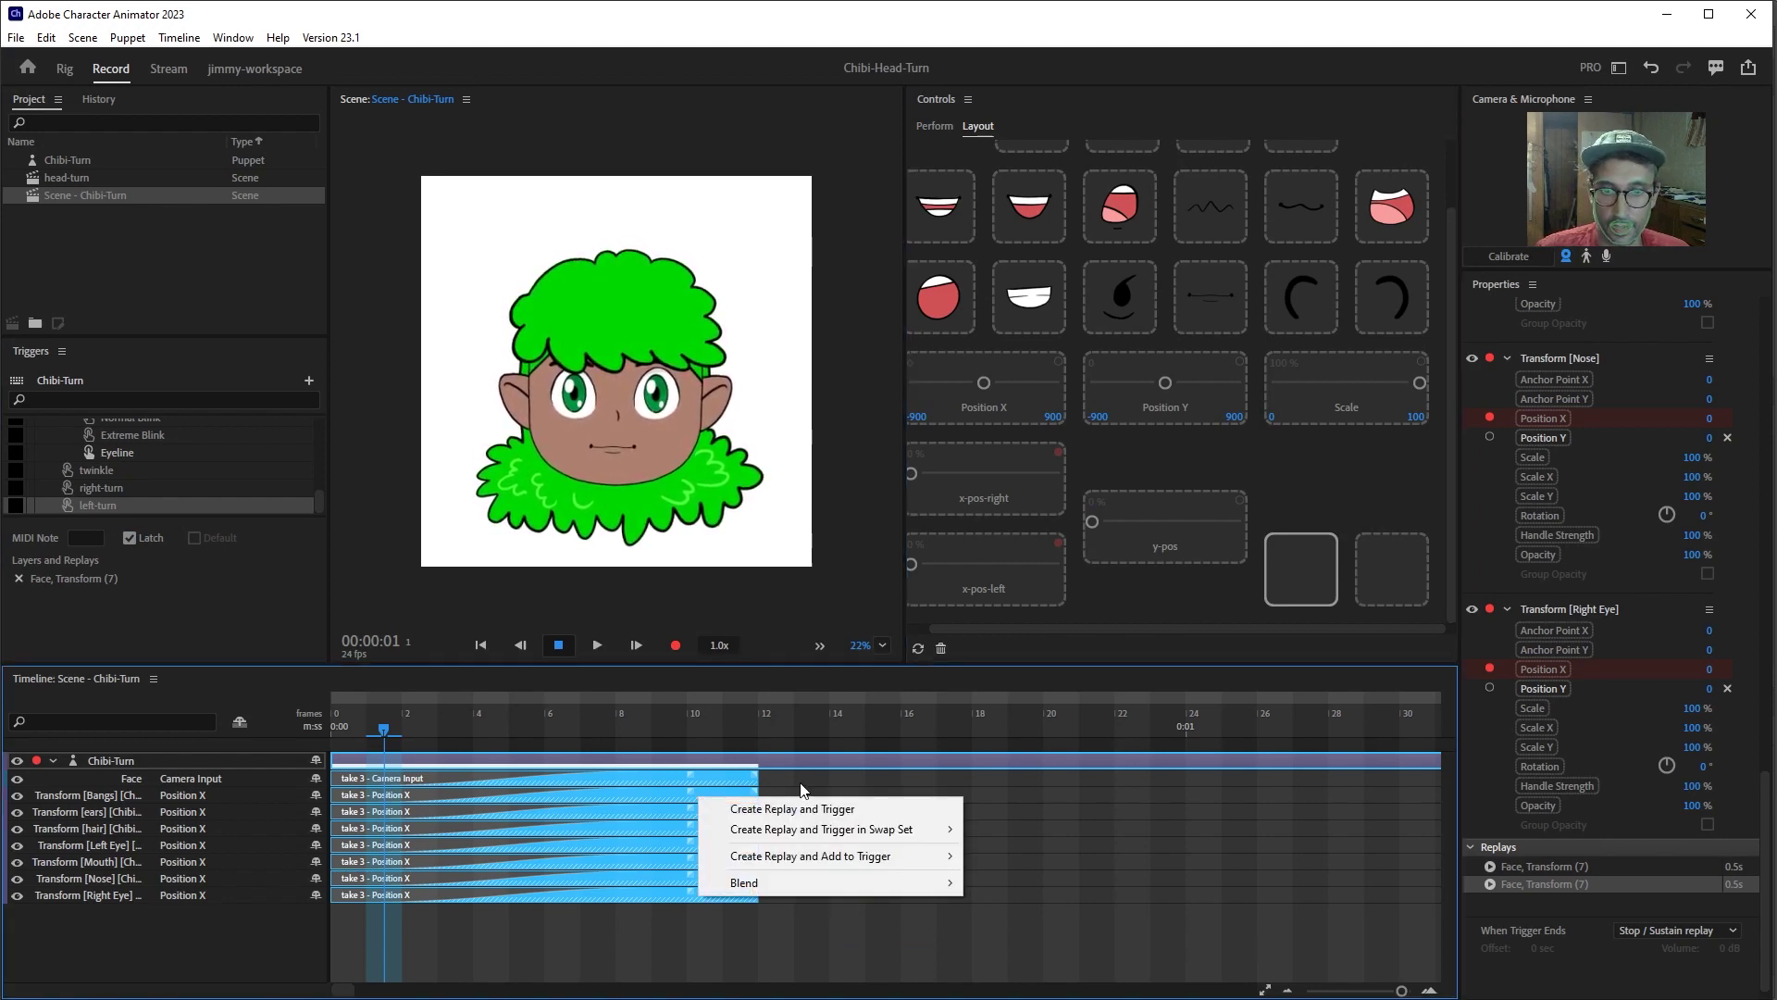
{"action": "key", "text": "Escape"}
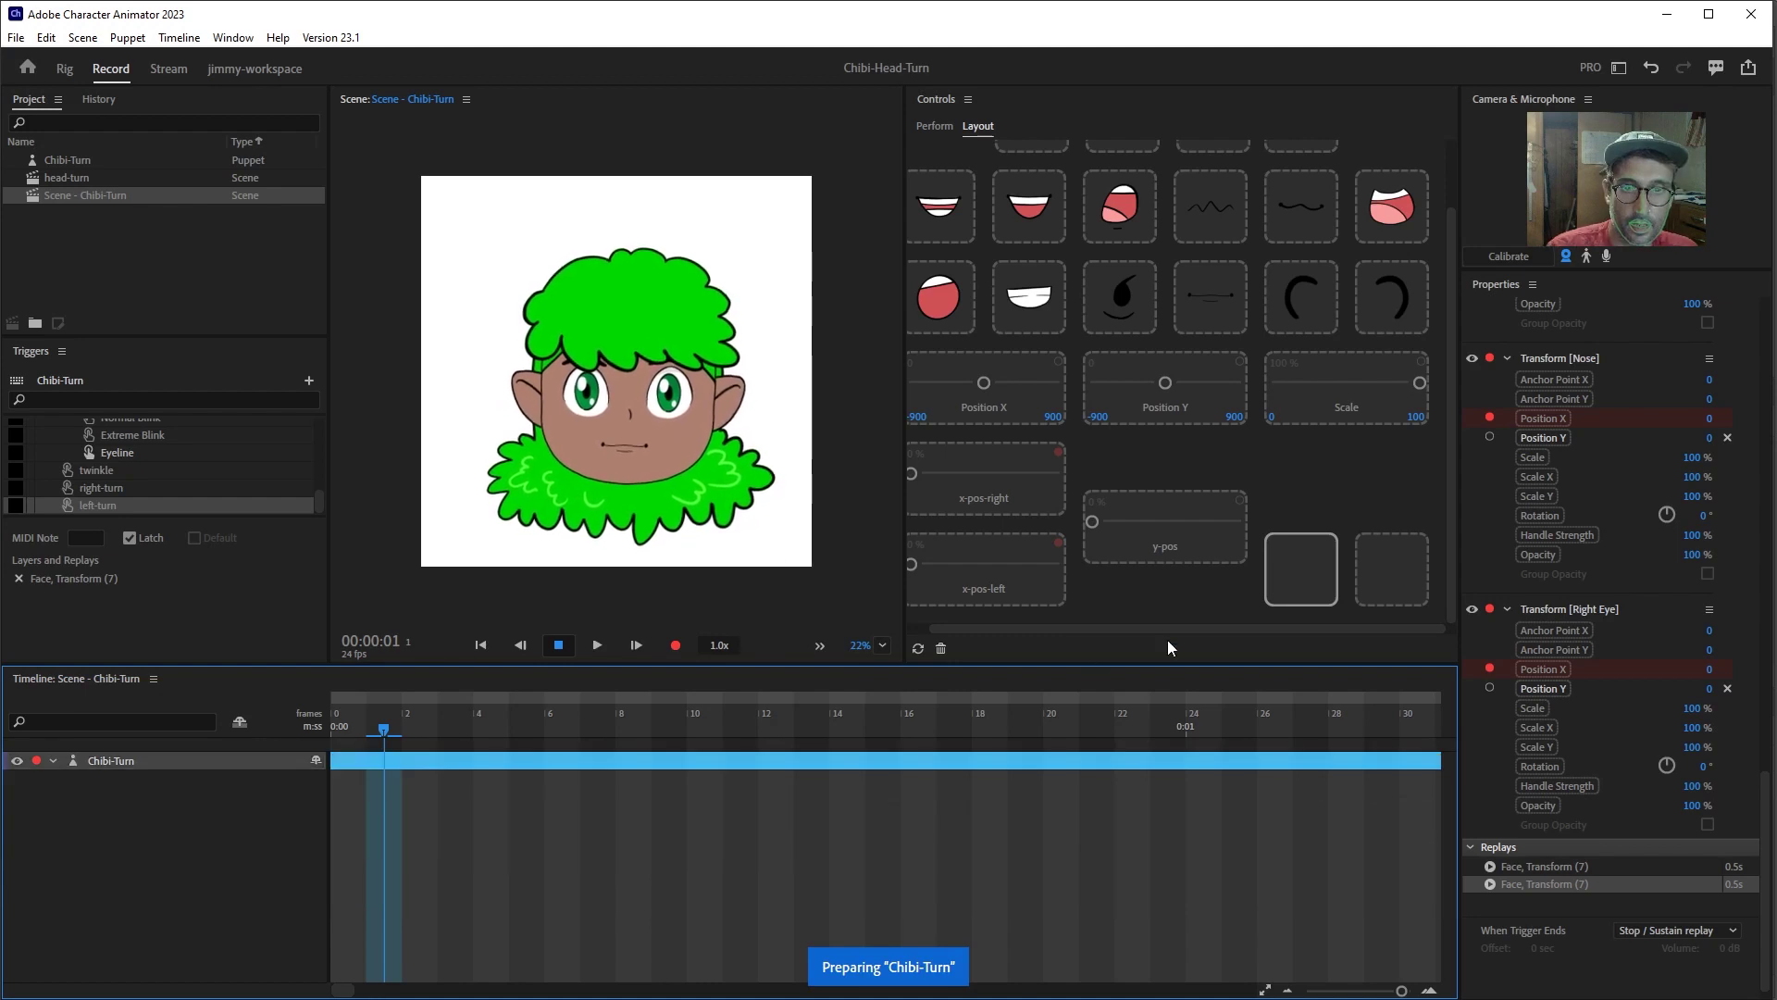
{"action": "left_click", "coordinate": [942, 132]}
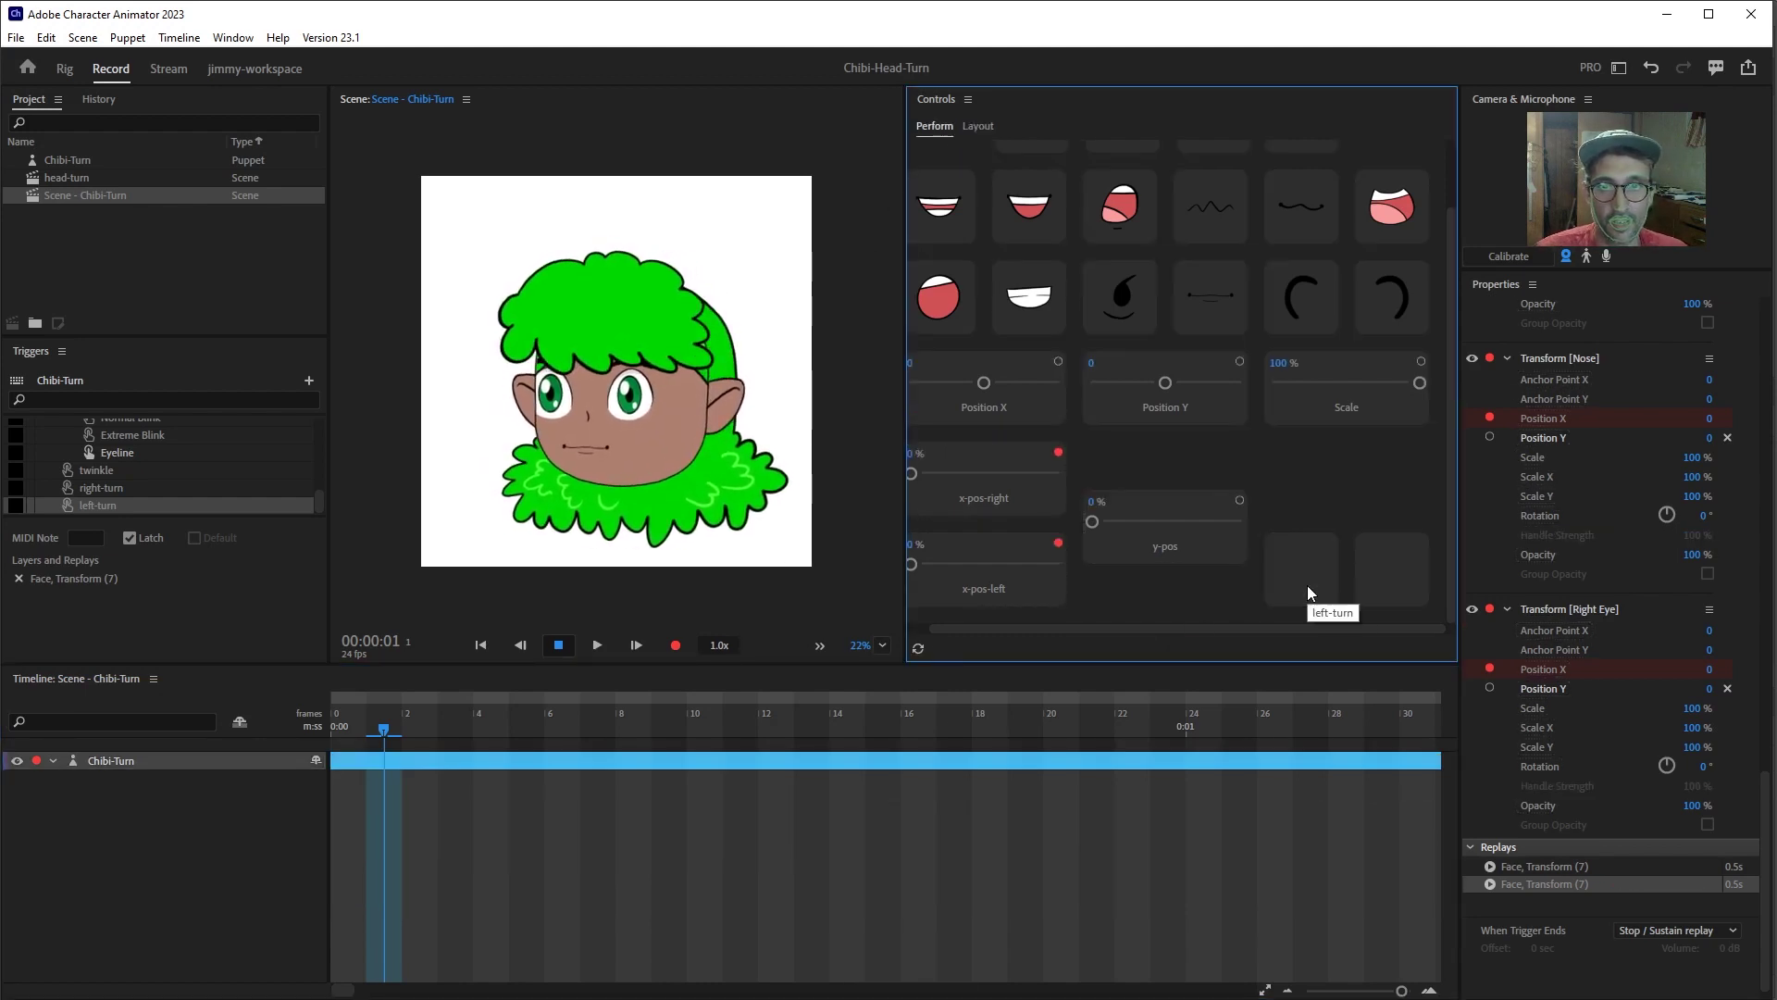
- Preview the head turns by toggling the right-turn and left-turn triggers
{"action": "left_click", "coordinate": [1376, 581]}
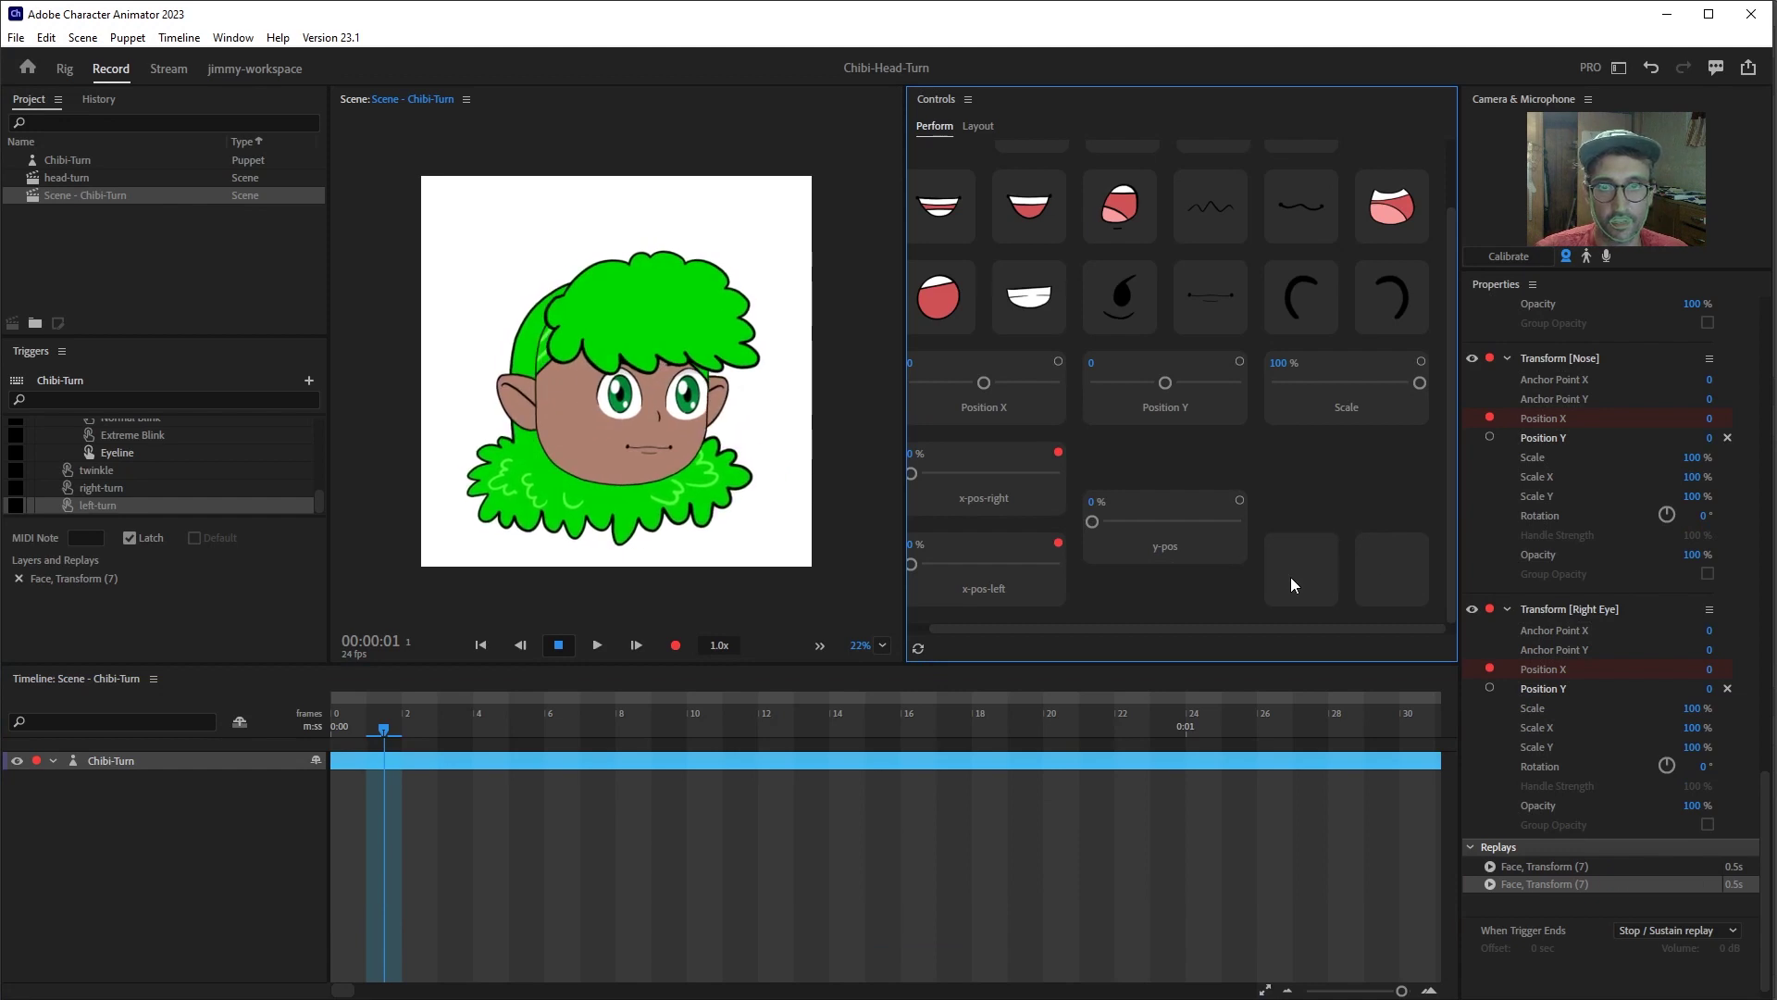
{"action": "left_click", "coordinate": [1376, 579]}
{"action": "left_click", "coordinate": [1378, 578]}
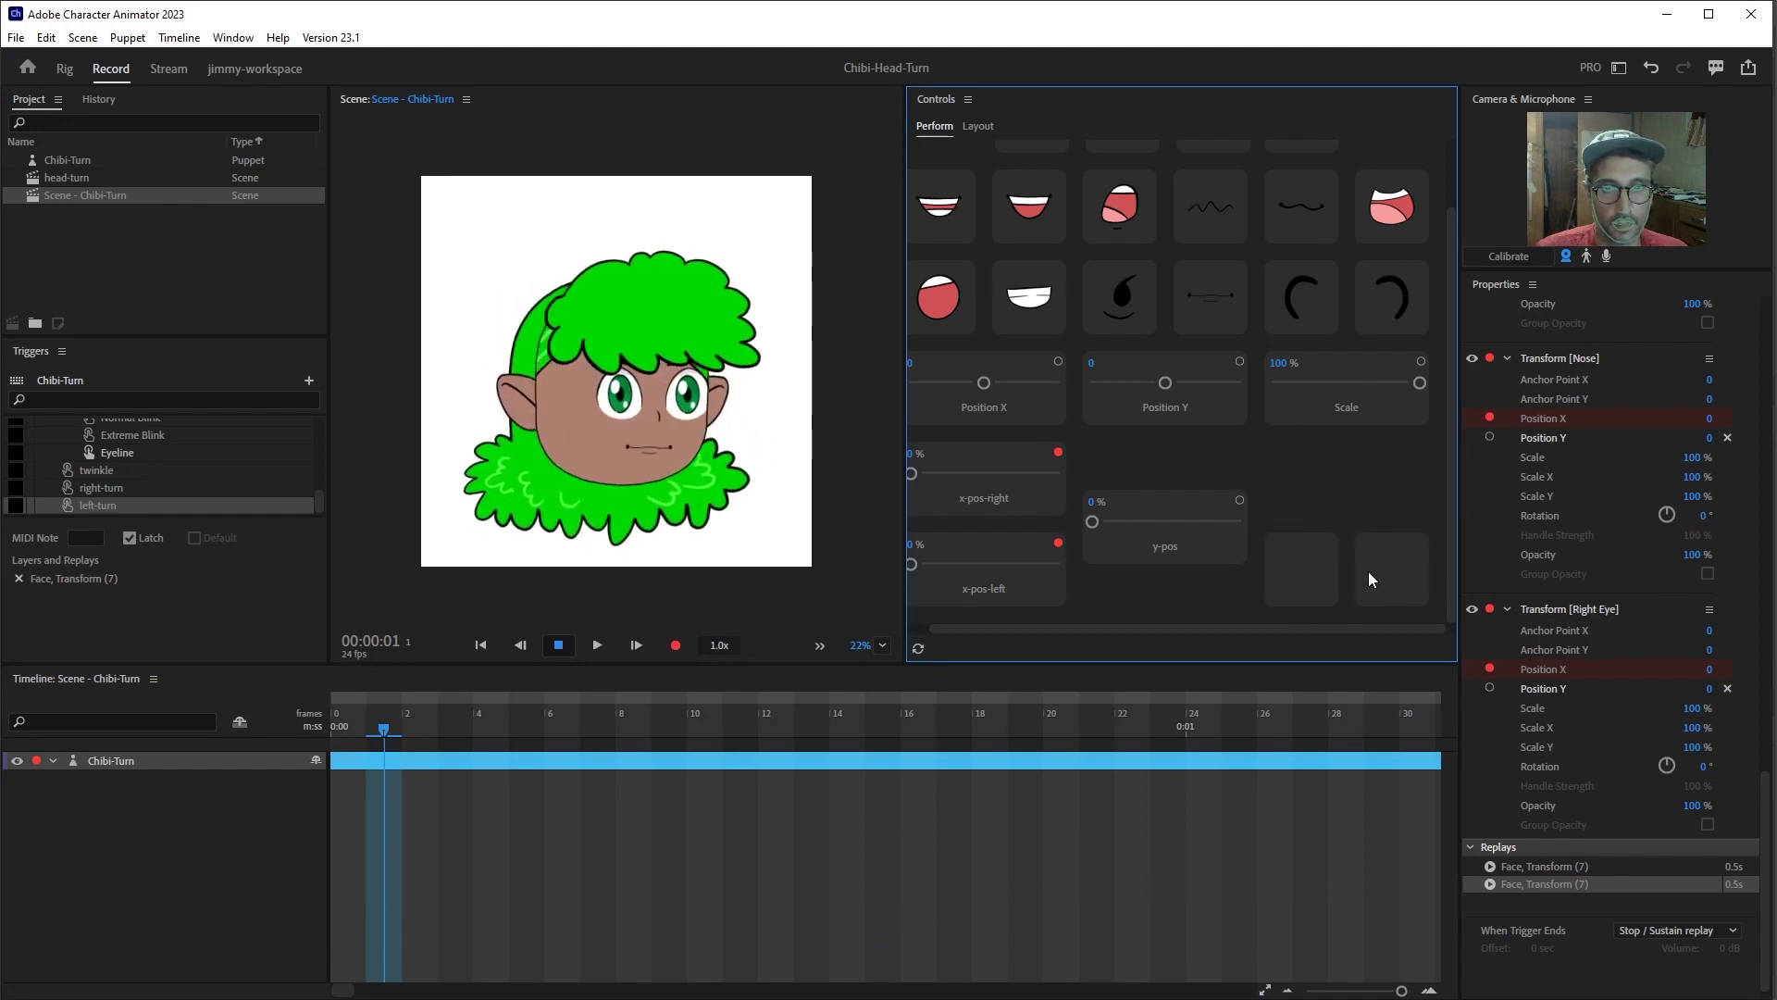
{"action": "left_click", "coordinate": [1314, 569]}
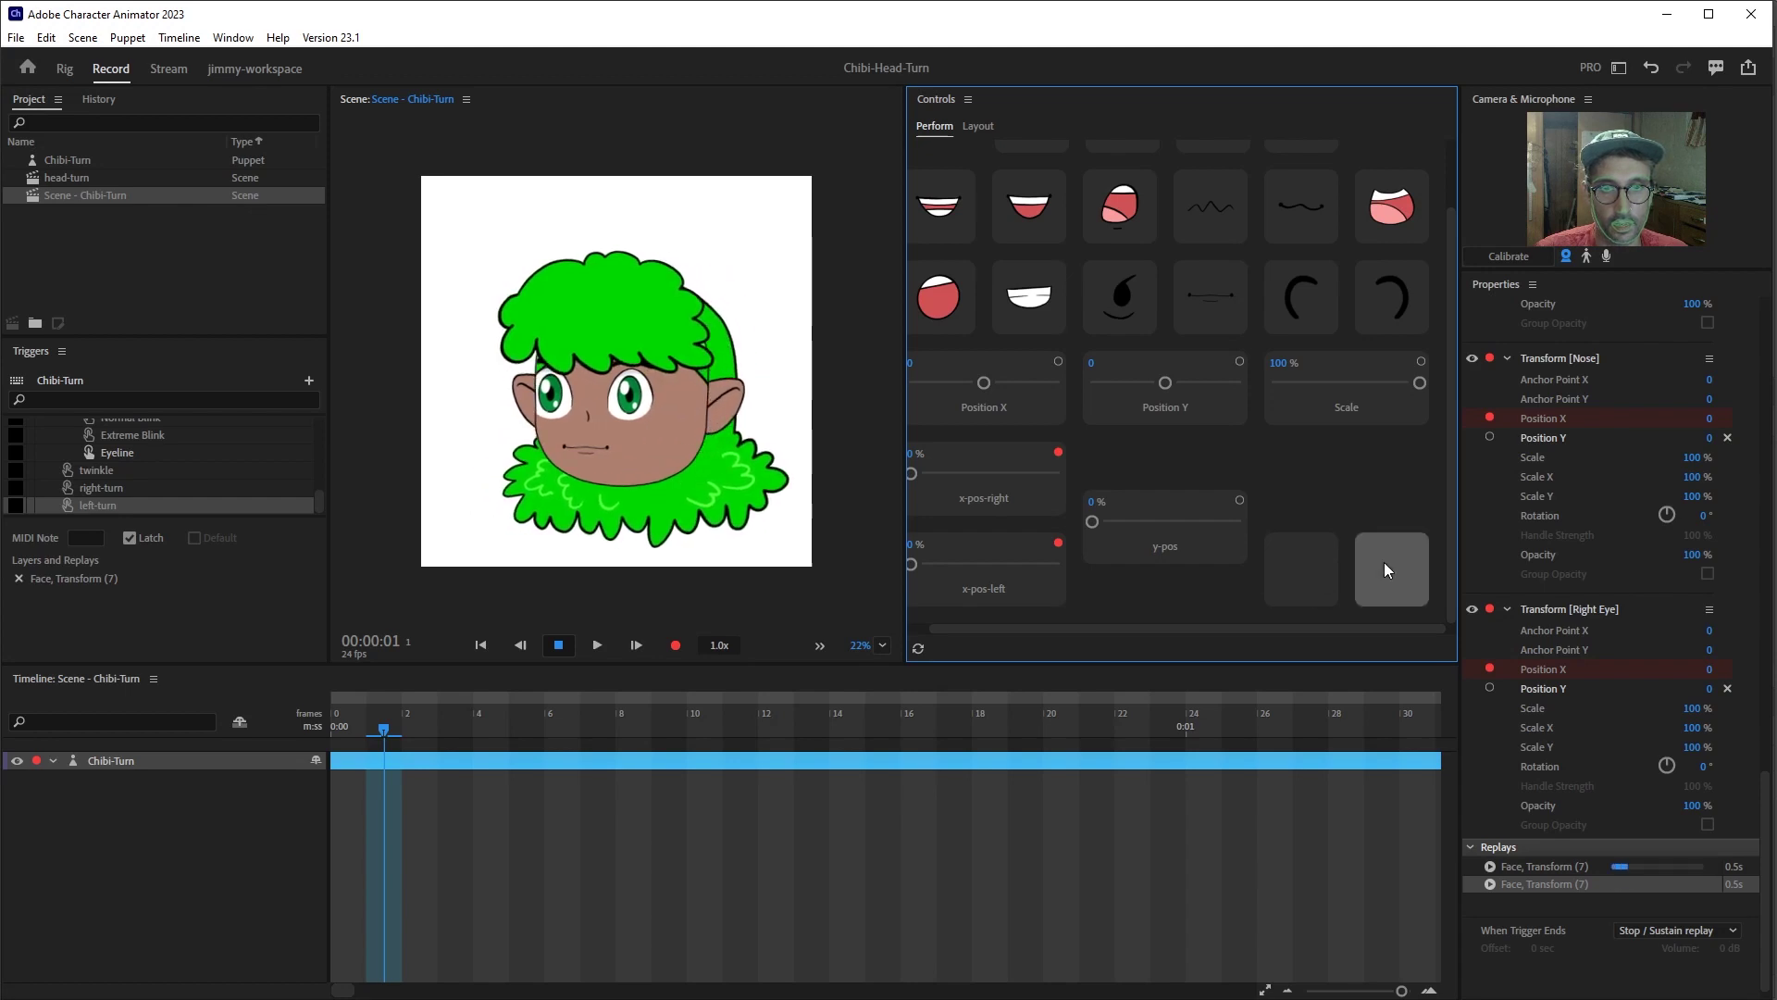
{"action": "left_click", "coordinate": [1303, 563]}
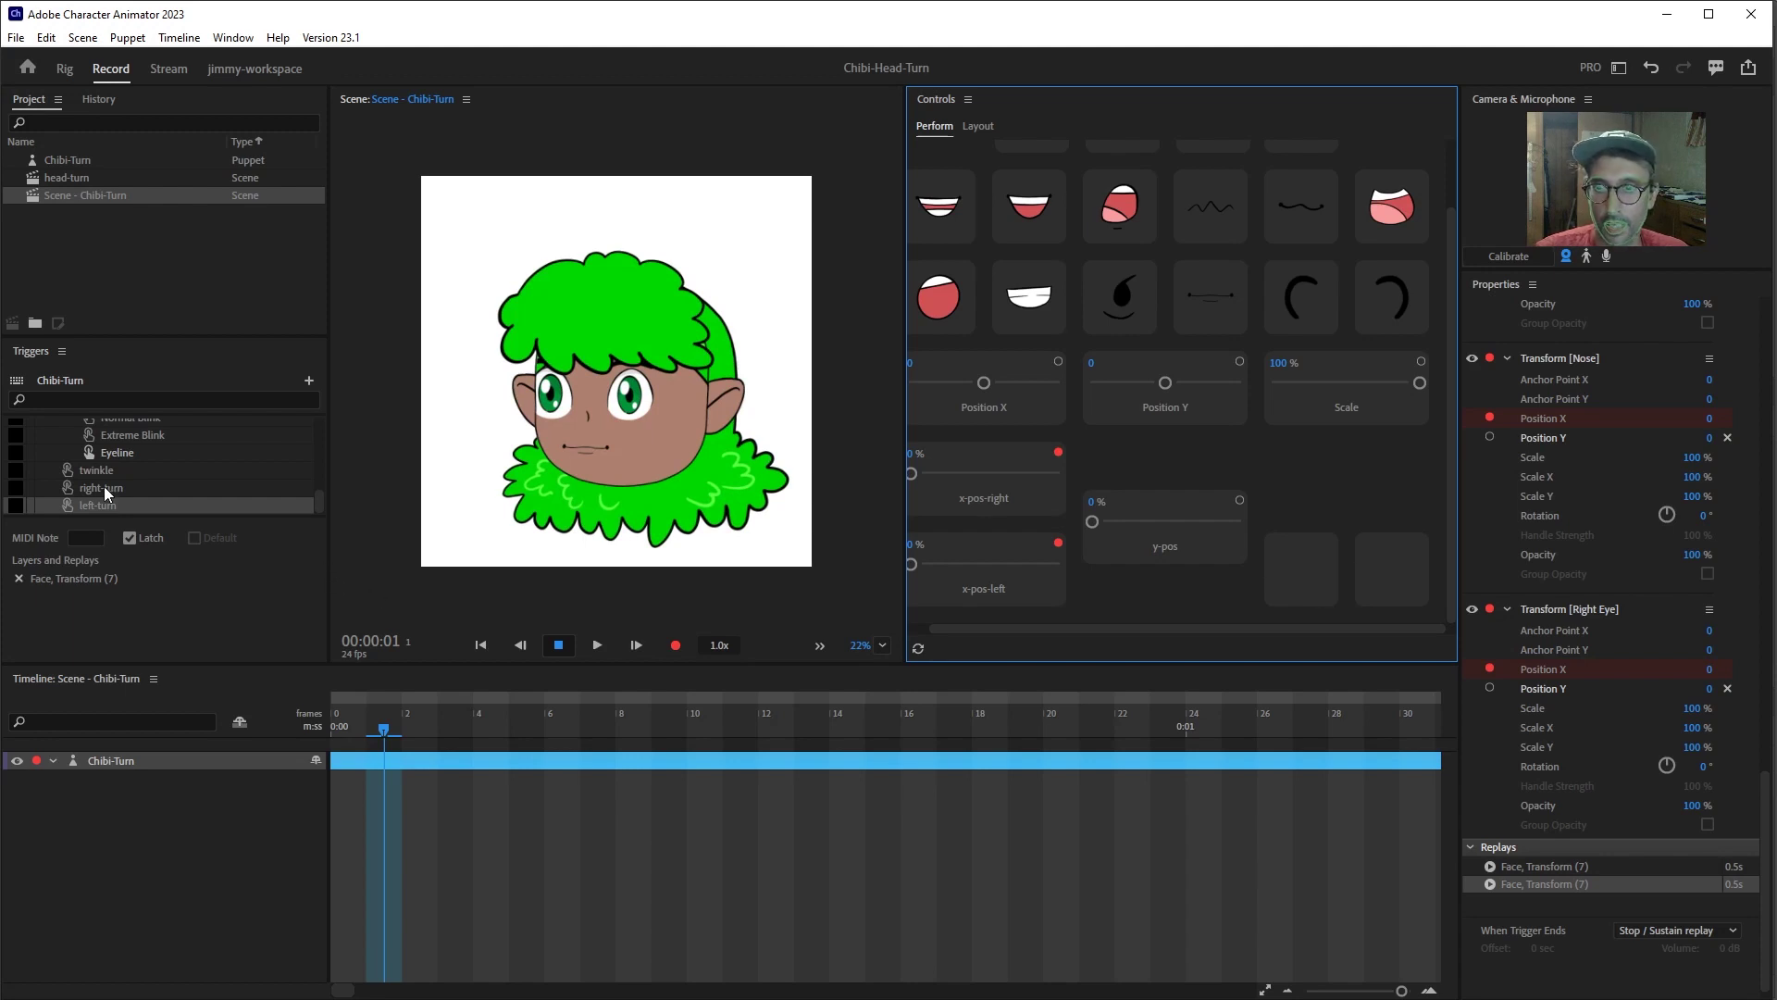
- Disarm the x-pos-right and x-pos-left sliders for recording and arm the y-pos slider
{"action": "left_click", "coordinate": [1059, 451]}
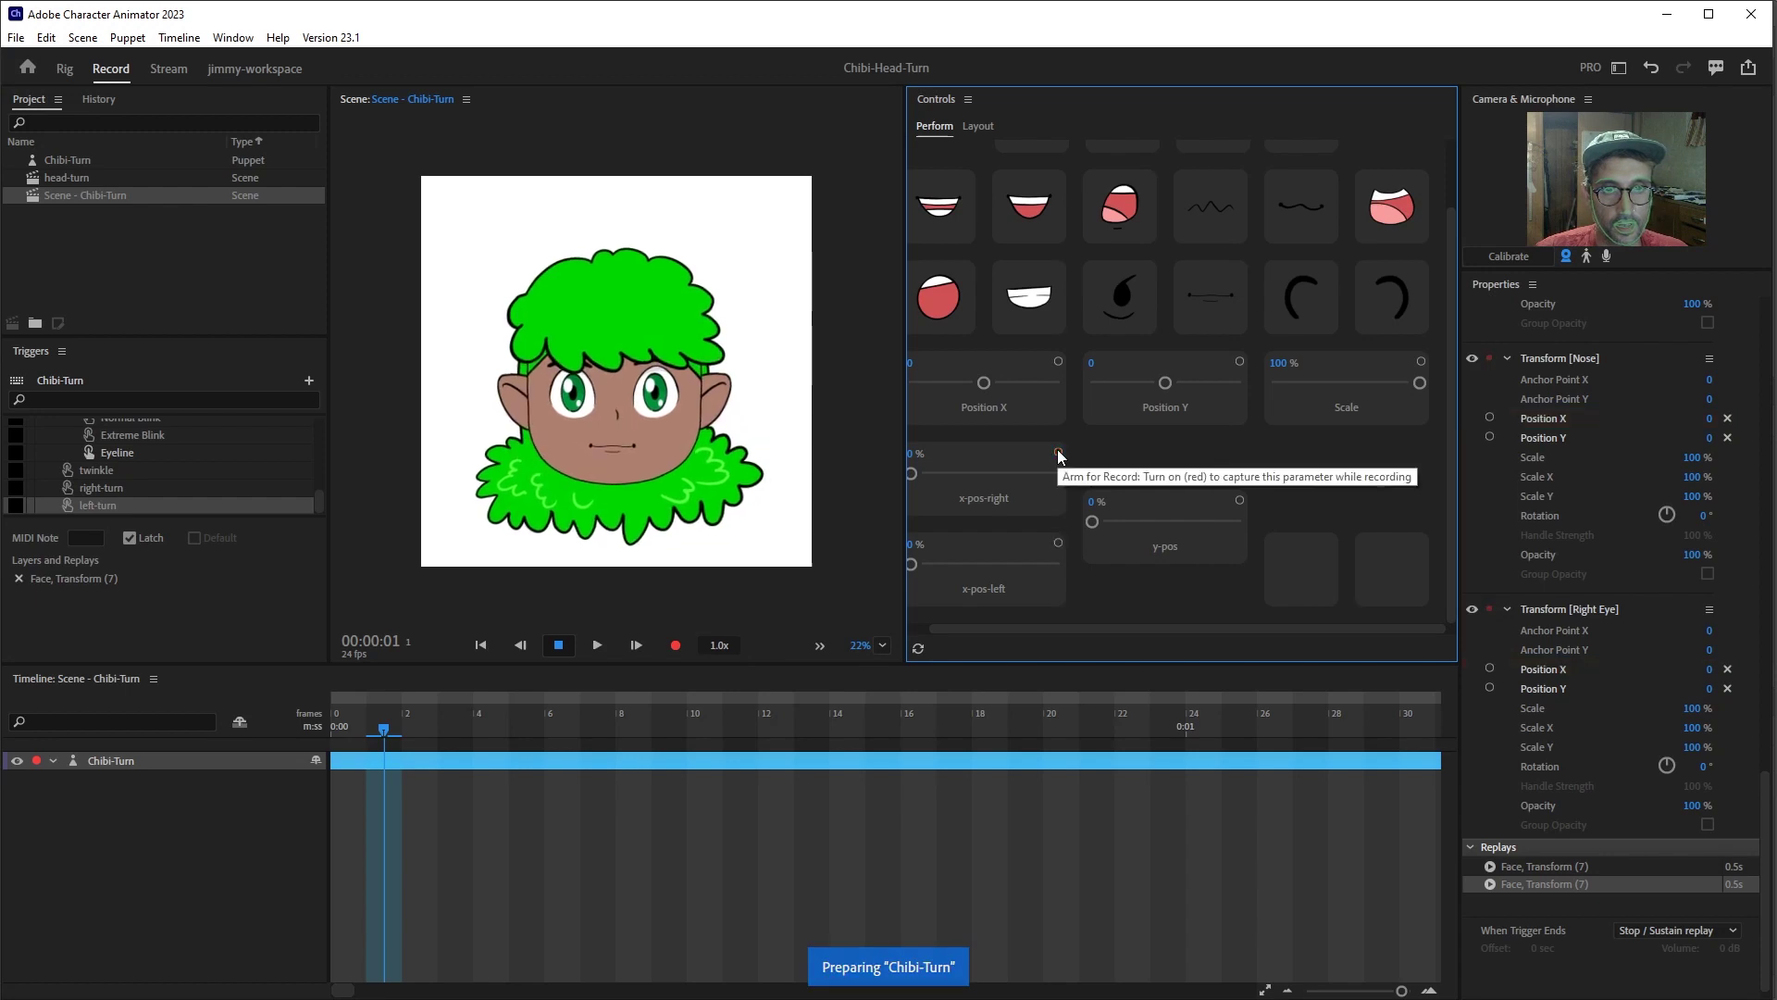
{"action": "right_click", "coordinate": [969, 486]}
{"action": "right_click", "coordinate": [1153, 500]}
{"action": "key", "text": "Escape"}
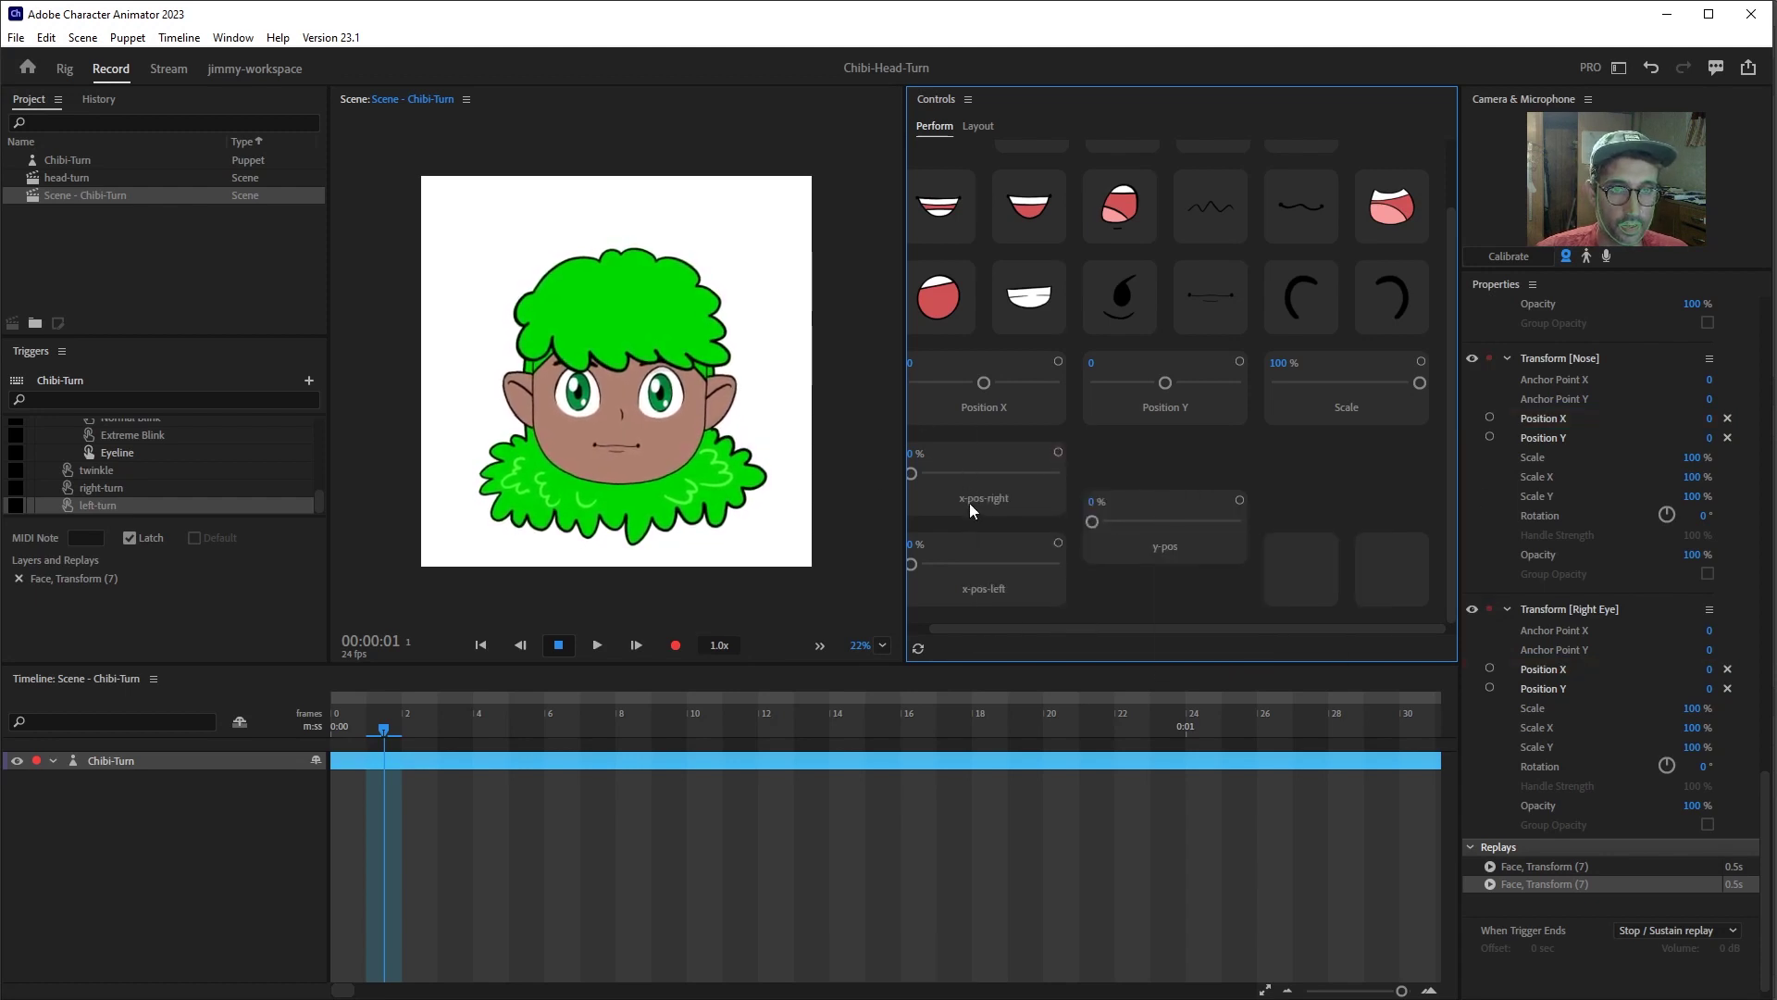
{"action": "left_click", "coordinate": [1240, 499]}
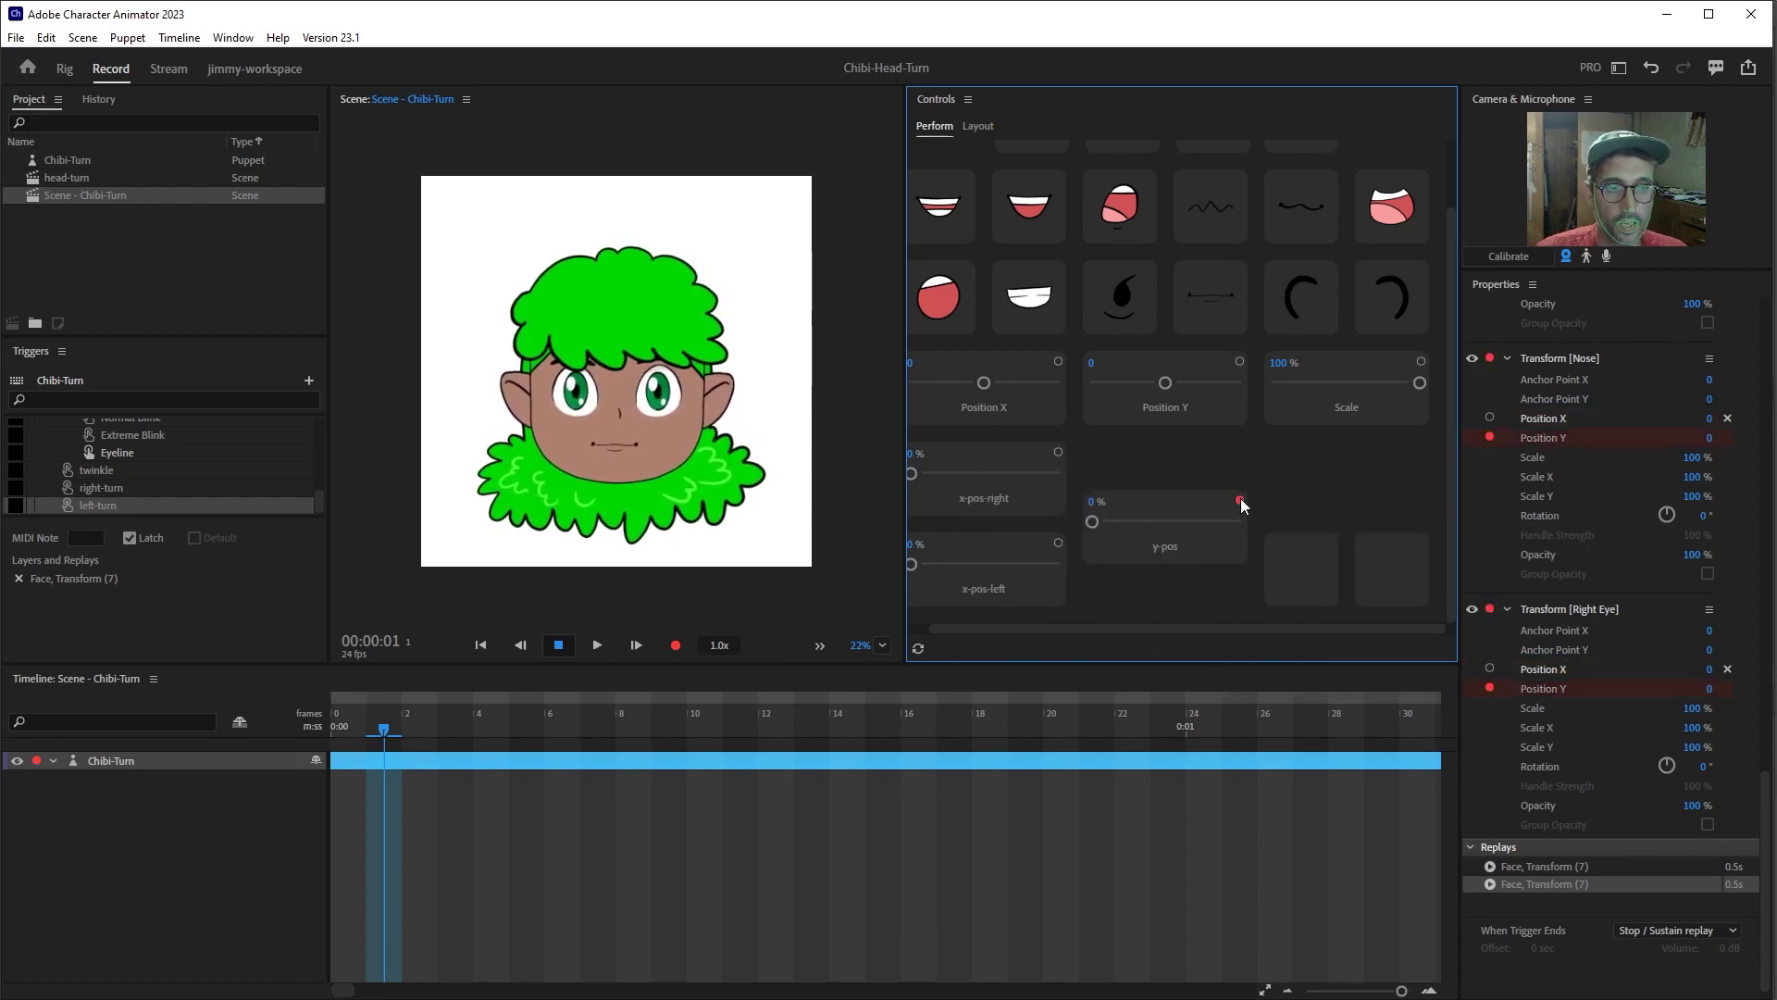
- Record a y-pos slider movement to its maximum, and trim the takes to frame 12 with a blend-in reaching about frame 10
{"action": "left_click", "coordinate": [346, 728]}
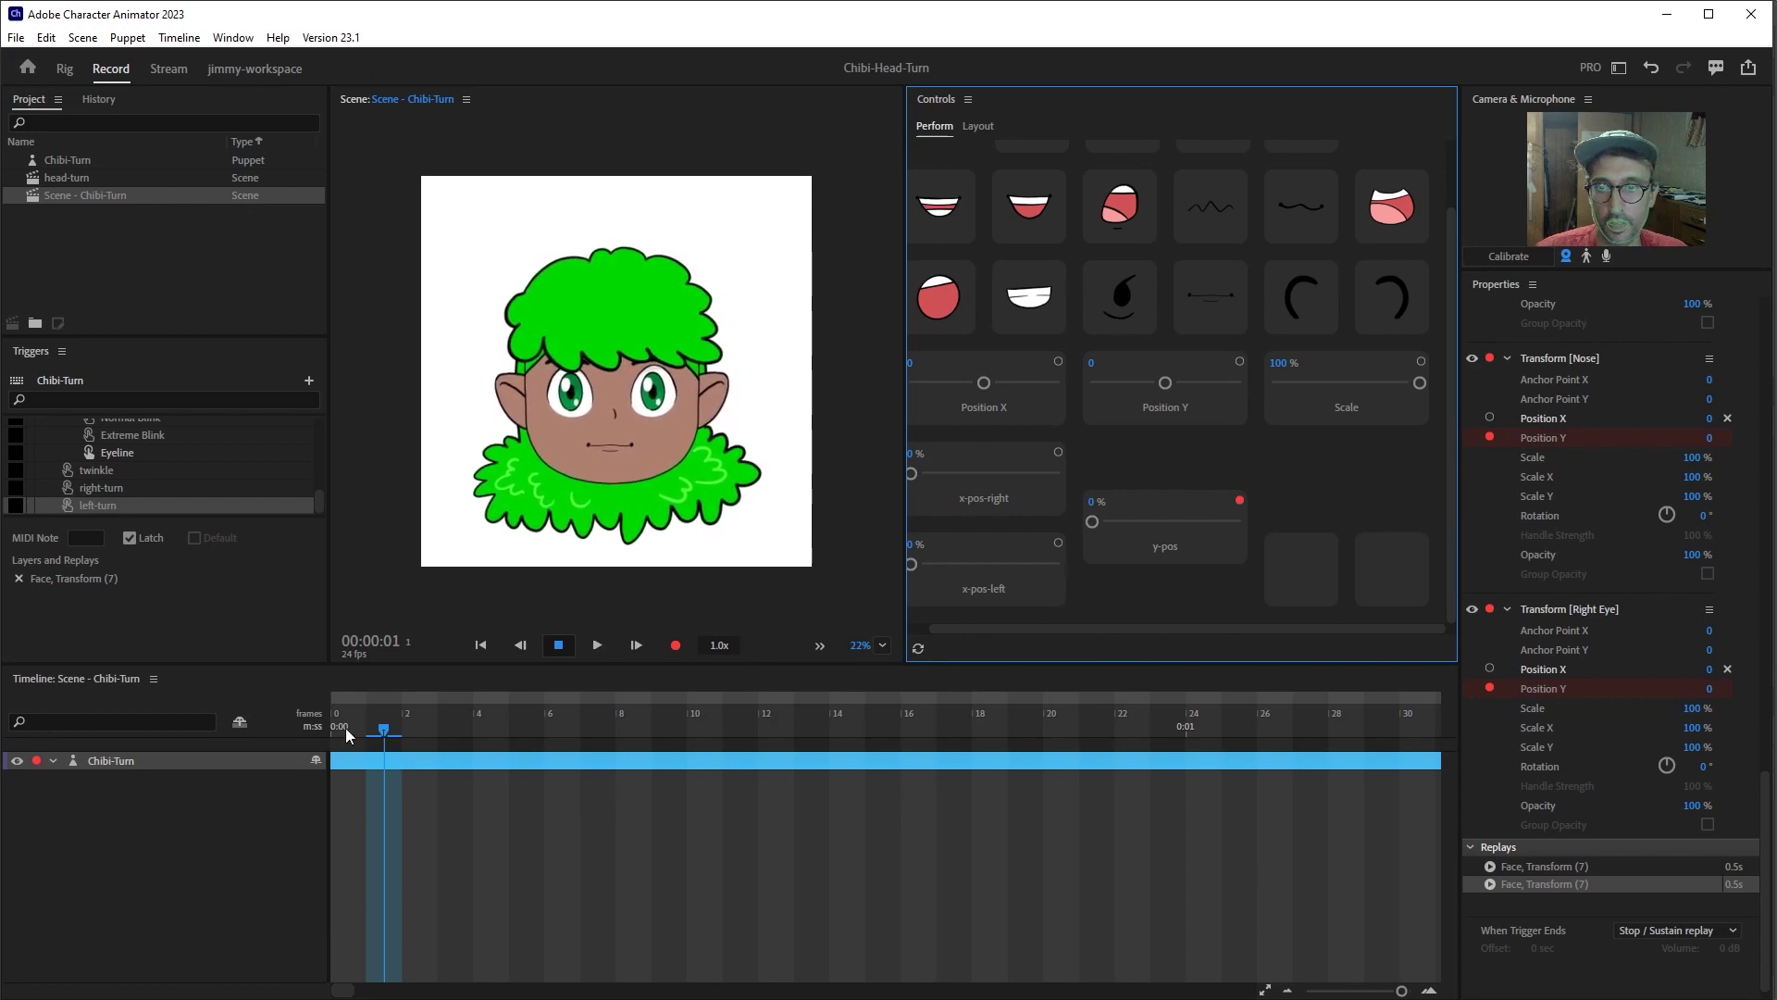
{"action": "left_click_drag", "start_coordinate": [1093, 521], "coordinate": [1272, 523]}
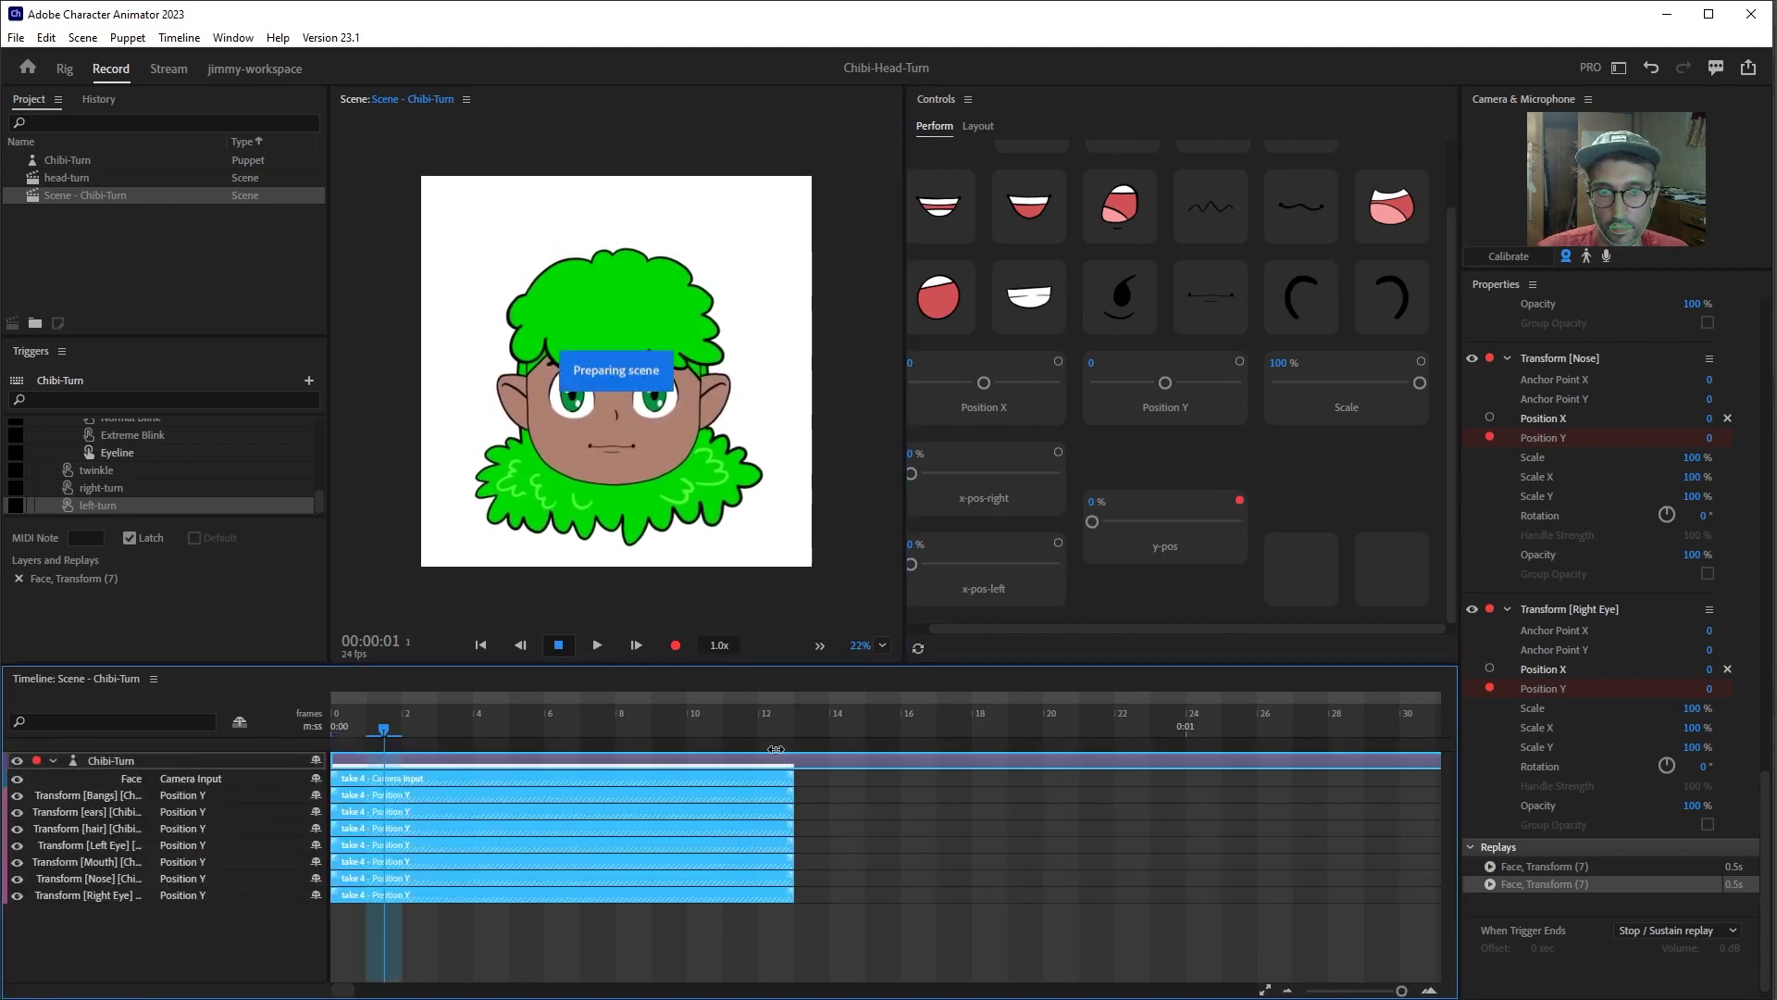
{"action": "left_click_drag", "start_coordinate": [792, 793], "coordinate": [759, 793]}
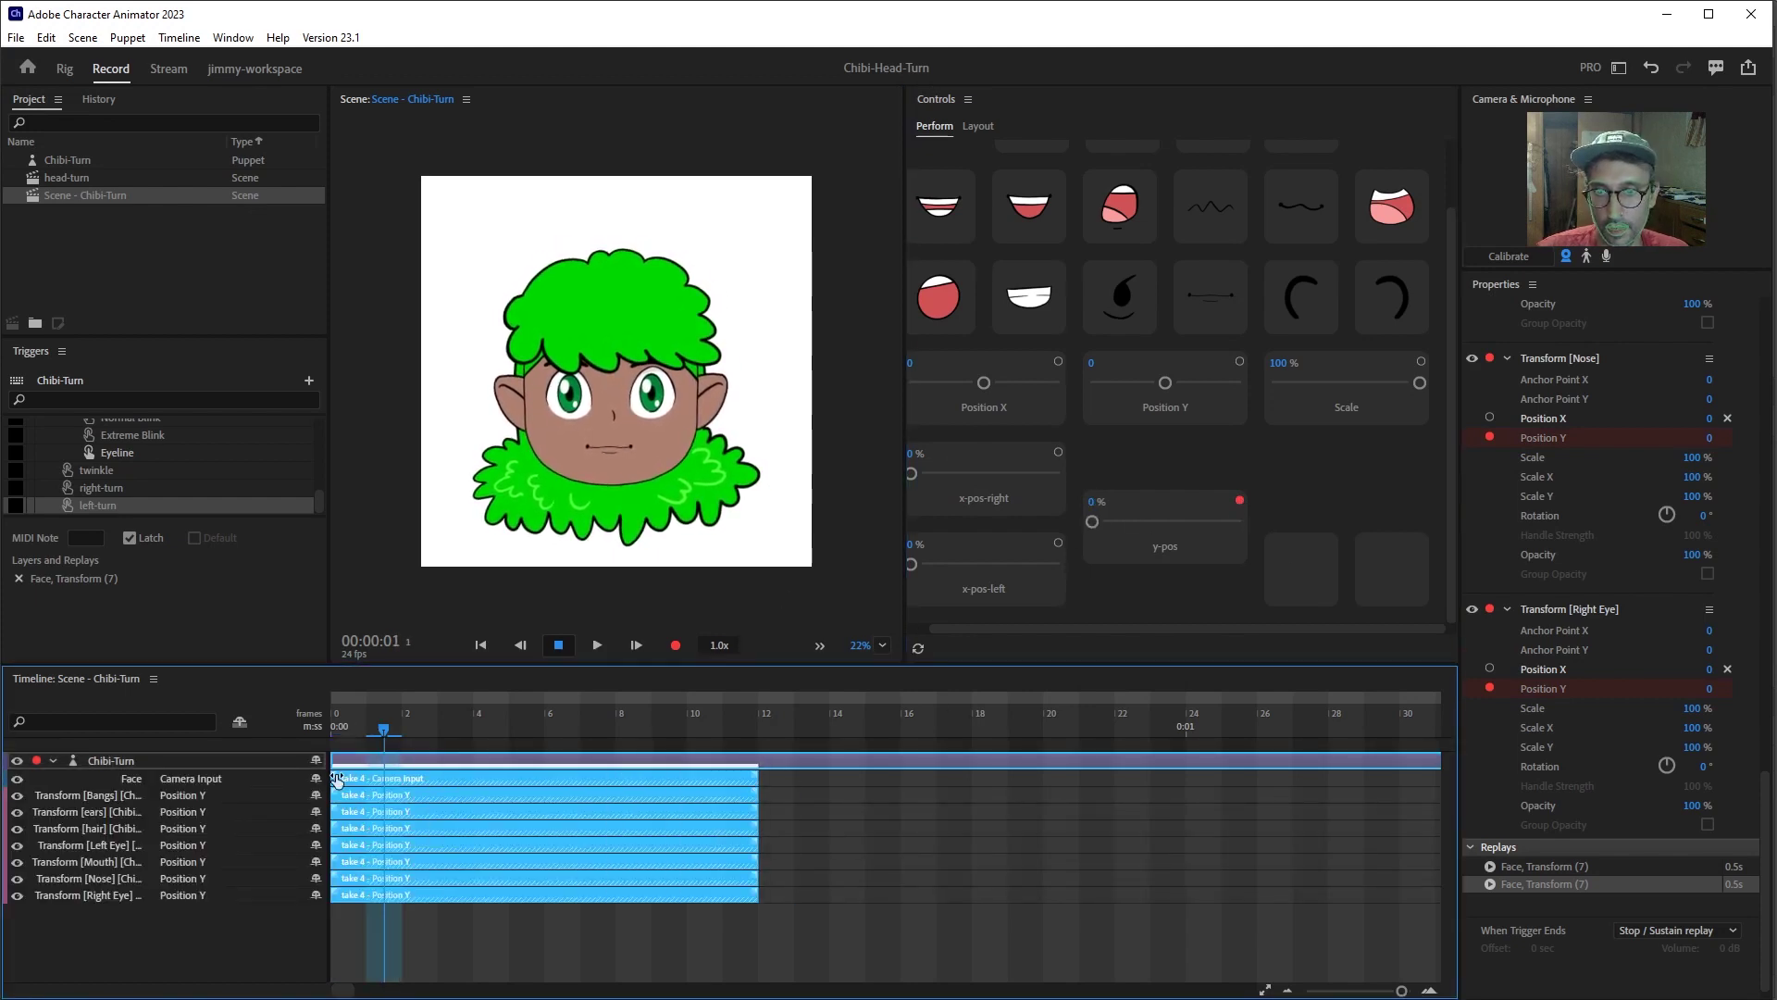
{"action": "left_click_drag", "start_coordinate": [337, 792], "coordinate": [674, 793]}
- Create a replay and trigger from the recorded Position Y takes and delete those takes from the timeline
{"action": "right_click", "coordinate": [674, 791]}
{"action": "left_click", "coordinate": [749, 860]}
{"action": "left_click", "coordinate": [724, 794]}
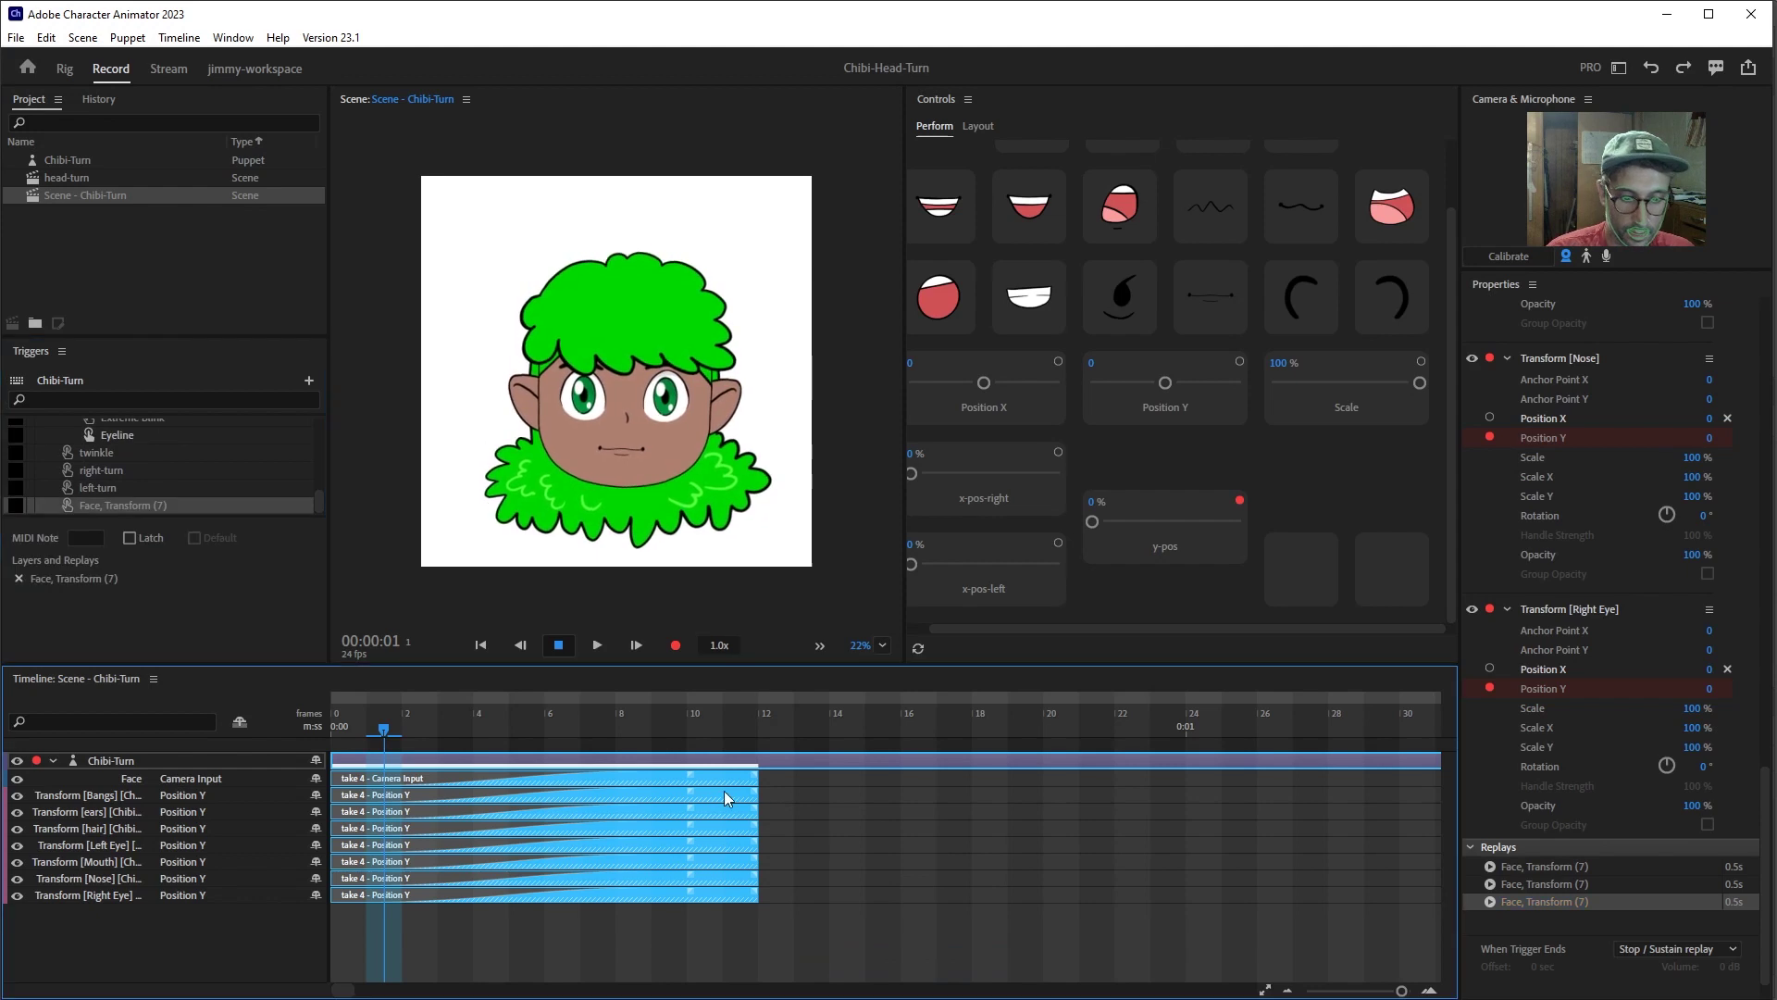
{"action": "key", "text": "Delete"}
- Rename the newly created replay trigger as up-turn
{"action": "left_click", "coordinate": [120, 505]}
{"action": "key", "text": "Return"}
{"action": "type", "text": "up-turn"}
- Turn on Latch for the up-turn trigger and place it above the left-turn and right-turn controls in the layout
{"action": "left_click", "coordinate": [129, 538]}
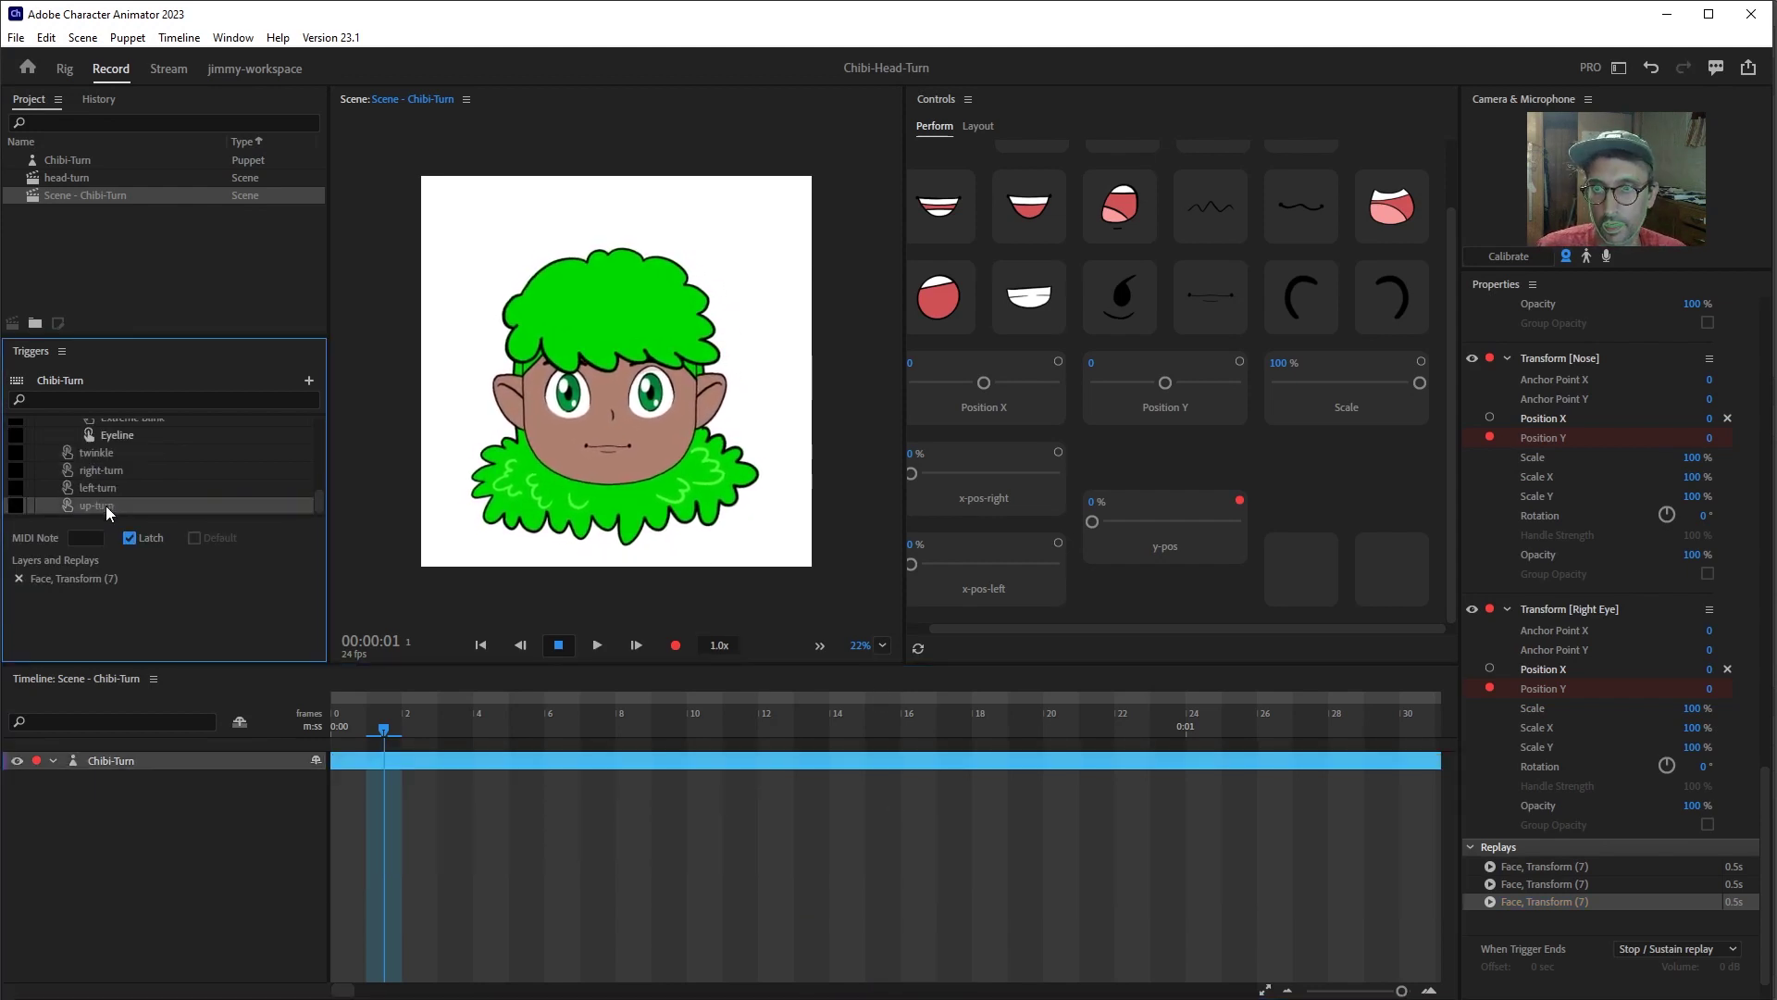
{"action": "left_click_drag", "start_coordinate": [96, 505], "coordinate": [1342, 481]}
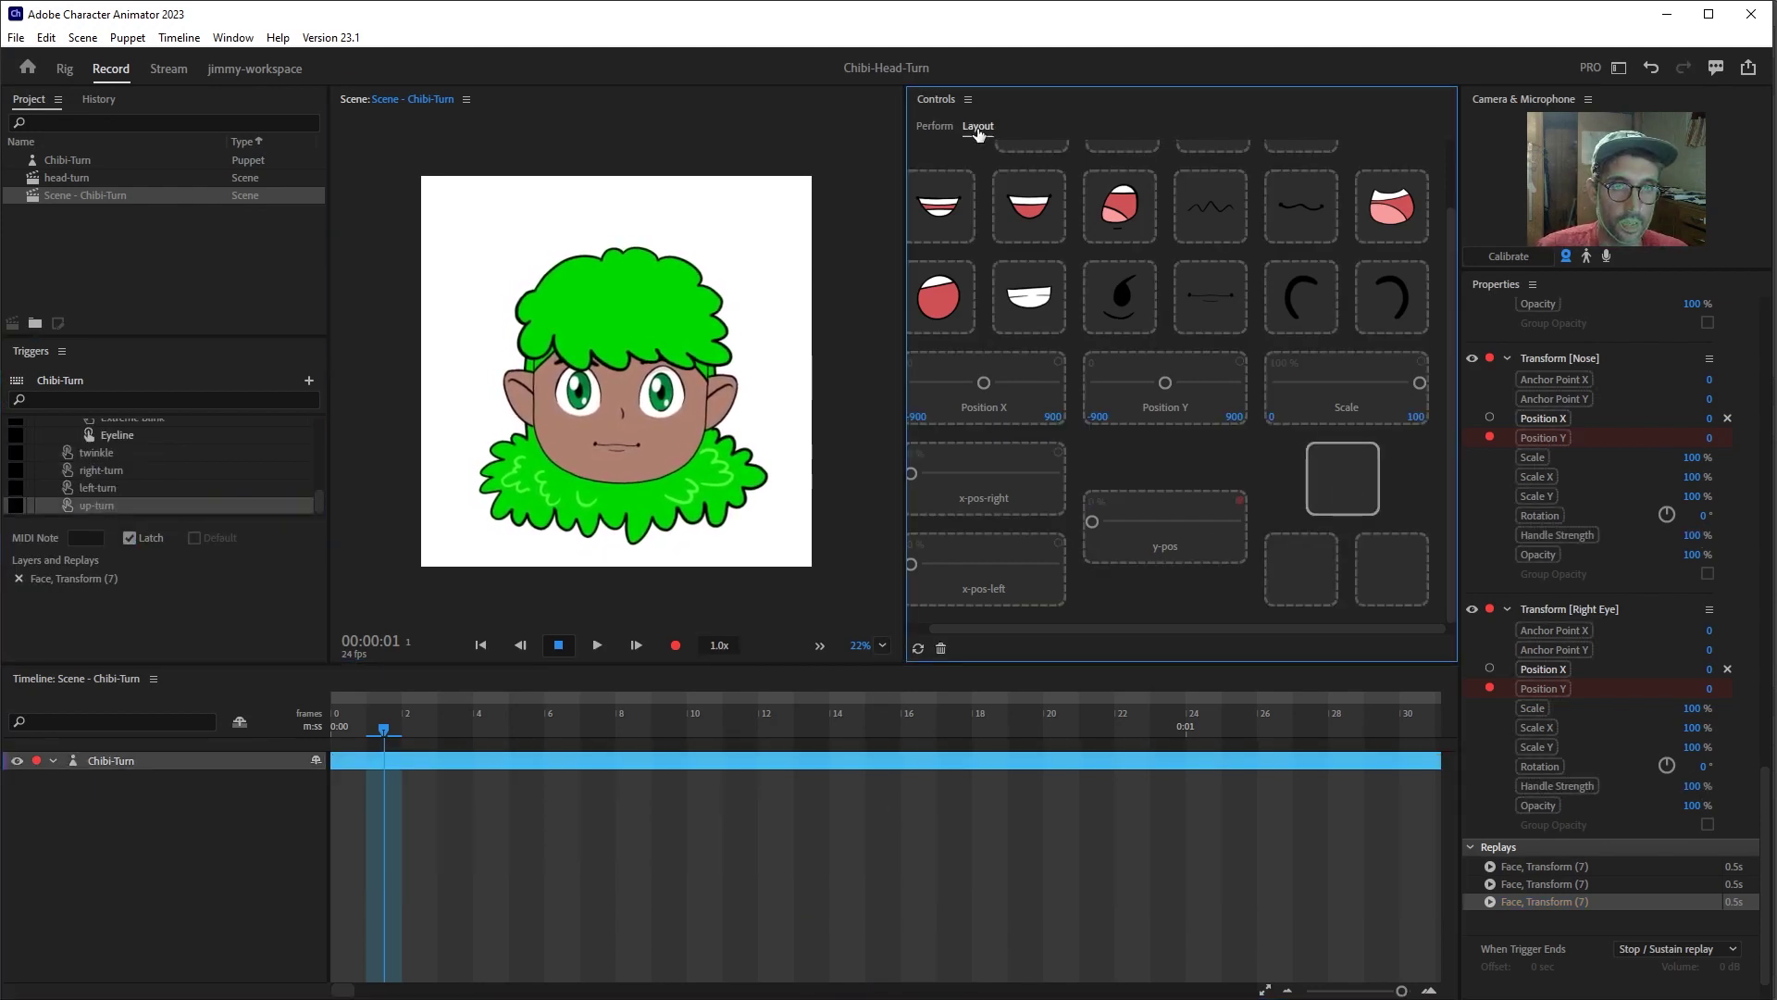
{"action": "left_click", "coordinate": [934, 127]}
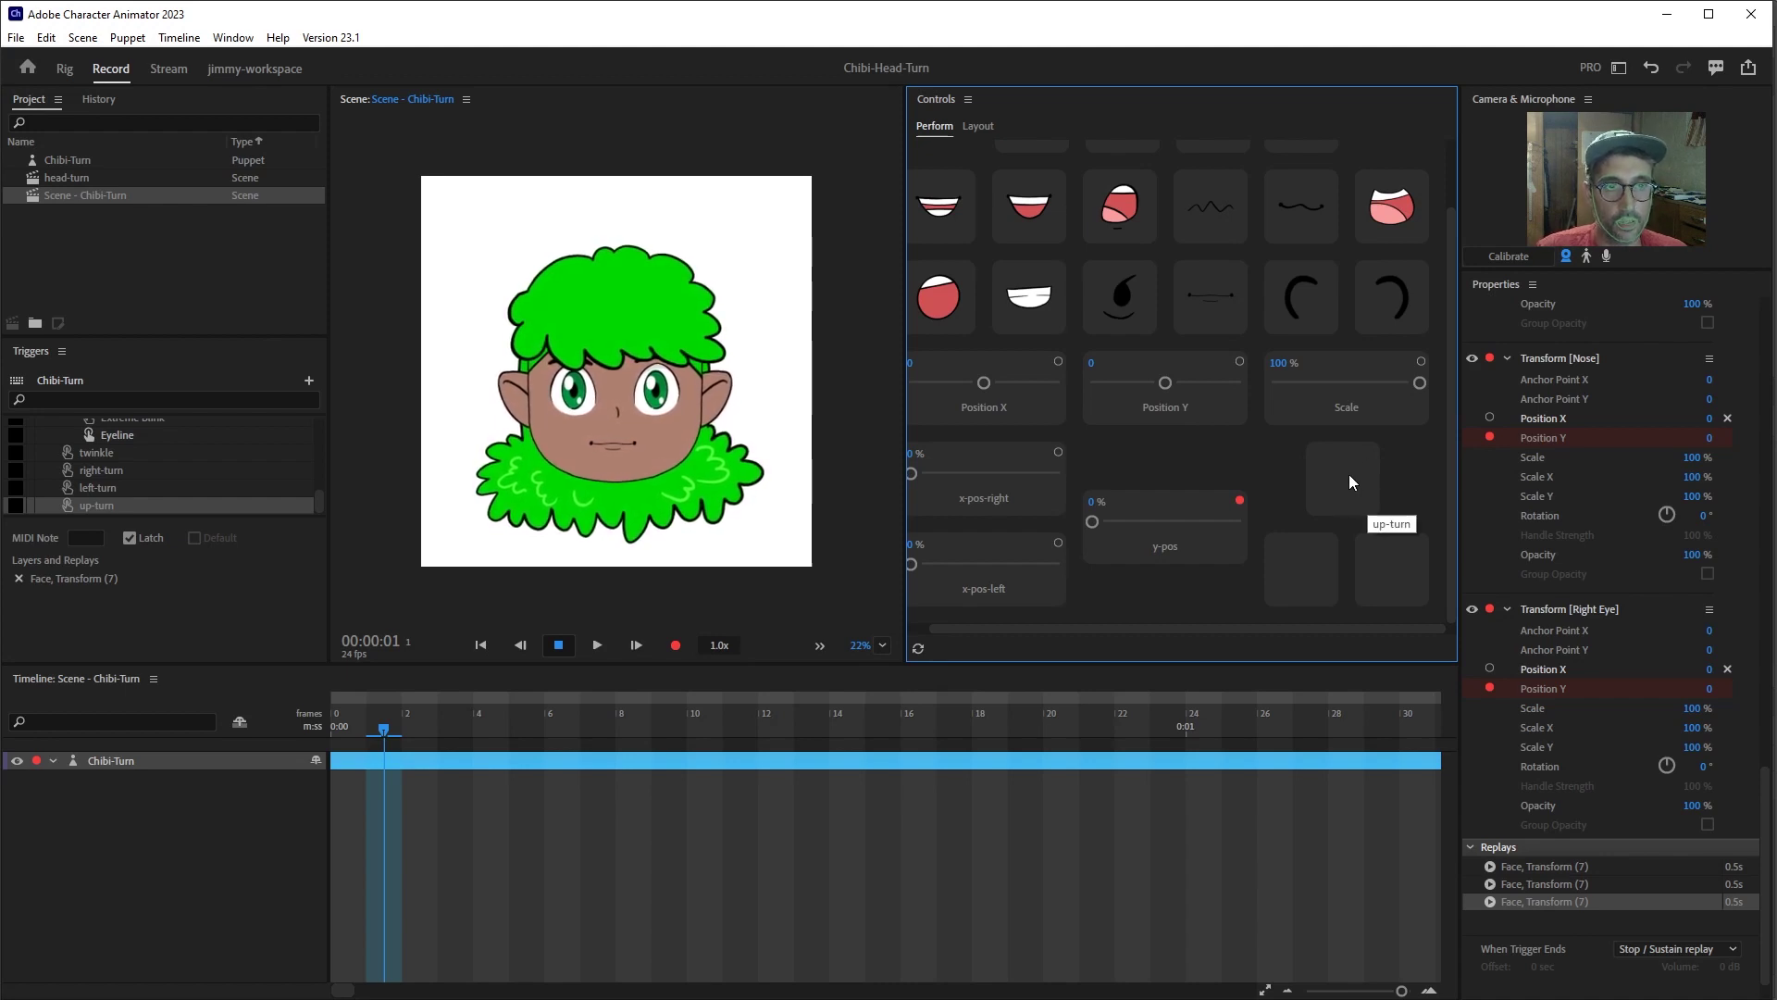
{"action": "key", "text": "ctrl+z"}
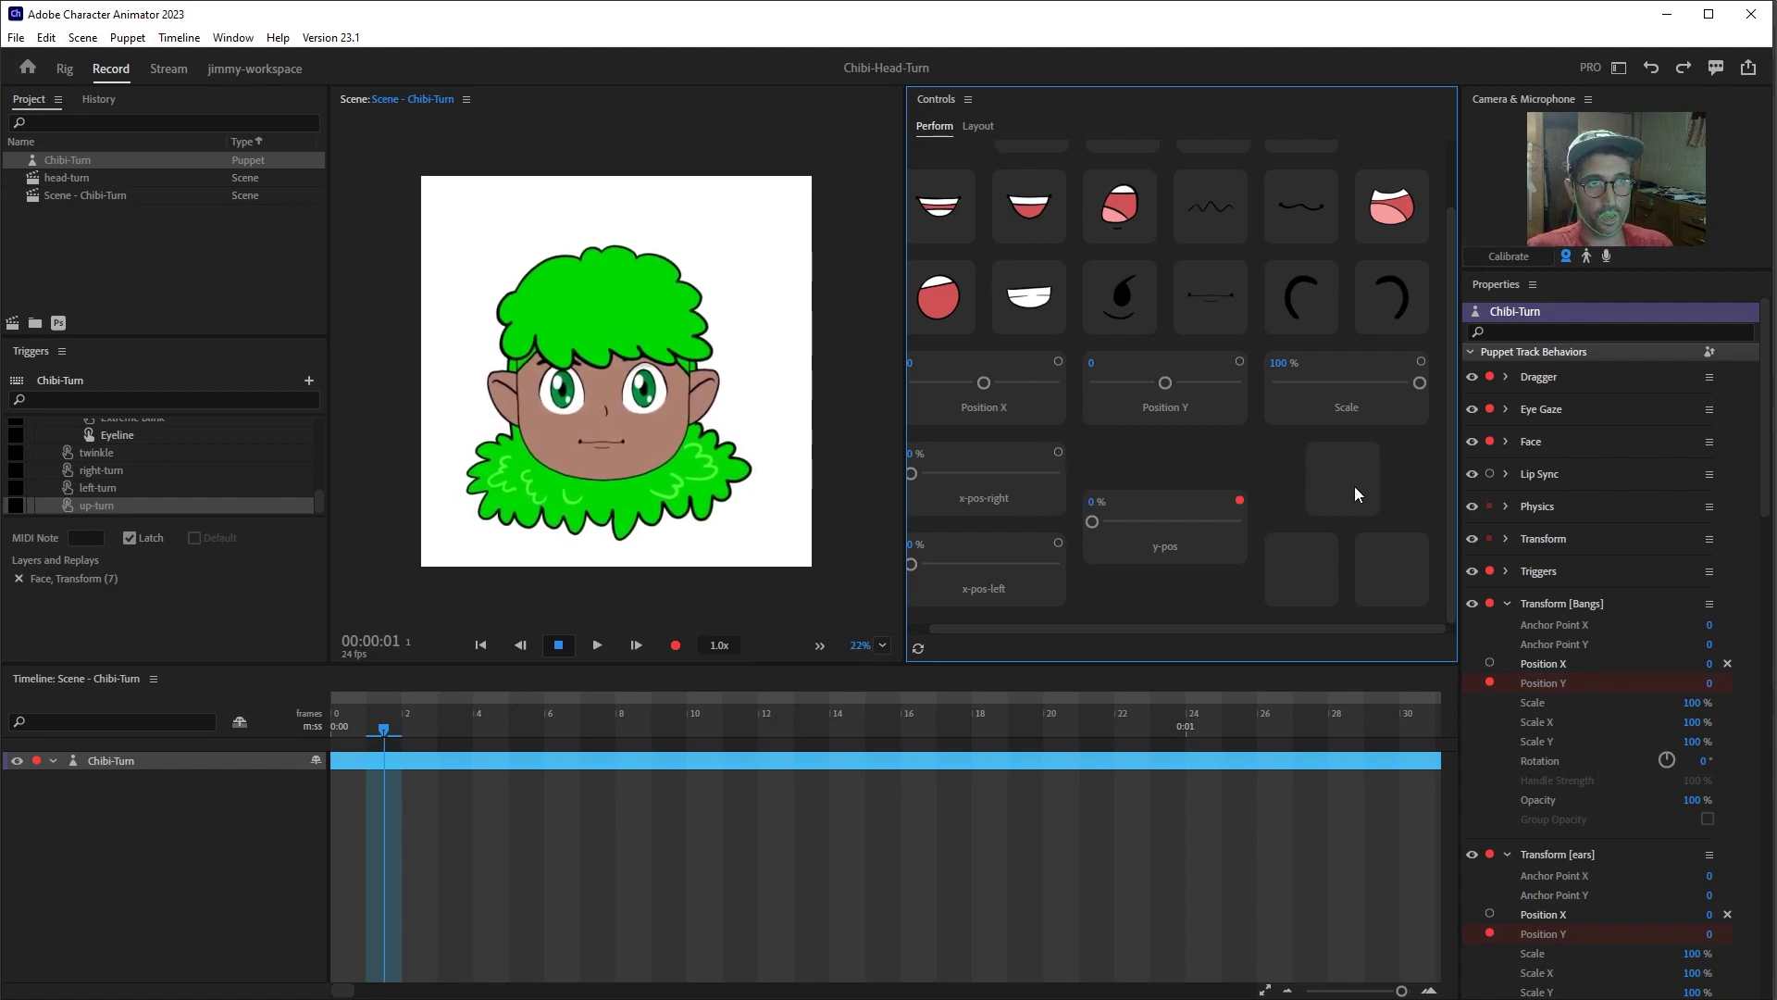
- Create a swap set among the puppet's triggers and name it head-turns
{"action": "left_click", "coordinate": [139, 488]}
{"action": "left_click", "coordinate": [309, 380]}
{"action": "left_click", "coordinate": [330, 425]}
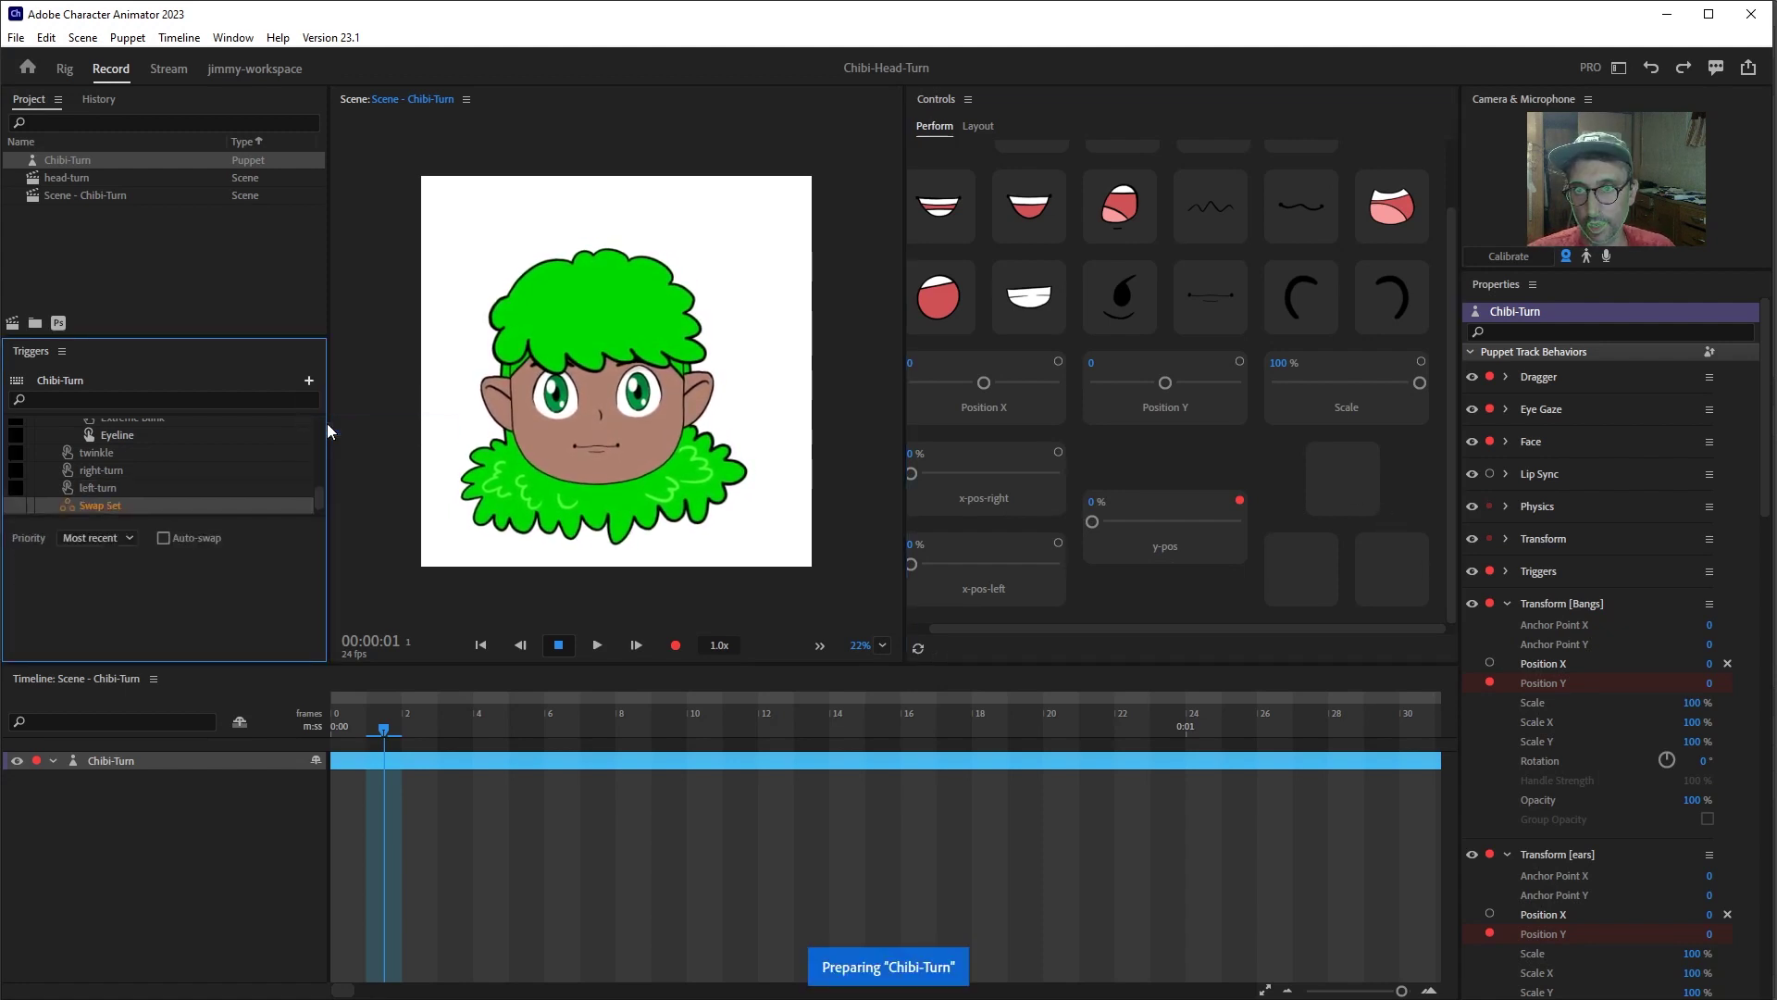
{"action": "right_click", "coordinate": [104, 501]}
{"action": "left_click", "coordinate": [123, 517]}
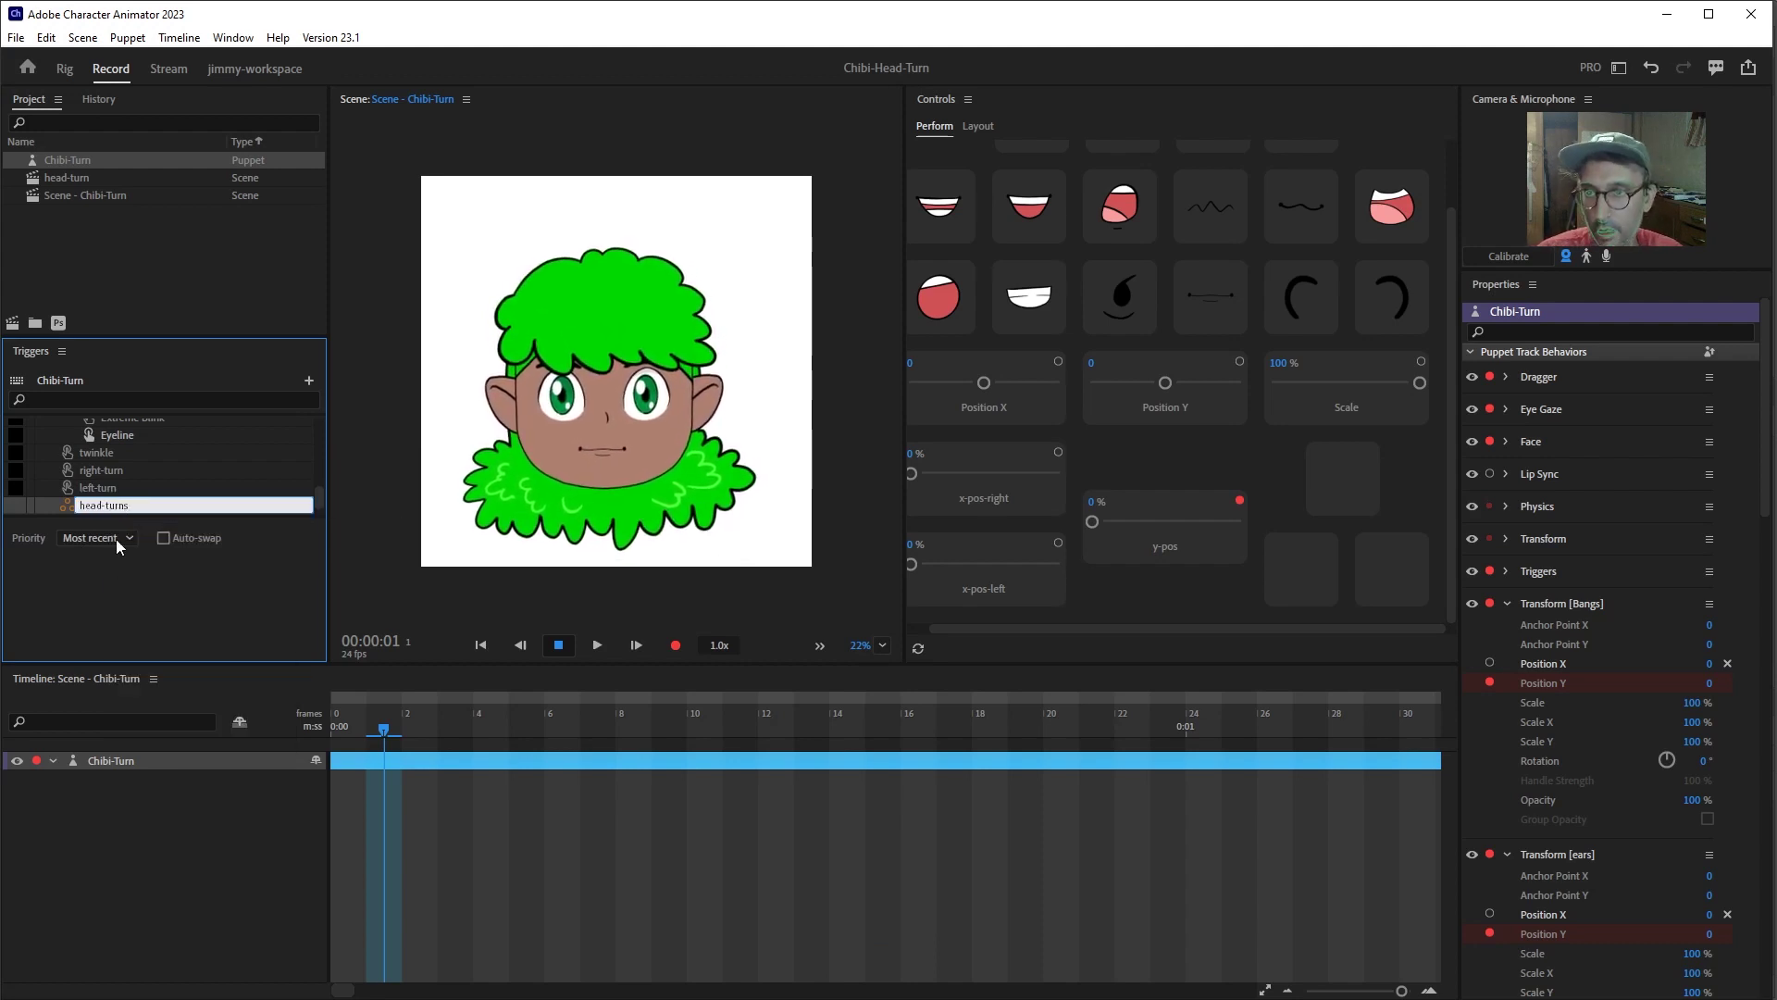
{"action": "left_click", "coordinate": [111, 484]}
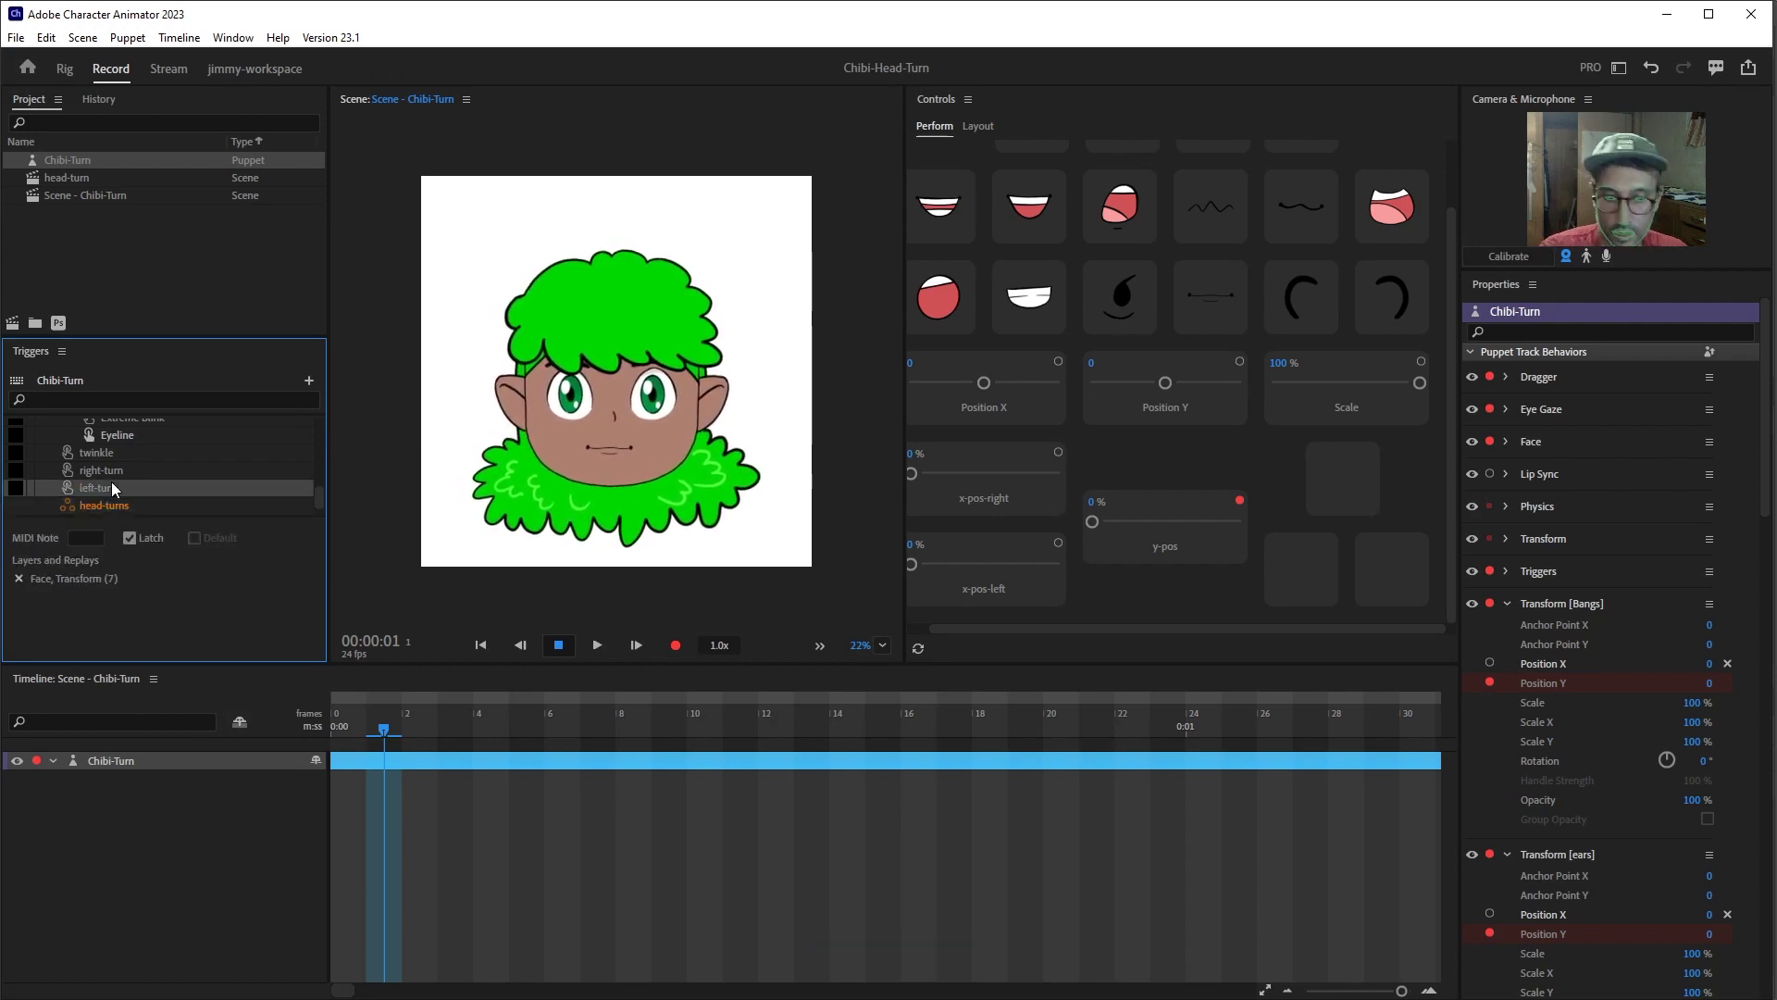
- Move the right-turn, left-turn and up-turn triggers into the head-turns swap set and collapse it
{"action": "left_click", "coordinate": [119, 471]}
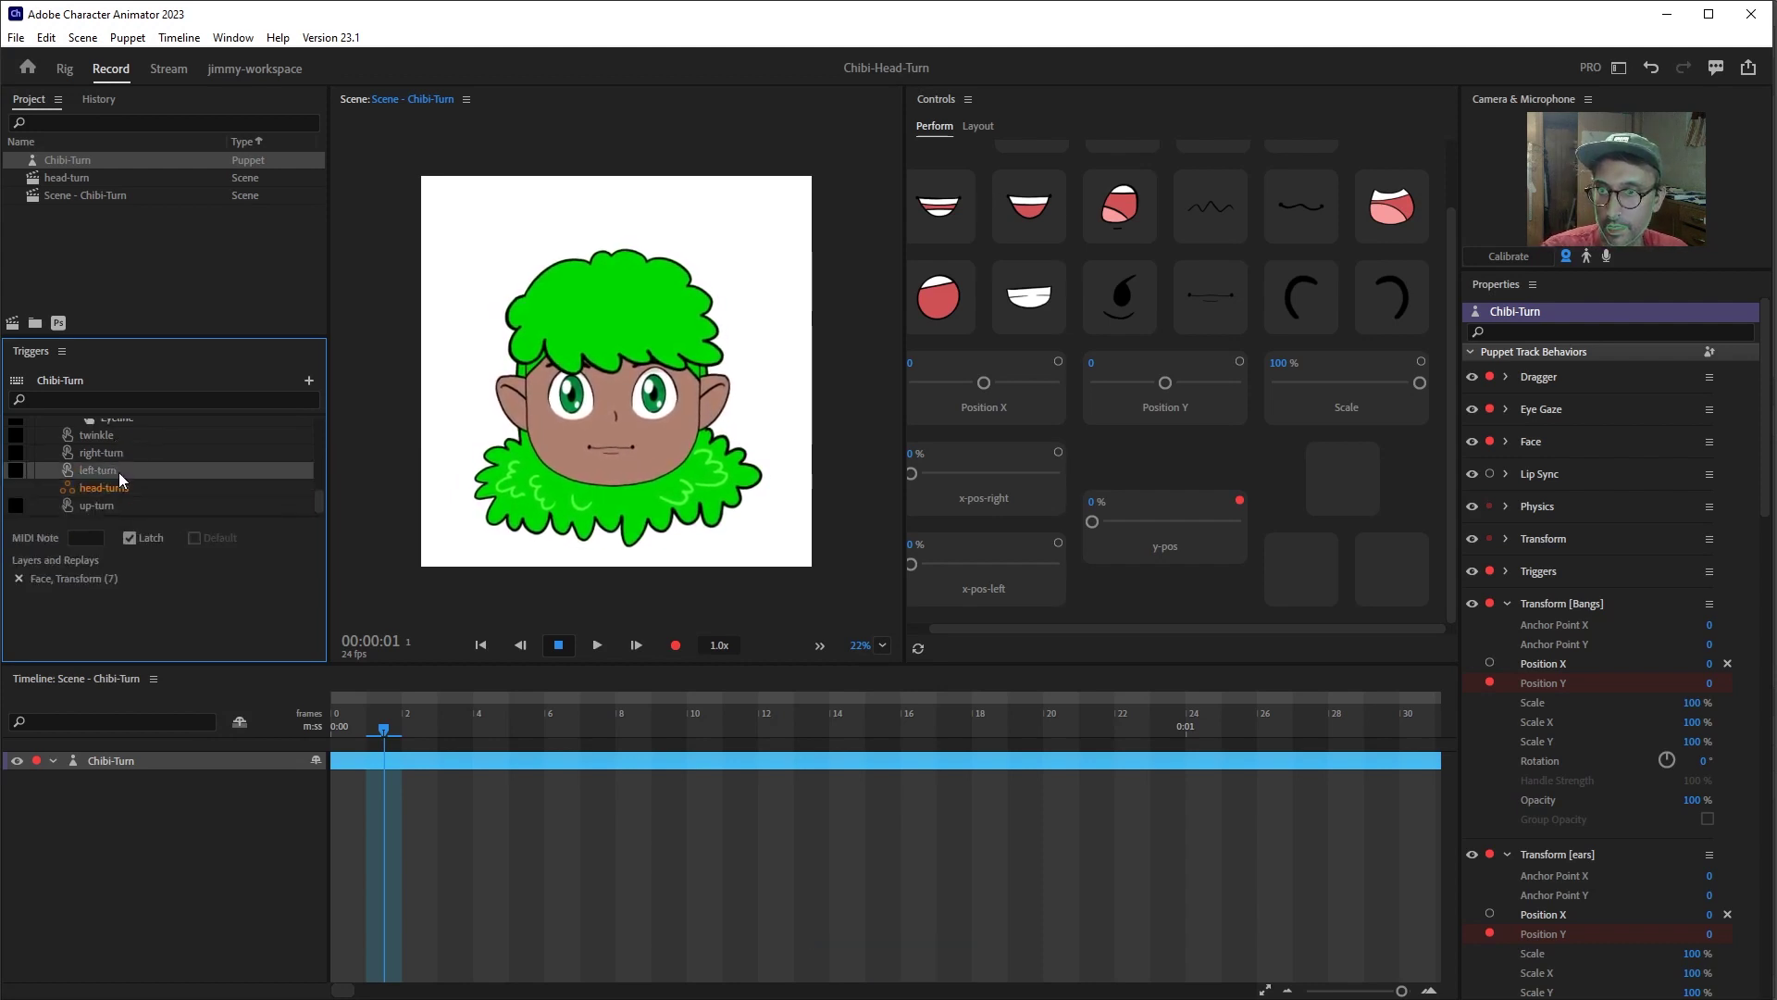
{"action": "scroll", "coordinate": [120, 500], "scroll_direction": "down", "scroll_amount": 1}
{"action": "left_click", "coordinate": [120, 502]}
{"action": "left_click", "coordinate": [111, 472], "text": "ctrl"}
{"action": "left_click", "coordinate": [112, 453], "text": "ctrl"}
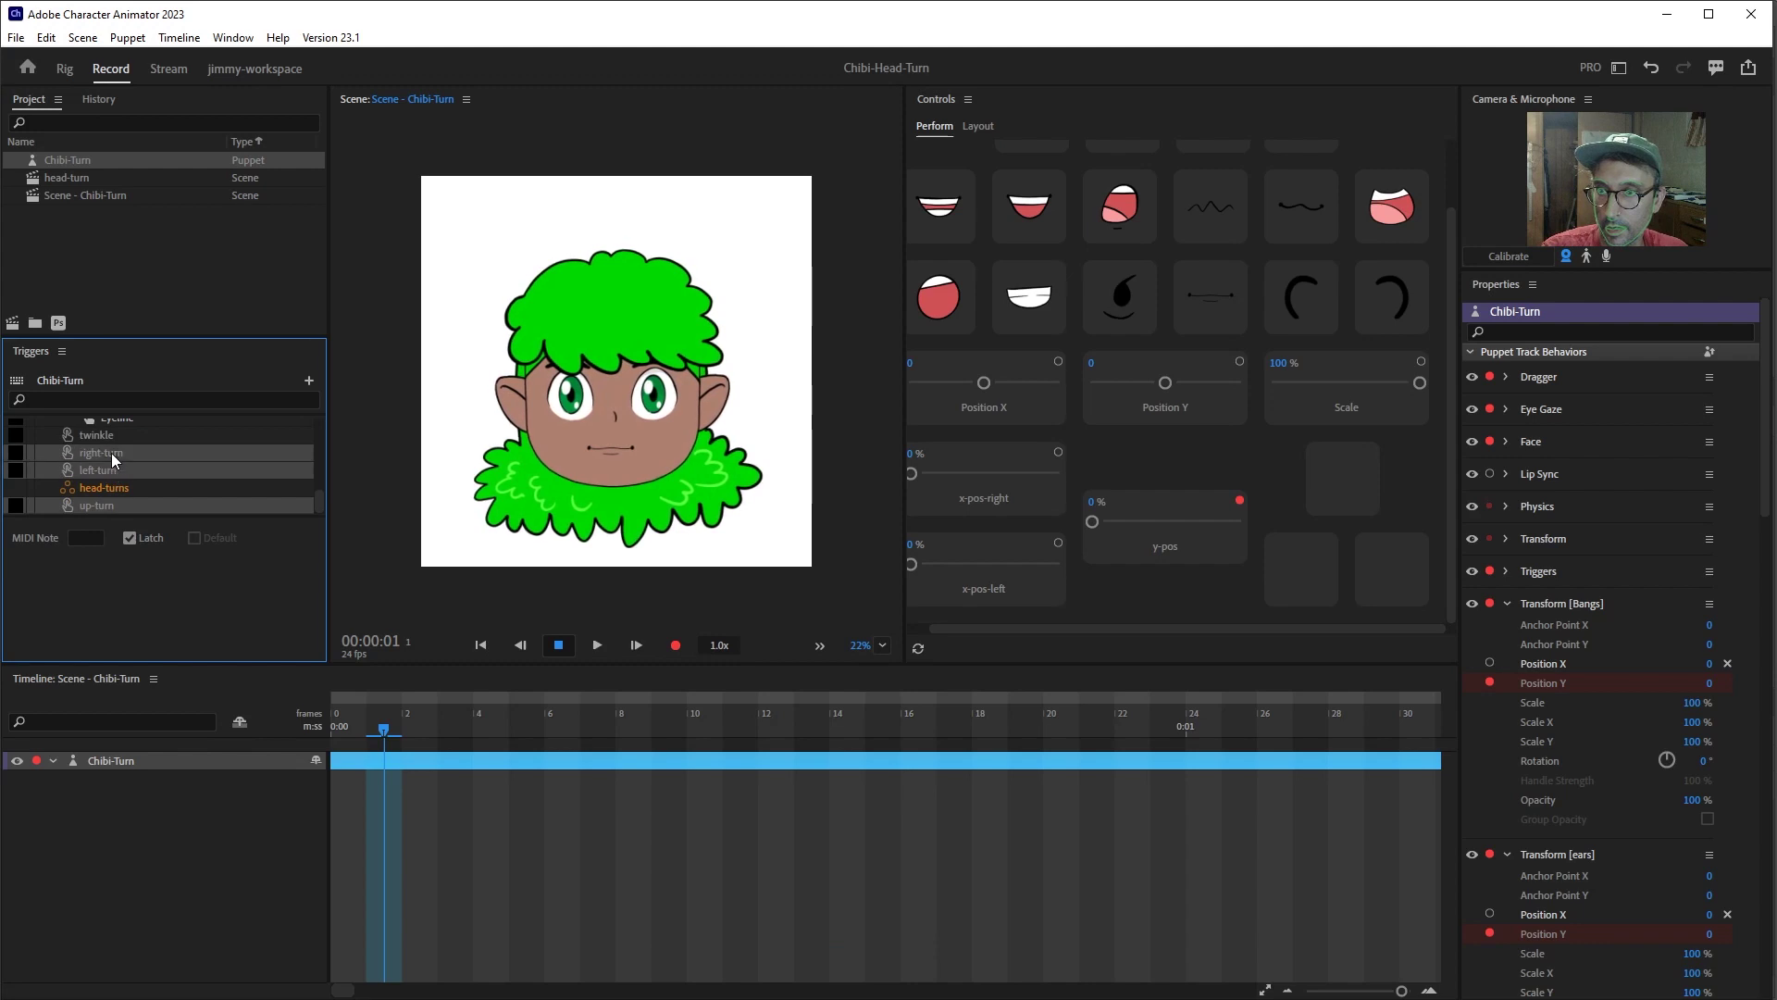
{"action": "left_click_drag", "start_coordinate": [111, 452], "coordinate": [113, 490]}
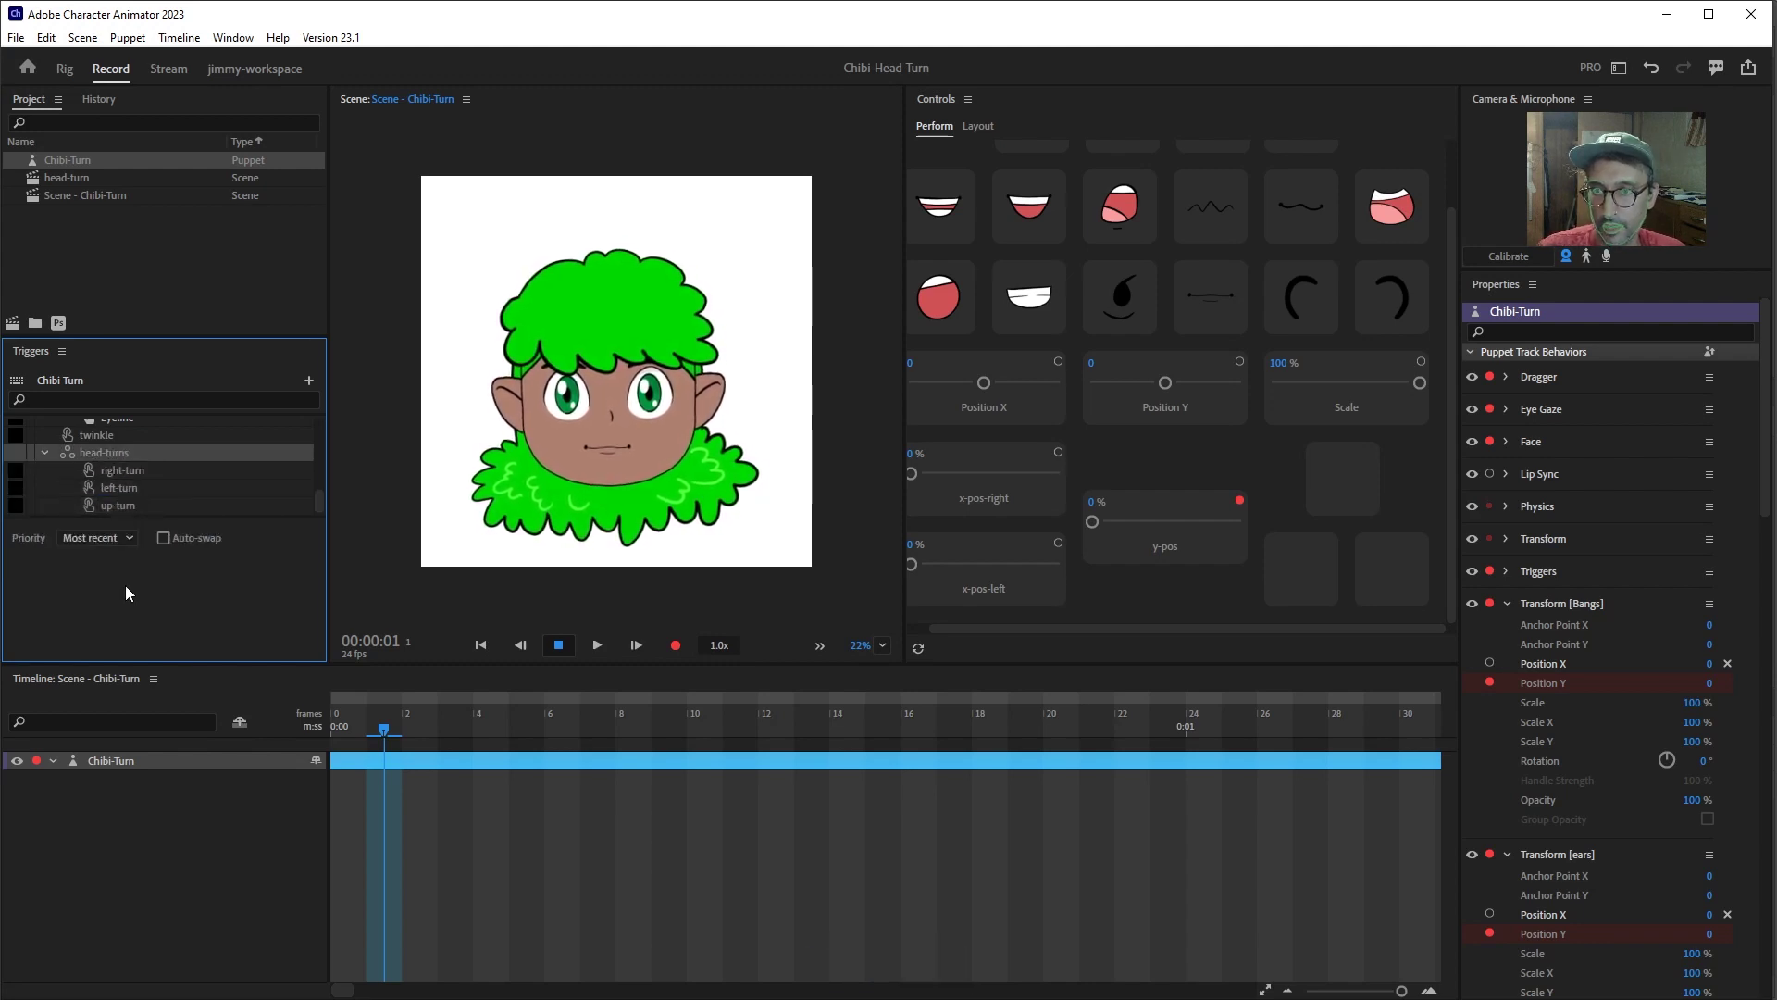
{"action": "left_click", "coordinate": [42, 450]}
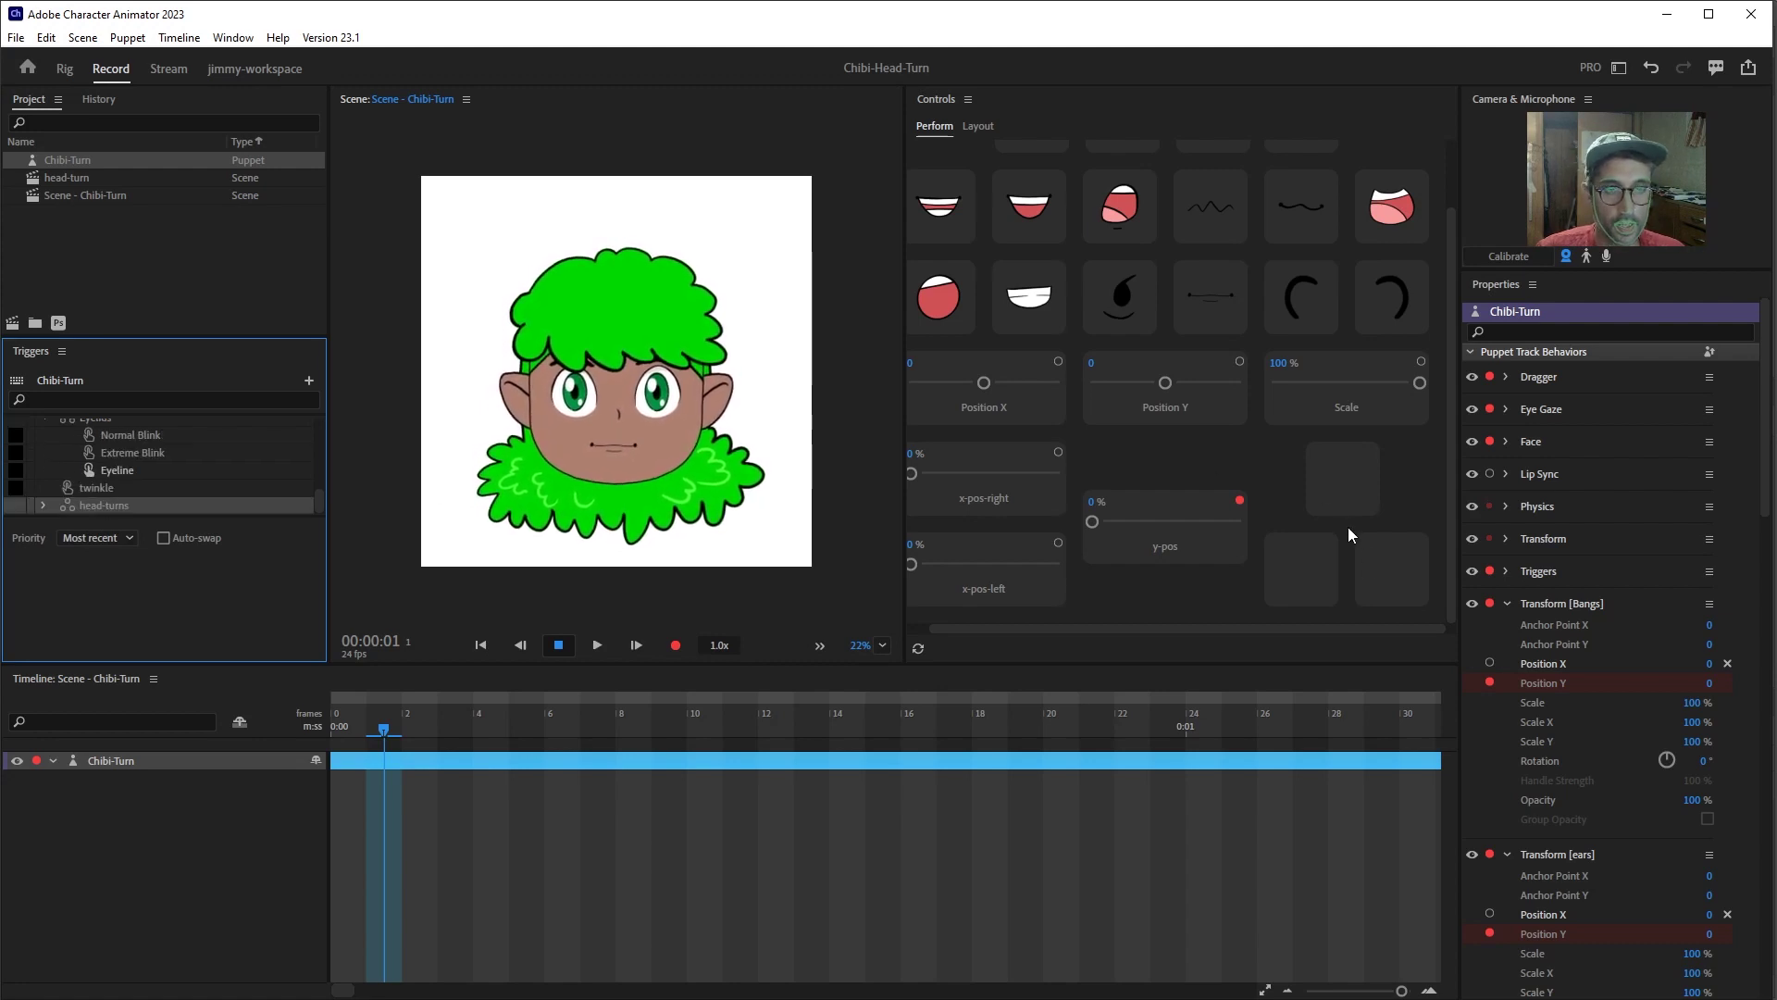
- Return the playhead to the first frame and disarm the y-pos slider for recording
{"action": "left_click_drag", "start_coordinate": [380, 725], "coordinate": [332, 735]}
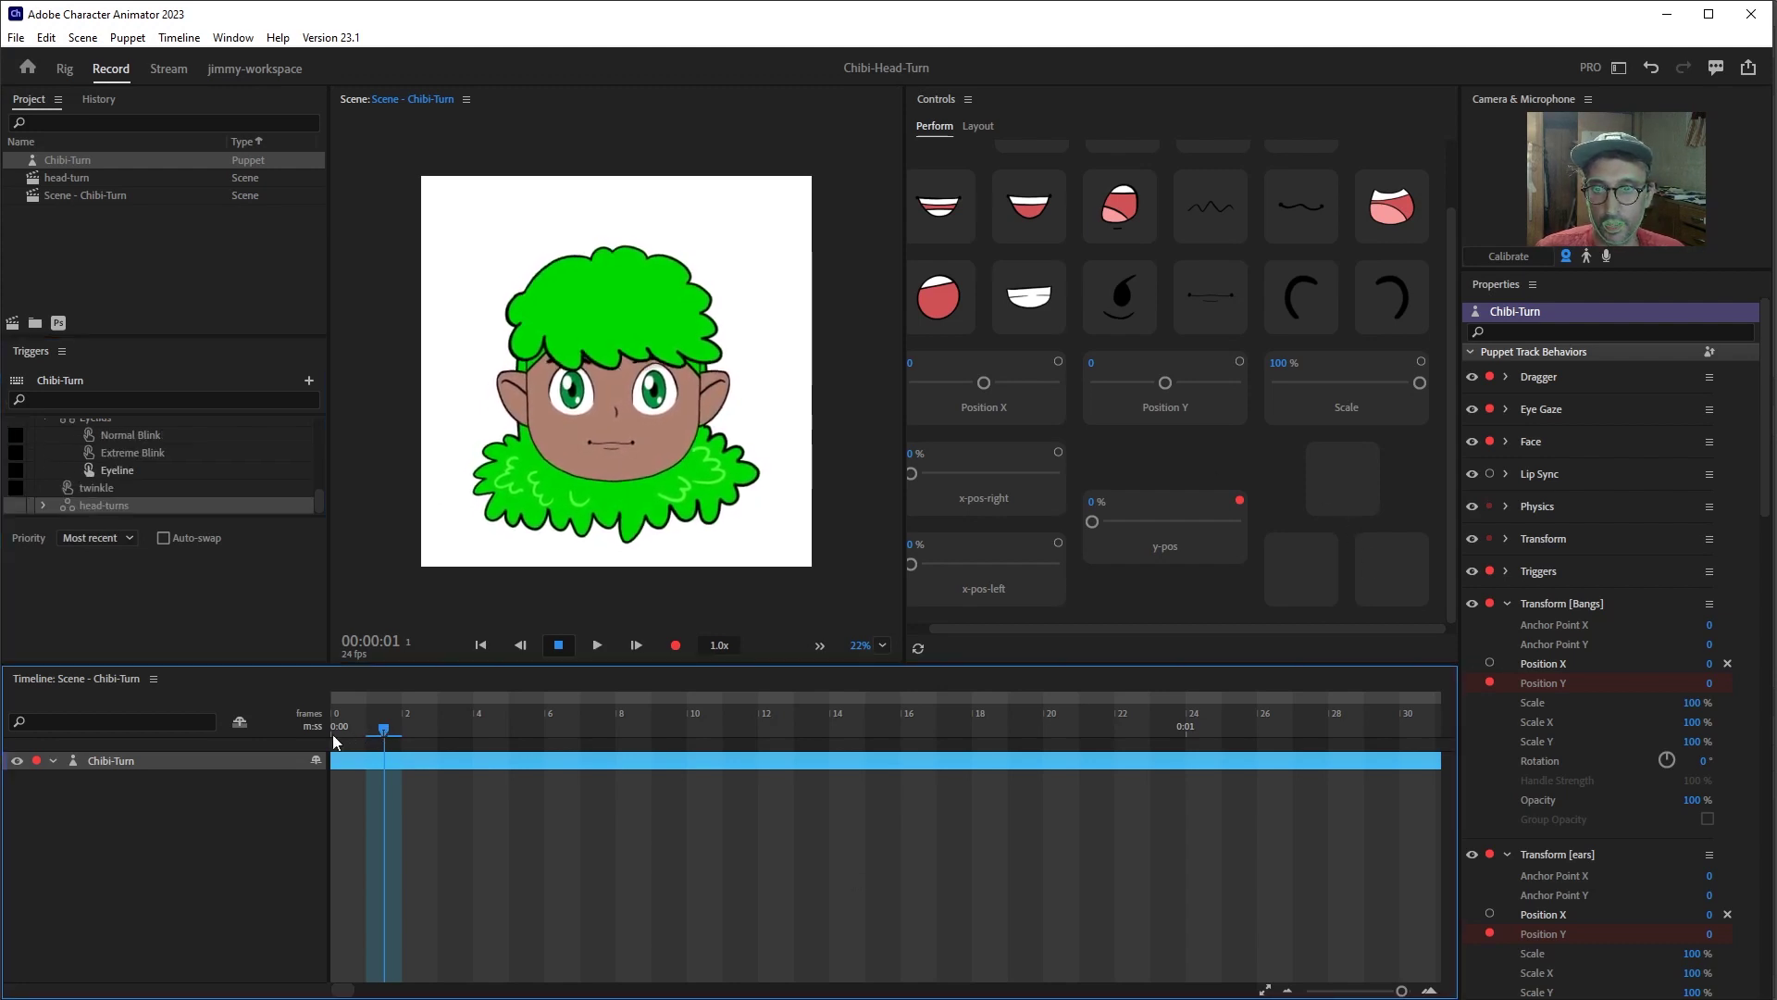
{"action": "left_click", "coordinate": [676, 645]}
{"action": "left_click", "coordinate": [1241, 500]}
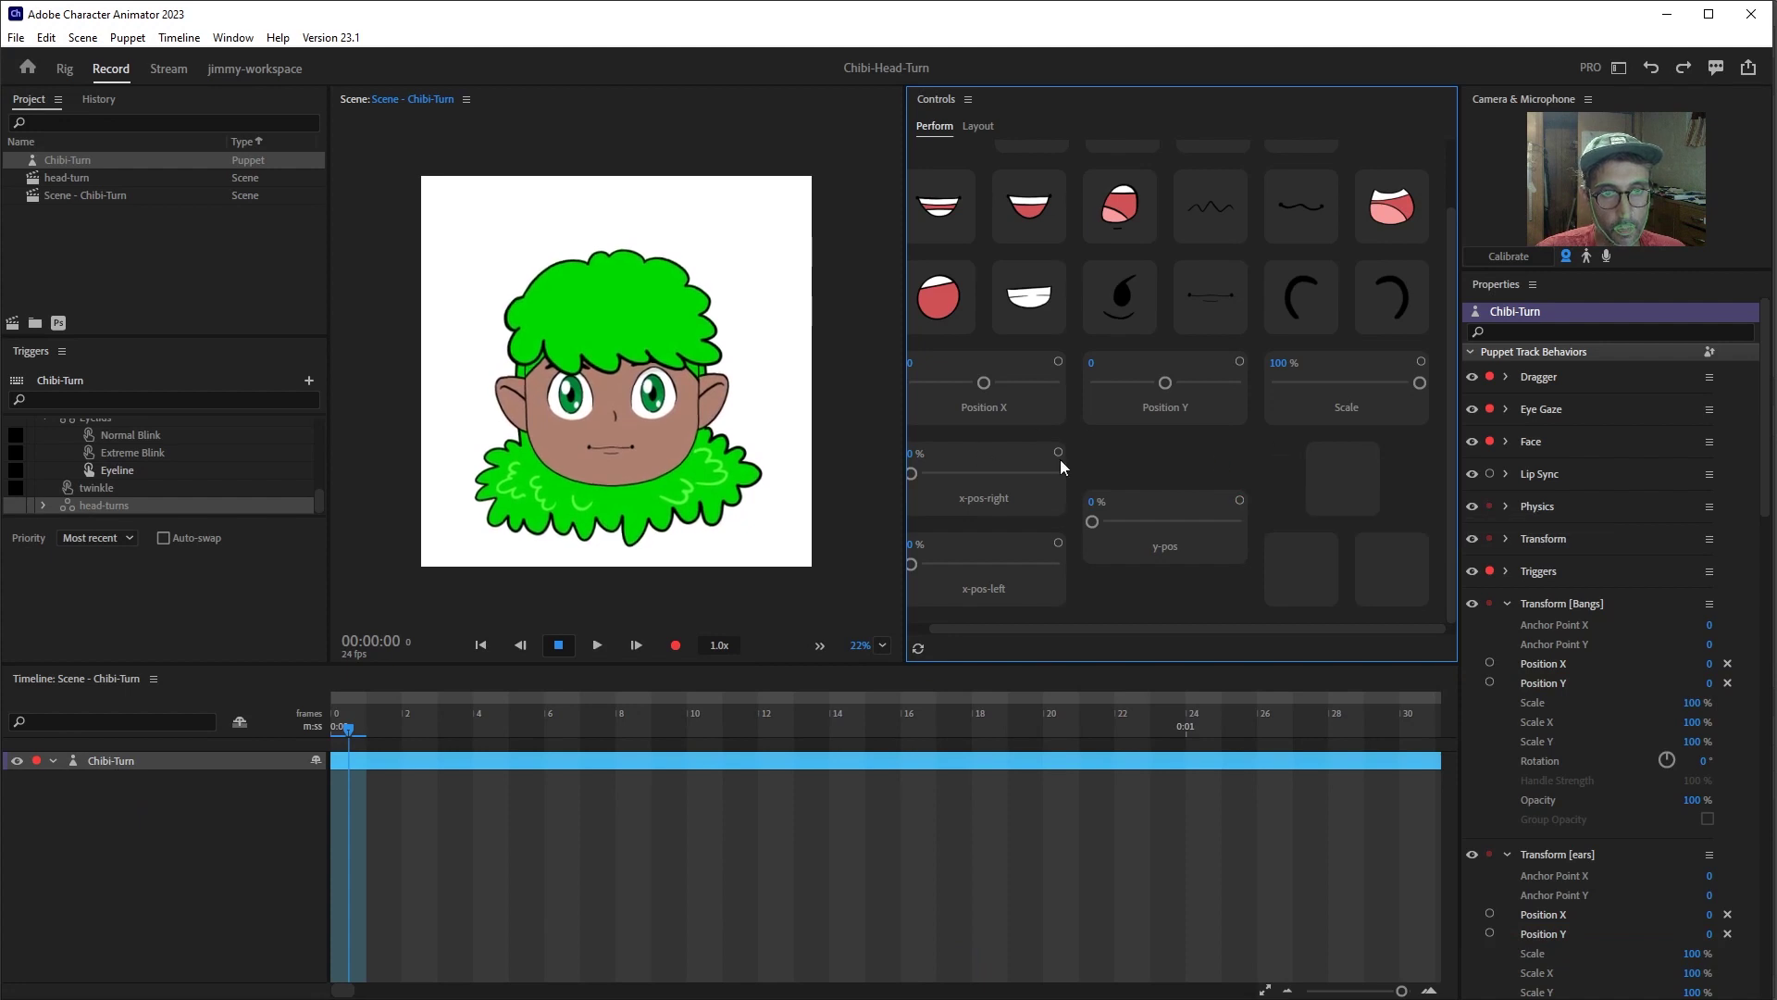
{"action": "right_click", "coordinate": [1013, 521]}
{"action": "left_click", "coordinate": [1152, 483]}
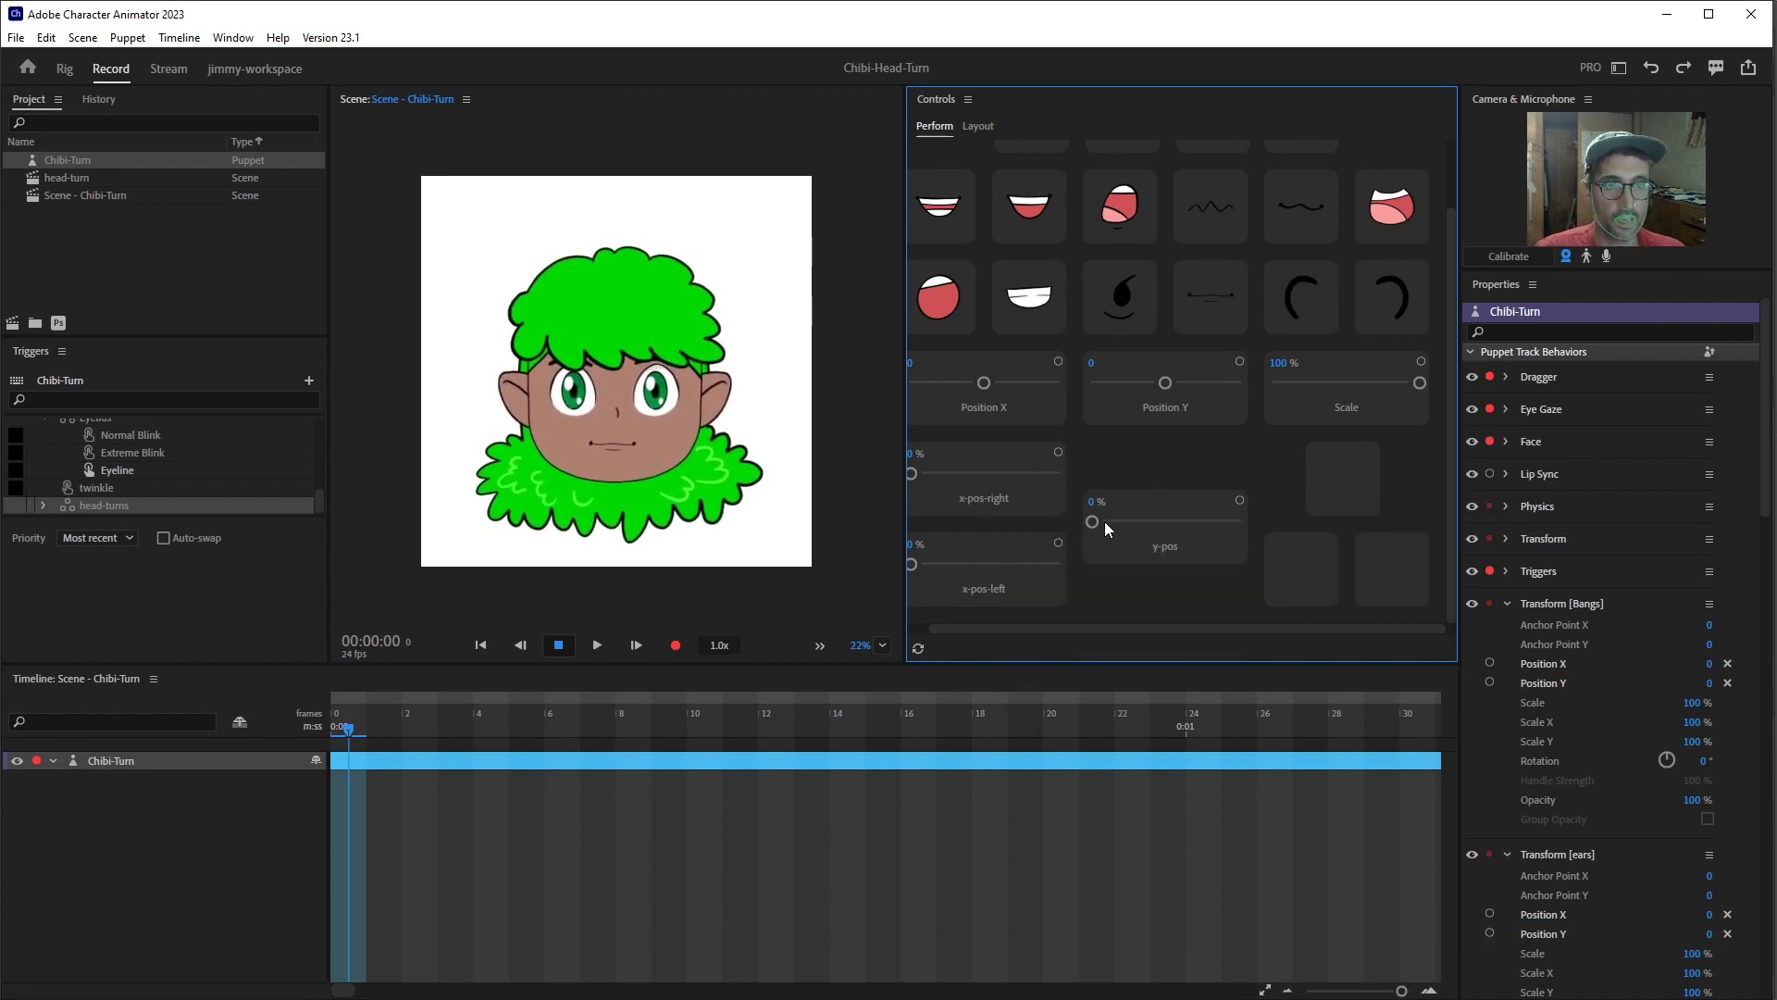
- Test combined head angles with the x-pos-right and y-pos sliders, and return both to 0 %
{"action": "left_click_drag", "start_coordinate": [912, 472], "coordinate": [992, 473]}
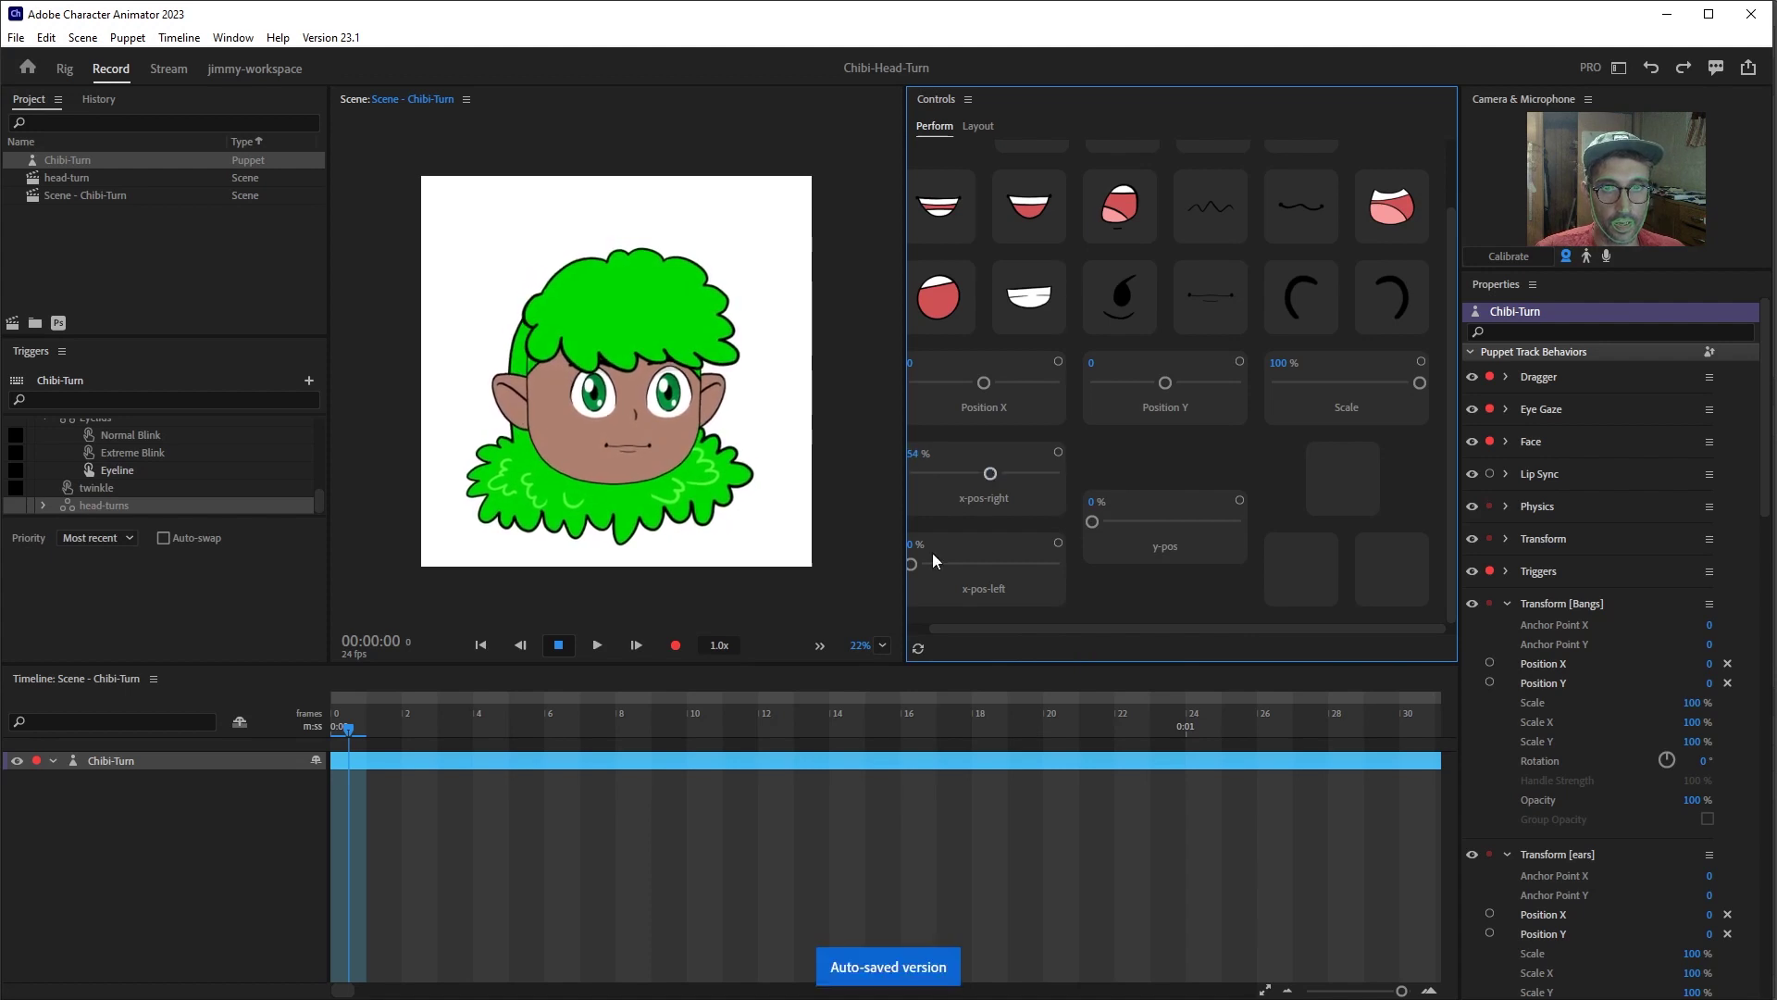
{"action": "left_click_drag", "start_coordinate": [1092, 522], "coordinate": [1201, 521]}
{"action": "mouse_move", "coordinate": [994, 475]}
{"action": "left_mouse_down"}
{"action": "mouse_move", "coordinate": [1018, 474]}
{"action": "mouse_move", "coordinate": [970, 474]}
{"action": "left_mouse_up"}
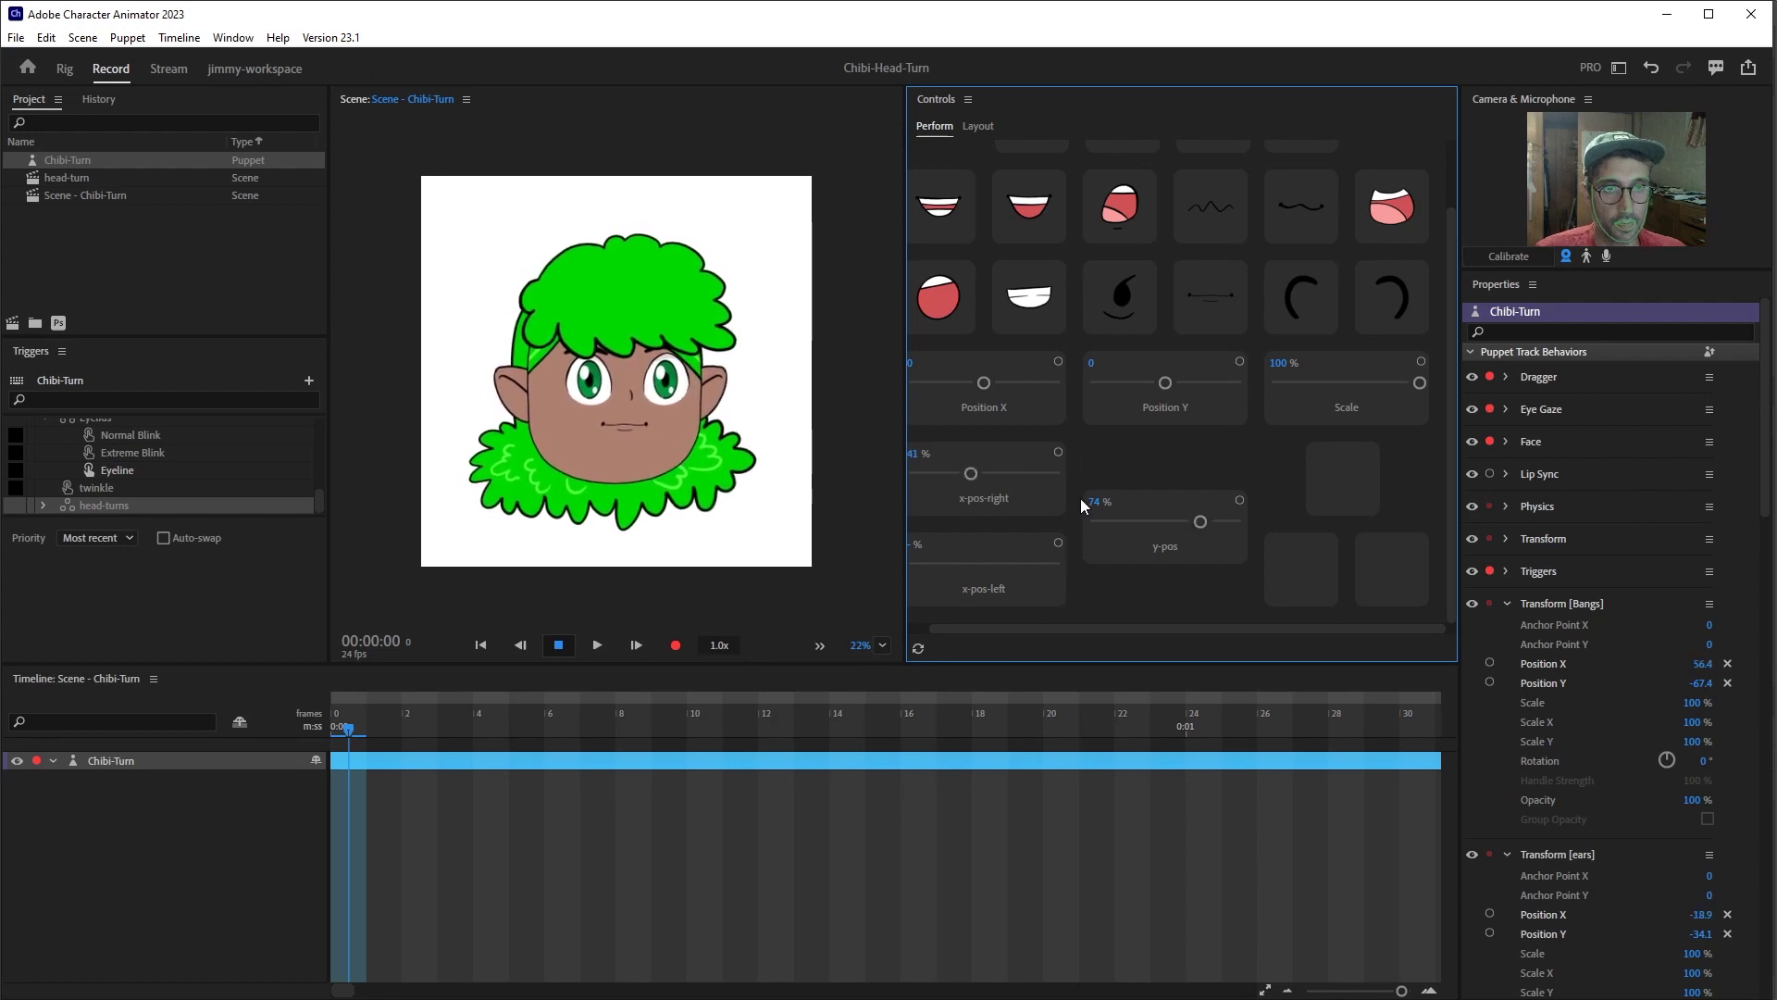
{"action": "left_click_drag", "start_coordinate": [971, 474], "coordinate": [920, 480]}
{"action": "left_click", "coordinate": [1170, 518]}
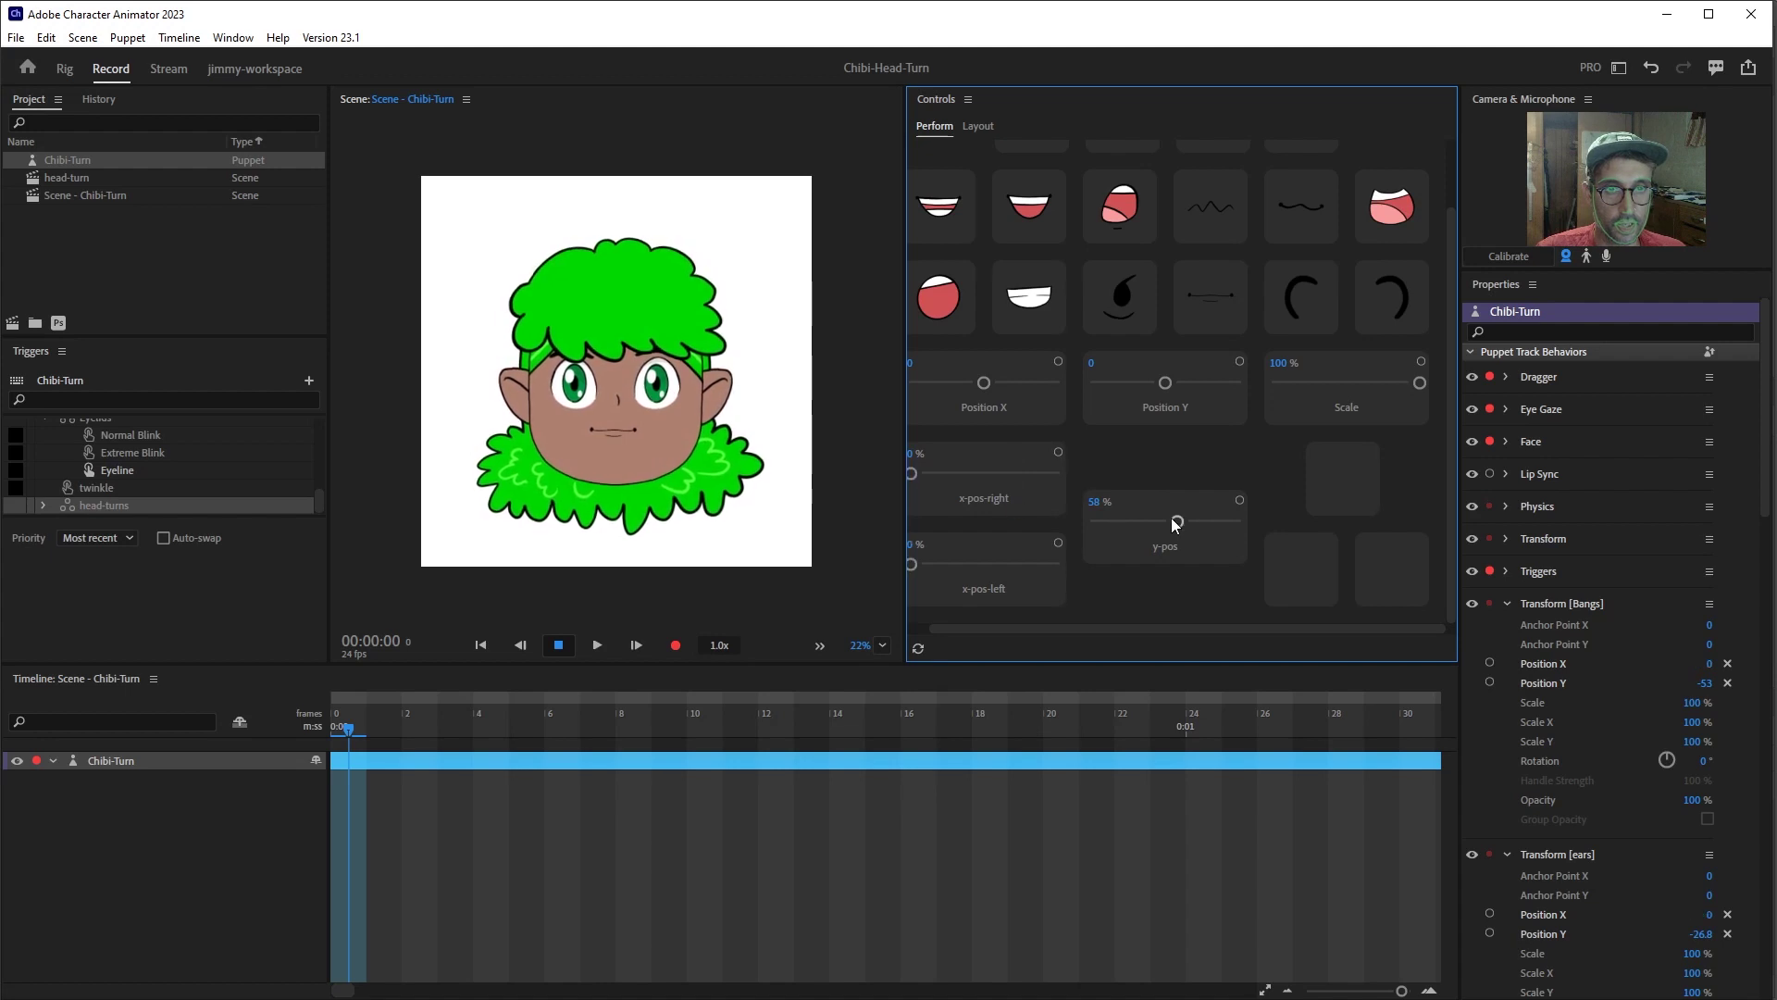
{"action": "left_click_drag", "start_coordinate": [1170, 518], "coordinate": [1083, 523]}
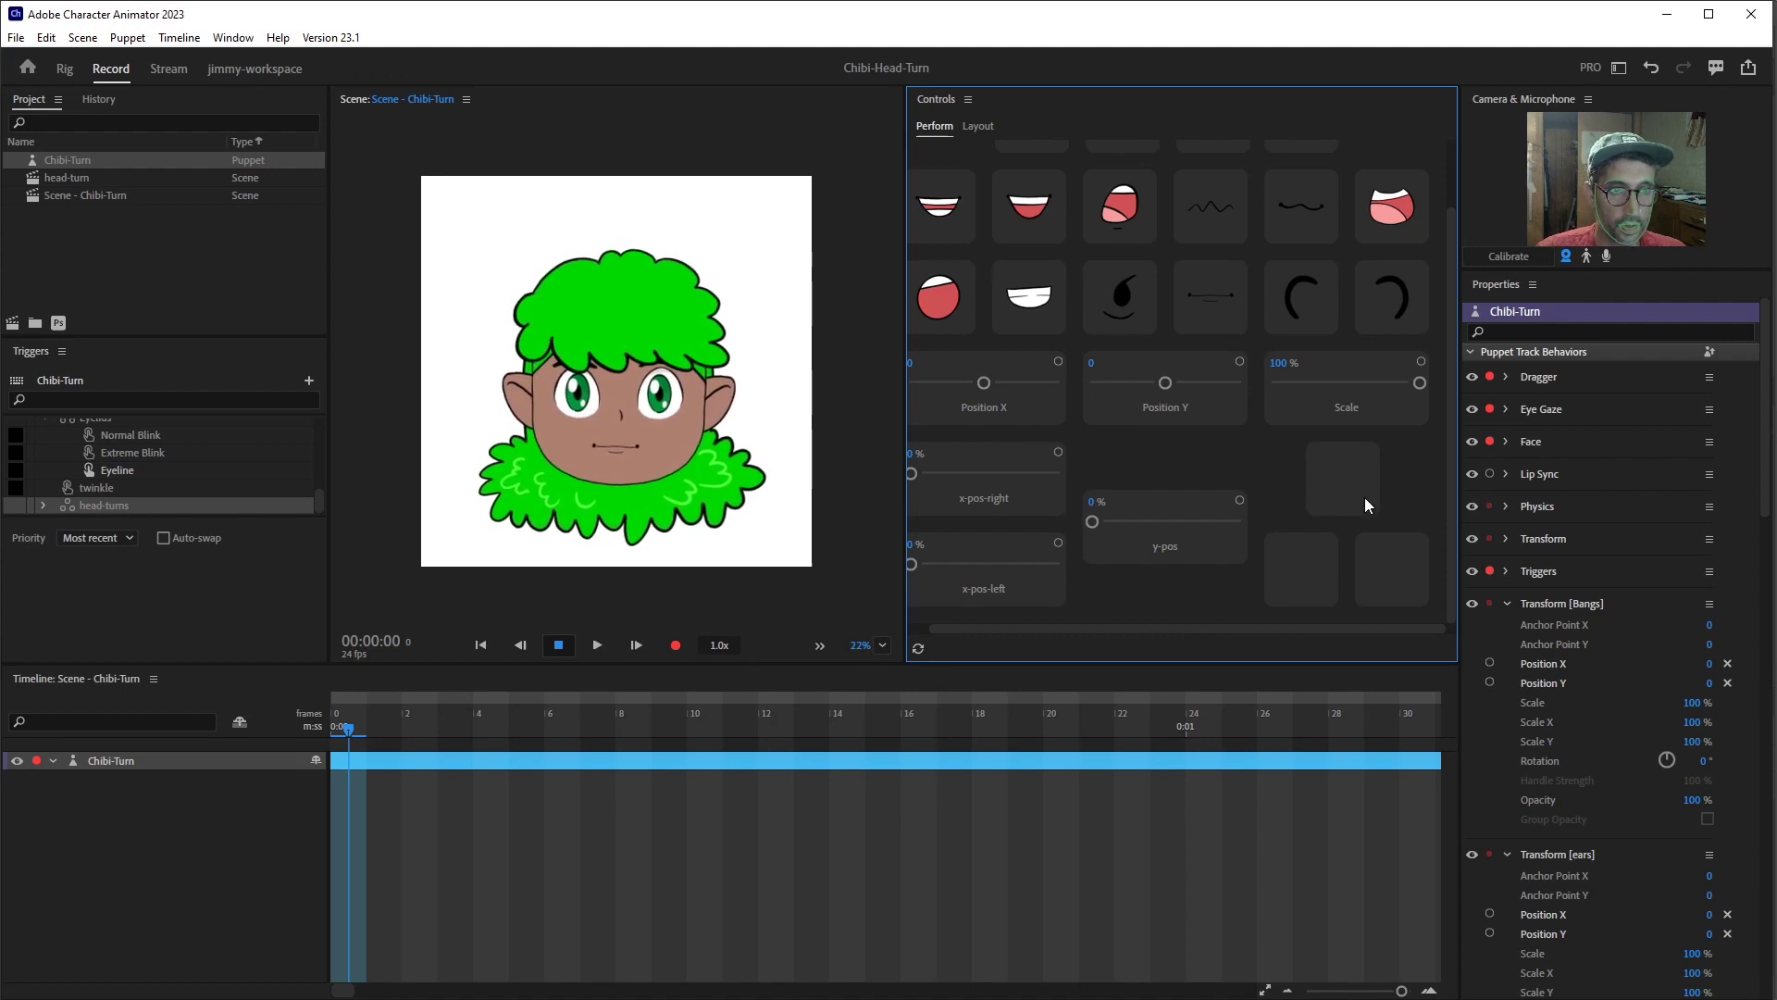
- Record a take of the left-turn trigger being activated from the start of the timeline
{"action": "scroll", "coordinate": [1490, 778], "scroll_direction": "down", "scroll_amount": 10}
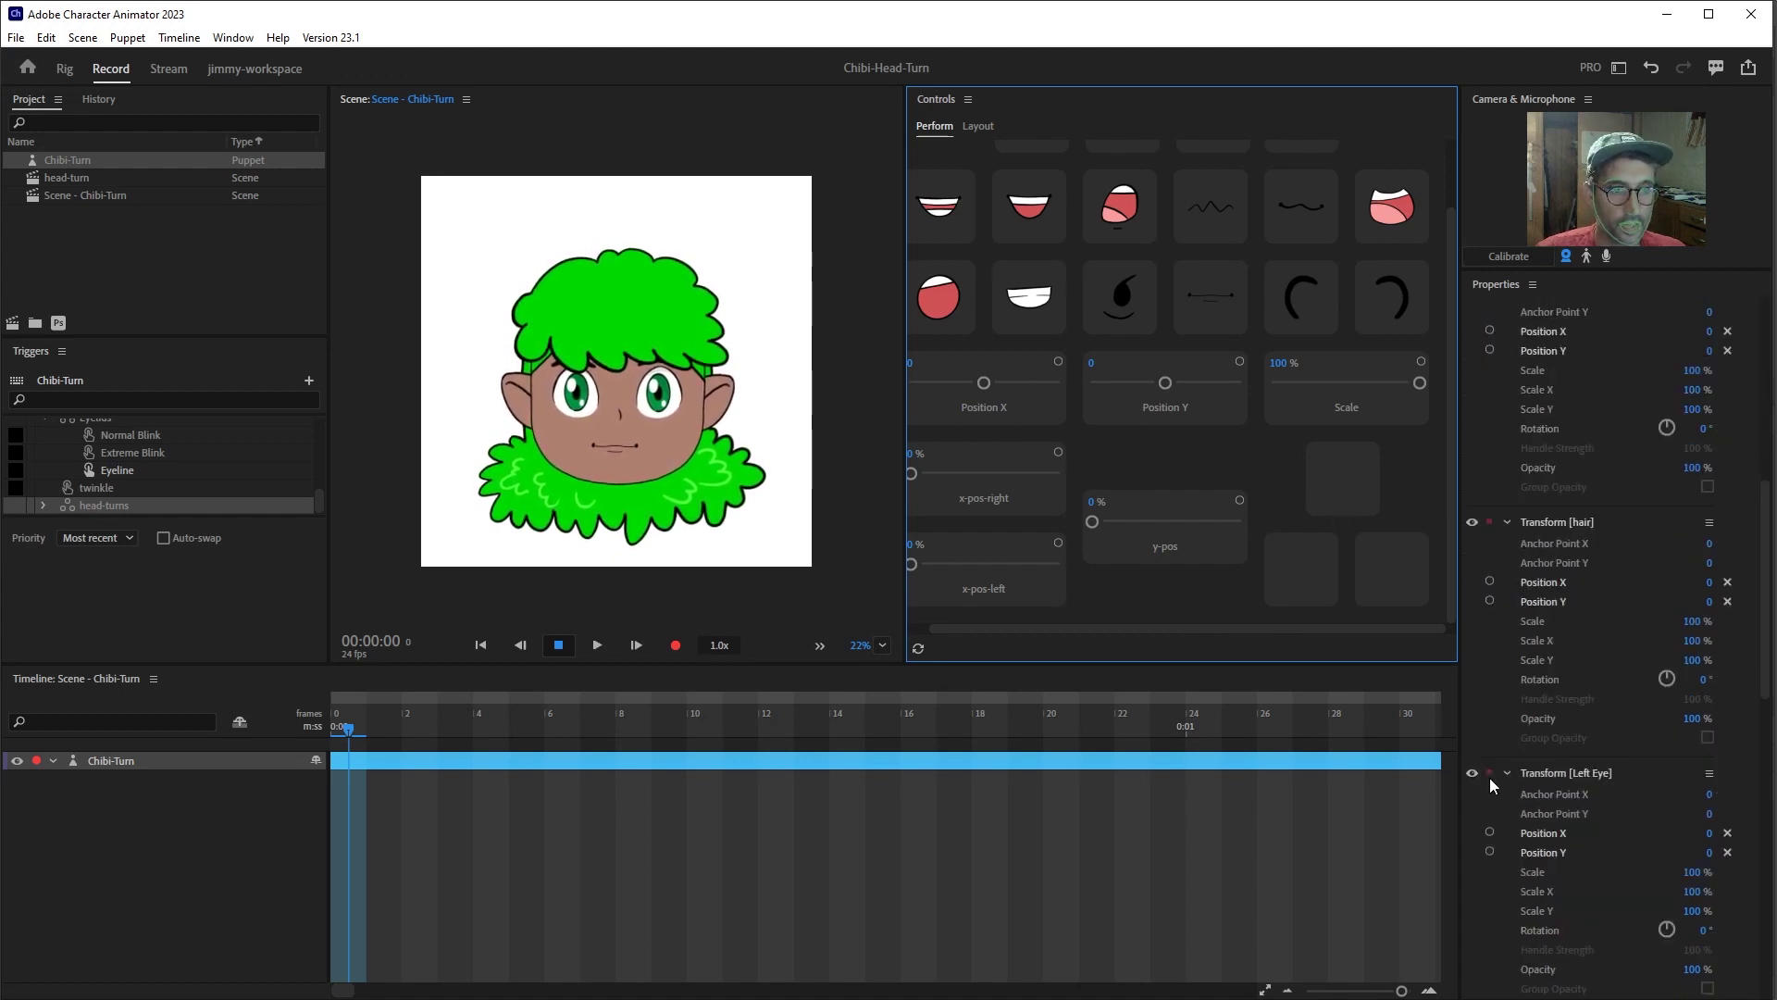
{"action": "scroll", "coordinate": [1490, 785], "scroll_direction": "up", "scroll_amount": 5}
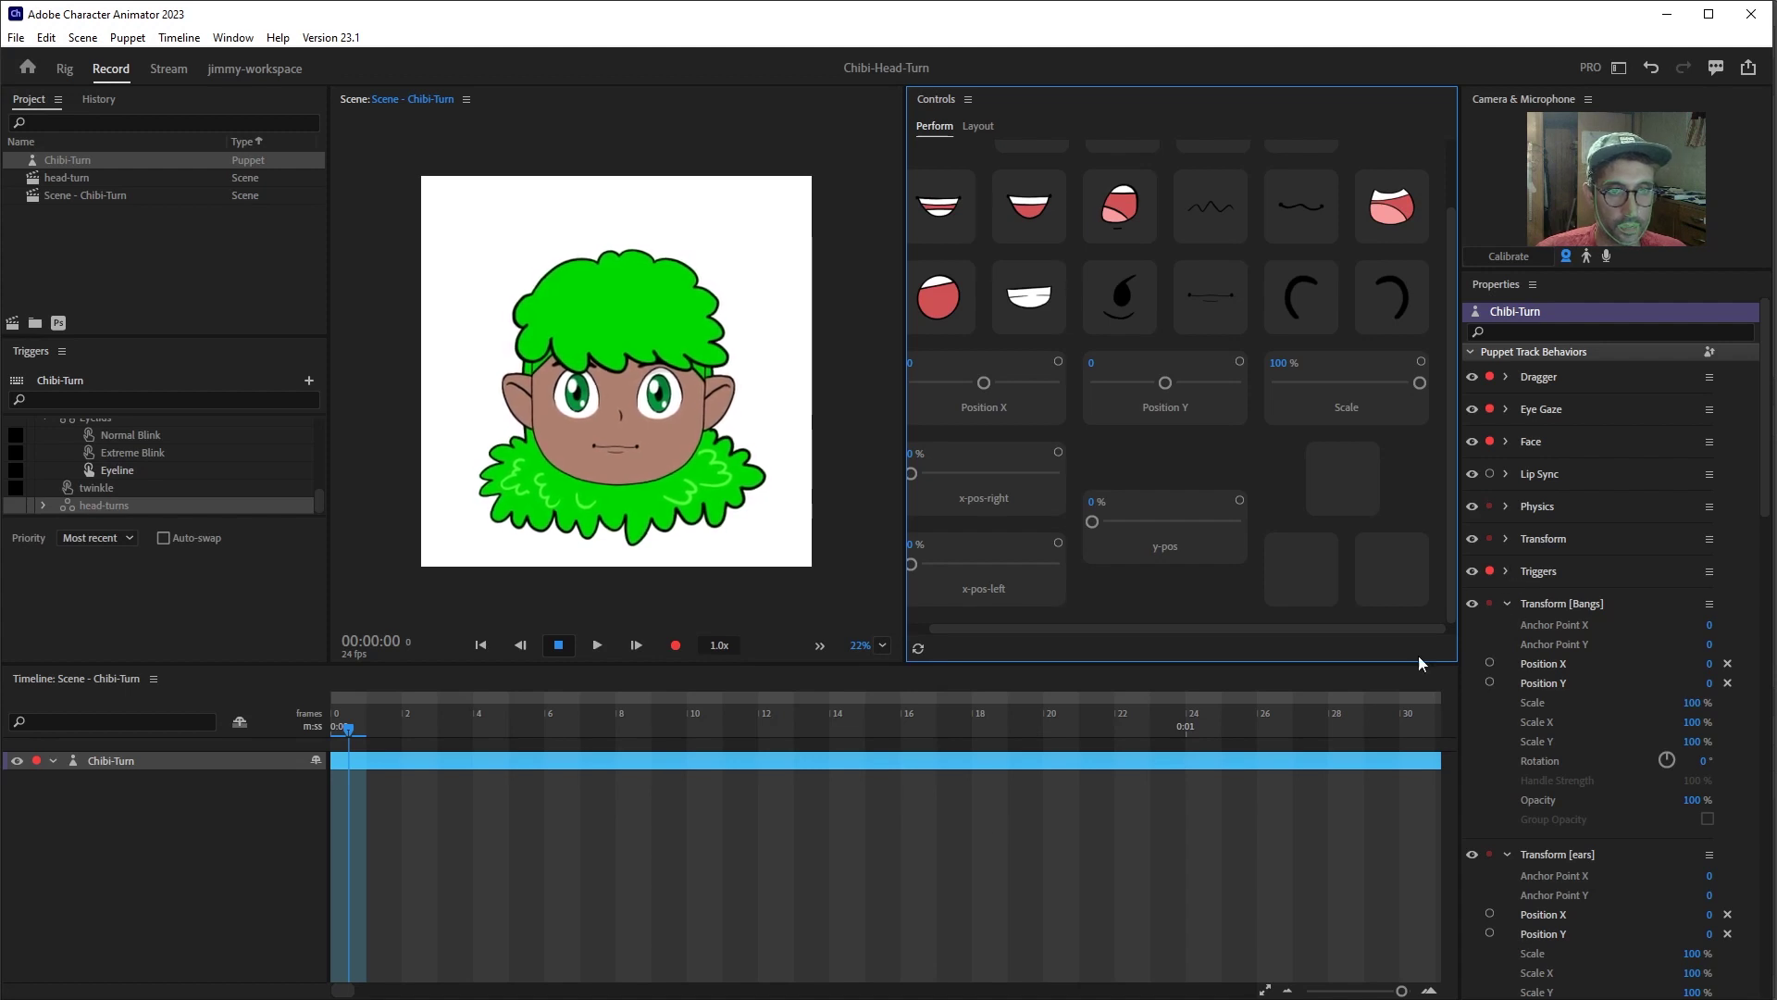
{"action": "left_click", "coordinate": [676, 646]}
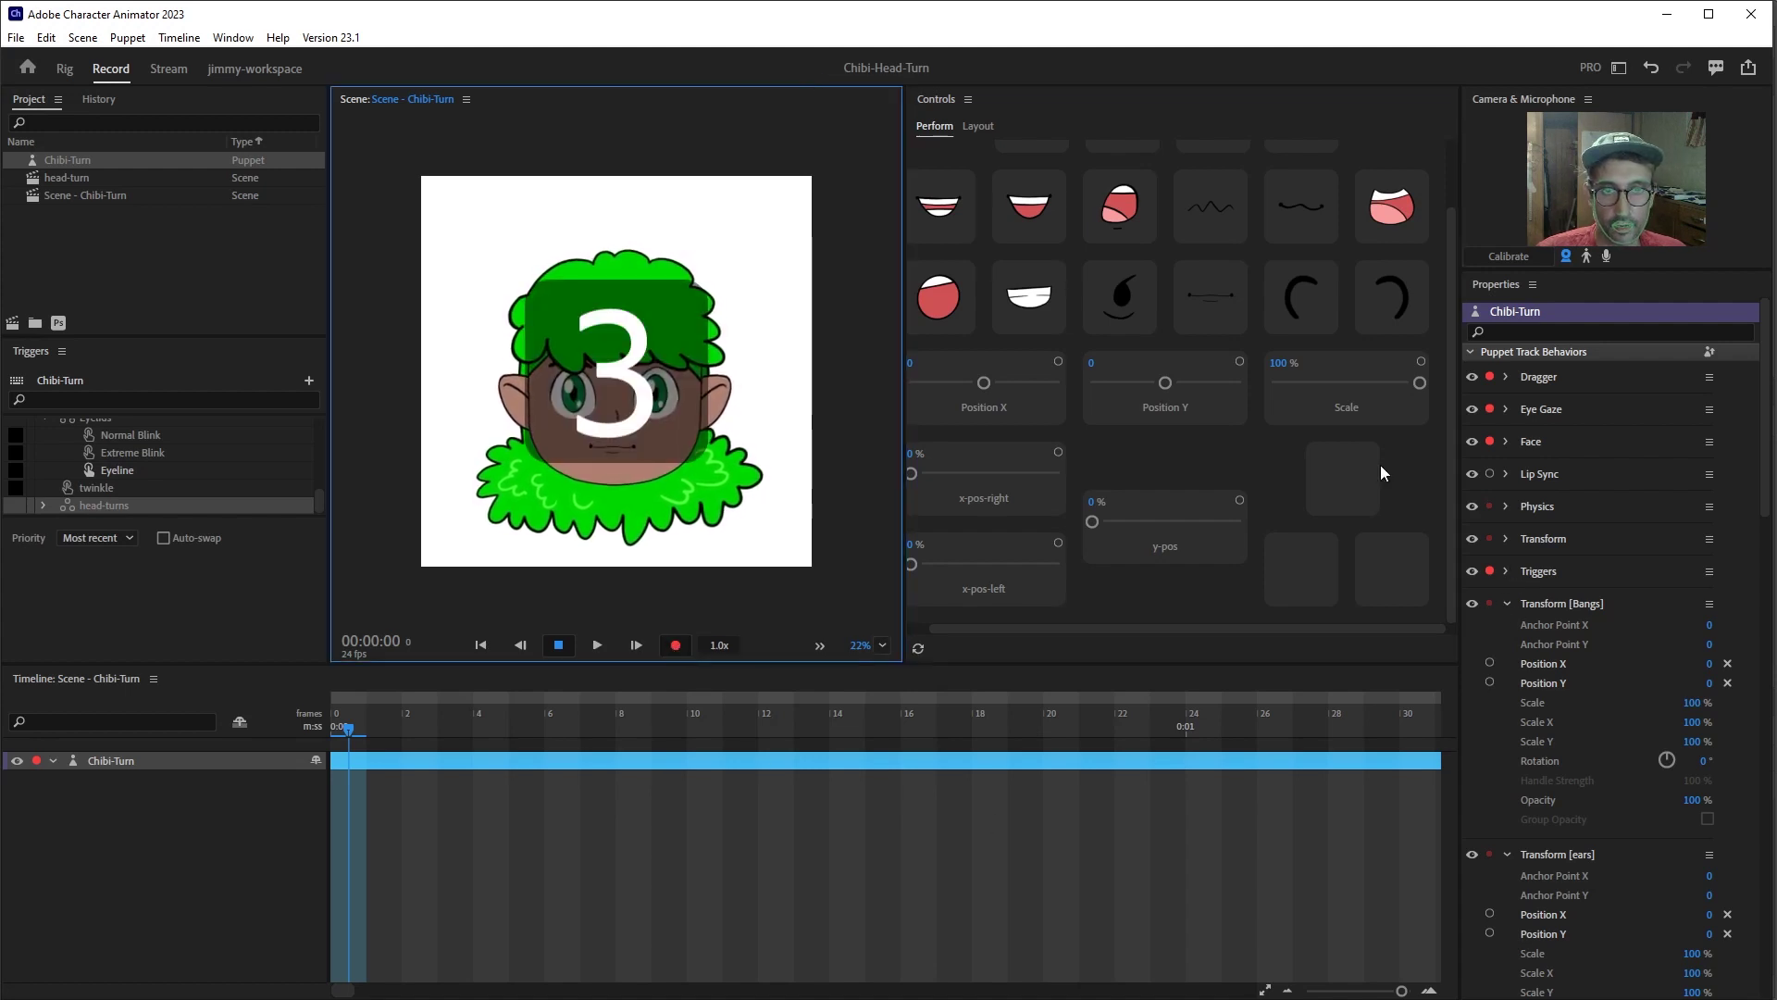
{"action": "left_click", "coordinate": [1325, 557]}
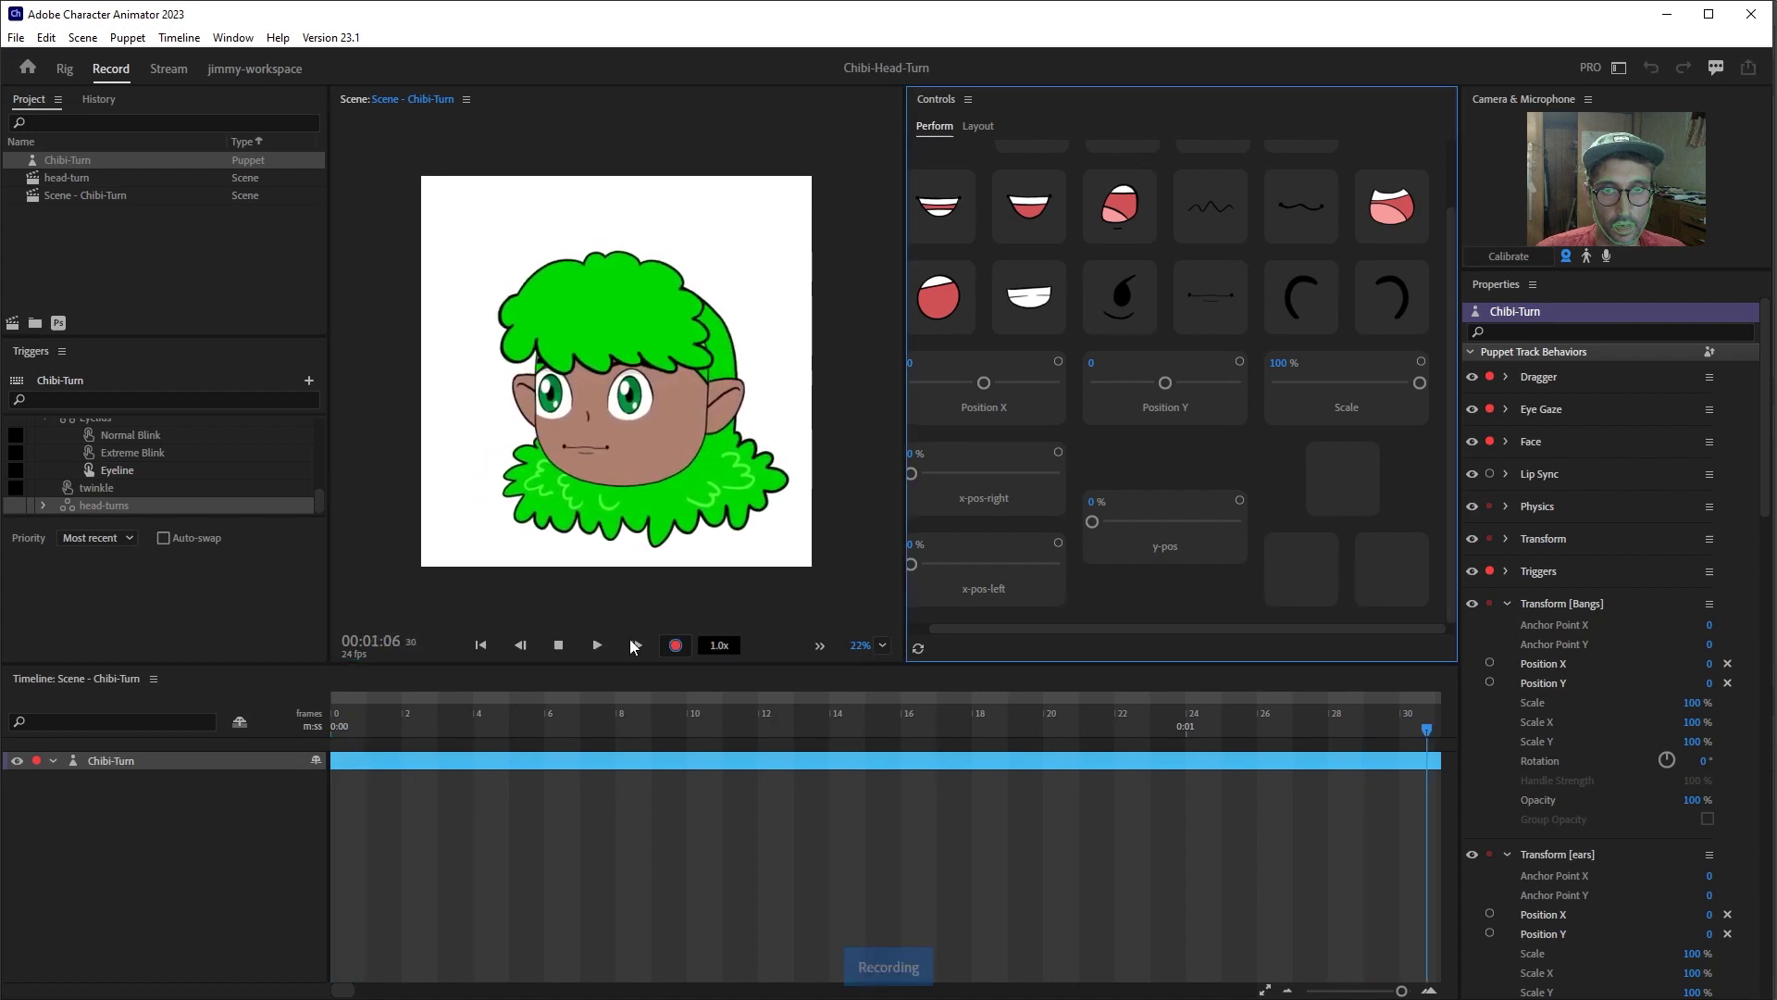
{"action": "left_click", "coordinate": [559, 645]}
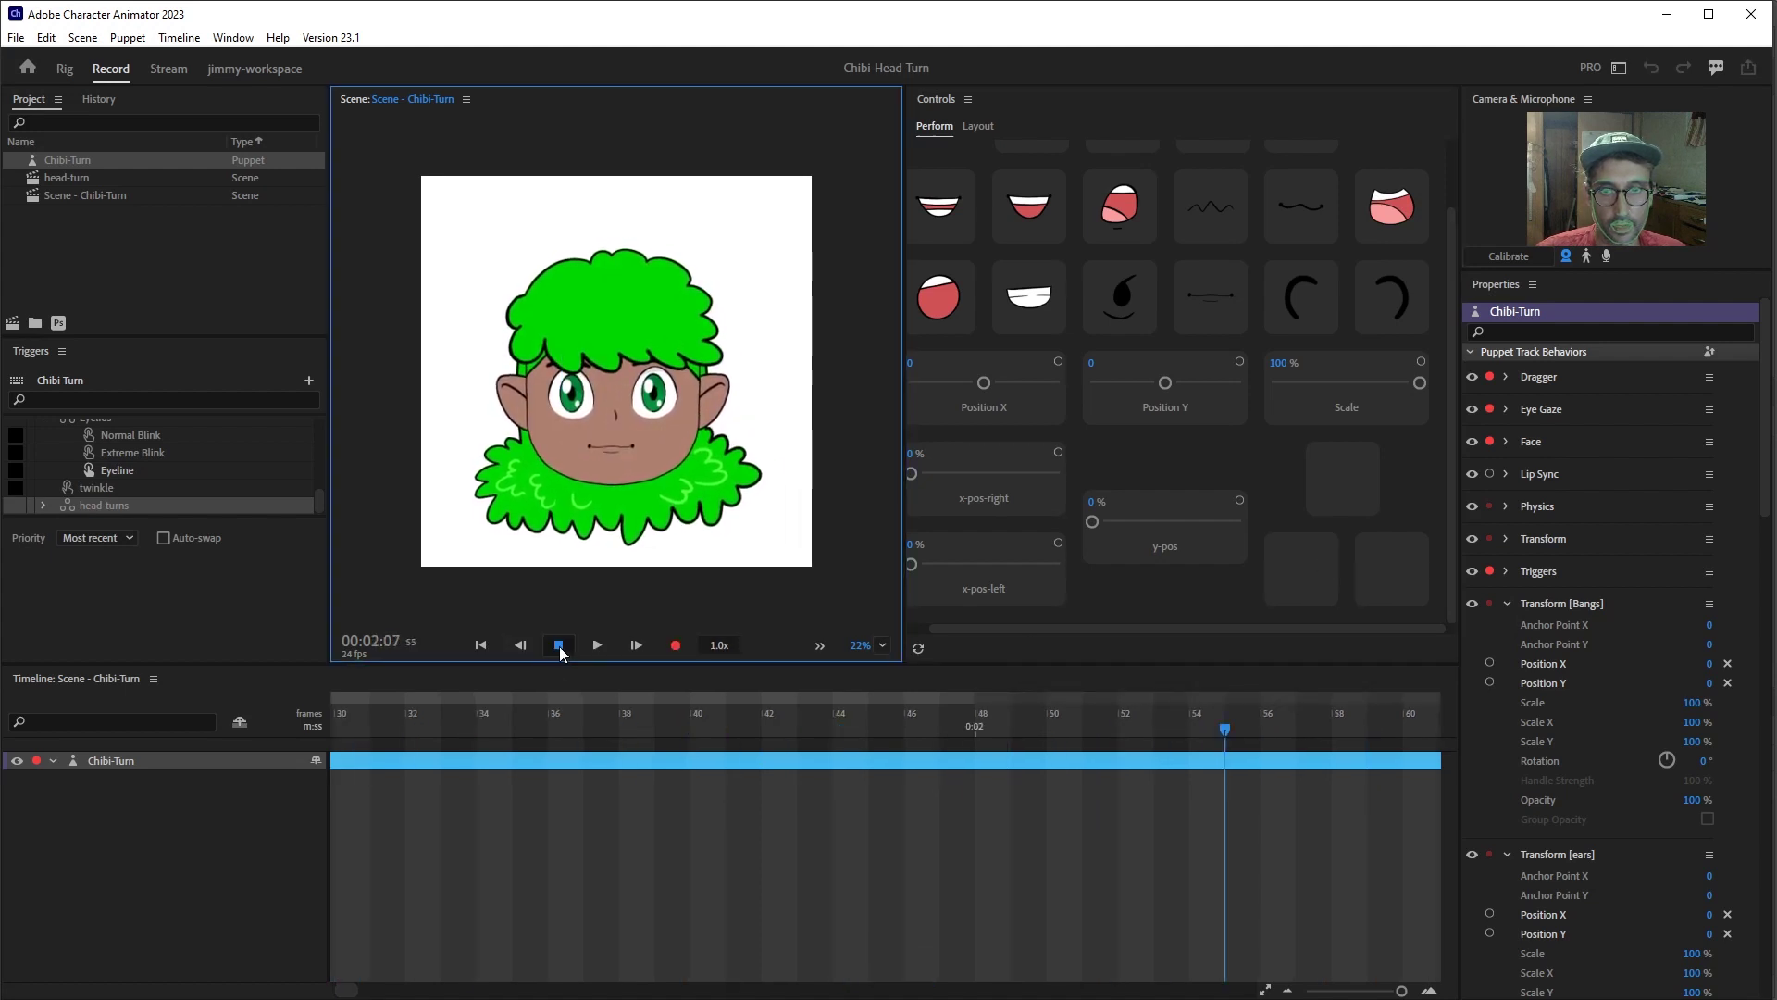
- Delete the Face Camera Input take from the timeline, keeping the head-turns trigger take
{"action": "left_click", "coordinate": [187, 836]}
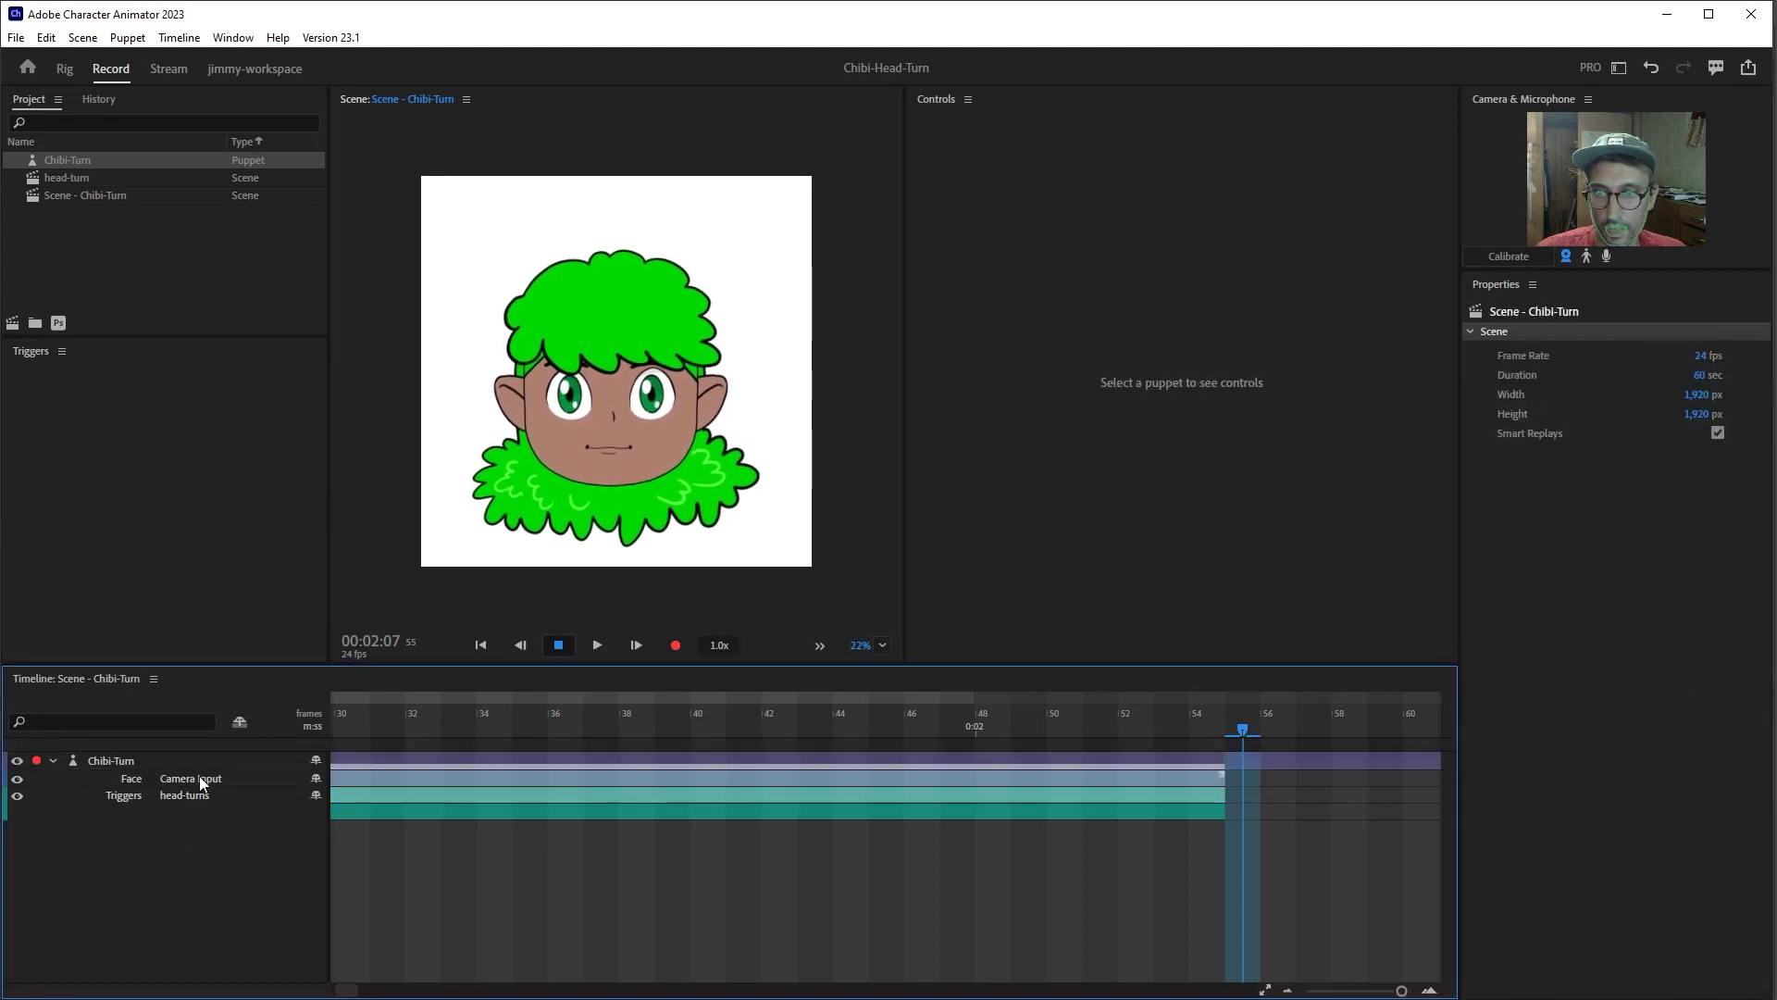
{"action": "left_click", "coordinate": [429, 798]}
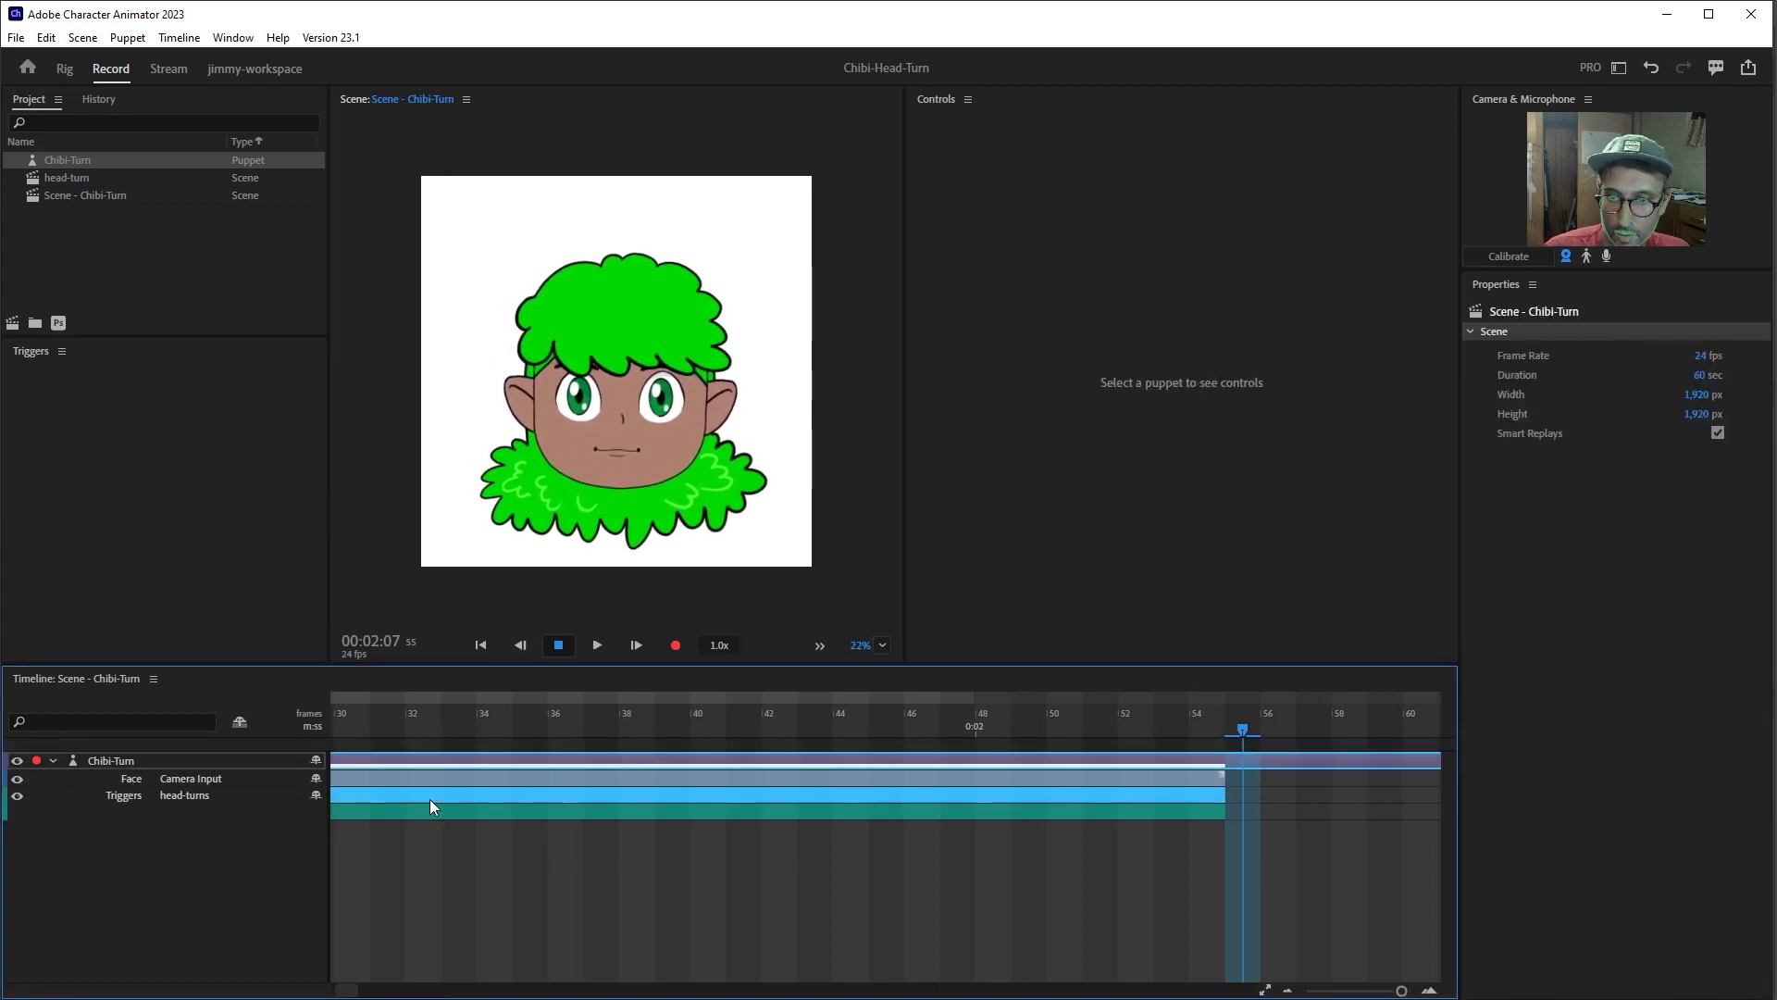
{"action": "left_click", "coordinate": [429, 780]}
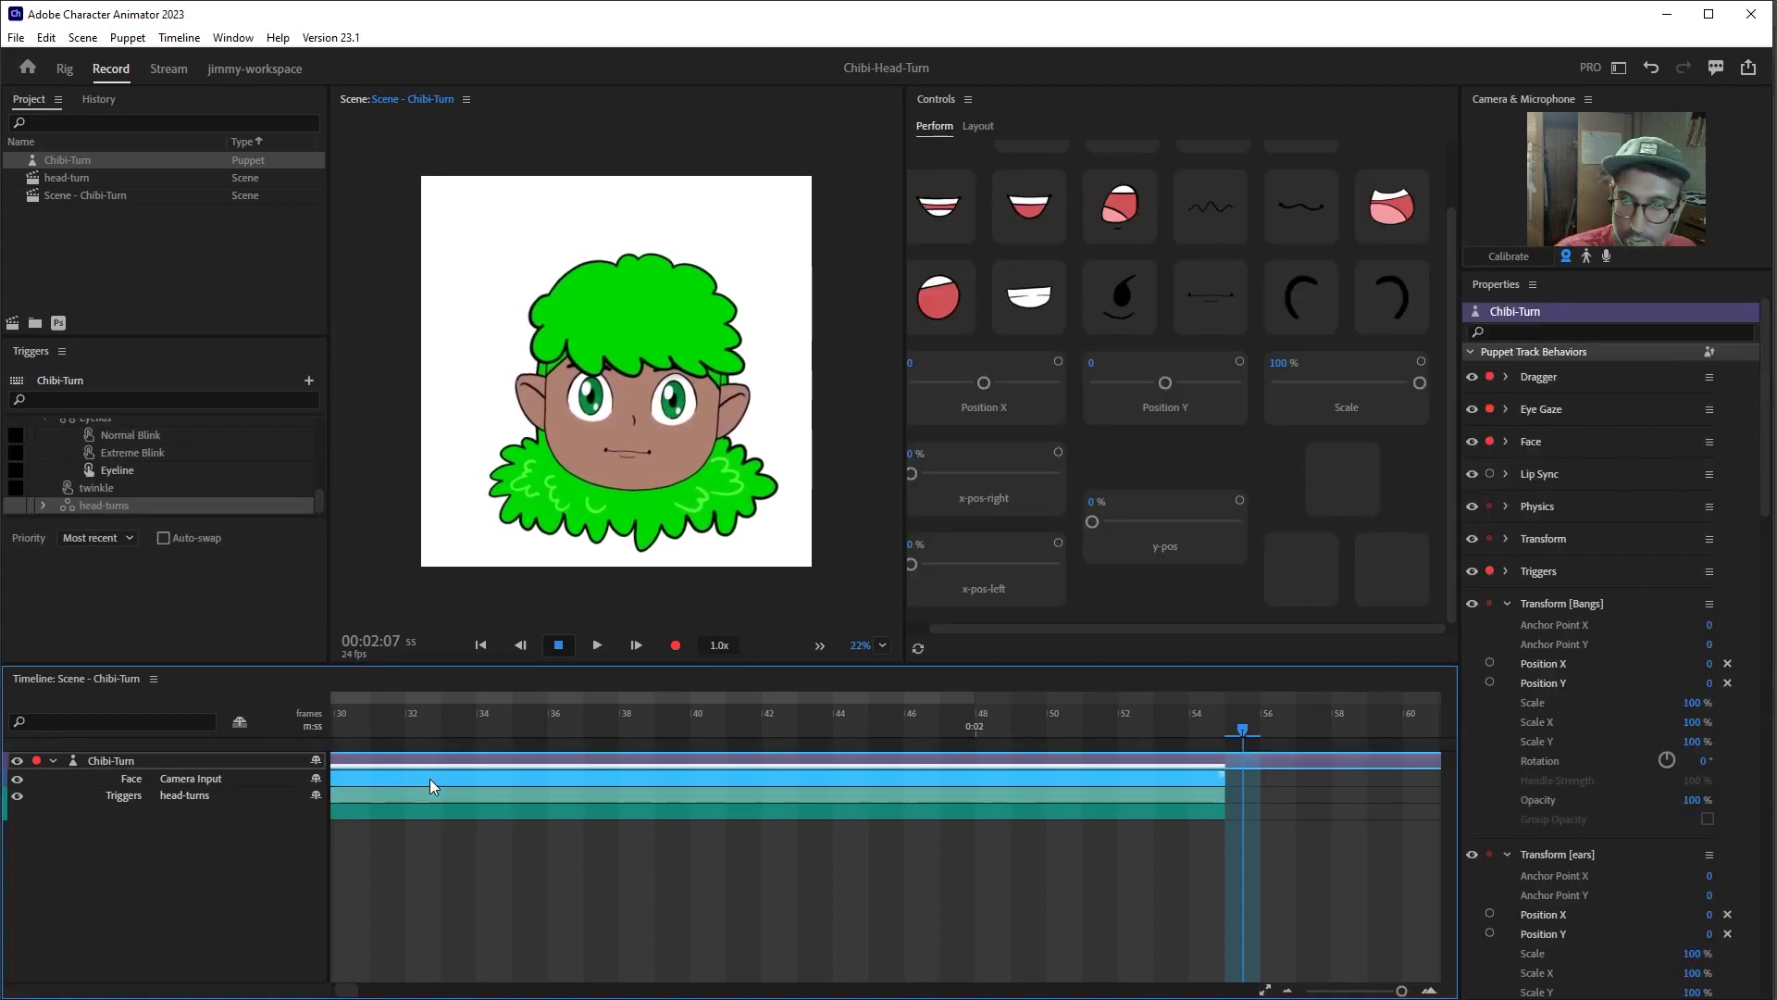
{"action": "key", "text": "Delete"}
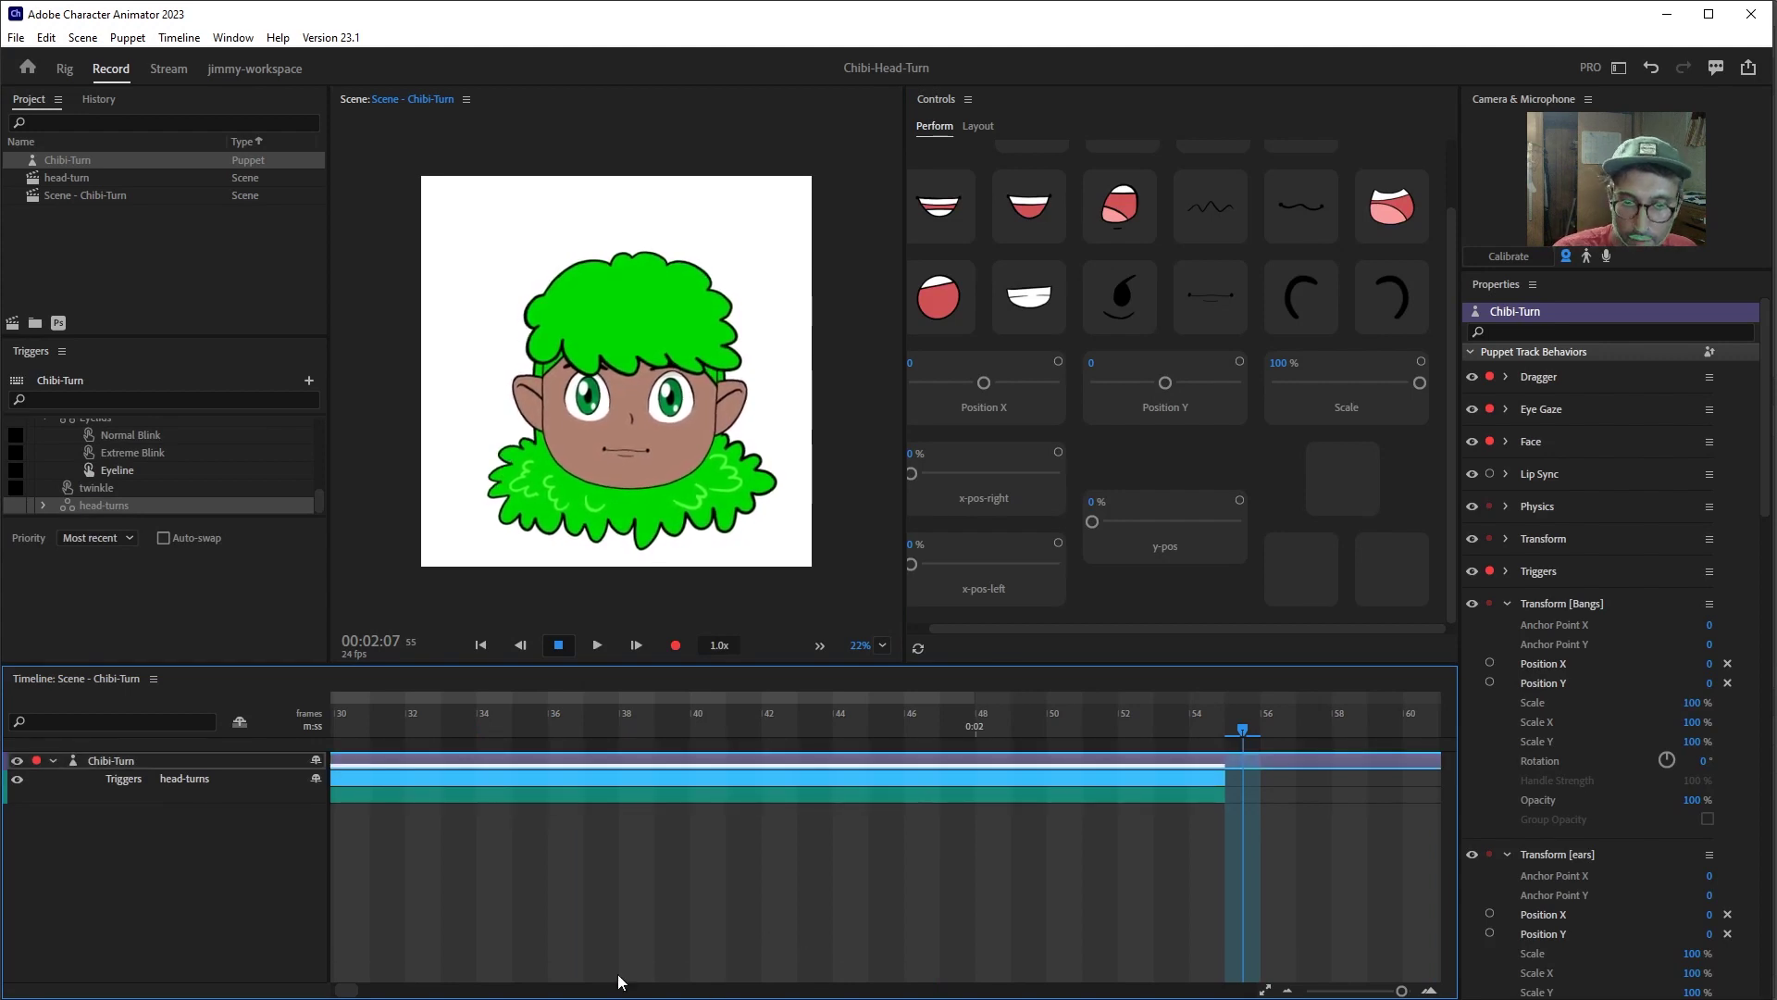
- Extend the head-turns trigger take to about frame 178 and place the playhead at frame 35
{"action": "left_click_drag", "start_coordinate": [1402, 991], "coordinate": [1377, 991]}
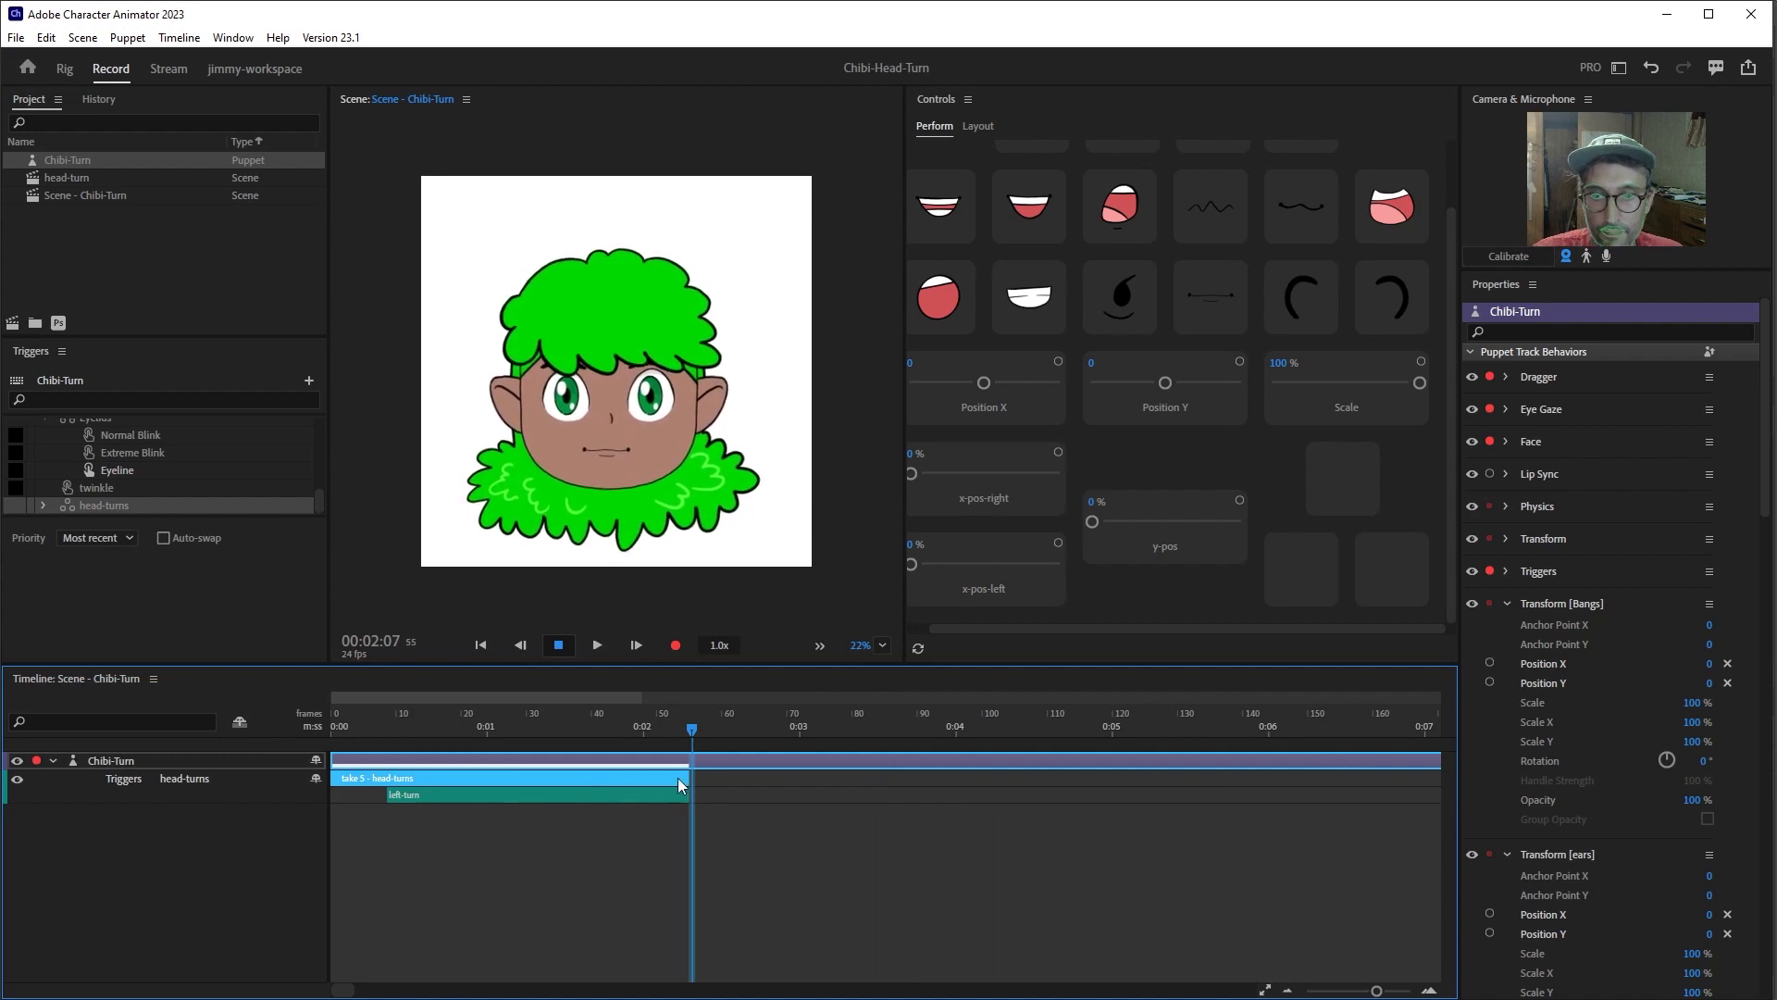
{"action": "left_click_drag", "start_coordinate": [678, 777], "coordinate": [1378, 765]}
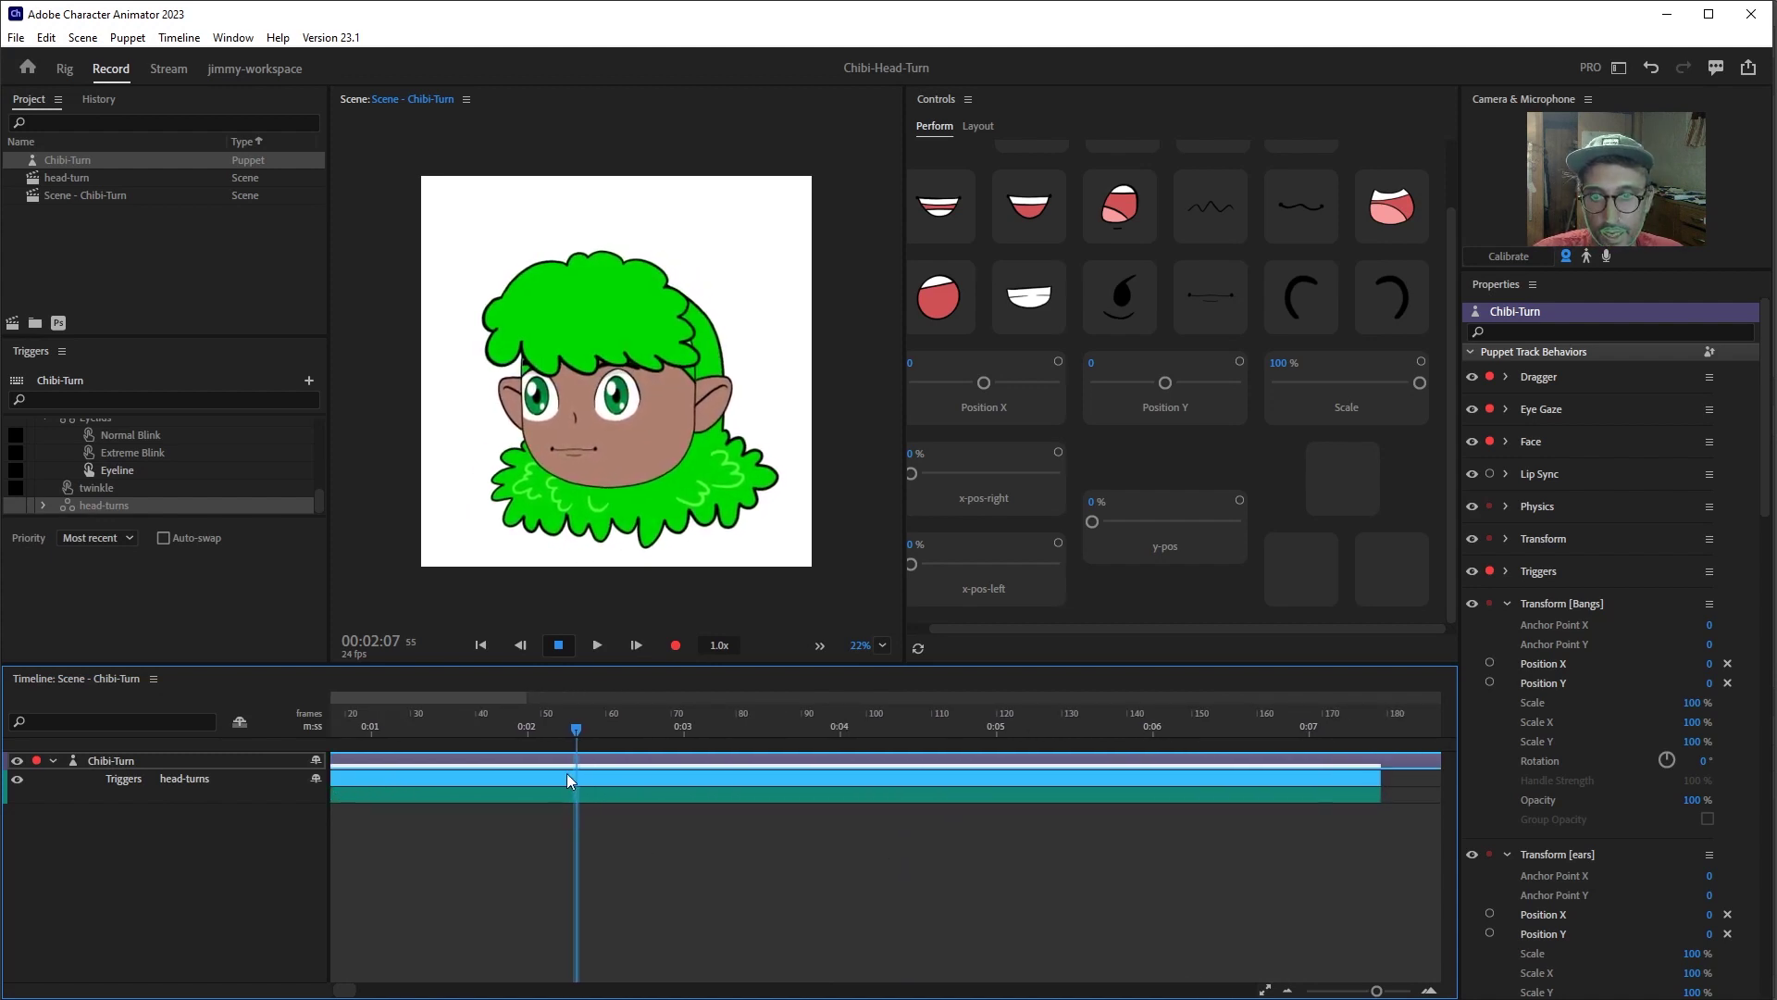
{"action": "left_click_drag", "start_coordinate": [585, 731], "coordinate": [759, 733]}
{"action": "left_click", "coordinate": [445, 754]}
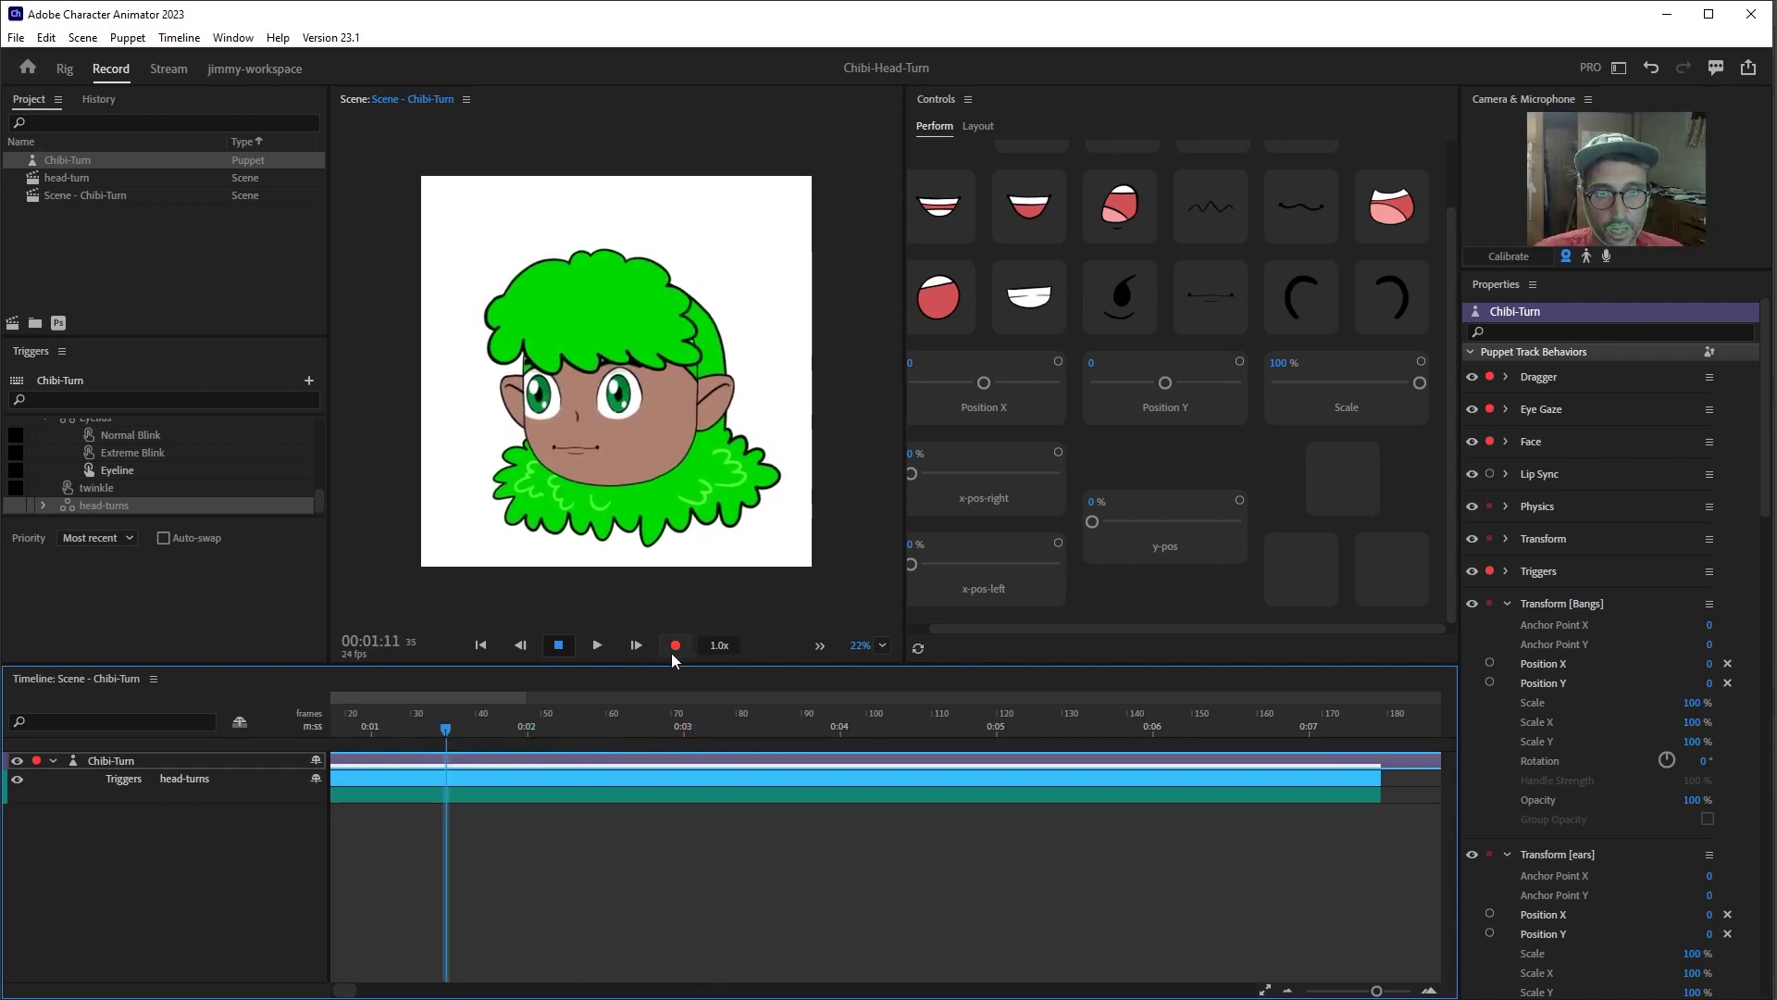
{"action": "left_click", "coordinate": [446, 792]}
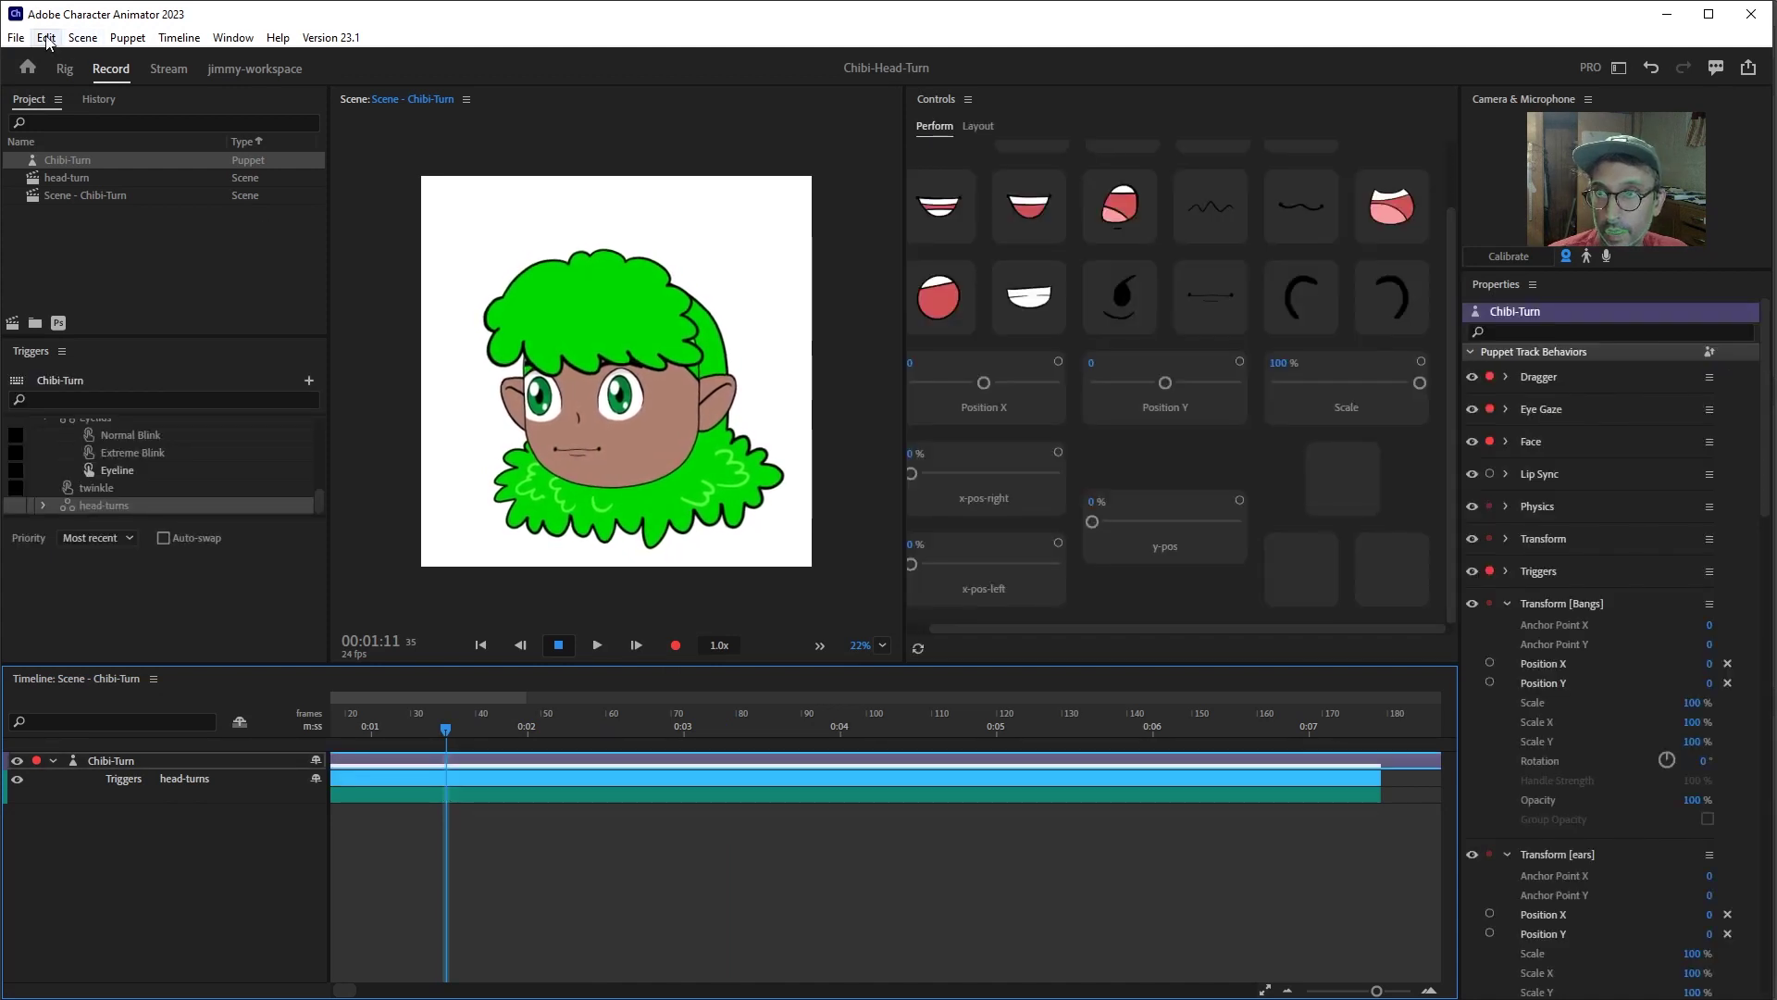
- Split the left-turn trigger at frame 35 and switch the portion after the cut to right-turn
{"action": "left_click", "coordinate": [47, 38]}
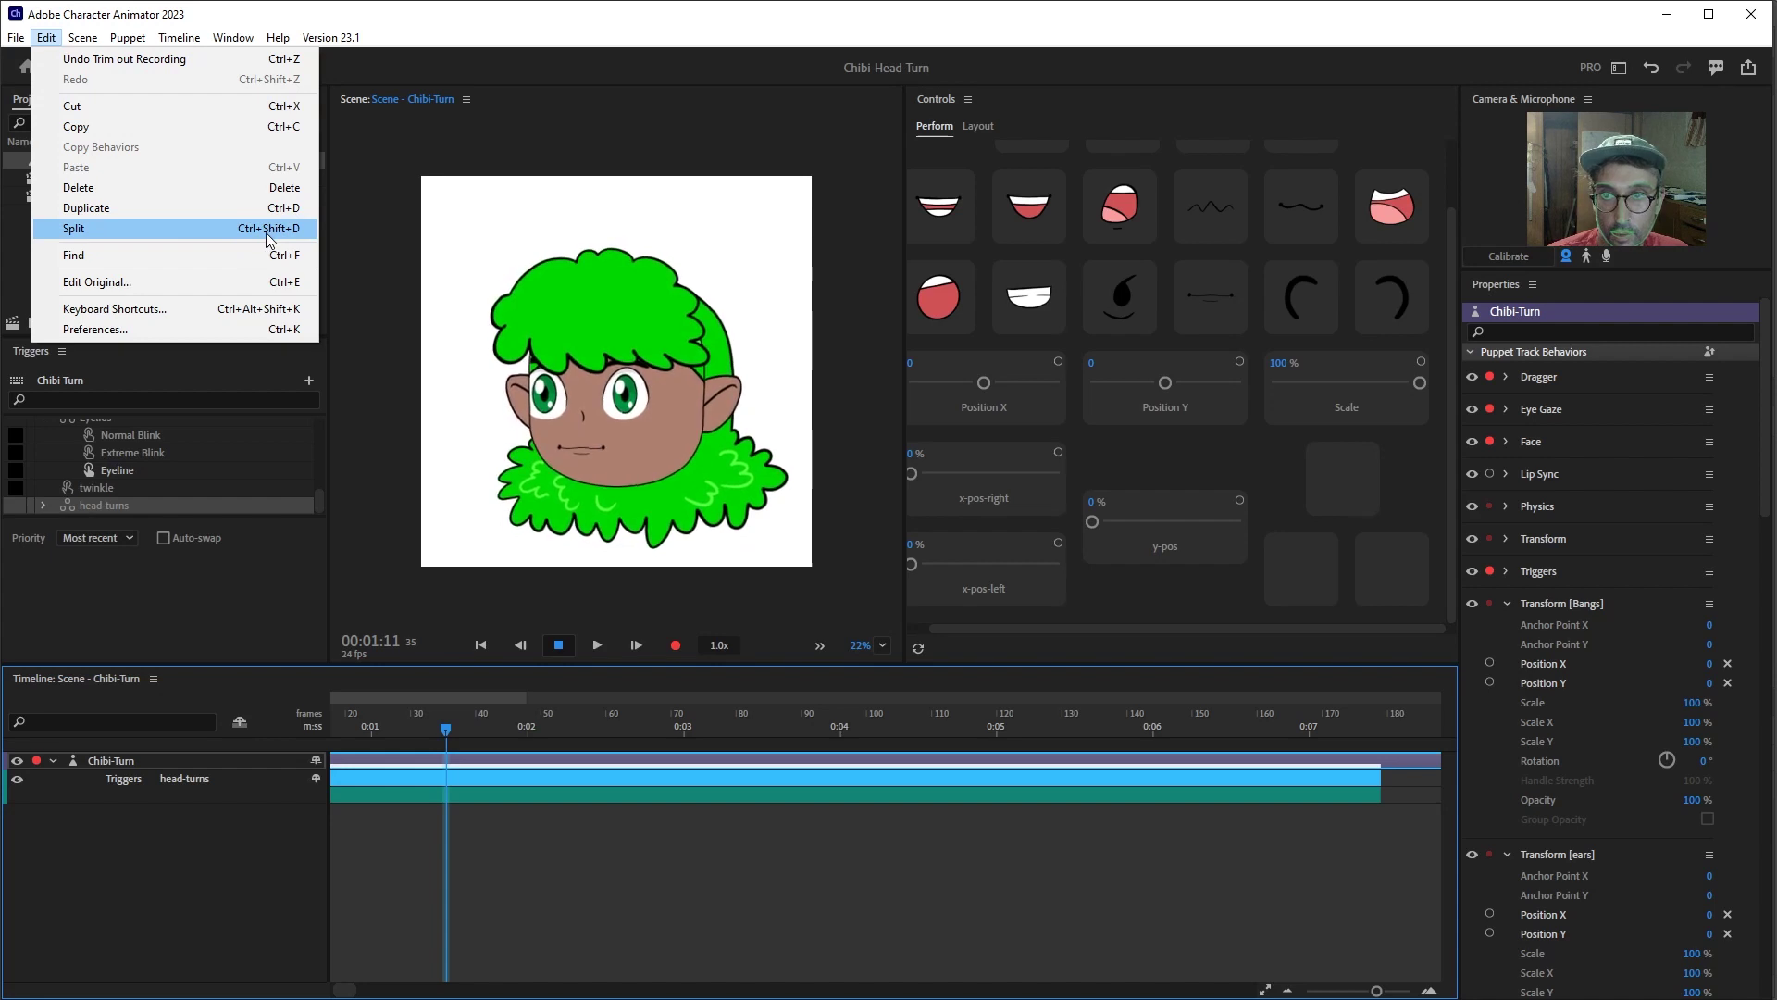
{"action": "left_click", "coordinate": [440, 792]}
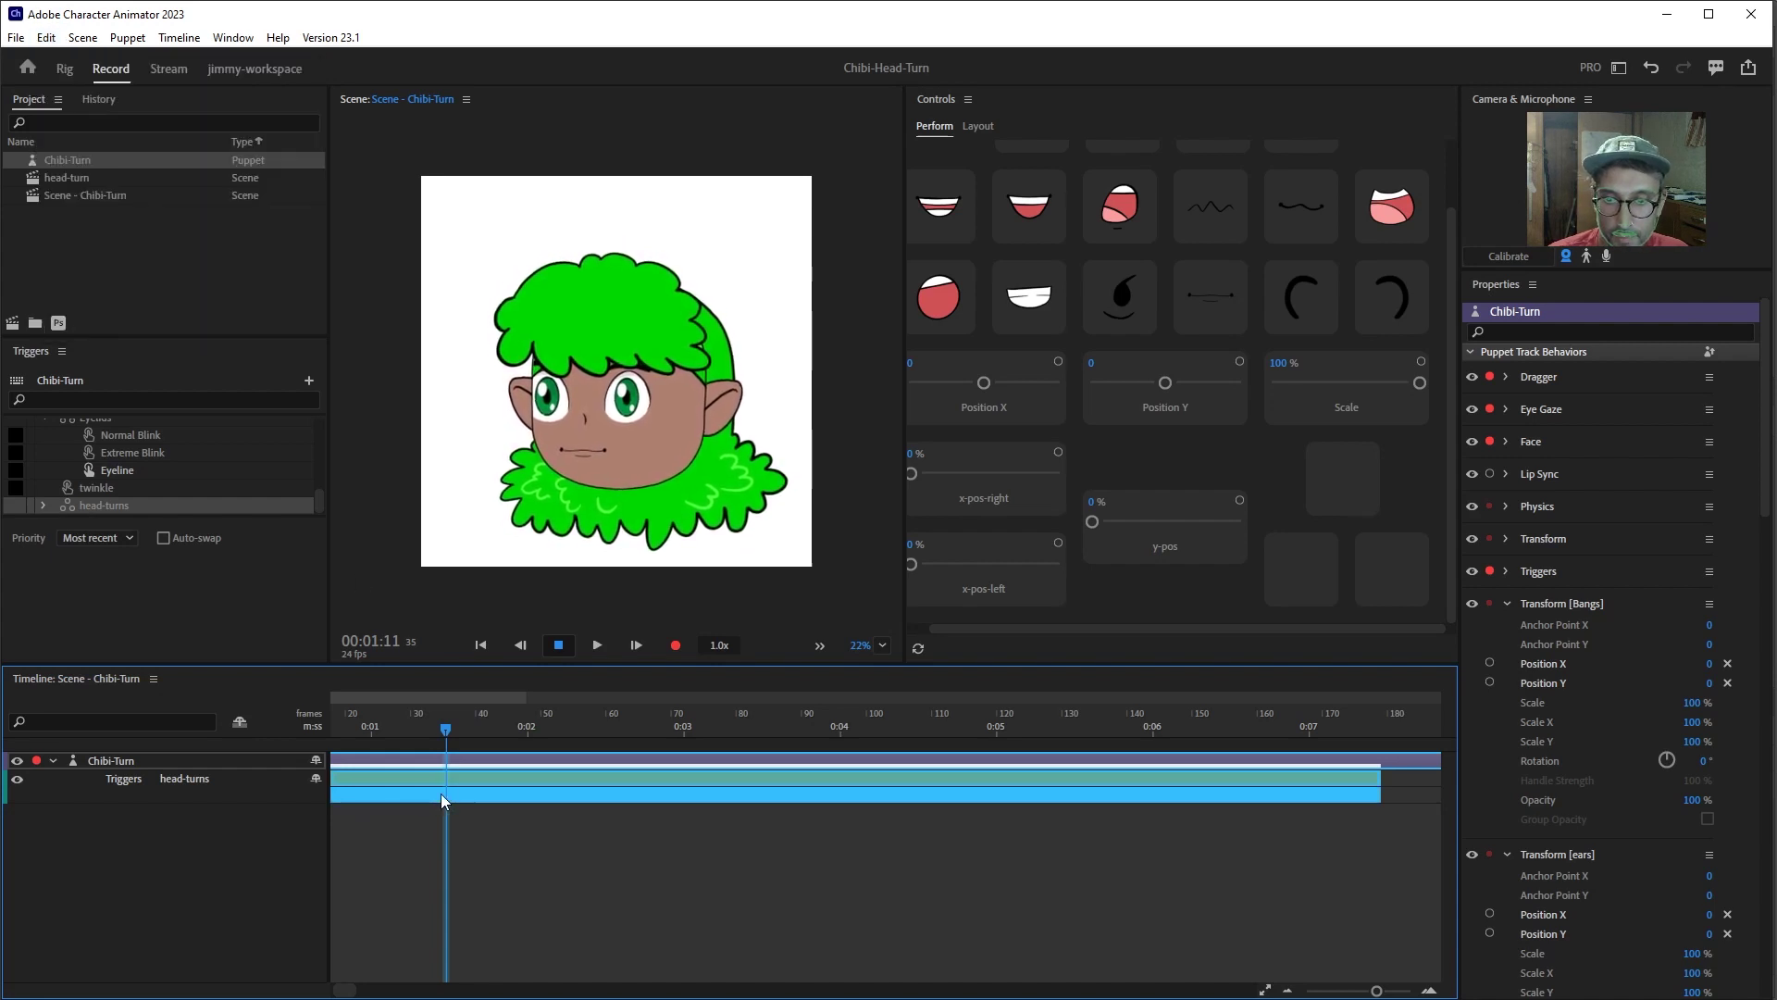
{"action": "key", "text": "ctrl+shift+d"}
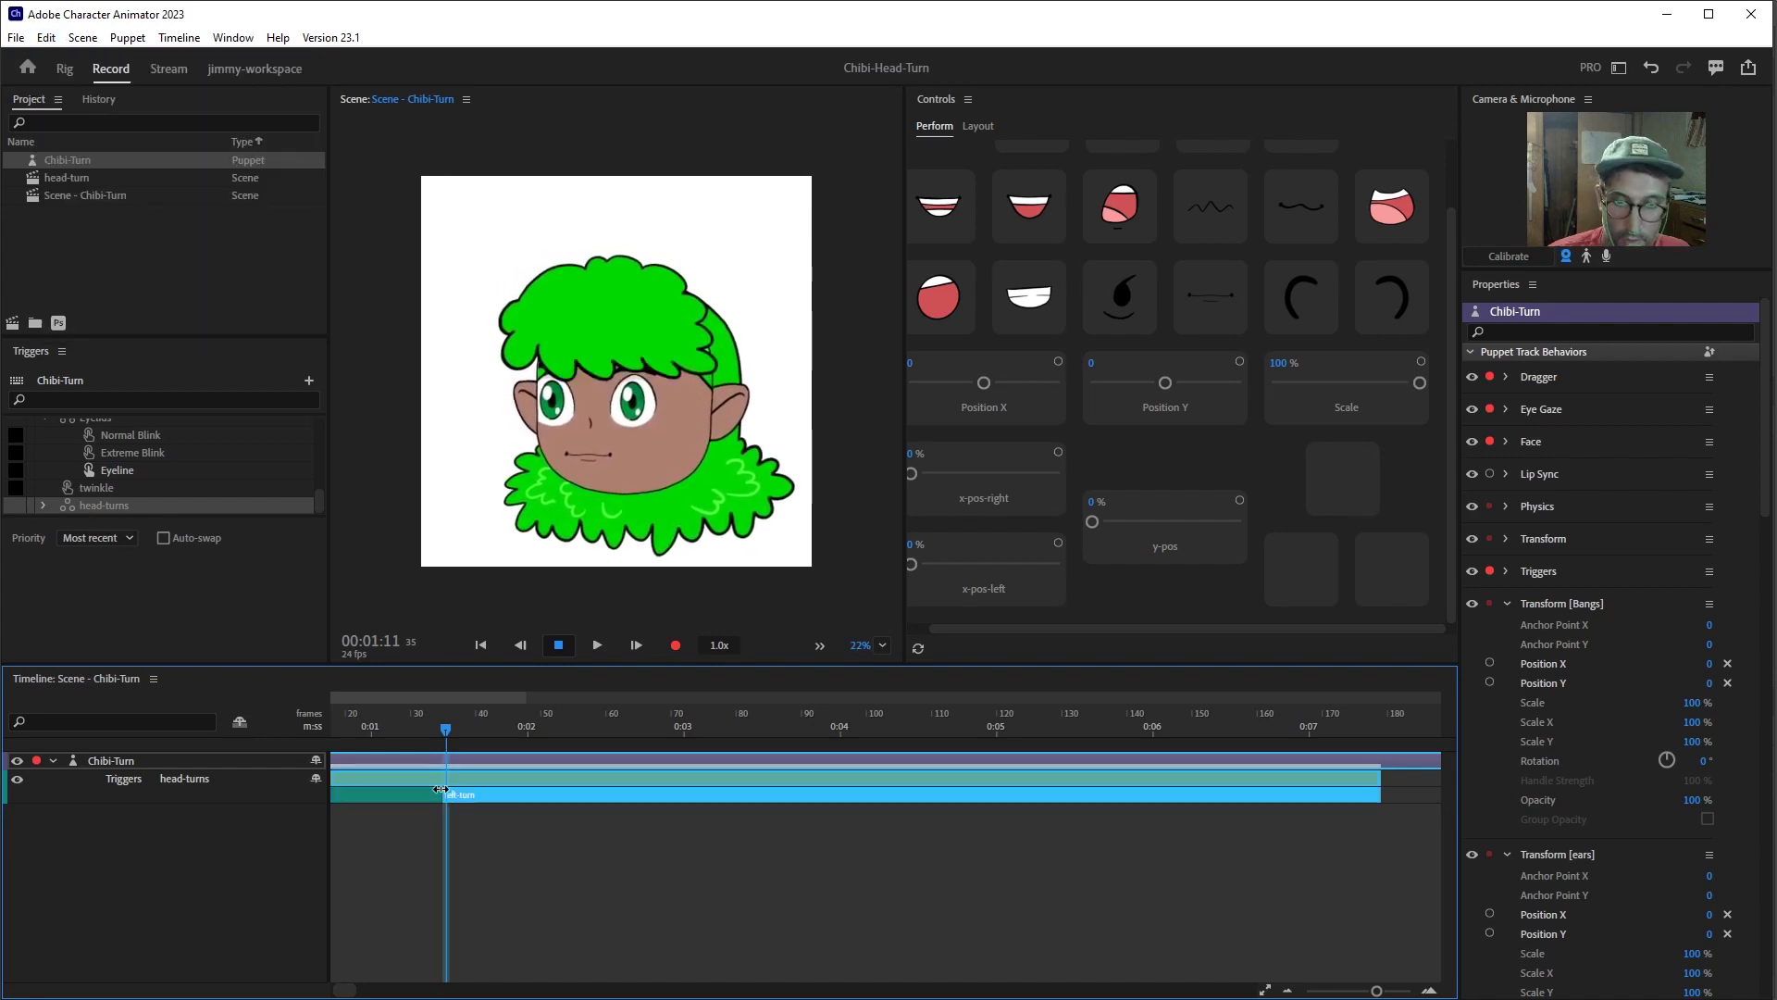
{"action": "right_click", "coordinate": [482, 794]}
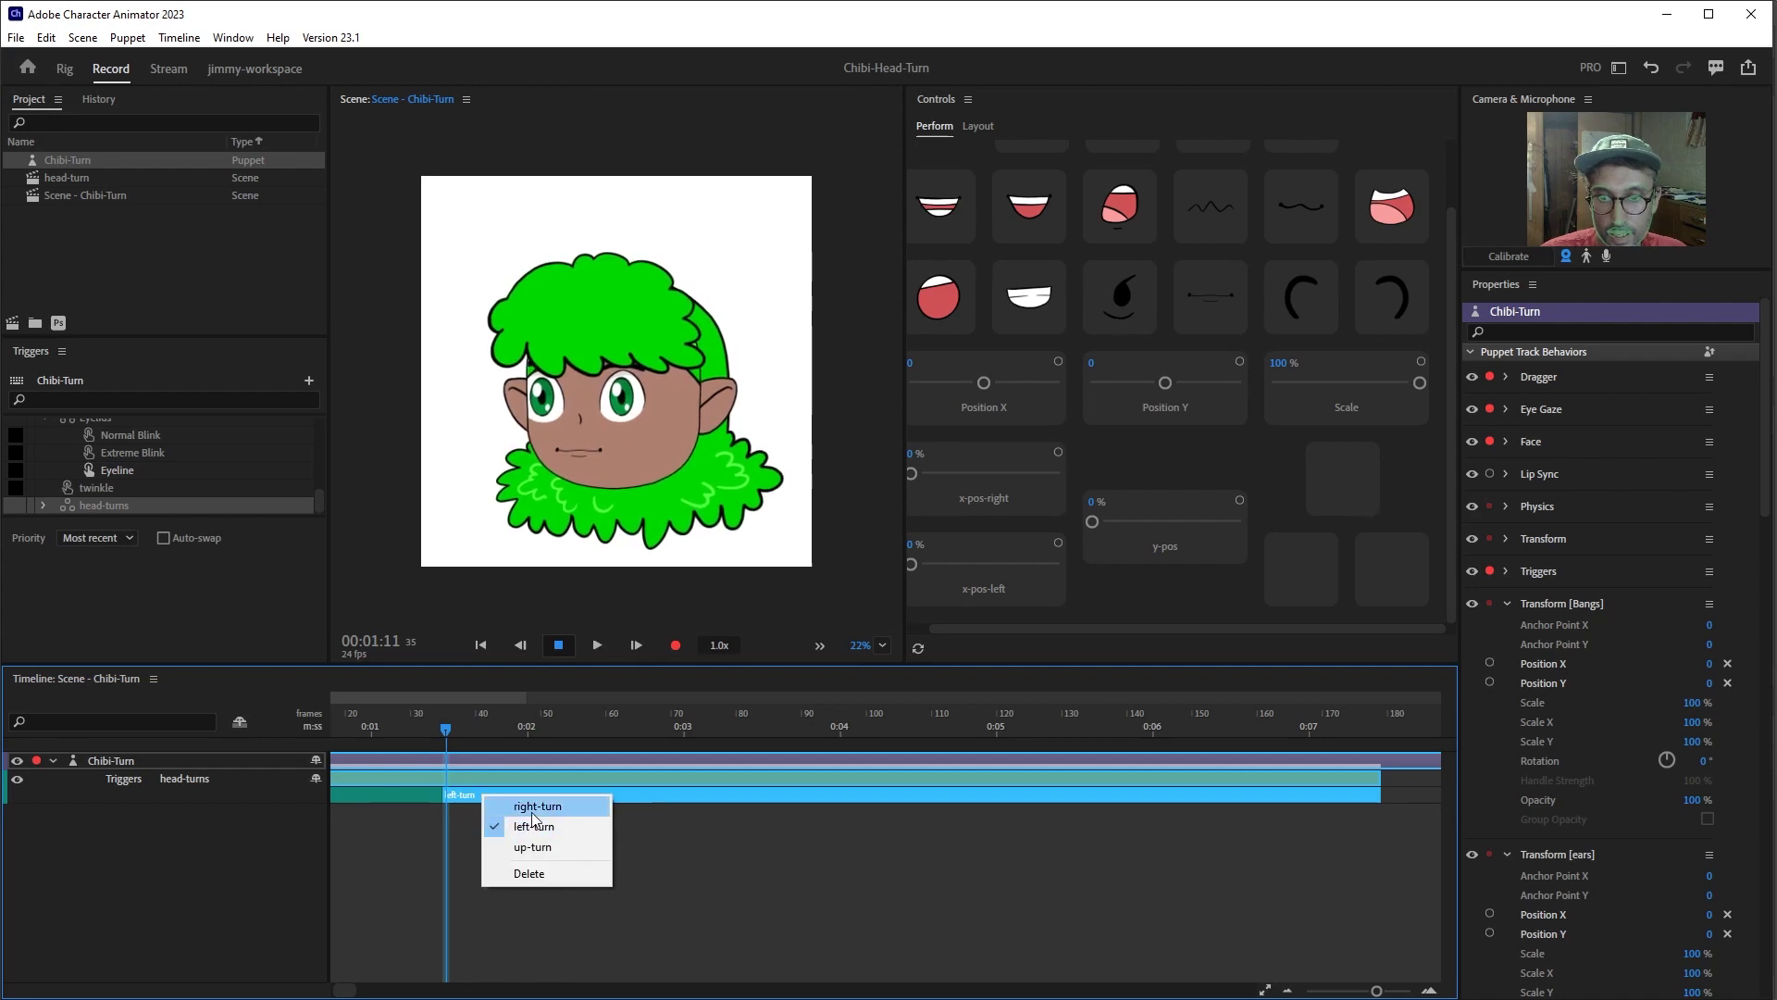
{"action": "left_click", "coordinate": [532, 812]}
- Split the right-turn trigger at frame 48 and switch the portion after the cut to left-turn
{"action": "left_click", "coordinate": [528, 726]}
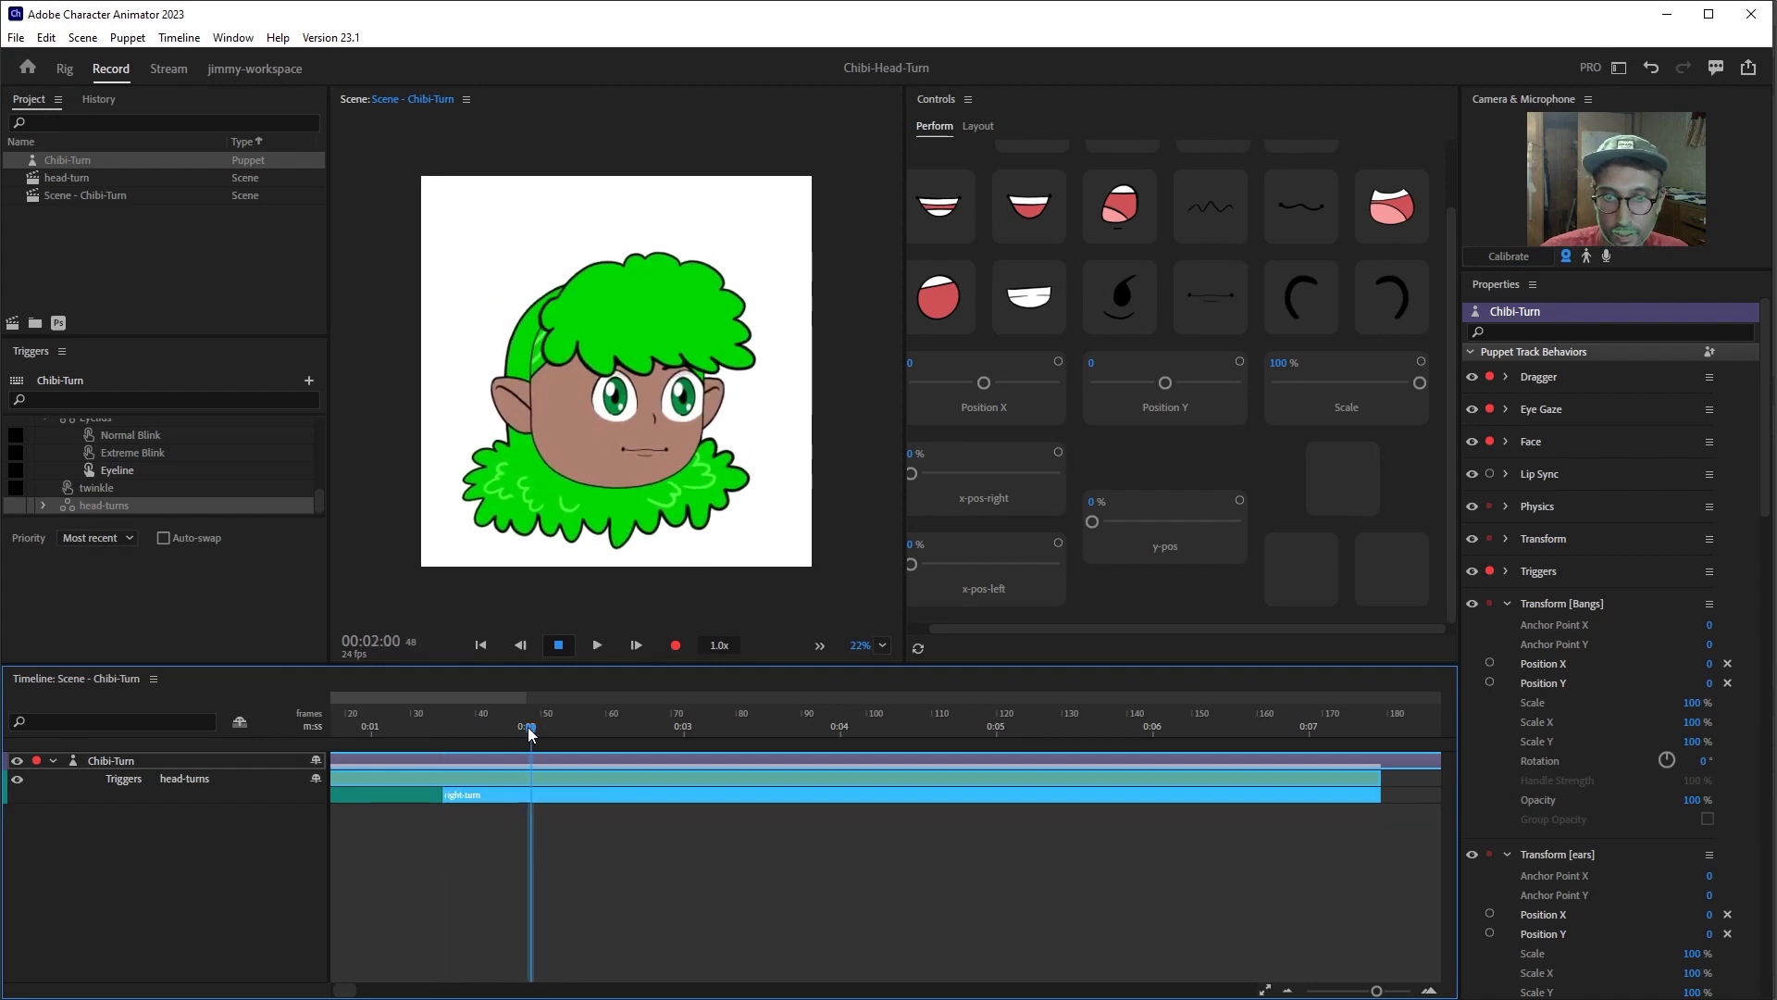
{"action": "key", "text": "ctrl+shift+d"}
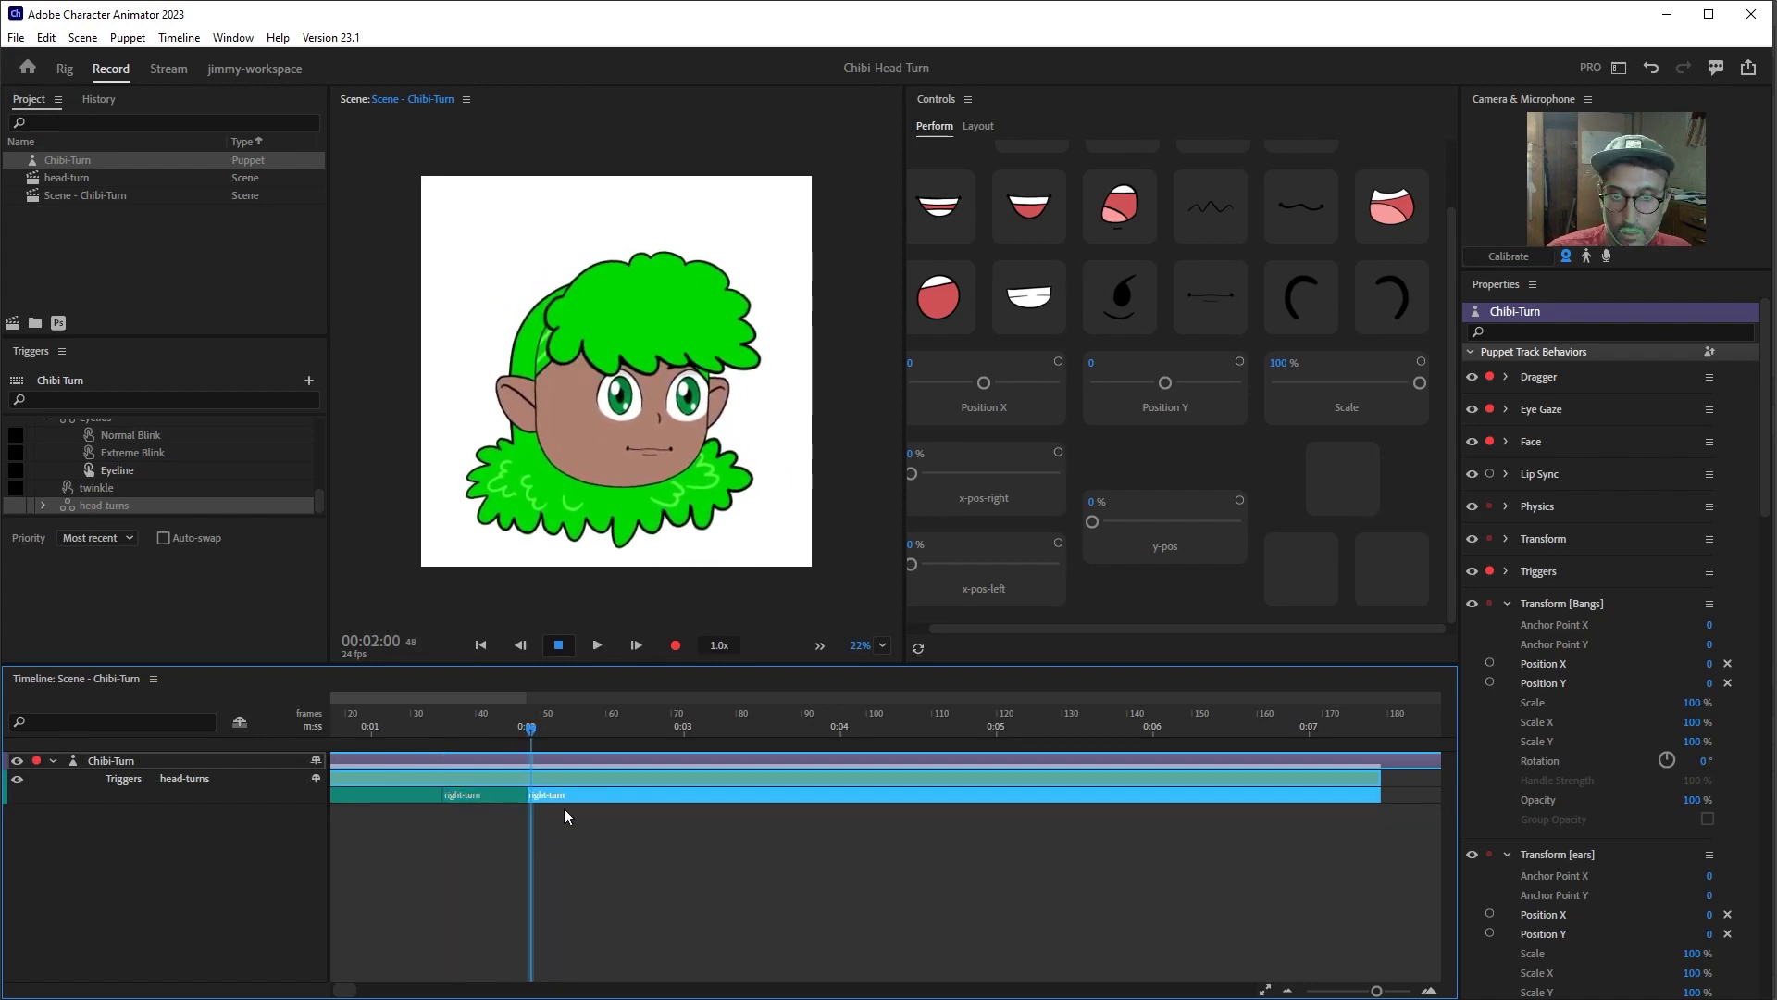
{"action": "right_click", "coordinate": [564, 797]}
{"action": "left_click", "coordinate": [592, 829]}
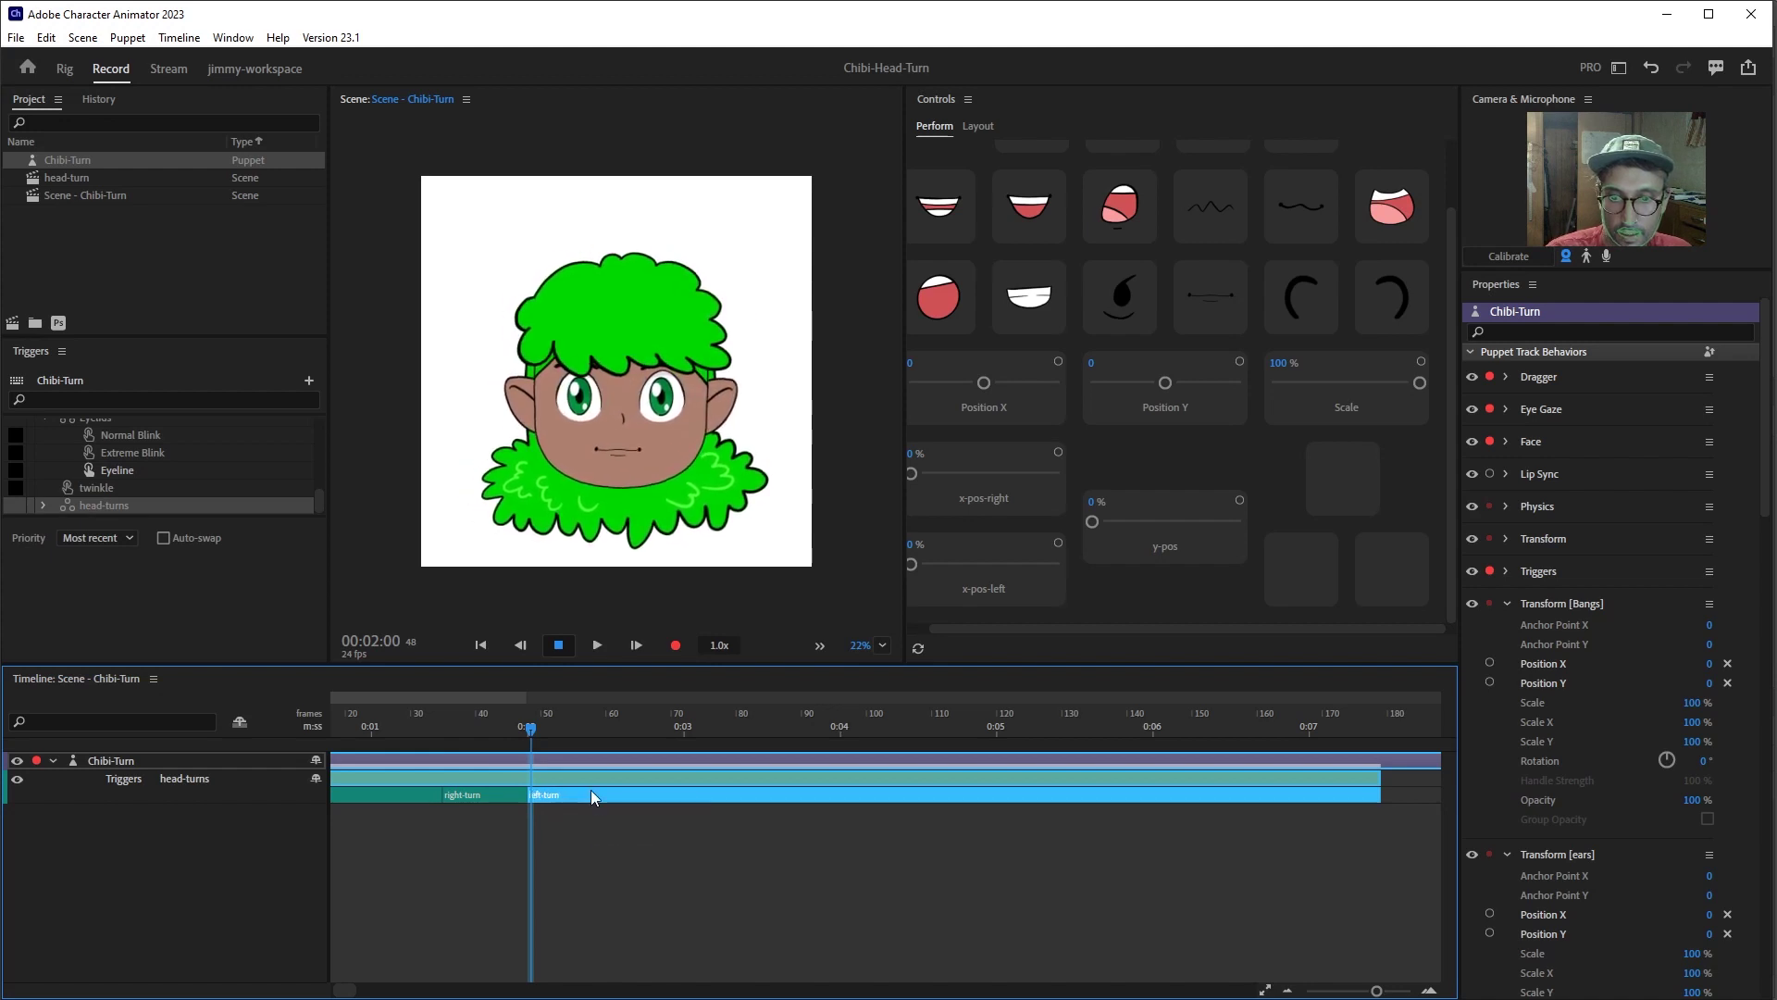
- Split the last left-turn trigger at frame 61 and switch the portion after the cut to right-turn
{"action": "left_click", "coordinate": [614, 729]}
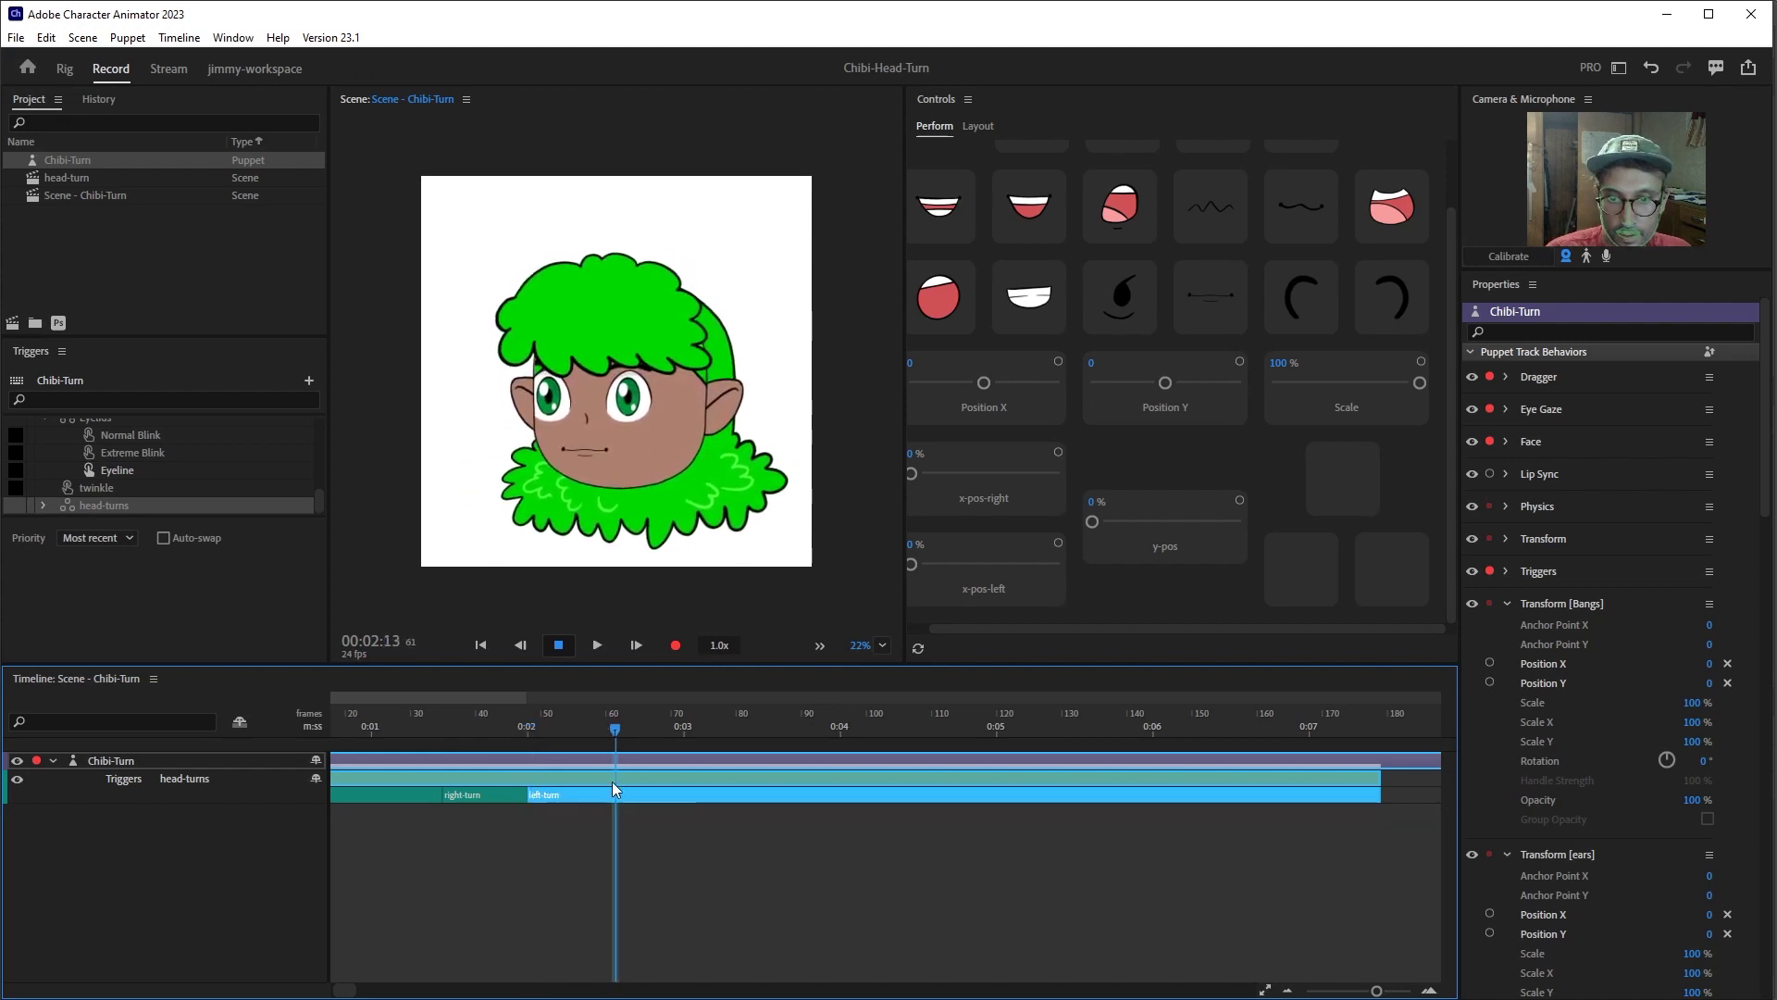
{"action": "key", "text": "ctrl+shift+d"}
{"action": "right_click", "coordinate": [619, 799]}
{"action": "key", "text": "Escape"}
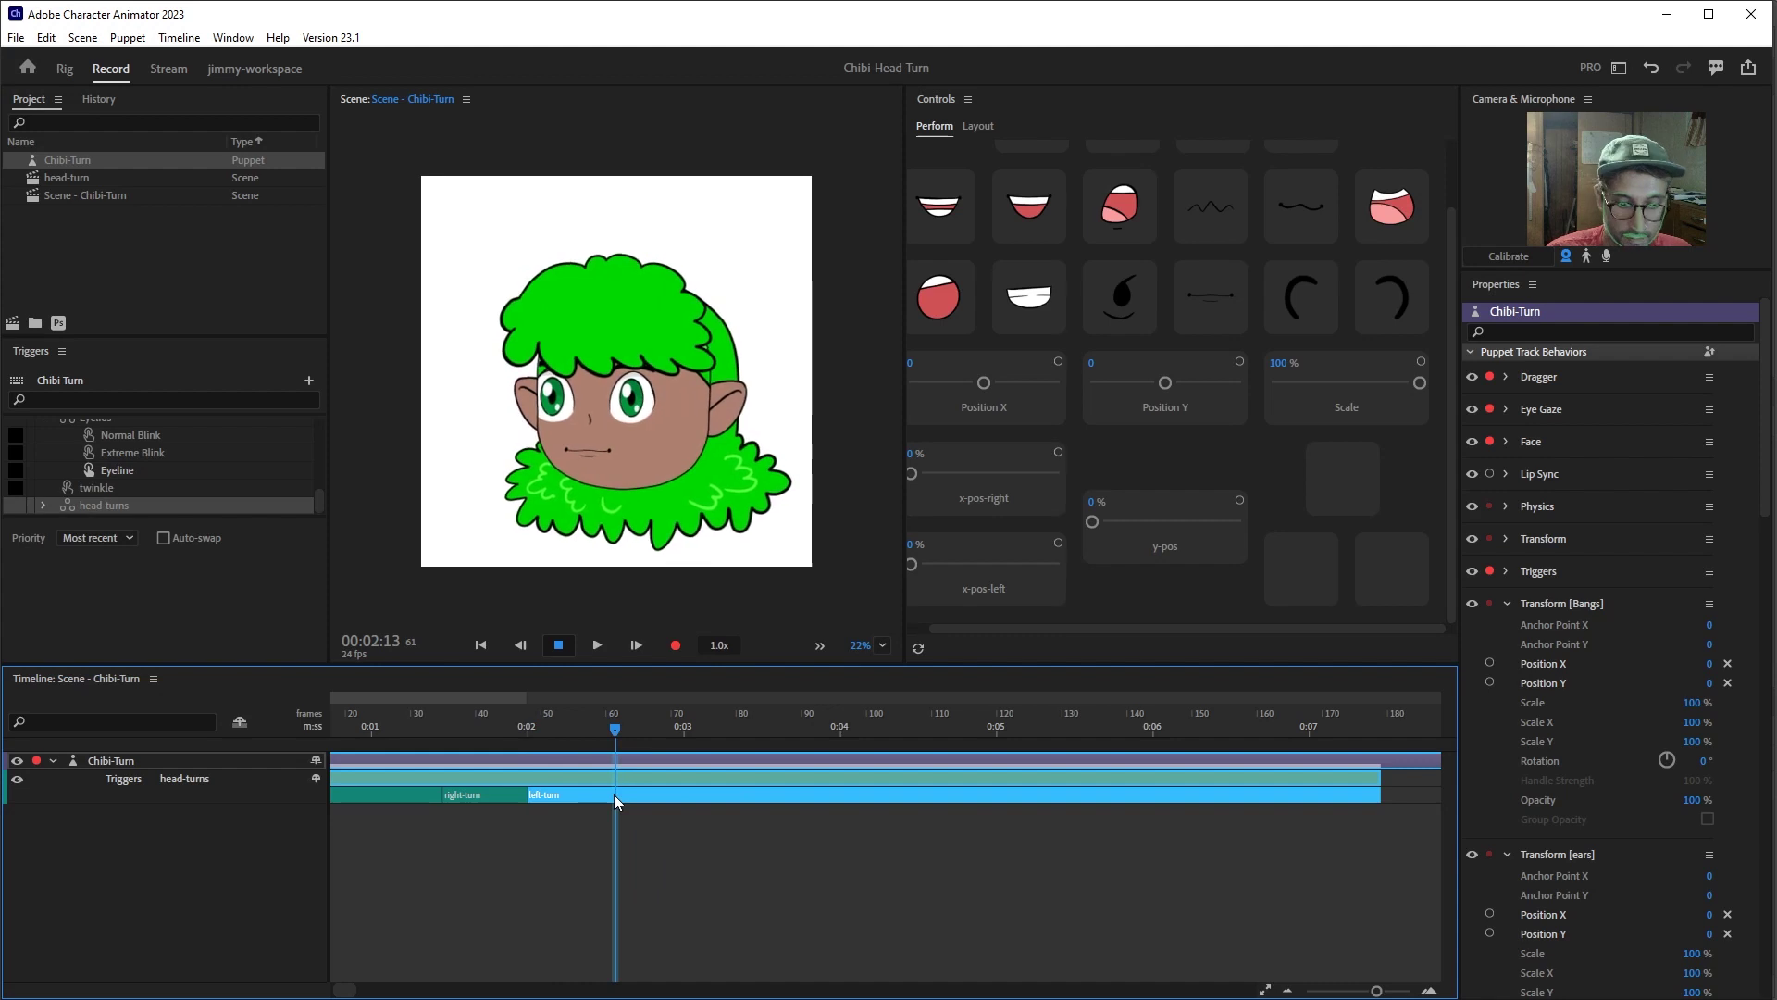
{"action": "key", "text": "ctrl+shift+d"}
{"action": "right_click", "coordinate": [625, 796]}
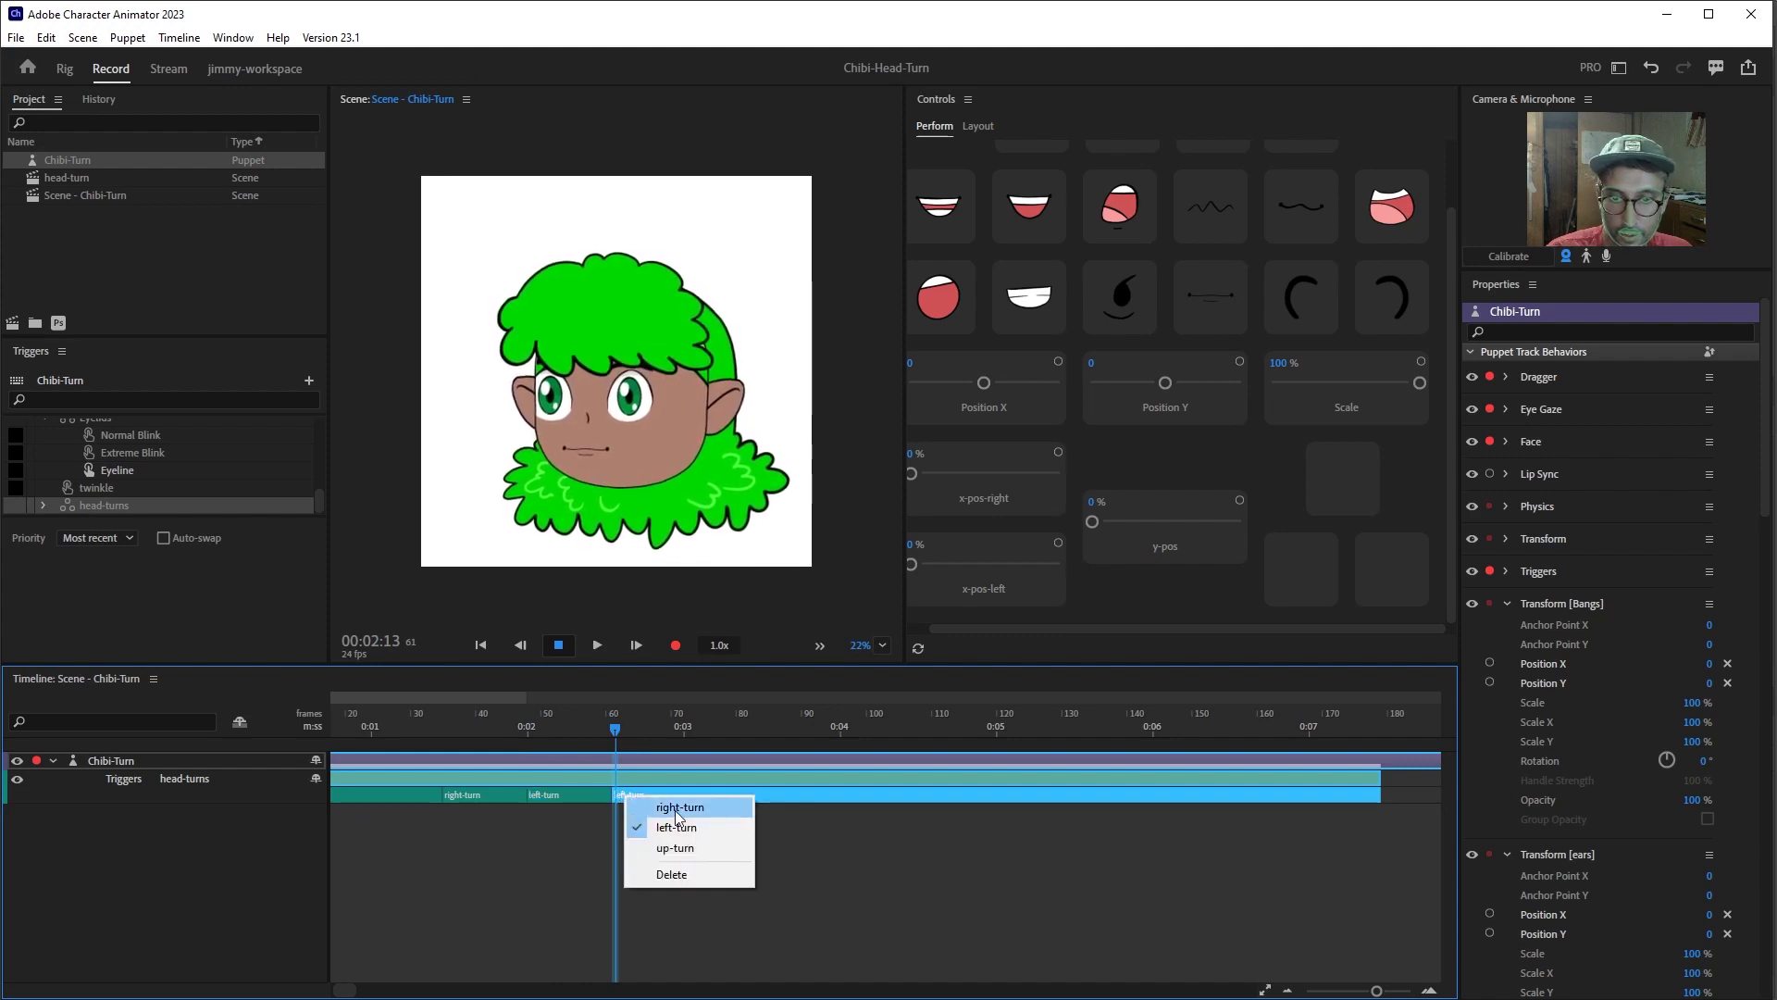
{"action": "left_click", "coordinate": [675, 807]}
- Split the last right-turn trigger at frame 71 and switch the portion after the cut to left-turn
{"action": "left_click", "coordinate": [681, 735]}
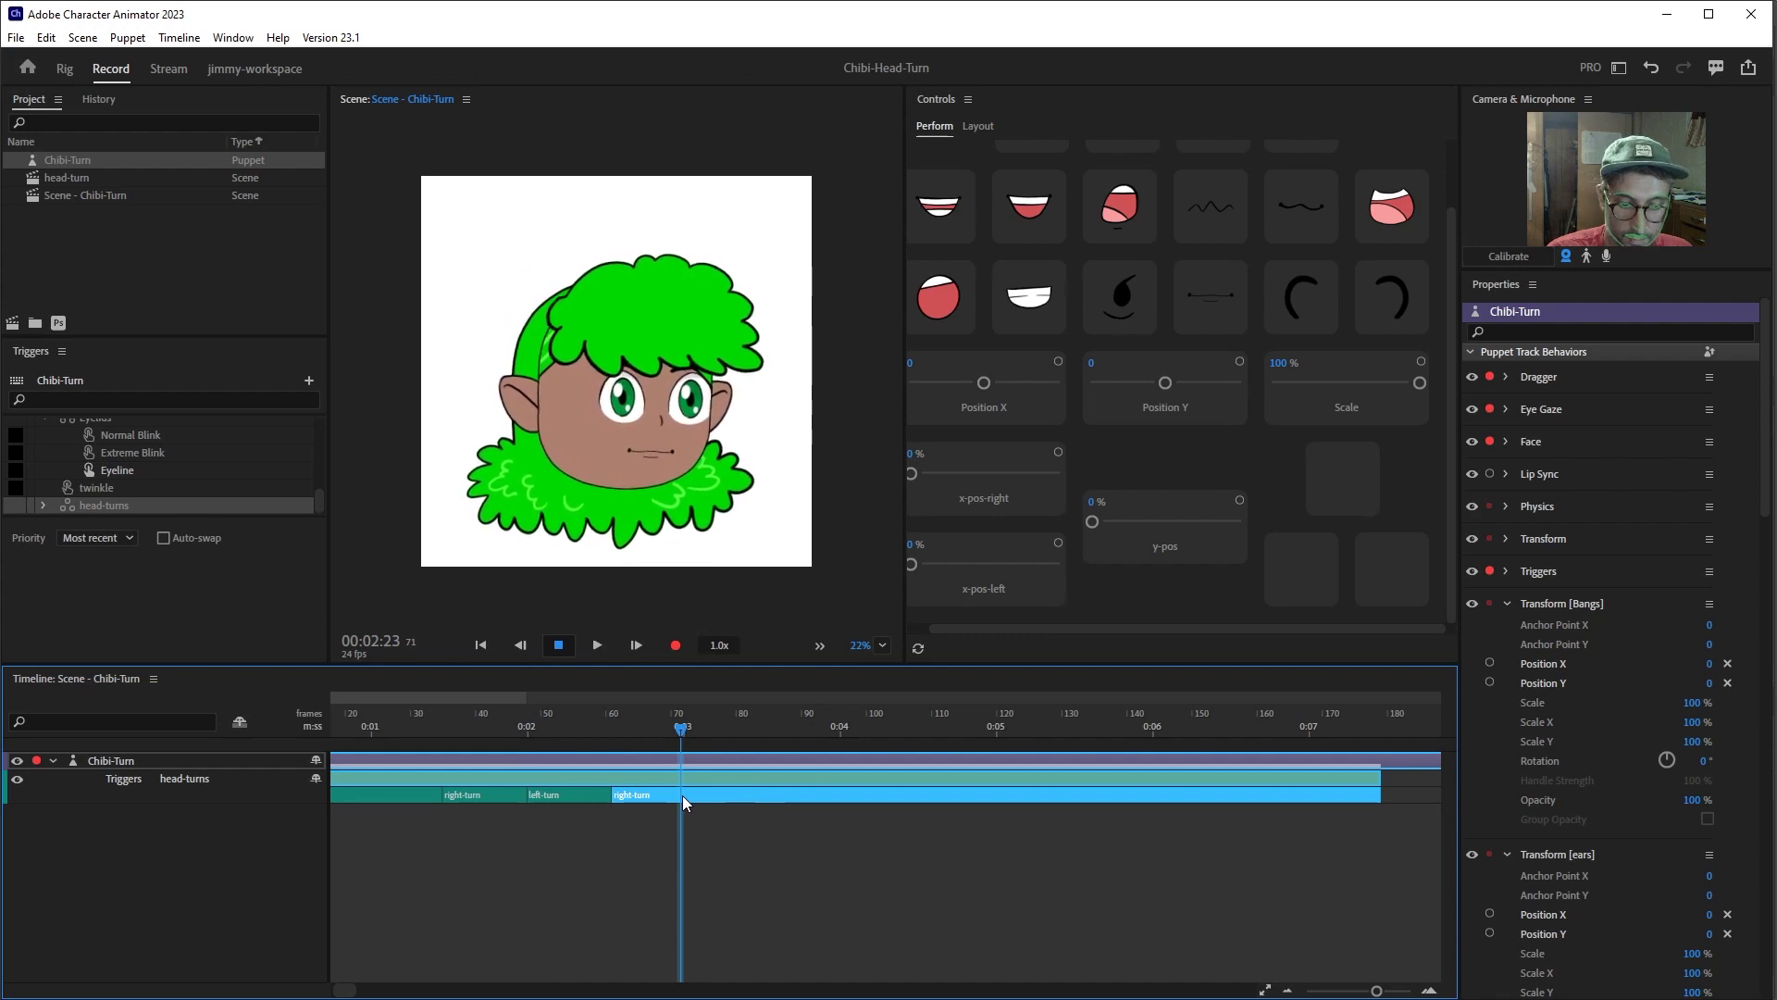
{"action": "key", "text": "ctrl+shift+d"}
{"action": "right_click", "coordinate": [699, 796]}
{"action": "left_click", "coordinate": [740, 824]}
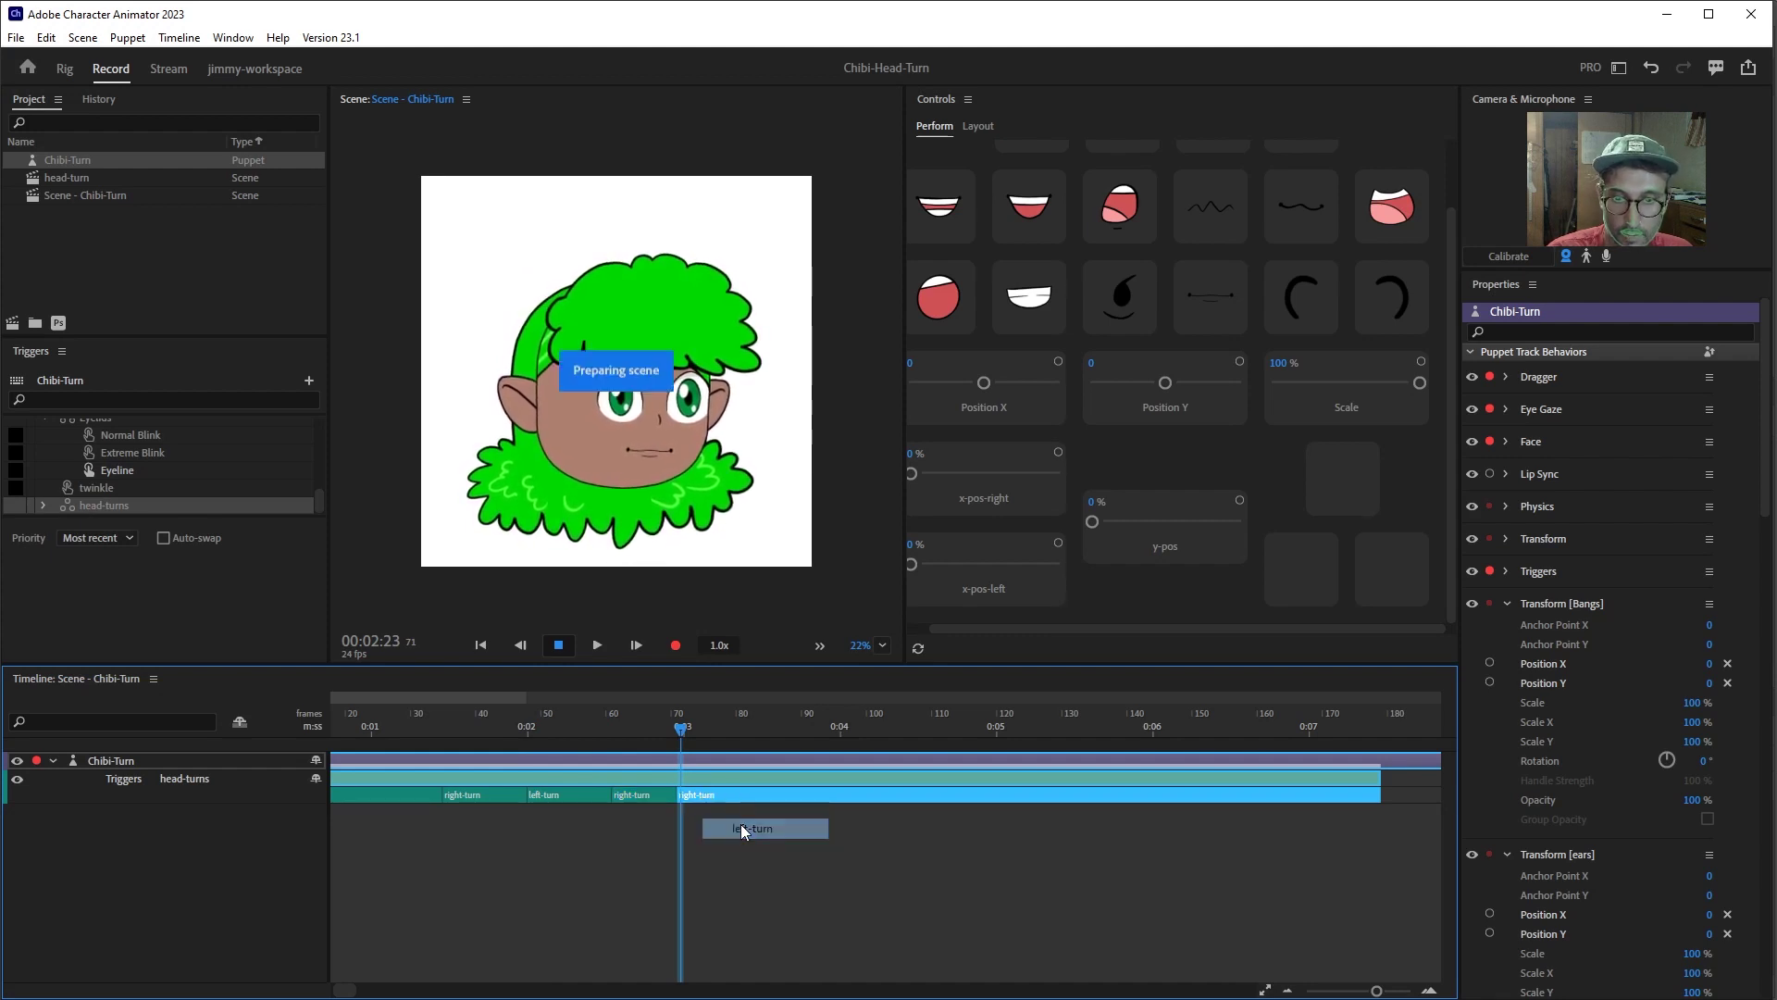
- Extend the end of the head-turns take to about 28 seconds on the timeline
{"action": "left_click_drag", "start_coordinate": [681, 735], "coordinate": [467, 803]}
{"action": "left_click", "coordinate": [451, 801]}
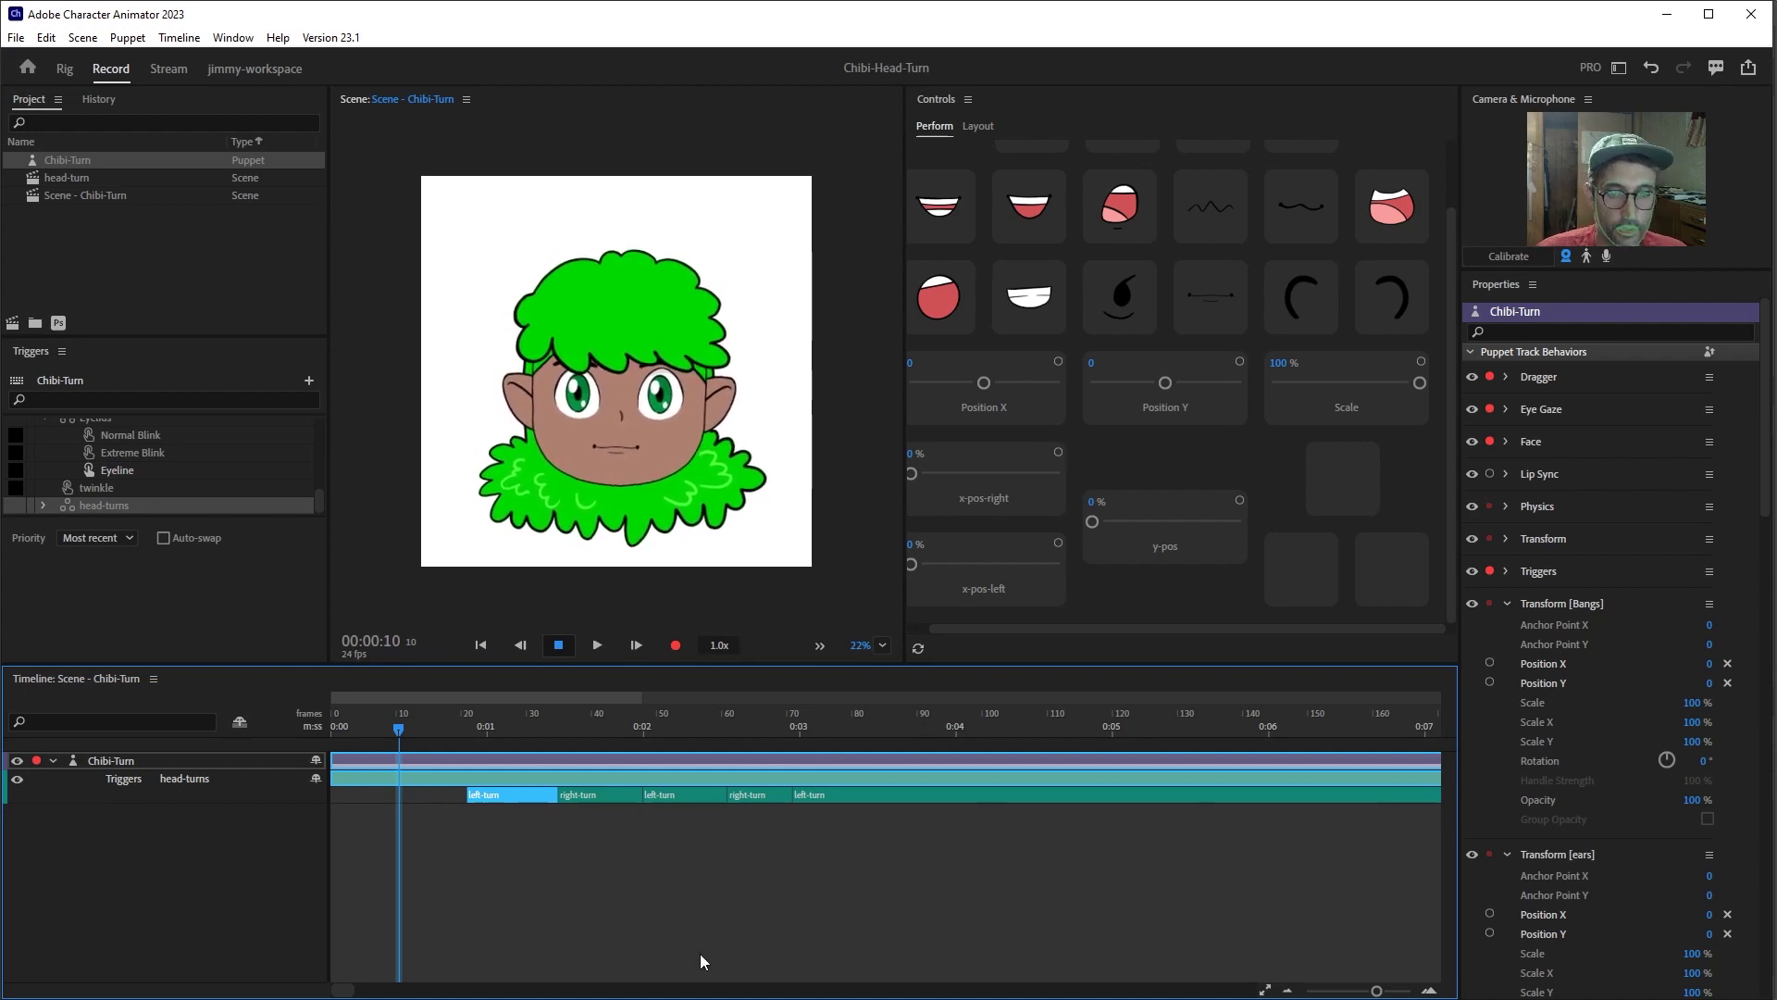
{"action": "left_click_drag", "start_coordinate": [1377, 993], "coordinate": [1357, 994]}
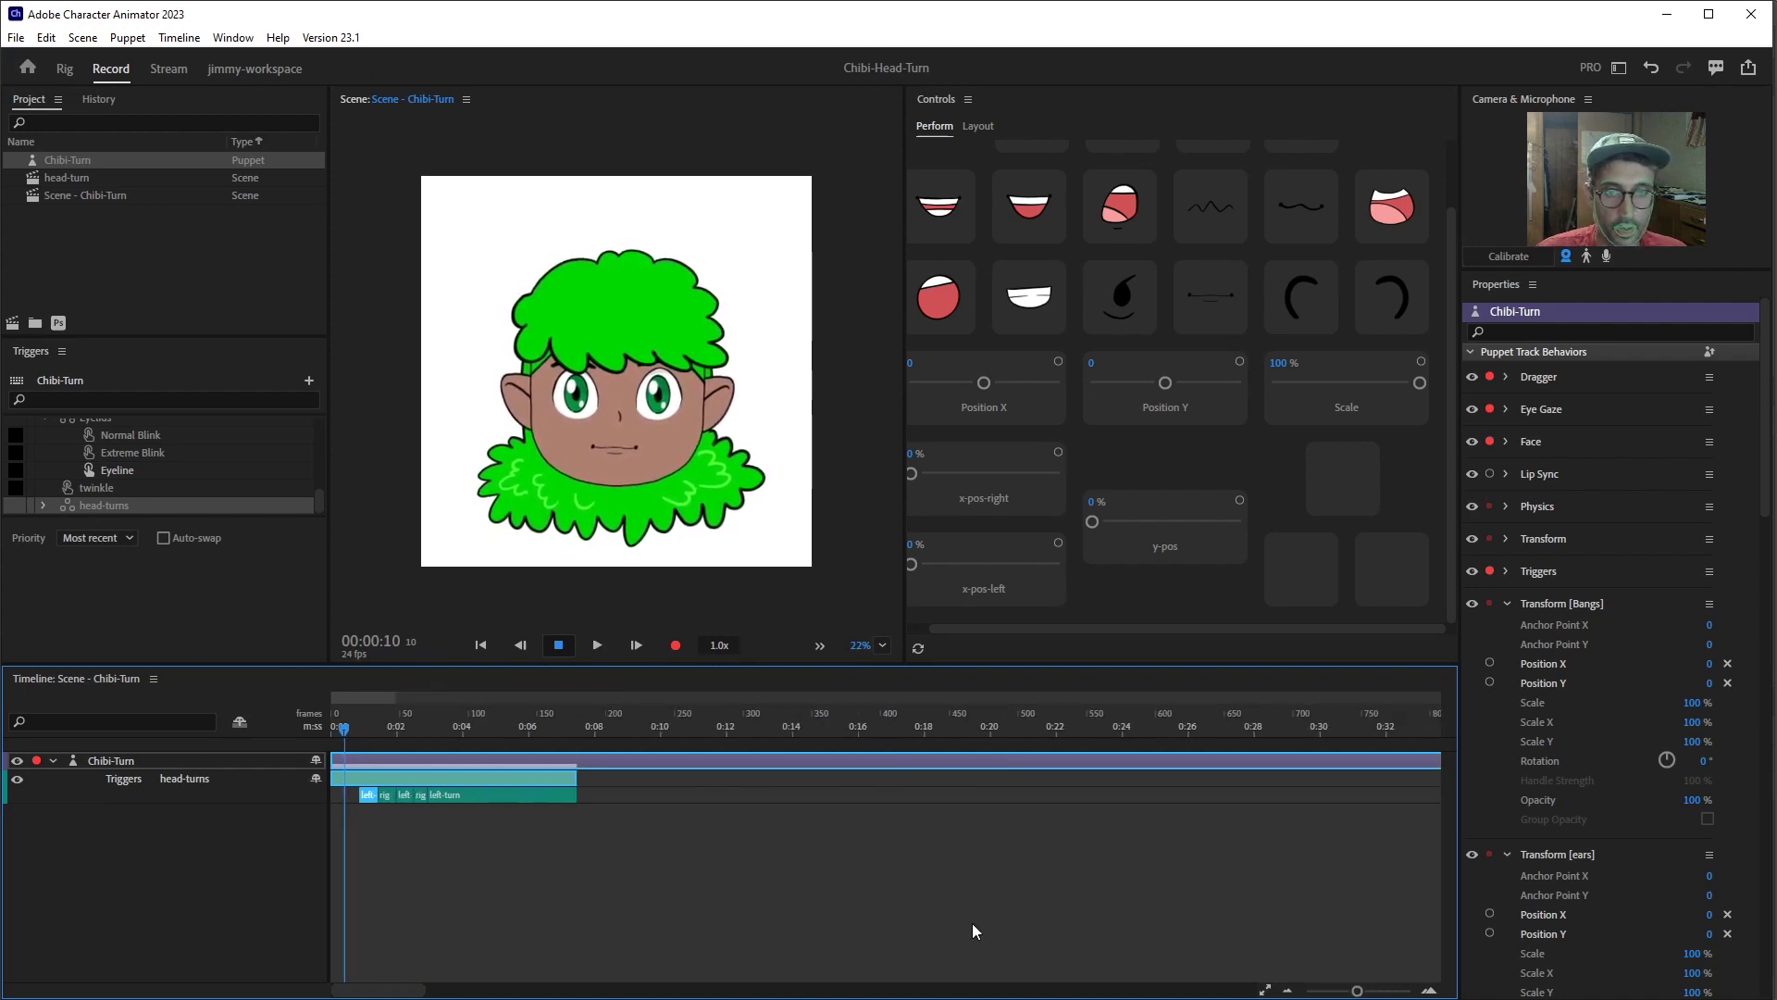
{"action": "left_click_drag", "start_coordinate": [572, 774], "coordinate": [1269, 754]}
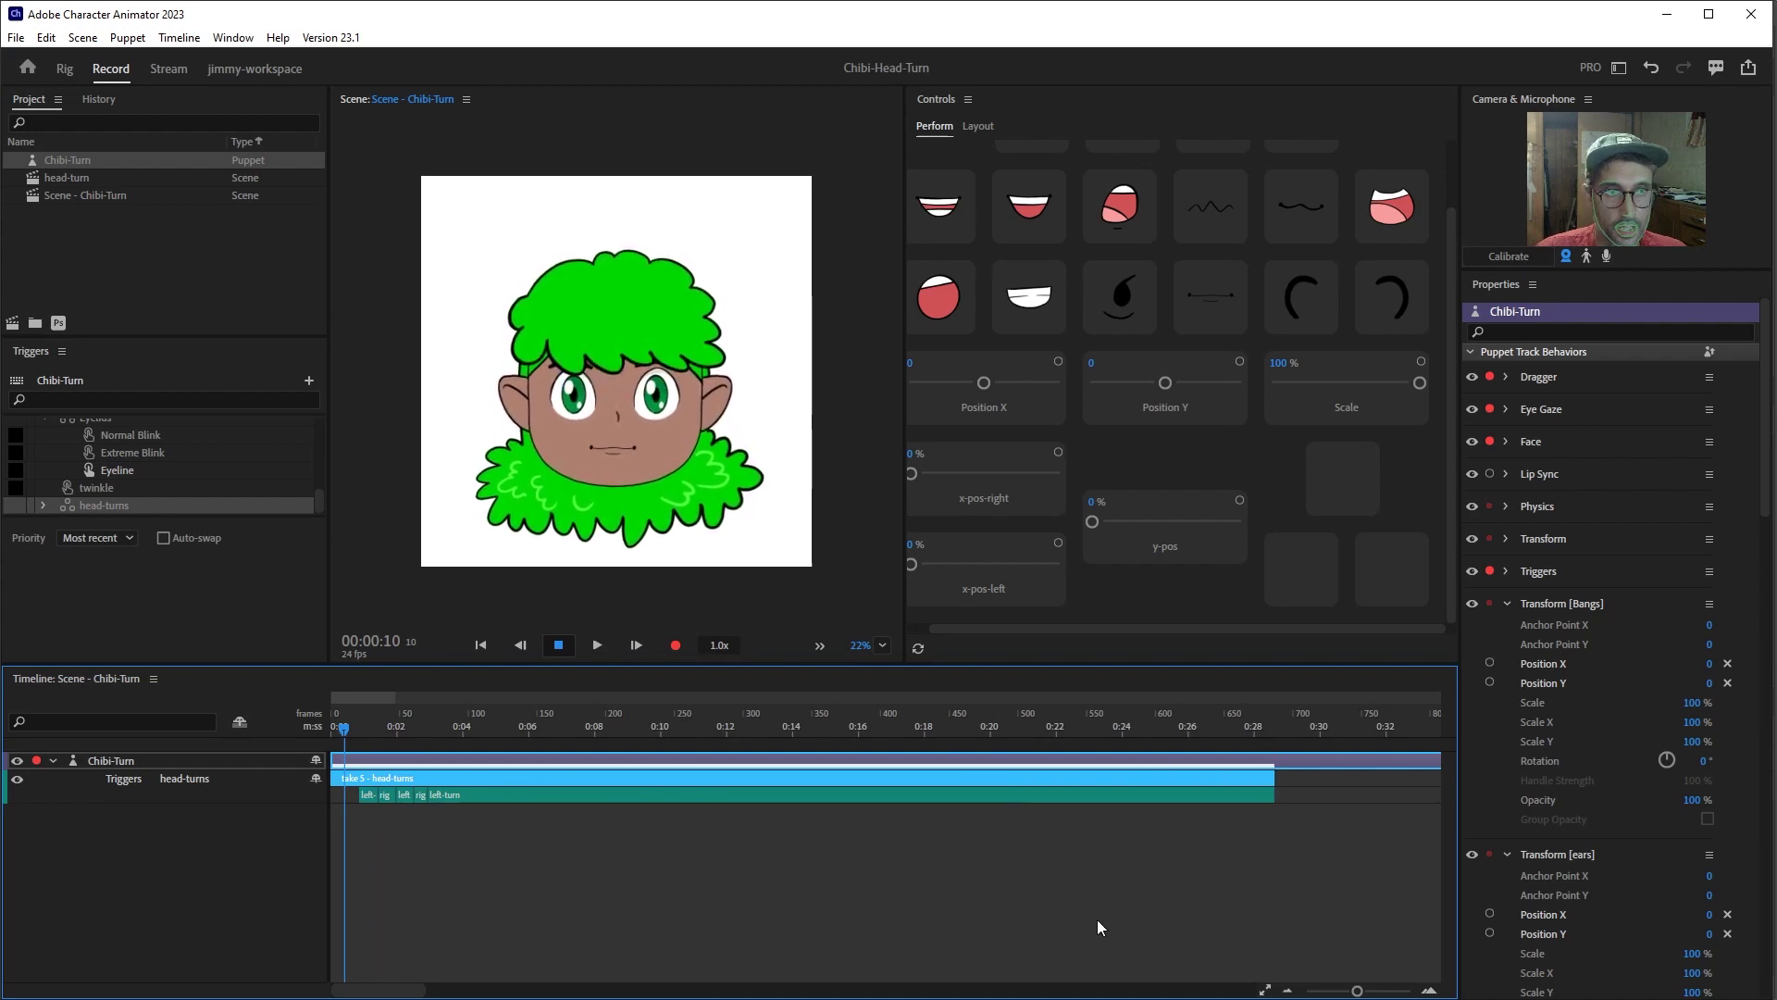
- Play back the alternating head turns from frame 20 and stop after the last left turn
{"action": "left_click_drag", "start_coordinate": [816, 725], "coordinate": [473, 732]}
{"action": "left_click", "coordinate": [360, 730]}
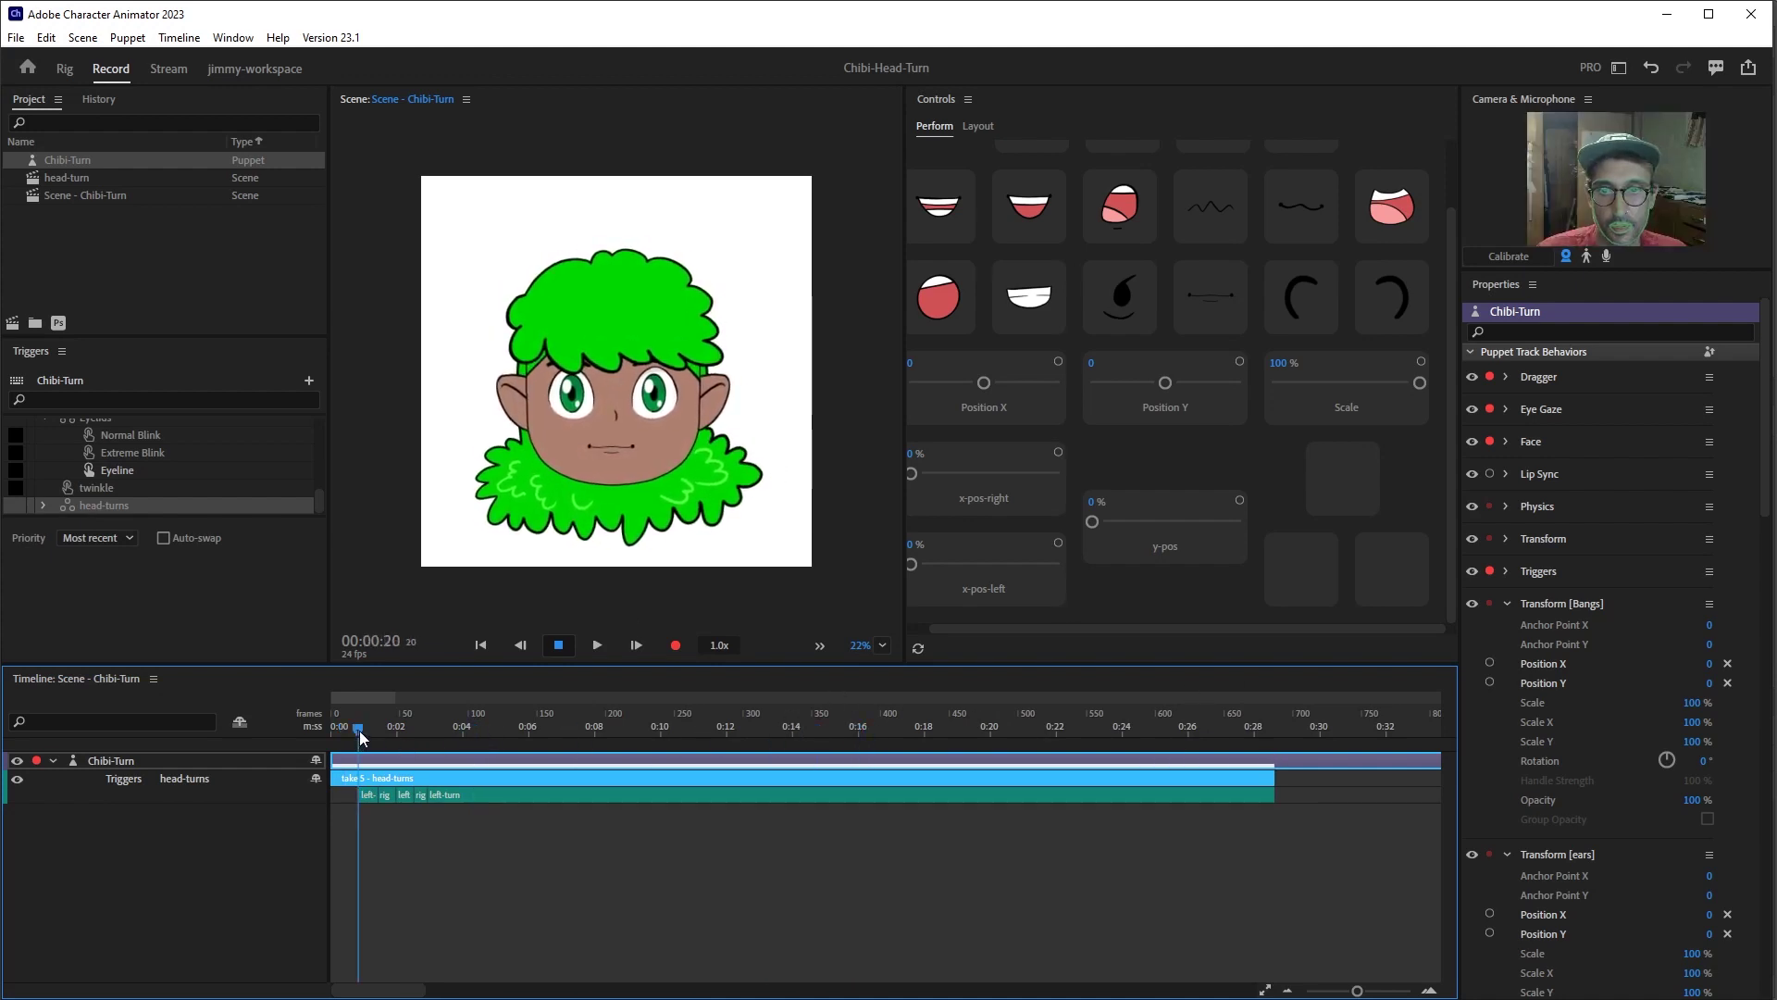
{"action": "left_click", "coordinate": [599, 647]}
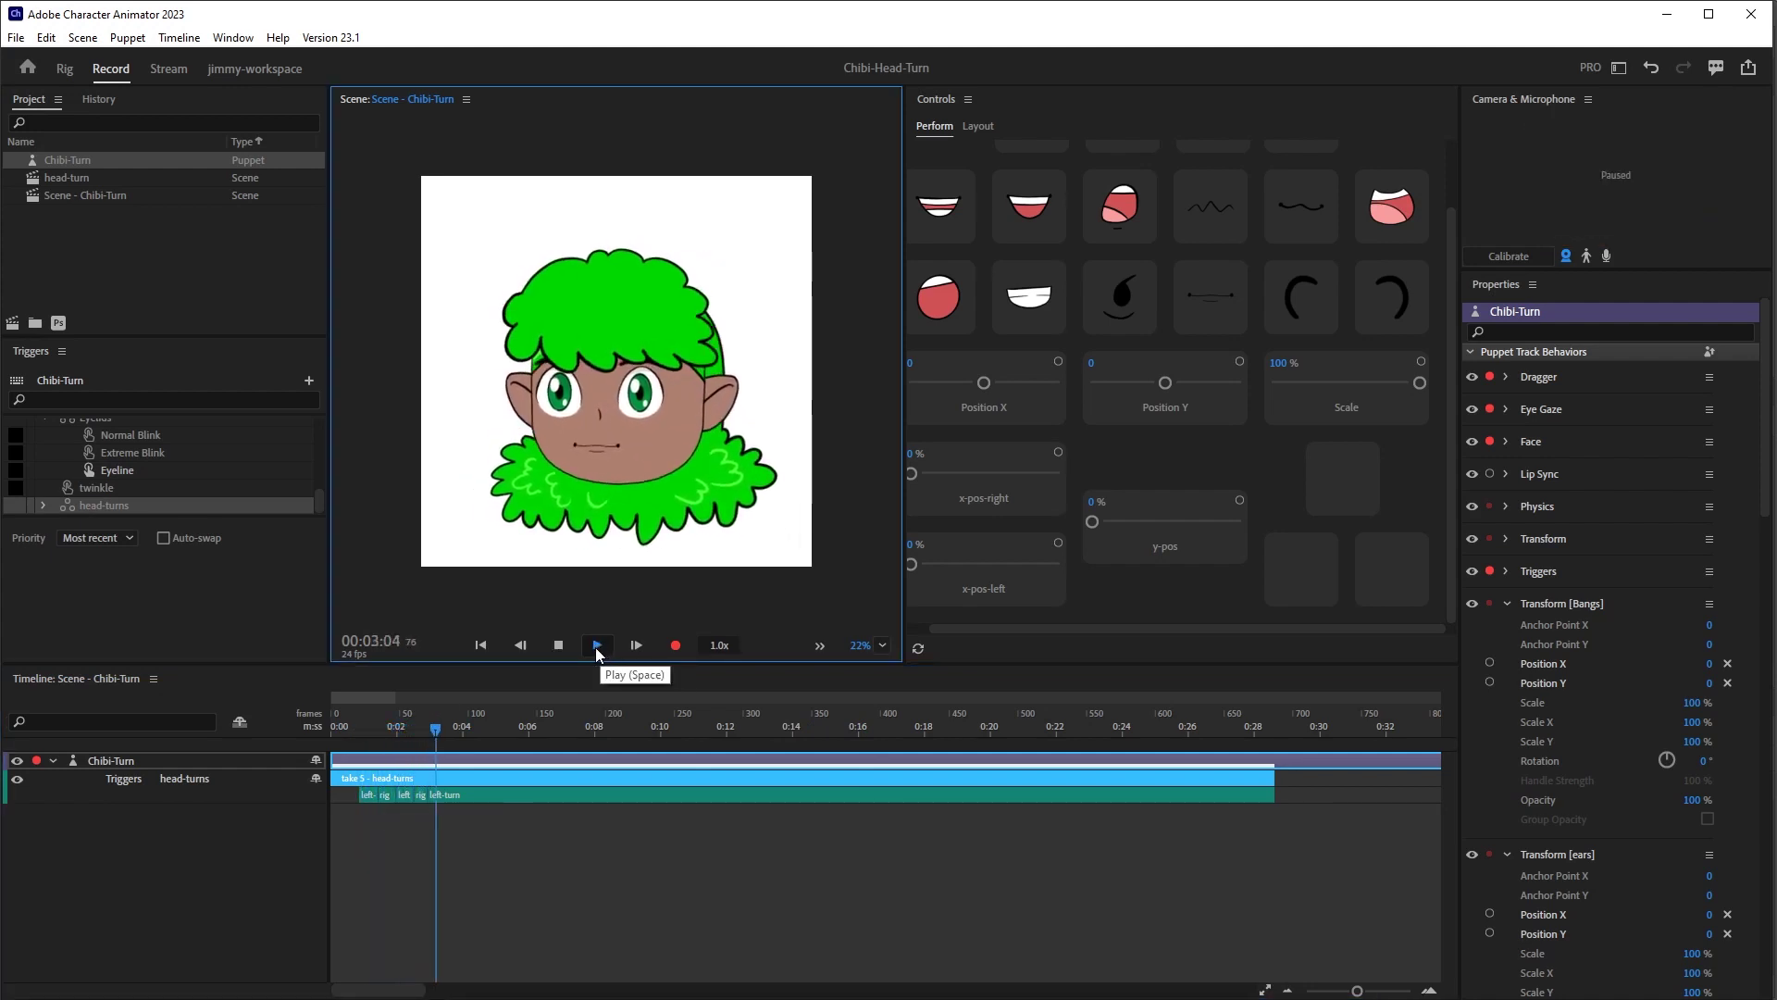
{"action": "key", "text": "space"}
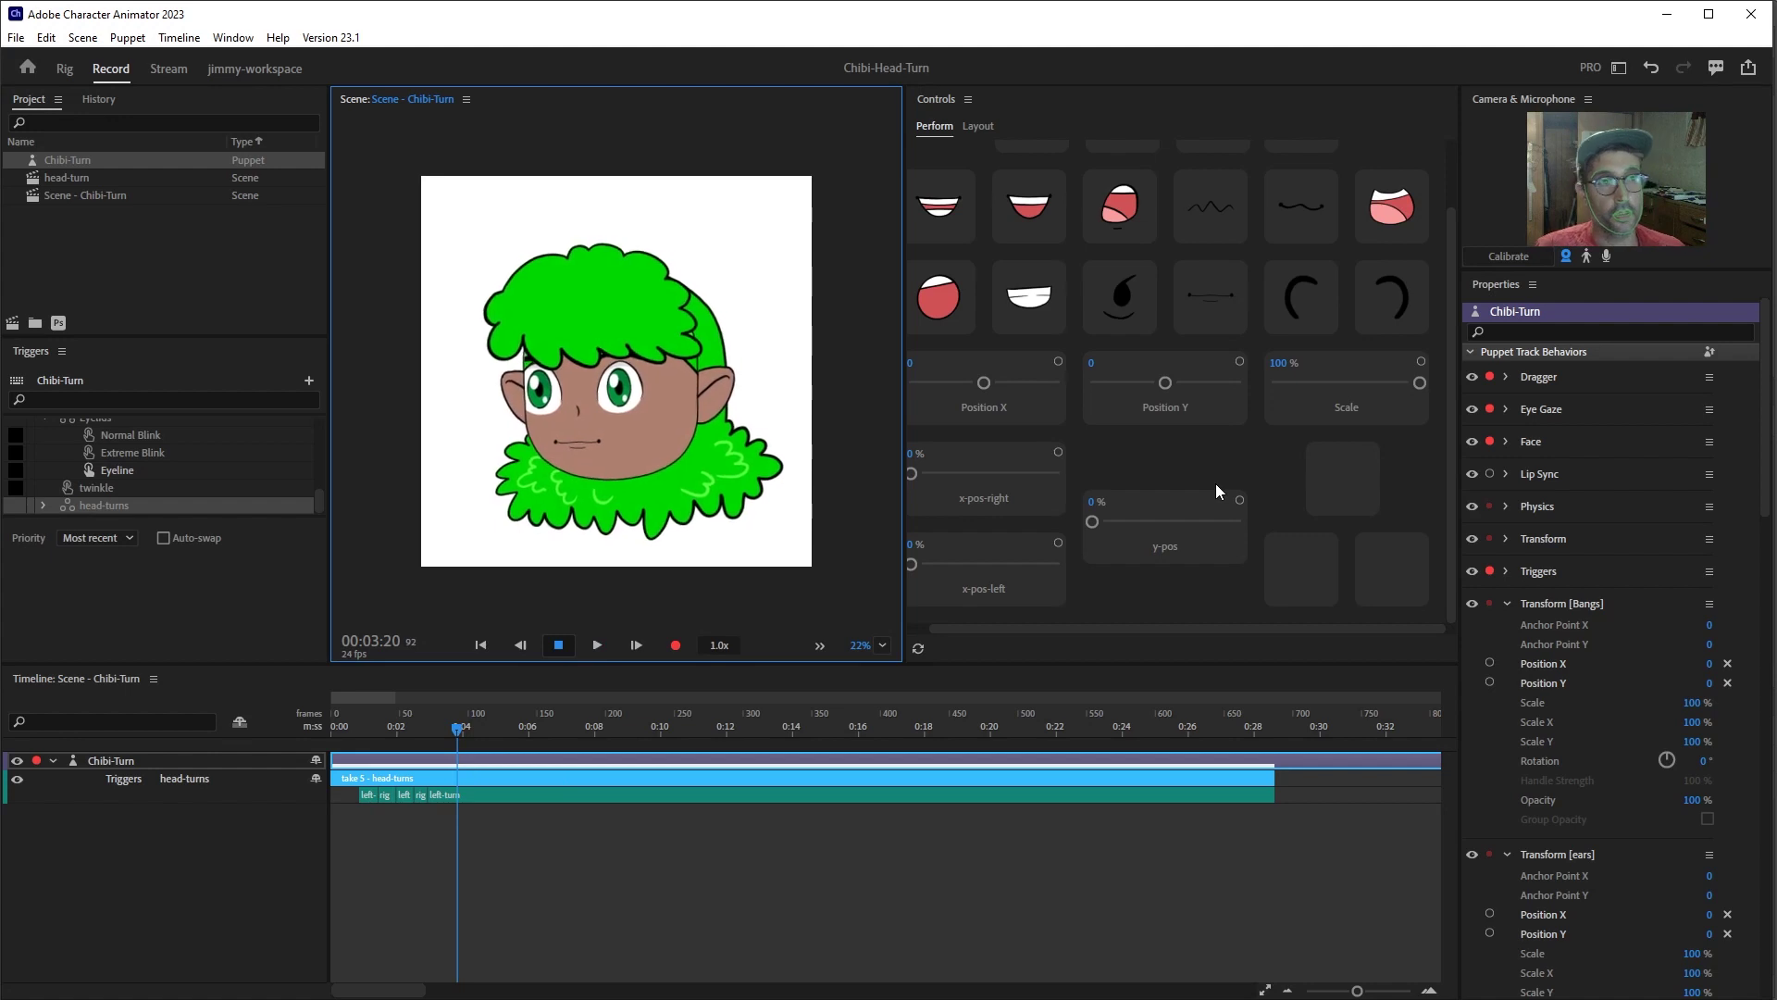